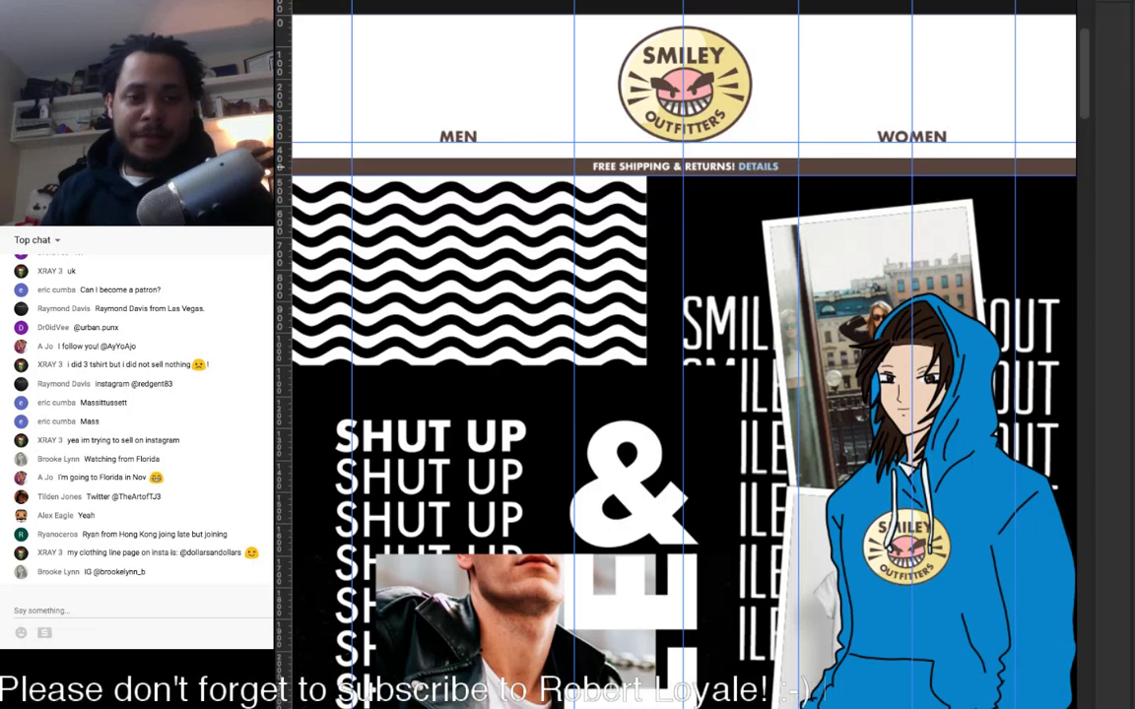
Step: Examine the hero section's text graphics, photos, hooded character illustrations and shop buttons in the Smiley Outfitters page design
scroll(684, 364, down, 3)
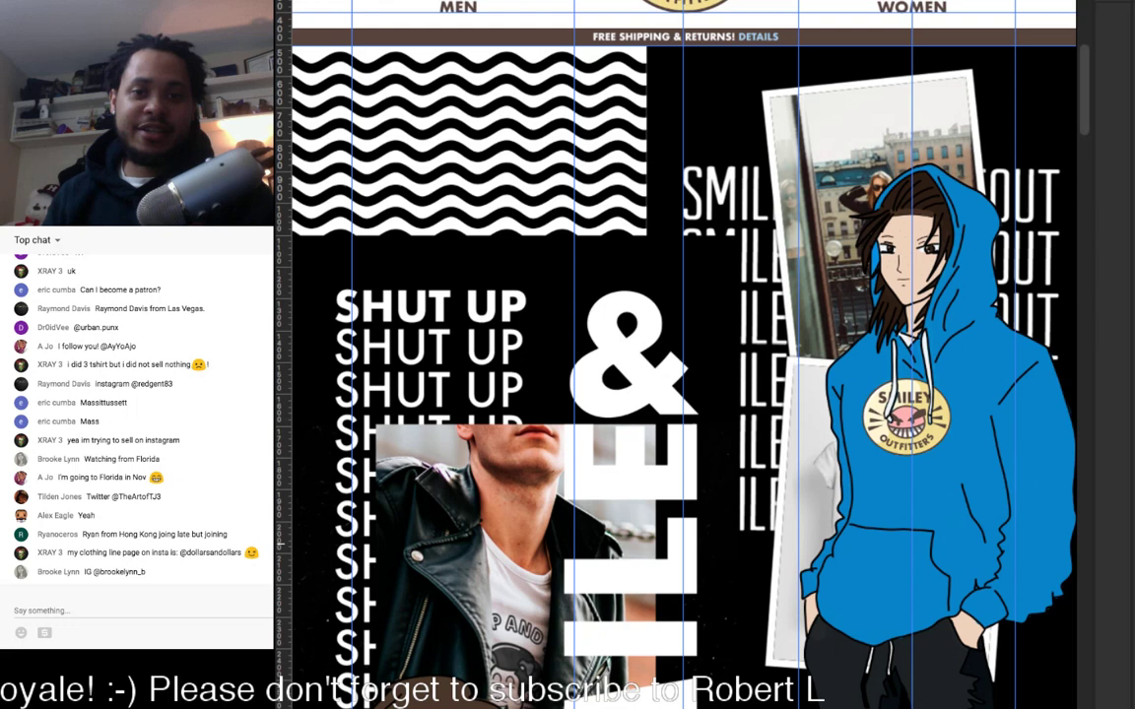
scroll(680, 354, down, 2)
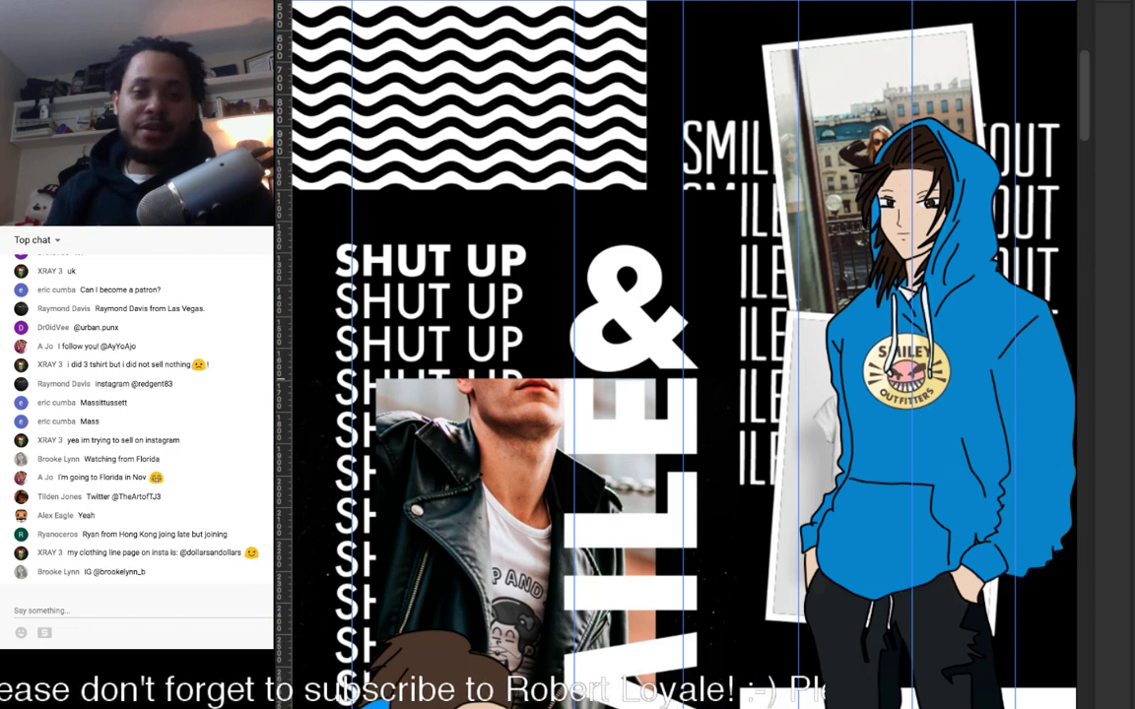
scroll(680, 355, down, 5)
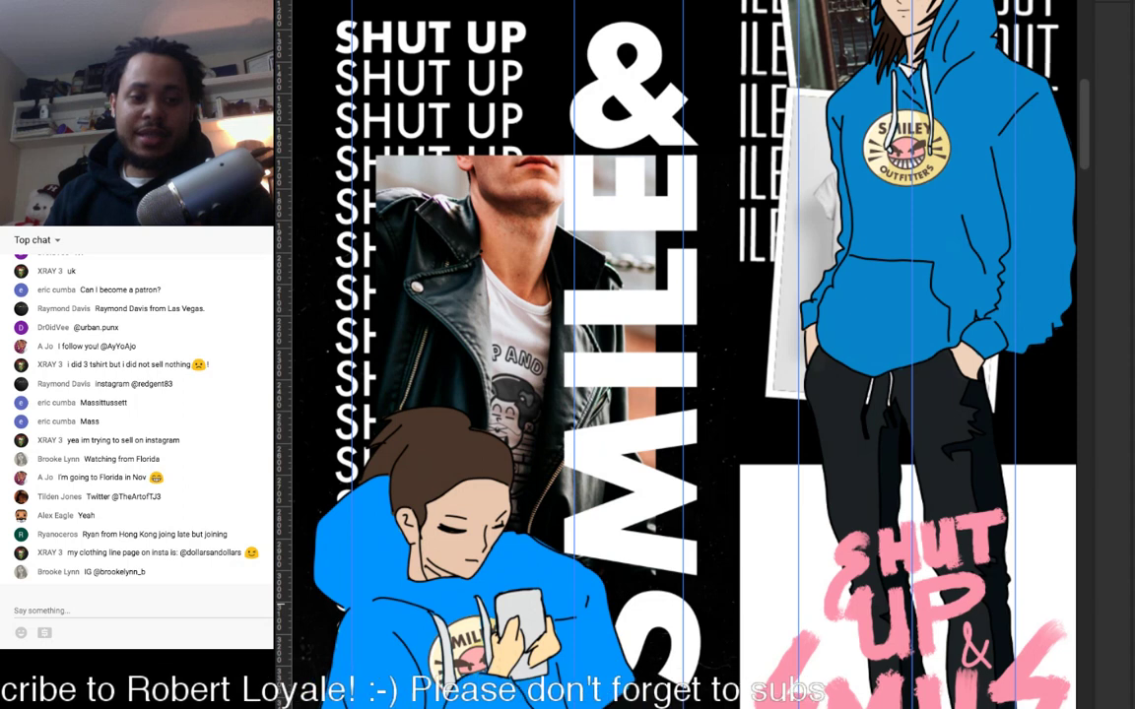
scroll(679, 354, down, 1)
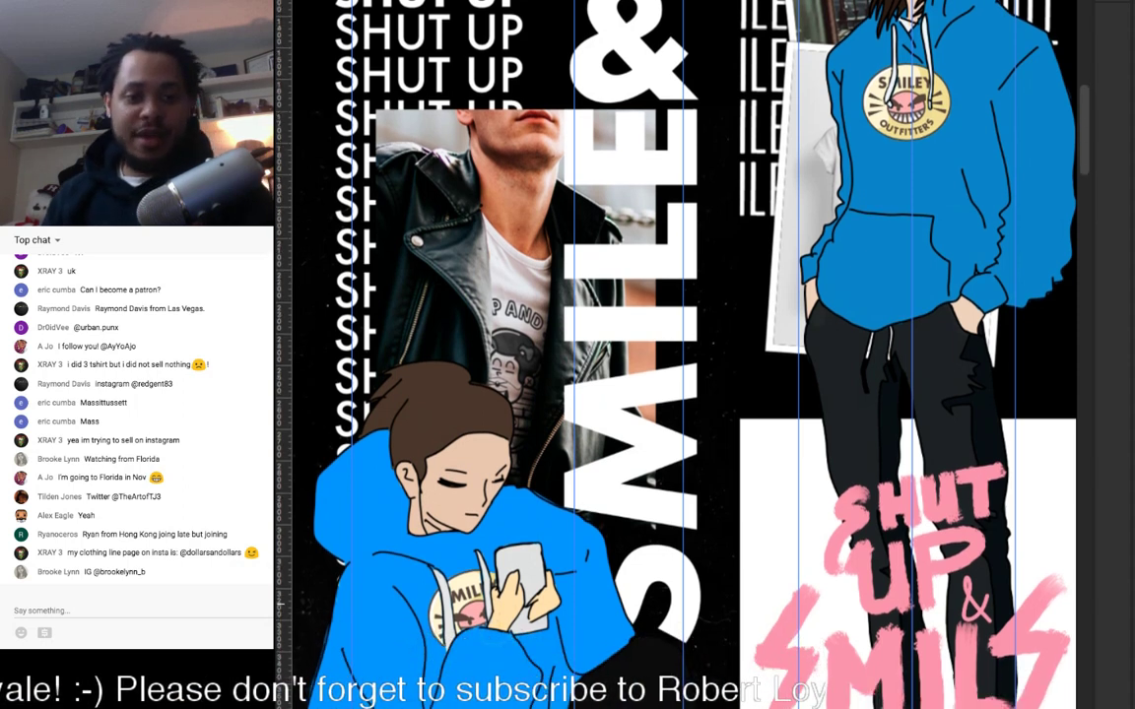
scroll(679, 355, up, 4)
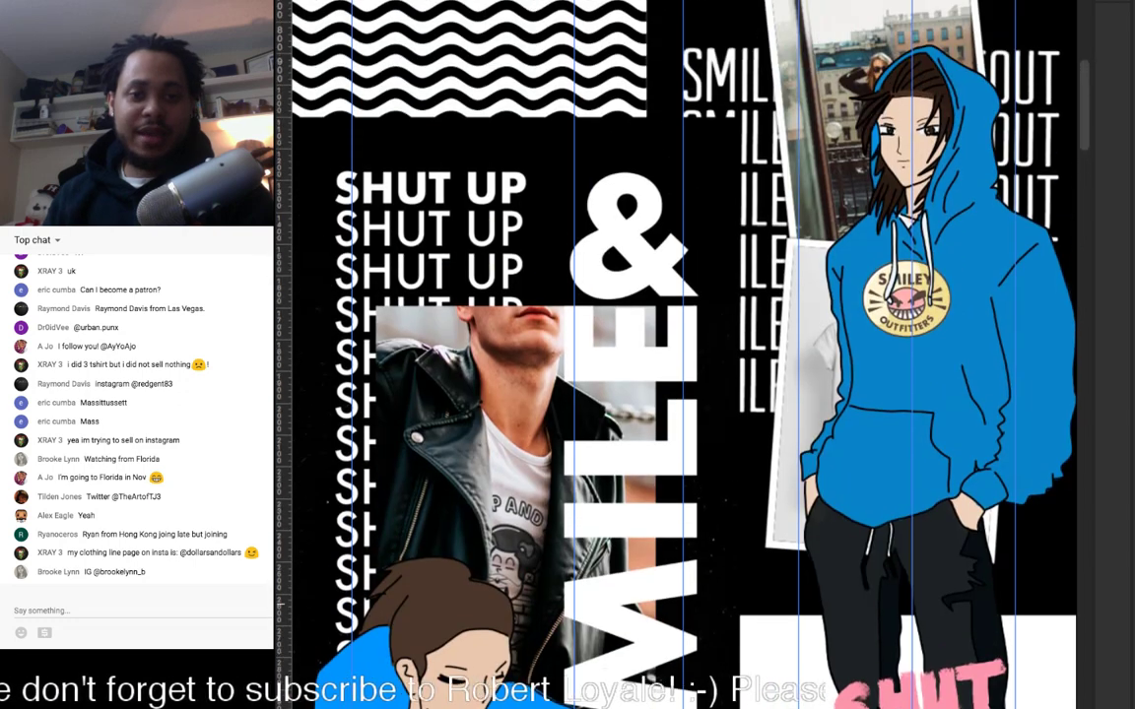
scroll(680, 355, down, 4)
scroll(680, 354, down, 2)
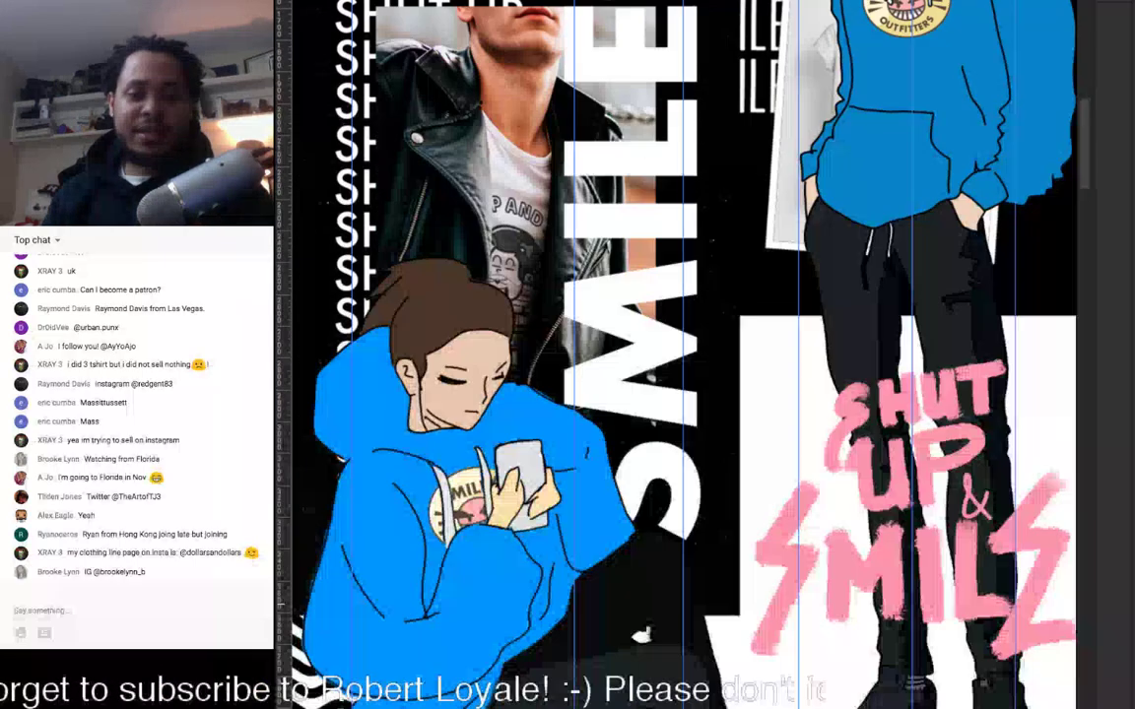
scroll(680, 355, up, 4)
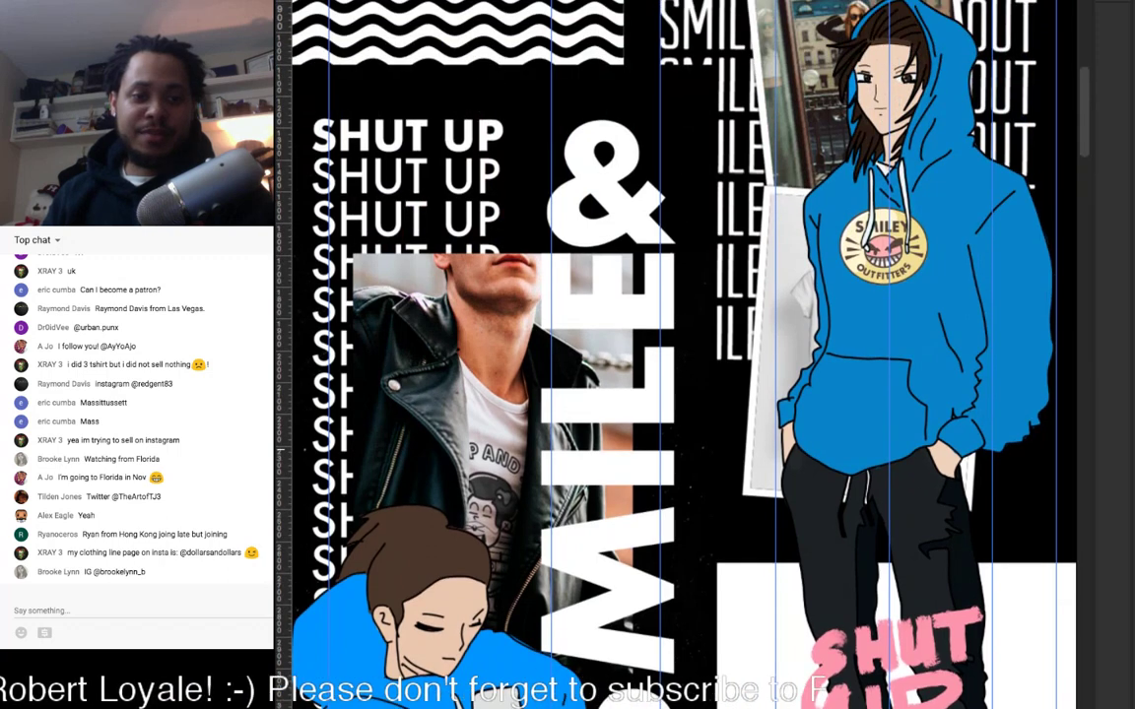
scroll(679, 354, up, 3)
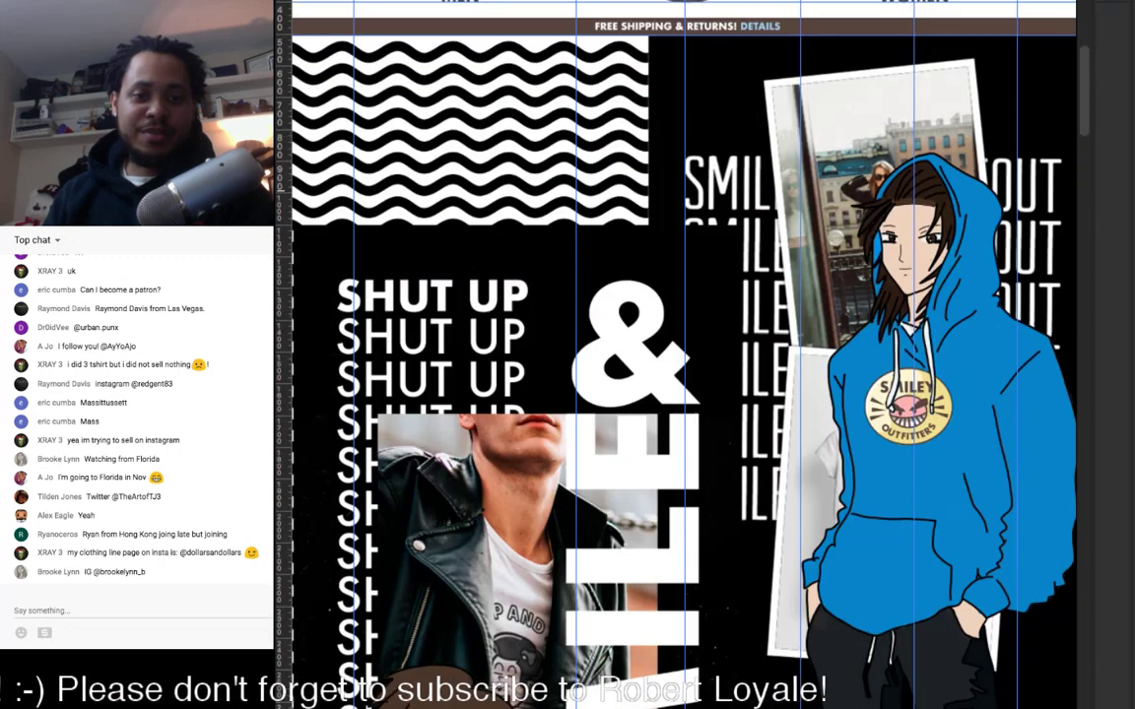
scroll(680, 354, down, 1)
scroll(680, 355, up, 1)
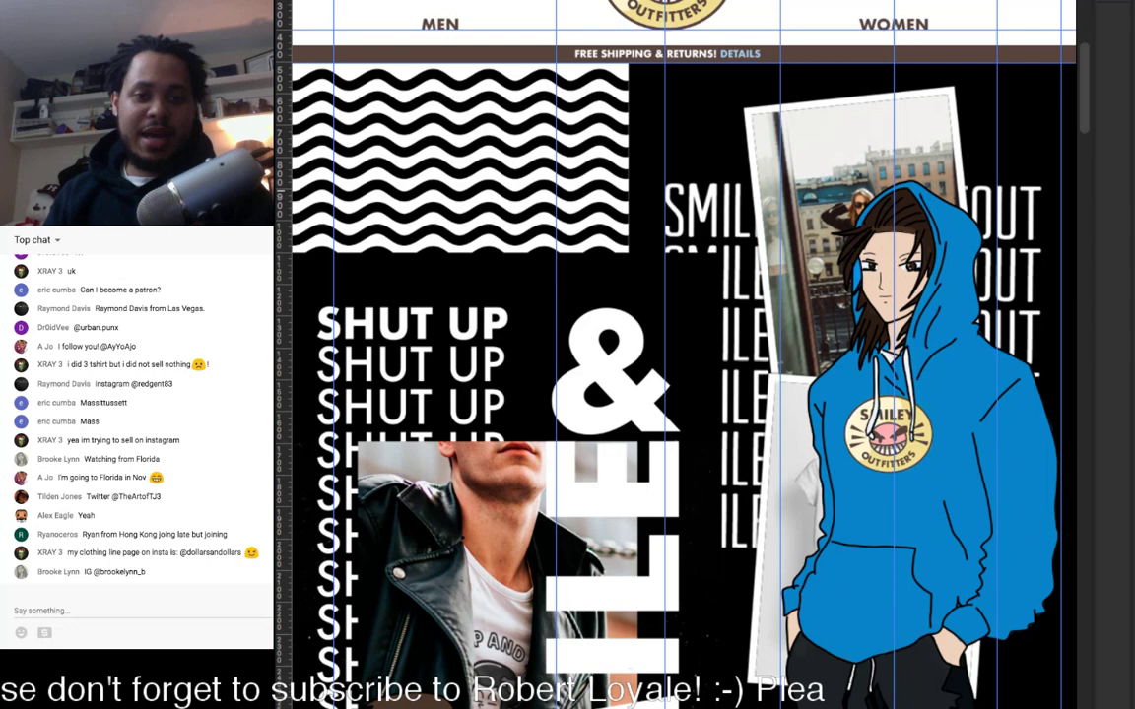
scroll(680, 355, down, 2)
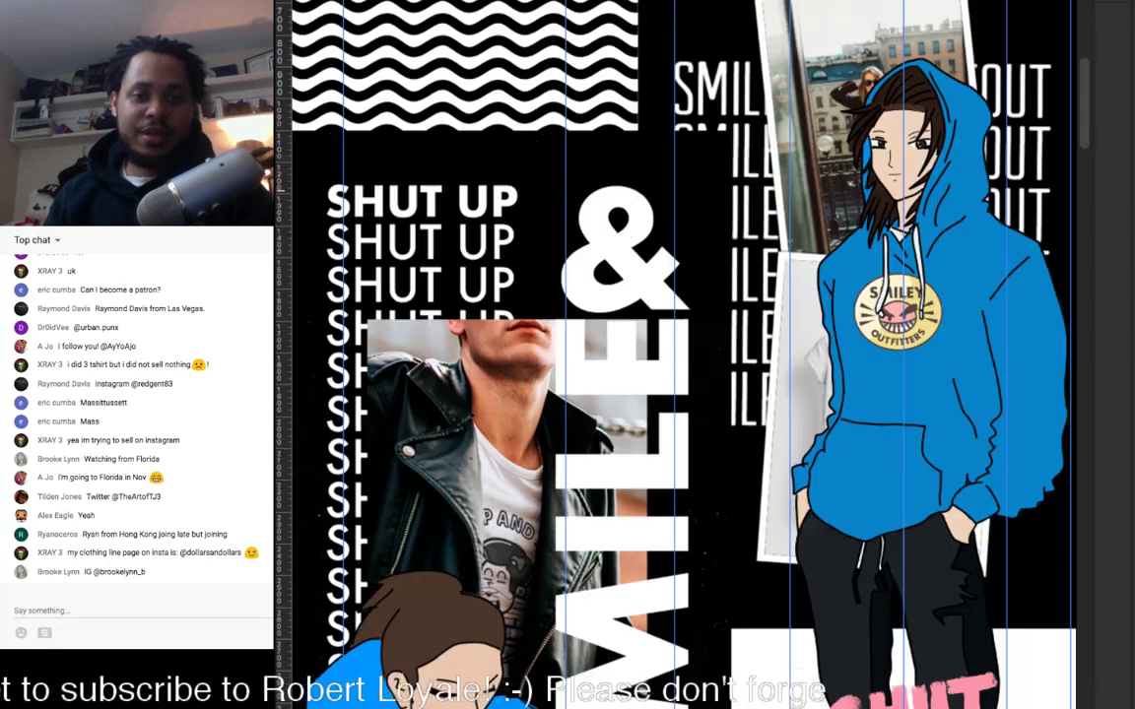
scroll(679, 355, down, 8)
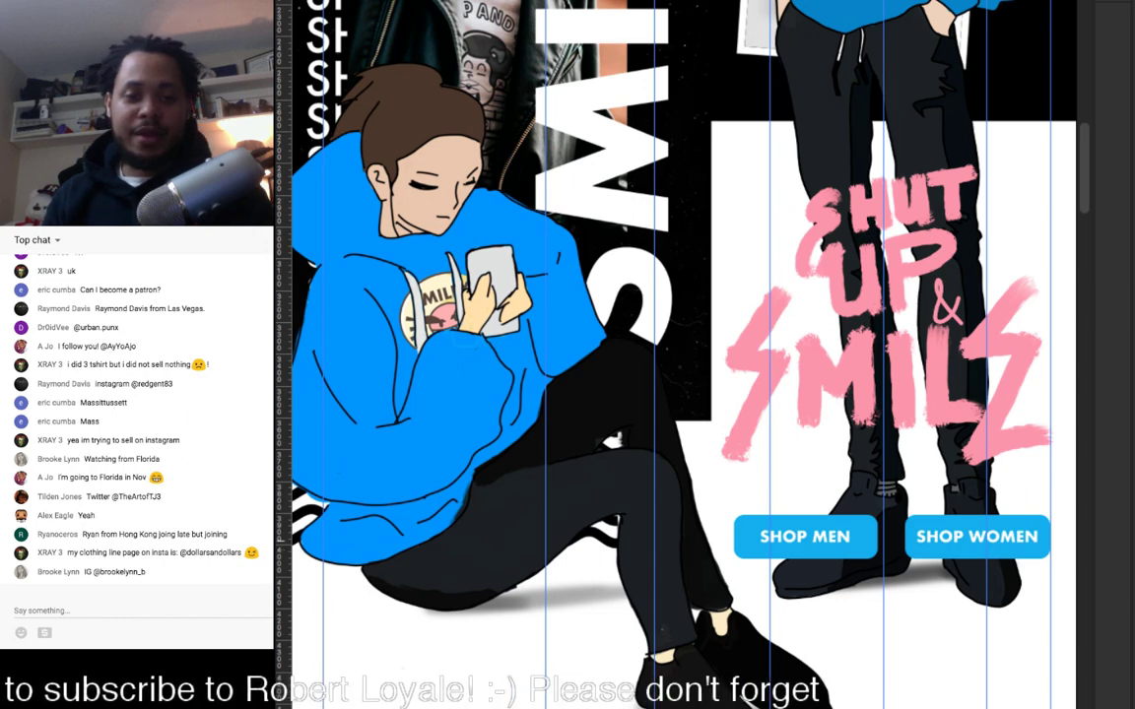
scroll(680, 354, down, 1)
scroll(679, 355, down, 3)
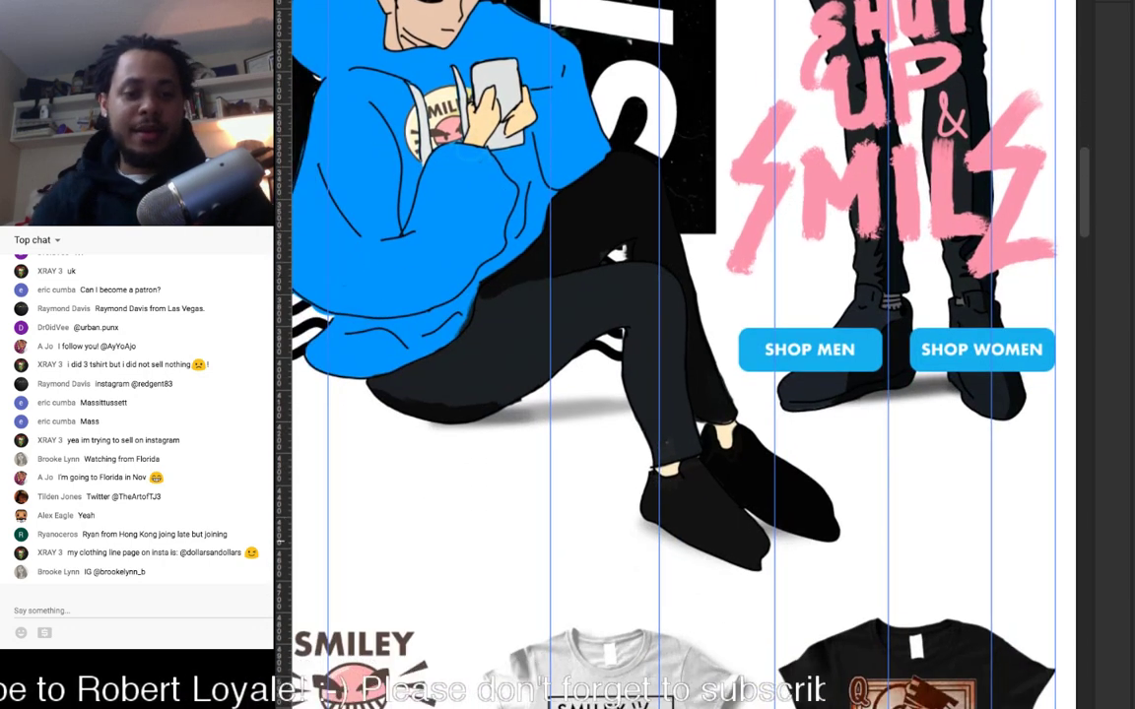
Step: Examine the women's section of the page, covering its logo, T-shirt mockups and overlapping model photos
scroll(679, 354, down, 9)
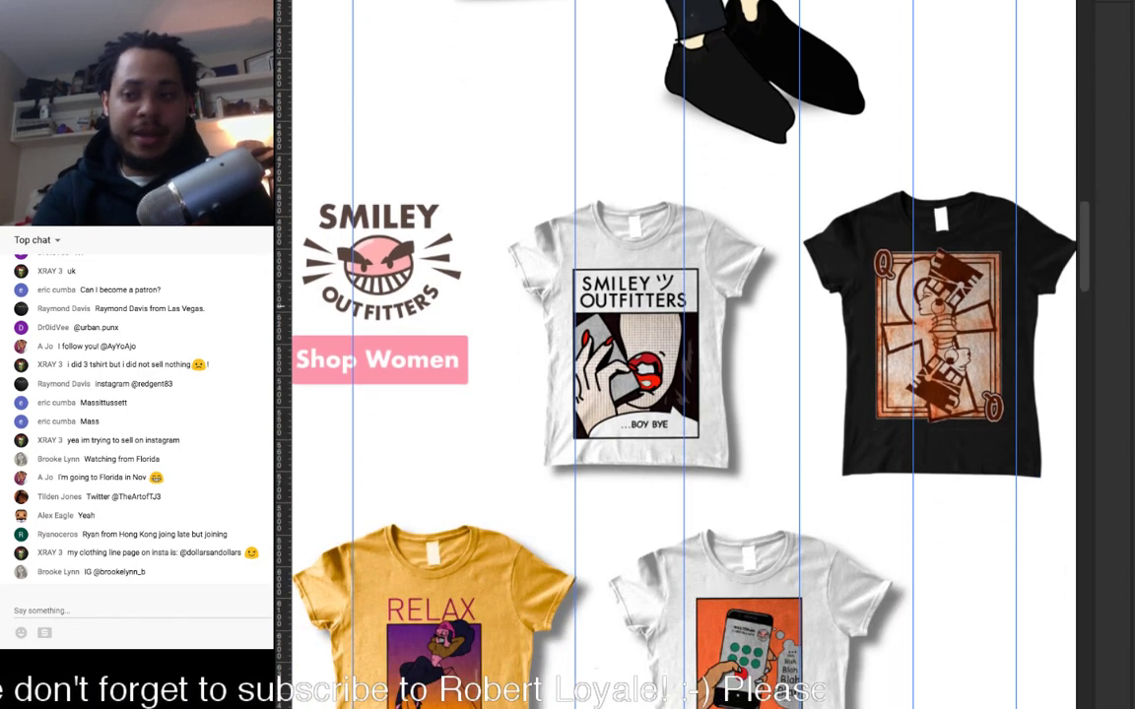
scroll(680, 355, down, 12)
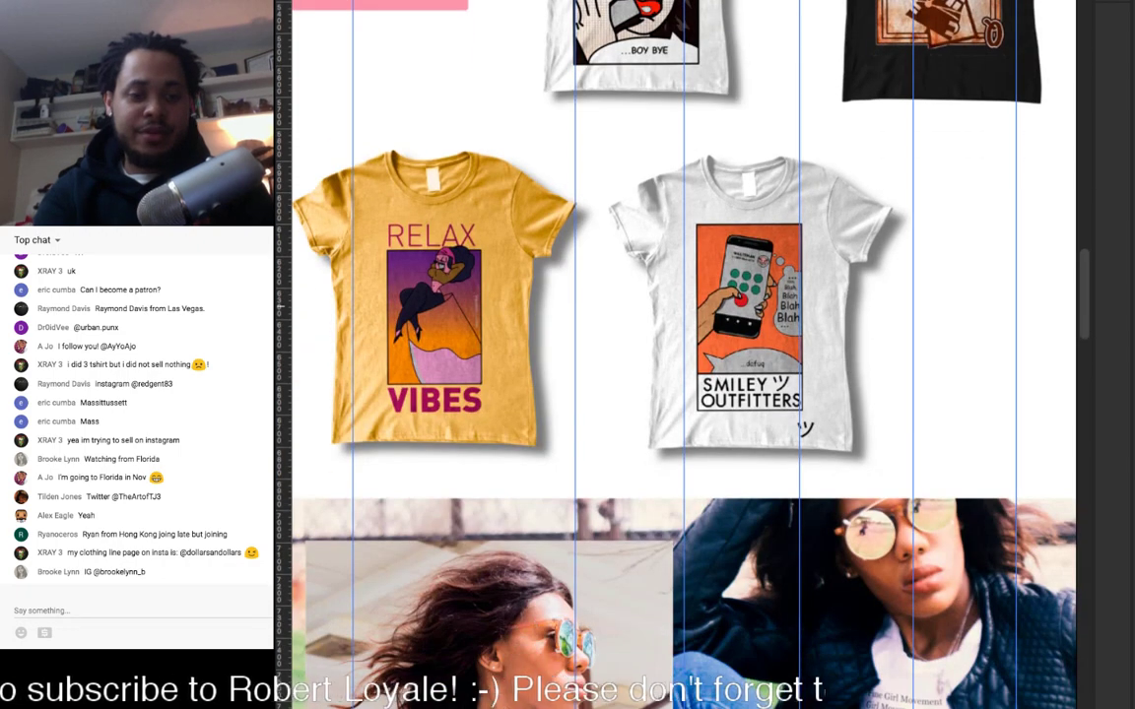
scroll(680, 306, down, 1)
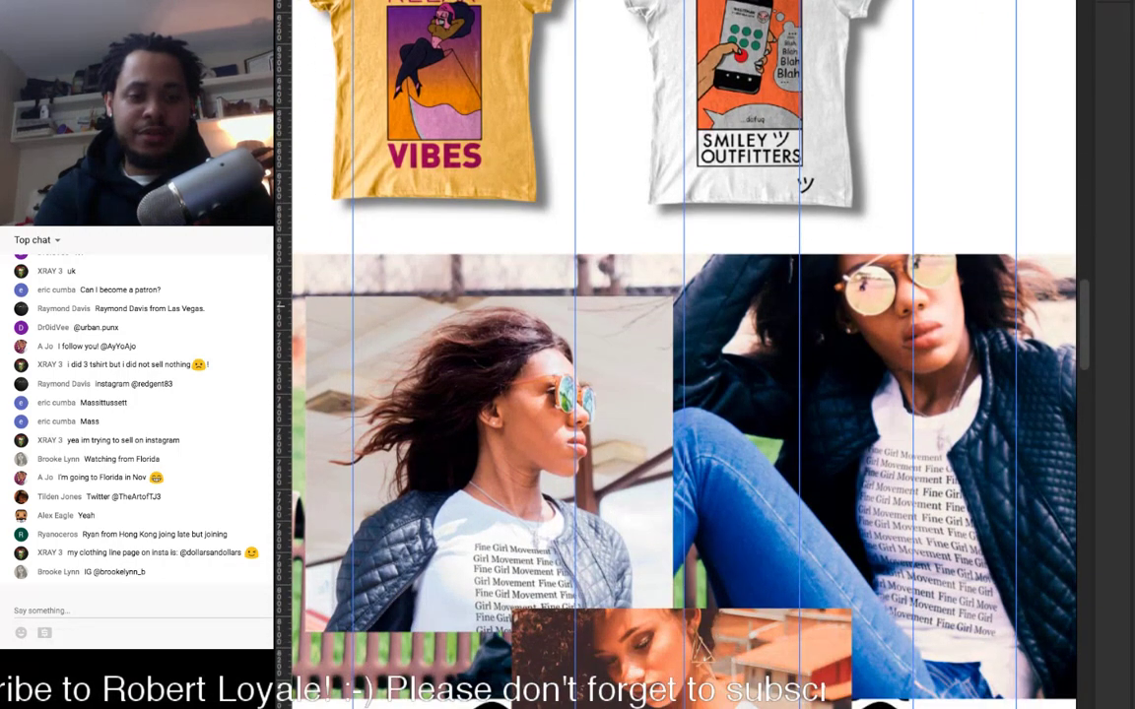
scroll(680, 355, down, 4)
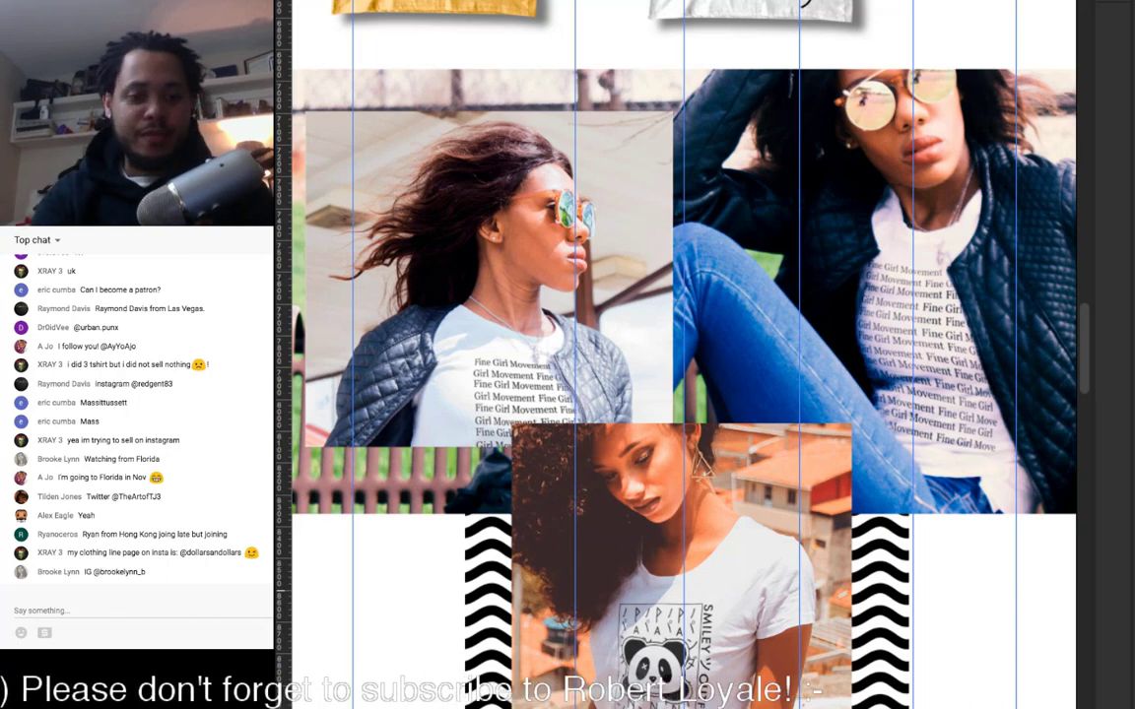
scroll(679, 354, down, 3)
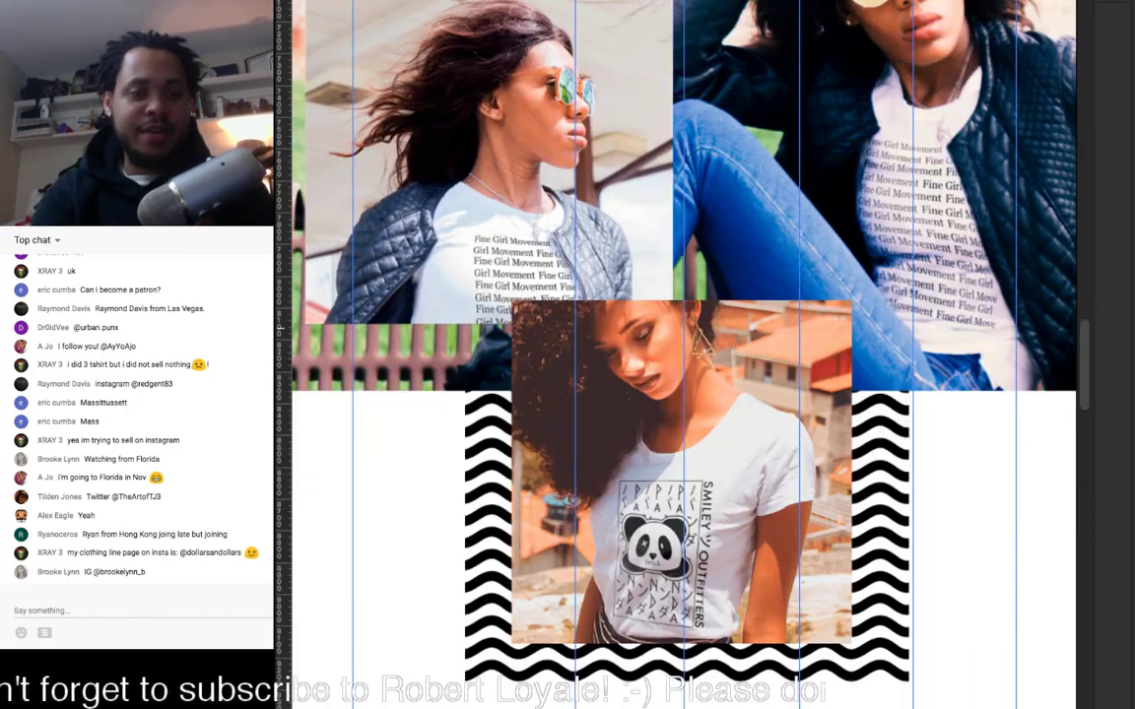
scroll(679, 355, up, 12)
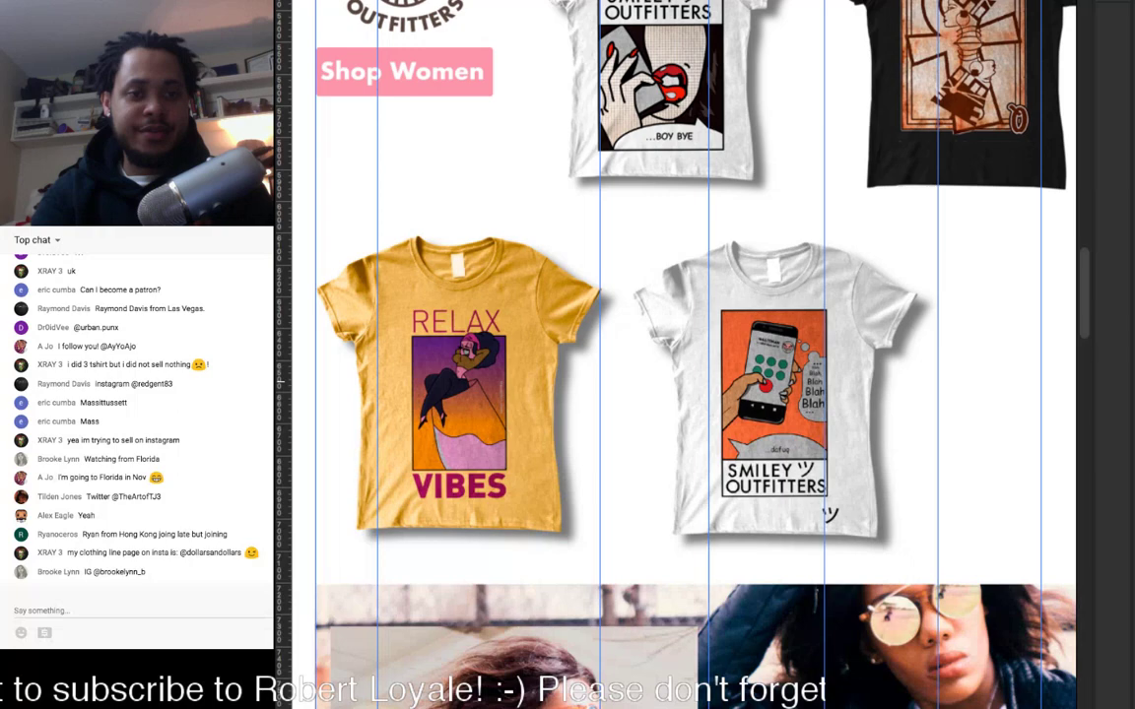
scroll(679, 354, down, 6)
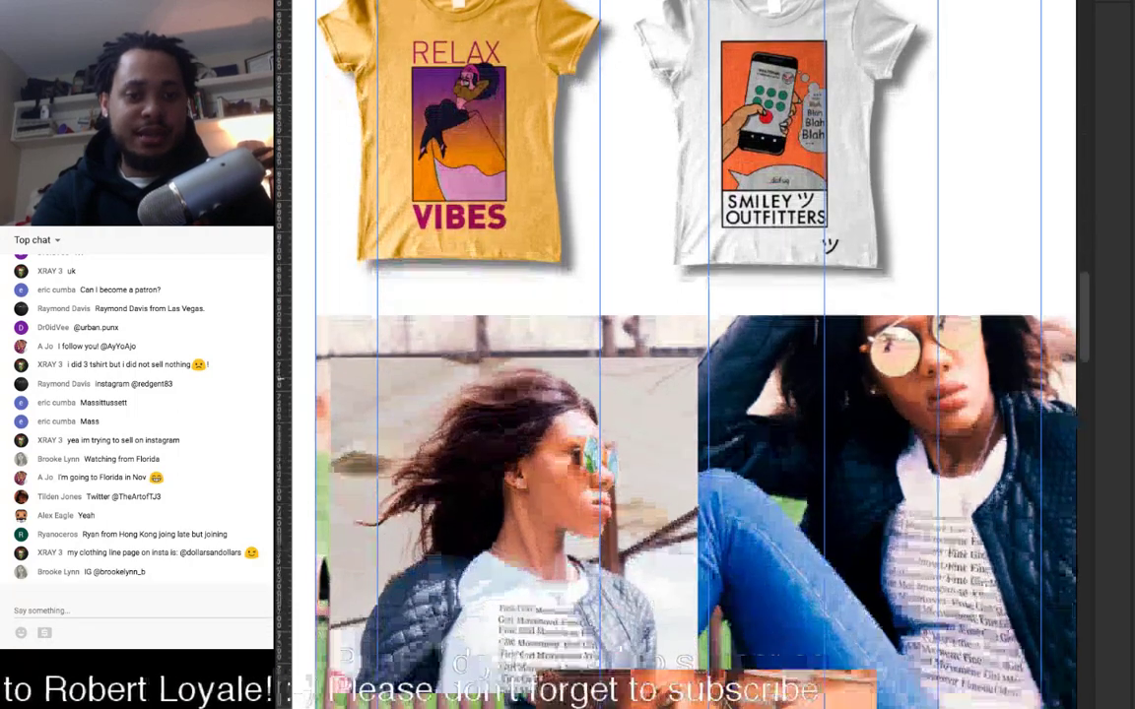
scroll(680, 355, down, 5)
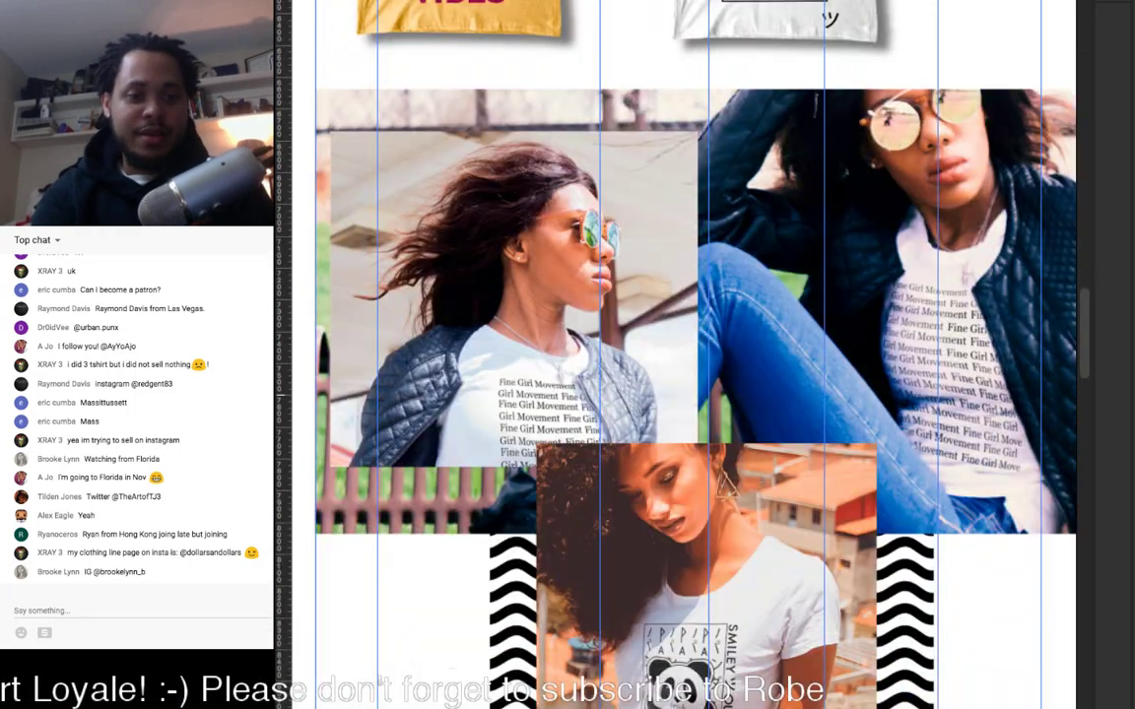
Step: Examine the men's section of the page, from the Yawn and Sour T-shirts down to the bottom photo collage
scroll(680, 355, down, 18)
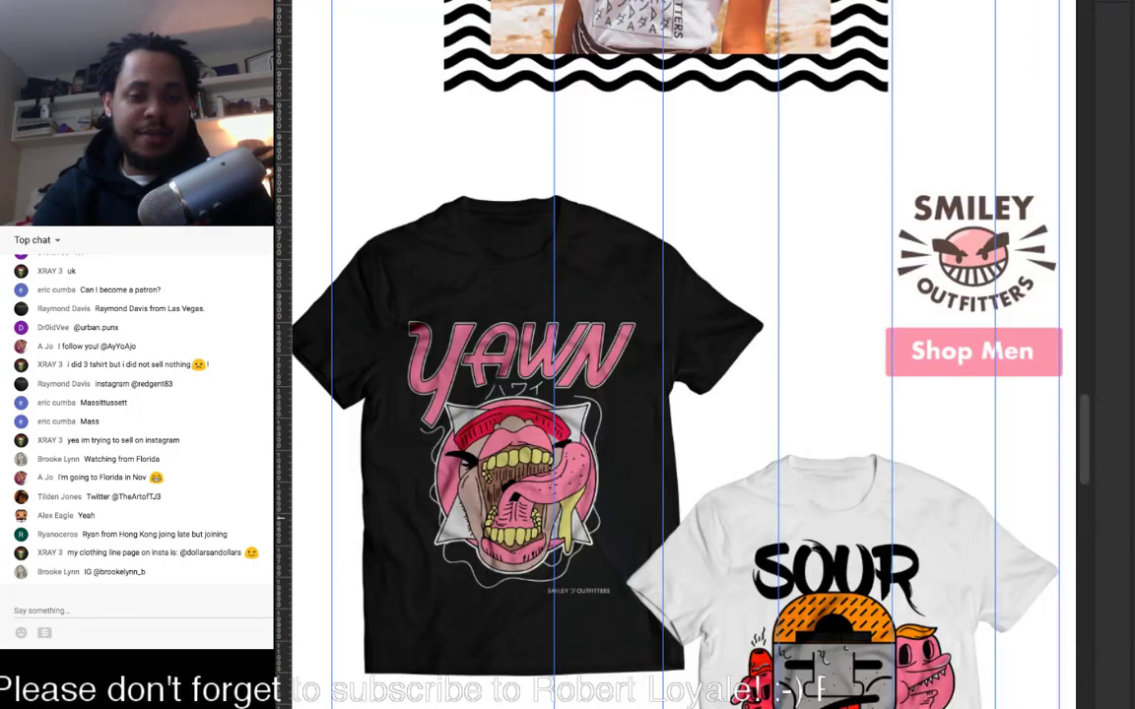
scroll(679, 355, down, 4)
scroll(679, 355, right, 1)
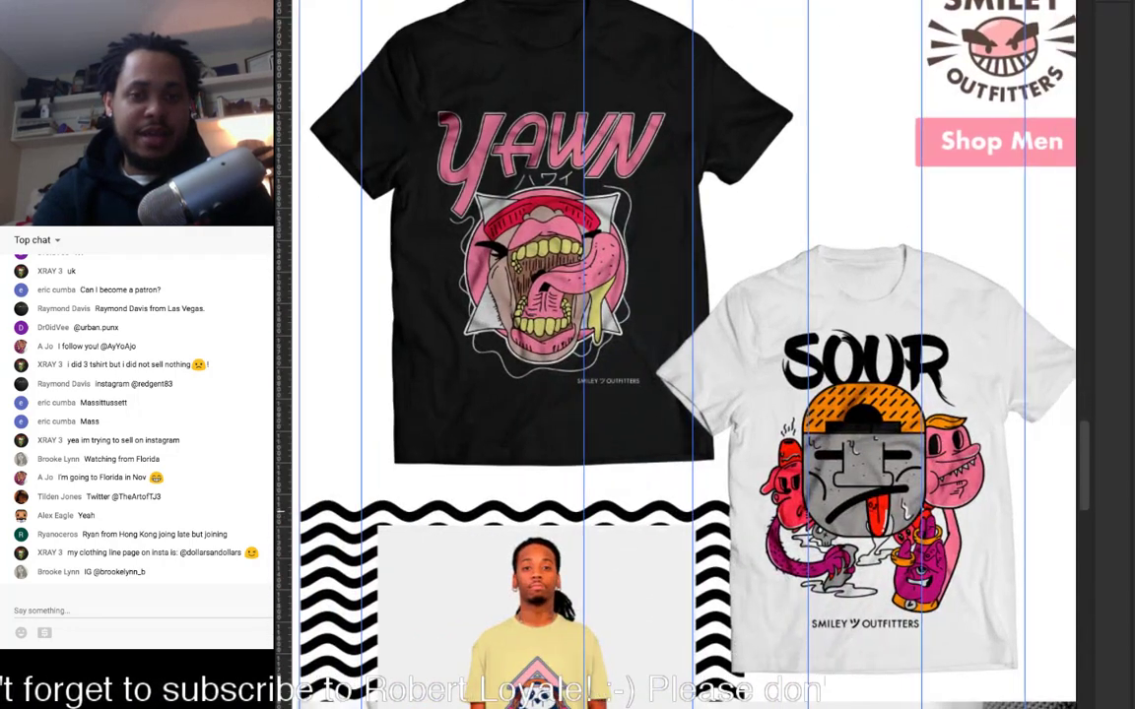
scroll(680, 354, up, 3)
scroll(680, 355, down, 5)
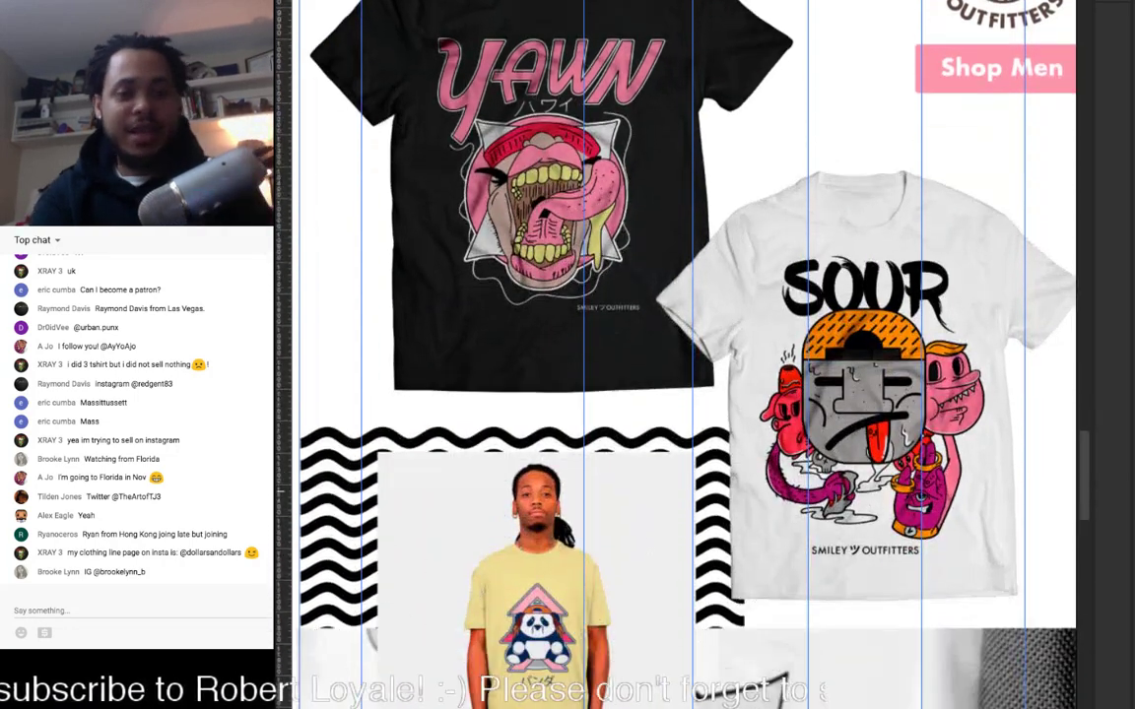
scroll(680, 355, down, 8)
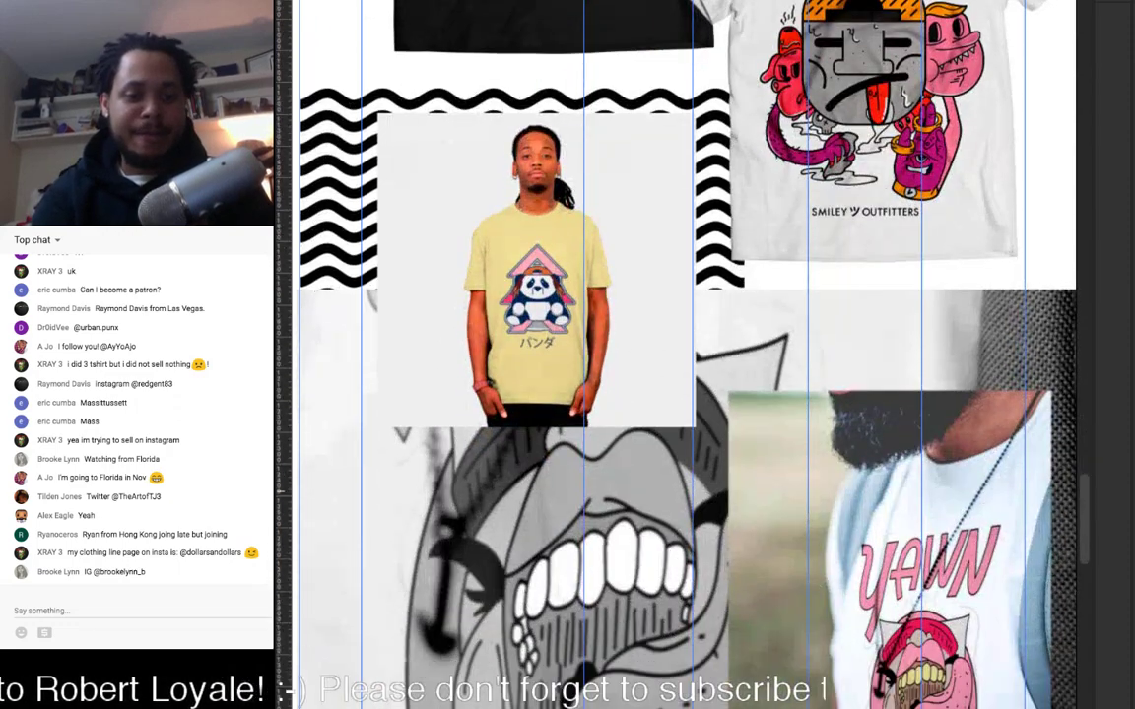
scroll(680, 354, down, 3)
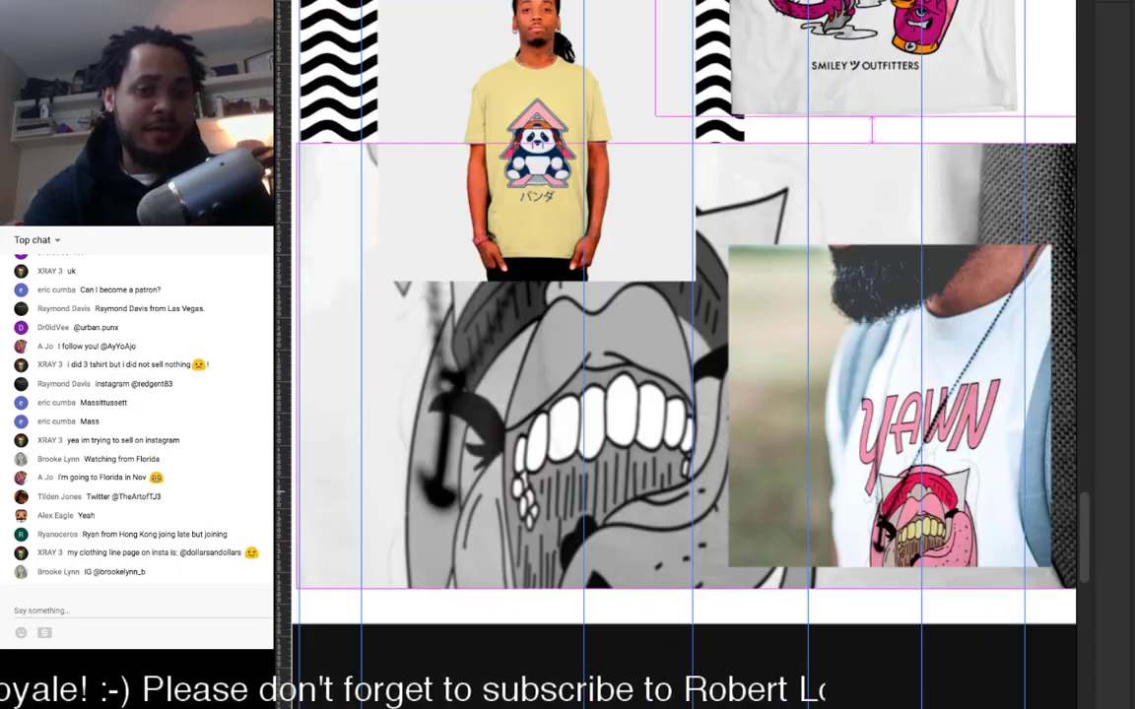
Step: Extend the blank white page area below the bottom photo collage to make room for a footer
key(super+minus)
key(super+t)
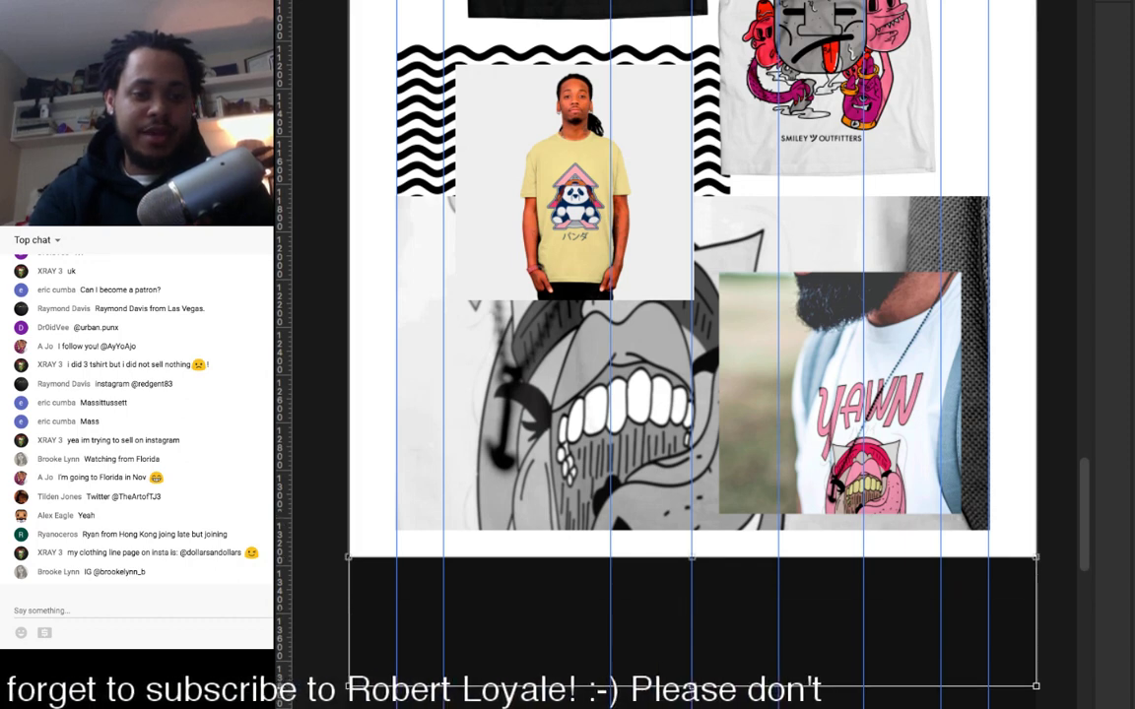
scroll(690, 295, down, 1)
drag(691, 707, 691, 686)
key(Return)
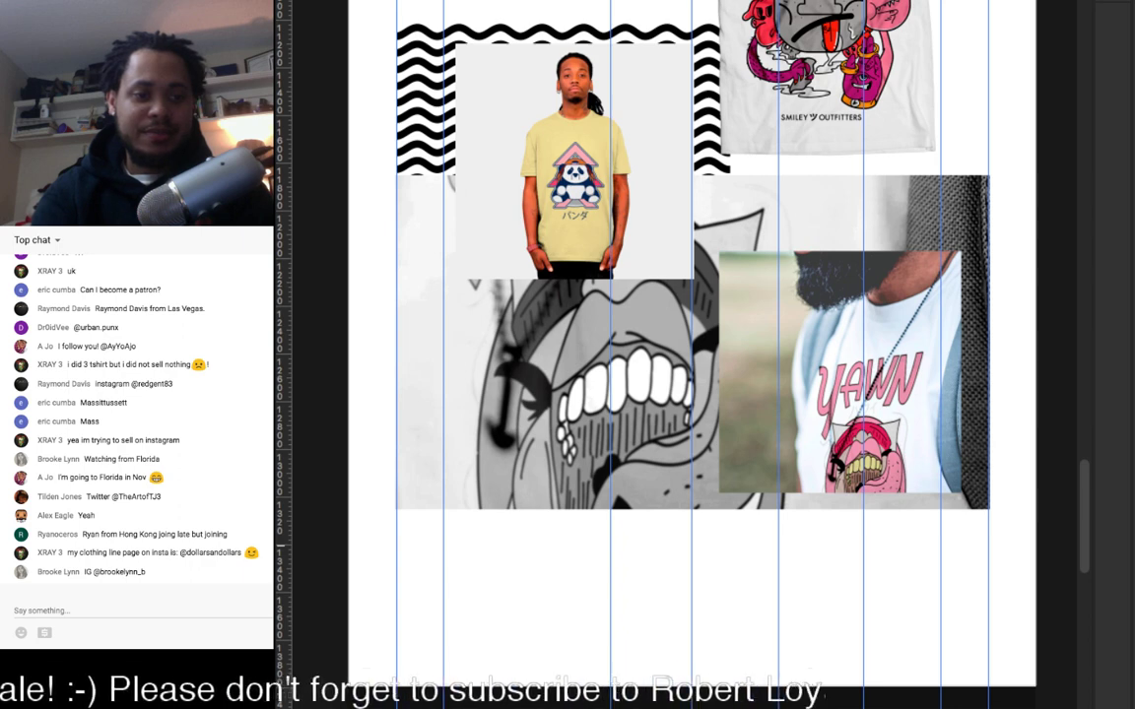
Step: Draw a footer rectangle spanning the full artboard width below the photo collage and swap its stroke and fill for a solid black fill
drag(317, 546, 496, 575)
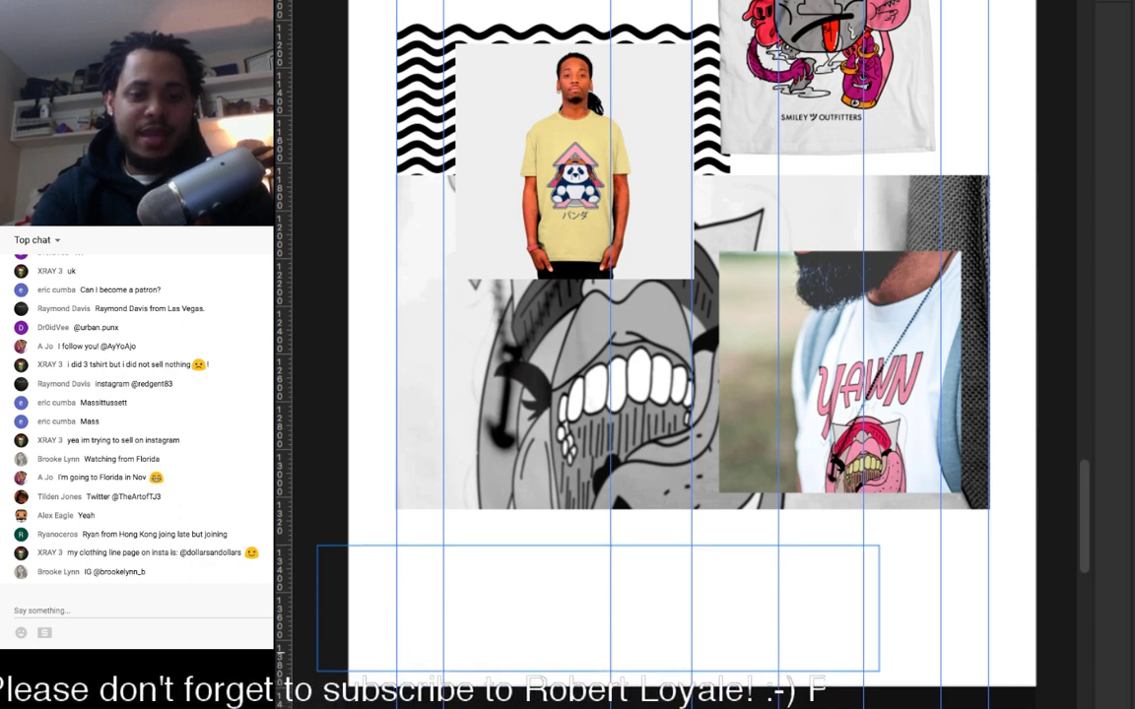
drag(878, 671, 1064, 694)
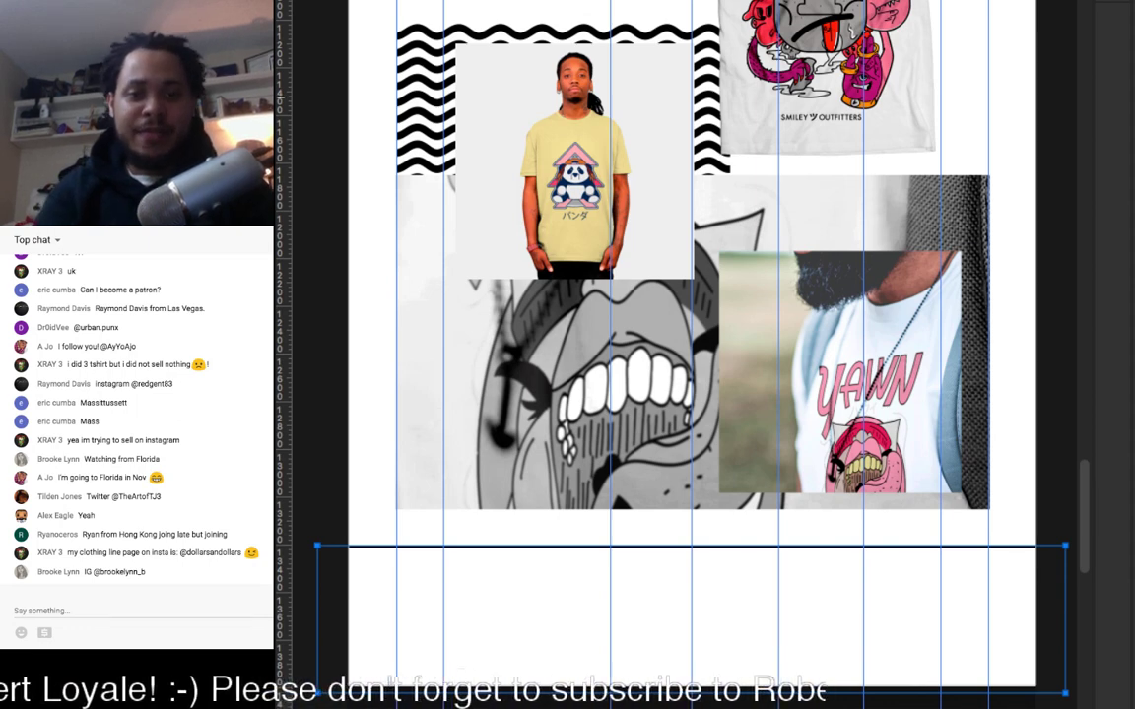
key(shift+x)
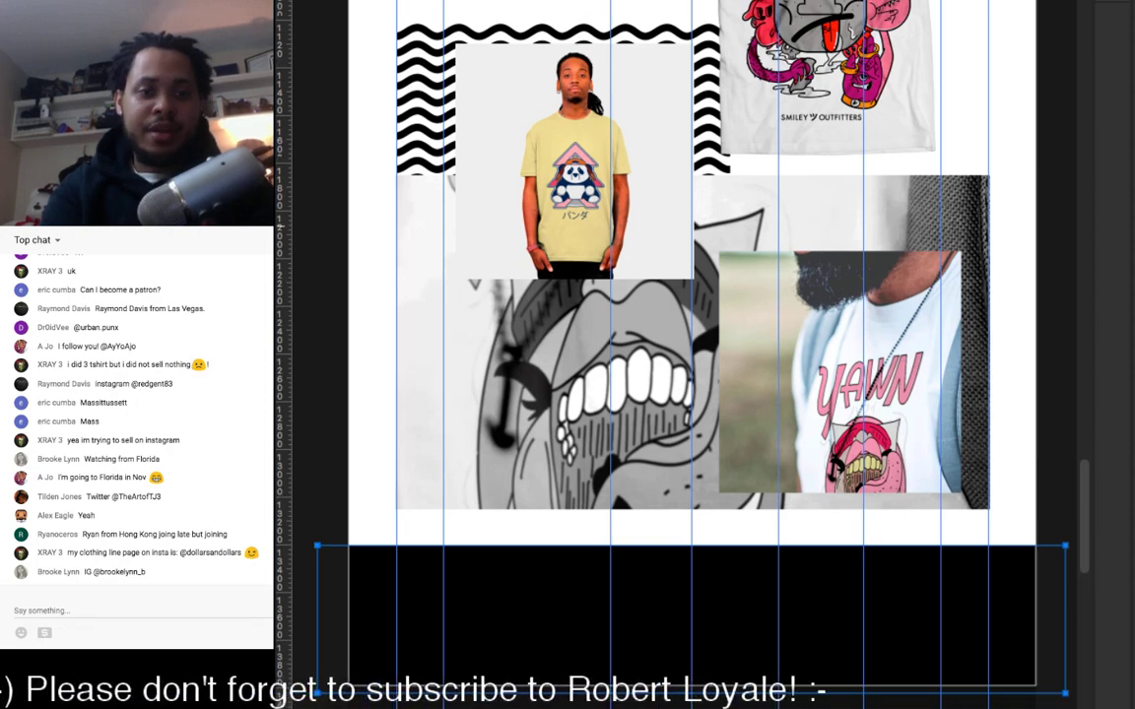
Step: Recolour the footer rectangle with the brown of the free-shipping bar at the top of the page
scroll(689, 345, up, 5)
scroll(689, 344, up, 2)
scroll(689, 355, up, 15)
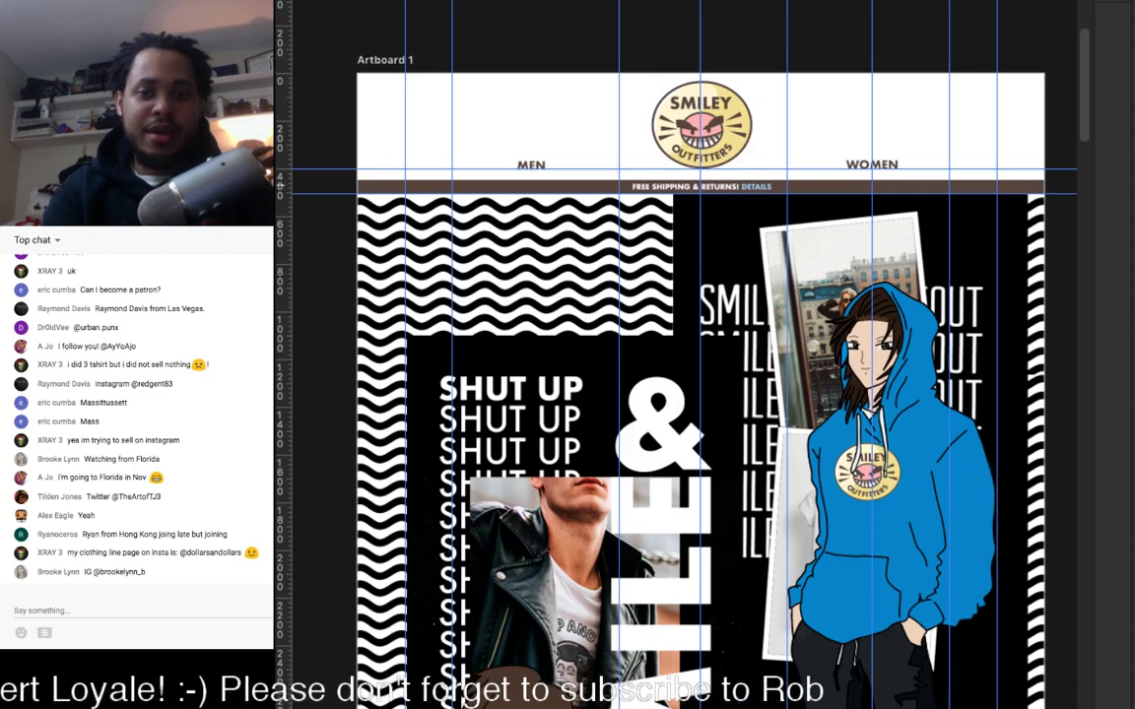
scroll(699, 355, down, 10)
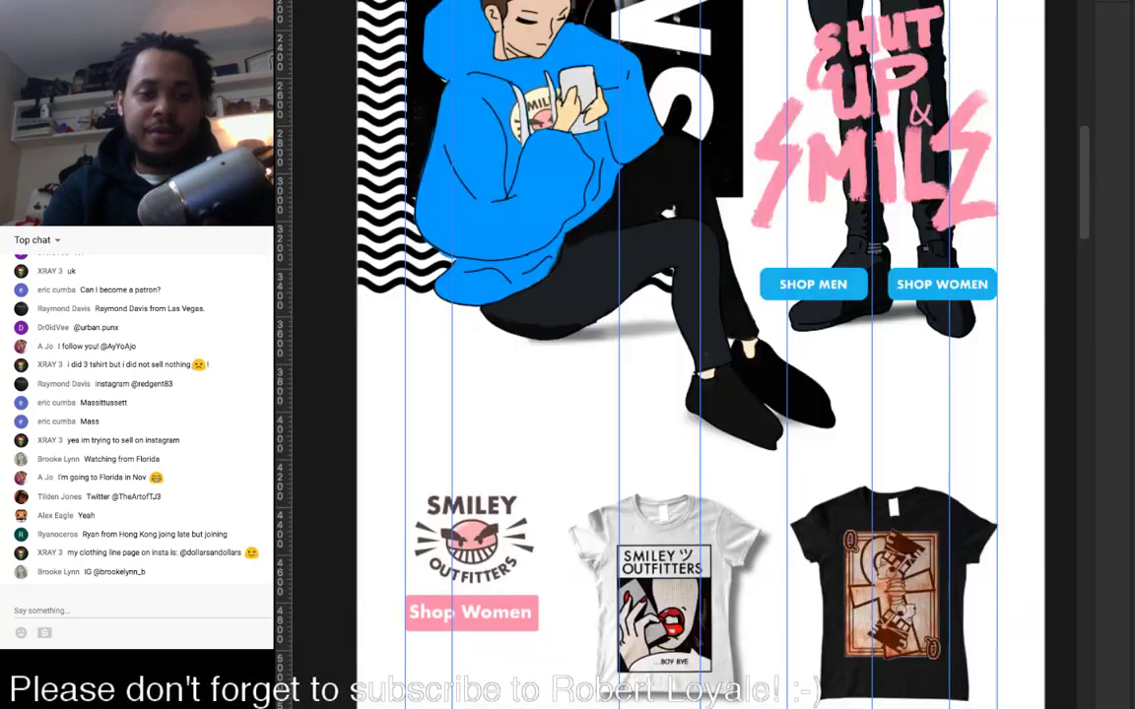
scroll(699, 354, down, 10)
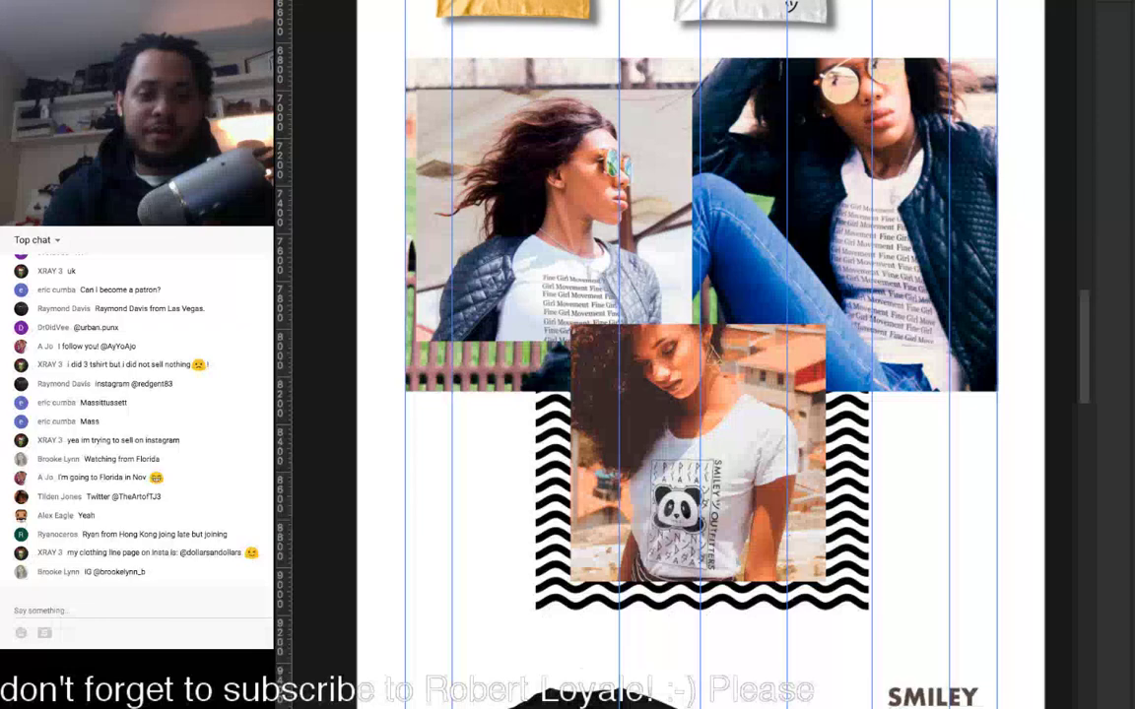
scroll(700, 355, down, 6)
scroll(699, 355, up, 2)
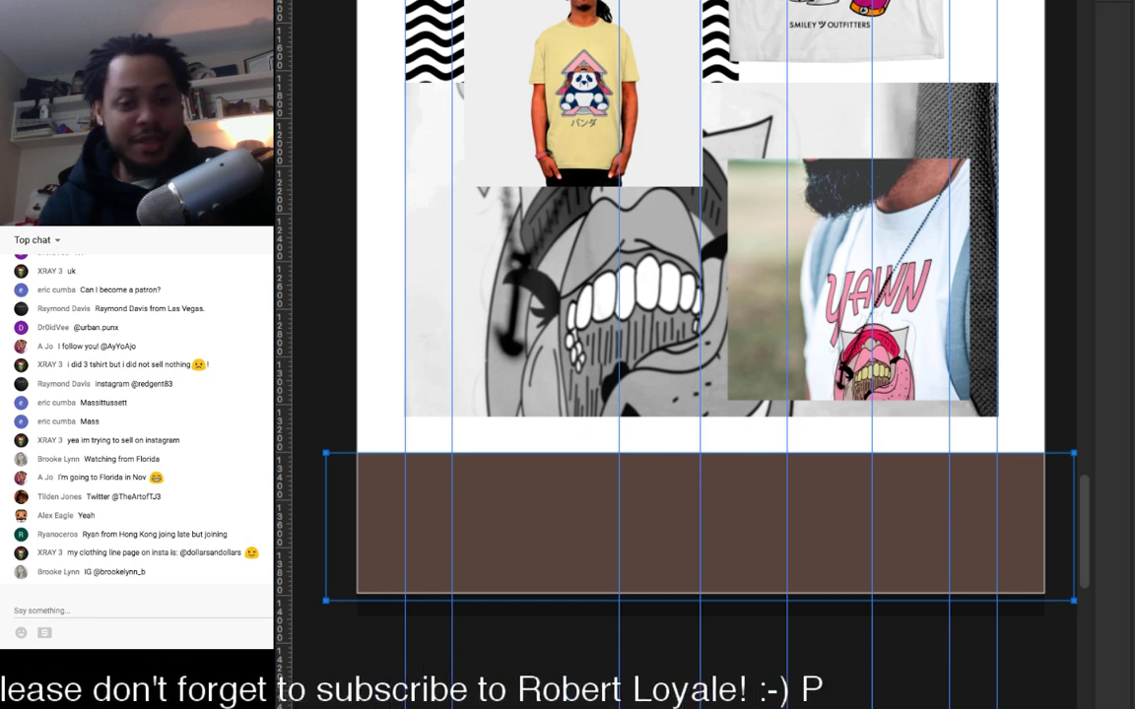
scroll(684, 355, up, 7)
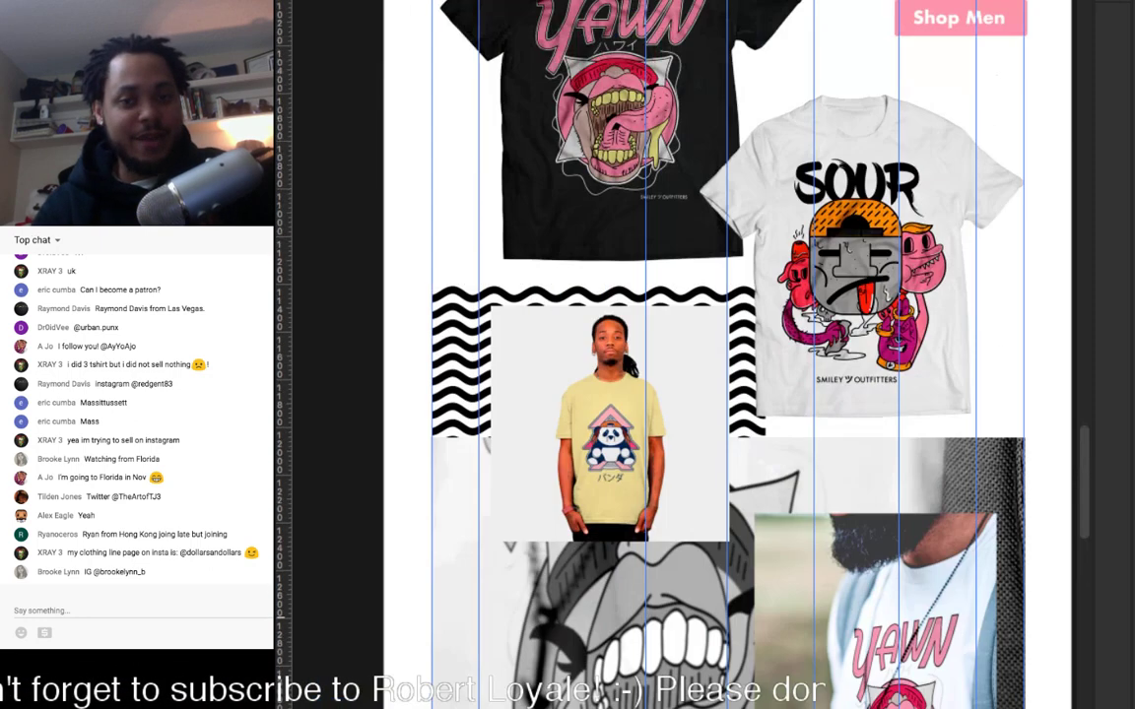
Step: Recolour the footer rectangle with the blue of the hoodies at the top of the page and check the whole page without guides
scroll(690, 355, up, 10)
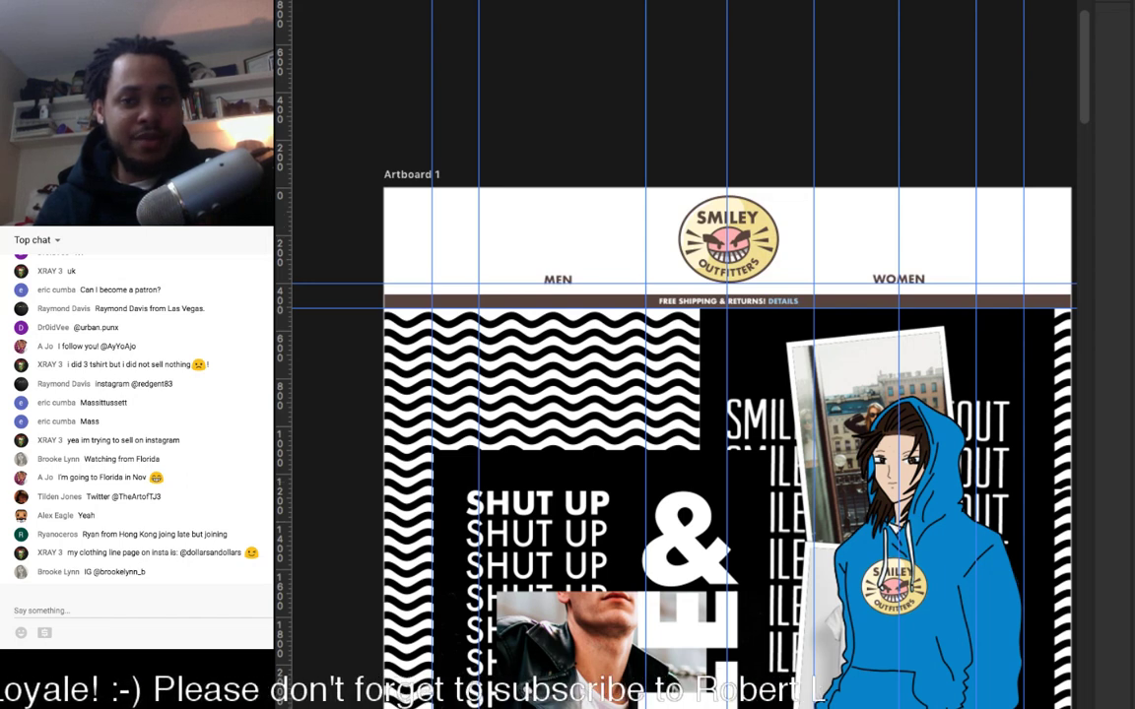
scroll(729, 355, down, 20)
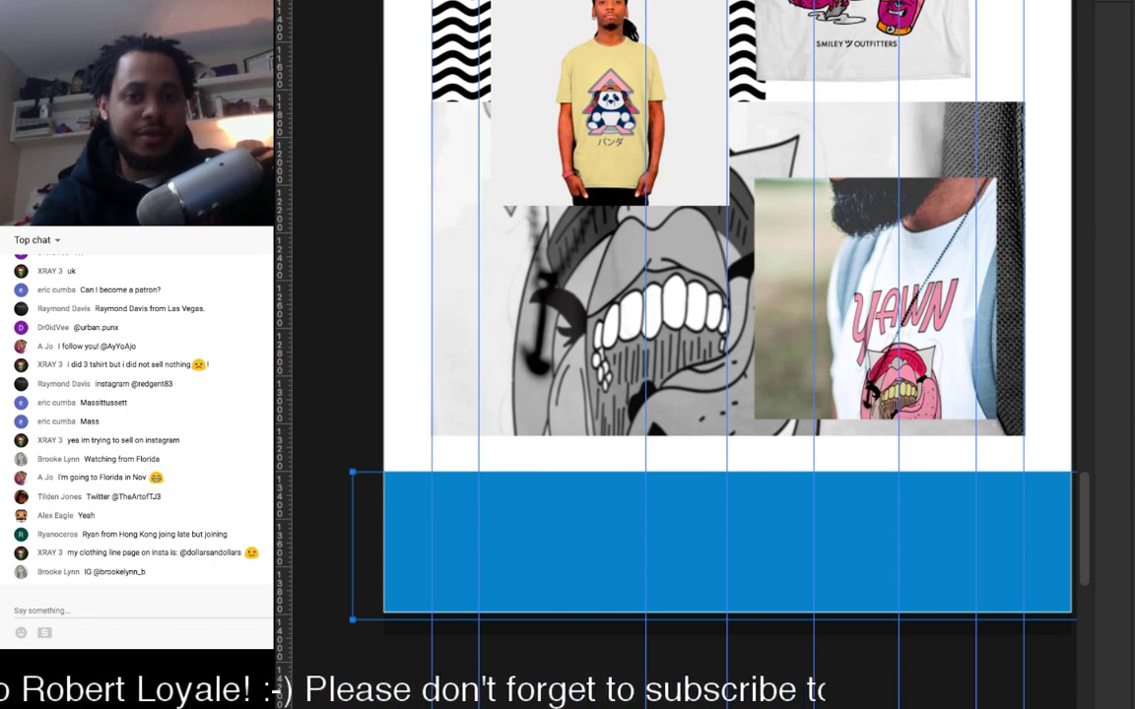
key(super+0)
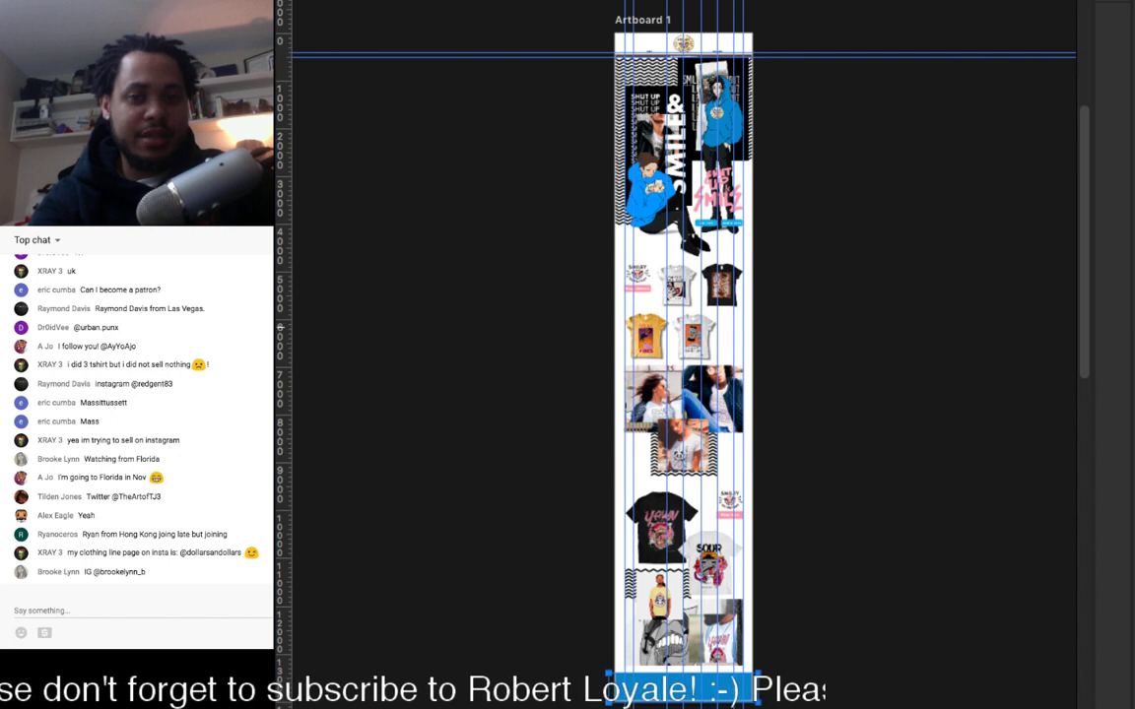
scroll(684, 355, right, 2)
scroll(600, 355, right, 2)
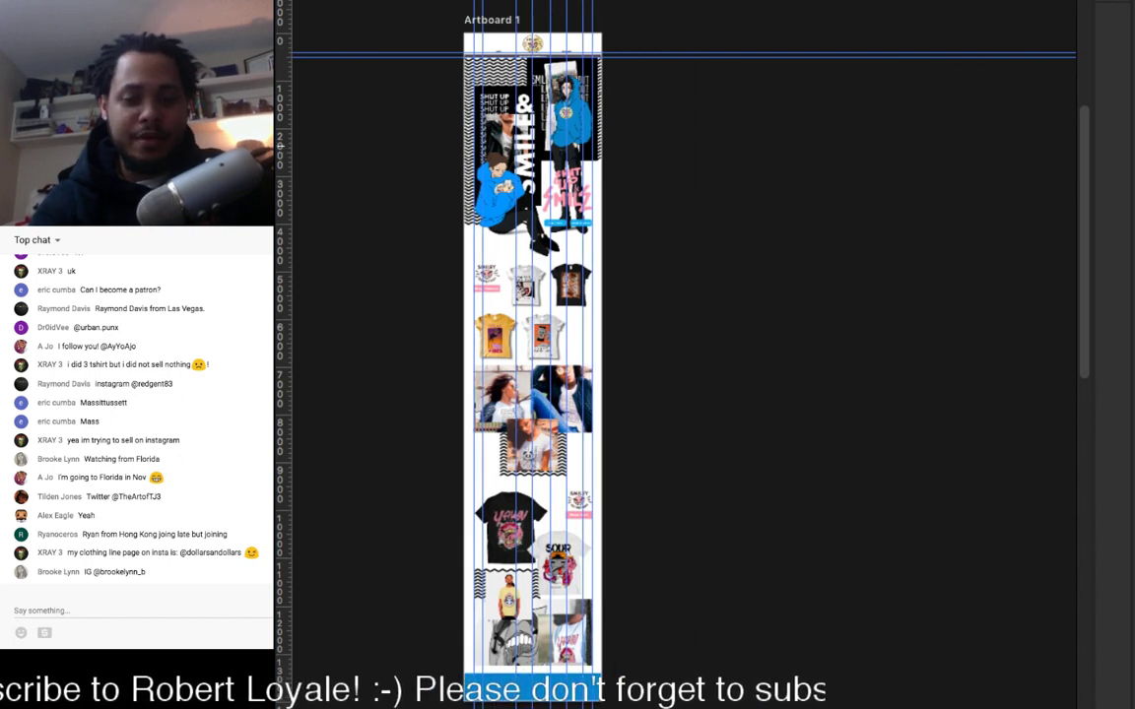
key(super+h)
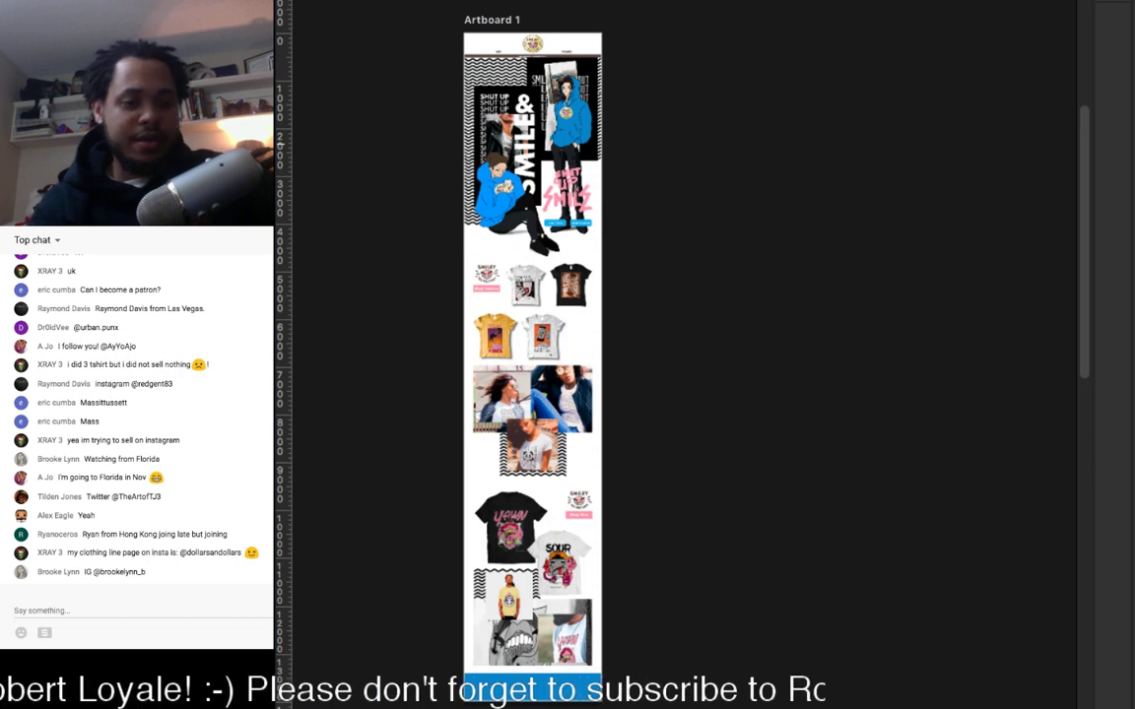
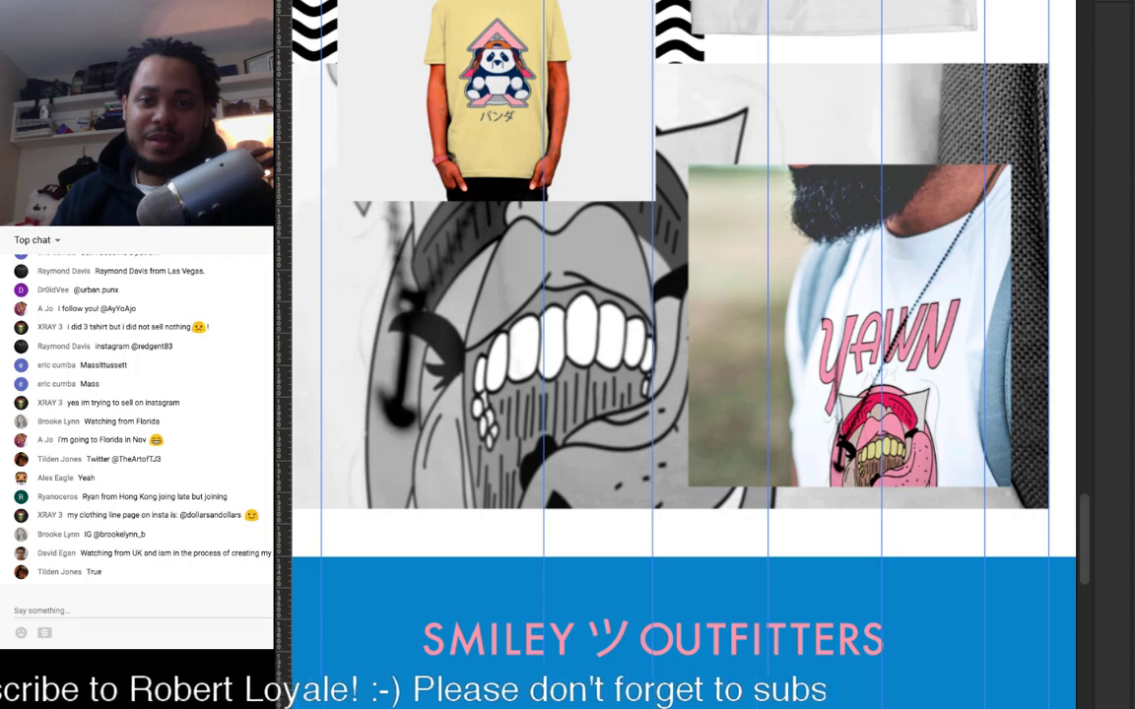
Step: Compare the footer's pink SMILEY ツ OUTFITTERS wordmark with the rest of the page and make it white
scroll(670, 355, up, 5)
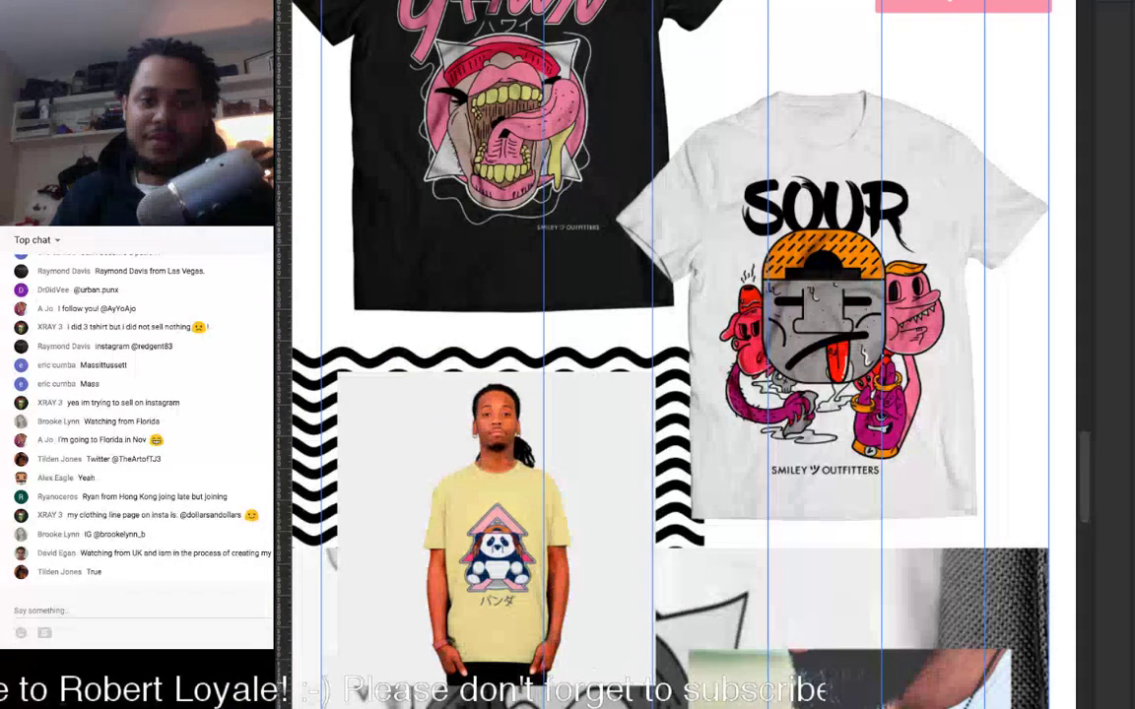
scroll(679, 354, up, 15)
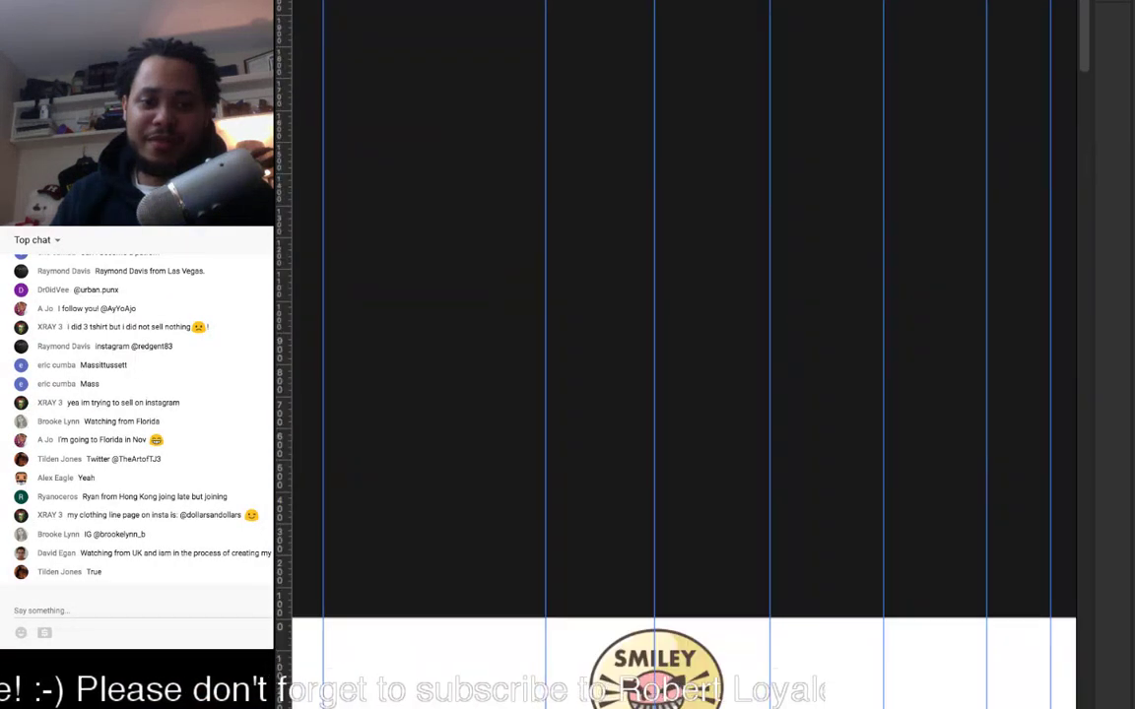
scroll(680, 355, down, 3)
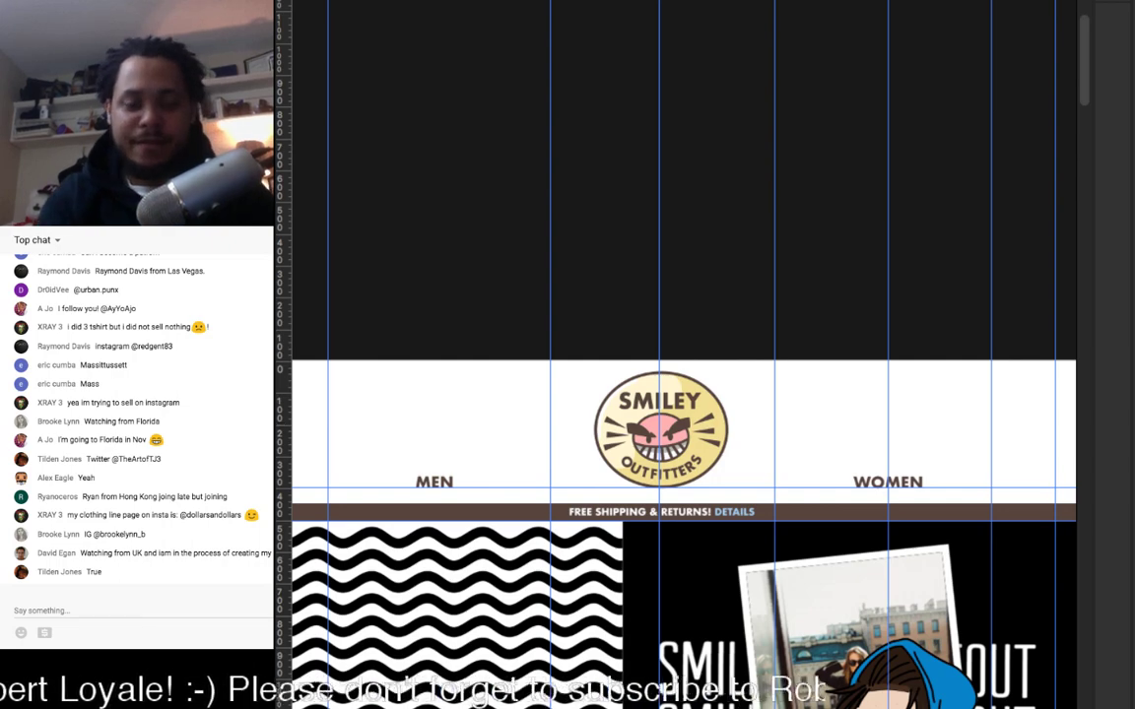
scroll(680, 394, down, 1)
scroll(679, 355, down, 10)
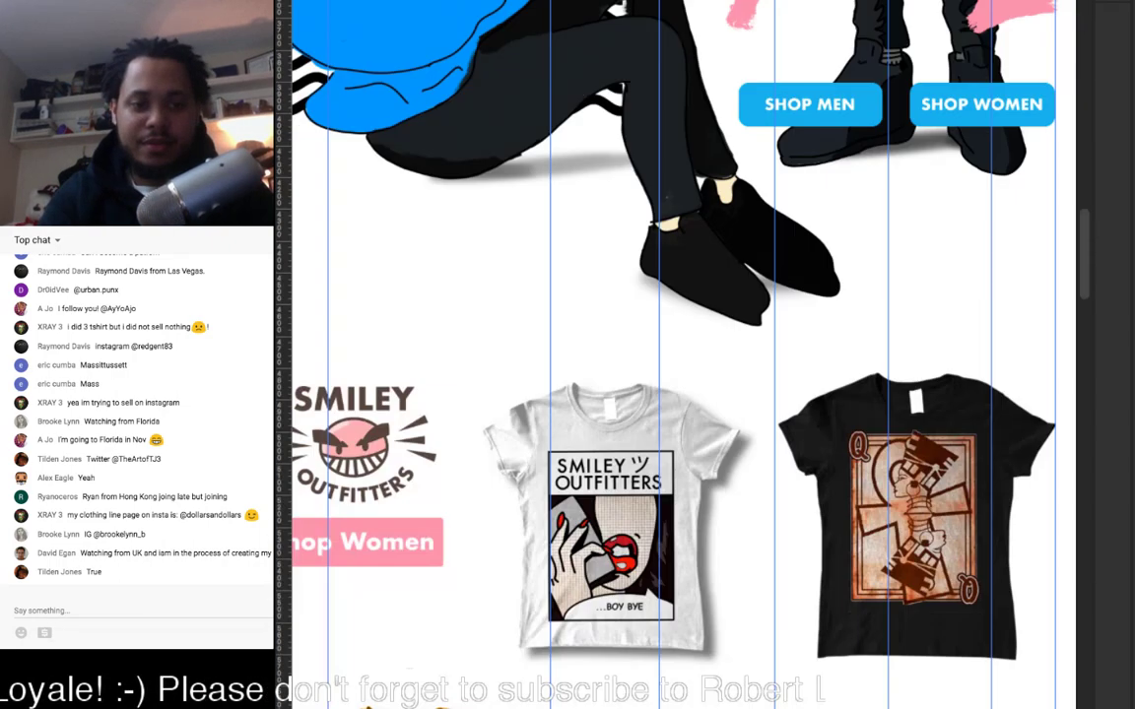
scroll(679, 354, down, 10)
scroll(680, 355, up, 3)
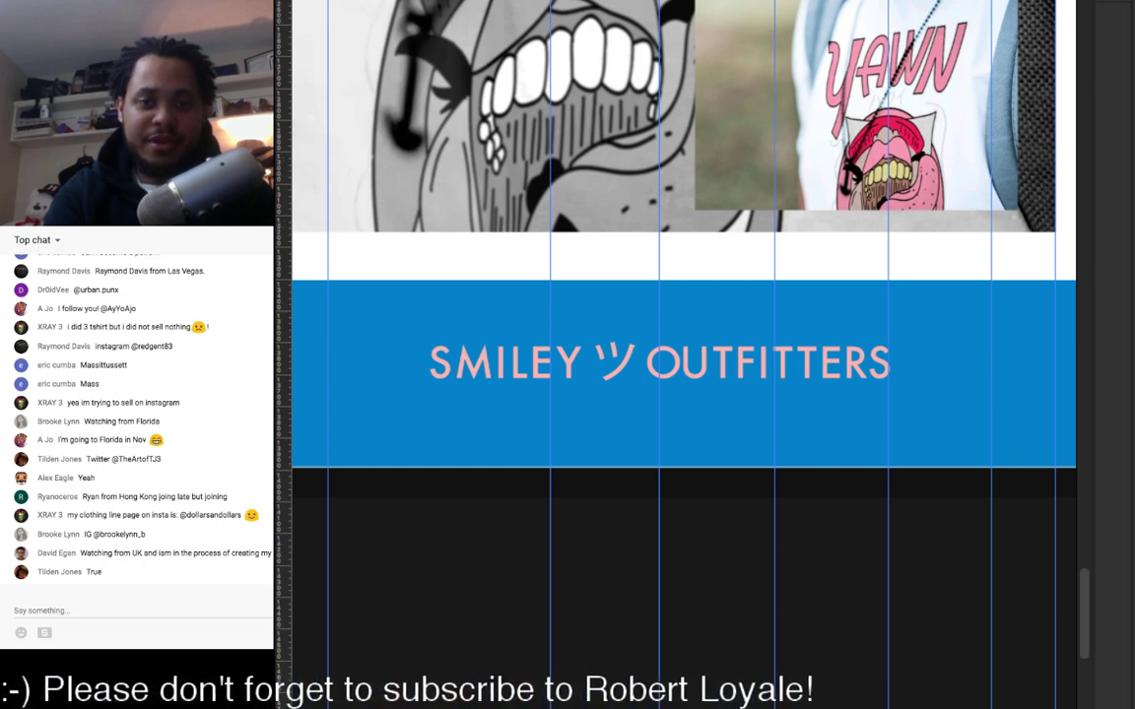
key(ctrl+z)
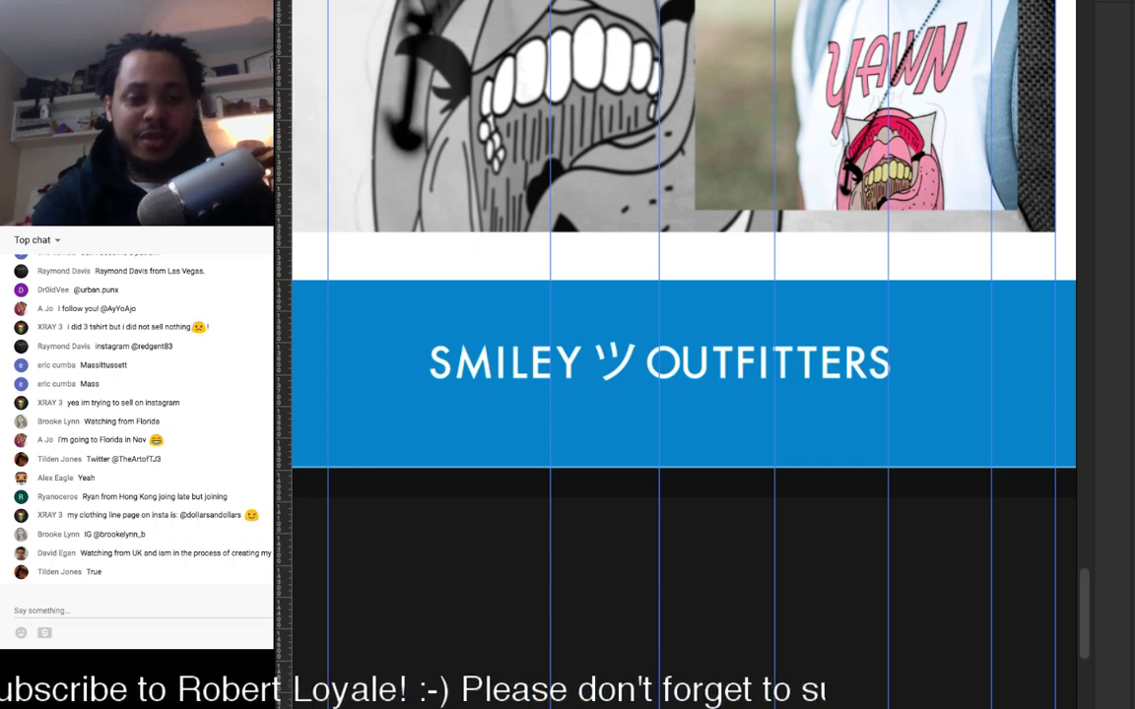
Step: Add a white "Follow us at:" text line to the blue footer and centre it directly beneath the wordmark
key(ctrl+semicolon)
key(ctrl+minus)
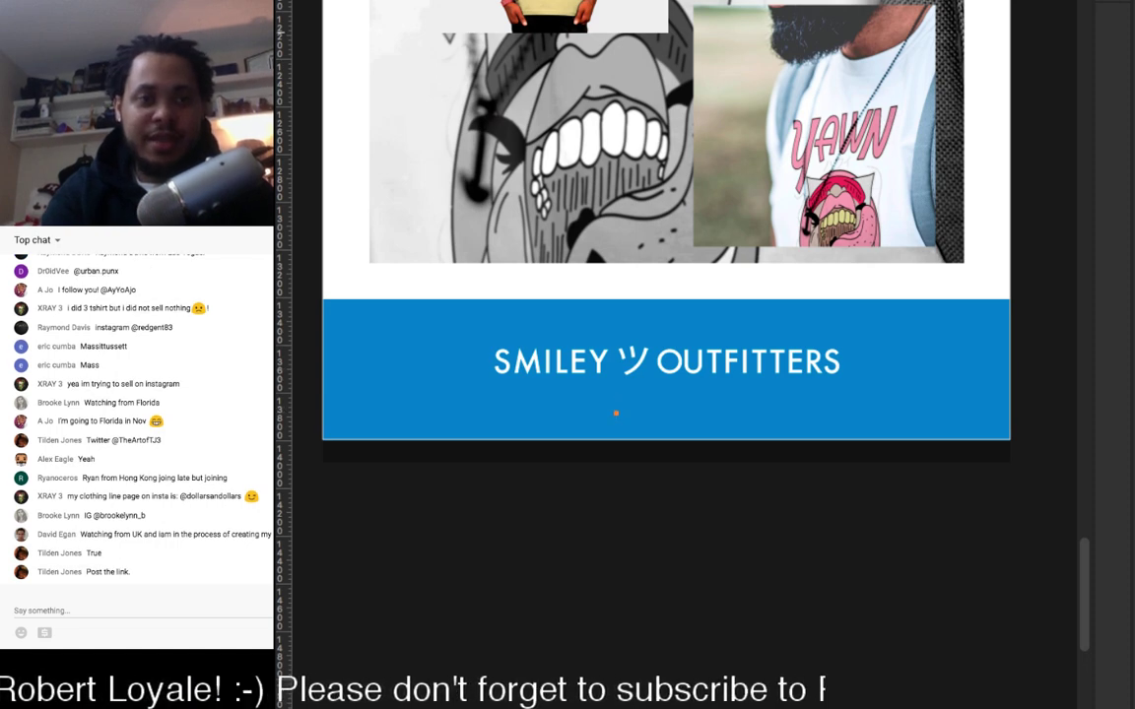
key(super+semicolon)
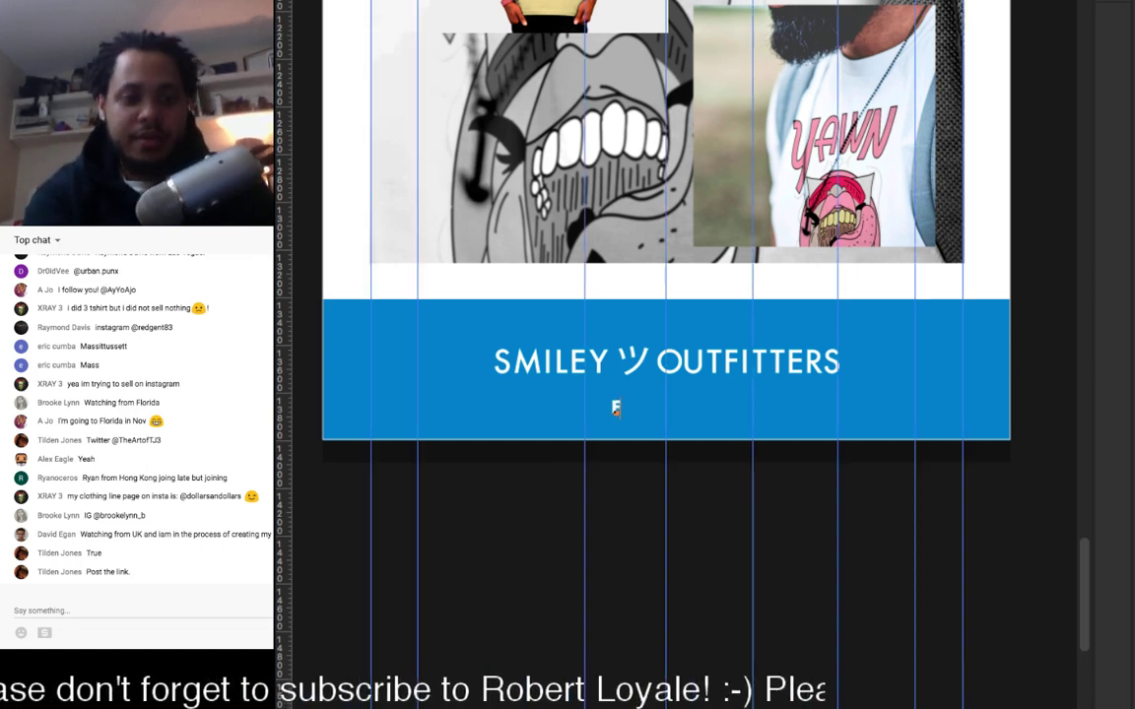
text(ollow us at:)
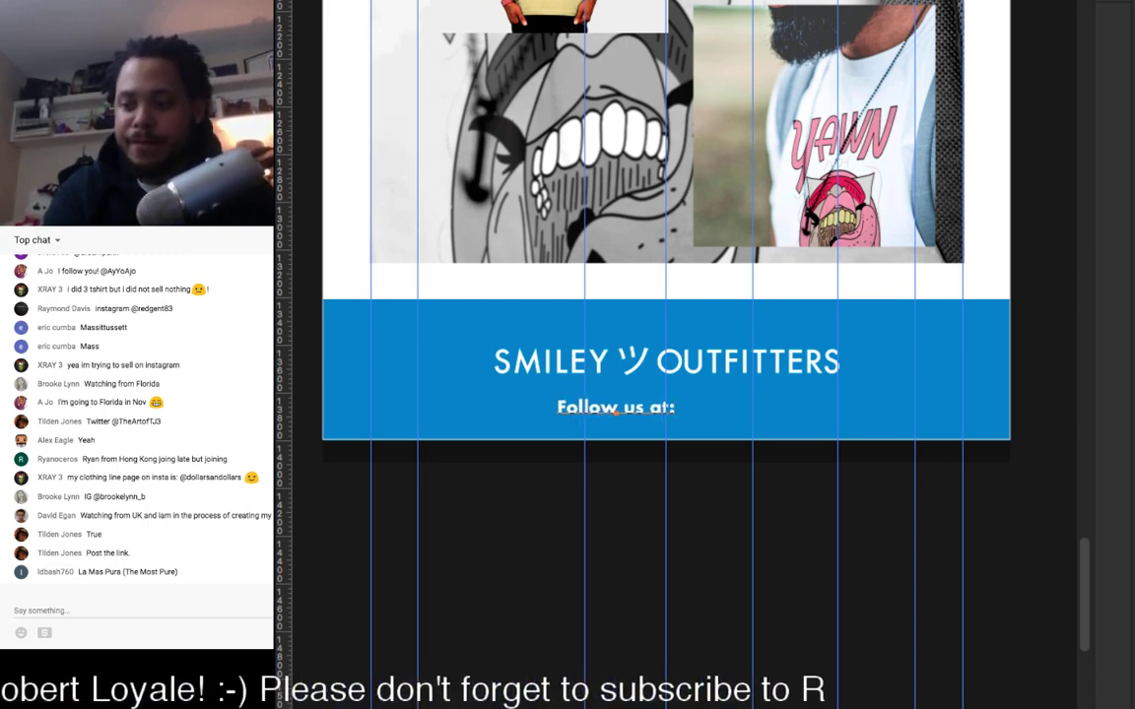
key(super+Return)
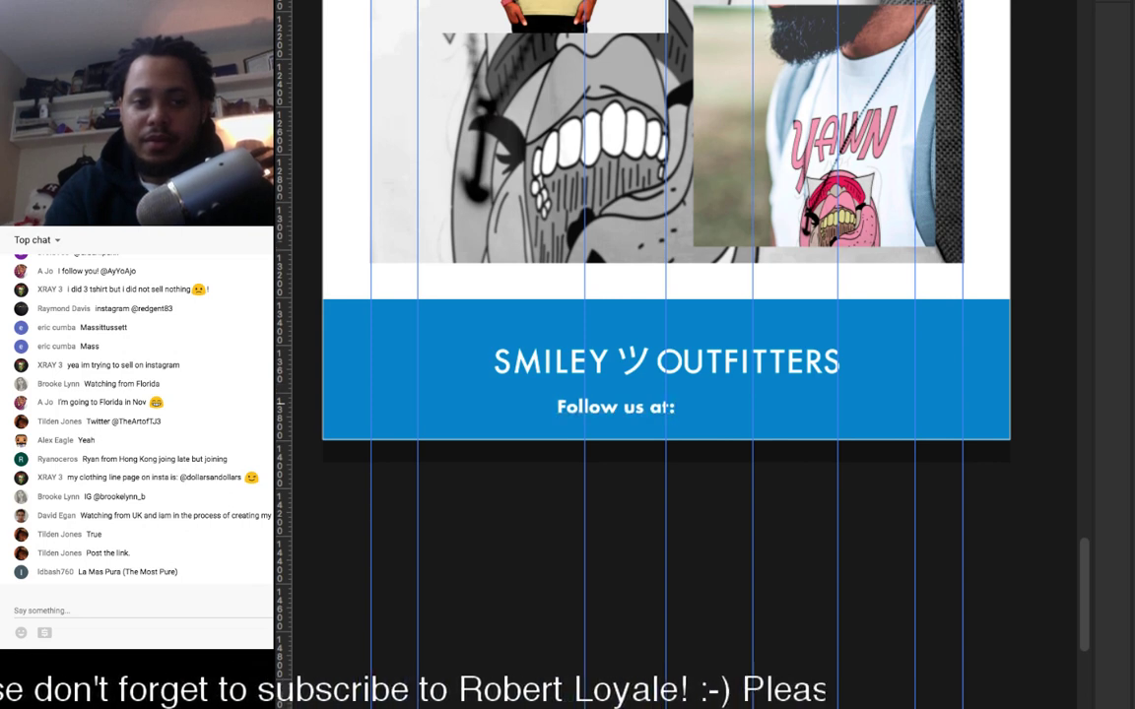
drag(615, 404, 667, 390)
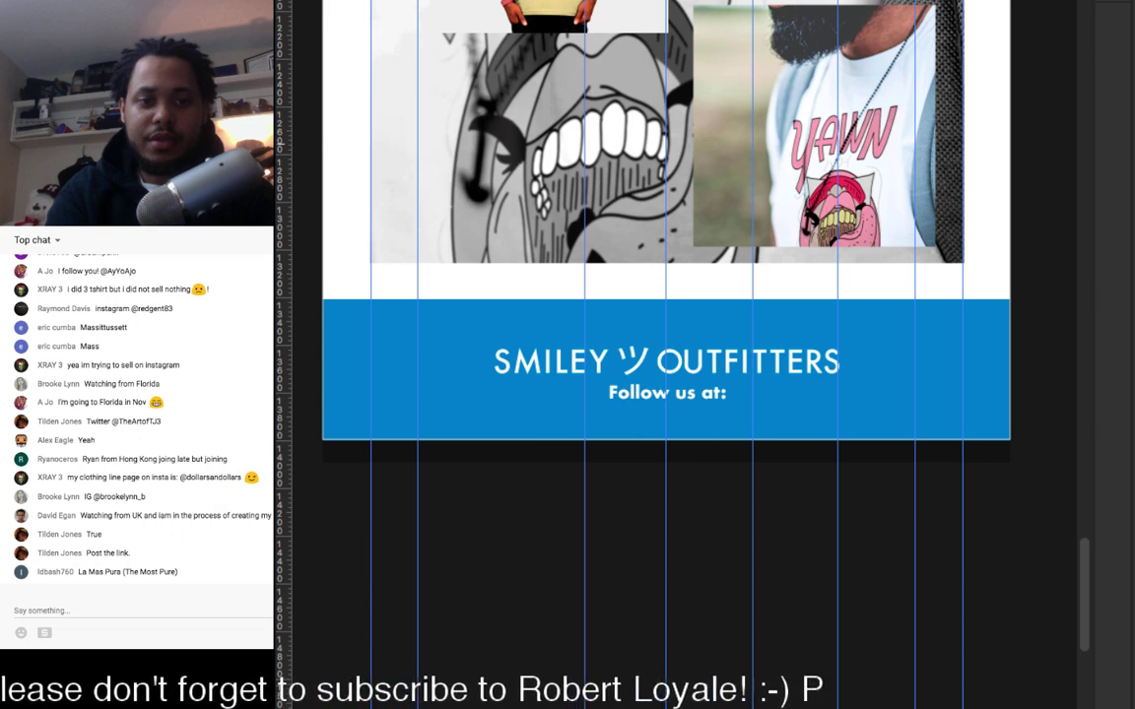
Step: Make the "Follow us at:" line smaller and place it slightly below the wordmark on the centre guide
key(Return)
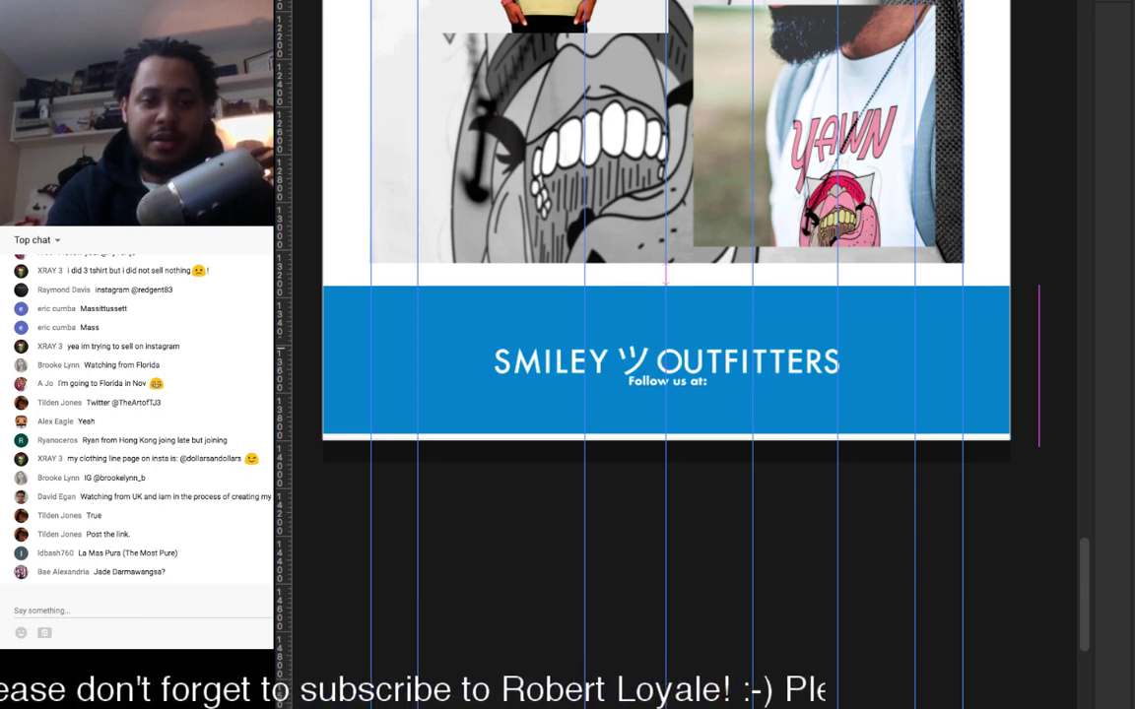
key(ctrl+semicolon)
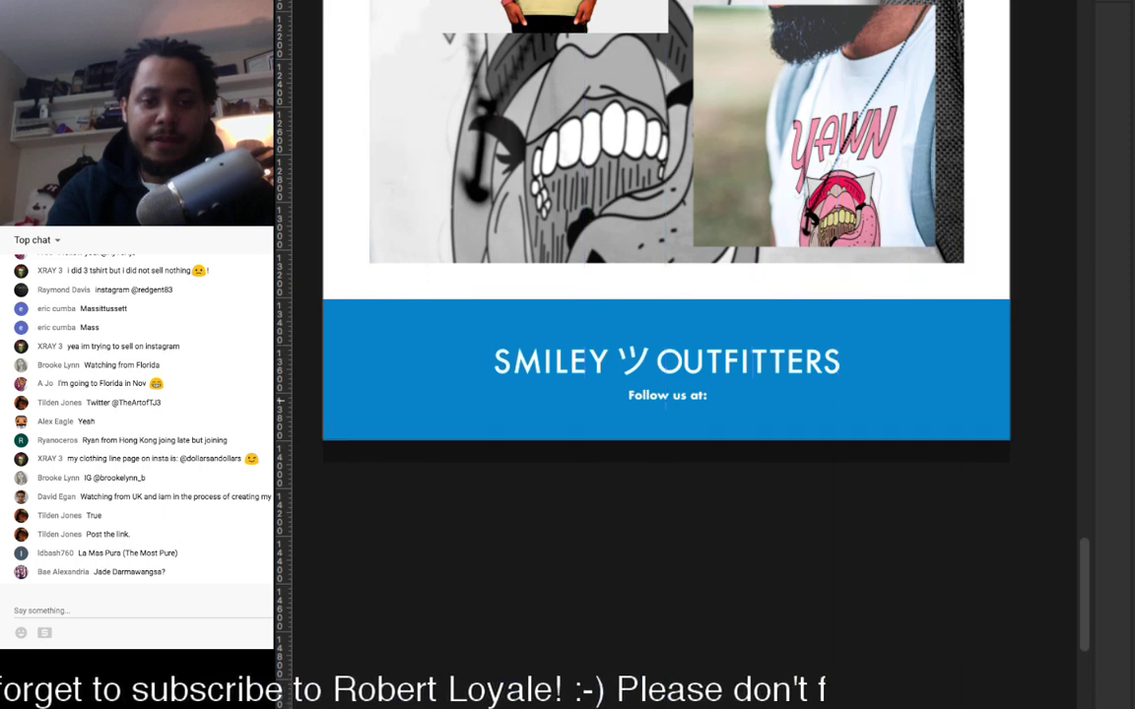
key(ctrl+semicolon)
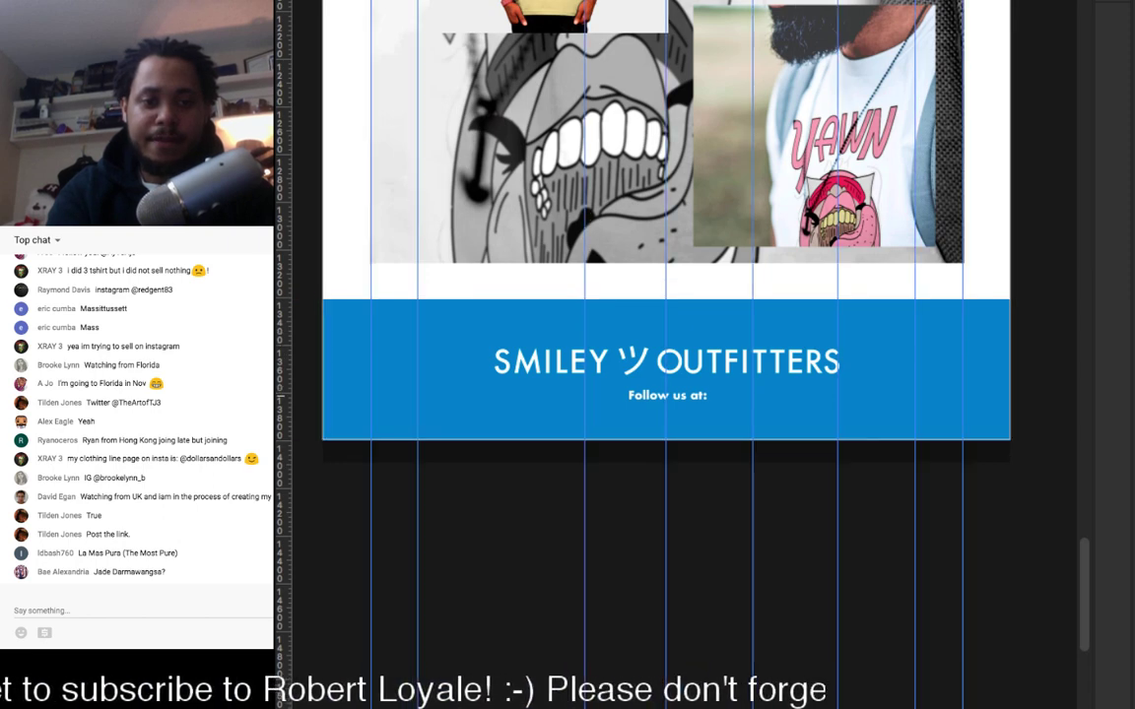
mouse_move(666, 364)
mouse_down()
mouse_move(665, 344)
mouse_move(666, 356)
mouse_up()
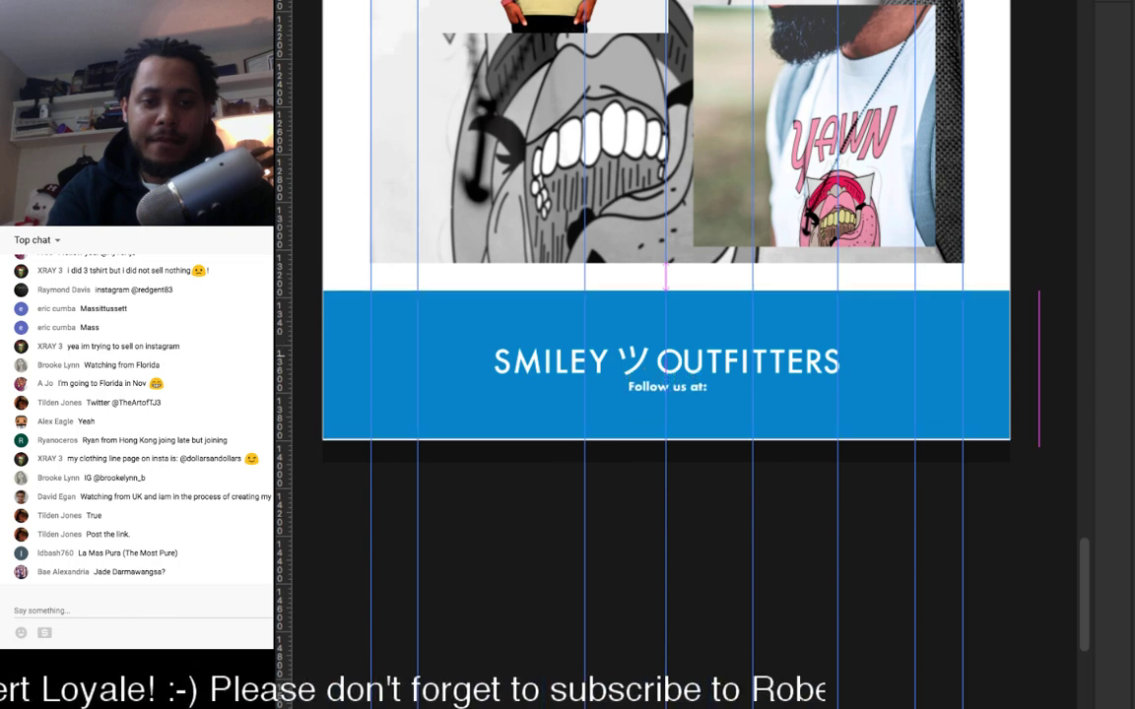
Step: Move the SMILEY ツ OUTFITTERS wordmark and the "Follow us at:" line up within the footer, leaving free space beneath them
key(ctrl+plus)
key(ctrl+plus)
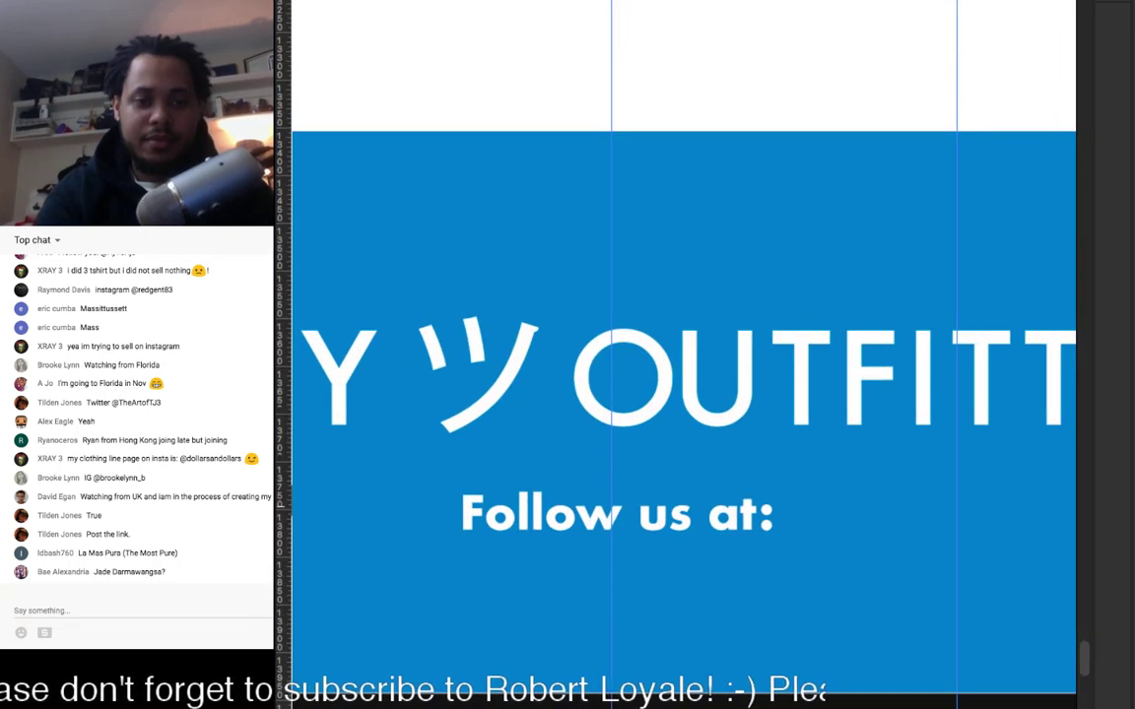
mouse_move(650, 387)
mouse_down()
mouse_move(650, 357)
mouse_move(650, 383)
mouse_up()
key(Down)
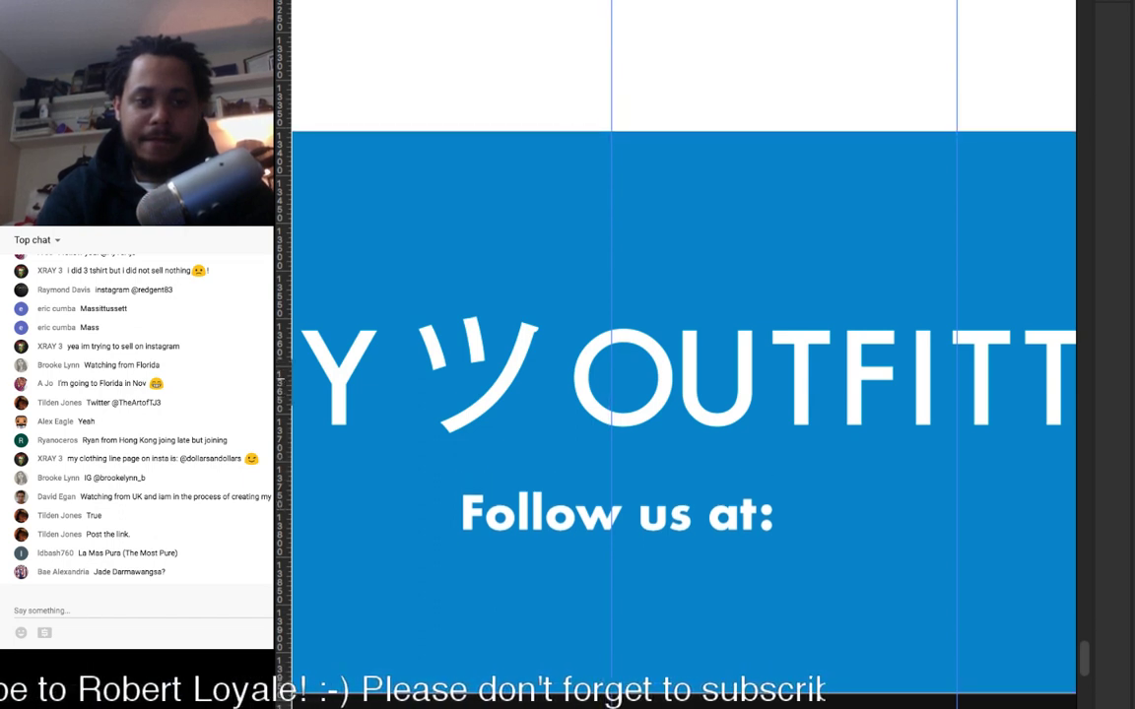
drag(618, 514, 618, 458)
key(ctrl+minus)
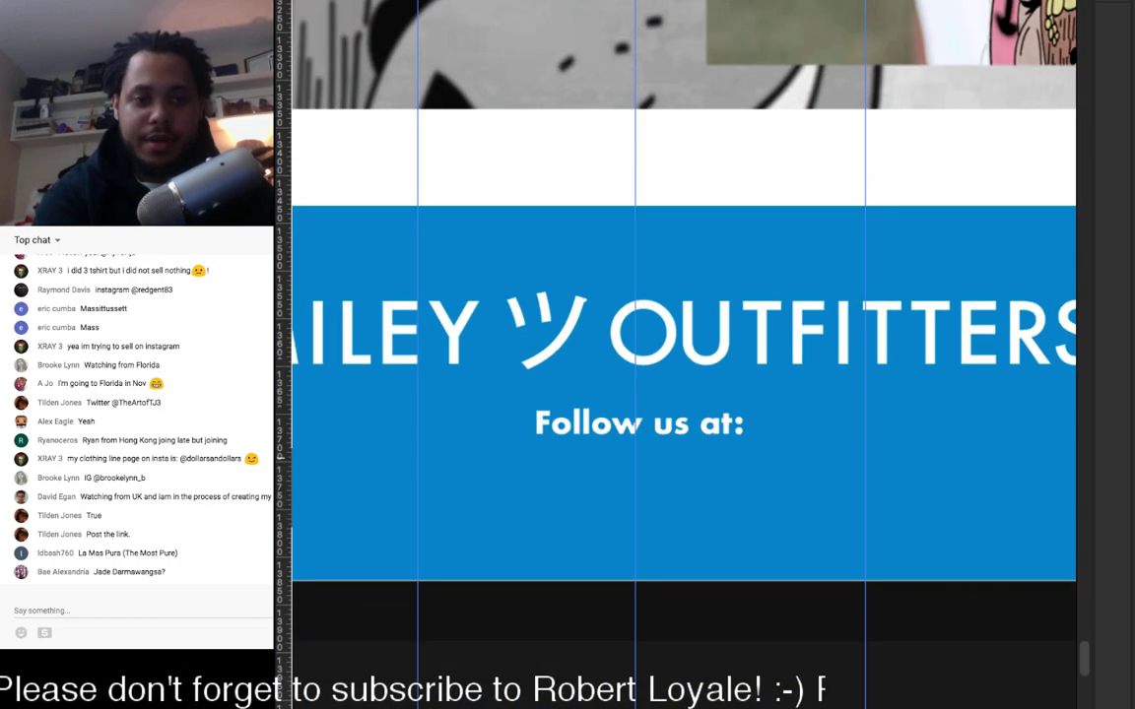
key(ctrl+minus)
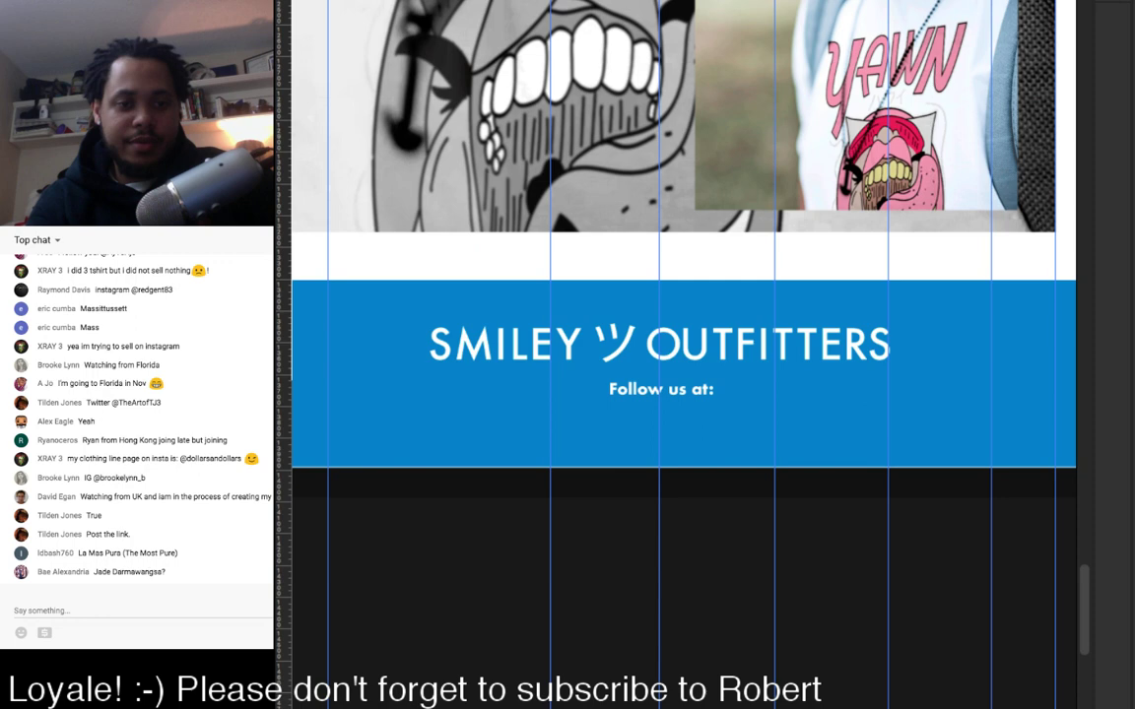
Step: Duplicate the "Follow us at:" line straight down to just above the footer's lower edge
drag(661, 393, 661, 448)
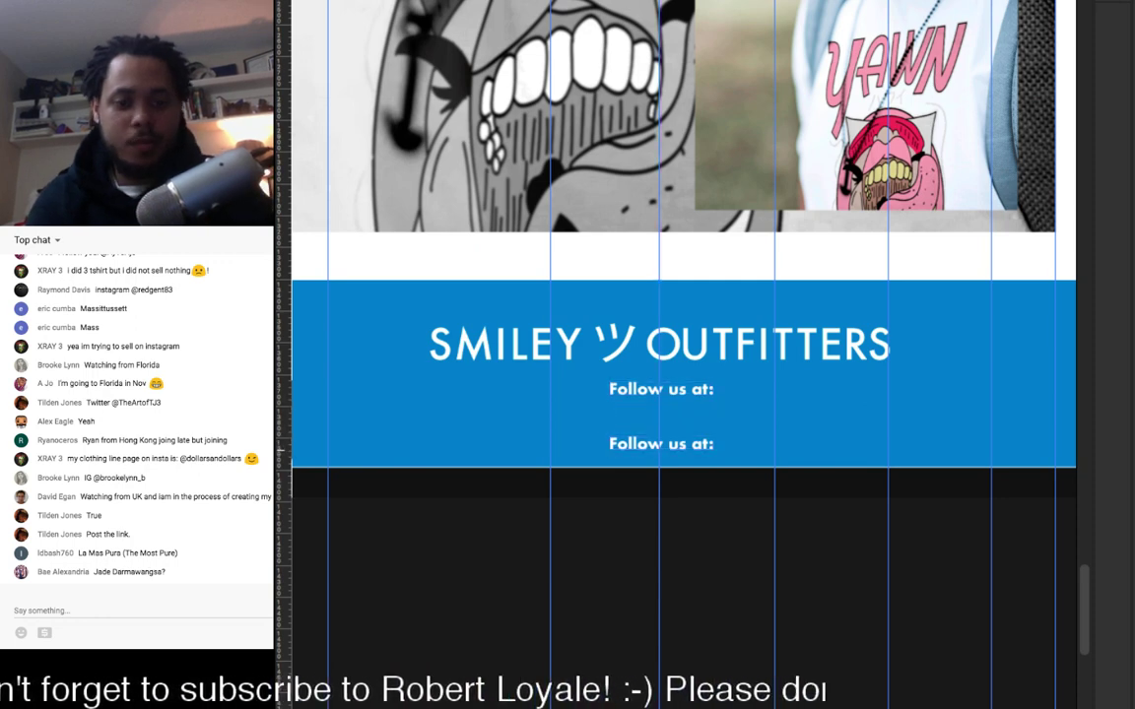
double_click(661, 446)
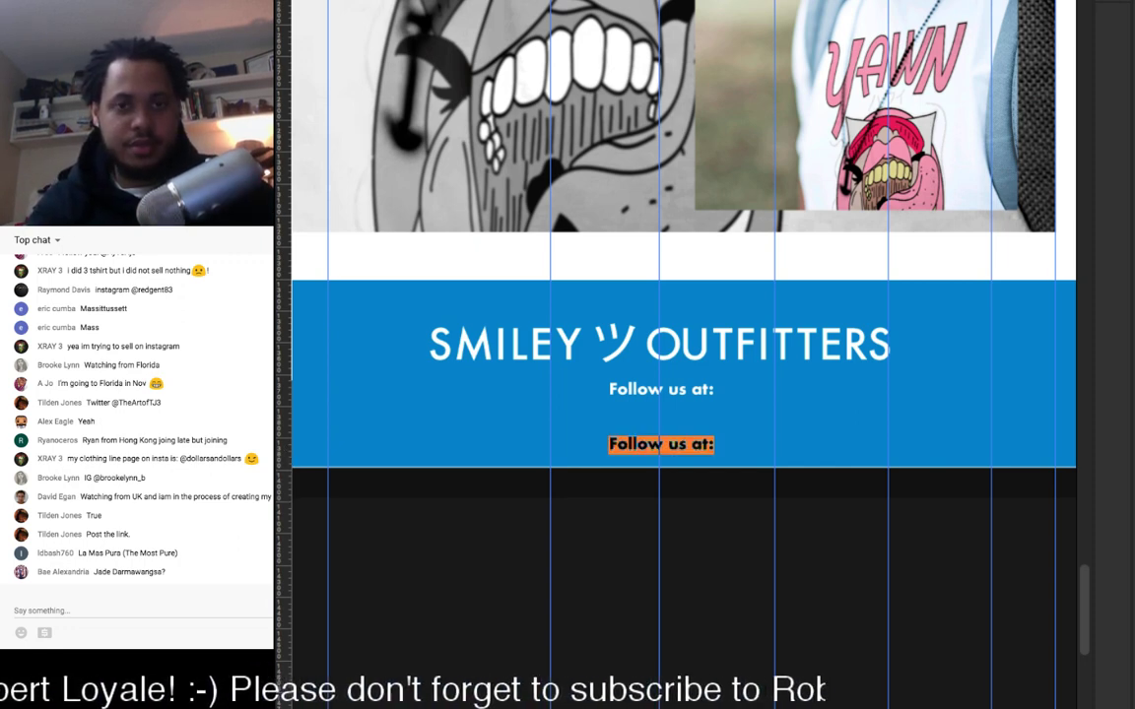
key(Escape)
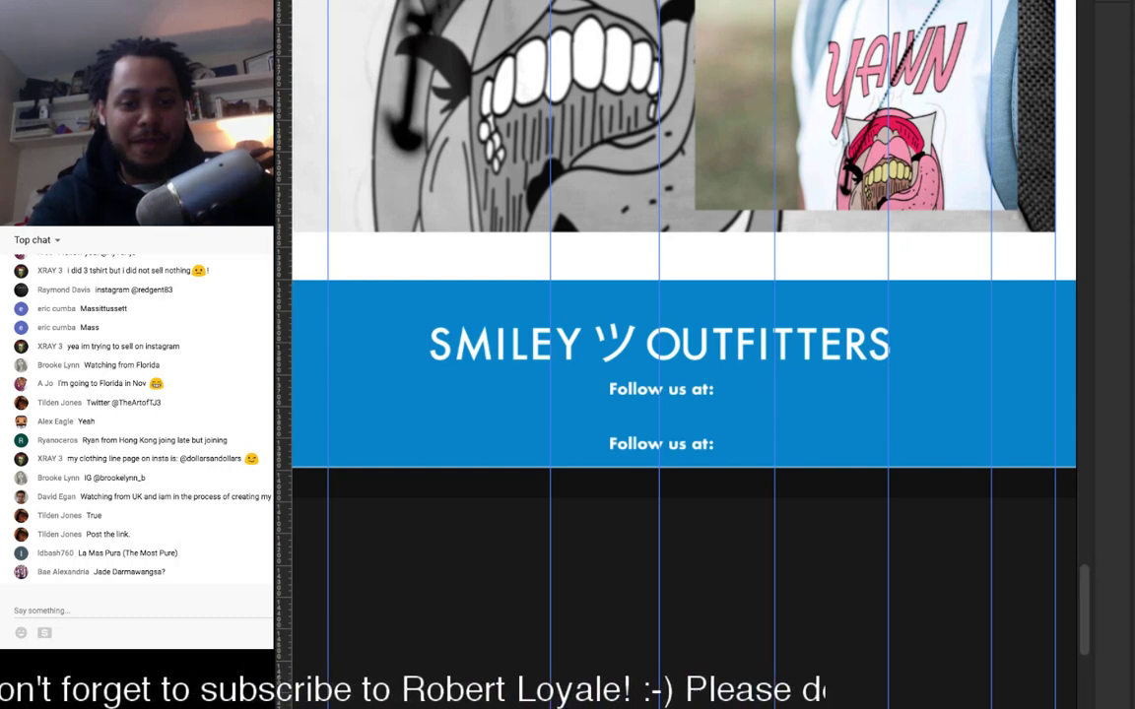
Step: Replace the duplicated line's text with the copyright notice "©2018 Smiley Outfitters"
triple_click(674, 446)
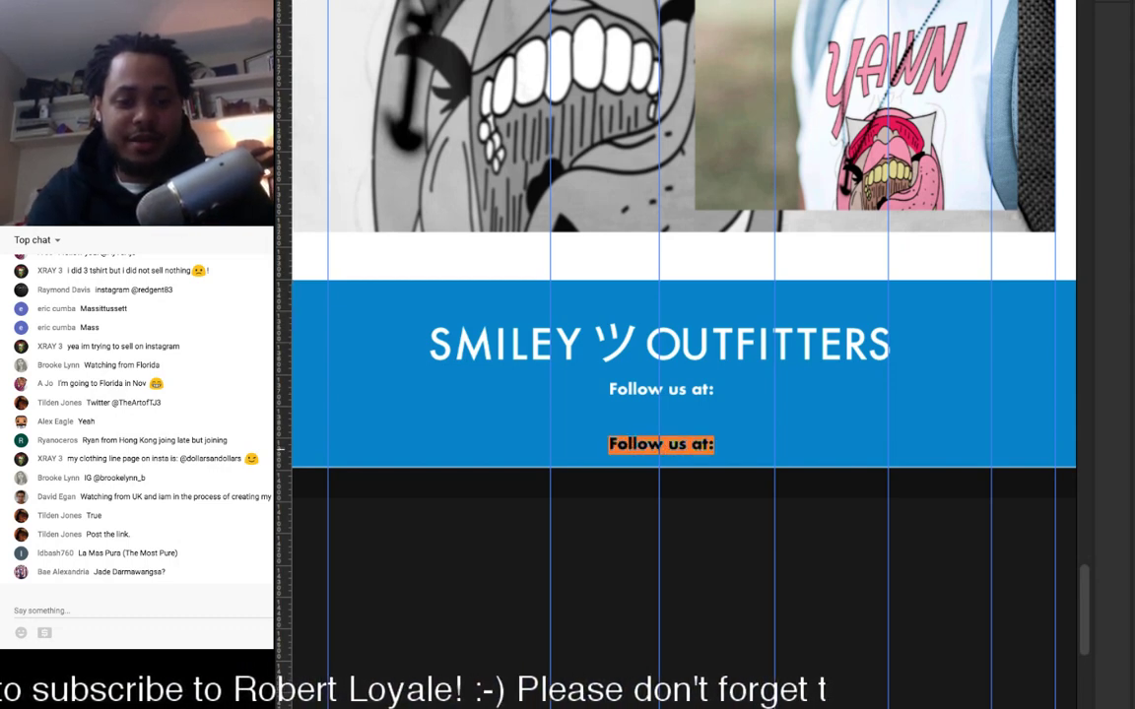
key(BackSpace)
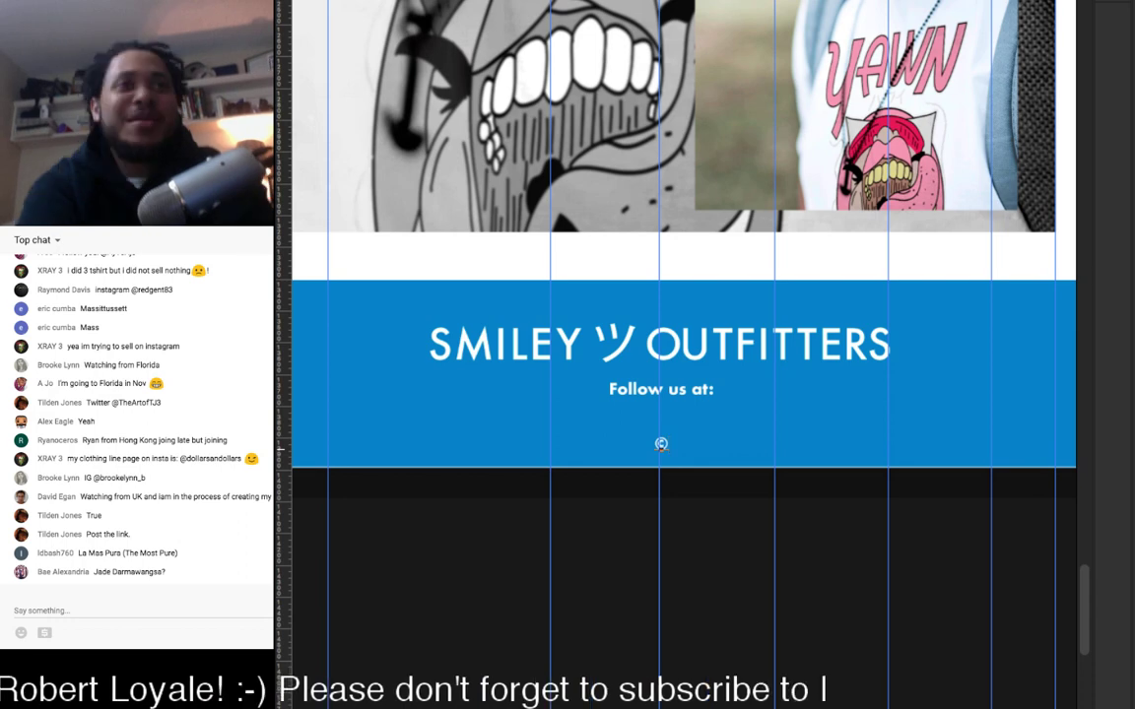
text(@smiley)
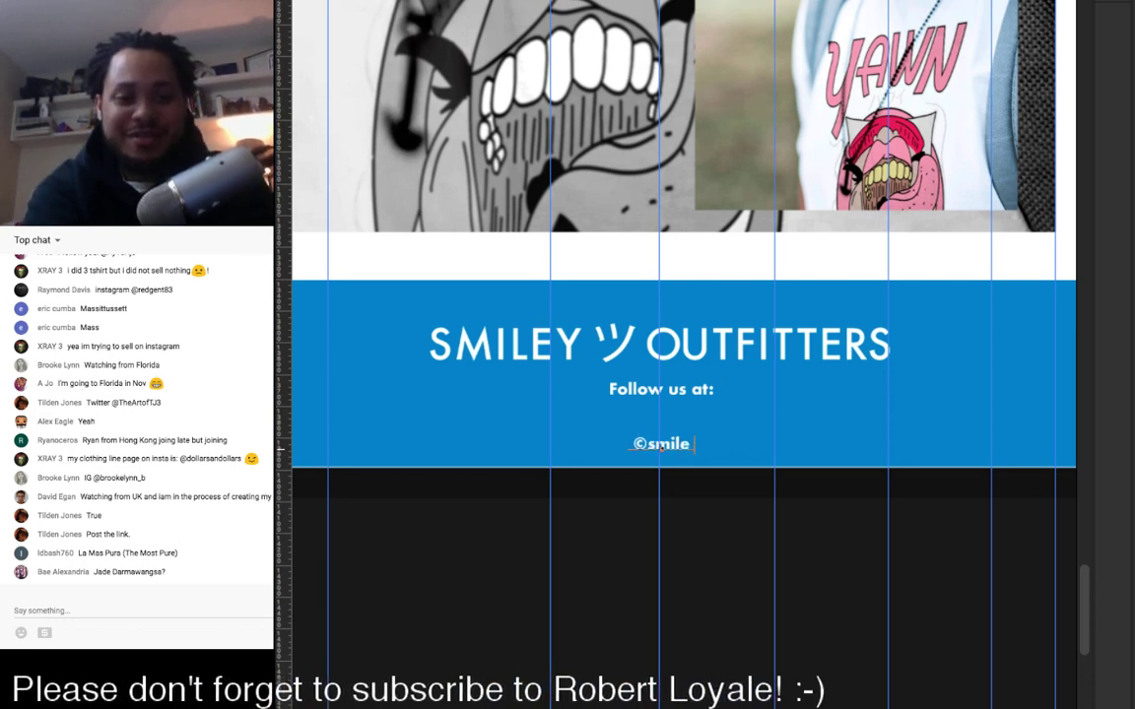
key(BackSpace)
key(BackSpace)
key(BackSpace)
key(BackSpace)
key(BackSpace)
key(BackSpace)
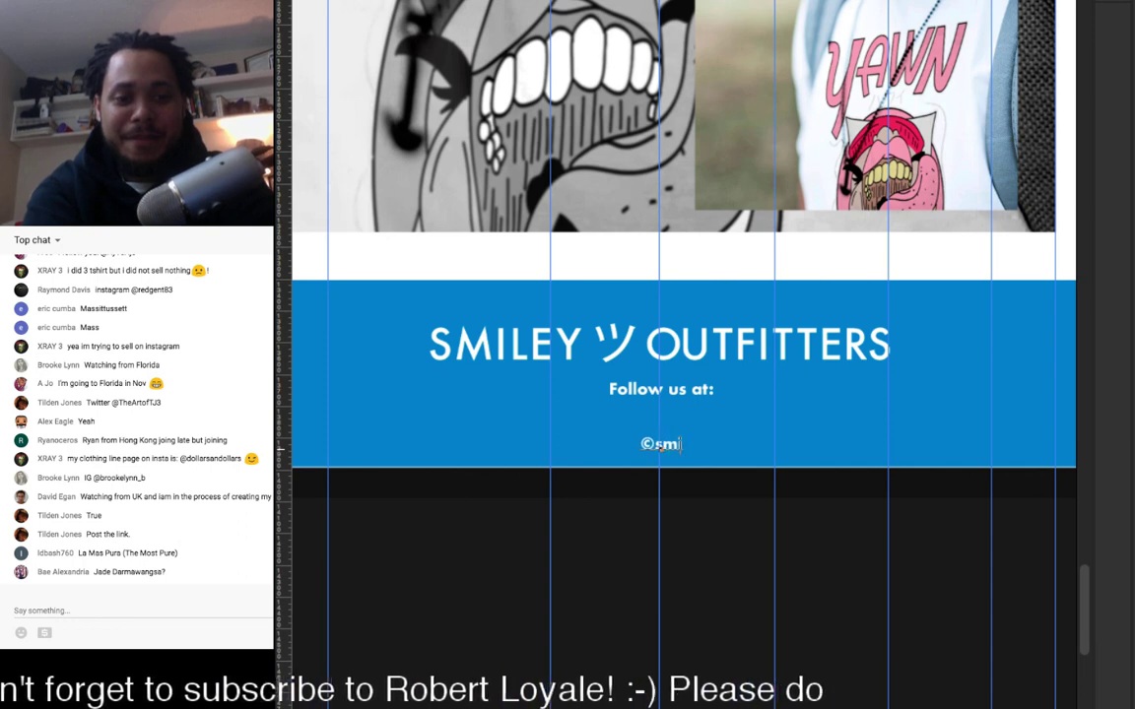
text(Smiley )
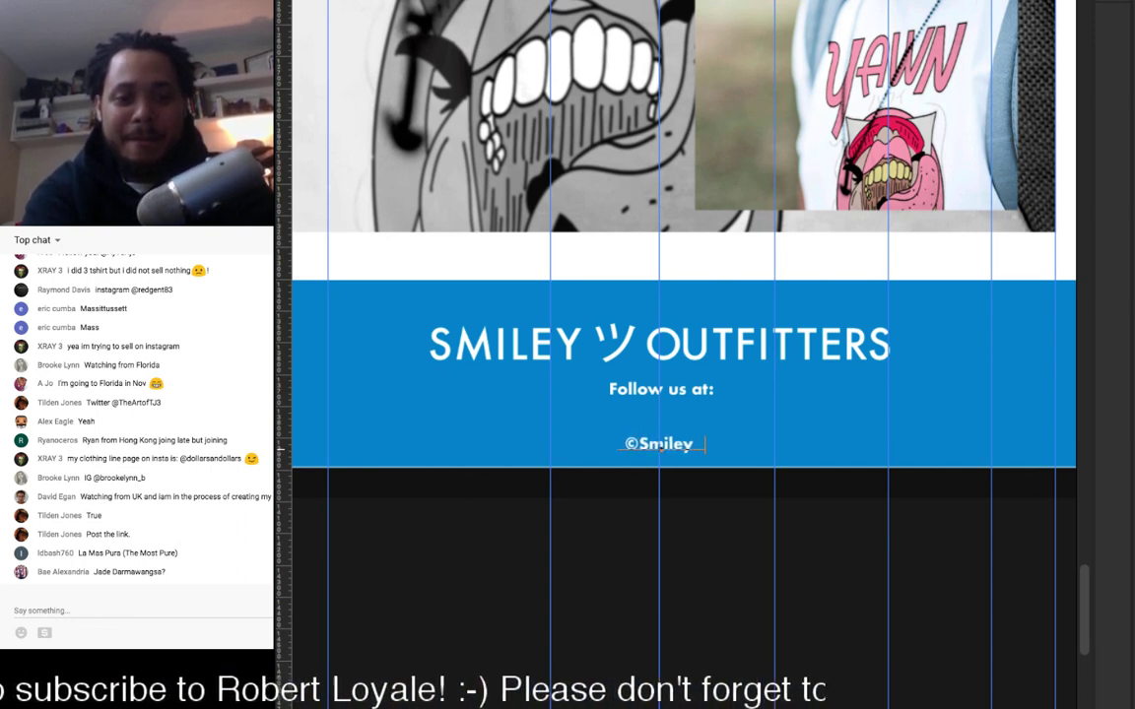
text(Outfitters)
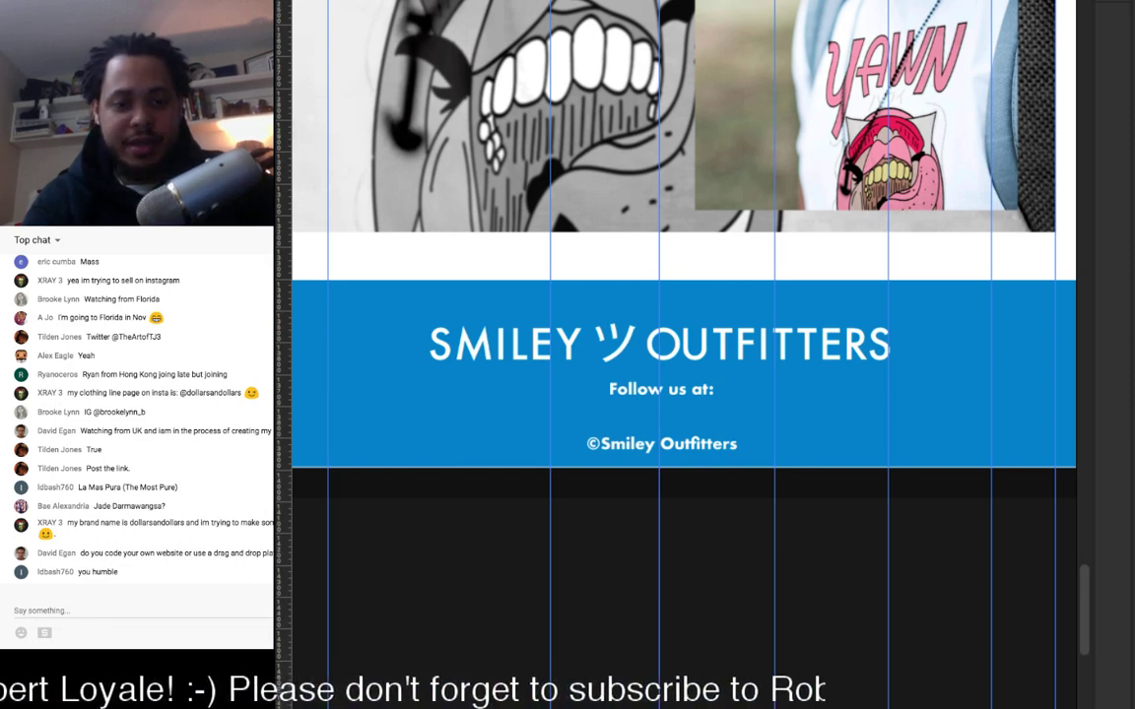
text(2018)
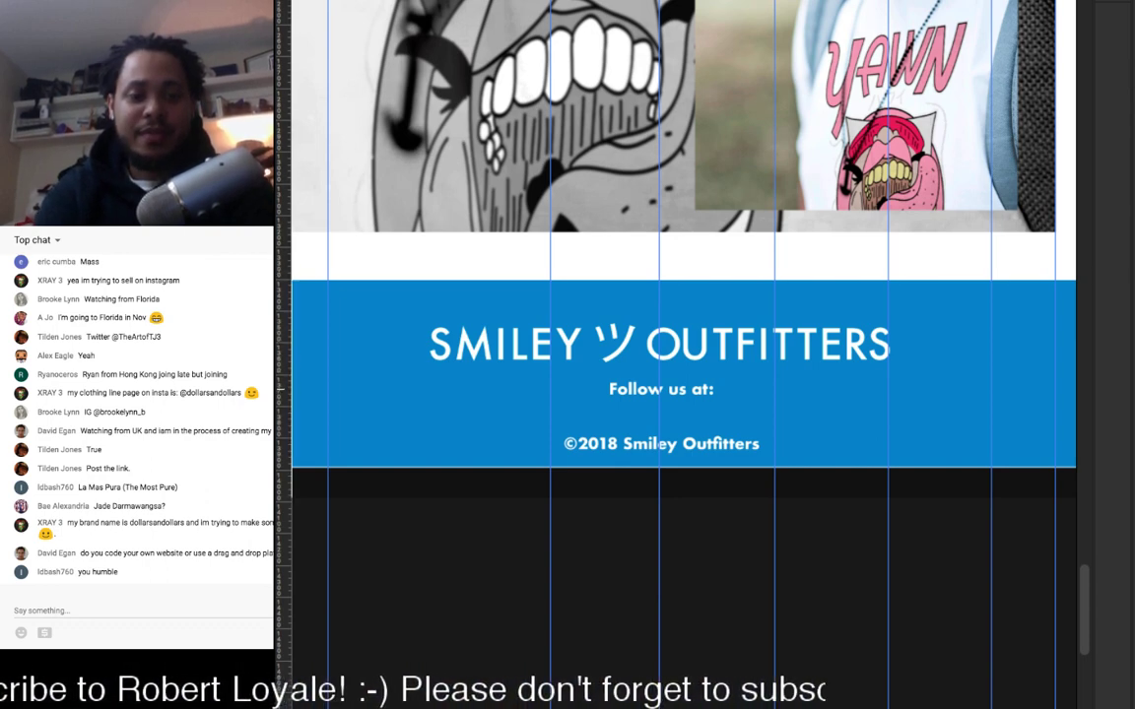
Step: Shrink the copyright notice and nudge the wordmark and the "Follow us at:" line slightly up within the footer
key(Up)
key(Up)
key(Up)
key(Up)
key(Up)
key(Up)
key(Up)
key(Up)
key(Up)
key(Up)
key(Up)
key(Up)
key(Up)
key(Up)
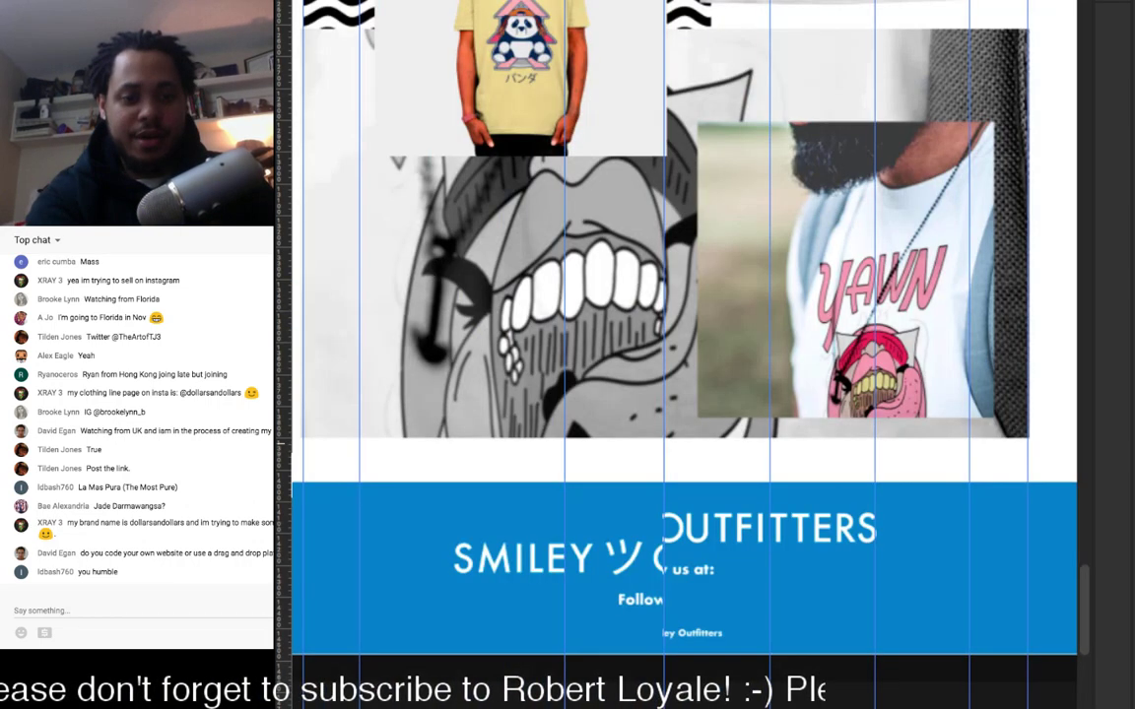
Step: Look over the whole homepage from the hero section through the women's and men's products to the footer and back
scroll(684, 444, down, 10)
scroll(684, 443, up, 5)
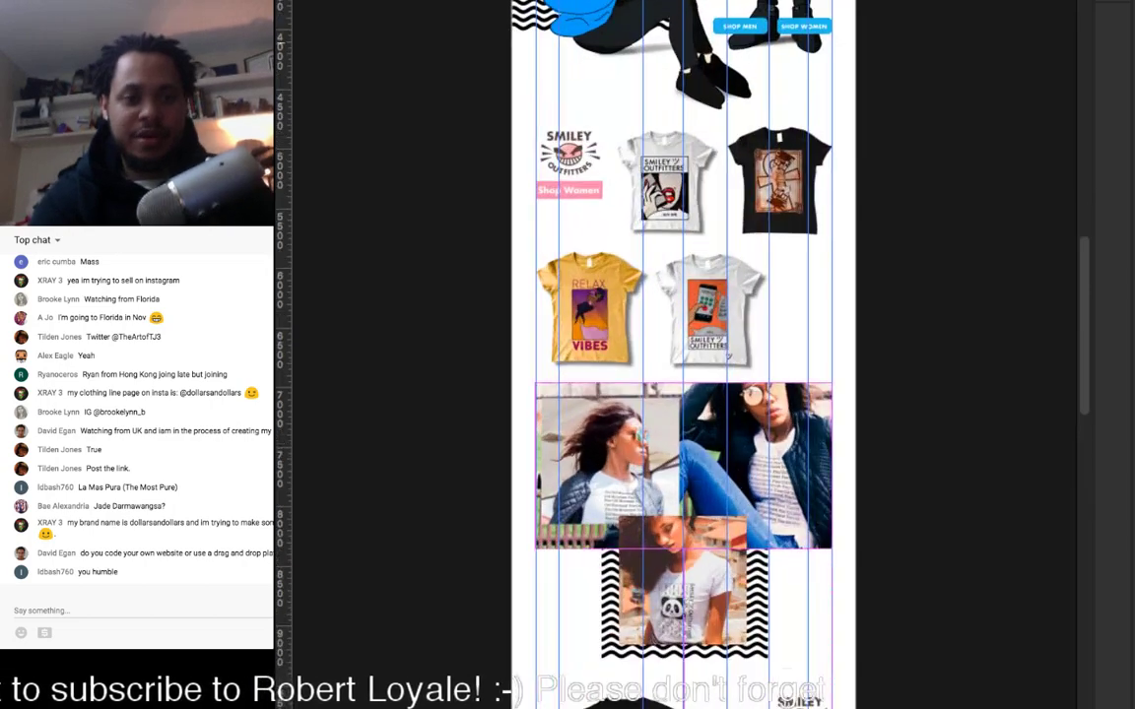
scroll(683, 444, down, 3)
scroll(684, 443, down, 7)
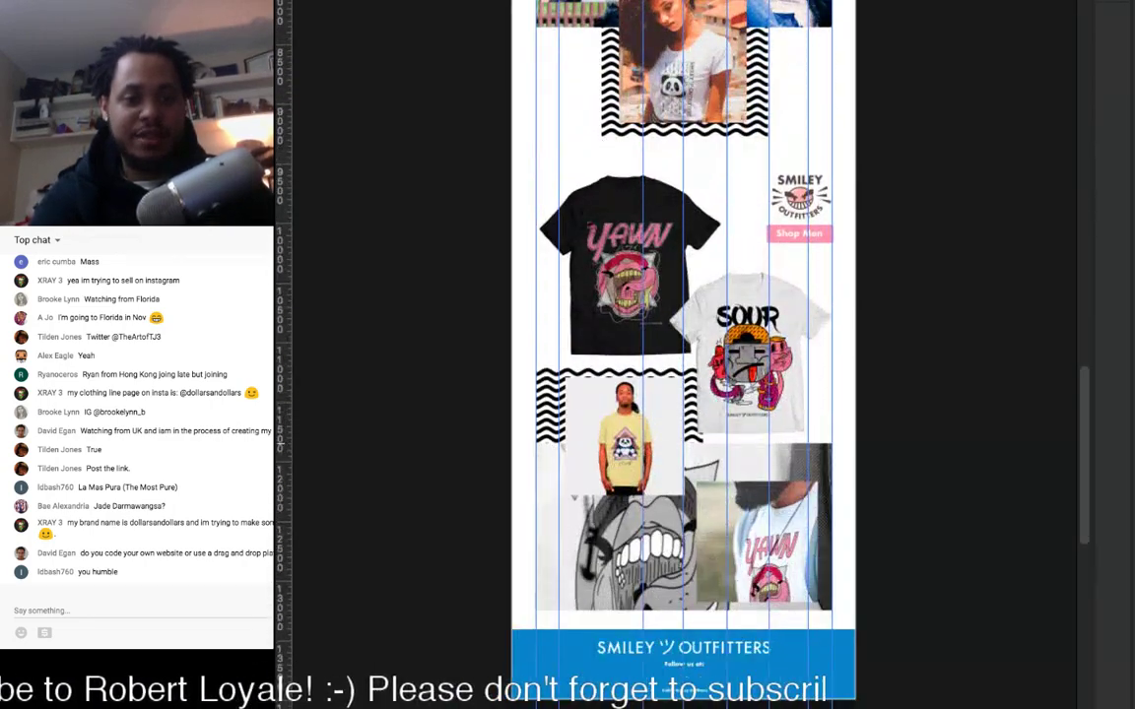
scroll(684, 443, up, 2)
scroll(683, 355, up, 4)
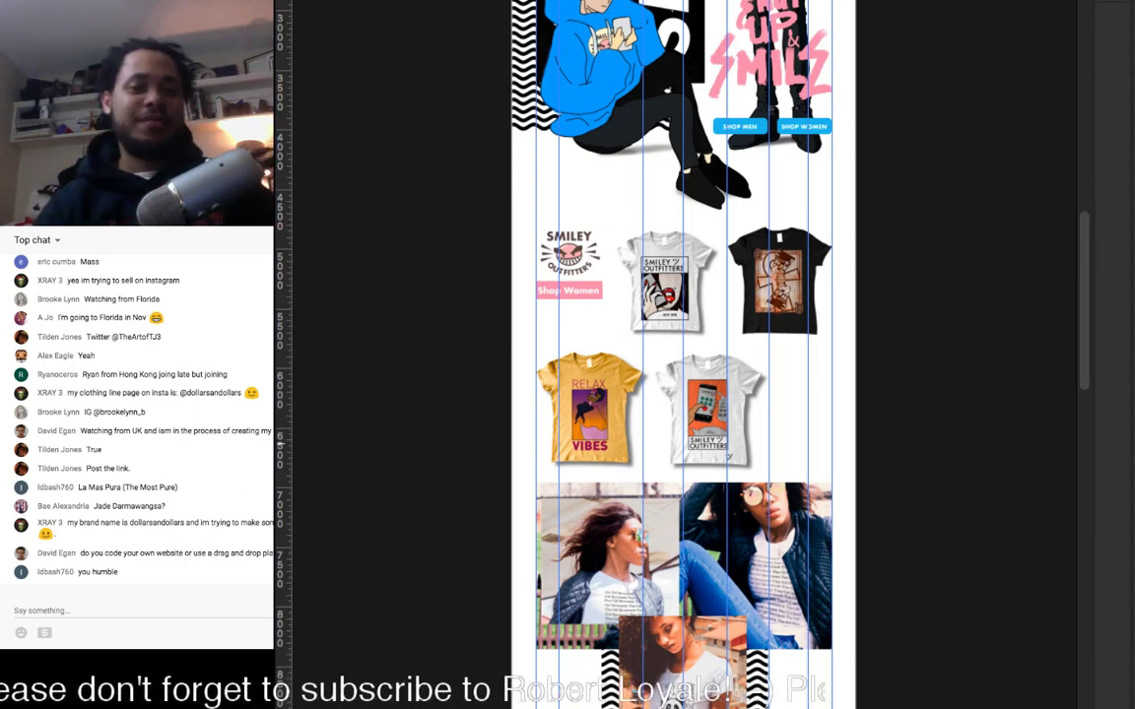
scroll(683, 354, up, 5)
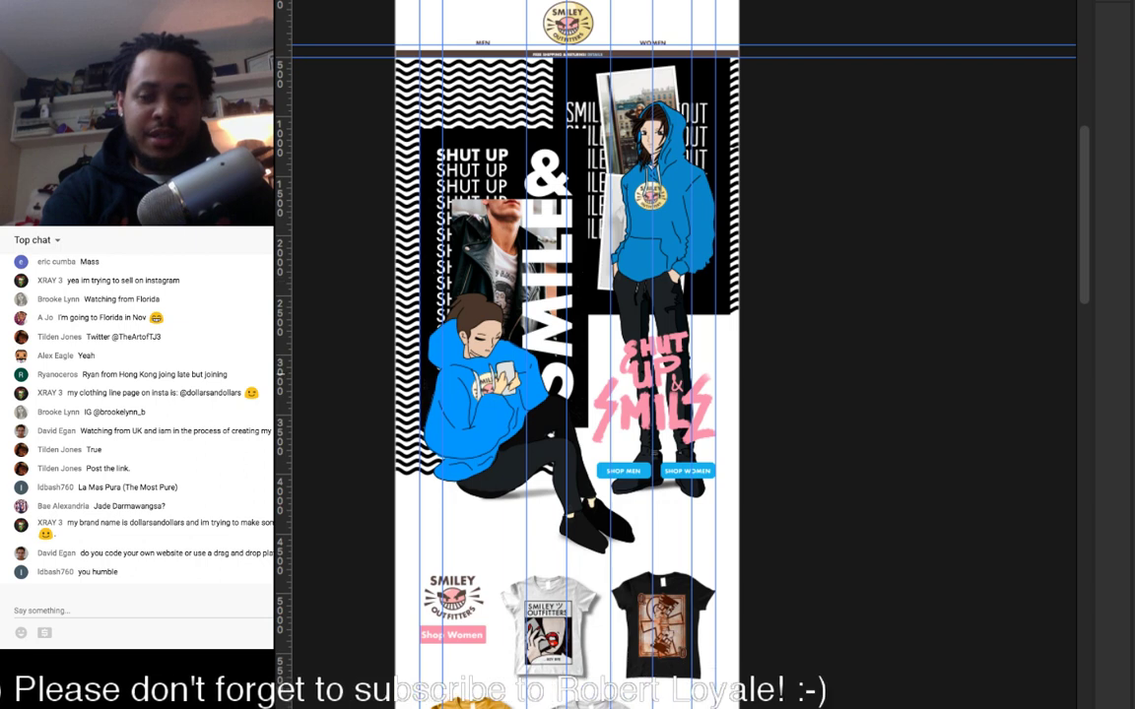
scroll(566, 354, down, 2)
scroll(566, 355, up, 3)
scroll(566, 355, up, 1)
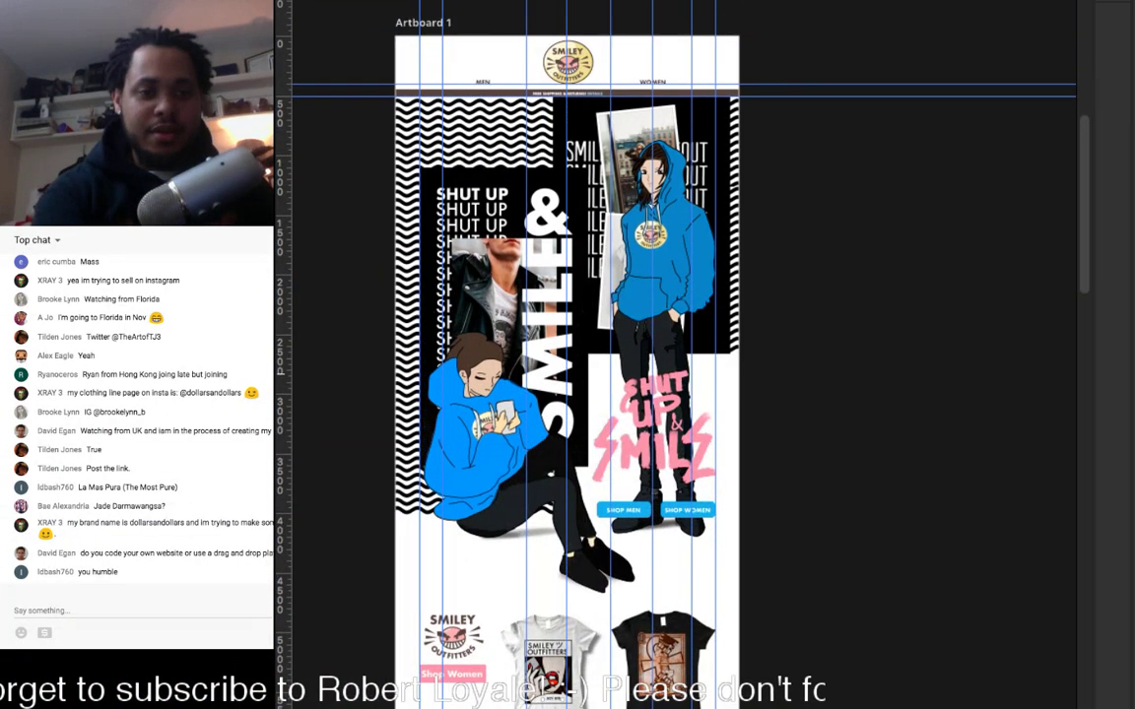
key(super+plus)
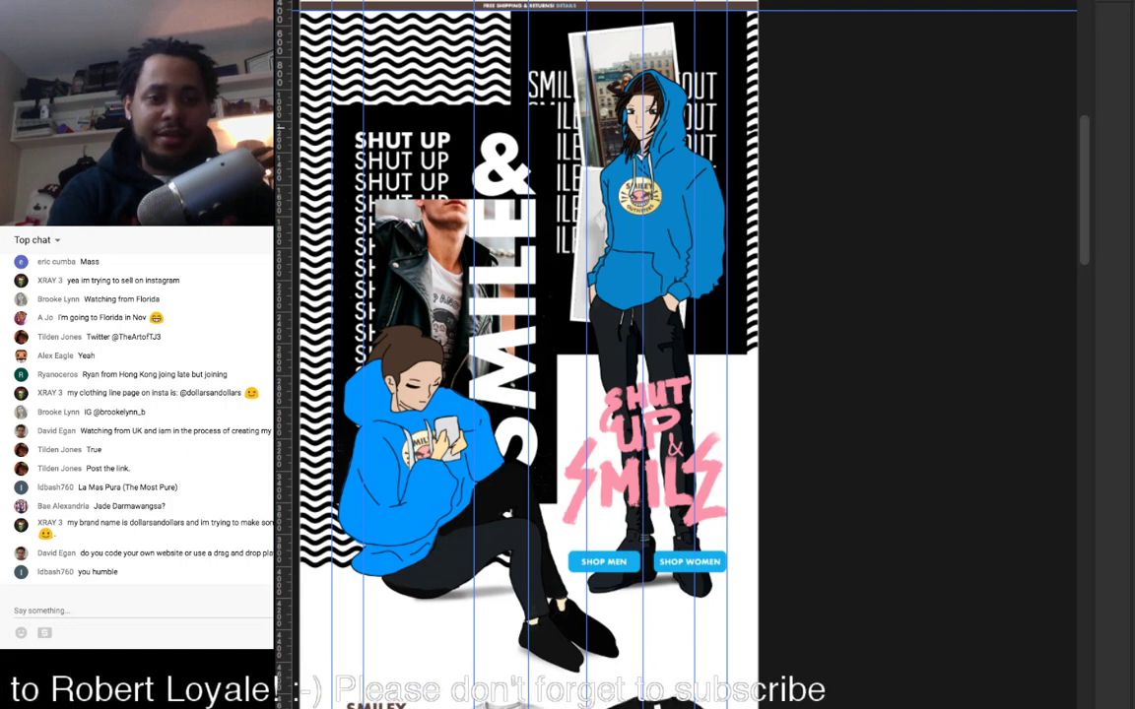
drag(763, 62, 280, 486)
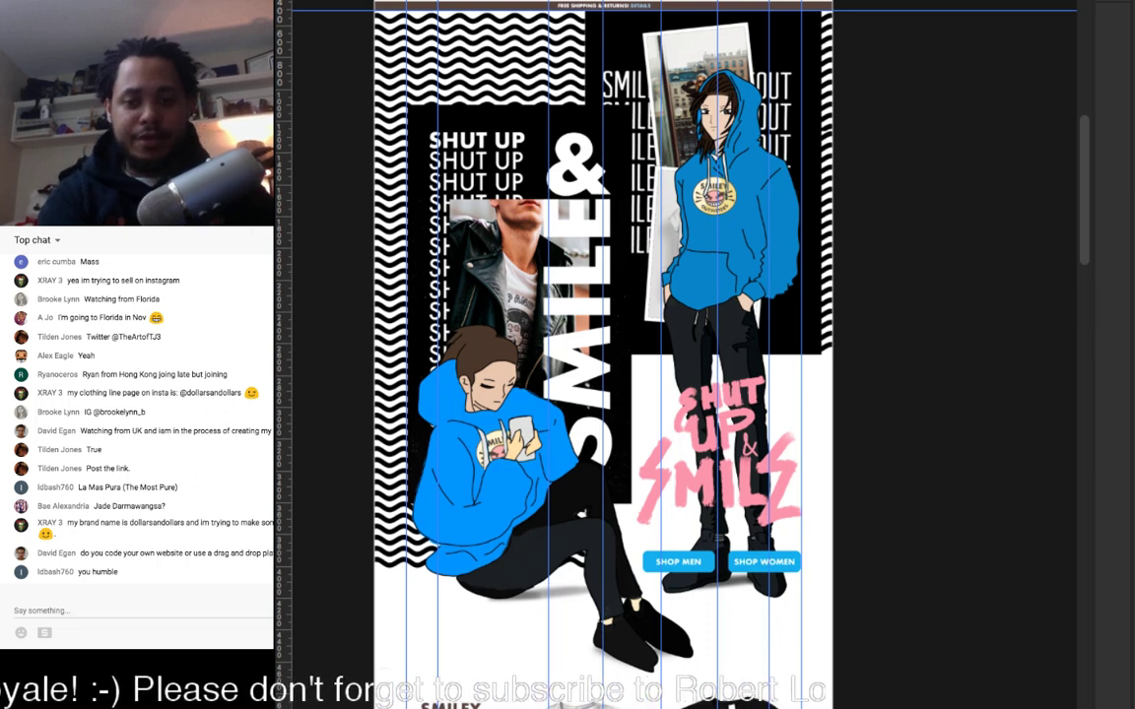
Step: Hide the hero section's artwork, leaving the SHOP MEN and SHOP WOMEN buttons, and show it again
key(super+comma)
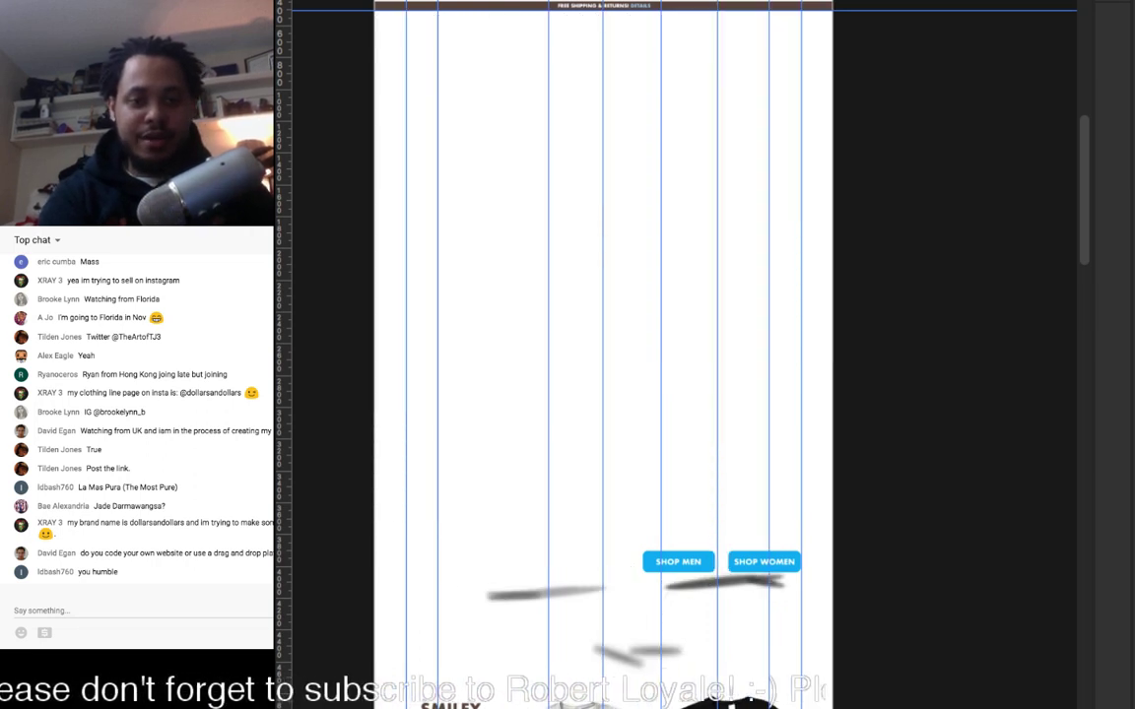
key(super+comma)
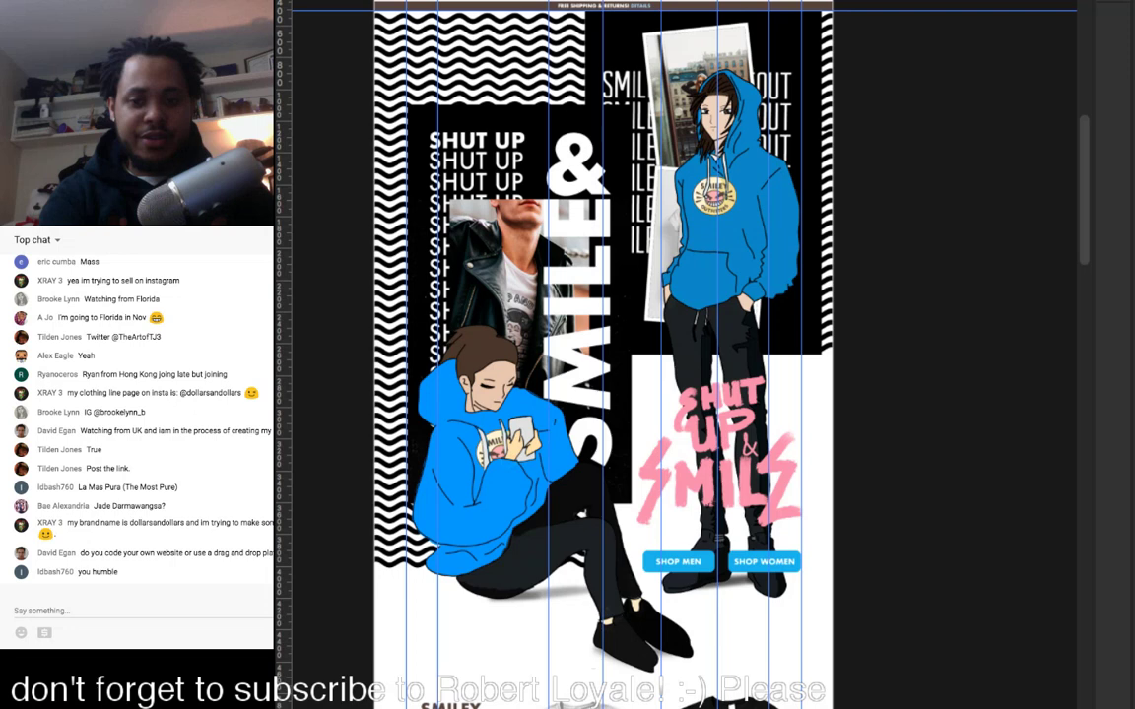
key(super+comma)
key(super+comma)
key(super+comma)
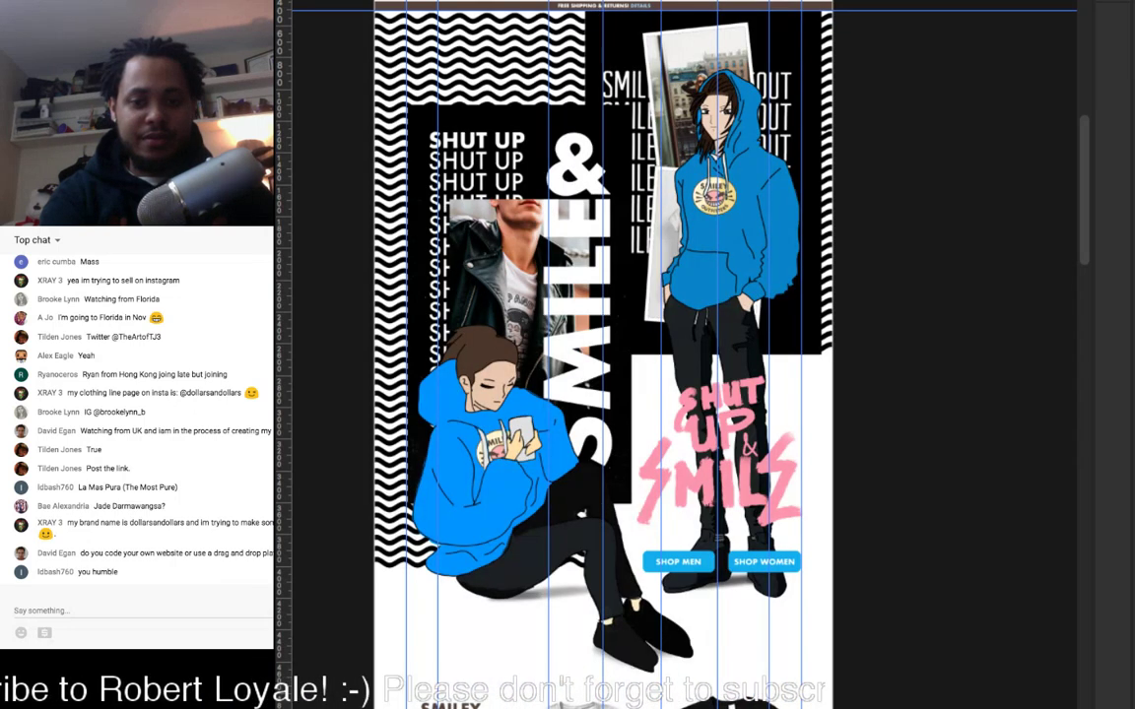
scroll(603, 355, up, 2)
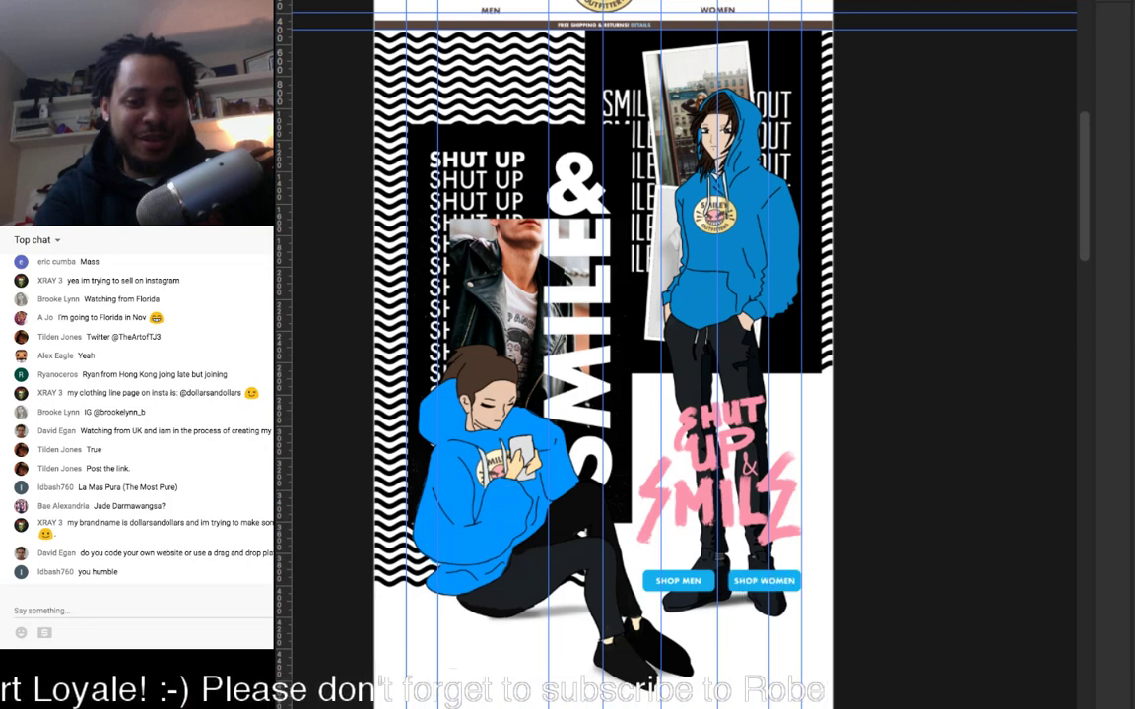
key(Delete)
key(Delete)
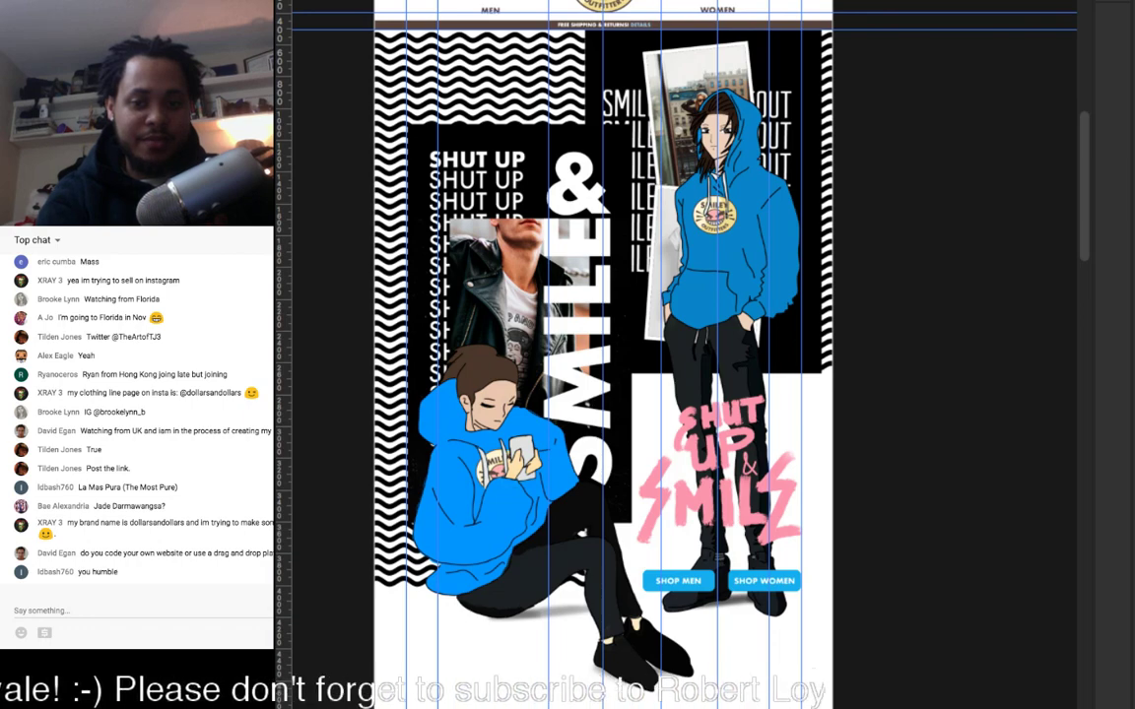
Step: Hide the T-shirts and model photos of the Shop Women section and show them again
scroll(602, 355, down, 5)
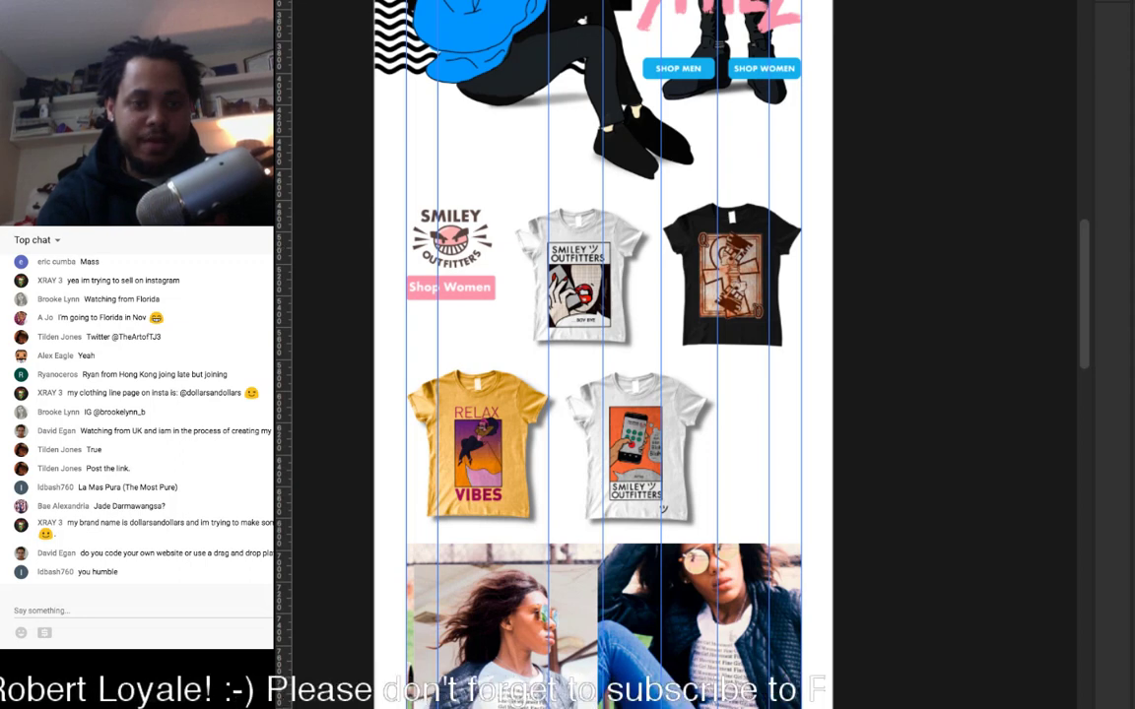
drag(835, 276, 415, 707)
scroll(603, 354, down, 3)
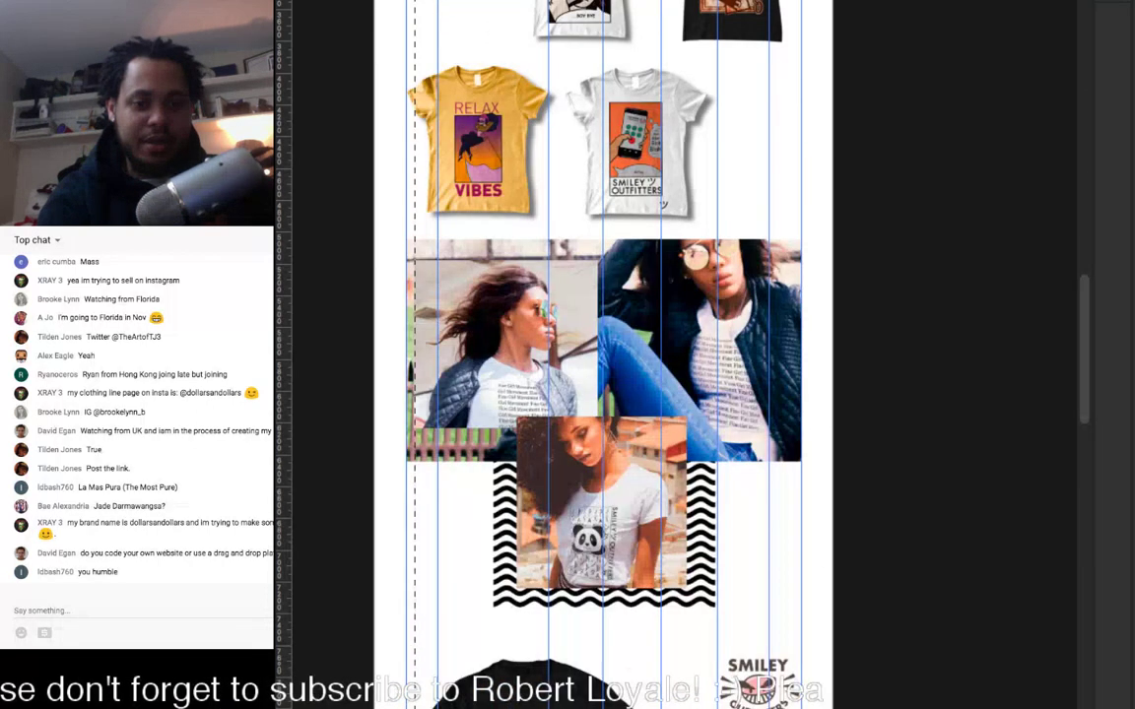
scroll(603, 355, down, 1)
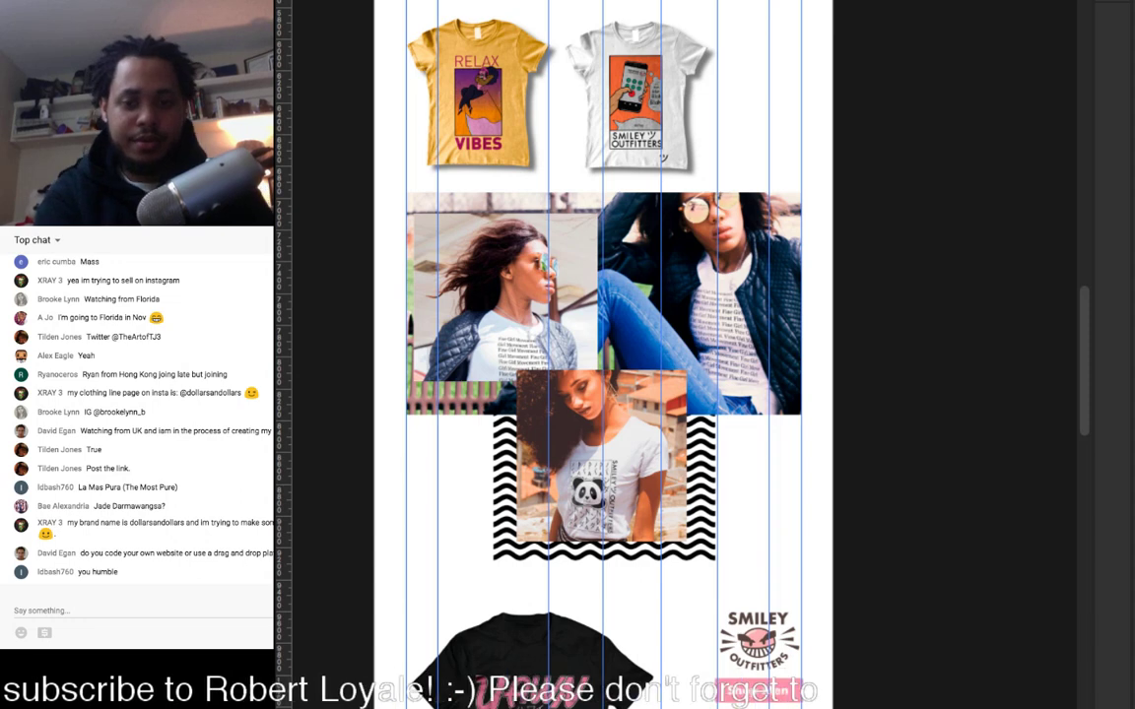
scroll(603, 355, down, 6)
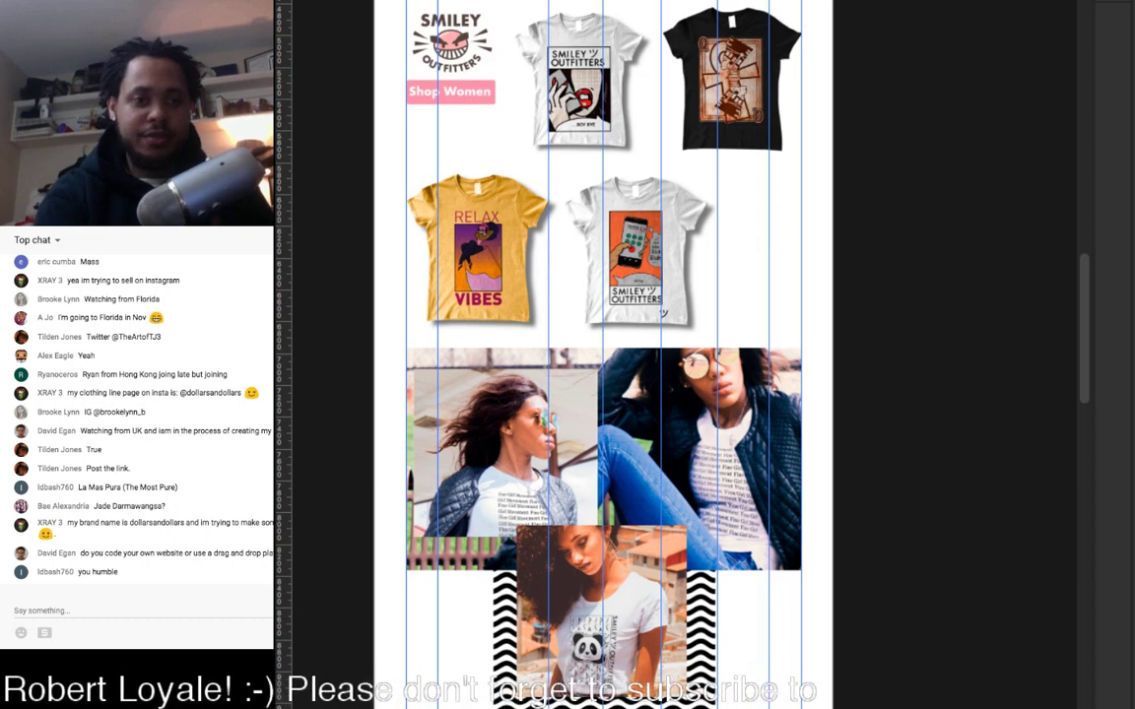
key(ctrl+z)
key(ctrl+z)
key(ctrl+z)
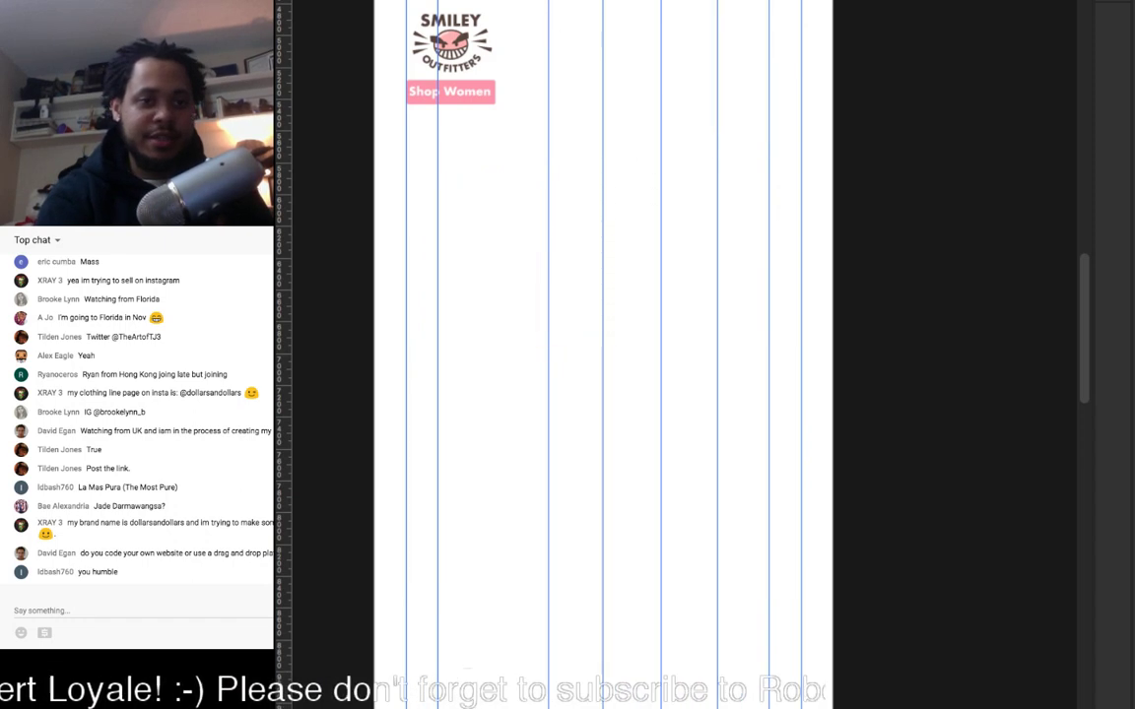
key(ctrl+z)
scroll(603, 450, down, 1)
scroll(603, 354, up, 1)
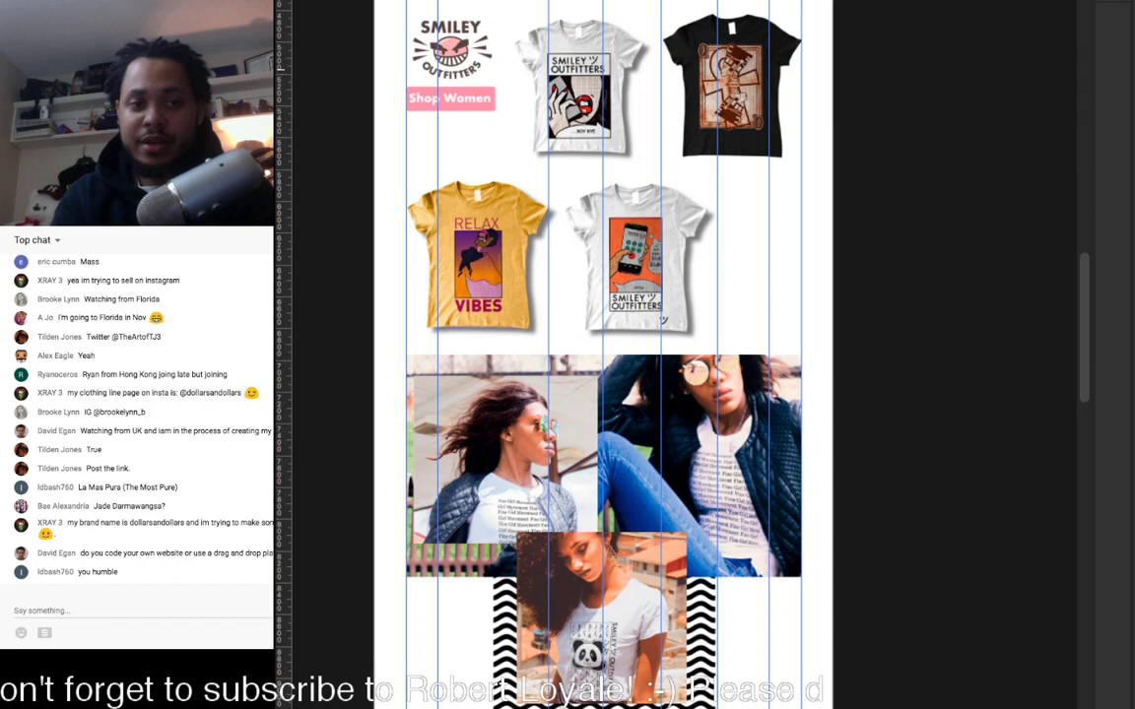
Step: Add the SMILEY ツ OUTFITTERS wordmark beneath the playing-card design on the black women's T-shirt
scroll(602, 354, up, 6)
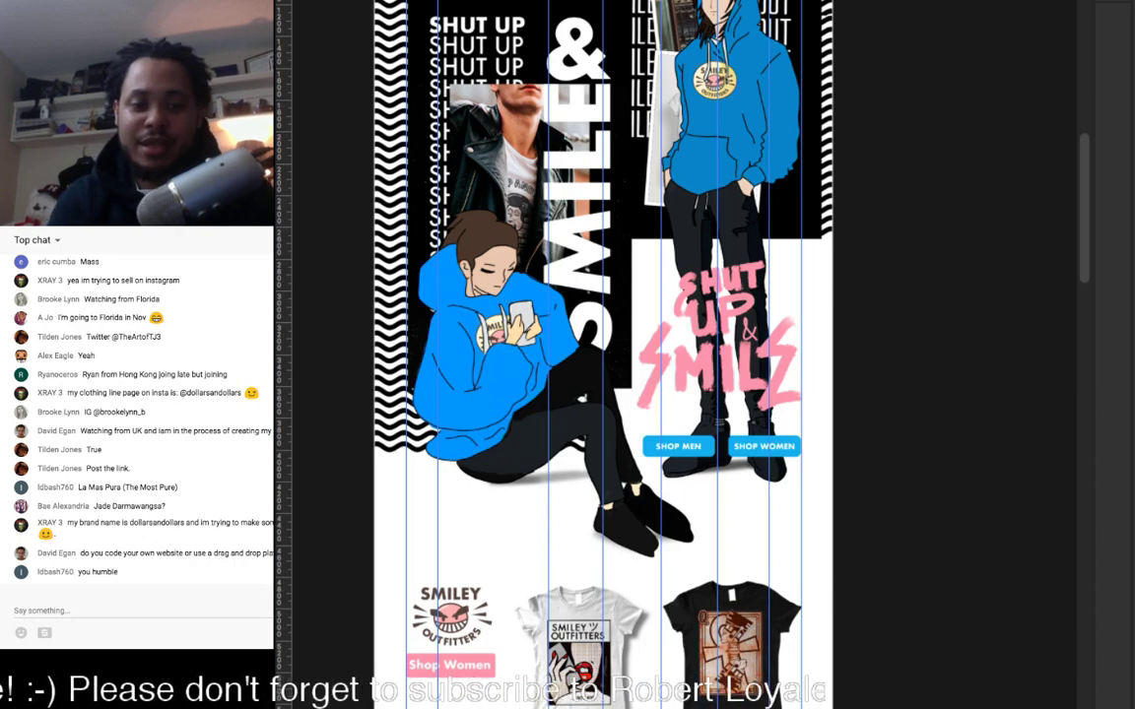
scroll(603, 354, down, 5)
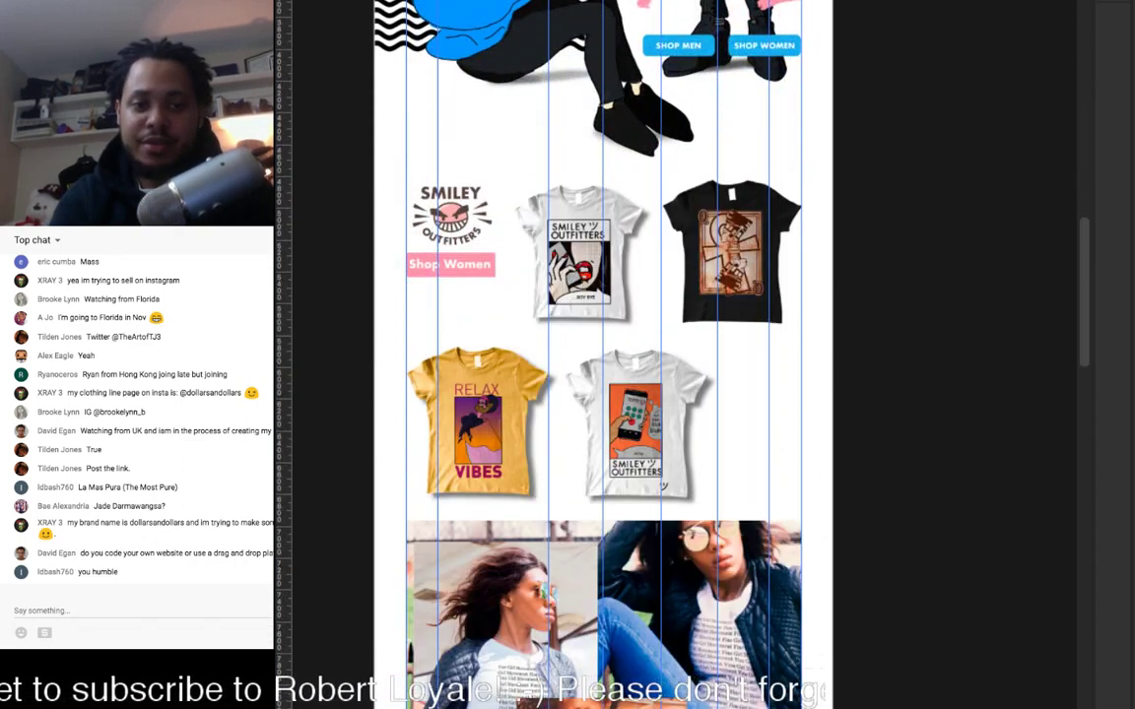
scroll(603, 354, down, 3)
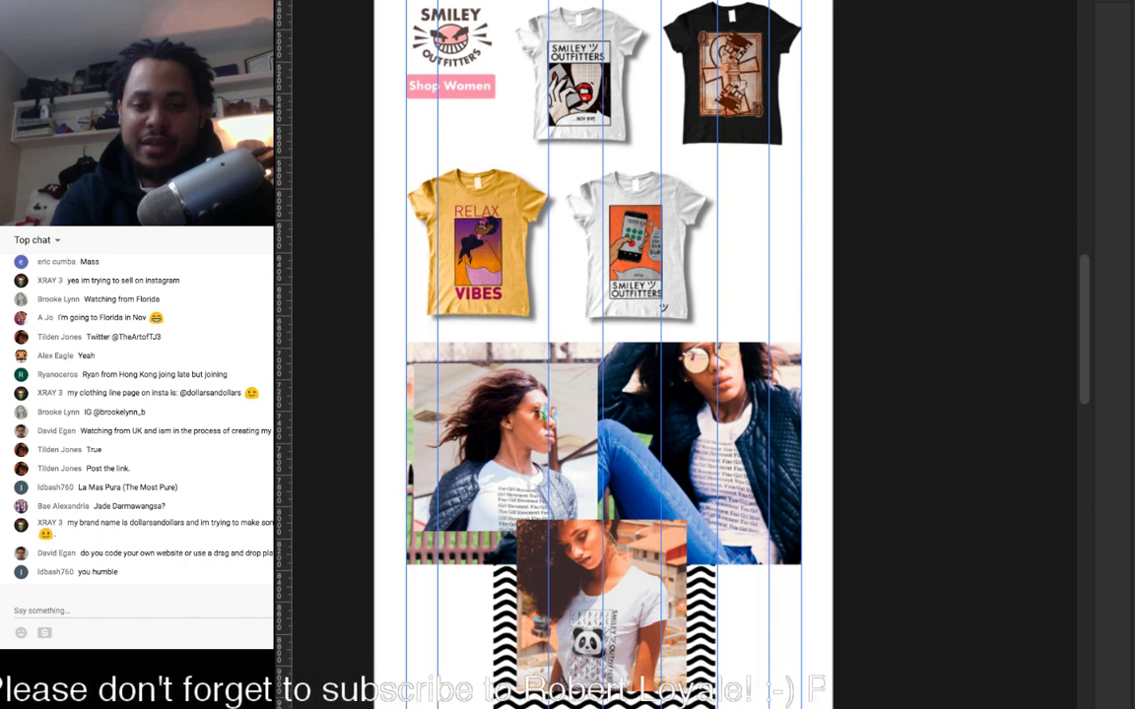
scroll(603, 355, down, 1)
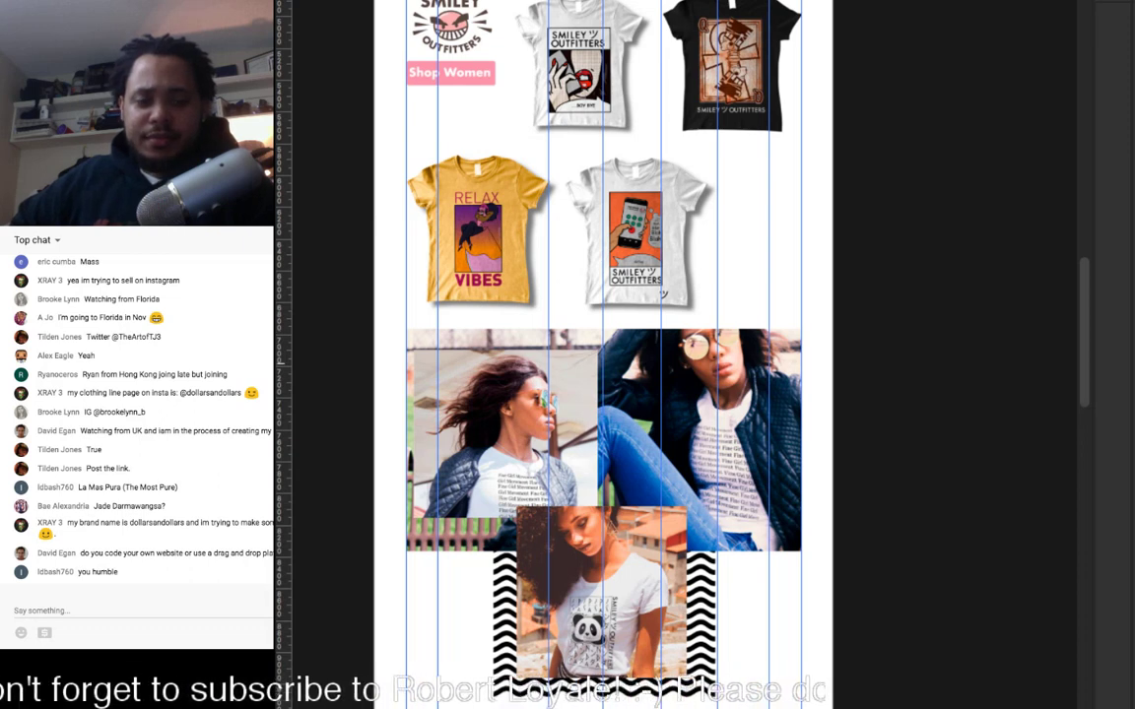
scroll(603, 354, down, 3)
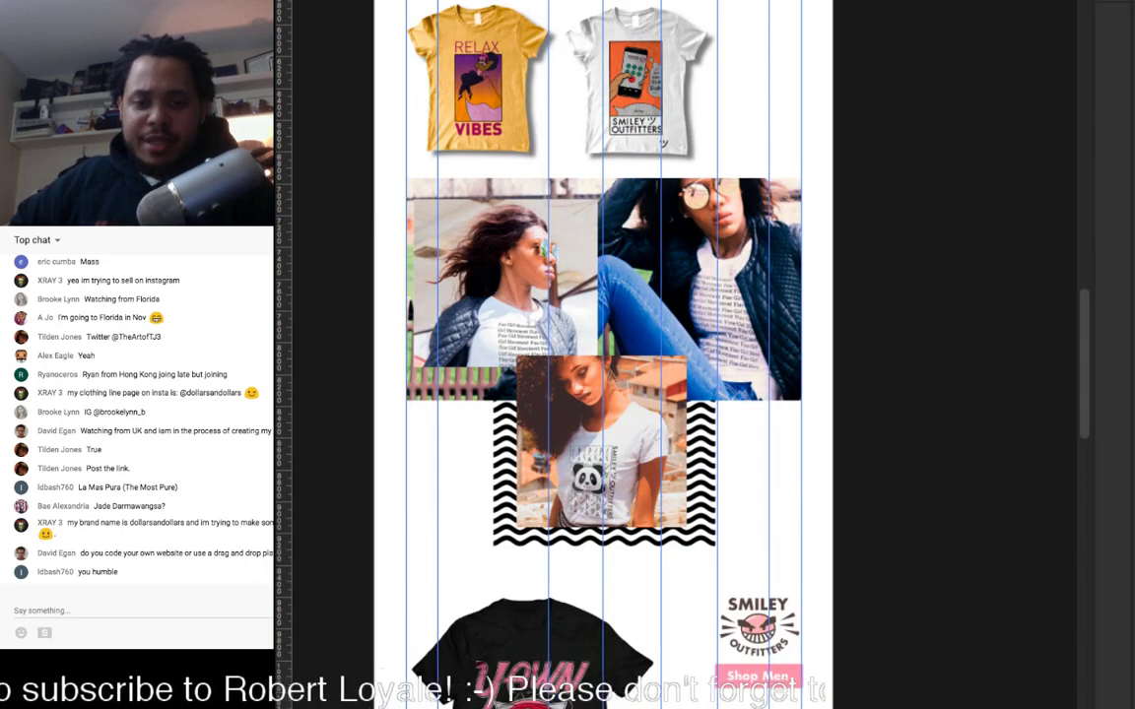
Step: Examine the Shop Men section, from the YAWN and SOUR T-shirts to the model photos below them
key(ctrl+comma)
key(ctrl+comma)
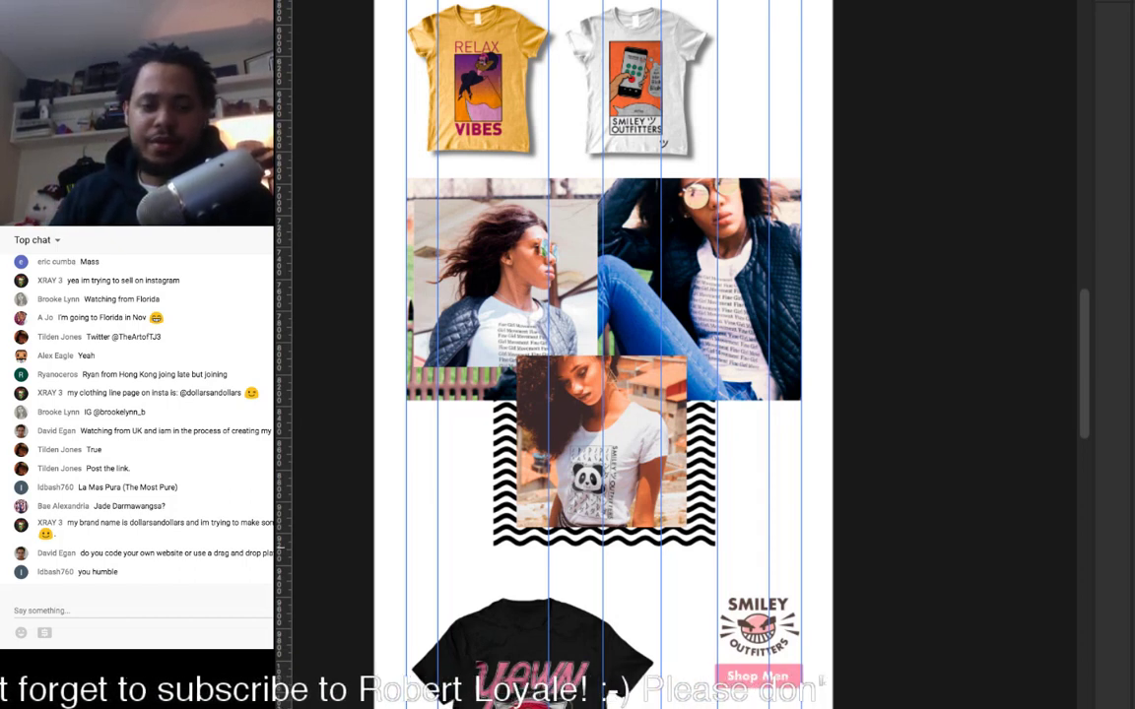
scroll(603, 355, down, 3)
scroll(591, 354, down, 6)
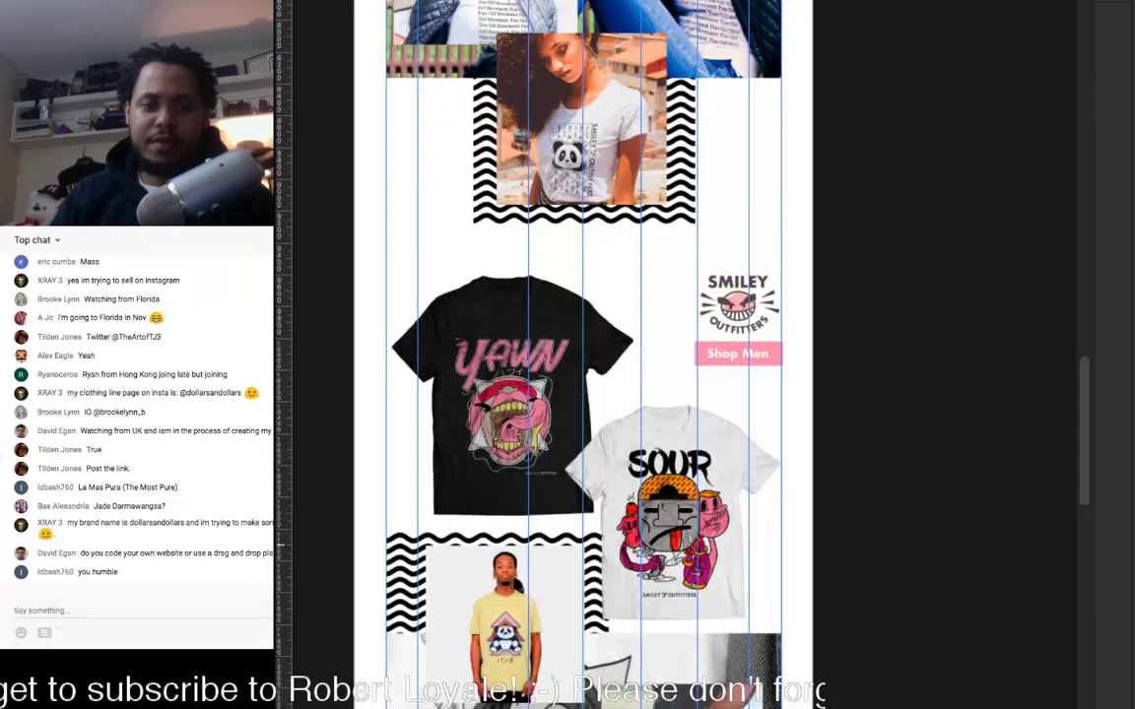
scroll(591, 354, down, 5)
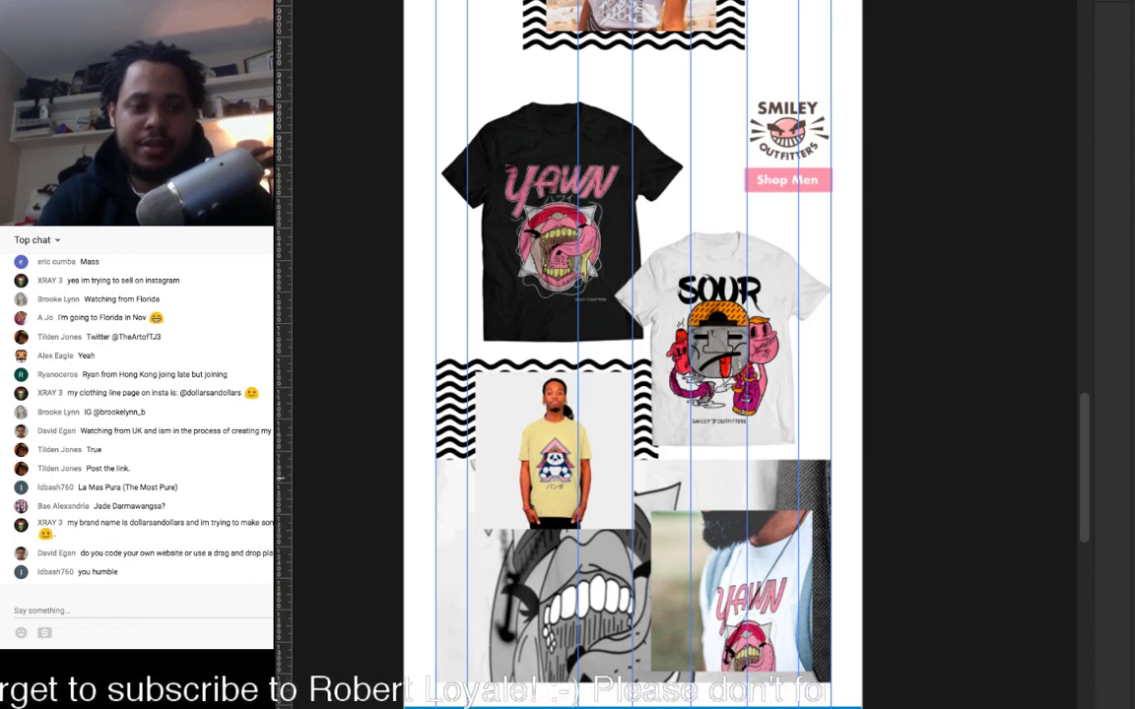
drag(495, 482, 865, 601)
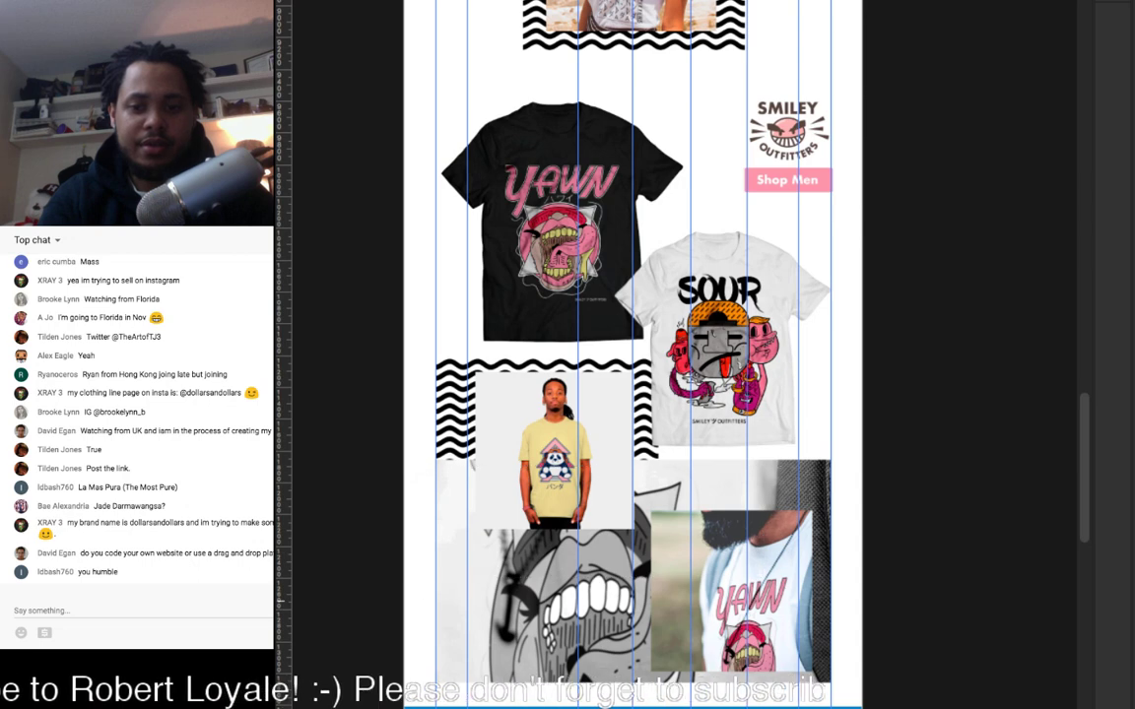
key(Delete)
key(ctrl+z)
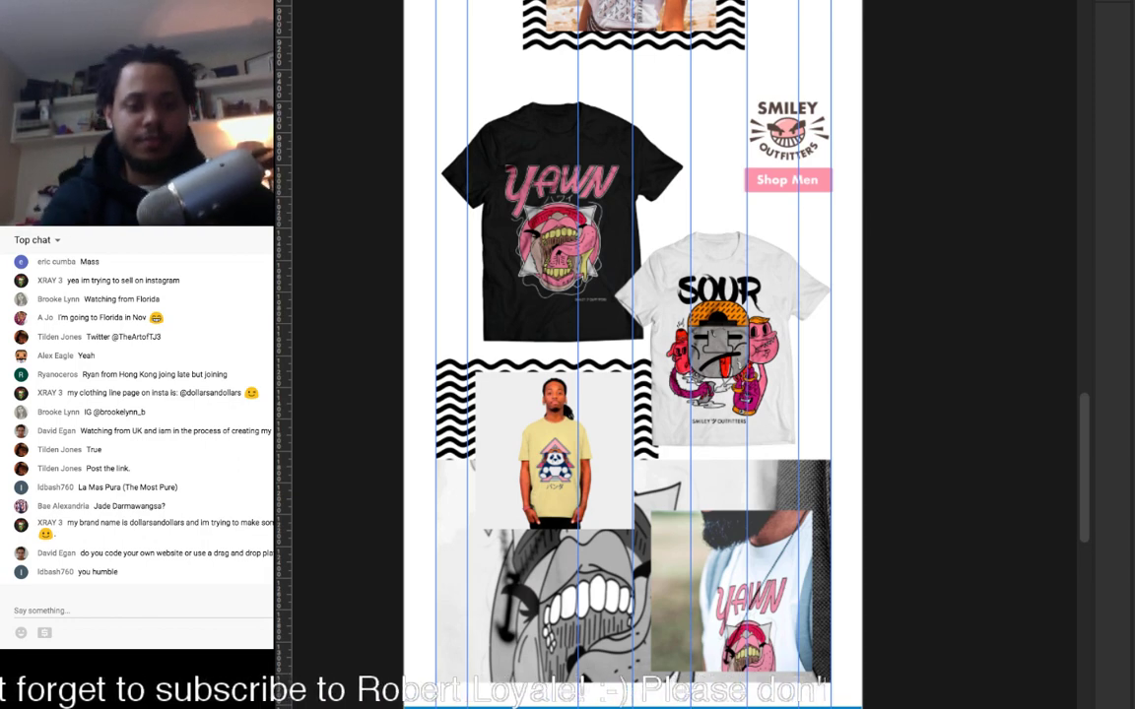
Step: Review the page from the blue footer back up to the hero section
scroll(633, 354, down, 3)
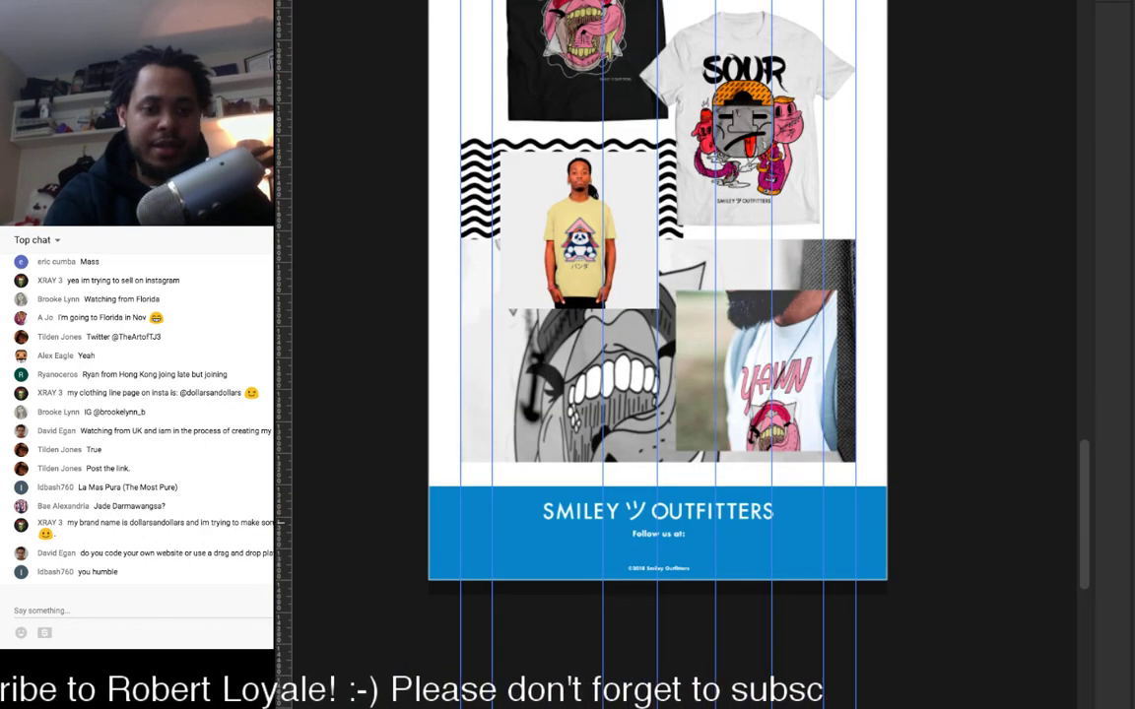
scroll(657, 295, up, 1)
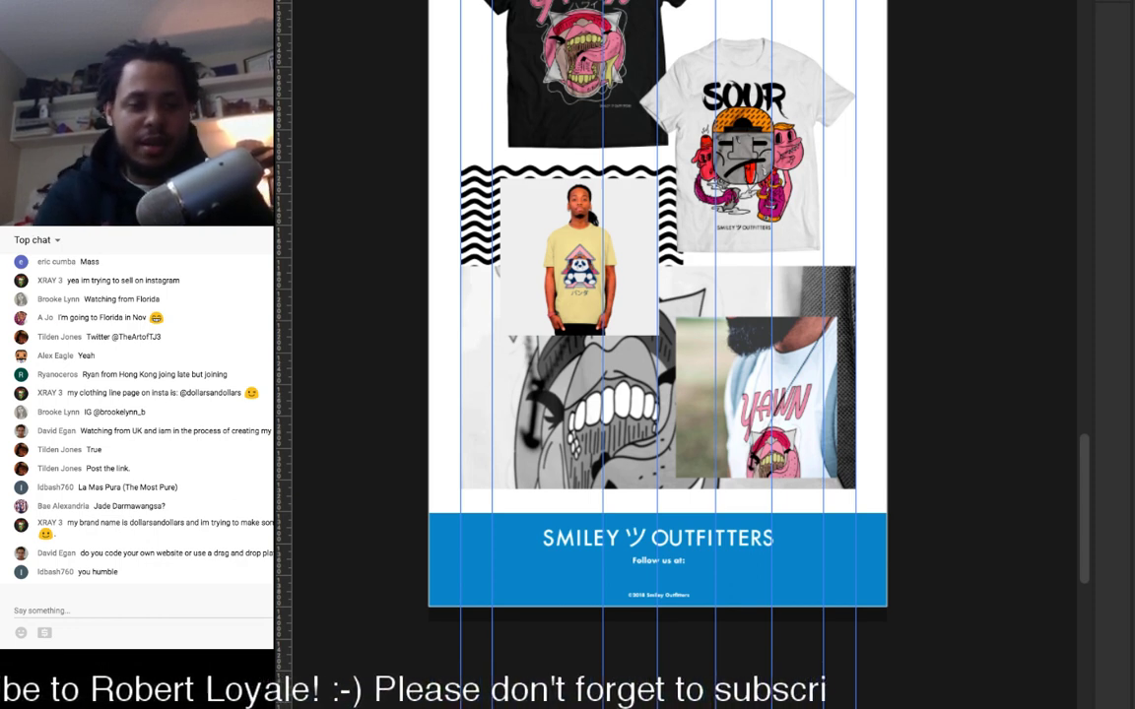
scroll(657, 296, up, 2)
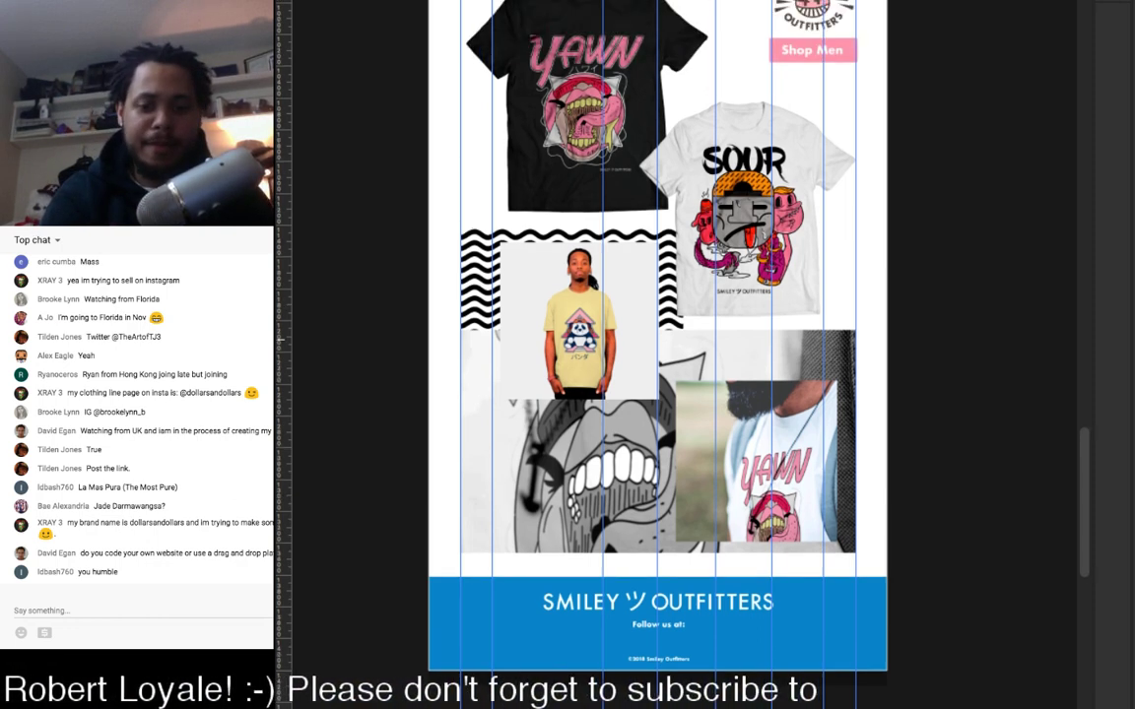
scroll(657, 295, up, 20)
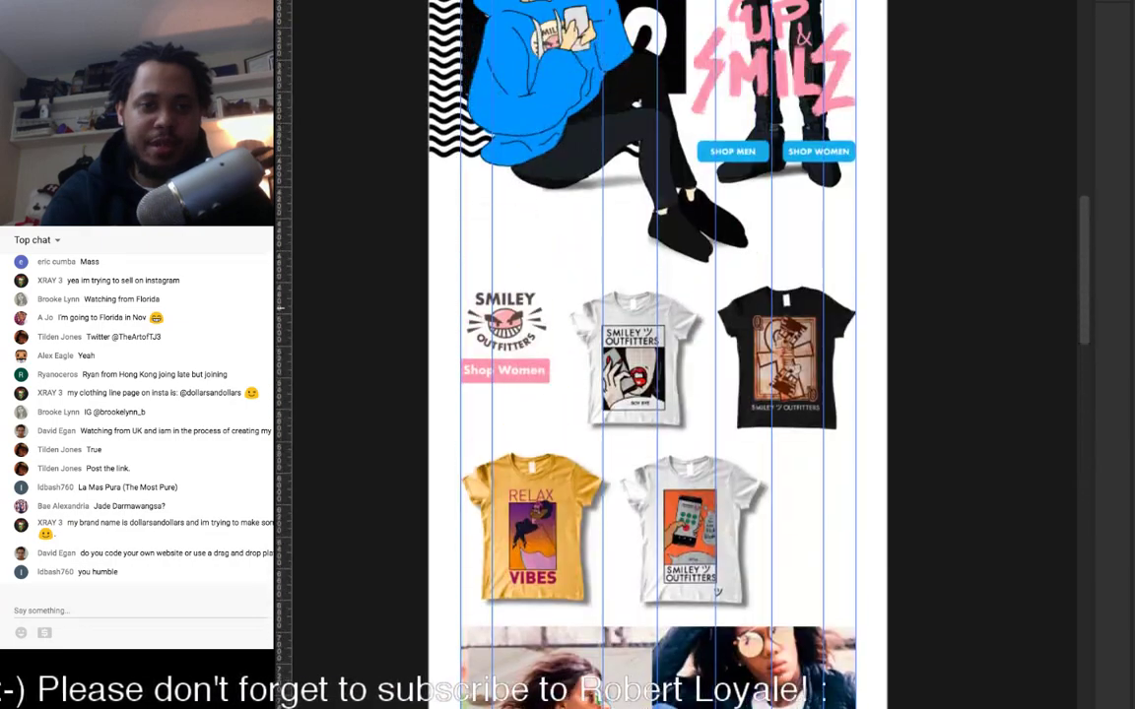
scroll(646, 355, up, 4)
scroll(646, 354, down, 8)
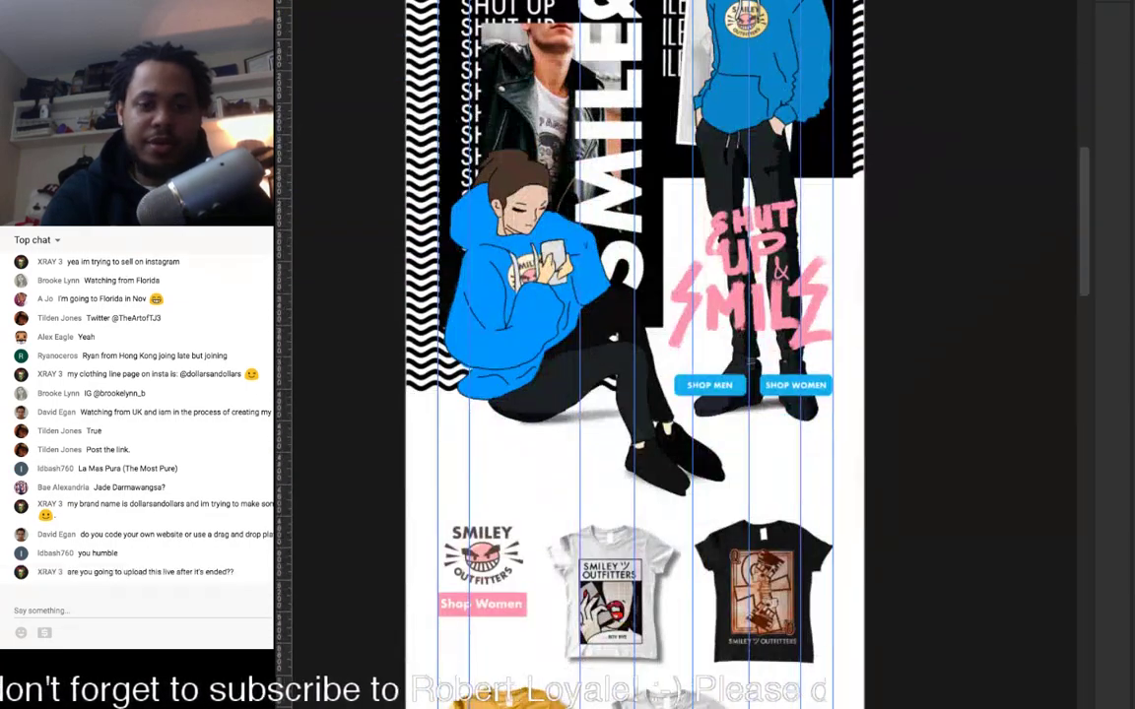
scroll(635, 354, up, 3)
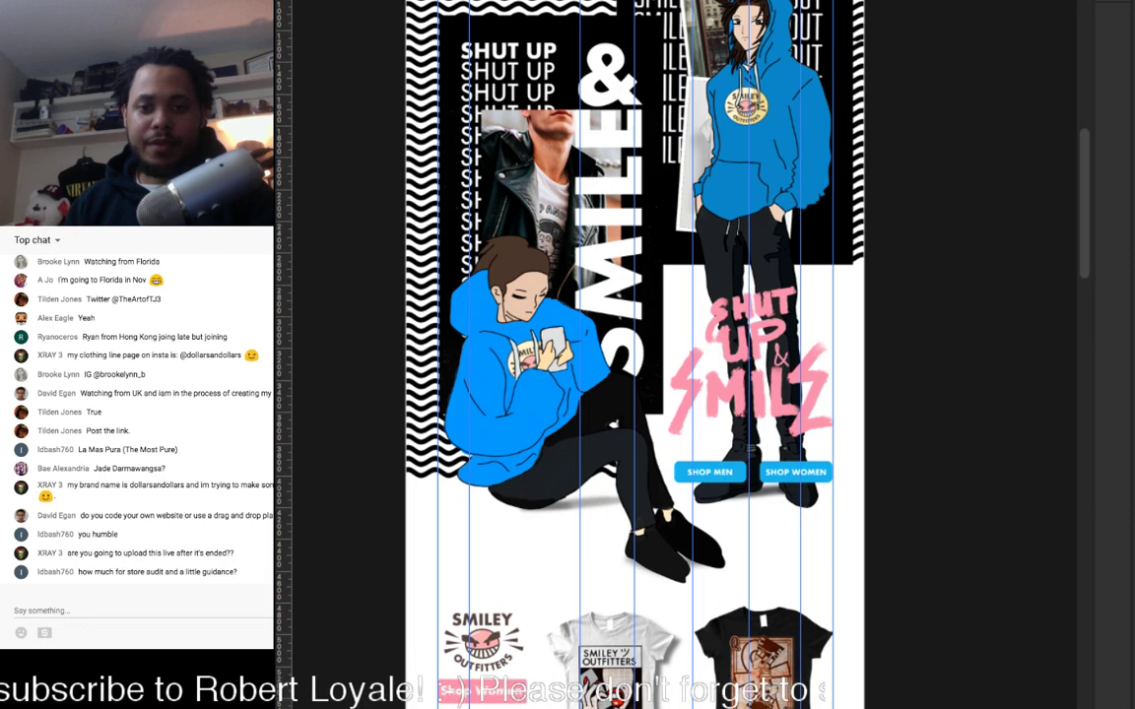
Step: Clear the wide landscape document, paste in the black ツ symbol and enlarge it to nearly the full canvas height
key(ctrl+Tab)
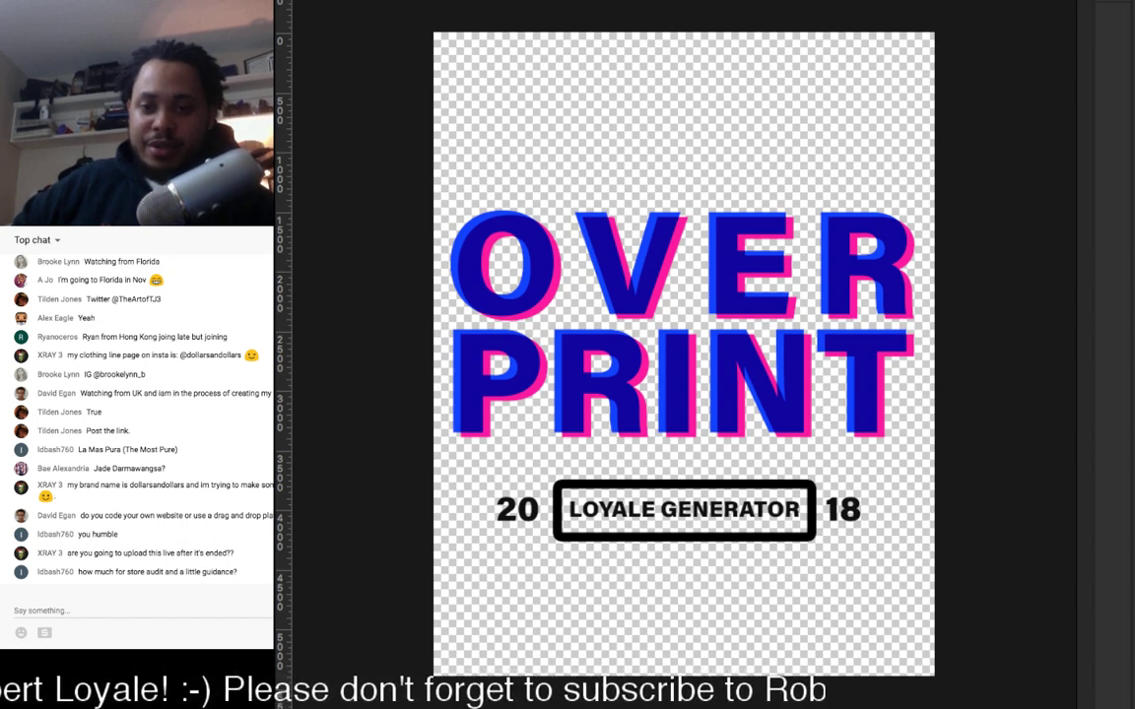
key(ctrl+Tab)
key(Delete)
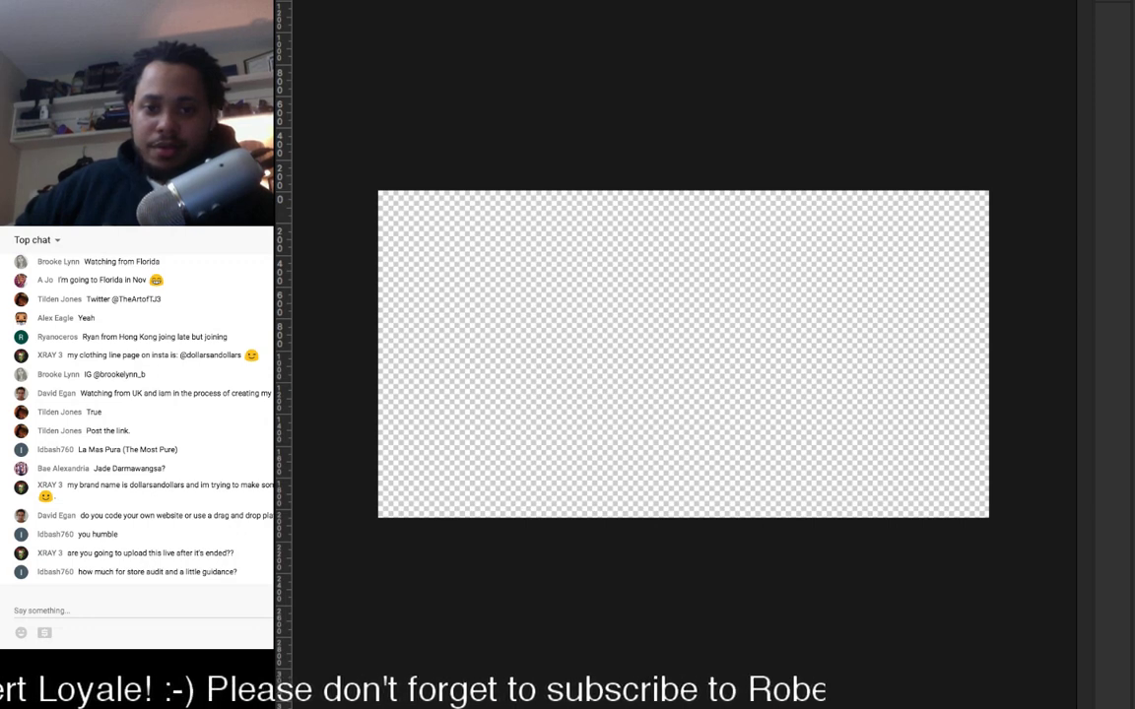
key(super+v)
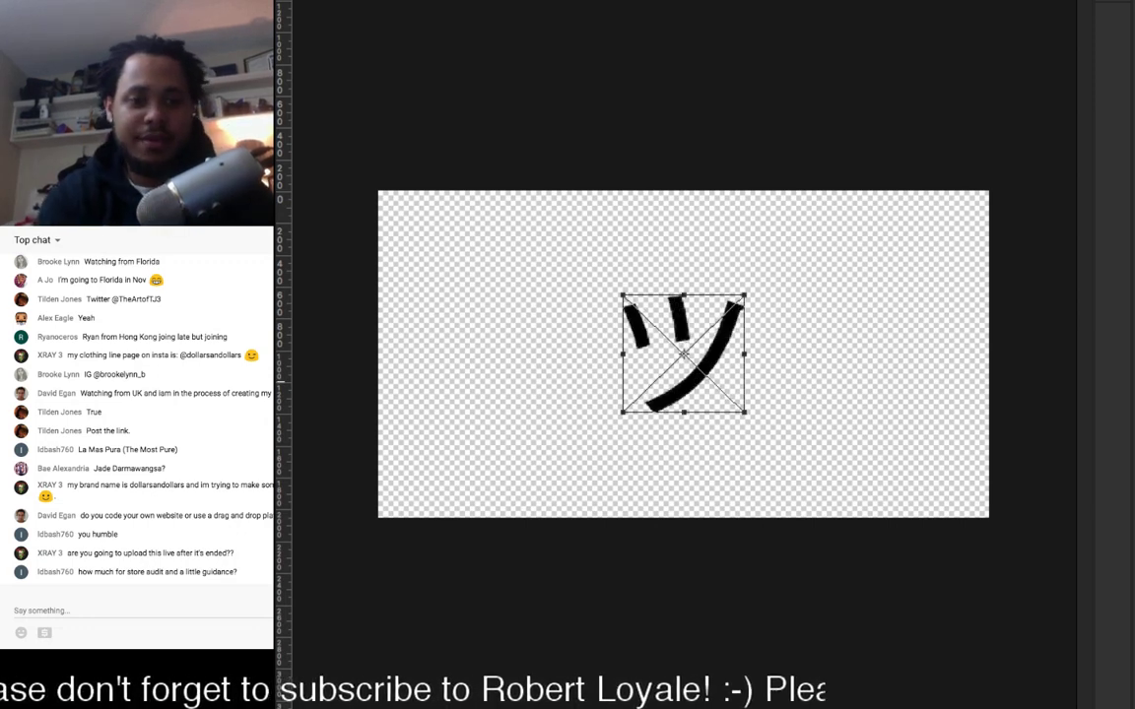
drag(743, 295, 845, 199)
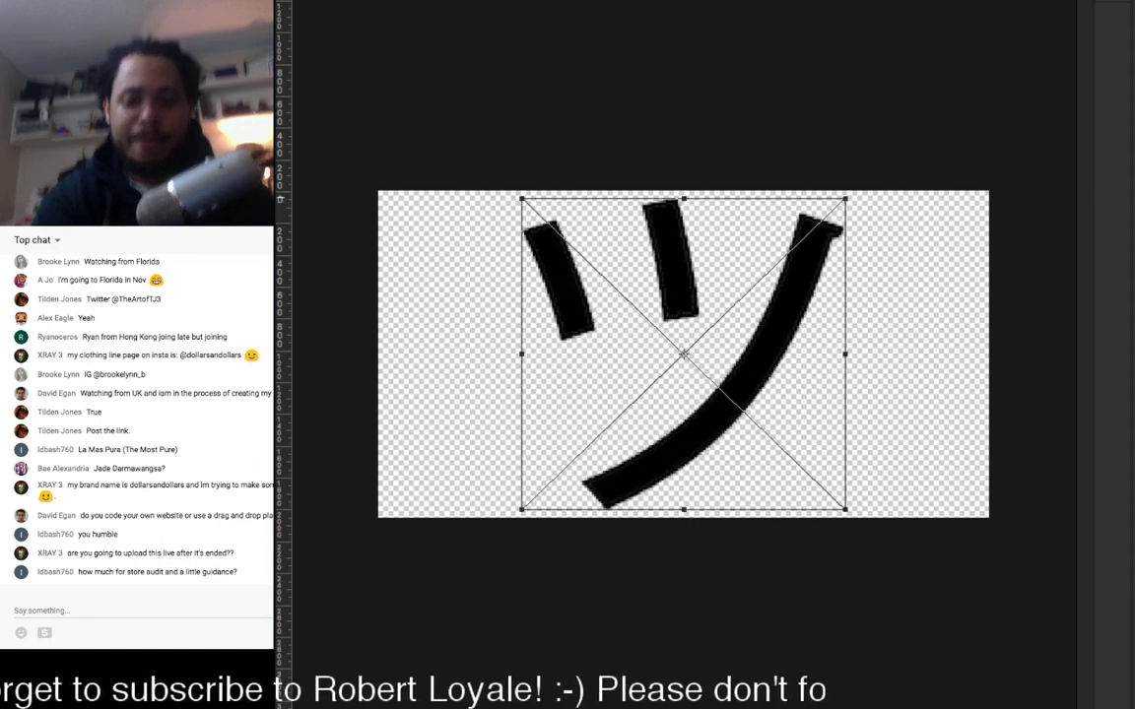
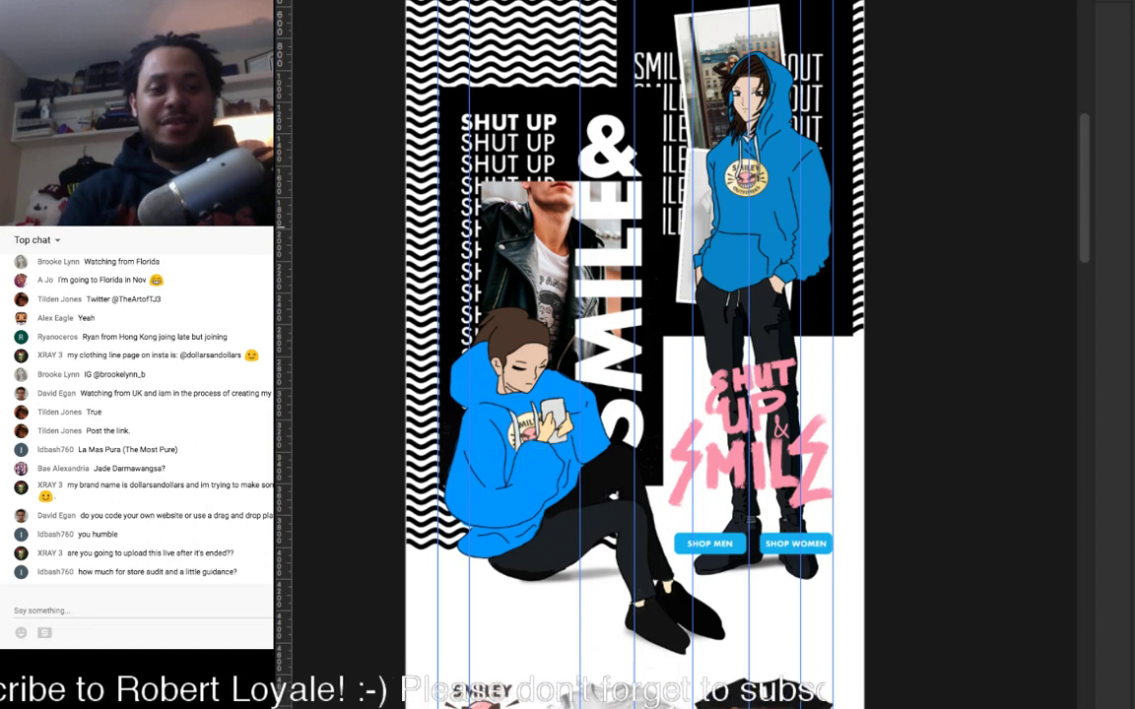
Step: Review the homepage design from the header and hero section down through the Shop Women T-shirts and model photos
scroll(635, 354, up, 2)
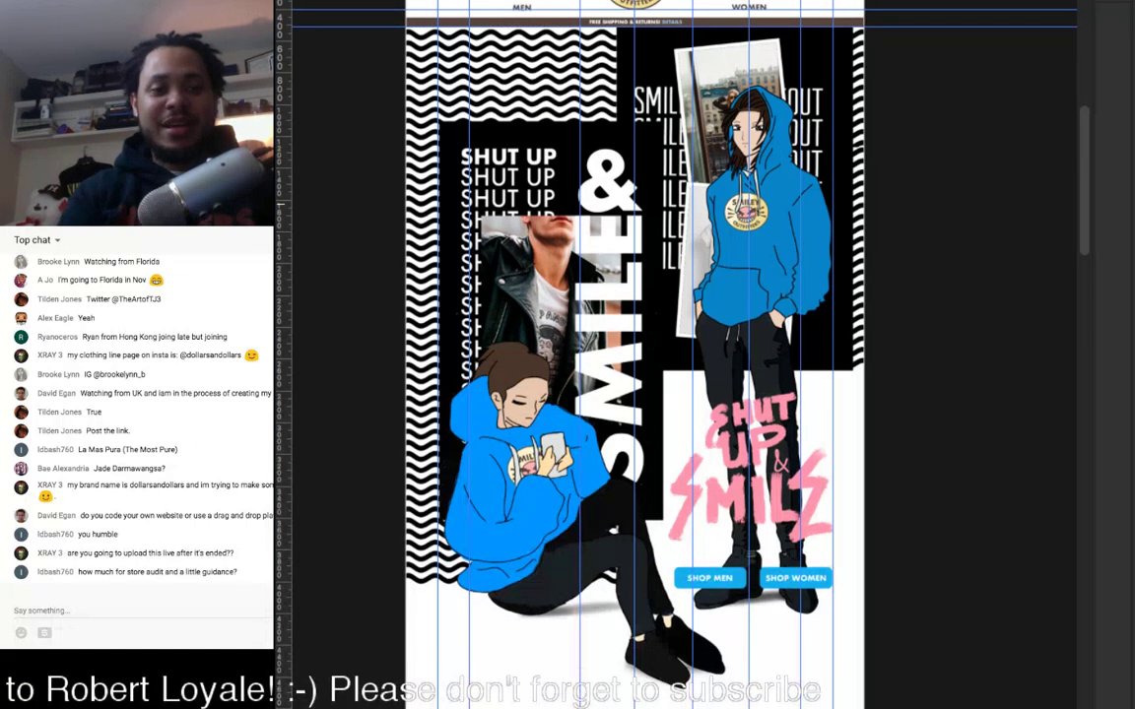
scroll(635, 355, down, 1)
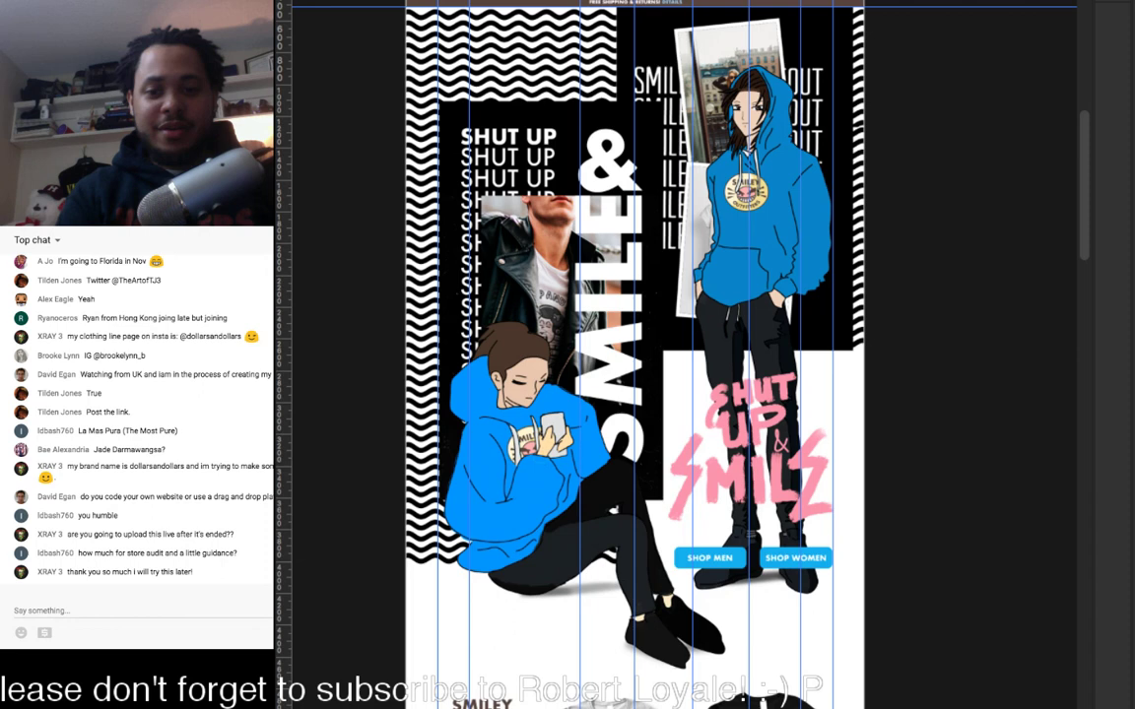
scroll(634, 354, up, 3)
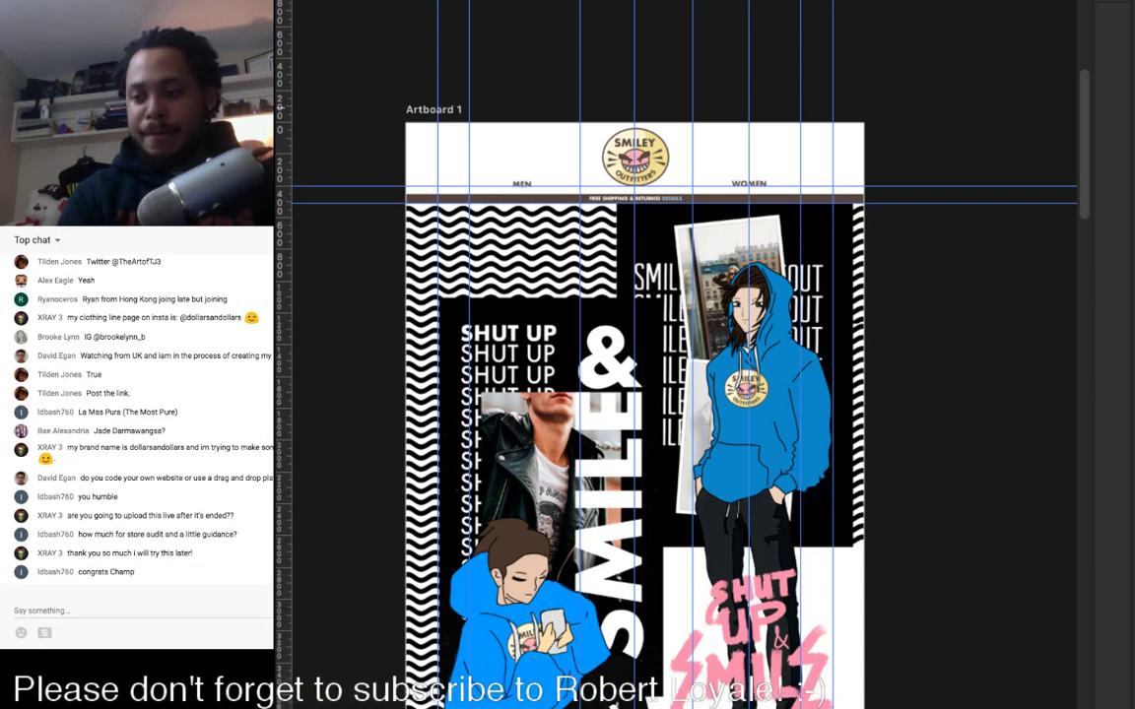
scroll(635, 394, down, 3)
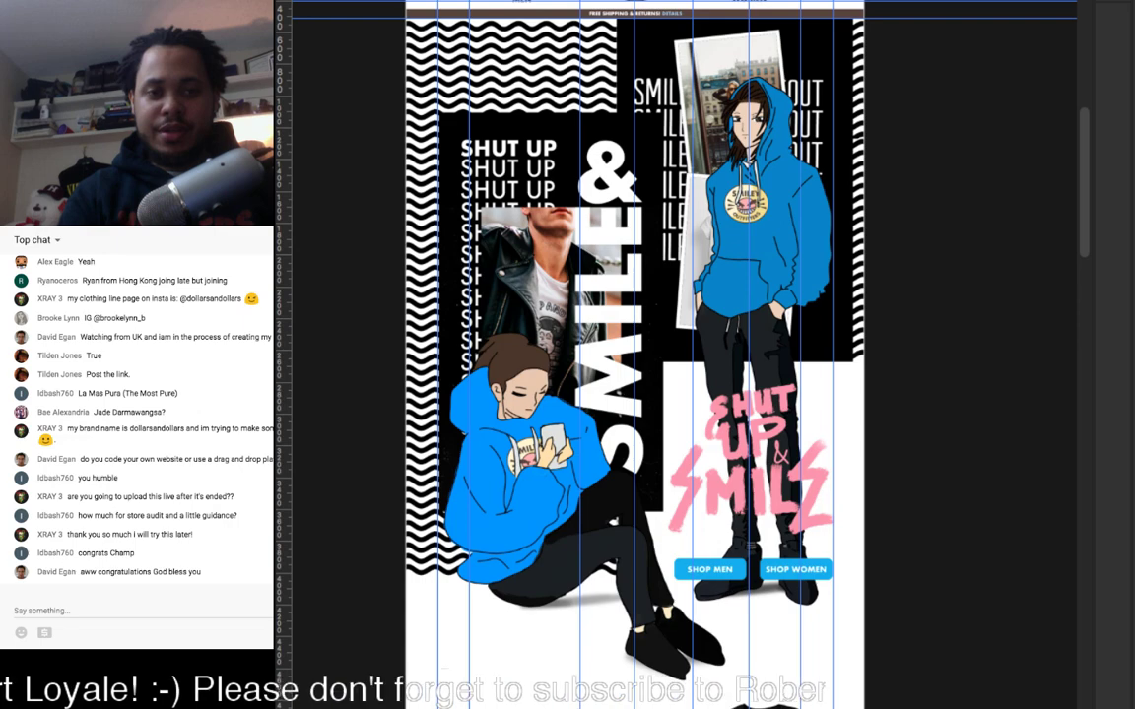
scroll(684, 355, up, 5)
scroll(685, 355, down, 1)
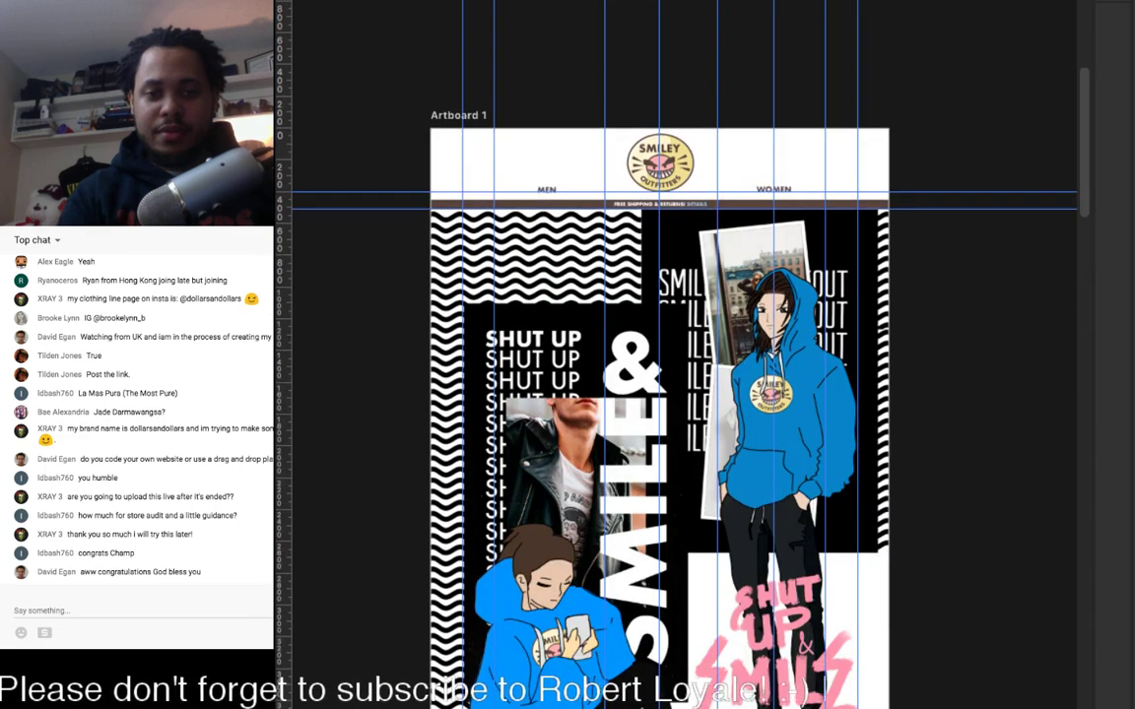
scroll(655, 355, down, 10)
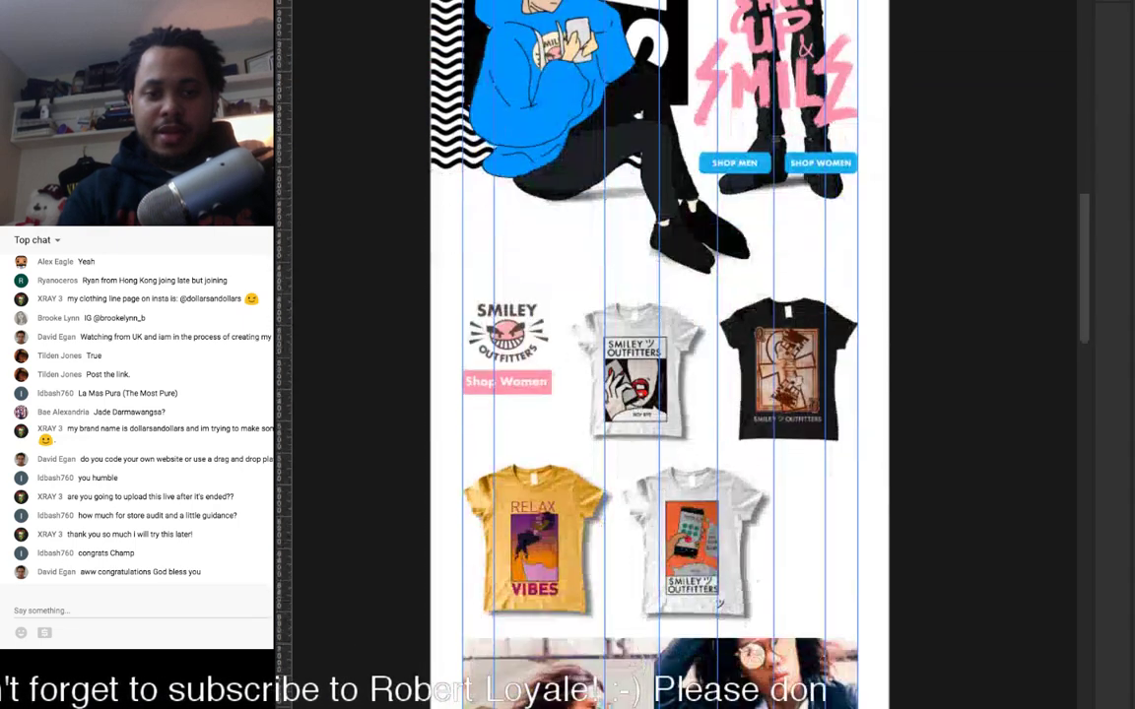
scroll(655, 355, down, 10)
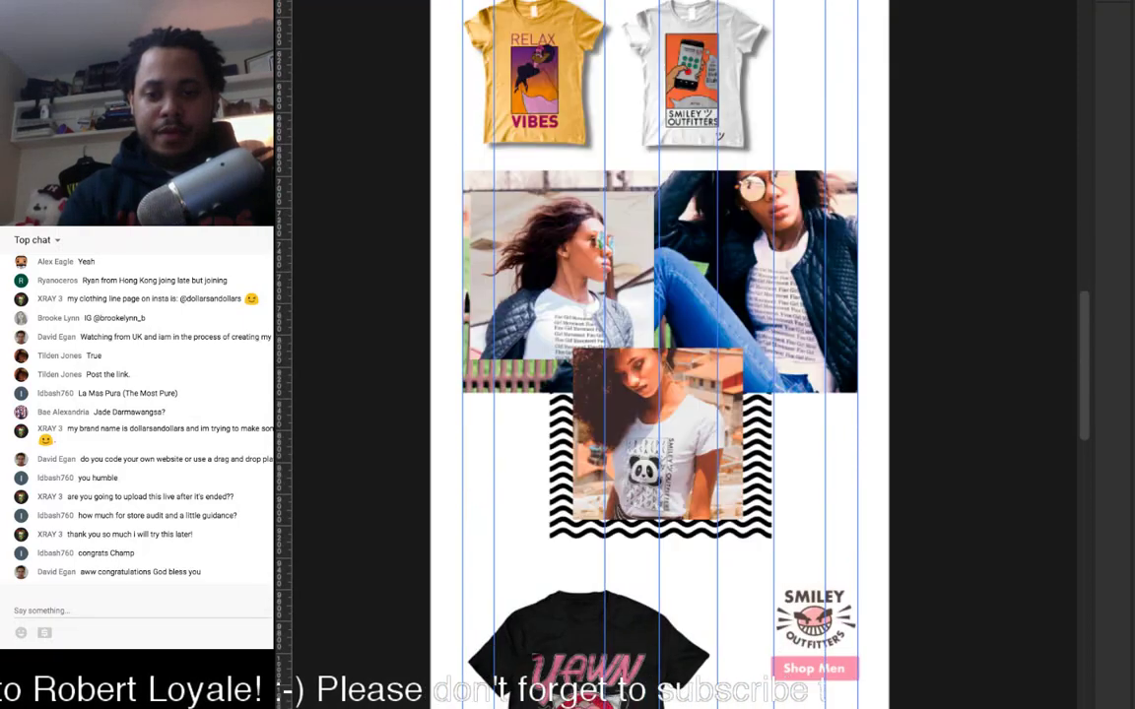
scroll(654, 355, up, 3)
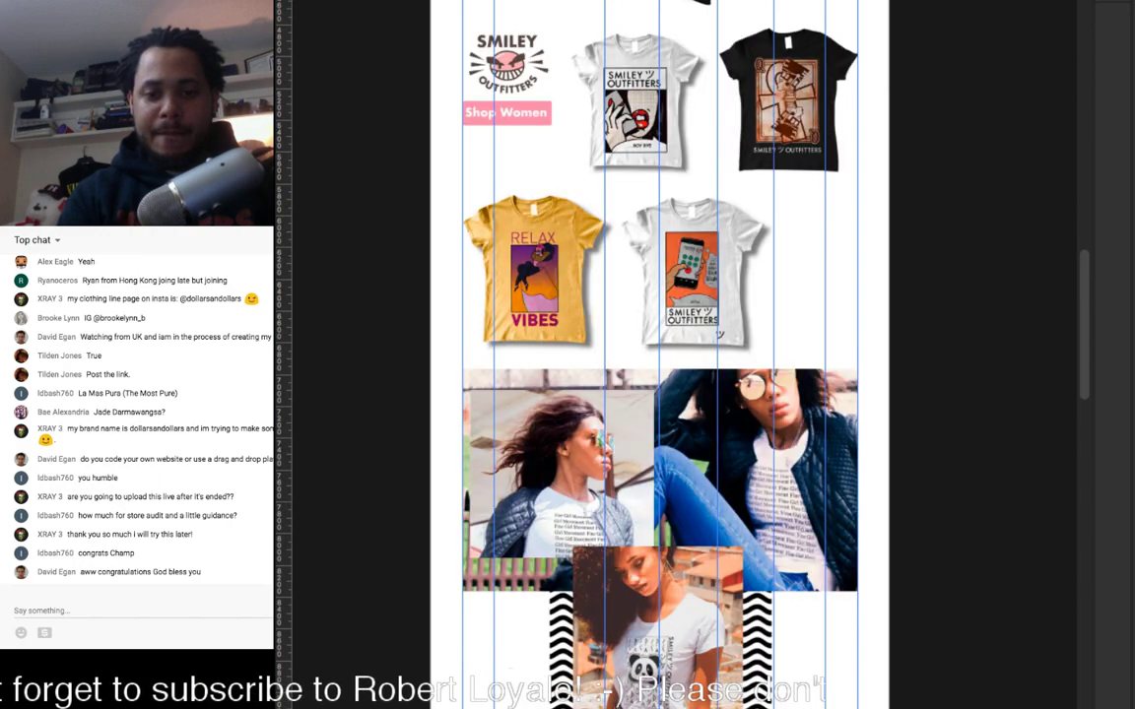
scroll(655, 355, up, 5)
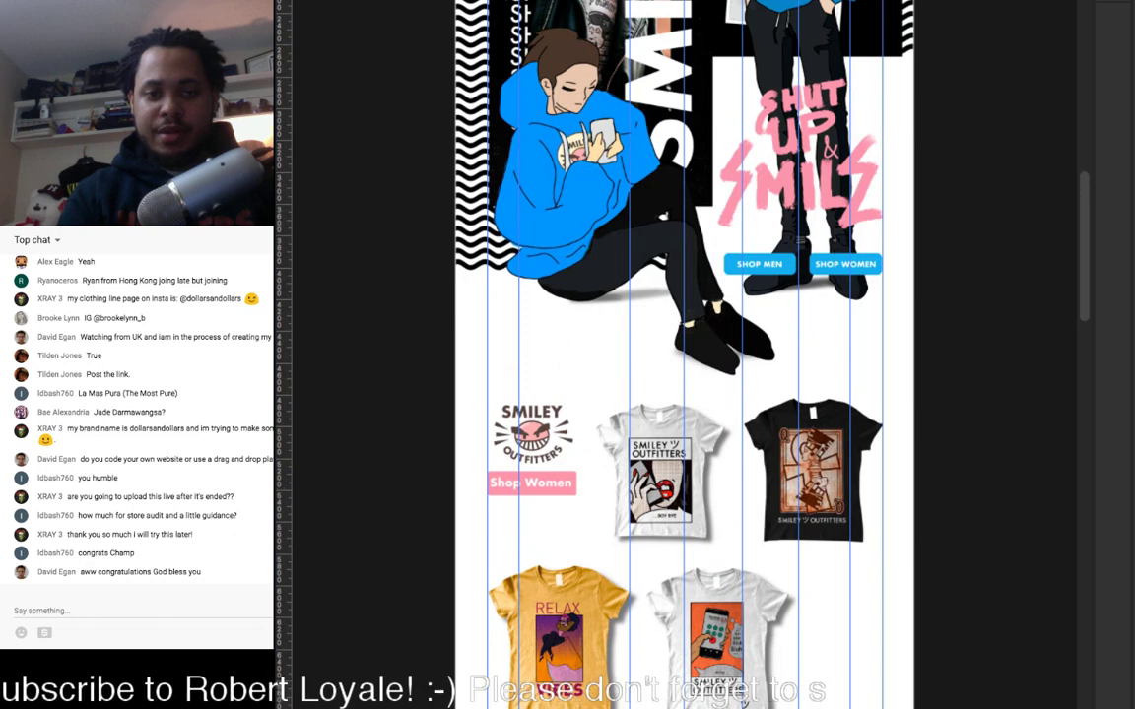
scroll(684, 355, down, 3)
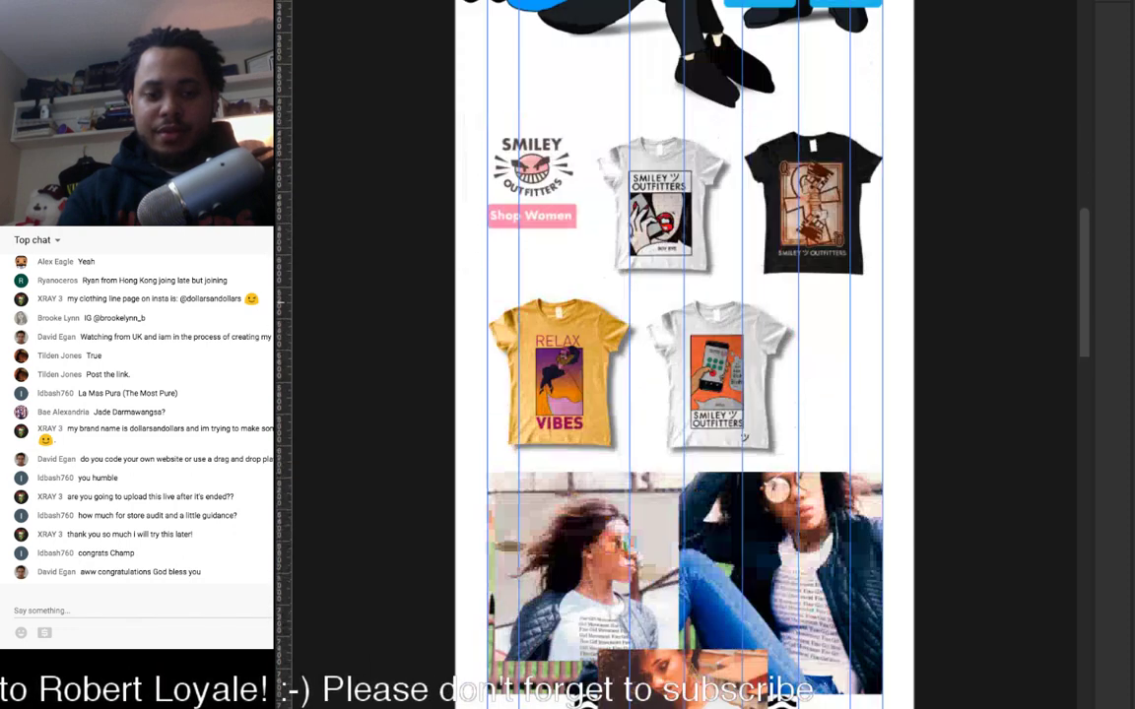
scroll(683, 355, down, 6)
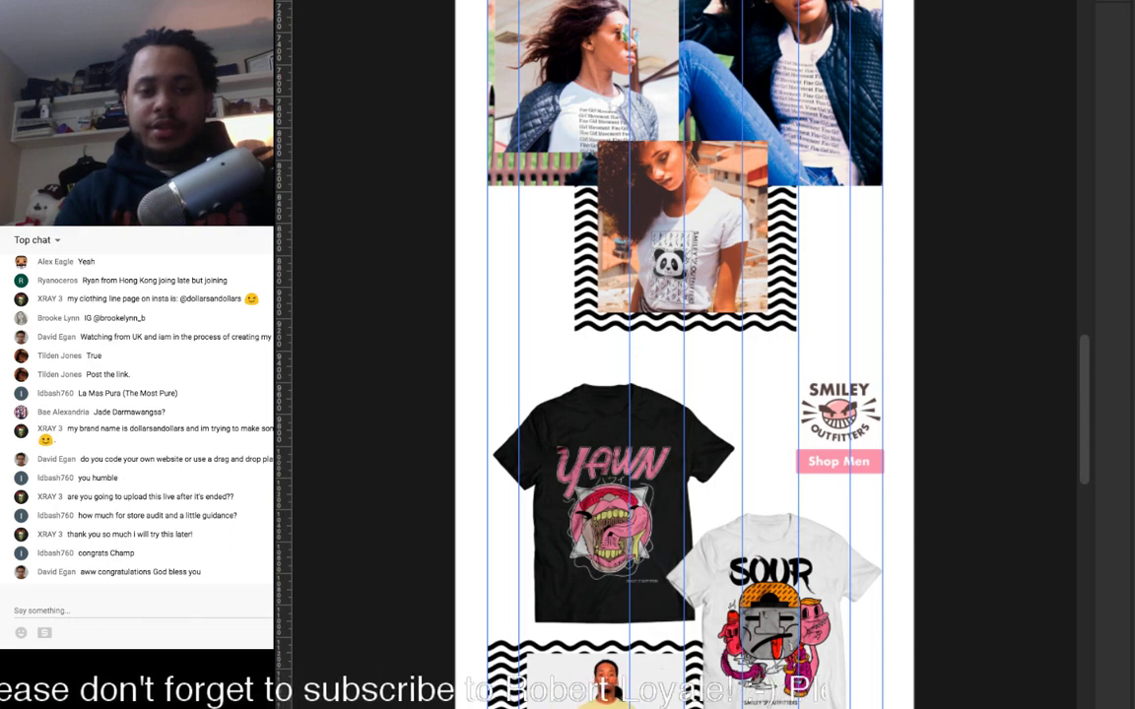
scroll(684, 354, up, 1)
scroll(683, 355, up, 4)
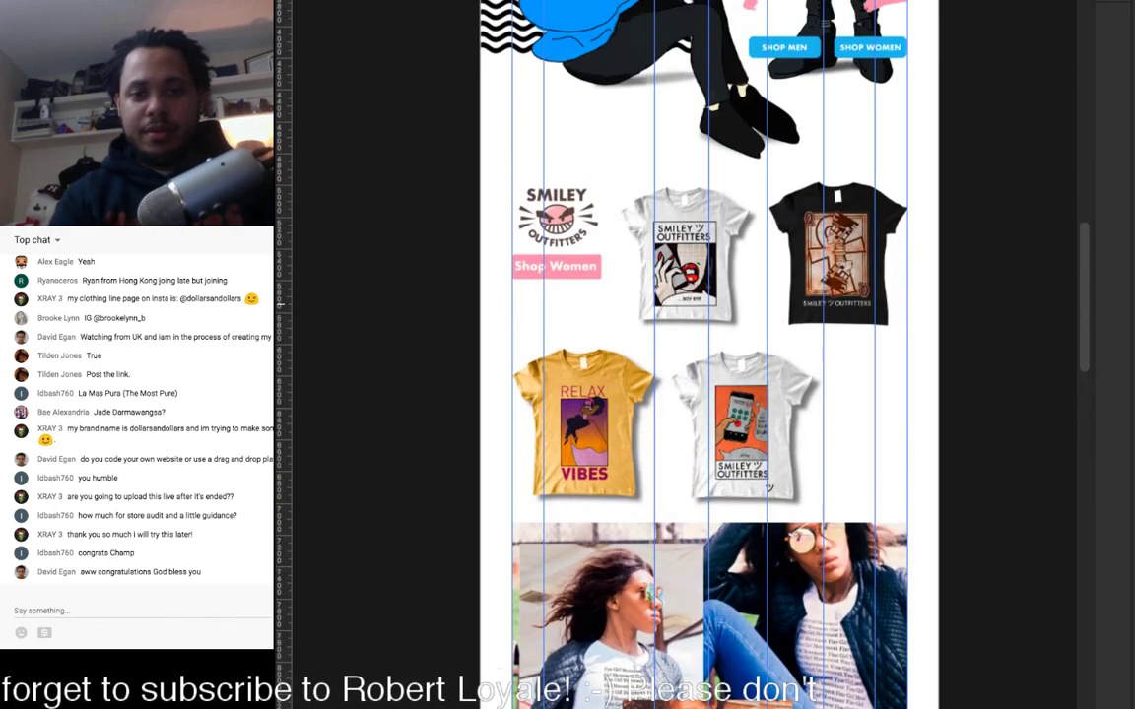
scroll(683, 354, up, 5)
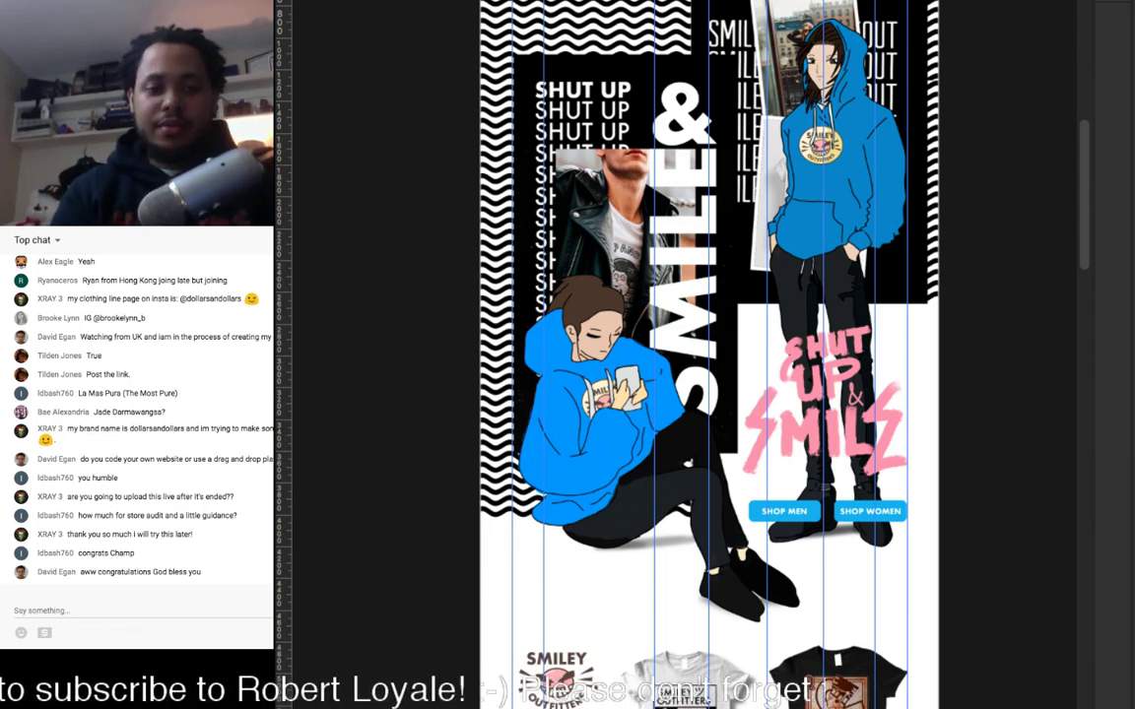
scroll(709, 355, down, 10)
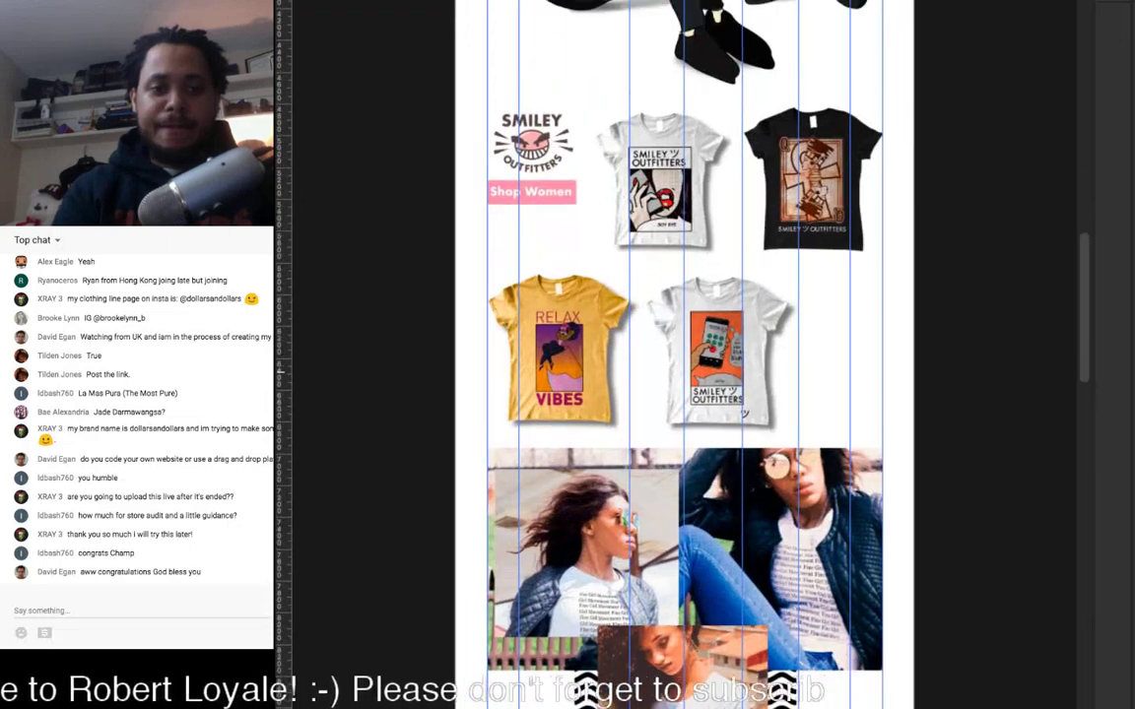
scroll(709, 295, down, 1)
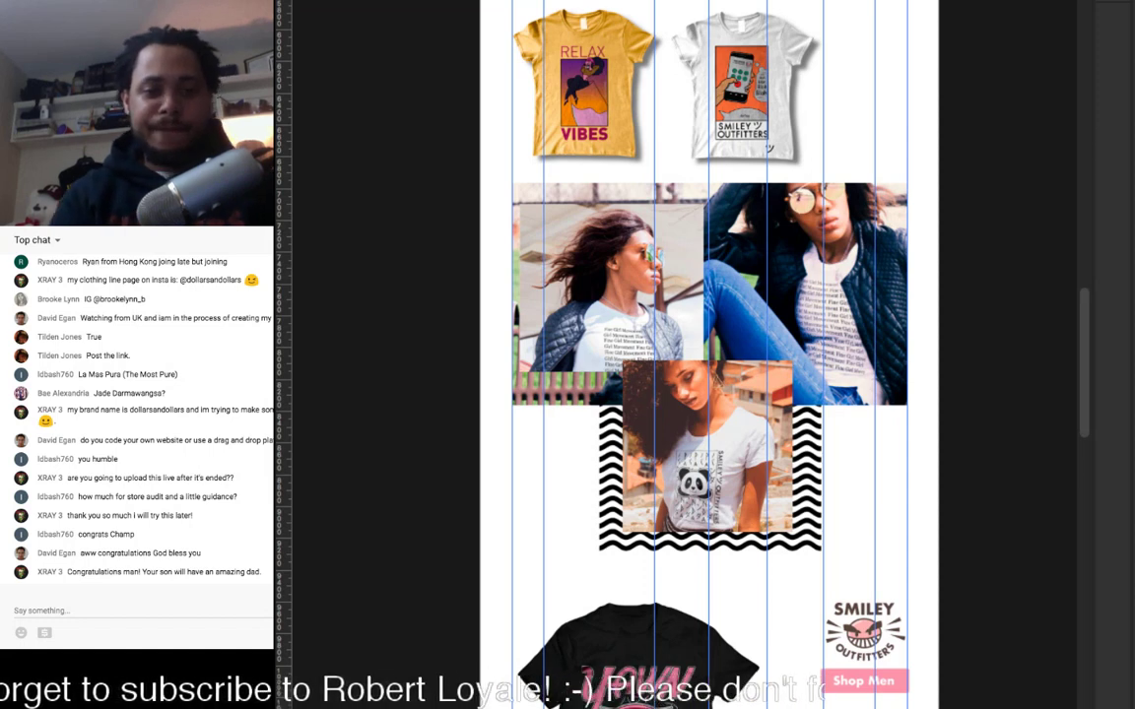
scroll(709, 354, down, 2)
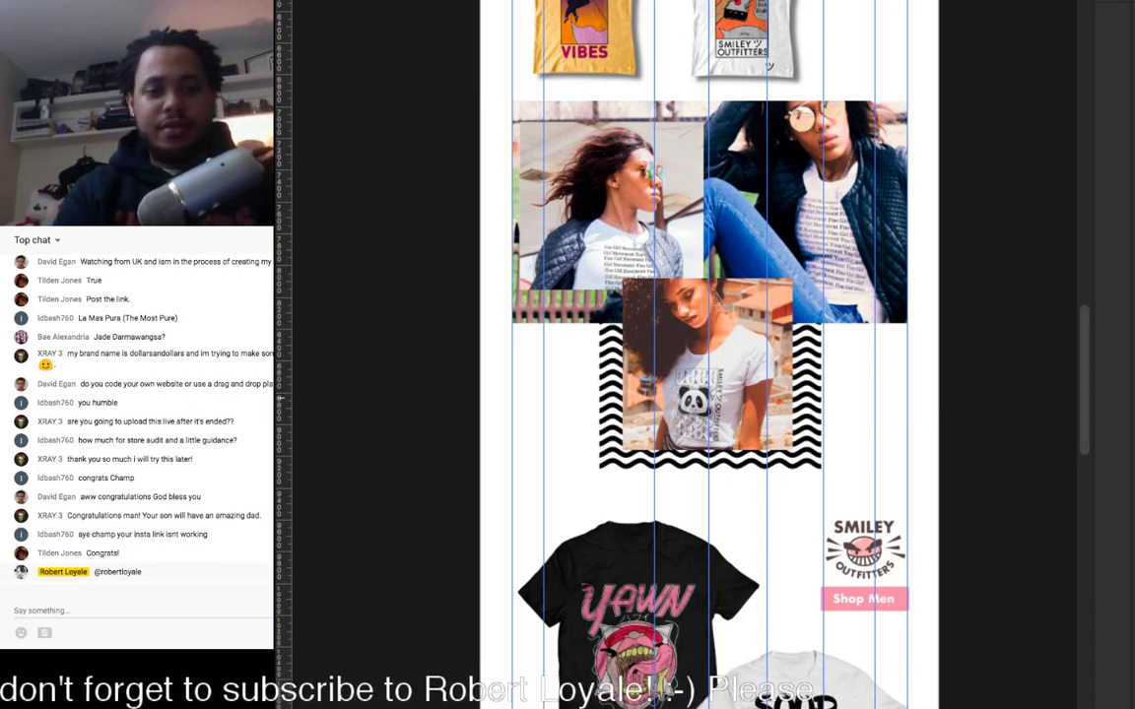
Step: Remove the T-shirts, logo and model photos of the Shop Men section and bring them back
scroll(689, 354, down, 10)
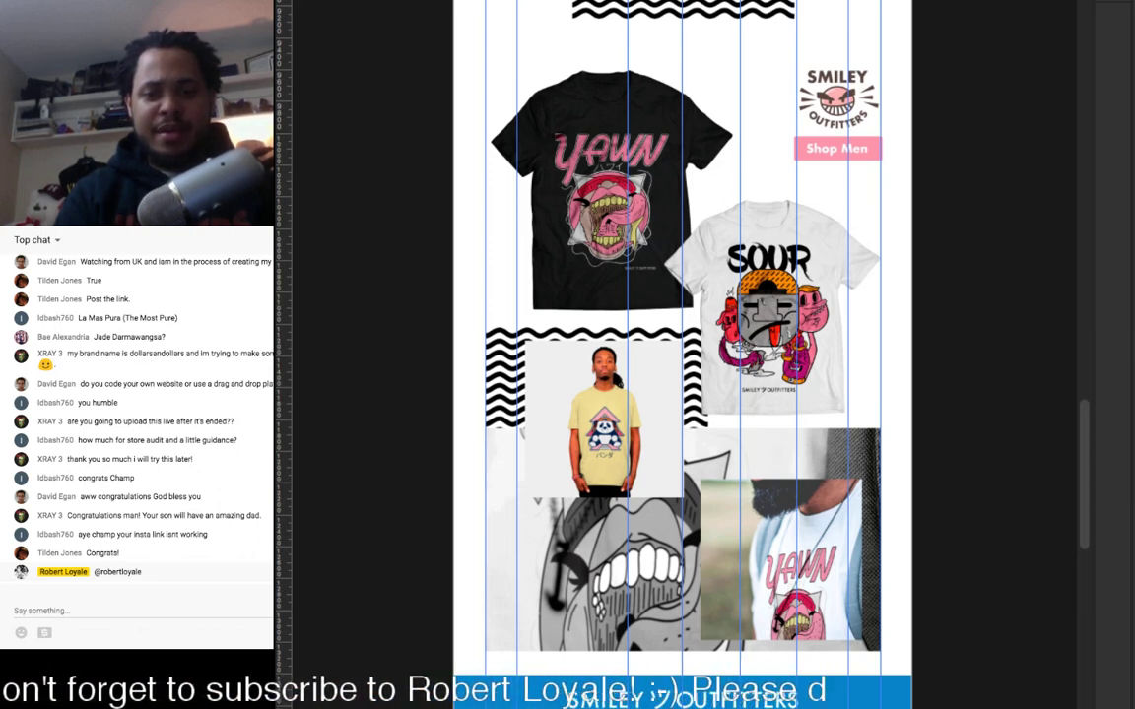
key(Delete)
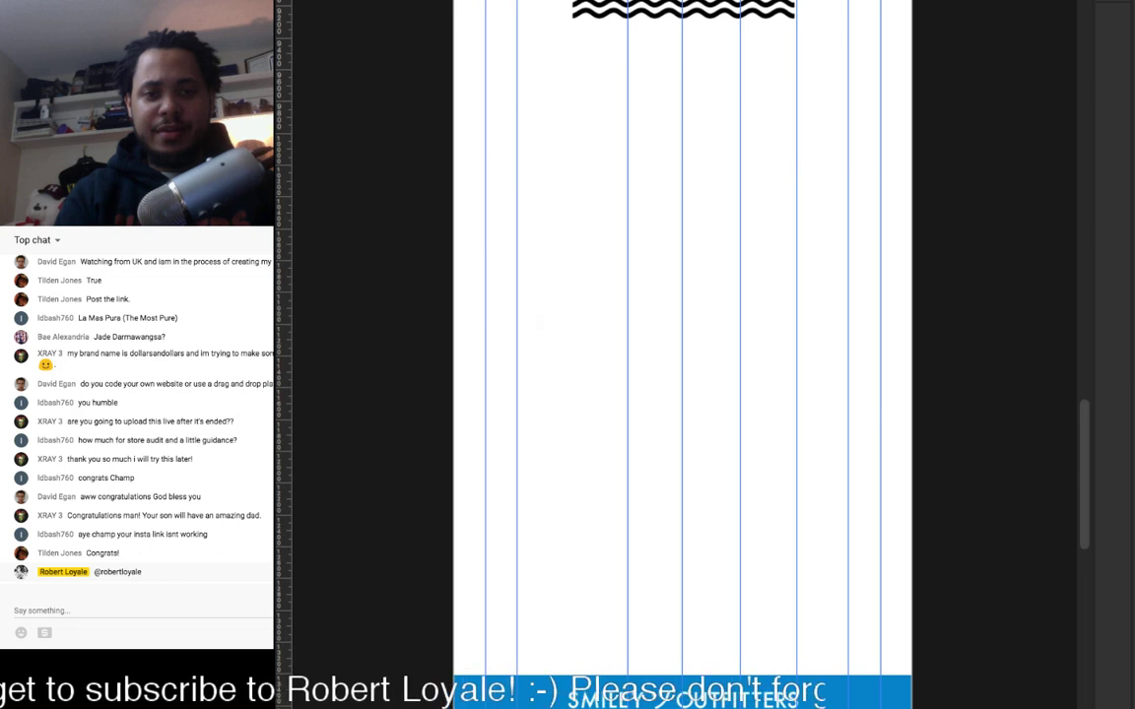
key(ctrl+z)
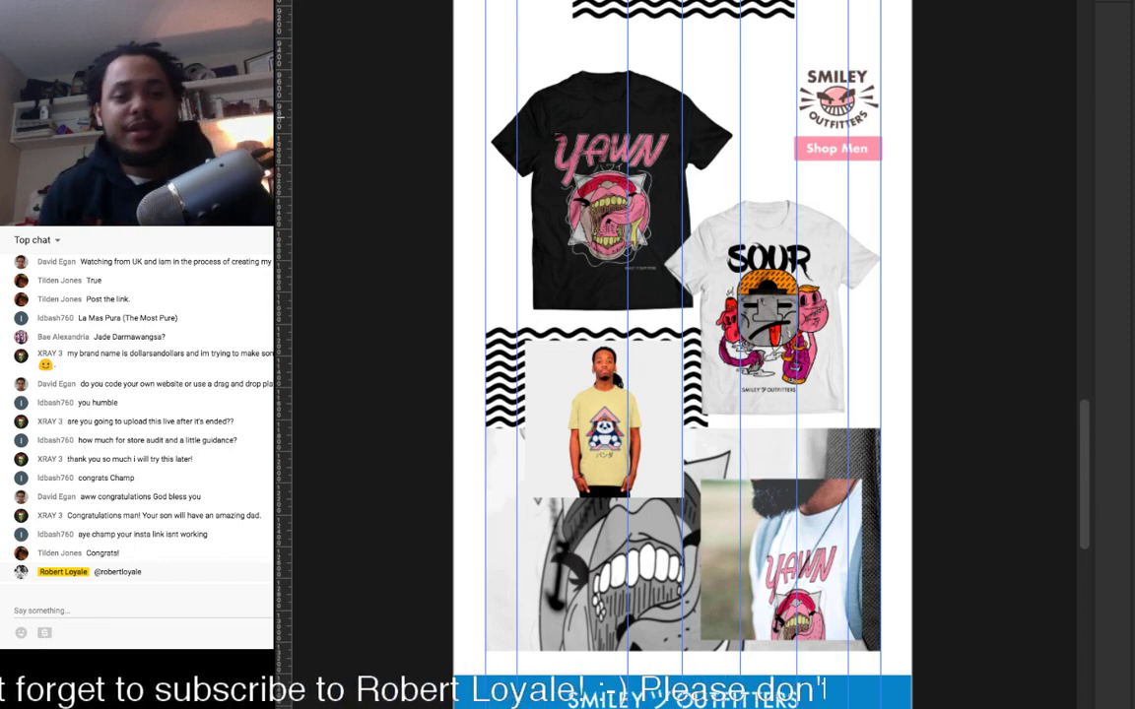
scroll(683, 354, up, 5)
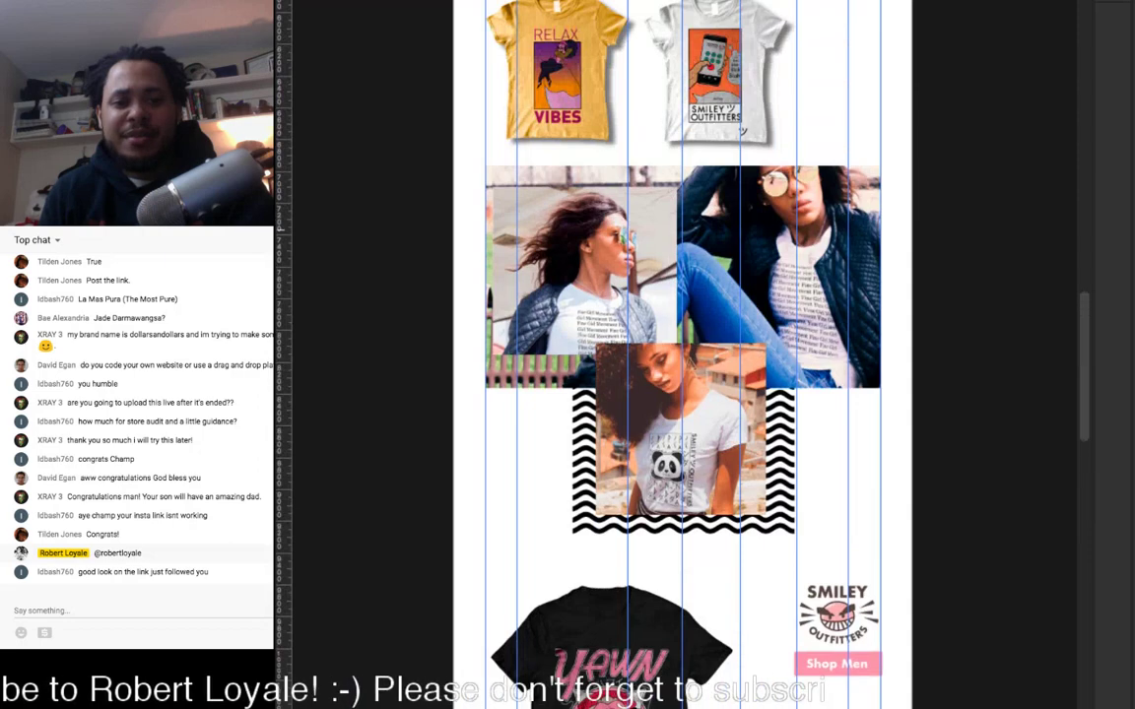
scroll(683, 354, down, 4)
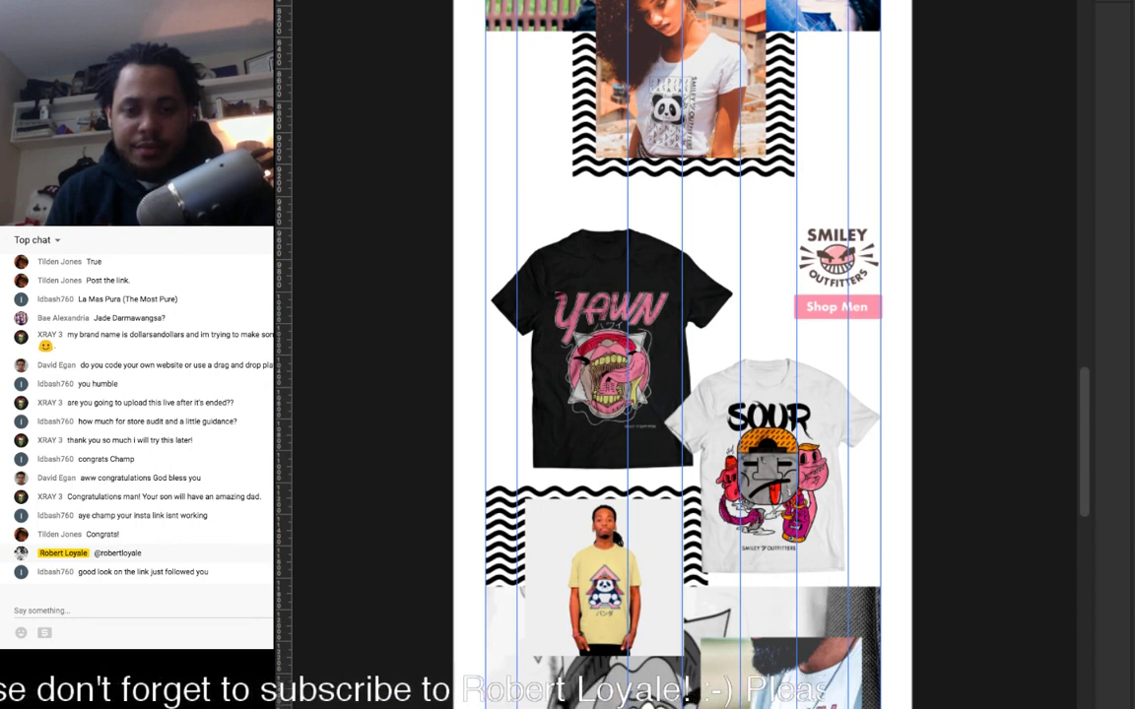
Step: Switch to the Adobe Muse site plan and look over the master pages and the region, home-usa and home-canada pages
key(super+m)
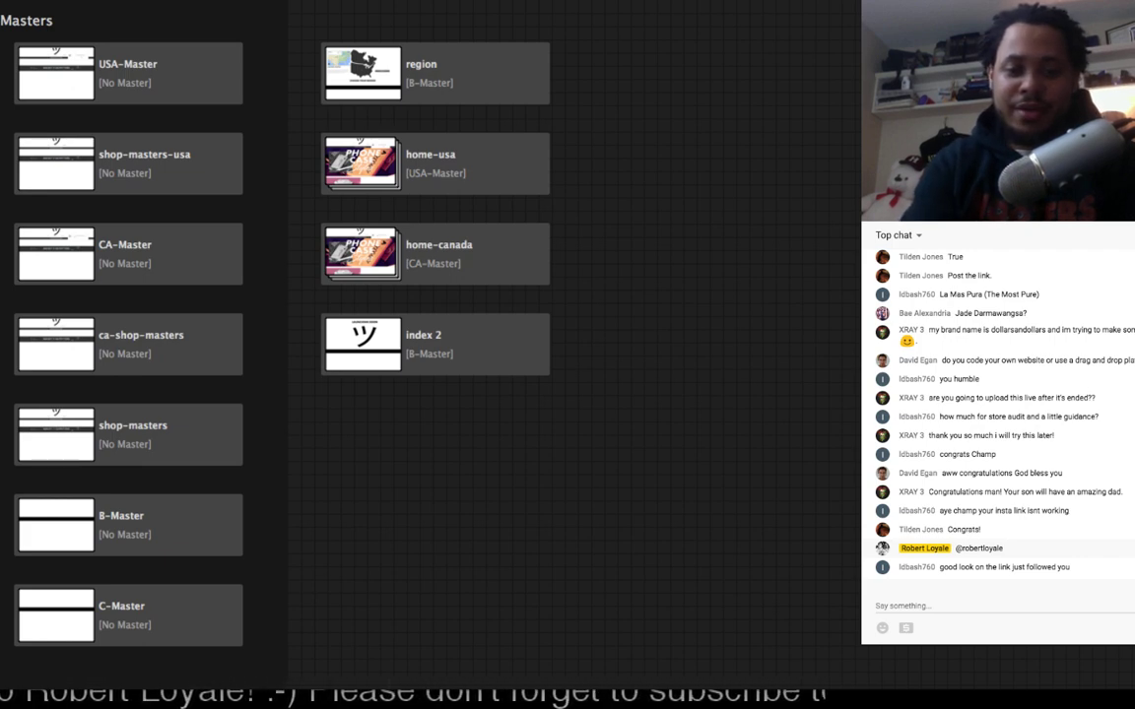
scroll(423, 325, right, 1)
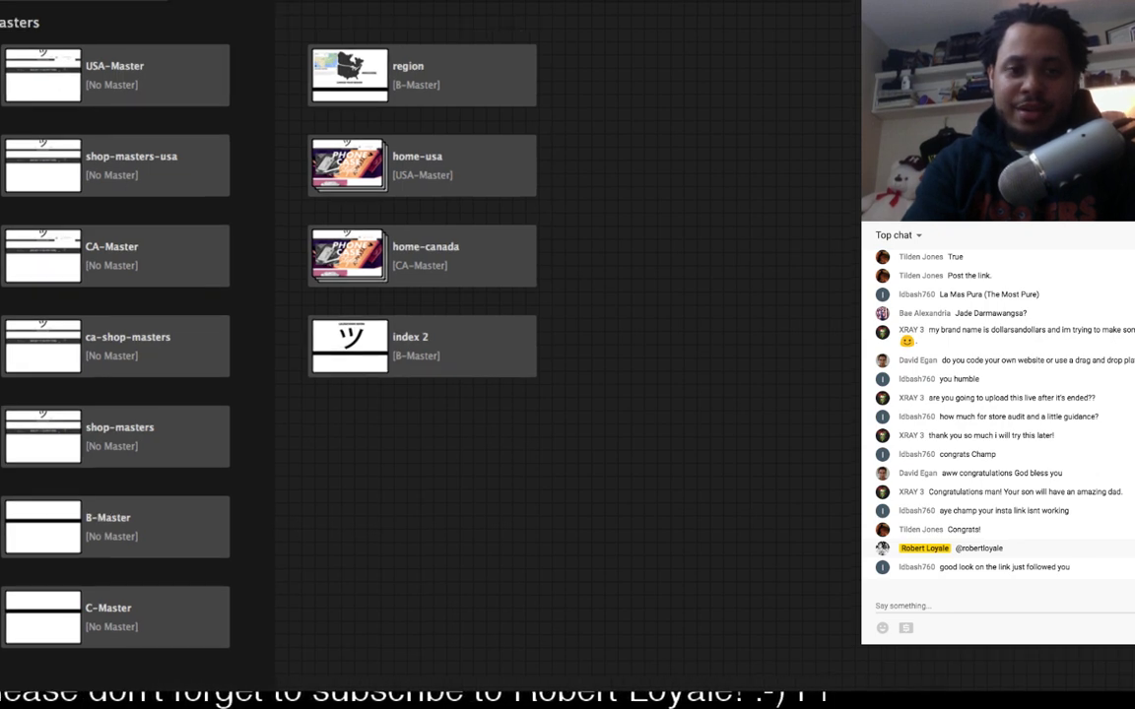
scroll(423, 325, down, 1)
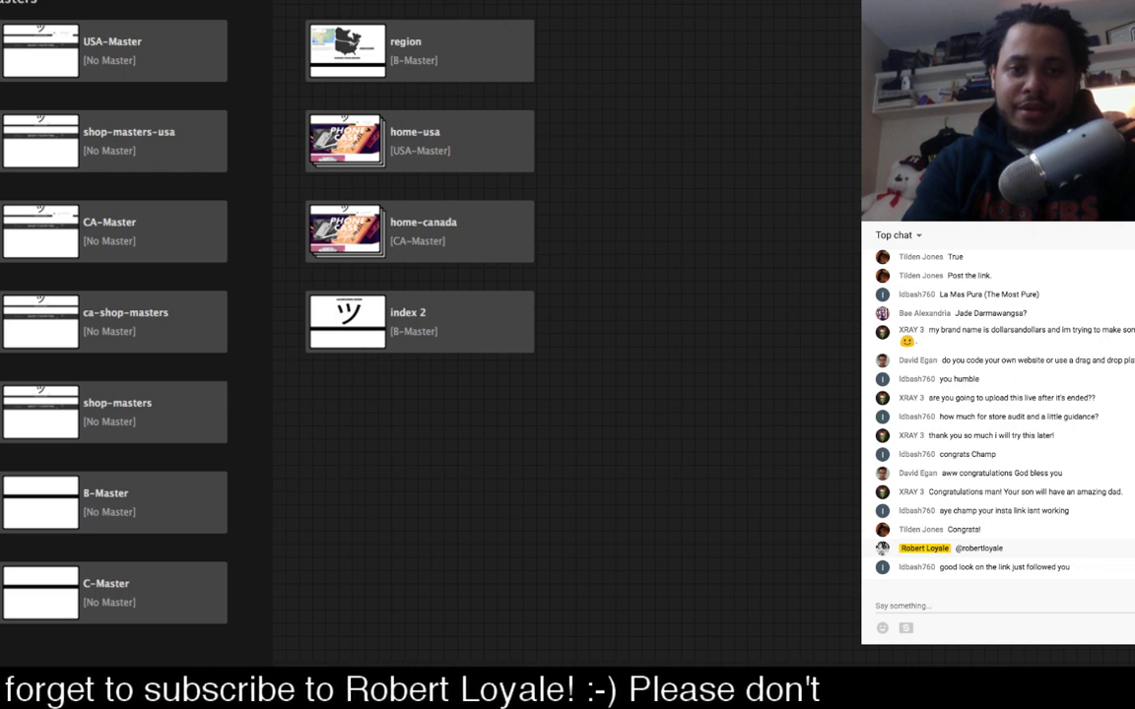
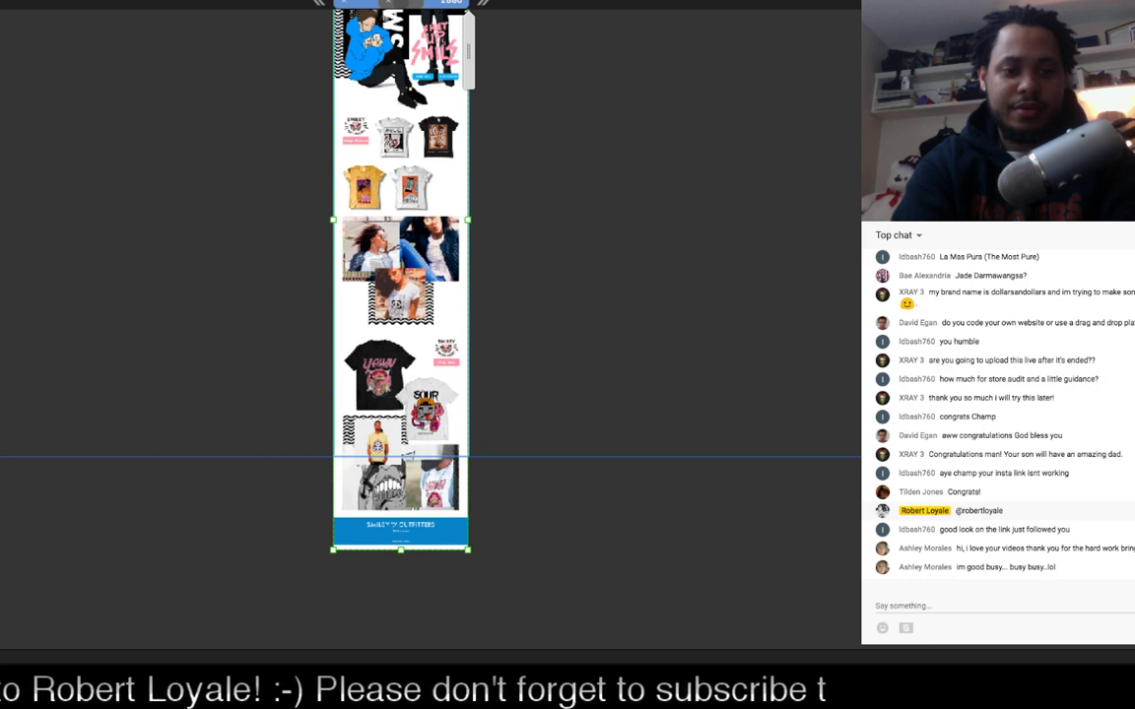
Step: Move the page-bottom guide to the lower edge of the blue footer and the footer guide to its upper edge
drag(2, 456, 2, 545)
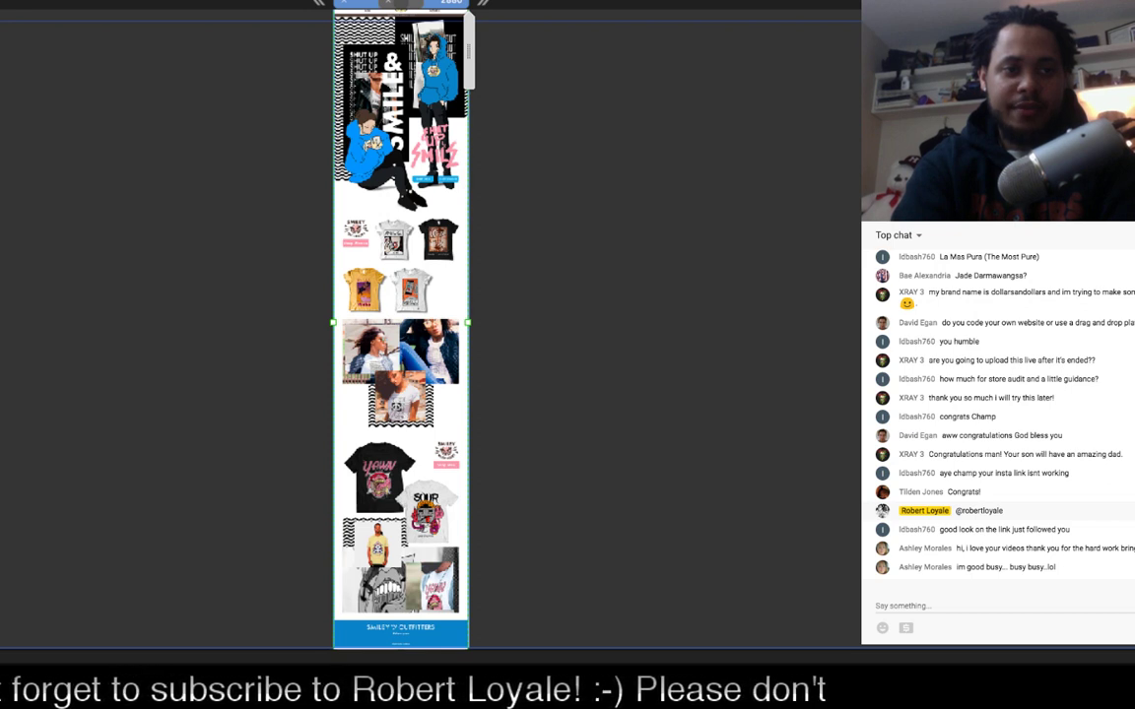
drag(5, 14, 61, 620)
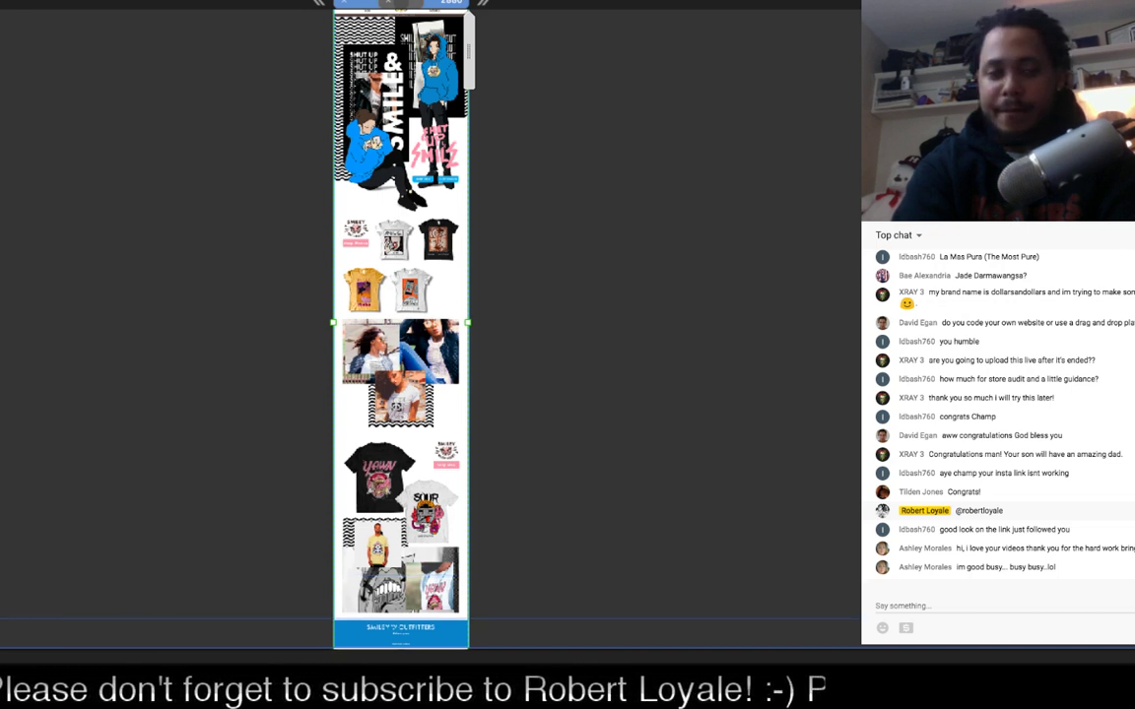
Step: Move the header guide down onto the dark free-shipping bar beneath the MEN and WOMEN links
key(super+=)
key(super+=)
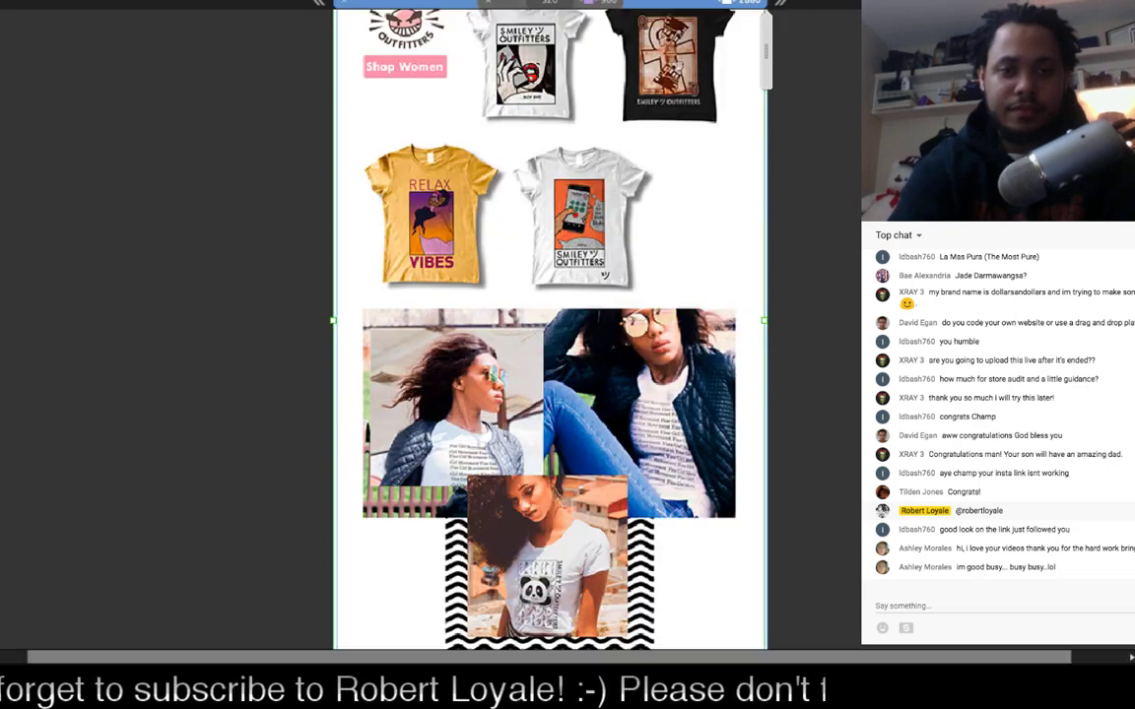
scroll(549, 330, up, 5)
scroll(549, 325, up, 5)
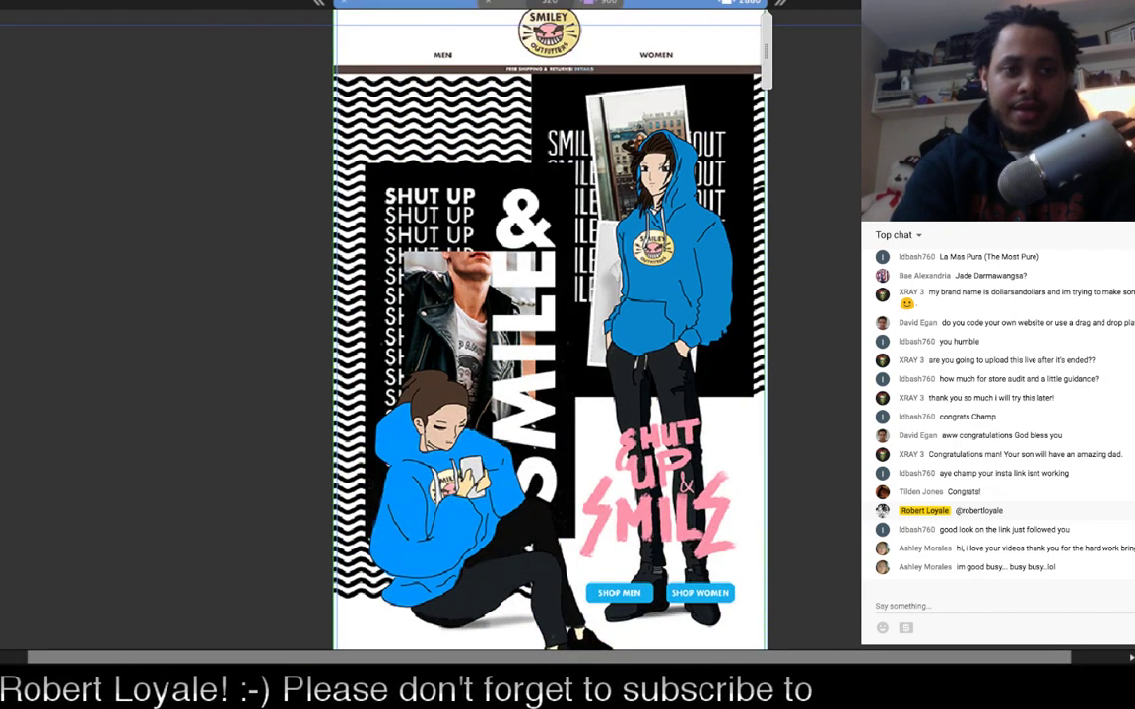
drag(2, 25, 2, 70)
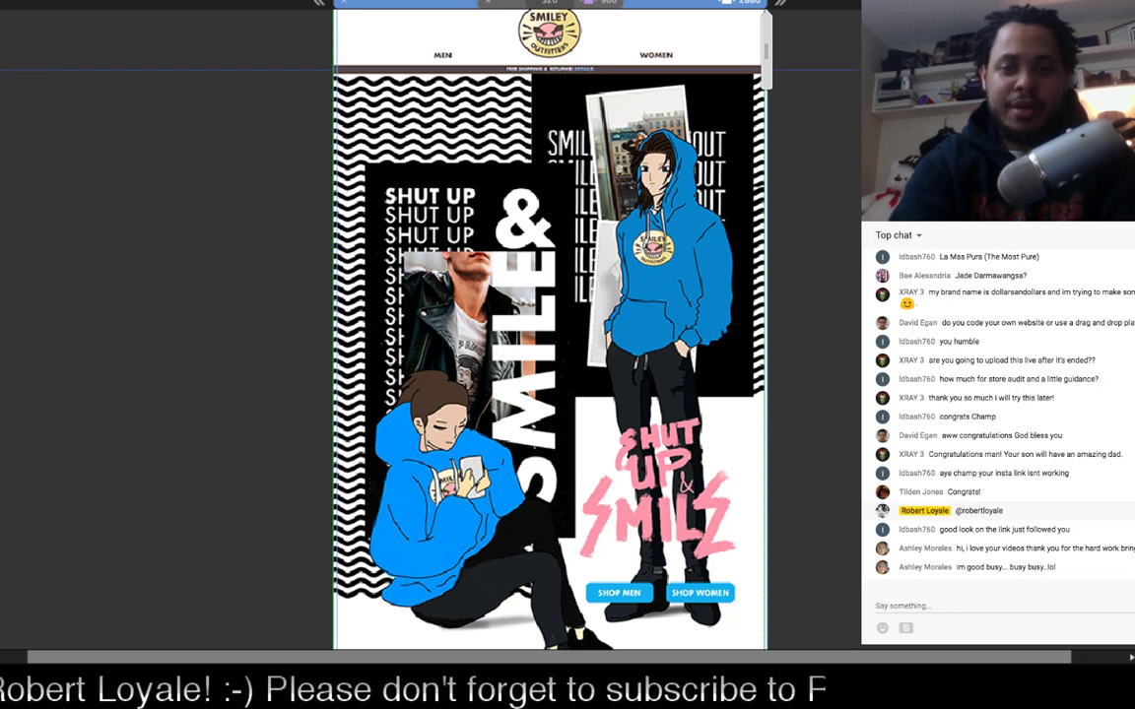
Step: Draw a dark full-width bar across the page over the free-shipping strip at the bottom of the header
key(super+equal)
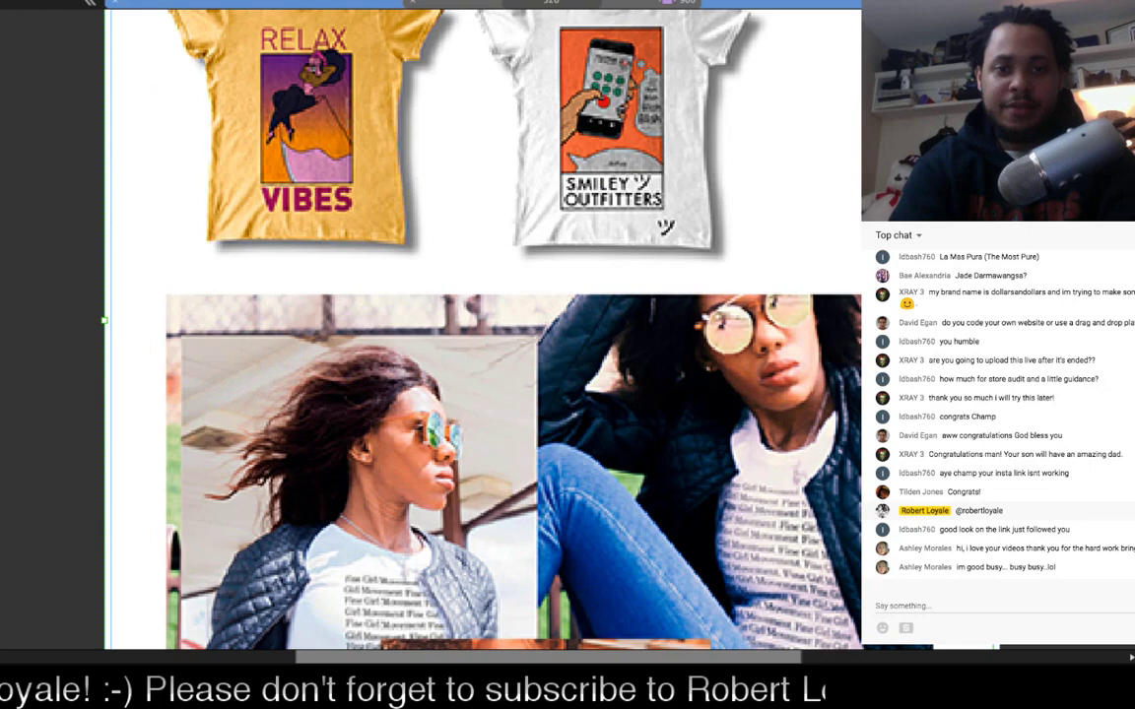
scroll(483, 330, up, 10)
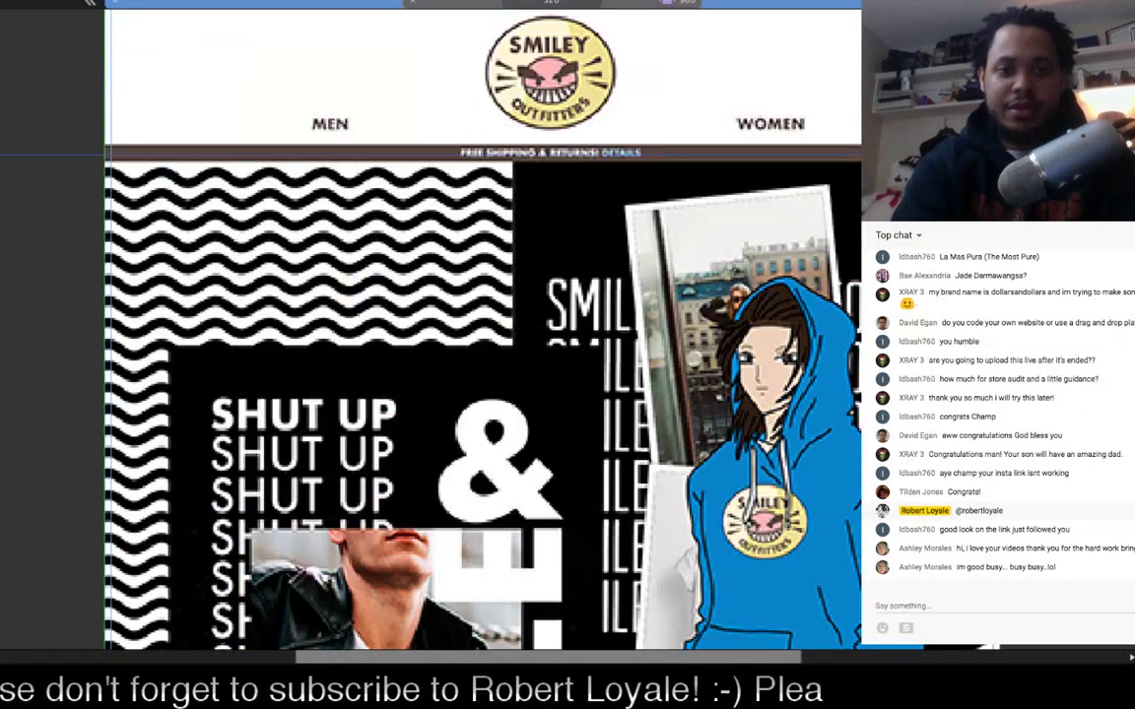
scroll(483, 330, right, 1)
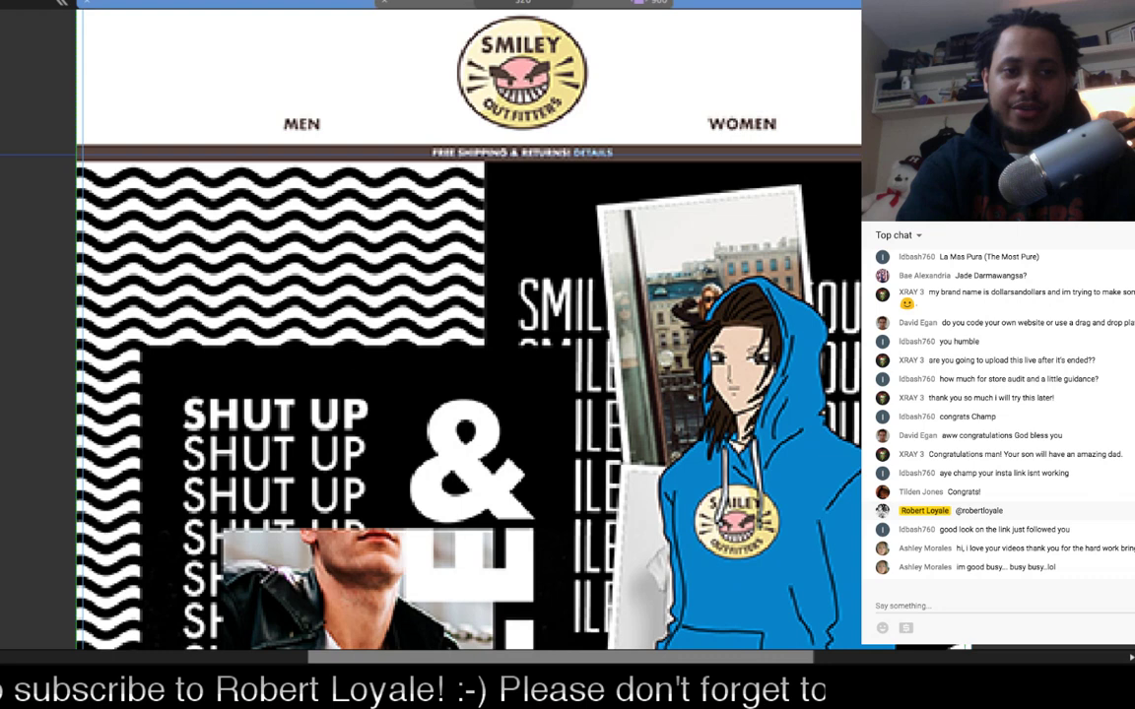
drag(77, 143, 992, 153)
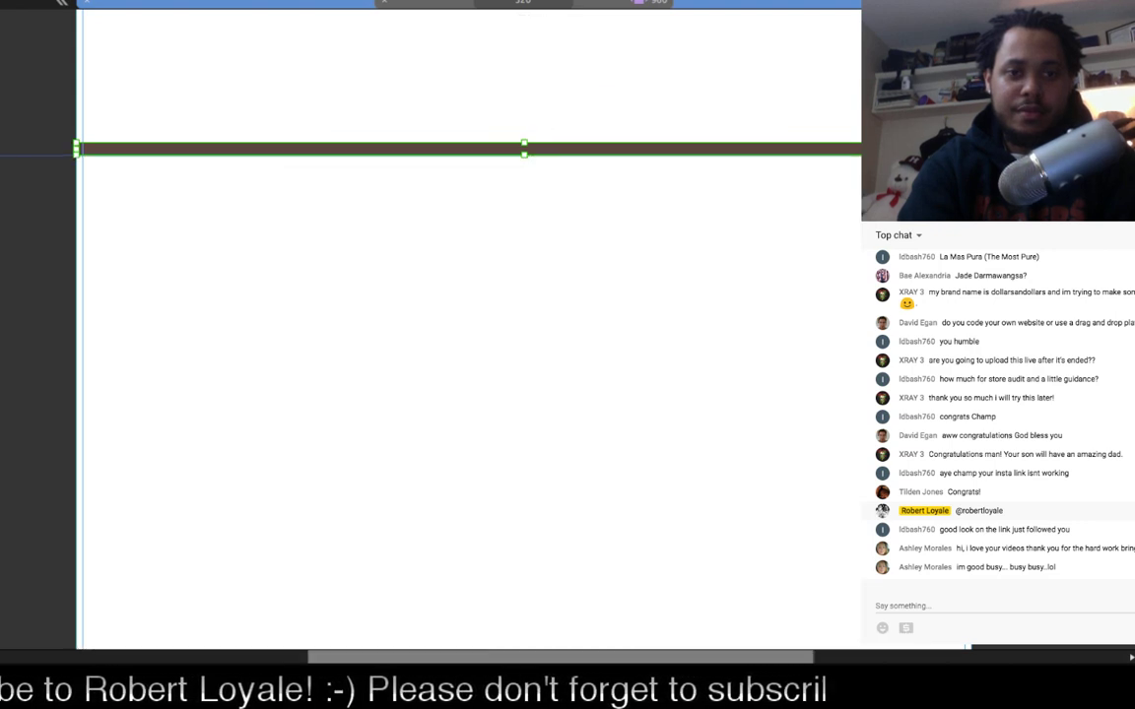
Step: Draw a frame around the Smiley Outfitters logo in the header and tighten its side edge to the logo
scroll(430, 325, right, 3)
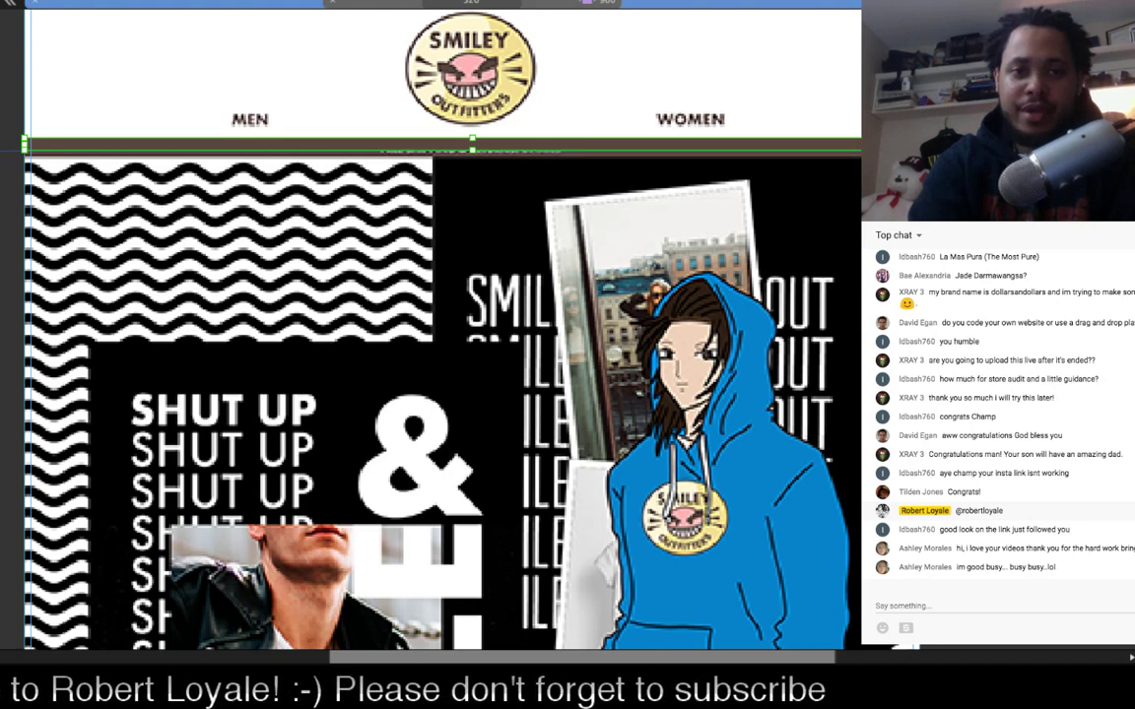
scroll(442, 330, up, 1)
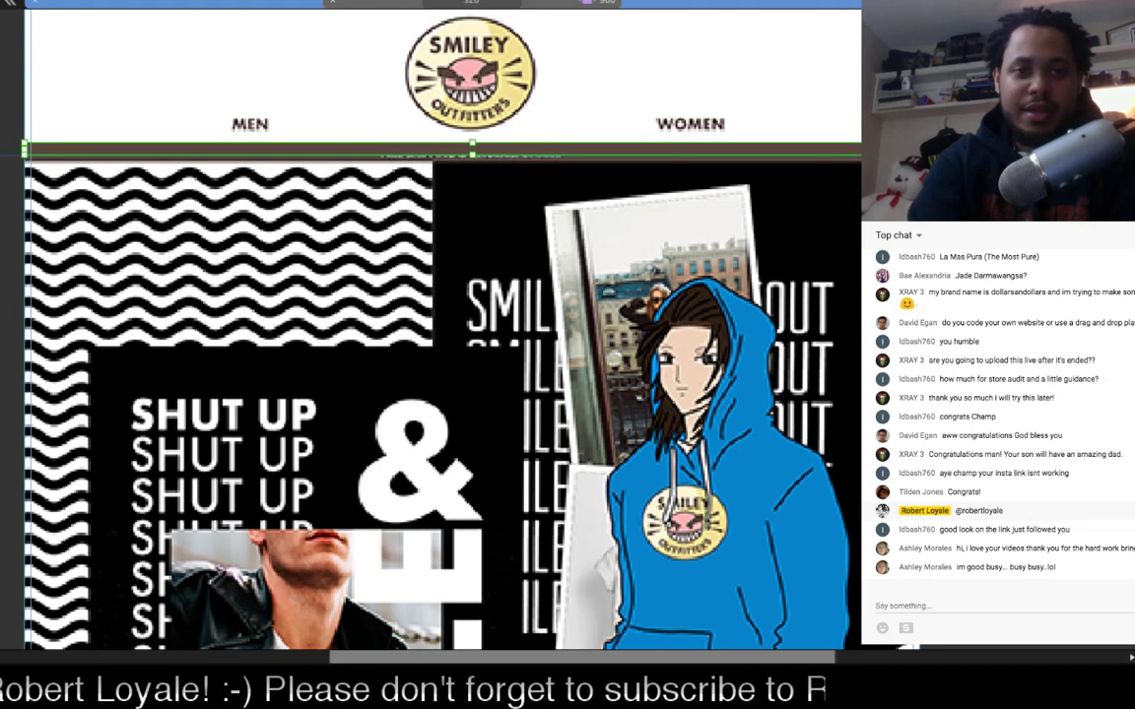
mouse_move(400, 16)
mouse_down()
mouse_move(500, 72)
mouse_move(534, 106)
mouse_move(538, 131)
mouse_up()
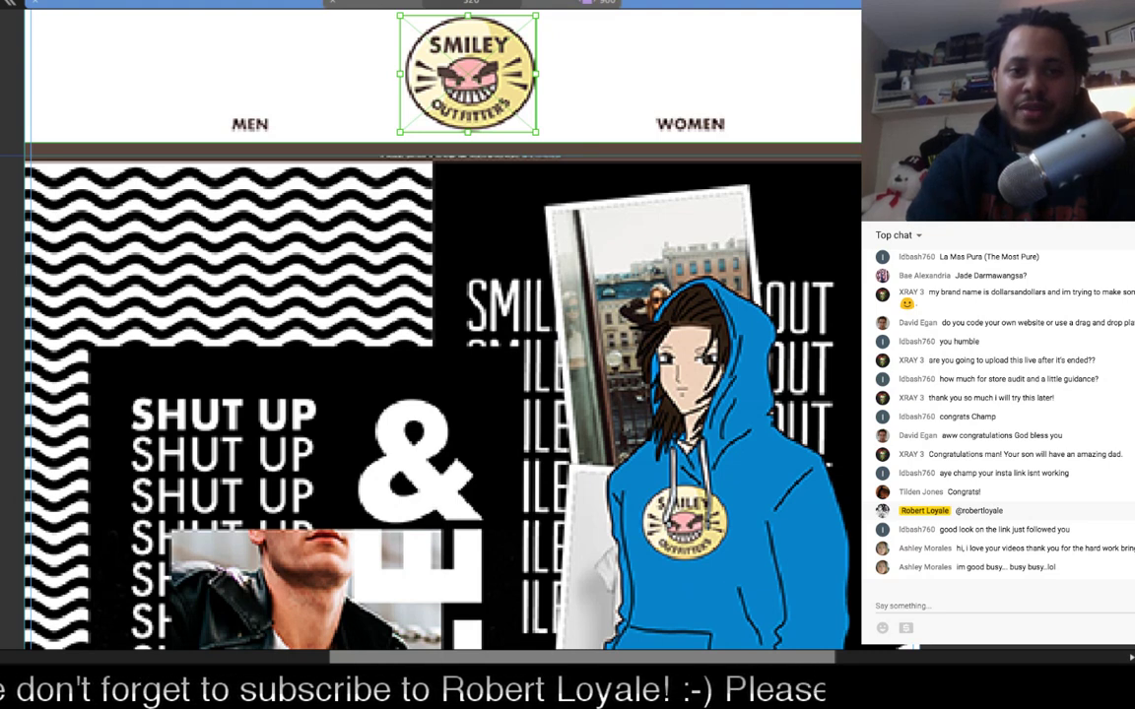
drag(400, 74, 403, 74)
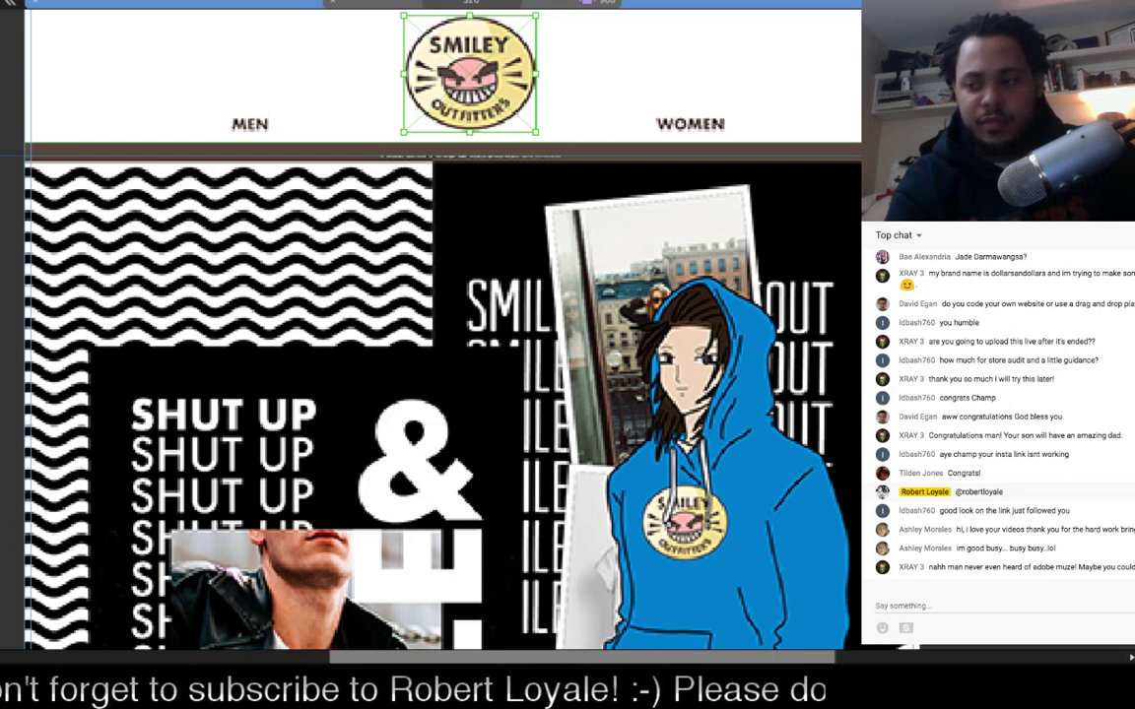
Step: Fill the header logo frame with the Smiley Outfitters logo image, scaled to fit the whole frame
key(Delete)
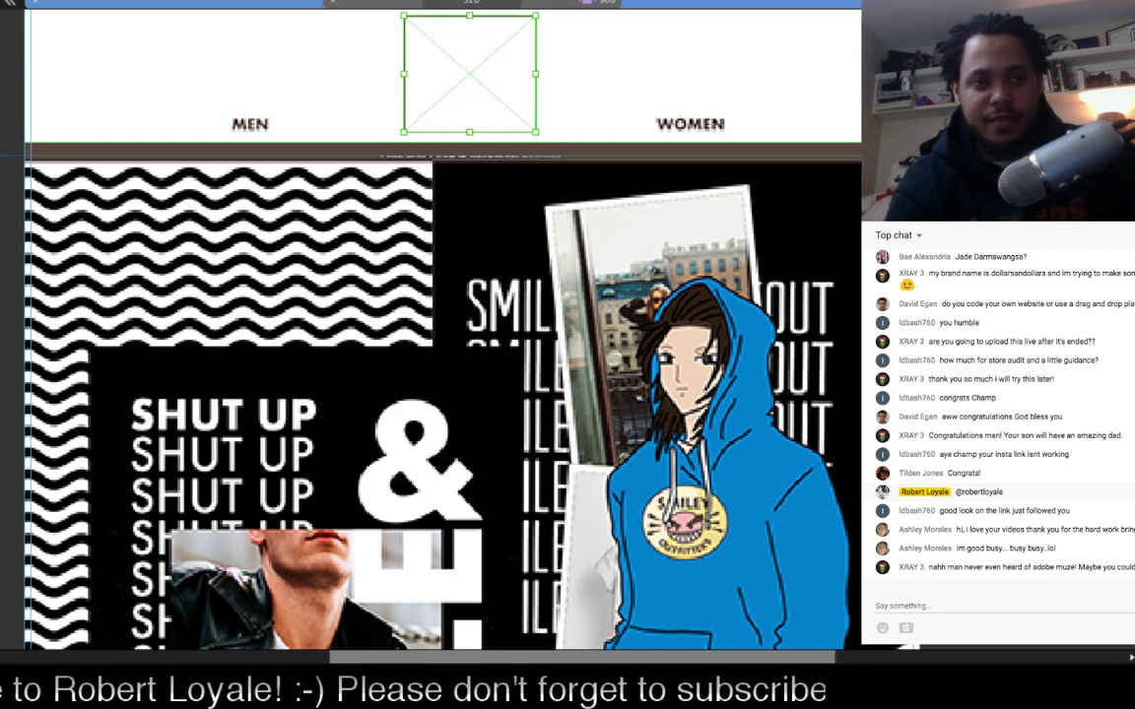
key(ctrl+v)
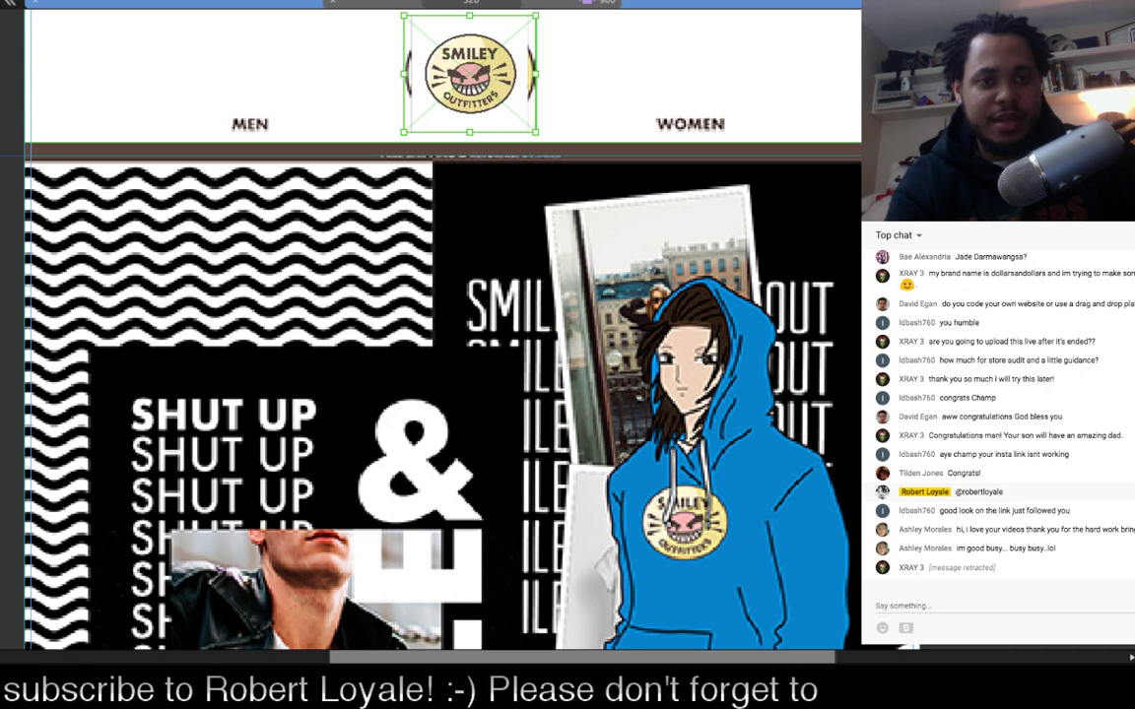
key(super+shift+])
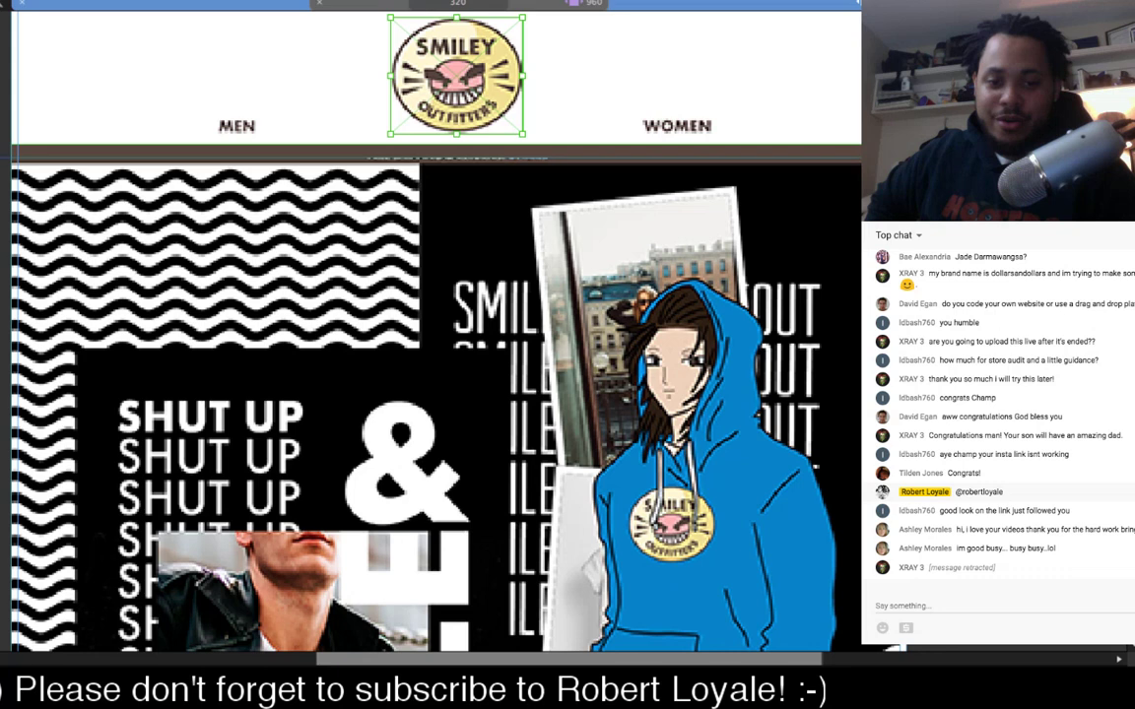
scroll(434, 325, left, 1)
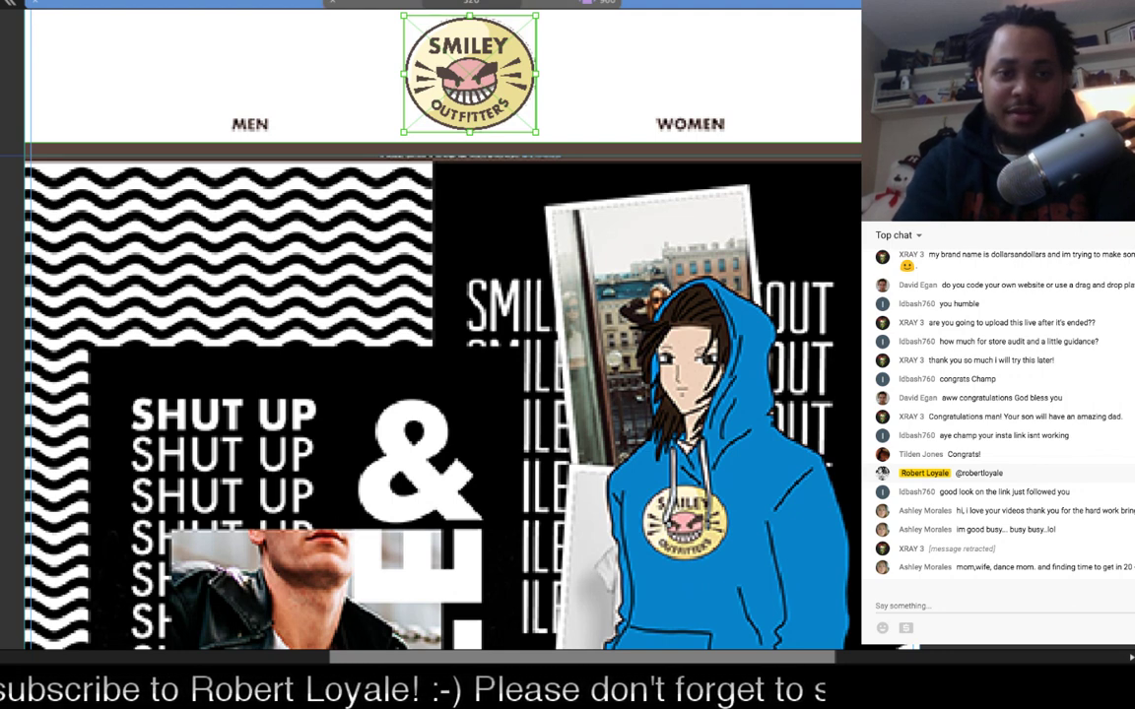
Step: Draw a text box over the MEN link in the header
mouse_move(219, 110)
mouse_down()
mouse_move(286, 125)
mouse_move(280, 132)
mouse_up()
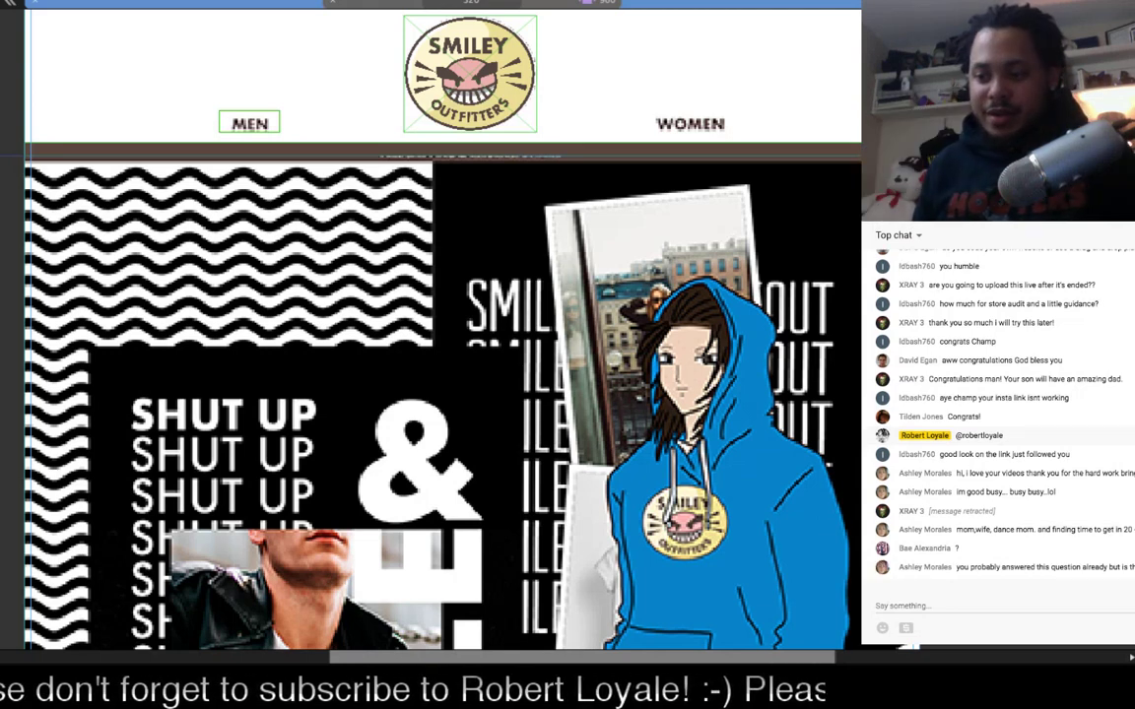
scroll(431, 394, right, 1)
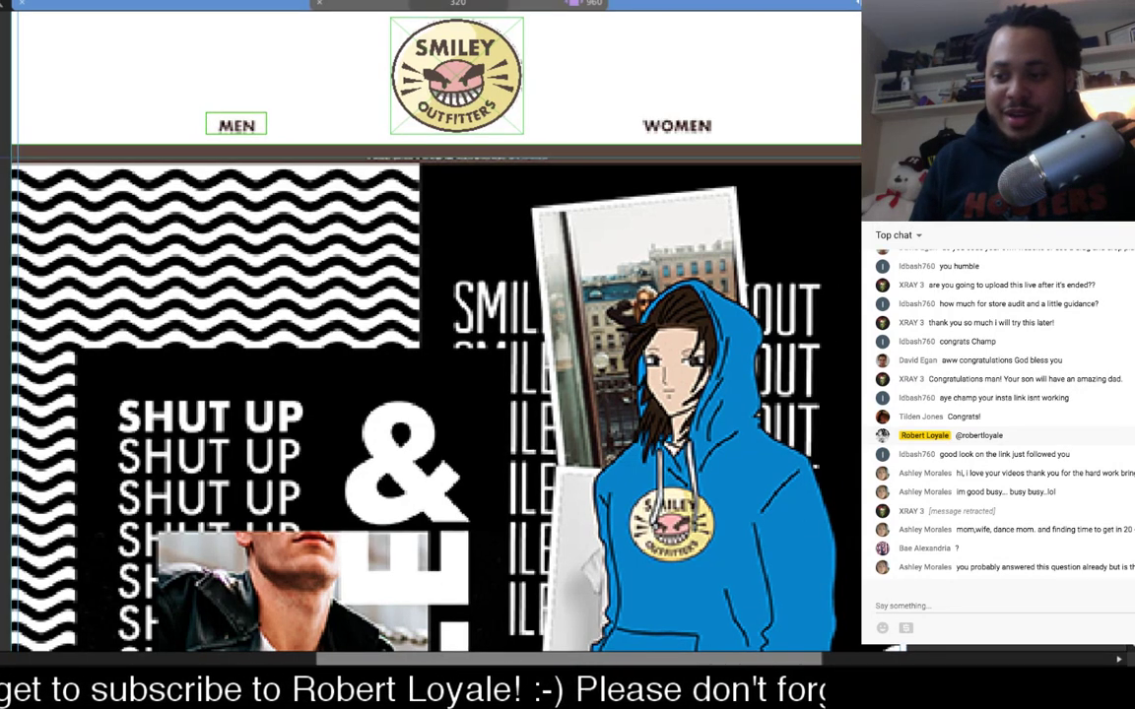
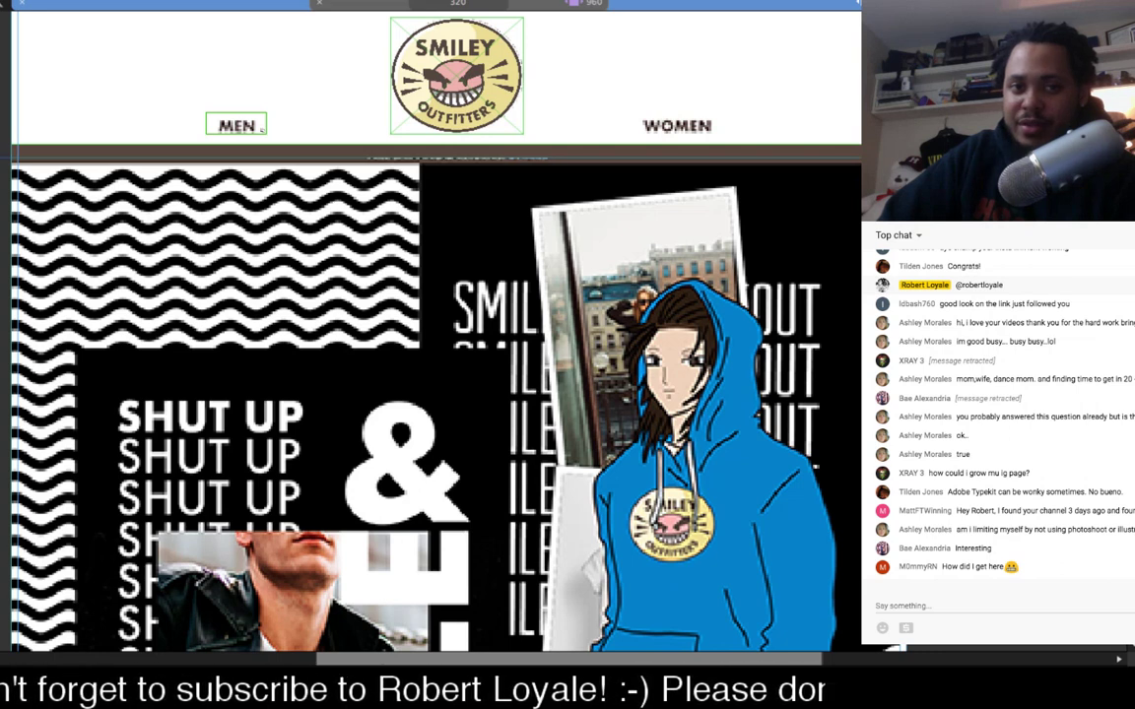
scroll(433, 325, left, 1)
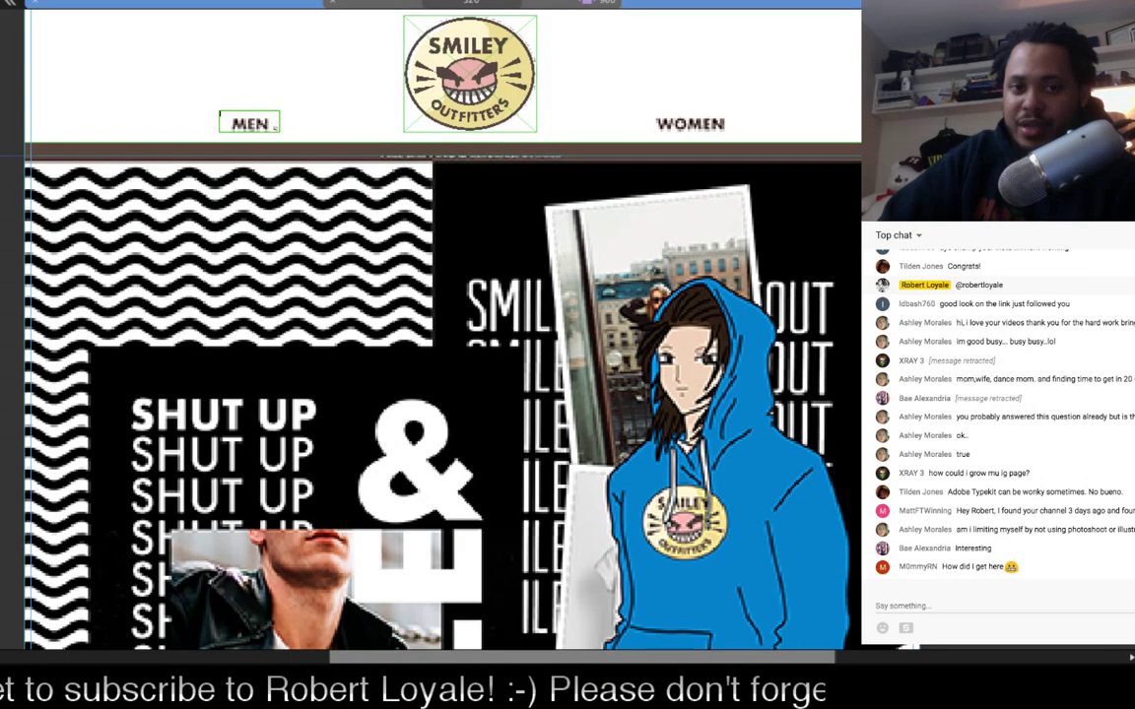
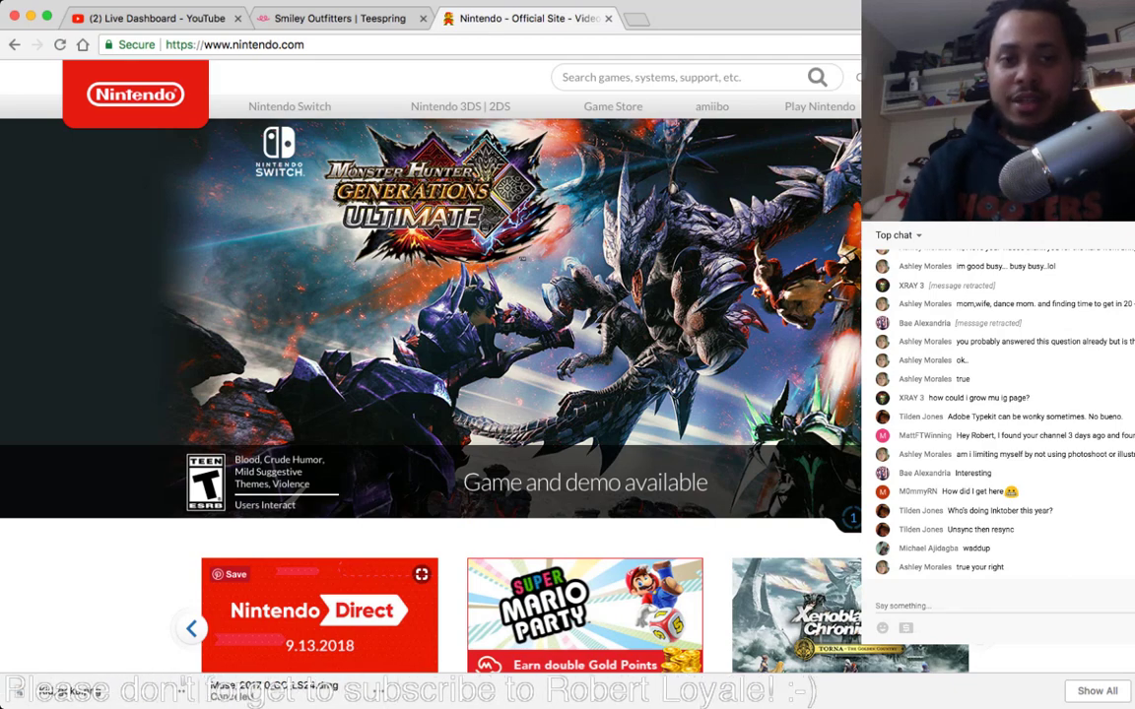
Step: Open the Nintendo Switch buy-now page in the browser, look through its bundles and decline the feedback survey
click(290, 106)
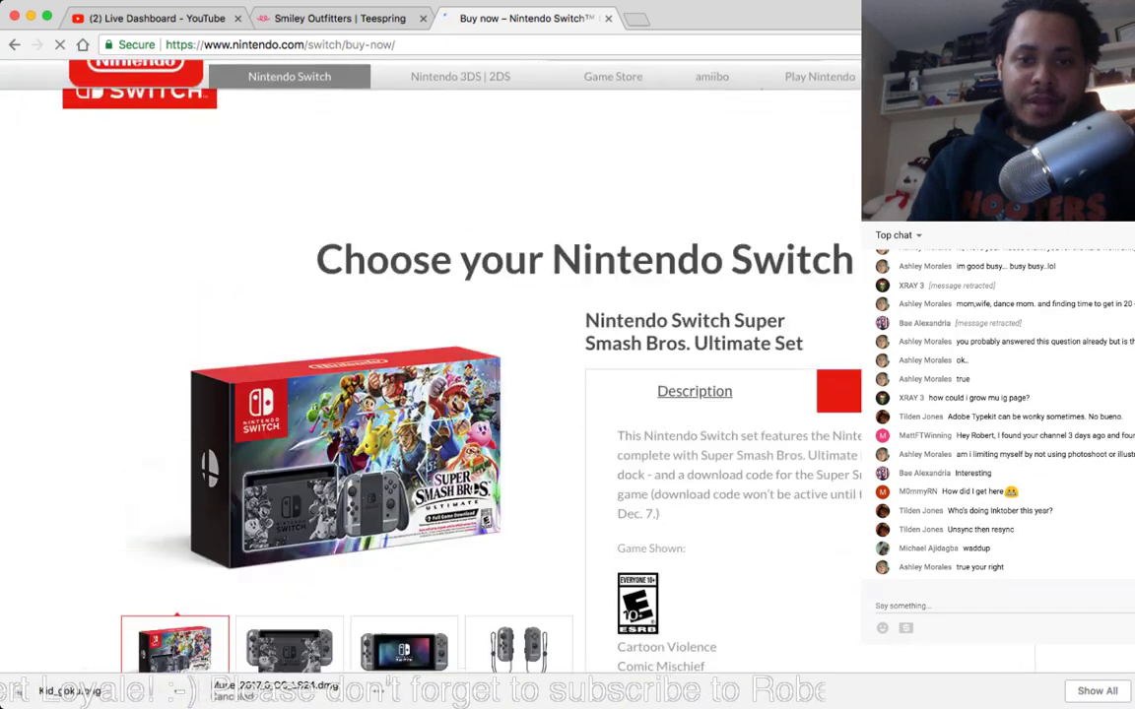
key(super+r)
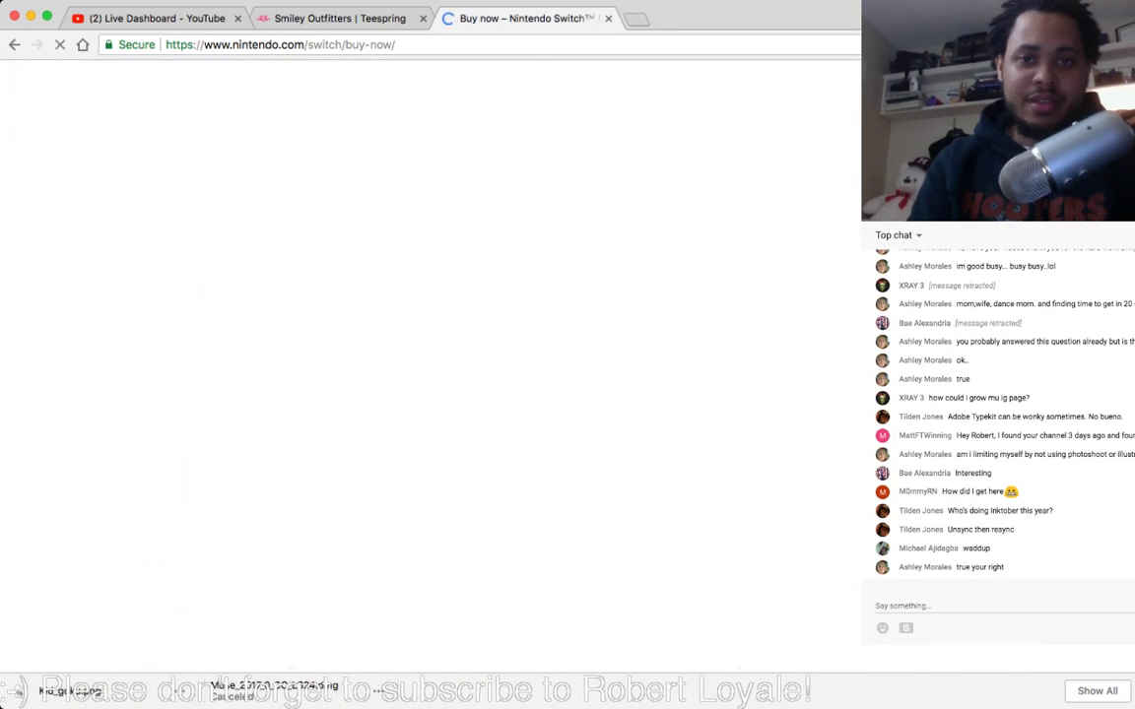
scroll(431, 374, down, 5)
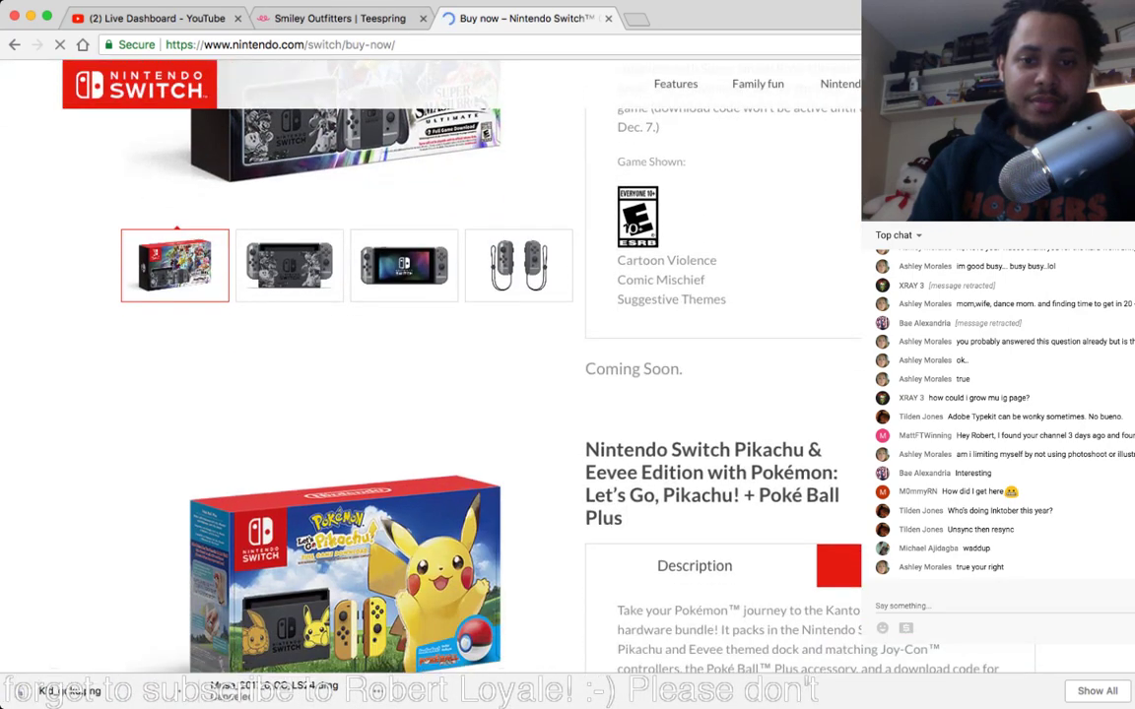
scroll(430, 374, down, 10)
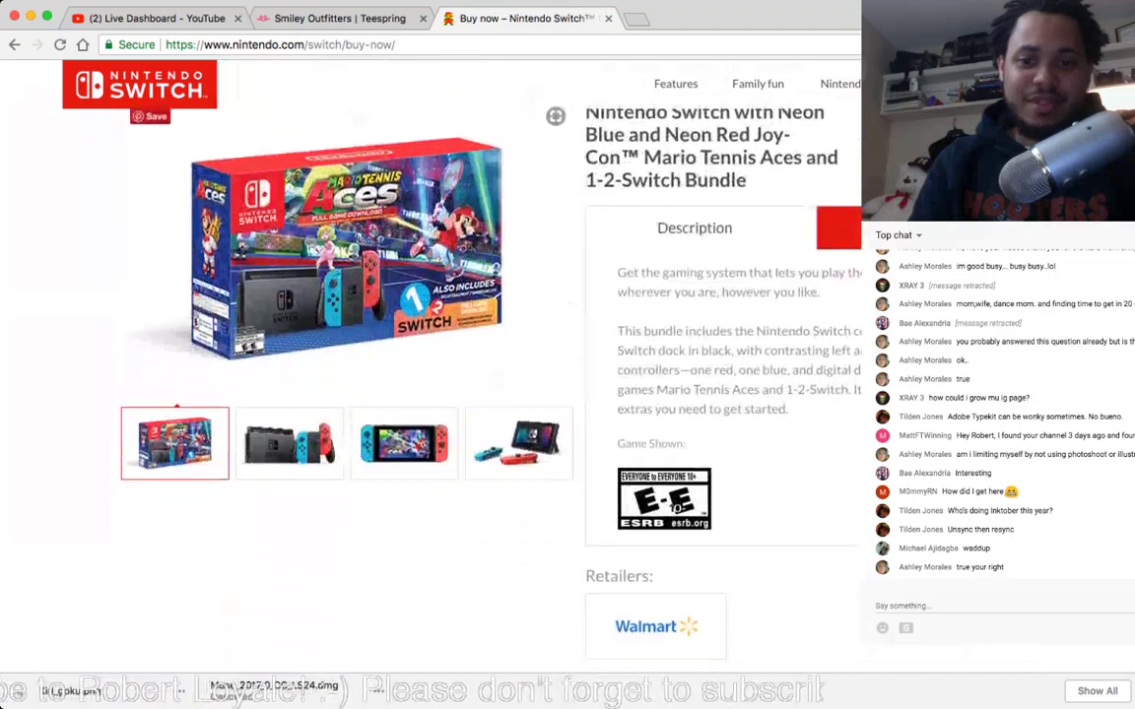
scroll(430, 374, down, 1)
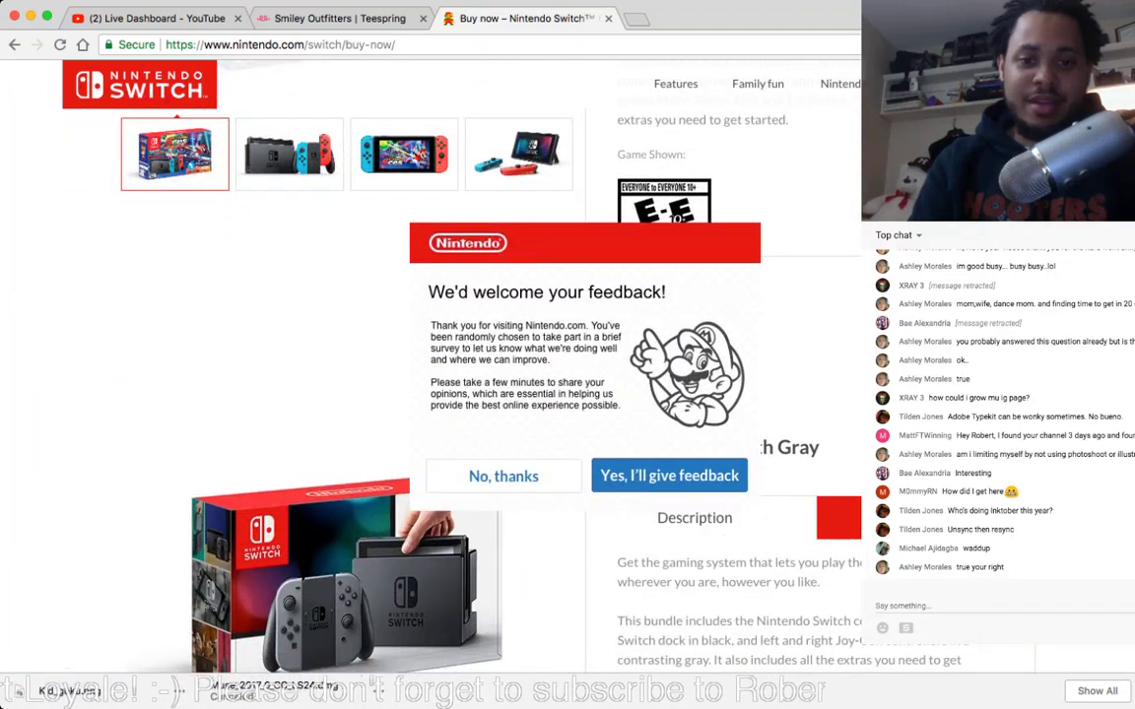
click(503, 476)
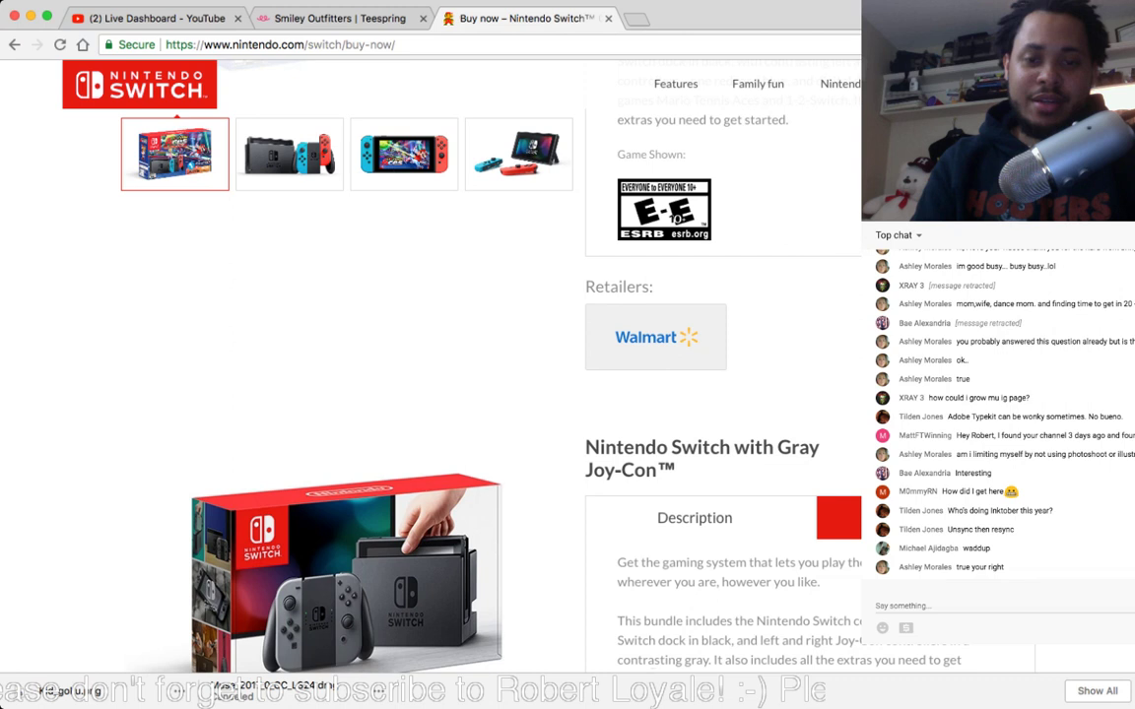
Step: Examine the retailer and availability notes beneath the Mario Tennis Aces and Pikachu Switch bundles
drag(596, 287, 653, 288)
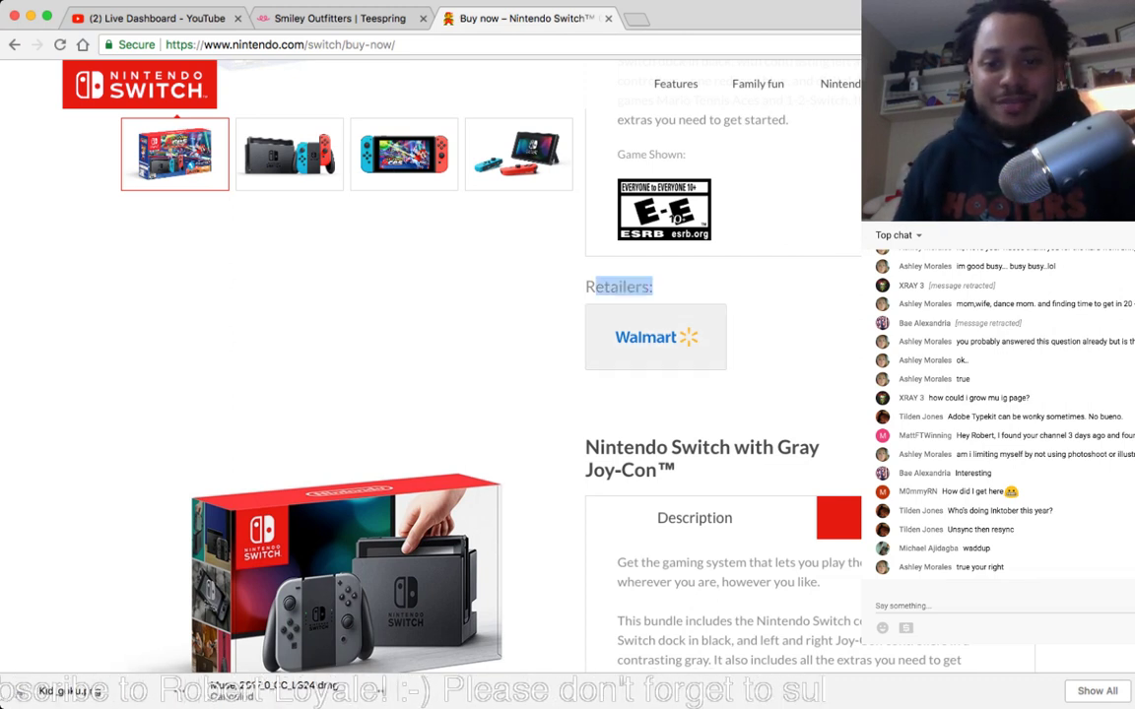
scroll(430, 364, down, 5)
scroll(430, 364, up, 10)
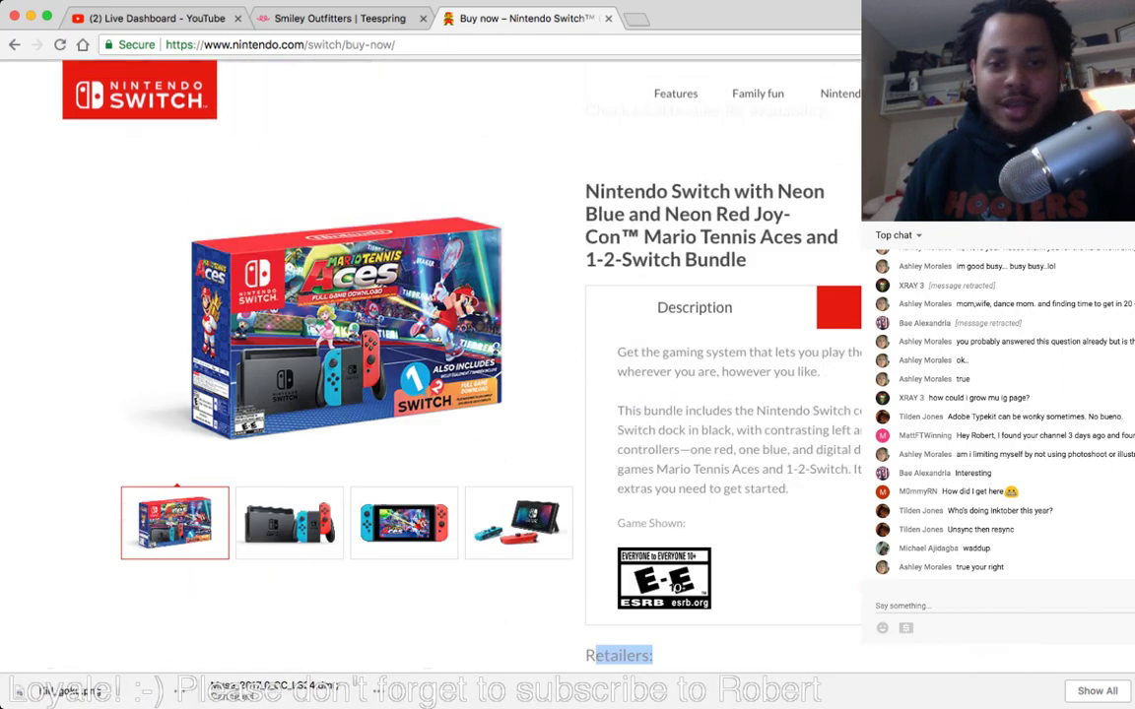
scroll(430, 364, up, 5)
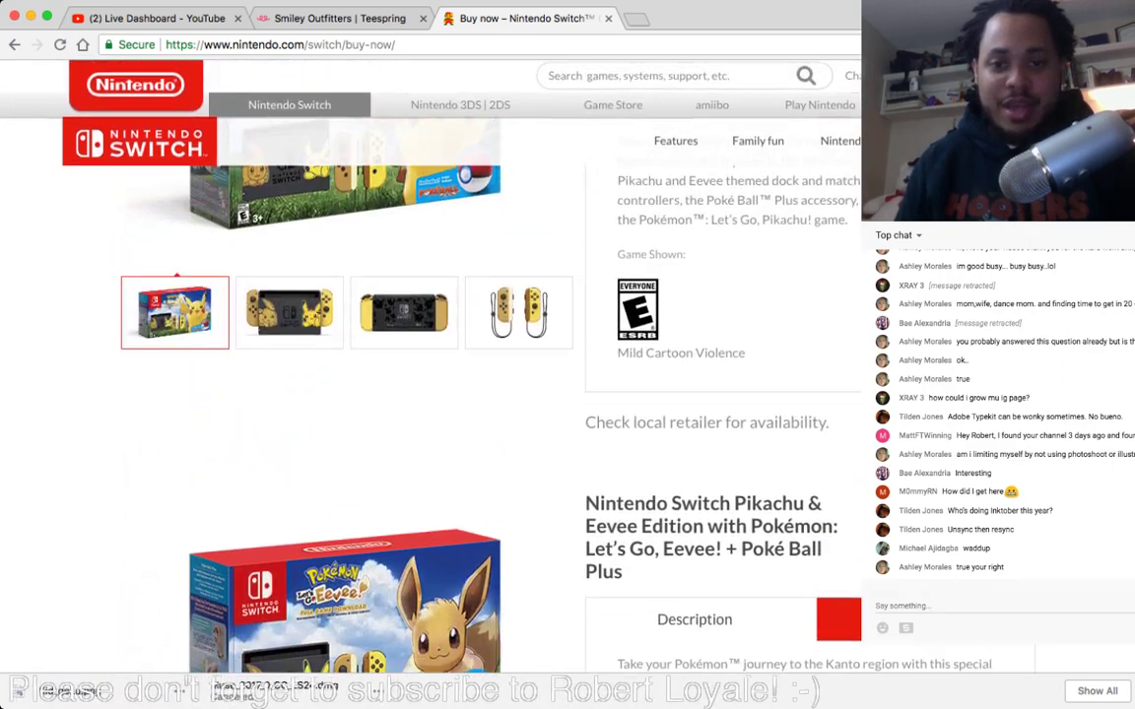
scroll(430, 364, up, 1)
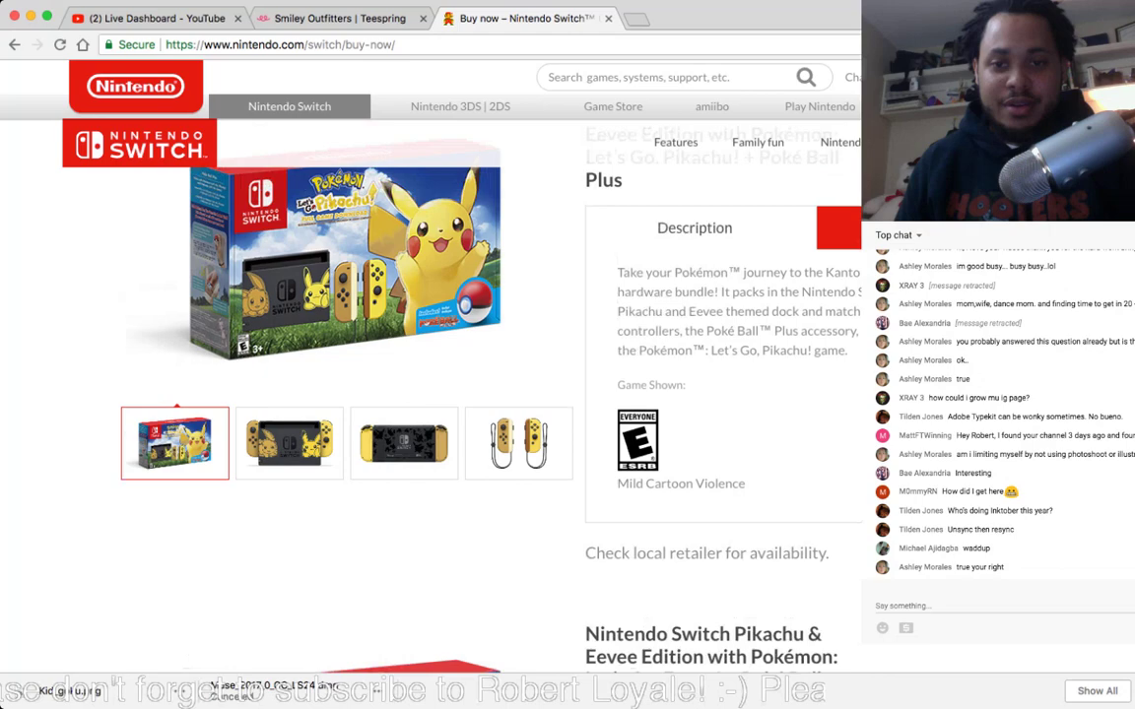
scroll(431, 364, down, 2)
scroll(431, 364, up, 1)
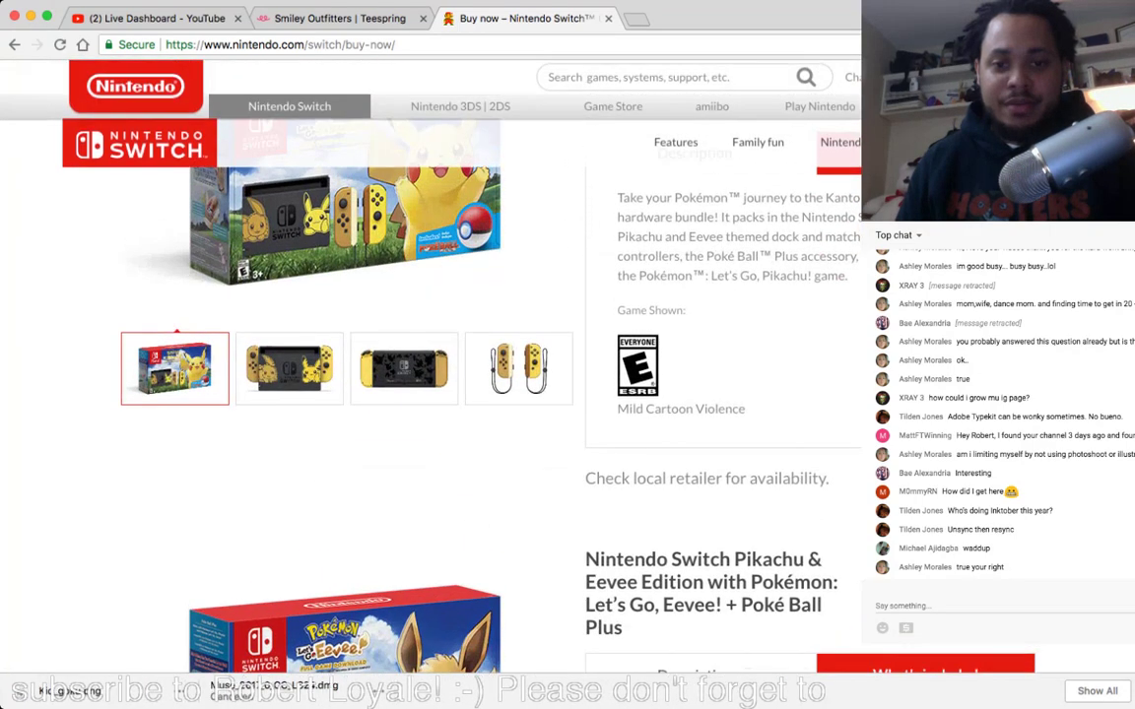
drag(613, 479, 585, 478)
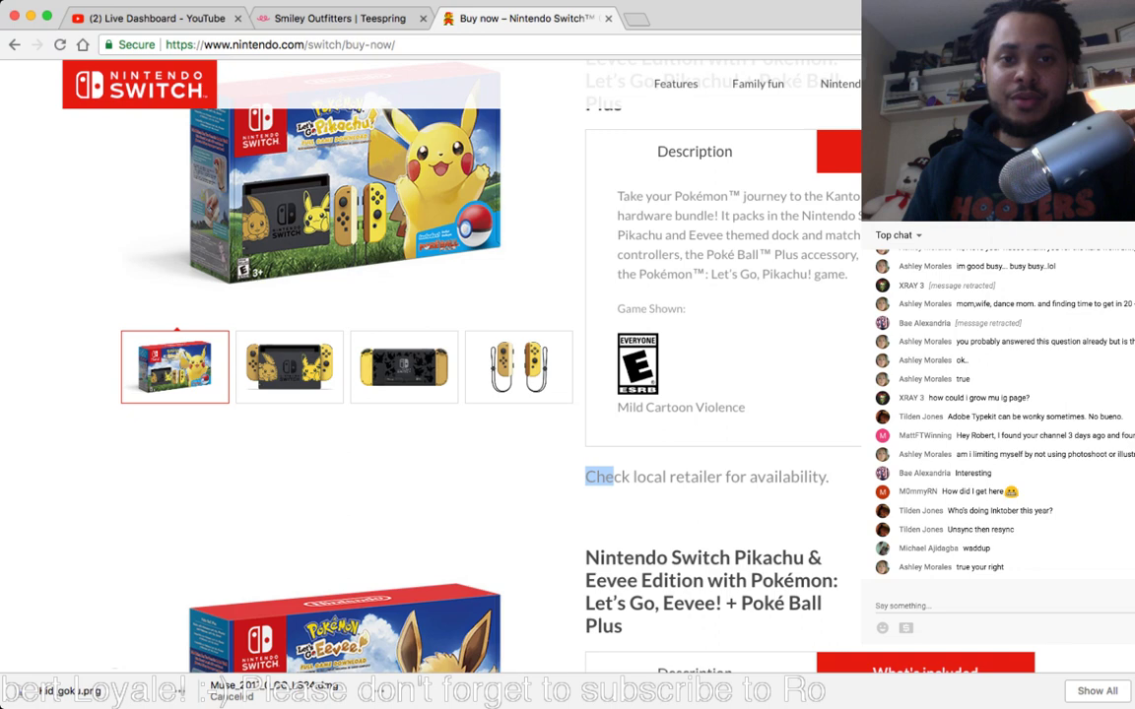
scroll(430, 364, up, 10)
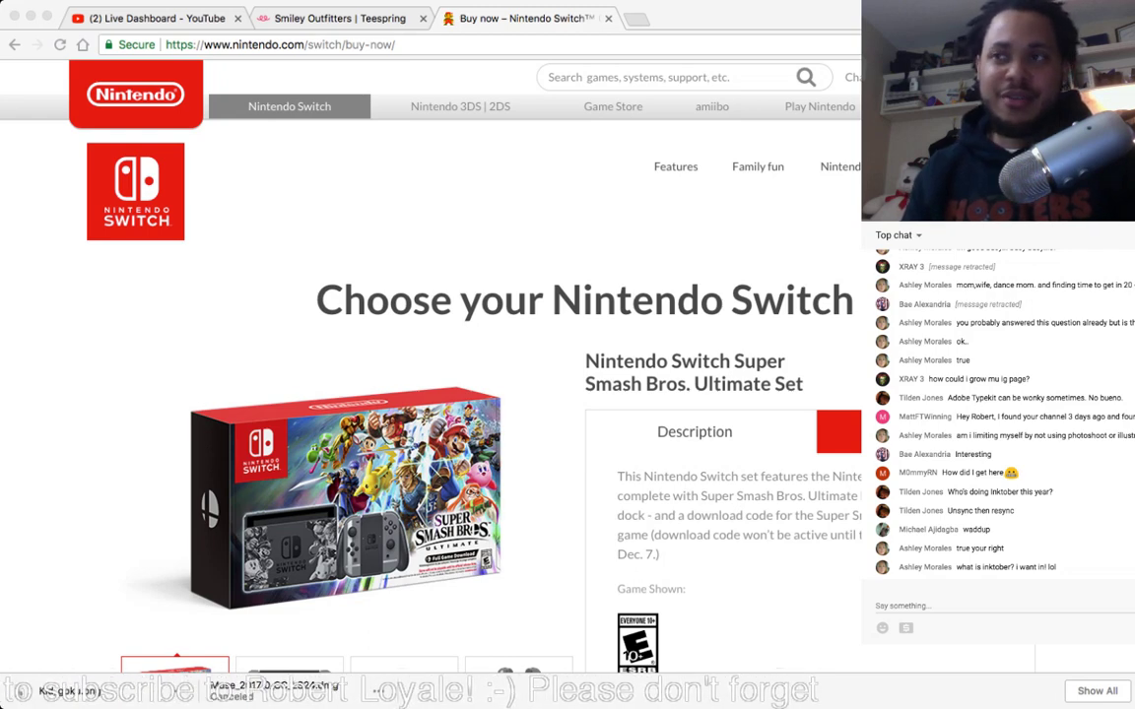
Step: Switch to the Smiley Outfitters Teespring store and look over its product listings down to the page footer
key(super+Tab)
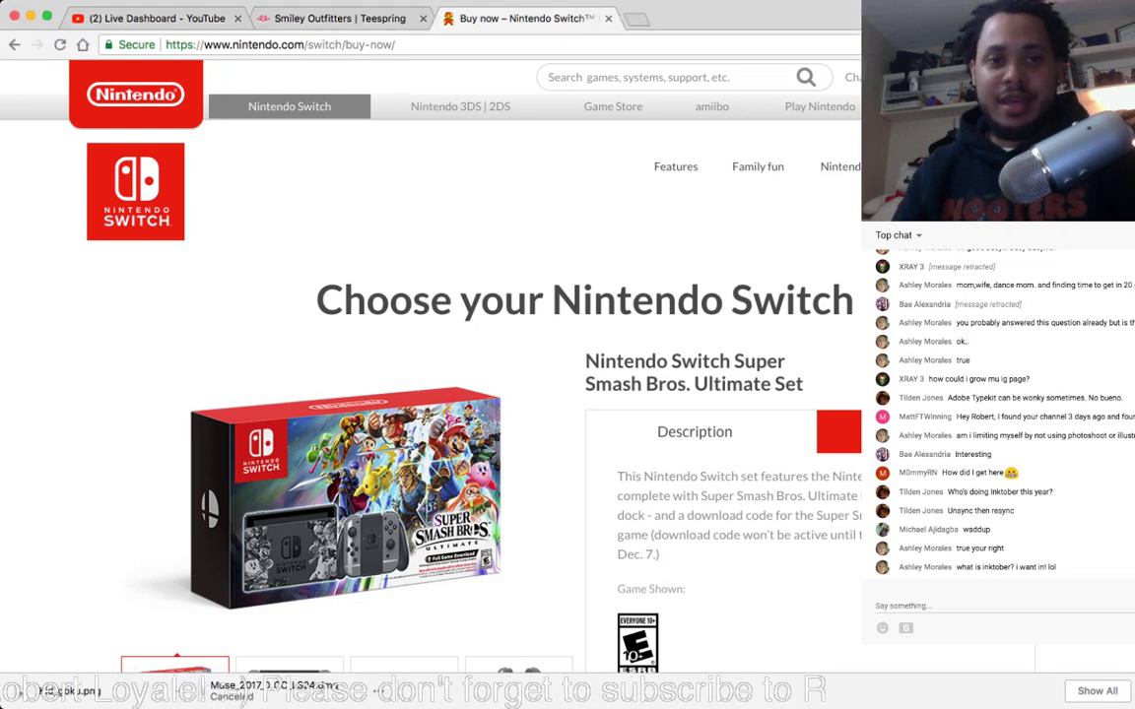
click(339, 18)
scroll(599, 356, down, 1)
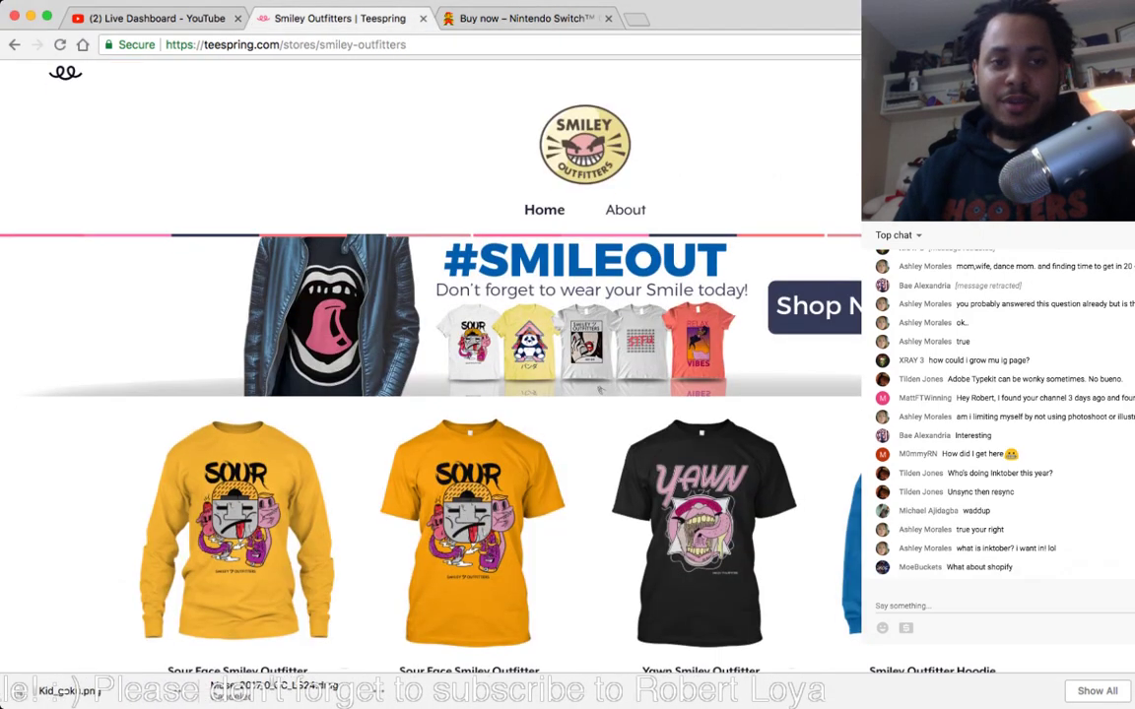
scroll(431, 364, down, 1)
scroll(430, 364, up, 1)
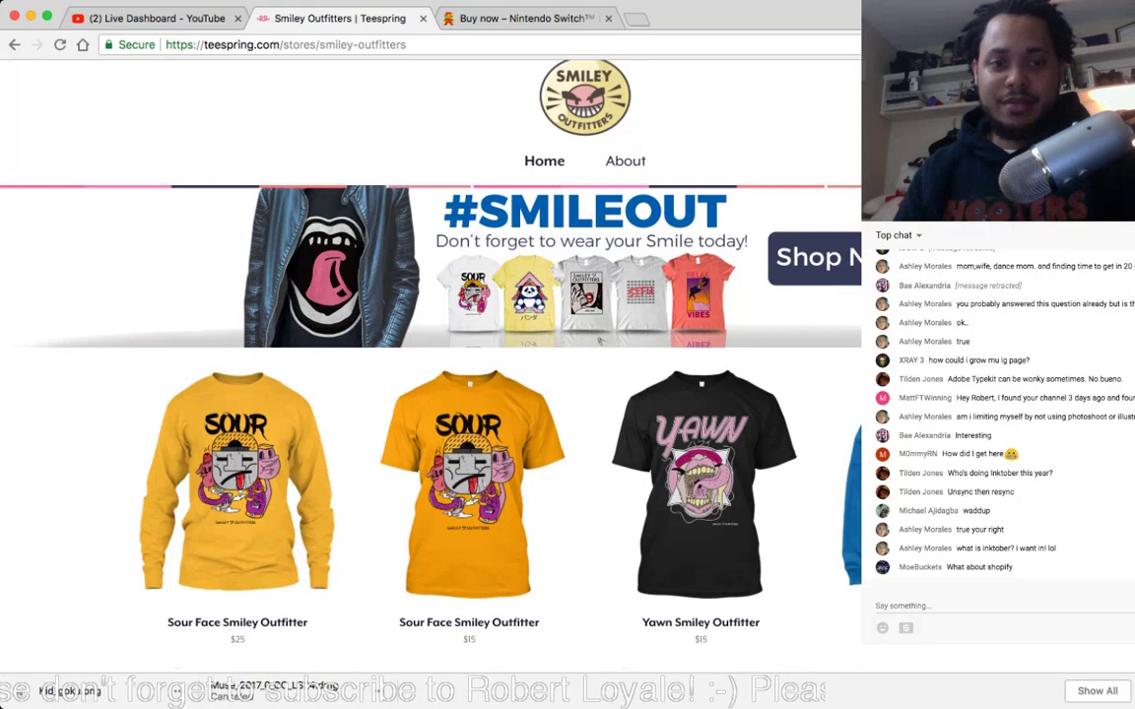
scroll(430, 394, down, 10)
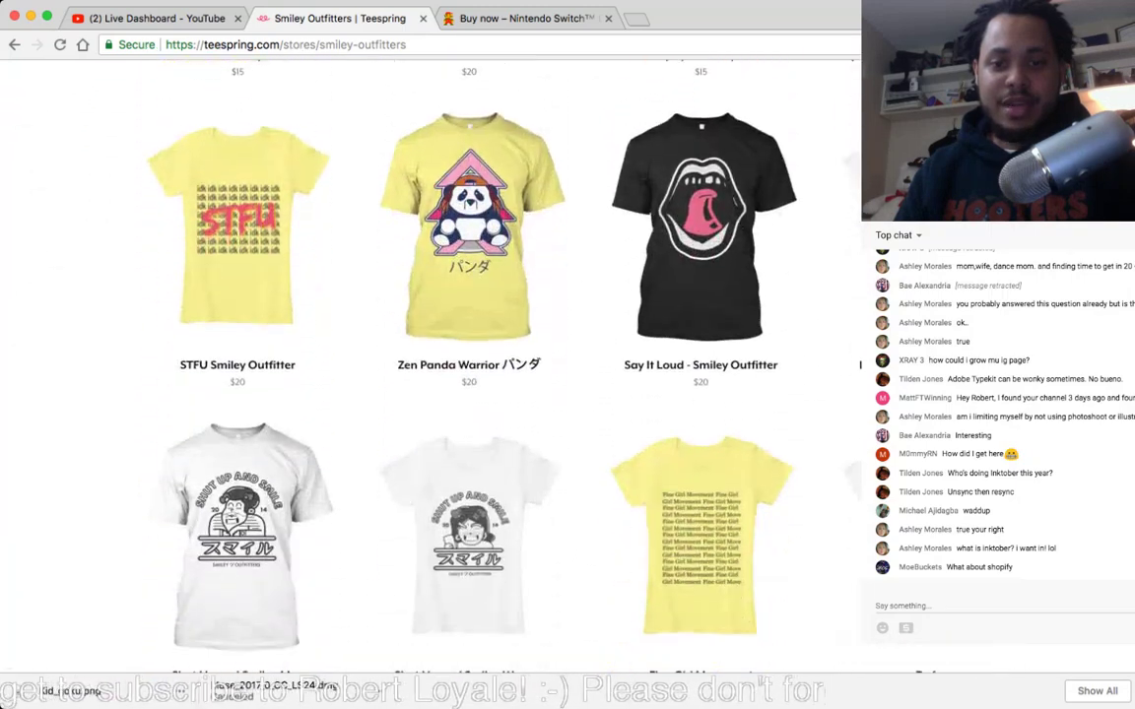
scroll(430, 394, down, 3)
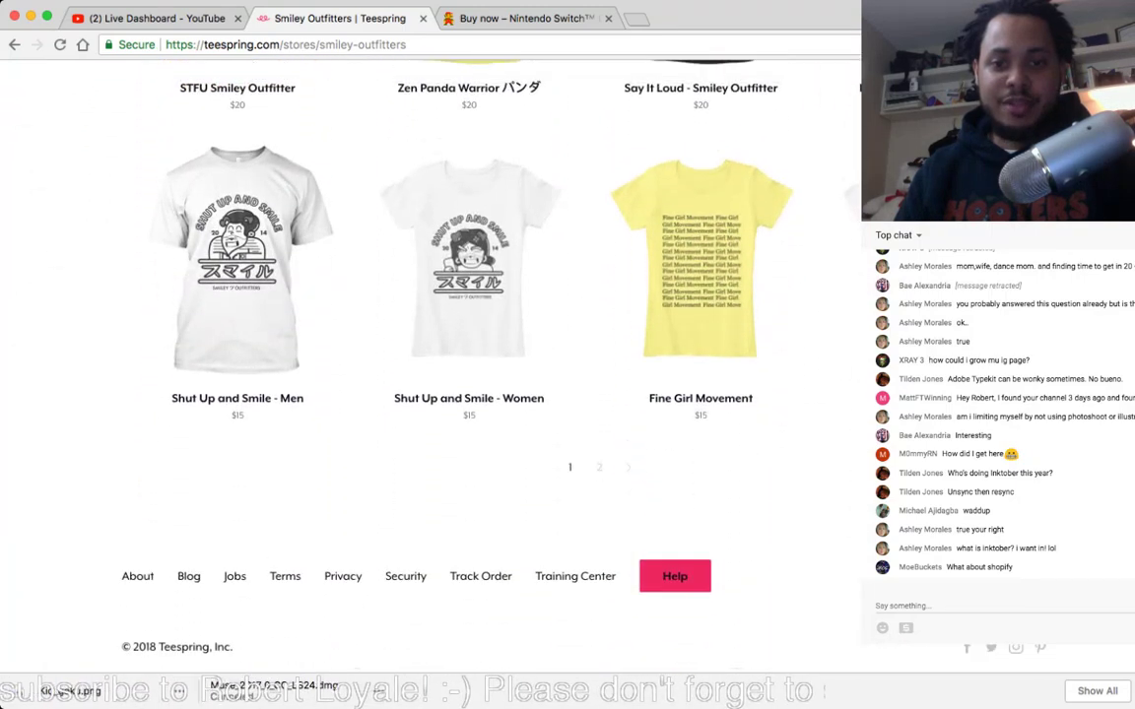
Step: Open the Say It Loud shirt's product page on Teespring and examine the availability notice beneath the purchase option
scroll(430, 394, up, 6)
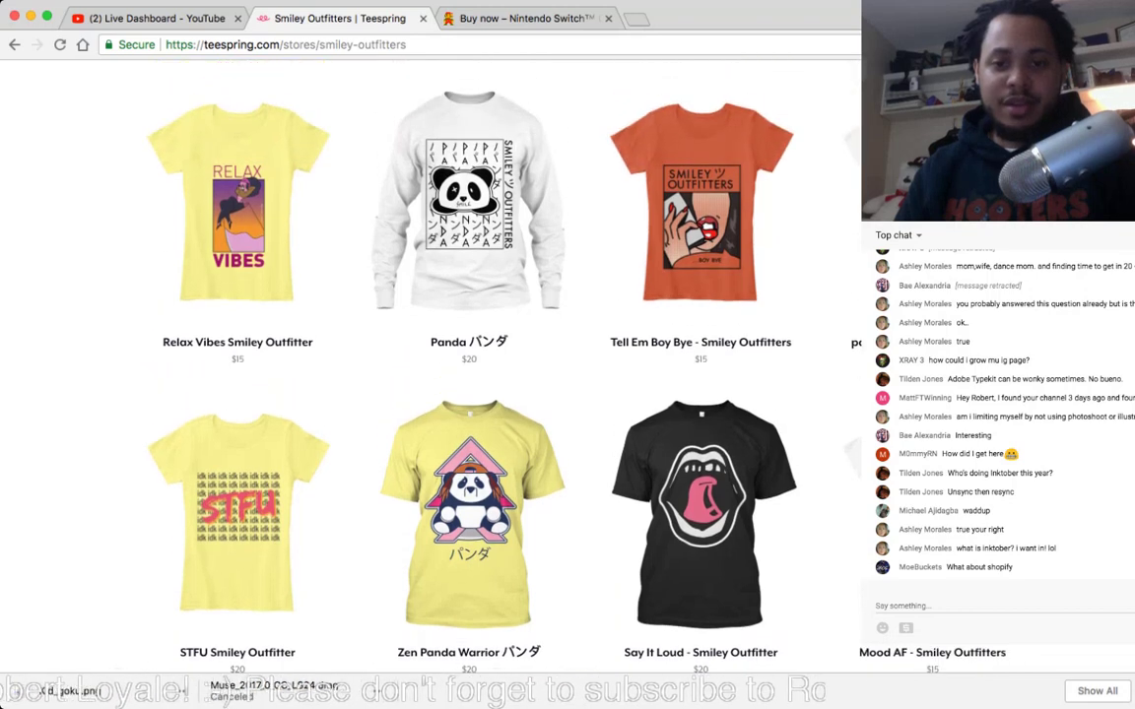
click(471, 507)
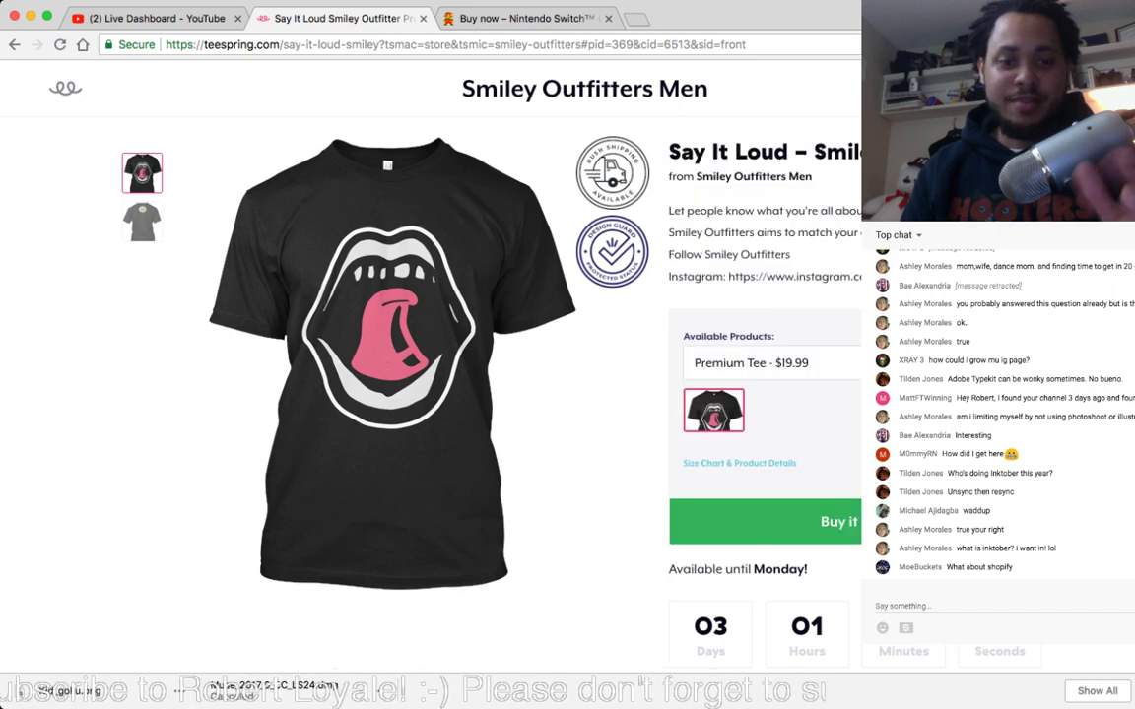
drag(733, 569, 668, 569)
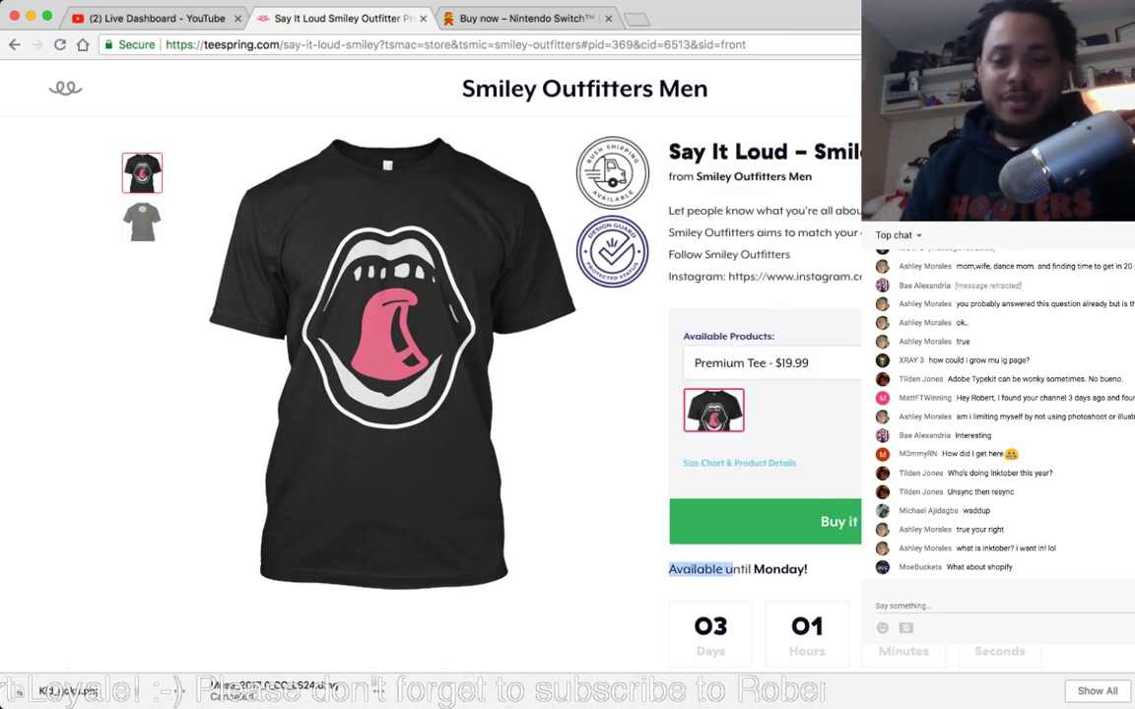
drag(754, 569, 669, 569)
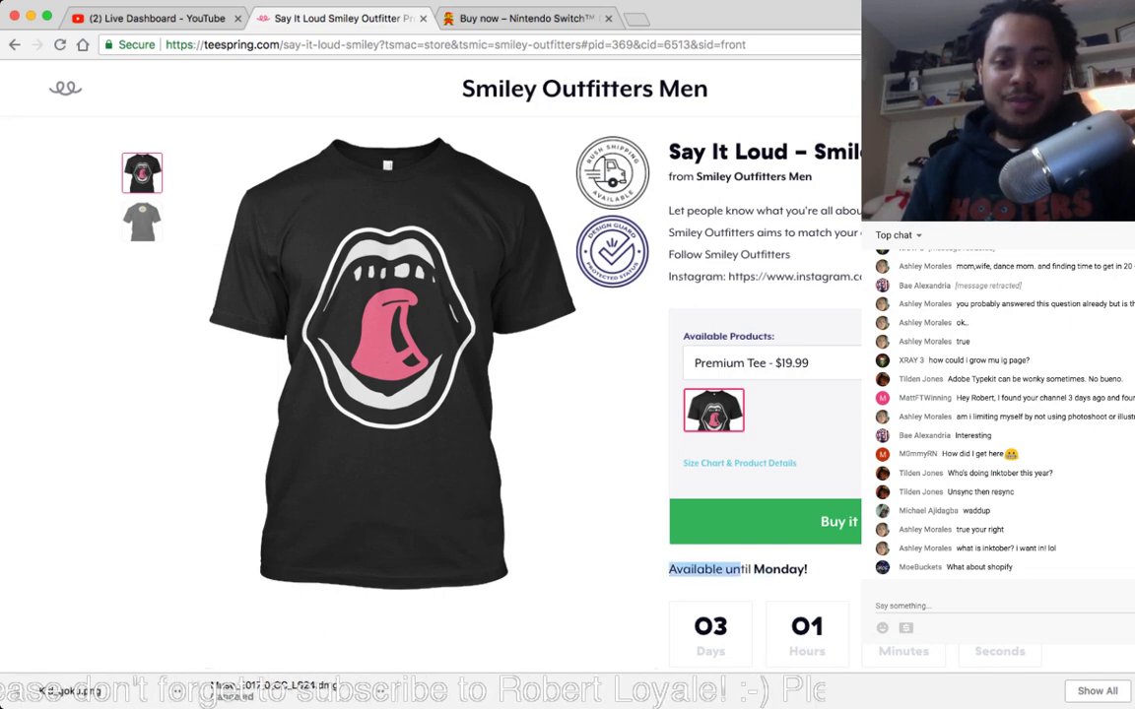
drag(740, 570, 807, 569)
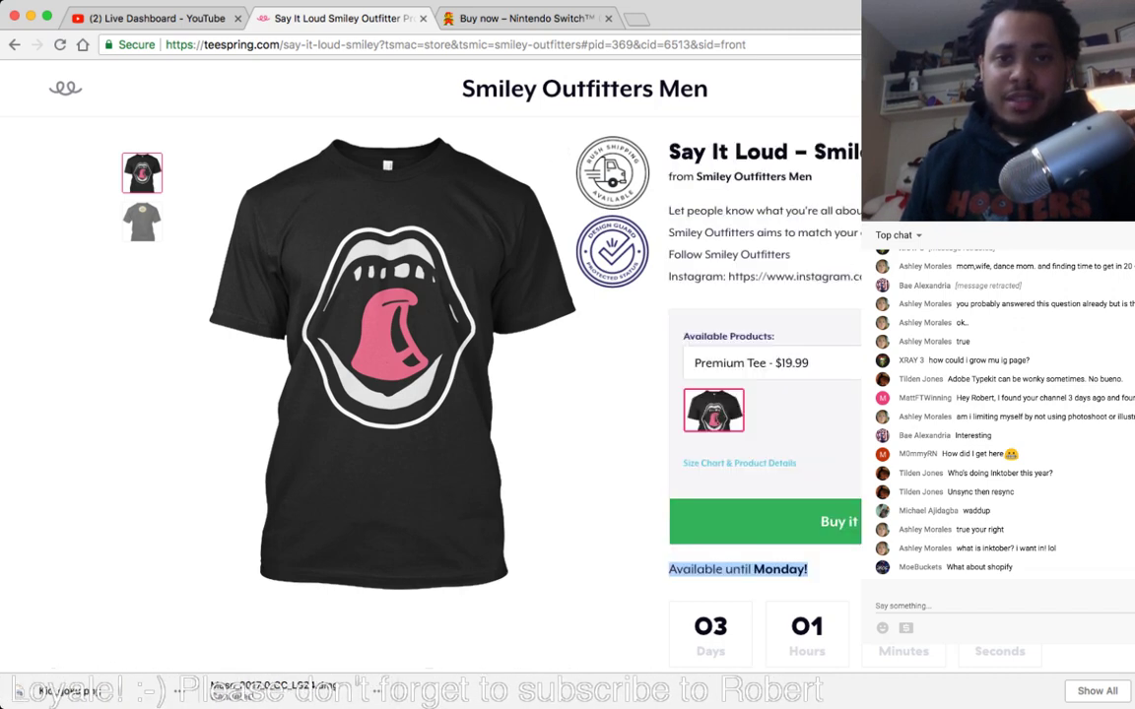
Step: Load apple.com in place of the Nintendo Switch buy-now page
key(ctrl+Tab)
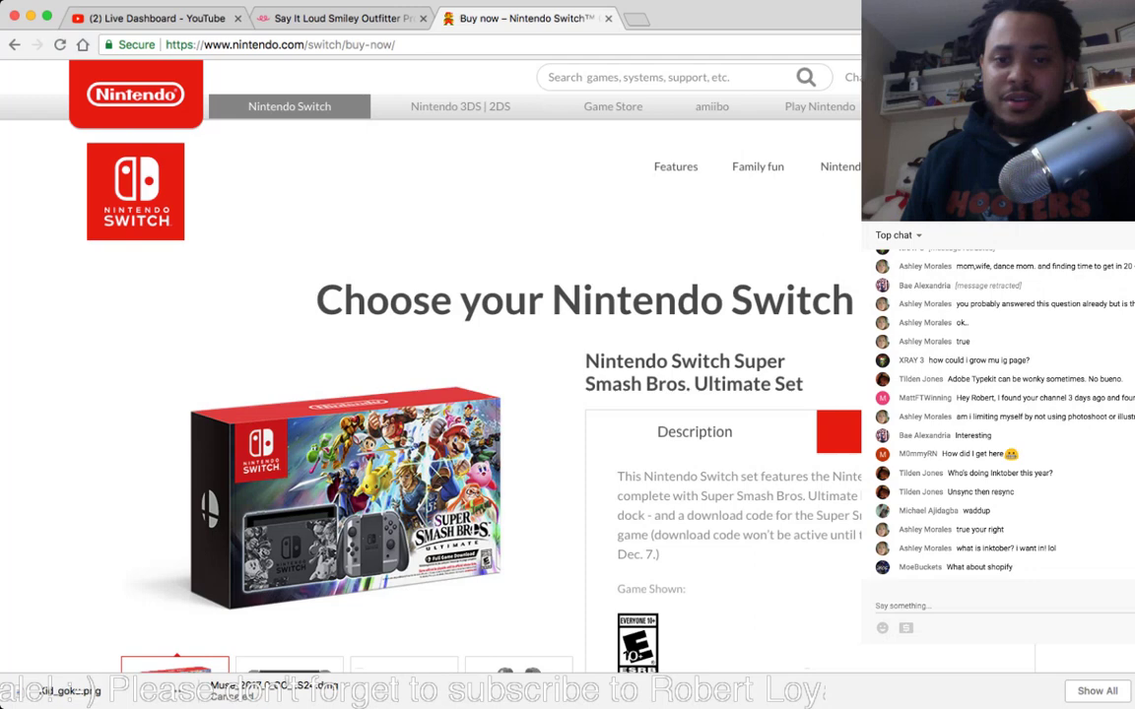
key(super+Tab)
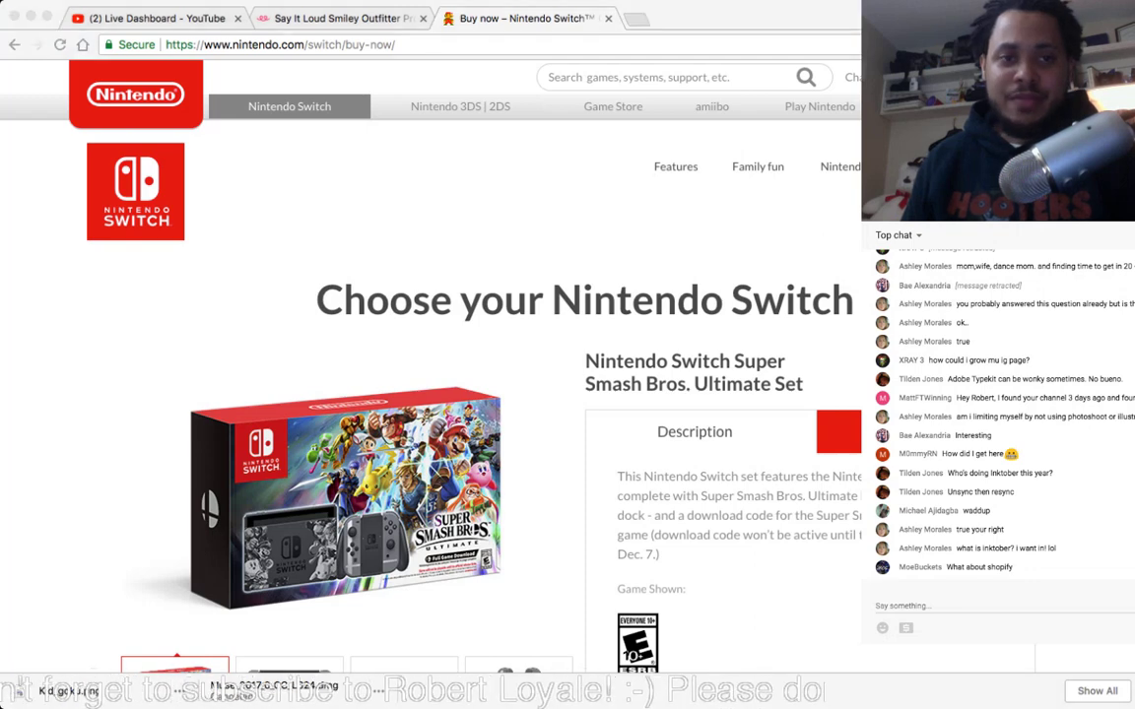
click(404, 44)
text(apple.com)
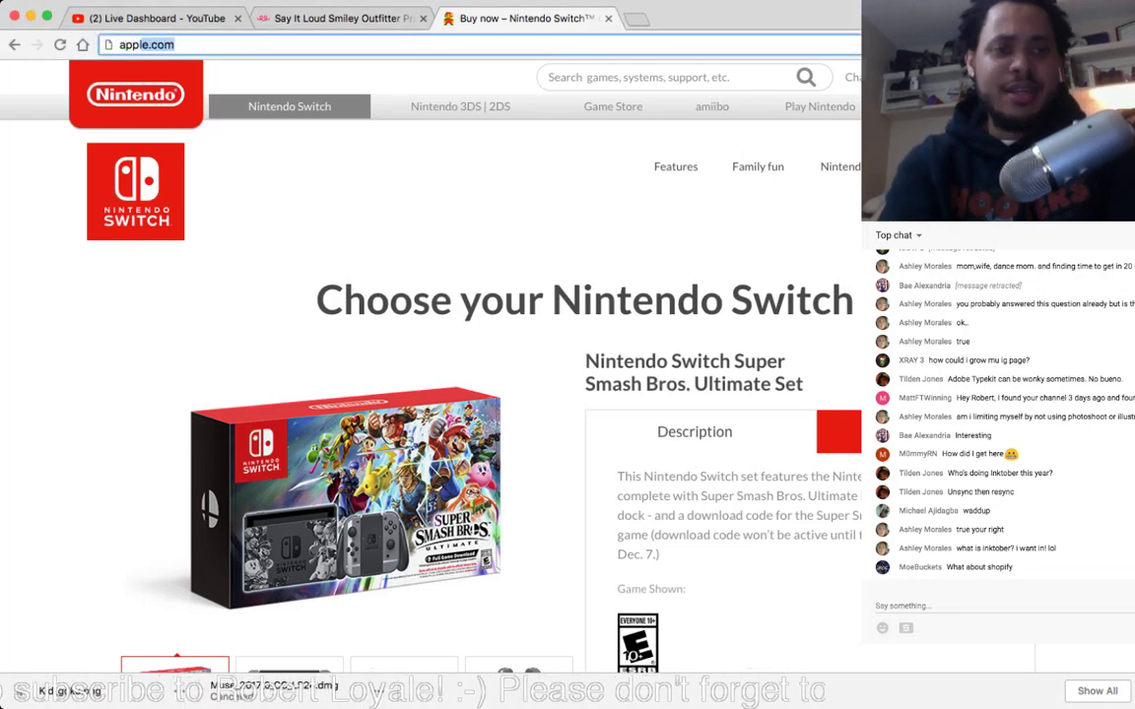
key(Return)
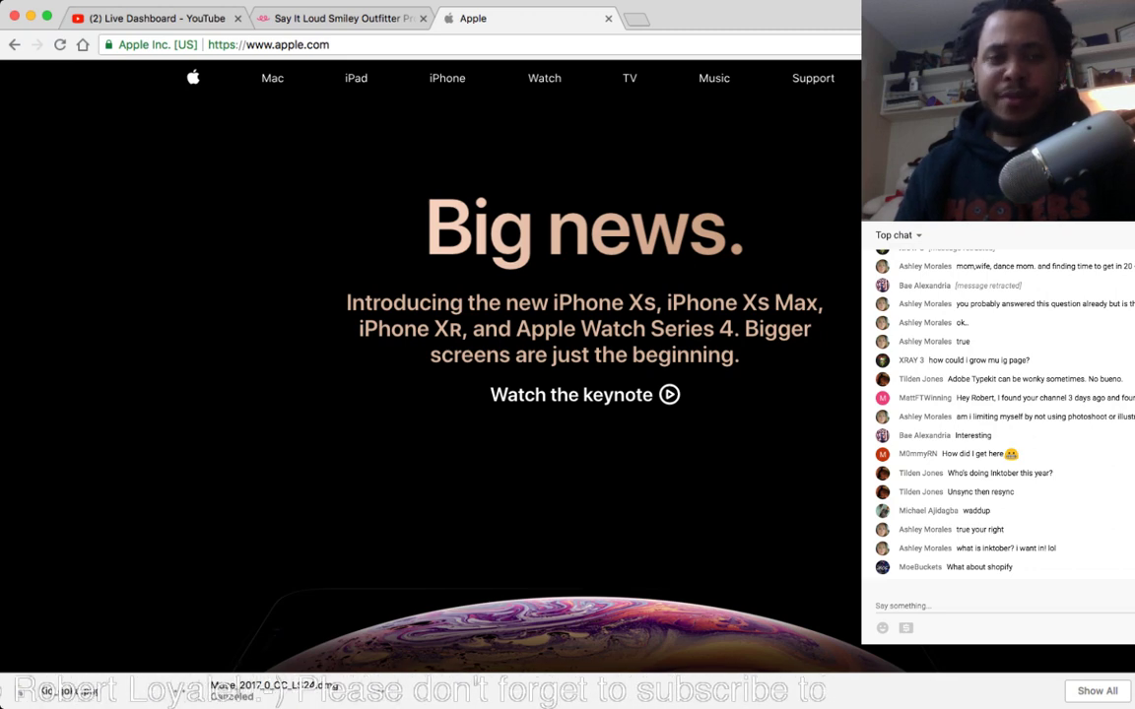
Step: Compare the Say It Loud product page with the Apple homepage, examining Apple's headline text about the new iPhones
click(318, 19)
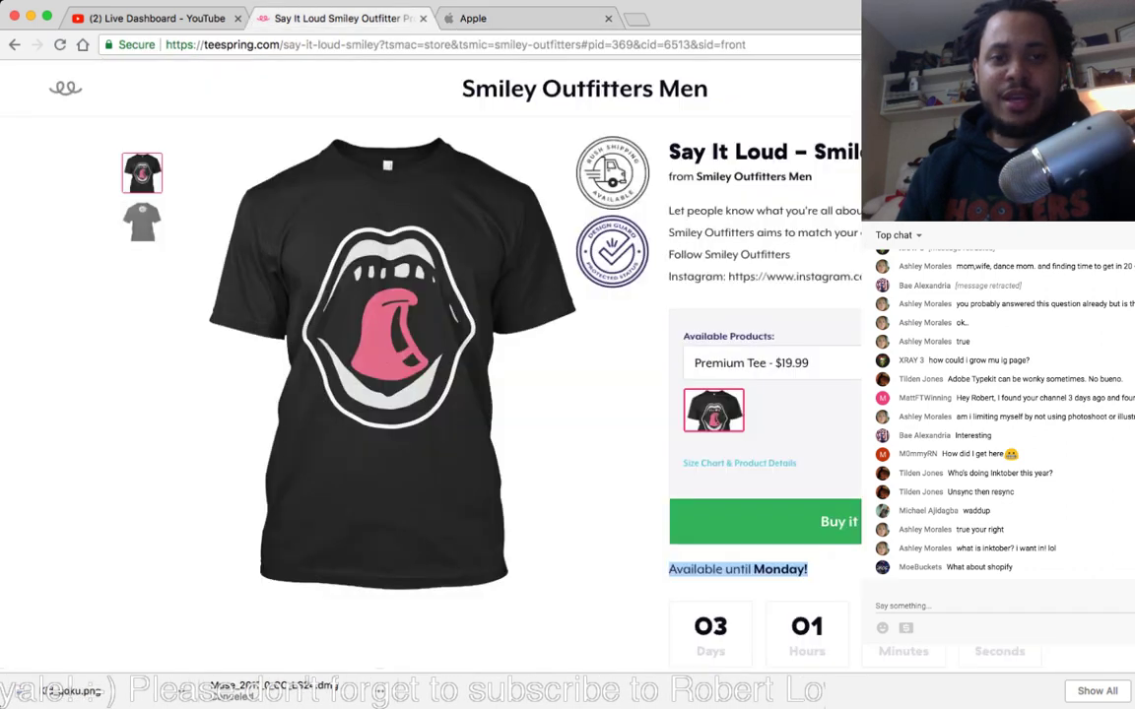
key(ctrl+Tab)
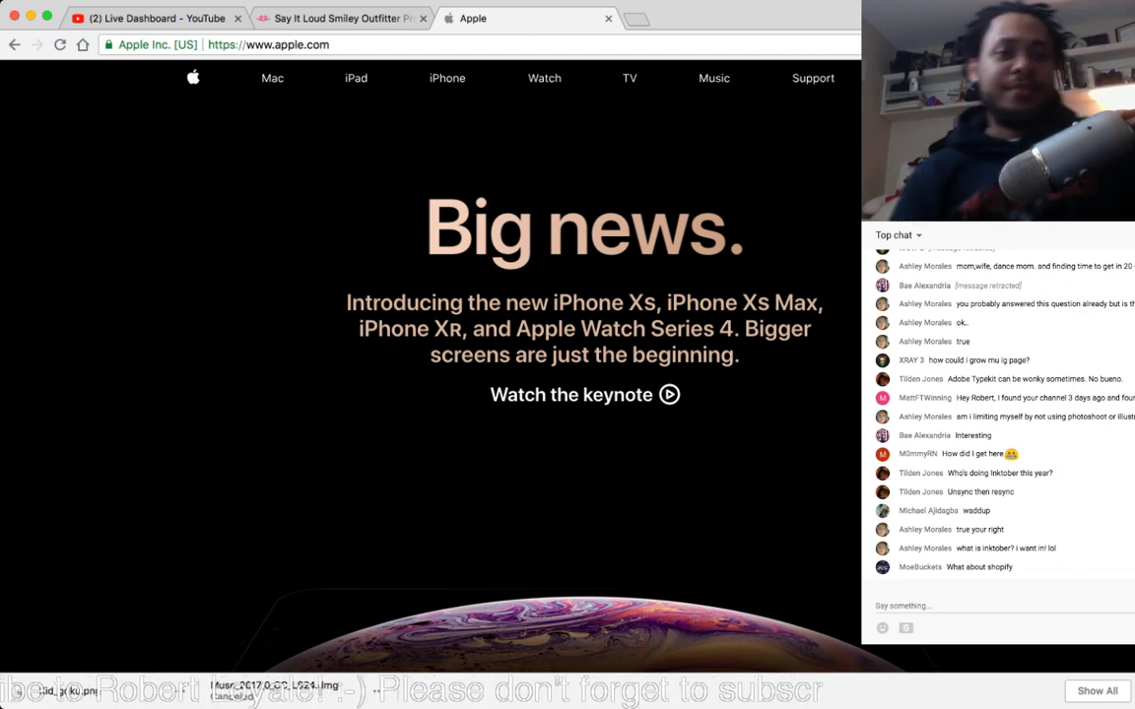
click(342, 19)
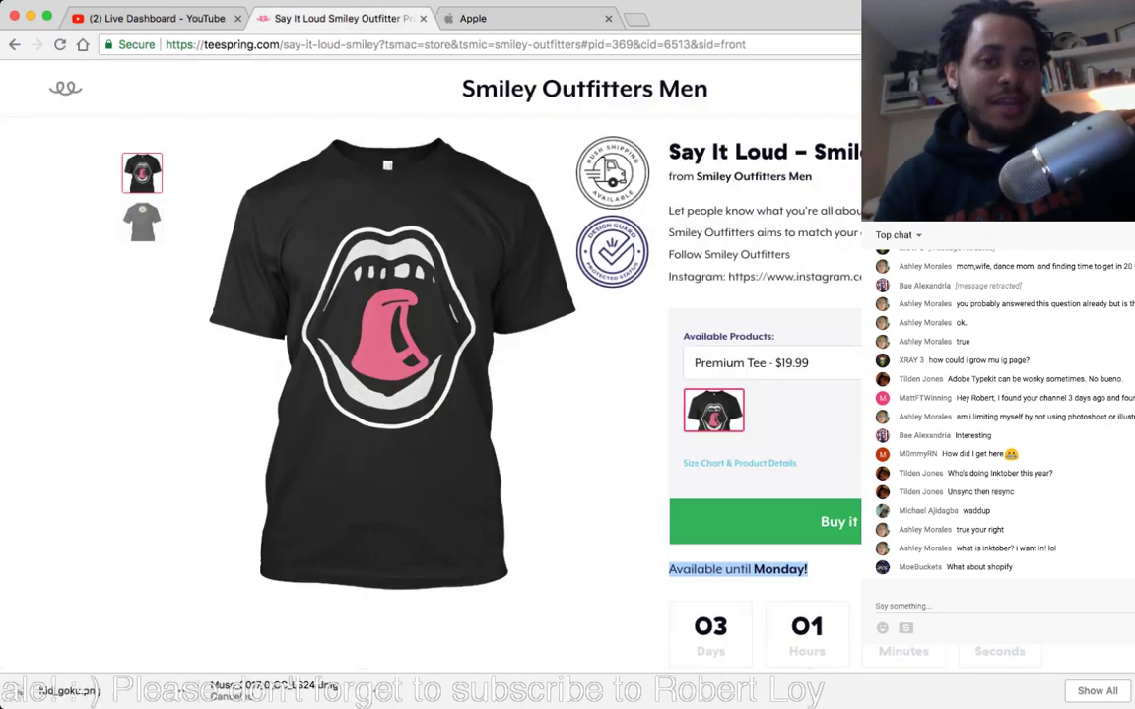
key(ctrl+Tab)
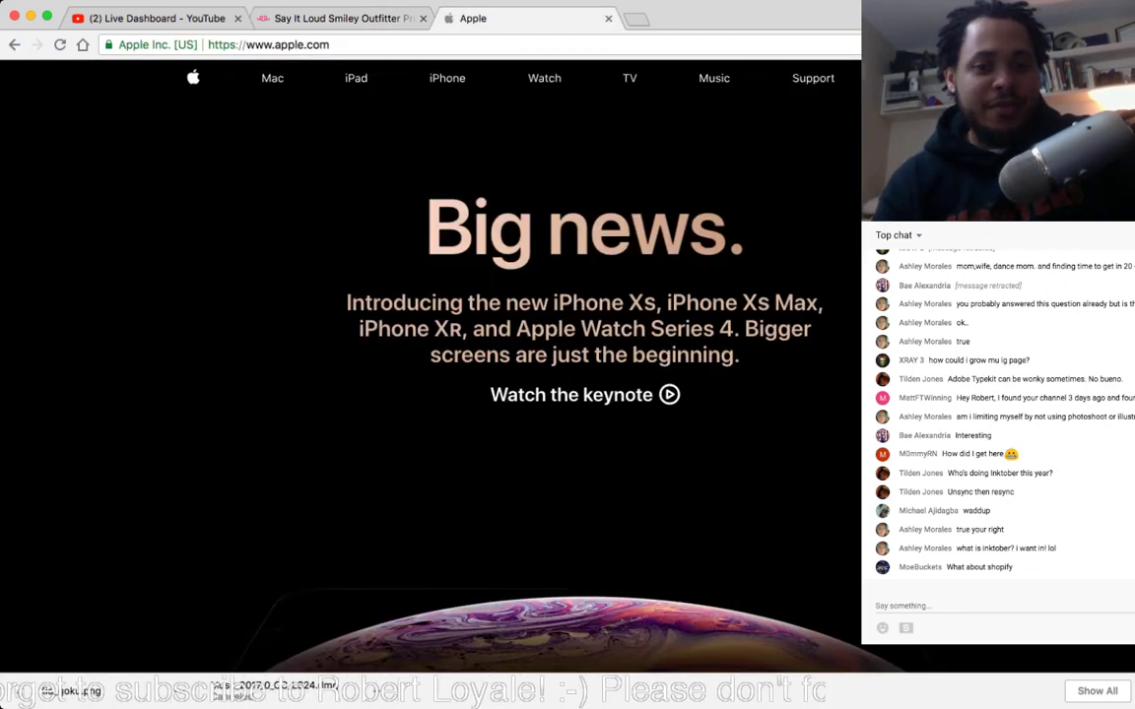
drag(571, 303, 806, 303)
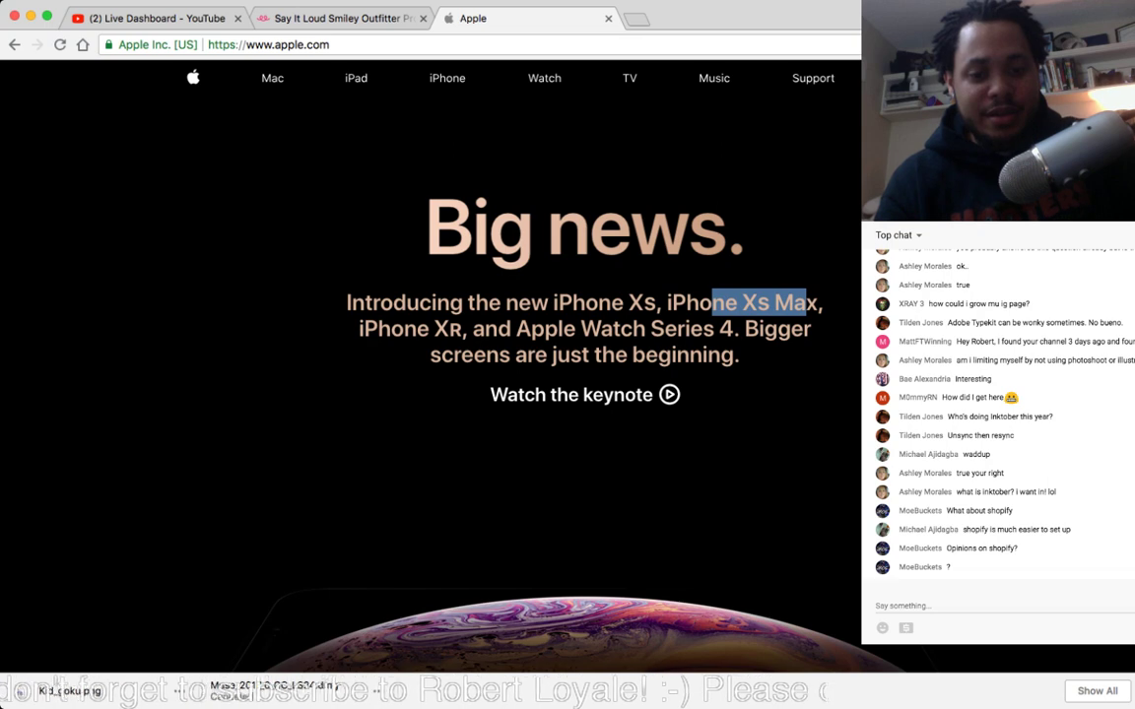
Step: Switch to Adobe Muse and look over the Untitled 20 page's header and artwork, returning to the site plan
key(super+Tab)
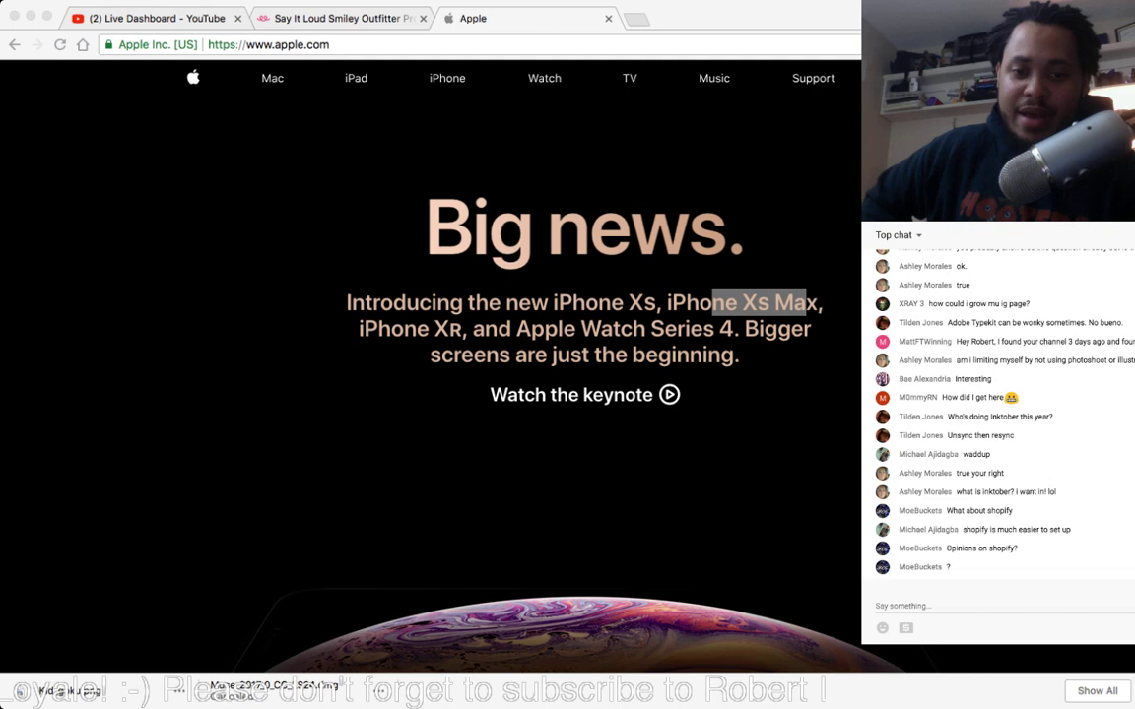
key(super+Tab)
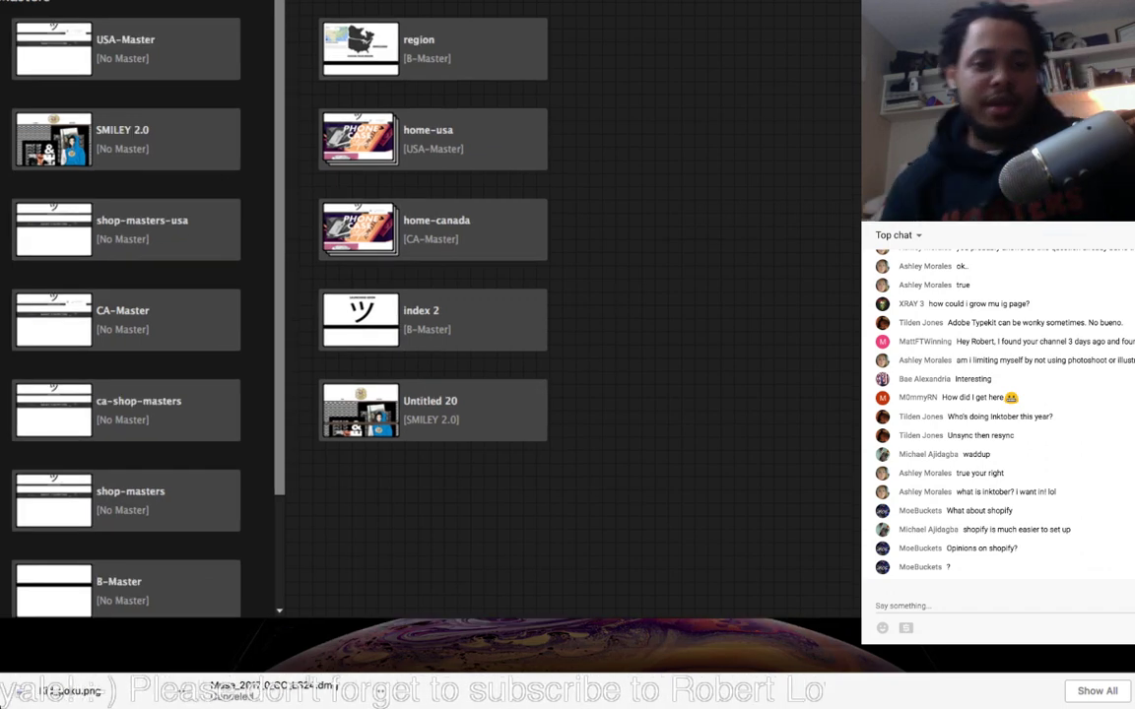
double_click(360, 410)
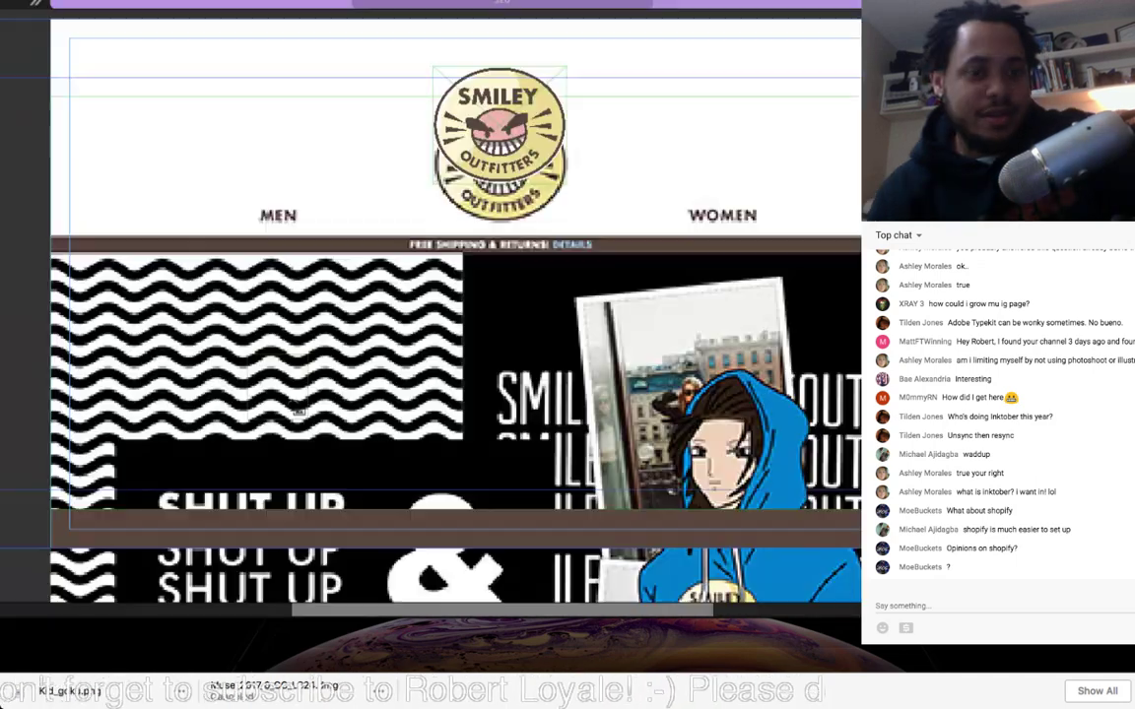
scroll(453, 312, down, 1)
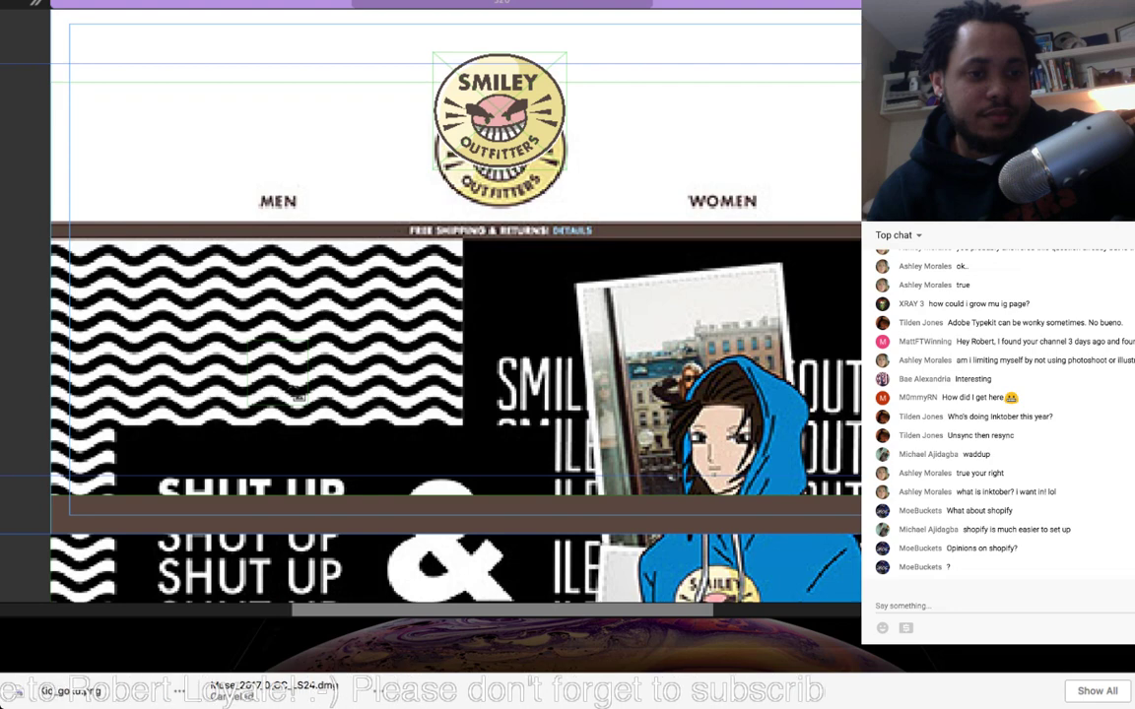
scroll(453, 311, right, 2)
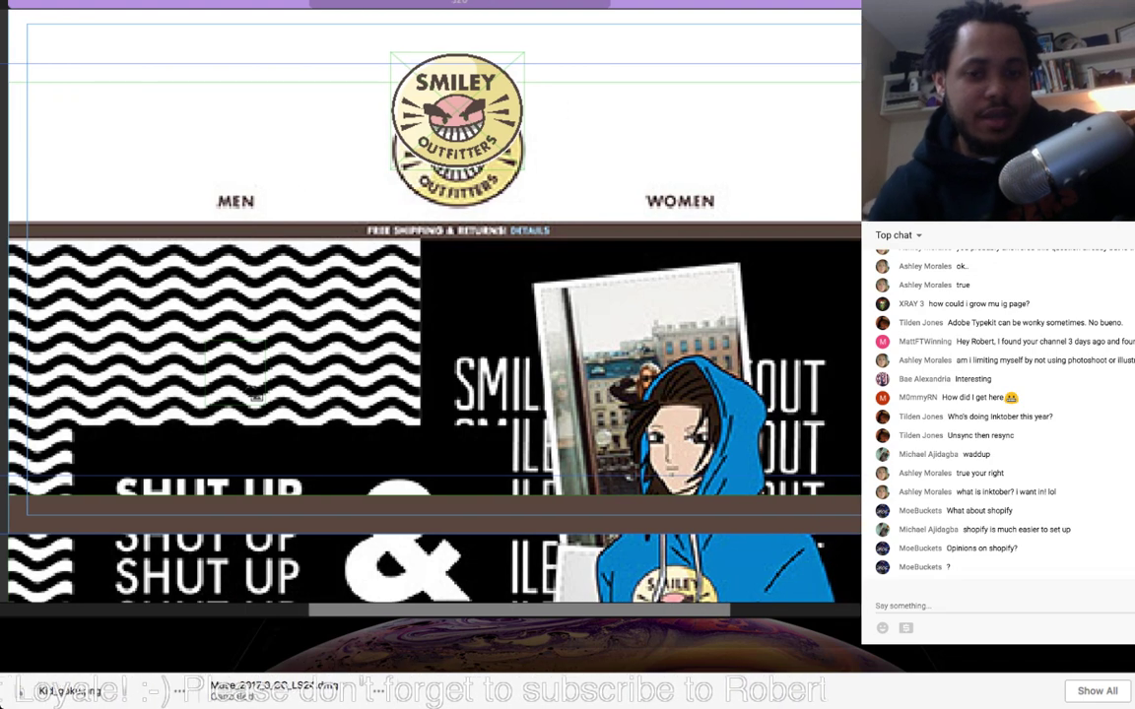
key(super+minus)
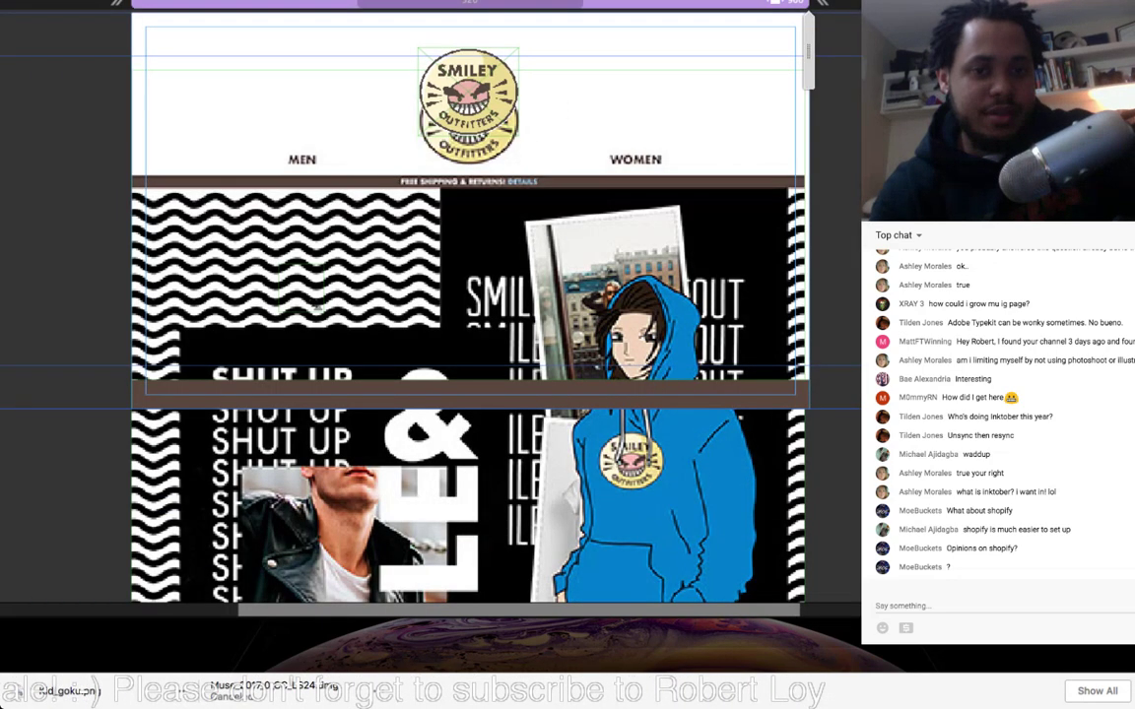
key(super+minus)
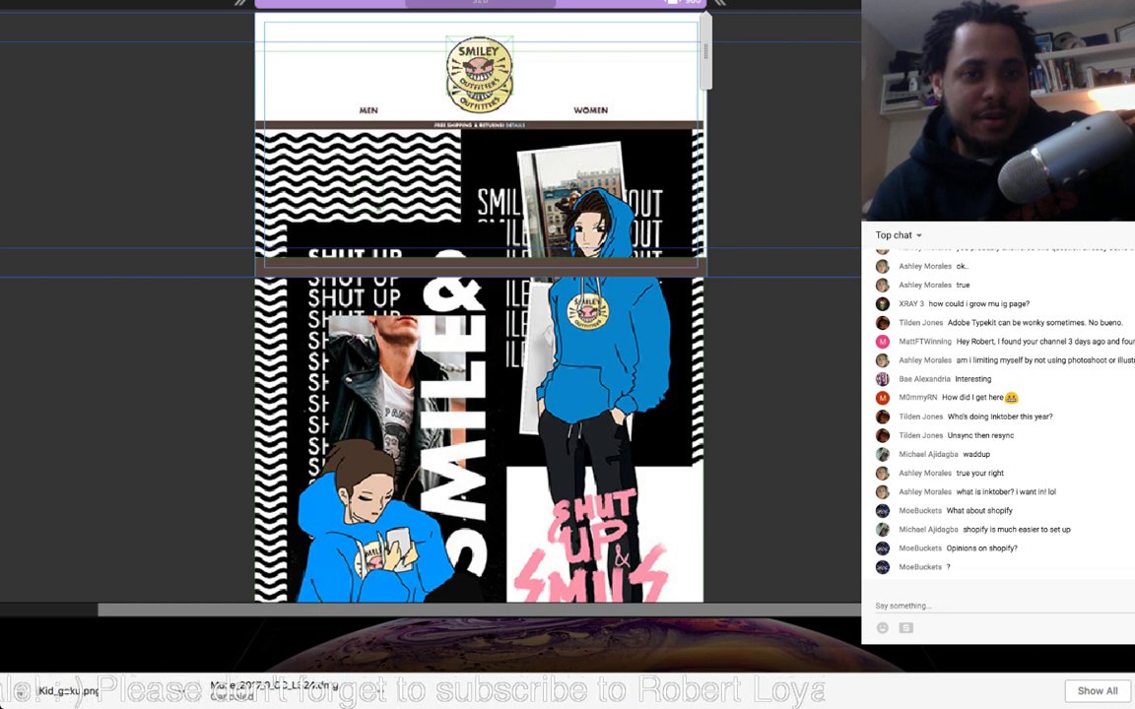
key(super+m)
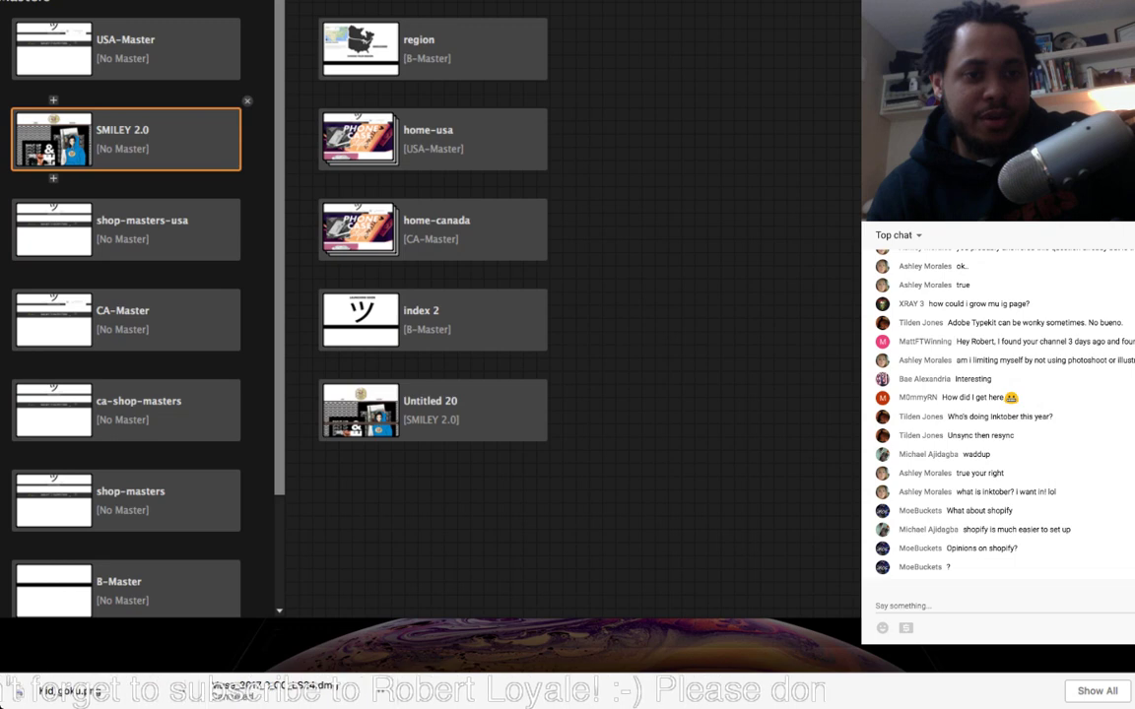
Step: Open the SMILEY 2.0 master for editing
double_click(65, 140)
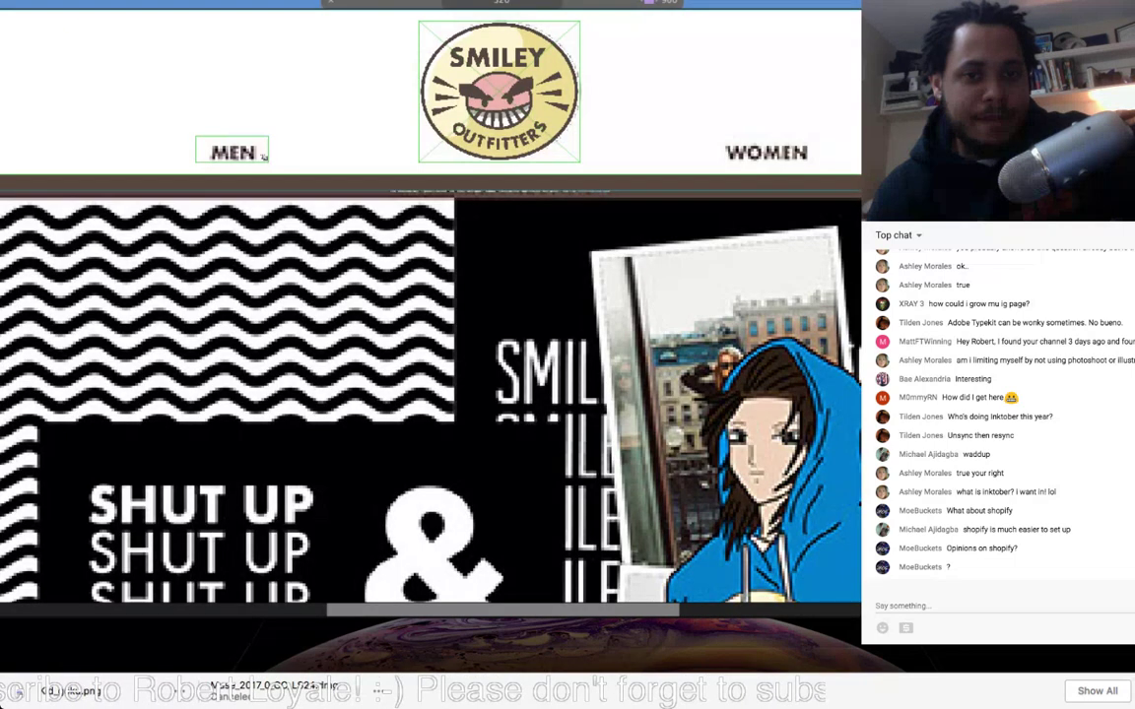
key(super+minus)
scroll(455, 325, right, 1)
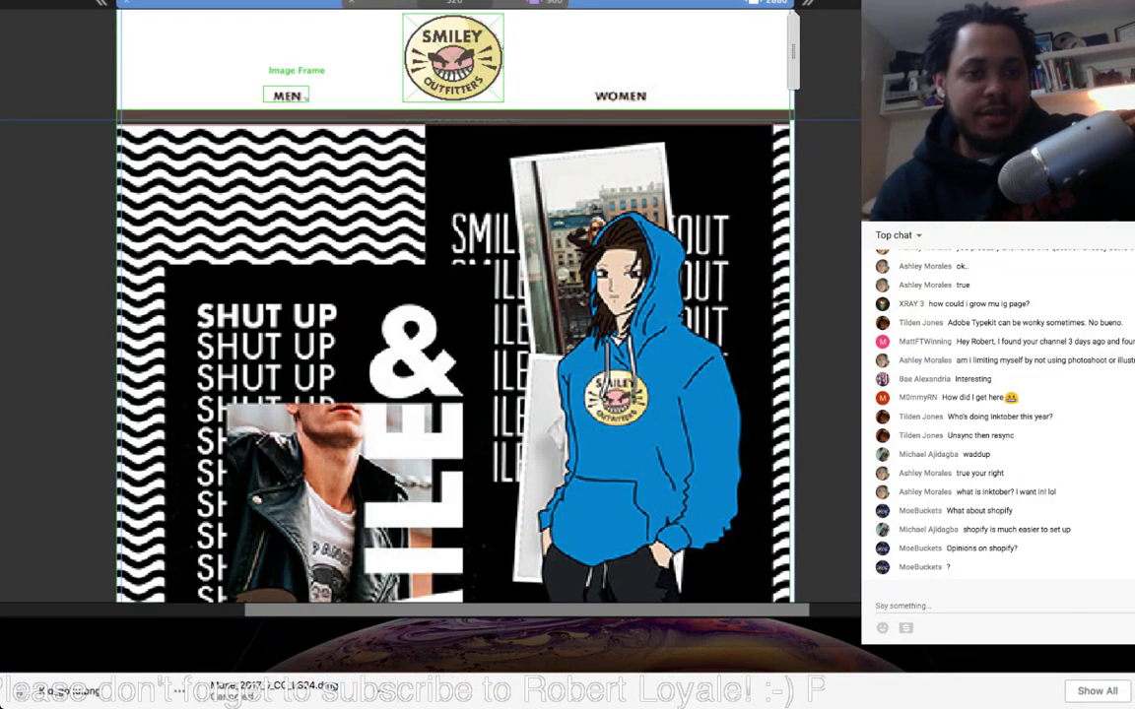
Step: Enter "MEN" in the text box over the mockup's MEN link in the header
click(295, 96)
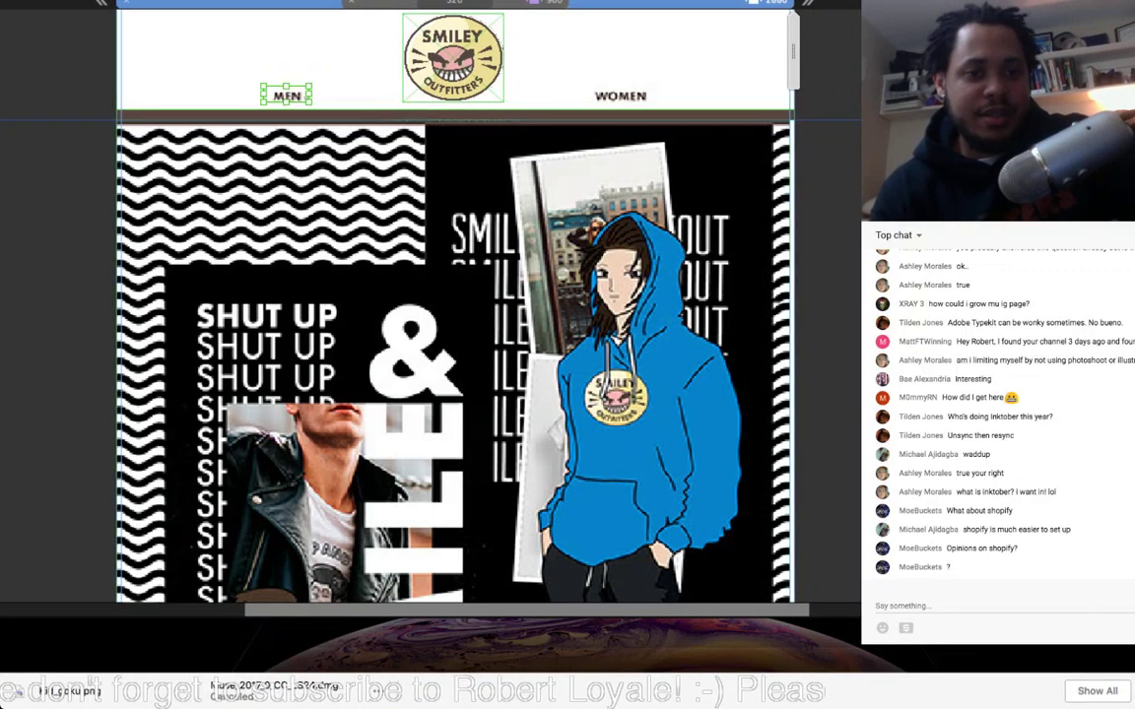
double_click(294, 97)
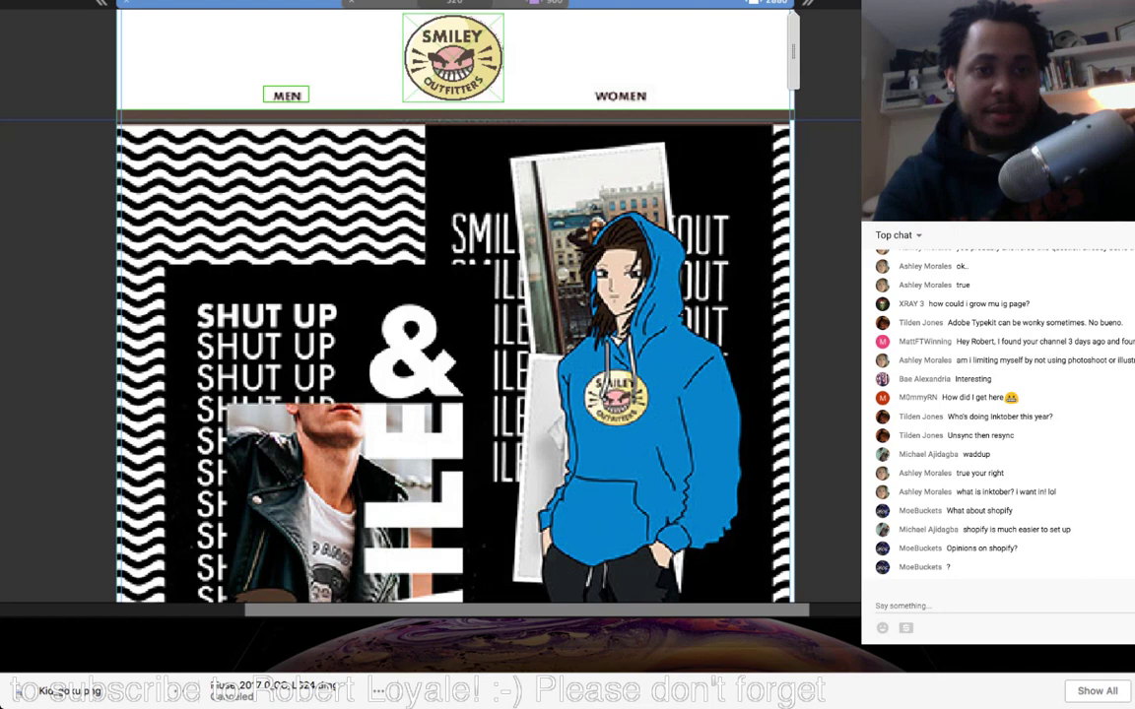
key(super+equal)
key(super+equal)
key(super+equal)
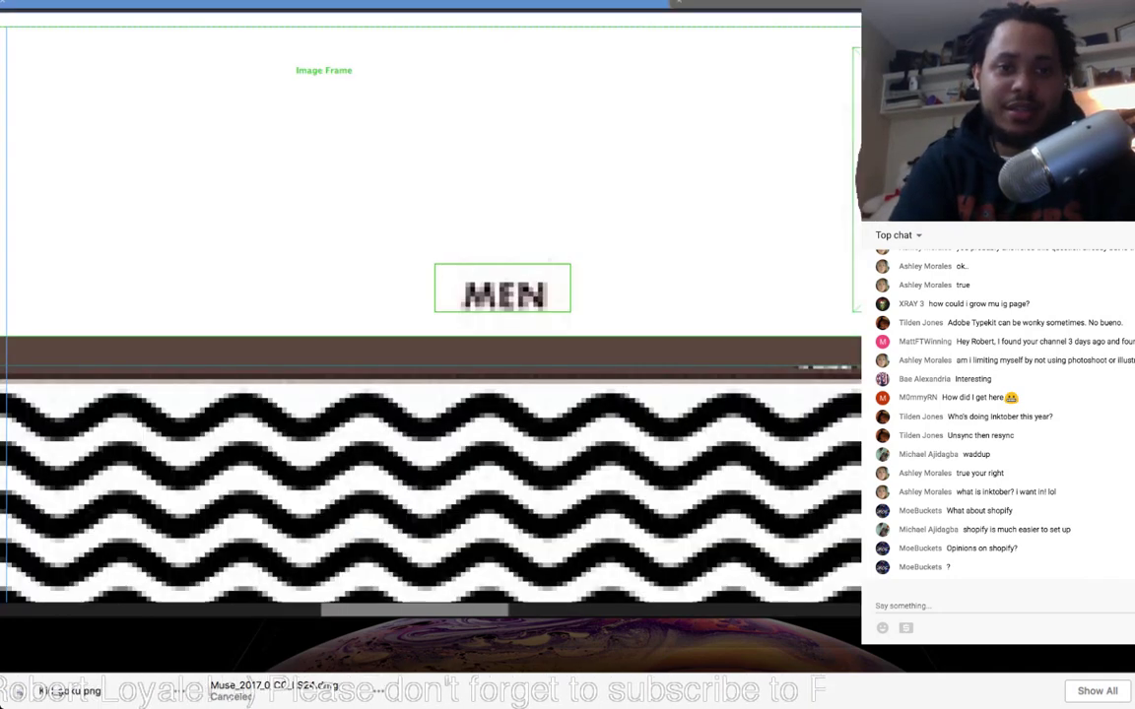
scroll(430, 313, right, 1)
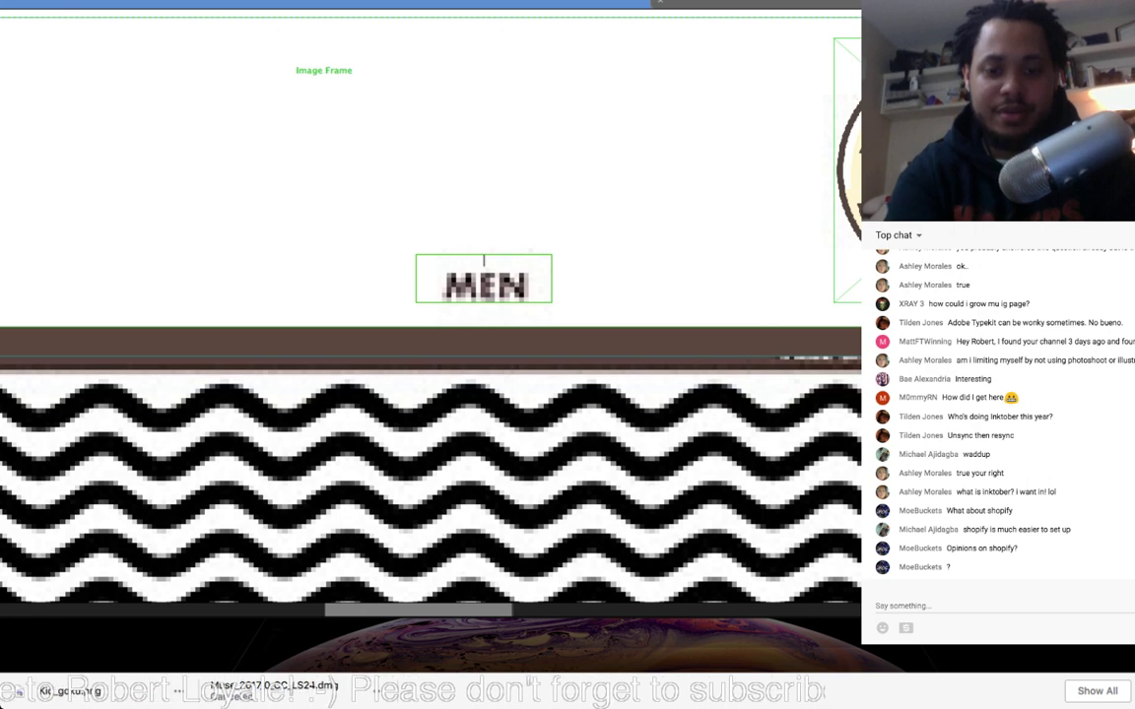
click(484, 260)
text(MEN)
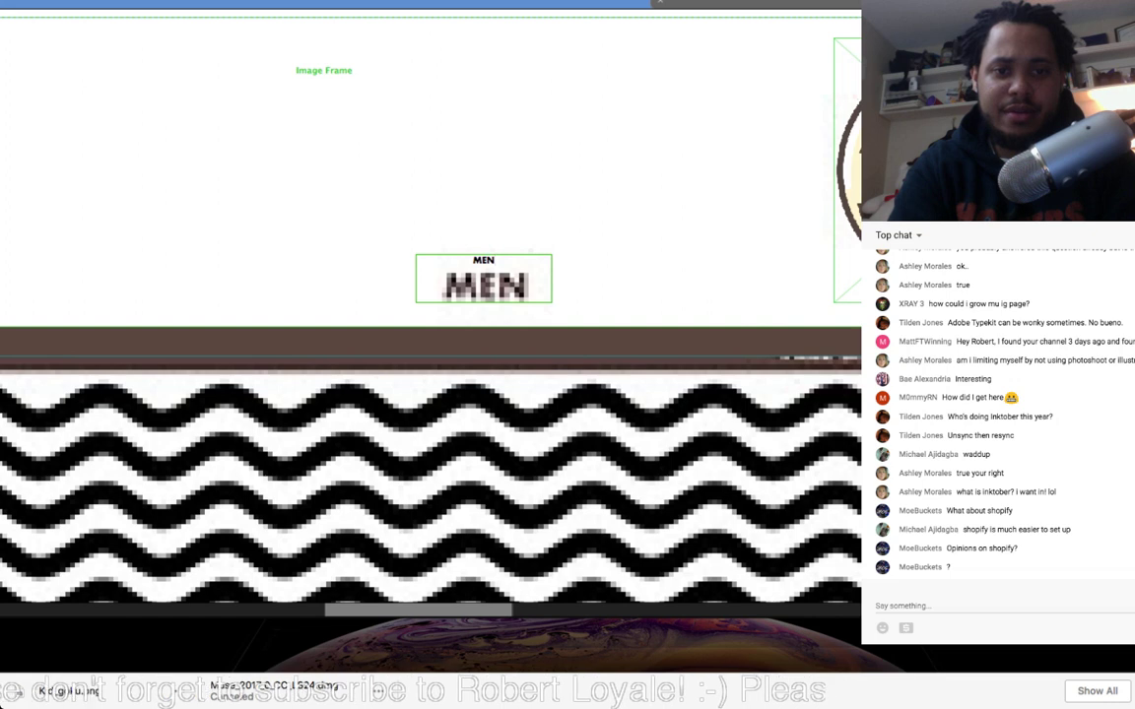
Step: Enlarge the MEN text to about the mockup's lettering size and nudge its box down onto the mockup's MEN link
key(super+a)
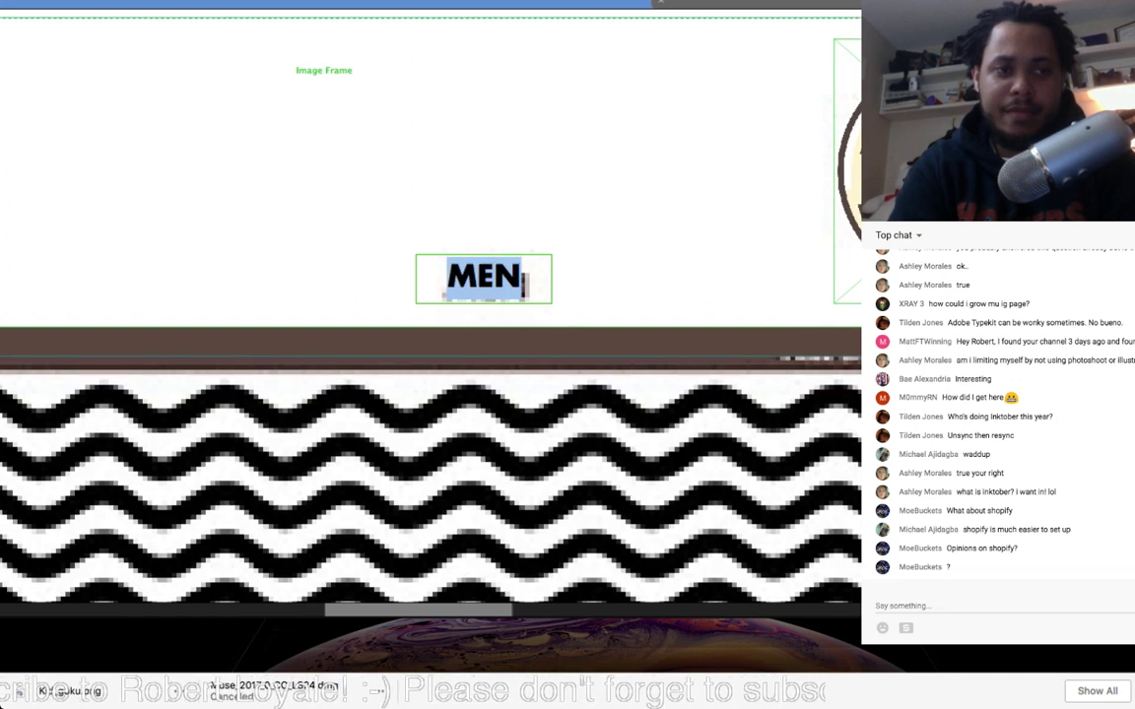
key(Escape)
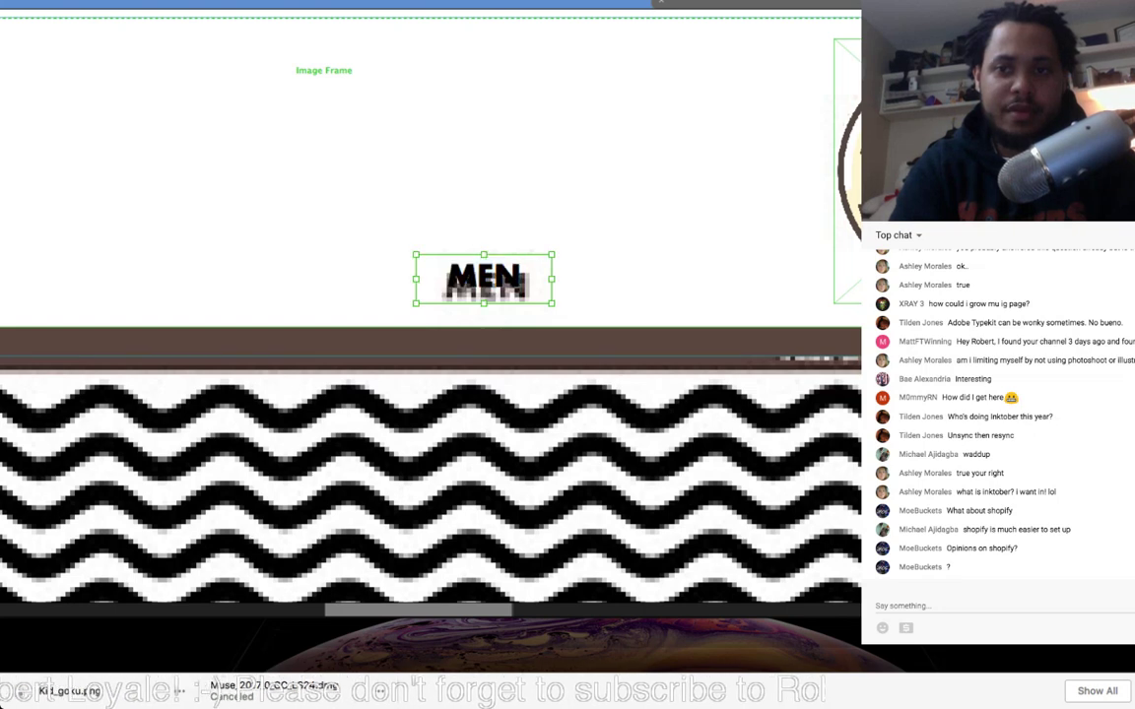
key(super+minus)
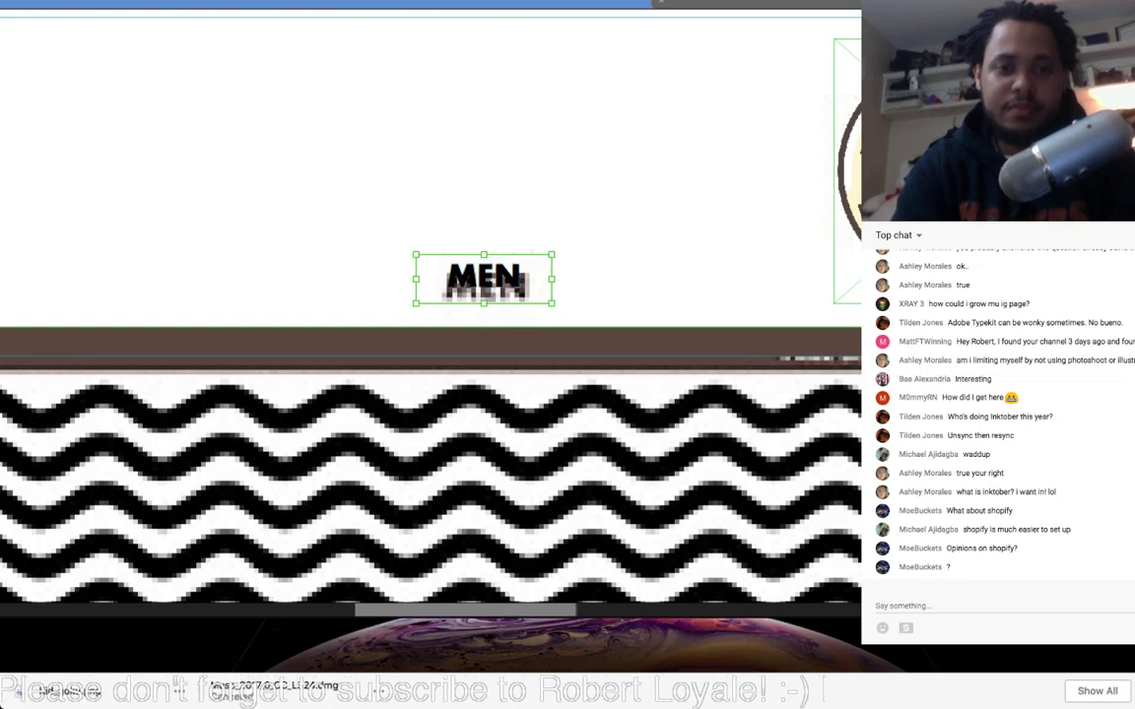
key(Down)
key(Down)
key(Down)
key(Down)
key(Down)
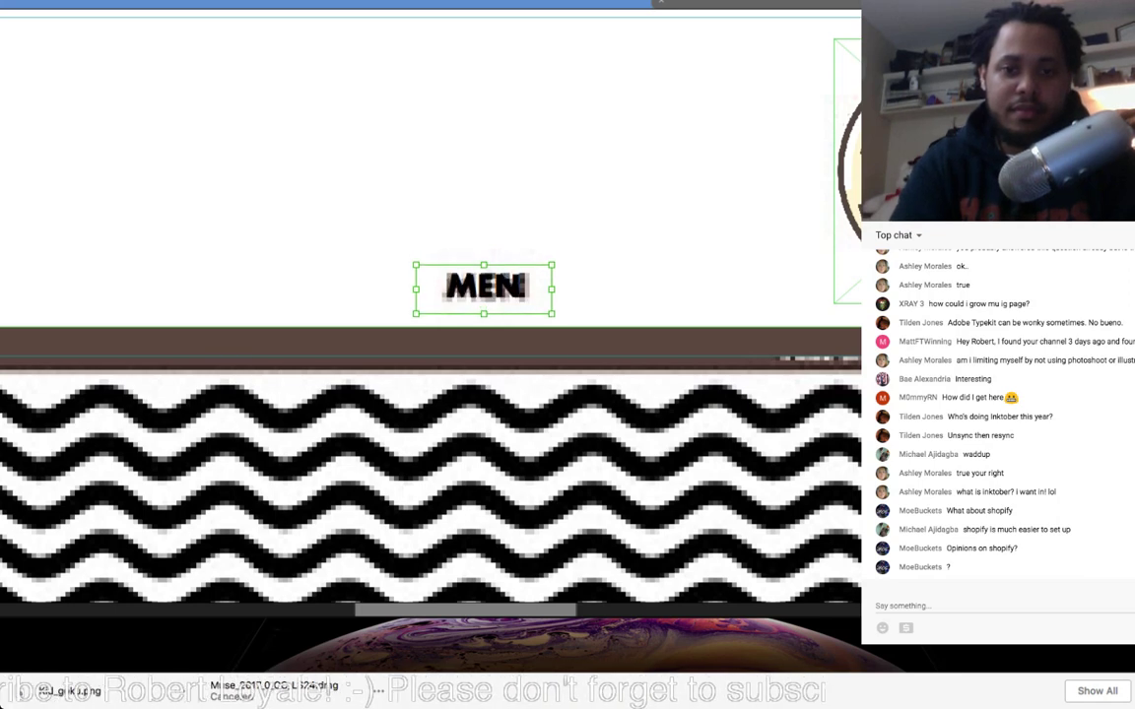
Step: Add a text box over the mockup's WOMEN link in the header and enter "WOMEN", centred in the box
scroll(430, 296, right, 10)
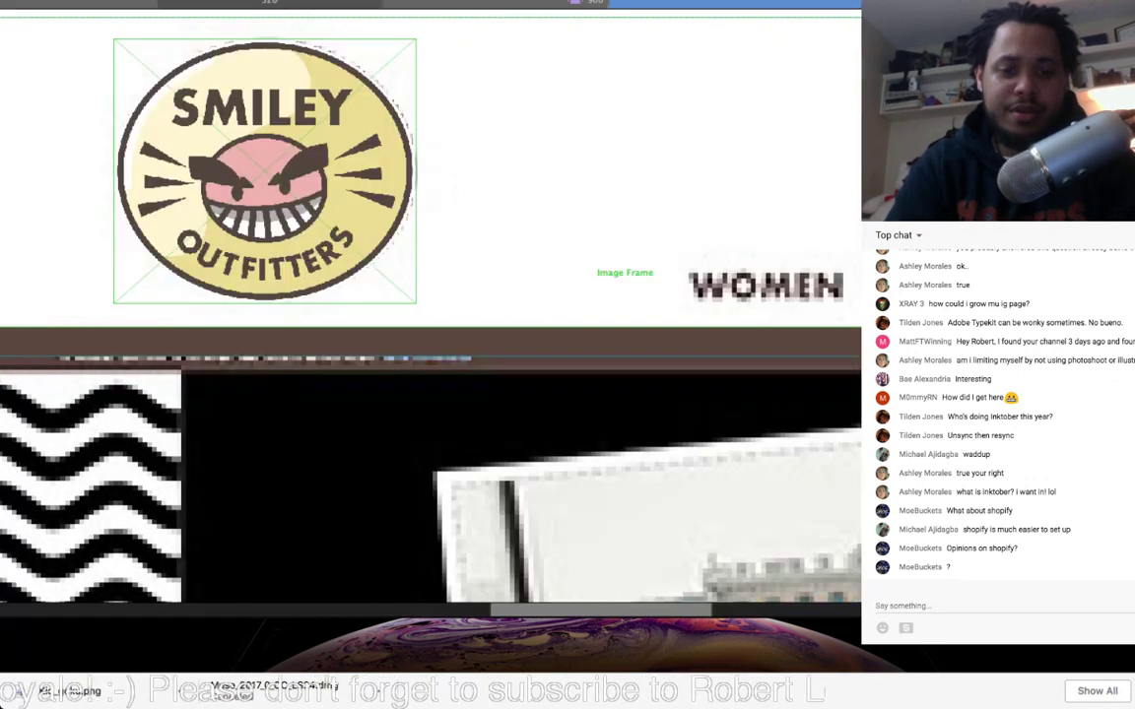
scroll(430, 295, right, 2)
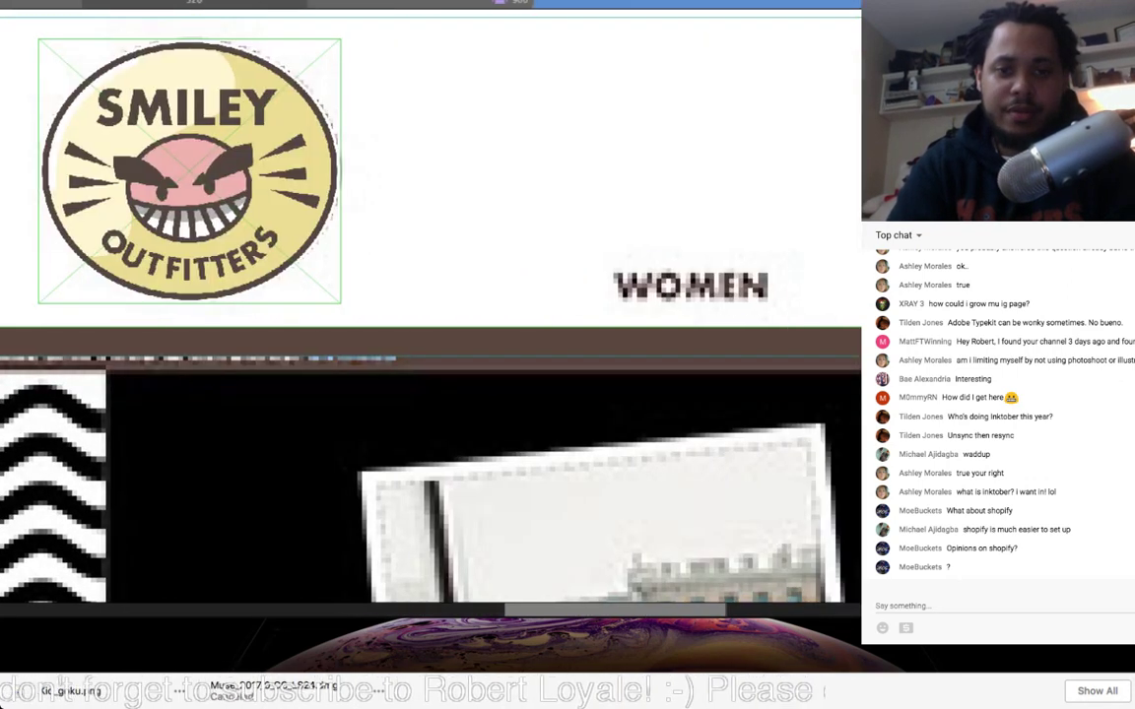
drag(611, 262, 773, 304)
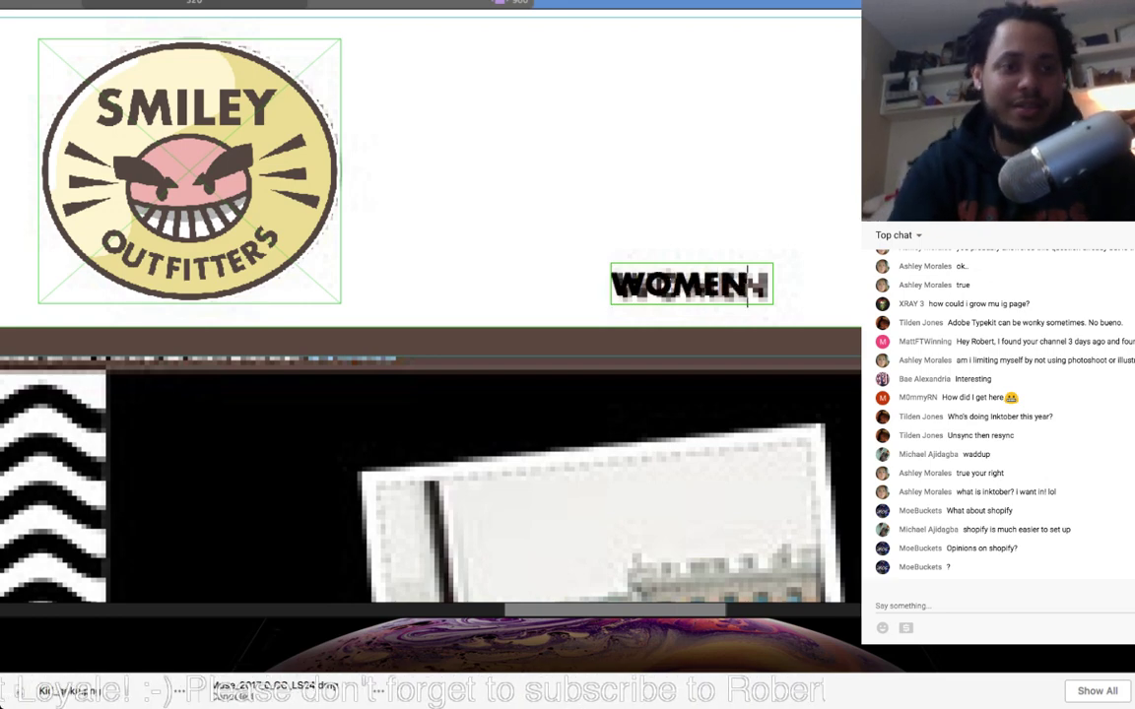
key(super+a)
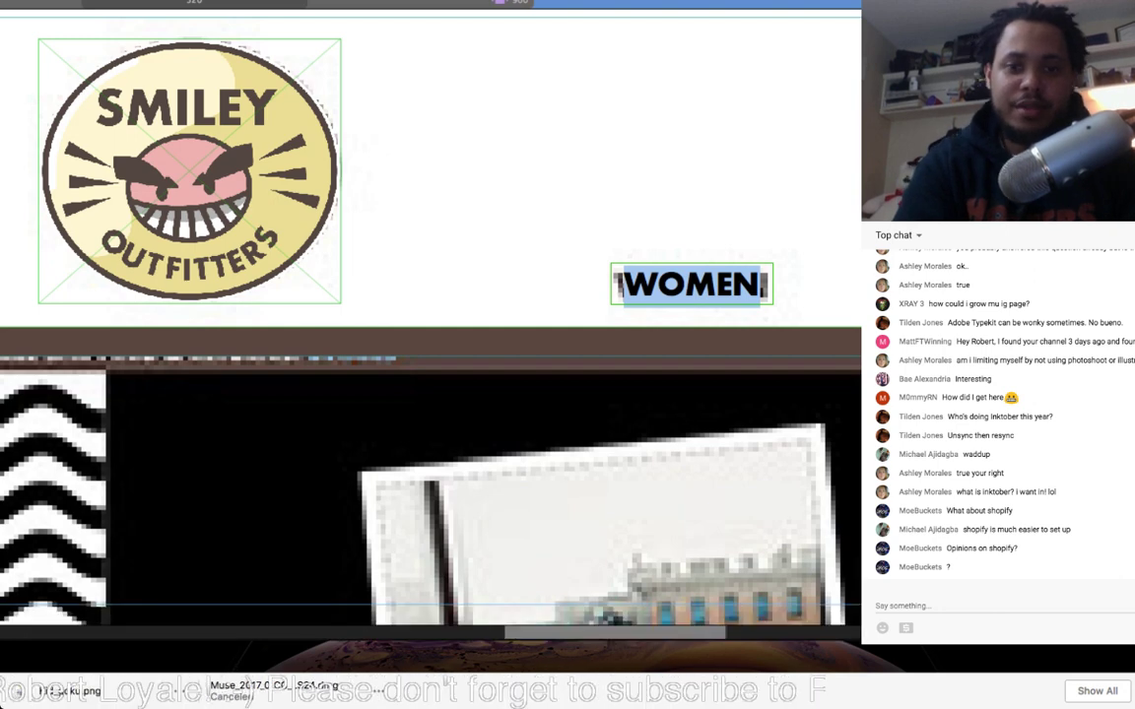
key(Escape)
Step: Compare the MEN and WOMEN links with the mockup by toggling the mockup's visibility, leaving it hidden
key(super+minus)
key(super+minus)
scroll(430, 320, left, 3)
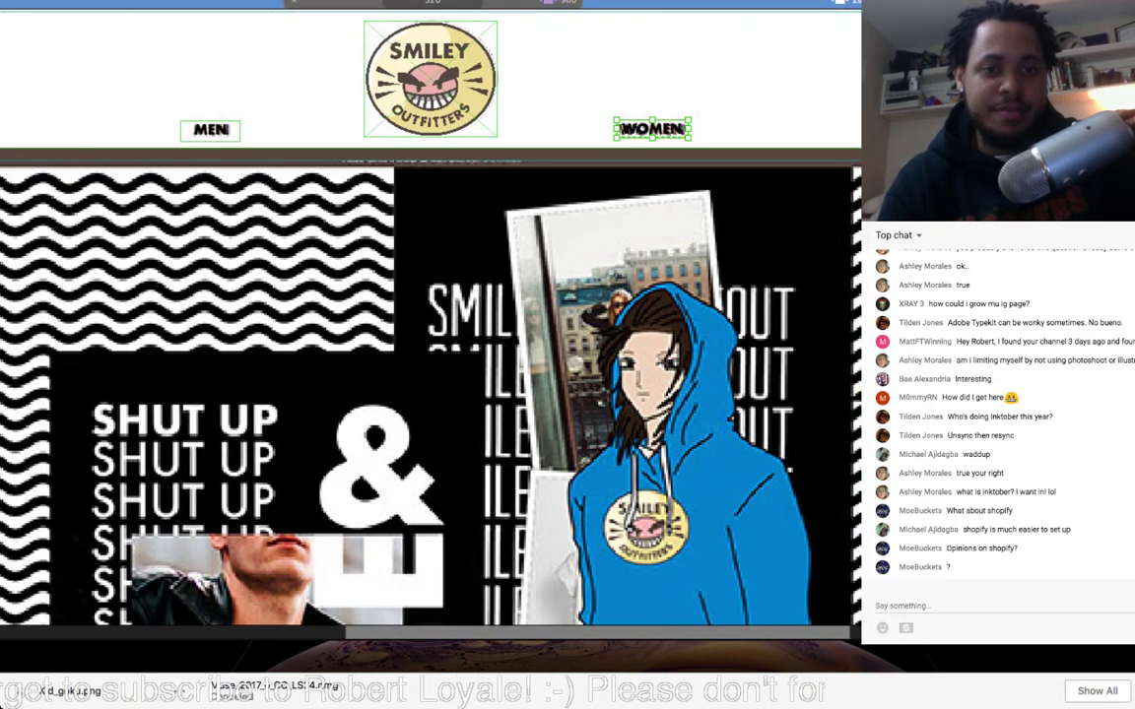
key(ctrl+Tab)
scroll(430, 320, right, 1)
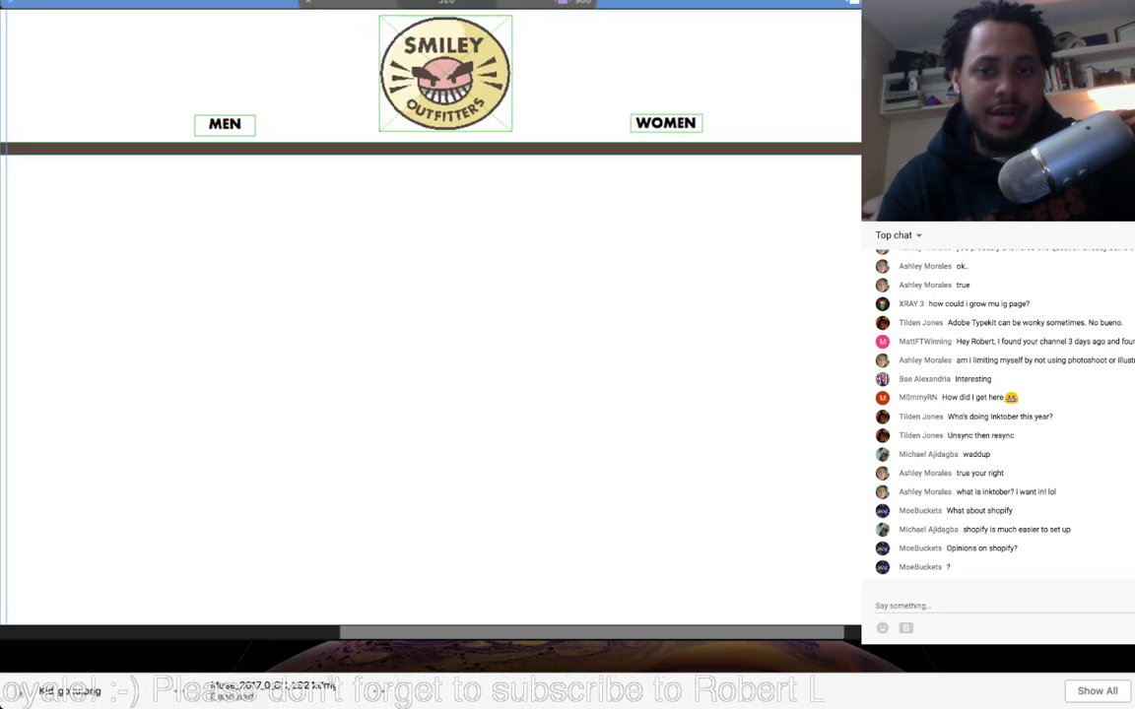
key(super+v)
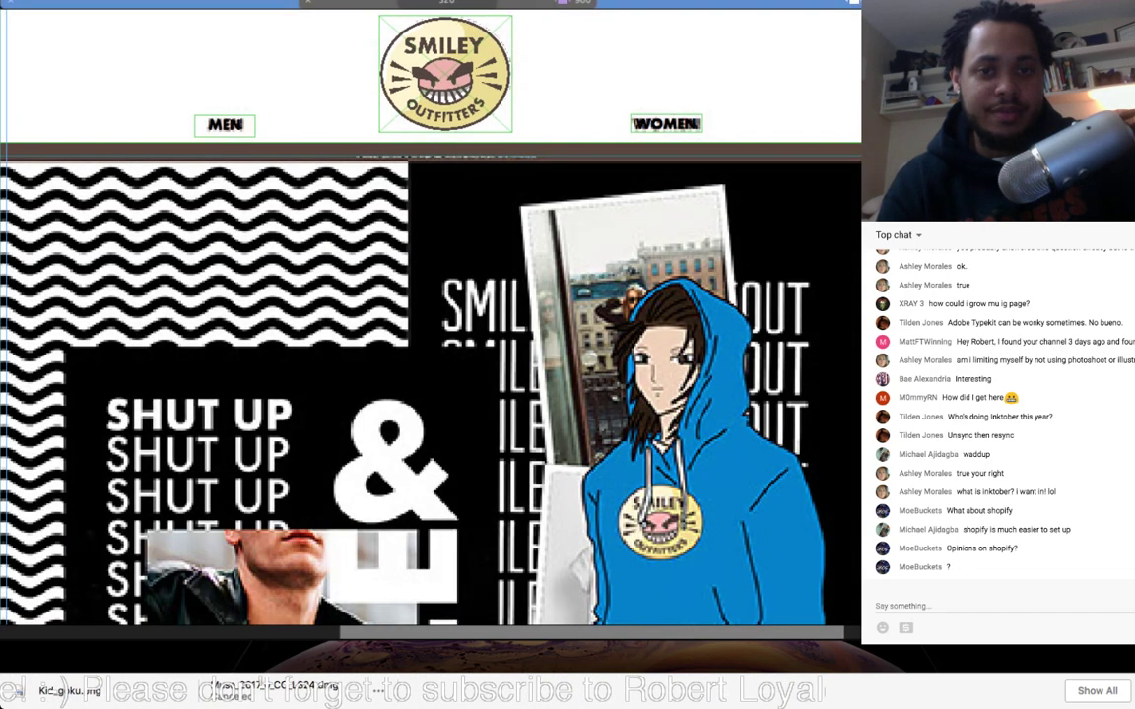
key(super+z)
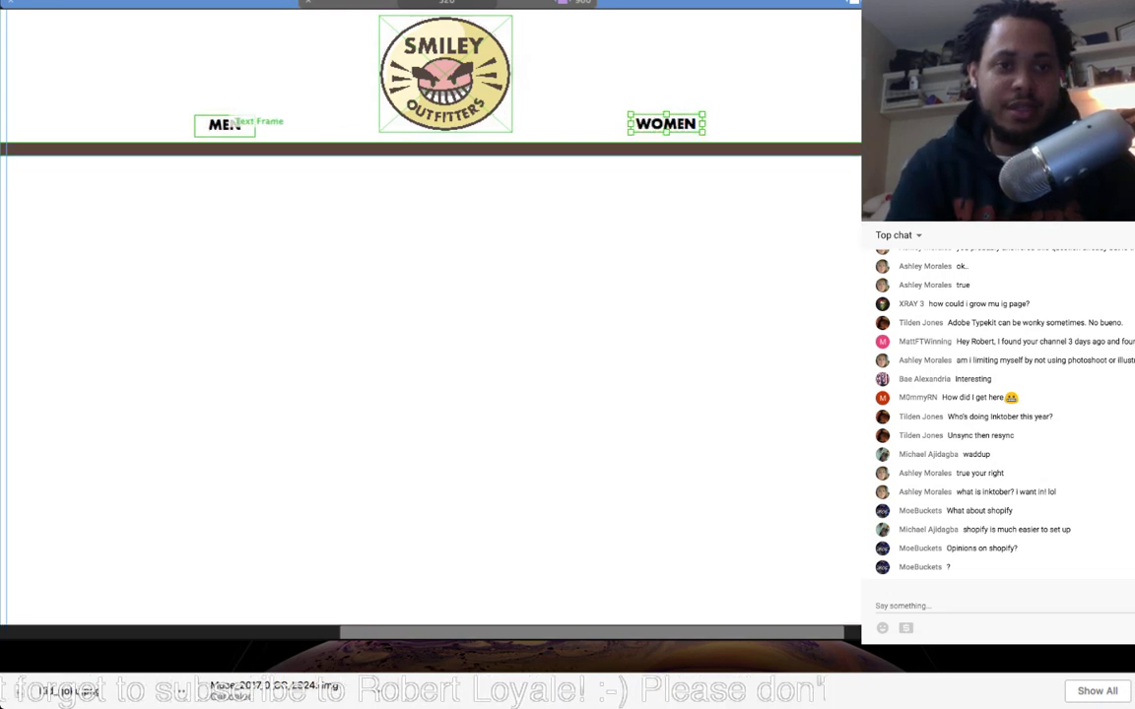
Step: Recolor the MEN and WOMEN header text to the dark brown of the Smiley Outfitters logo
shift+click(228, 124)
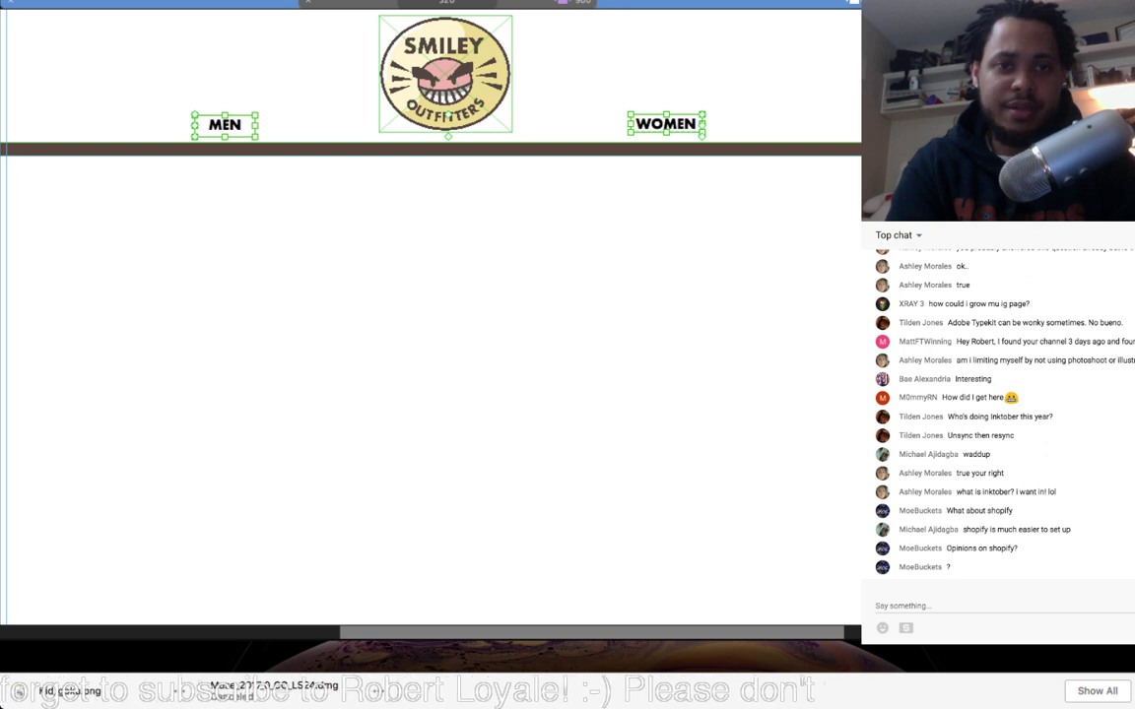
key(3)
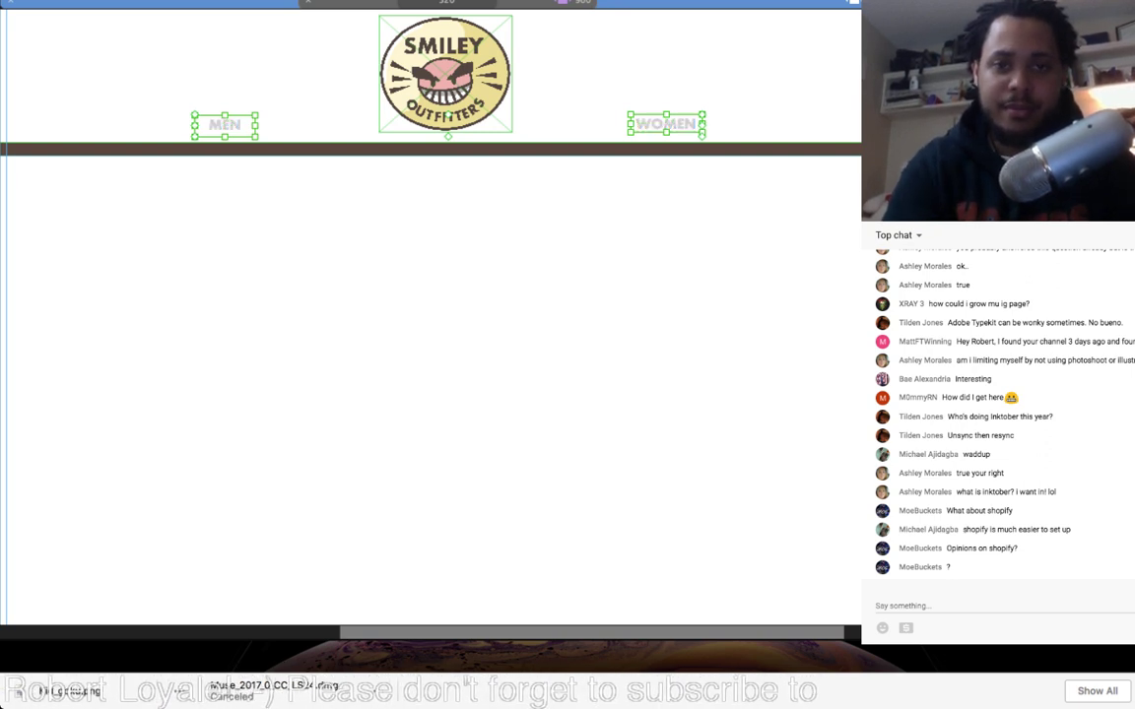
key(0)
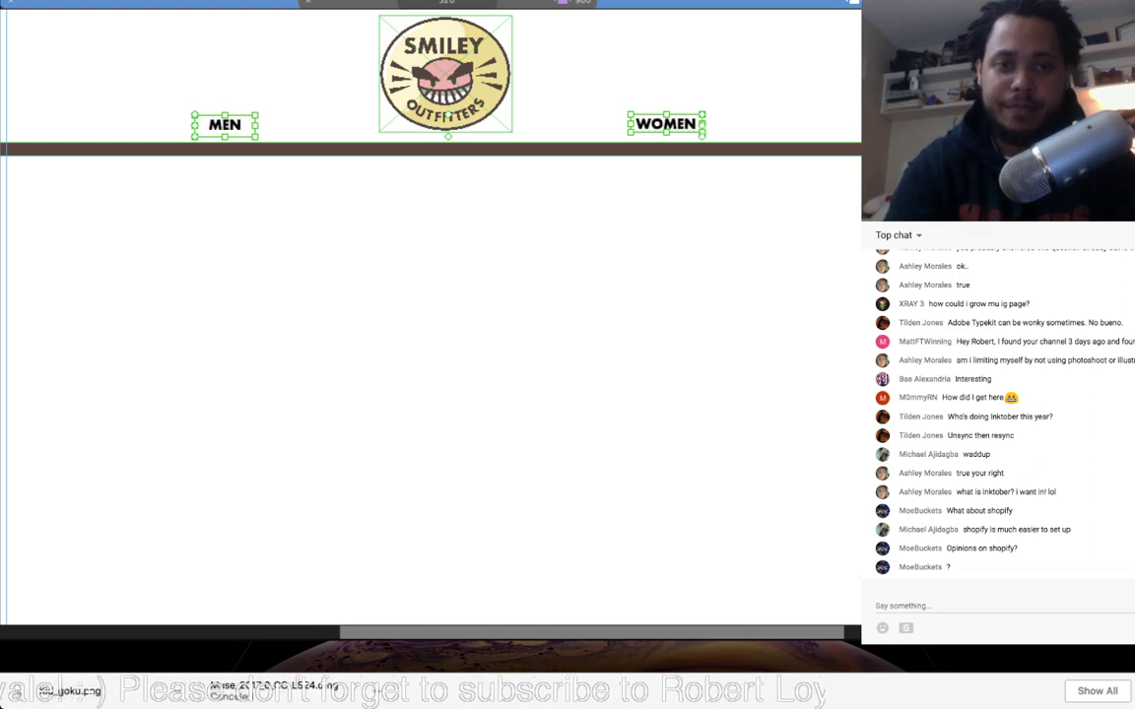
key(super+1)
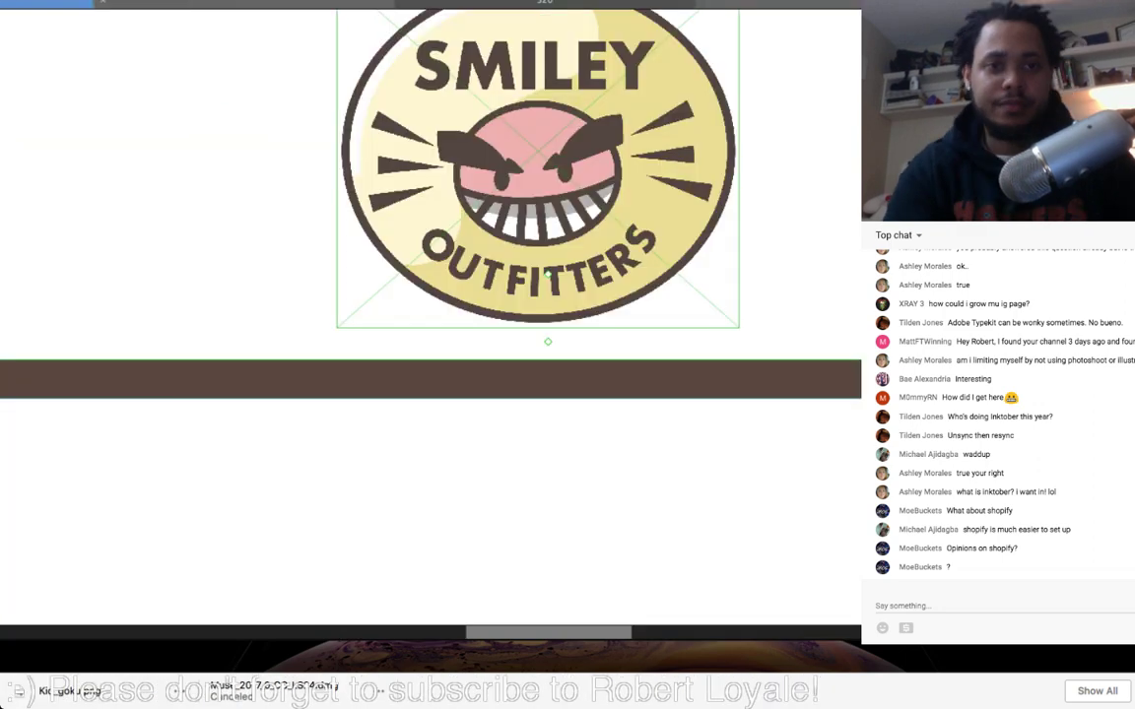
scroll(431, 317, right, 4)
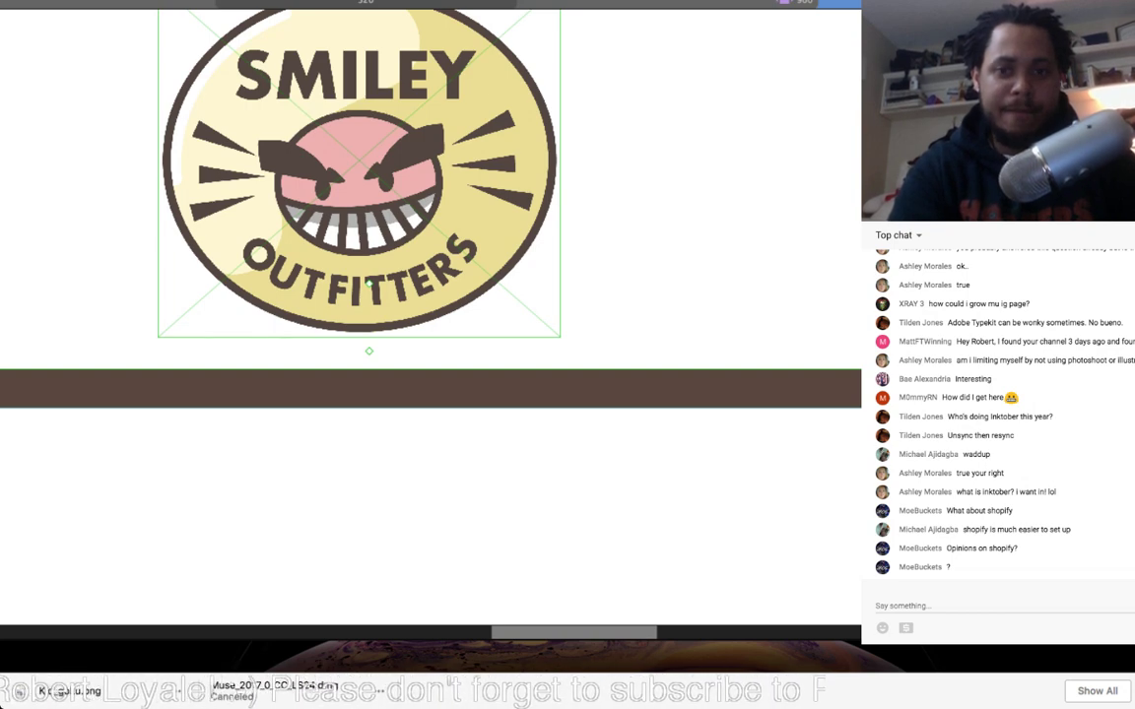
key(ctrl+minus)
key(ctrl+minus)
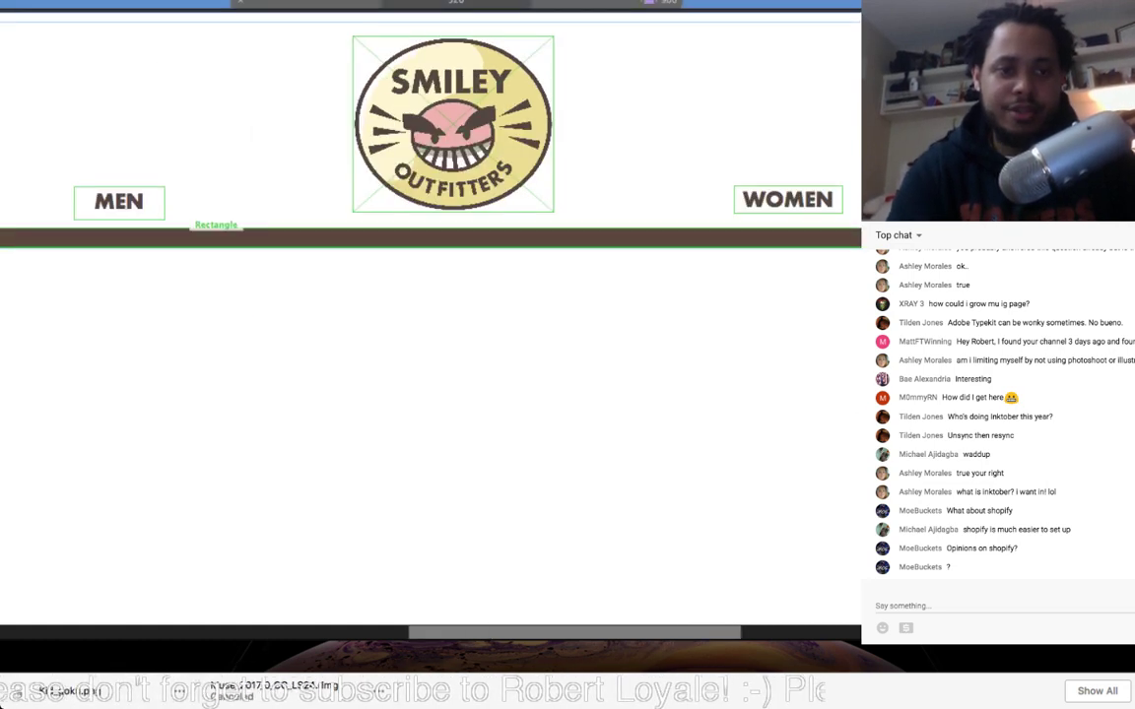
click(119, 201)
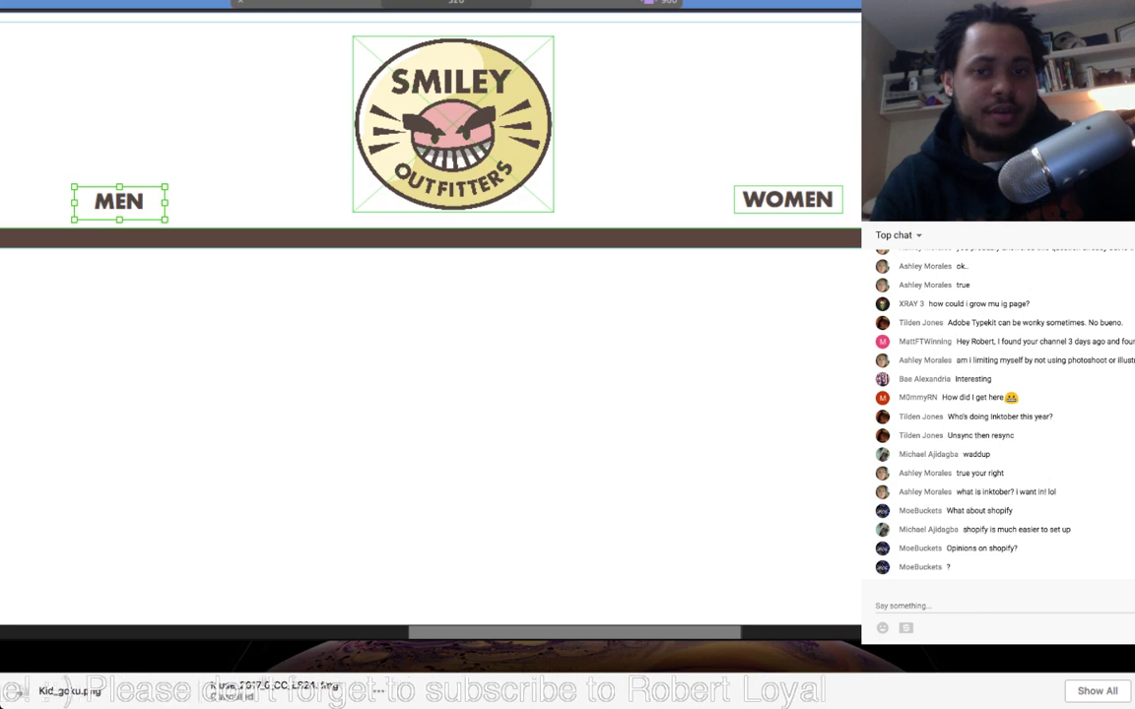
shift+click(823, 199)
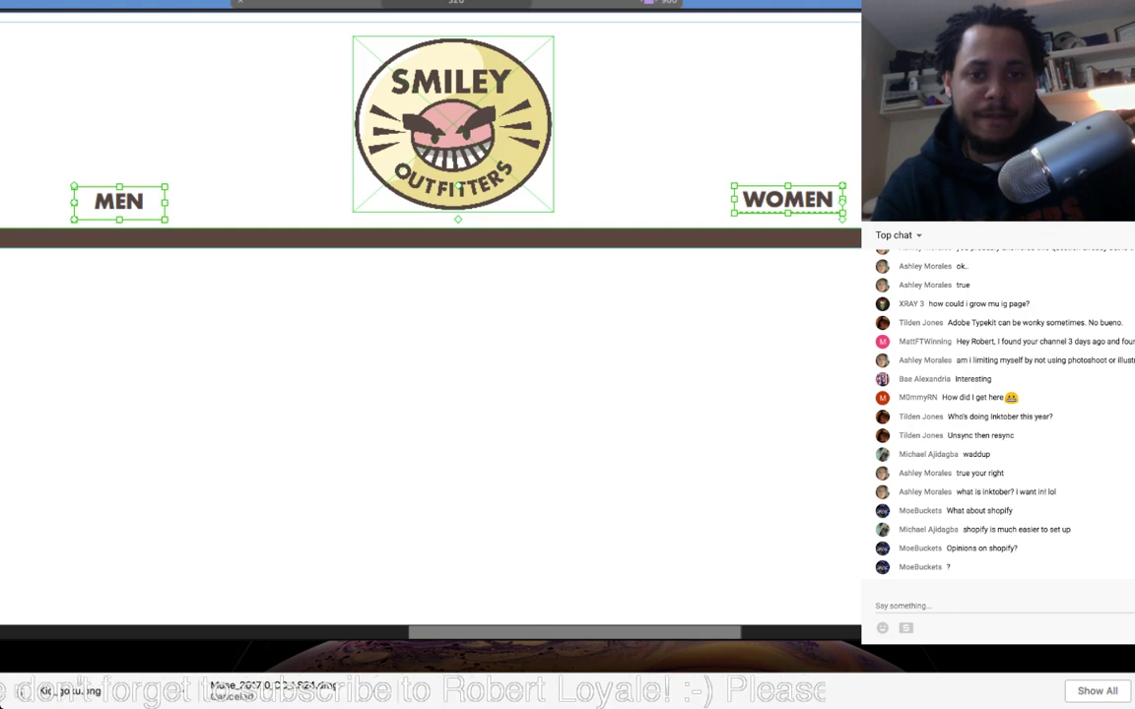
Step: Set the footer guide to about 13342 px and draw a full-width rectangle over the mockup's blue footer
key(super+minus)
key(super+minus)
key(super+minus)
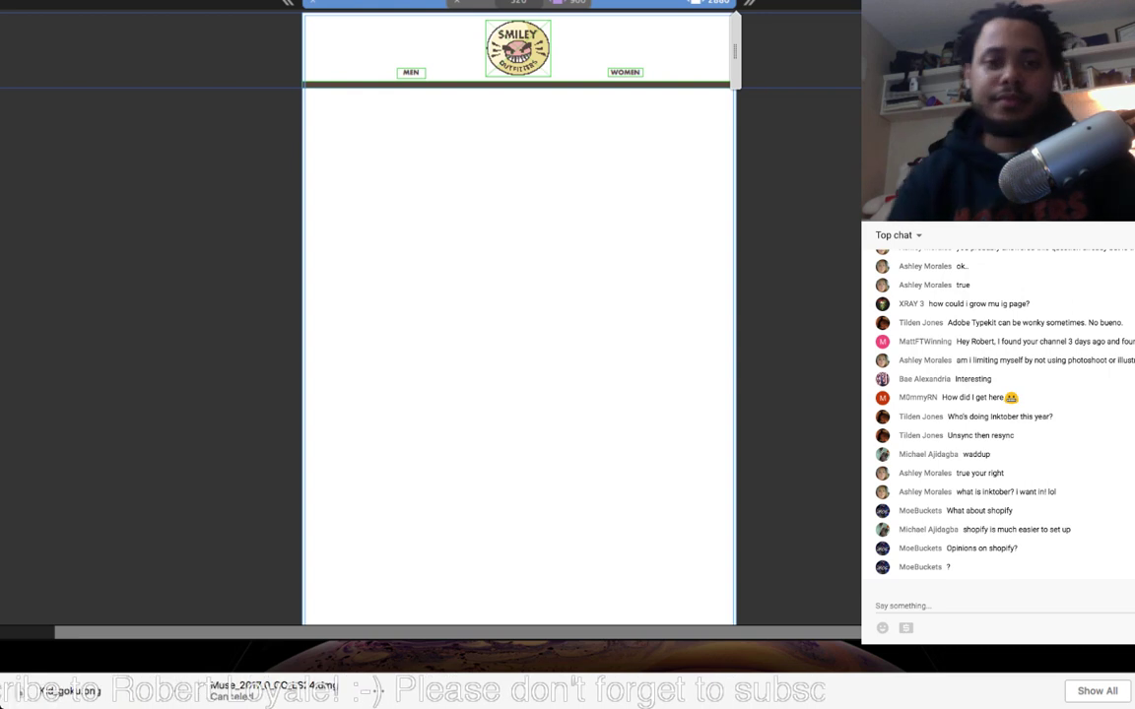
scroll(519, 335, down, 5)
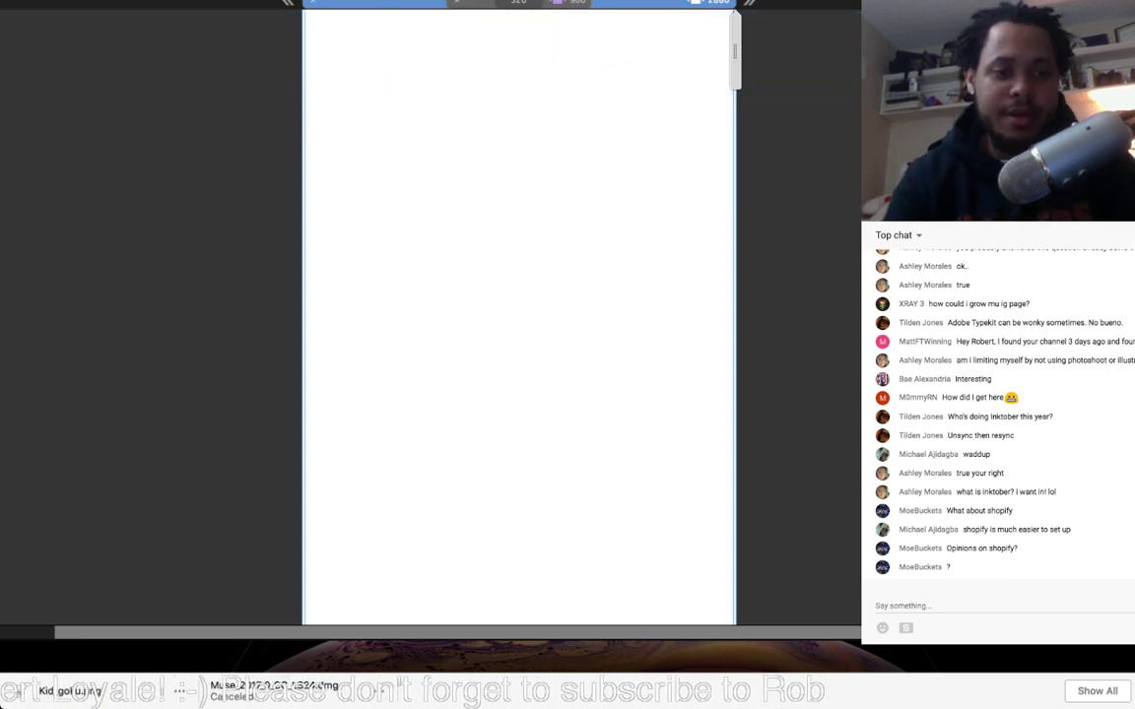
scroll(518, 315, down, 3)
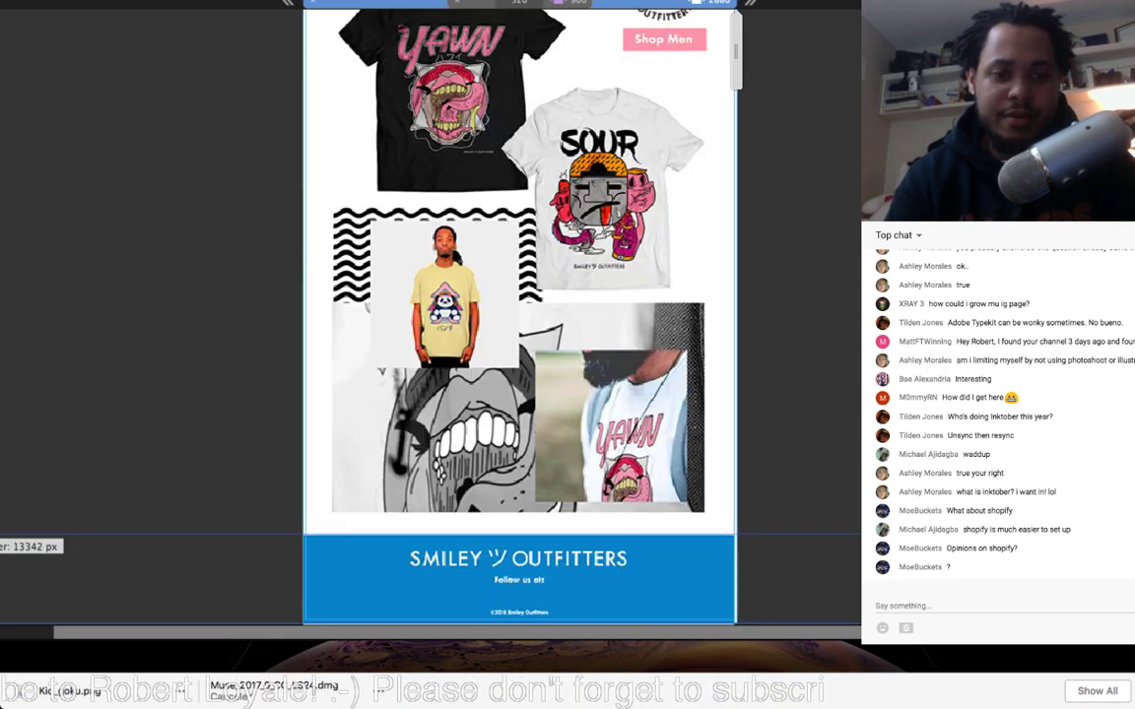
drag(2, 537, 2, 535)
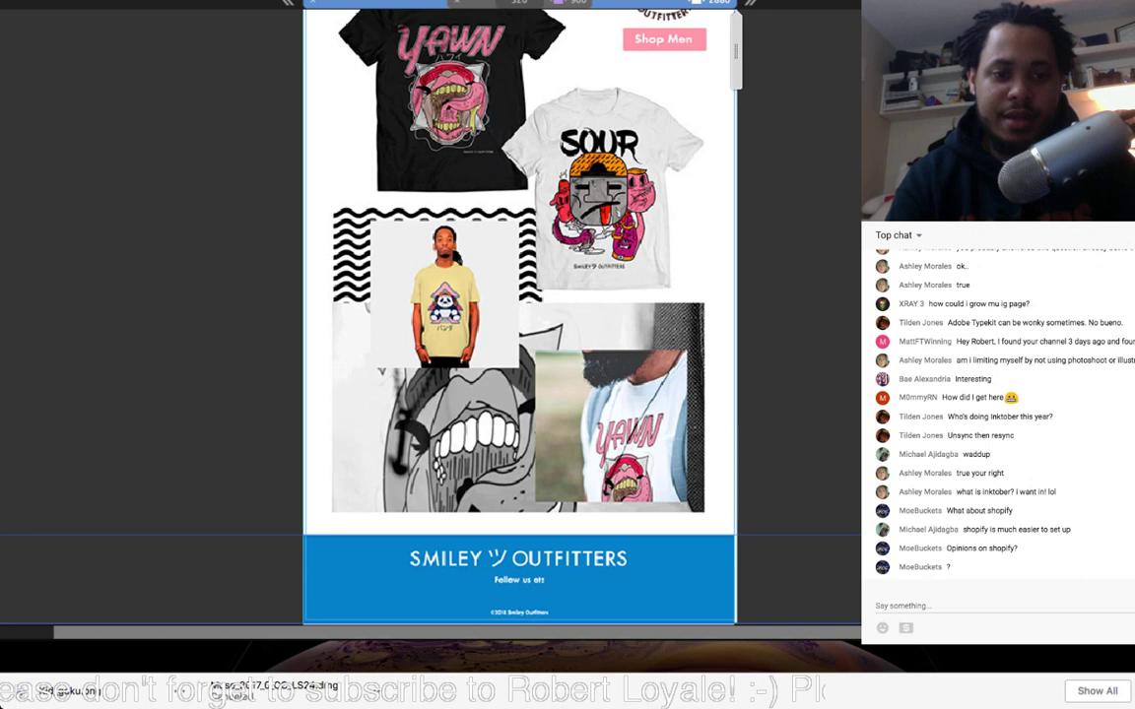
mouse_move(304, 535)
mouse_down()
mouse_move(539, 539)
mouse_move(749, 580)
mouse_move(741, 584)
mouse_move(797, 530)
mouse_up()
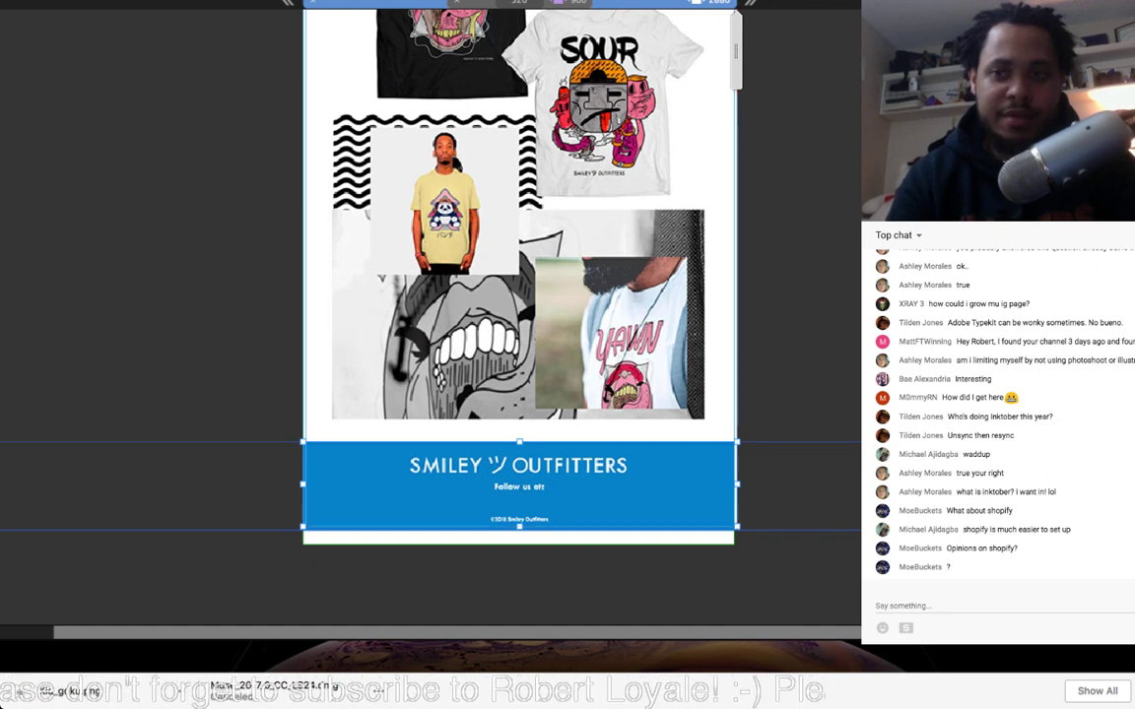
Step: Extend the footer rectangle down to the page's bottom edge and fill it with the mockup's footer blue
drag(519, 527, 519, 570)
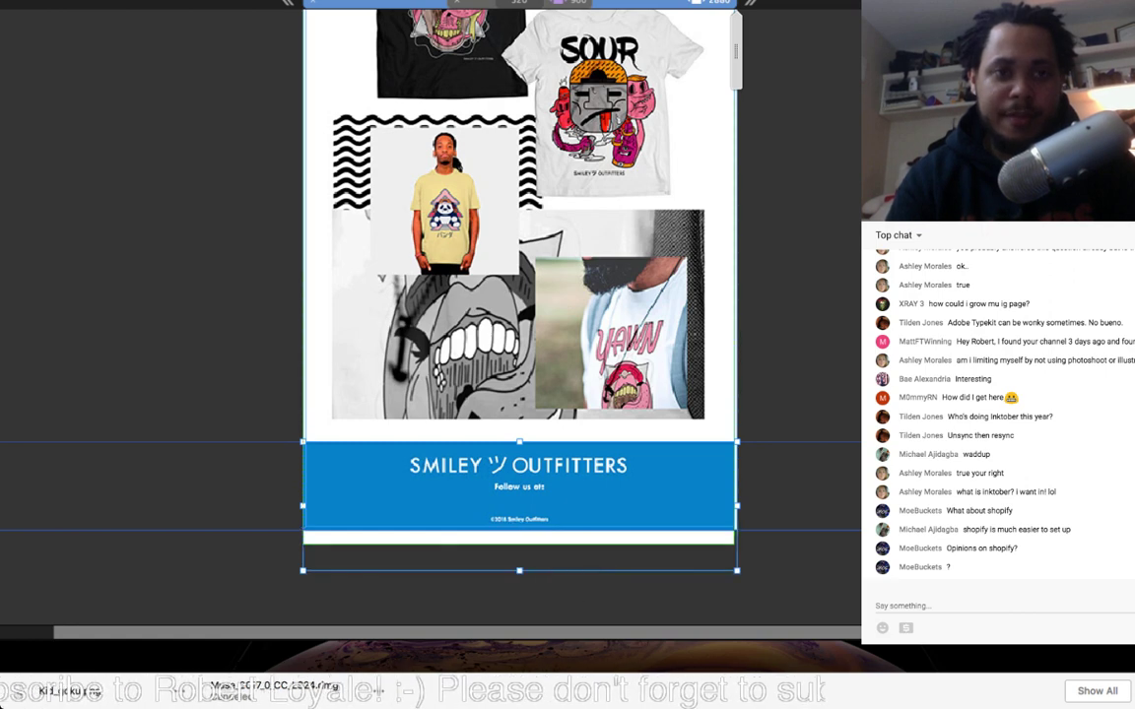
drag(519, 569, 519, 543)
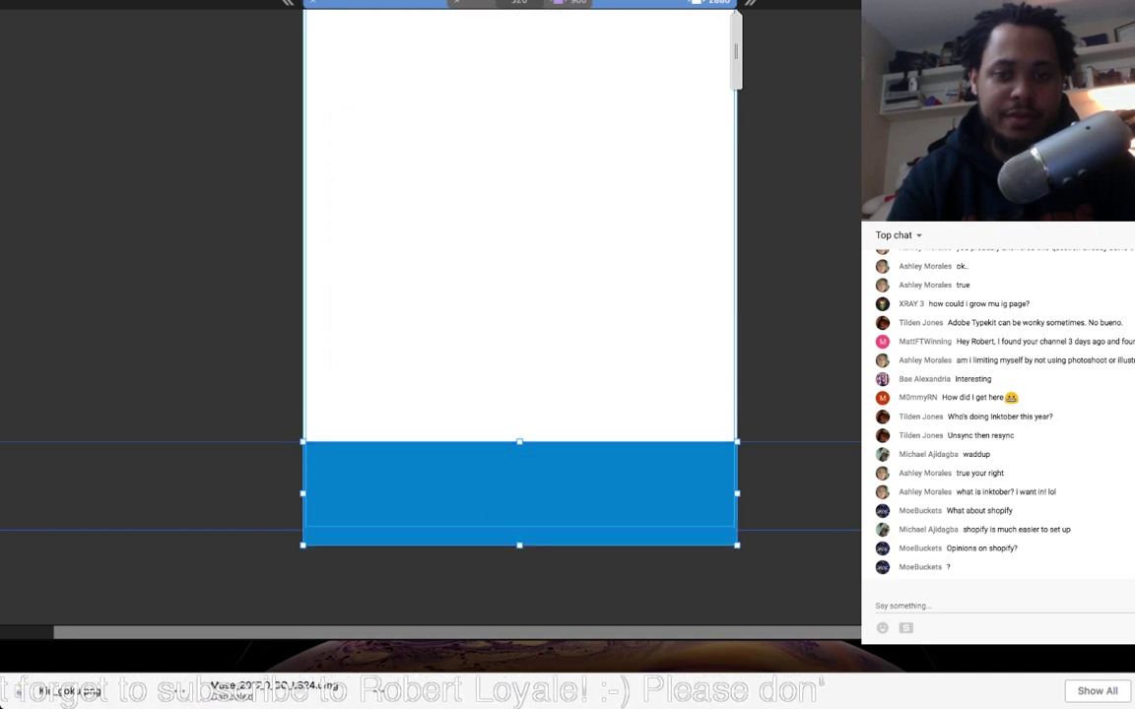
key(Escape)
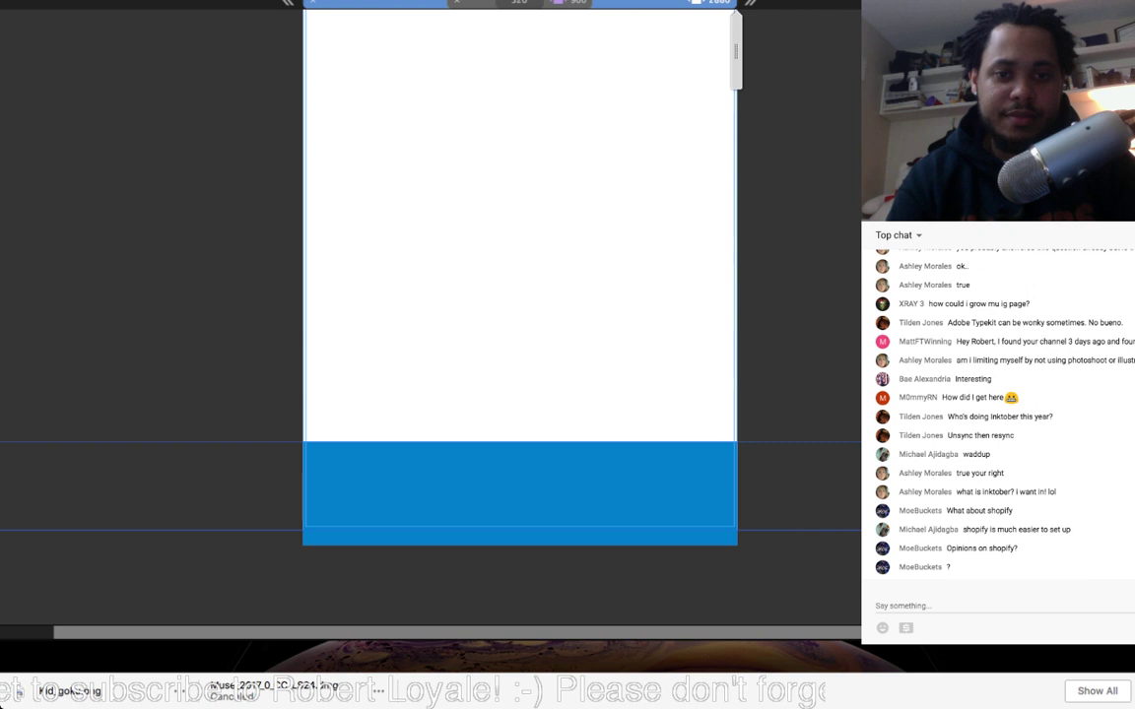
Step: Look over the whole page from the blue footer back up to the header's links and logo
key(super+minus)
key(super+minus)
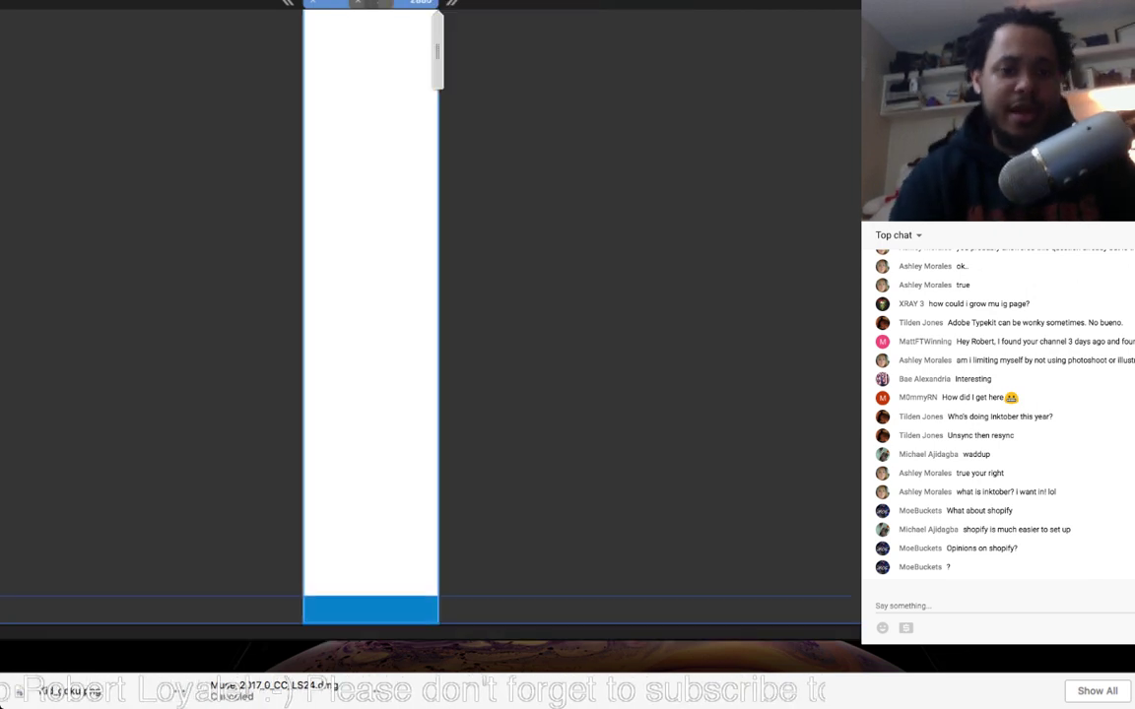
scroll(371, 315, up, 1)
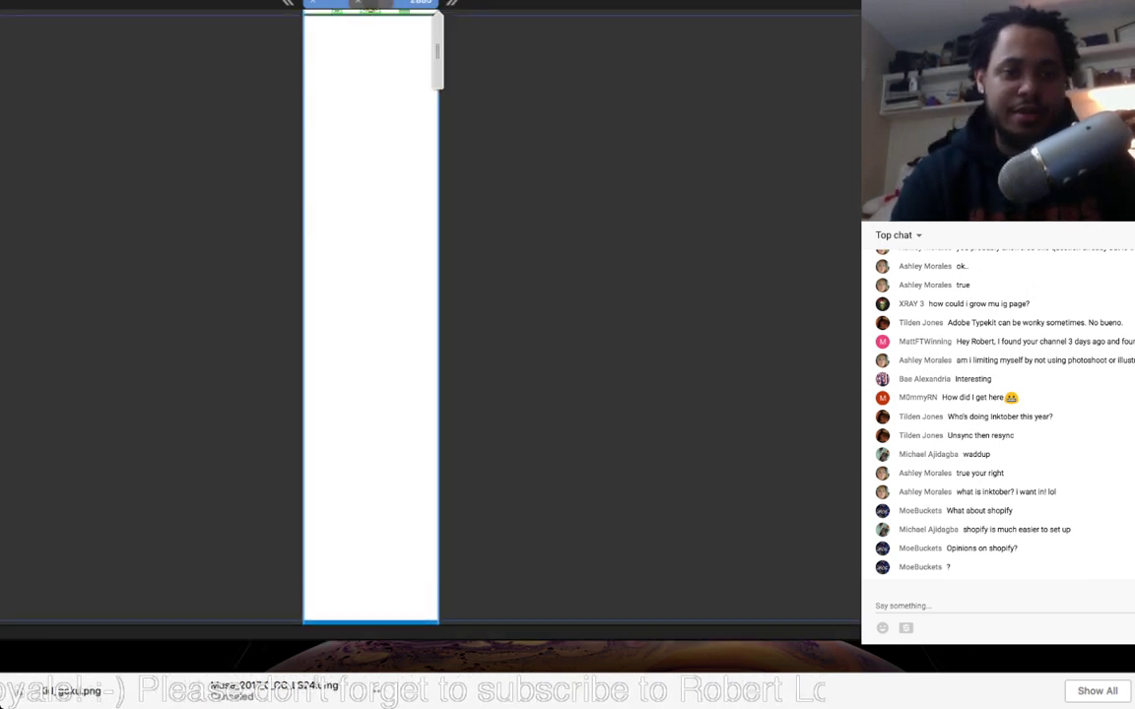
scroll(370, 315, down, 1)
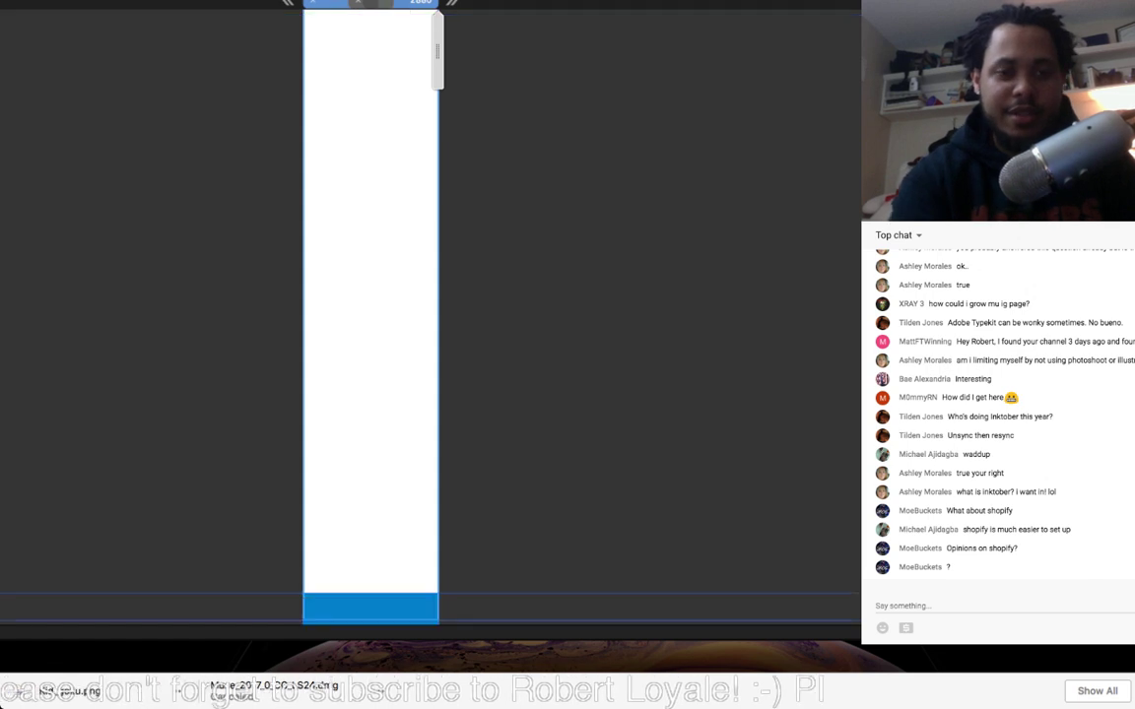
key(super+equal)
key(super+equal)
scroll(370, 315, left, 2)
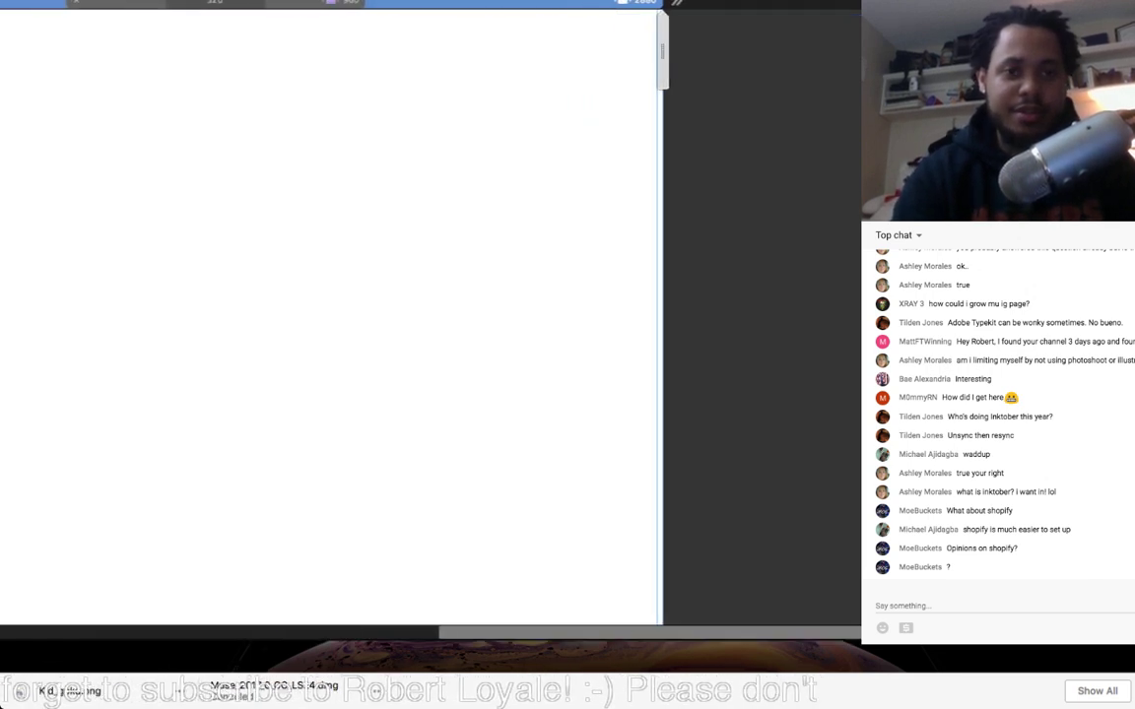
scroll(370, 315, up, 3)
scroll(370, 315, left, 7)
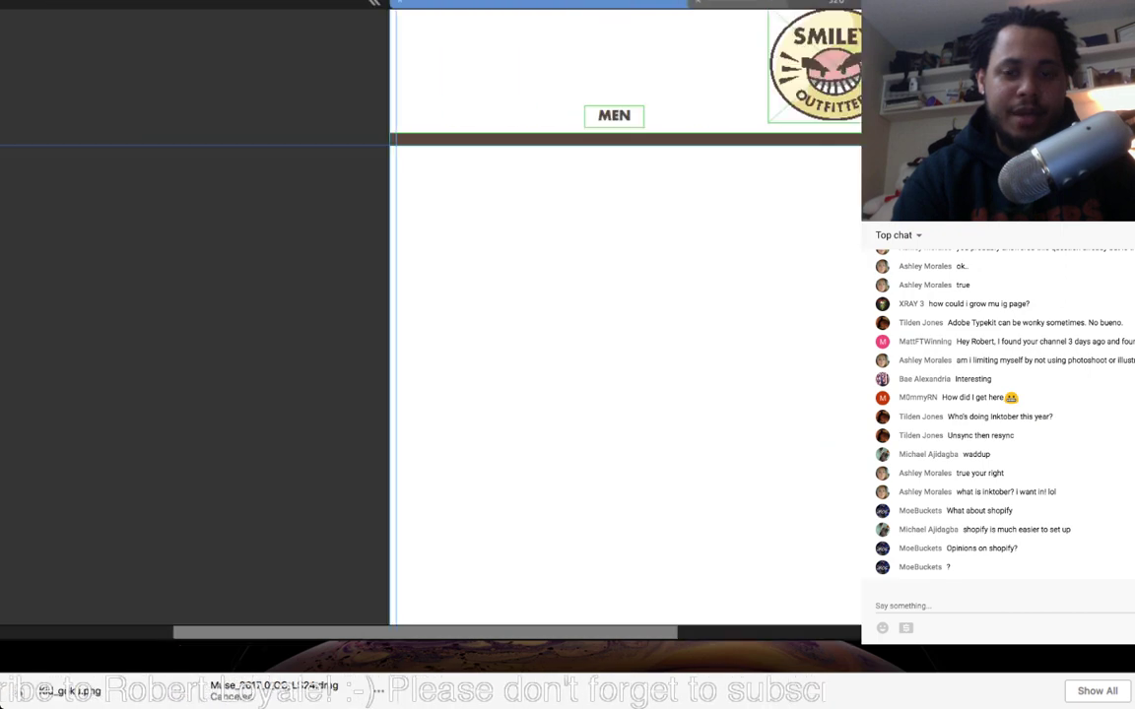
key(super+equal)
key(super+equal)
scroll(431, 315, up, 3)
scroll(430, 315, down, 1)
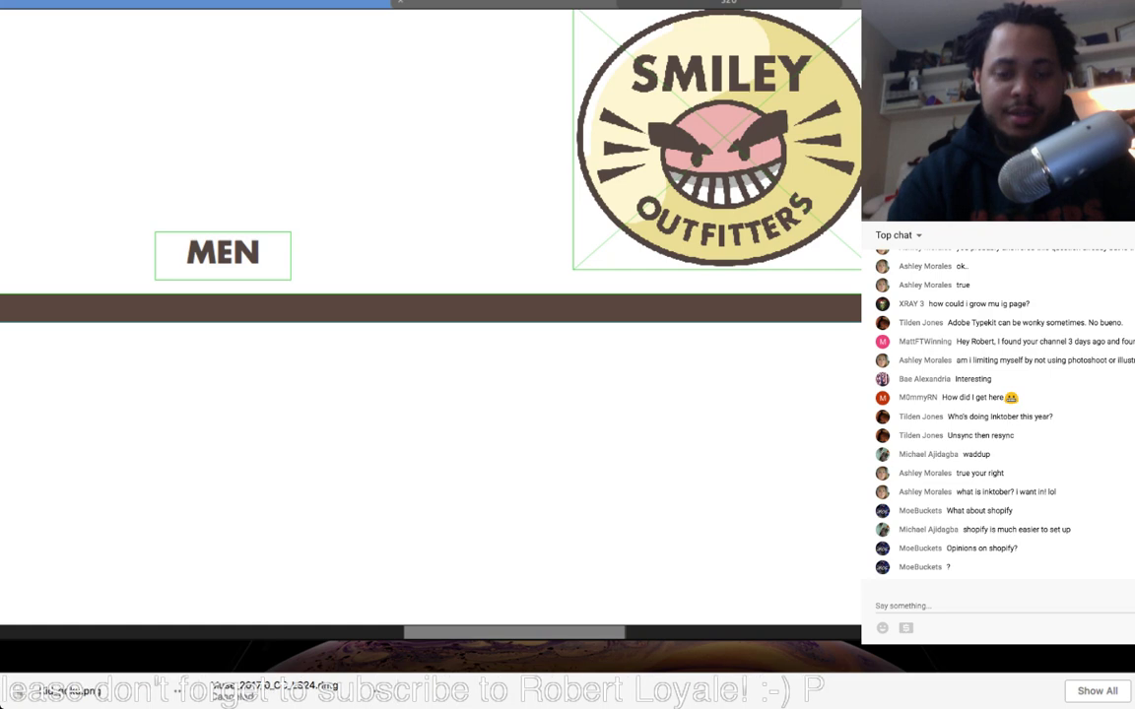
Step: Show the mockup again and place a text box on the brown header bar over the mockup's line of small text
scroll(430, 315, right, 5)
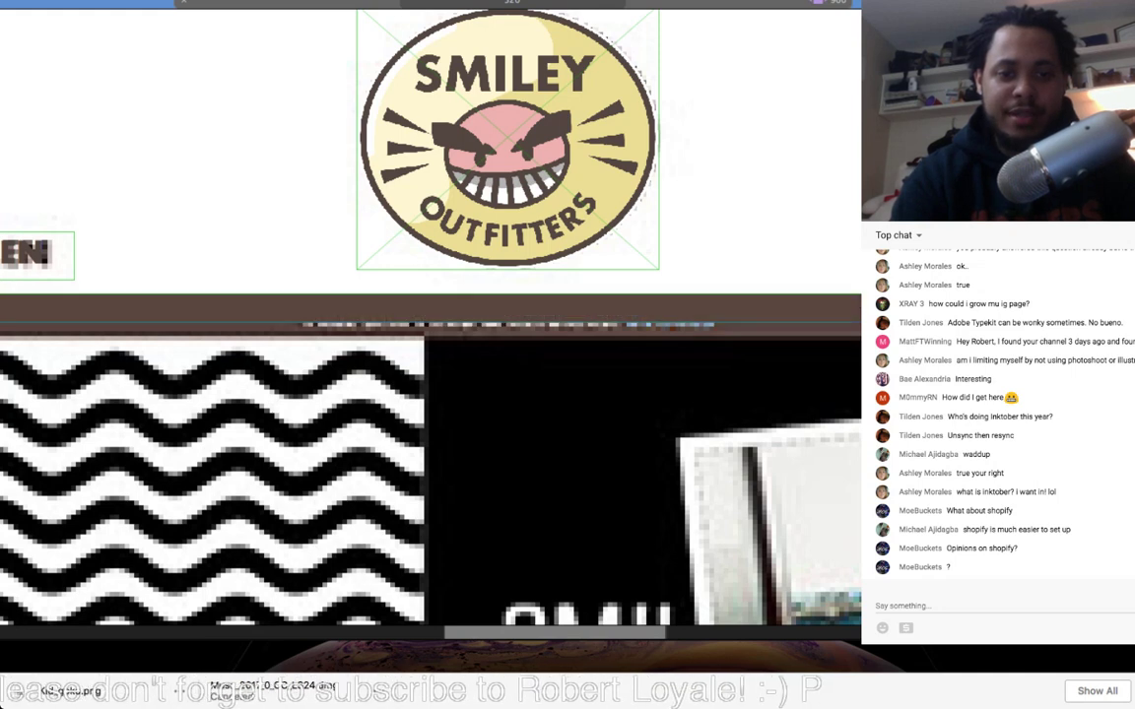
drag(506, 303, 734, 315)
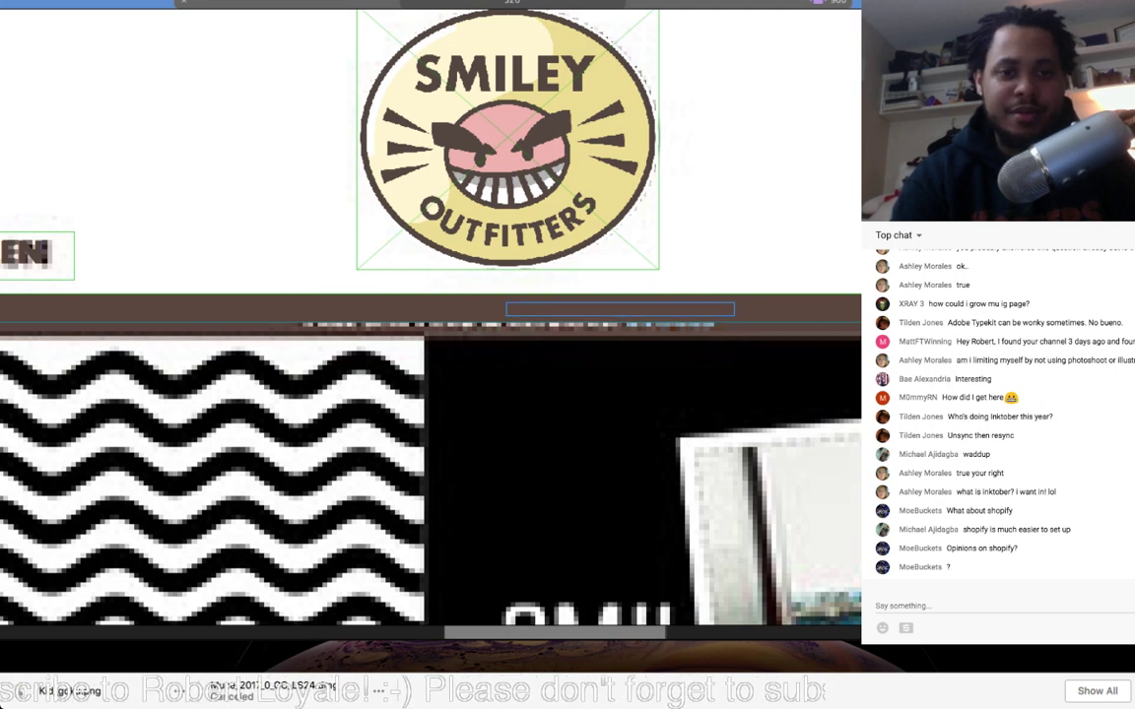
key(super+v)
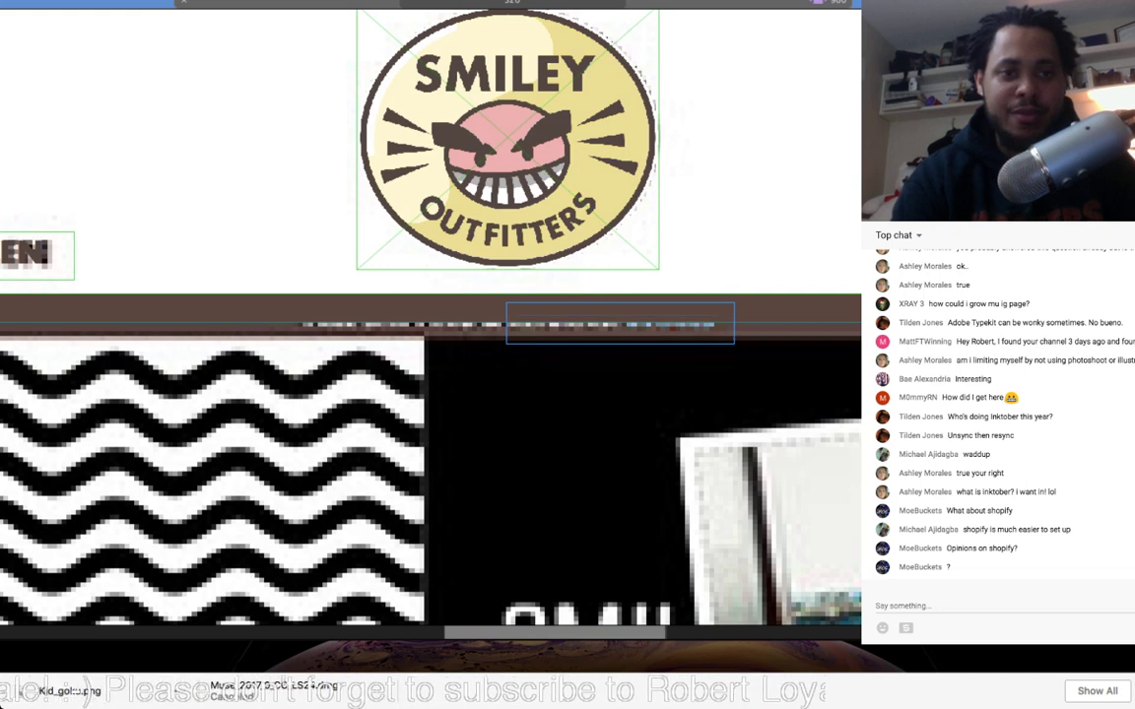
key(super+z)
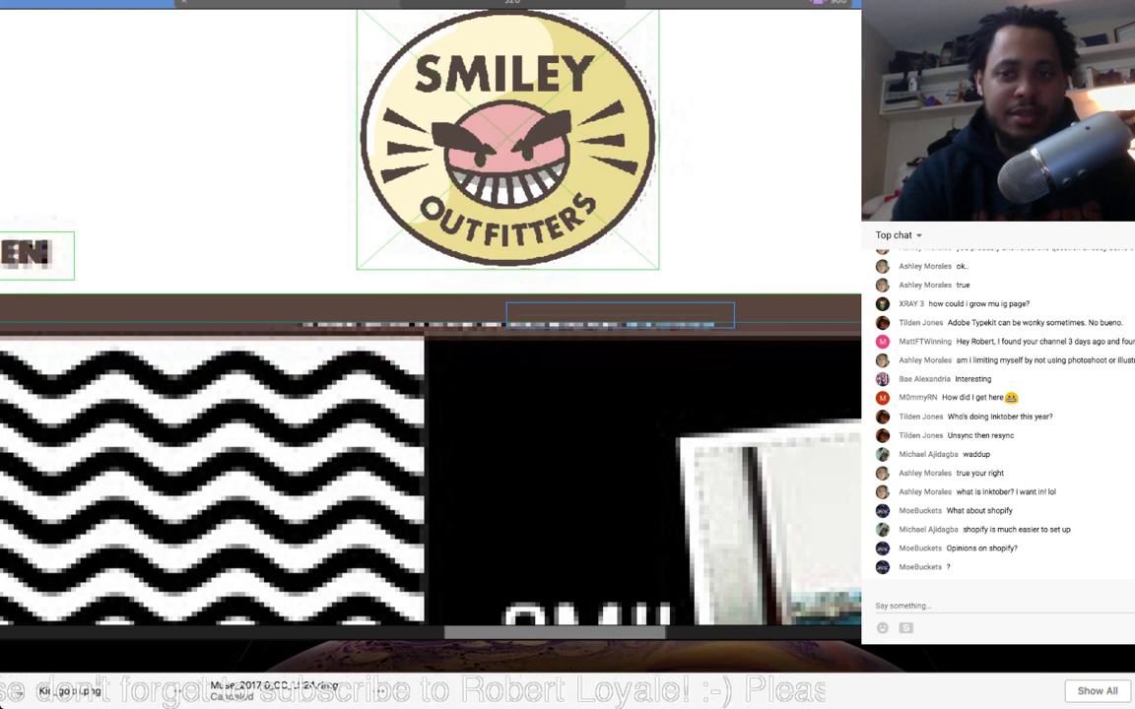
key(Escape)
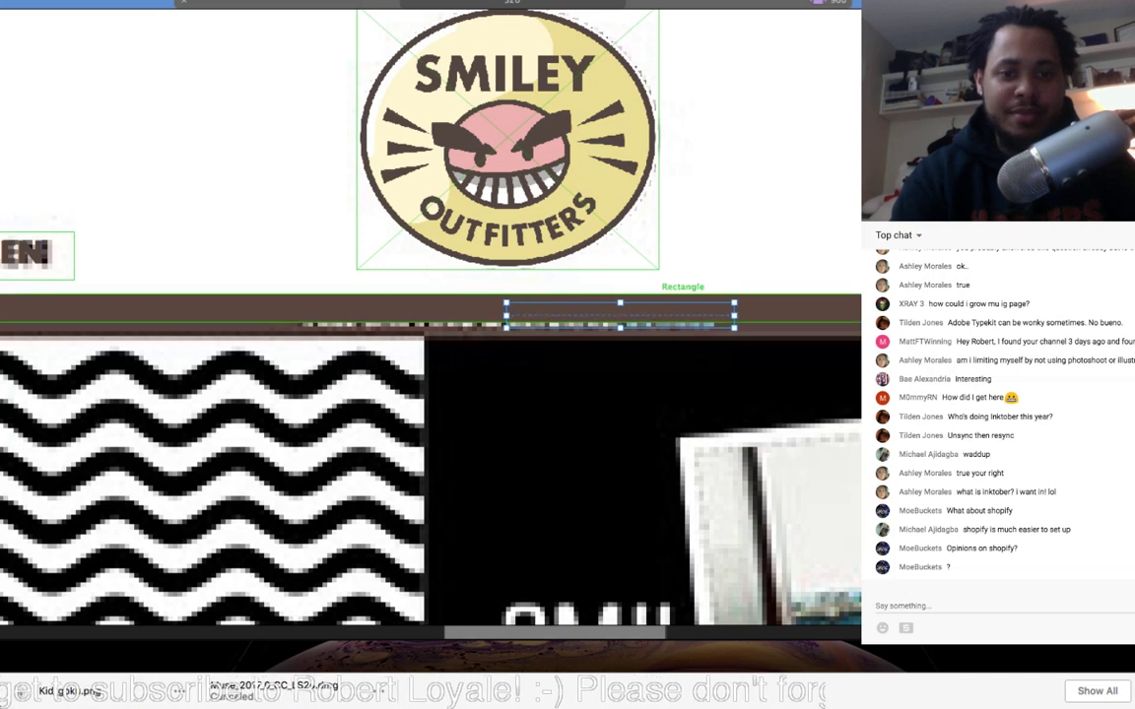
Step: Remove the new text box, place it again on the brown header bar and open it for text entry
key(super+z)
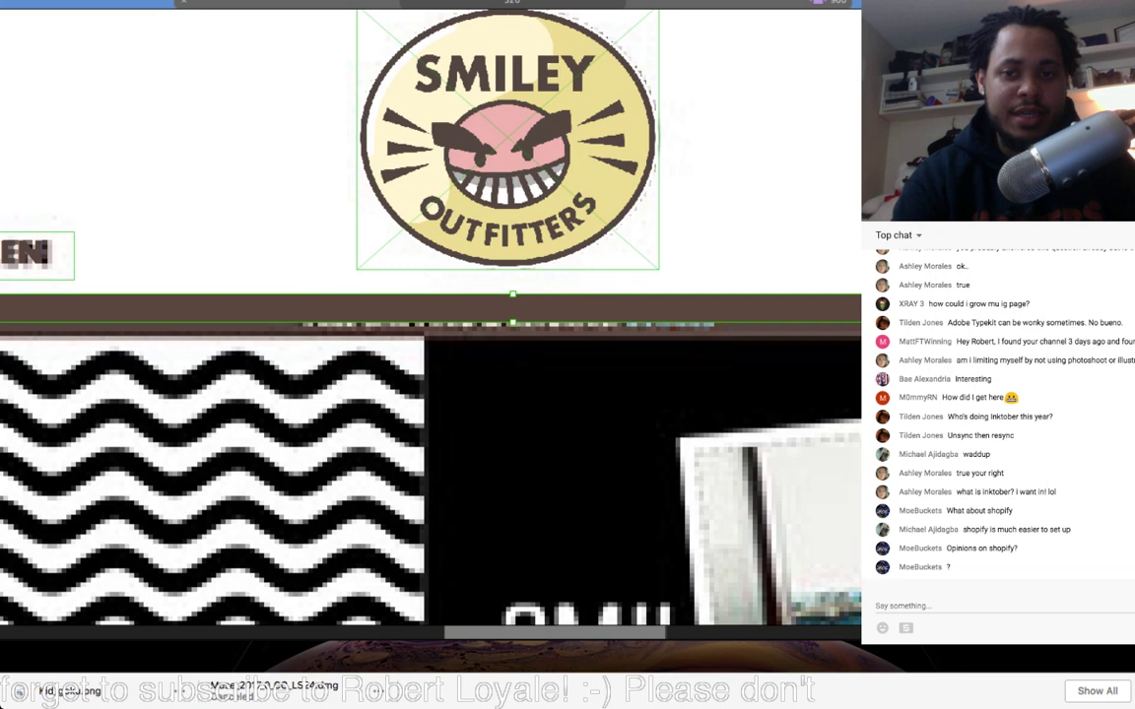
click(620, 315)
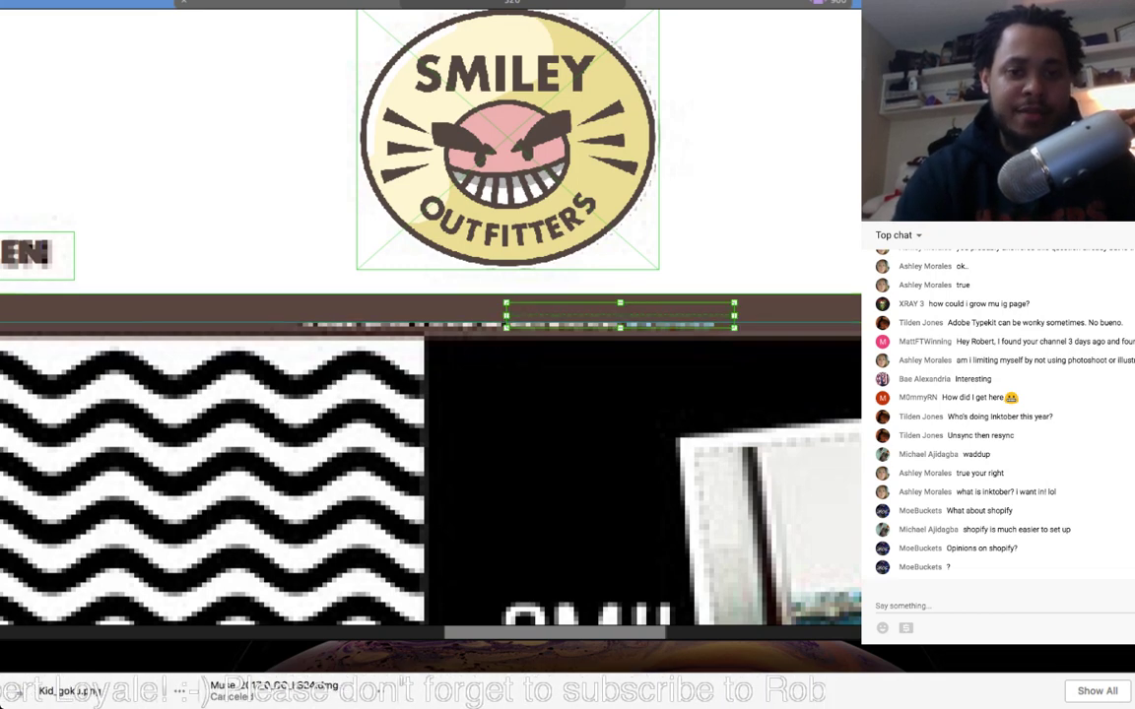
double_click(621, 315)
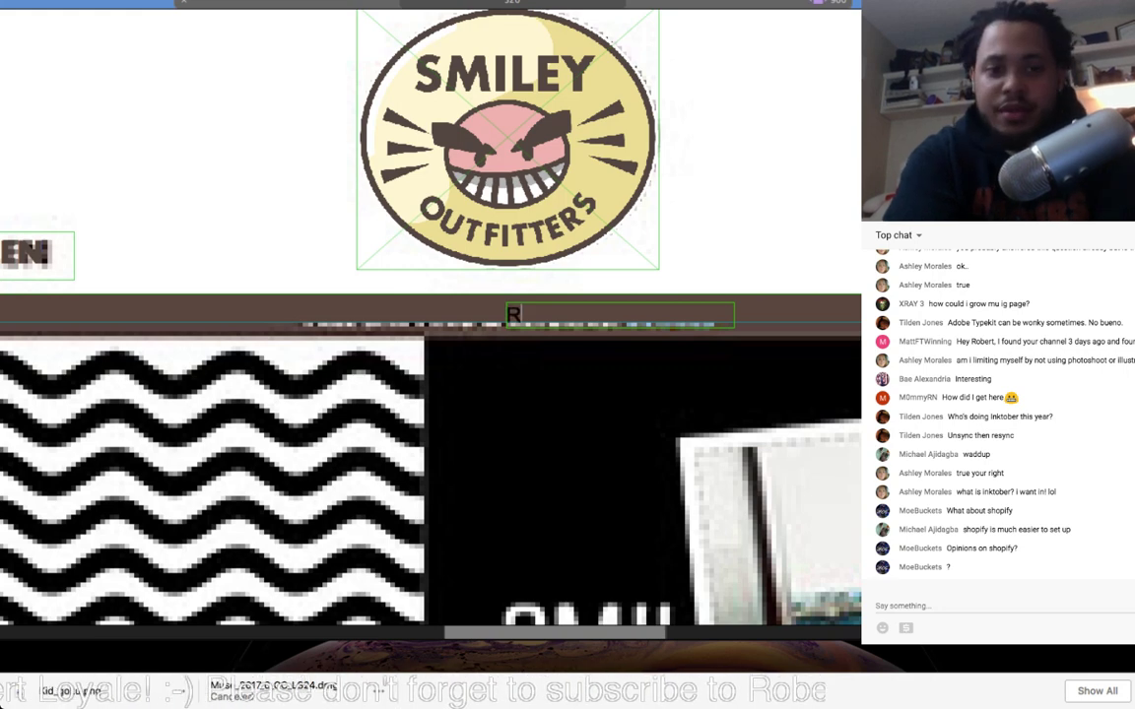
text(et)
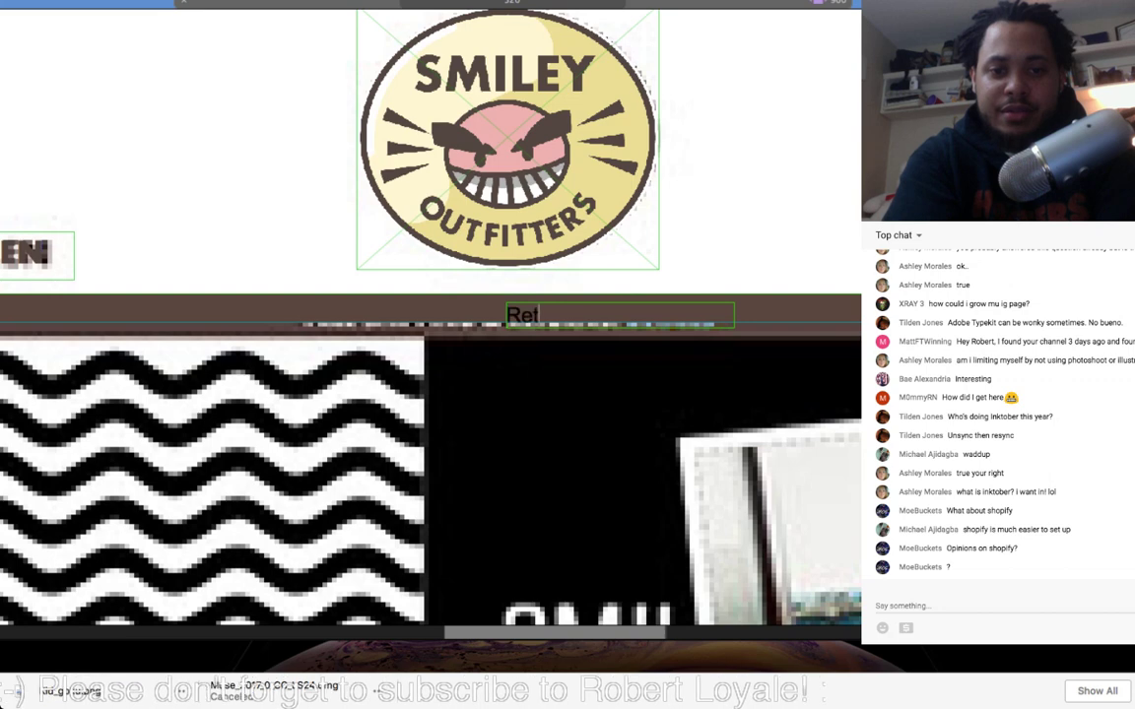
text(ail)
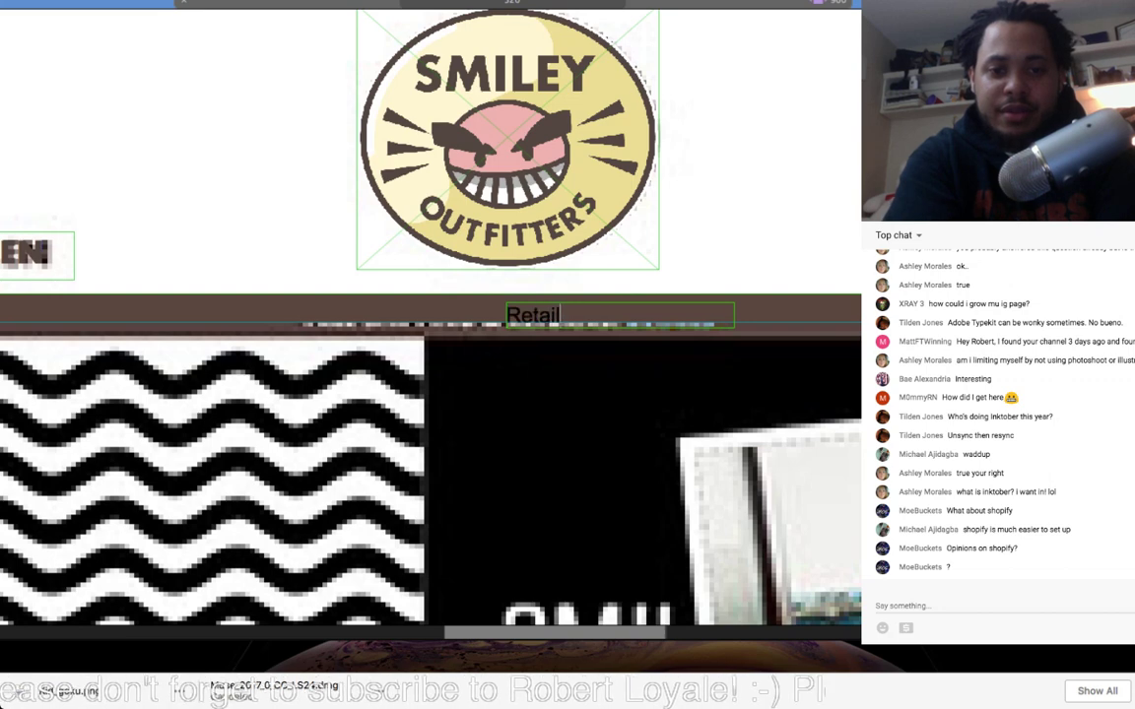
key(BackSpace)
key(BackSpace)
key(BackSpace)
key(BackSpace)
key(BackSpace)
key(BackSpace)
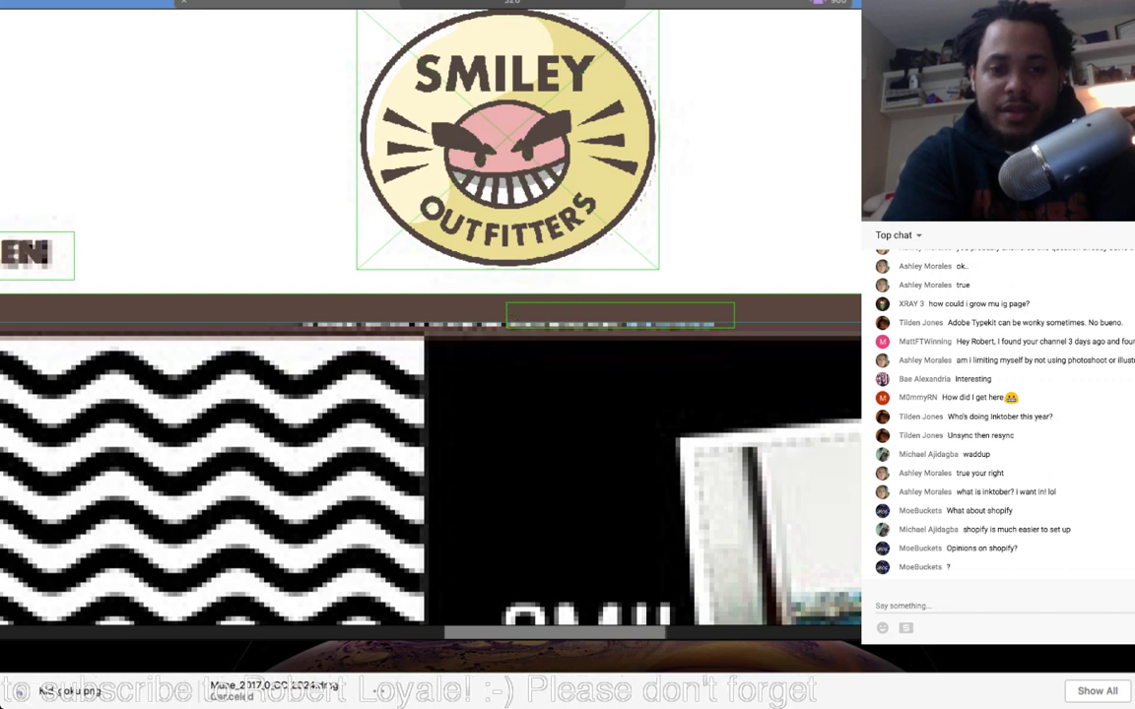
Step: Enter "Follow Us on Instagram | Details" in the text box on the brown header bar
text(Follow)
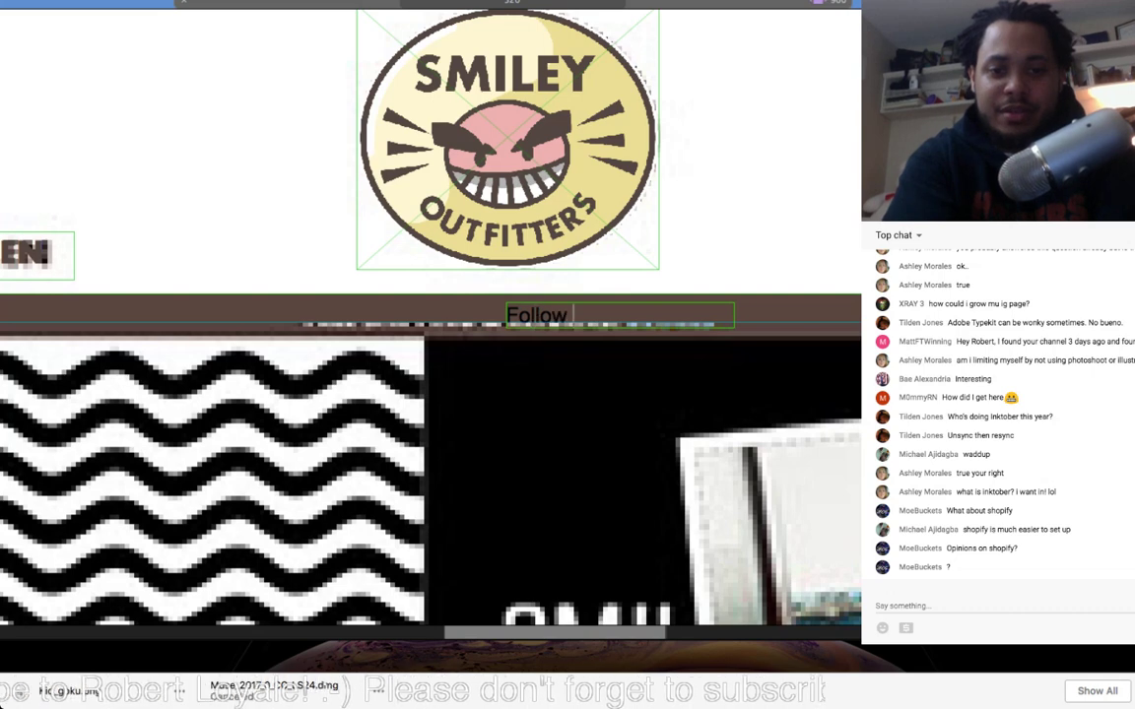
text( Us on Ins)
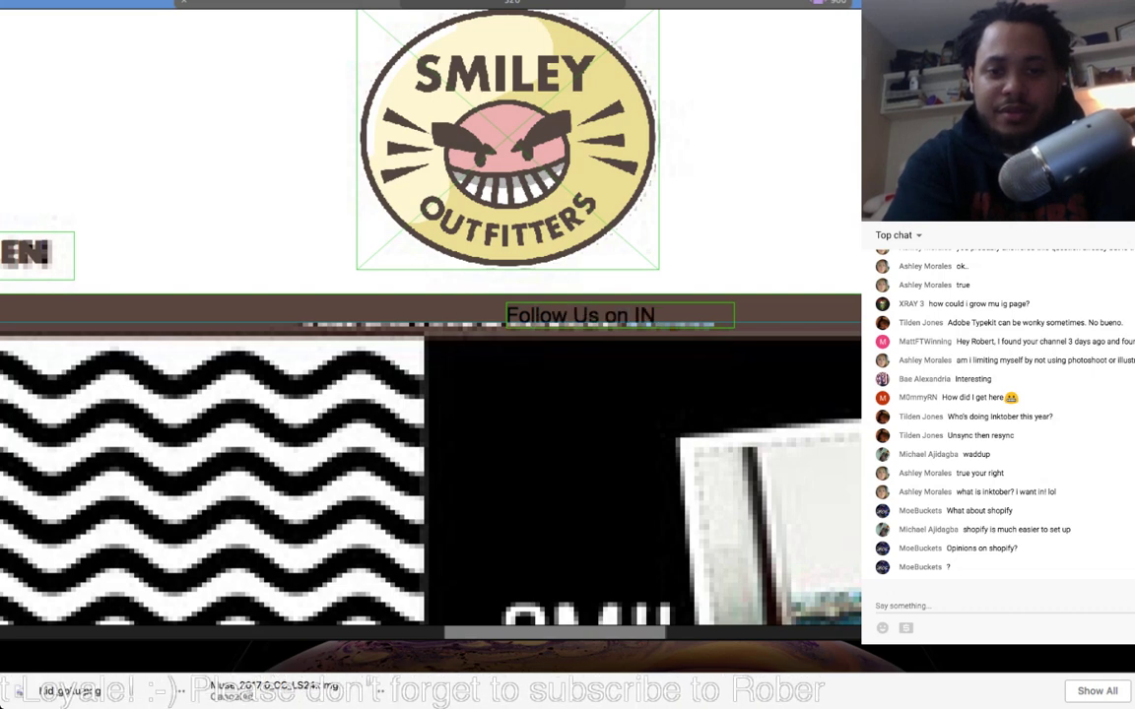
text(tagram)
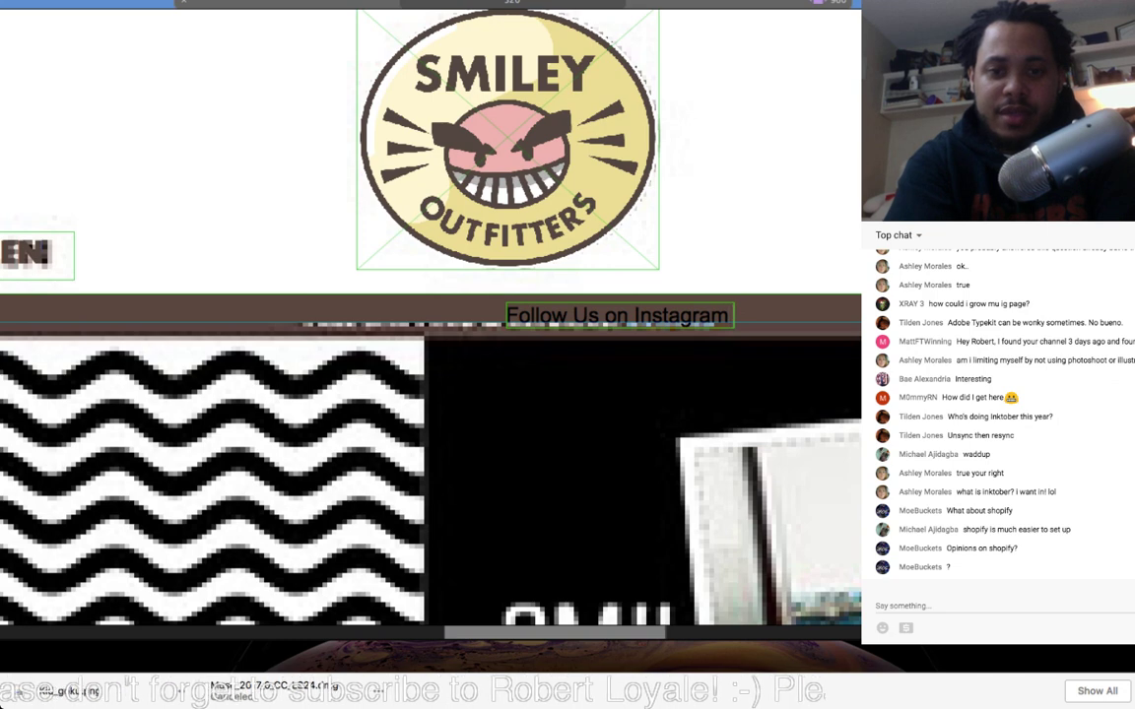
text( | Details)
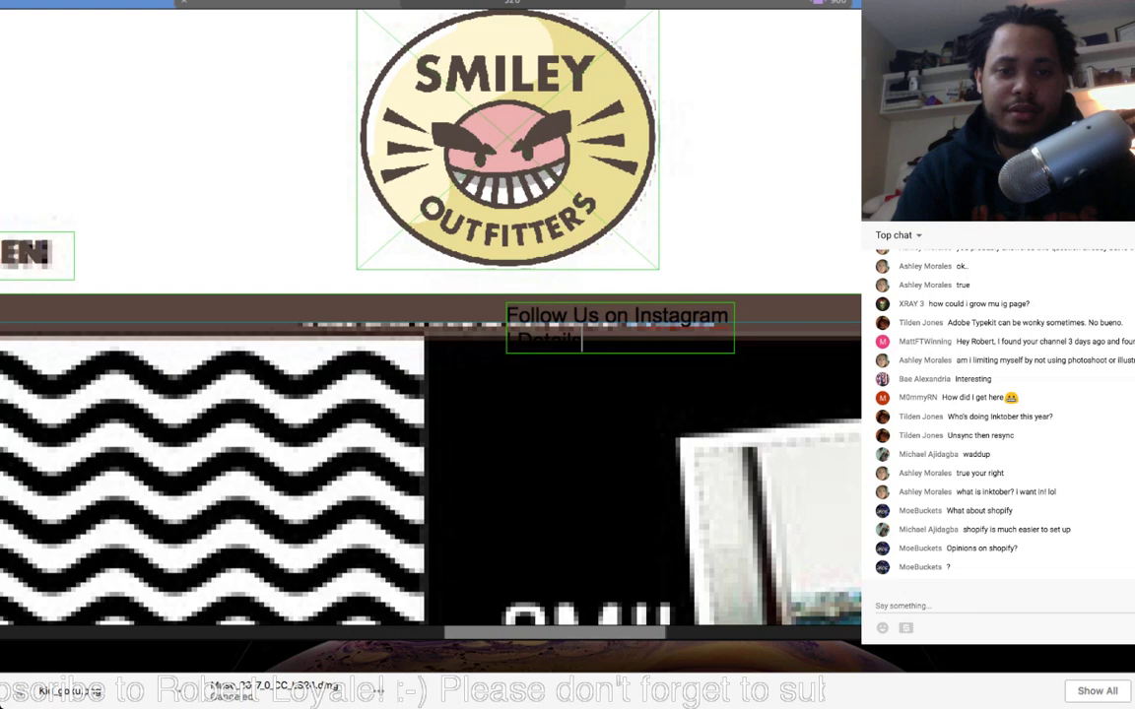
key(Escape)
Step: Widen the text box to fit one line, raise its upper edge to the bar's top and style the text bold white
drag(507, 315, 374, 315)
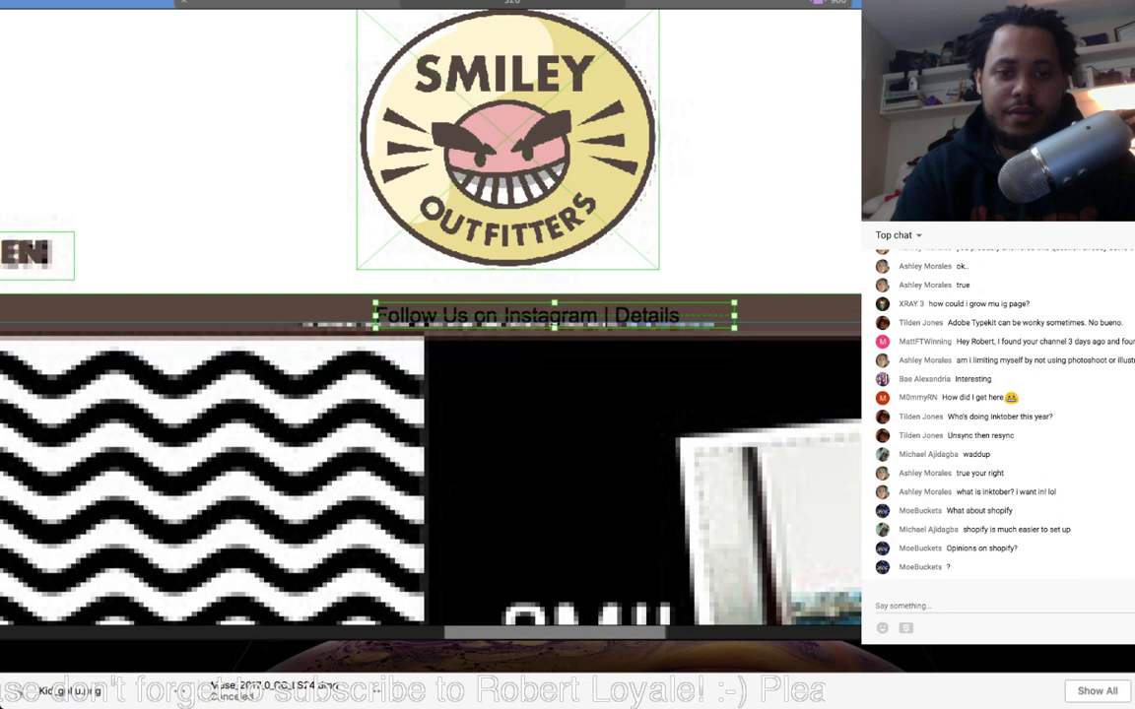
drag(554, 302, 555, 294)
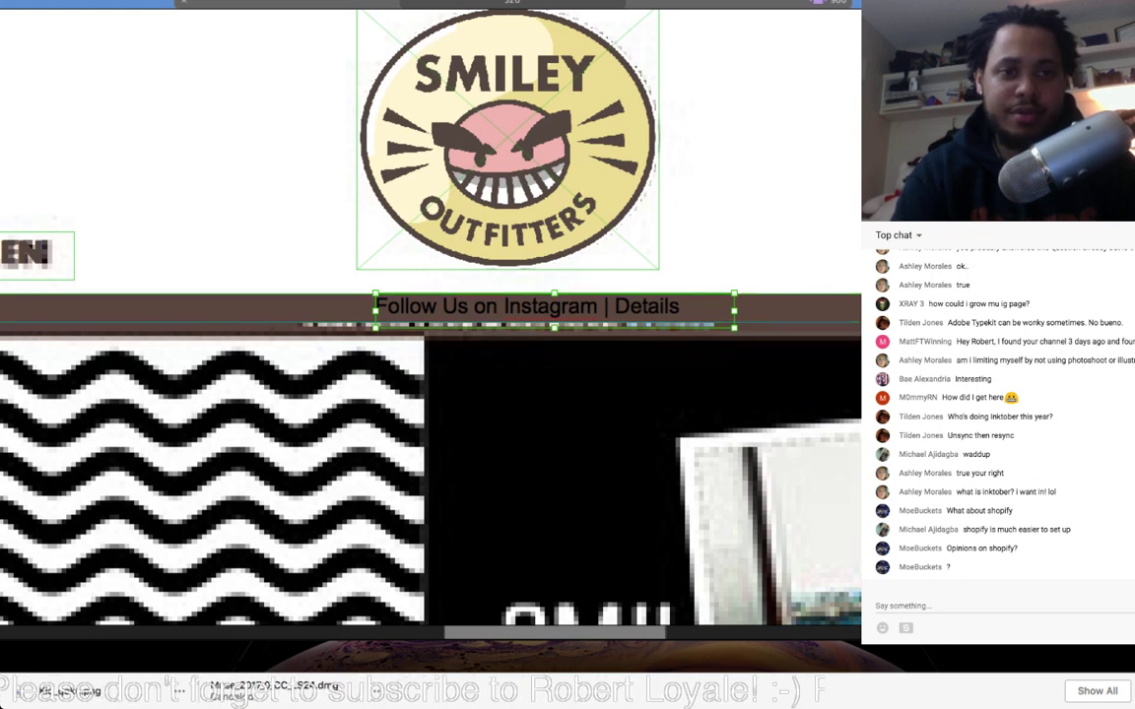
key(super+b)
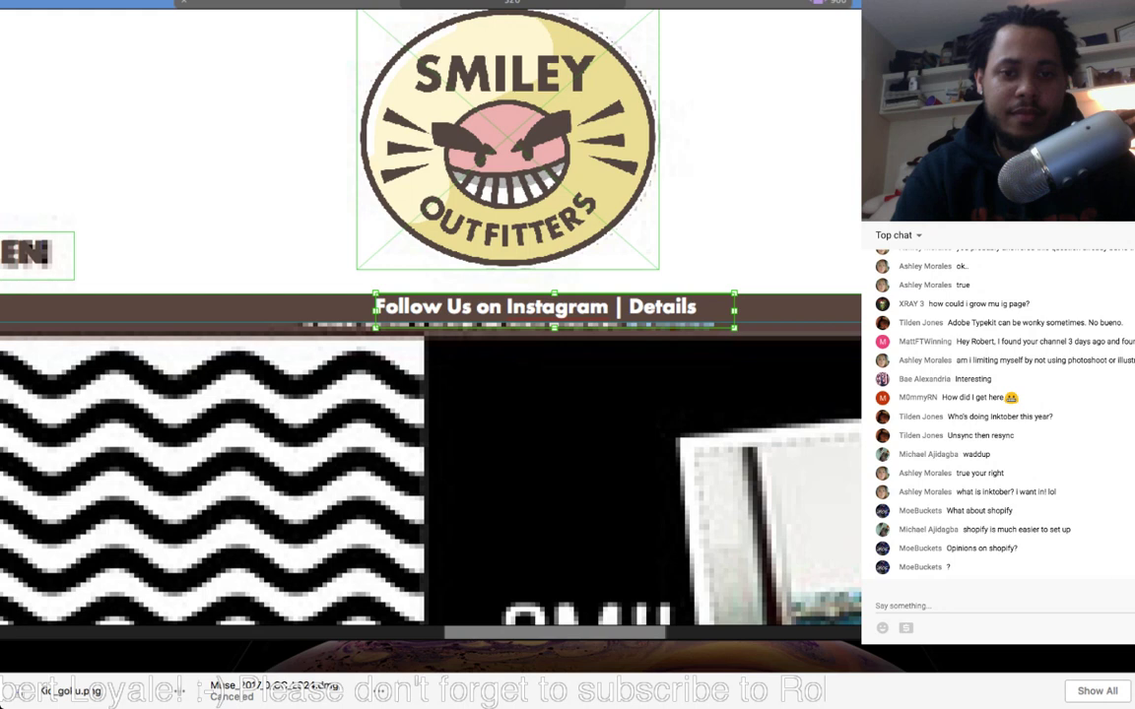
Step: Turn the word "Details" into a hyperlink and shift the text box to the centre of the bar under the logo
double_click(662, 307)
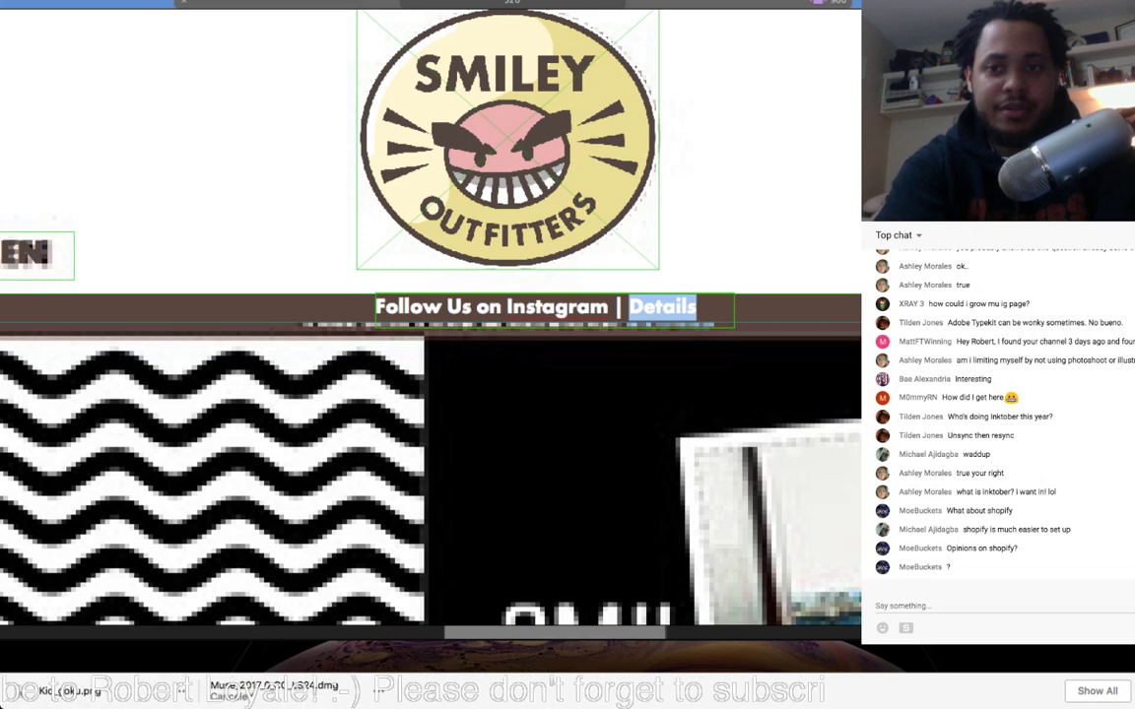
key(Escape)
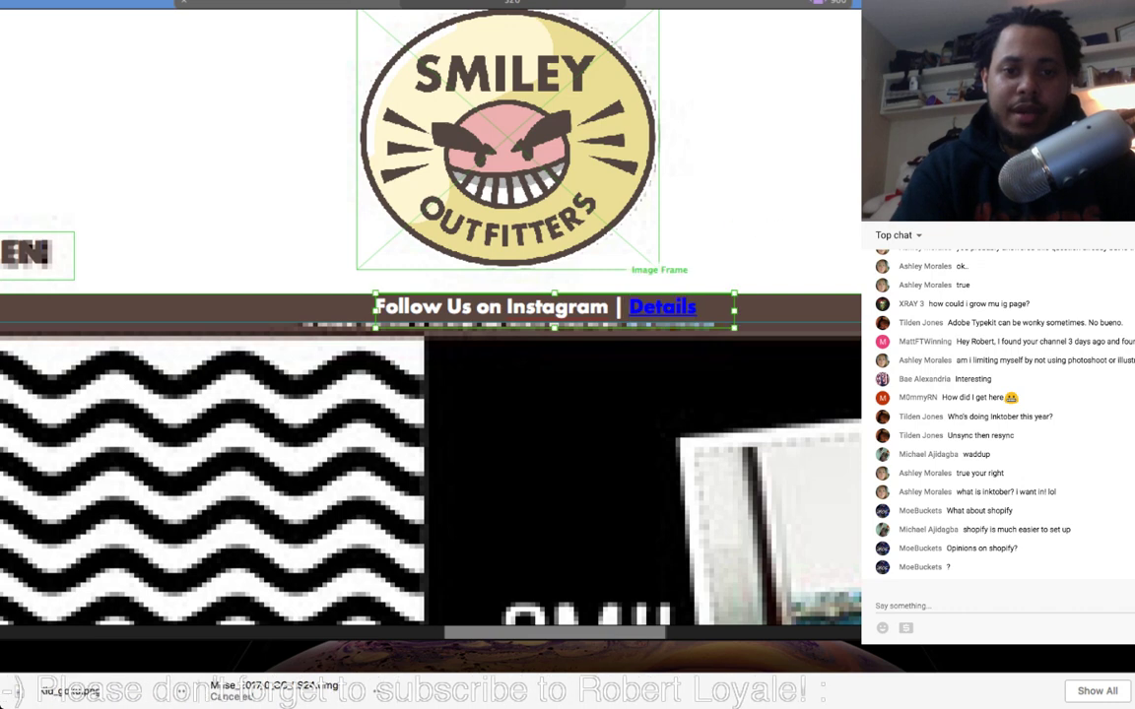
drag(554, 308, 513, 309)
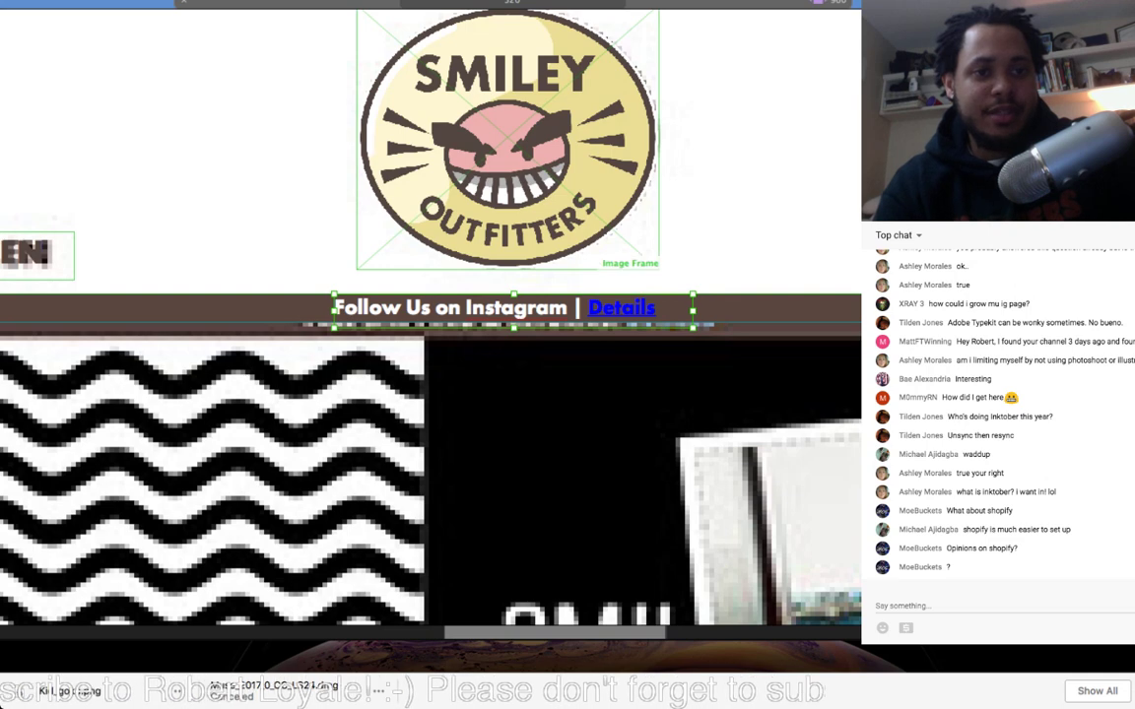
Step: Look over the master pages in the site plan, including SMILEY 2.0, and return to the Smiley header page
key(super+m)
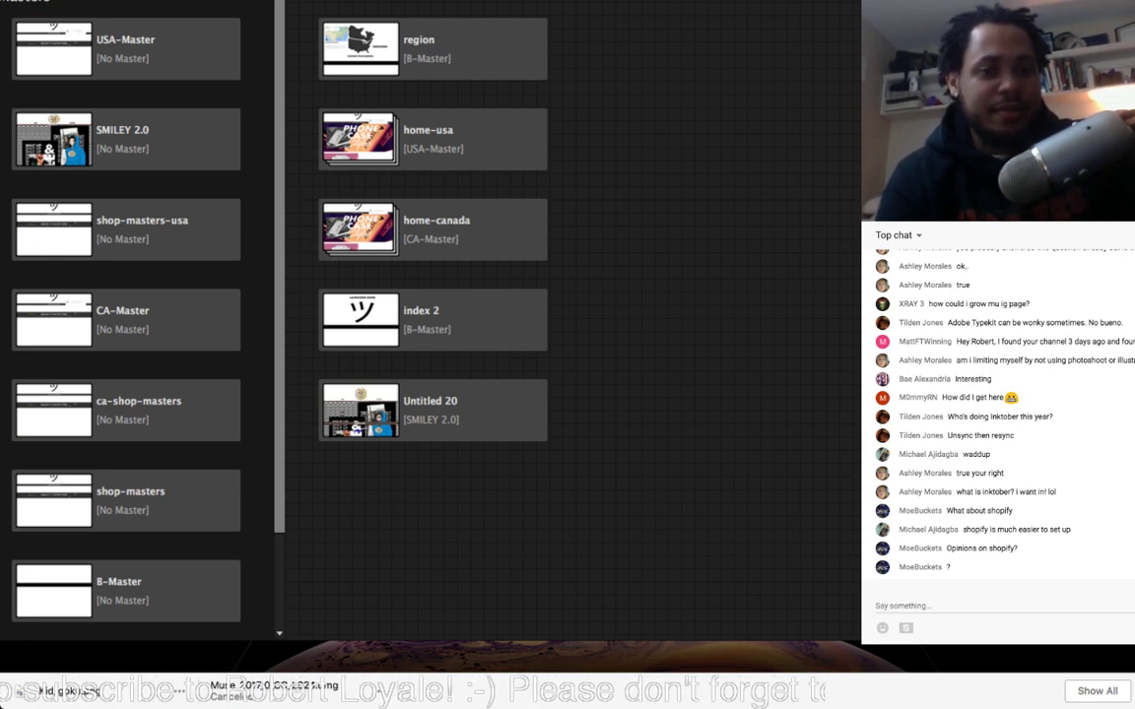
scroll(126, 295, down, 2)
click(126, 133)
scroll(126, 295, up, 2)
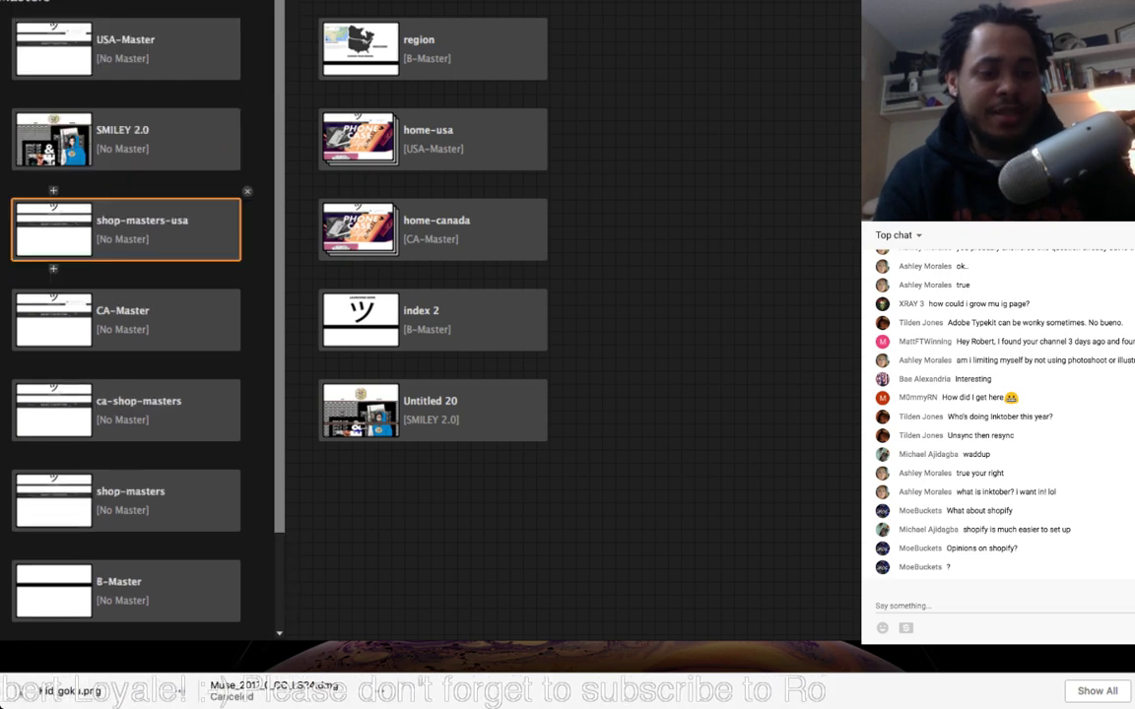
click(126, 133)
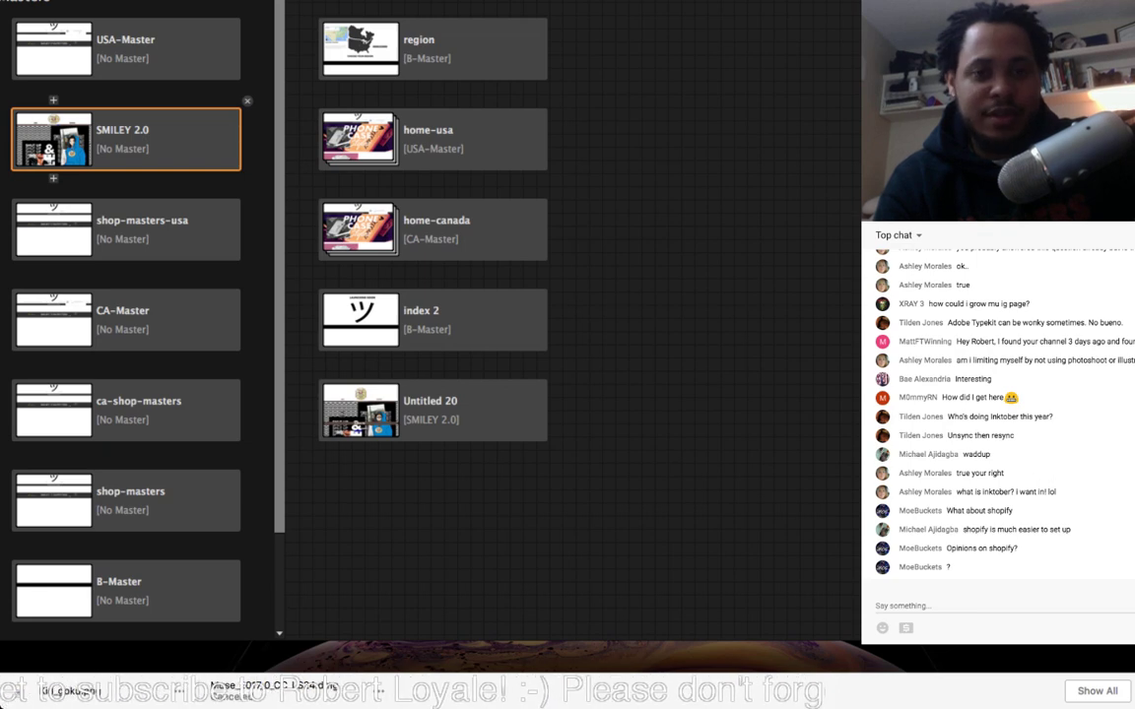
key(Escape)
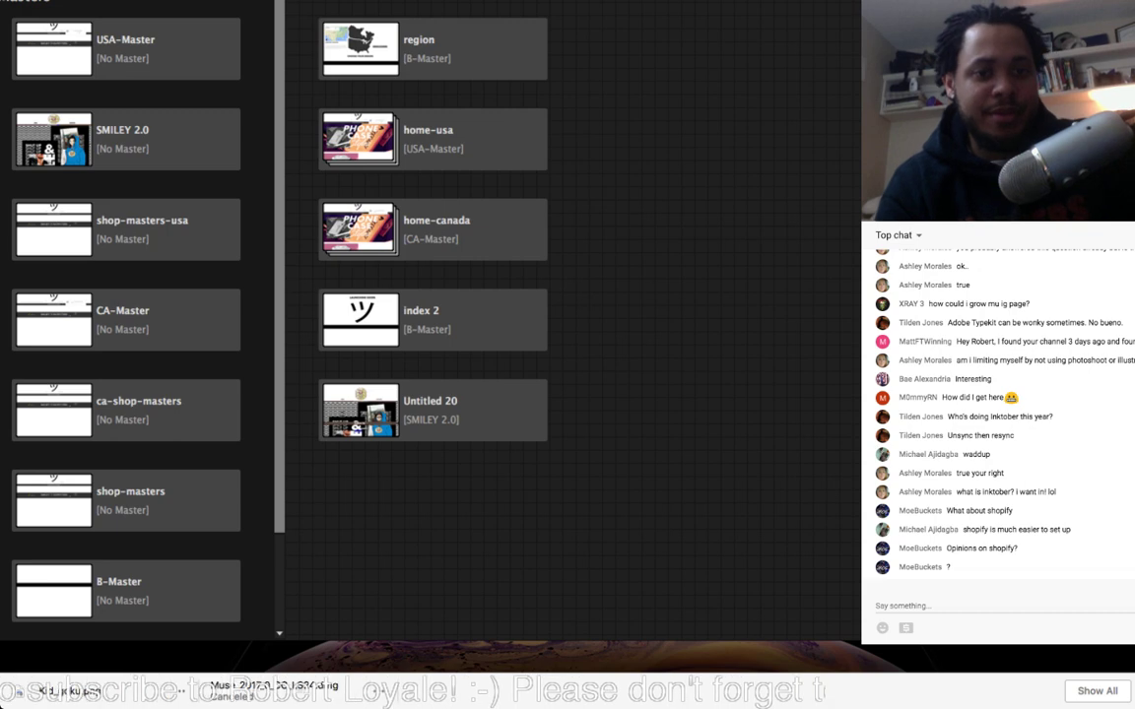
click(125, 139)
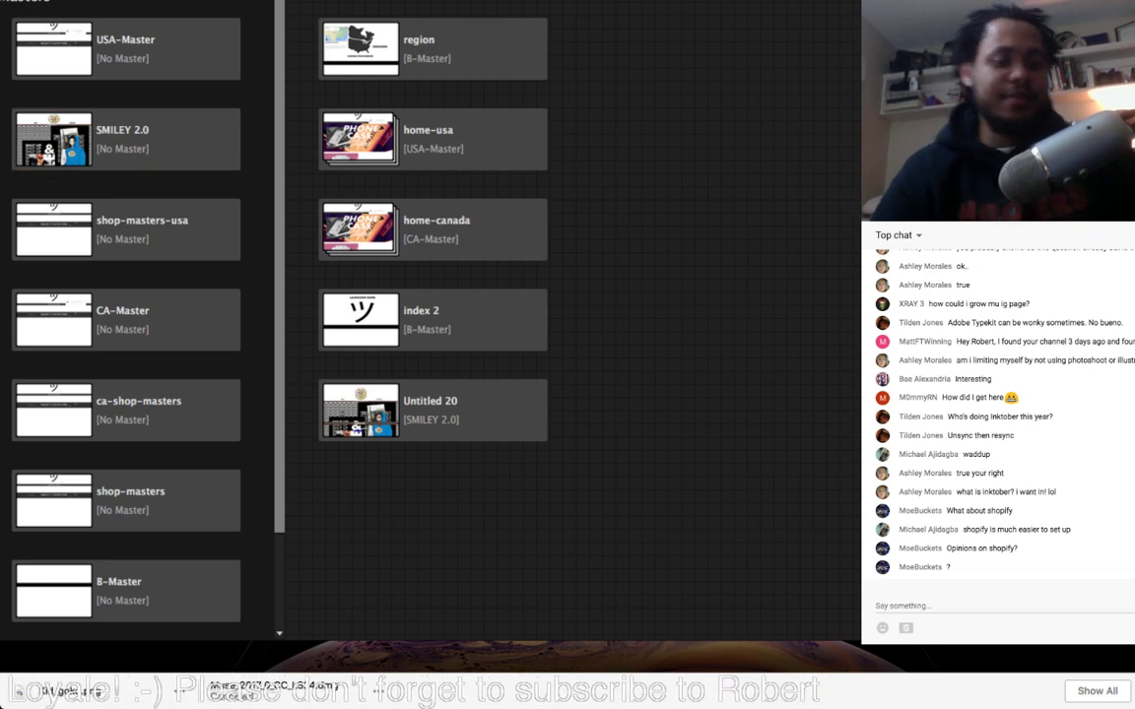
click(125, 48)
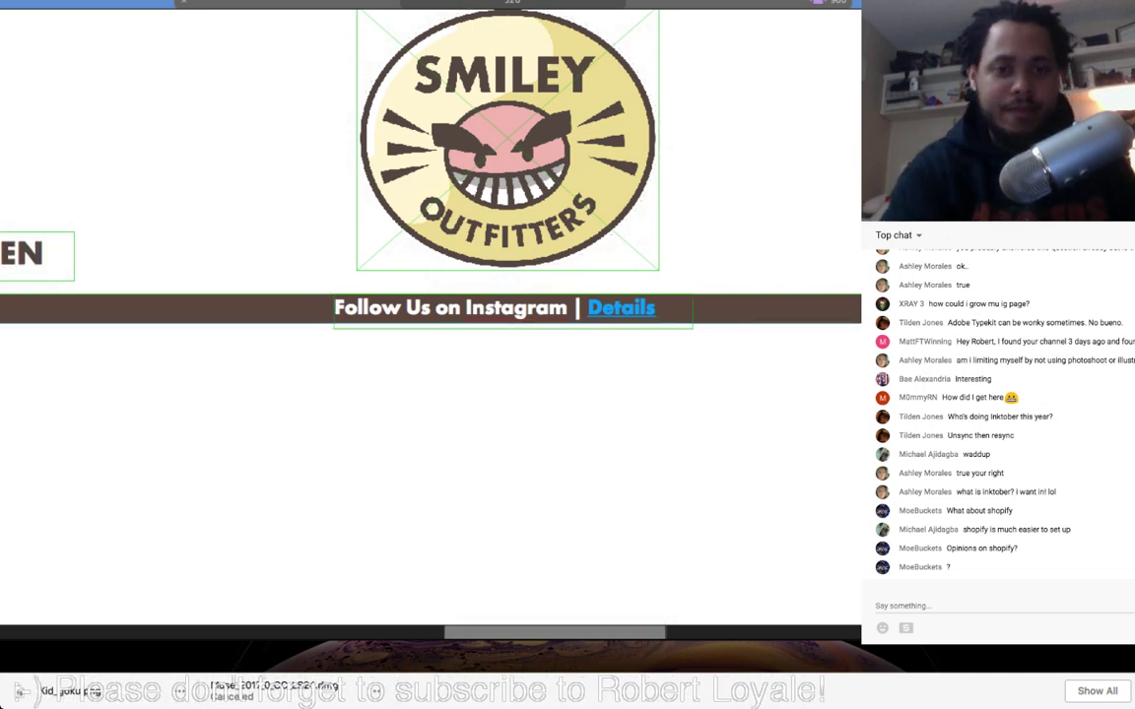
Step: Preview the header at several narrower browser widths to check how the logo, links and bar text respond
key(super+minus)
key(super+minus)
key(super+minus)
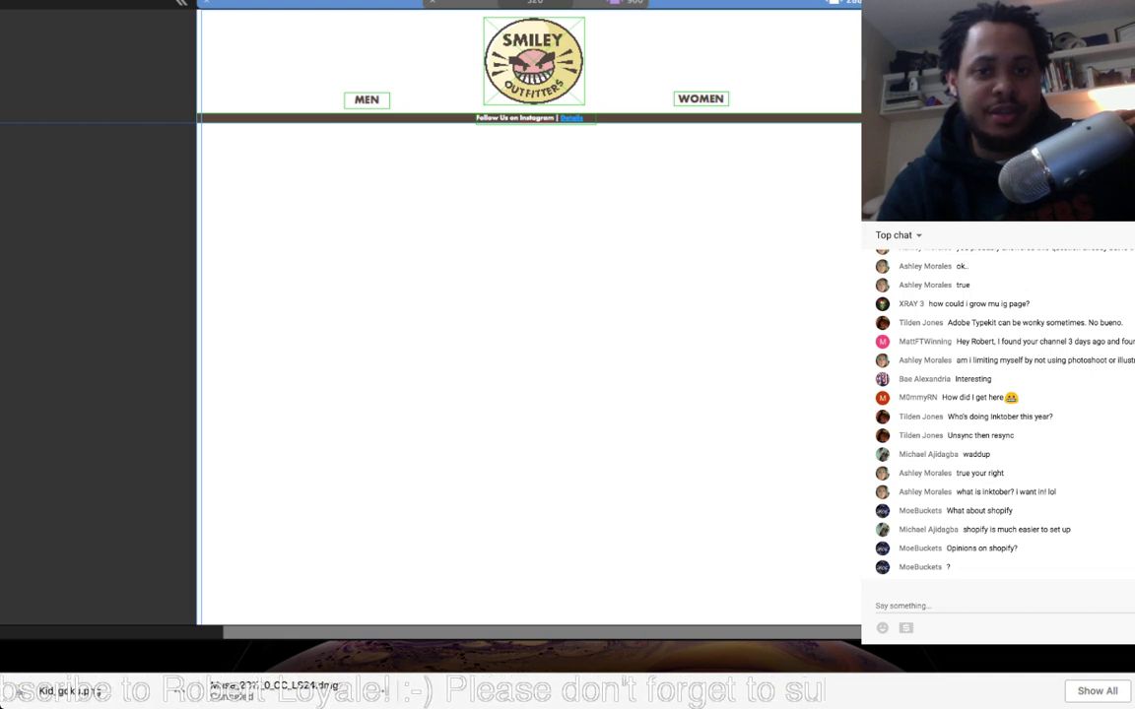
drag(874, 51, 654, 51)
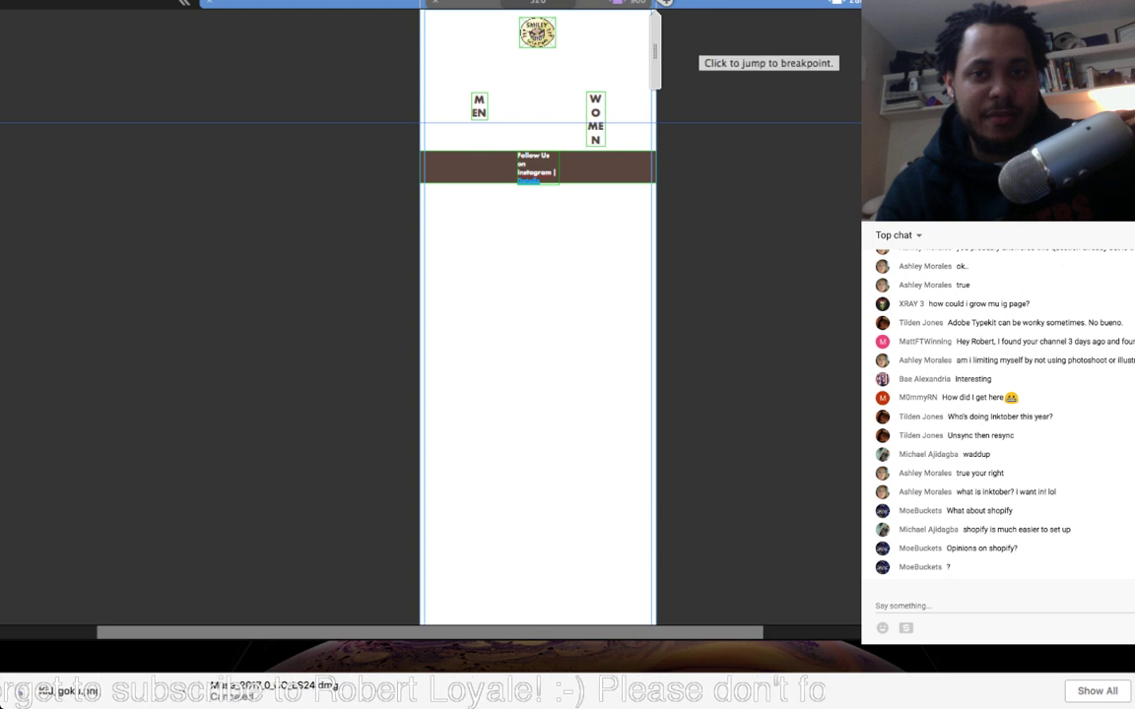
click(749, 3)
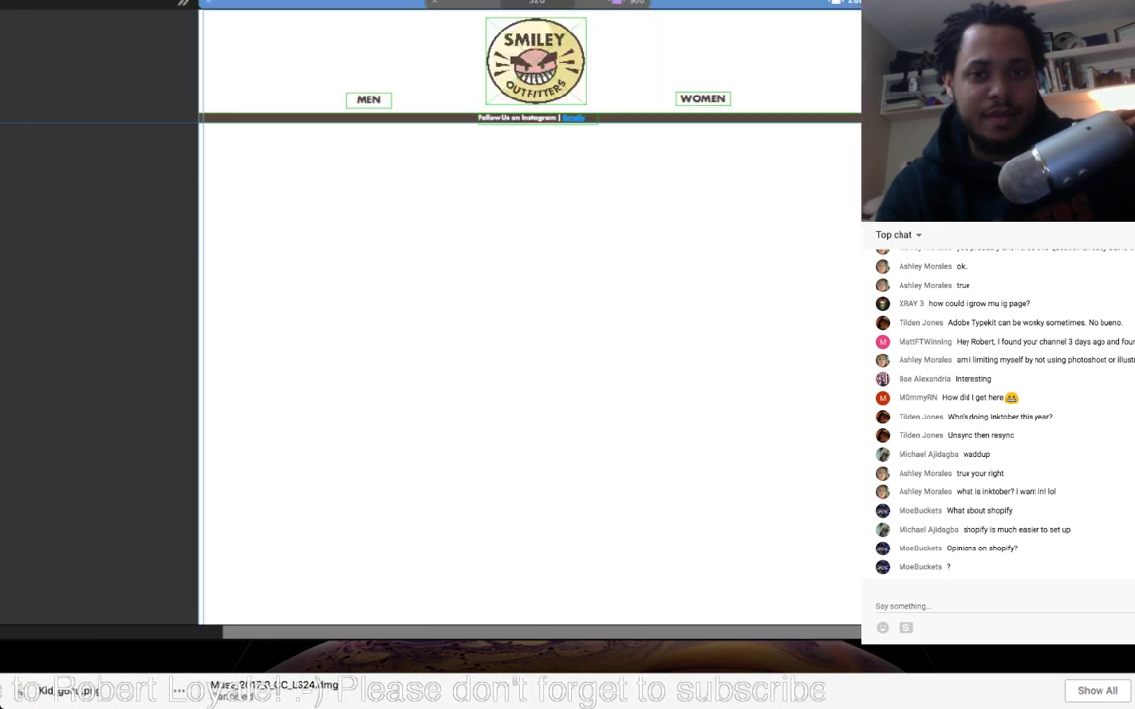
drag(875, 52, 793, 52)
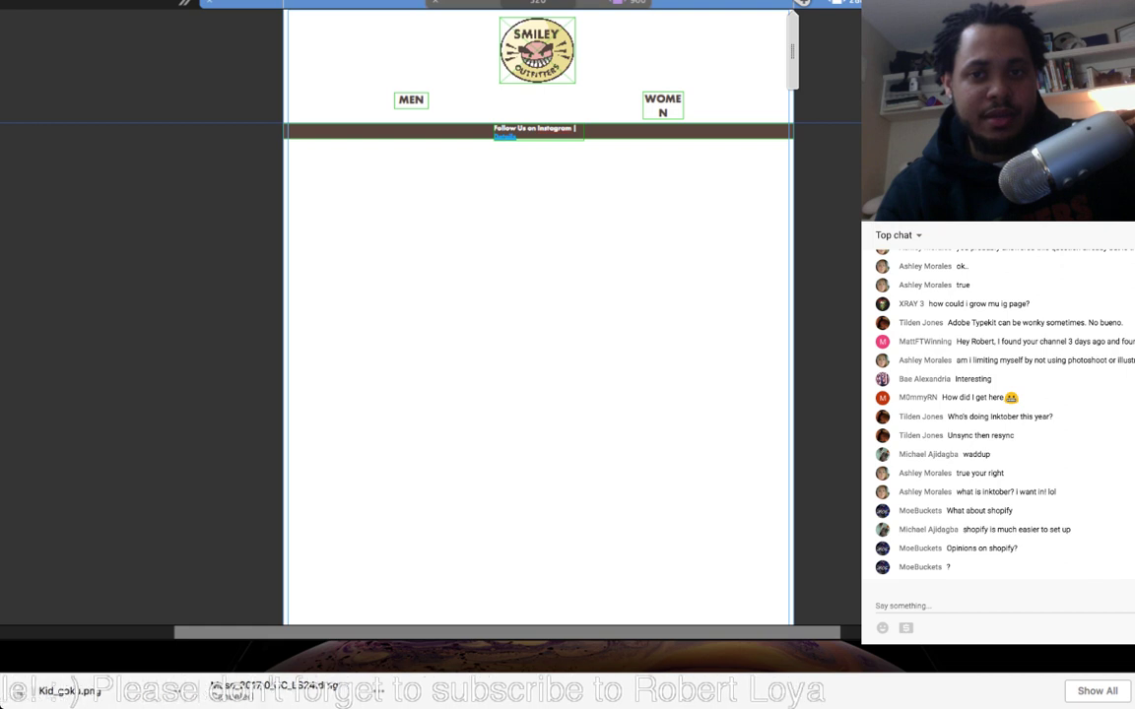
click(808, 3)
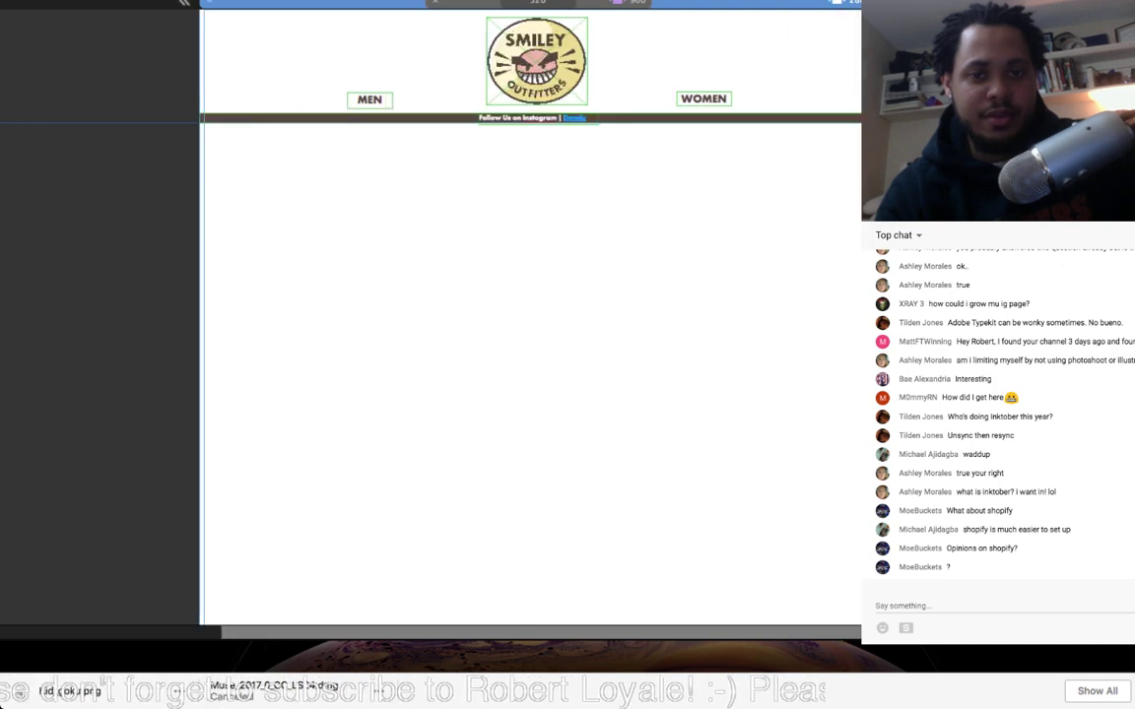
drag(875, 52, 731, 51)
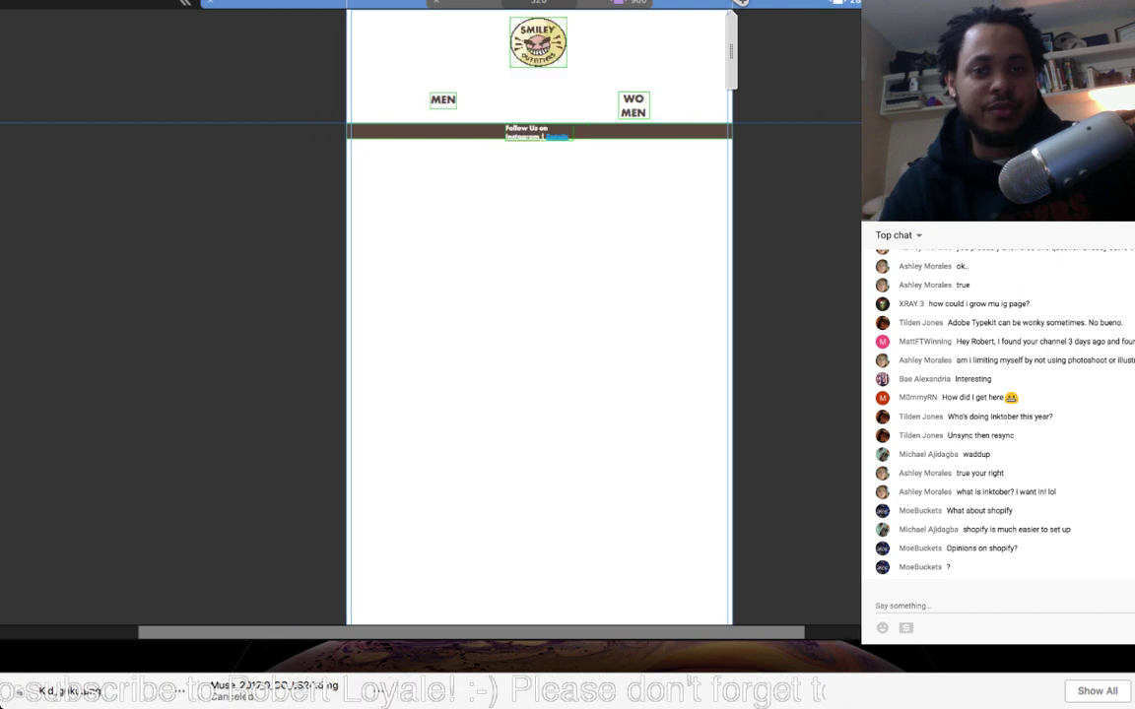
click(788, 3)
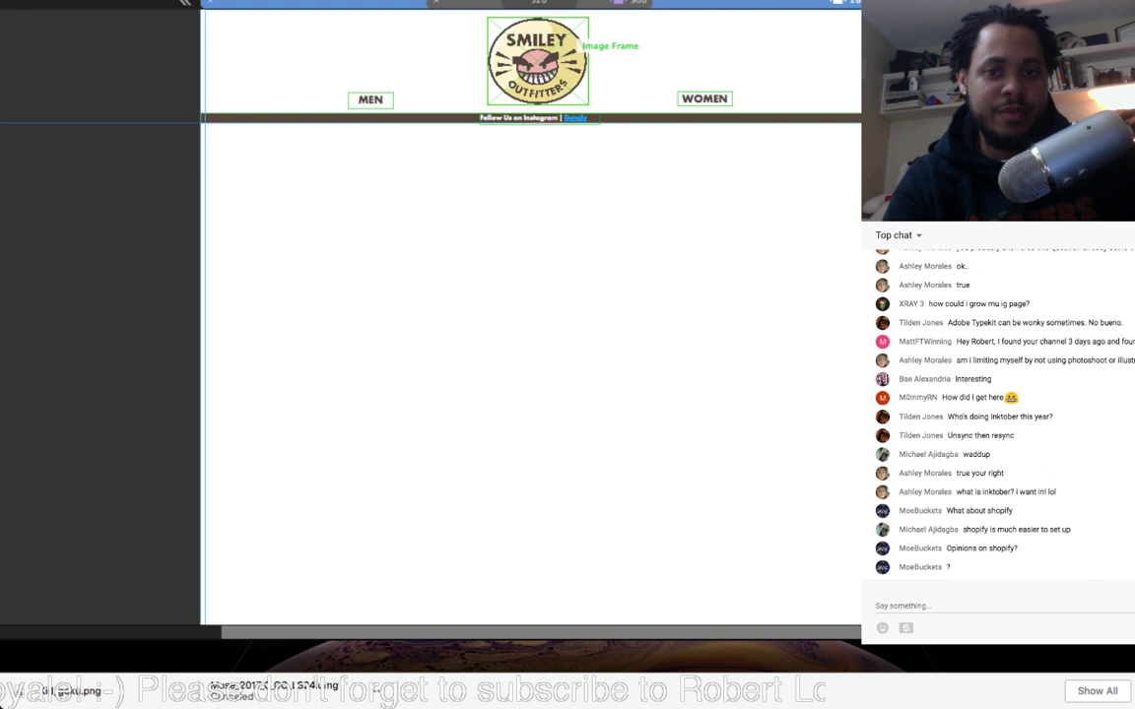
Step: Narrow the page slightly and add a breakpoint at about 2604 px, where the header text still fits
drag(884, 56, 854, 56)
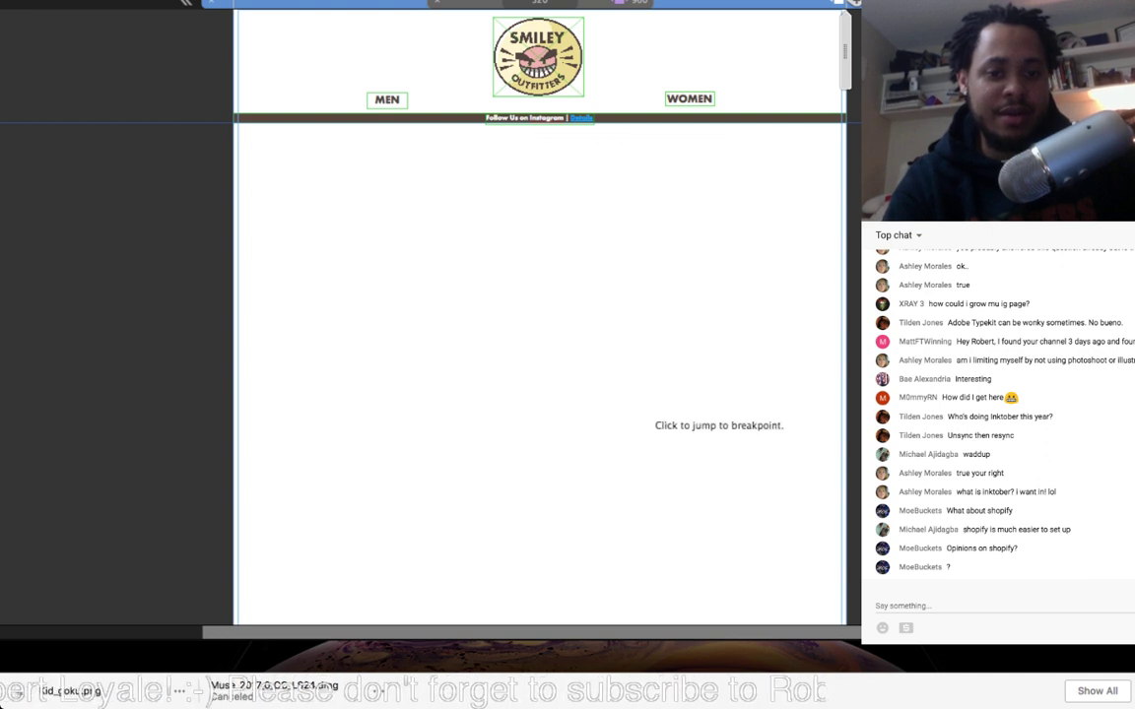
scroll(645, 412, down, 5)
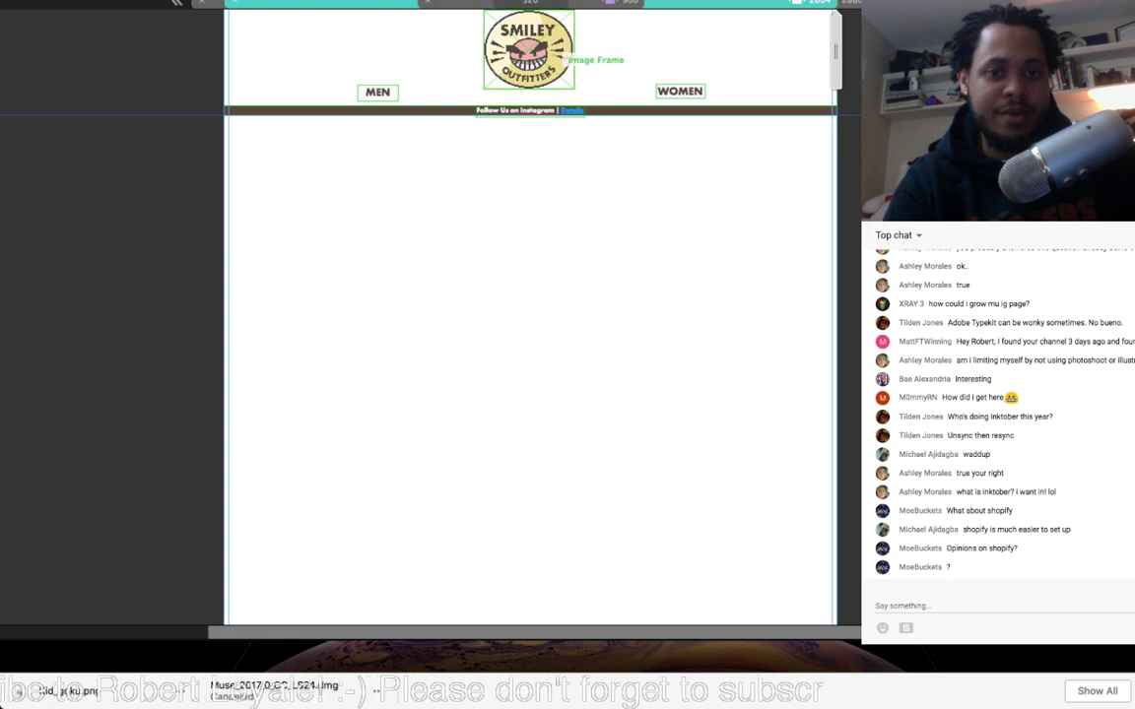
click(518, 41)
key(Escape)
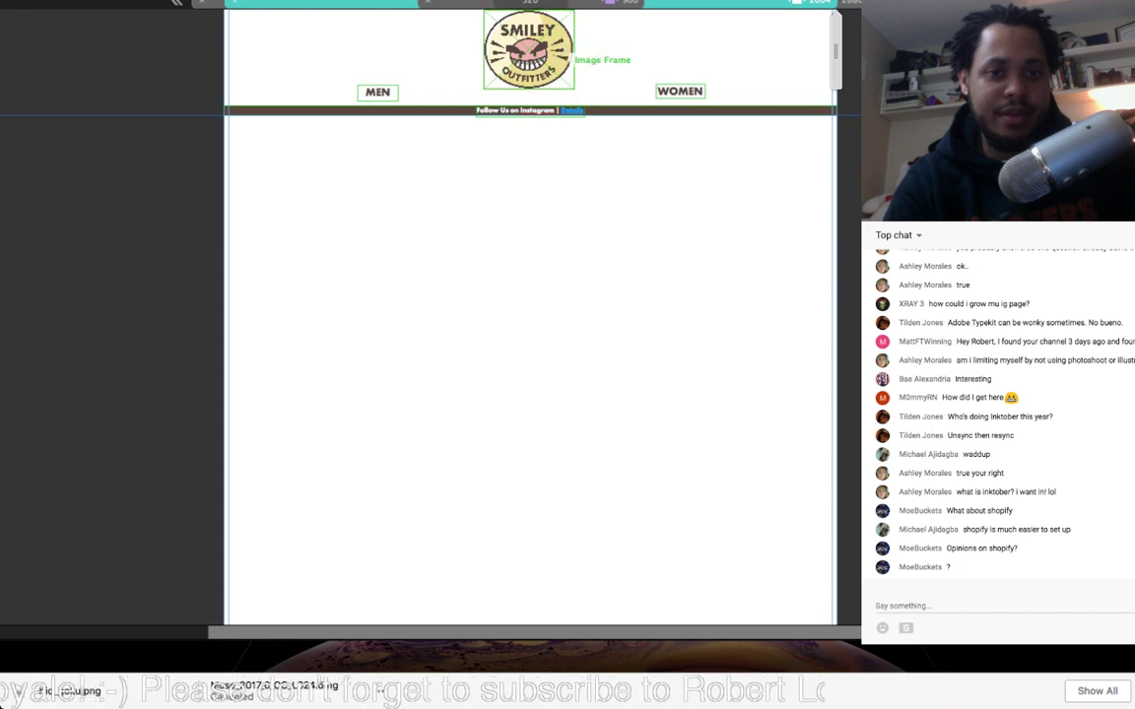
drag(574, 88, 585, 100)
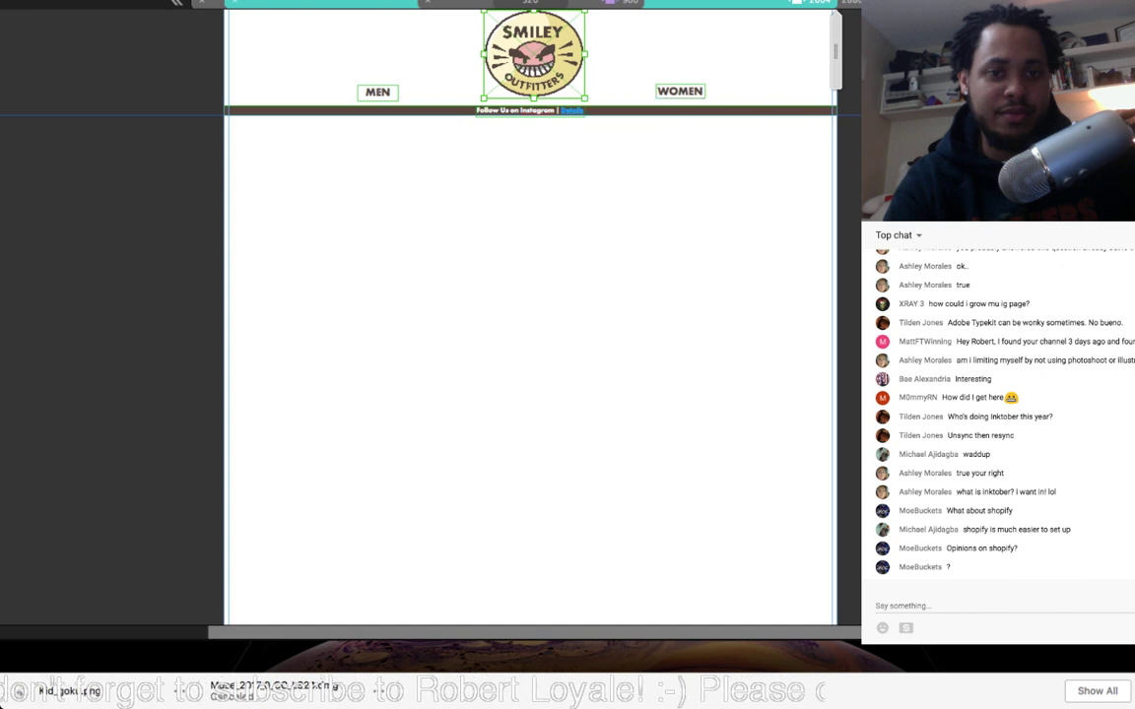
drag(483, 99, 469, 98)
key(super+z)
key(super+z)
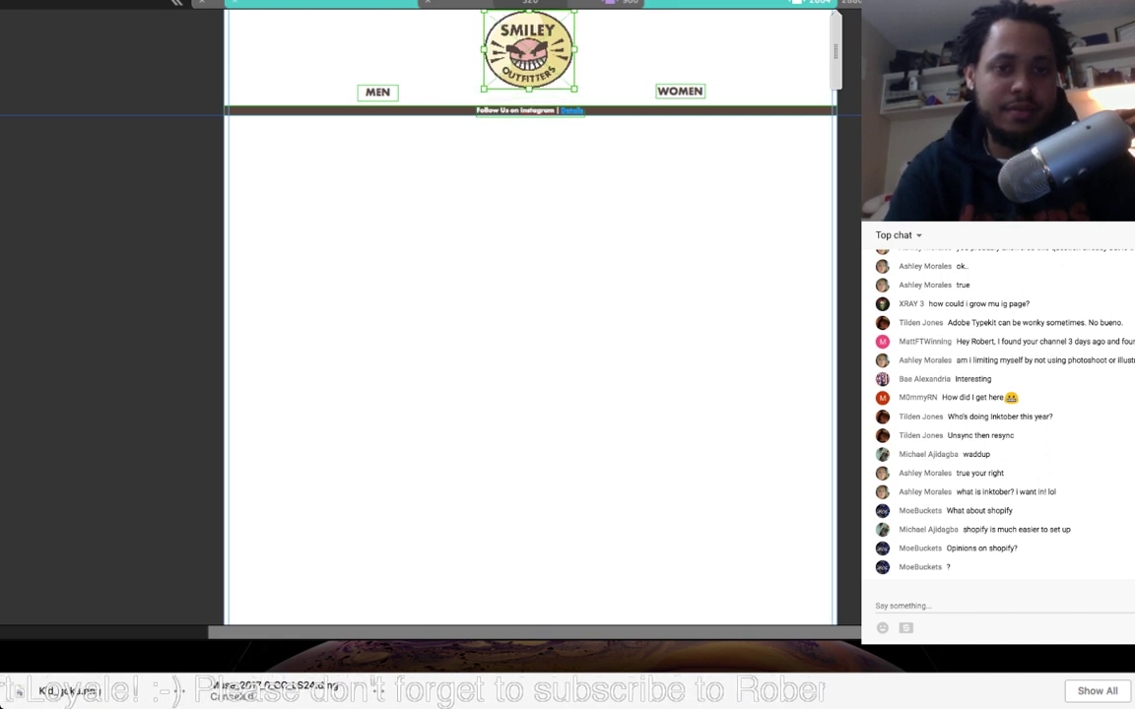
Step: Enlarge the Smiley Outfitters logo slightly from its lower corner at the new breakpoint
drag(574, 89, 581, 95)
key(super+minus)
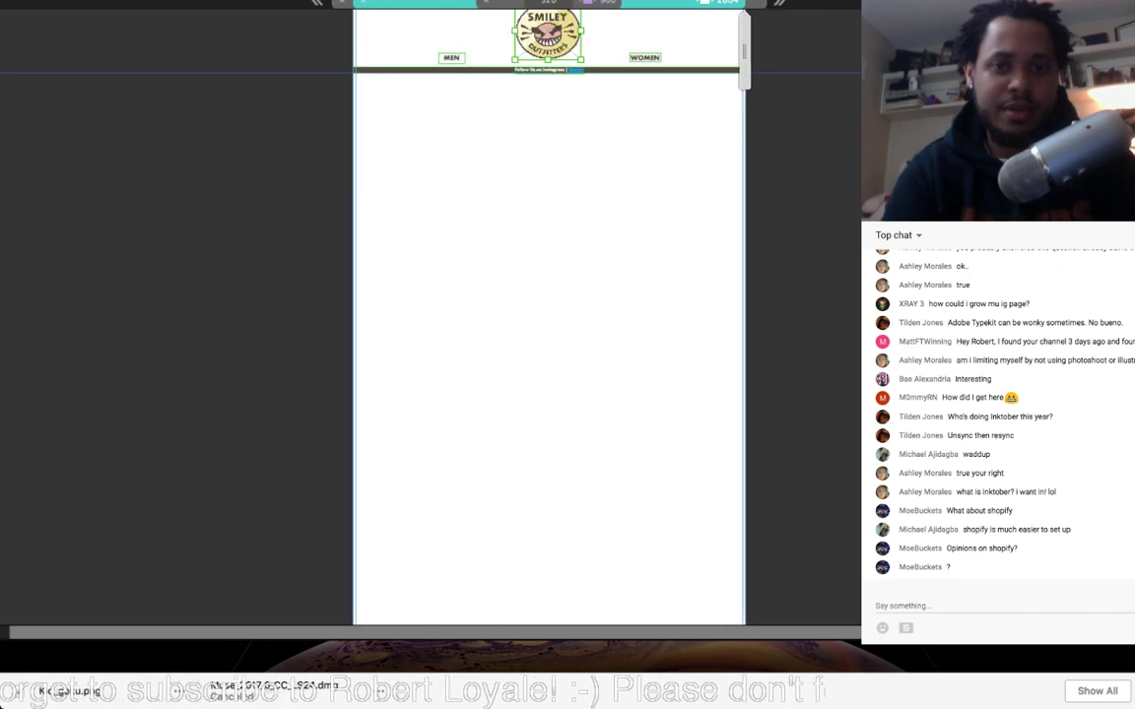
Step: Nudge the Smiley Outfitters logo up slightly so a small gap separates it from the brown header bar
key(super+equal)
key(super+equal)
key(super+equal)
key(super+equal)
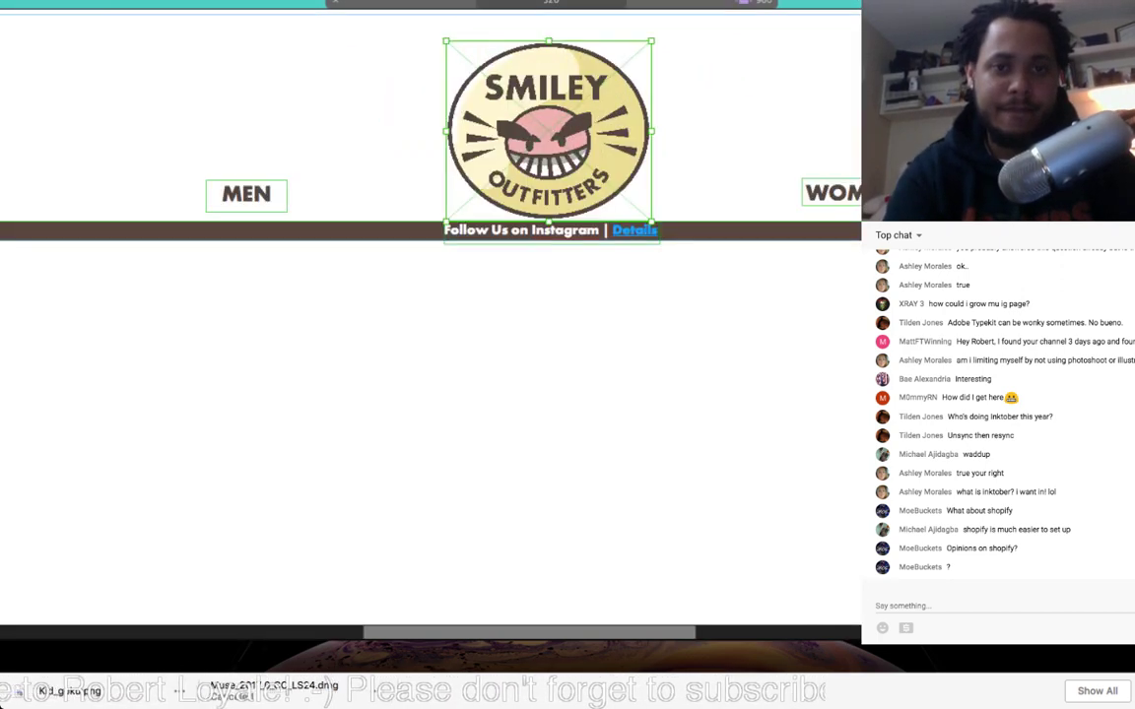
key(shift+Up)
key(Down)
key(Down)
key(Down)
key(Down)
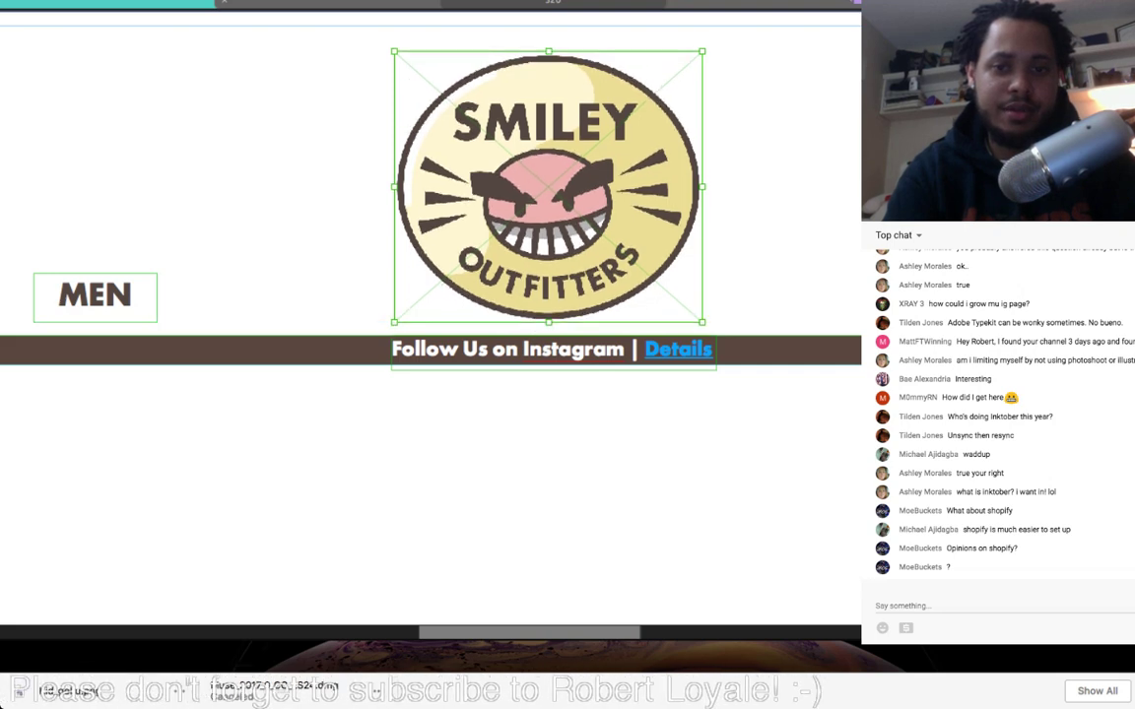
Step: Nudge the WOMEN link down so its lower edge aligns with the MEN link
scroll(430, 187, right, 4)
click(854, 293)
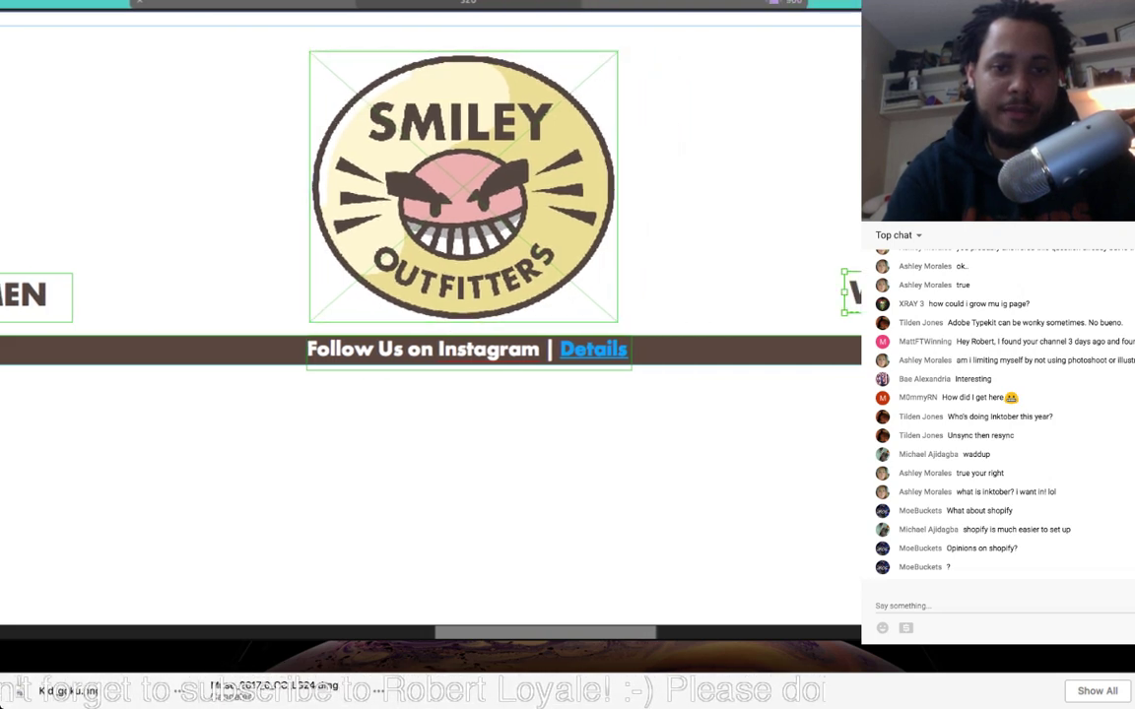
key(Down)
key(Down)
key(Down)
key(Down)
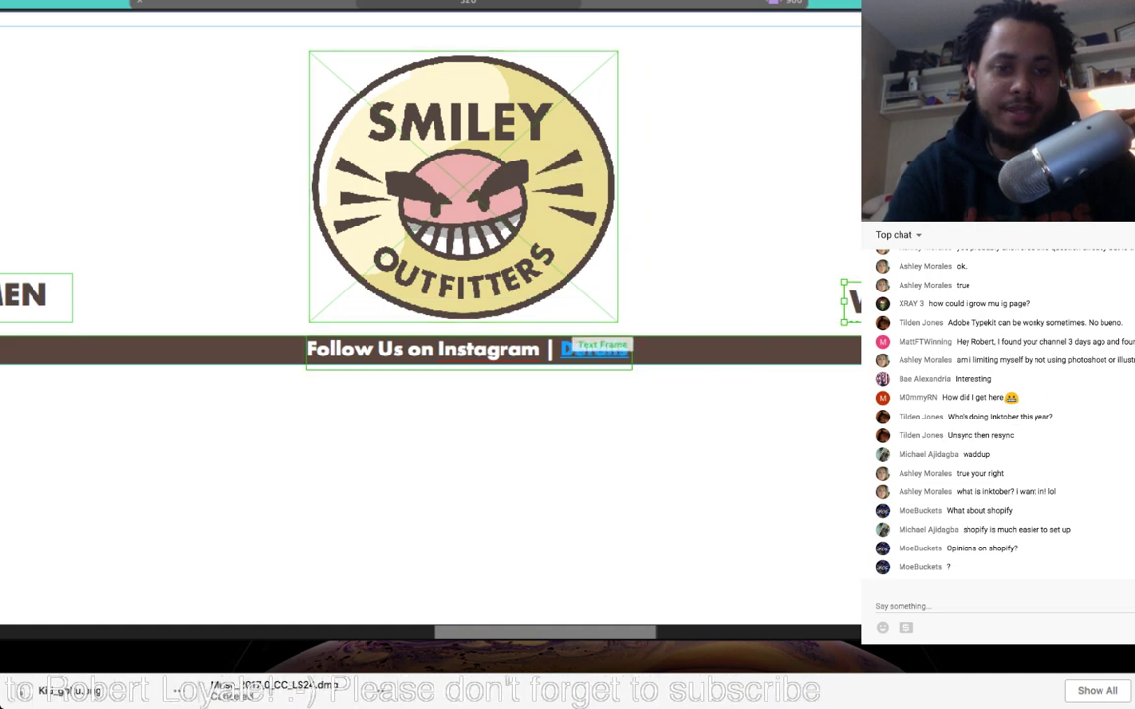
Step: Widen the "Follow Us on Instagram | Details" text frame on both sides and center its text
click(586, 349)
drag(306, 350, 179, 350)
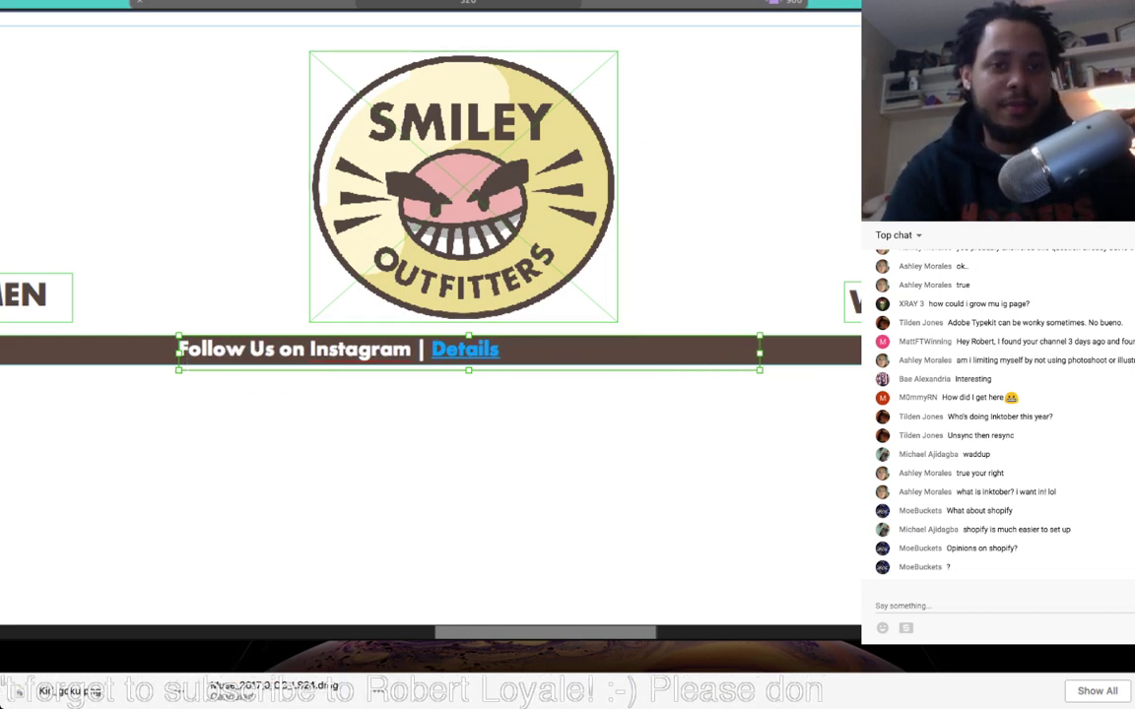
key(super+shift+c)
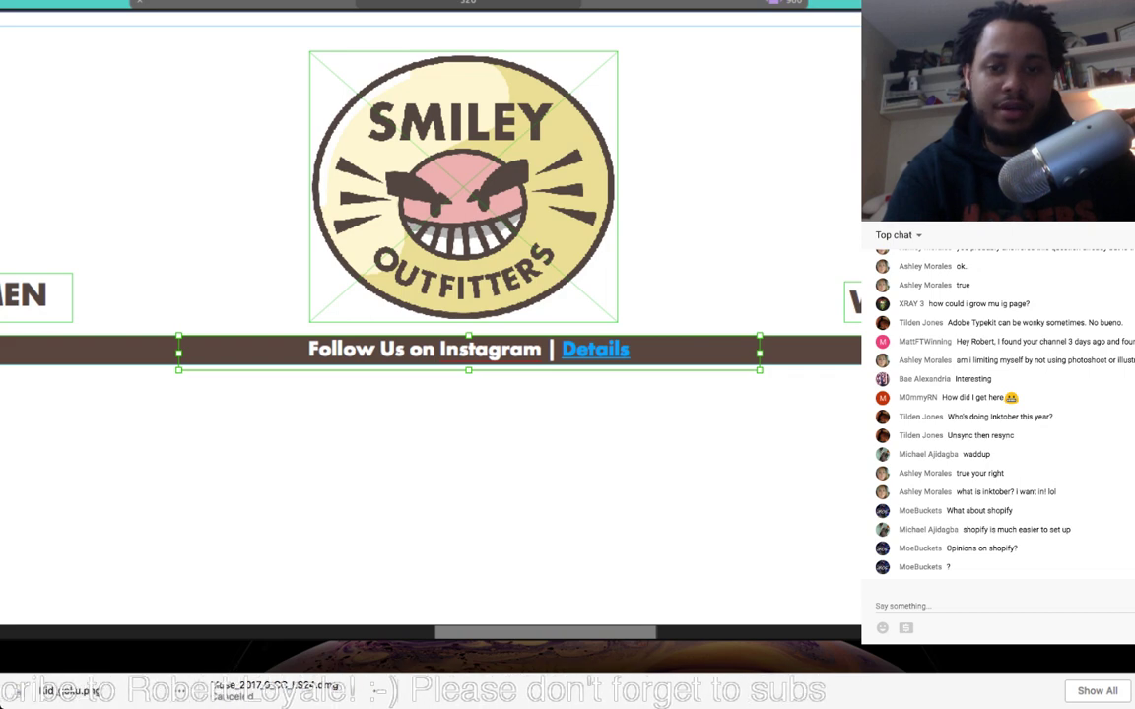
Step: Add a breakpoint at the narrower page width where the WOMEN link wraps, and widen its text frame to about 262 px
key(super+minus)
key(super+minus)
scroll(430, 315, down, 3)
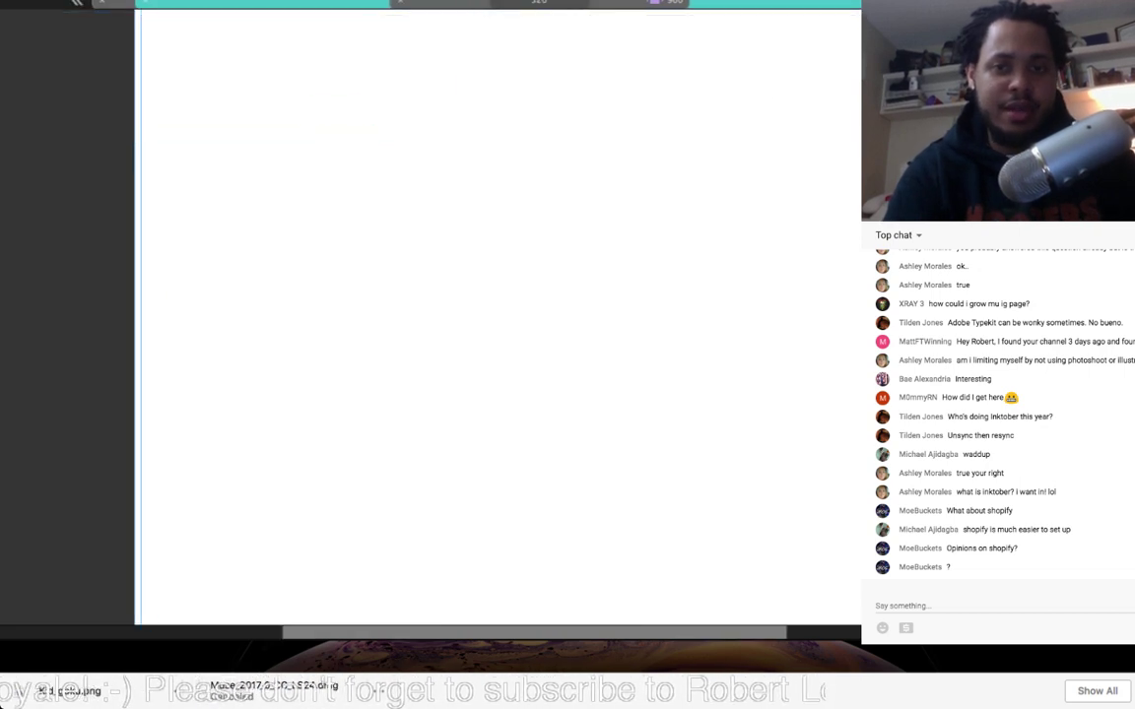
scroll(431, 315, up, 1)
scroll(497, 325, up, 3)
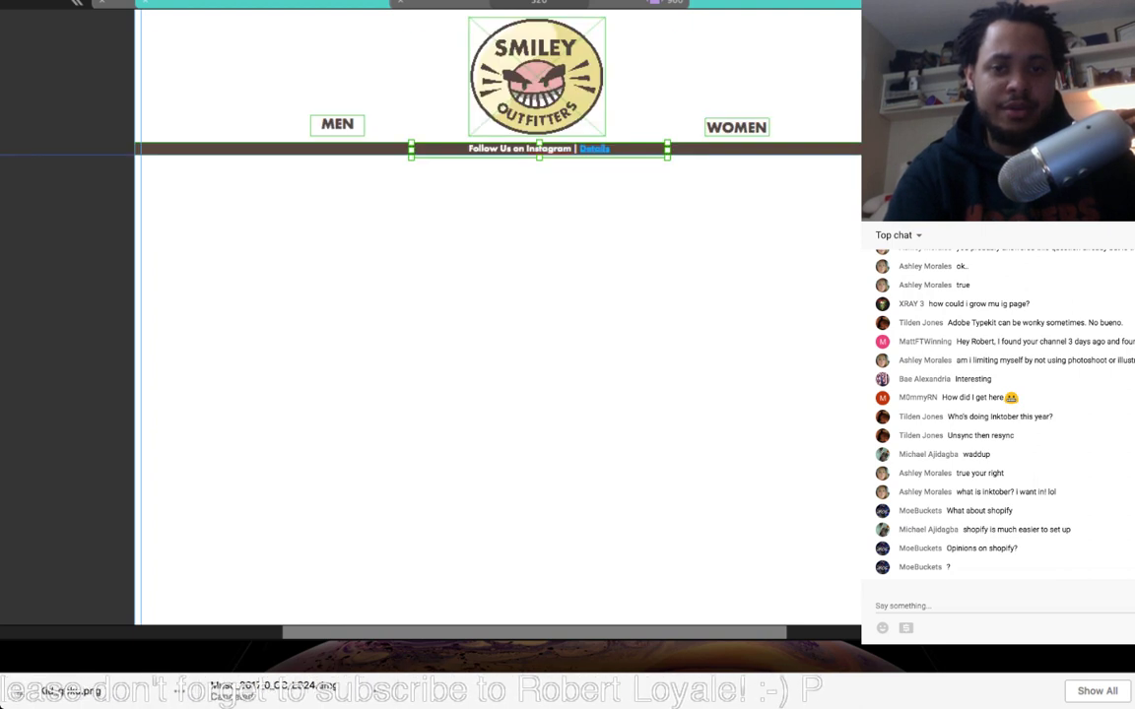
drag(945, 317, 896, 317)
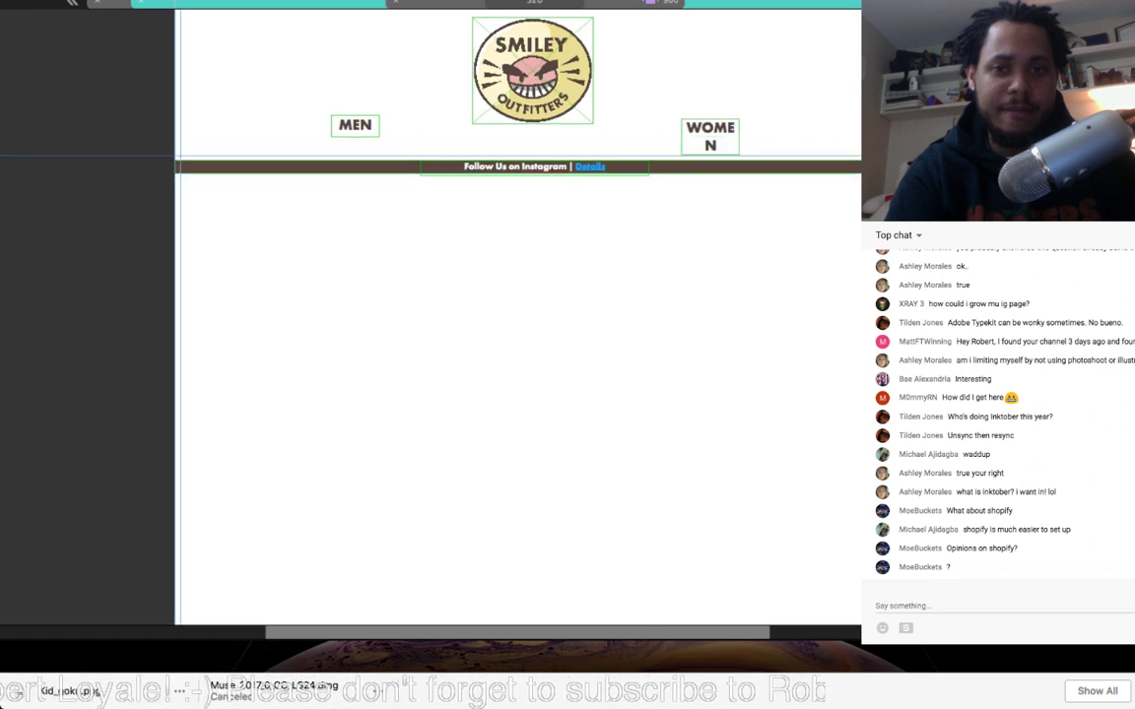
click(891, 4)
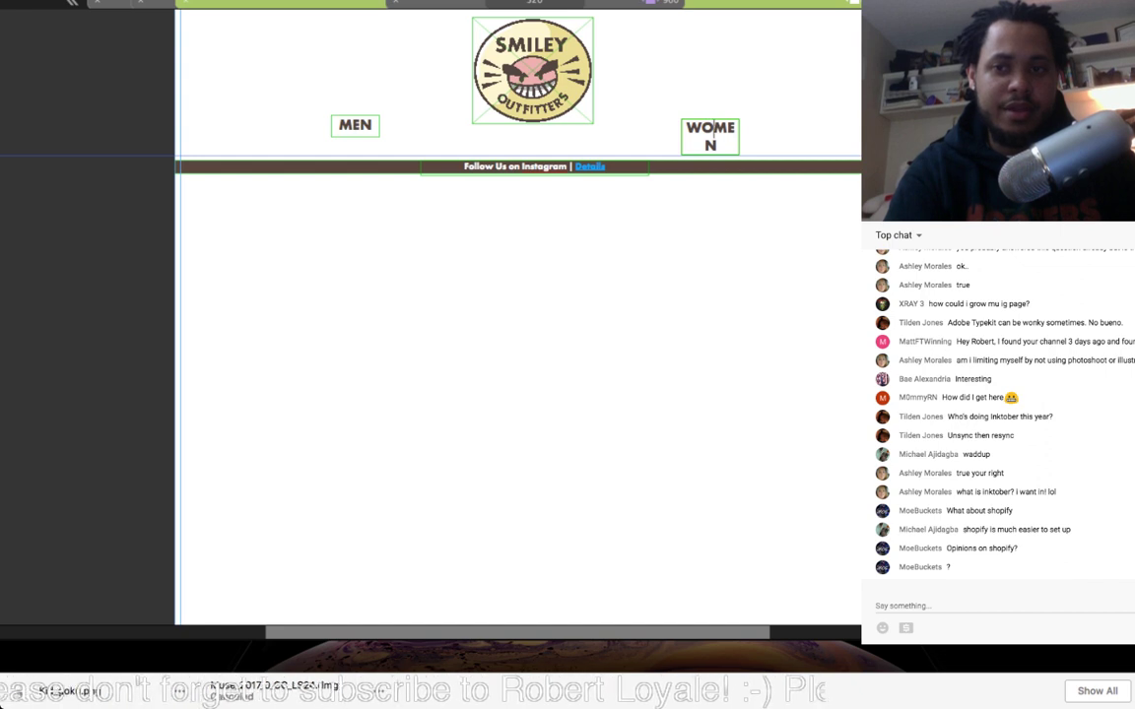
click(710, 137)
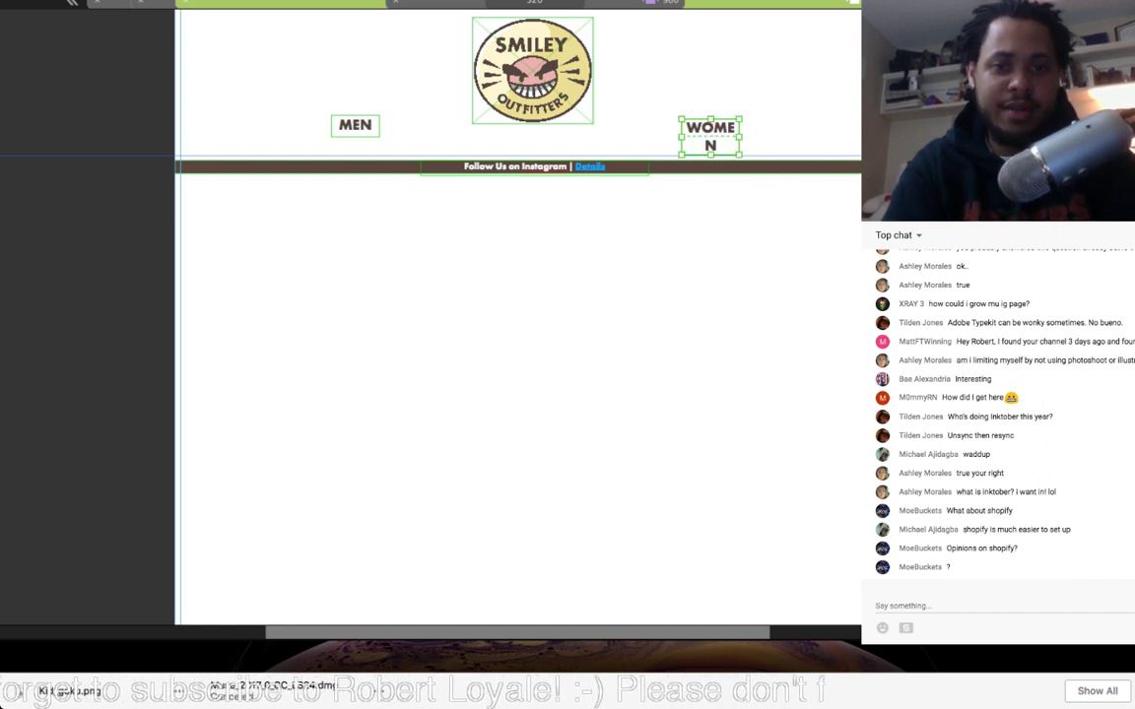
drag(741, 136, 766, 136)
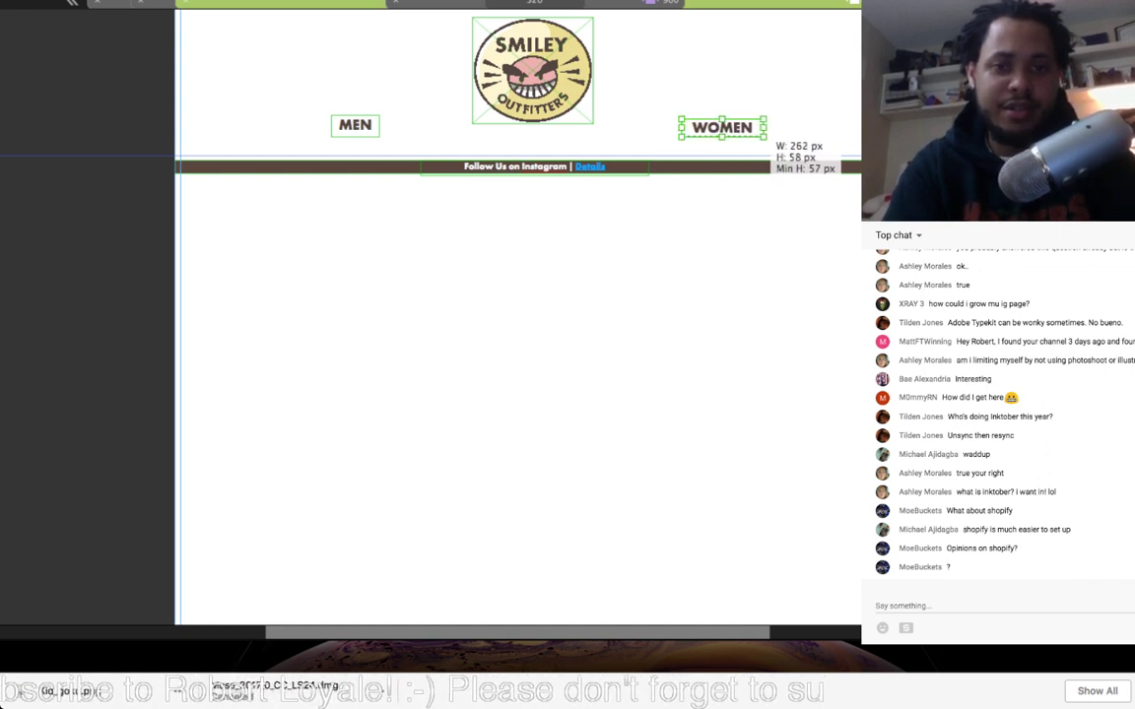
Step: Enlarge the Smiley Outfitters logo at the new breakpoint and nudge it right and down between the MEN and WOMEN links
click(538, 49)
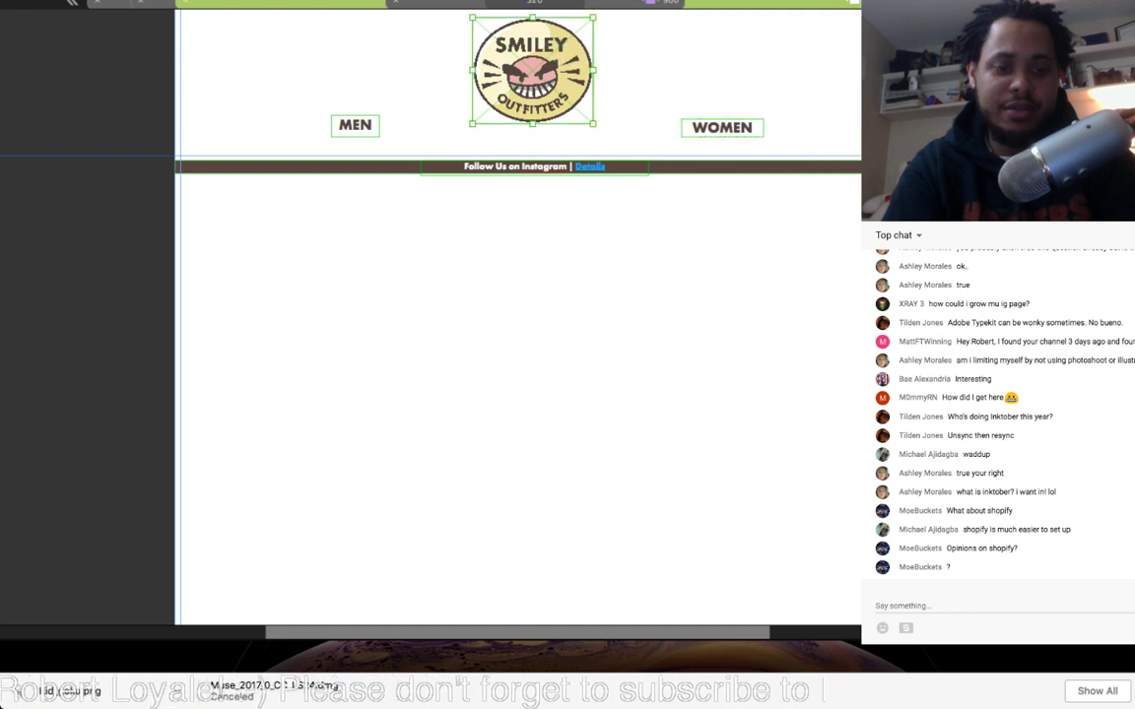
drag(594, 124, 612, 133)
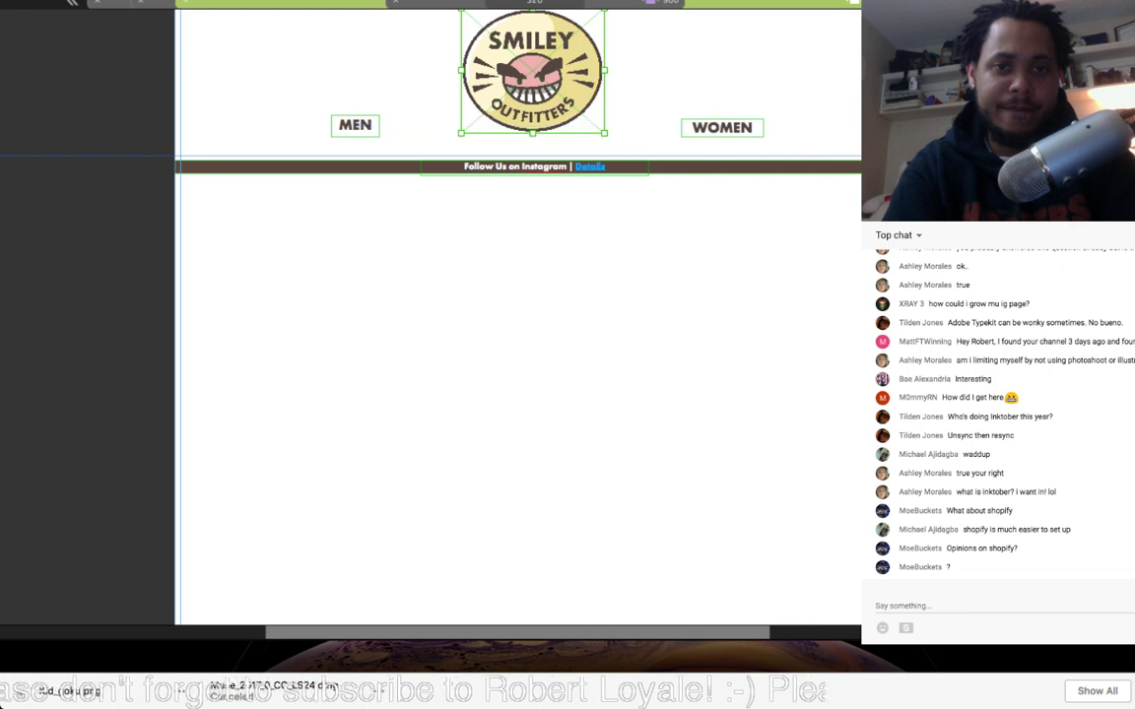
key(shift+Right)
key(shift+Left)
key(shift+Left)
key(shift+Right)
key(shift+Right)
key(shift+Right)
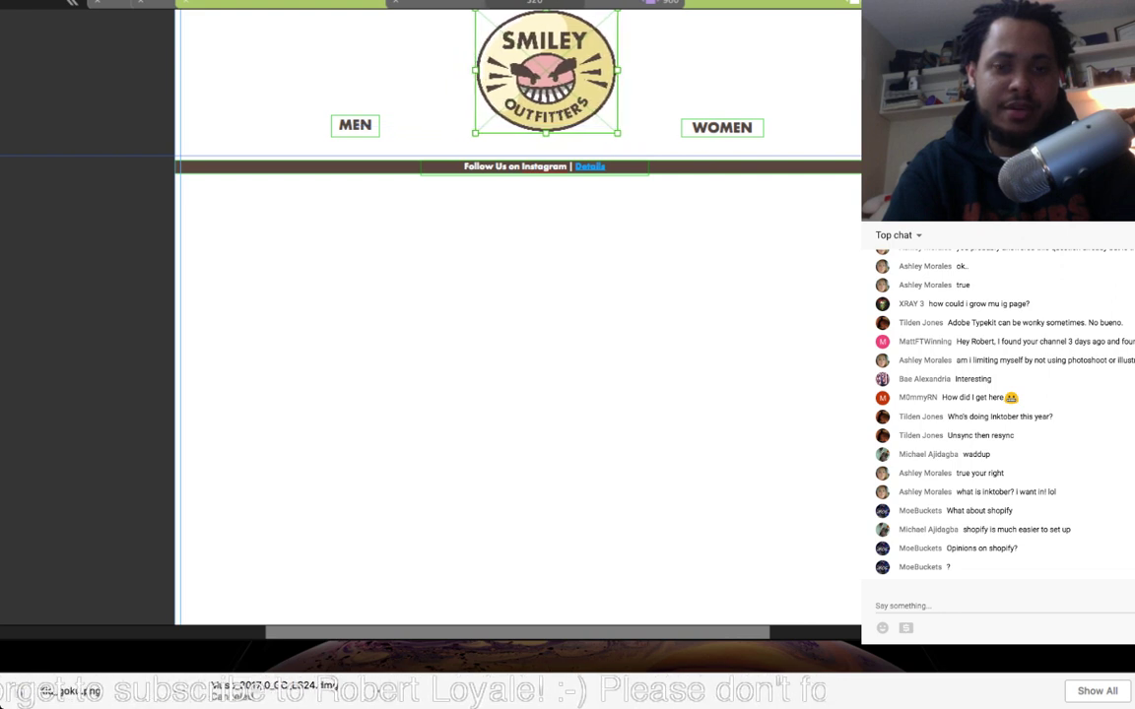
key(Down)
key(Down)
key(Down)
key(Down)
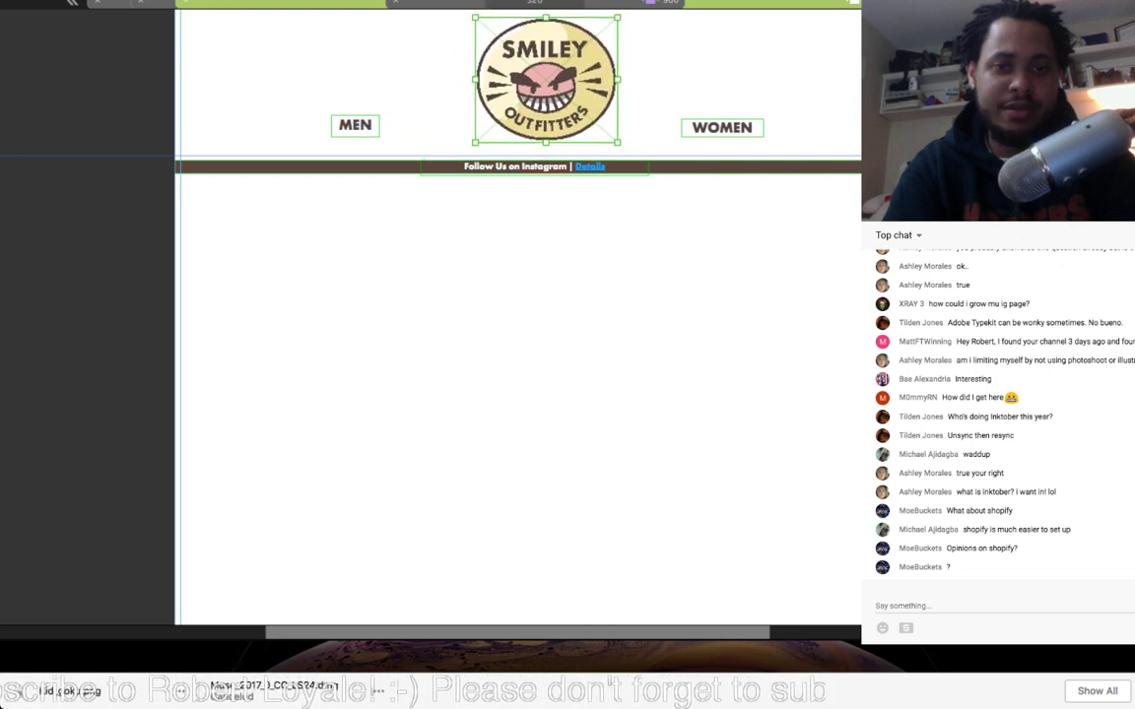
Step: Widen the MEN link's text frame and the "Follow Us on Instagram" text frame evenly on both sides
click(356, 125)
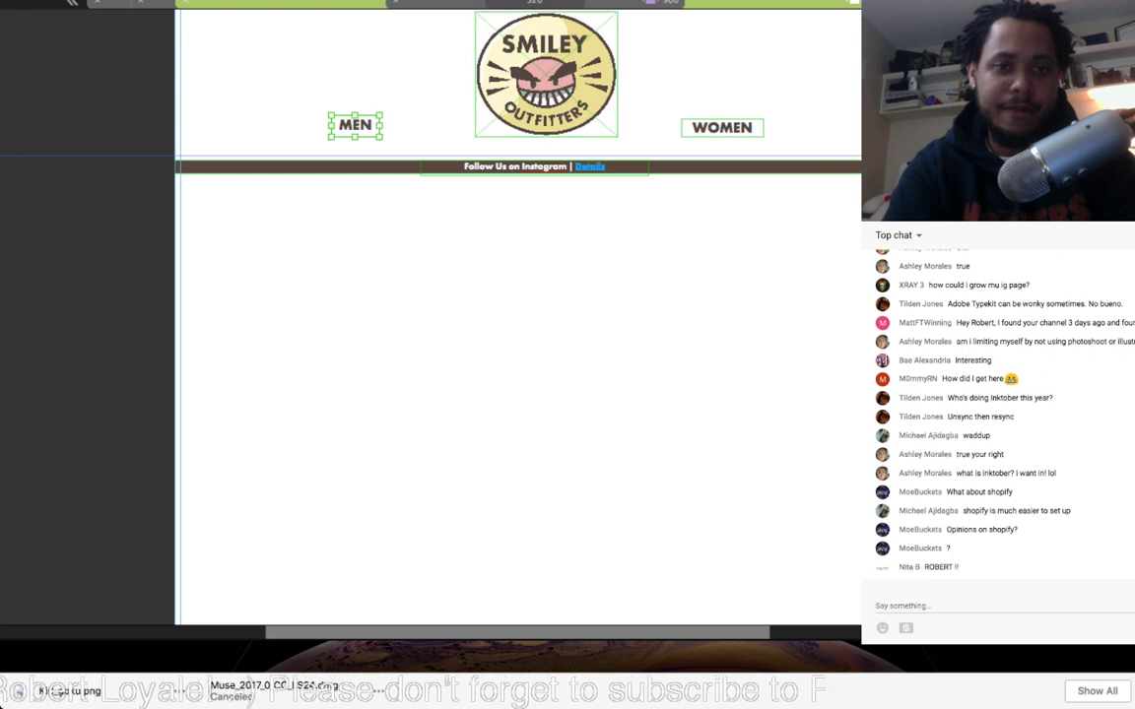
drag(382, 125, 409, 125)
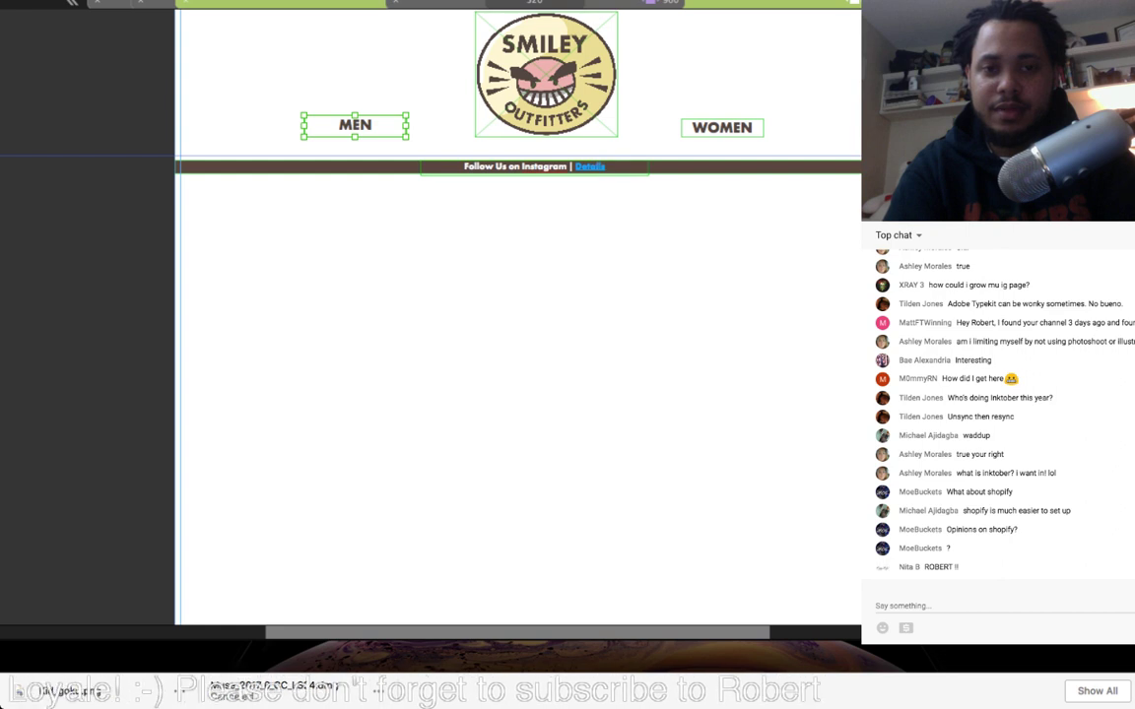
click(646, 166)
drag(648, 167, 681, 167)
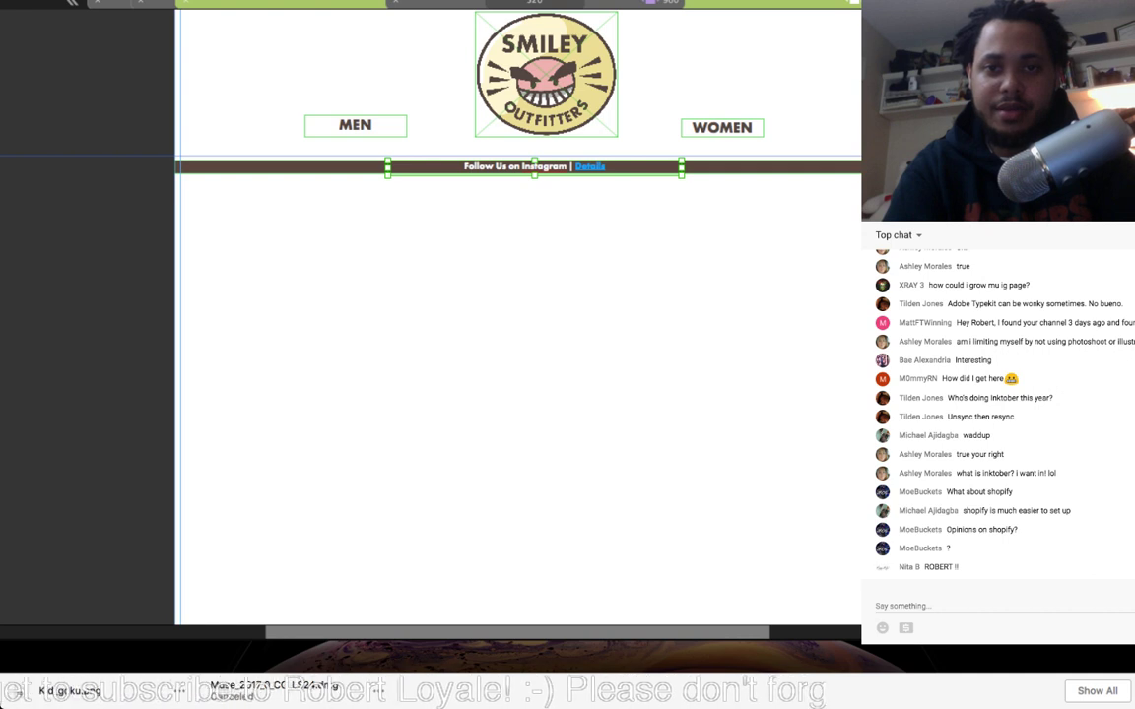
Step: Narrow the page to add a breakpoint at about 1921 px and enlarge the Smiley Outfitters logo there
drag(917, 317, 905, 317)
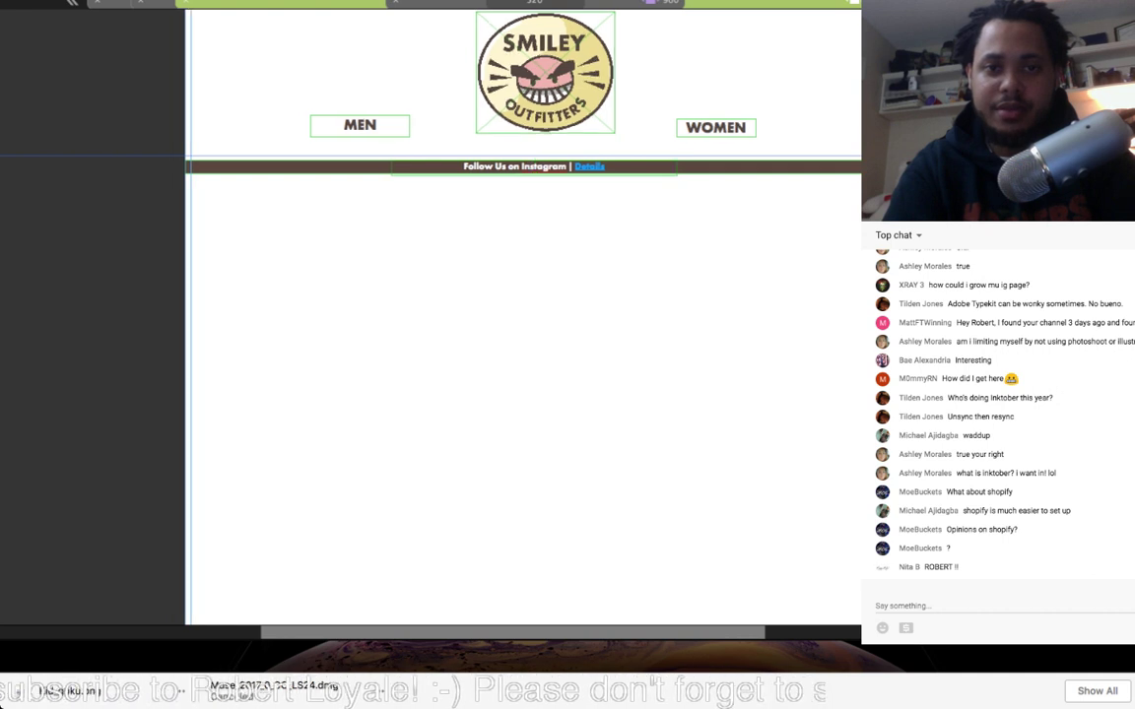
drag(884, 51, 830, 51)
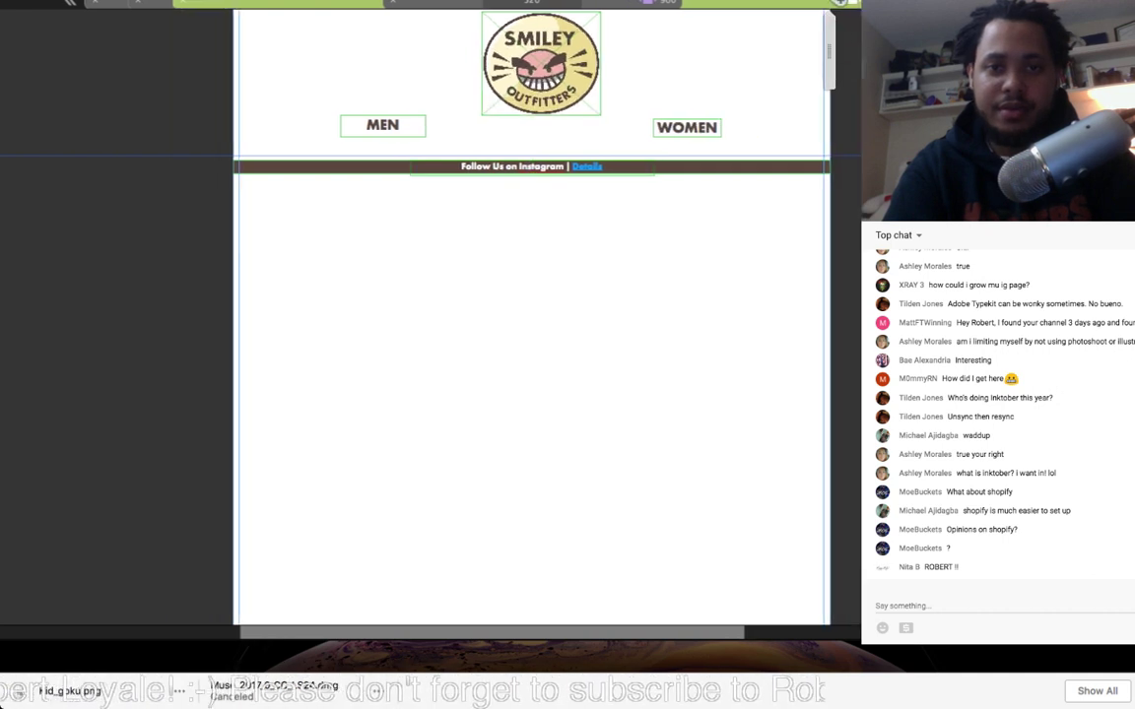
mouse_move(563, 56)
mouse_down()
mouse_move(563, 85)
mouse_move(562, 67)
mouse_up()
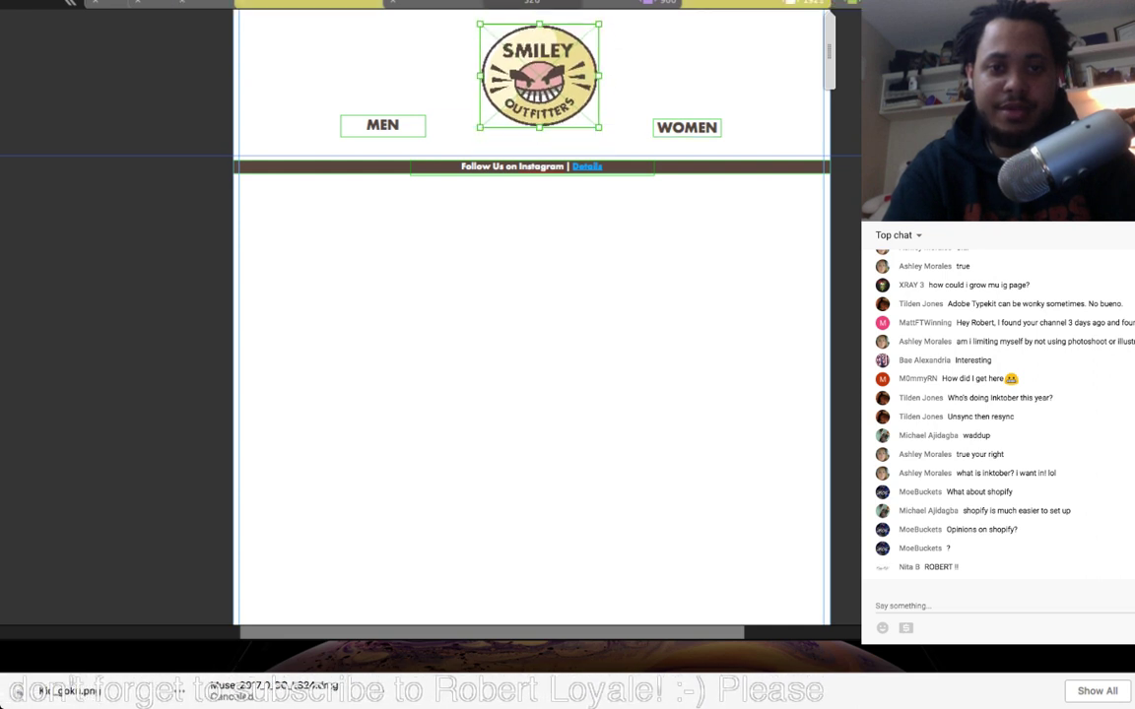
drag(600, 127, 616, 141)
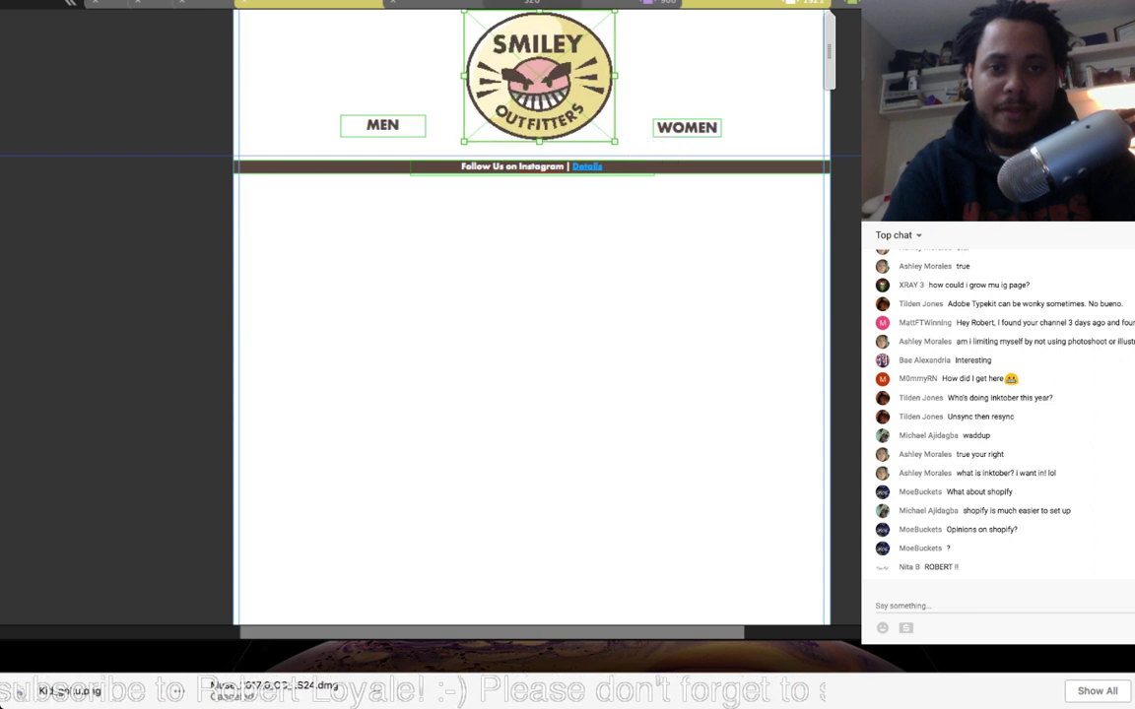
click(552, 78)
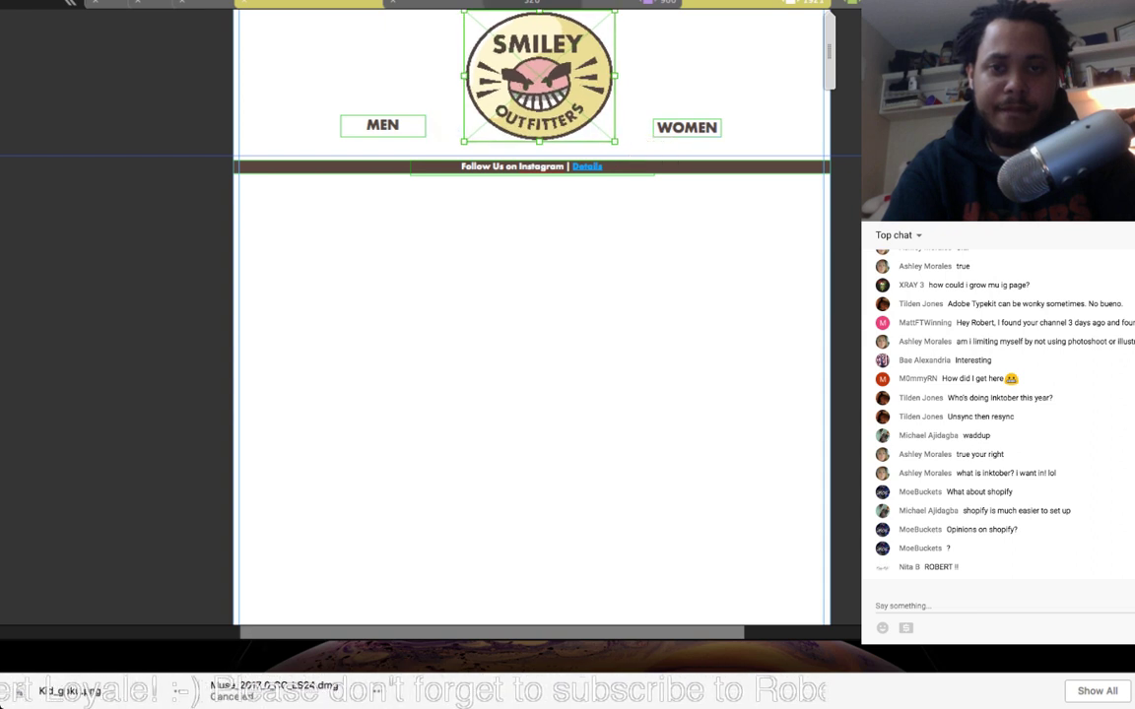
Step: Add a breakpoint at about 1777 px, where WOMEN still fits on one line, and widen the WOMEN and MEN text frames
drag(830, 51, 774, 55)
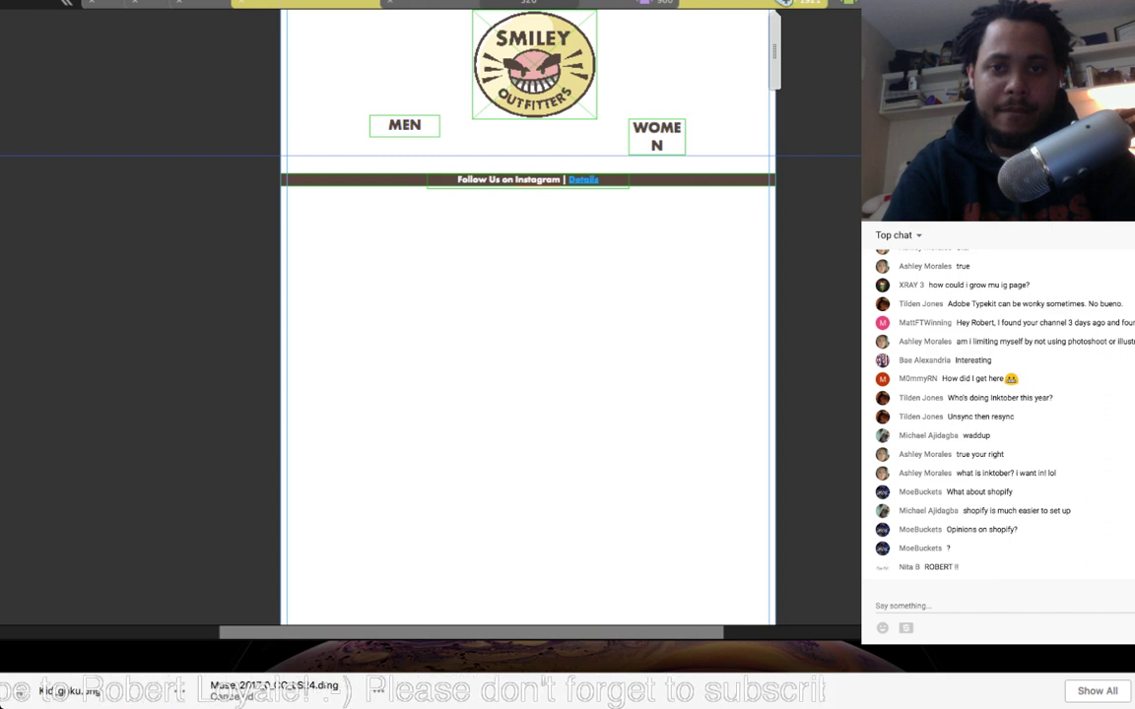
drag(775, 64, 804, 64)
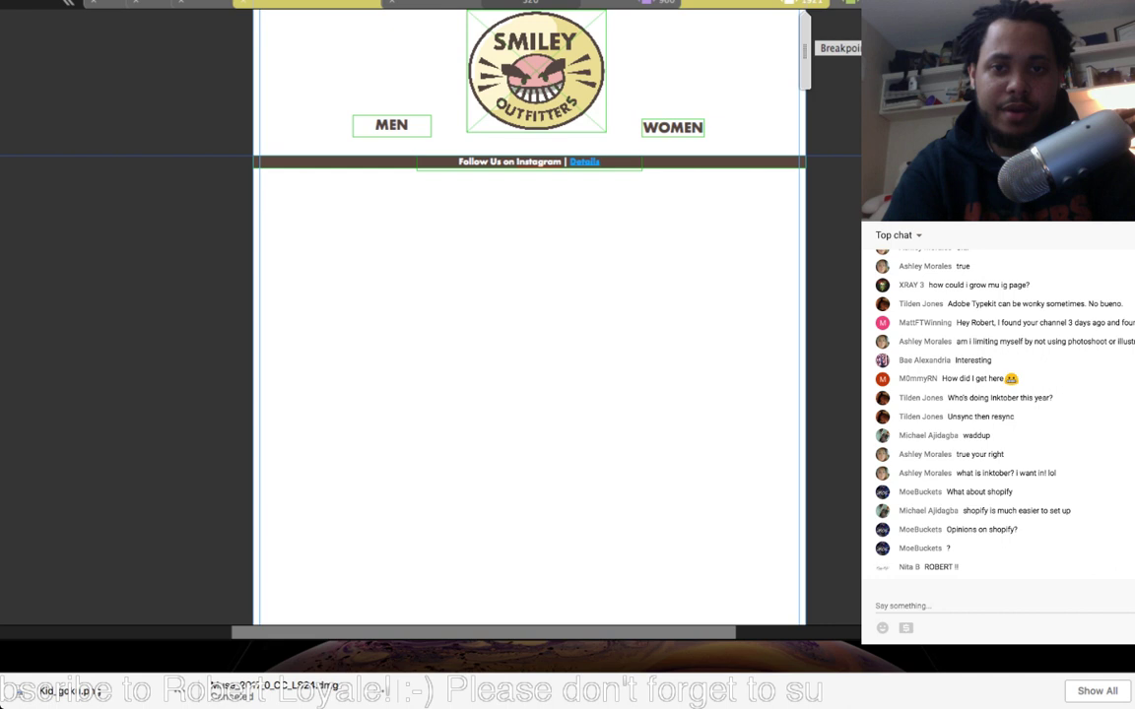
click(646, 127)
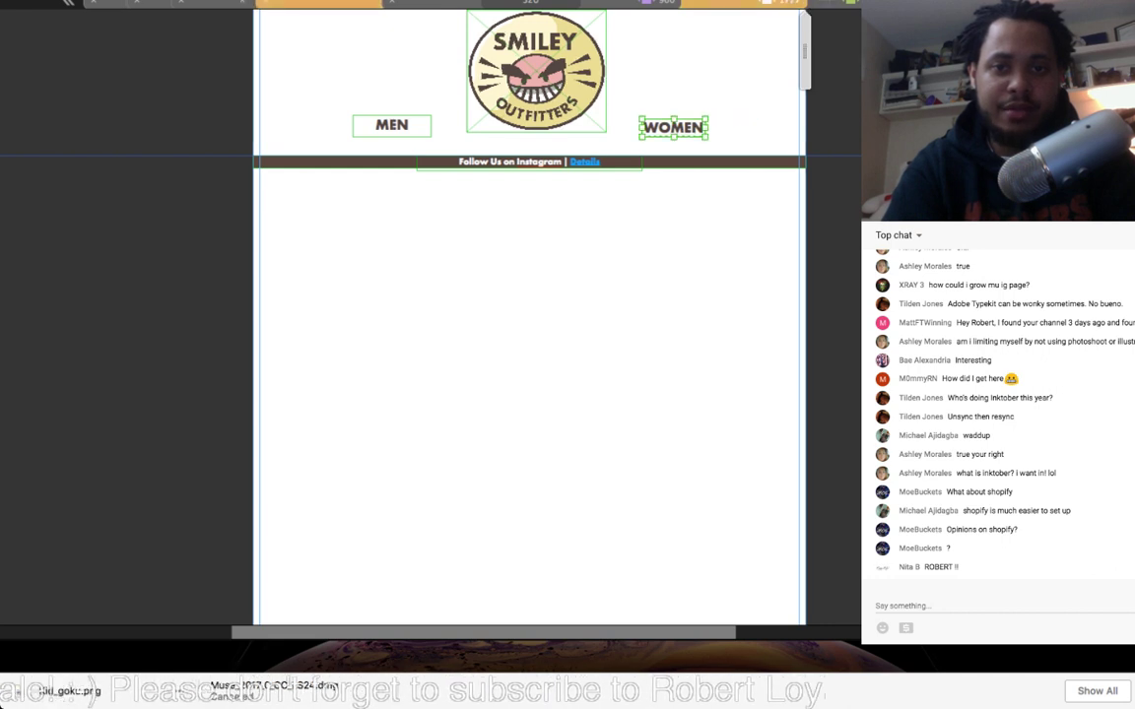
click(390, 125)
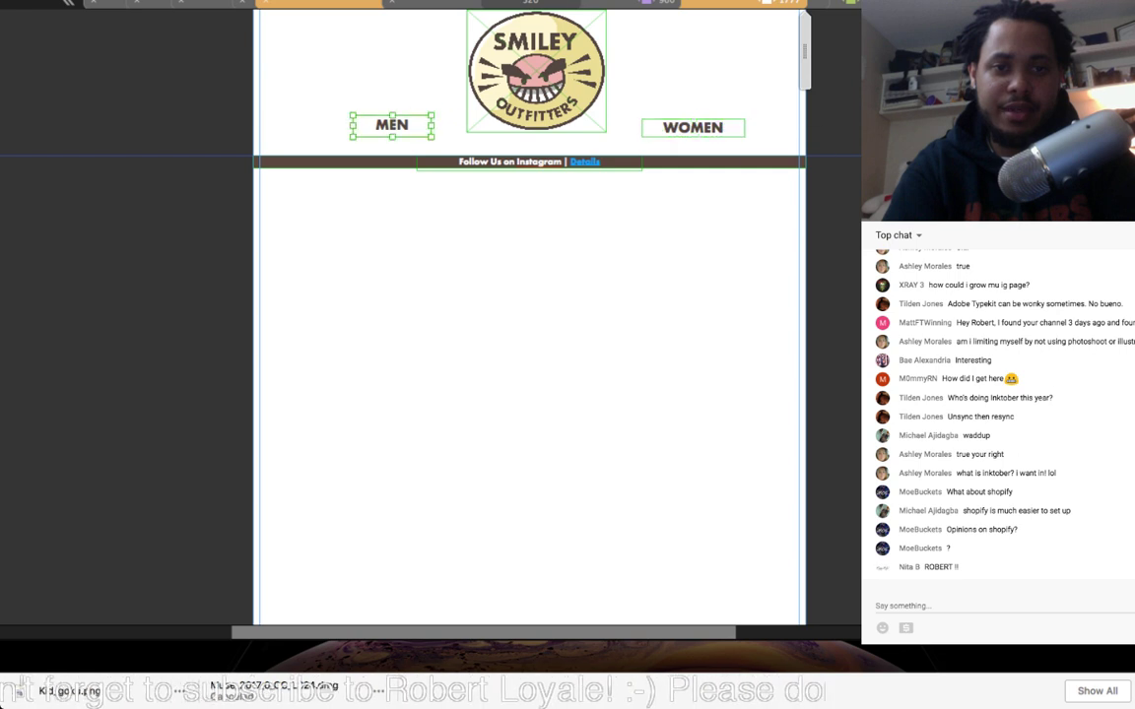
drag(352, 116, 343, 112)
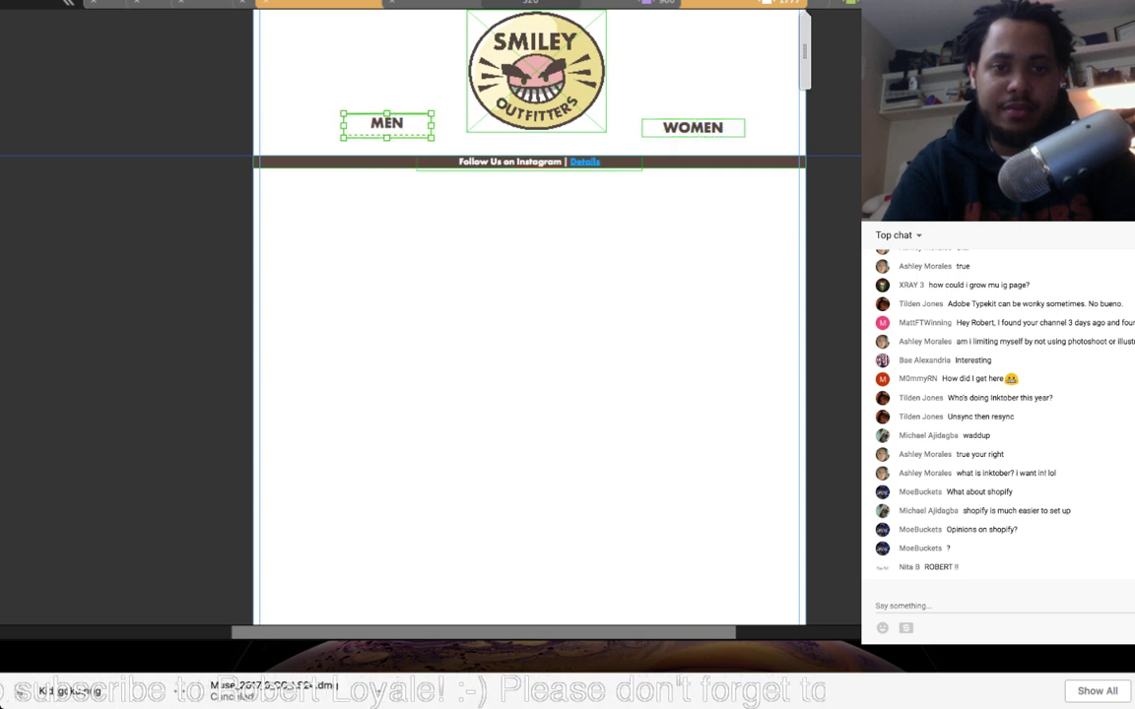
key(super+z)
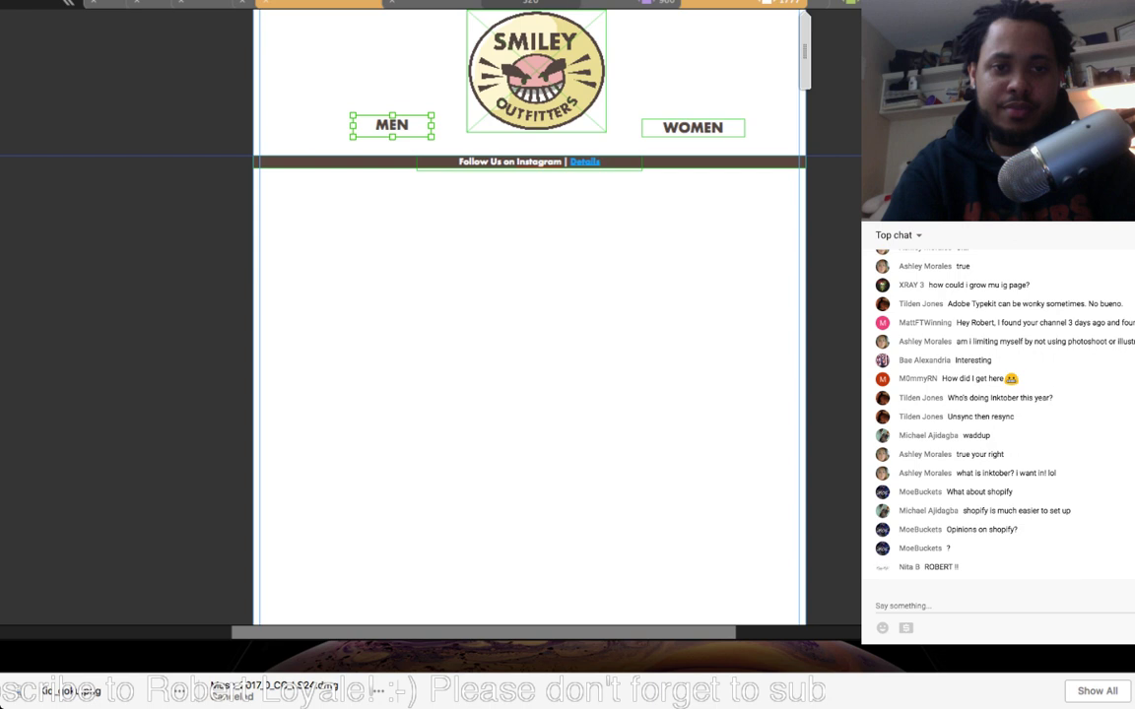
Step: Nudge the Smiley Outfitters logo down closer to the brown header bar at the 1777 px breakpoint
click(534, 79)
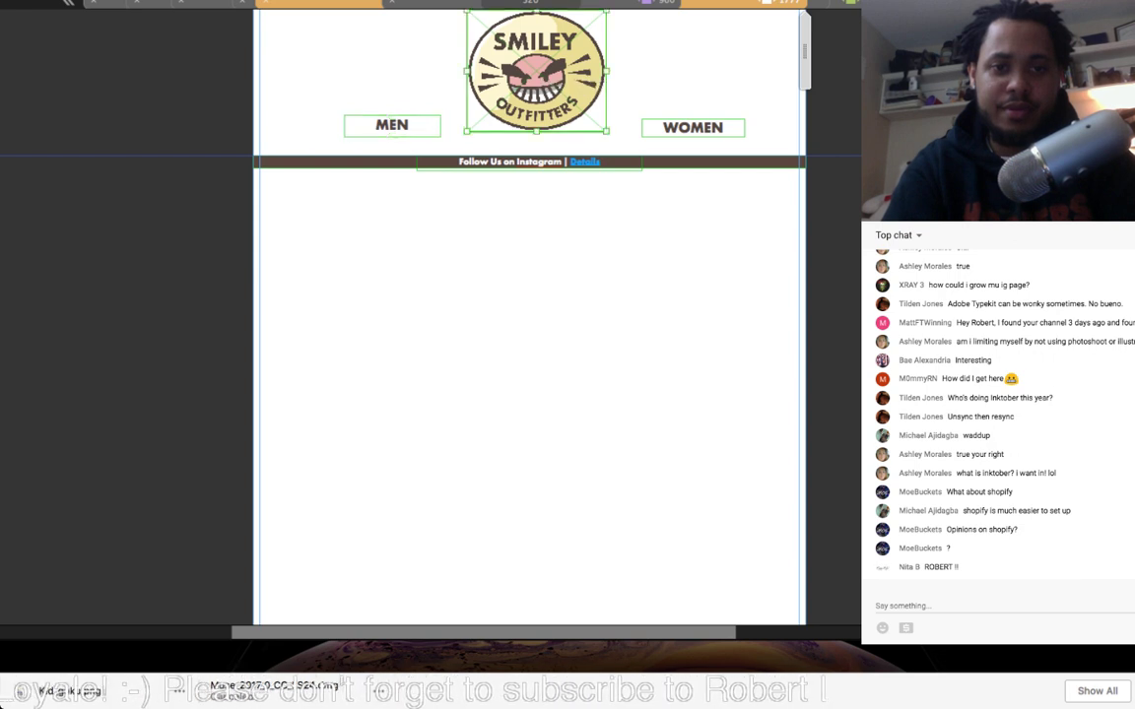
key(shift+Down)
key(shift+Down)
key(shift+Down)
key(shift+Down)
key(shift+Up)
key(shift+Up)
key(shift+Down)
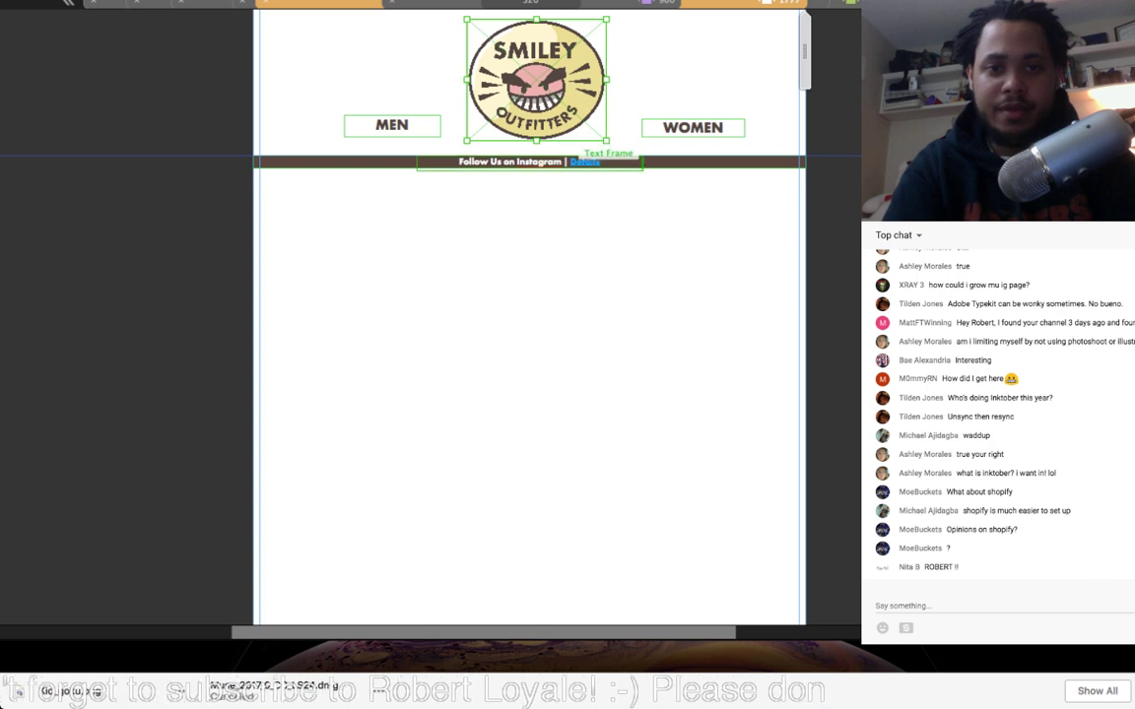
Step: Widen the "Follow Us on Instagram" text frame on both sides, and add a breakpoint at about 1364 px
click(586, 163)
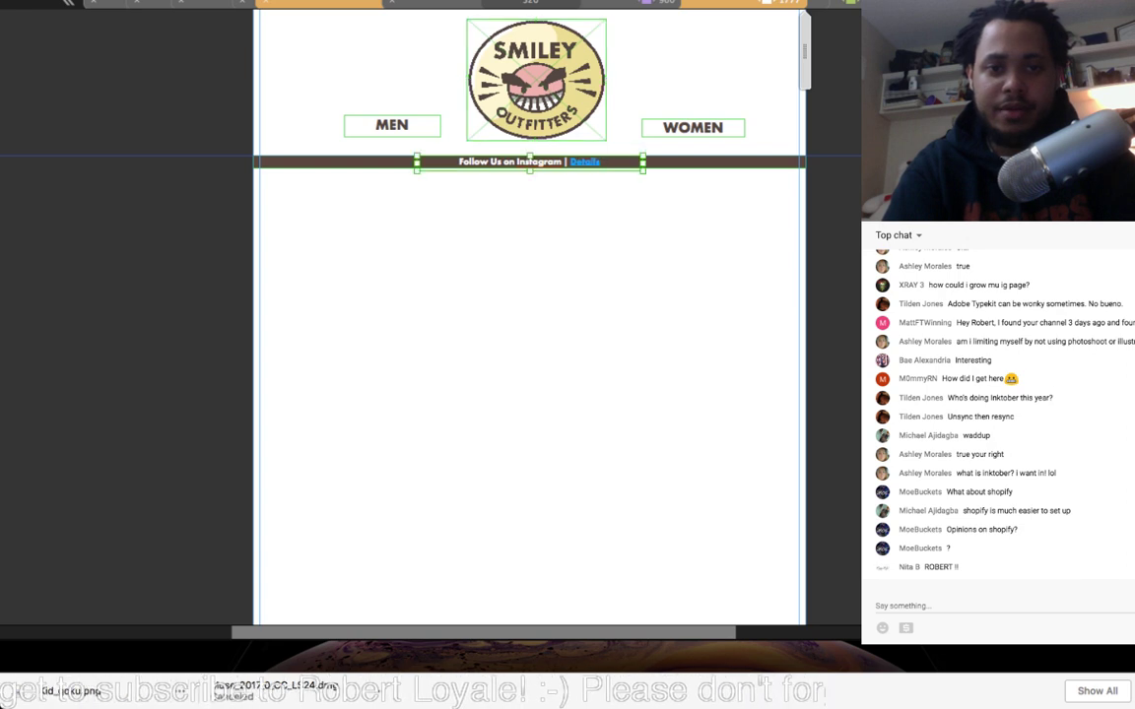
mouse_move(643, 164)
mouse_down()
mouse_move(691, 163)
mouse_move(660, 163)
mouse_up()
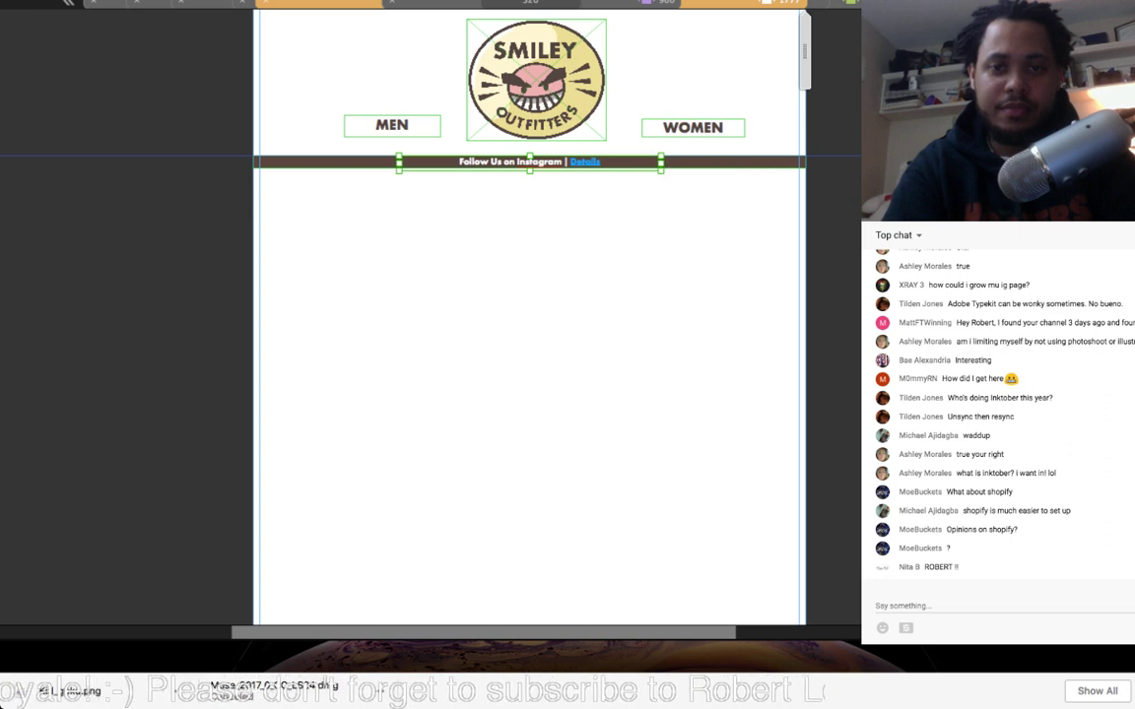
drag(805, 50, 740, 54)
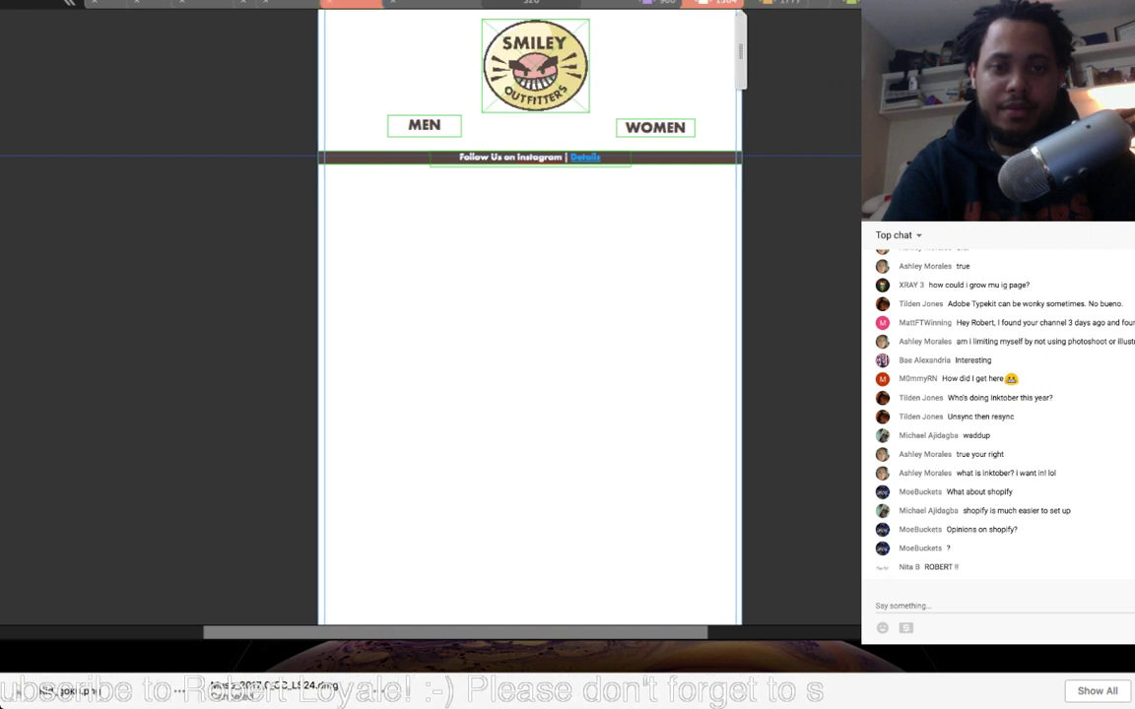
Step: Lower and enlarge the Smiley Outfitters logo at the 1364 px breakpoint, keeping a small gap above the brown header bar
drag(576, 55, 575, 78)
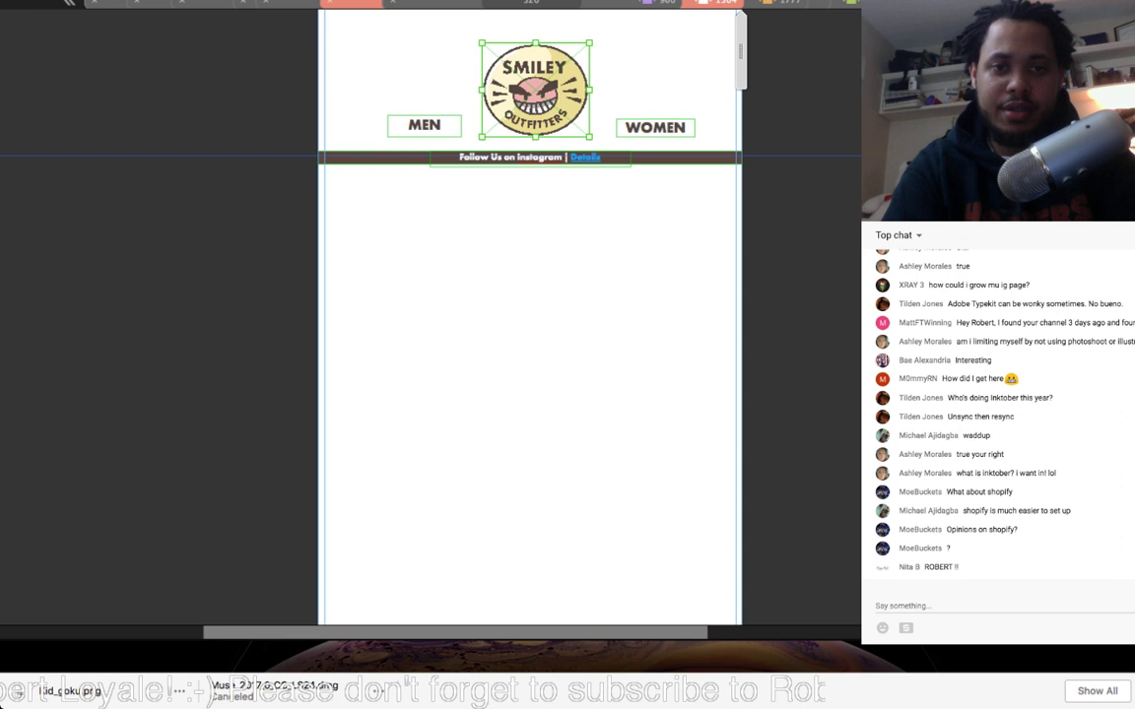
drag(589, 42, 599, 61)
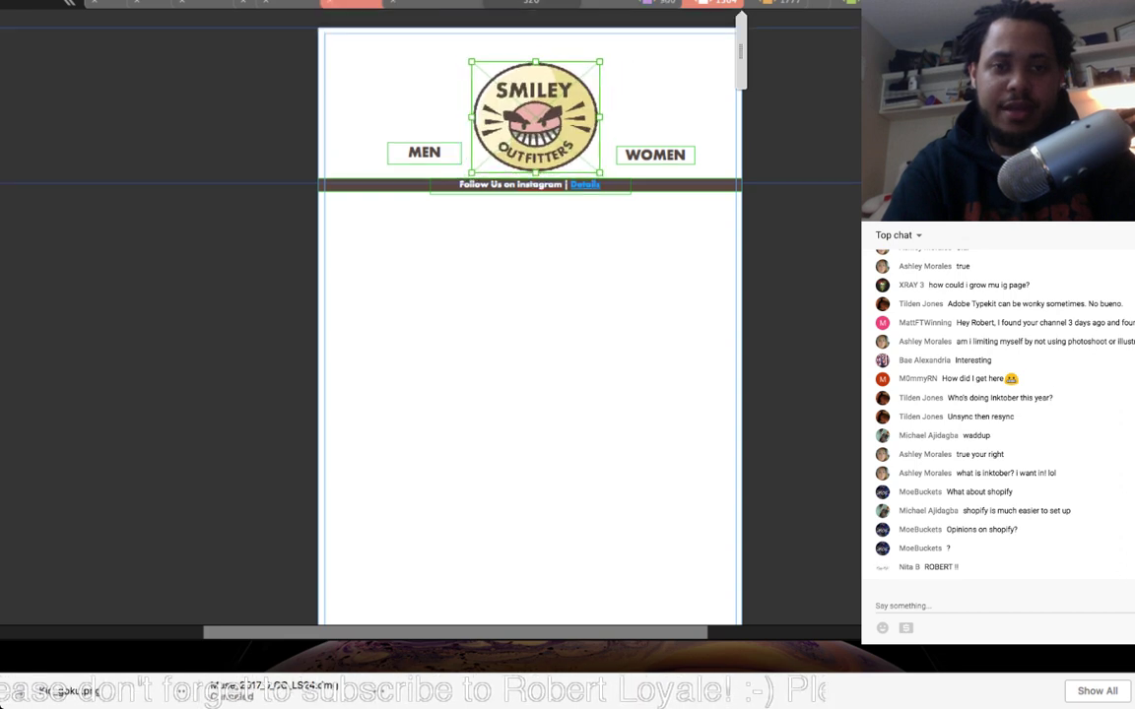
key(shift+Up)
key(shift+Up)
key(shift+Up)
key(shift+Up)
key(shift+Up)
key(shift+Down)
key(shift+Down)
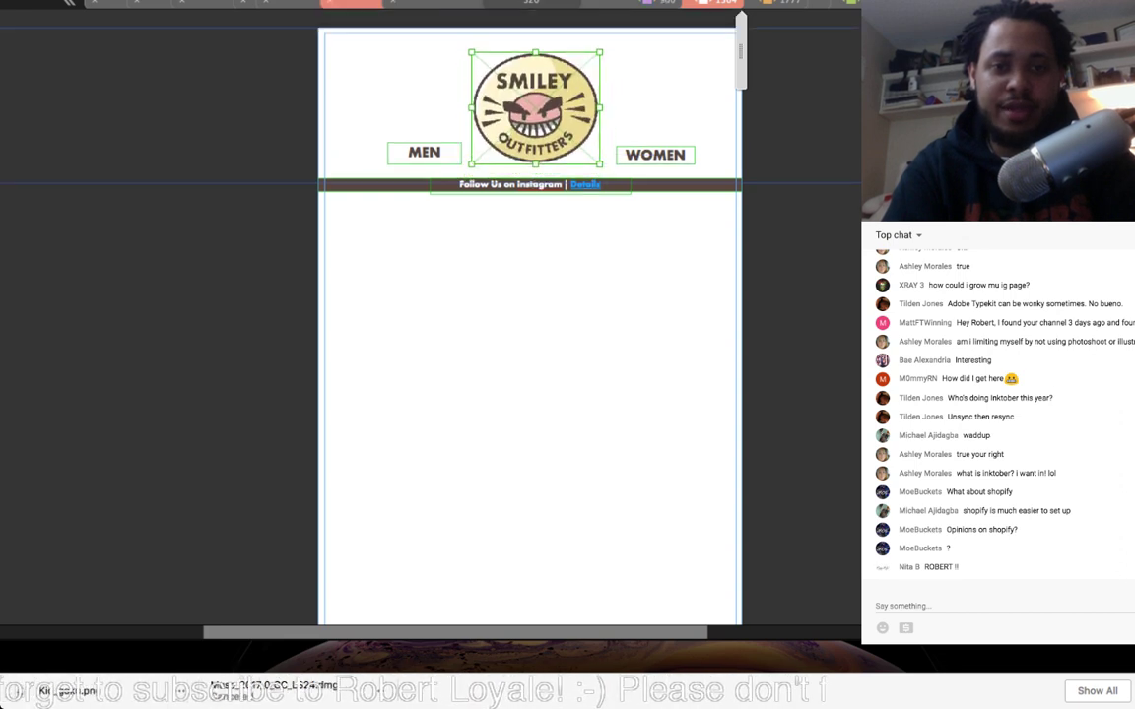
key(Escape)
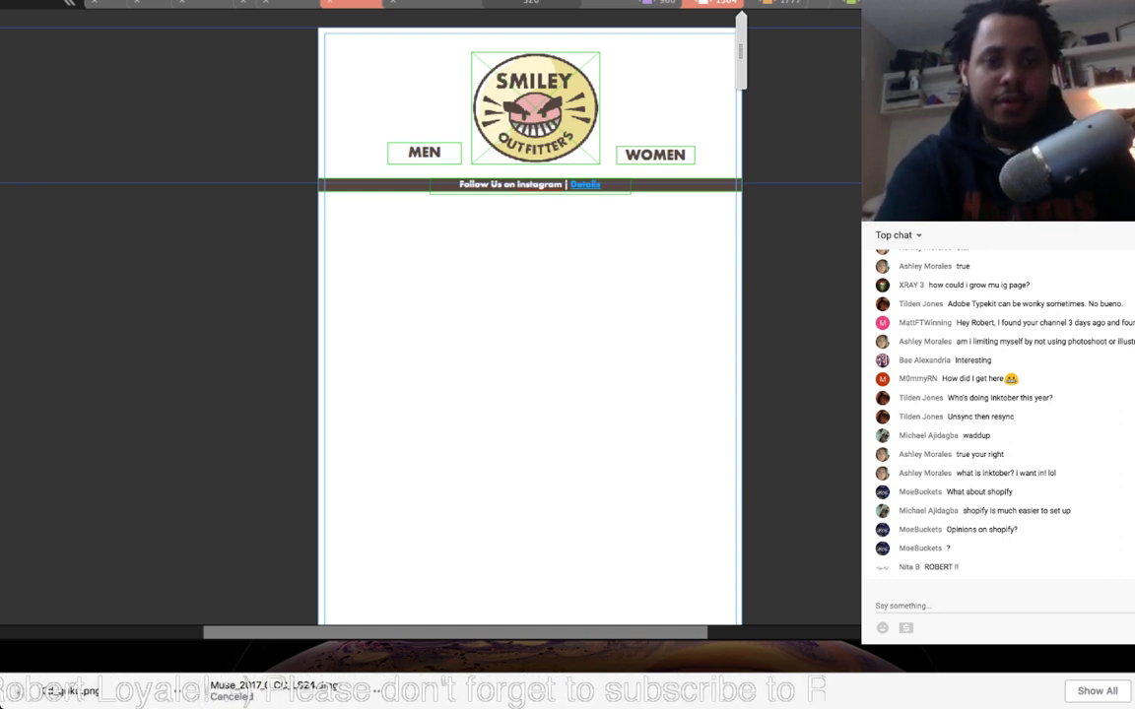
Step: Widen the 1364 px breakpoint to about 1440 px, shift the logo slightly right, and compare the header at the other breakpoints
drag(741, 51, 753, 52)
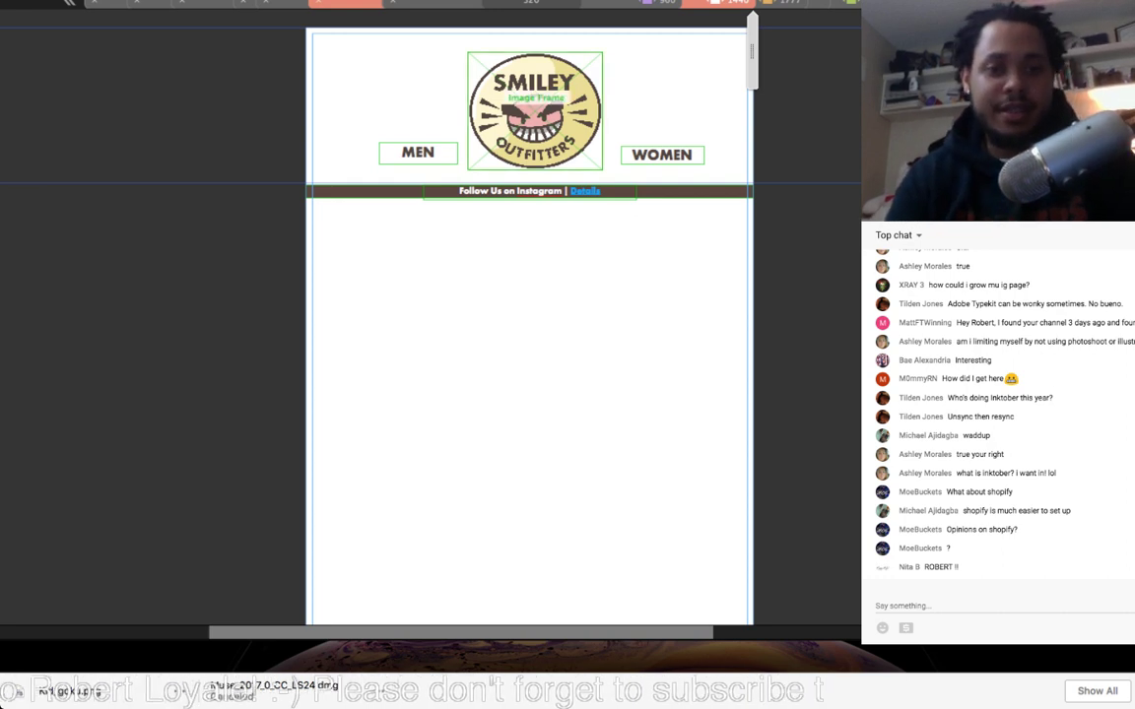
drag(535, 111, 539, 111)
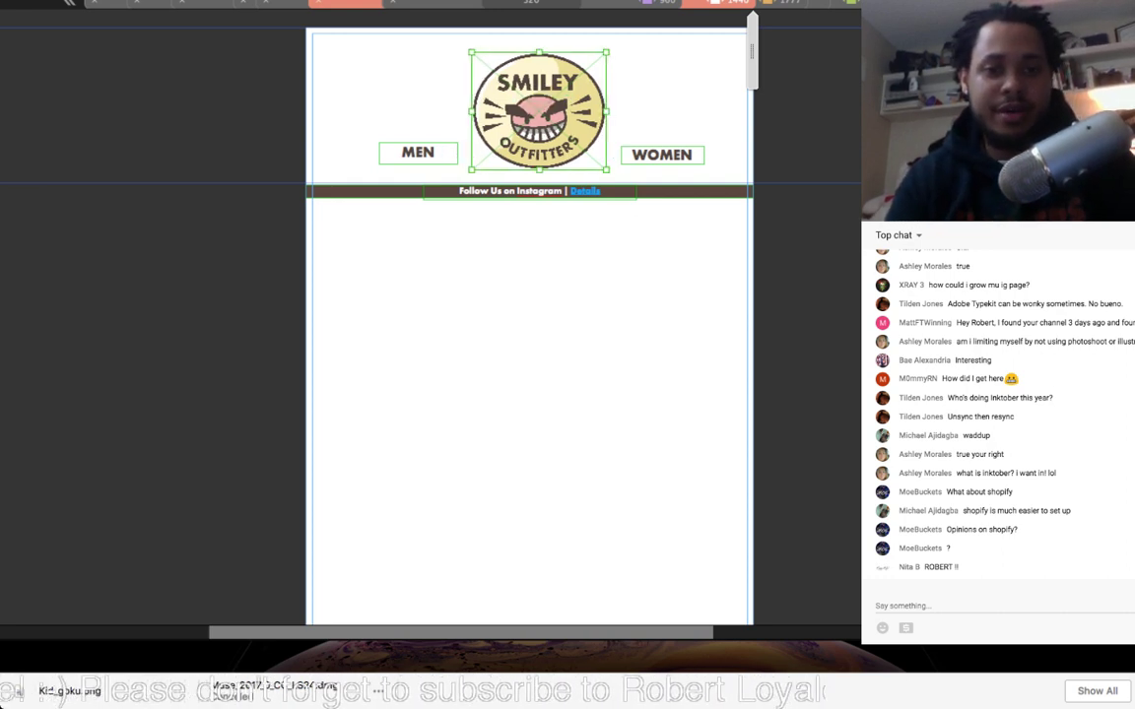
click(783, 3)
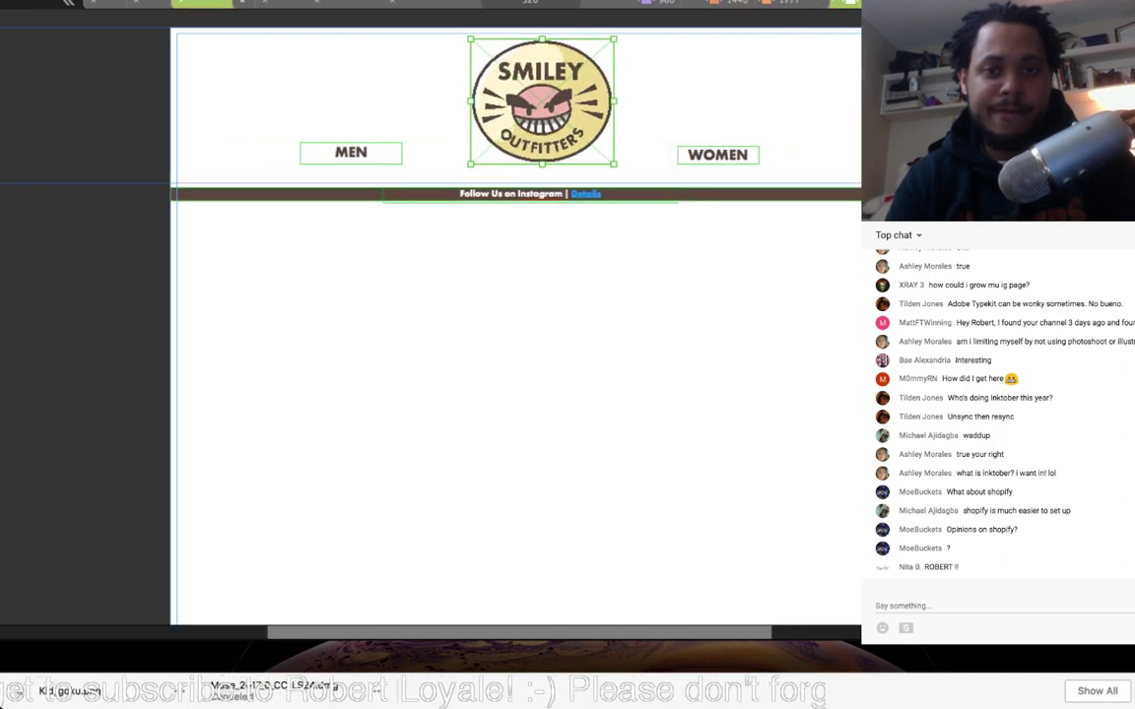
click(818, 3)
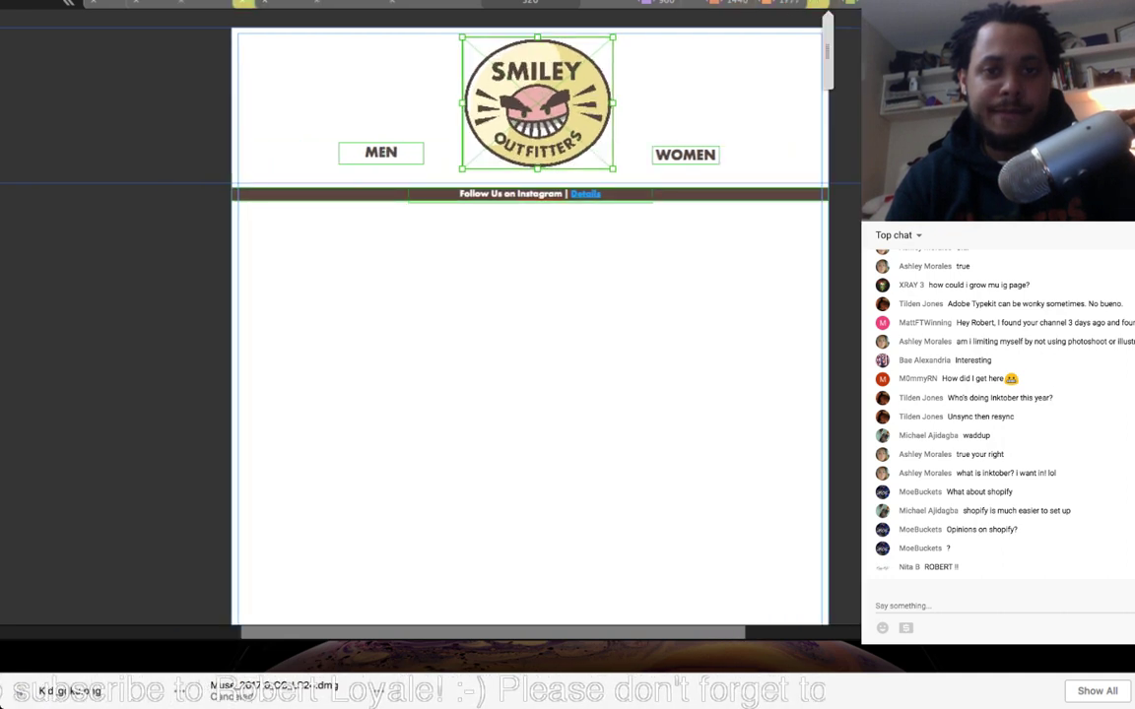
click(735, 3)
click(662, 3)
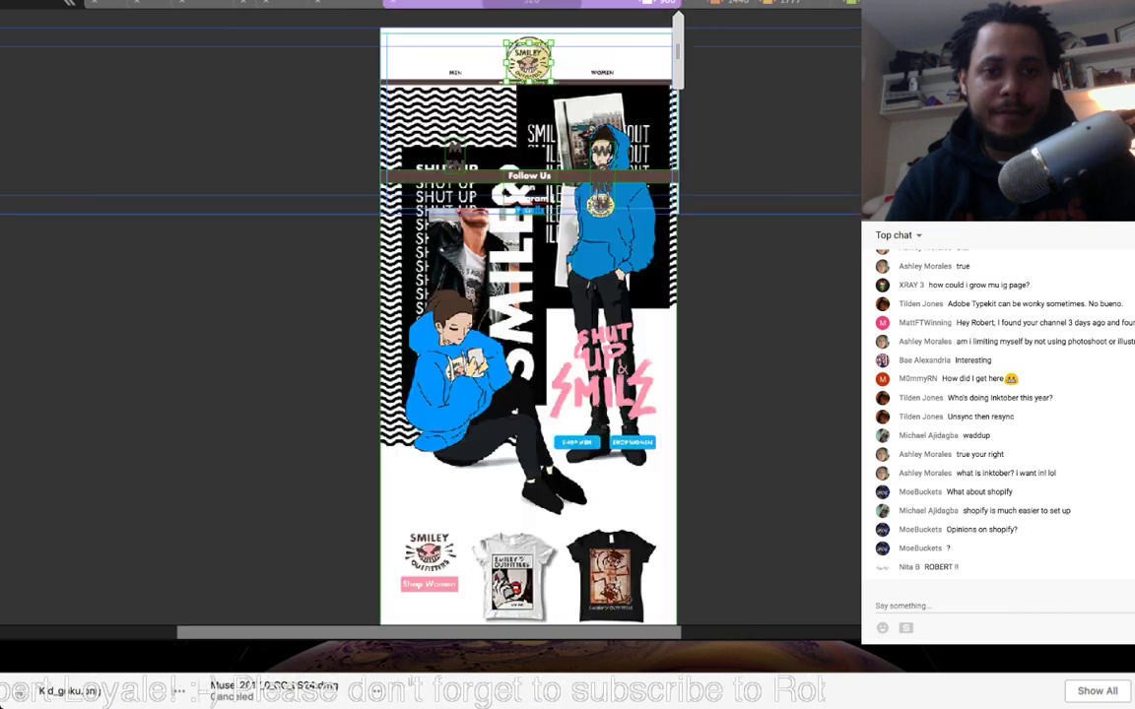
click(732, 3)
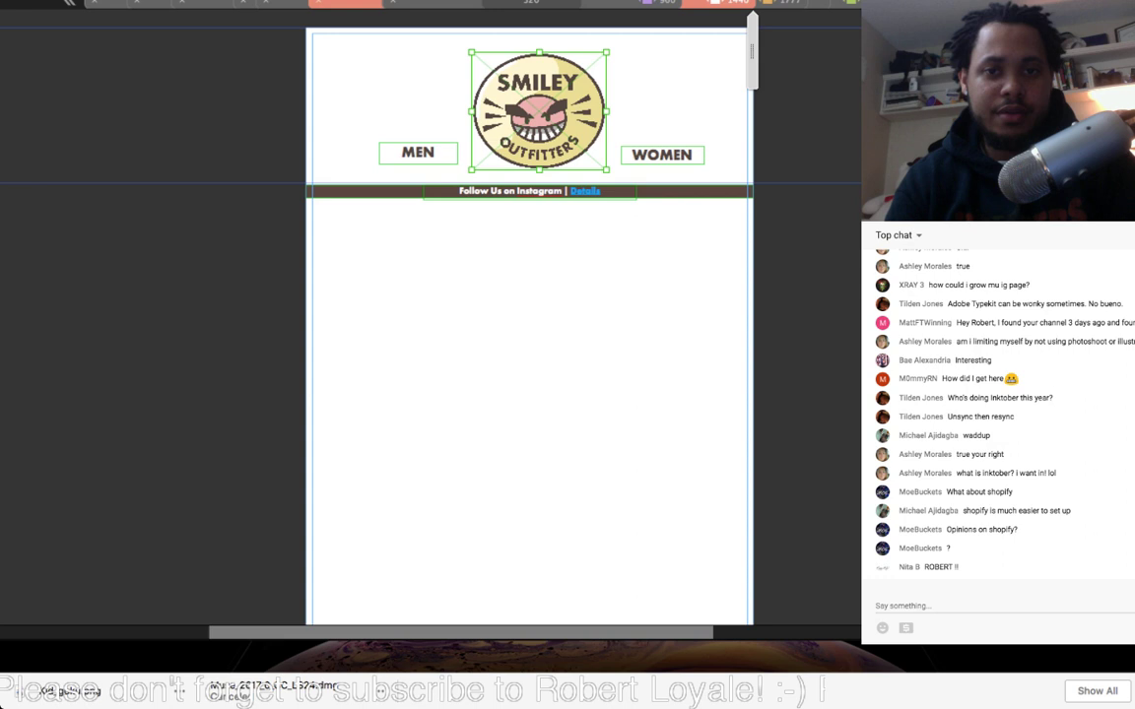
Step: Add a breakpoint between 960 and 1440 px, enlarge the logo there, and move MEN and WOMEN outward to clear it
drag(752, 51, 696, 51)
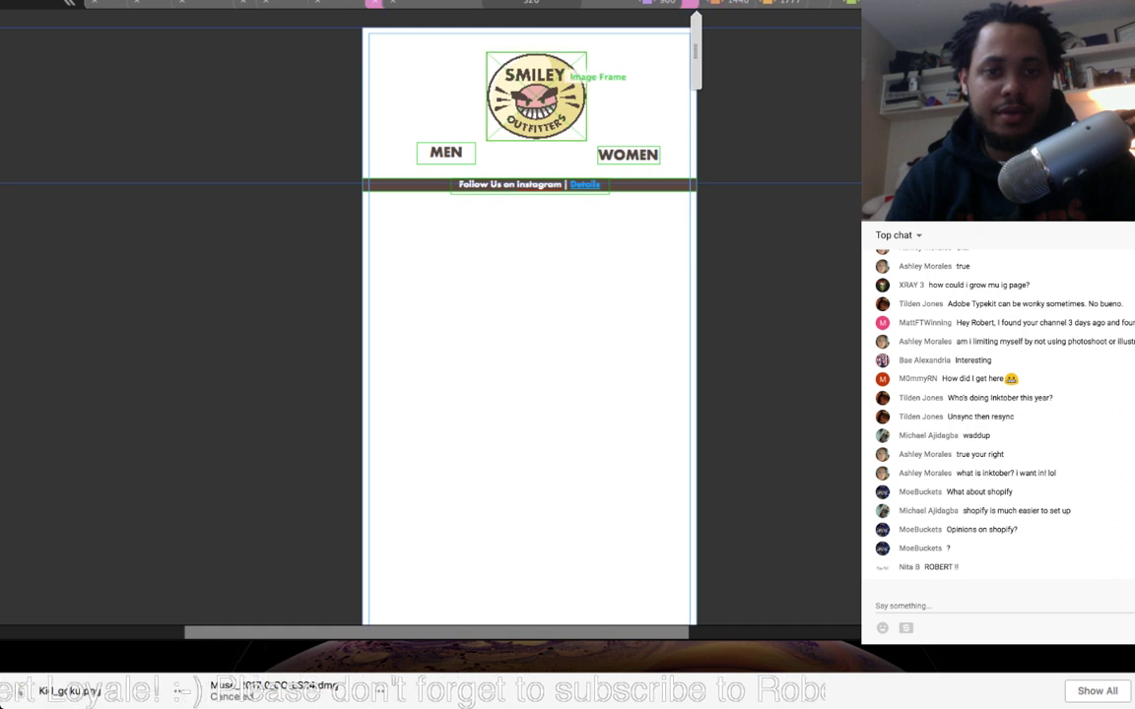
drag(547, 75, 598, 56)
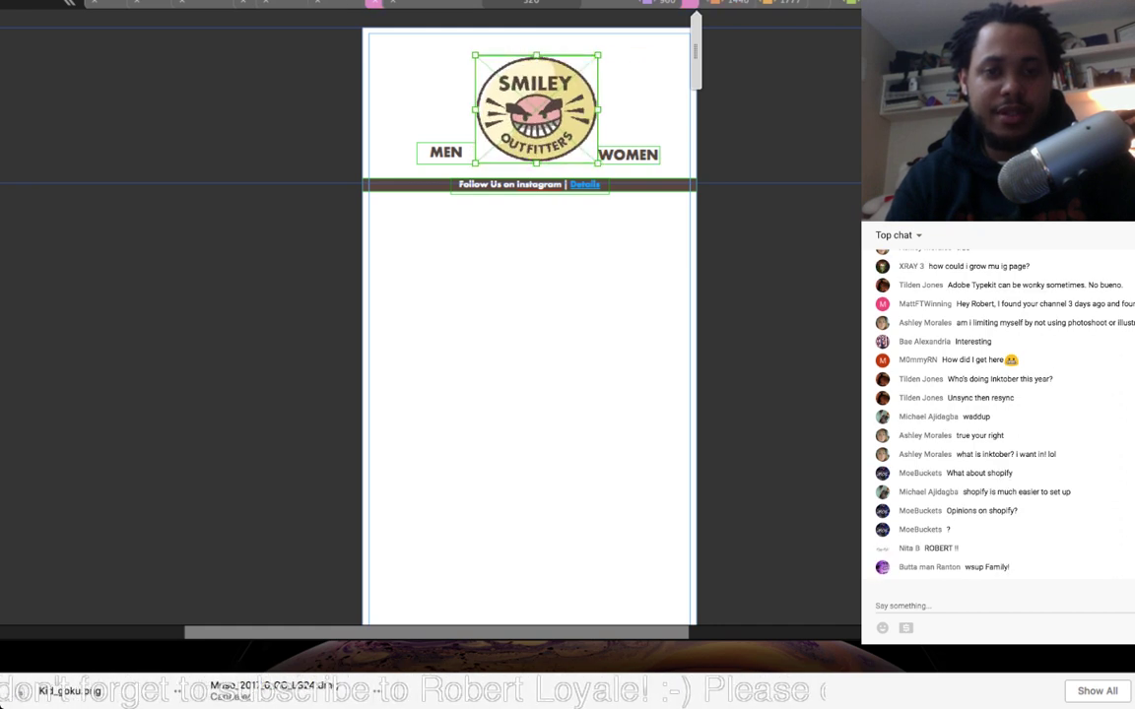
drag(631, 154, 642, 154)
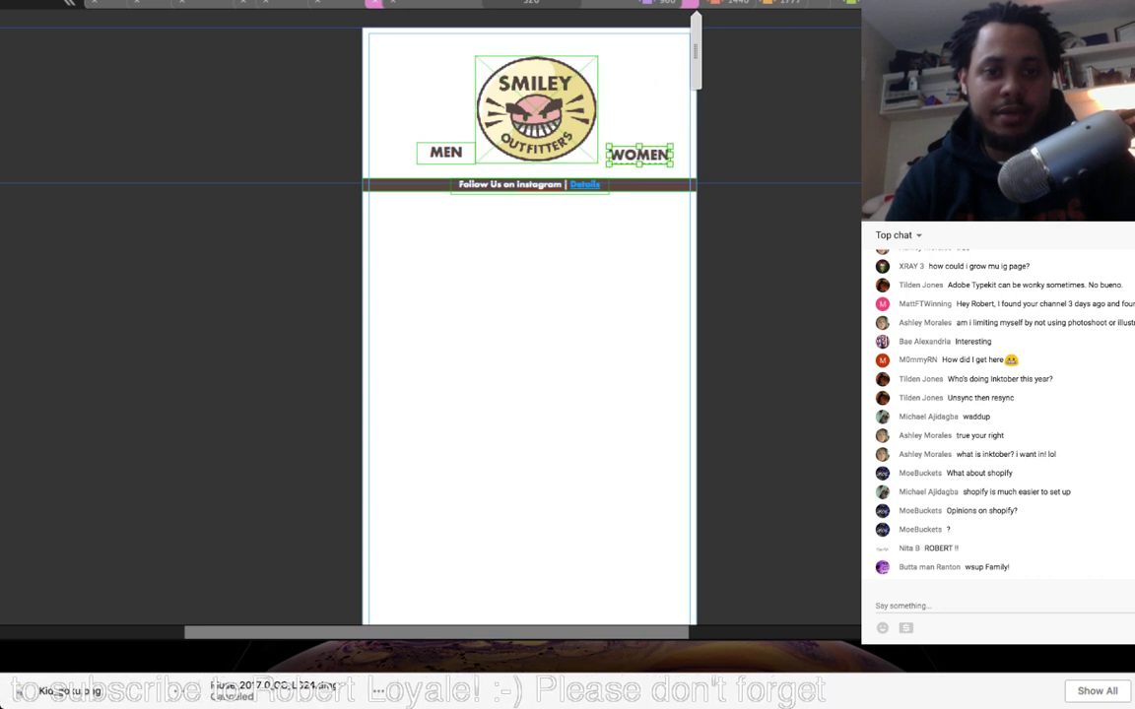
drag(445, 152, 434, 151)
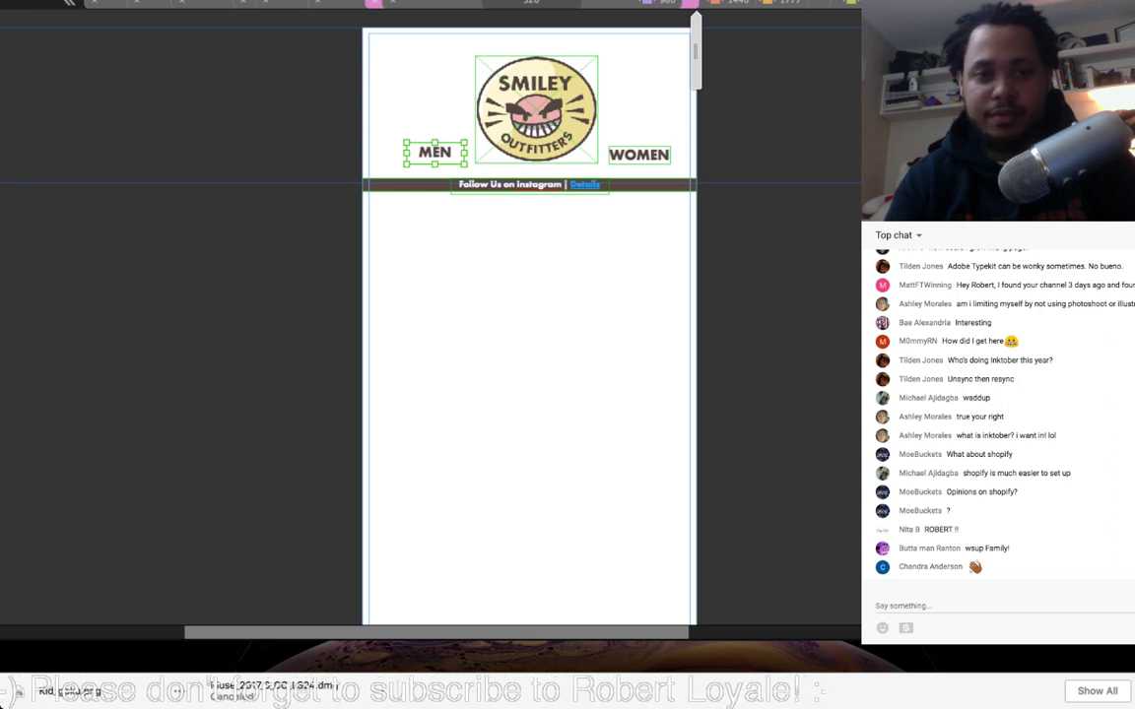
click(529, 185)
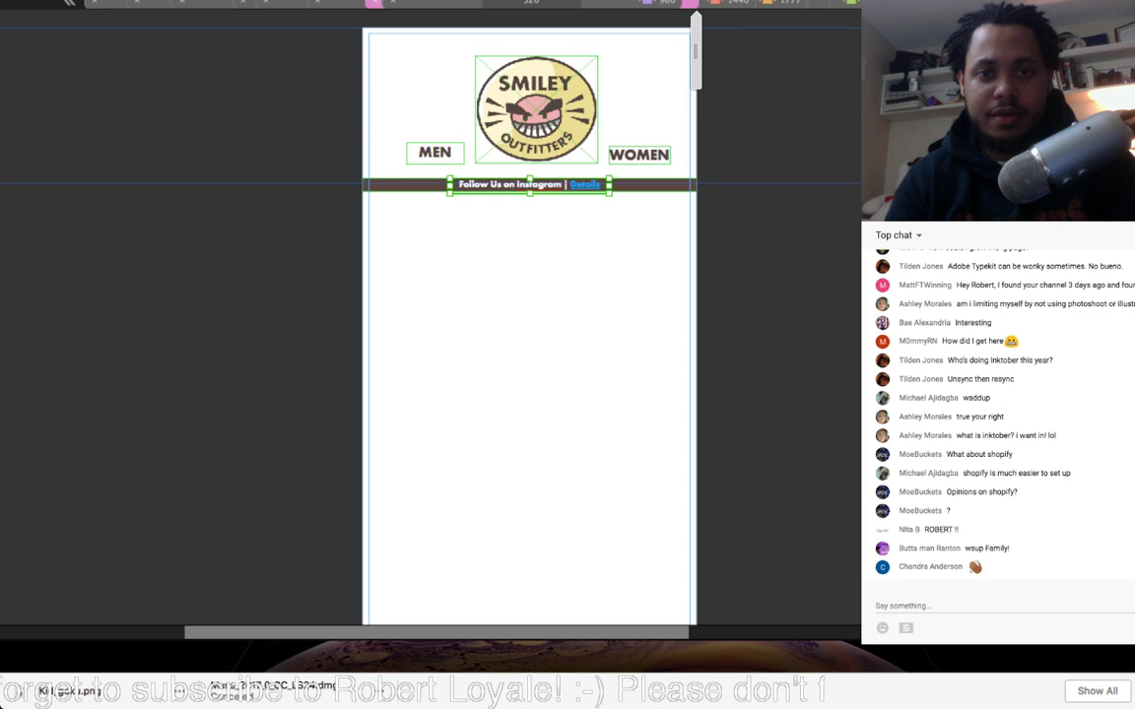
Step: Delete the full-page homepage mockup image behind the header at the 960 px breakpoint
click(661, 3)
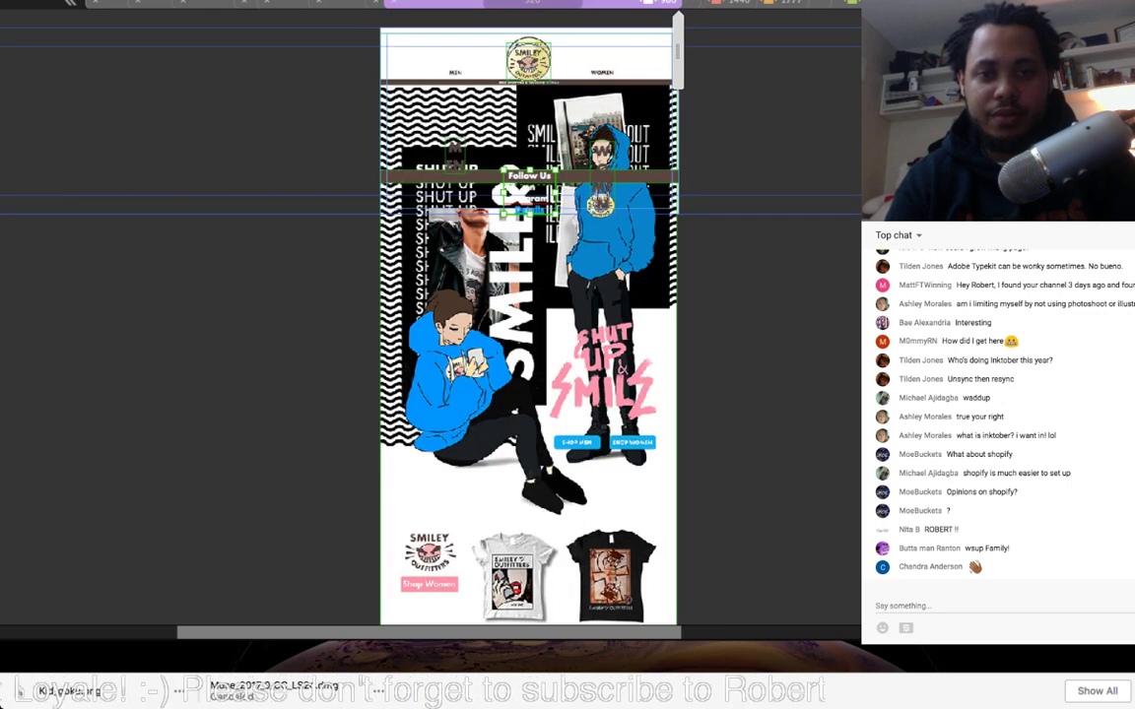
click(572, 238)
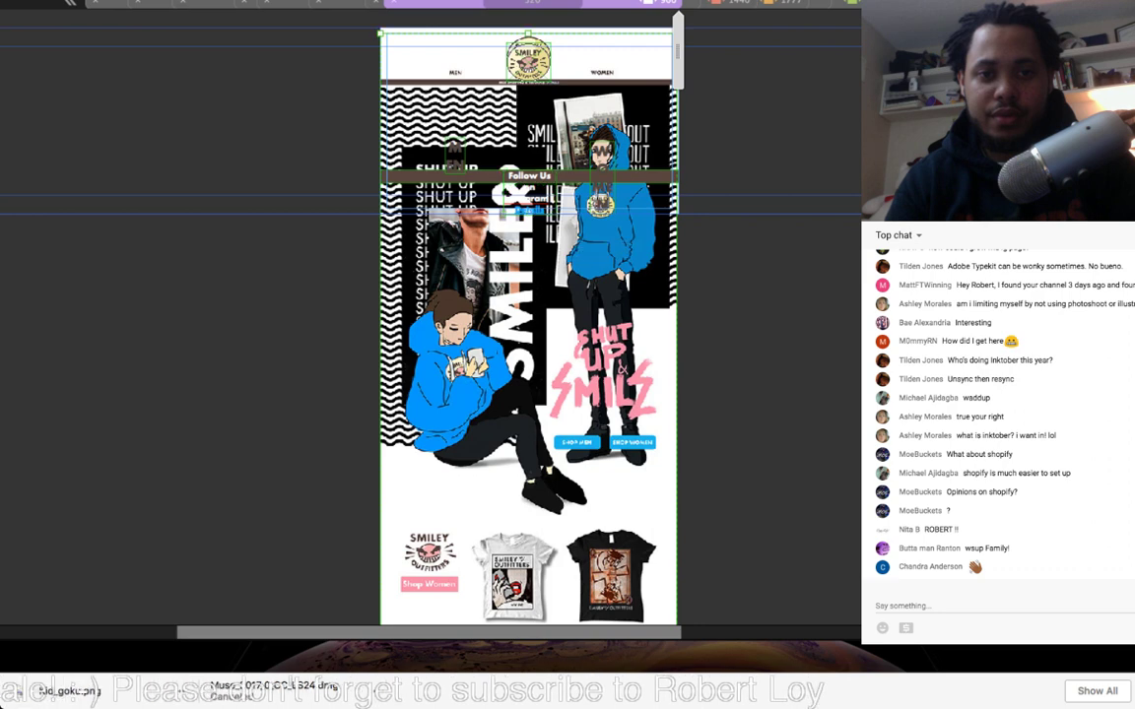
key(Delete)
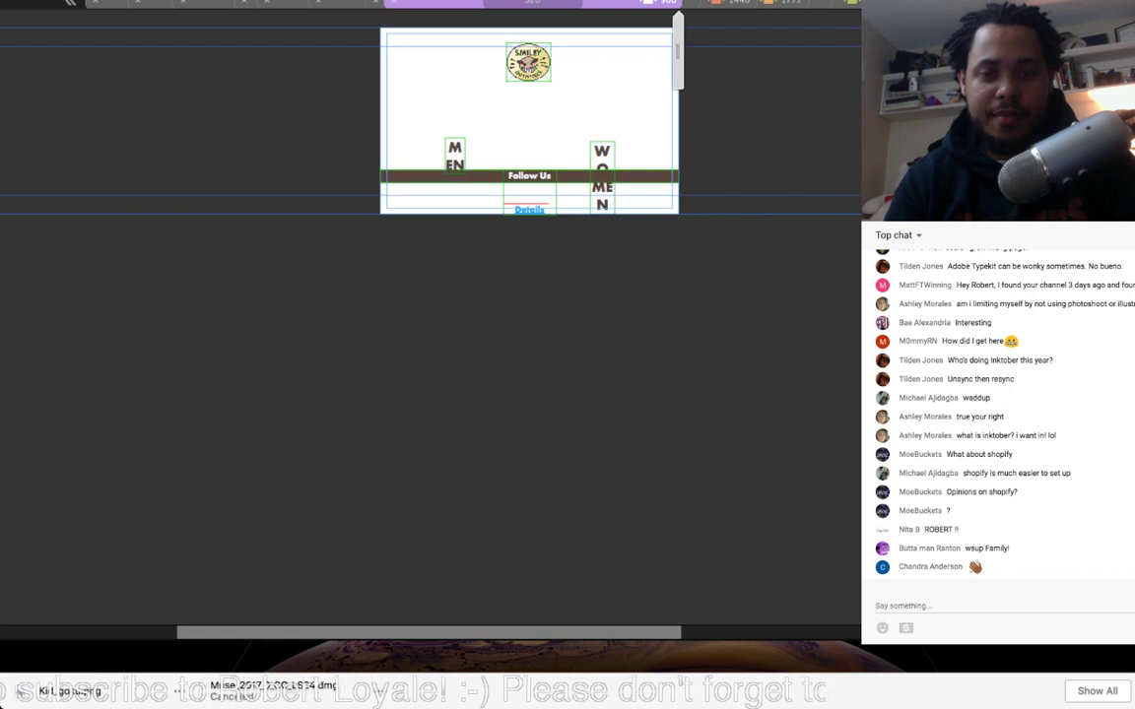
Step: Widen the WOMEN and MEN text frames so each fits on one line, and move them up and farther apart
mouse_move(601, 154)
mouse_down()
mouse_move(601, 107)
mouse_move(623, 134)
mouse_move(649, 128)
mouse_move(602, 138)
mouse_up()
click(455, 155)
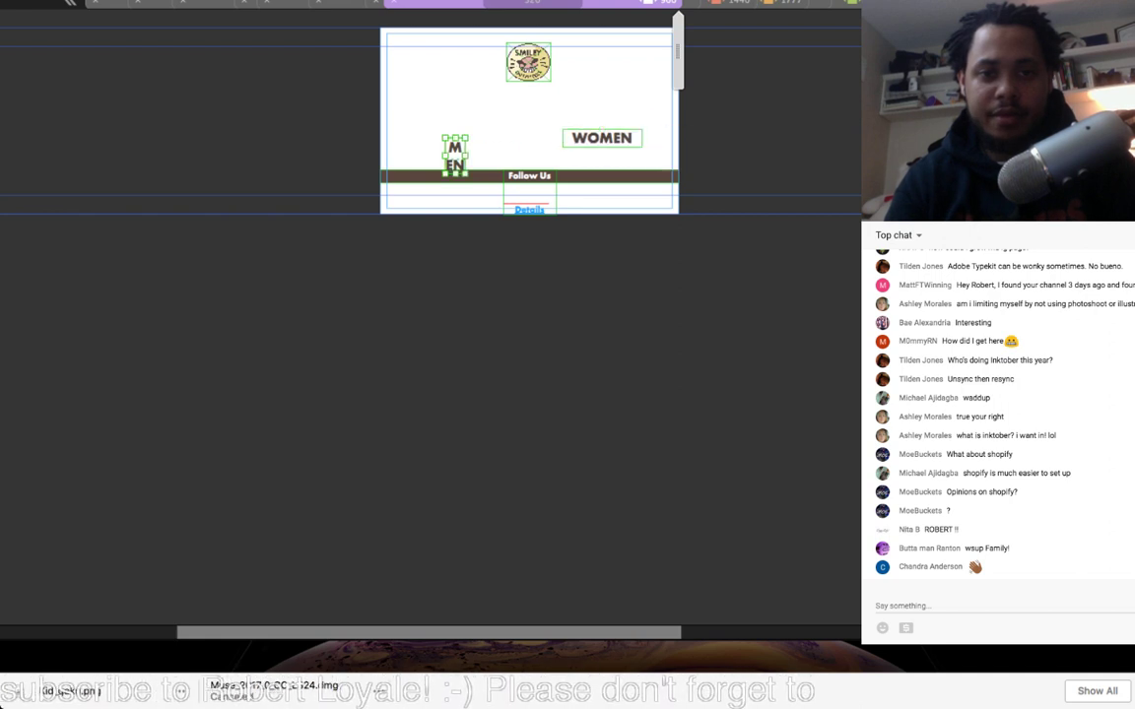
mouse_move(445, 156)
mouse_down()
mouse_move(399, 155)
mouse_move(455, 137)
mouse_up()
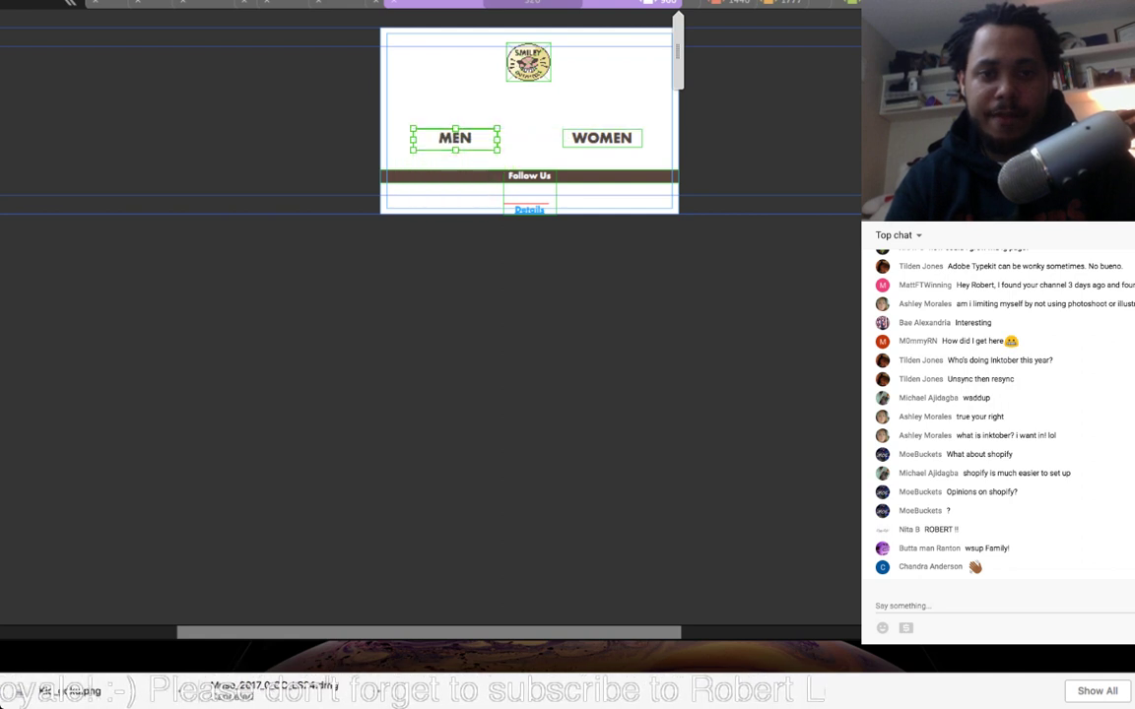
key(shift+Left)
key(shift+Left)
key(shift+Left)
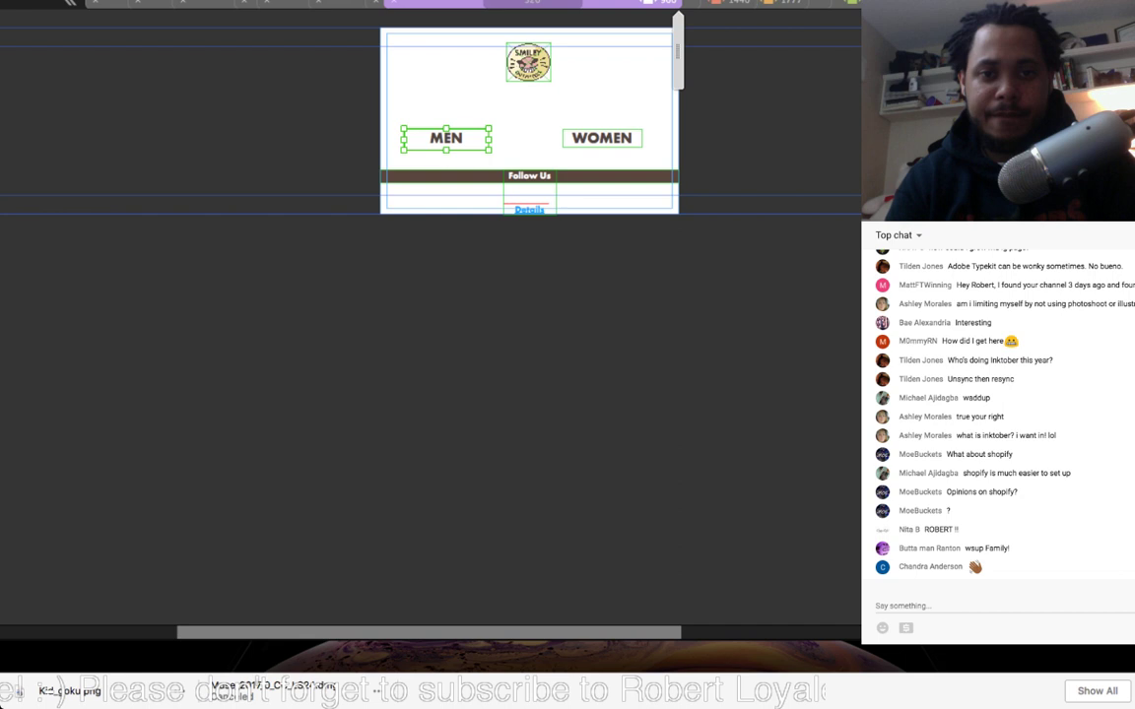
drag(602, 138, 613, 138)
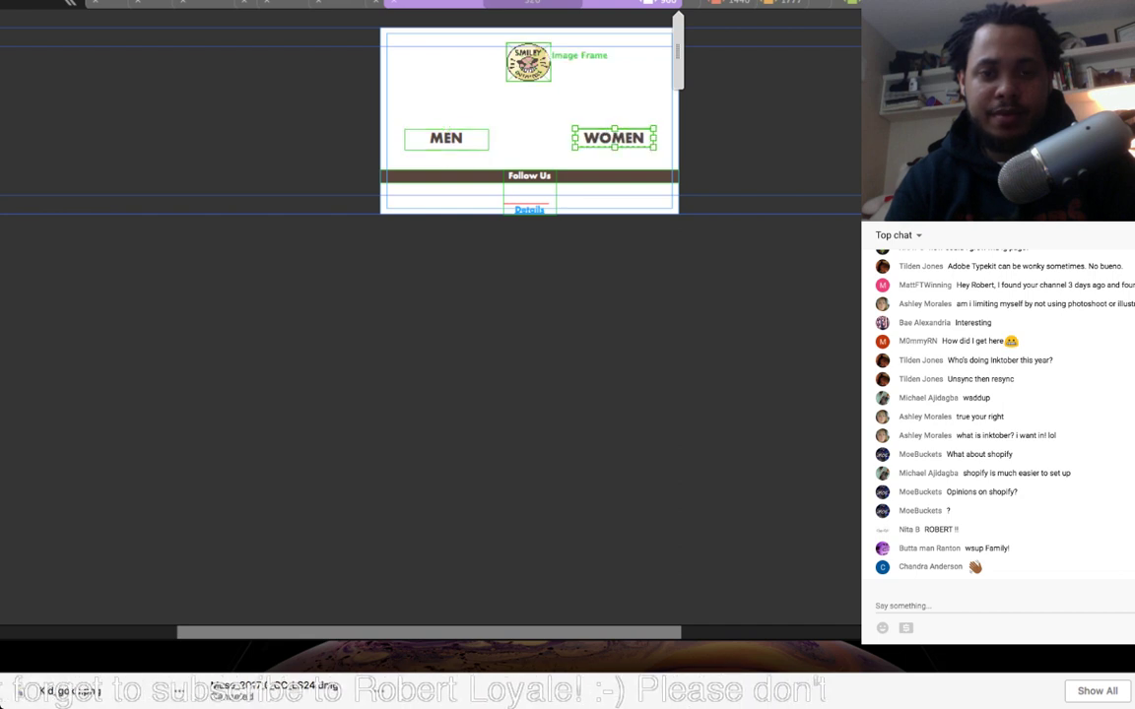
Step: Enlarge the Smiley Outfitters logo to about 278 × 244 px and fit "Follow Us on Instagram | Details" on one line in the brown bar
click(531, 60)
drag(528, 62, 578, 66)
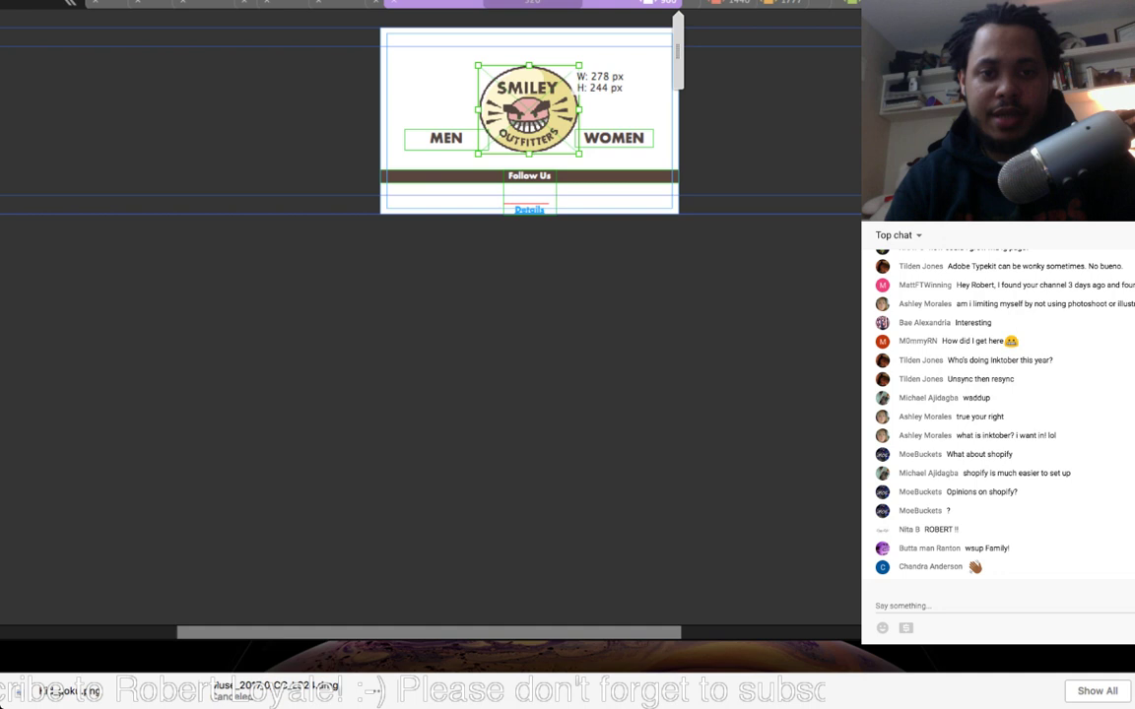
click(529, 202)
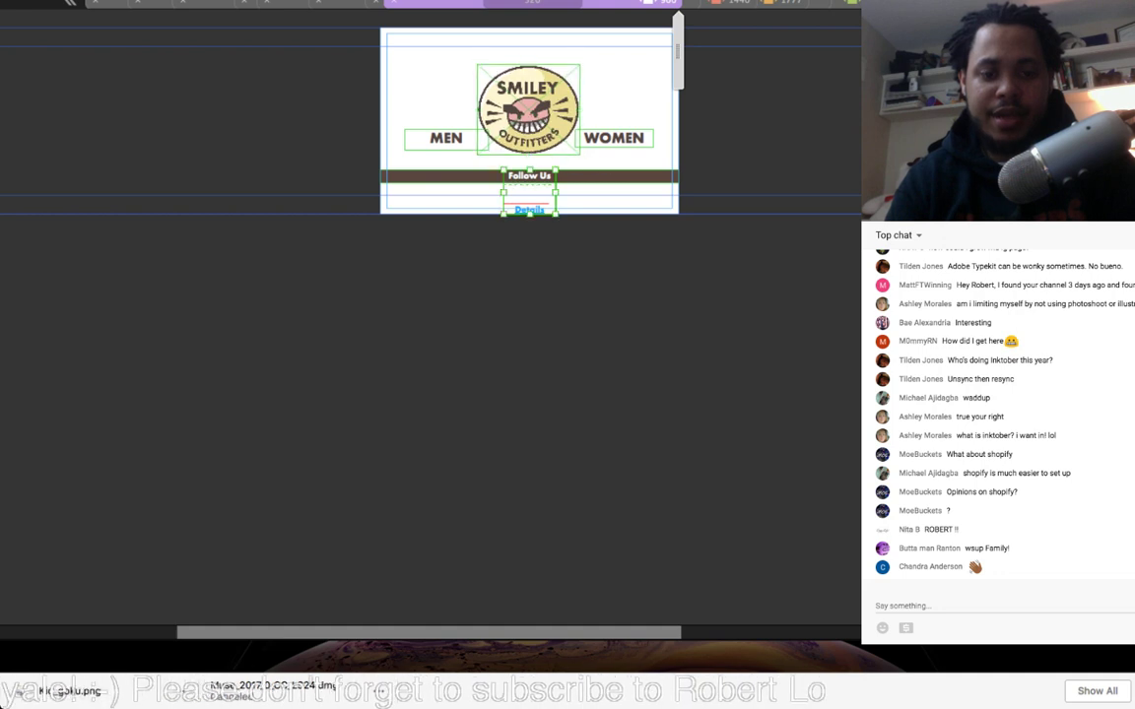
drag(556, 214, 586, 177)
key(super+0)
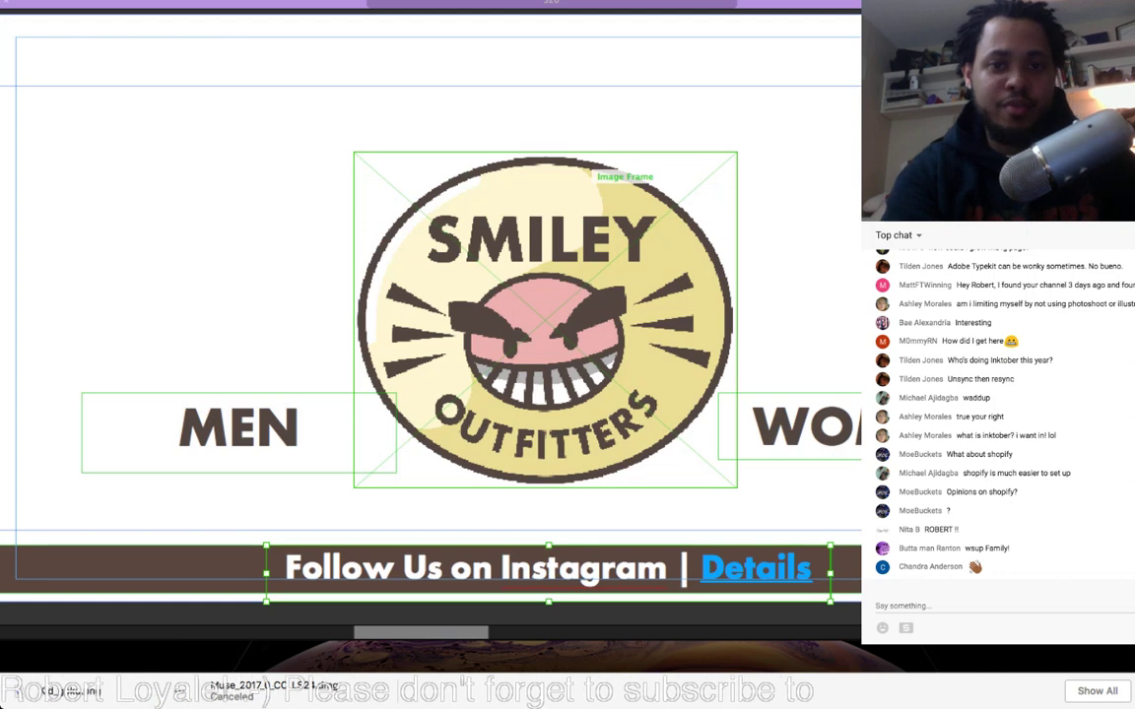
Step: Raise the Smiley Outfitters logo slightly above the brown bar and preview the header in the browser
key(super+minus)
key(super+equal)
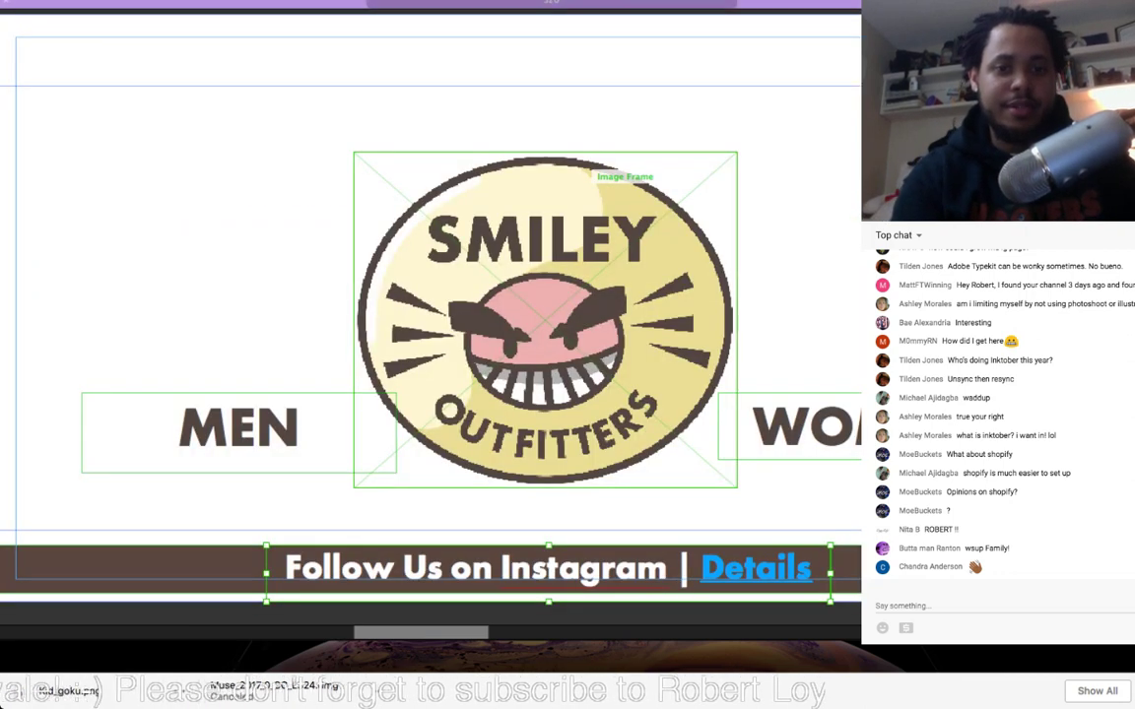
drag(599, 239, 599, 223)
key(Down)
key(Down)
key(Down)
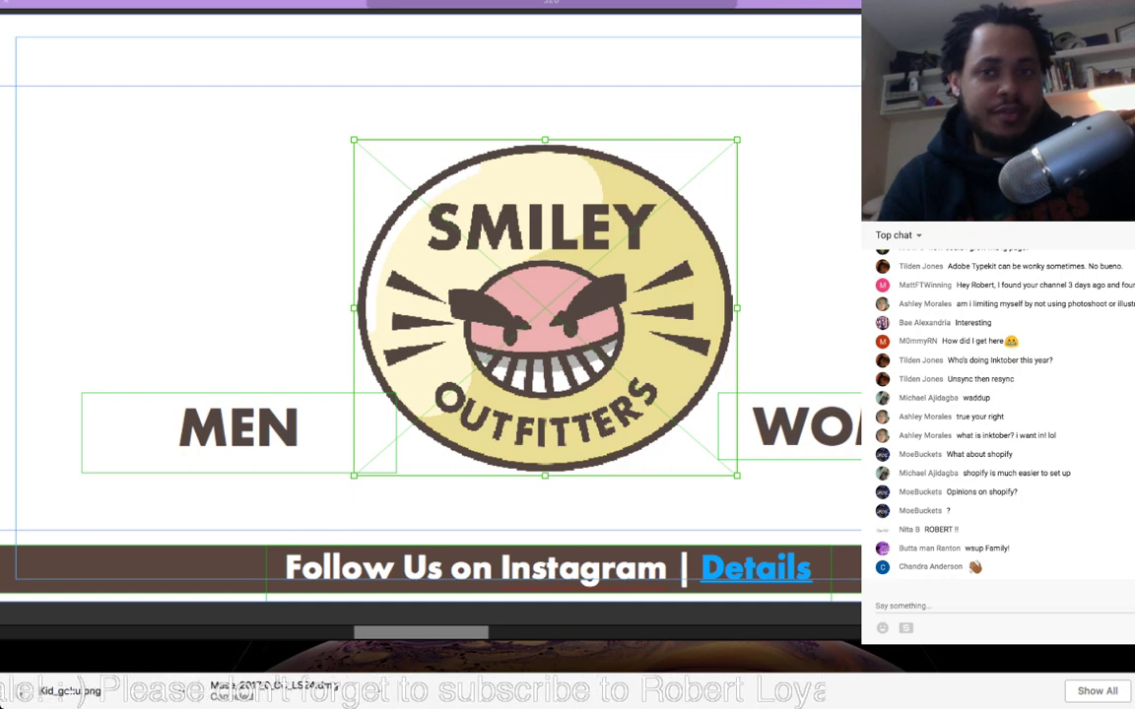
key(super+shift+a)
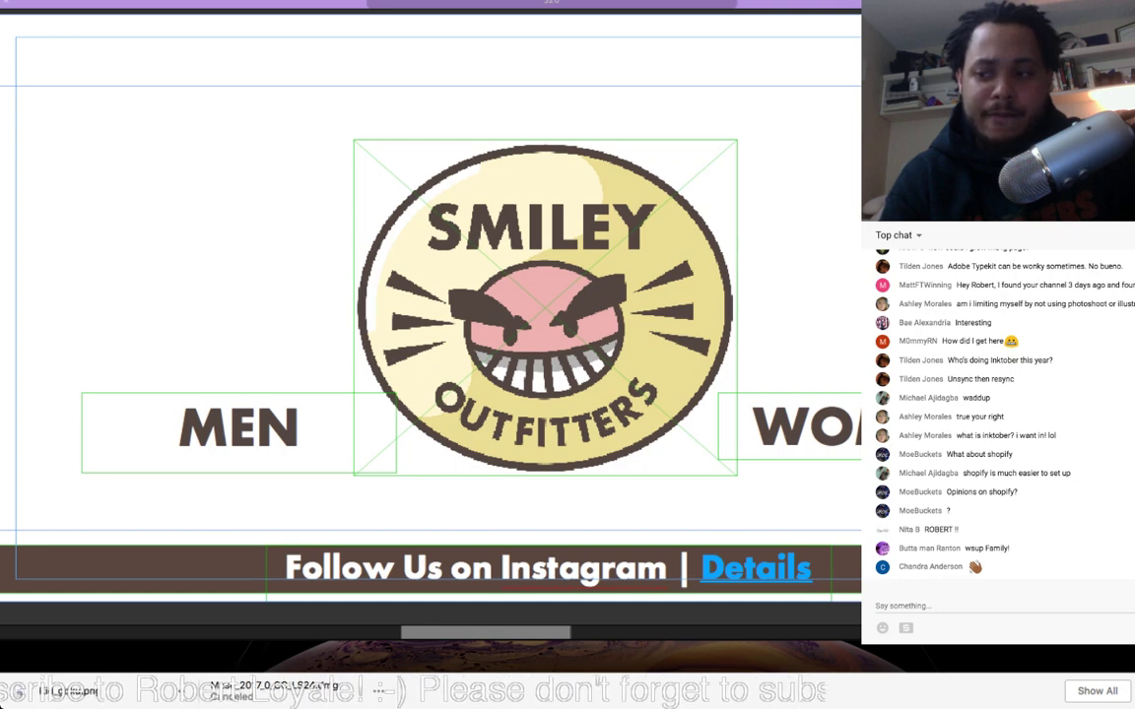
key(super+p)
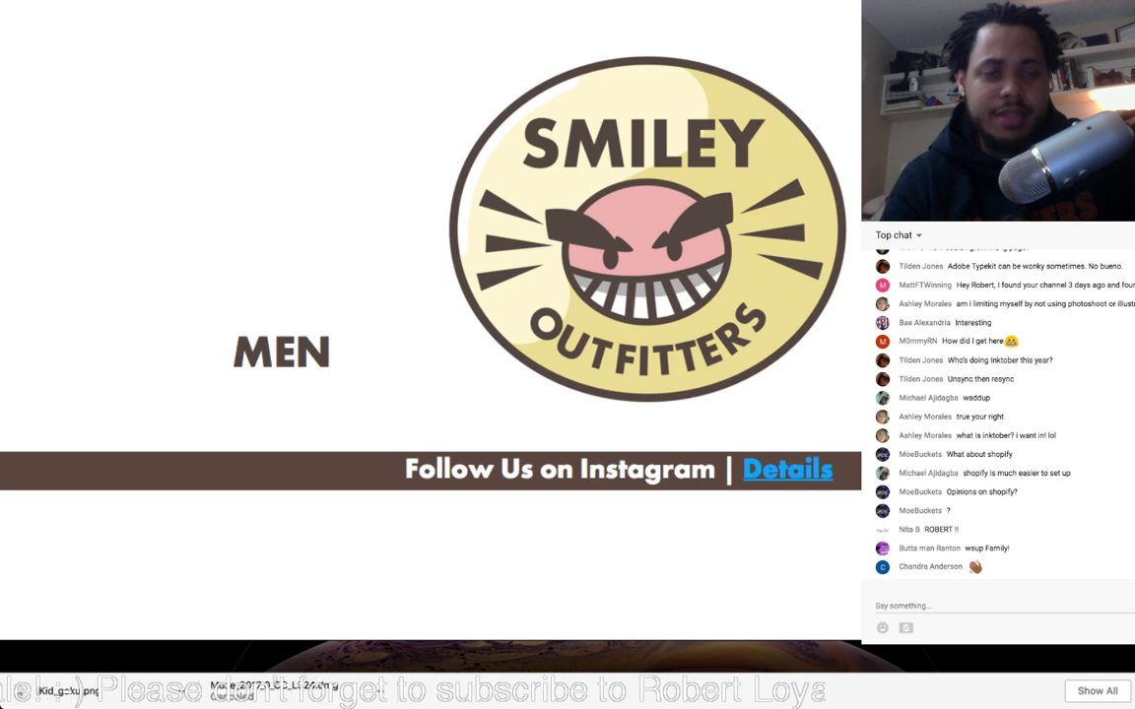
key(super+Tab)
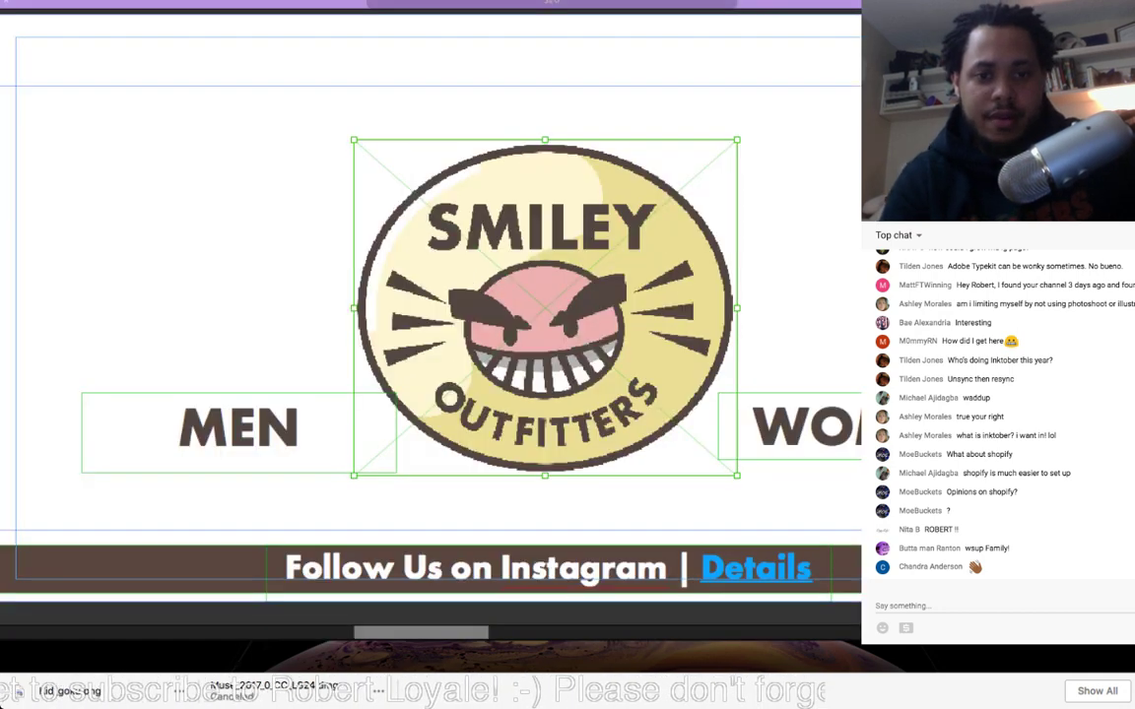
Step: Shift the Smiley Outfitters logo slightly left and WOMEN slightly right to even out the spacing between the two links
mouse_move(545, 308)
mouse_down()
mouse_move(532, 308)
mouse_move(544, 308)
mouse_up()
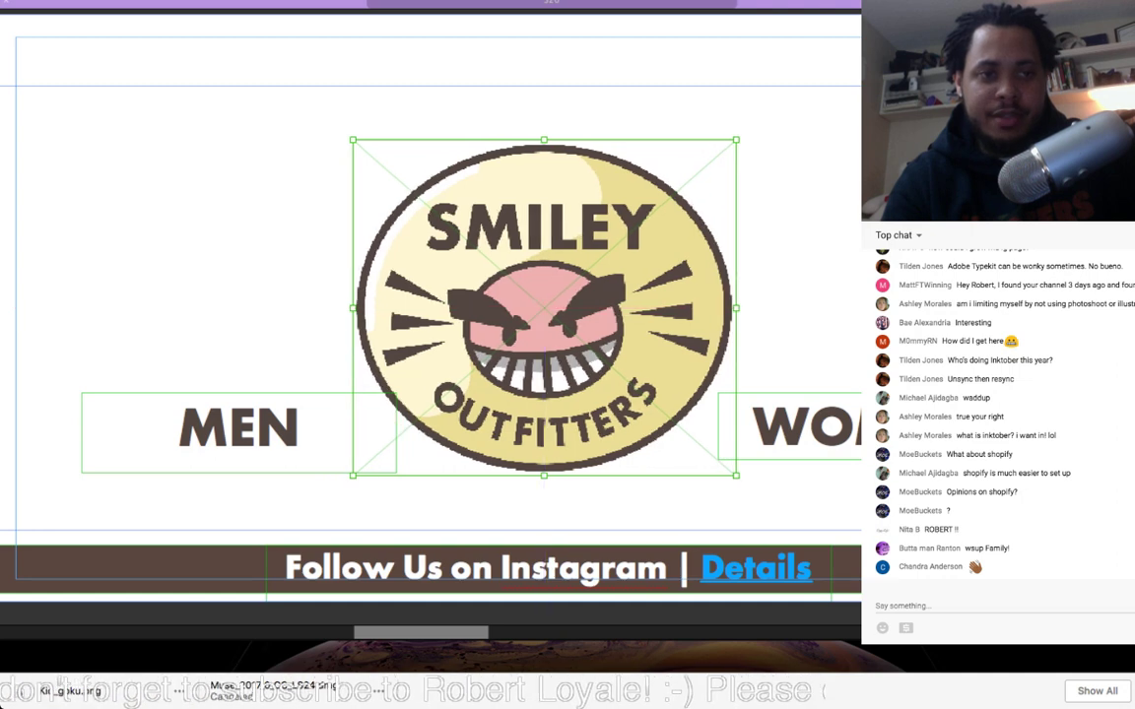
drag(0, 38, 867, 602)
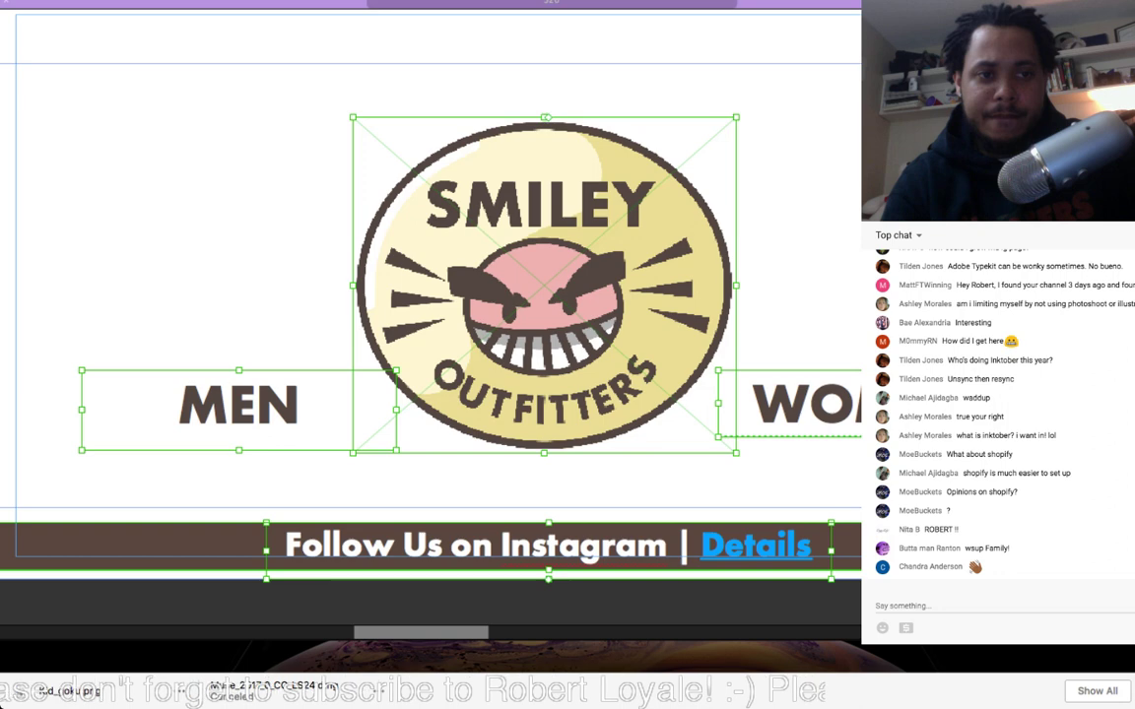
click(788, 183)
click(565, 226)
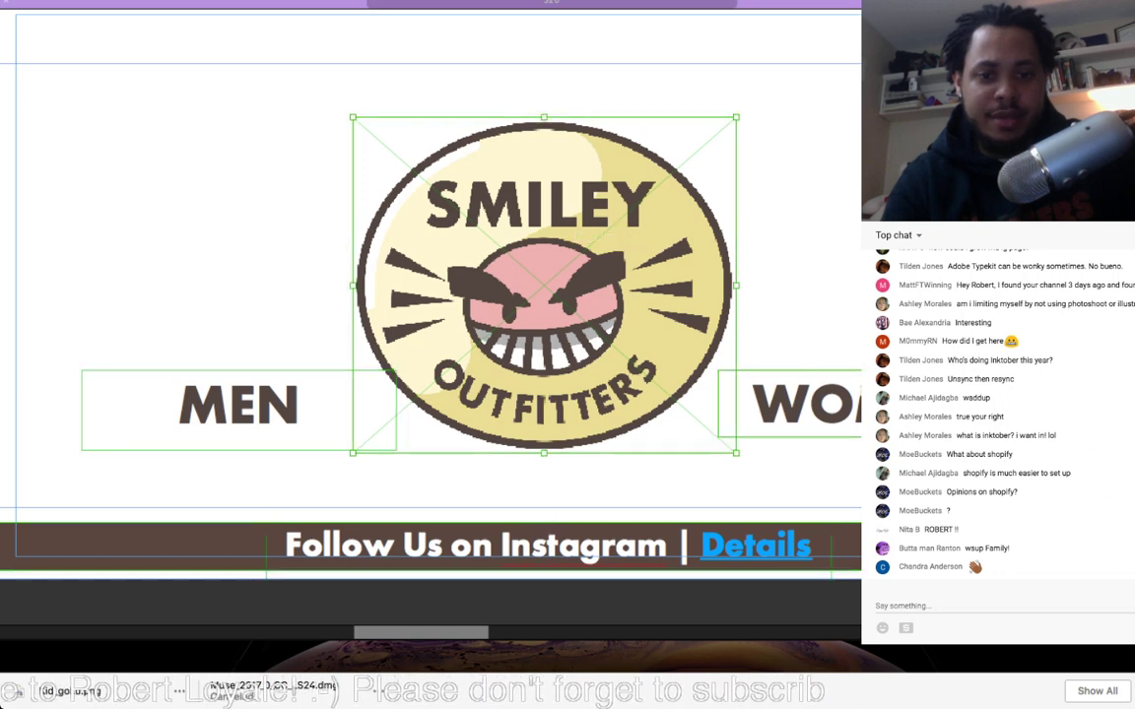
click(802, 405)
mouse_move(803, 405)
mouse_down()
mouse_move(814, 404)
mouse_move(804, 405)
mouse_up()
click(566, 246)
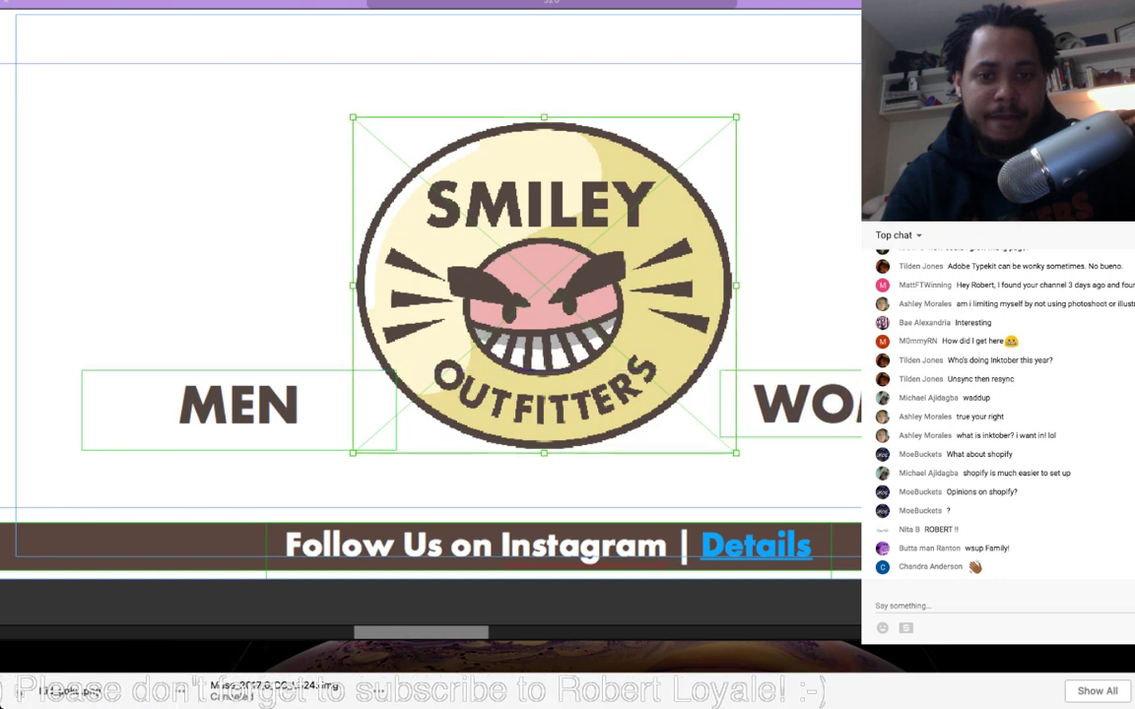
drag(565, 246, 534, 286)
key(super+shift+a)
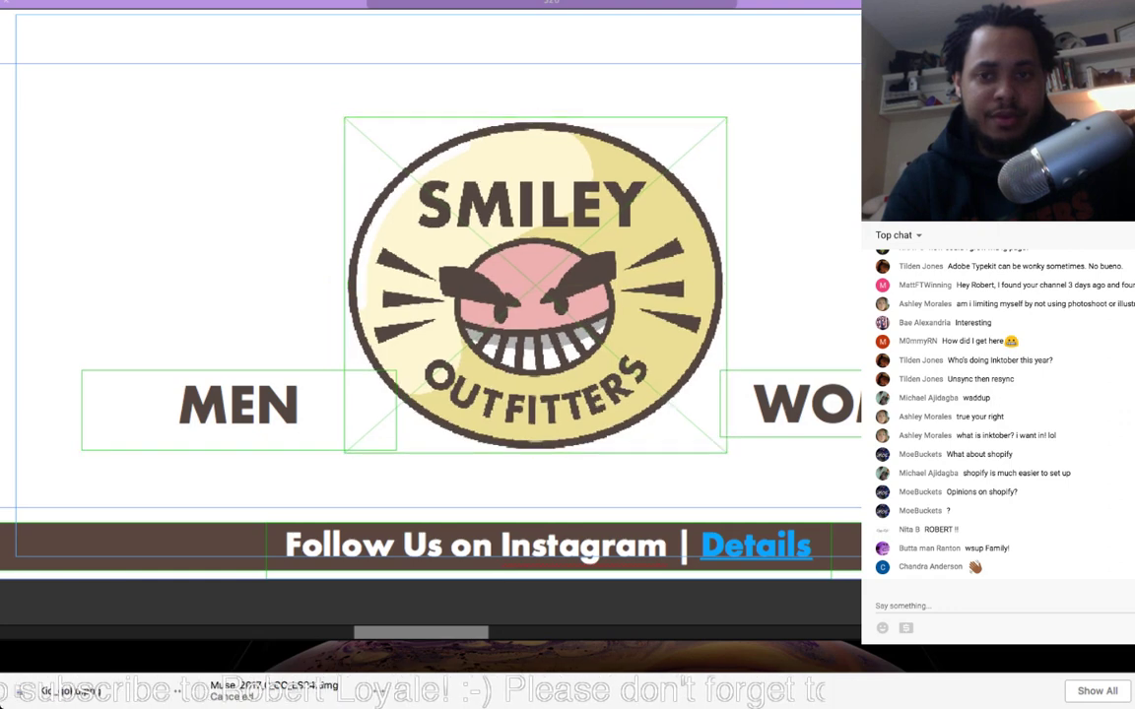
Step: Preview the header in the browser to check how MEN and the Smiley Outfitters logo are spaced above the brown bar
key(super+p)
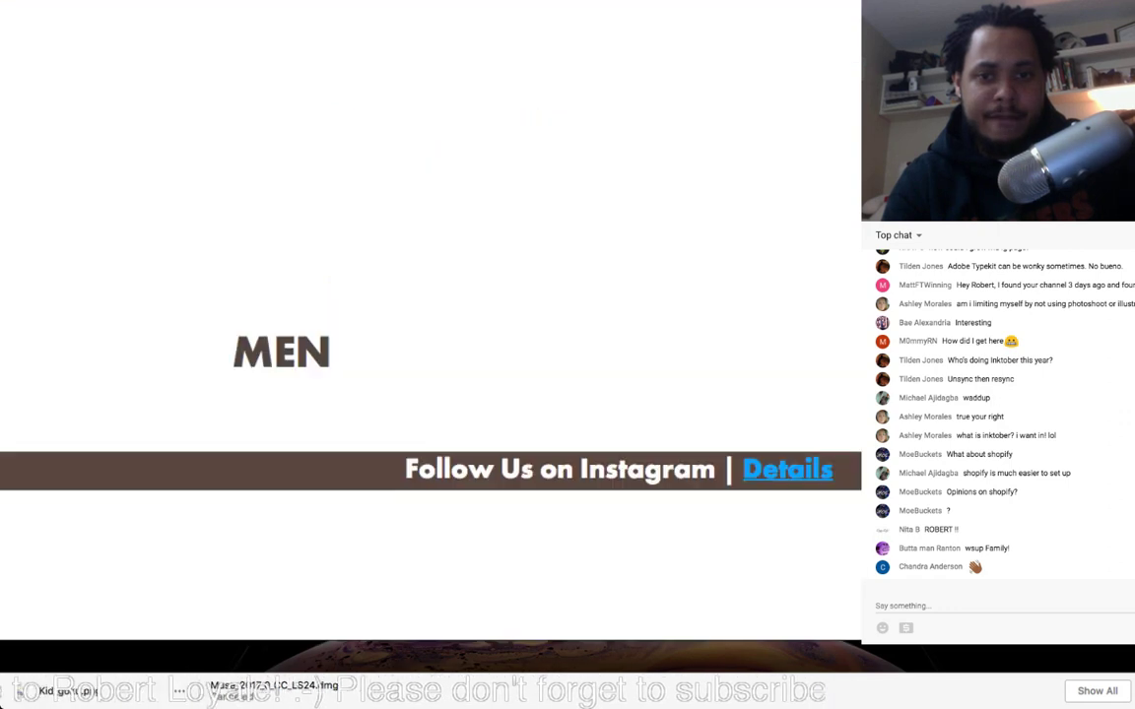
scroll(431, 295, down, 2)
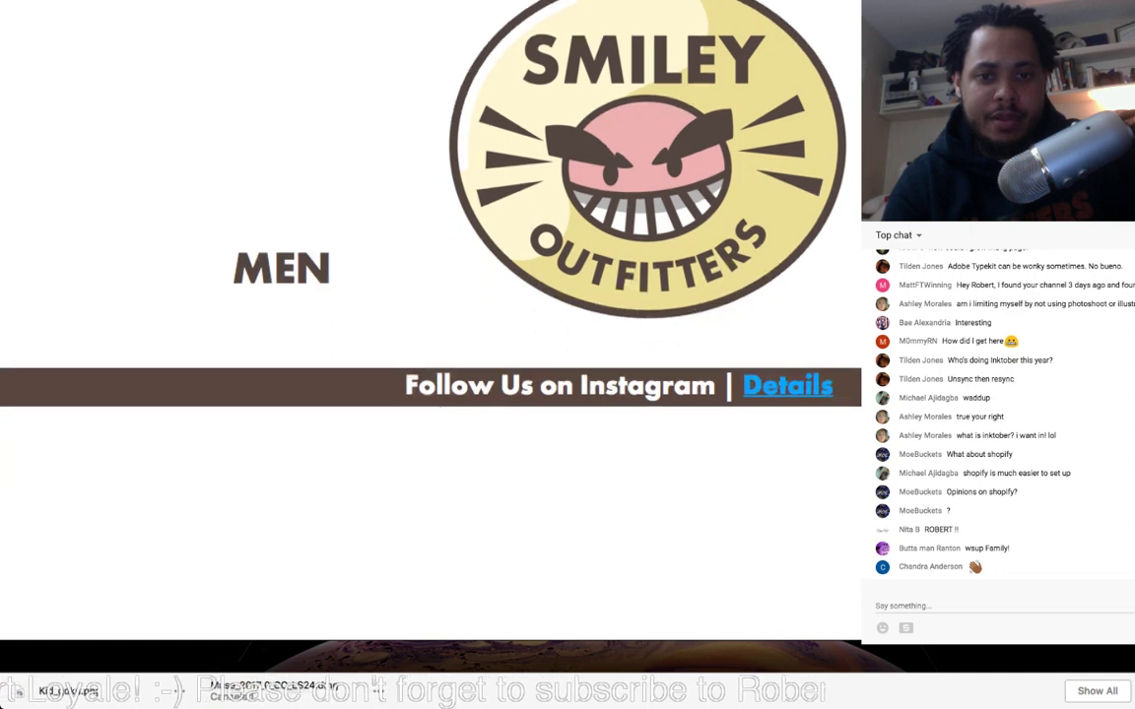
scroll(431, 296, up, 2)
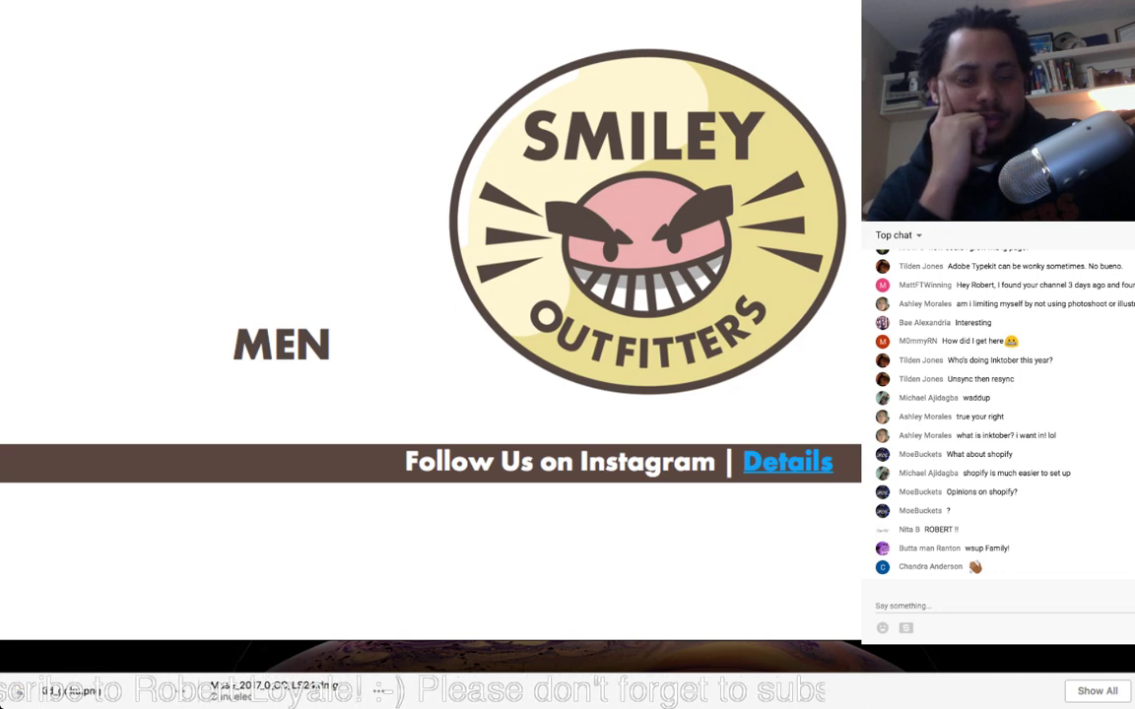
key(super+l)
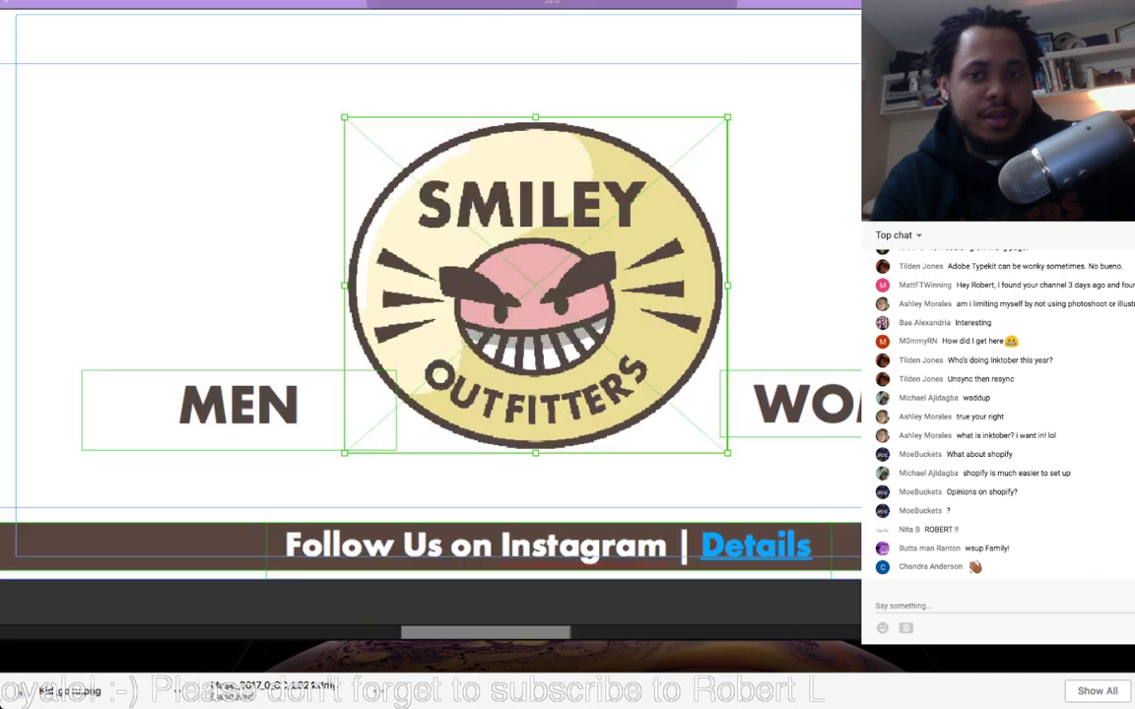
Step: At the wider breakpoint, shift MEN and the Smiley Outfitters logo left and nudge WOMEN slightly left to balance the header spacing
scroll(431, 286, right, 5)
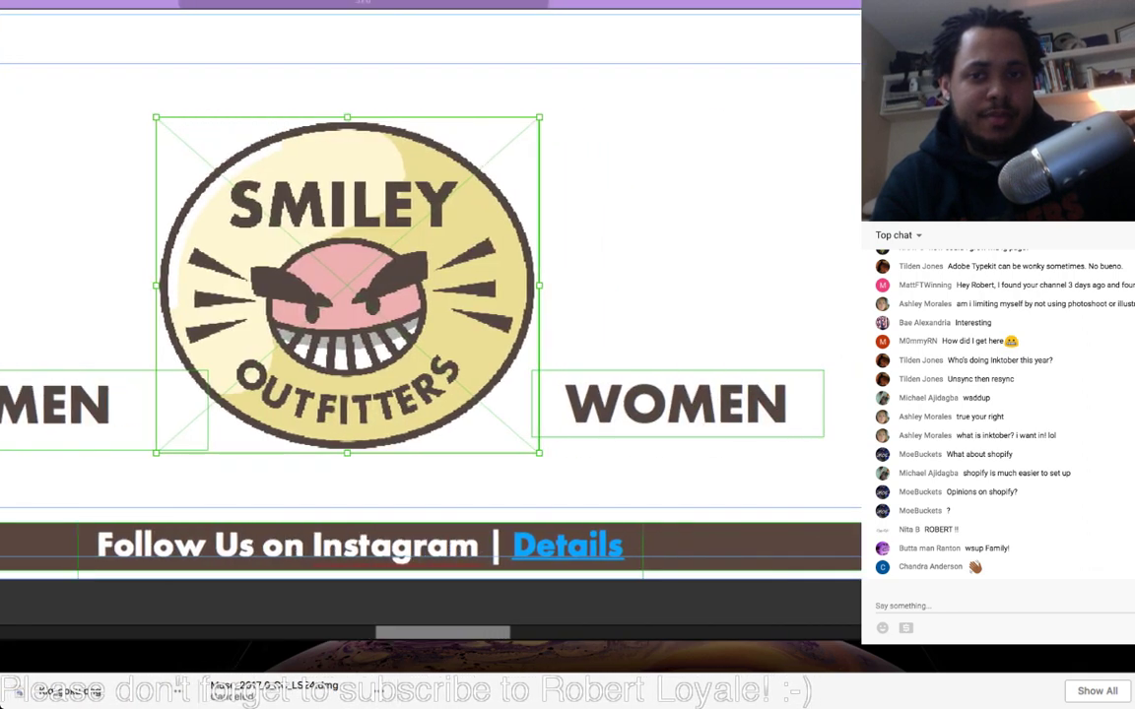
scroll(430, 286, down, 1)
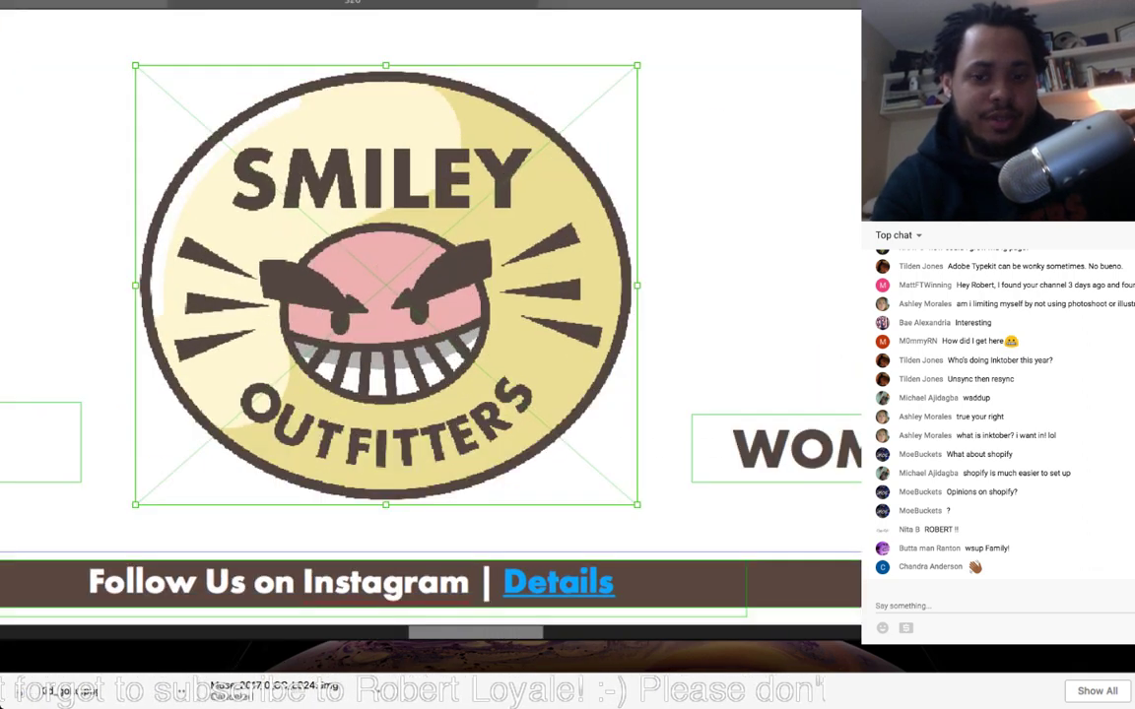
scroll(430, 285, down, 3)
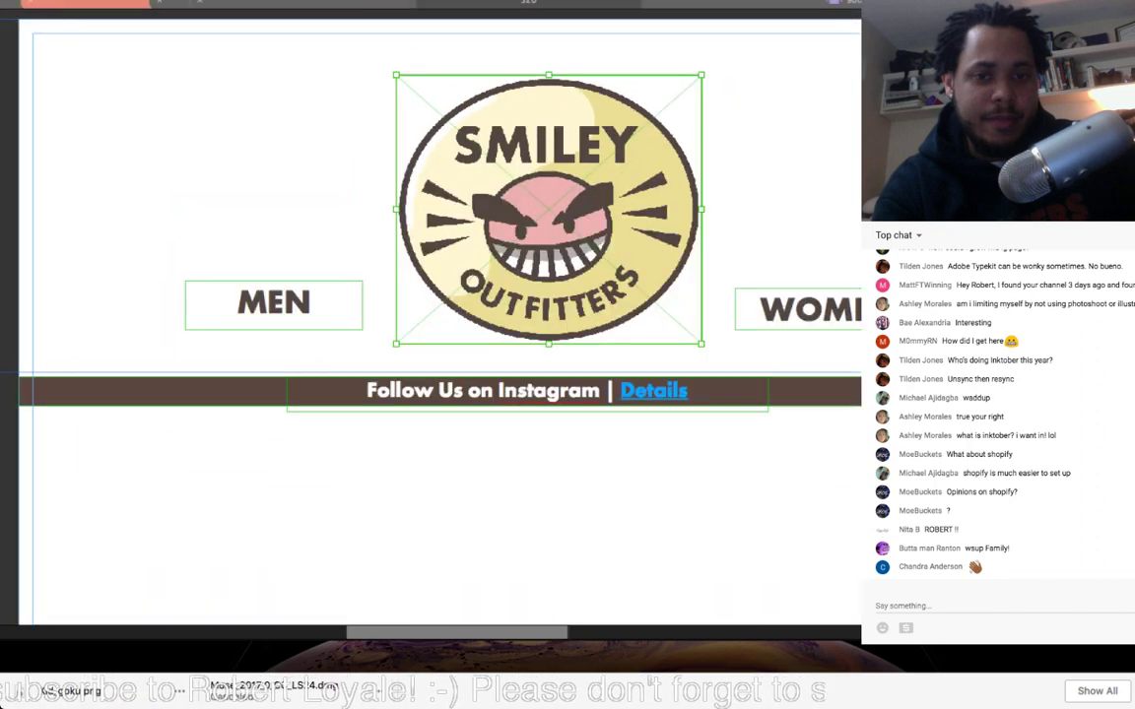
scroll(431, 286, up, 1)
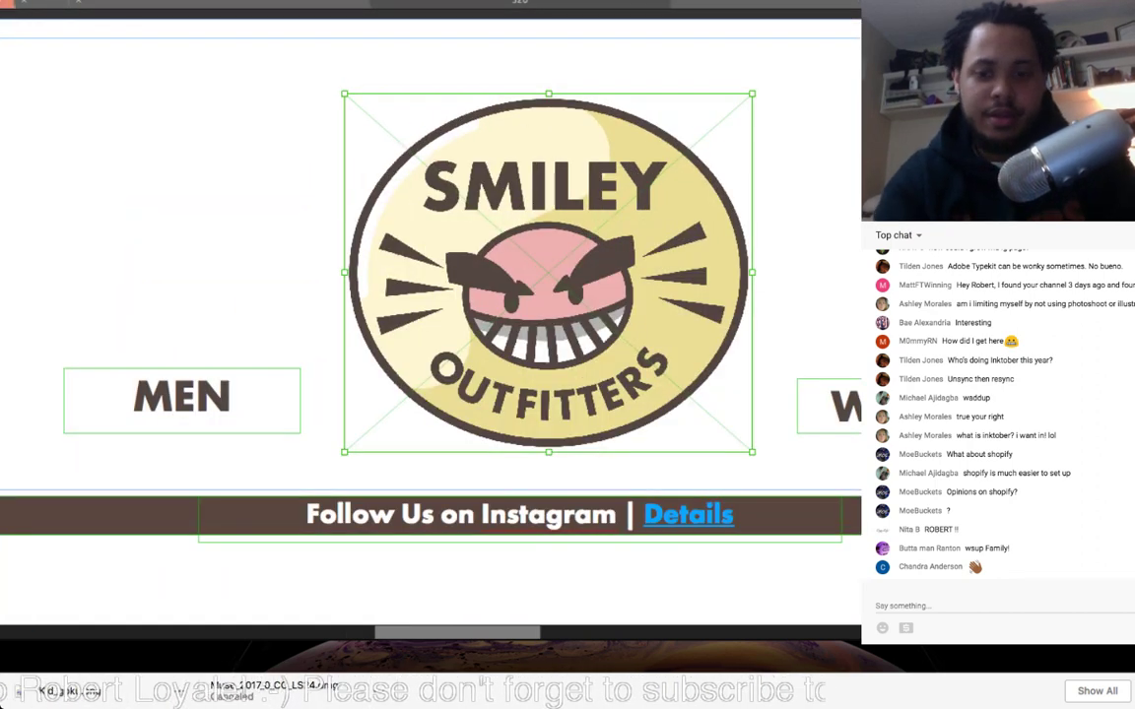
scroll(430, 285, down, 1)
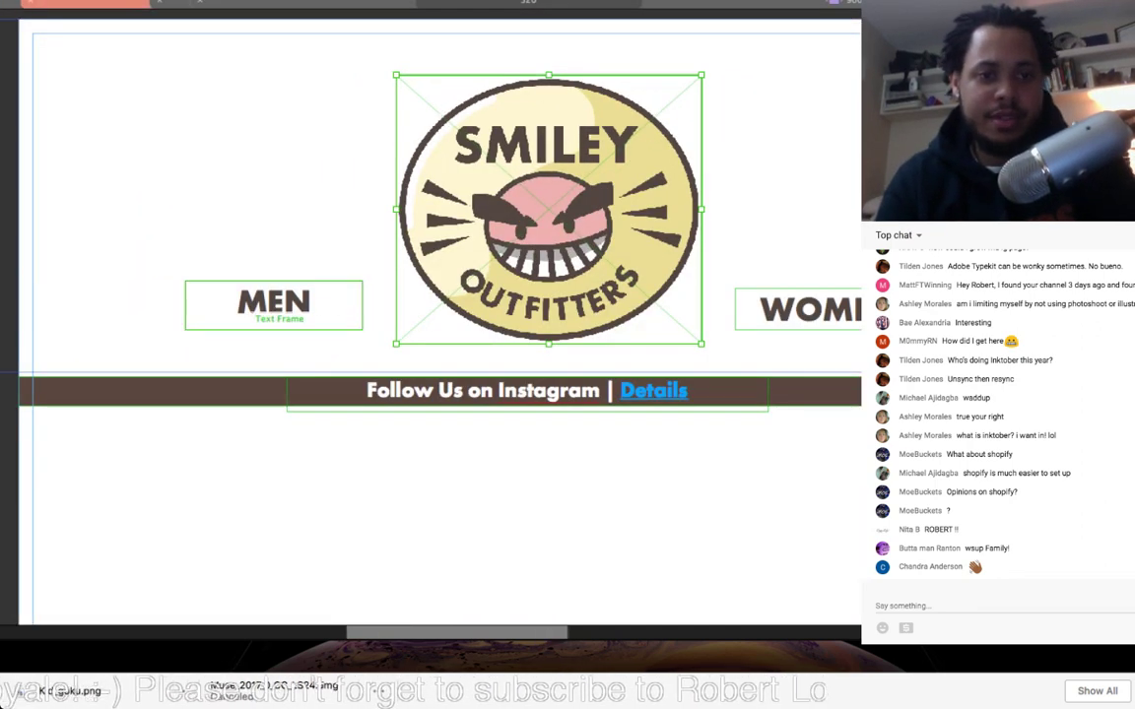
click(295, 303)
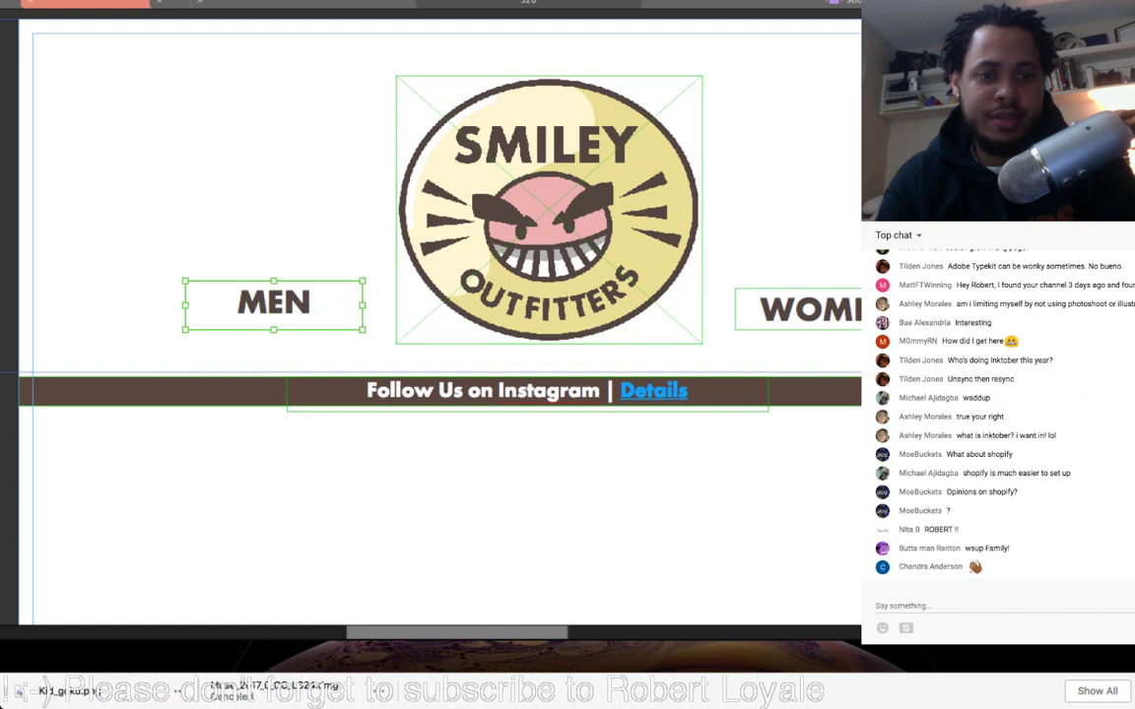
drag(295, 304, 258, 303)
drag(548, 210, 523, 210)
drag(823, 310, 830, 310)
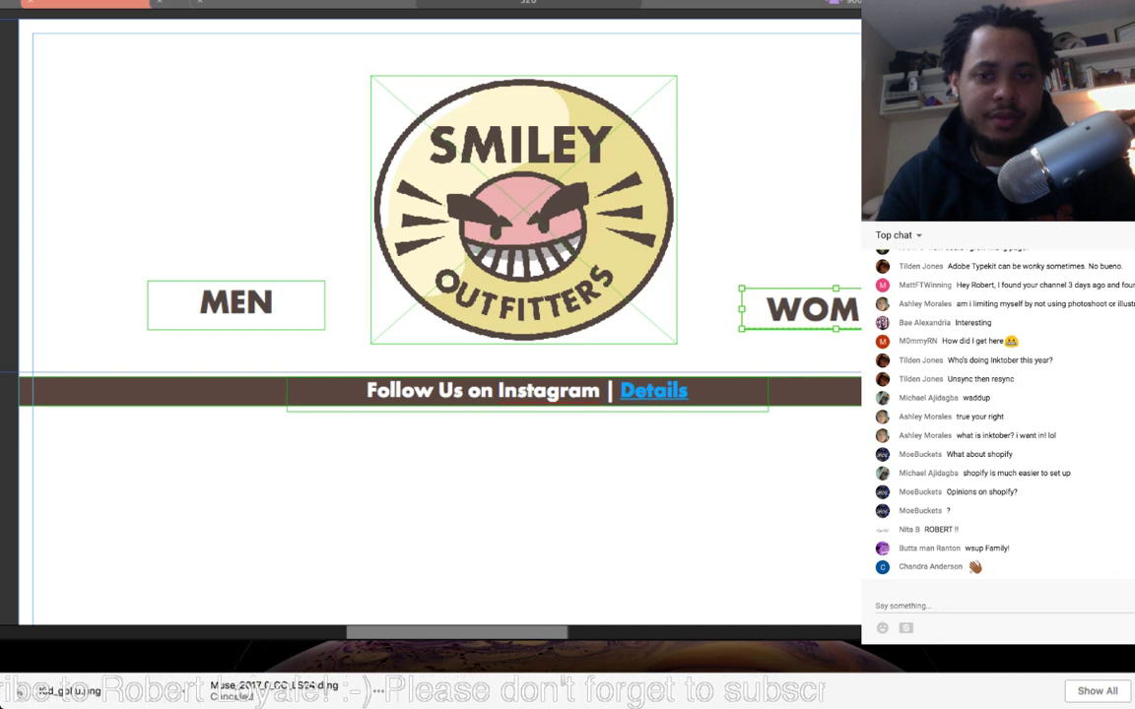
drag(831, 309, 818, 309)
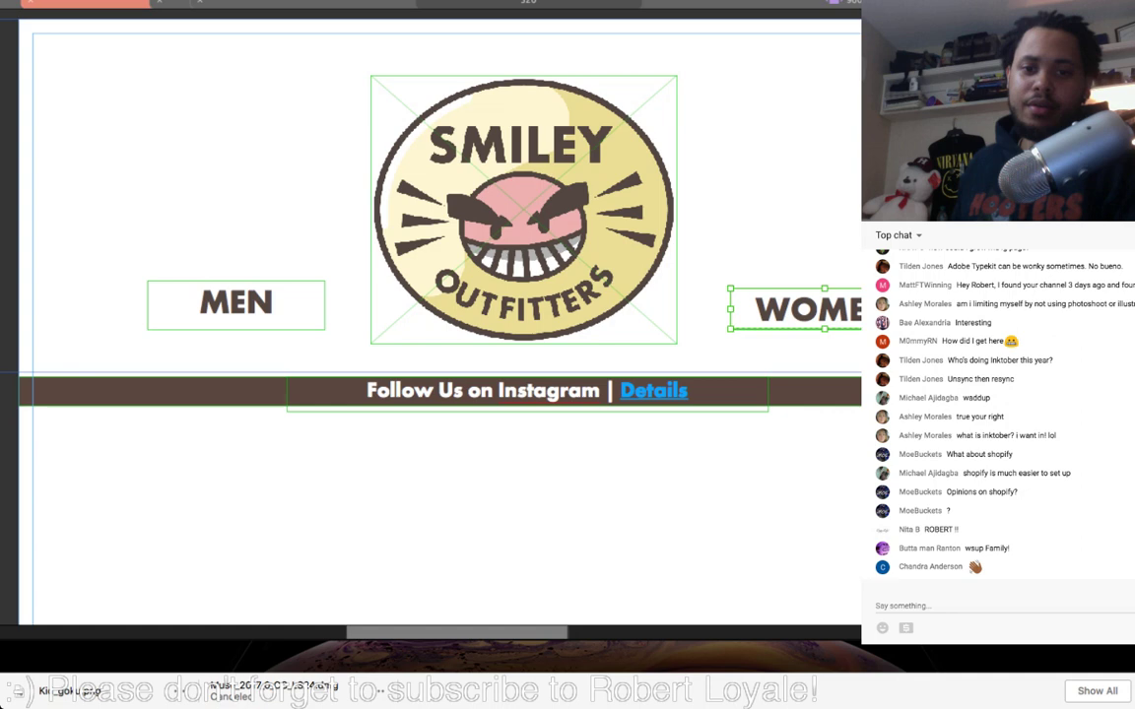
Step: Preview the rebalanced header in the browser and switch the master page to the next narrower breakpoint
key(super+p)
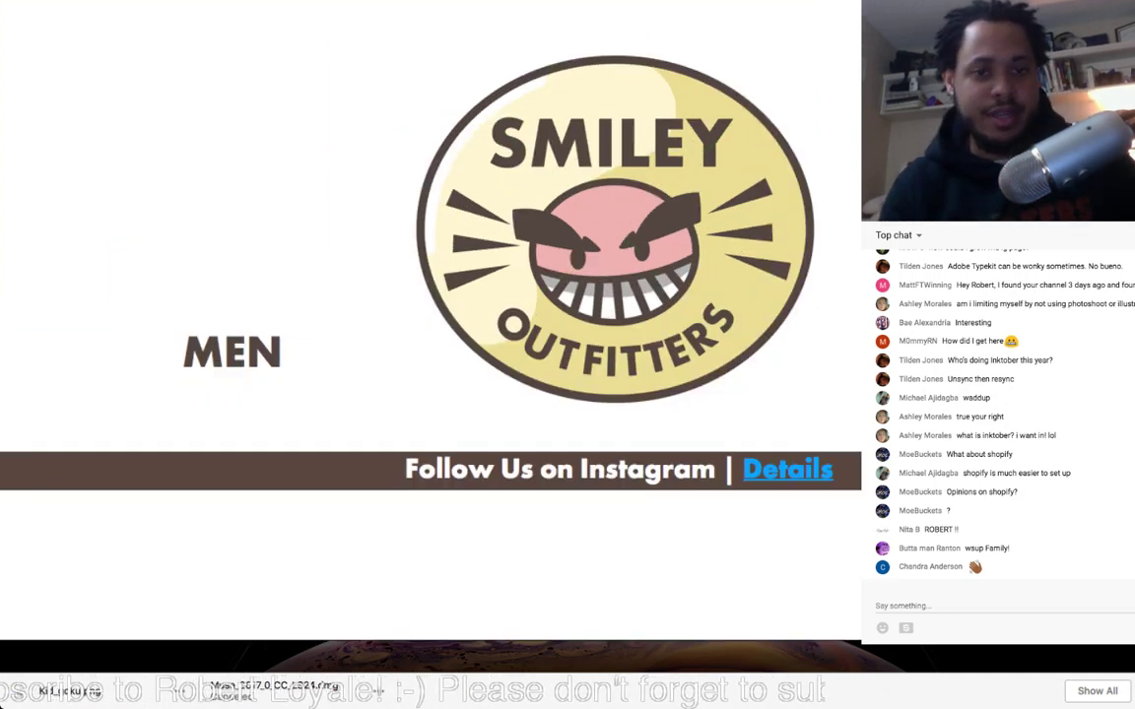
scroll(431, 320, down, 3)
scroll(431, 320, up, 3)
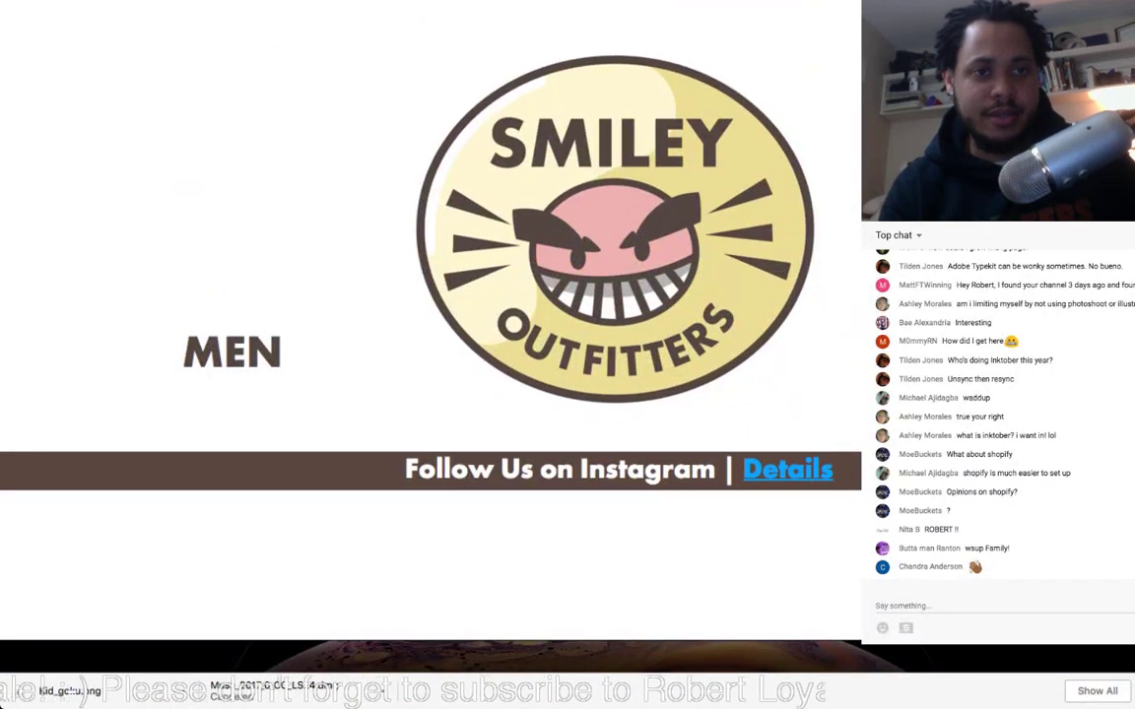
key(super+p)
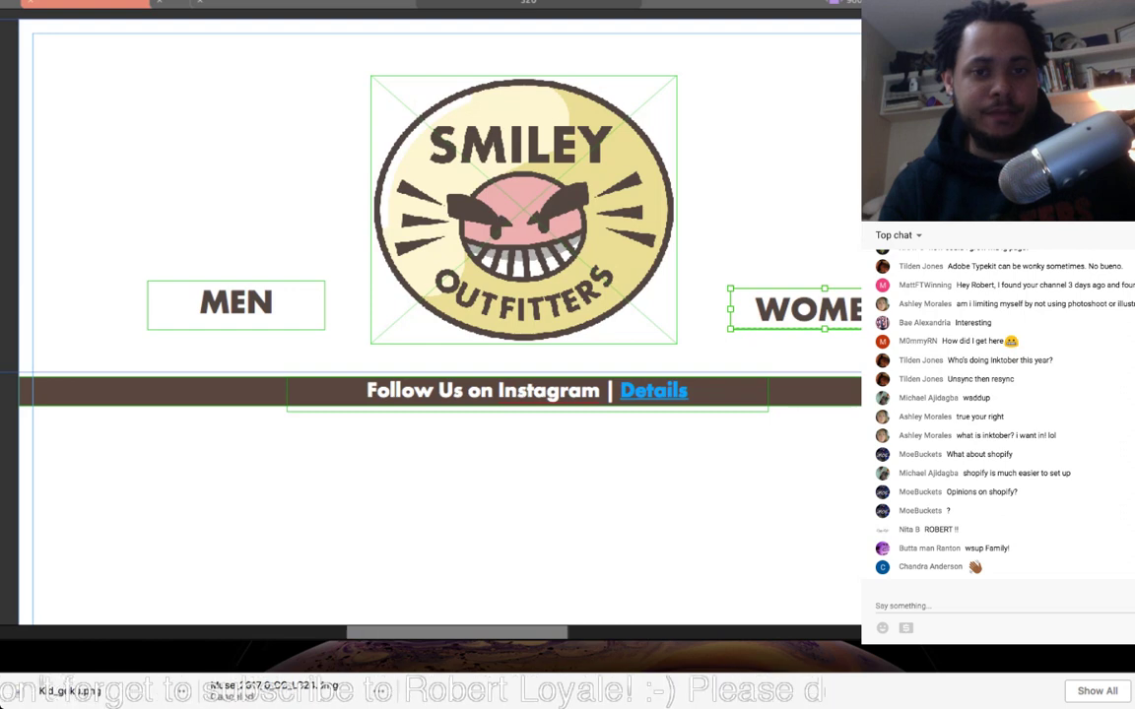
click(171, 3)
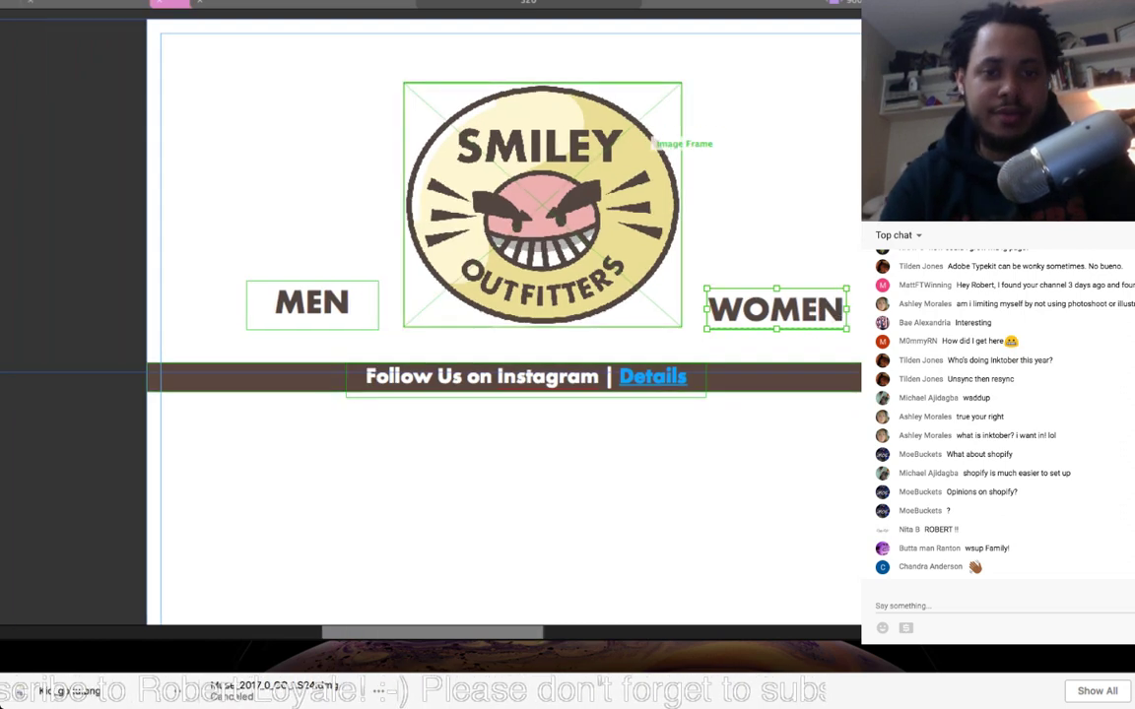
Step: Move the Smiley Outfitters logo slightly left so it sits centred between the MEN and WOMEN labels
drag(645, 138, 638, 138)
key(Left)
key(Left)
key(Left)
key(Left)
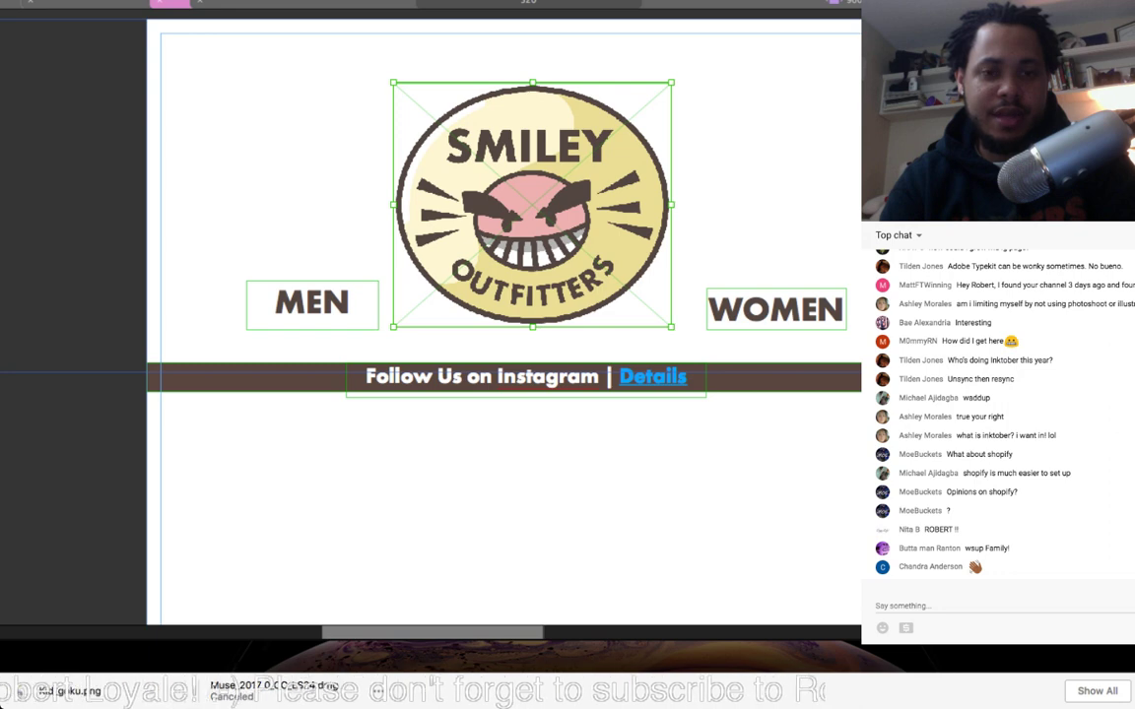
key(Right)
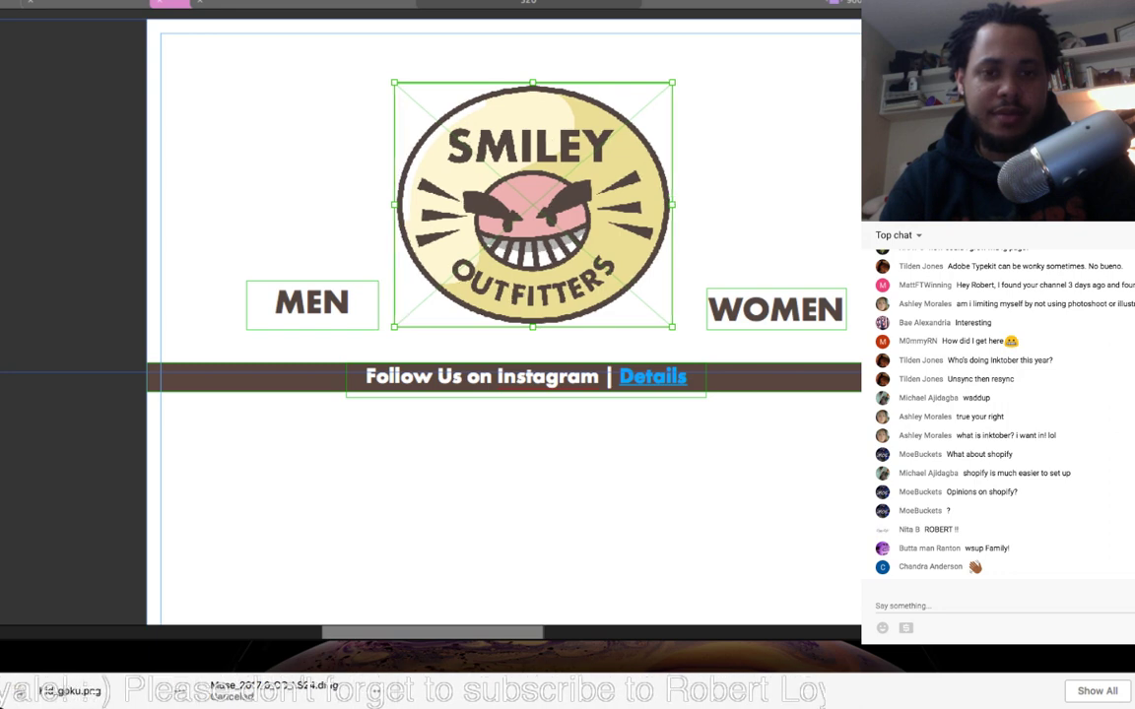
Step: Check how the logo, MEN and WOMEN labels and Instagram bar are laid out at different breakpoint widths
click(222, 3)
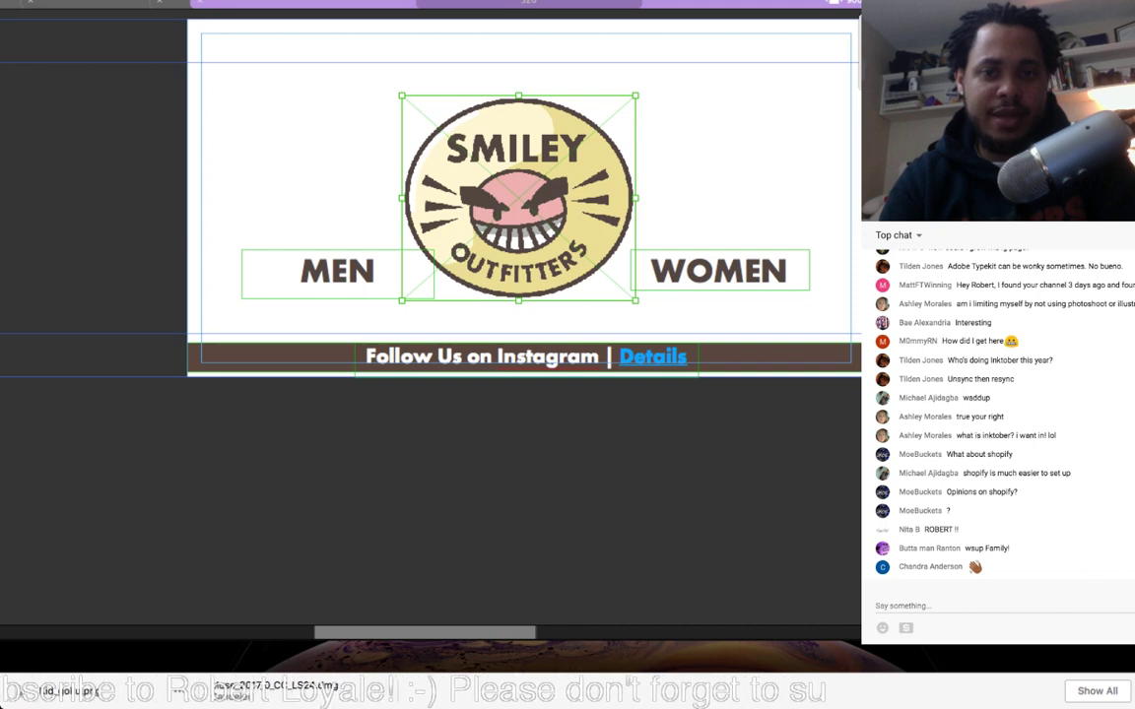
drag(859, 22, 808, 22)
drag(787, 49, 906, 49)
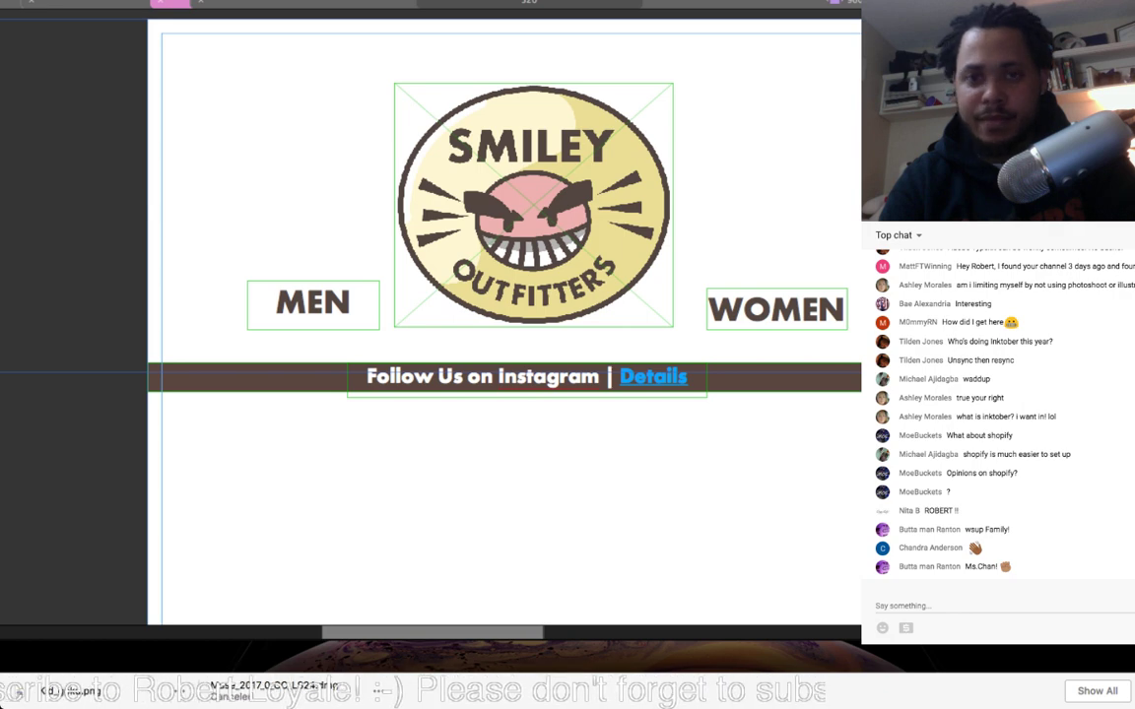
click(863, 3)
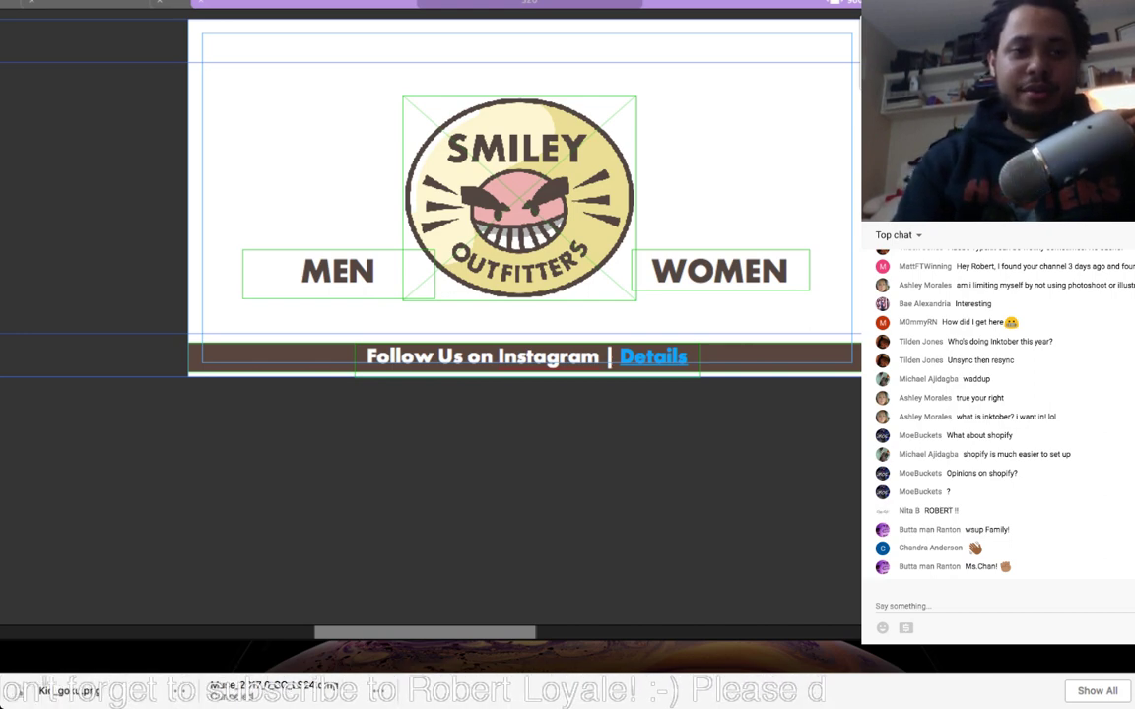
Step: Switch to the site plan and delete the region and home-usa pages
key(super+m)
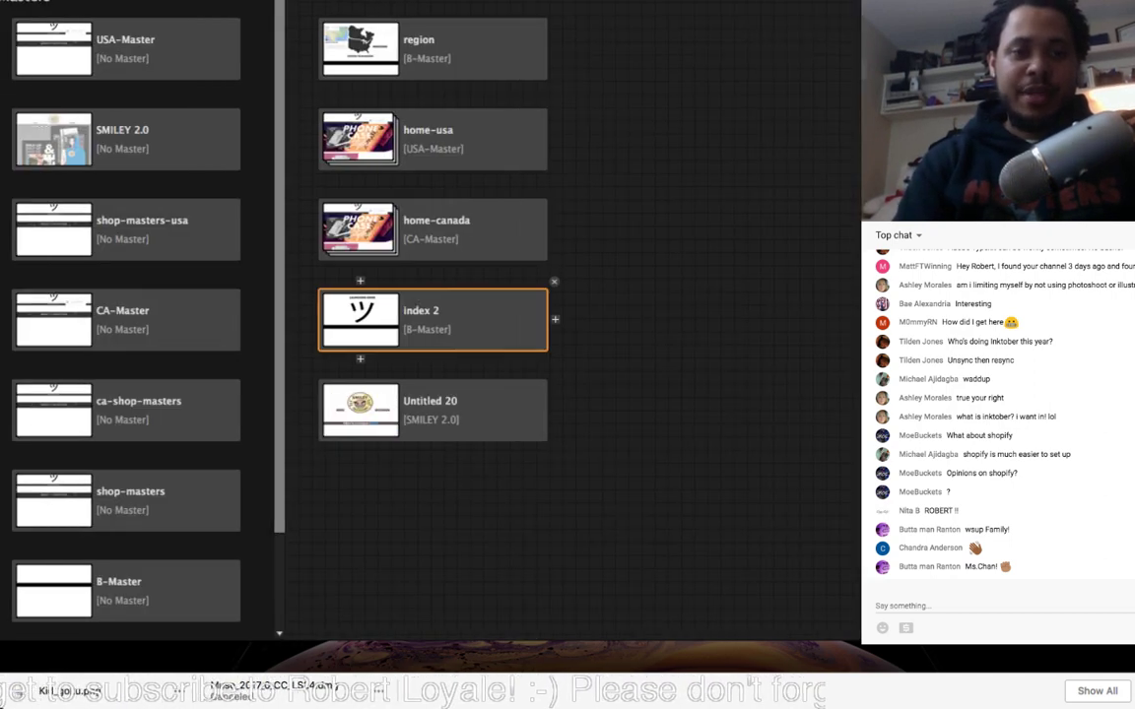
click(431, 409)
click(431, 319)
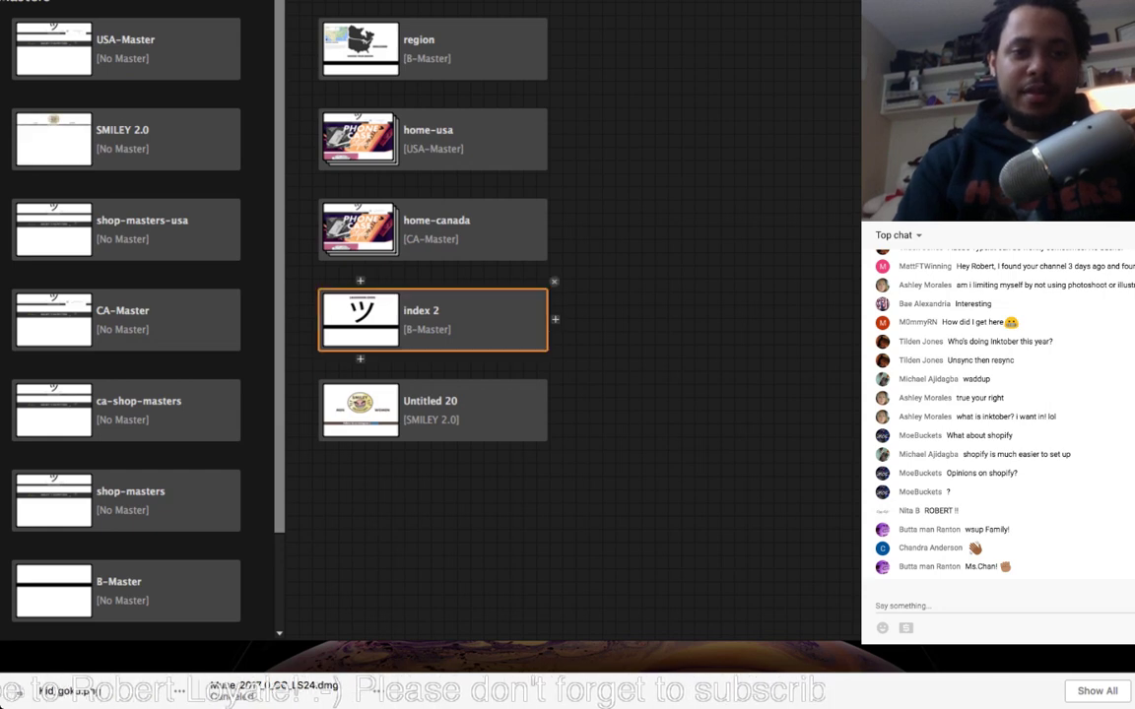
click(431, 49)
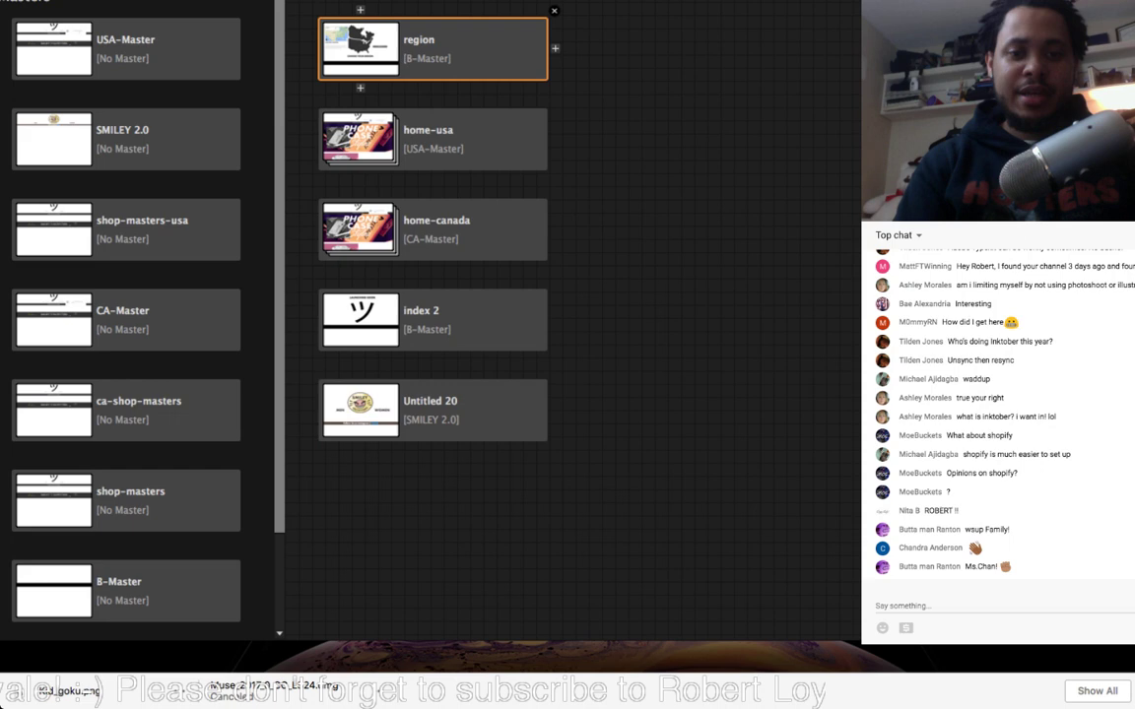
key(Delete)
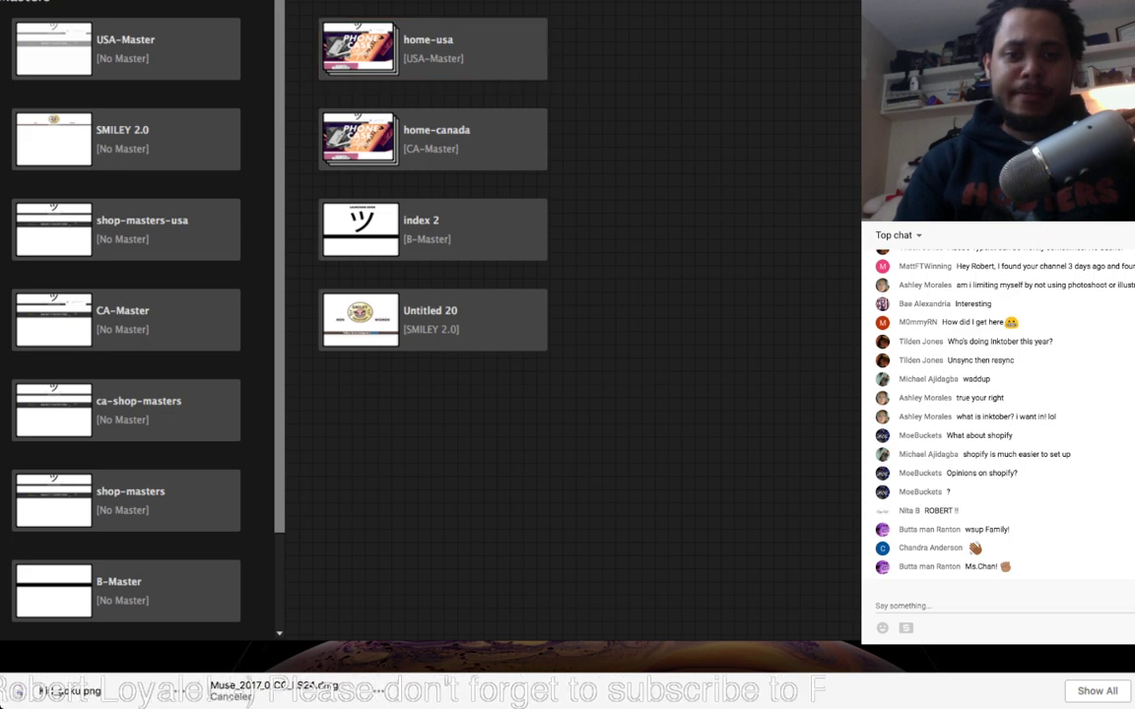
key(Delete)
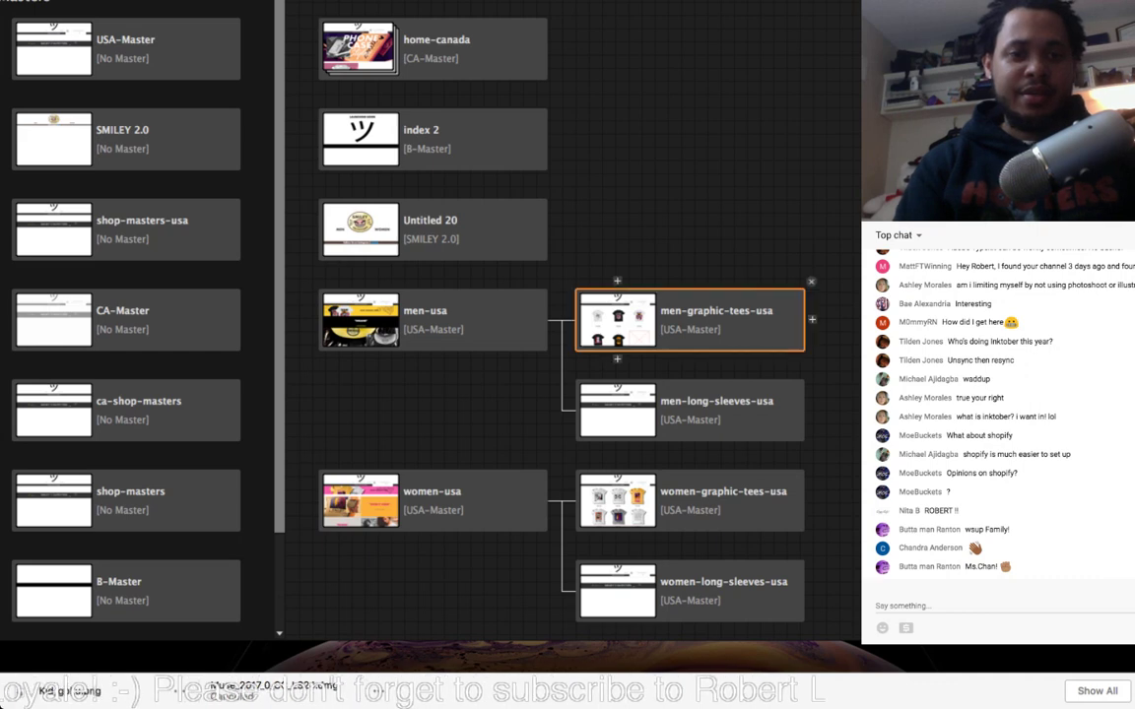
Step: Delete the home-canada, men-usa, women-usa, index 2 and accessories-usa pages from the site plan
scroll(566, 394, down, 2)
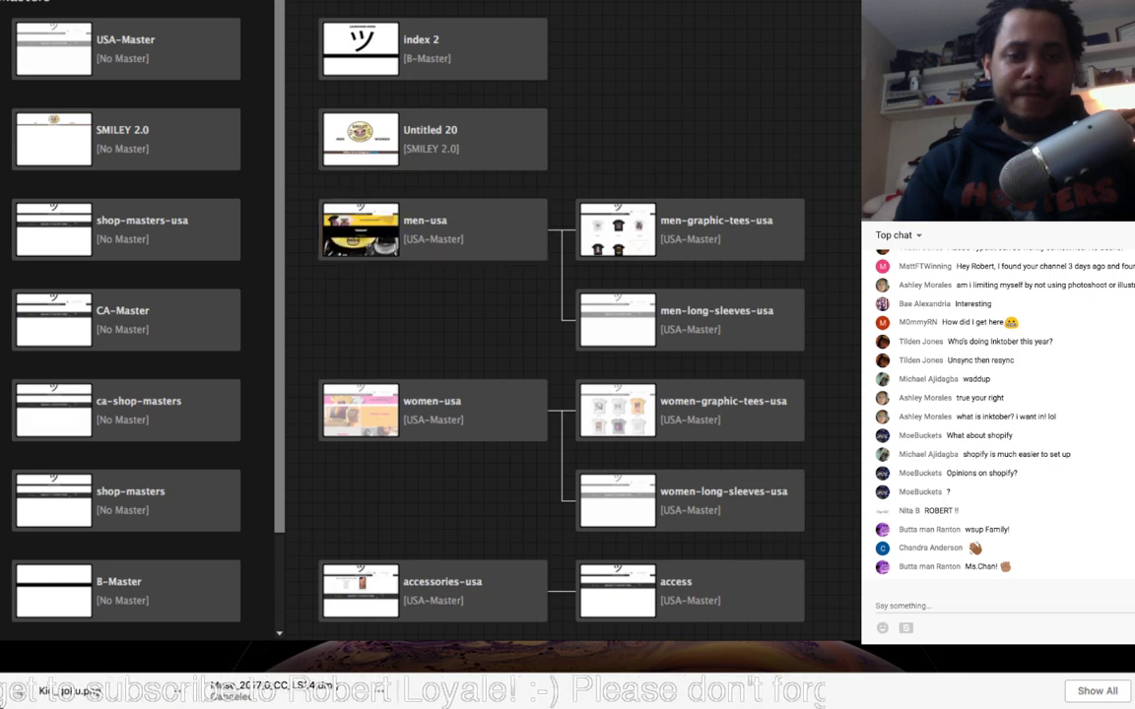
click(680, 239)
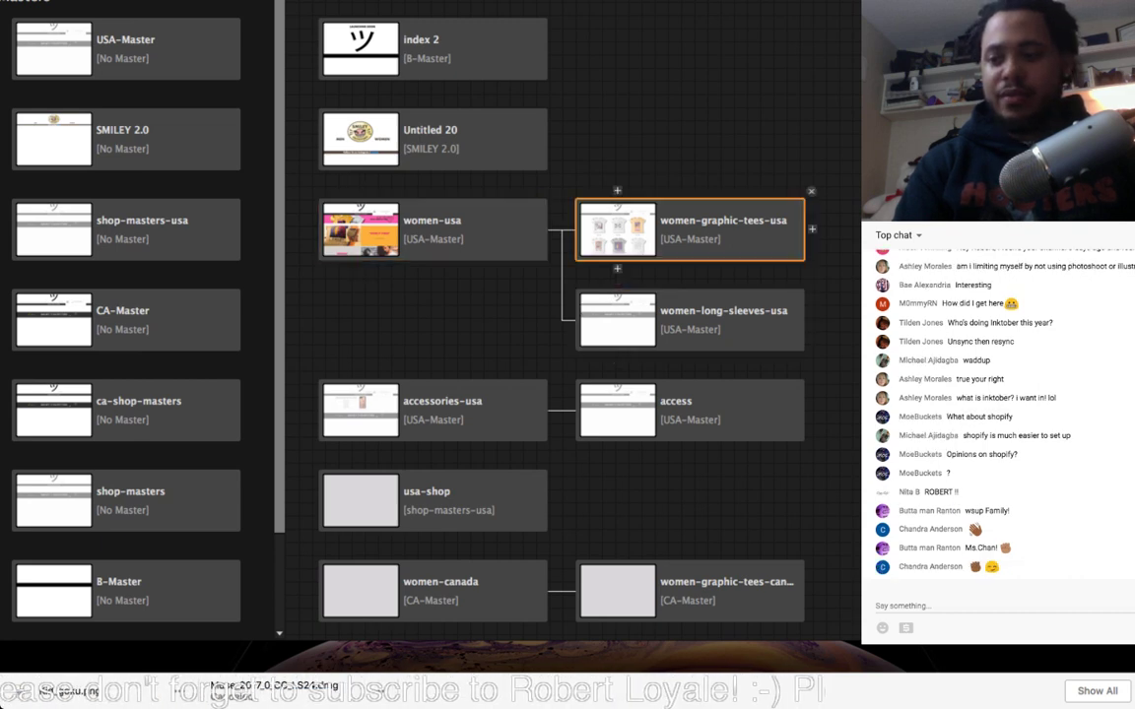
click(680, 239)
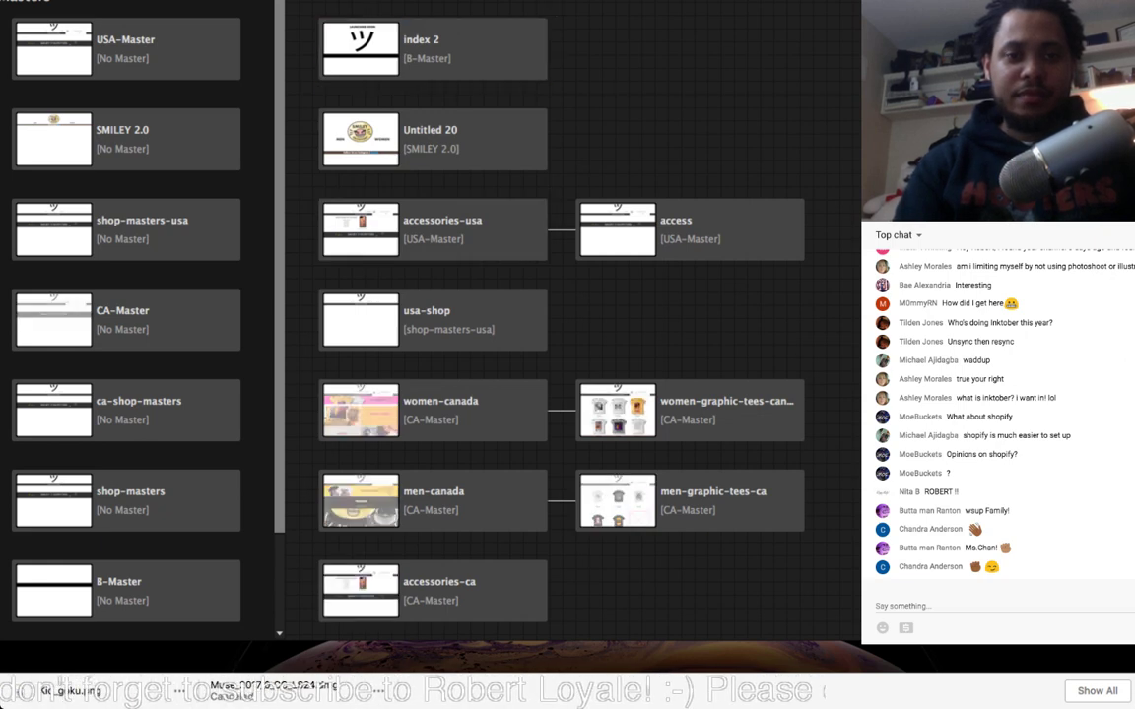
click(496, 120)
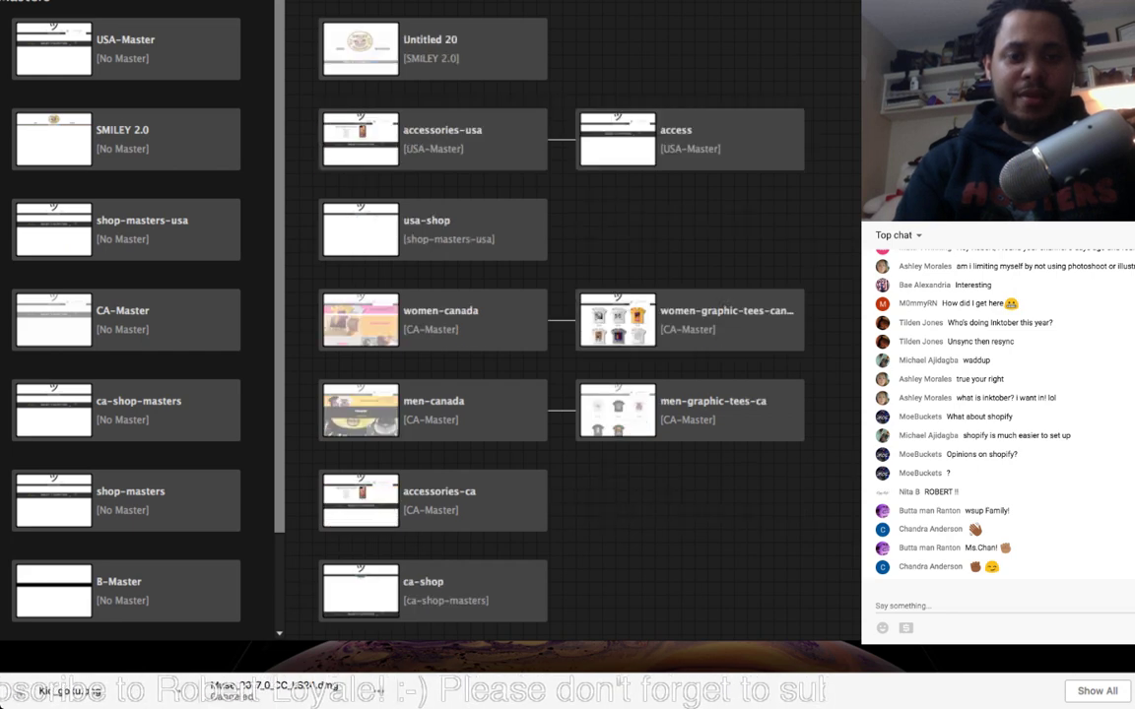
click(553, 100)
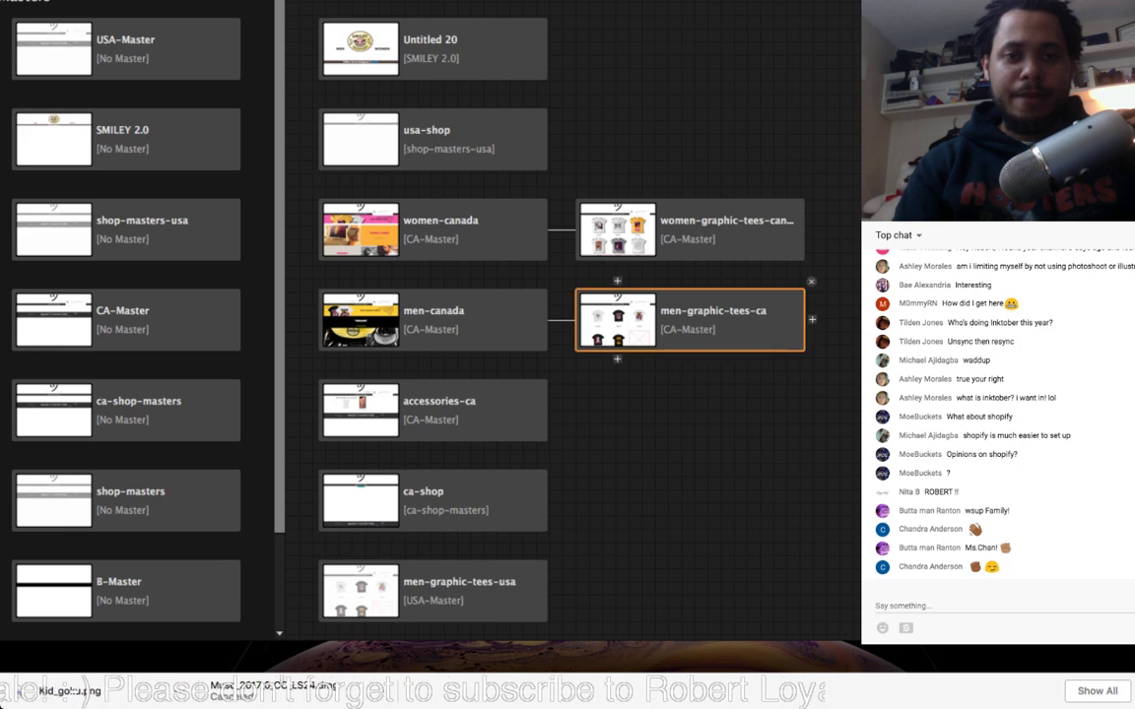
Step: Delete the usa-shop, women-canada, men-canada, accessories-ca and ca-shop pages from the site plan
click(554, 100)
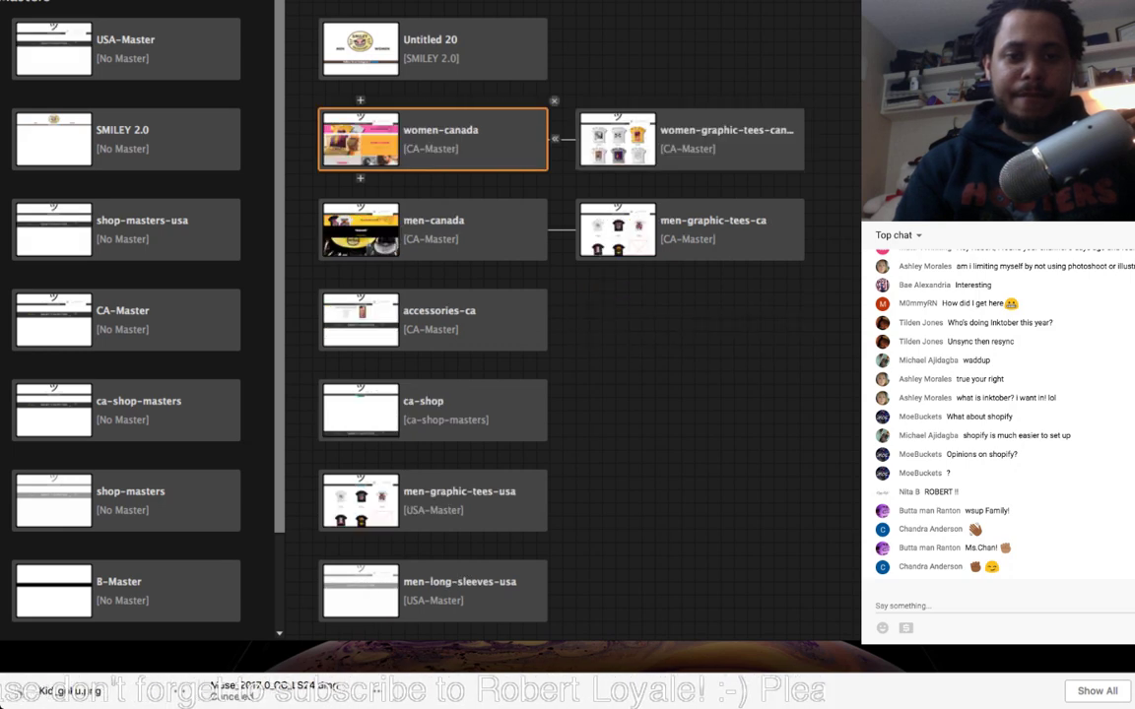
click(553, 101)
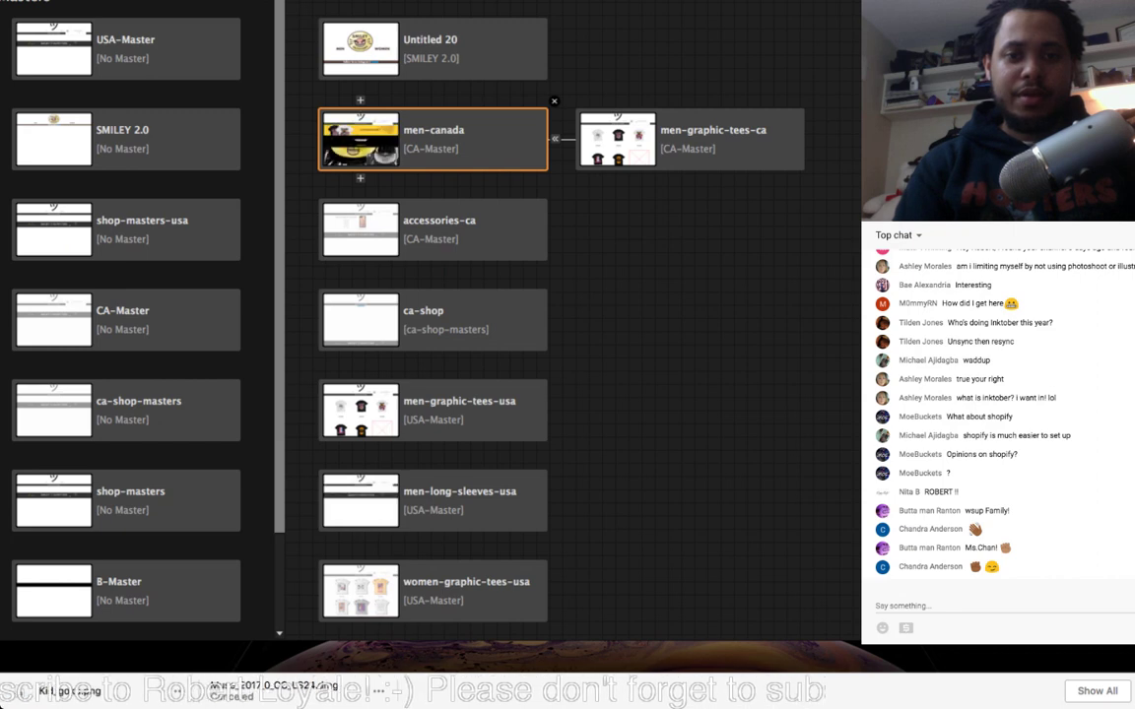
click(553, 100)
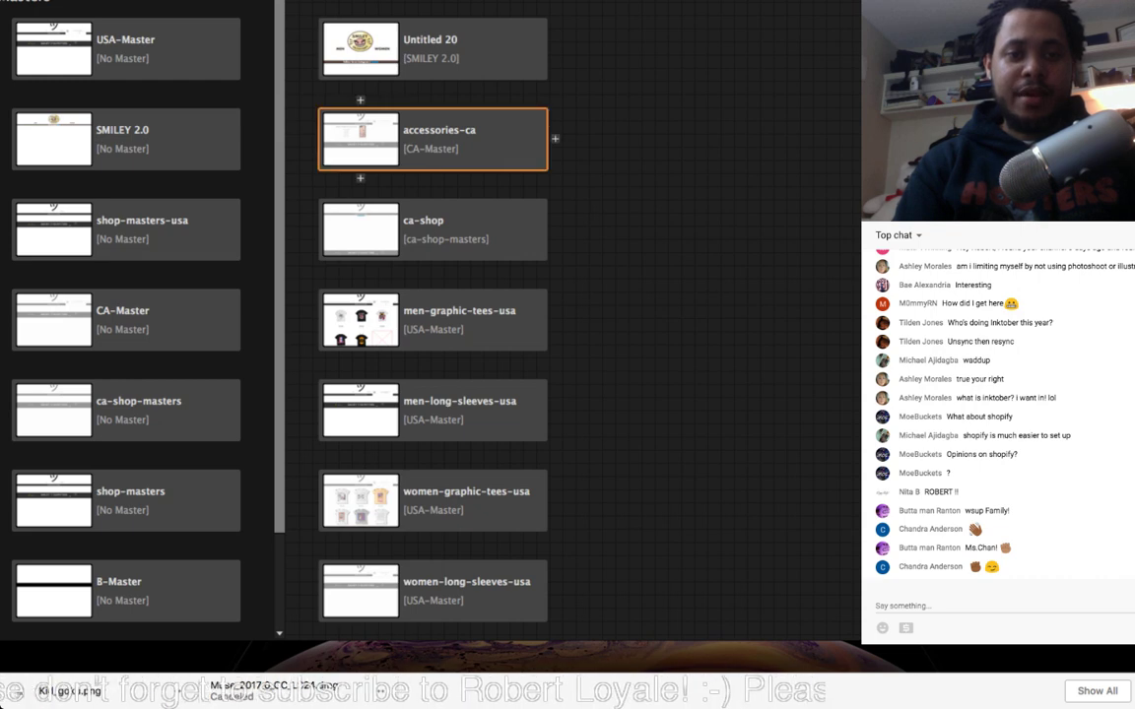
click(553, 100)
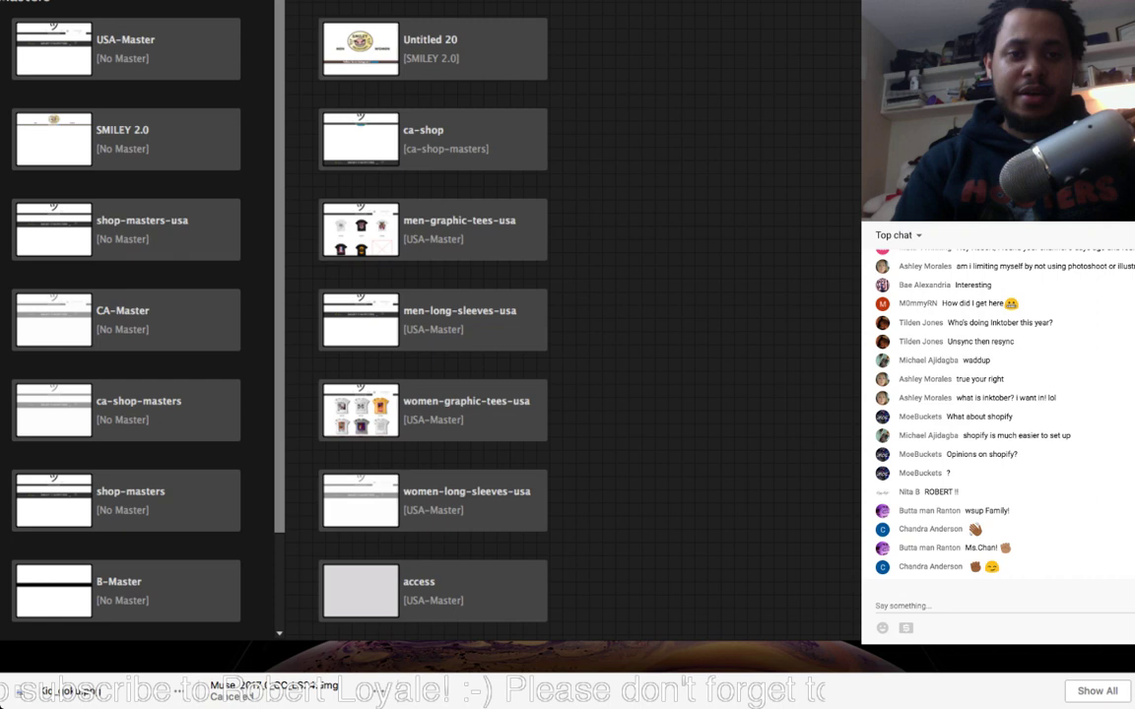
click(554, 101)
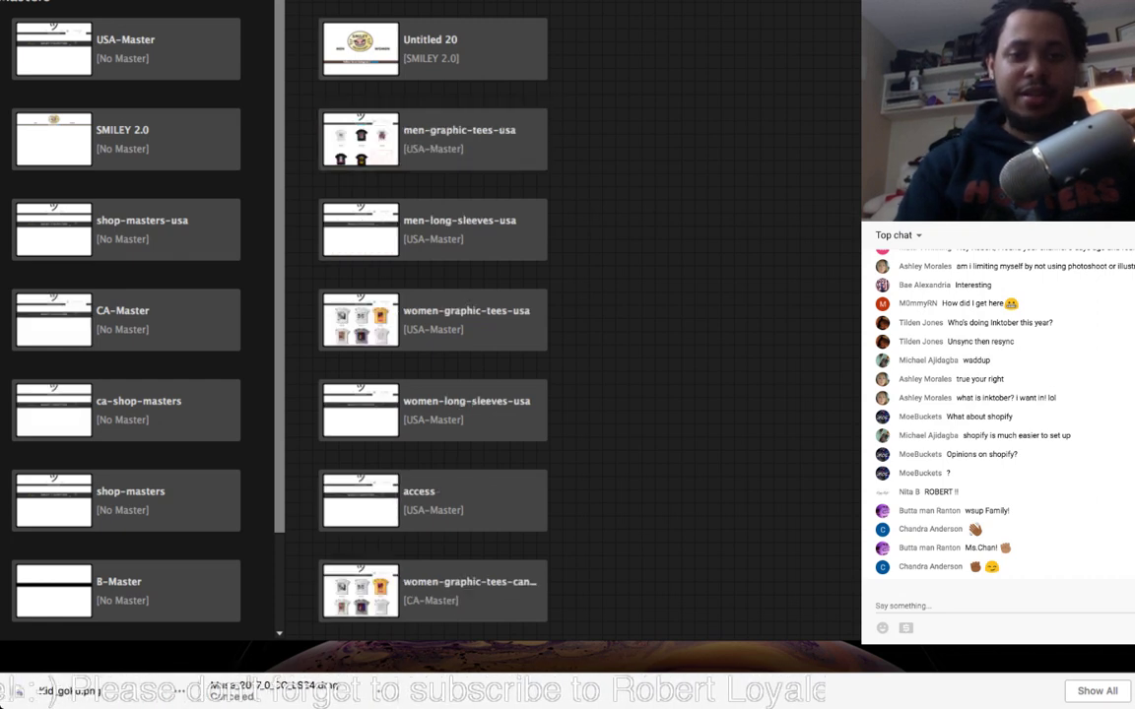
Step: Delete all remaining graphic-tees and long-sleeves pages and the access page, keeping only Untitled 20
click(554, 100)
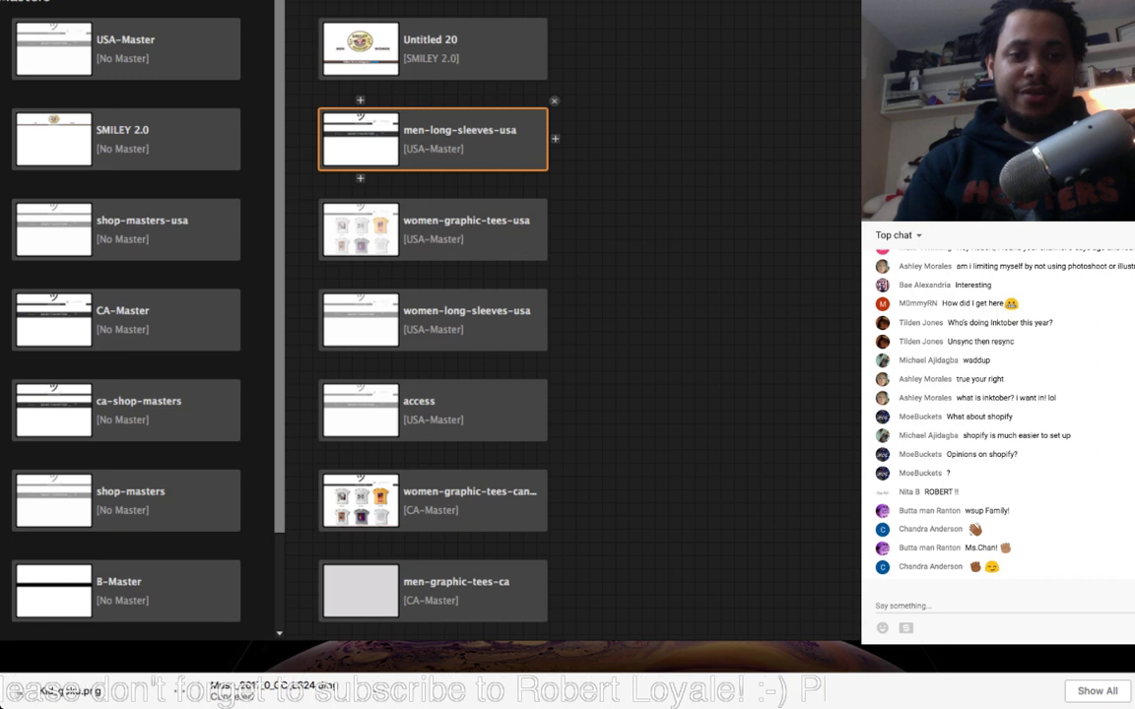
click(554, 101)
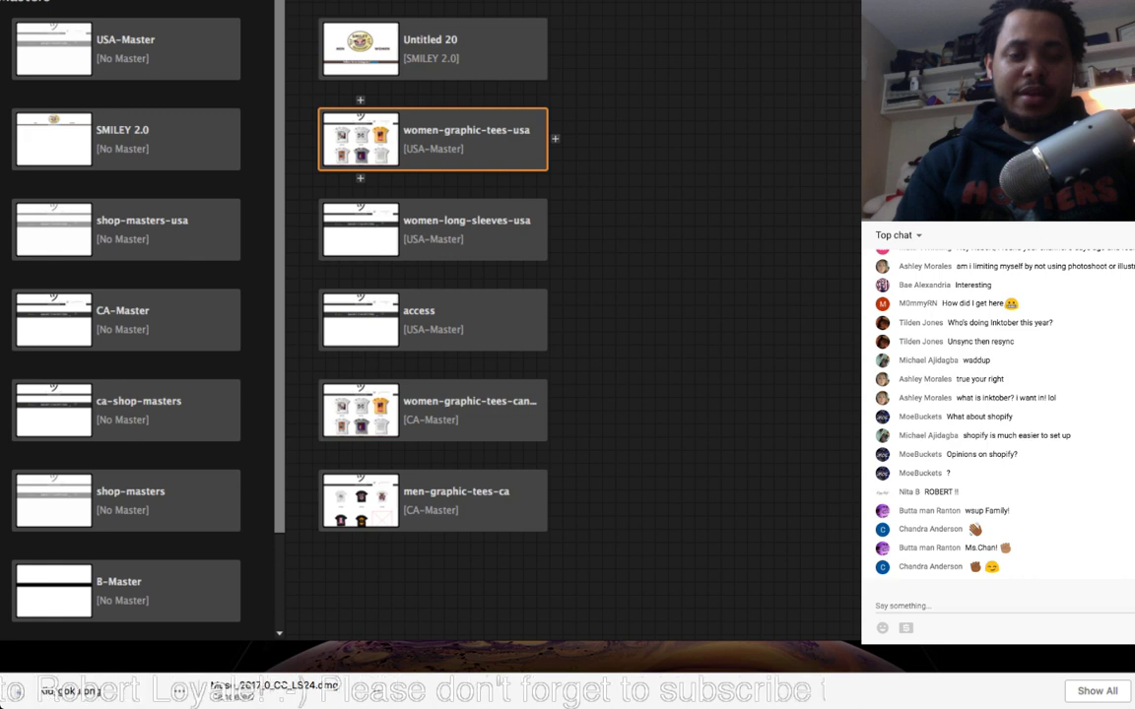
click(553, 101)
click(554, 101)
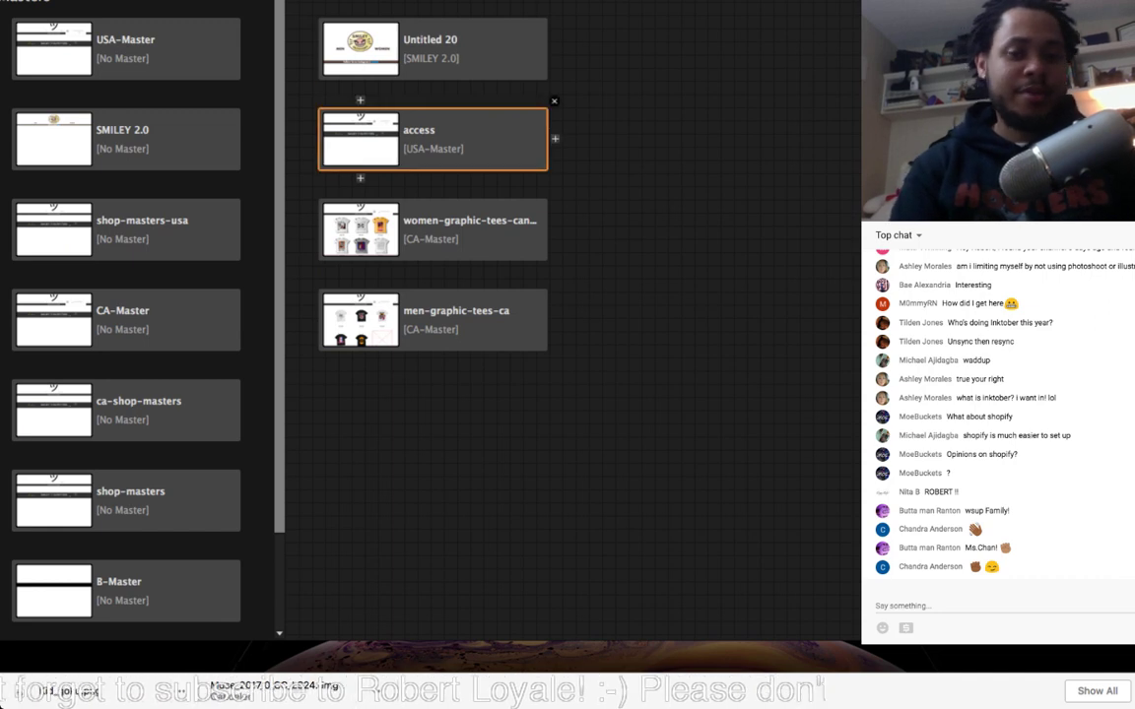
key(Delete)
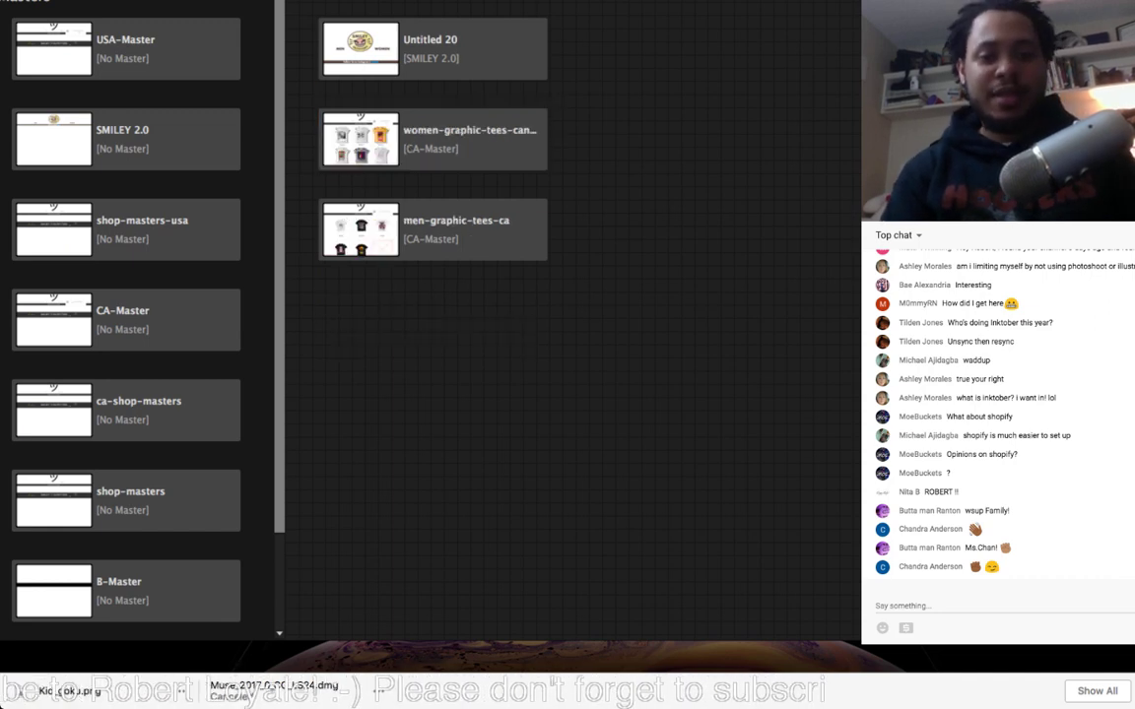
key(Delete)
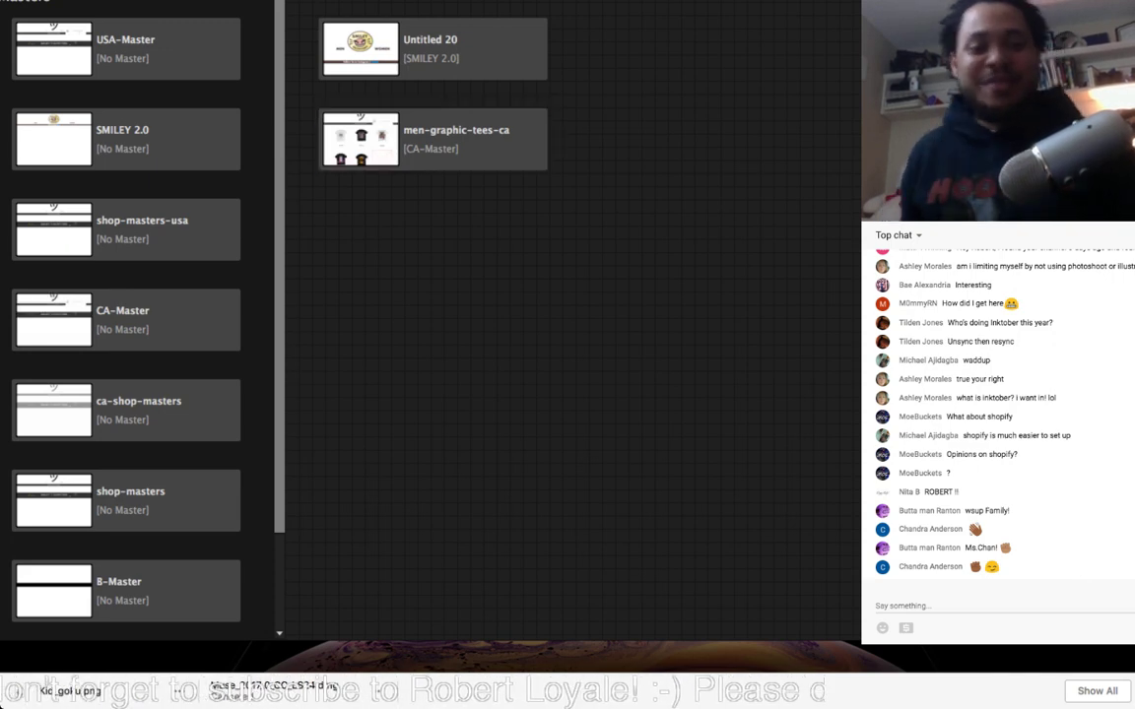
key(Delete)
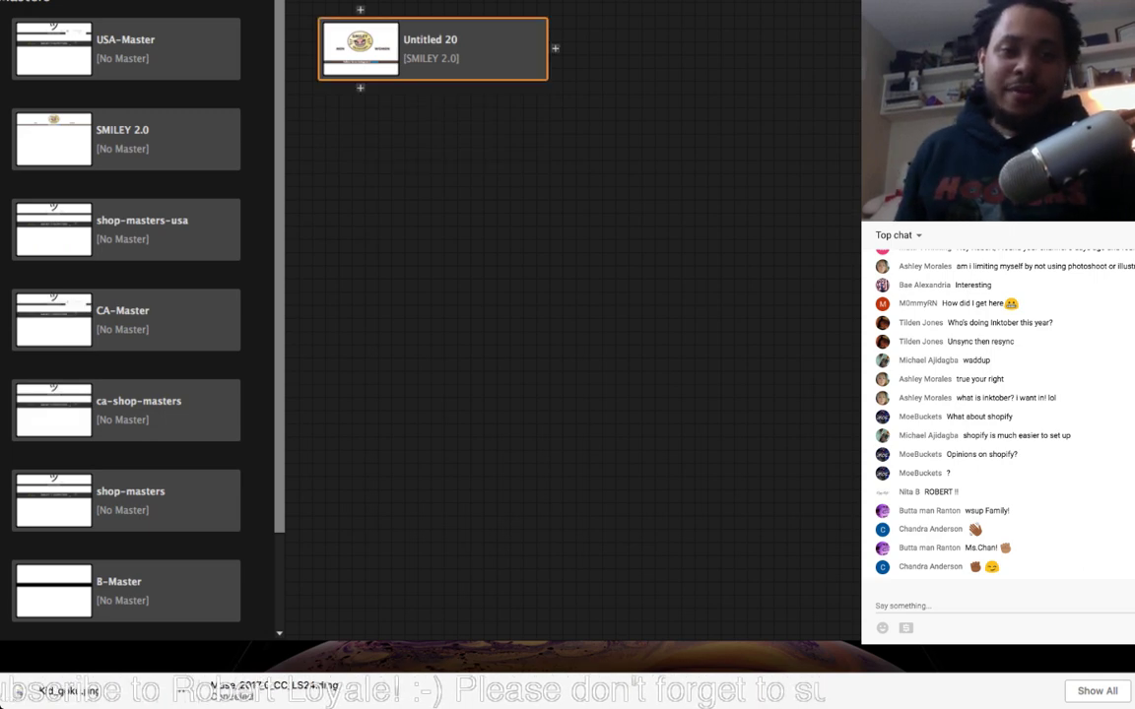
Step: Rename the Untitled 20 page as index
double_click(430, 40)
text(index)
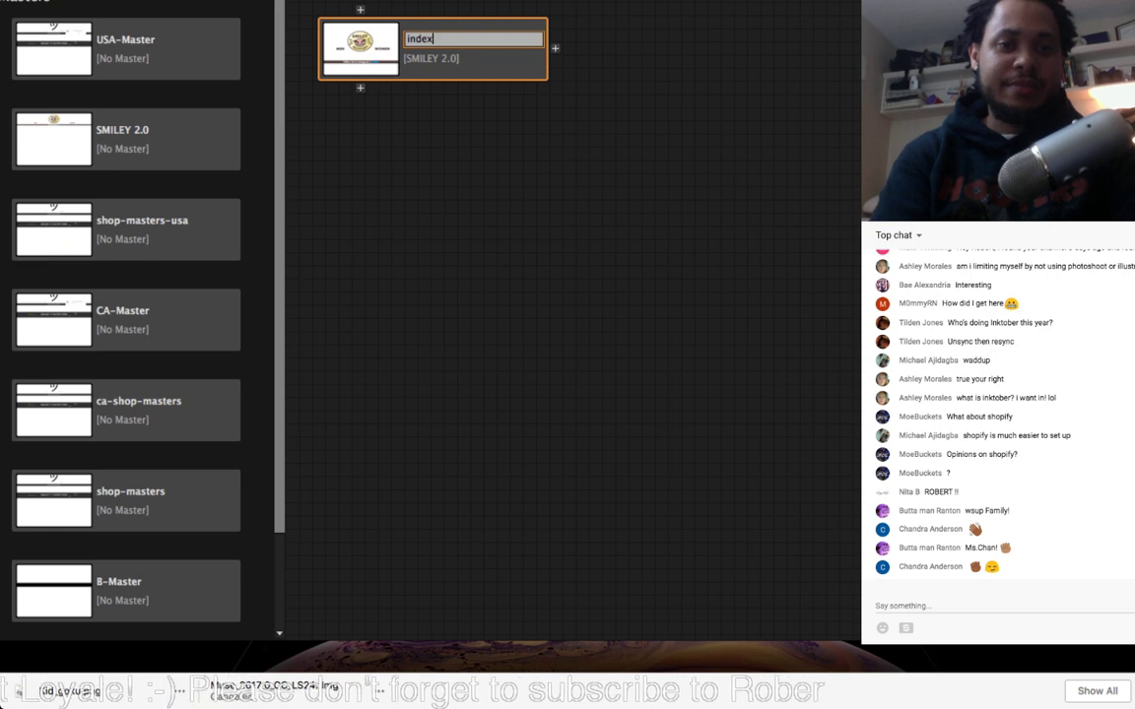
key(Return)
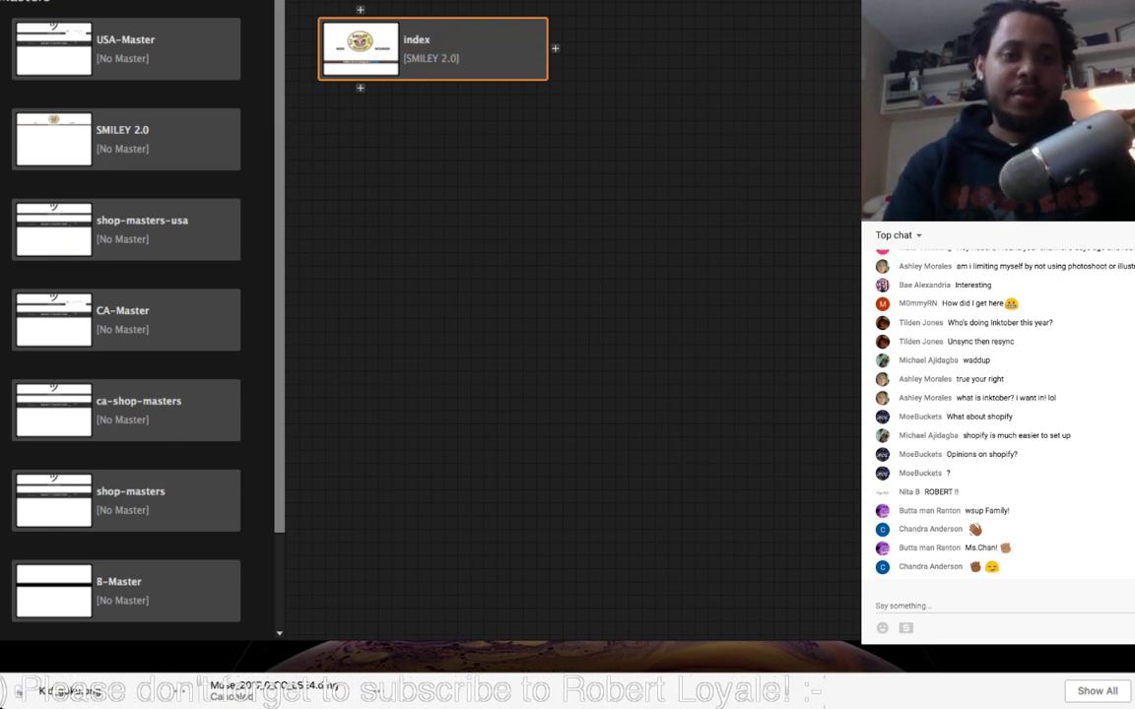
Step: Open the index page and delete the full-length storefront mockup image lying behind the header elements
double_click(360, 48)
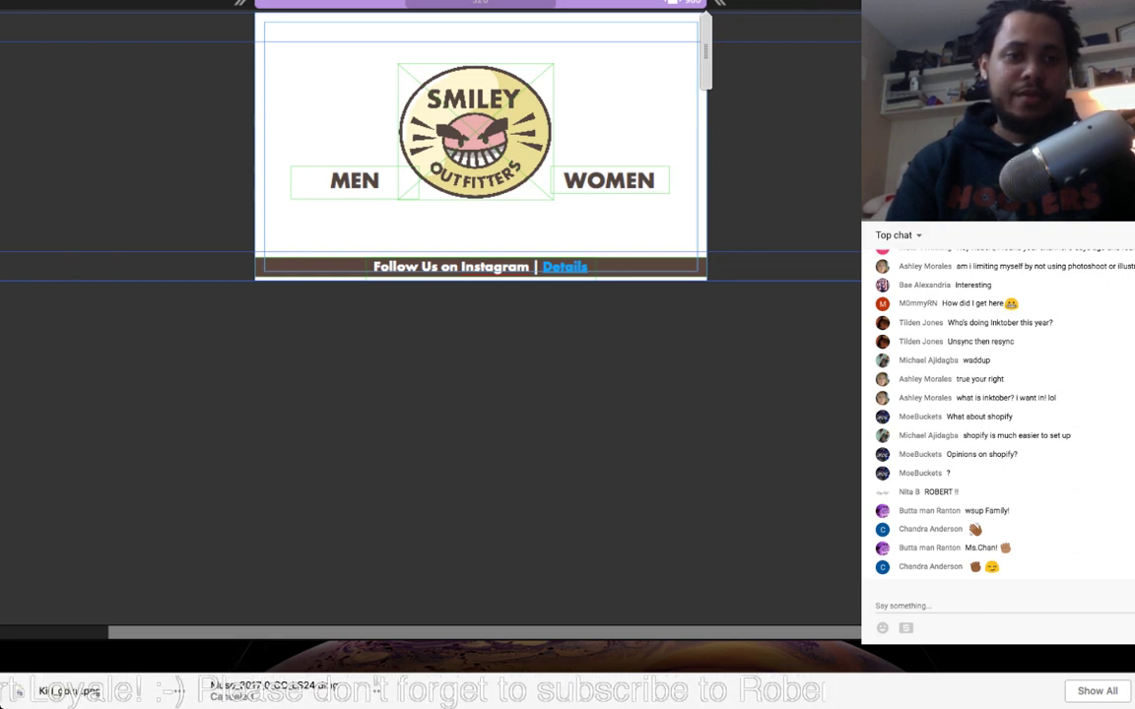
key(super+equal)
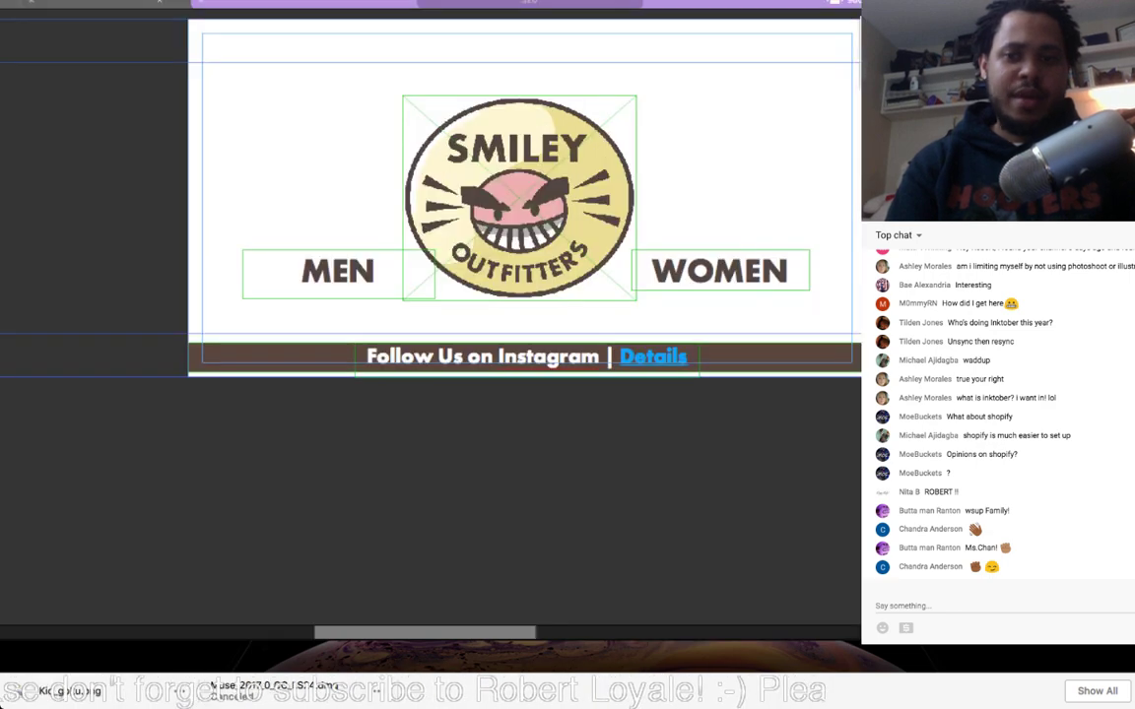
key(super+minus)
key(super+minus)
key(super+minus)
key(super+minus)
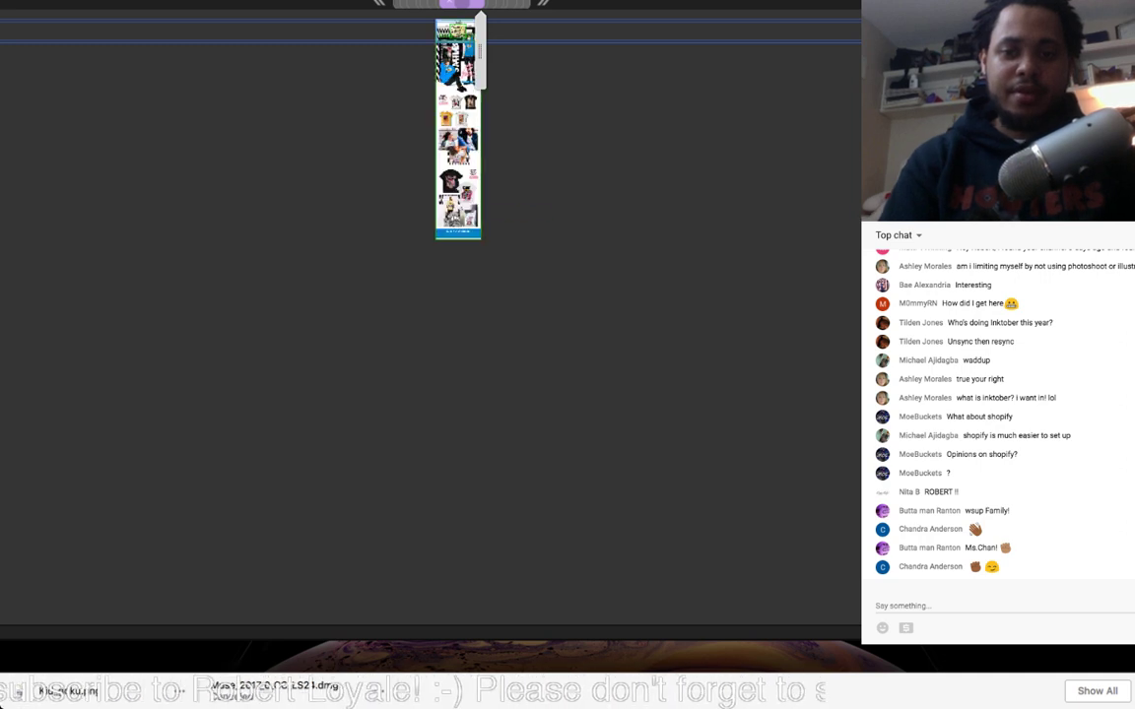
key(super+equal)
key(super+equal)
key(super+equal)
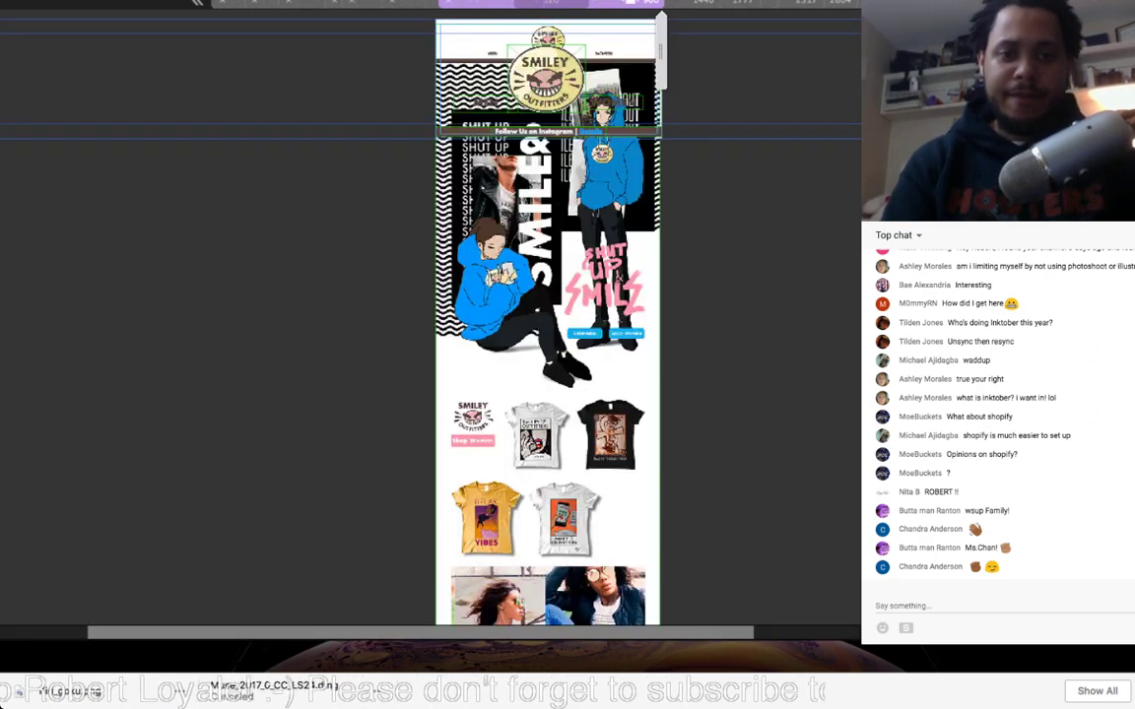
scroll(550, 315, down, 15)
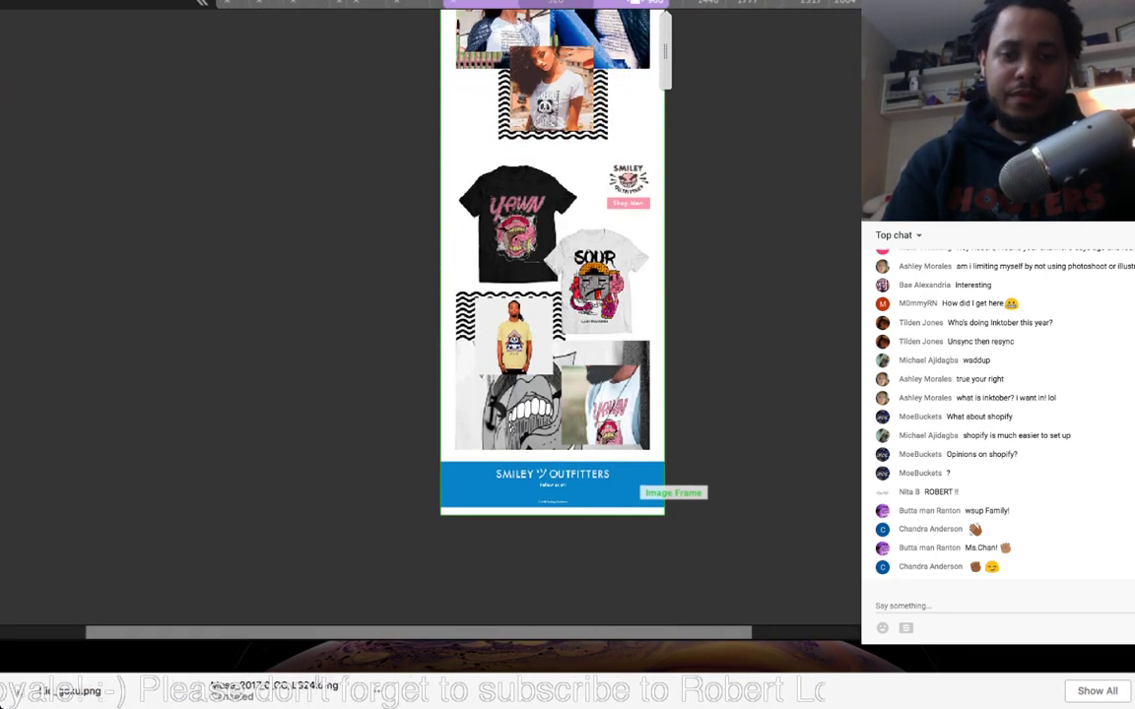
click(638, 452)
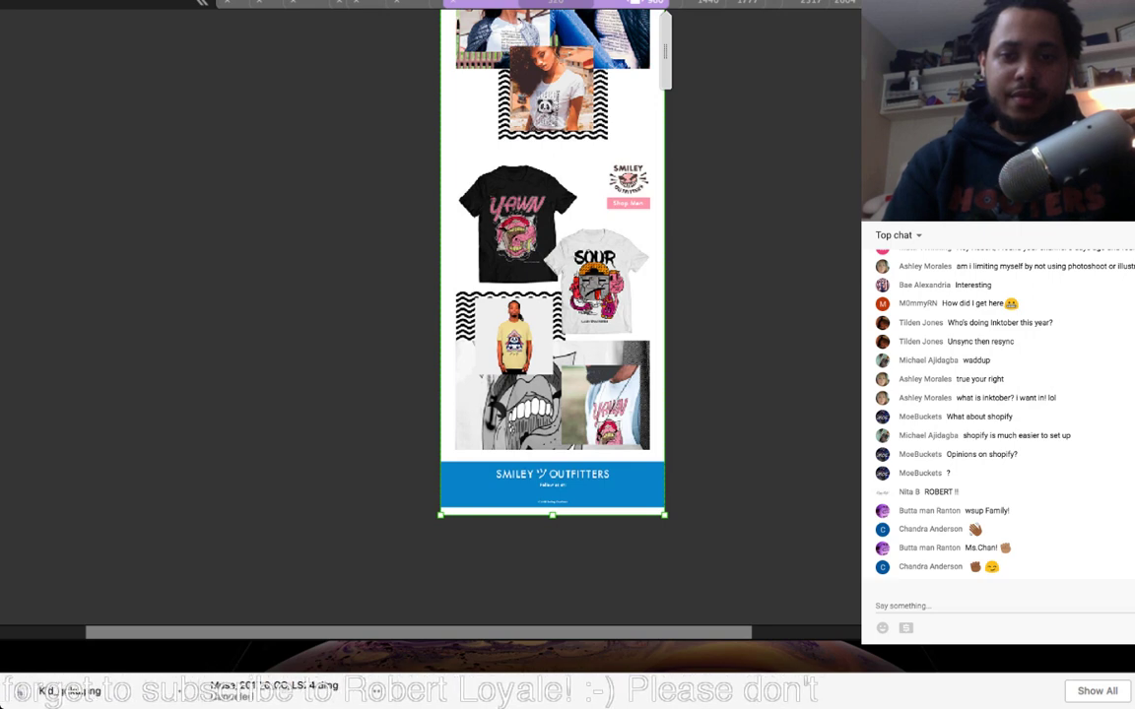
key(Delete)
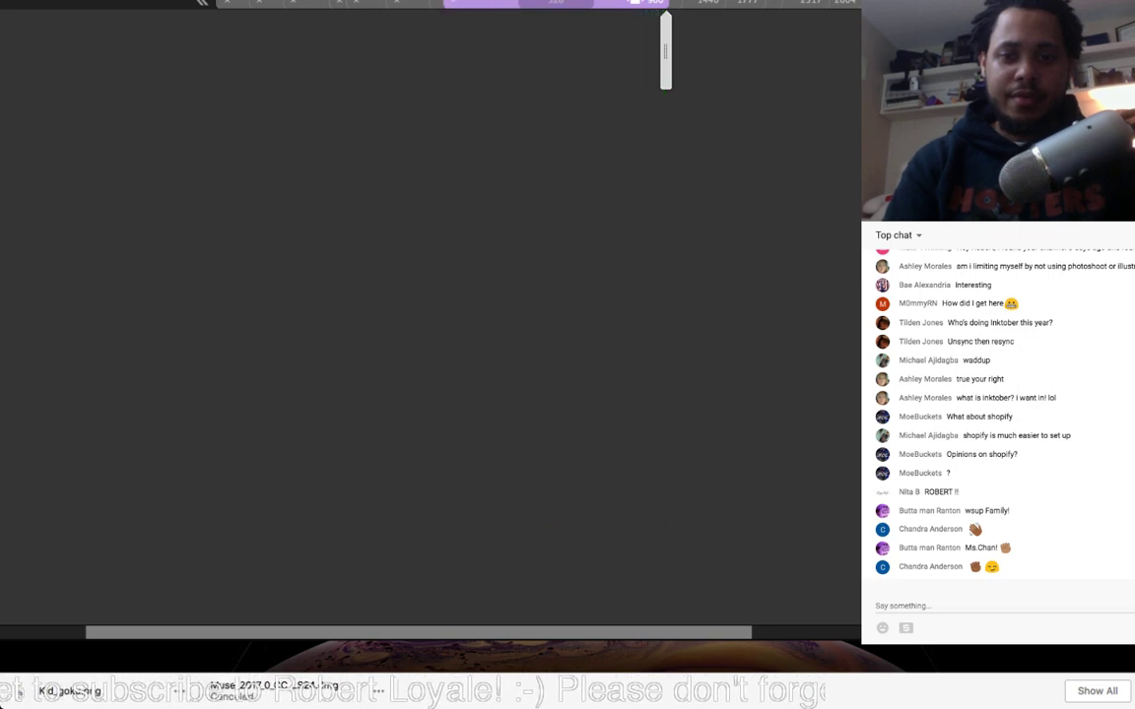
Step: Undo the mockup deletion for a brief check and move the separate blue footer rectangle up to the header's lower part
key(super+z)
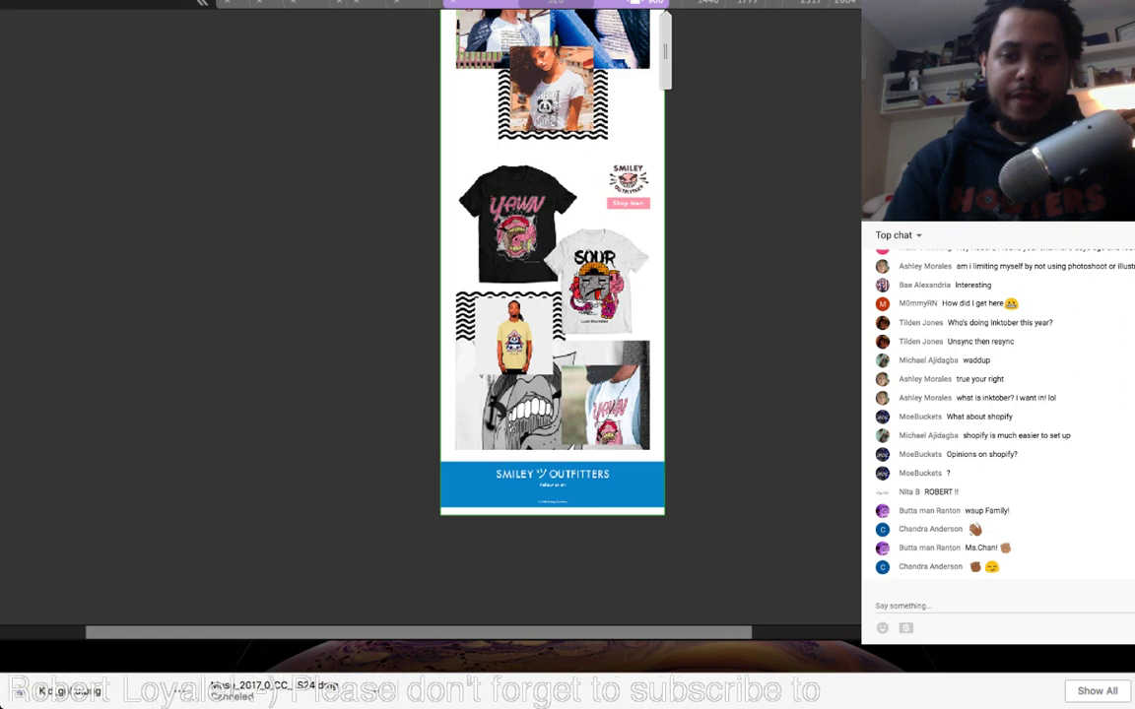
key(super+z)
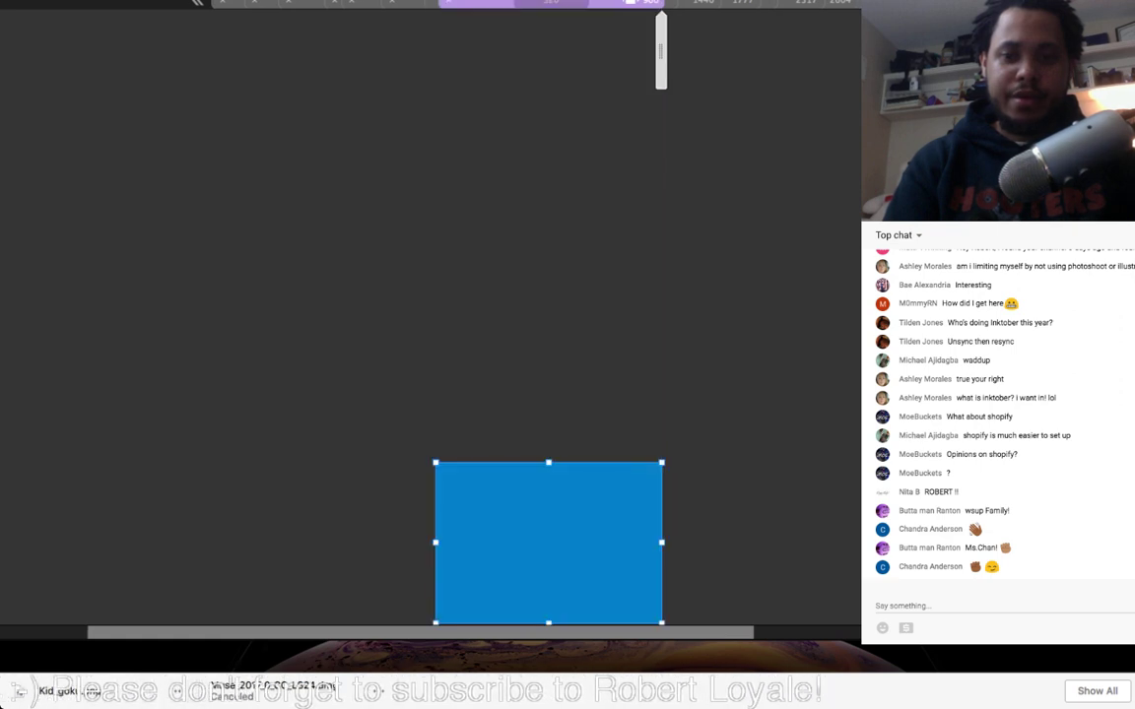
key(super+minus)
key(super+minus)
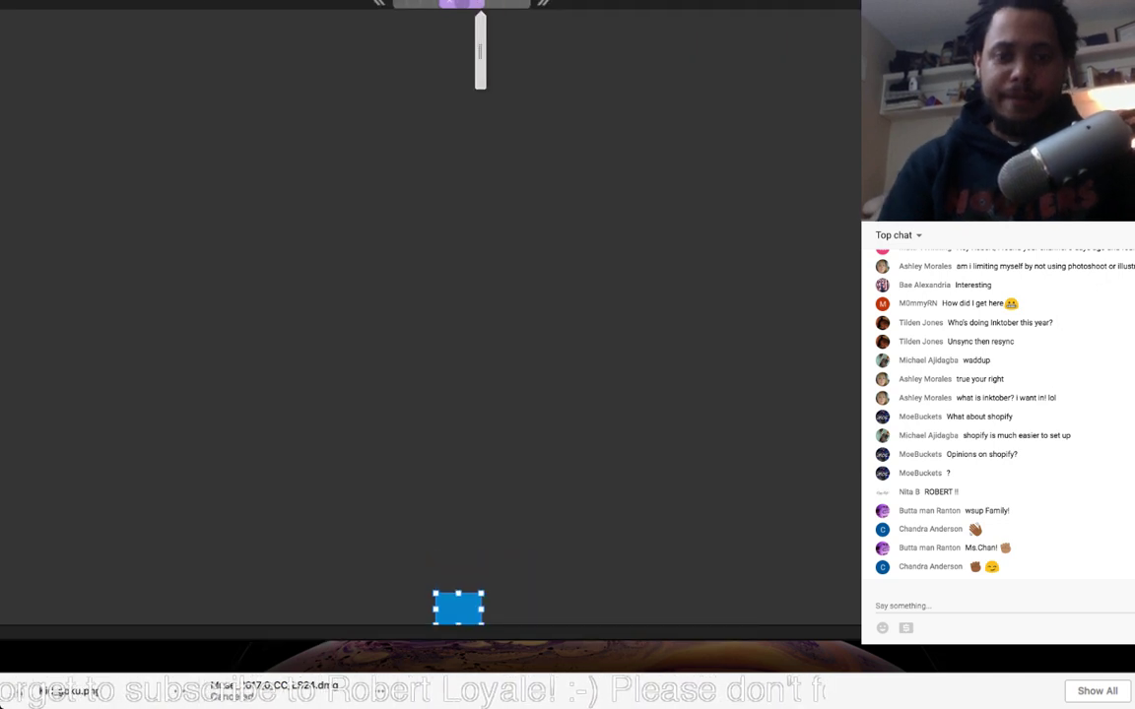
scroll(458, 362, down, 5)
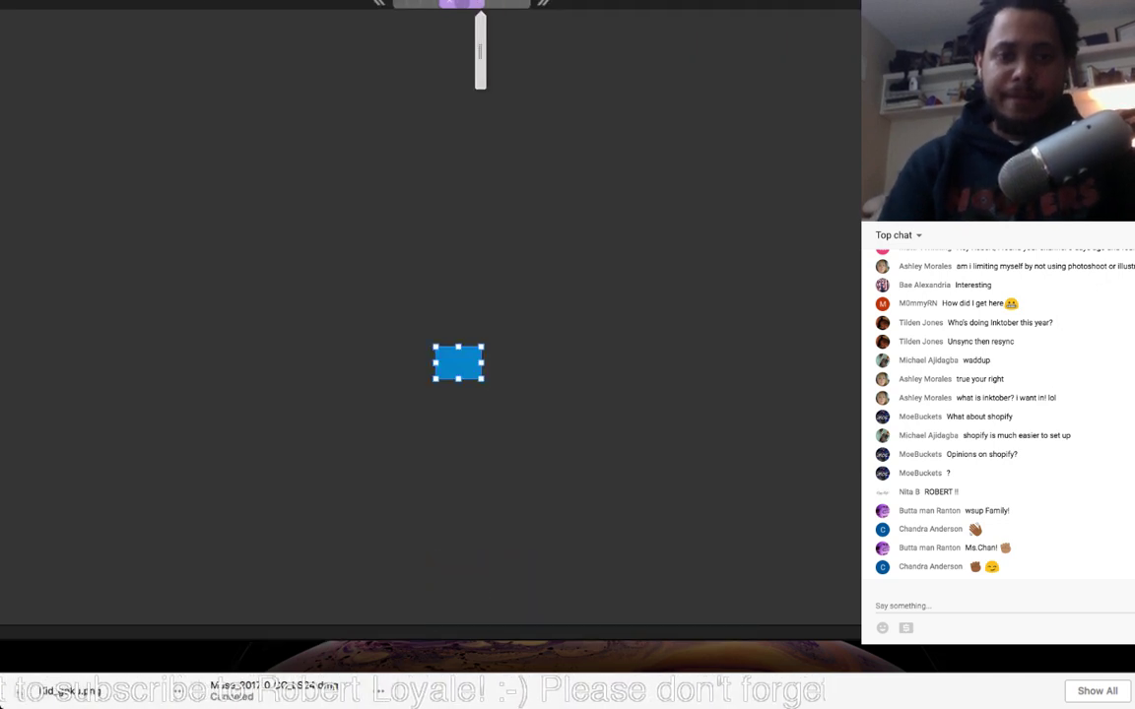
drag(458, 363, 458, 65)
key(super+equal)
key(super+equal)
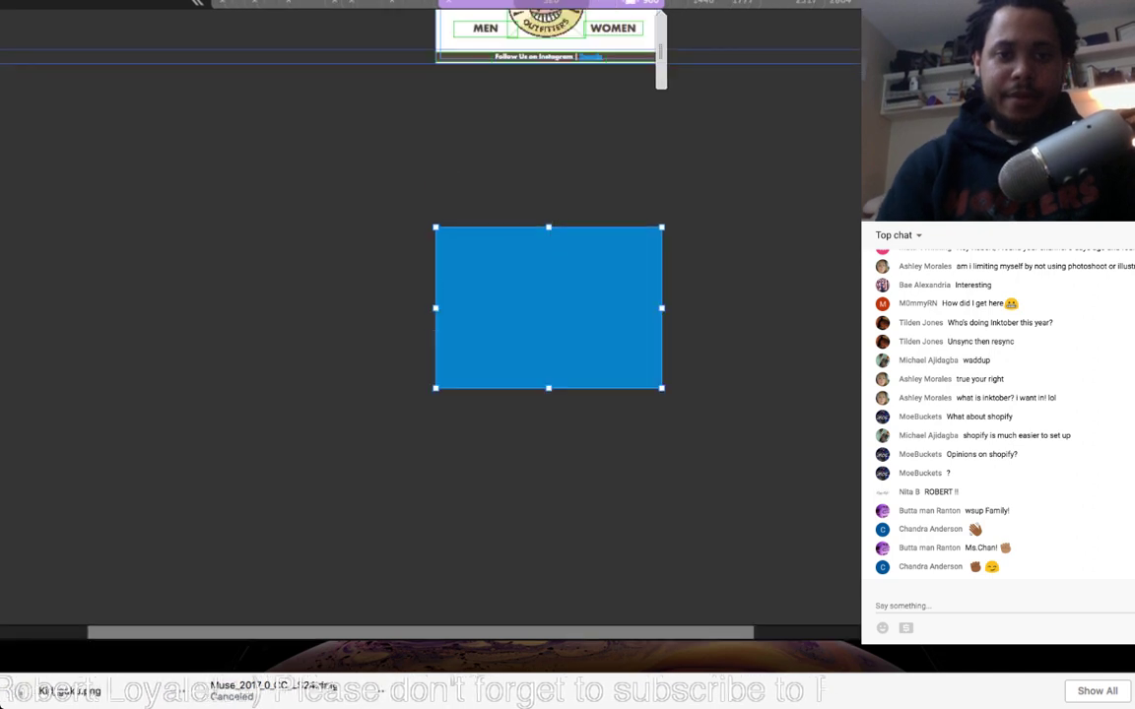
drag(549, 308, 549, 49)
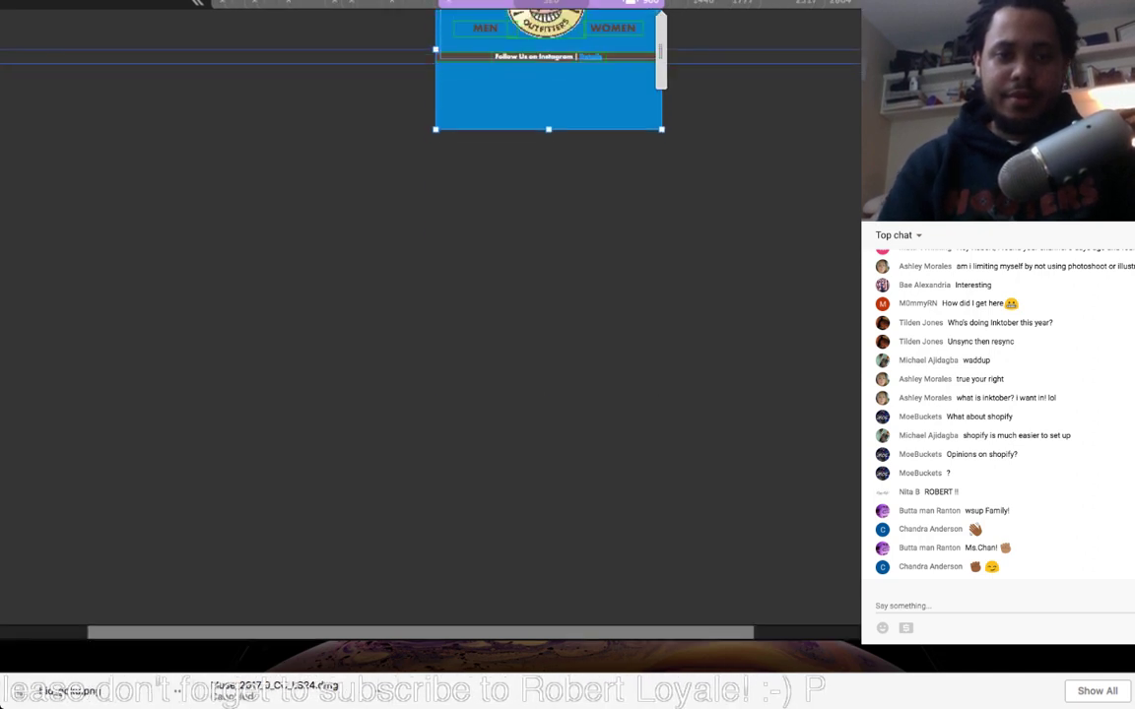
Step: Shorten the blue footer rectangle to a low band and nudge it up until its lower edge meets the page's end guide
drag(549, 129, 549, 69)
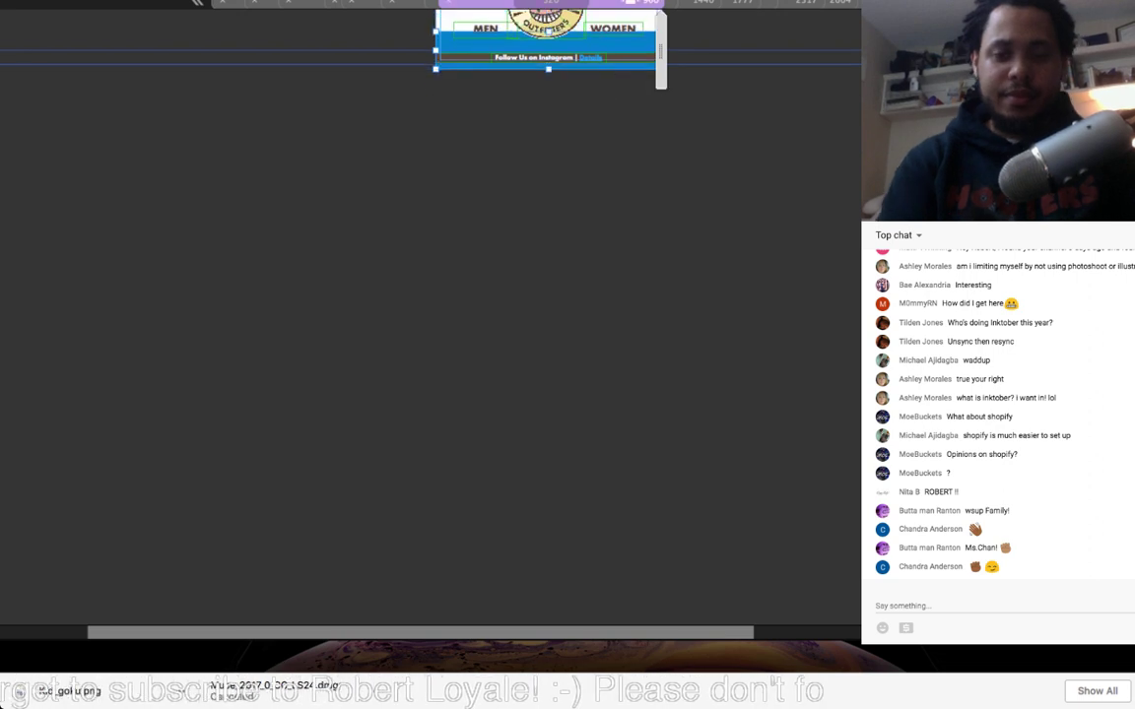
key(super+plus)
key(super+plus)
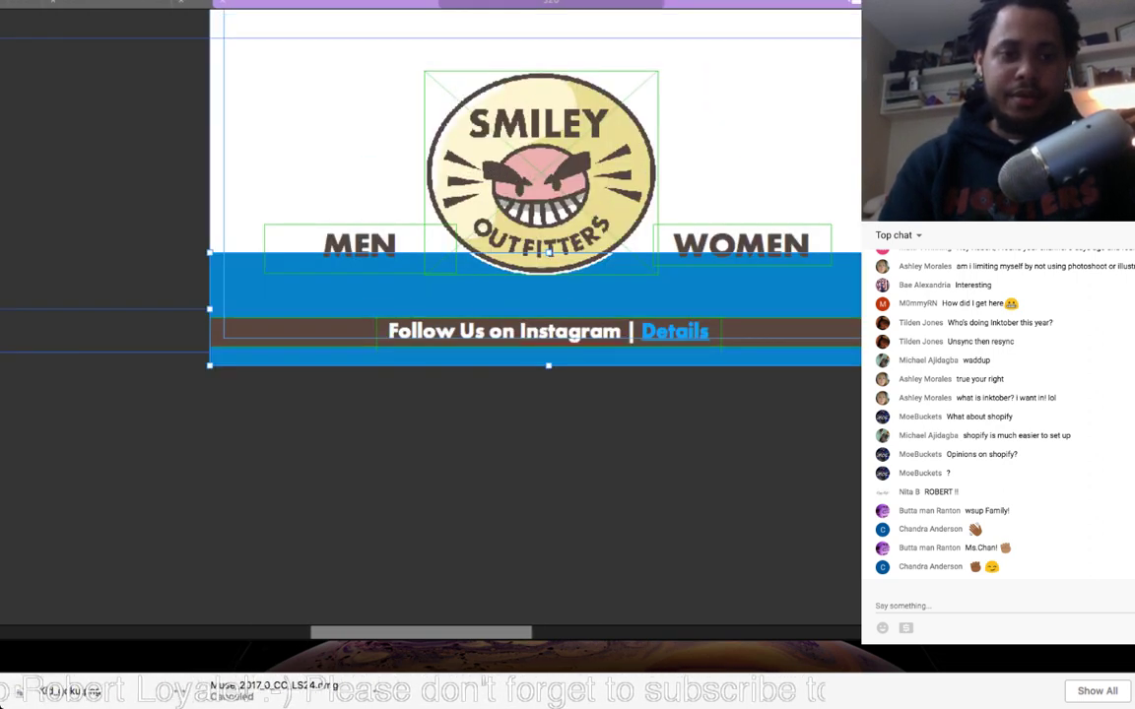
key(Up)
key(Up)
key(Up)
key(Up)
key(Up)
key(Up)
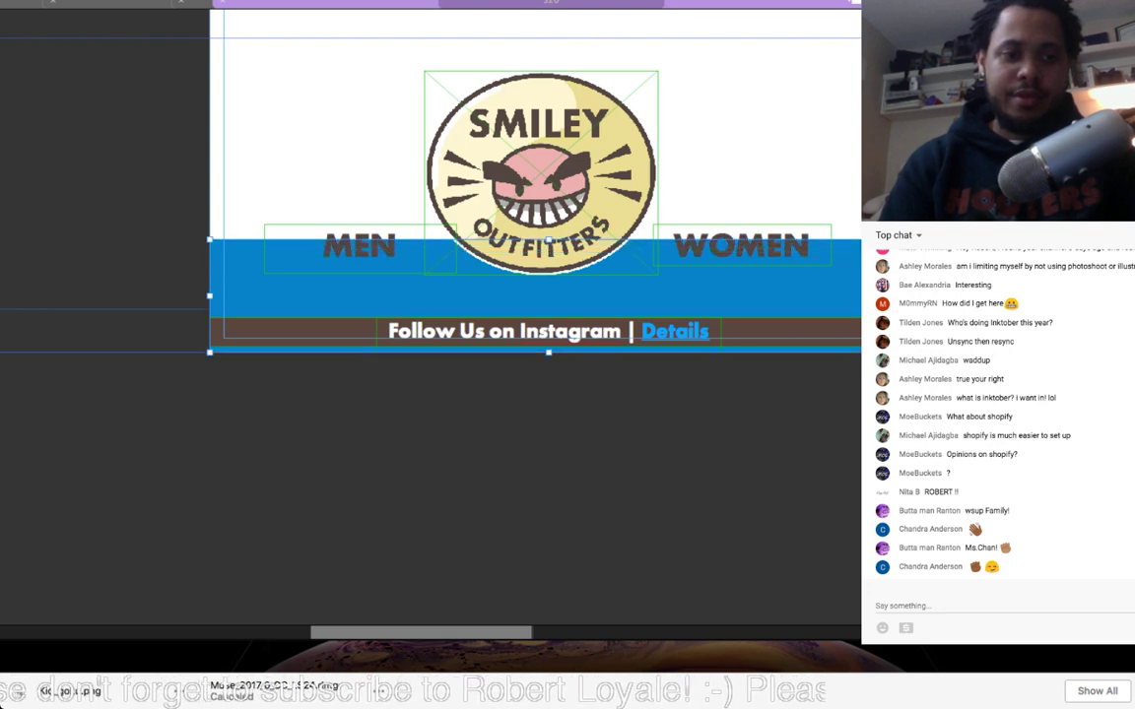
Step: Lower the page's end guide and move the blue footer band down to it, leaving white space beneath the Instagram bar
drag(2, 352, 2, 551)
drag(423, 294, 424, 459)
drag(535, 462, 534, 496)
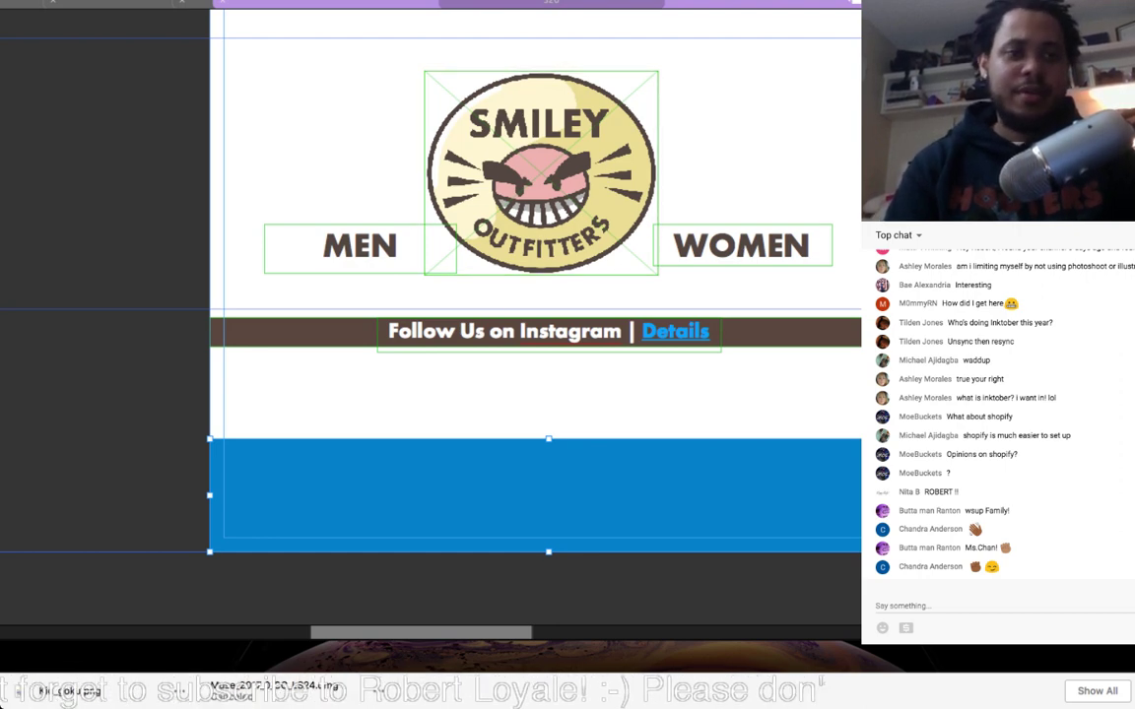
Step: Test how the footer shifts by drawing a large rectangle over the content area, and undo it
key(super+minus)
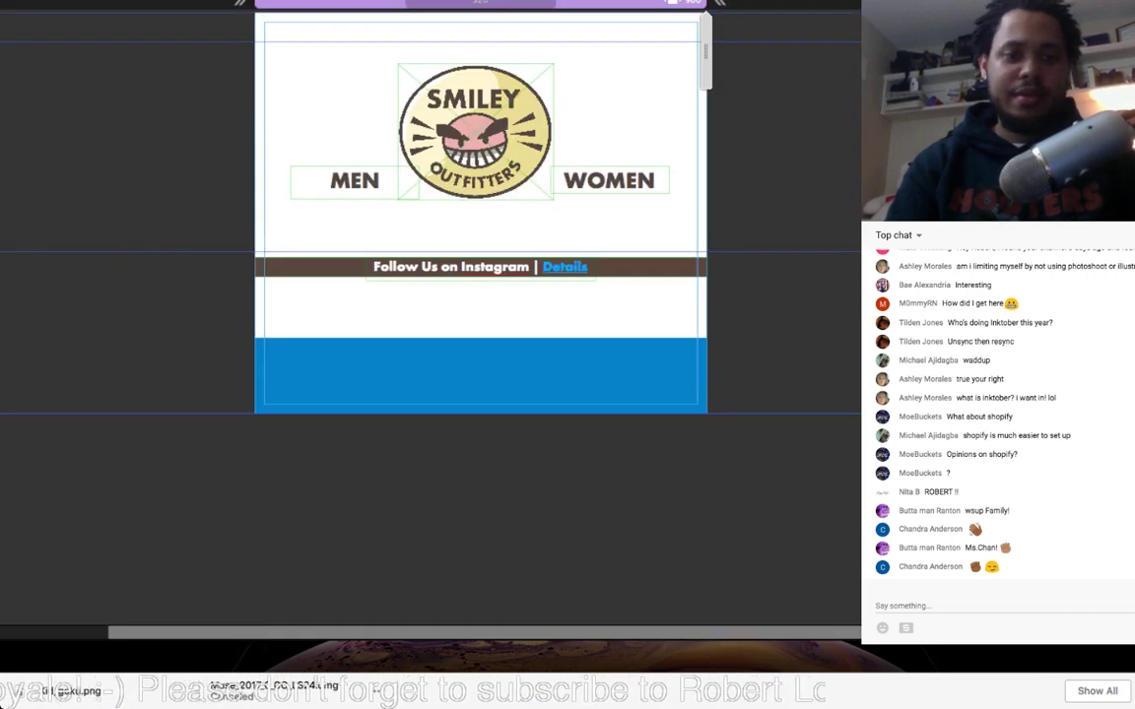
mouse_move(254, 192)
mouse_down()
mouse_move(451, 266)
mouse_move(698, 438)
mouse_move(669, 413)
mouse_up()
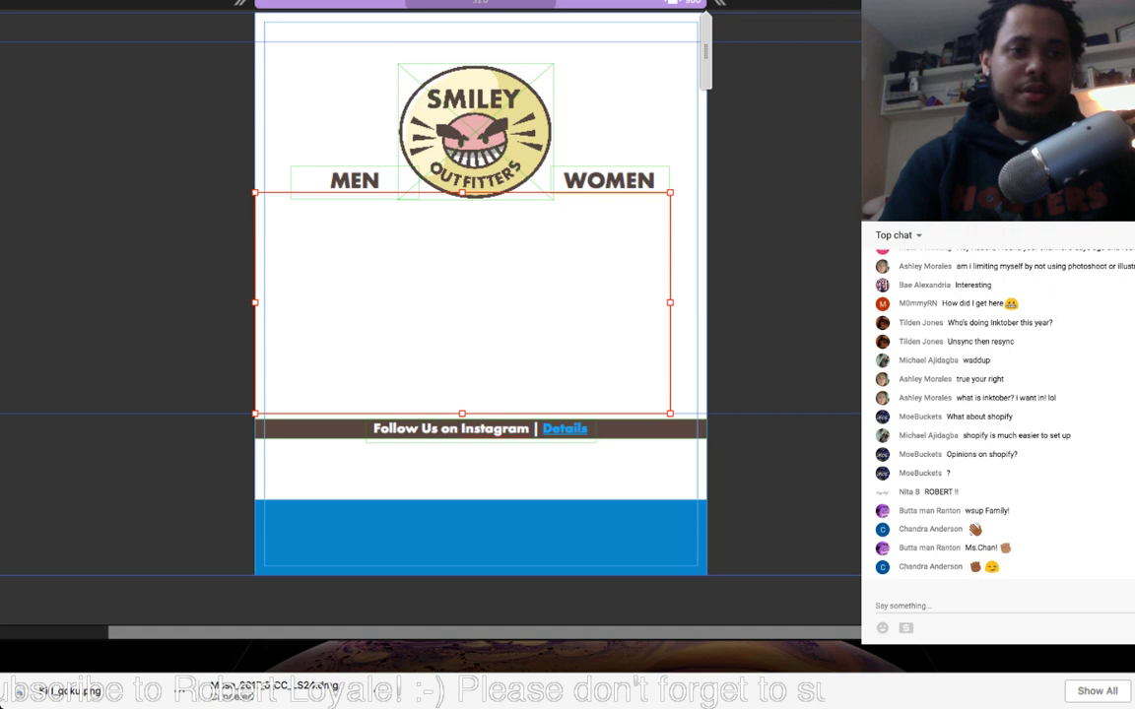
key(super+z)
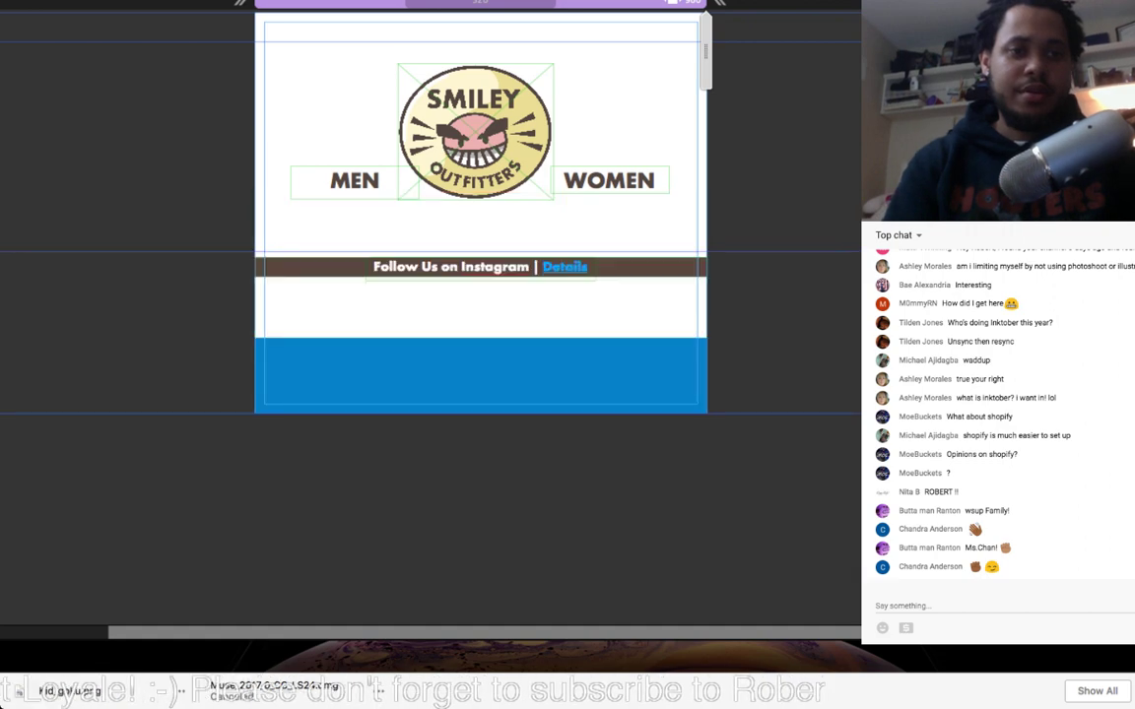
key(super+z)
key(super+z)
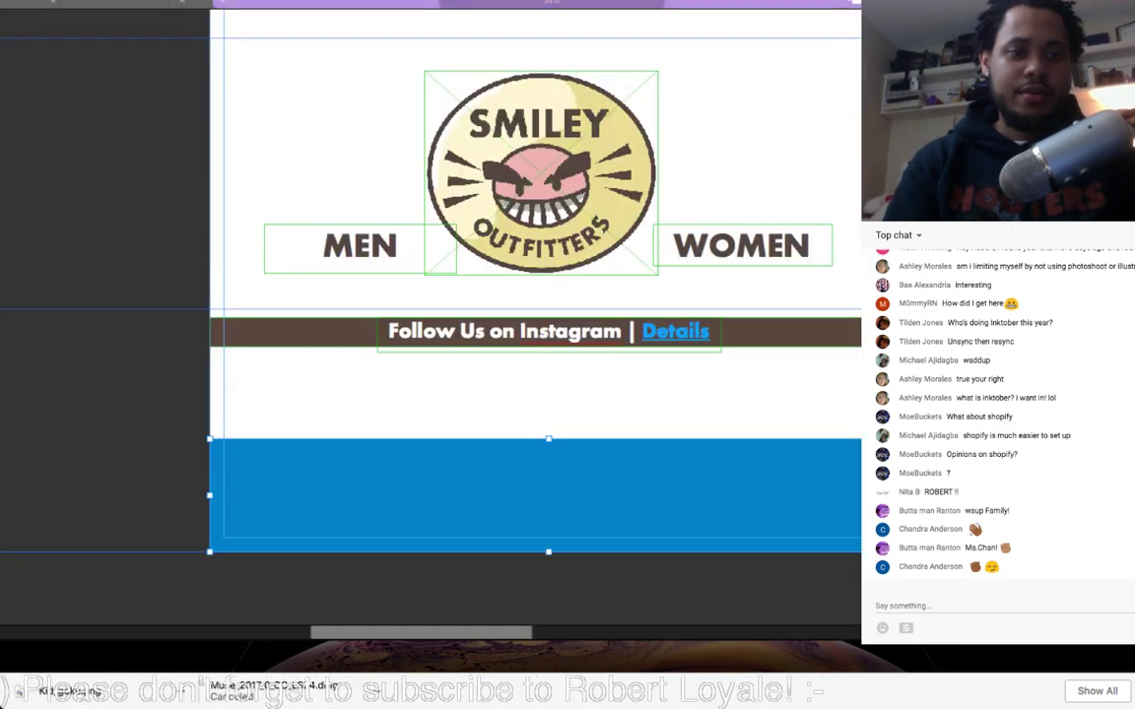
Step: Lower the footer guide to the blue band's upper edge and test it with a temporary rectangle below the Instagram bar, deleting the rectangle
drag(2, 309, 20, 440)
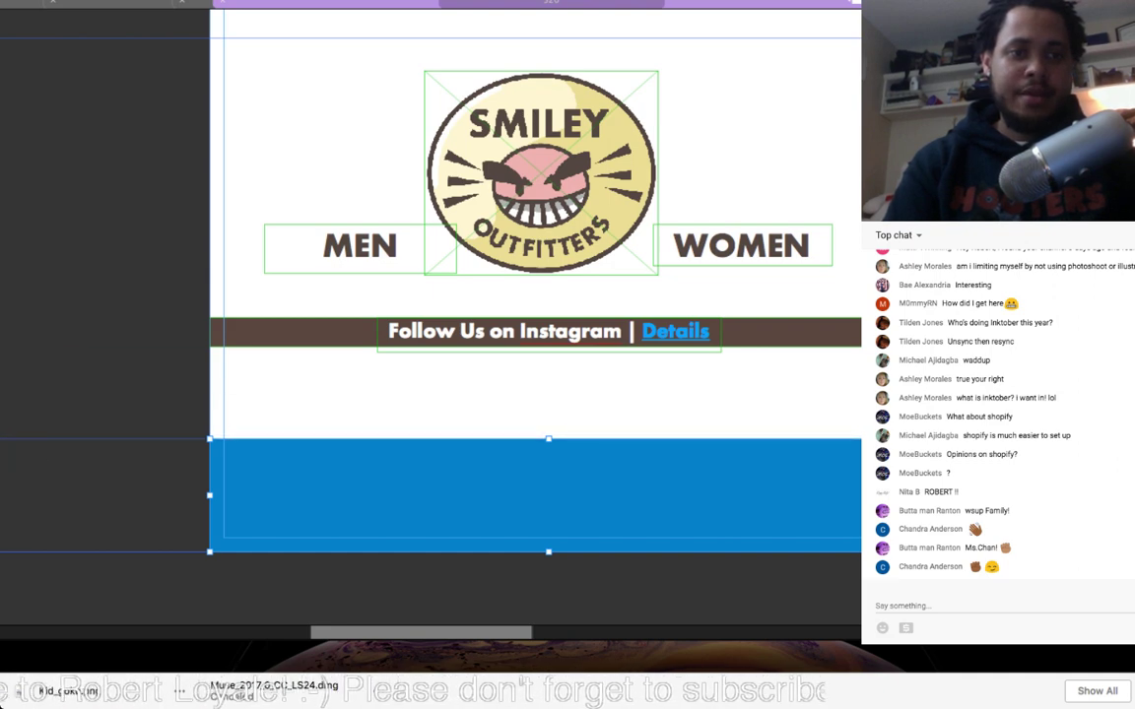
key(super+minus)
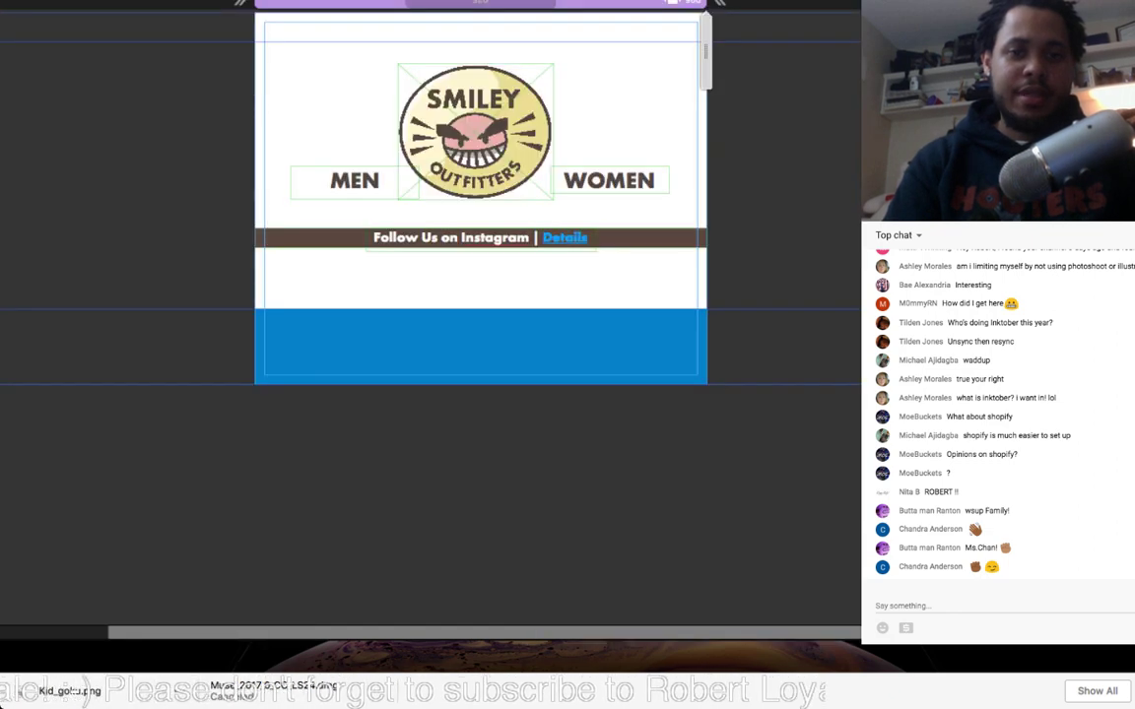
mouse_move(369, 246)
mouse_down()
mouse_move(595, 417)
mouse_move(709, 549)
mouse_move(587, 496)
mouse_up()
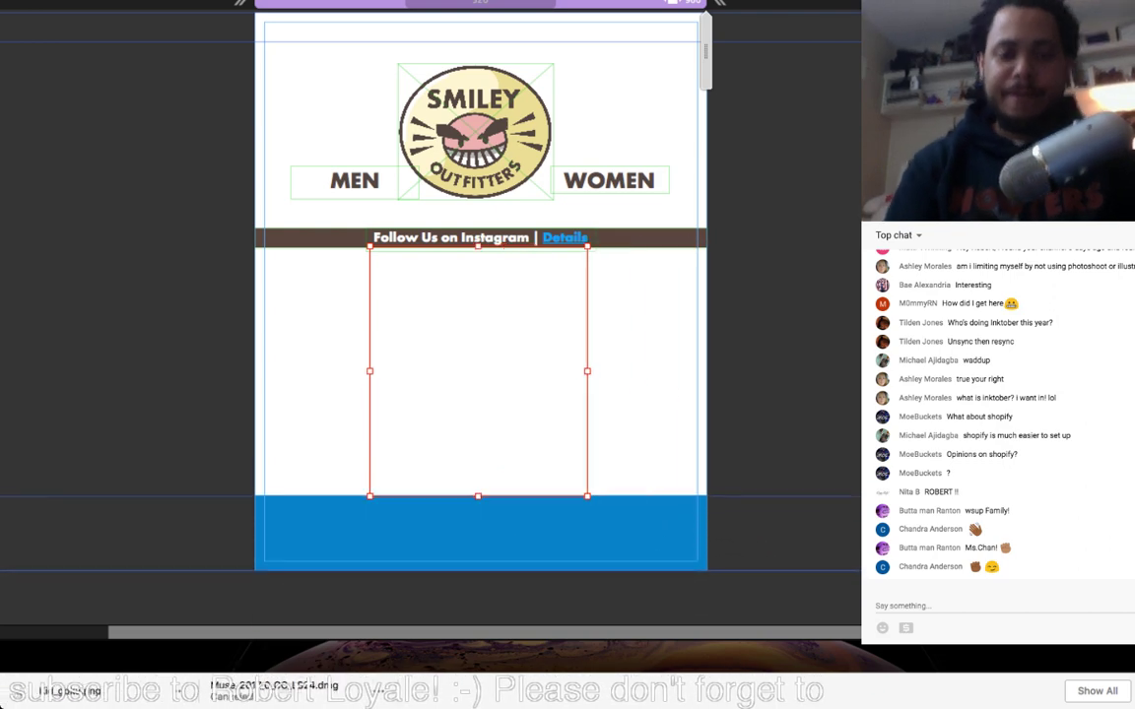
key(Delete)
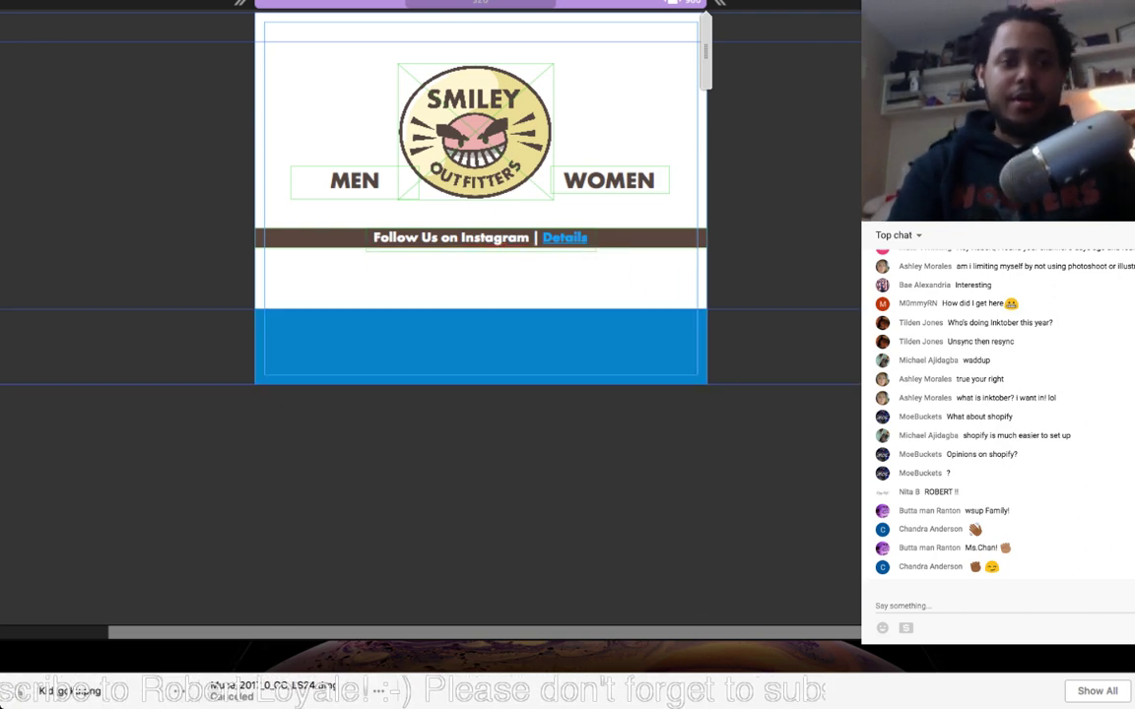
Step: Draw a wide, low frame inside the blue footer band, fill it with the SMILEY ツ OUTFITTERS wordmark and adjust its horizontal position
click(480, 347)
key(super+equal)
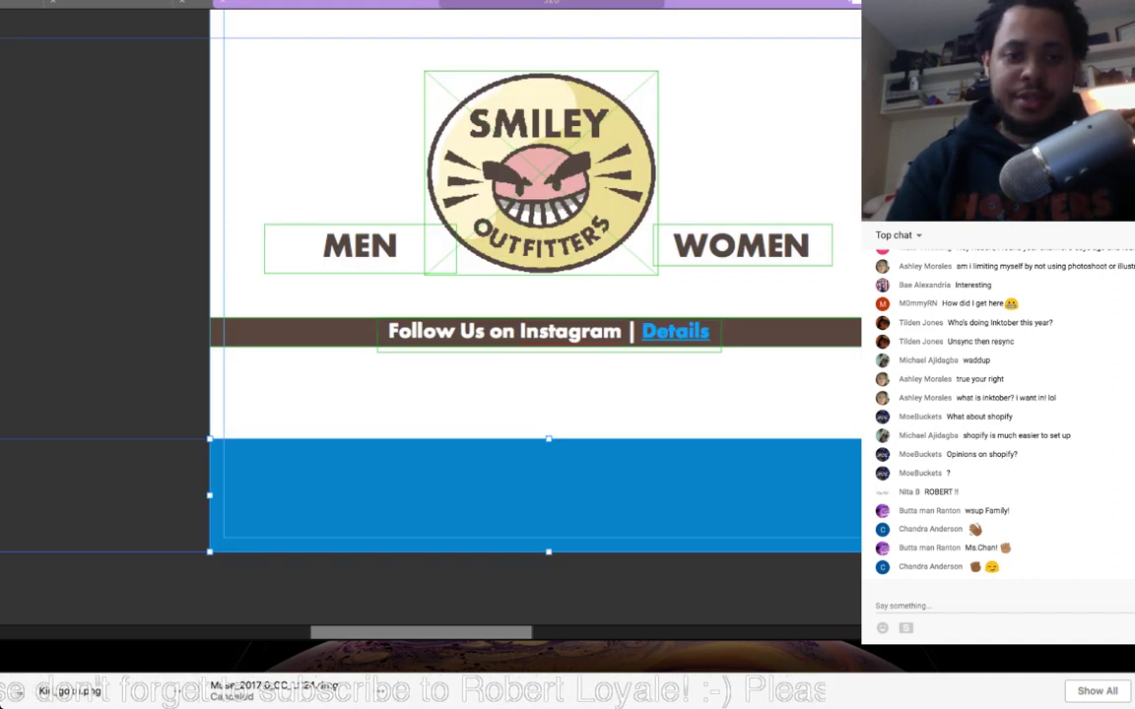
mouse_move(406, 466)
mouse_down()
mouse_move(621, 478)
mouse_move(675, 495)
mouse_up()
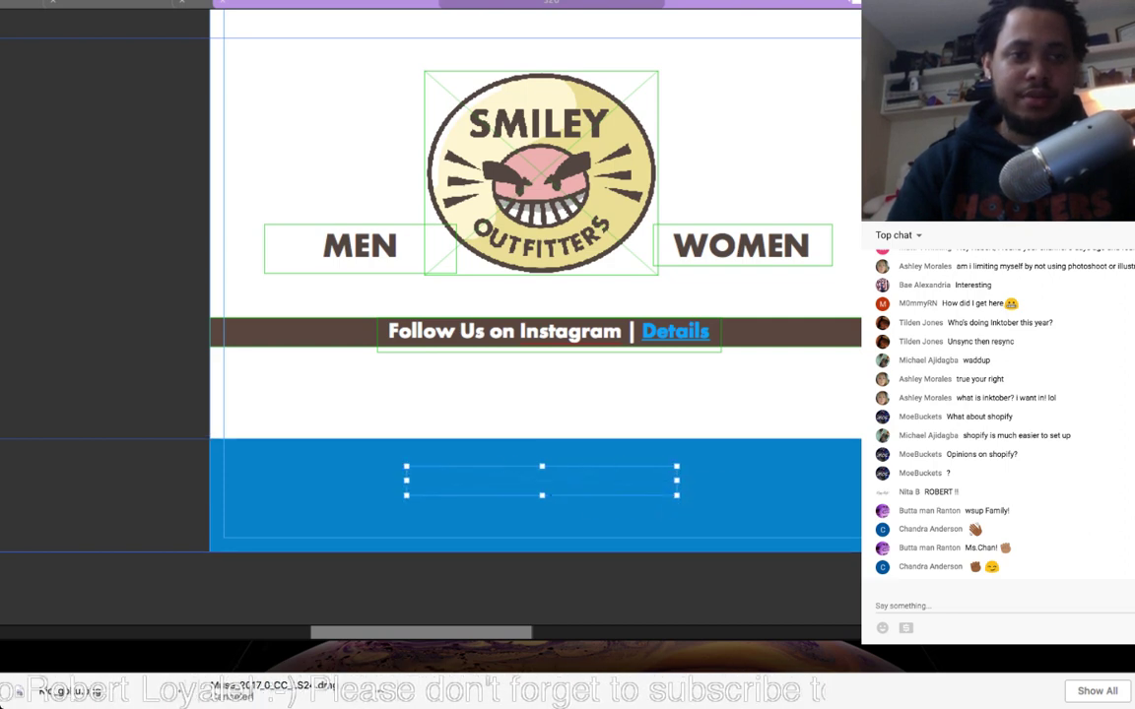
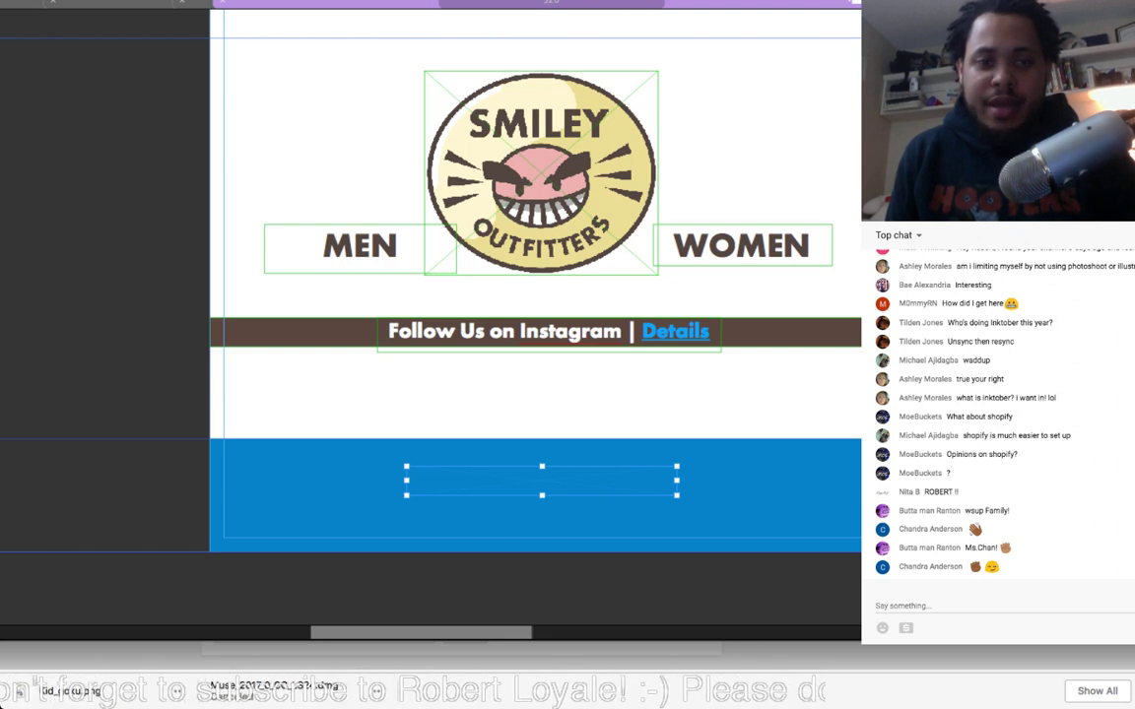
key(ctrl+v)
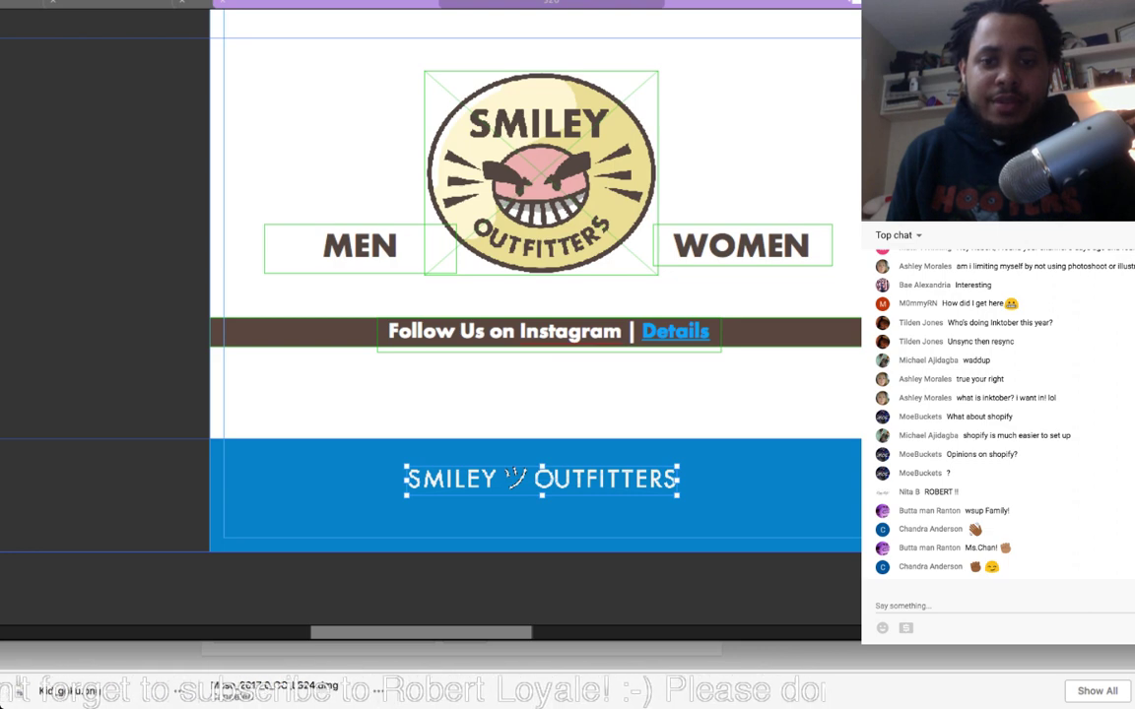
key(Escape)
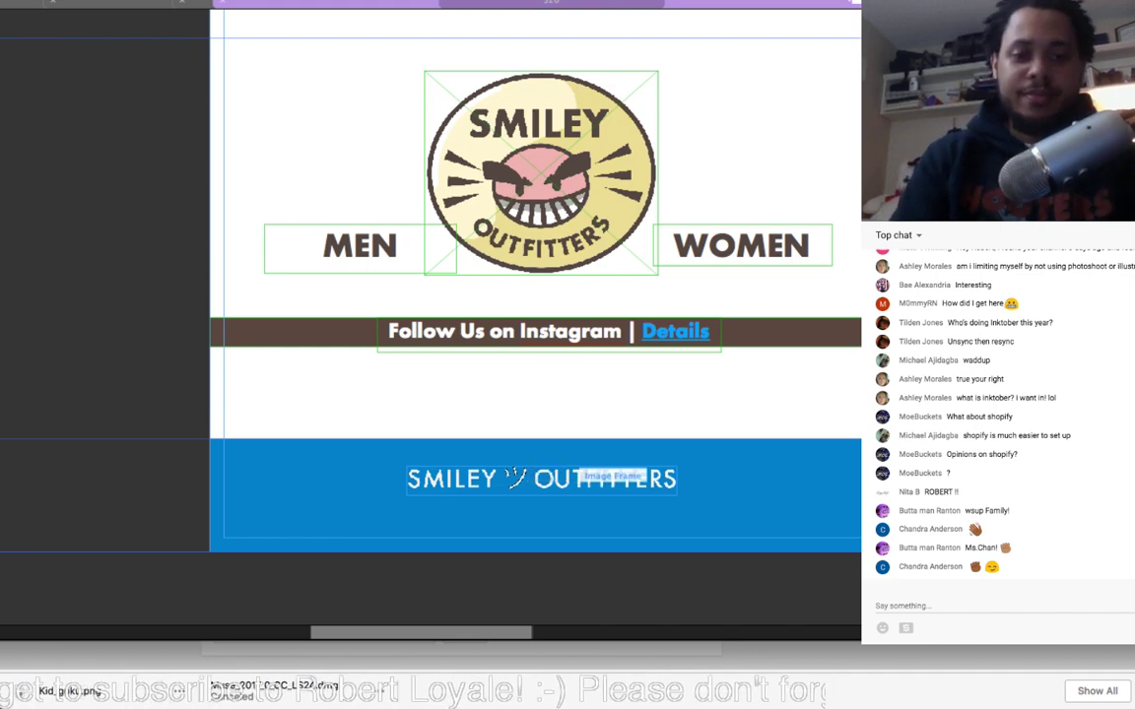
click(573, 480)
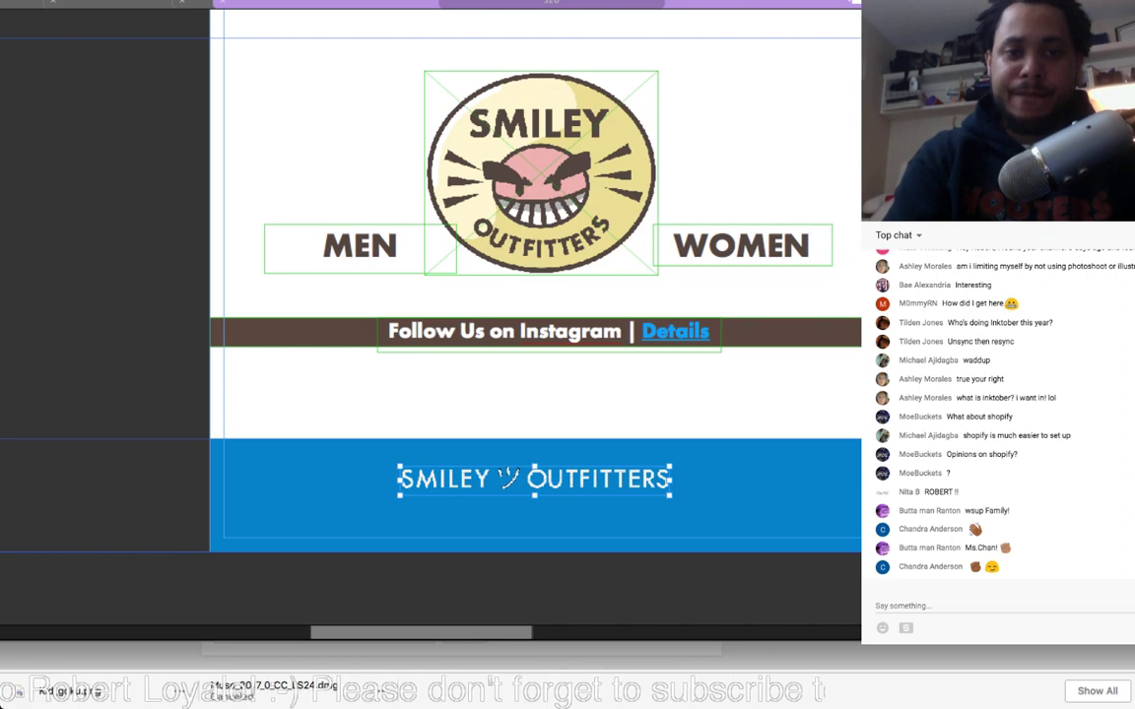
Step: Switch to the widest breakpoint and move the footer wordmark from below the header down onto the blue footer band
key(super+minus)
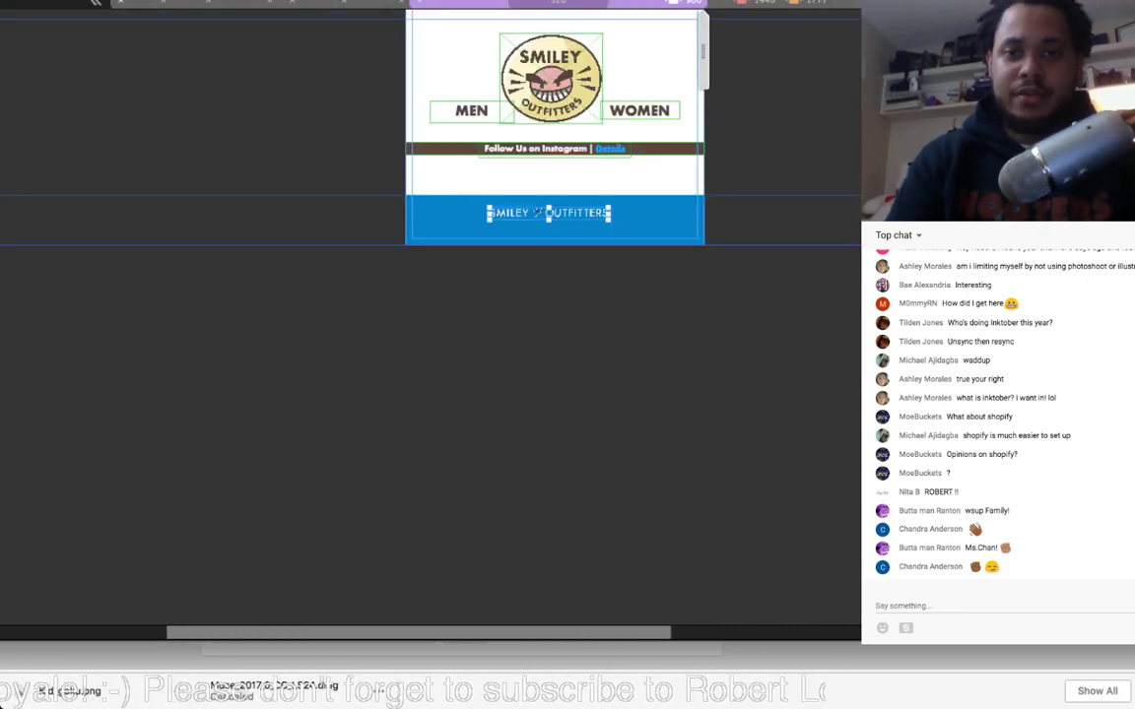
click(128, 4)
scroll(433, 315, down, 2)
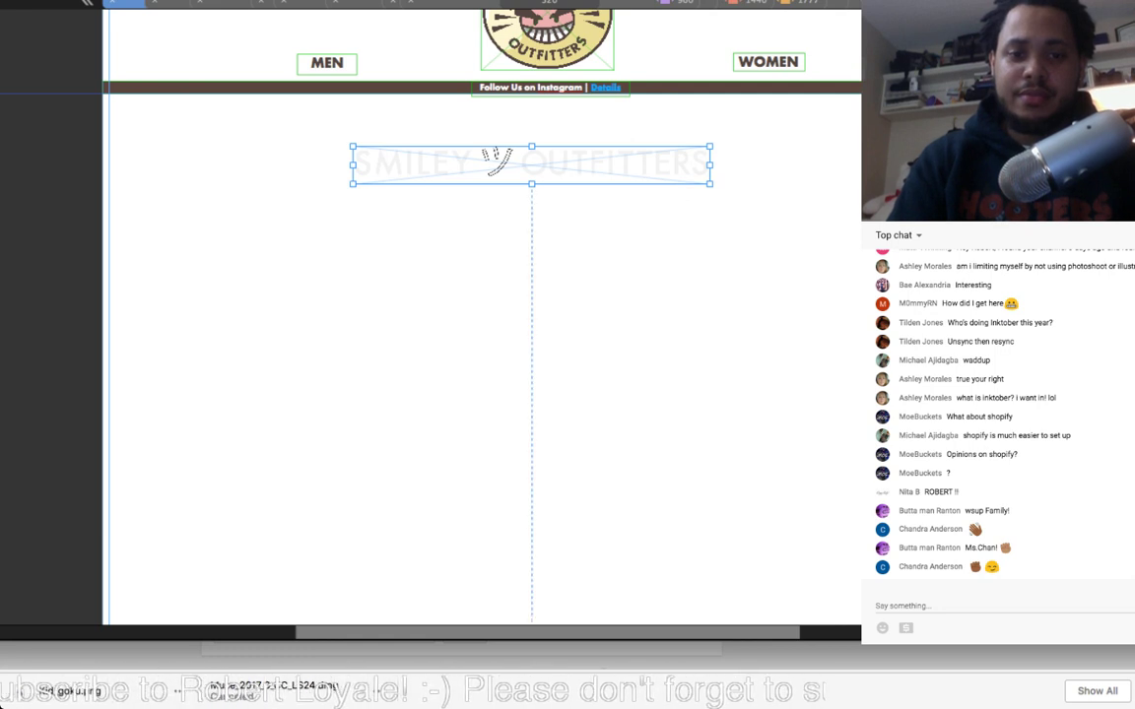
drag(532, 166, 532, 569)
scroll(532, 569, down, 3)
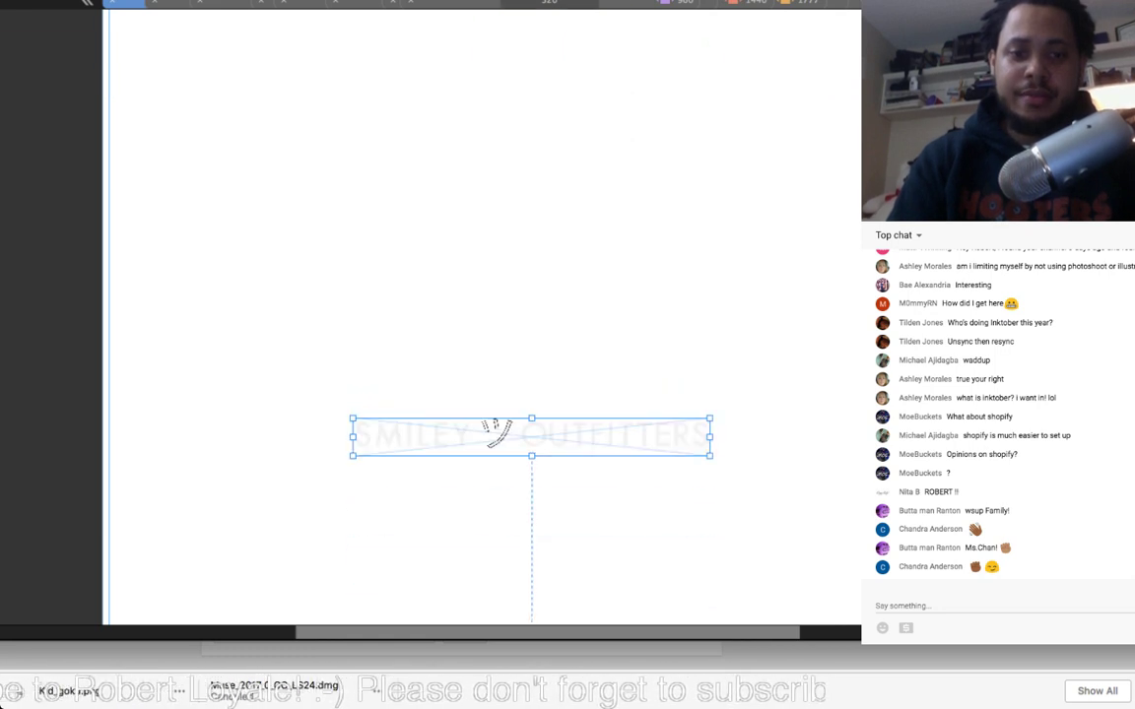
scroll(532, 437, down, 8)
scroll(532, 437, up, 3)
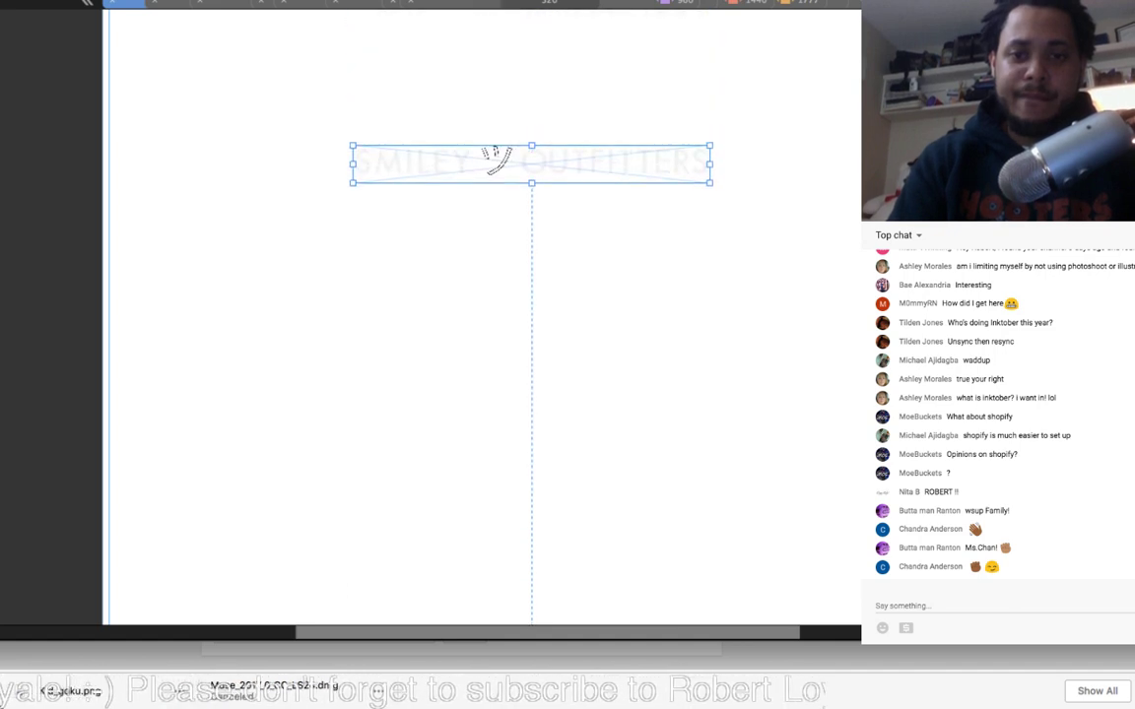
drag(532, 163, 532, 364)
scroll(481, 317, down, 5)
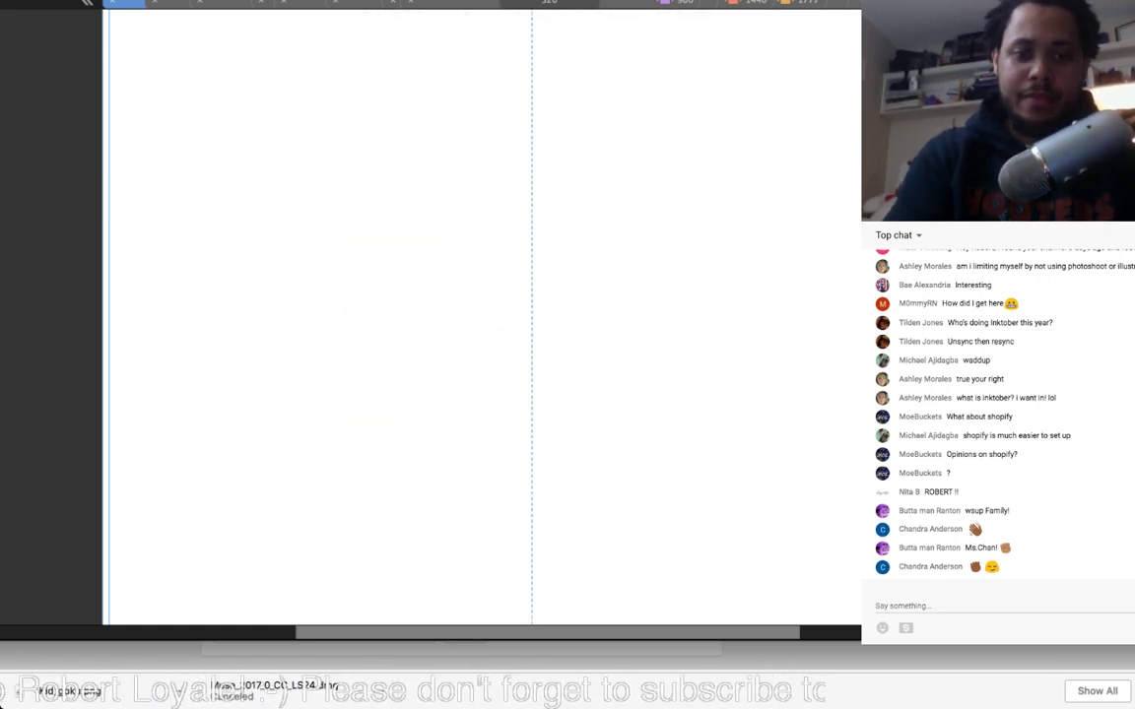
key(super+0)
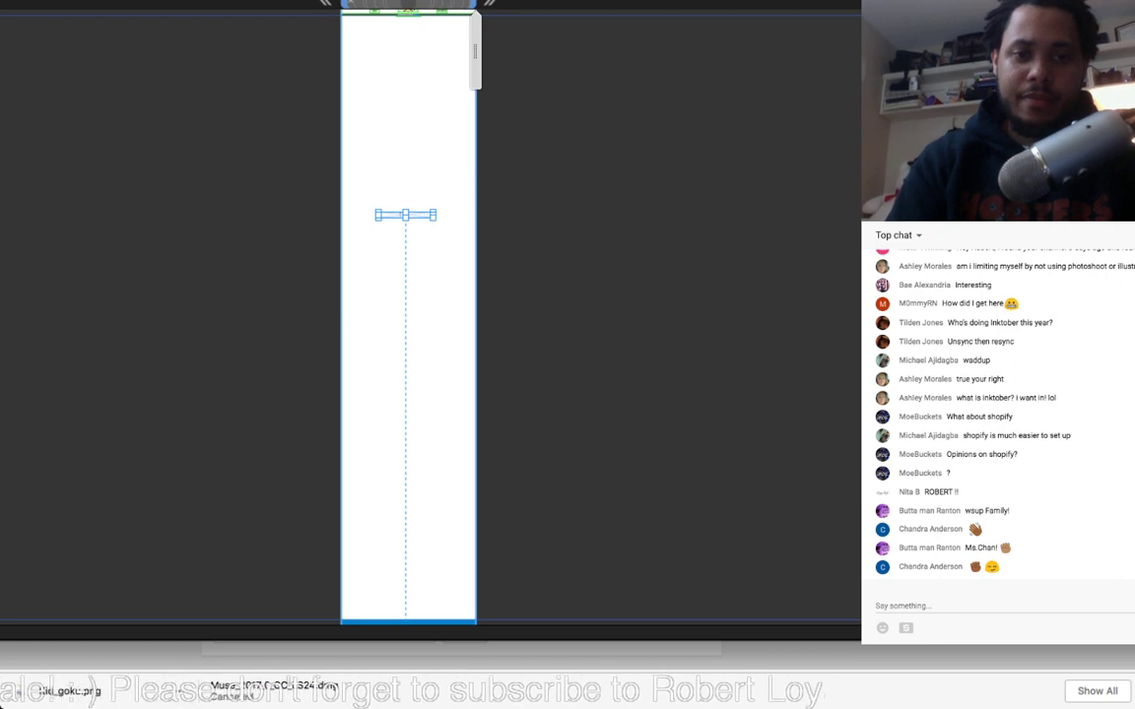
drag(405, 214, 404, 460)
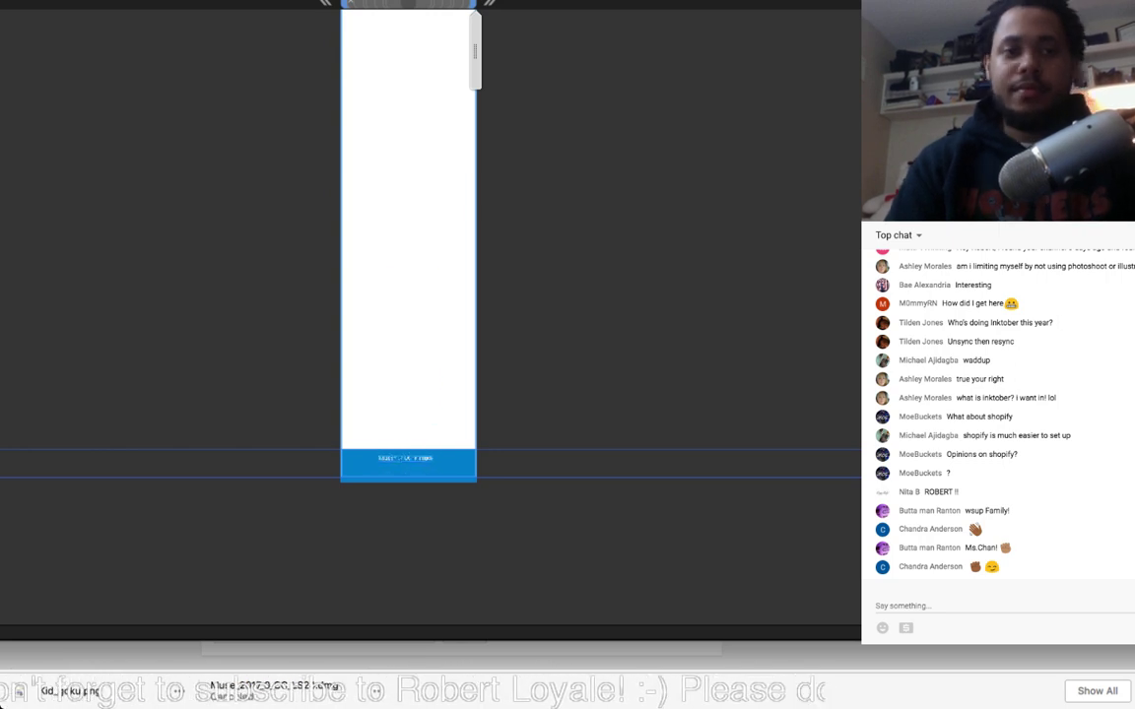
Step: At the next narrower breakpoint, move the SMILEY ツ OUTFITTERS wordmark down the page onto the blue footer band
scroll(405, 459, up, 4)
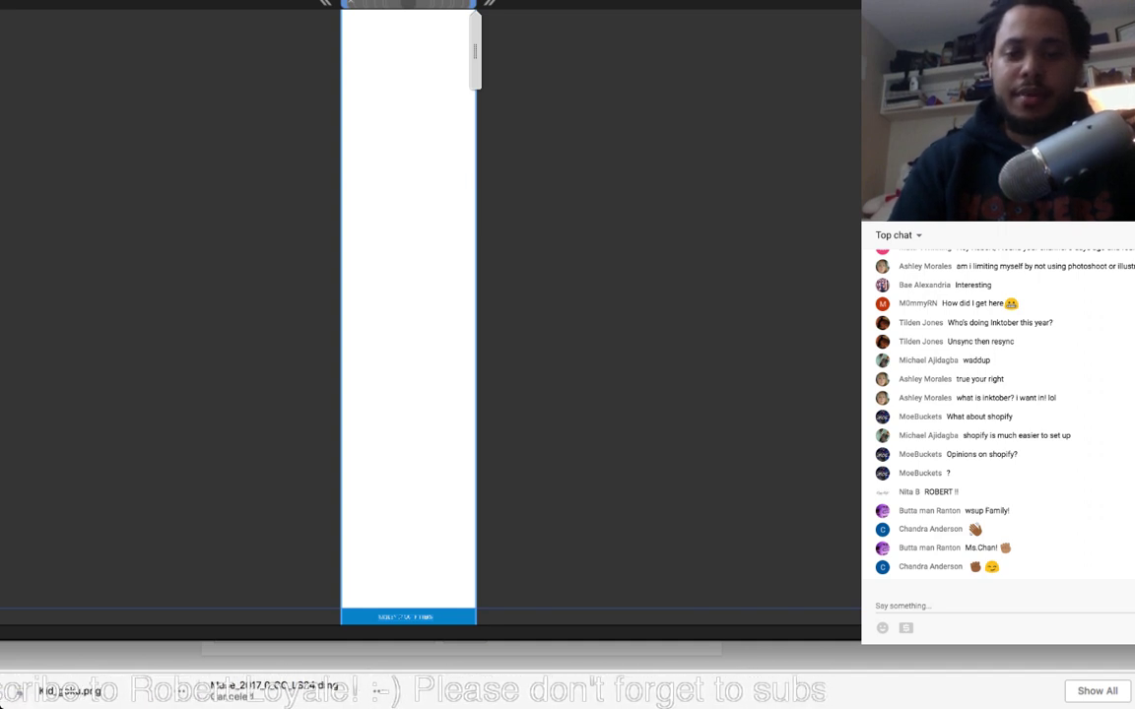
key(super+equal)
key(super+equal)
key(super+equal)
key(super+equal)
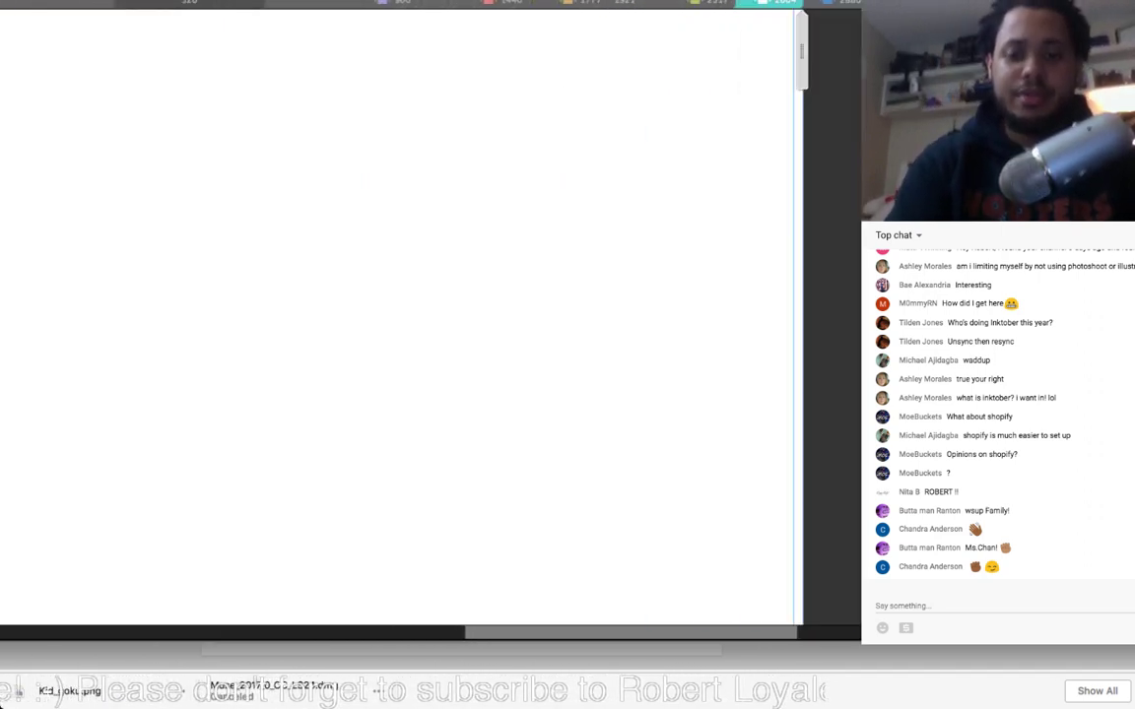
key(super+minus)
key(super+minus)
key(super+minus)
key(super+minus)
key(super+minus)
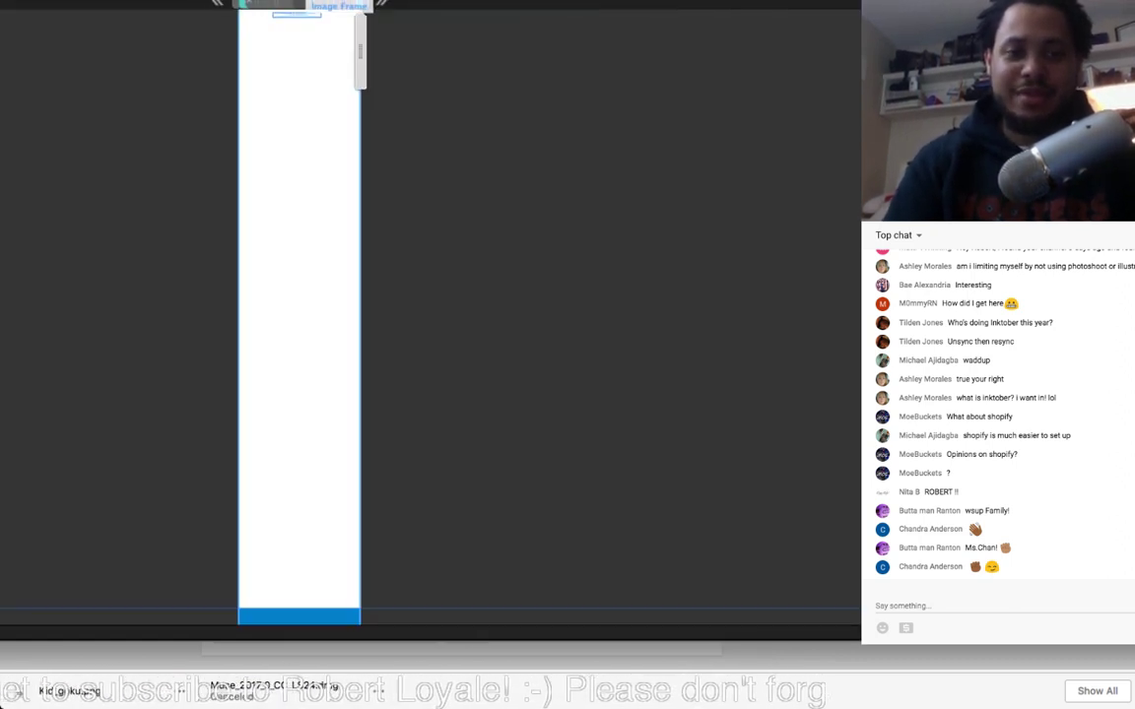
drag(297, 15, 296, 377)
drag(296, 587, 296, 536)
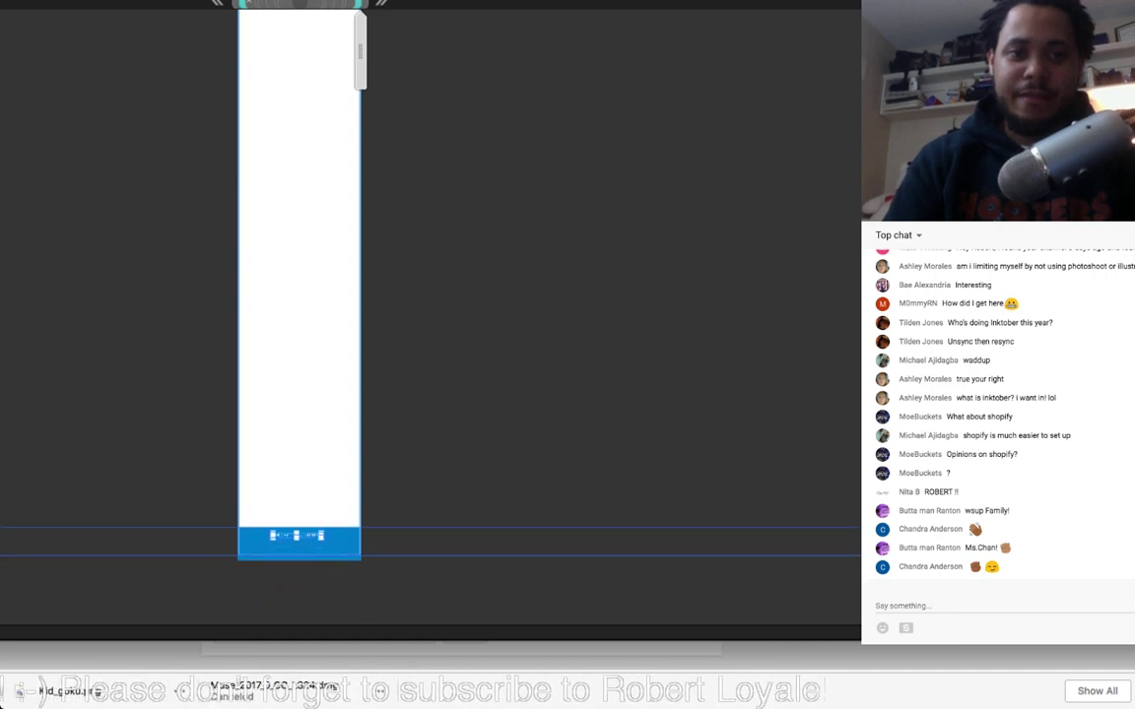
Step: Place the SMILEY ツ OUTFITTERS wordmark on the blue footer band at the 1777 breakpoint and switch to the 1440 breakpoint
click(352, 3)
scroll(299, 315, up, 3)
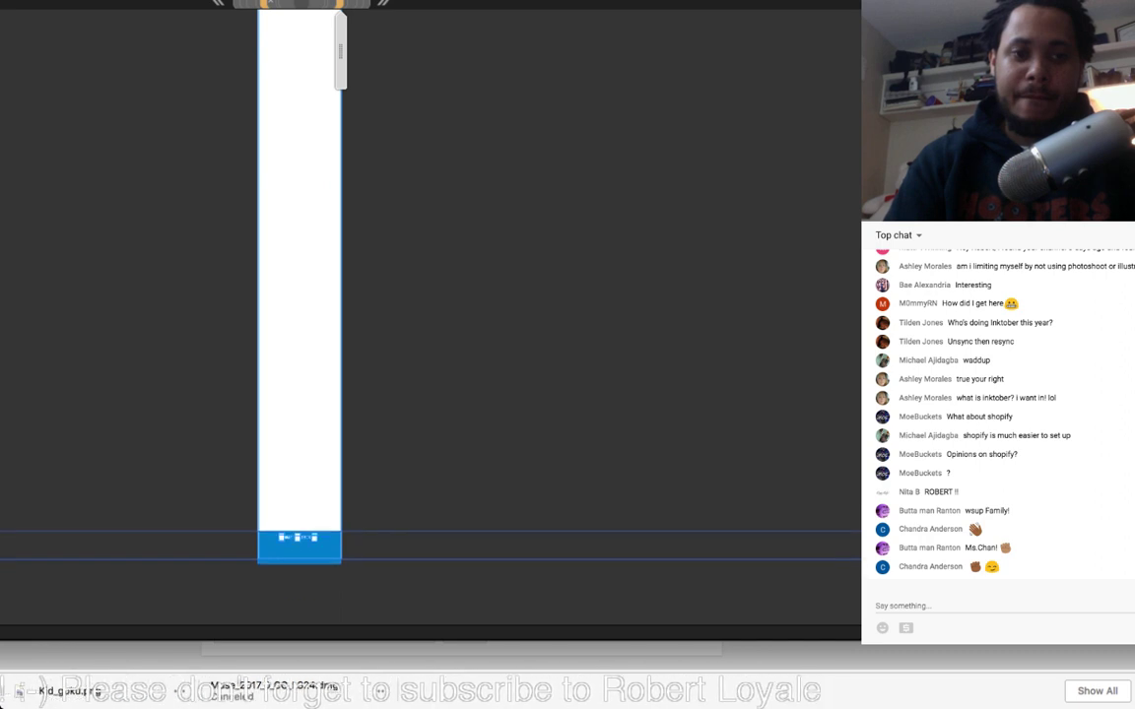
key(super+z)
key(super+z)
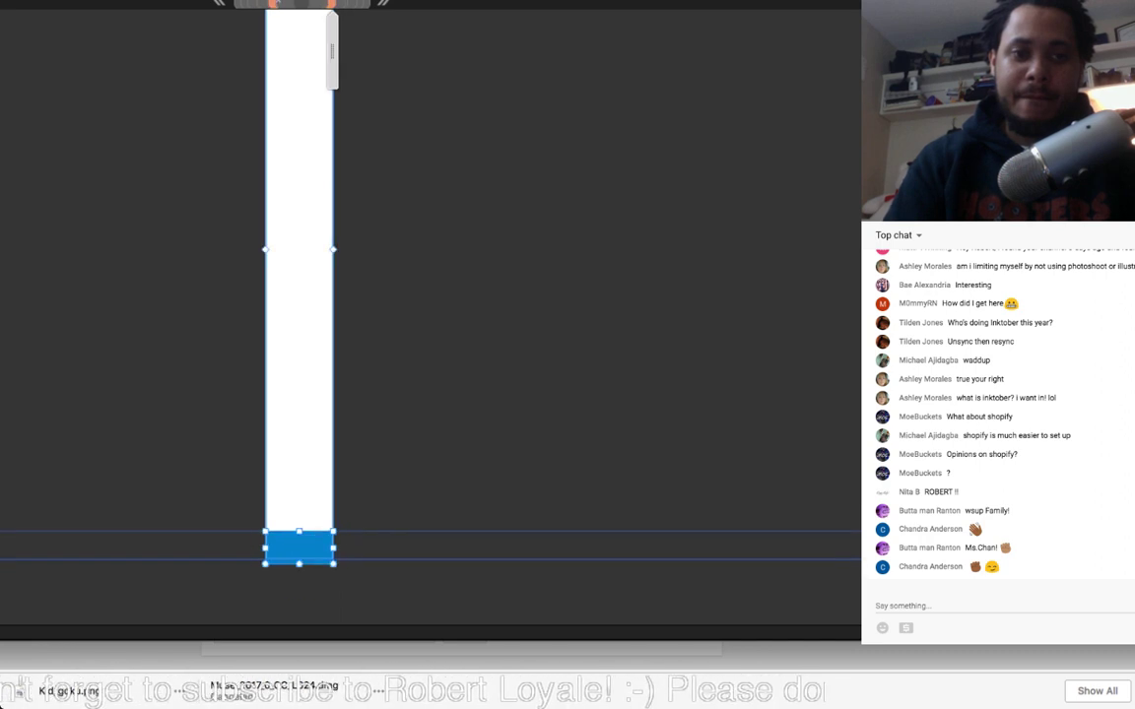
scroll(429, 317, up, 2)
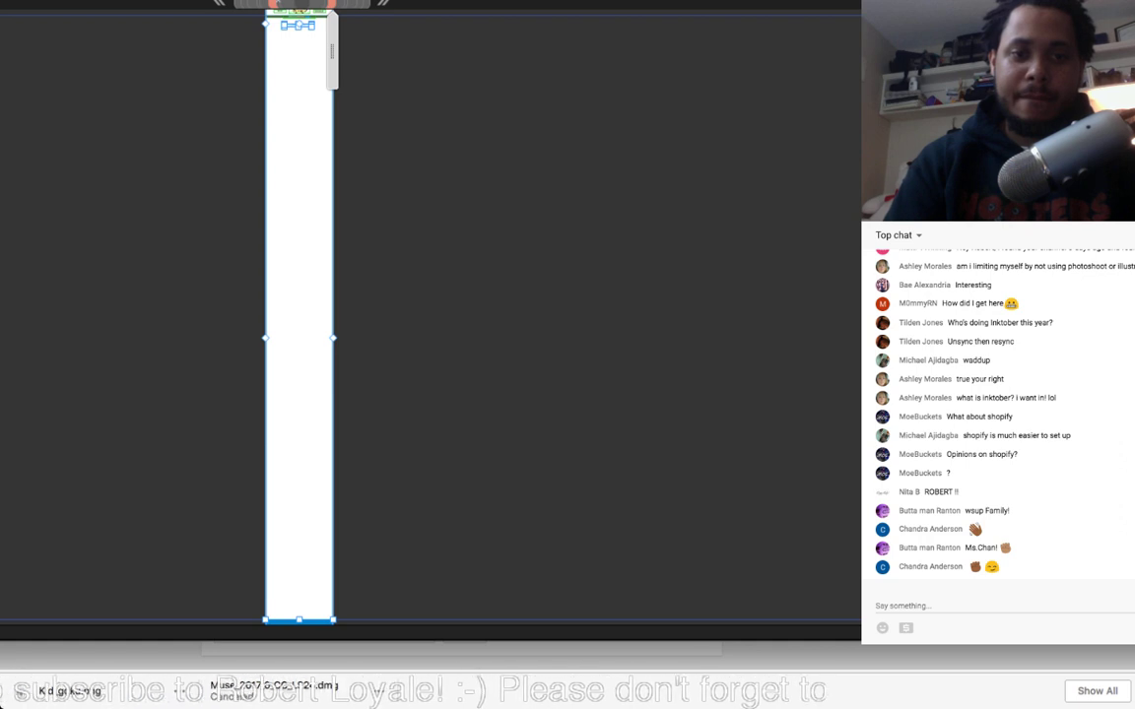
Step: At the 1440 breakpoint, move the wordmark from below the header down the page to just above the footer guide
drag(297, 24, 299, 578)
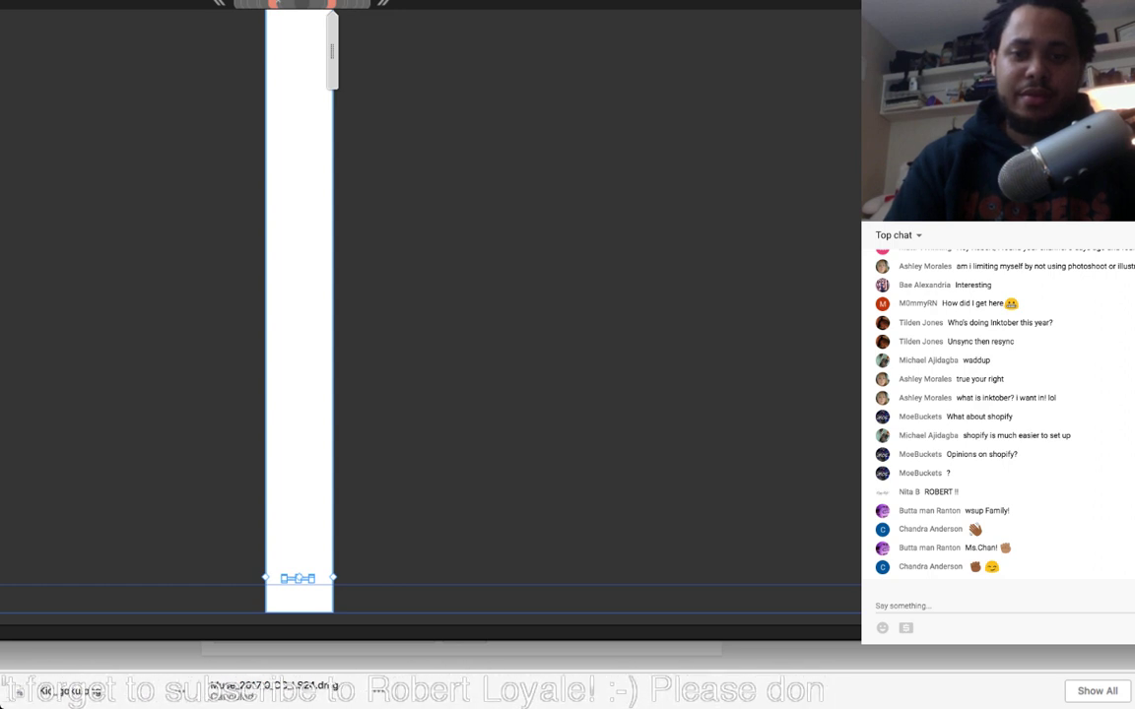
drag(299, 578, 299, 314)
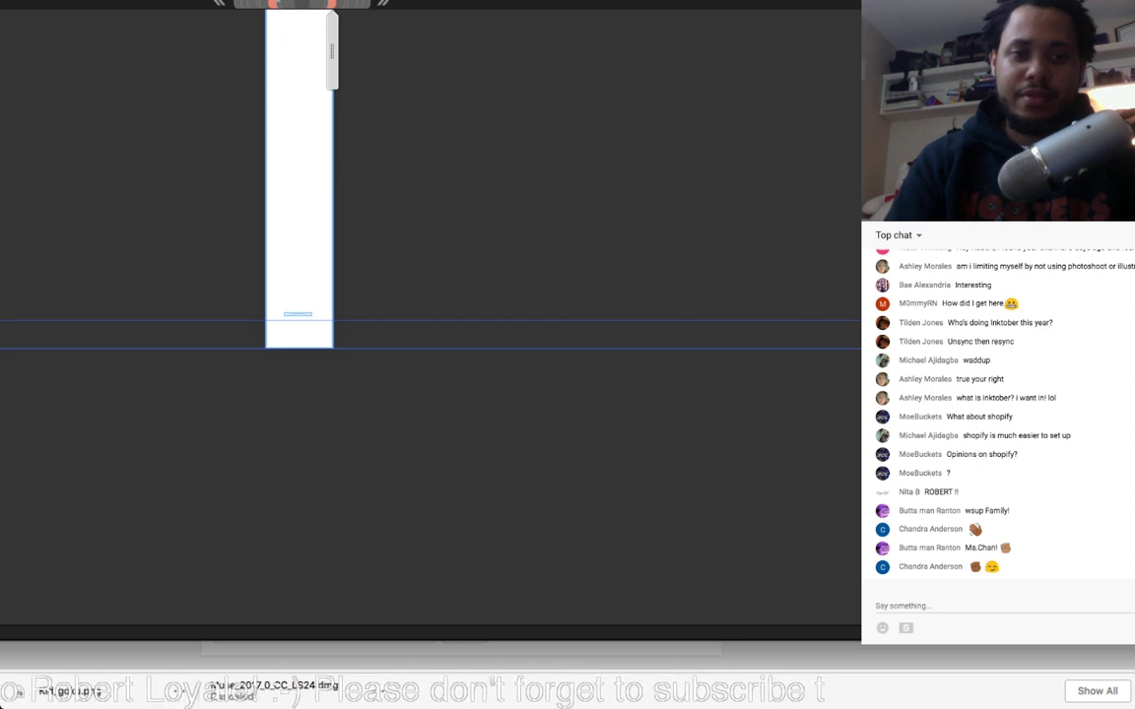
key(super+shift+z)
key(super+z)
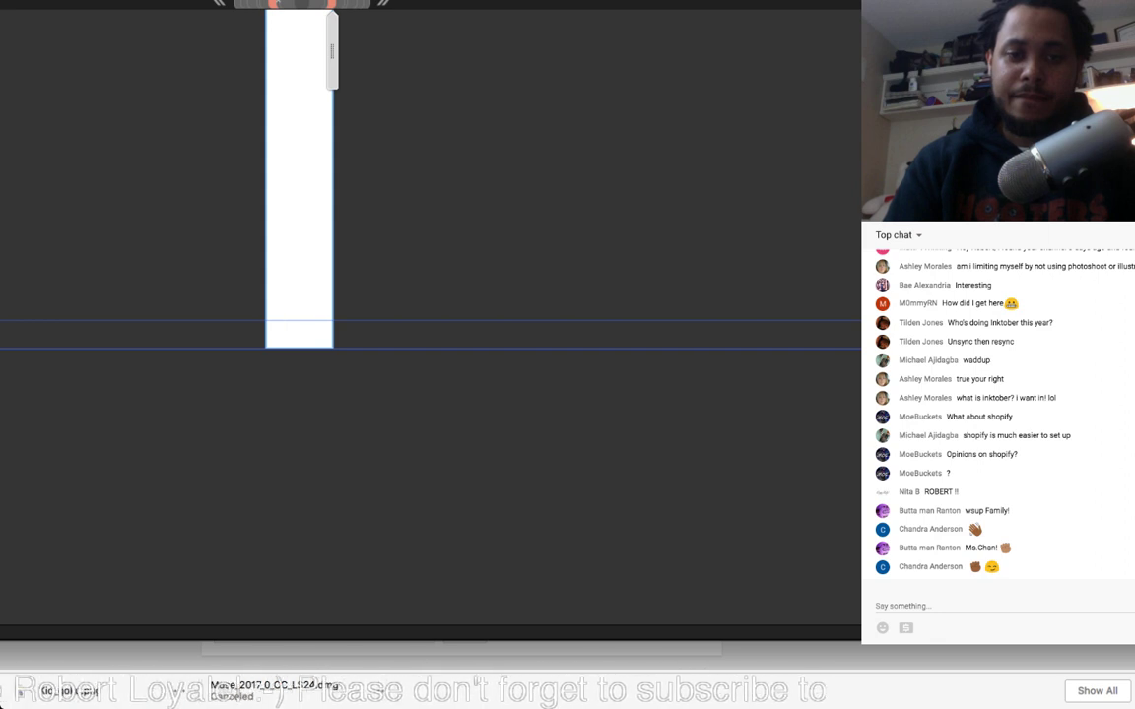
key(super+z)
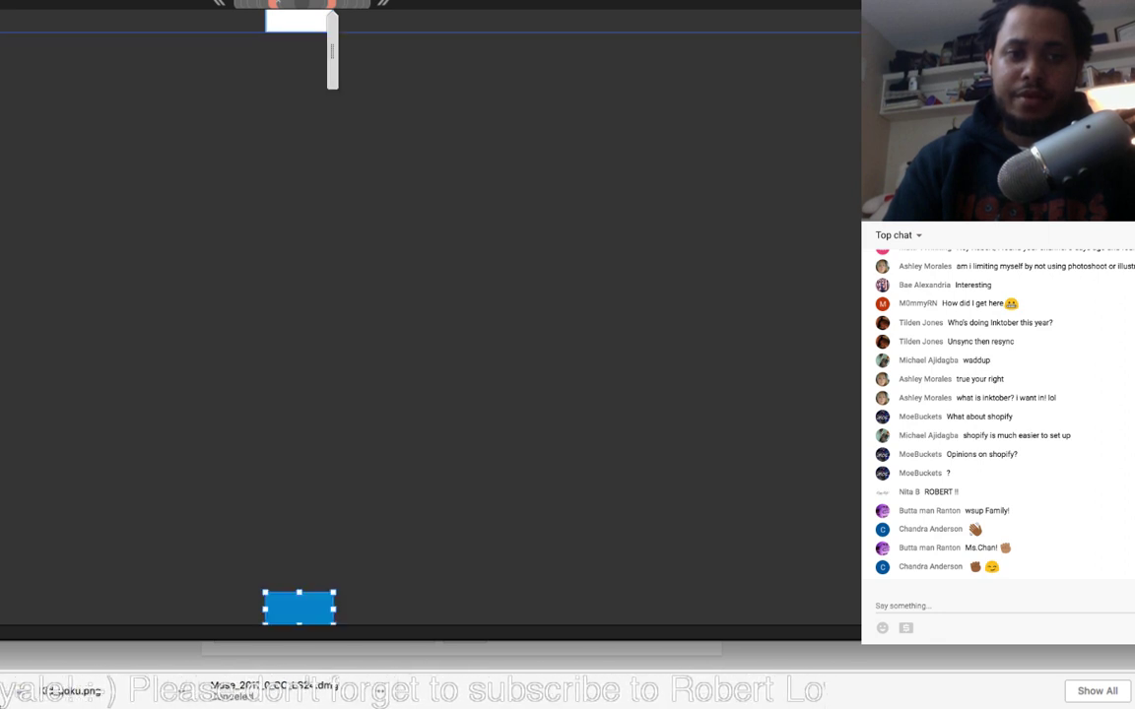
Step: Move the blue footer rectangle from far below the page back up to the page's lower end, under the footer guide
drag(300, 608, 299, 75)
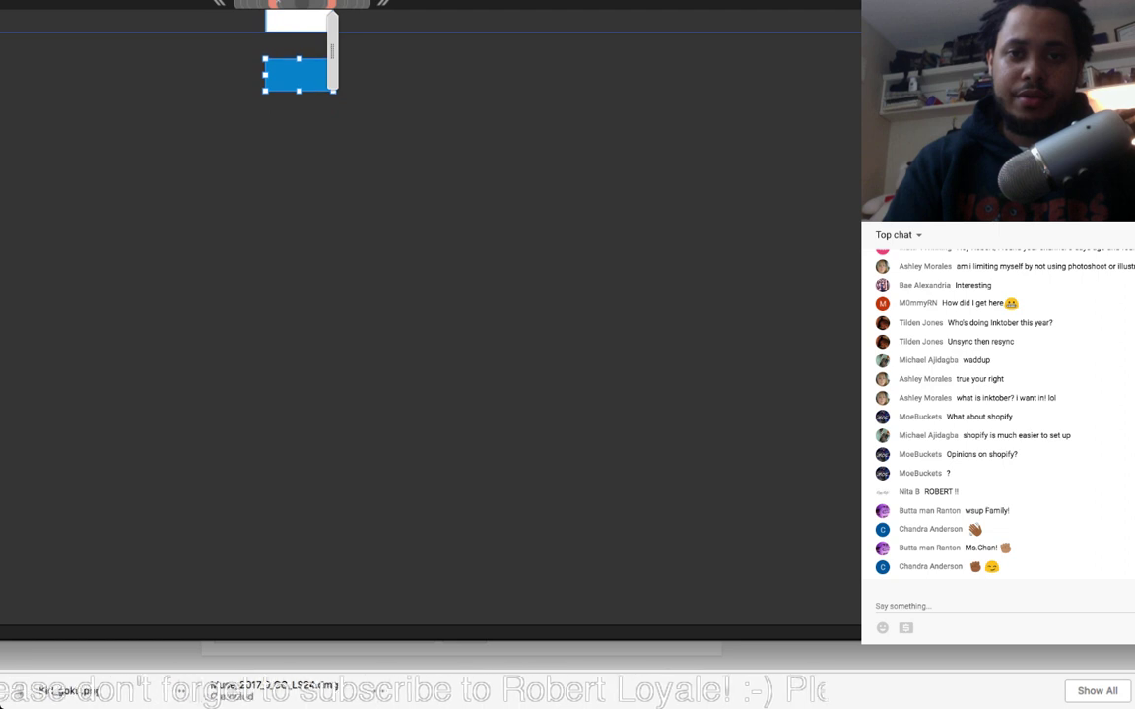
scroll(394, 295, up, 5)
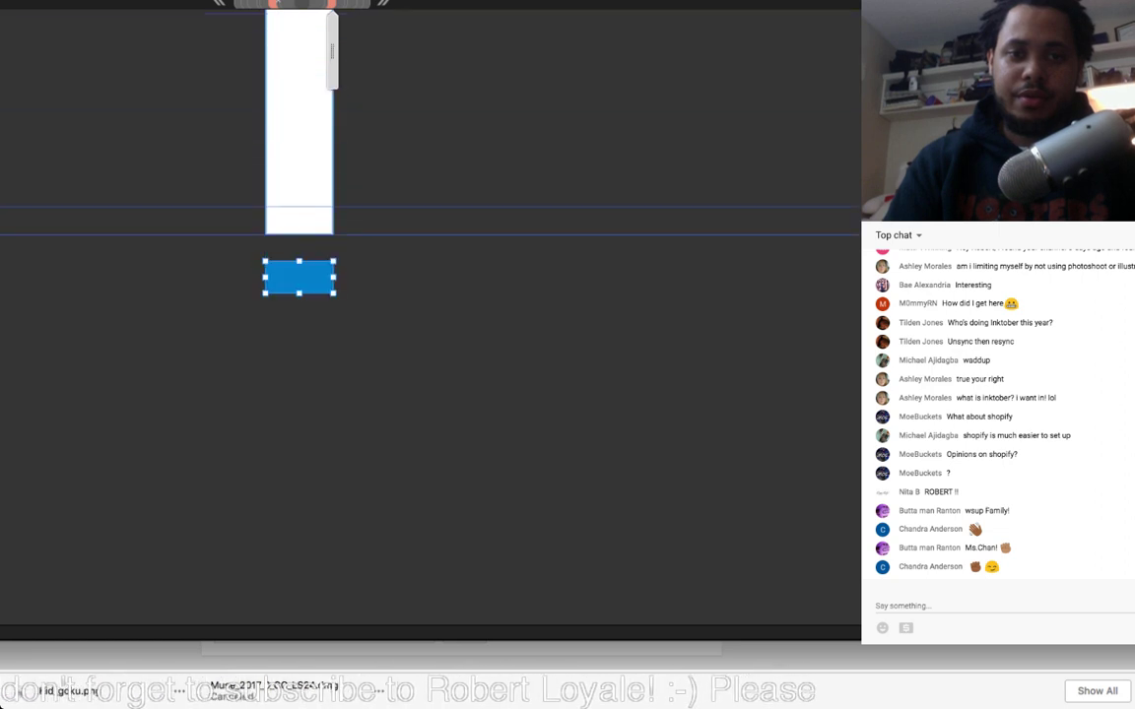
drag(299, 277, 298, 318)
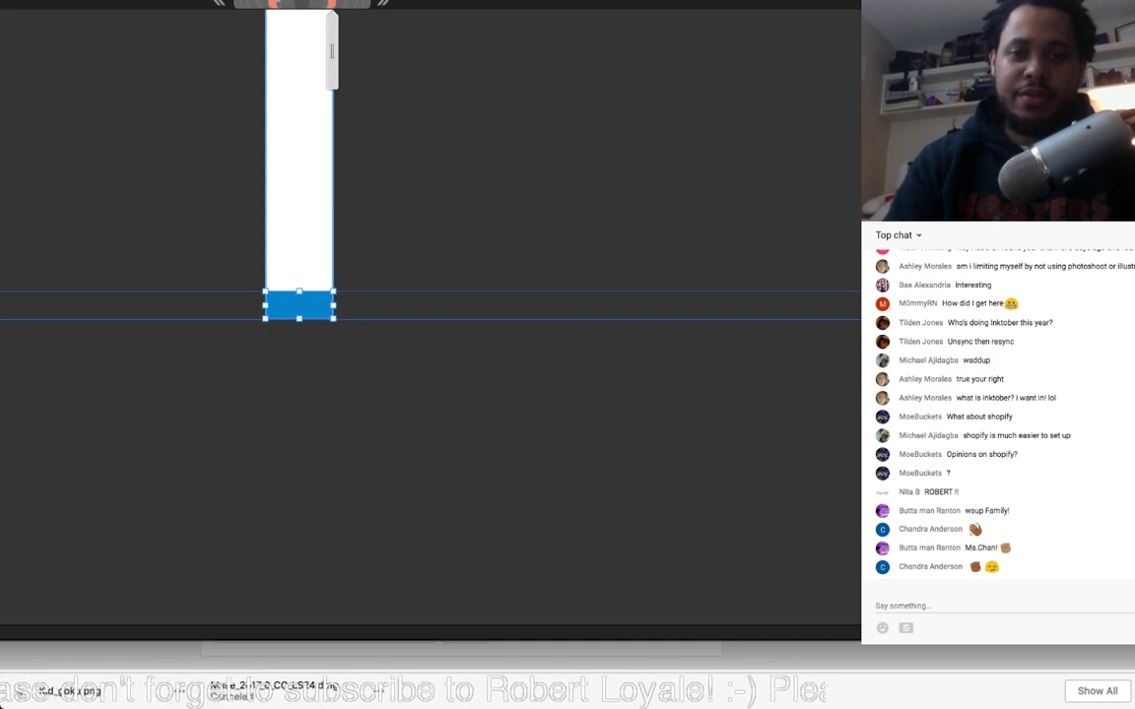
key(Escape)
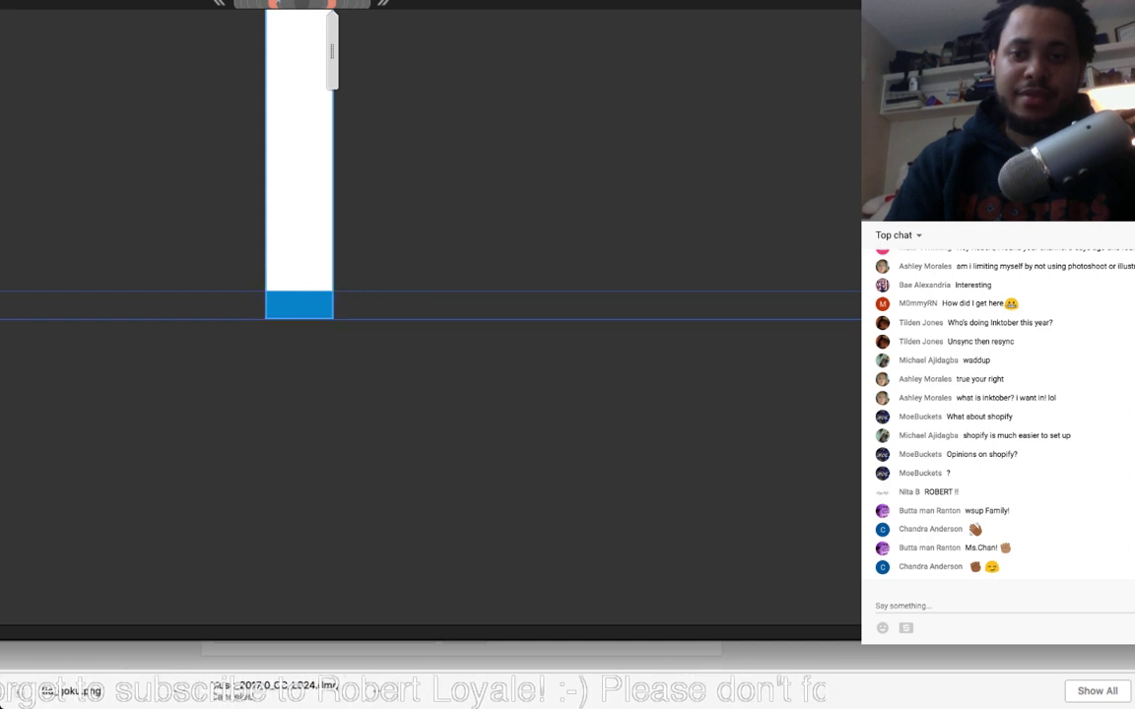
Step: Adjust the blue footer rectangle's lower edge to meet the bottom of the page at the 1440 breakpoint
click(298, 285)
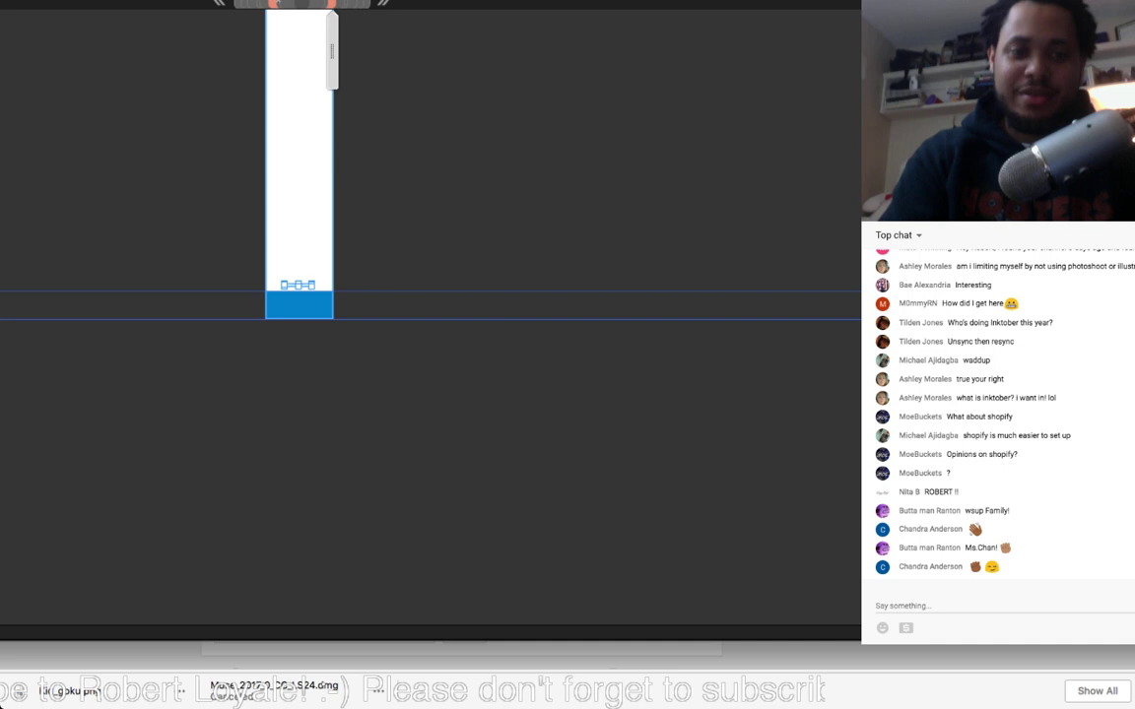
key(super+=)
click(597, 468)
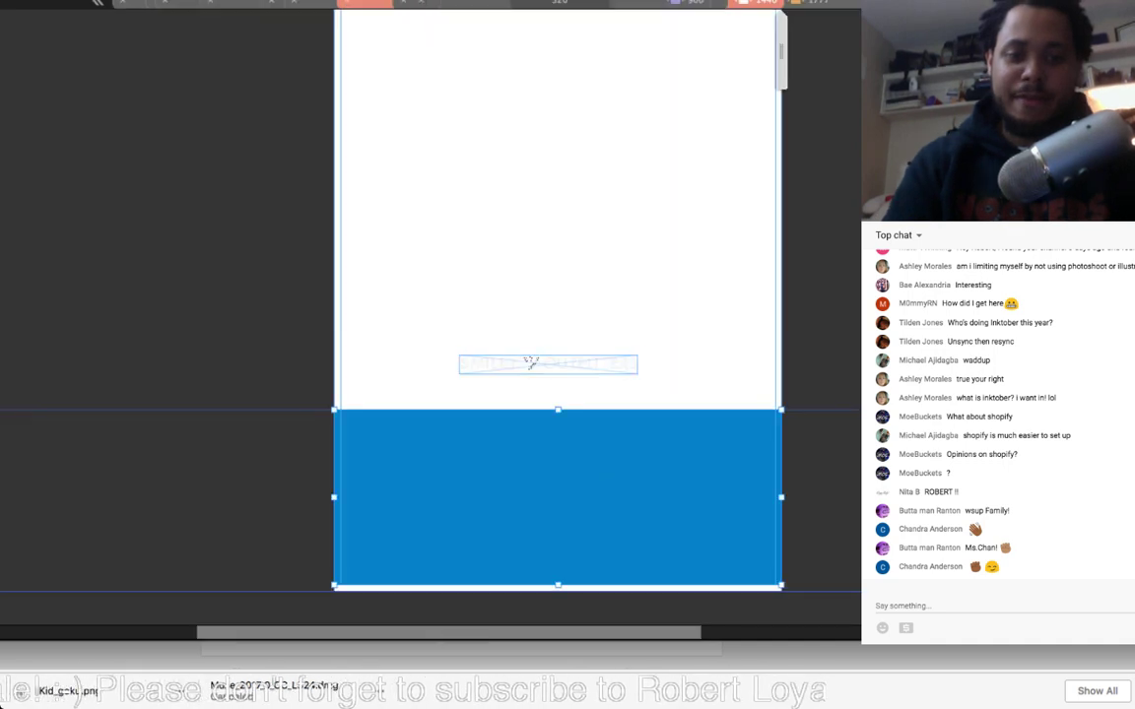
drag(557, 585, 558, 548)
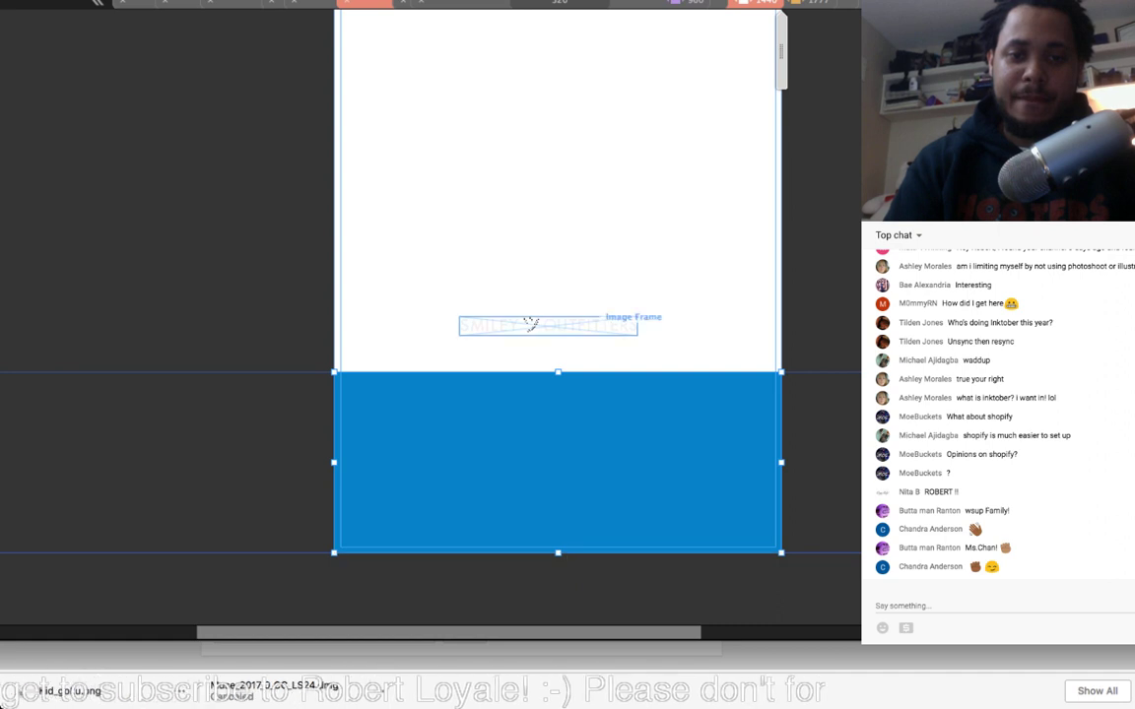
Step: Move the SMILEY ツ OUTFITTERS wordmark into the upper part of the blue footer and enlarge it to about three quarters of the footer's width
click(532, 325)
drag(529, 325, 532, 403)
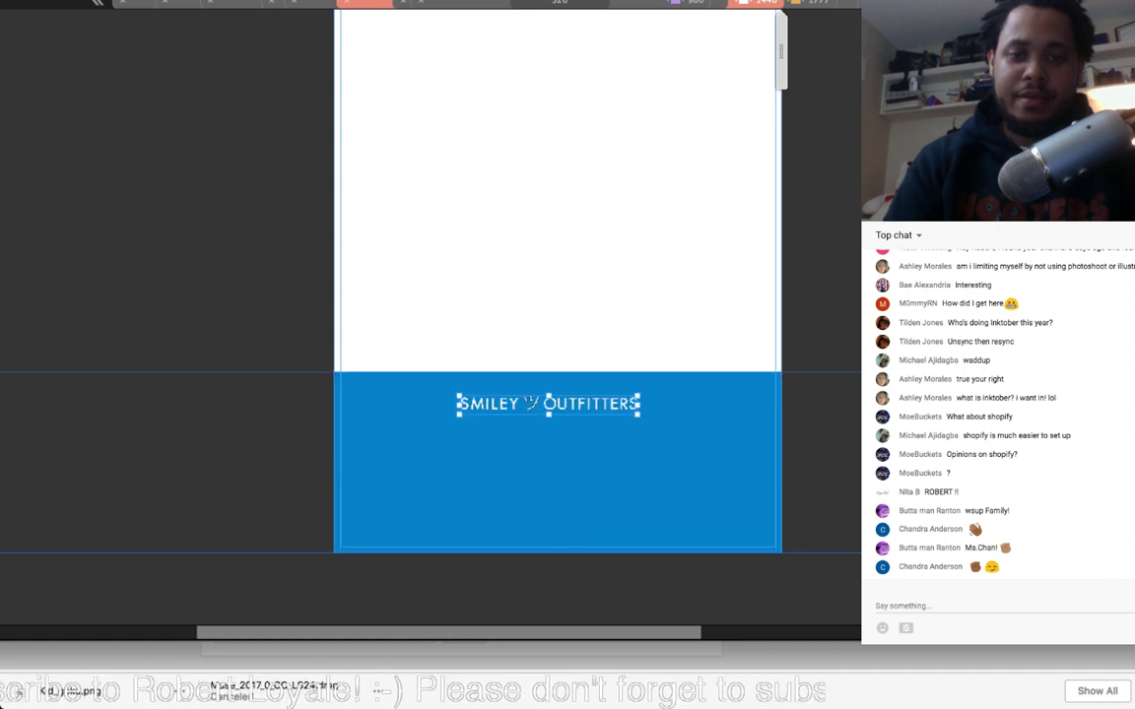
drag(641, 414, 717, 424)
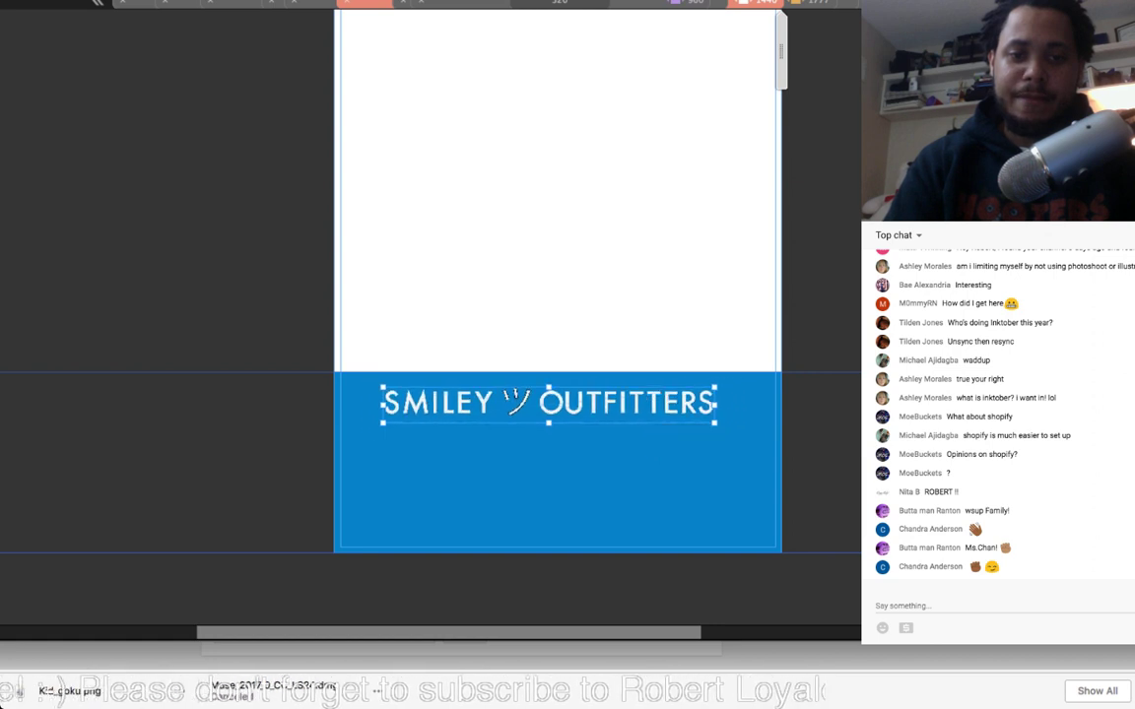
scroll(557, 413, up, 2)
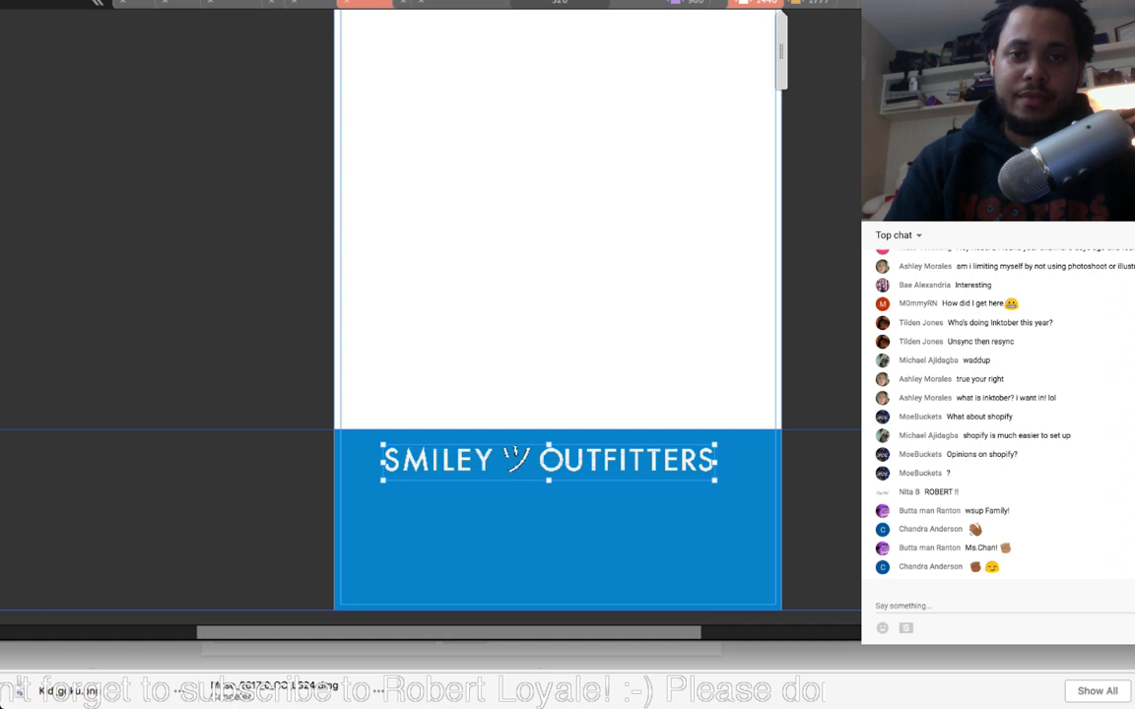
Step: Switch to the breakpoint between 960 and 1440 and move the wordmark from below the Instagram bar down onto the blue footer
click(718, 3)
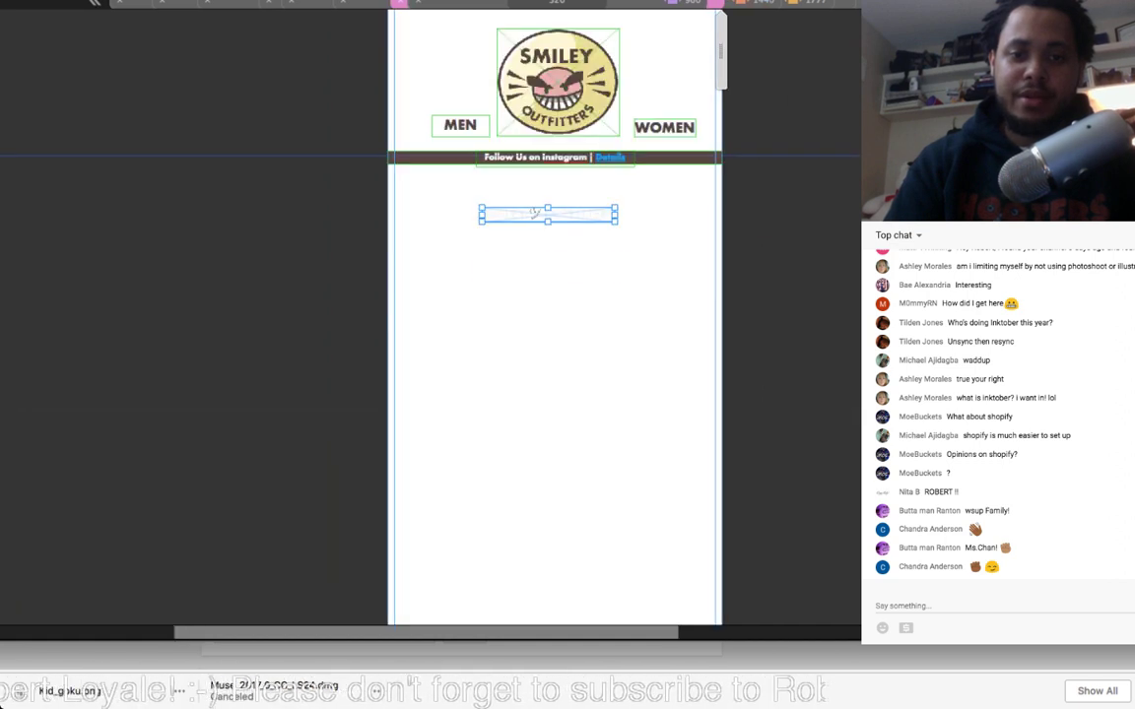
drag(535, 214, 529, 243)
scroll(535, 539, right, 1)
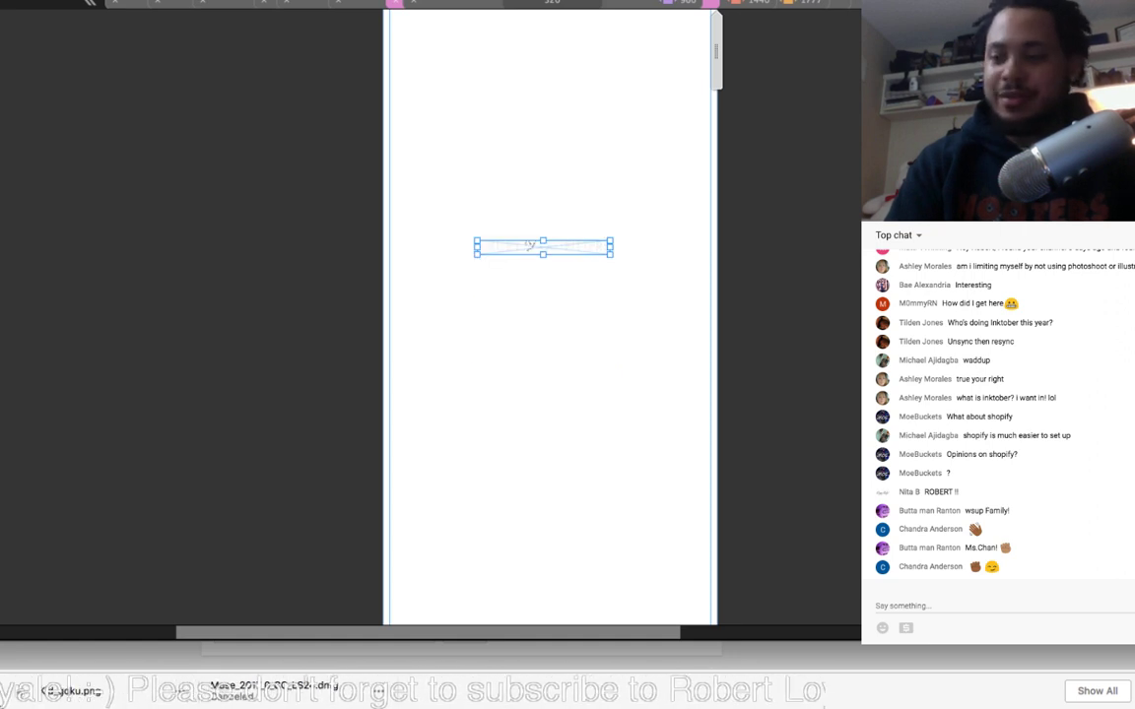
mouse_move(529, 244)
mouse_down()
mouse_move(529, 489)
mouse_move(525, 240)
mouse_up()
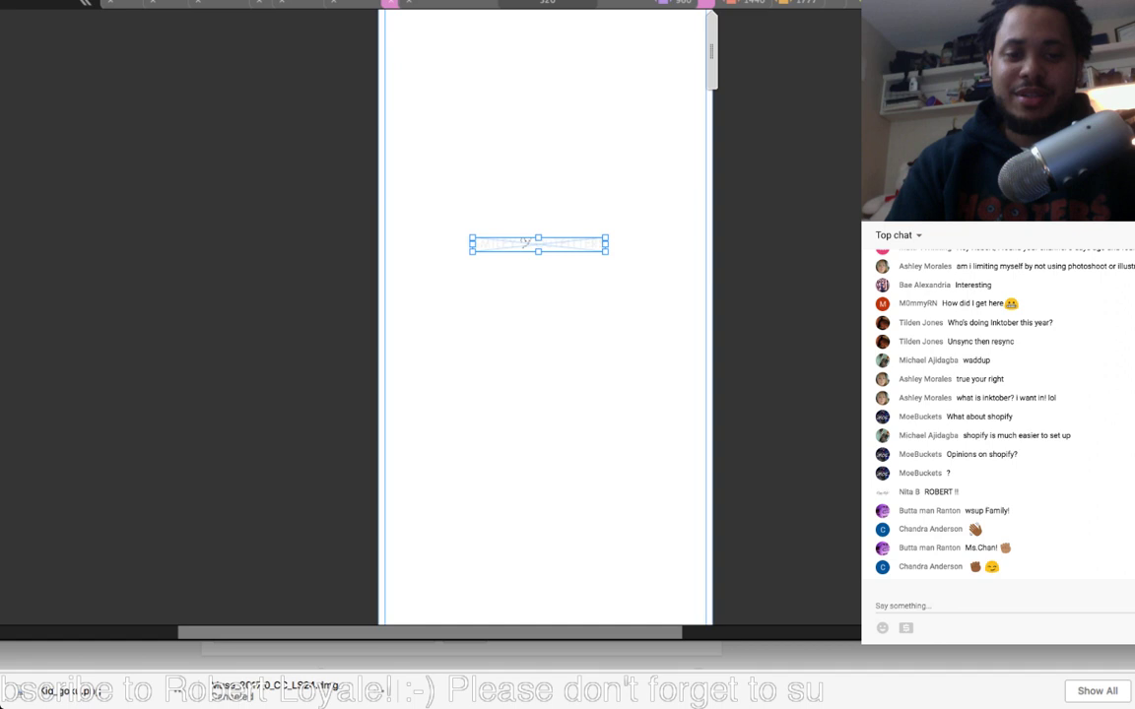
drag(525, 240, 525, 81)
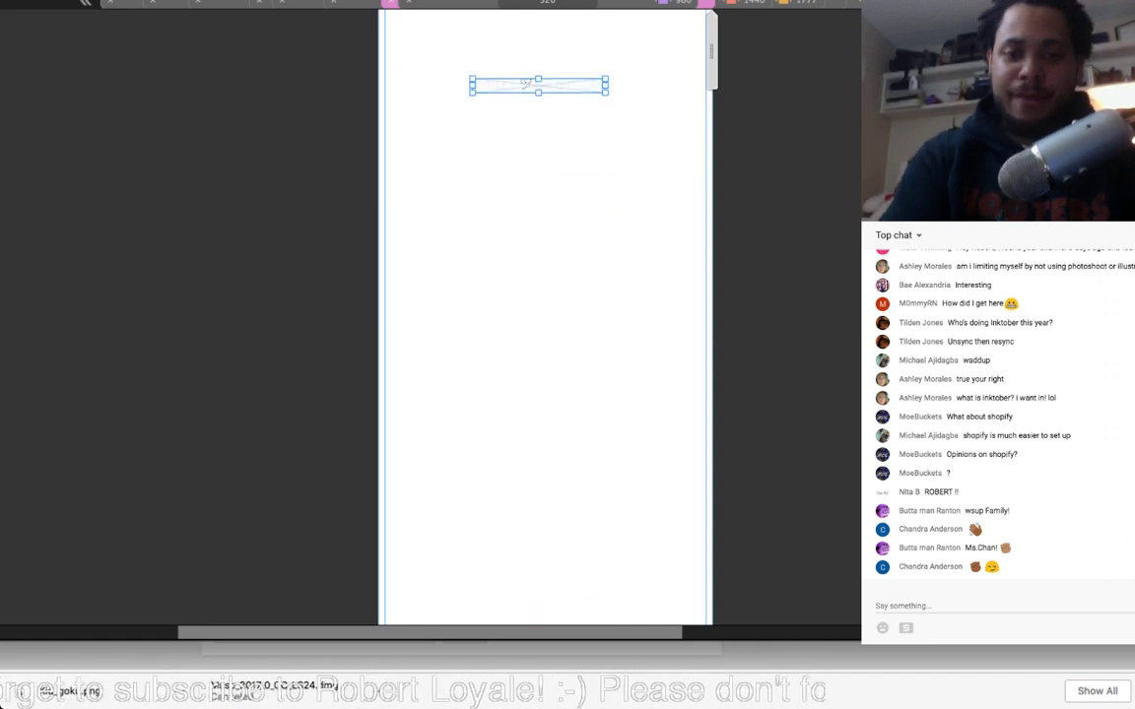
key(super+0)
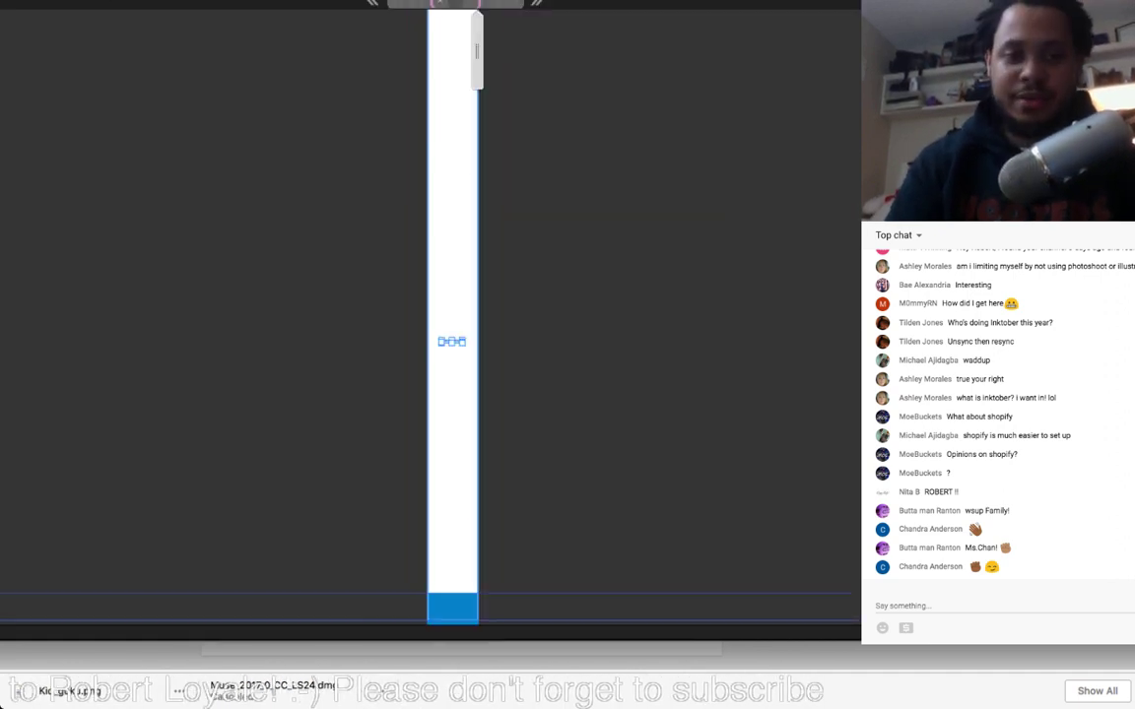
drag(451, 342, 451, 551)
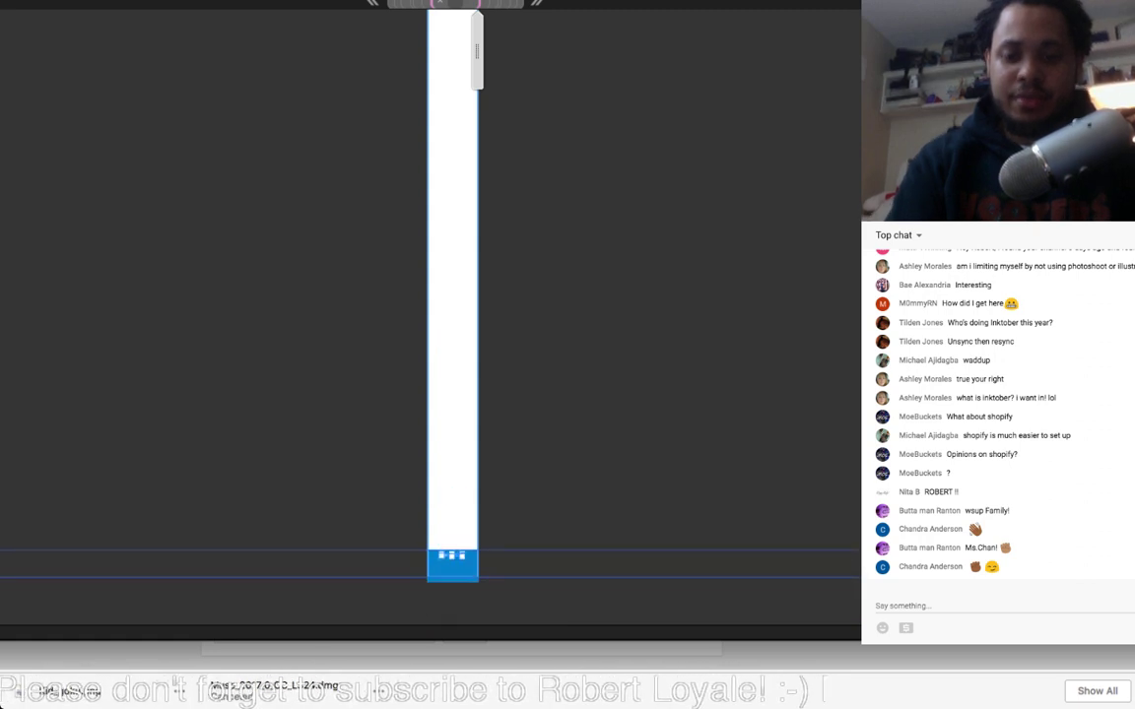
Step: Shorten the blue footer rectangle so its lower edge meets the page-bottom guide at the breakpoint between 960 and 1440
key(super+equal)
key(super+equal)
scroll(465, 620, up, 3)
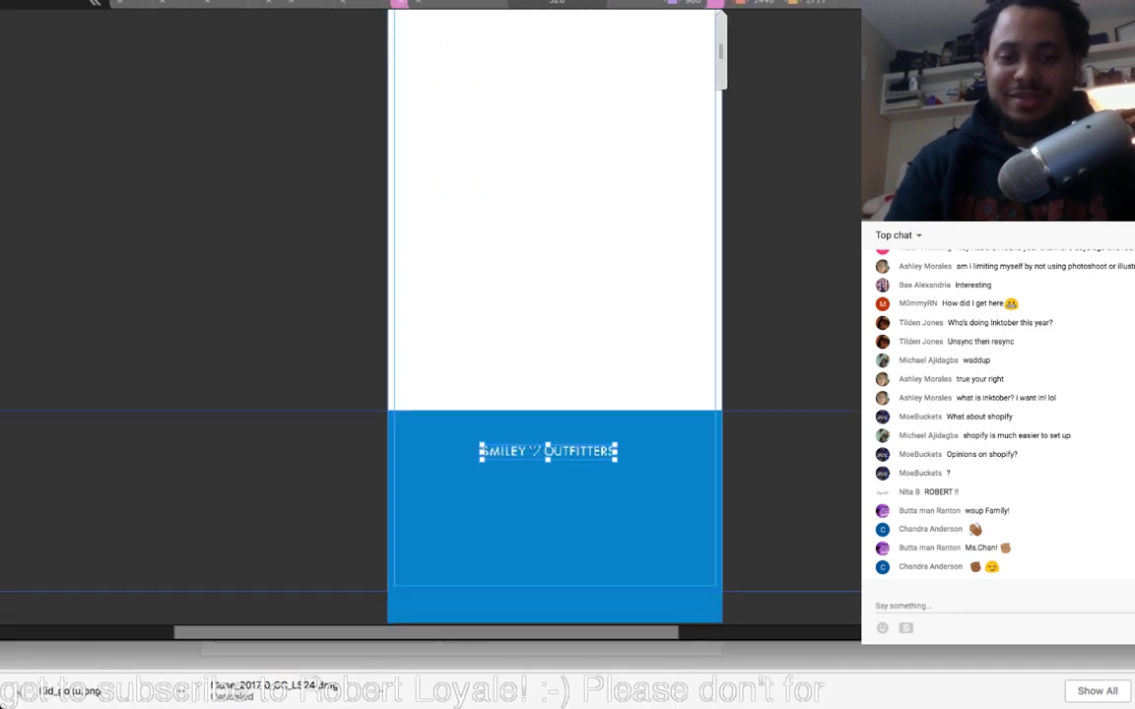
click(552, 551)
drag(550, 622, 548, 591)
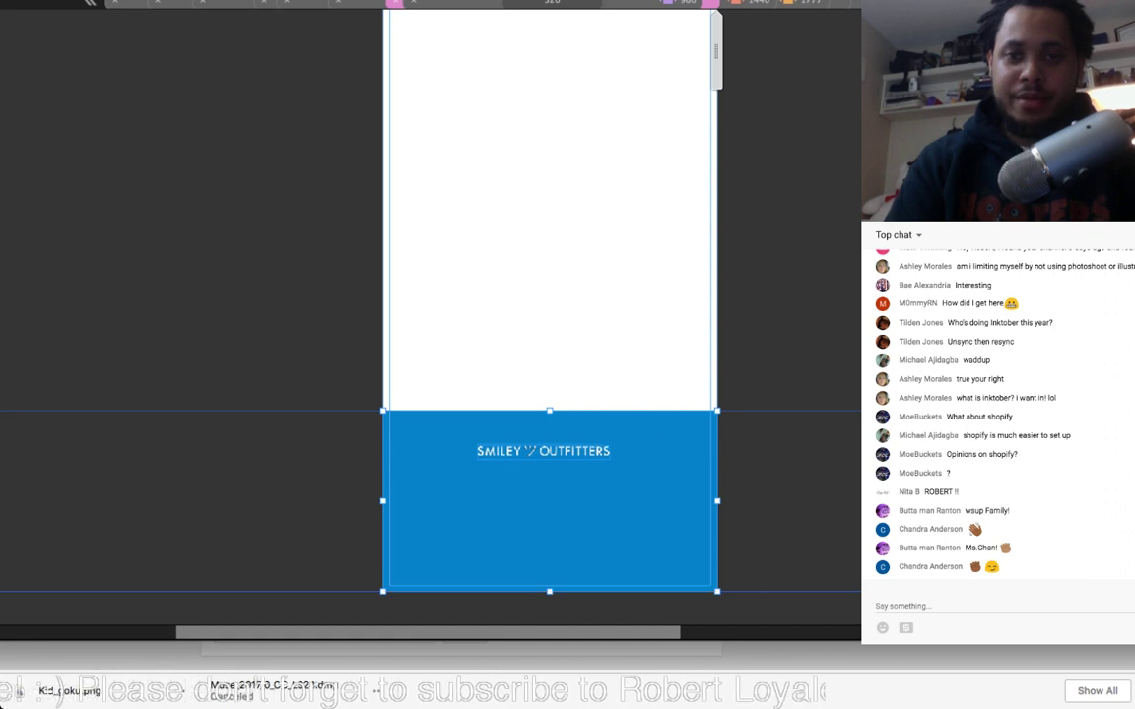
Step: Compare the header and footer layout at the 960 breakpoint and the widest breakpoint, checking the MEN and WOMEN text frames
click(680, 3)
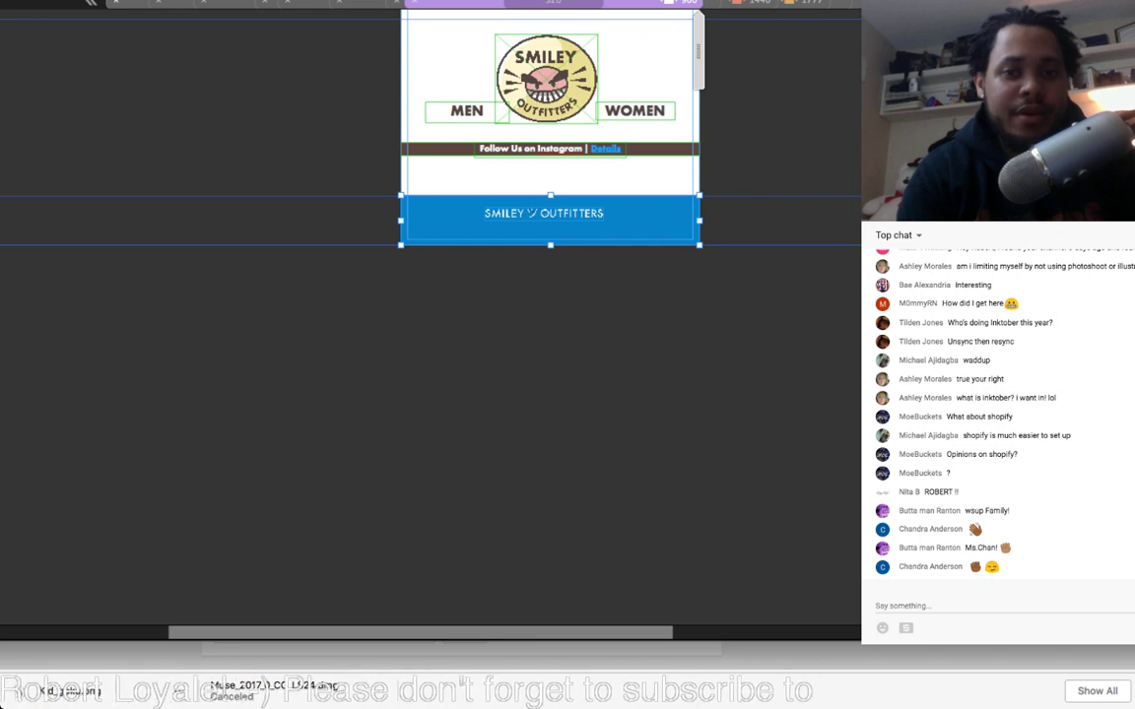
click(125, 3)
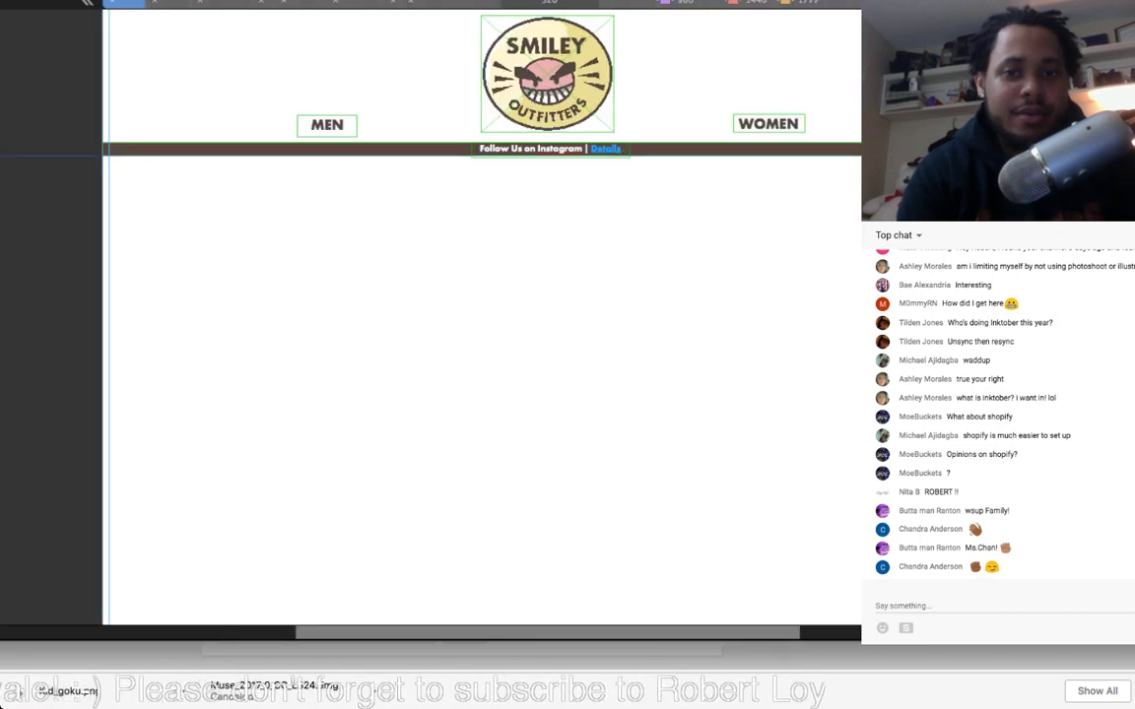
click(169, 3)
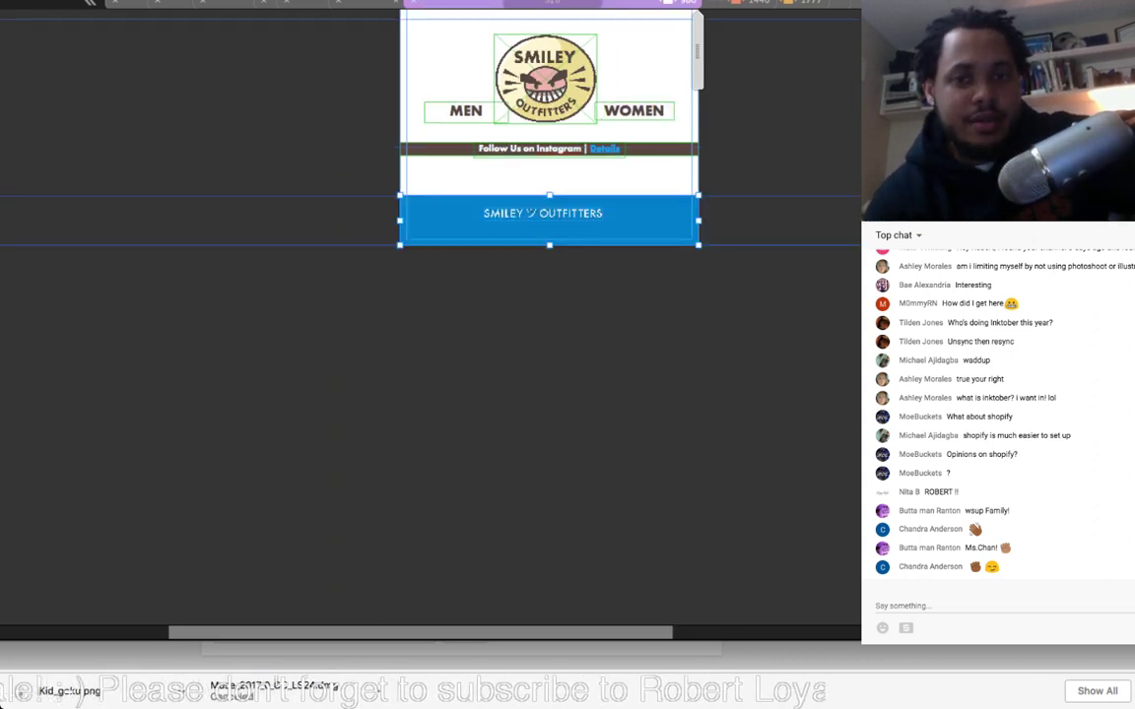
click(680, 2)
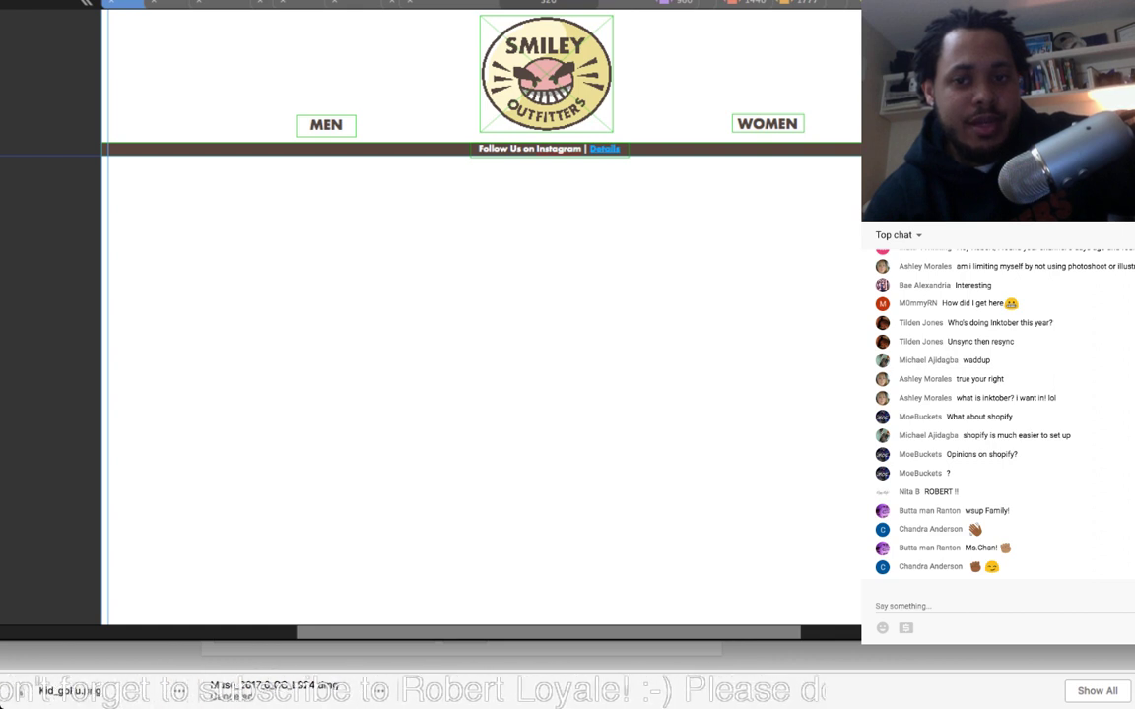
click(768, 124)
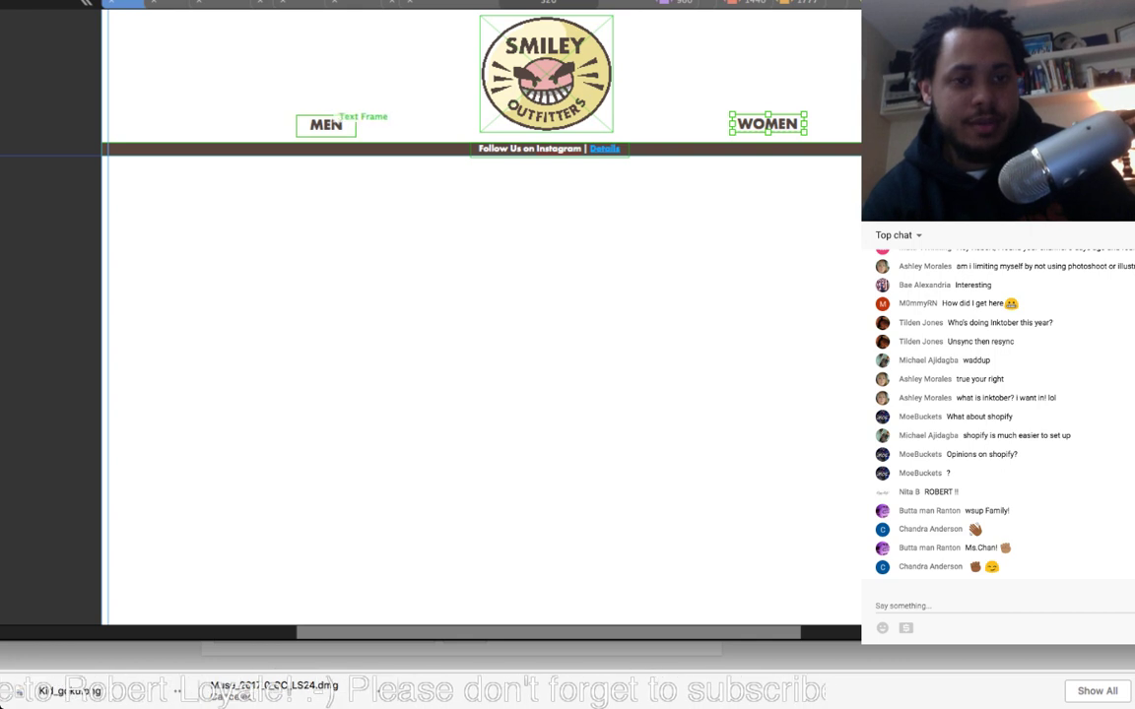
shift+click(333, 122)
key(Escape)
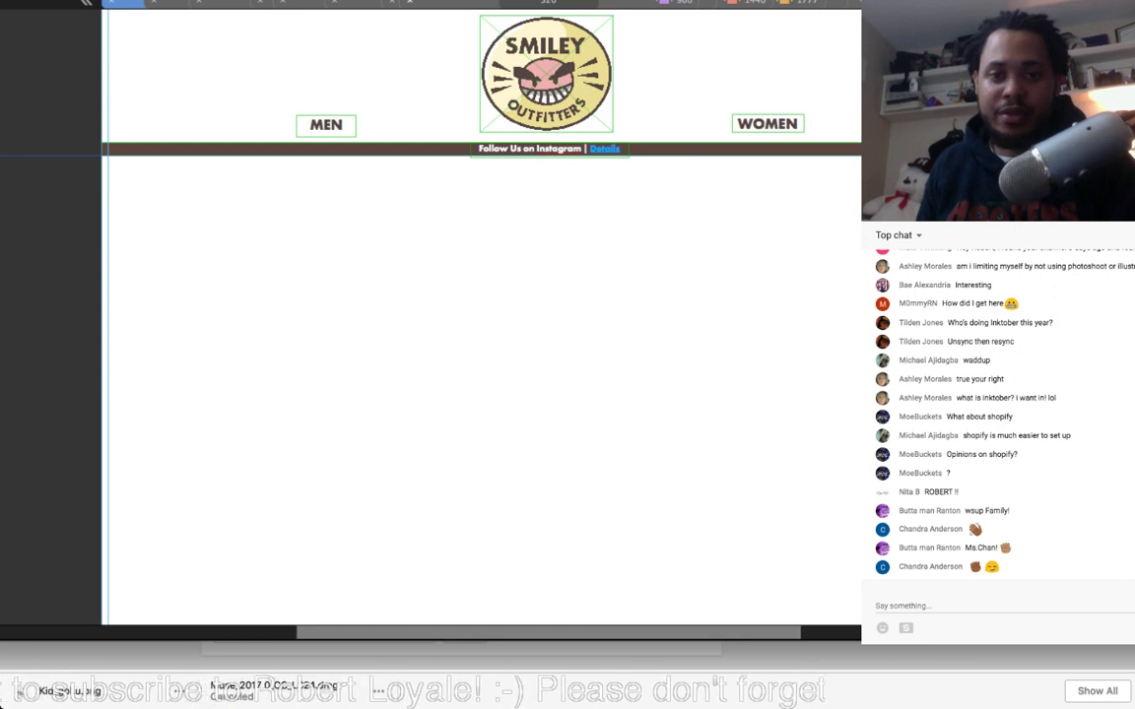
Step: Scrub the page width below the 960 breakpoint to examine how the header, Instagram bar and footer respond
click(676, 2)
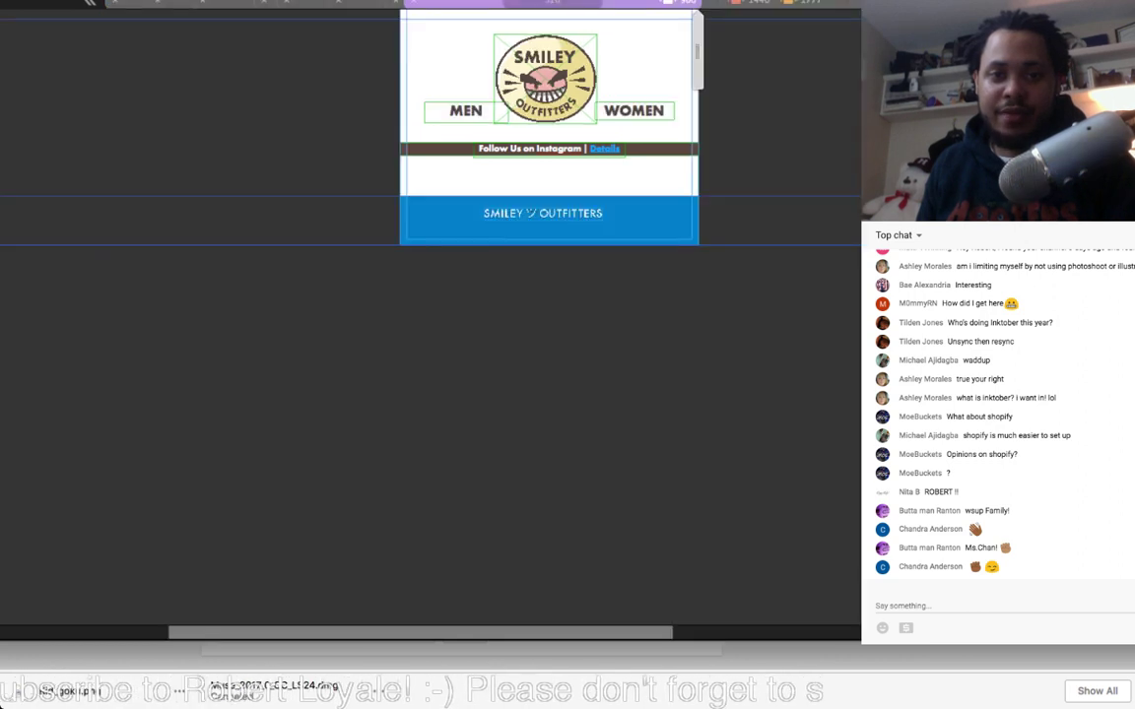
drag(698, 50, 657, 47)
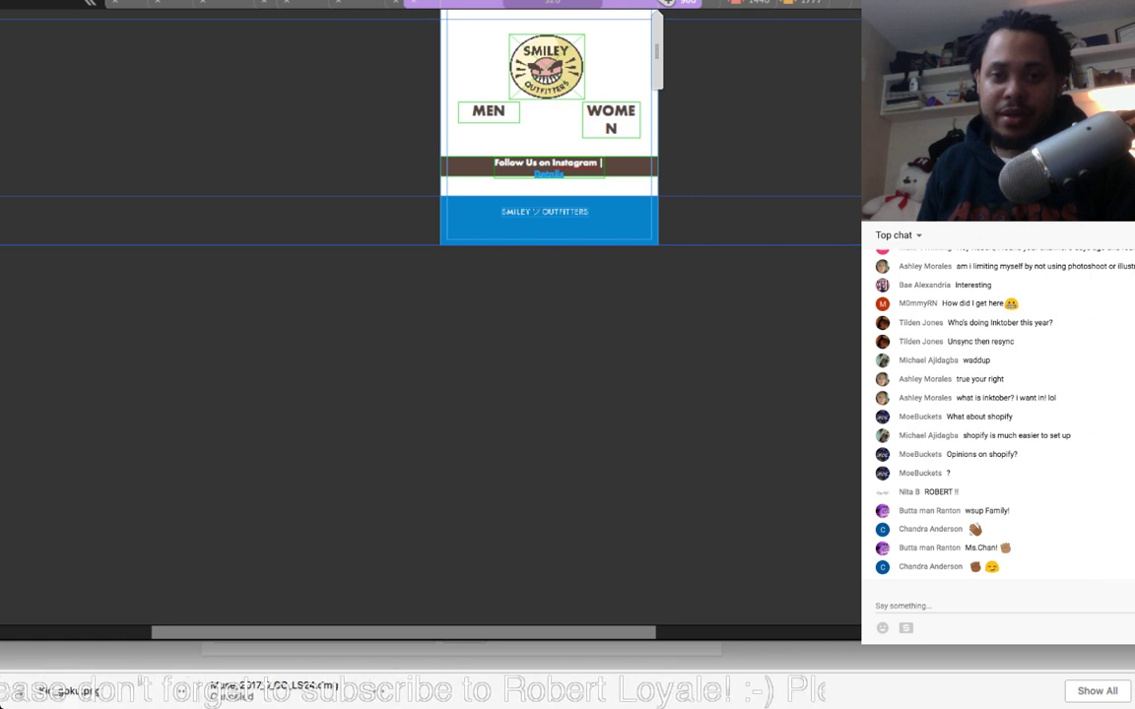
drag(667, 3, 633, 3)
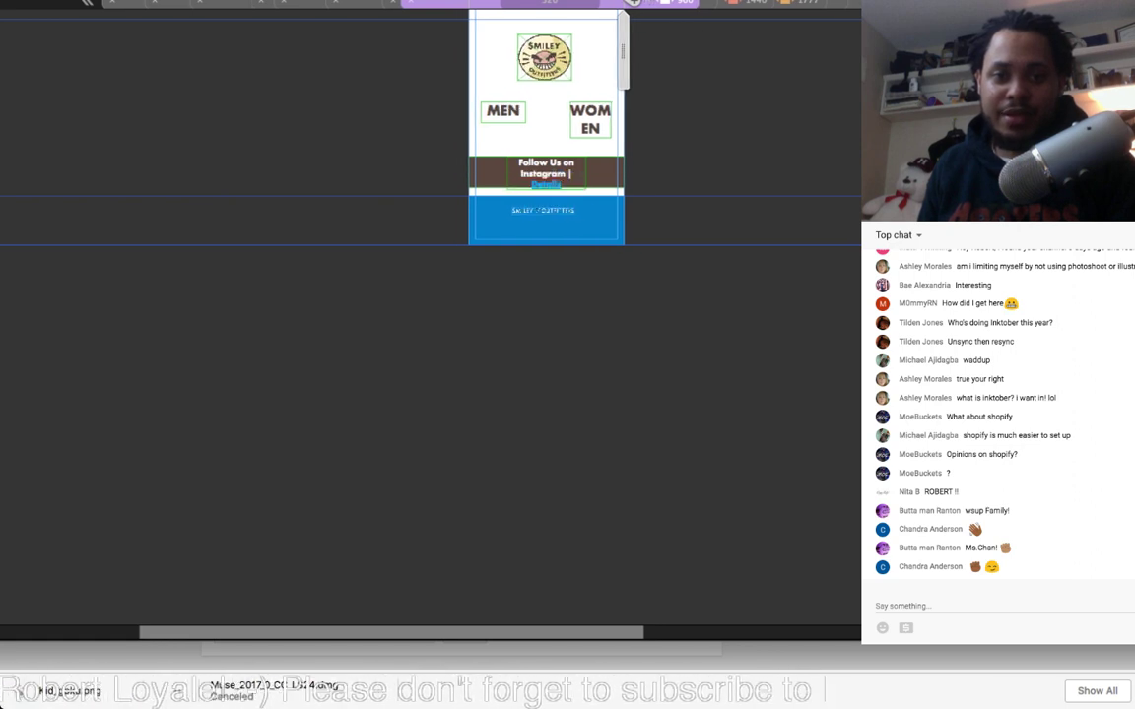
drag(632, 3, 691, 3)
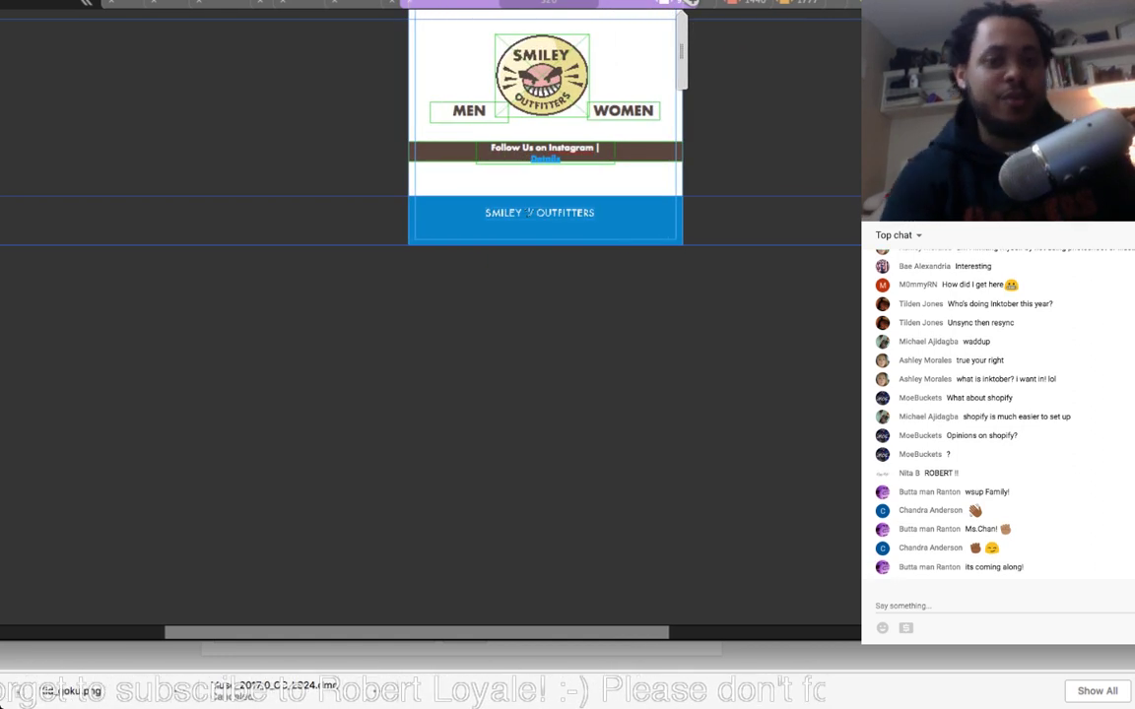
Step: Narrow the page to the breakpoint just below 960 and enlarge the logo around its centre until its upper edge meets the header guide
key(super+1)
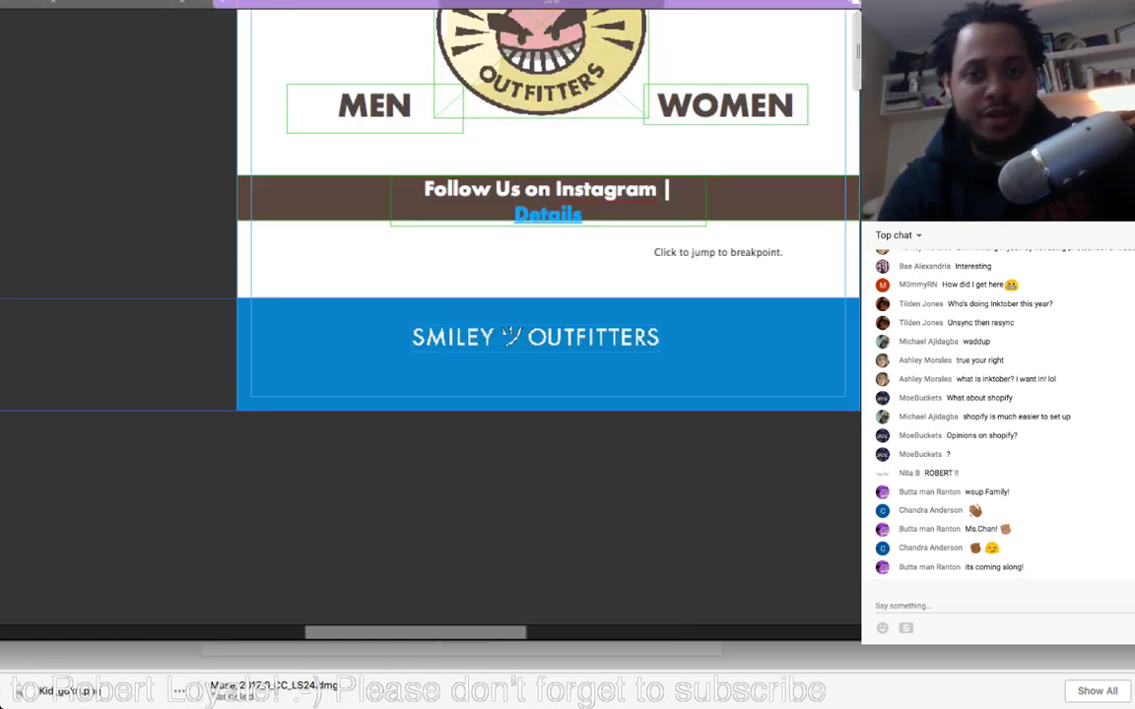
scroll(548, 233, up, 1)
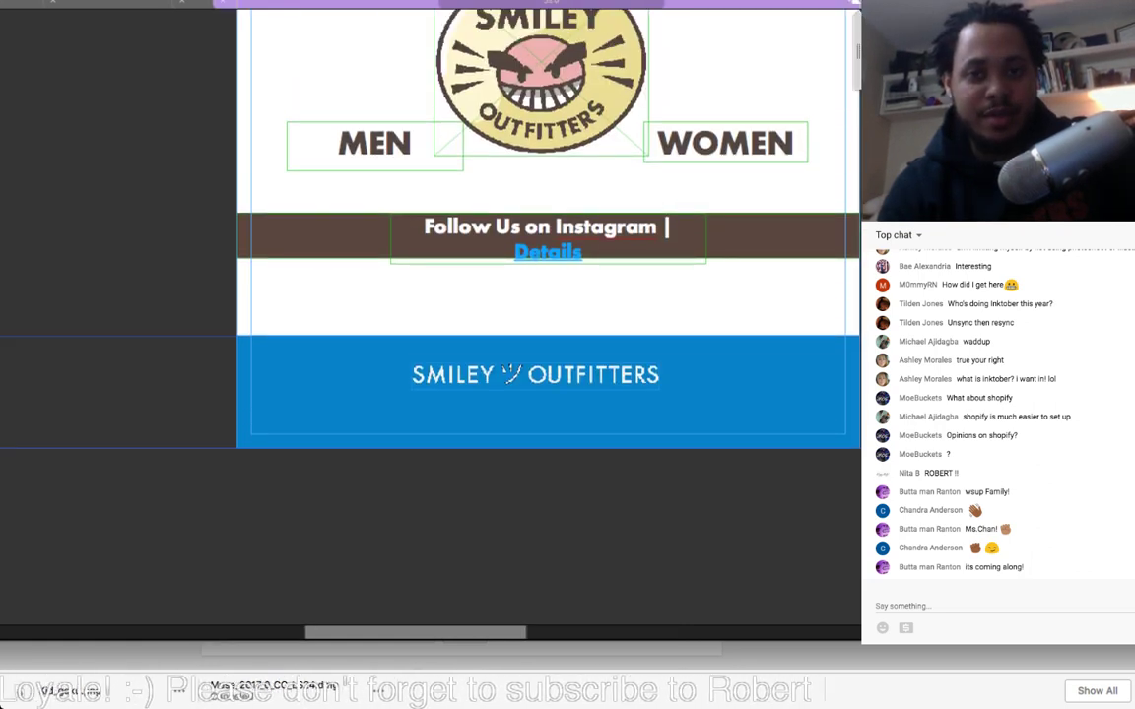
drag(858, 50, 825, 51)
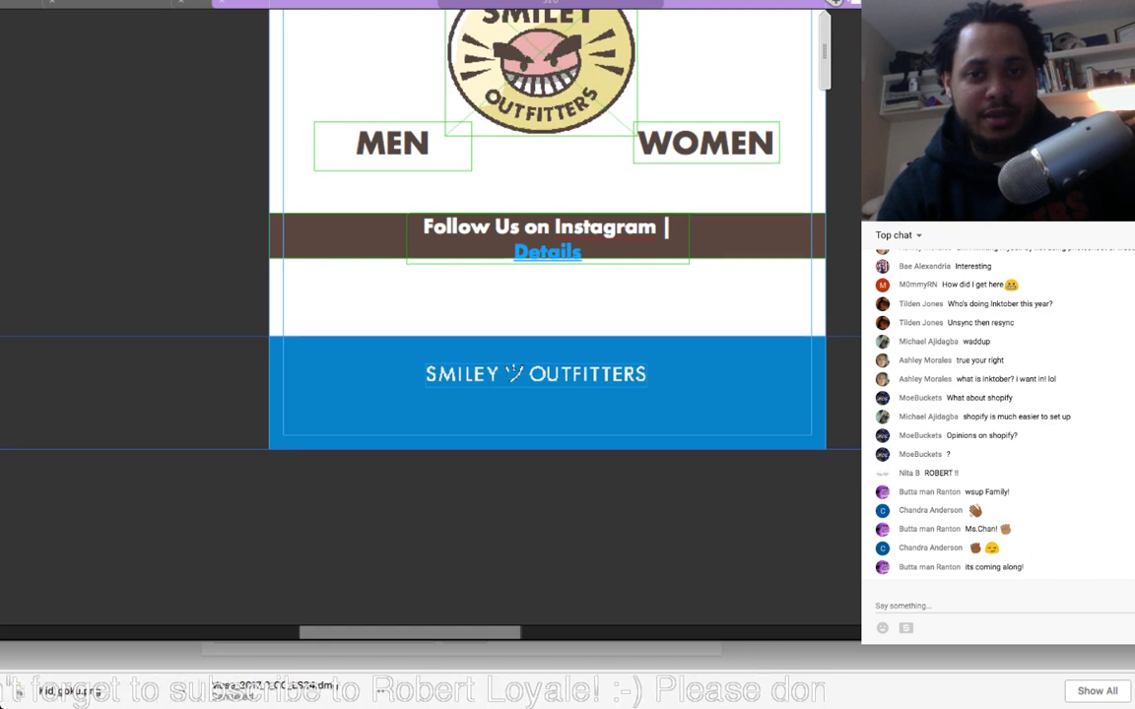
scroll(547, 296, up, 3)
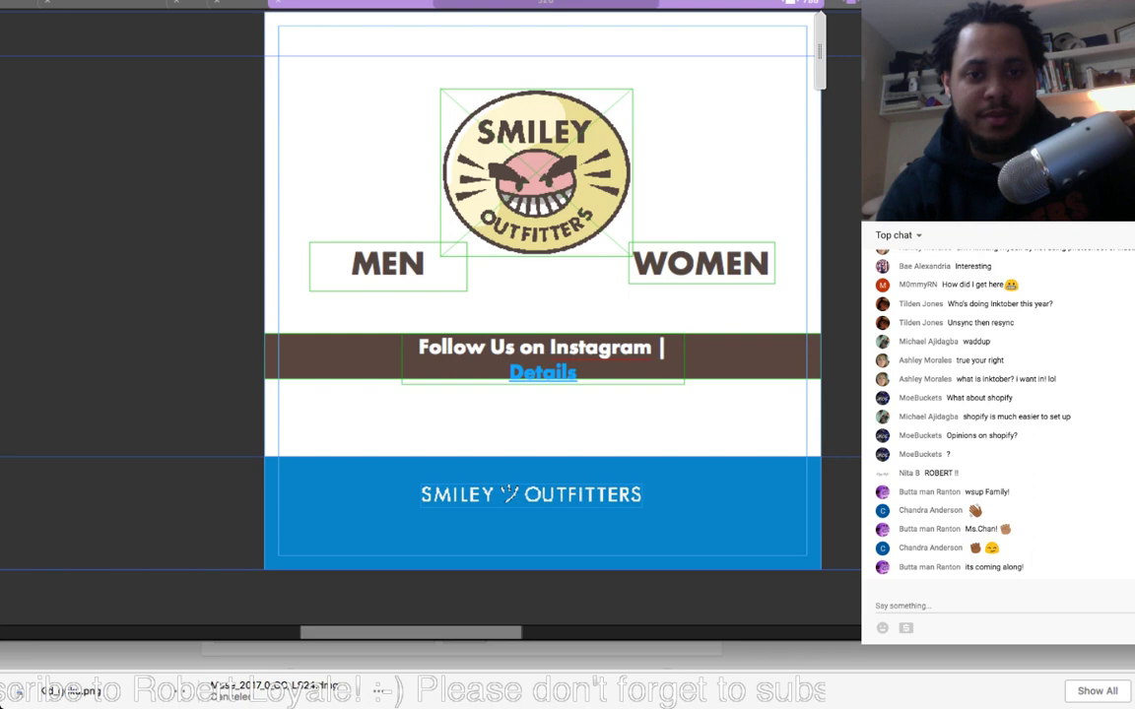
click(536, 174)
drag(633, 89, 670, 55)
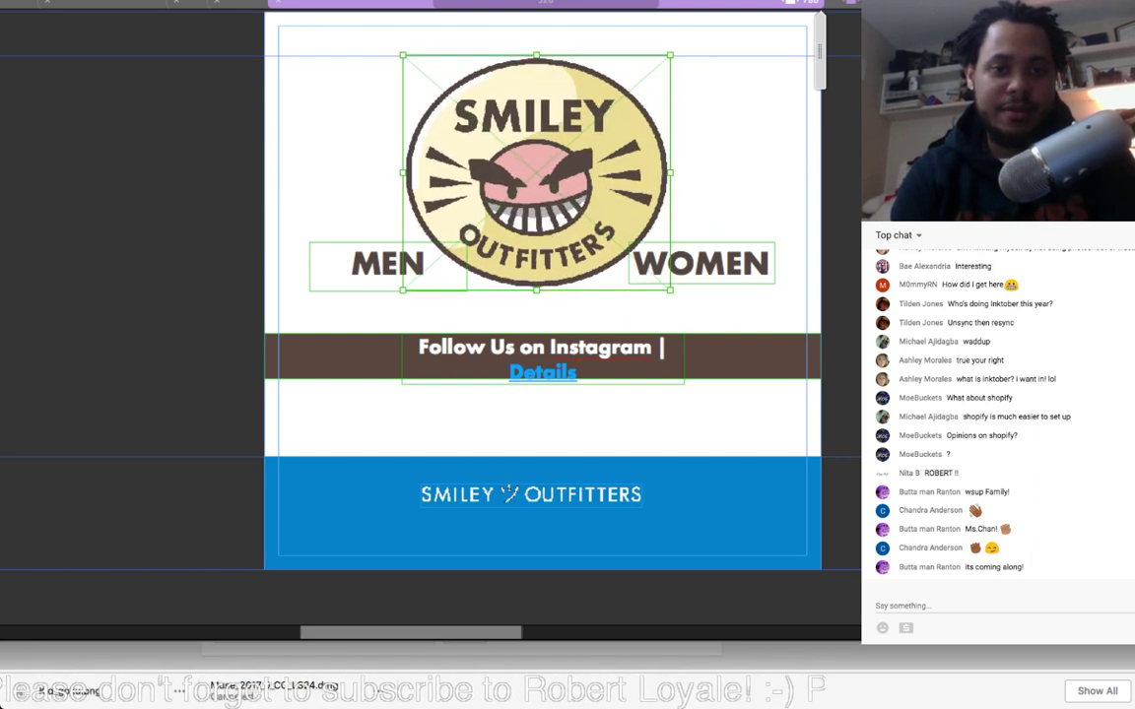
Step: Move the MEN and WOMEN text frames down so they sit beneath the enlarged logo, just above the Instagram bar
click(382, 264)
drag(382, 264, 382, 307)
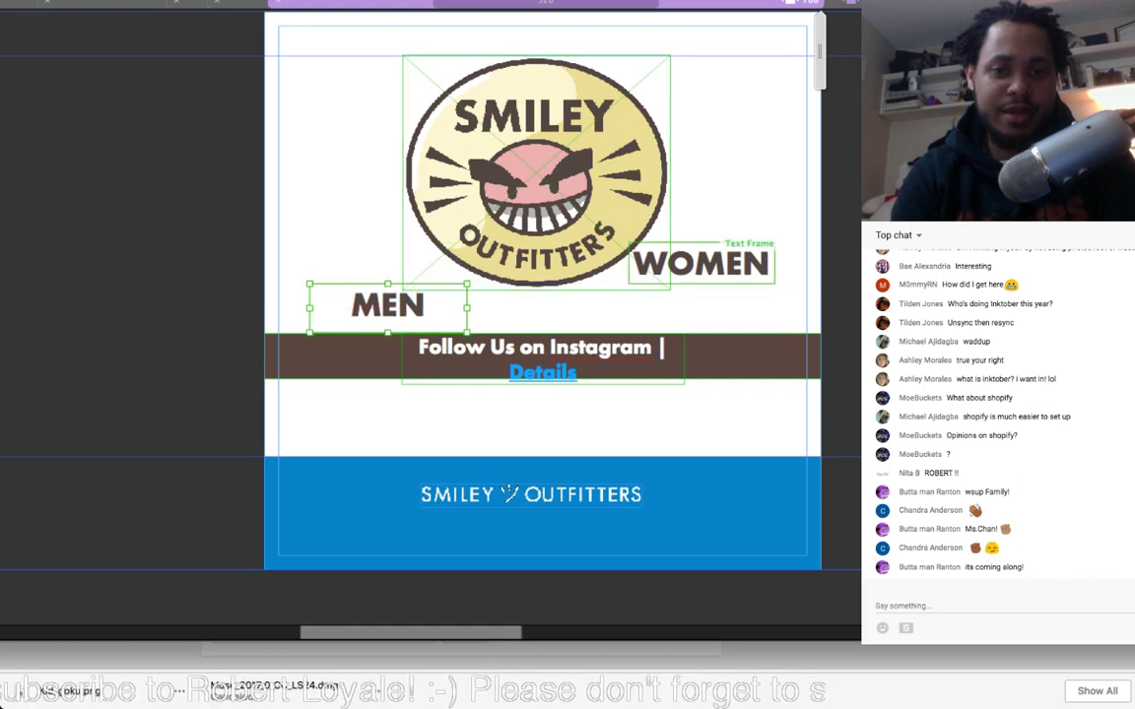
drag(701, 264, 701, 305)
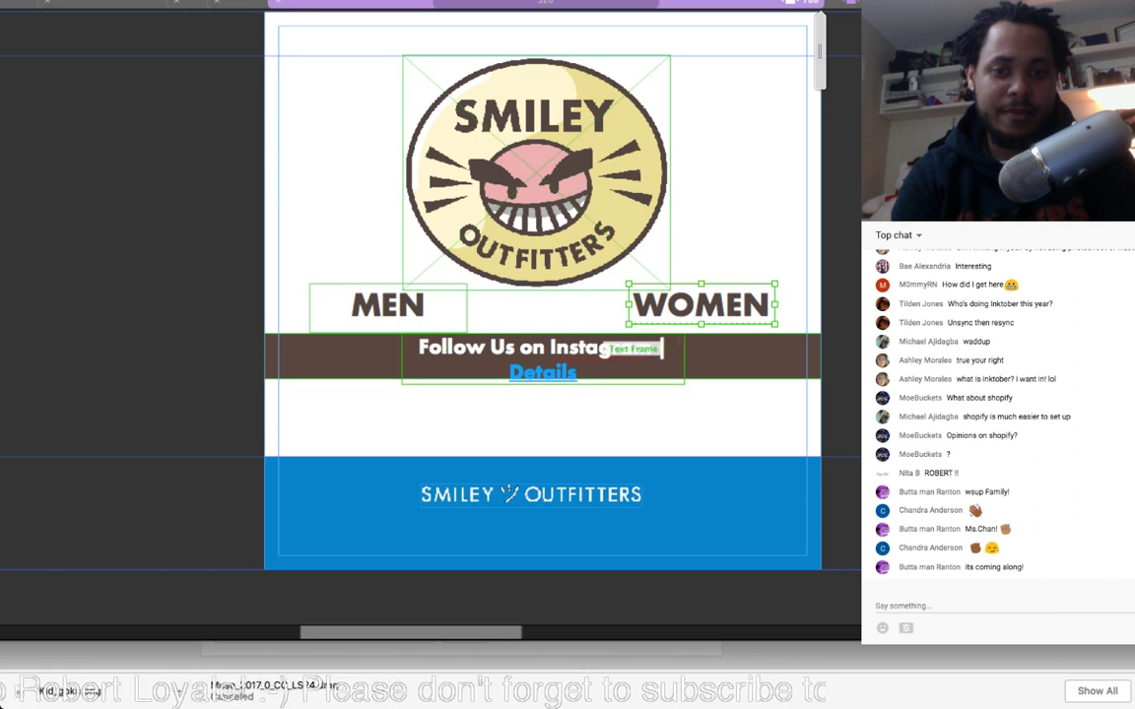
Step: Stretch the "Follow Us on Instagram | Details" text frame across the full page width at this breakpoint and the next wider one
click(596, 344)
drag(684, 358, 822, 360)
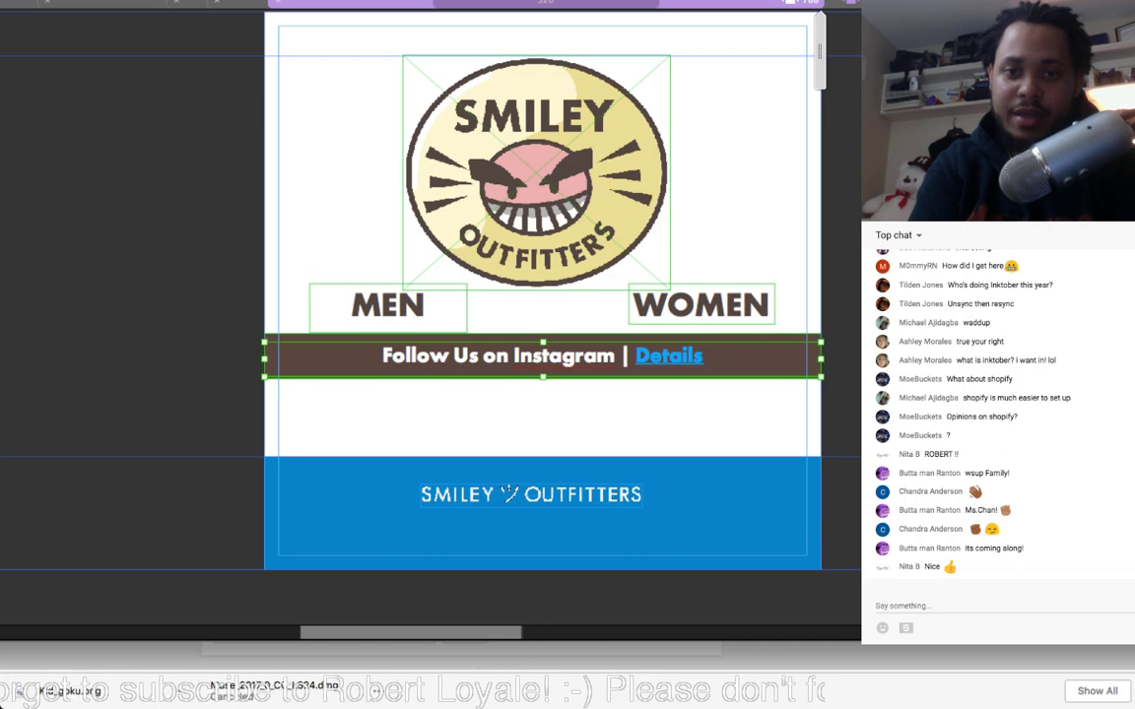
click(843, 3)
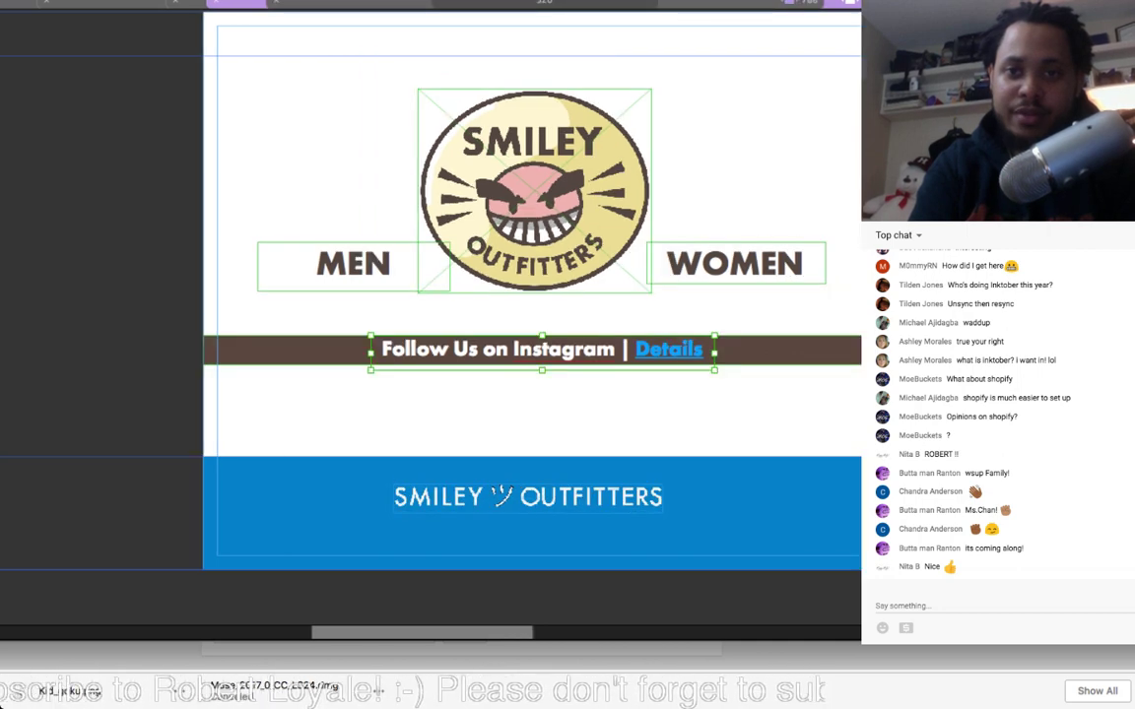
key(super+z)
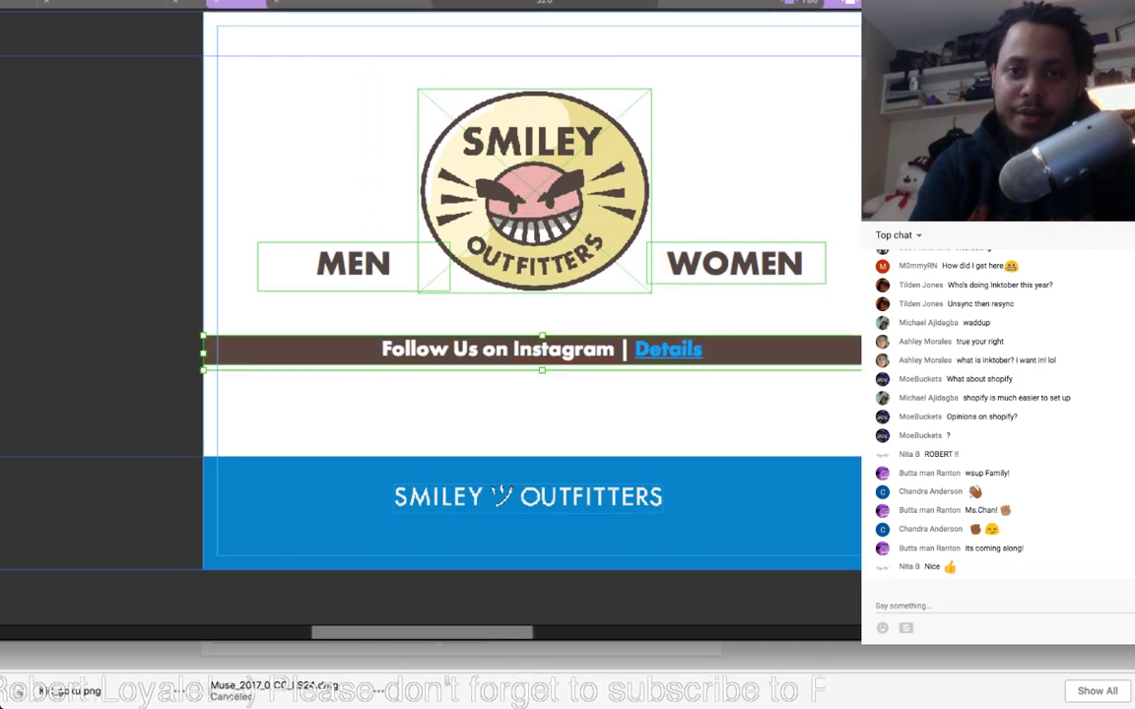
click(804, 2)
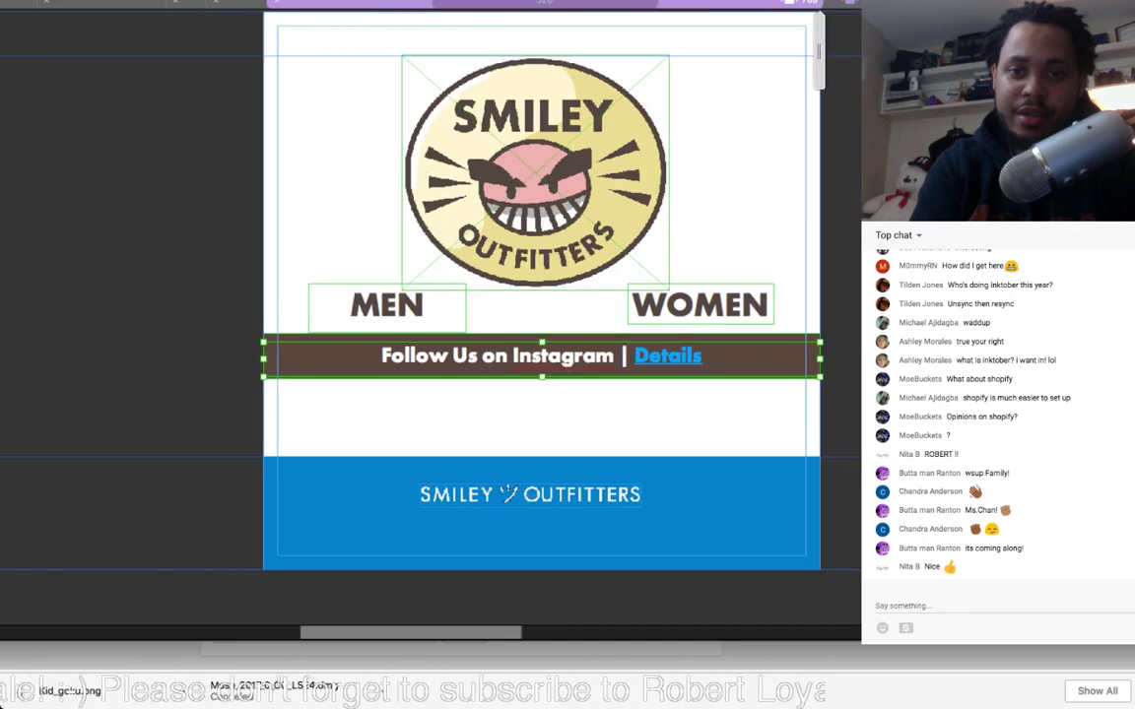
key(Escape)
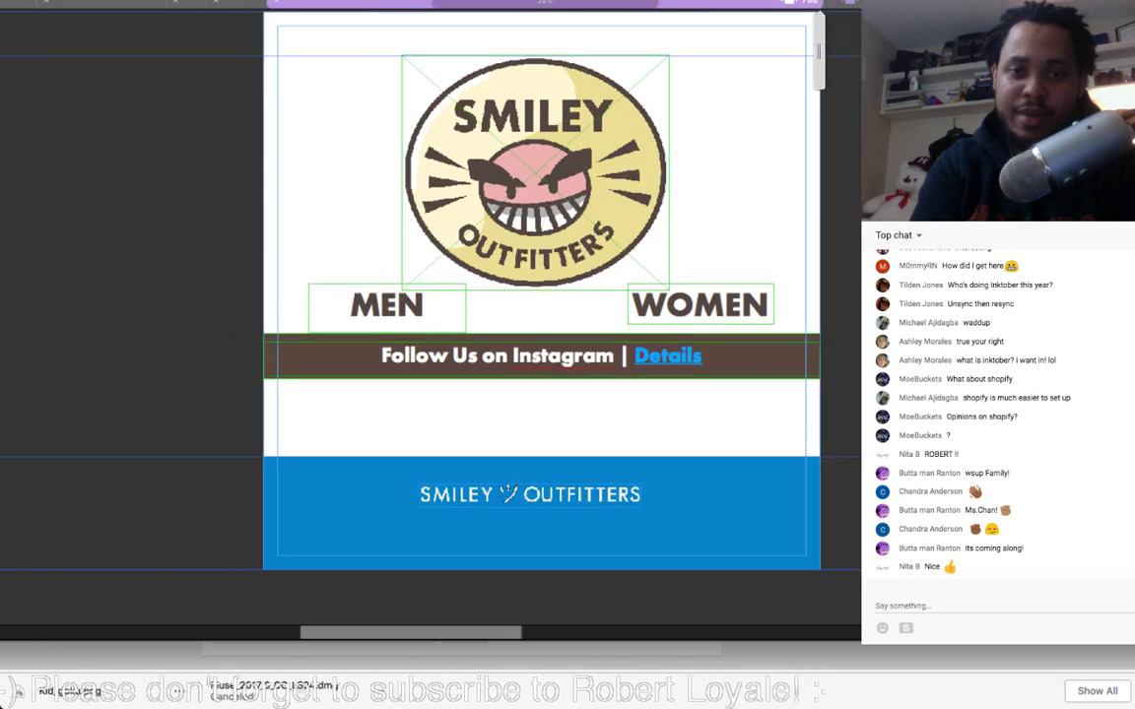
Step: Nudge the WOMEN text frame down slightly and make it a little taller at the breakpoint just below 960
mouse_move(817, 50)
mouse_down()
mouse_move(732, 50)
mouse_move(806, 49)
mouse_up()
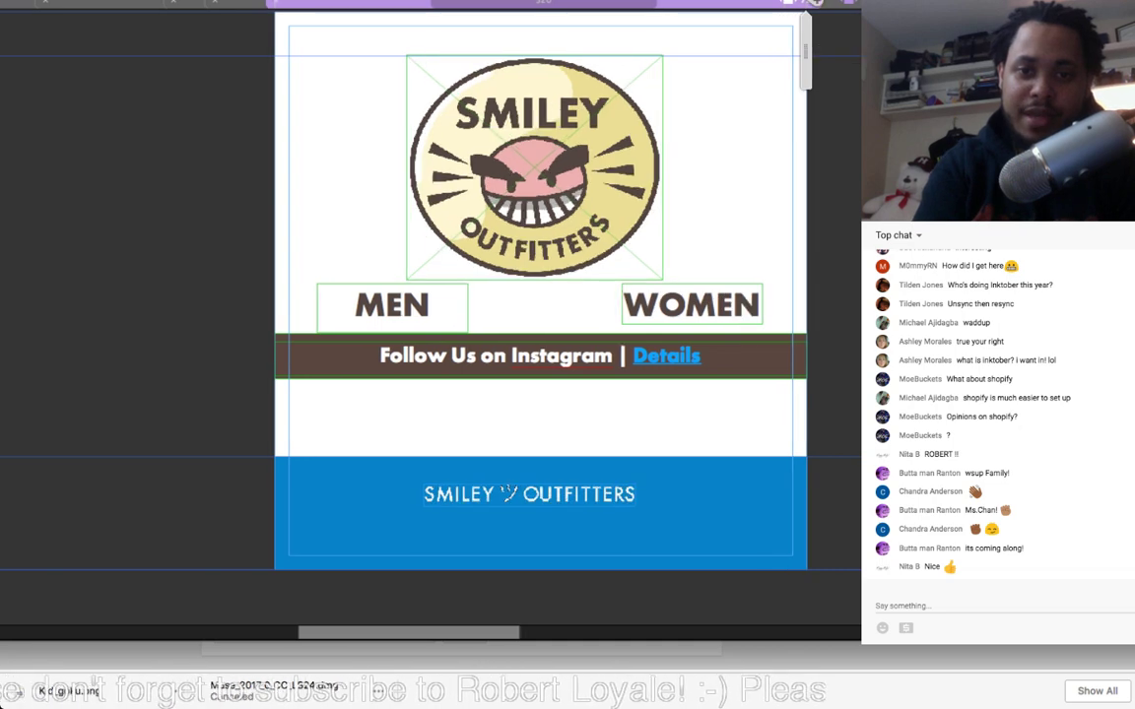
click(815, 3)
click(699, 304)
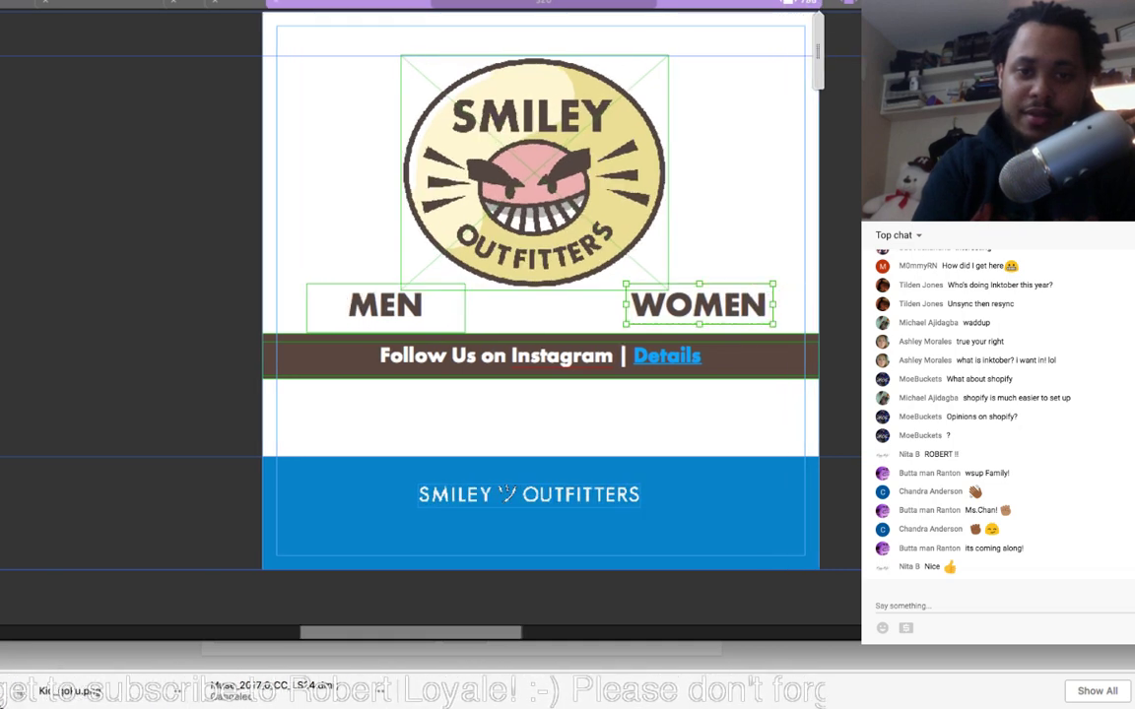
drag(699, 304, 698, 308)
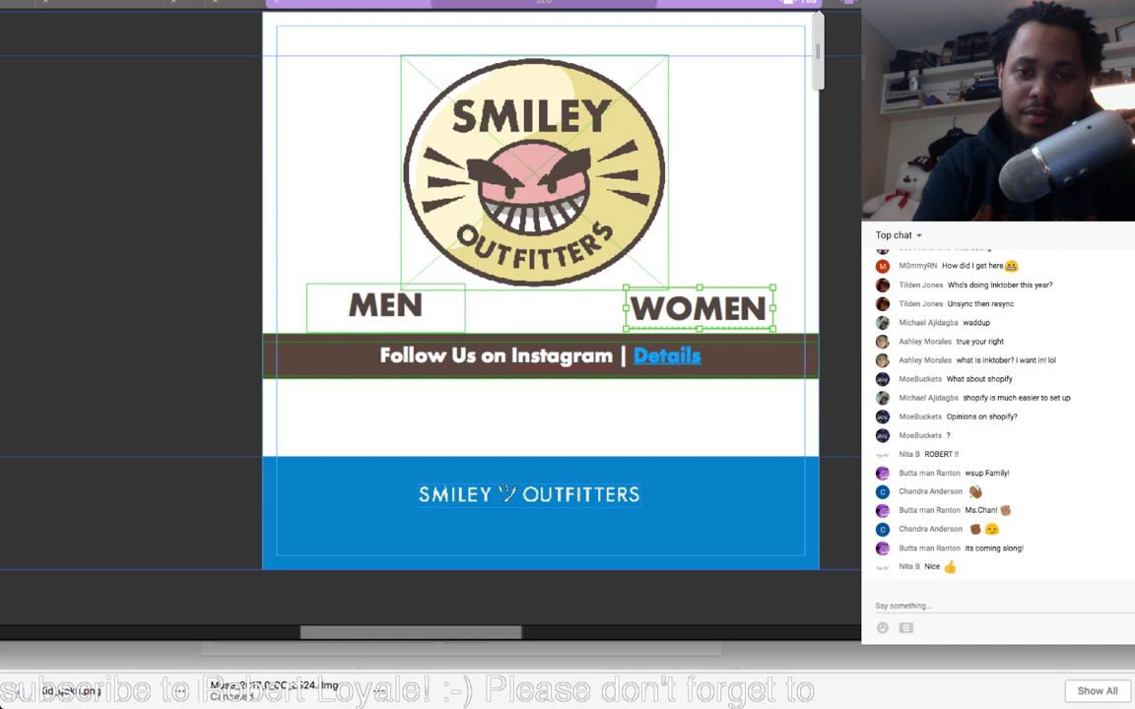
drag(699, 288, 699, 285)
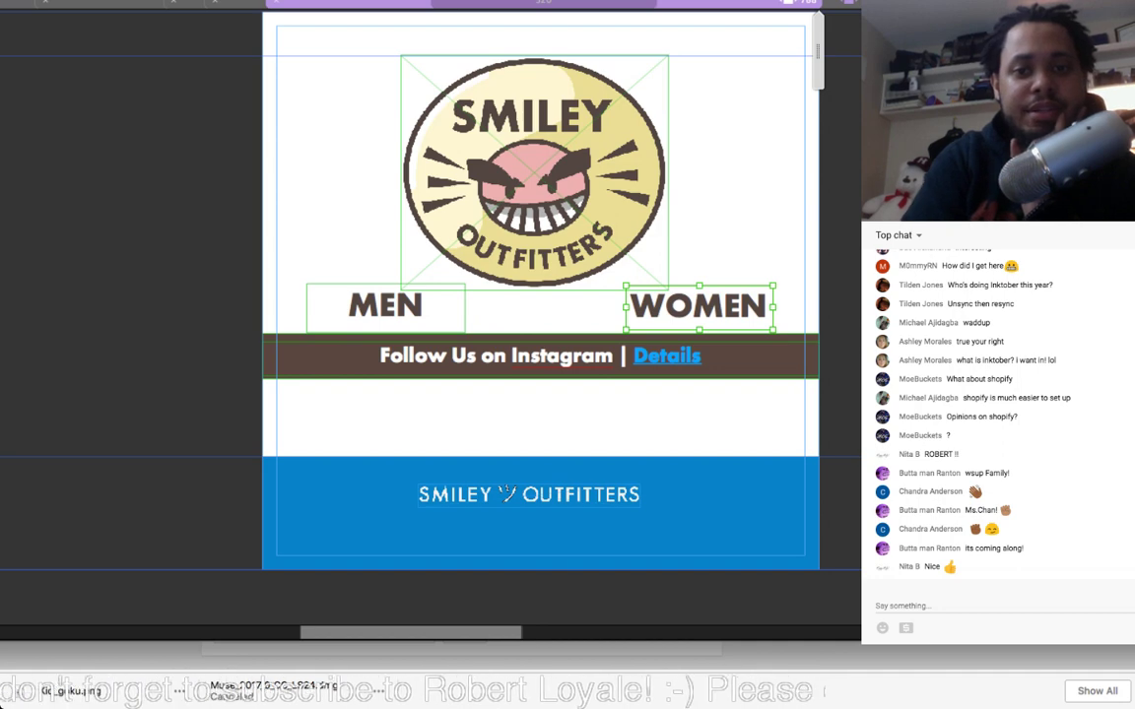
Step: Narrow the page to 709, widen the WOMEN text frame so the word fits one line, and align its top with the MEN frame
drag(817, 51, 790, 55)
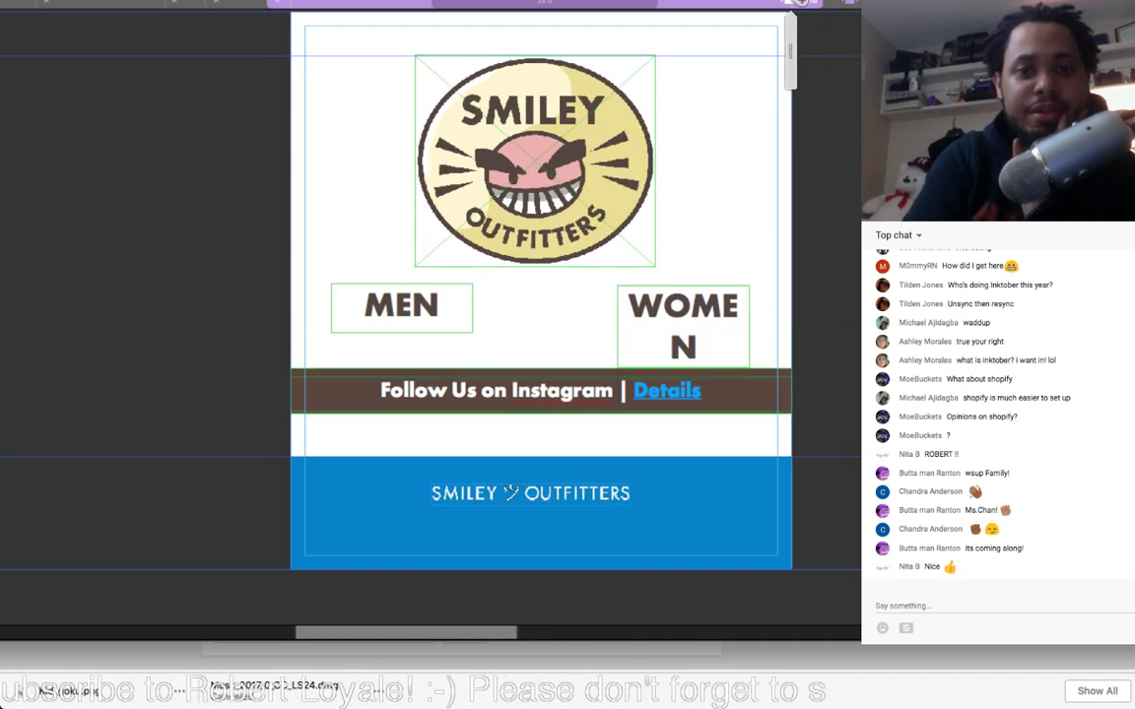
click(683, 325)
drag(616, 326, 579, 307)
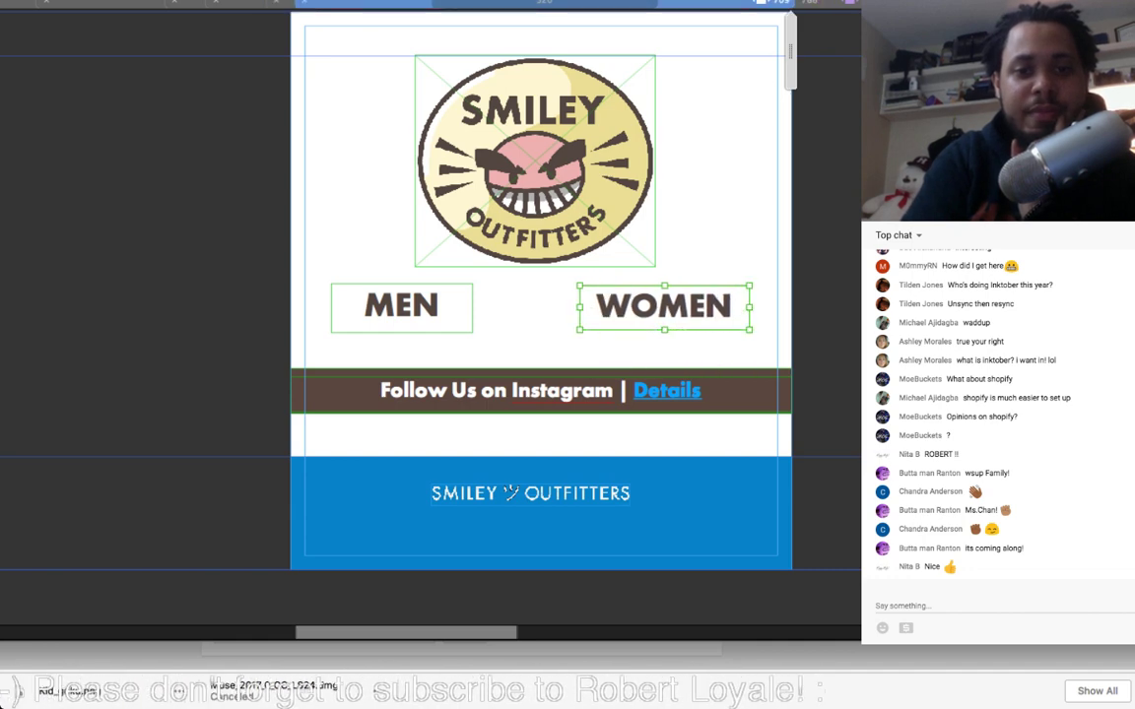
drag(664, 307, 677, 305)
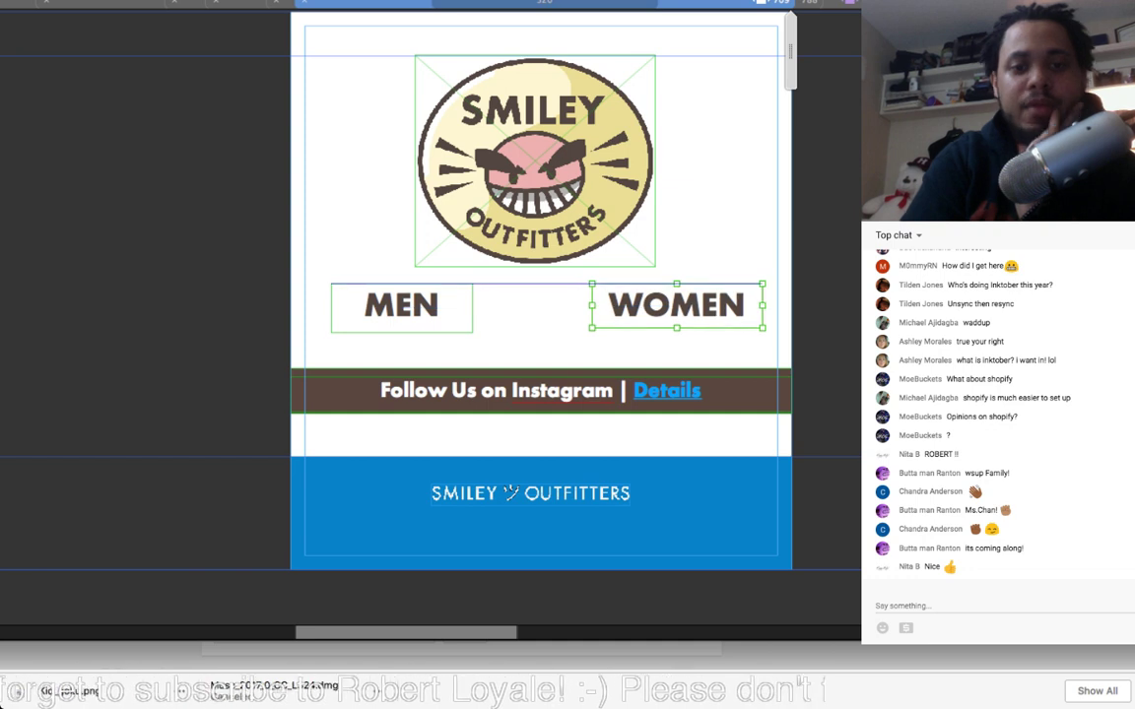
drag(676, 305, 677, 306)
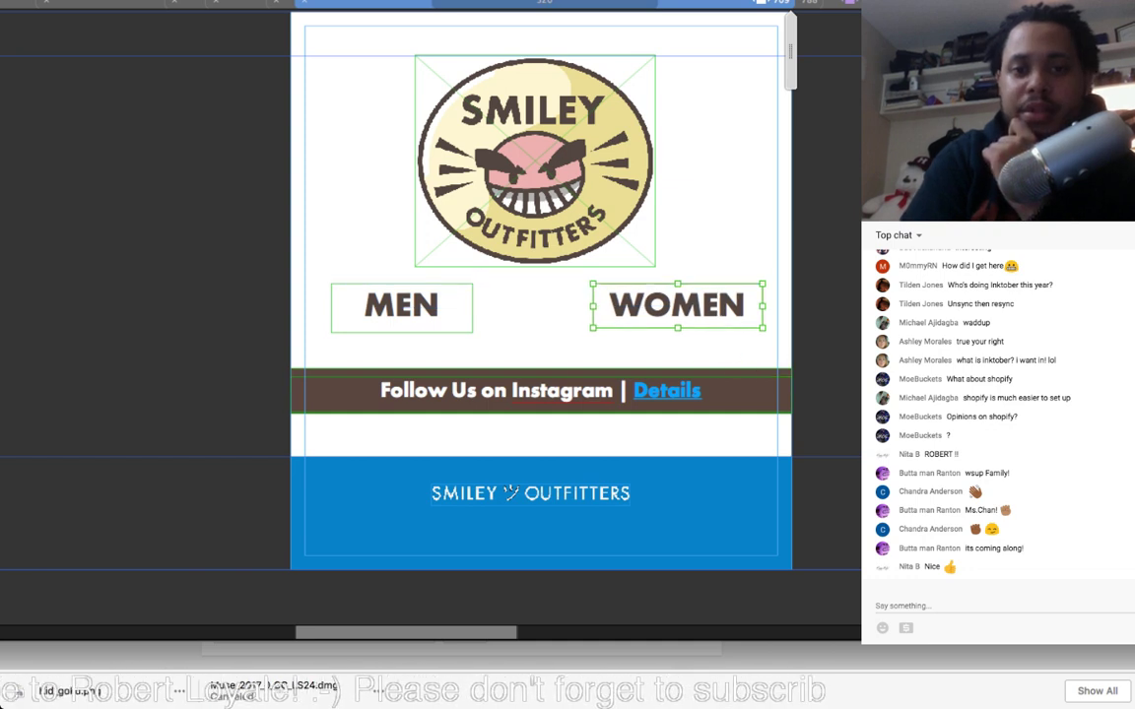
Step: Narrow the page to about 573, shift the WOMEN text frame left, and extend its right edge to the page margin
drag(790, 52, 744, 49)
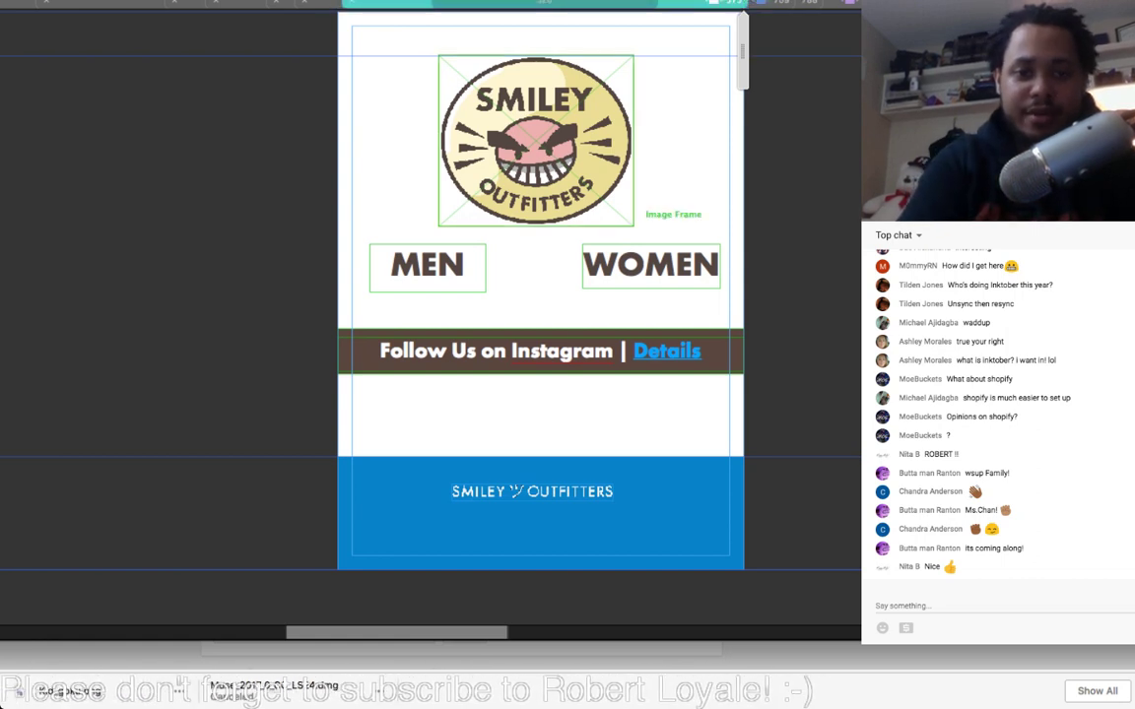
drag(640, 262, 629, 262)
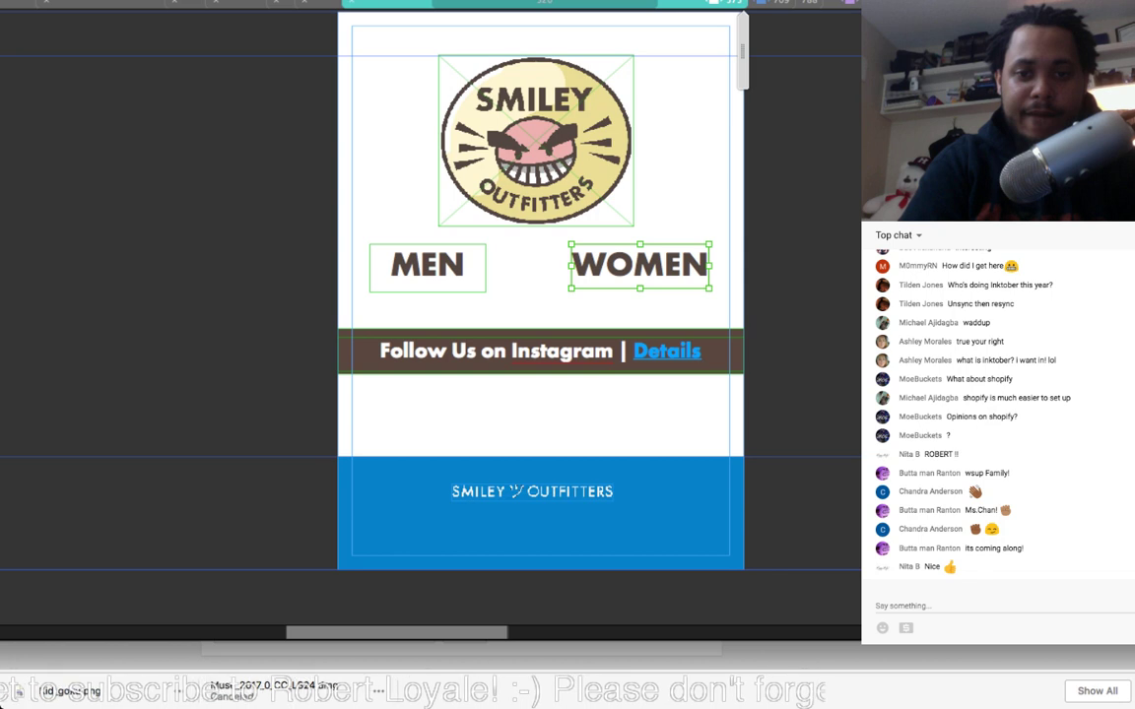
drag(711, 266, 730, 267)
Step: Enlarge the logo at this breakpoint and position it between the upper header guide and the MEN and WOMEN frames
click(560, 158)
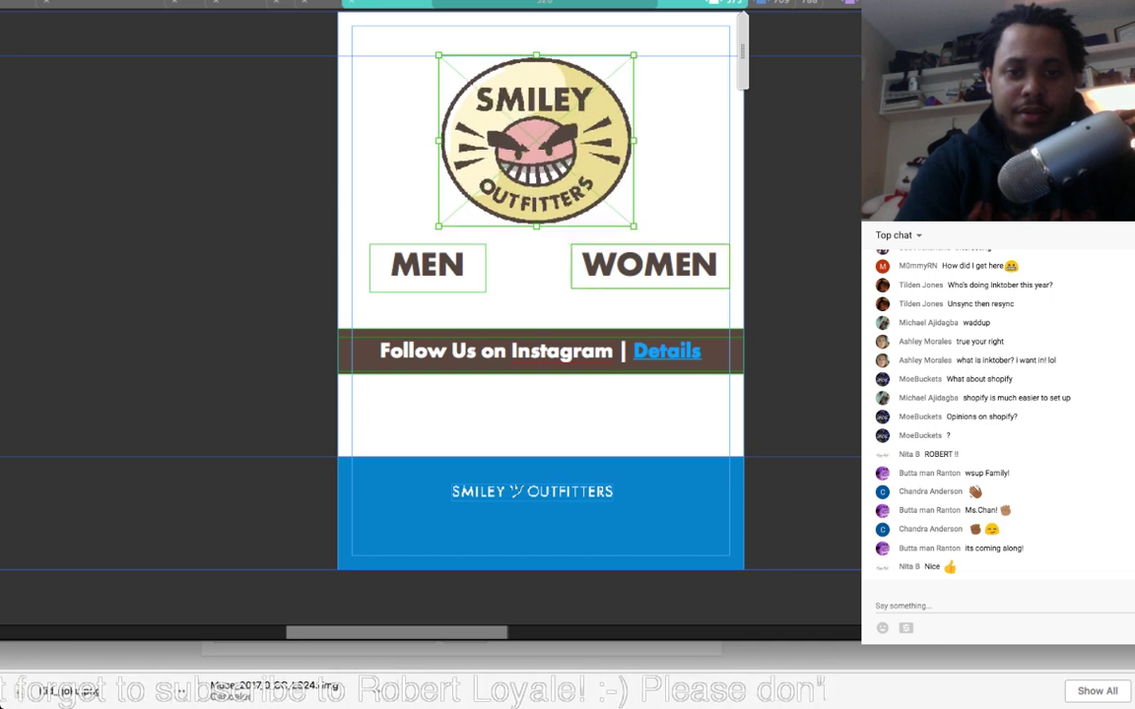
drag(633, 226, 645, 238)
drag(591, 187, 589, 193)
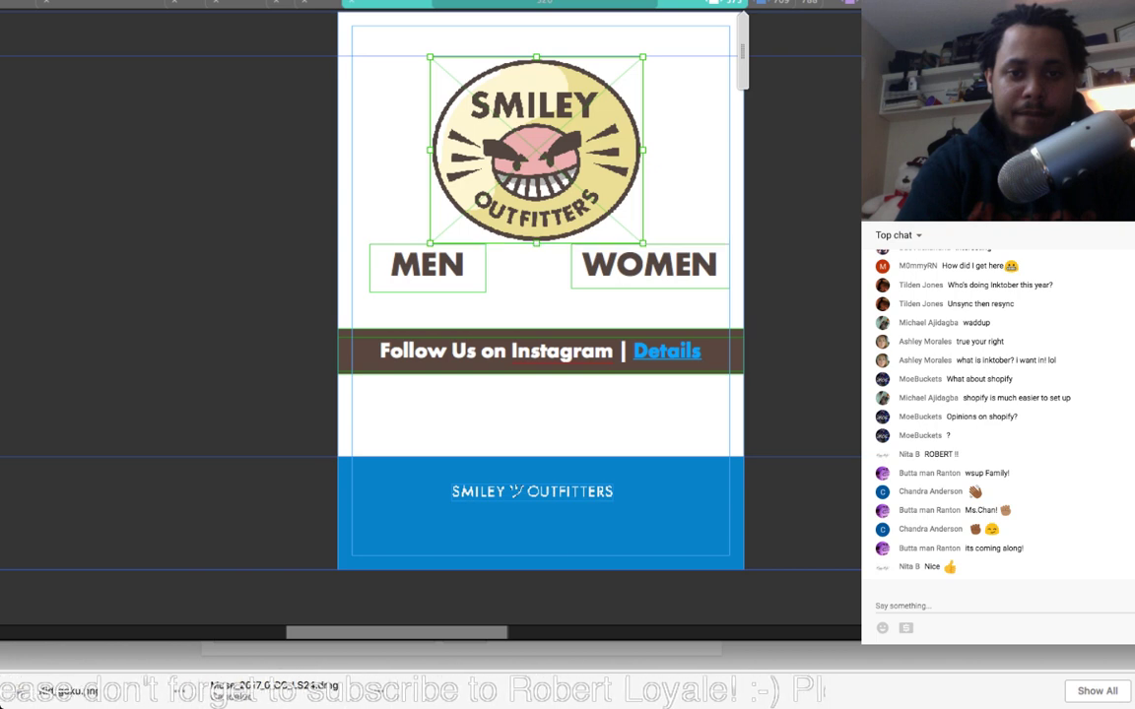
Step: Centre the logo horizontally on the page and shift the WOMEN frame left and the MEN frame right to balance beneath it
key(Escape)
drag(640, 263, 632, 263)
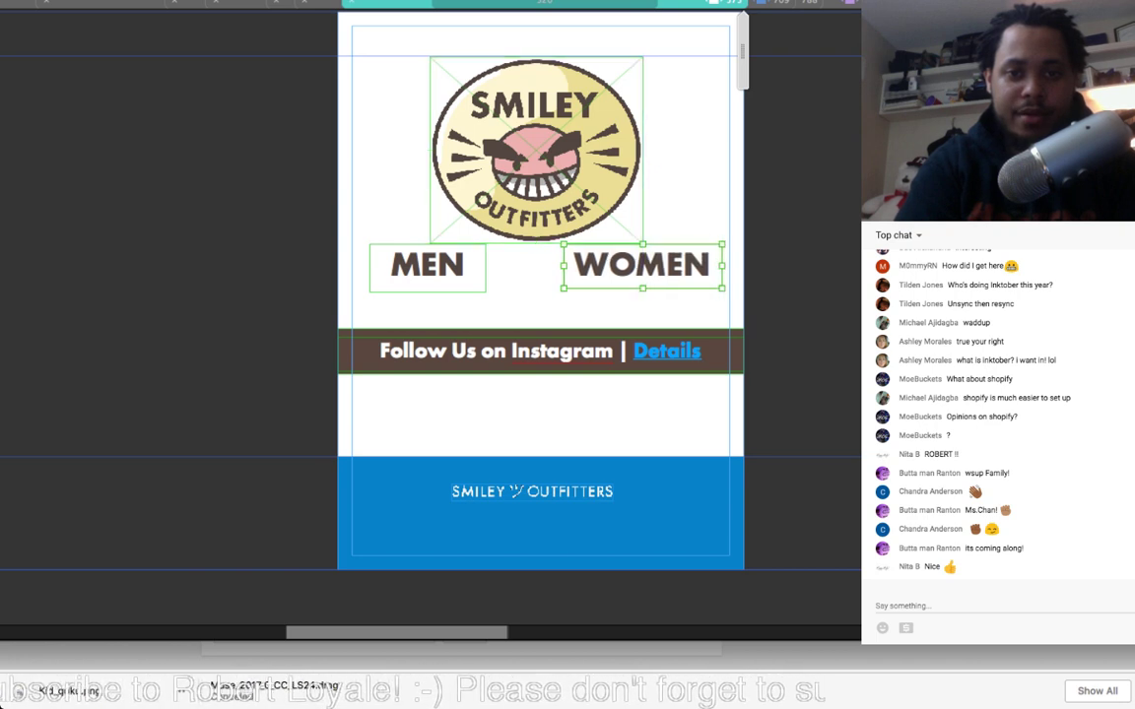
drag(603, 110, 613, 110)
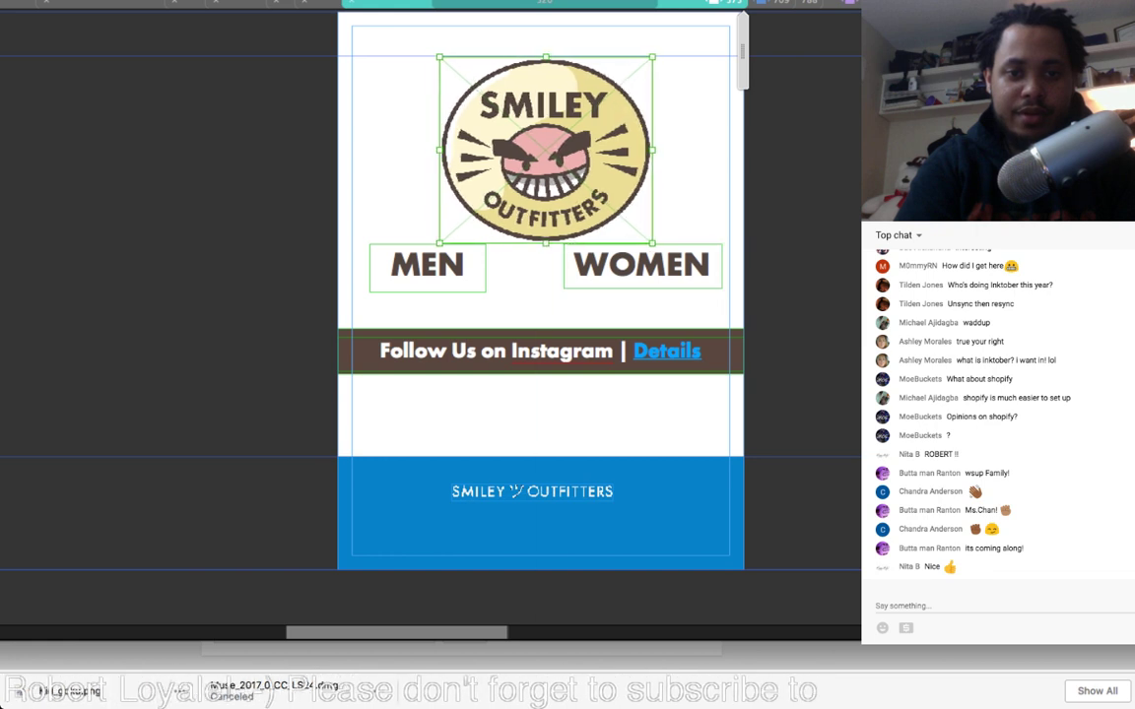
drag(546, 148, 540, 148)
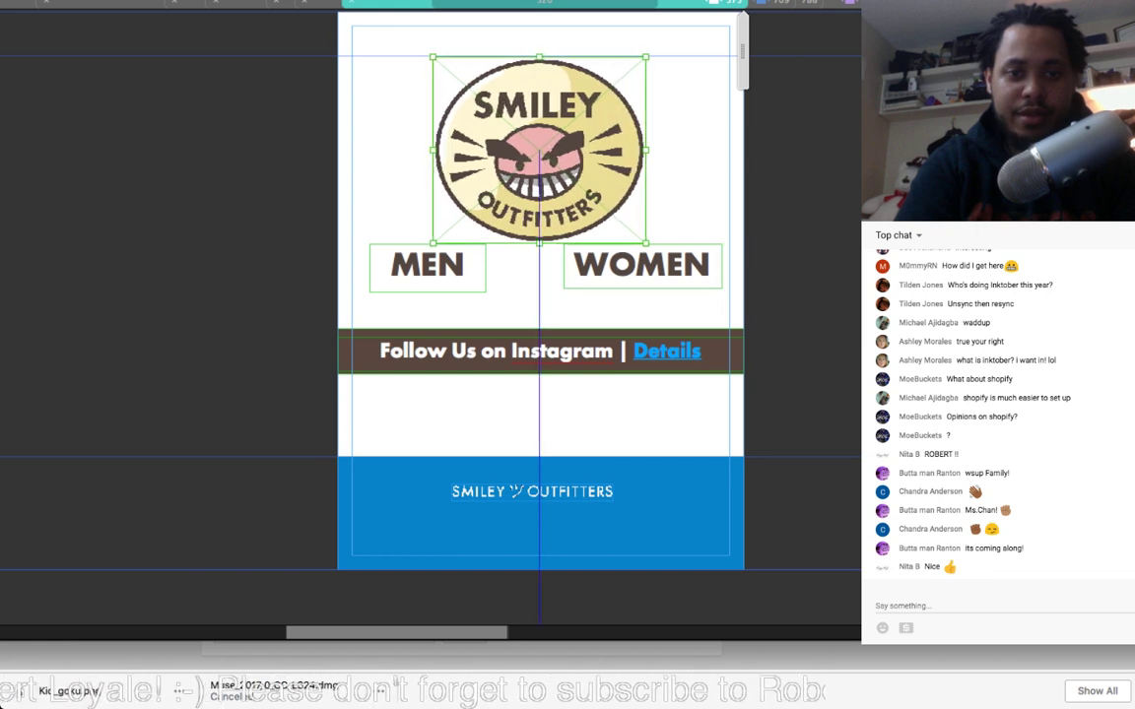
drag(427, 265, 434, 266)
Step: Narrow the page to 479 and widen the WOMEN text frame leftward so the word fits on one line beside MEN
drag(743, 50, 709, 49)
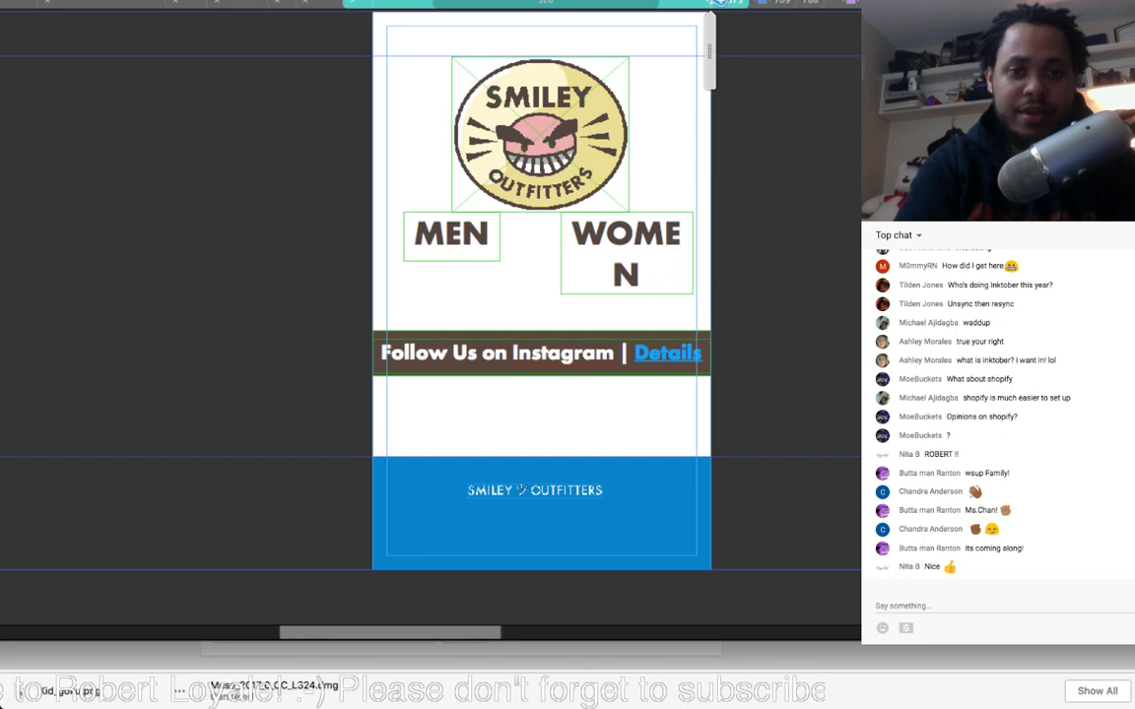
click(622, 254)
drag(560, 253, 547, 253)
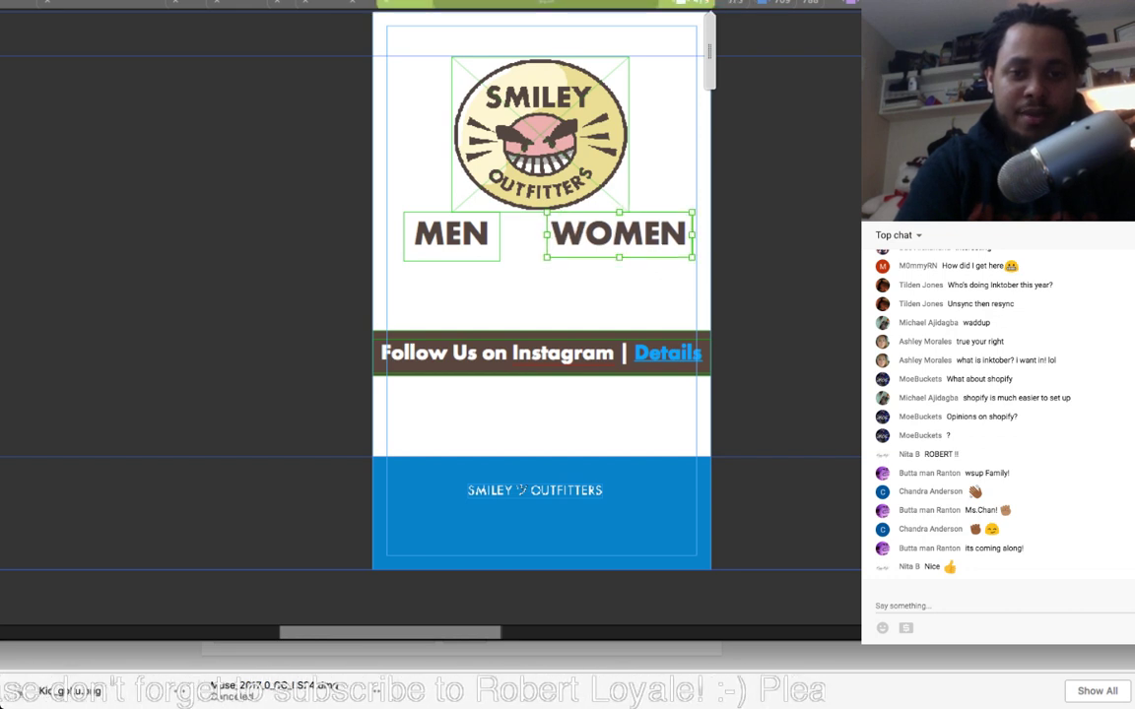
click(454, 236)
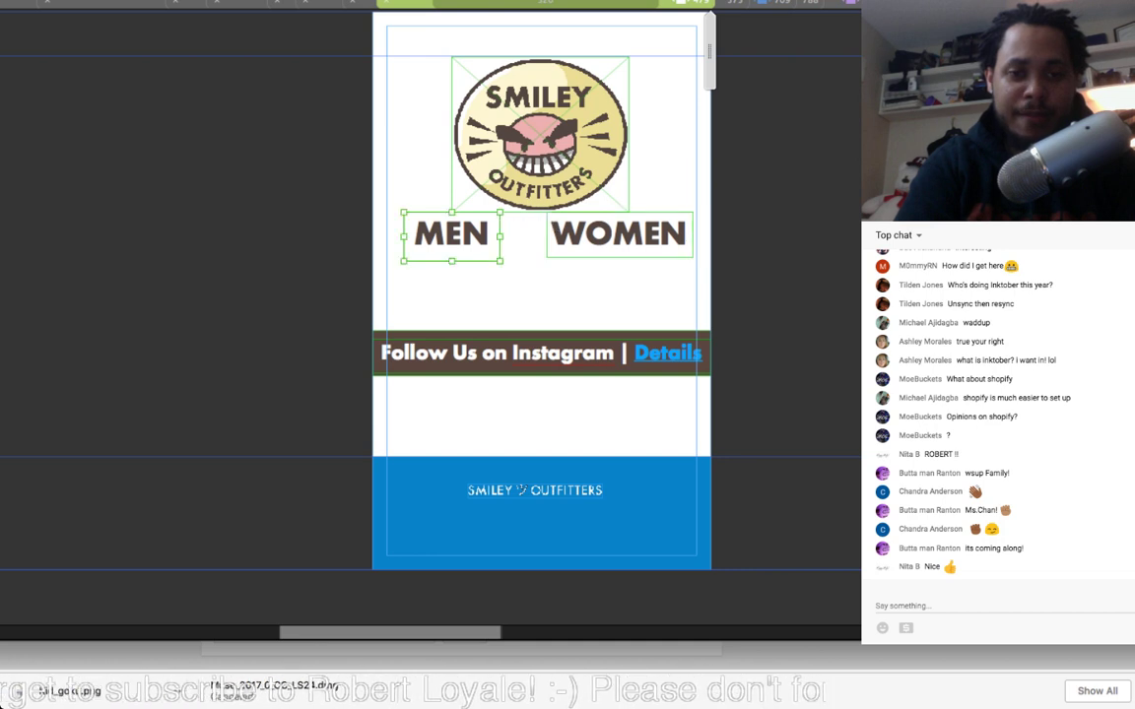
mouse_move(499, 236)
mouse_down()
mouse_move(533, 236)
mouse_move(502, 237)
mouse_up()
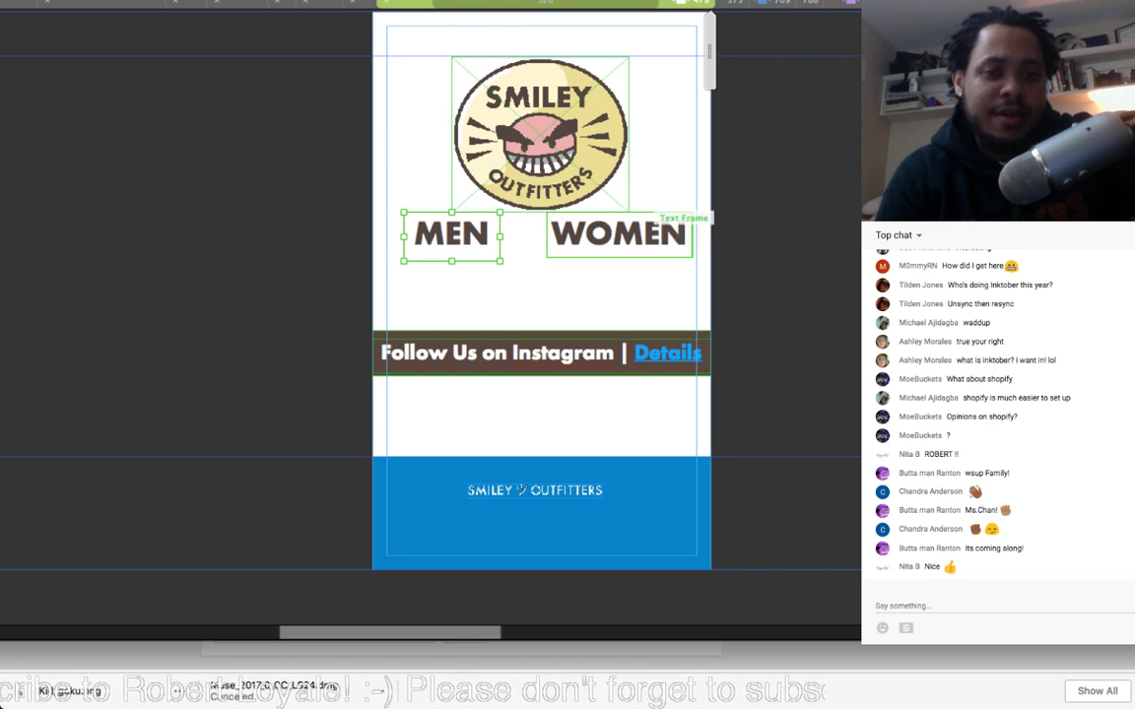
Step: Stack the MEN text frame above the WOMEN frame, both centred between the logo and the Instagram bar at the 479 breakpoint
drag(655, 218, 584, 282)
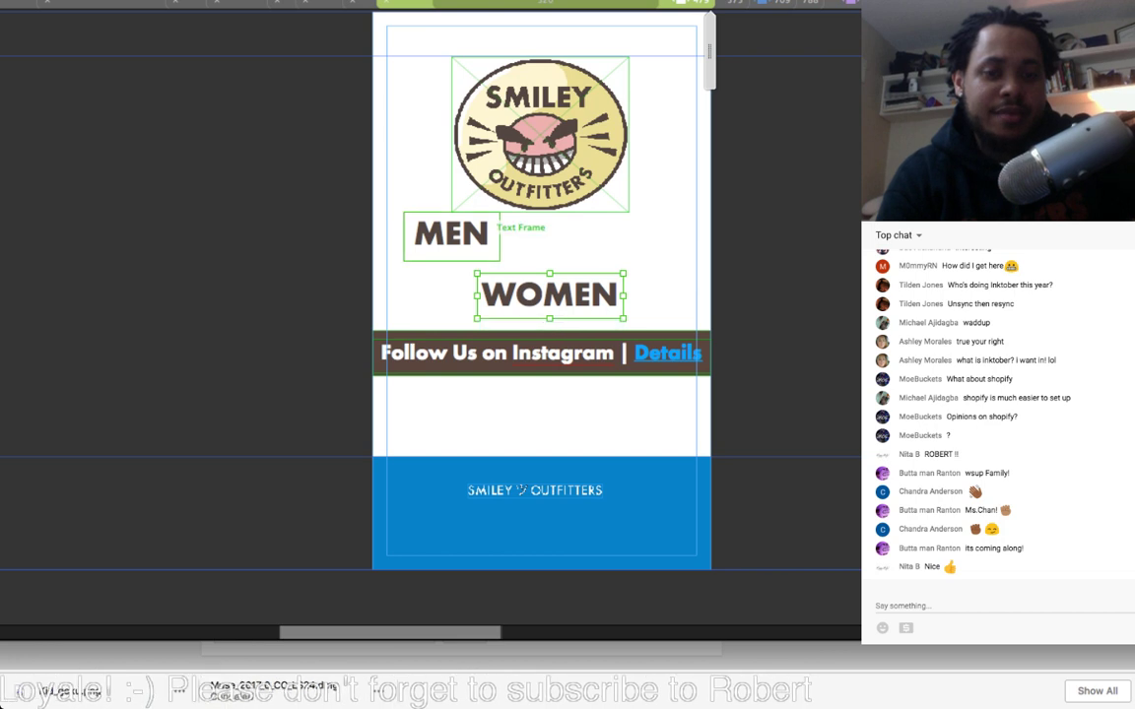
drag(452, 236, 542, 237)
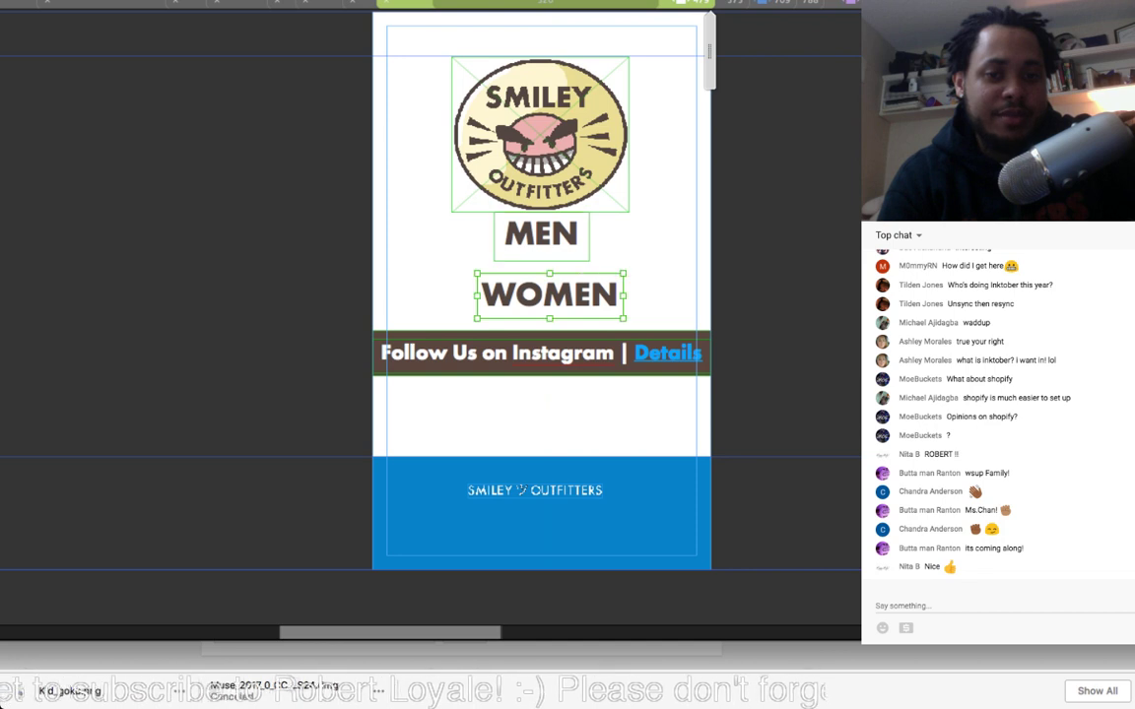
mouse_move(549, 295)
mouse_down()
mouse_move(526, 293)
mouse_move(542, 290)
mouse_up()
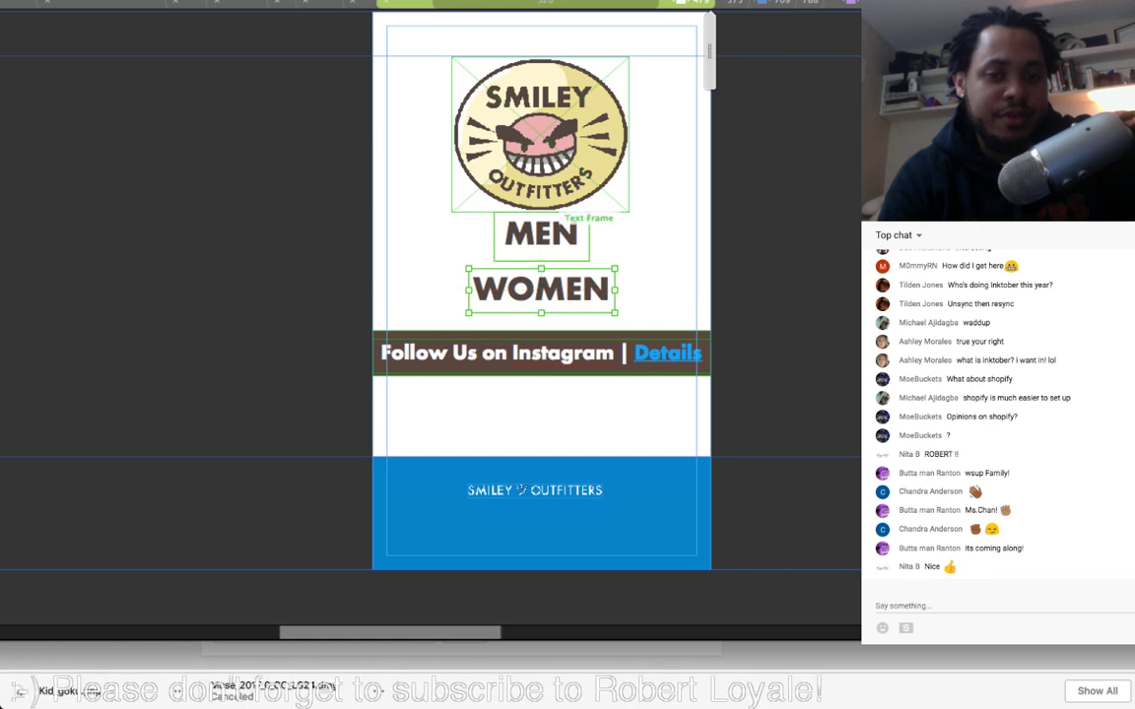
drag(555, 236, 539, 241)
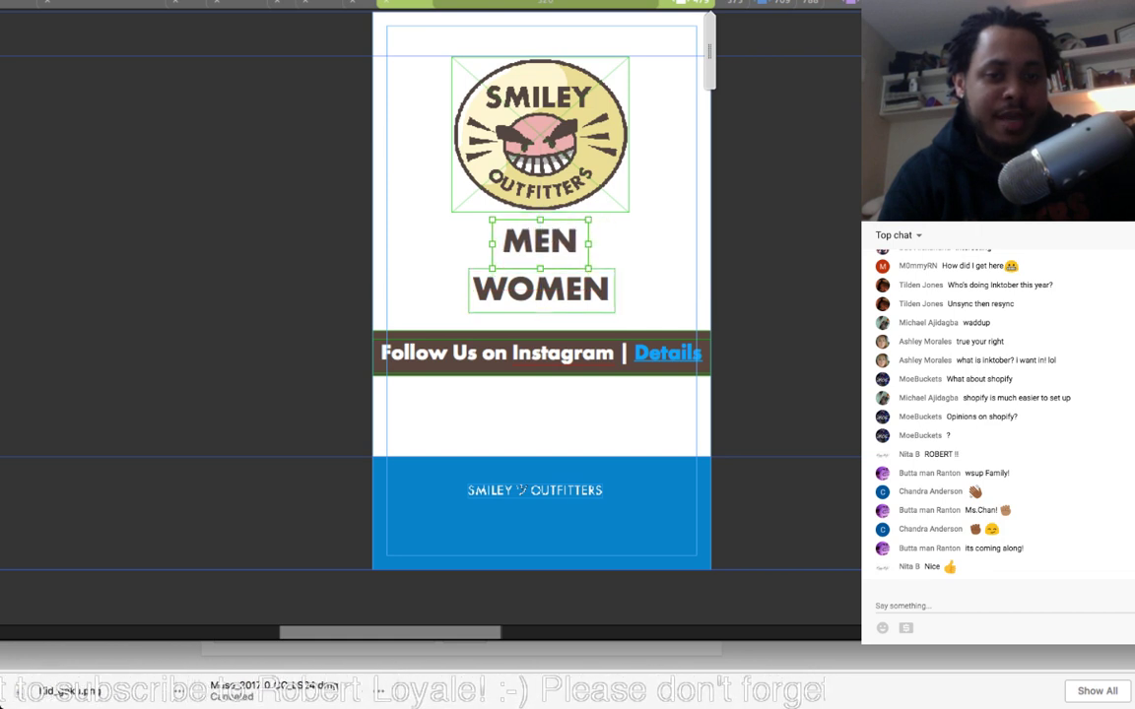
Step: Try placing WOMEN above MEN, and both words side by side between the logo and the Instagram bar
drag(540, 242, 594, 238)
drag(613, 304, 539, 287)
key(Escape)
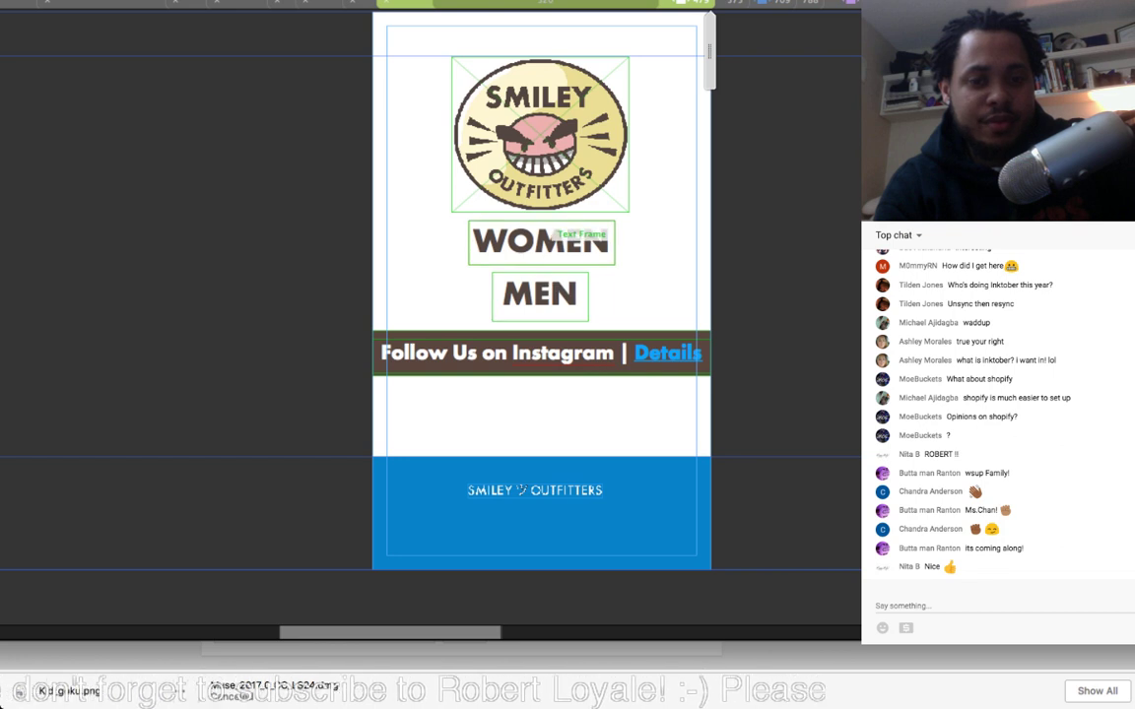
drag(571, 237, 489, 388)
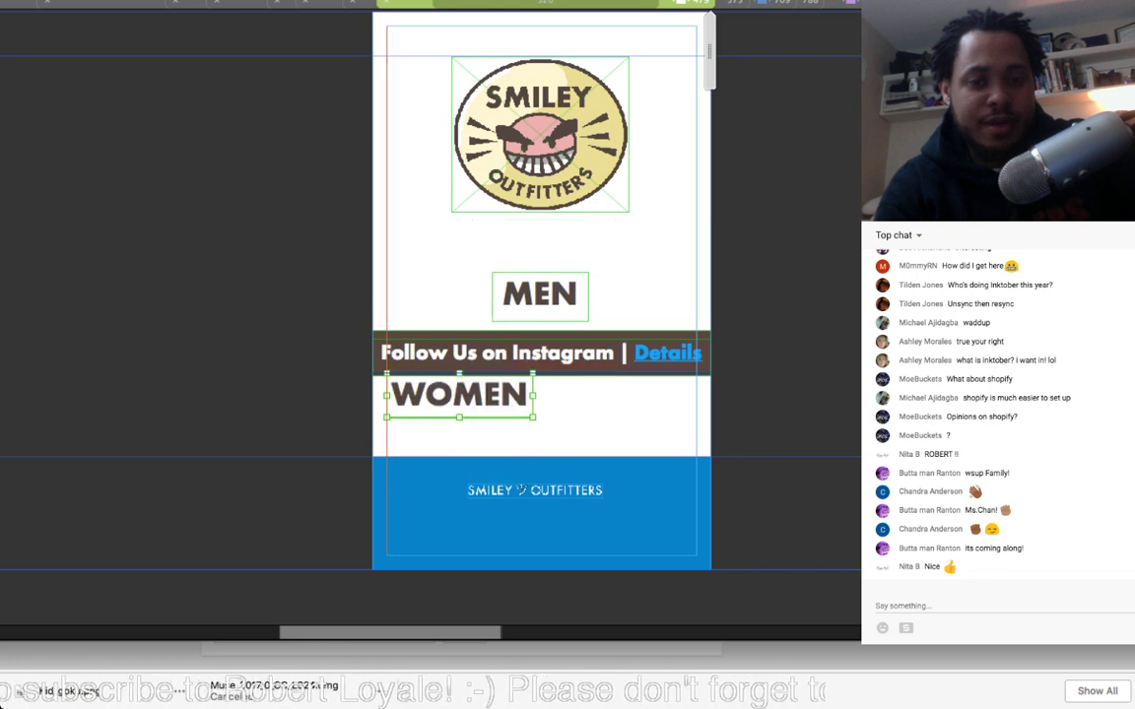
drag(562, 295, 460, 264)
drag(513, 392, 644, 263)
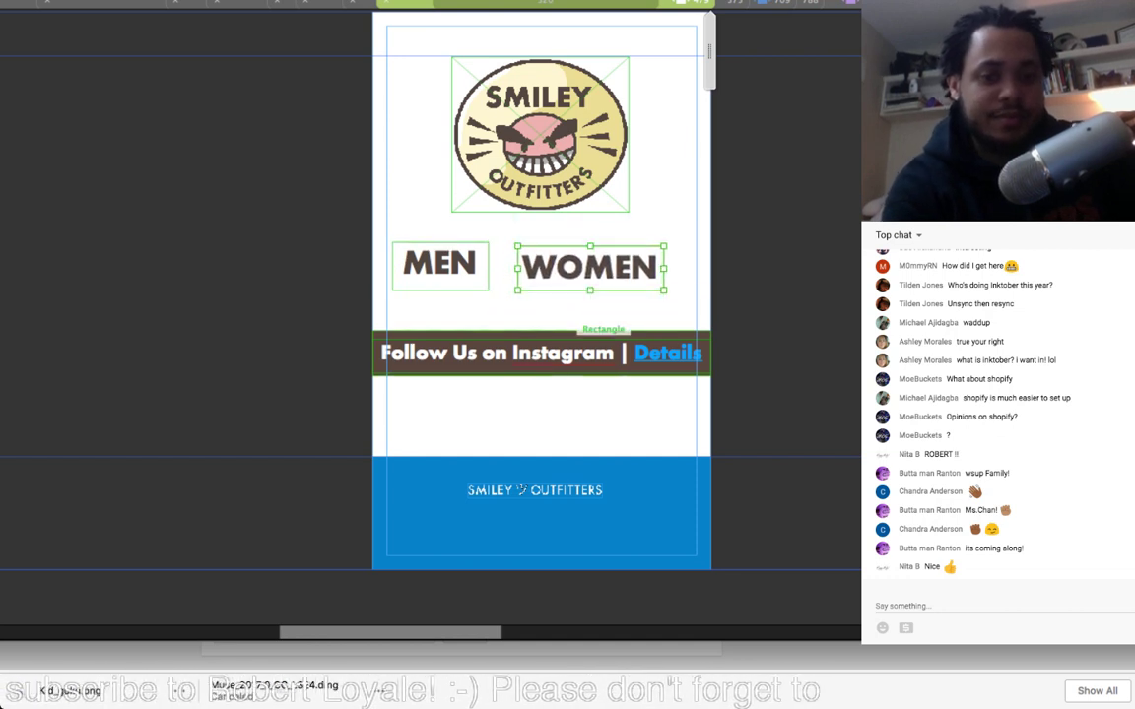
Step: Undo the MEN and WOMEN moves back to the layout with both frames side by side directly beneath the logo
key(super+z)
key(super+z)
key(super+z)
key(super+z)
key(super+z)
key(super+z)
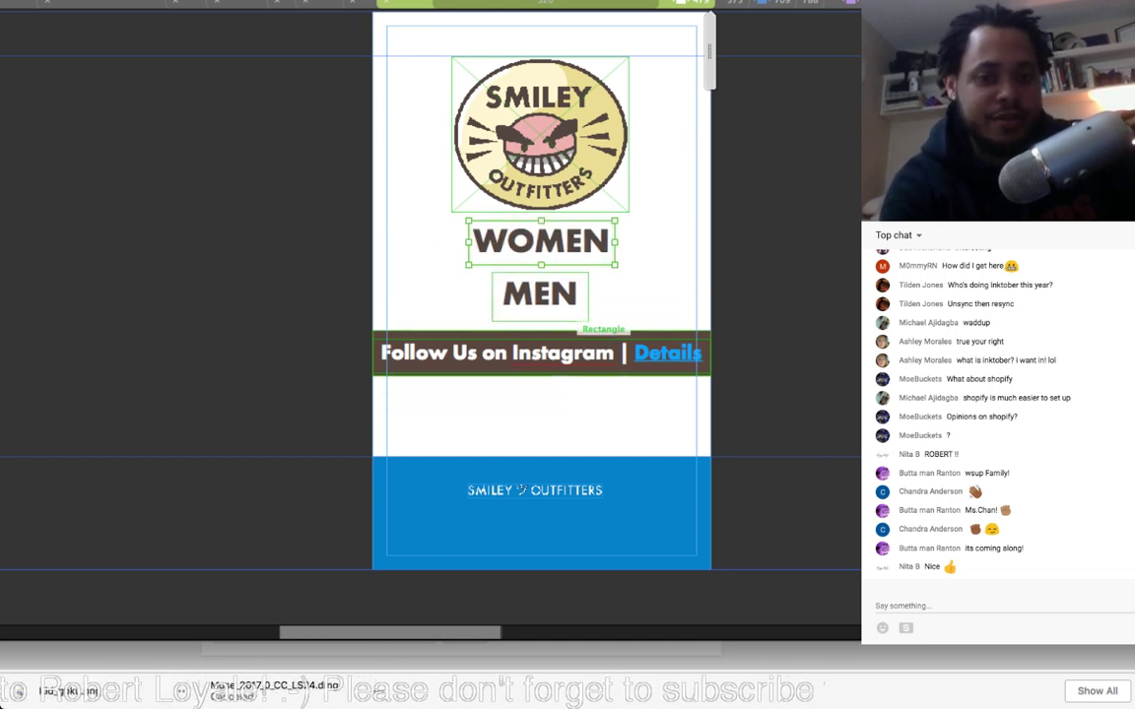
key(ctrl+z)
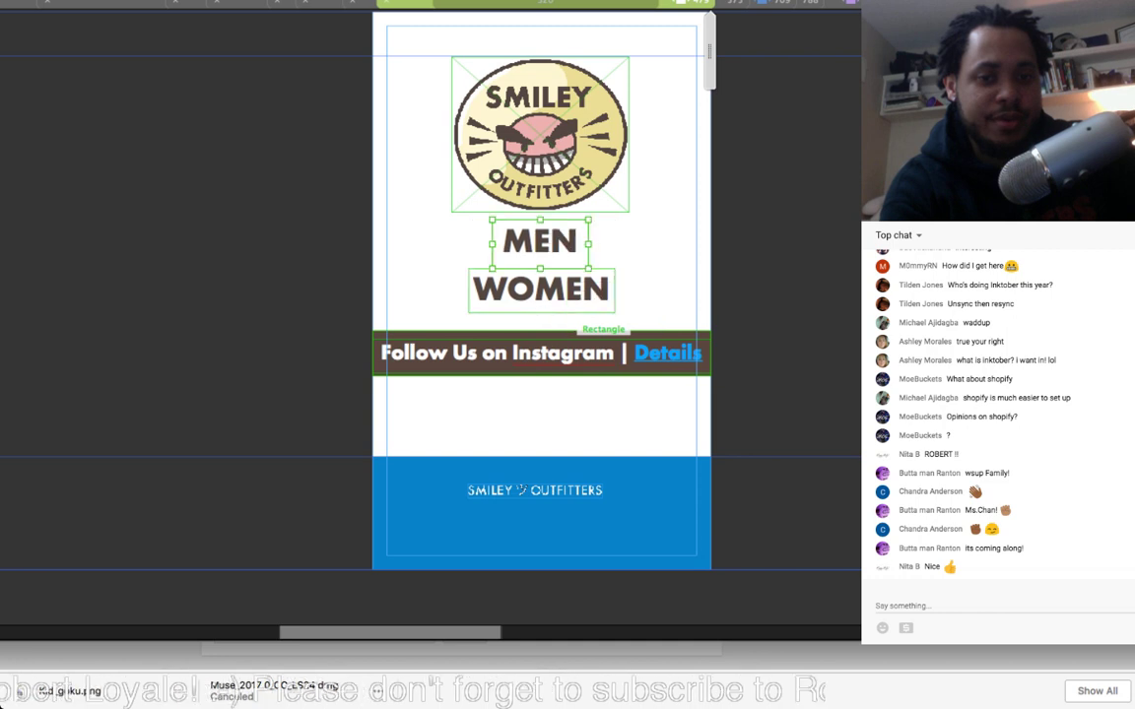
key(super+z)
key(super+z)
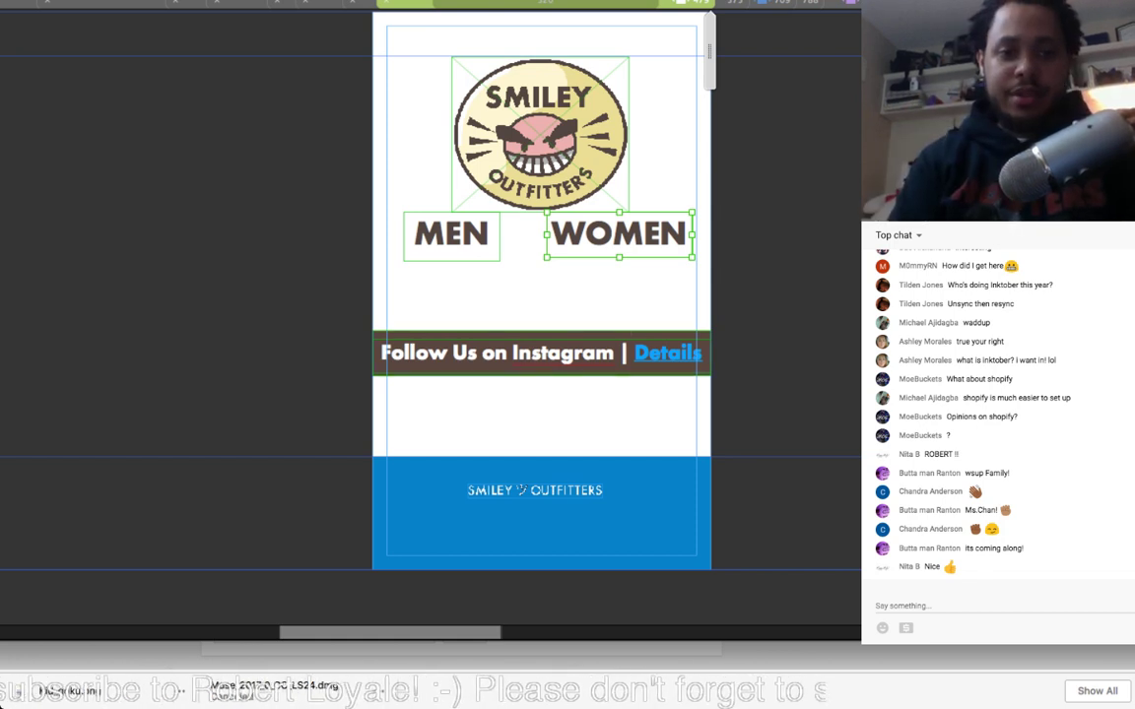
Step: Lower the MEN and WOMEN frames together and enlarge the logo proportionally to fill the space above them
click(467, 229)
shift+click(662, 233)
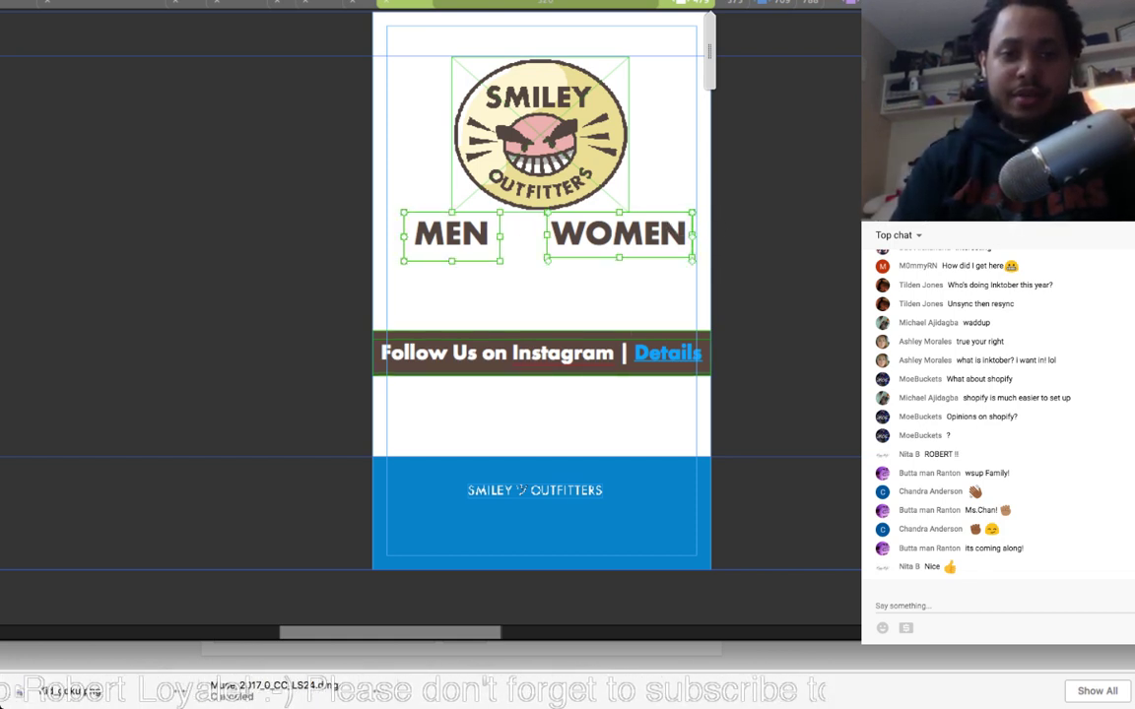
drag(640, 234, 640, 269)
click(586, 153)
drag(630, 212, 658, 239)
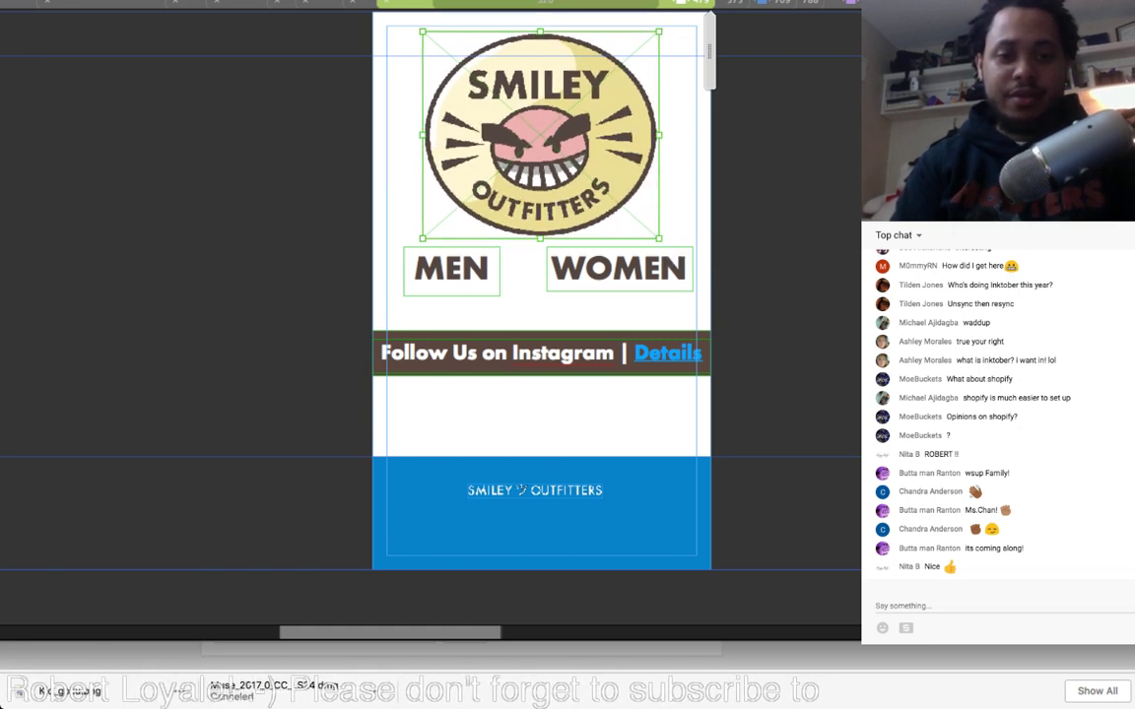
click(524, 299)
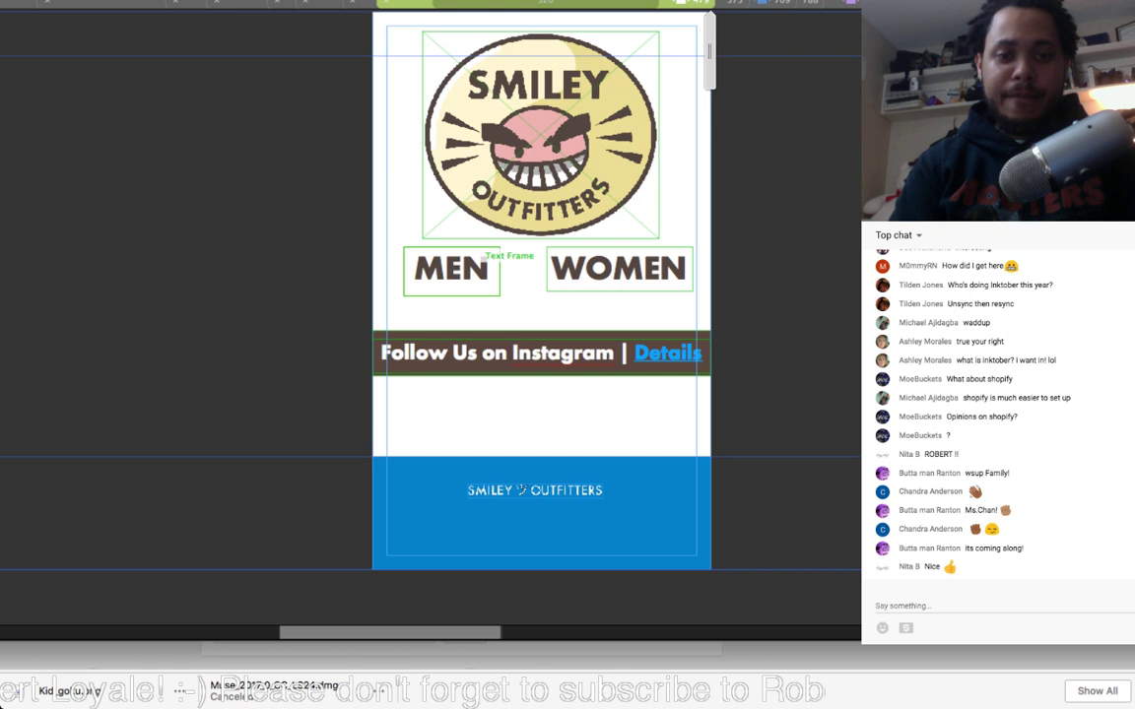
Step: Narrow the page until MEN and WOMEN wrap onto two lines and add a new breakpoint at that width
click(493, 261)
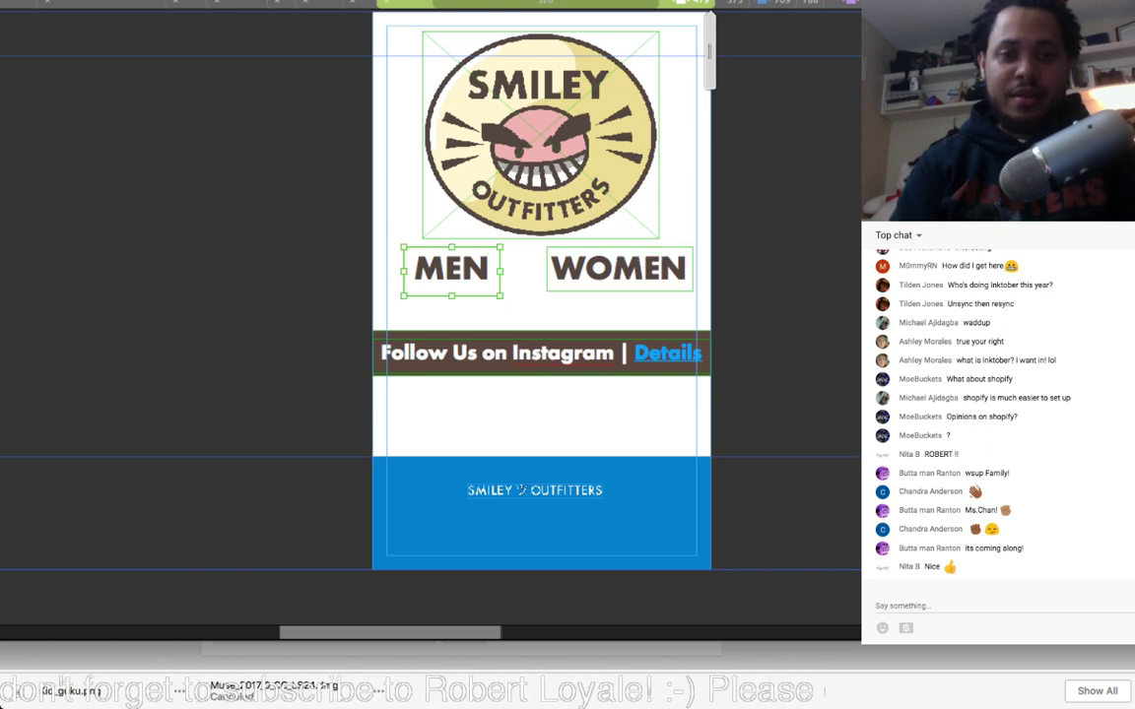
drag(708, 56, 663, 56)
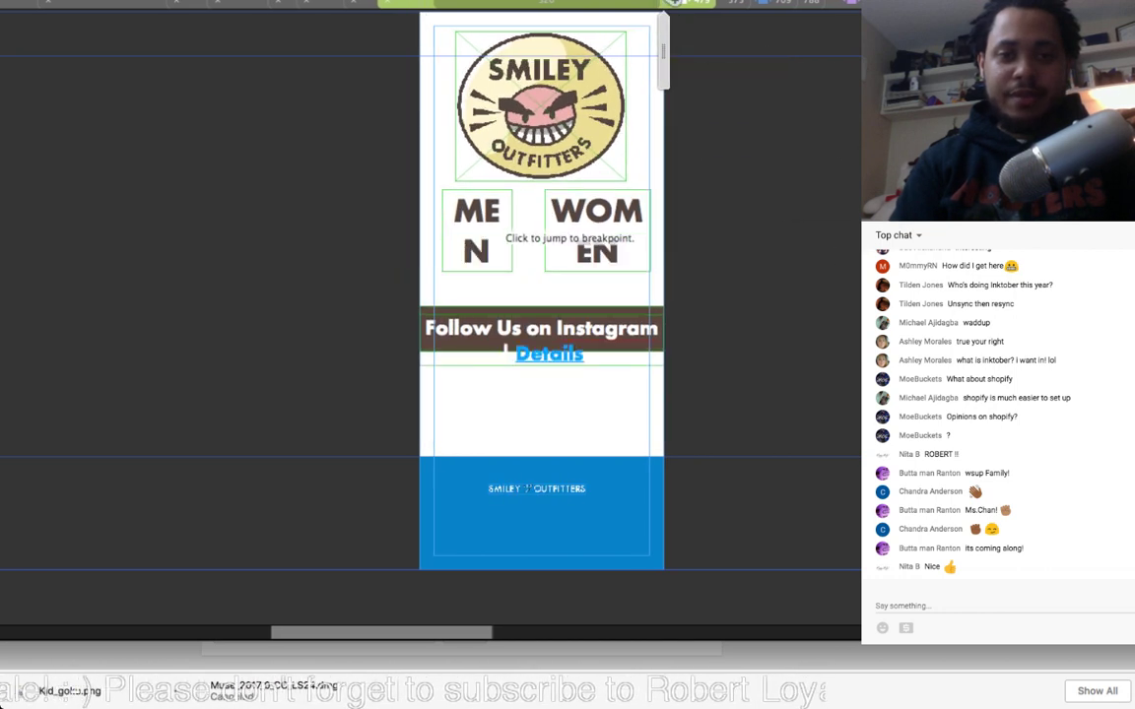
click(495, 218)
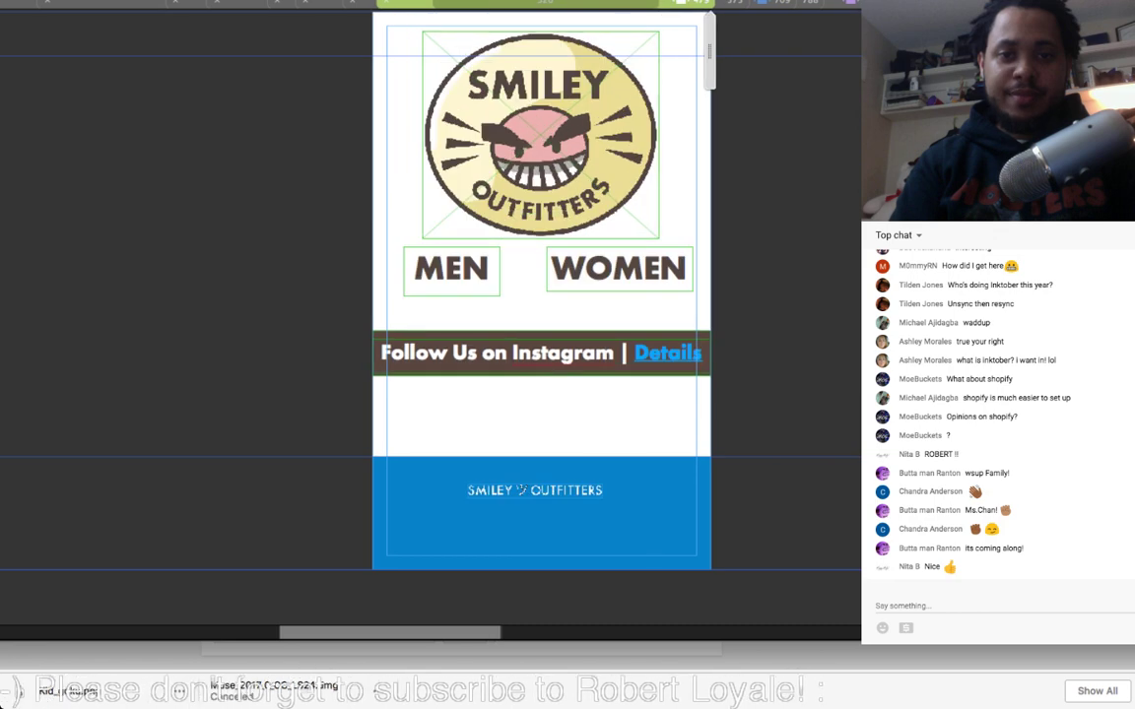
drag(709, 59, 658, 56)
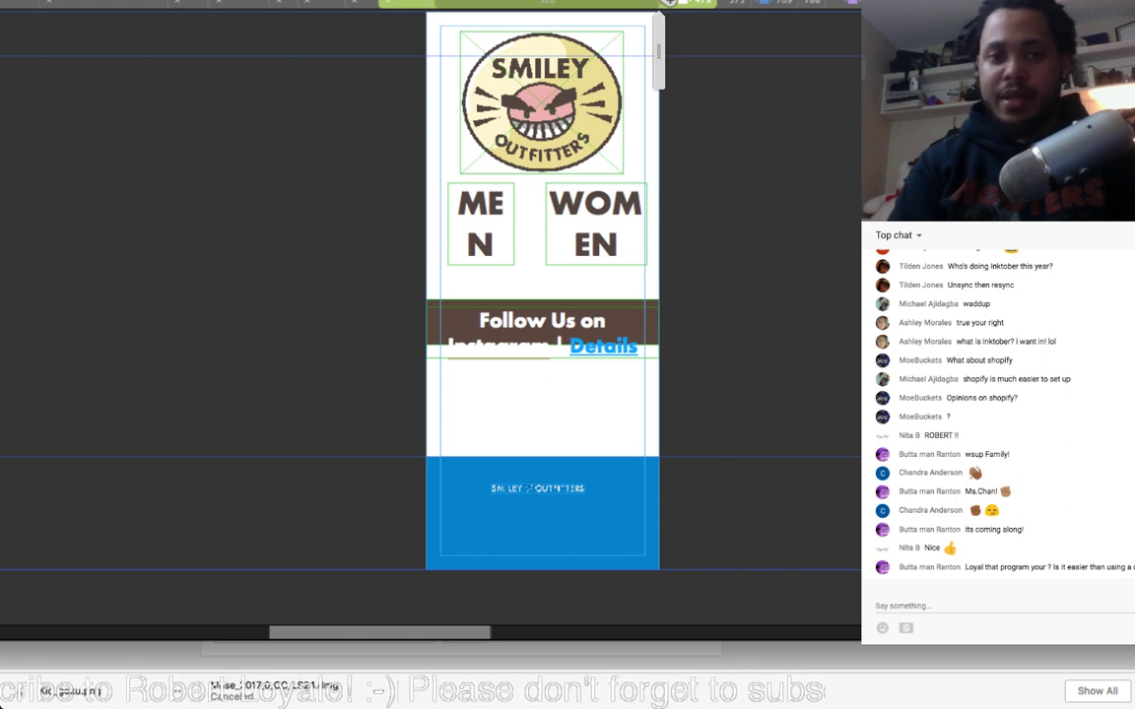
drag(658, 56, 664, 56)
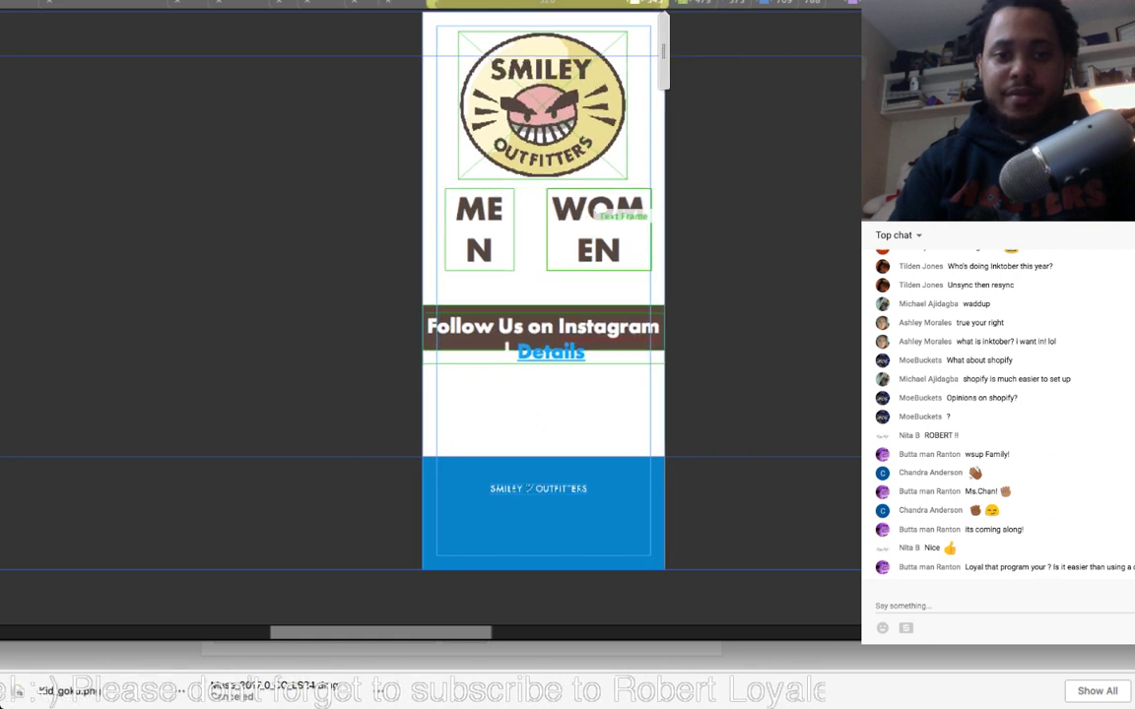
Step: Widen the MEN and WOMEN frames so each word fits on one line, and align them side by side below the logo
click(478, 229)
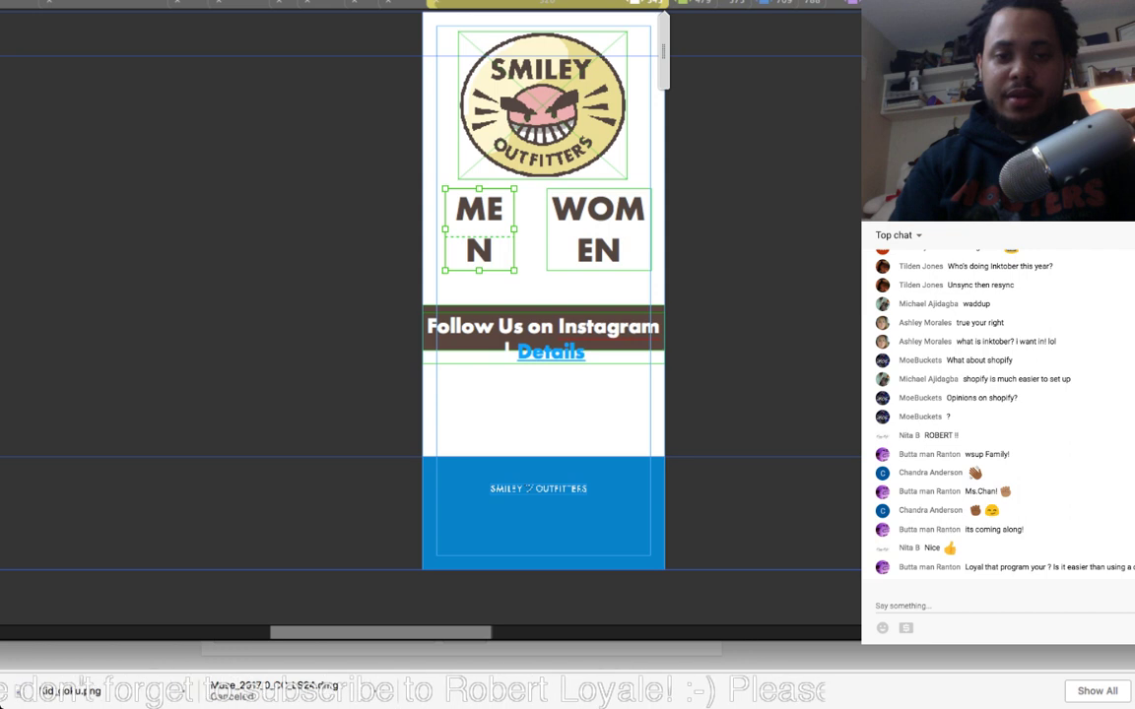
mouse_move(514, 229)
mouse_down()
mouse_move(531, 228)
mouse_move(516, 229)
mouse_up()
drag(480, 228, 508, 229)
click(599, 229)
mouse_move(579, 209)
mouse_down()
mouse_move(579, 274)
mouse_move(562, 243)
mouse_move(561, 229)
mouse_move(573, 229)
mouse_up()
click(493, 228)
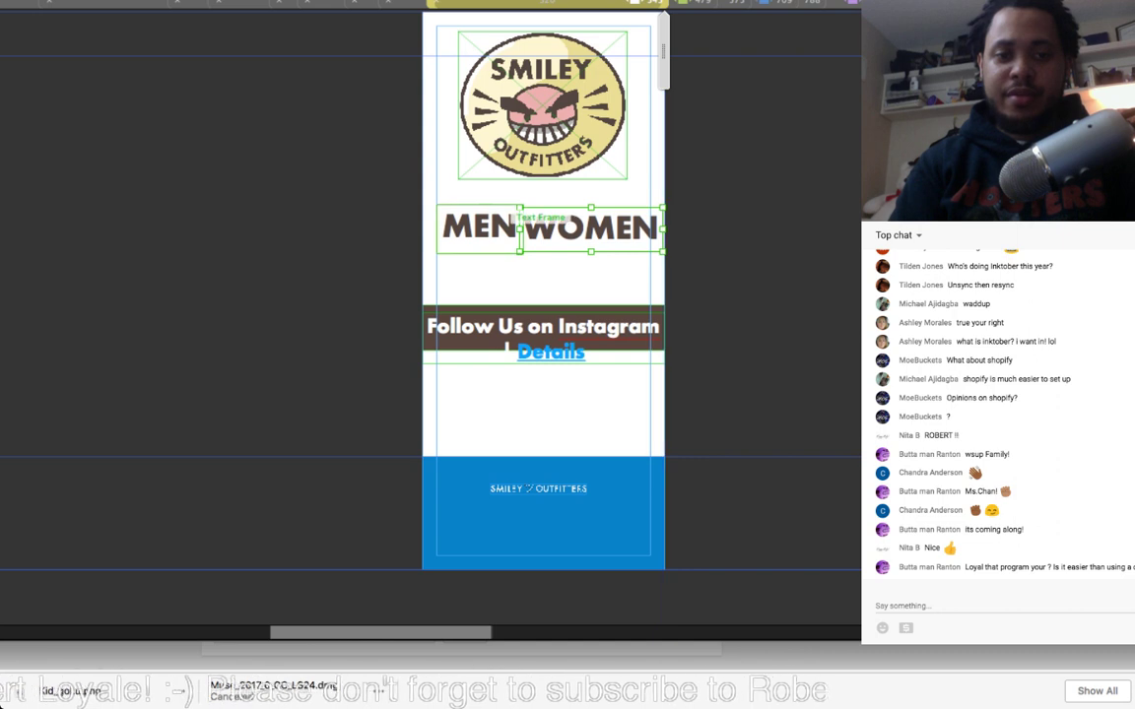
drag(492, 228, 478, 228)
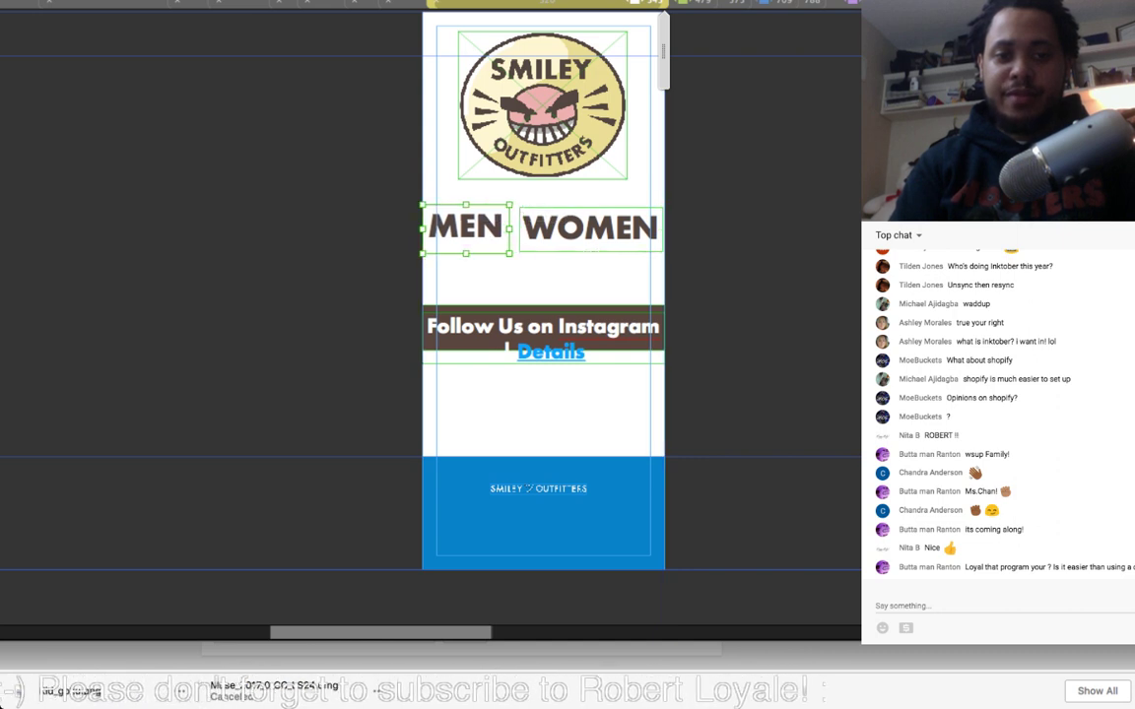
click(590, 229)
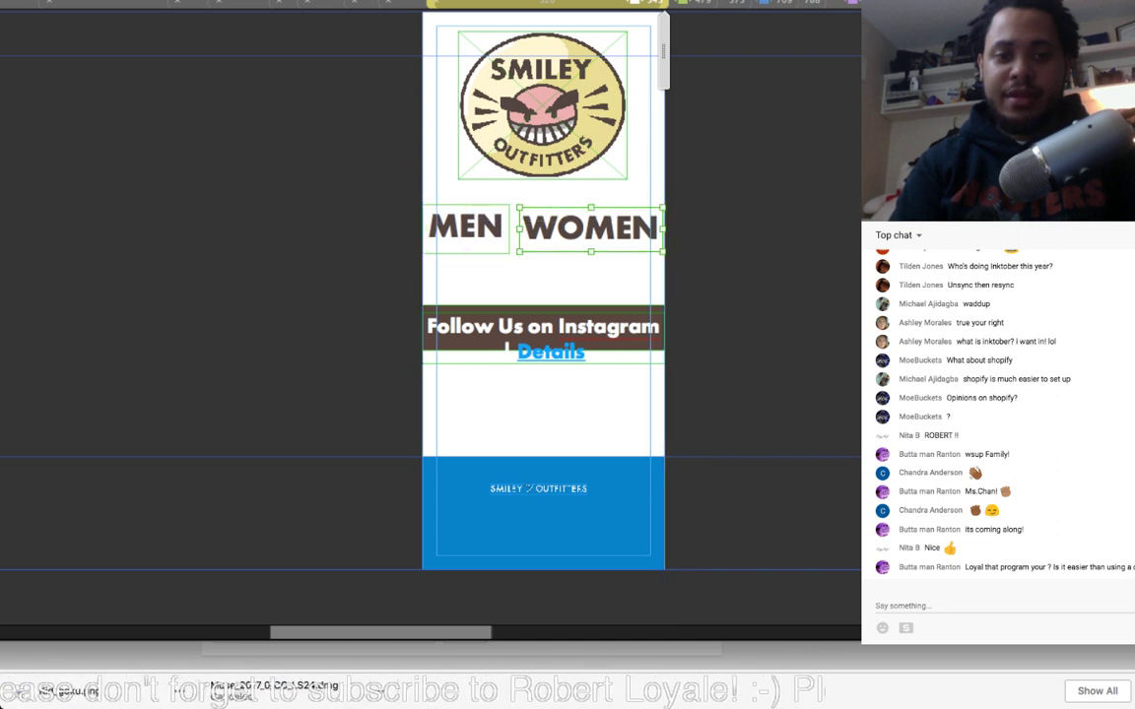
drag(591, 228, 591, 226)
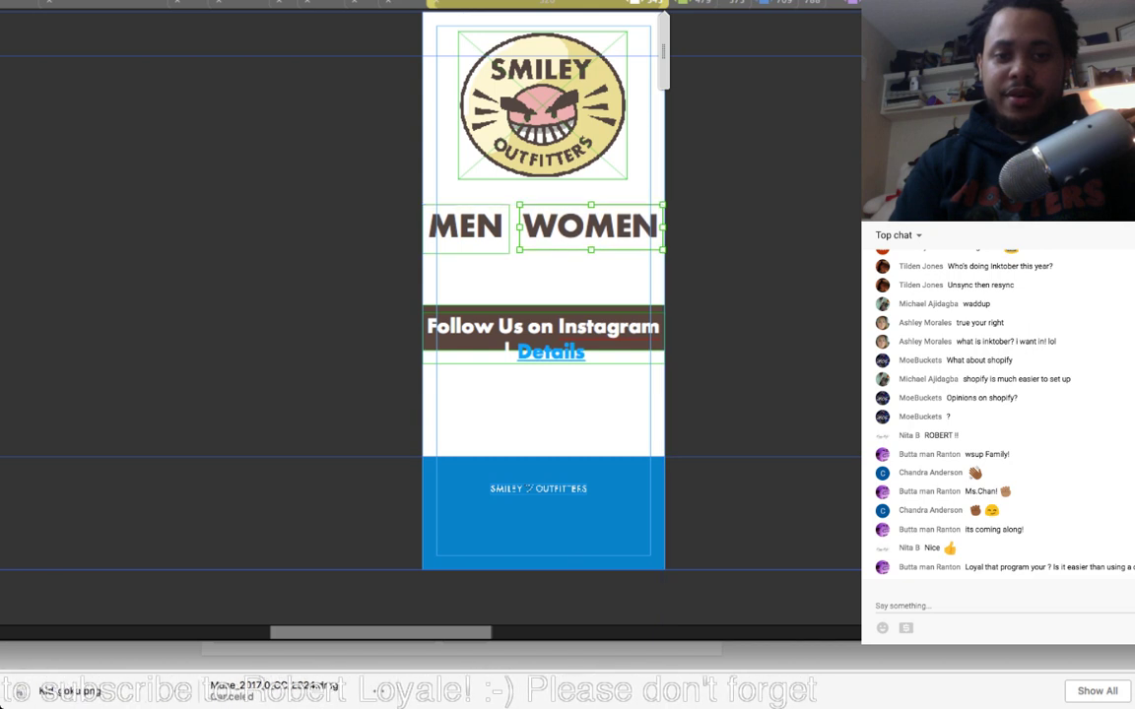
Step: Nudge the MEN frame slightly right so it sits closer to the WOMEN frame
click(485, 222)
key(Right)
key(Right)
key(Right)
key(Right)
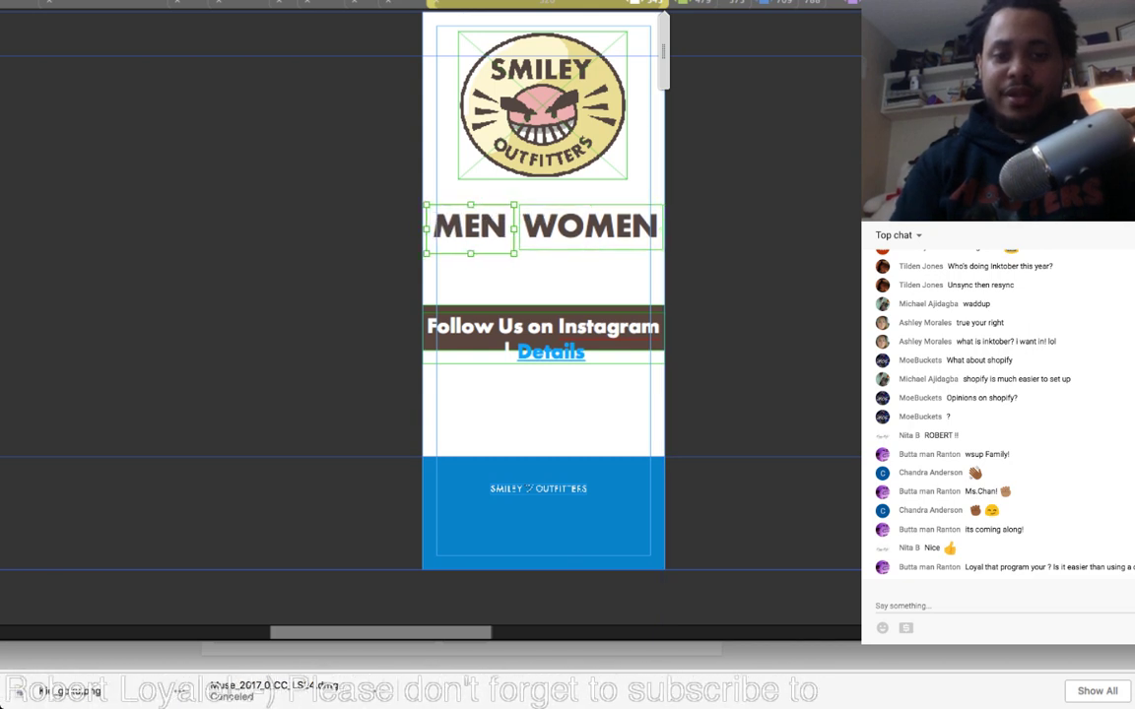
key(Right)
key(Right)
key(Right)
key(Right)
key(Escape)
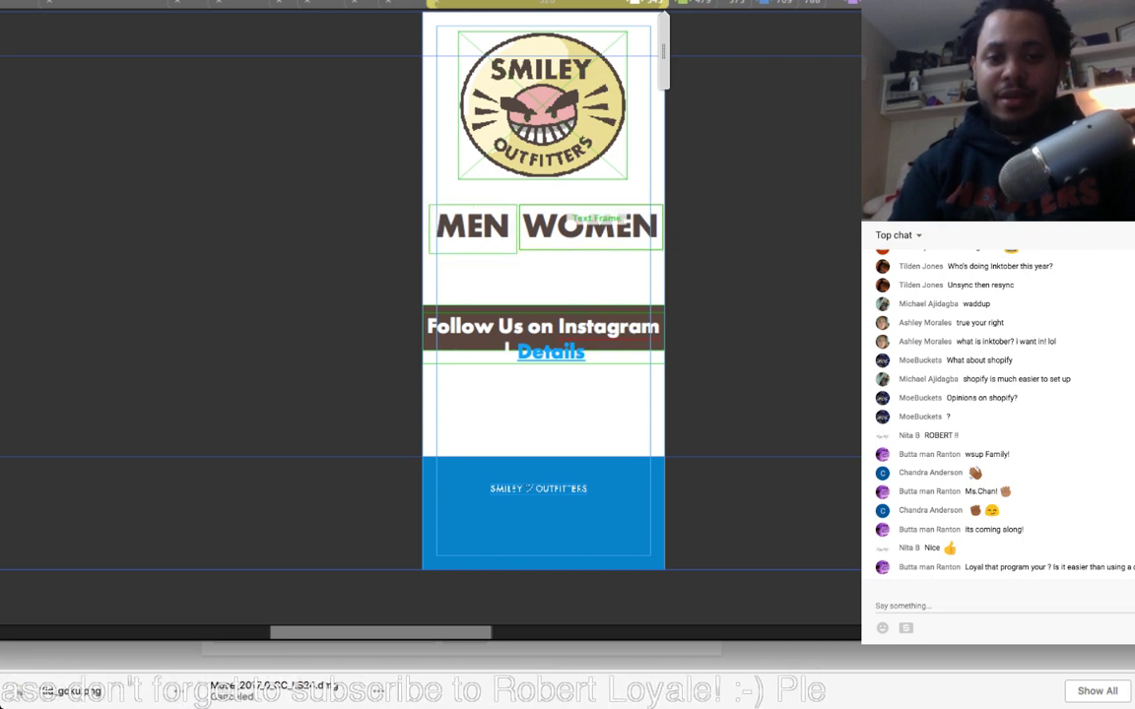
Step: Delete the MEN and WOMEN text frames at the new breakpoint
drag(569, 227, 569, 258)
key(super+z)
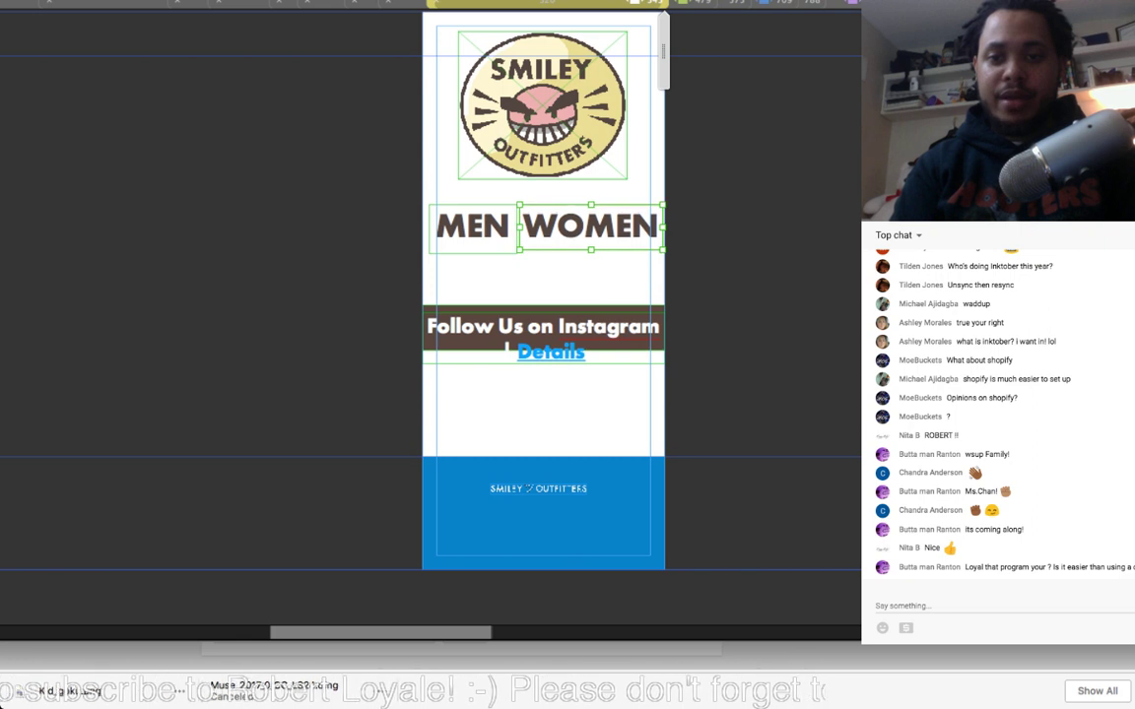
key(super+z)
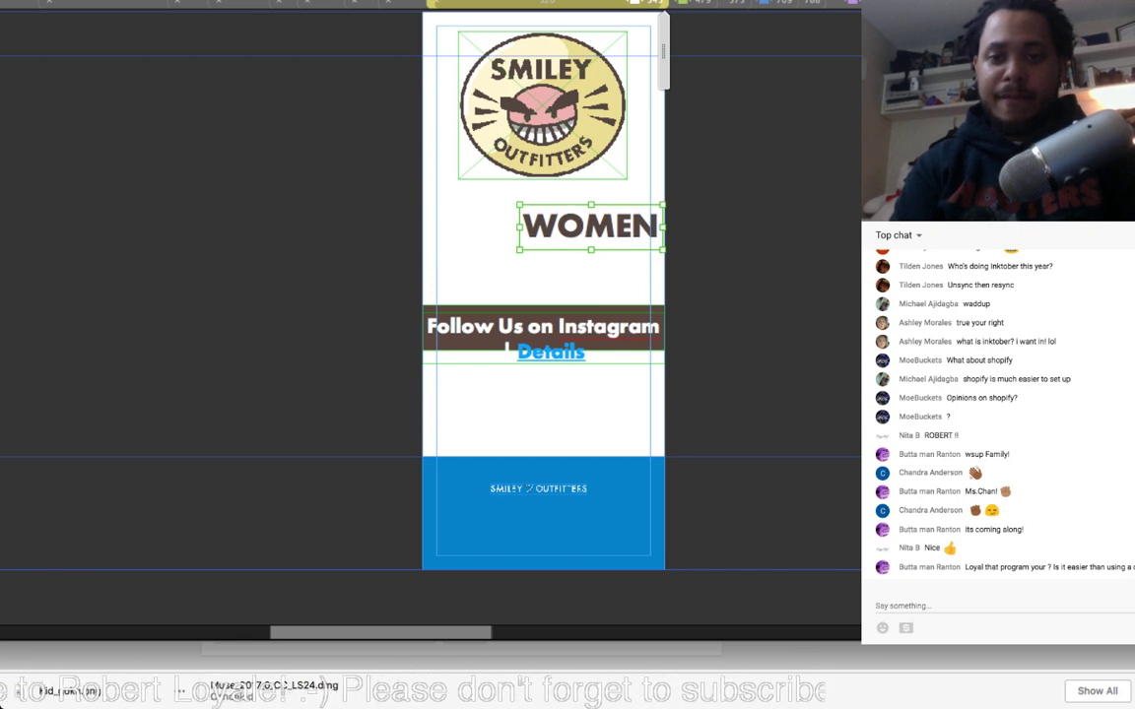
key(Delete)
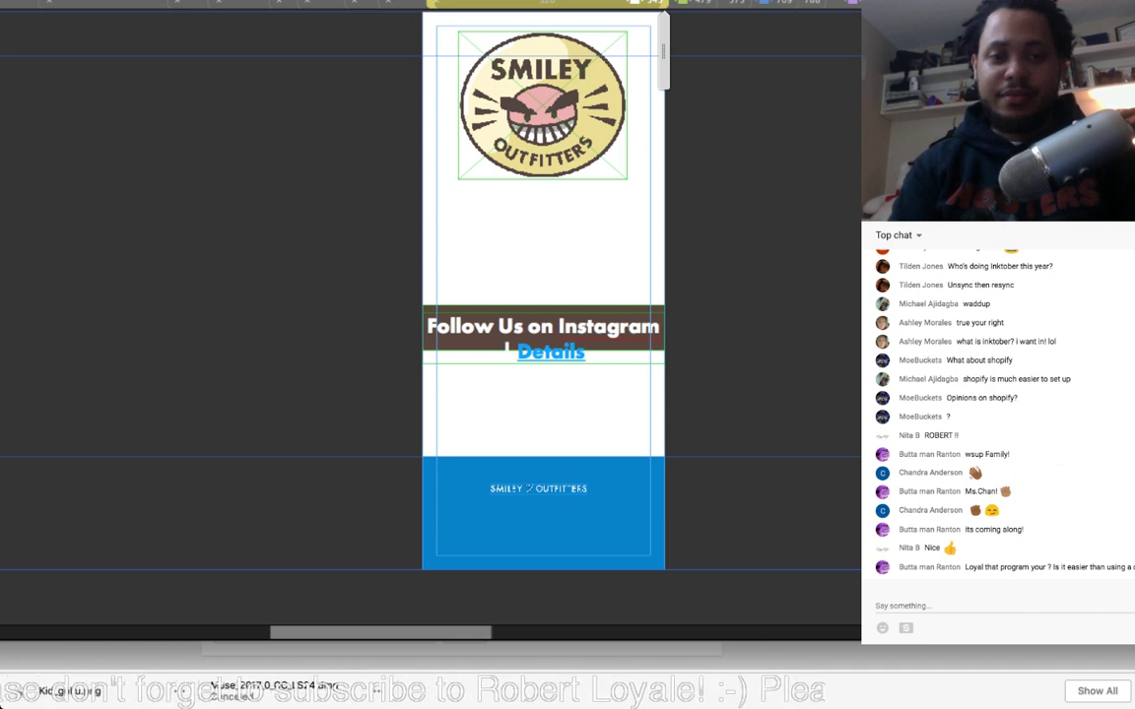
Step: Add a centred text frame reading MEN below the logo's left half and enlarge its text
drag(437, 190, 528, 227)
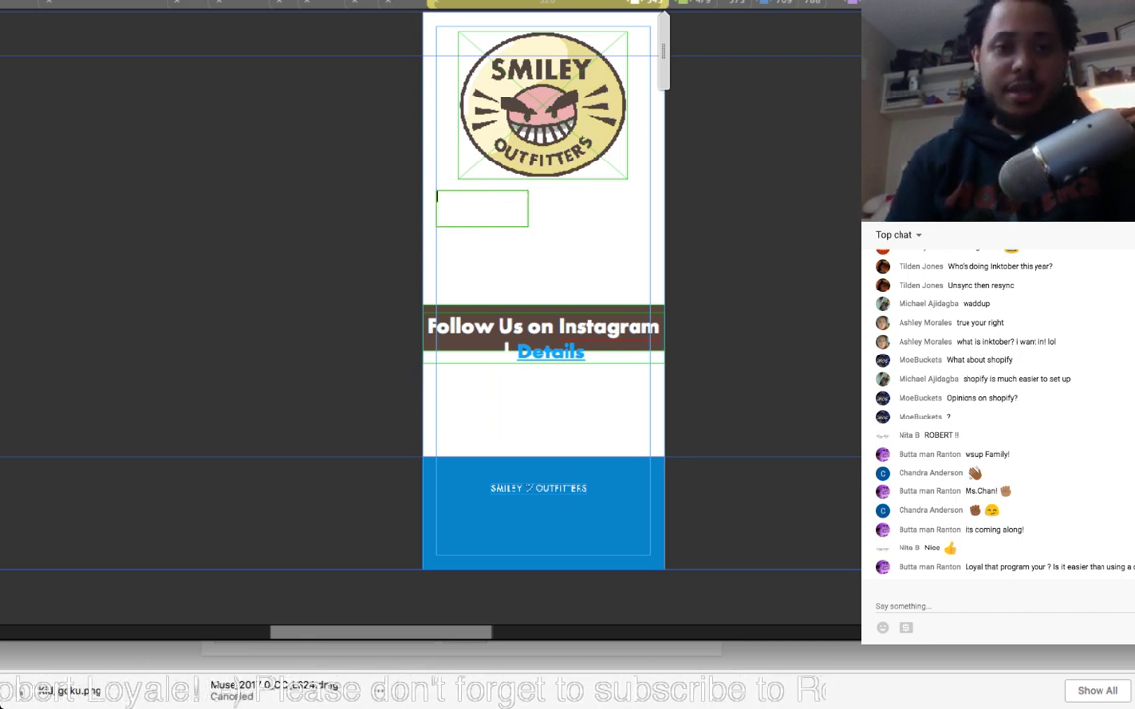
key(super+shift+c)
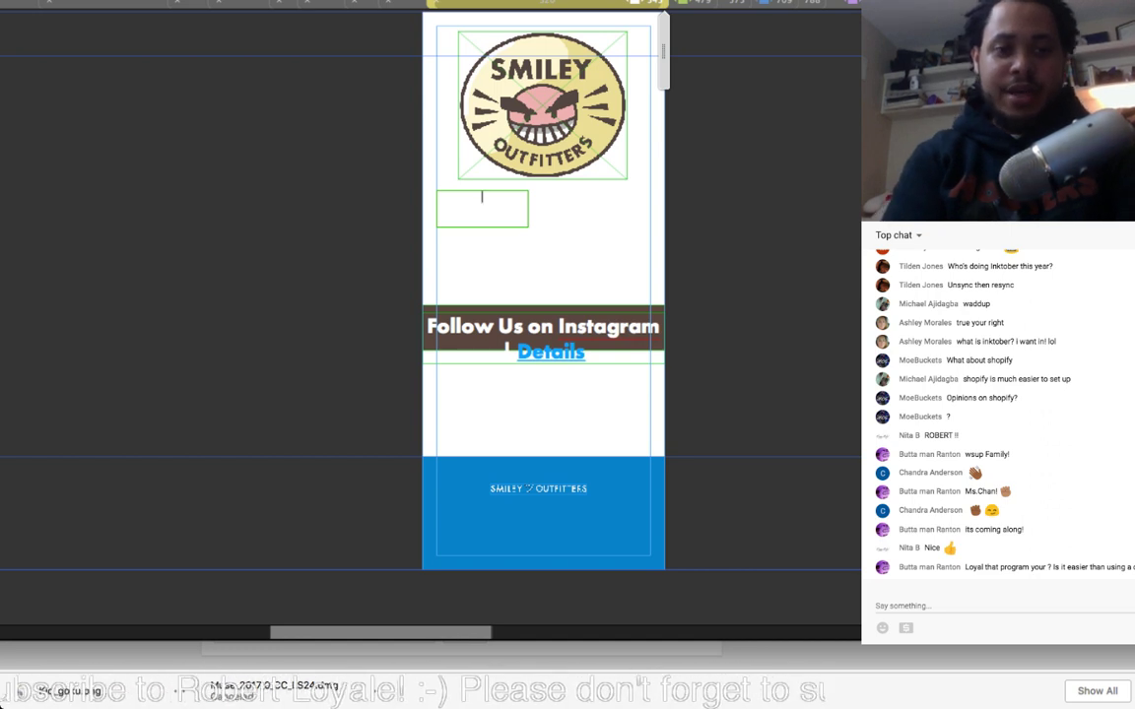
text(MEN)
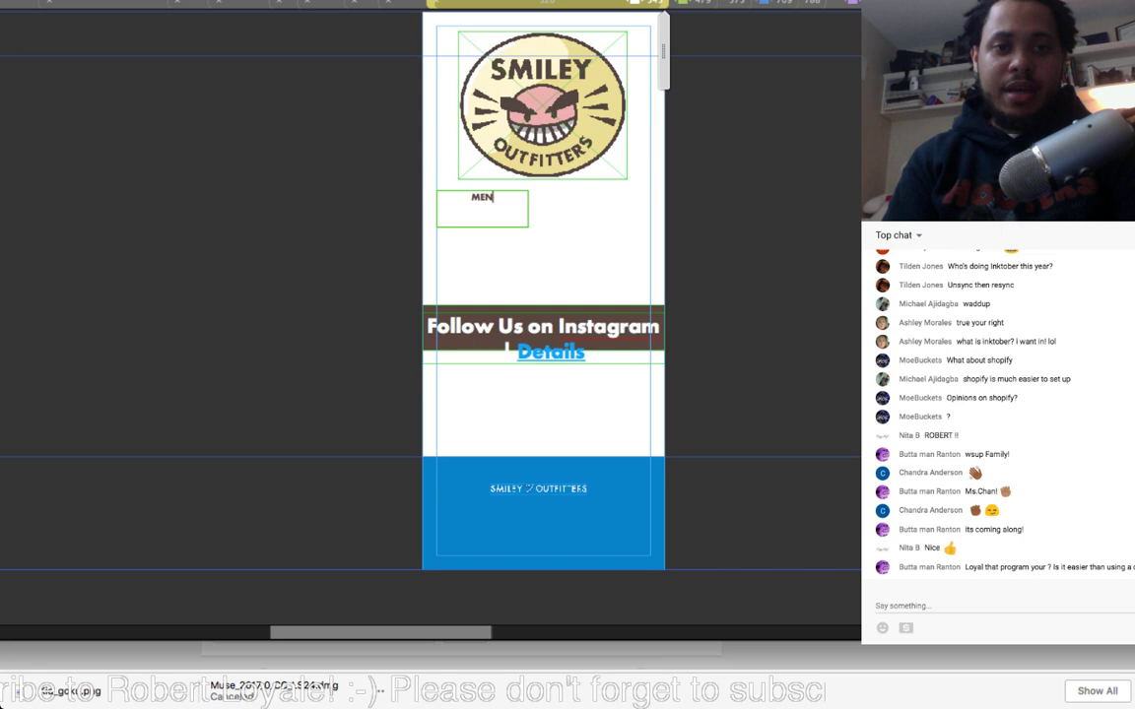
key(ctrl+a)
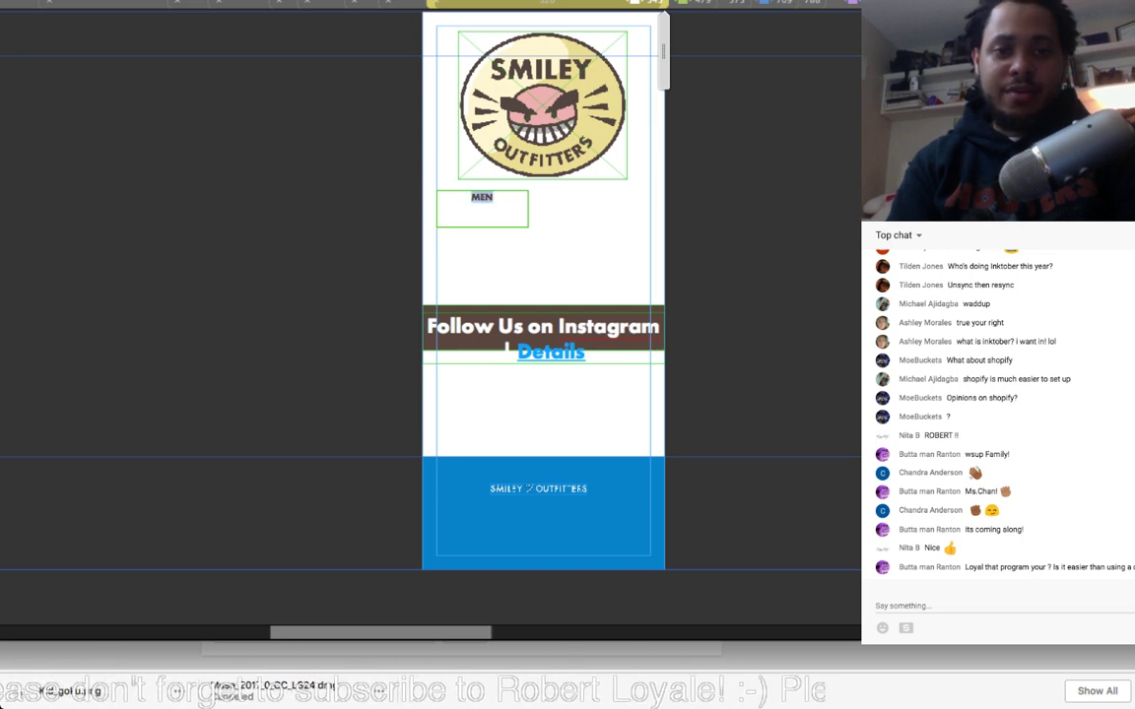
key(Return)
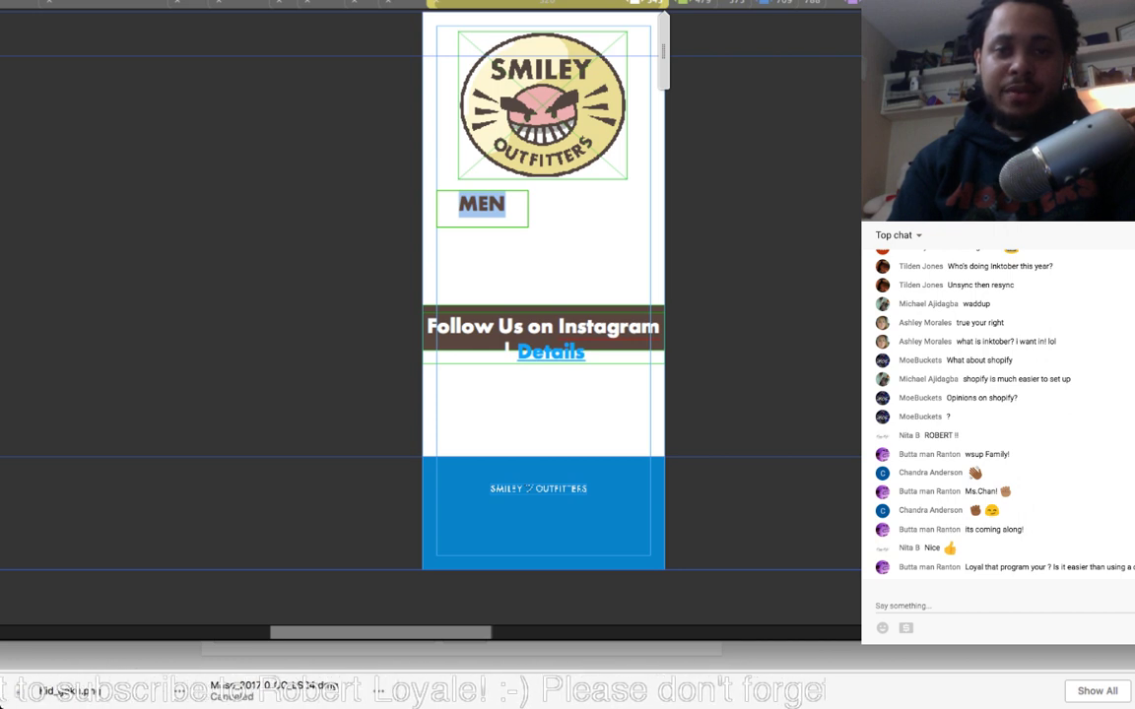
key(Escape)
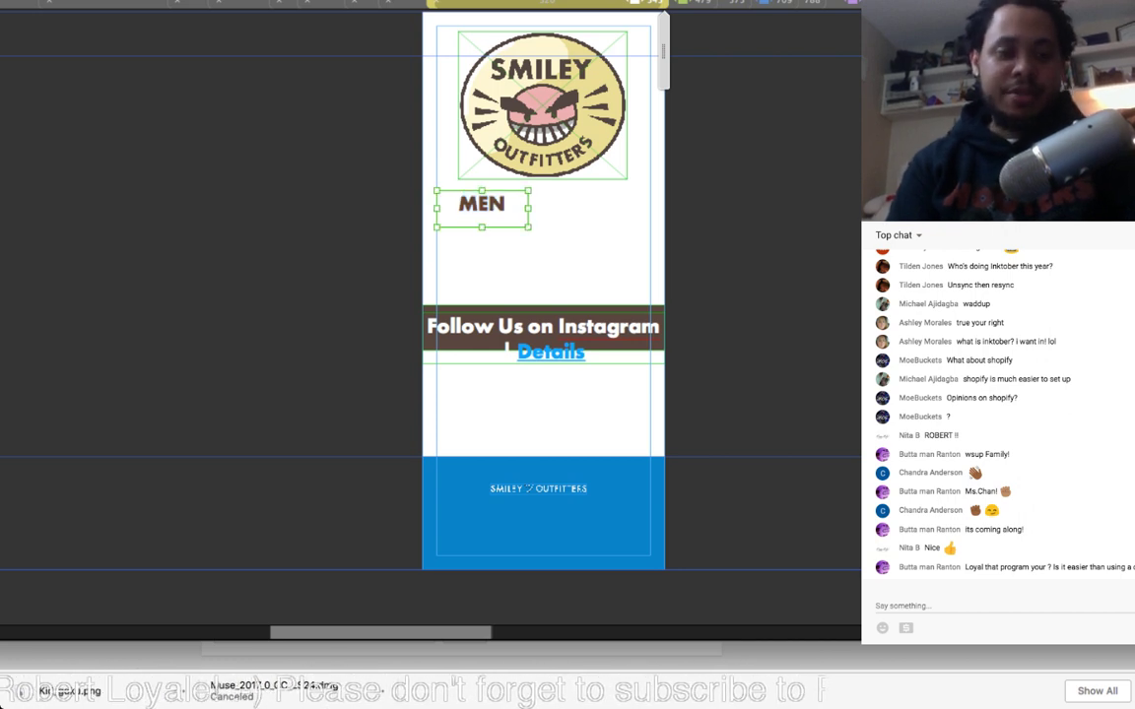
Step: Duplicate the MEN frame to the right margin at the same height and change the copy's text to WOMEN
drag(482, 208, 603, 203)
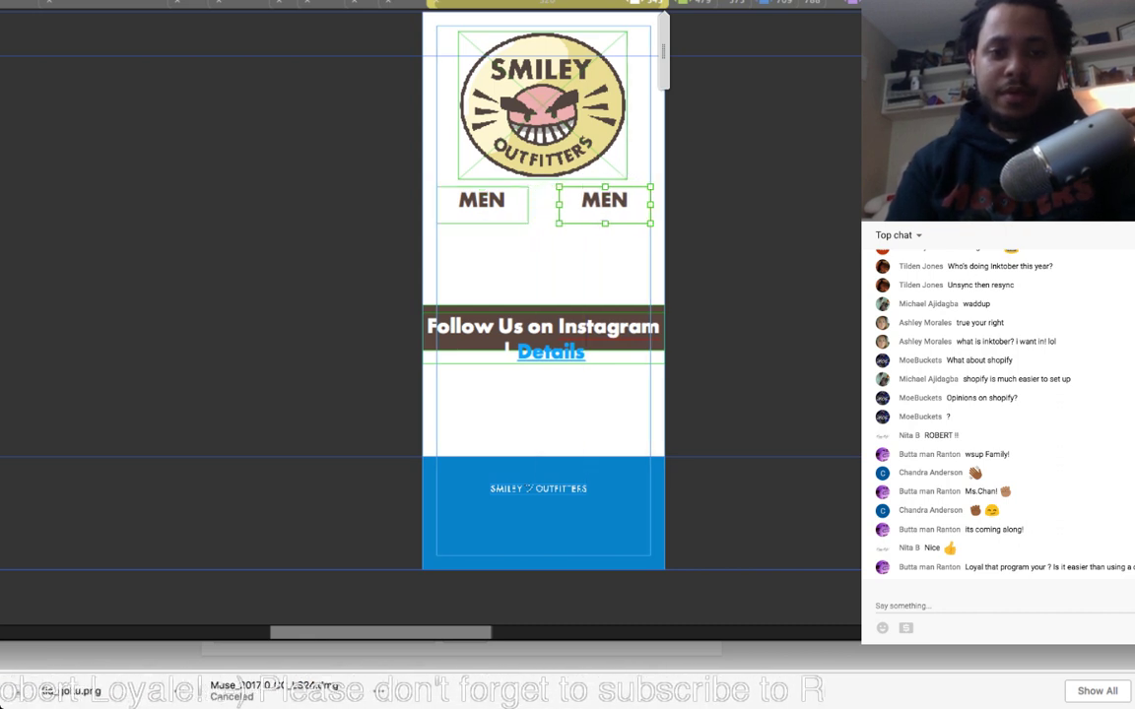
click(482, 204)
double_click(604, 202)
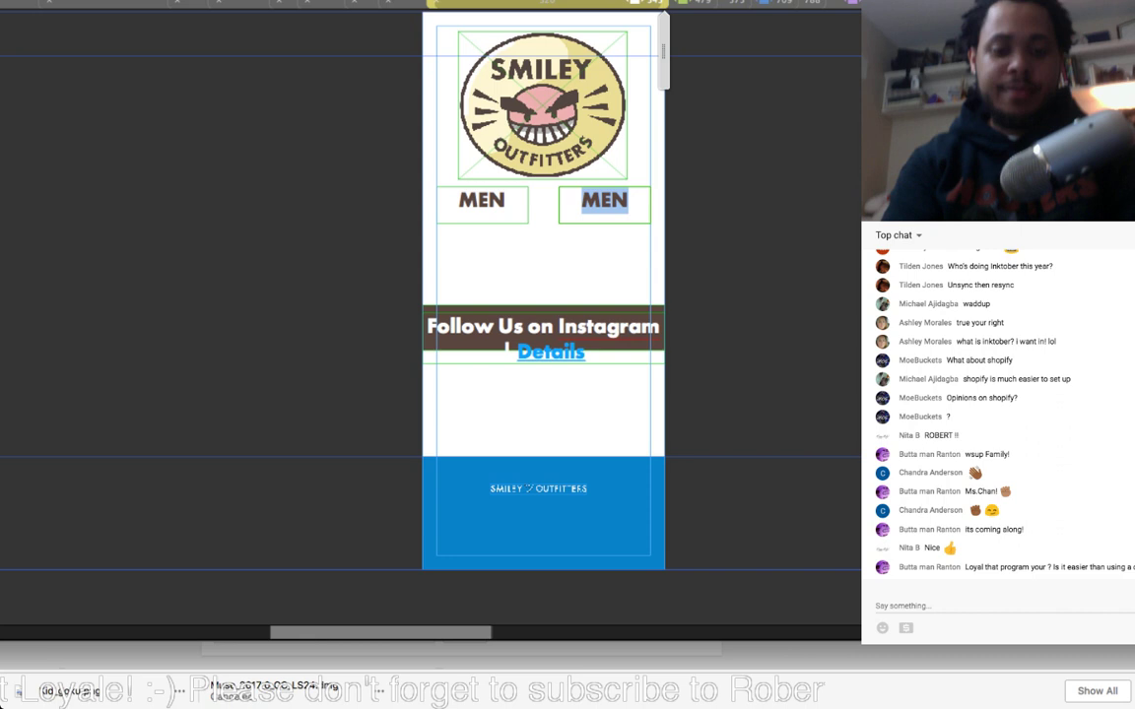
text(w)
key(BackSpace)
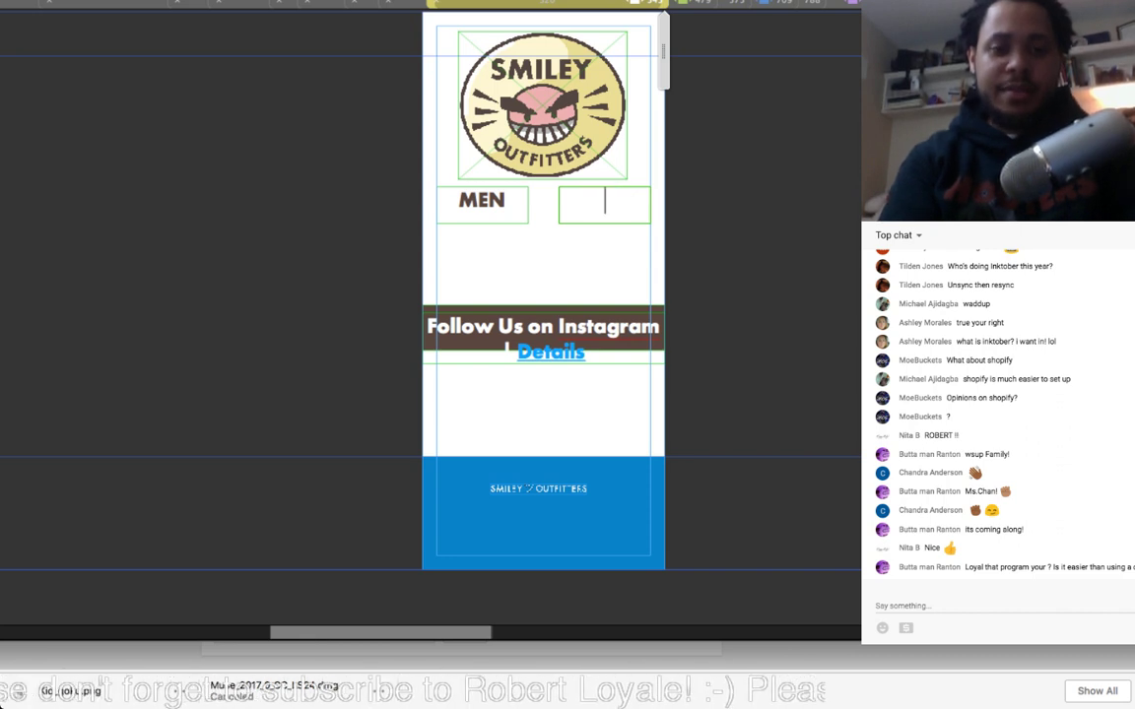
text(WOME)
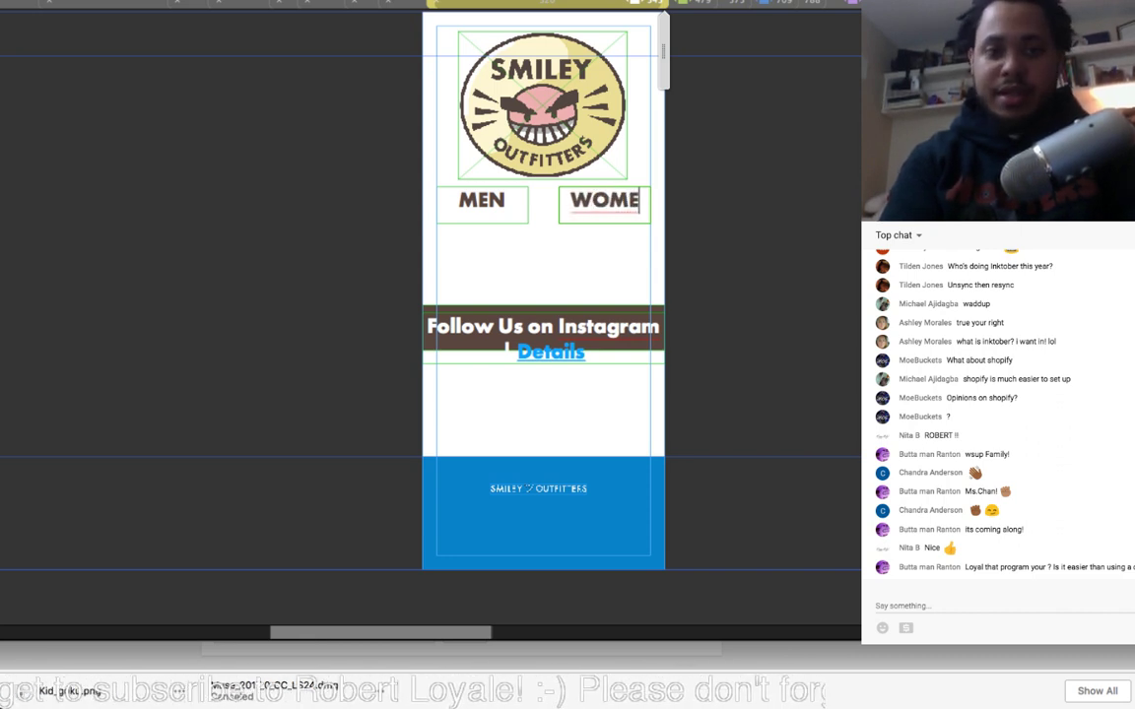
text(N)
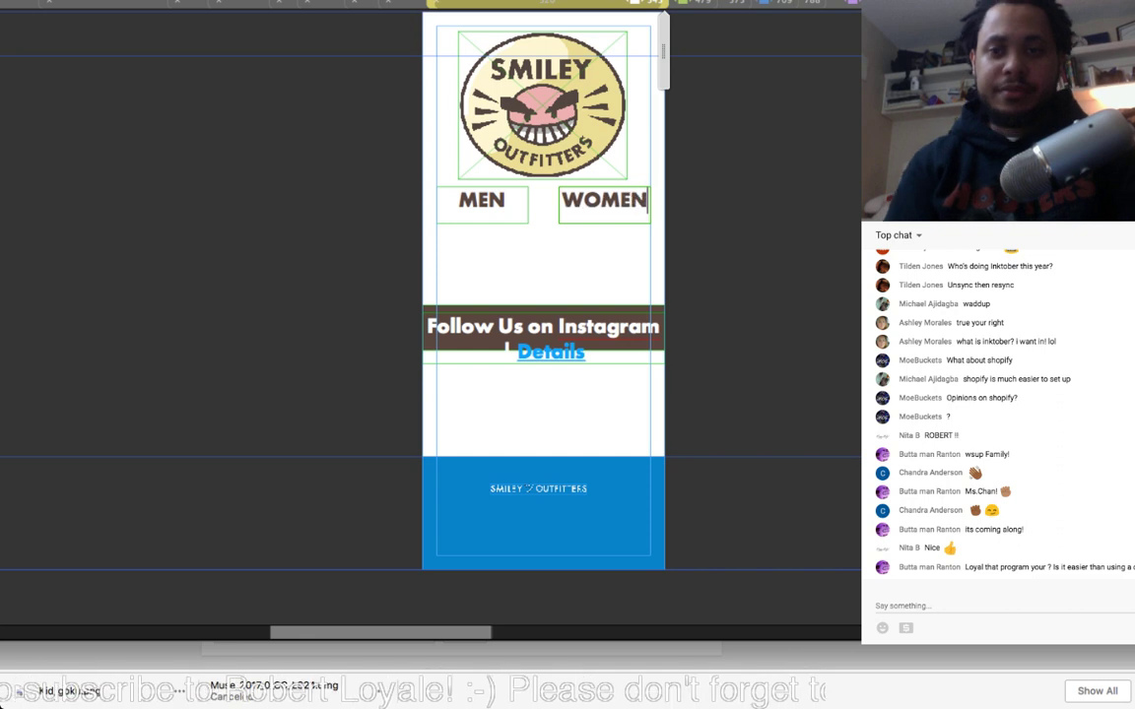
Step: Bring the MEN and WOMEN frames closer together so they sit side by side, centred below the logo
key(Escape)
key(Escape)
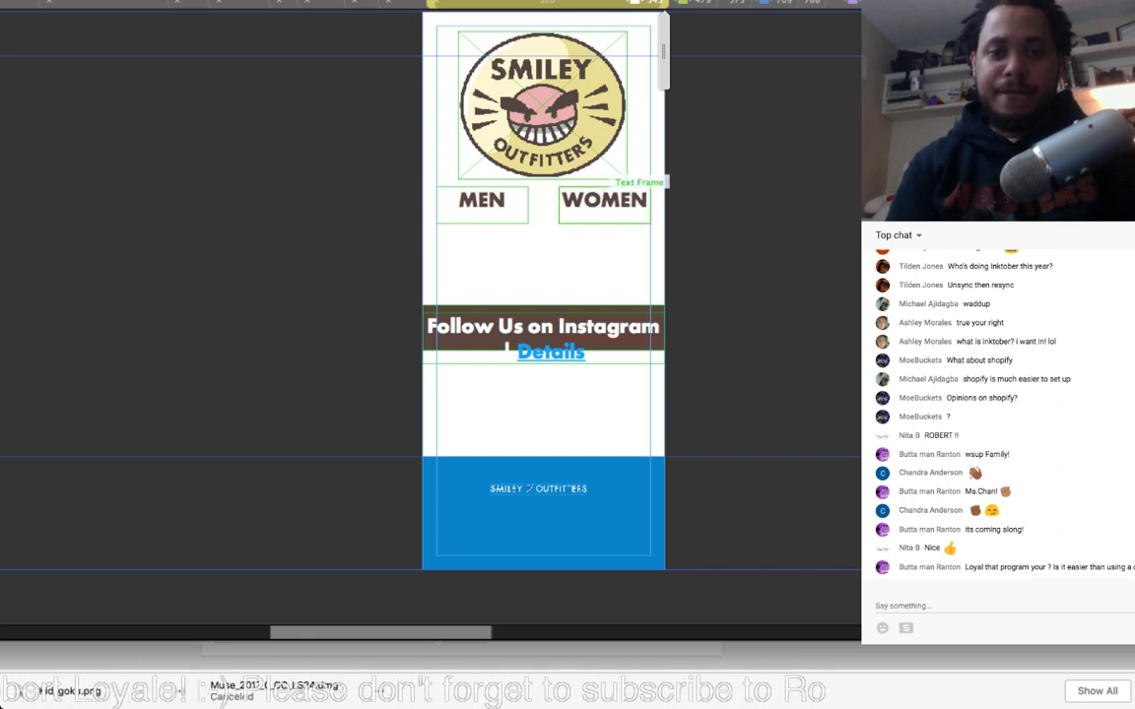
drag(603, 205, 590, 205)
drag(494, 204, 502, 204)
key(Escape)
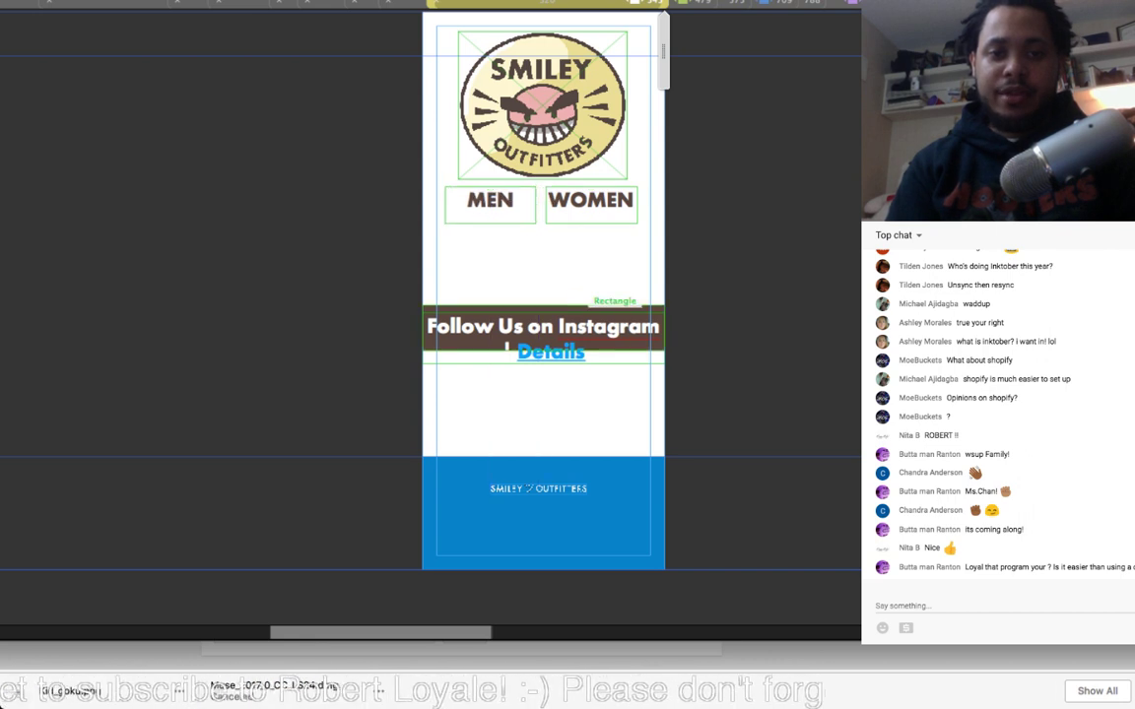
Step: Lower the WOMEN and MEN frames and enlarge the logo to about the full margin width just above them
drag(591, 204, 591, 247)
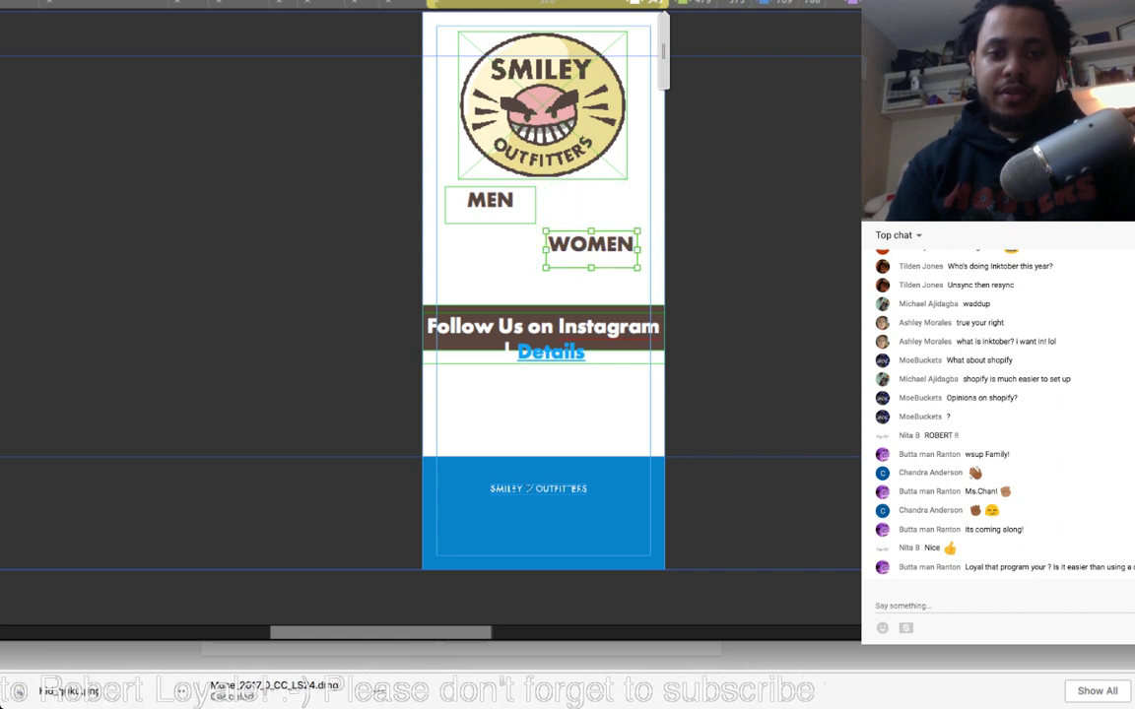
drag(490, 203, 491, 248)
click(545, 116)
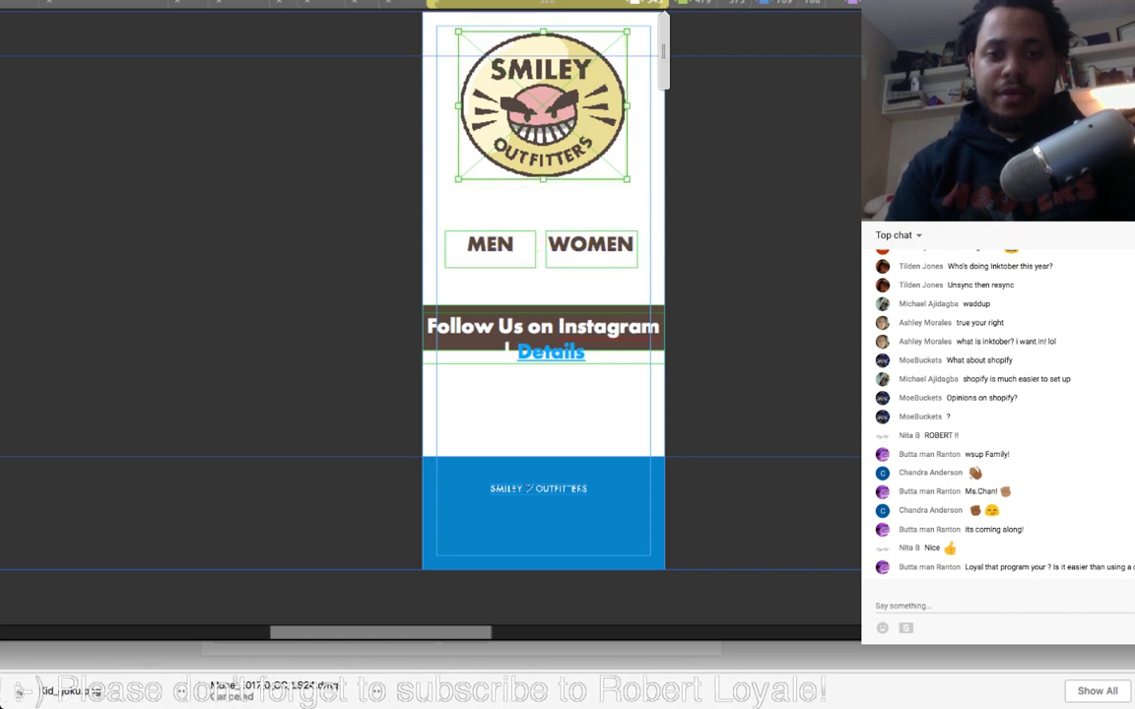
drag(545, 116, 540, 150)
drag(624, 65, 649, 43)
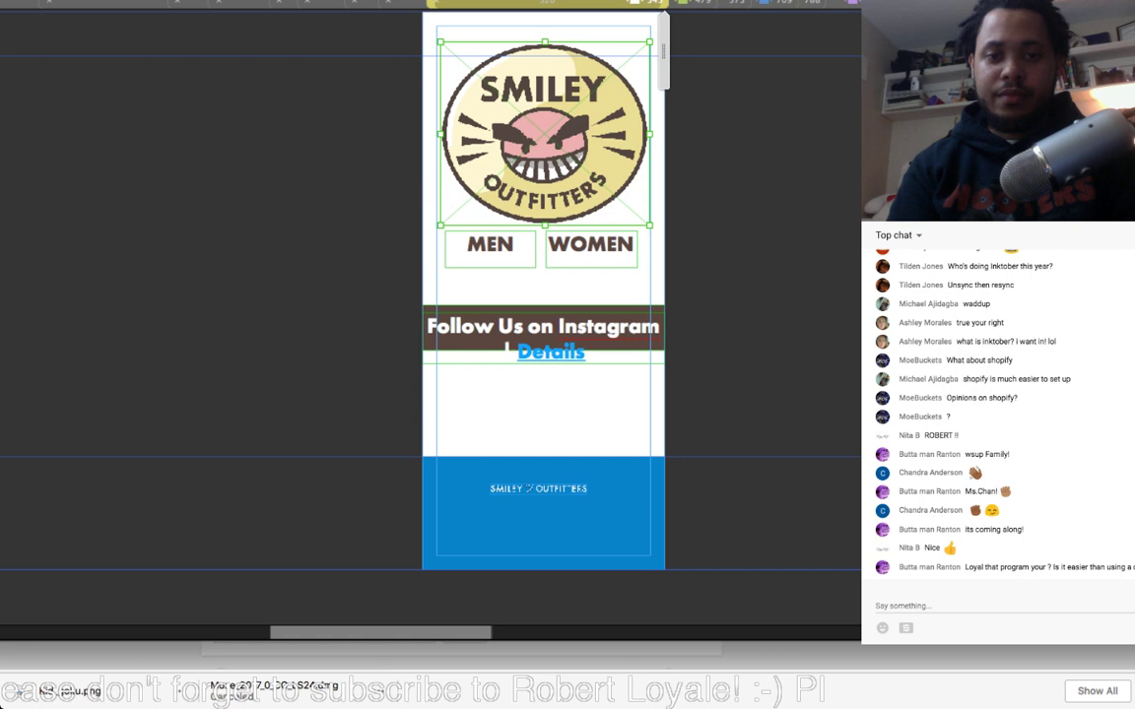
Step: Move the logo and the MEN and WOMEN frames together slightly down, aligning the logo's upper edge with the header guide
shift+click(490, 245)
shift+click(591, 245)
drag(591, 246, 591, 259)
click(589, 399)
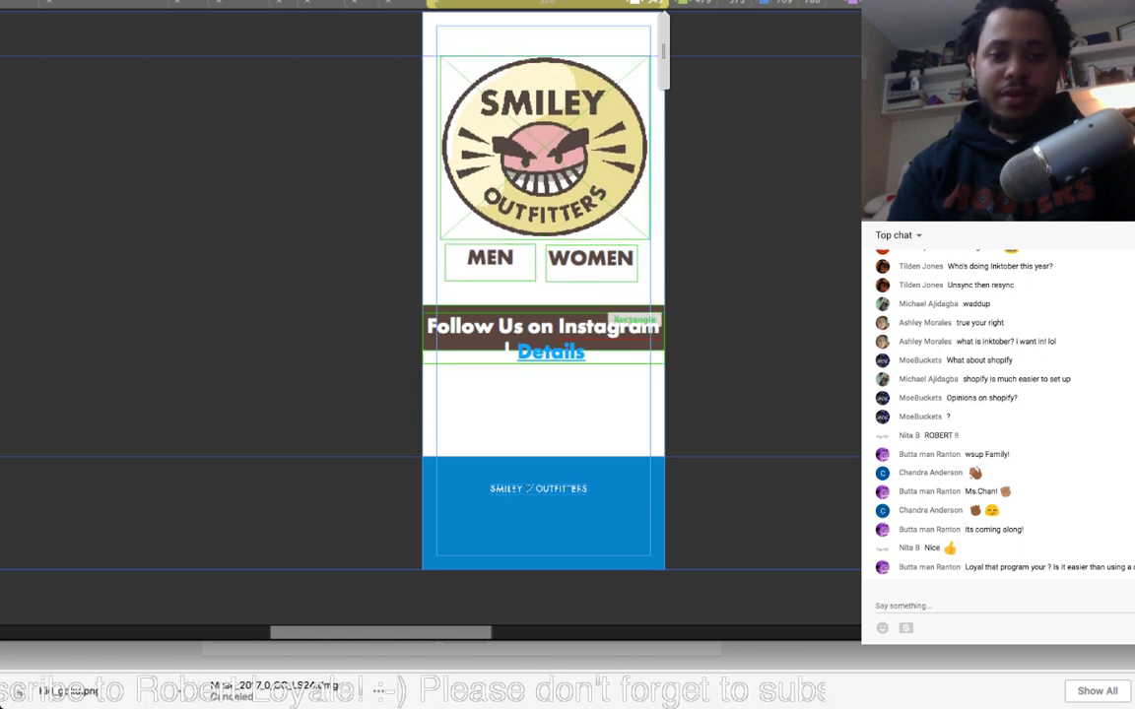
Step: Copy all the text of the Instagram bar and delete it from its frame
click(583, 337)
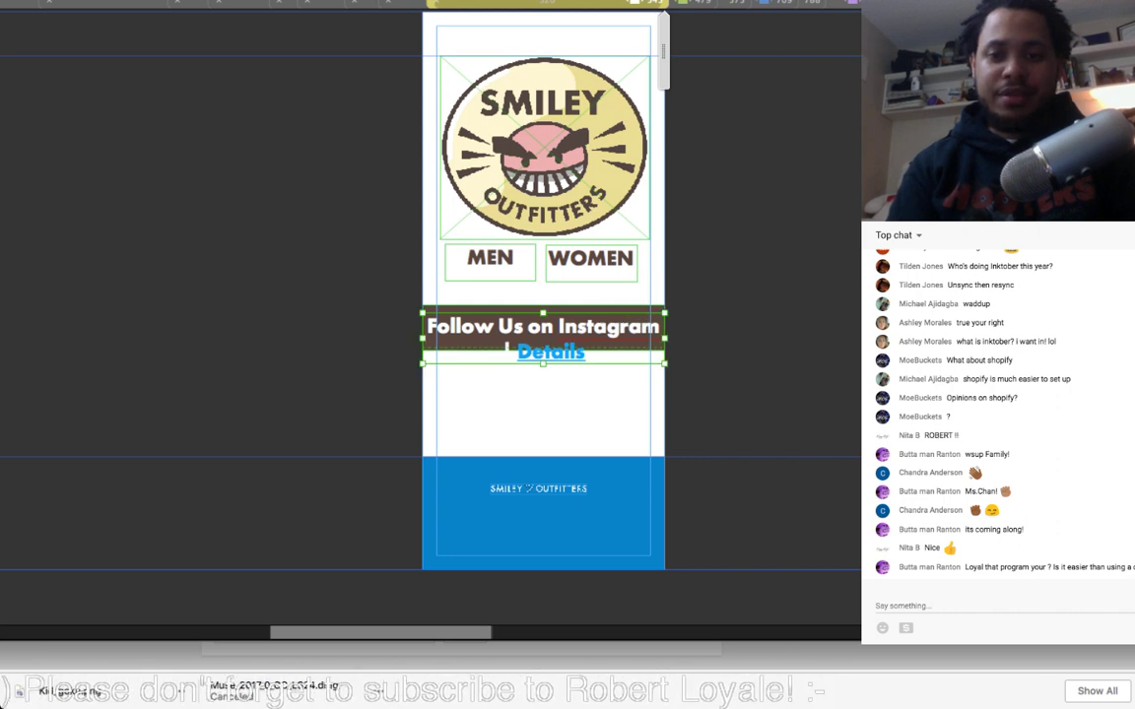
key(Escape)
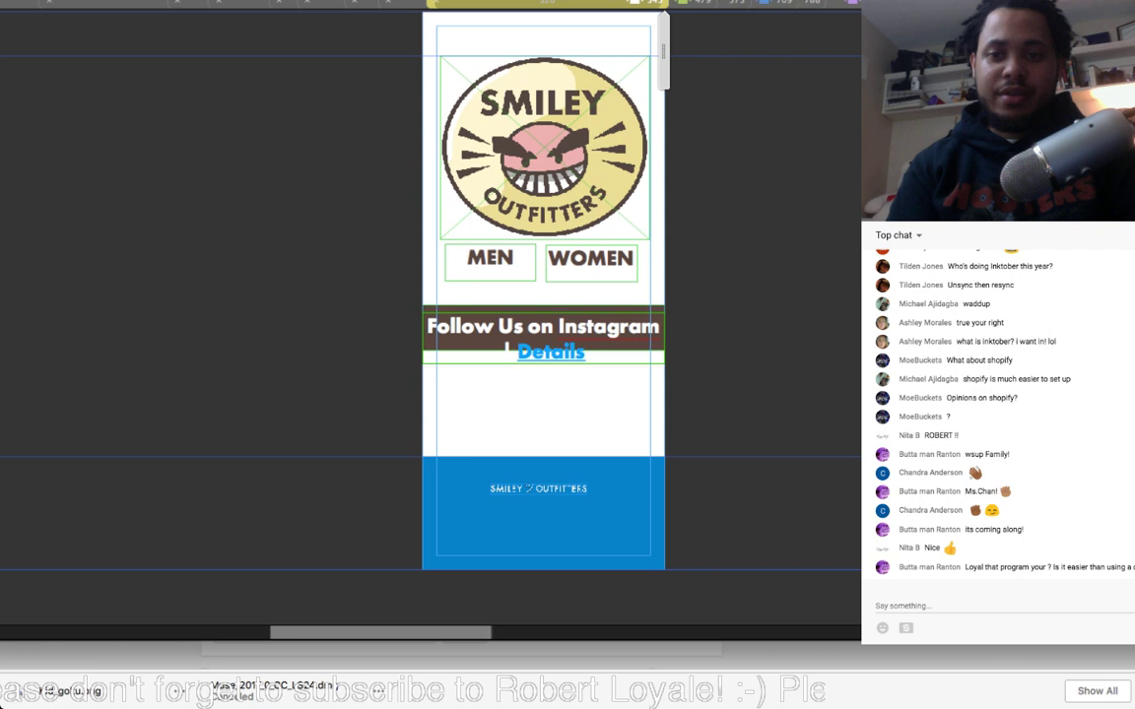
key(super+a)
key(ctrl+c)
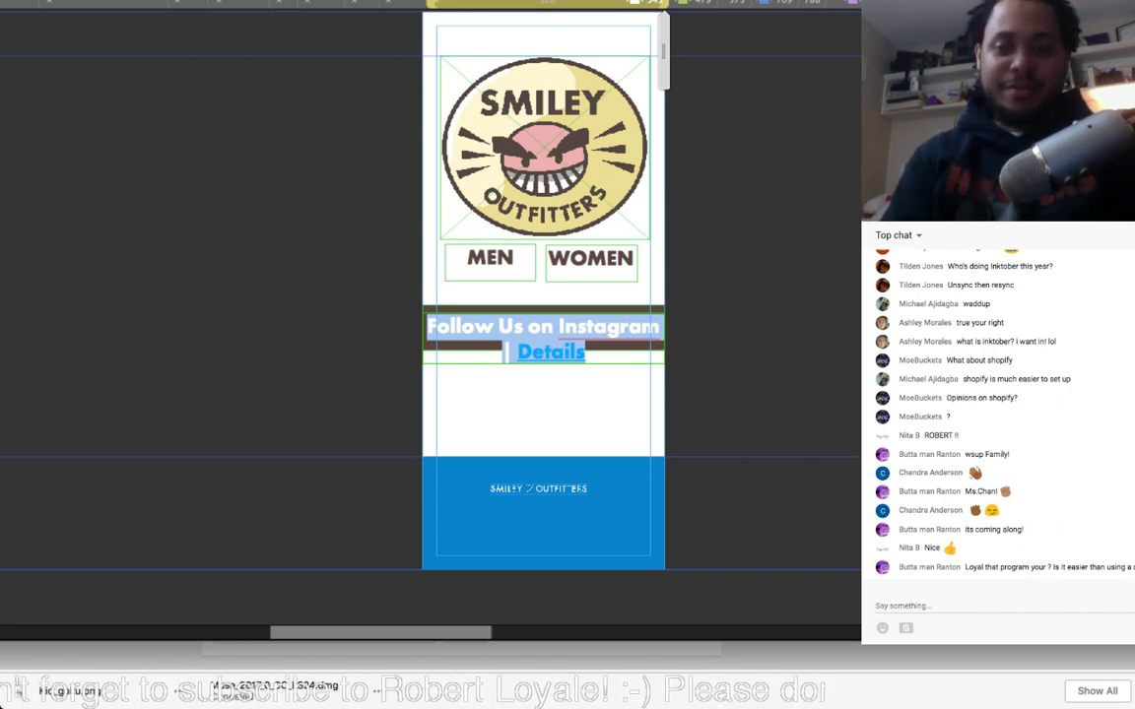
key(BackSpace)
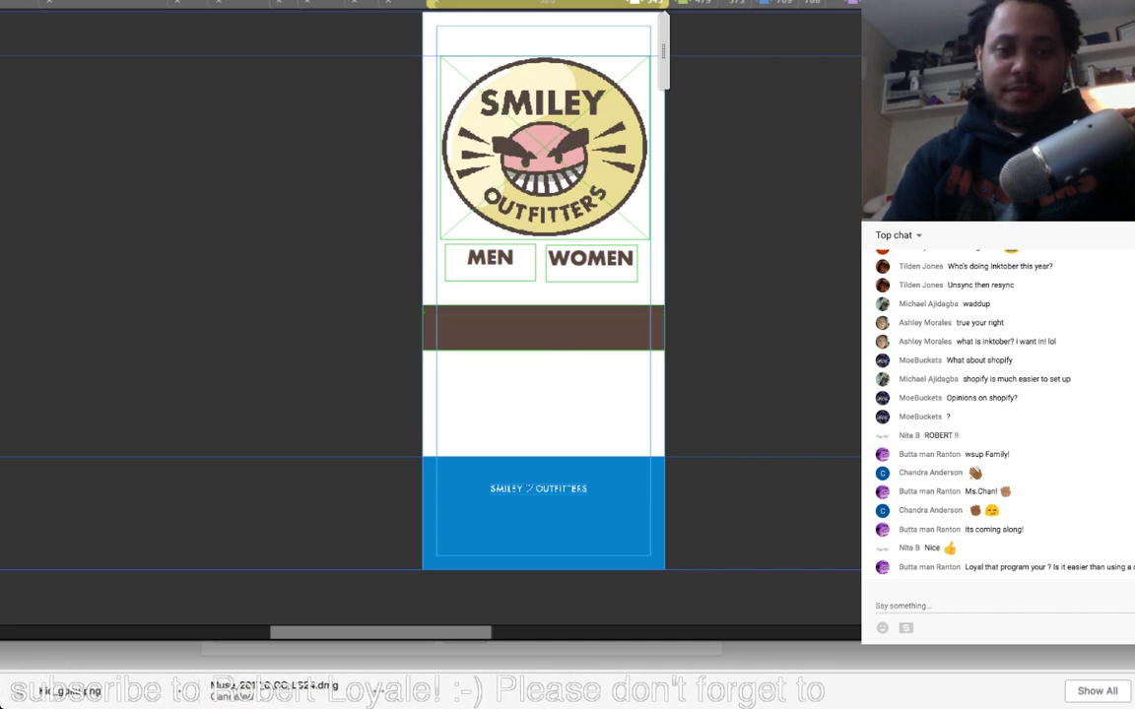
Step: Try pasting the Instagram text into a new text frame on the brown bar and shrinking the text to one line
drag(451, 309, 638, 339)
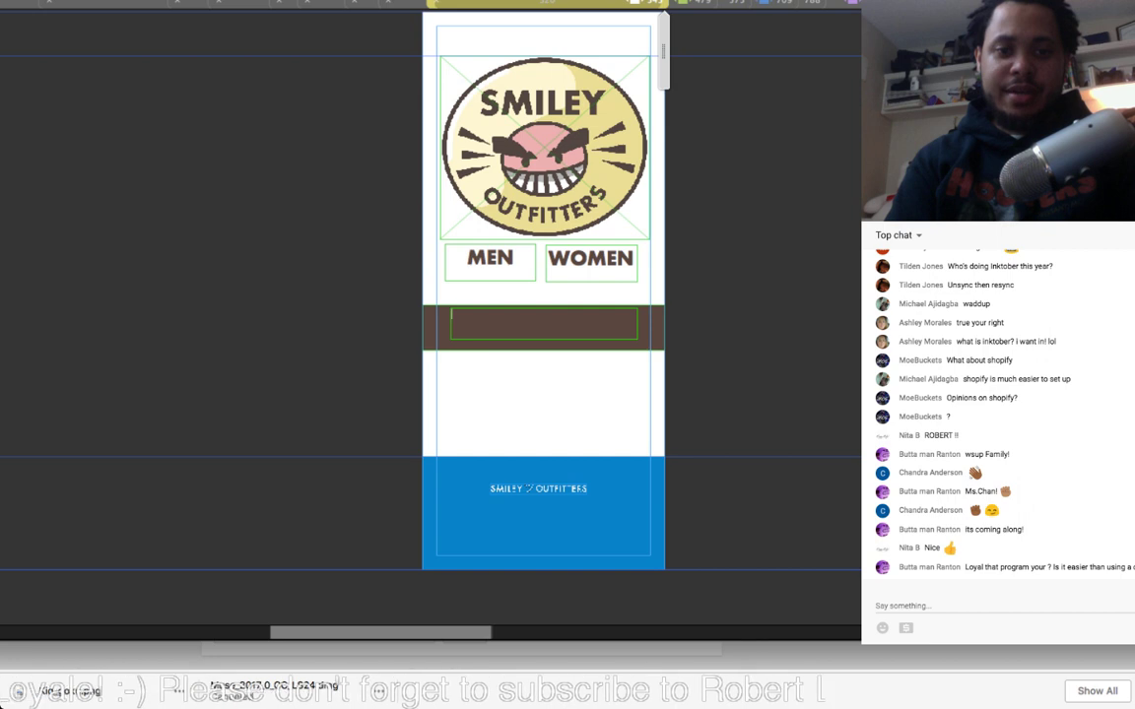
key(ctrl+v)
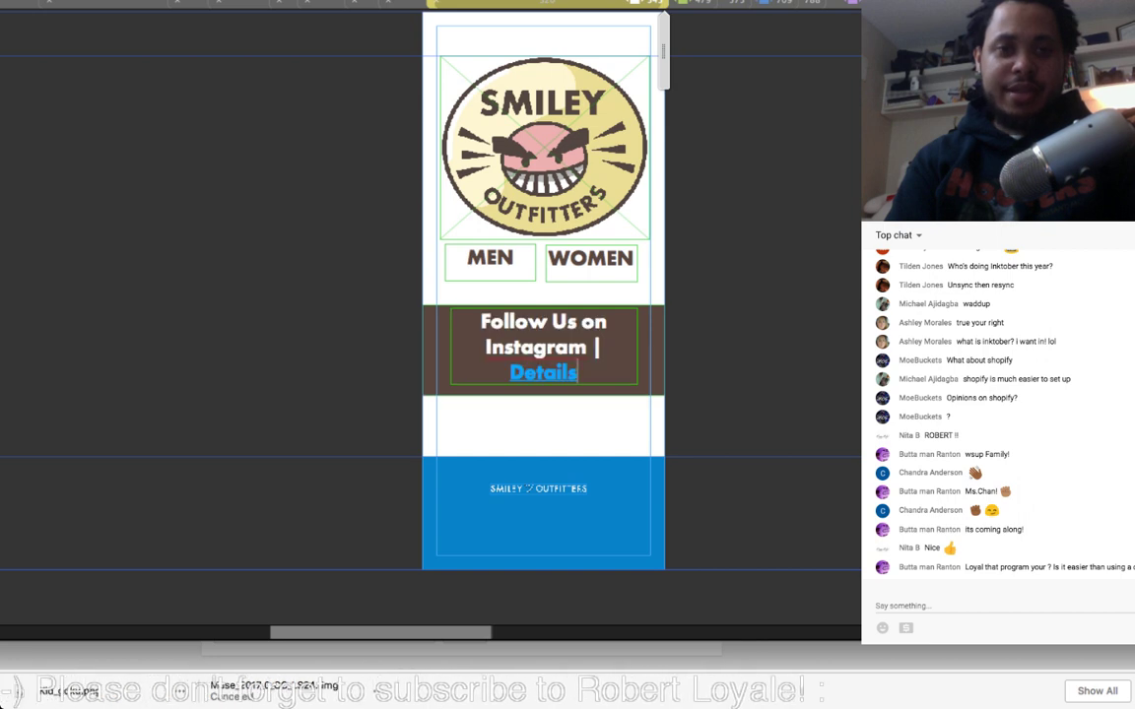
key(ctrl+a)
key(super+c)
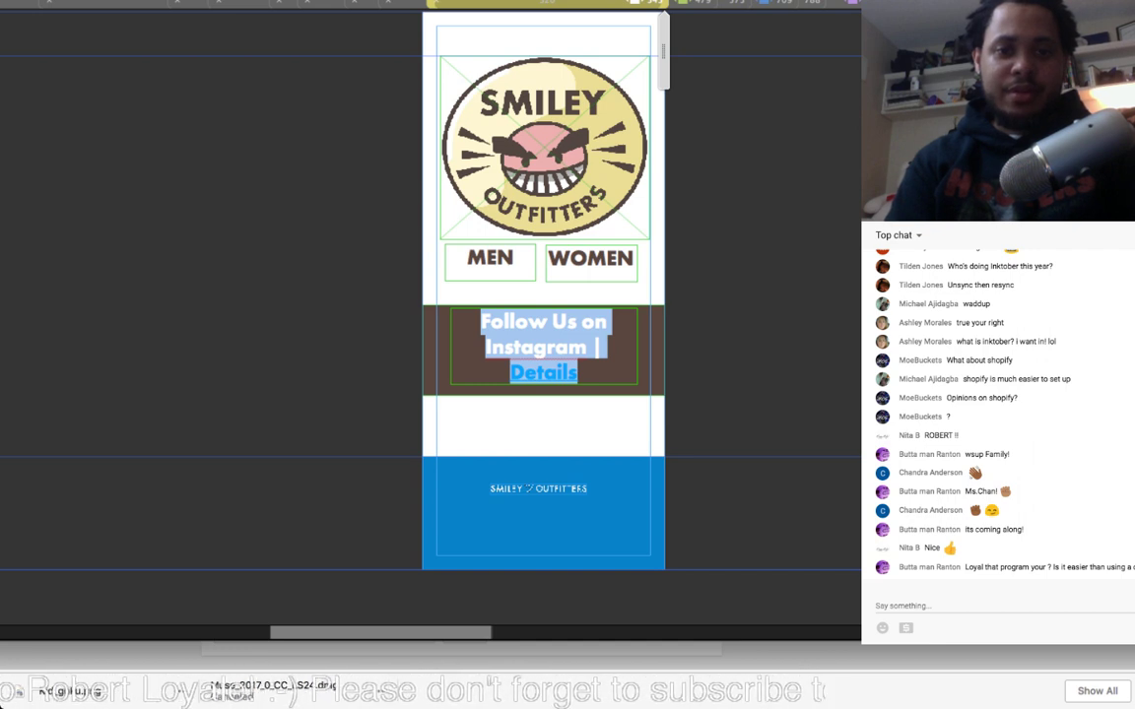
key(Return)
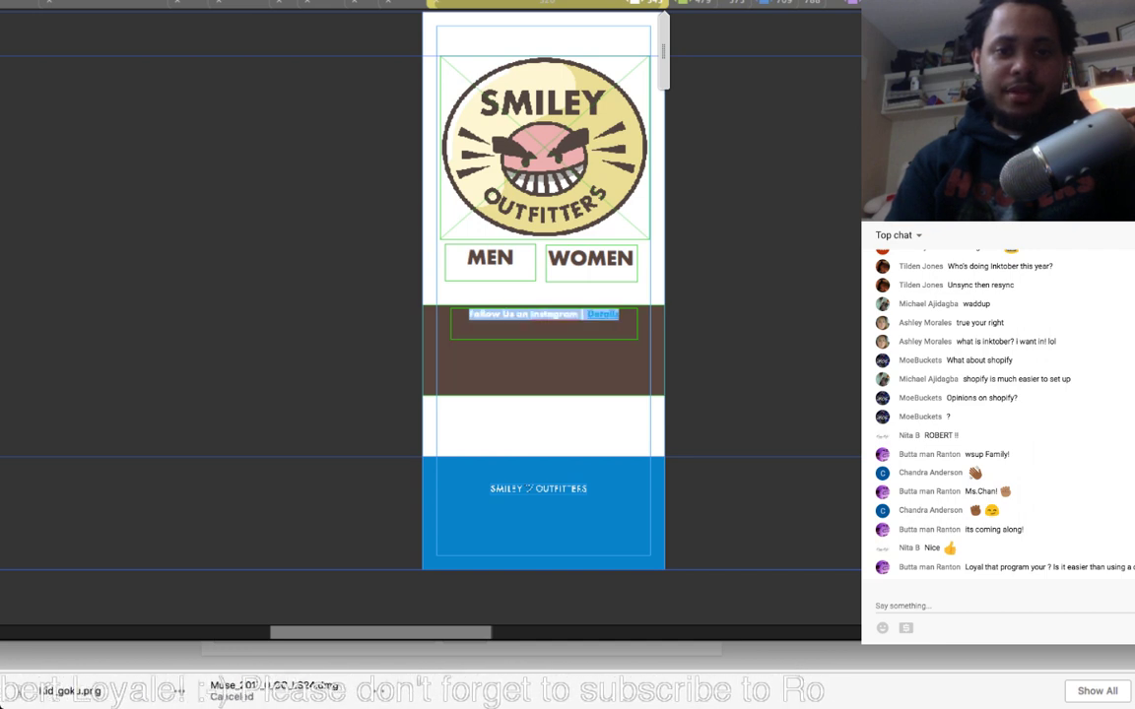
key(Escape)
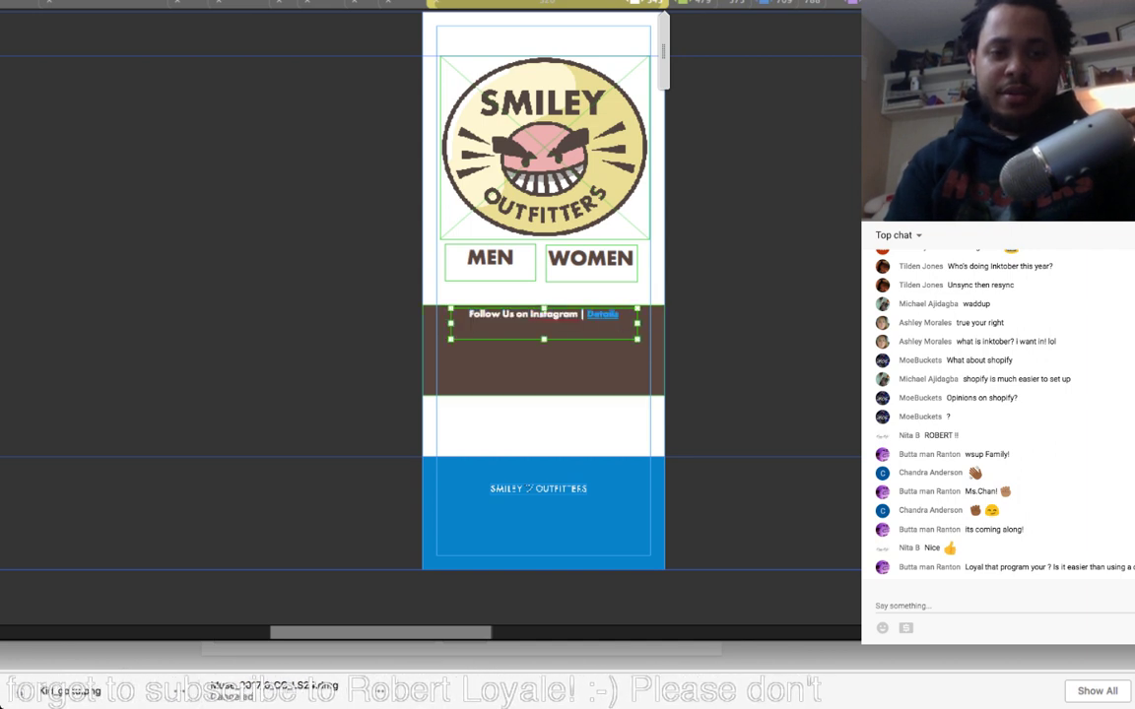
Step: Try reducing the brown bar's height, and undo the changes back to the empty bar without the new text frame
click(581, 357)
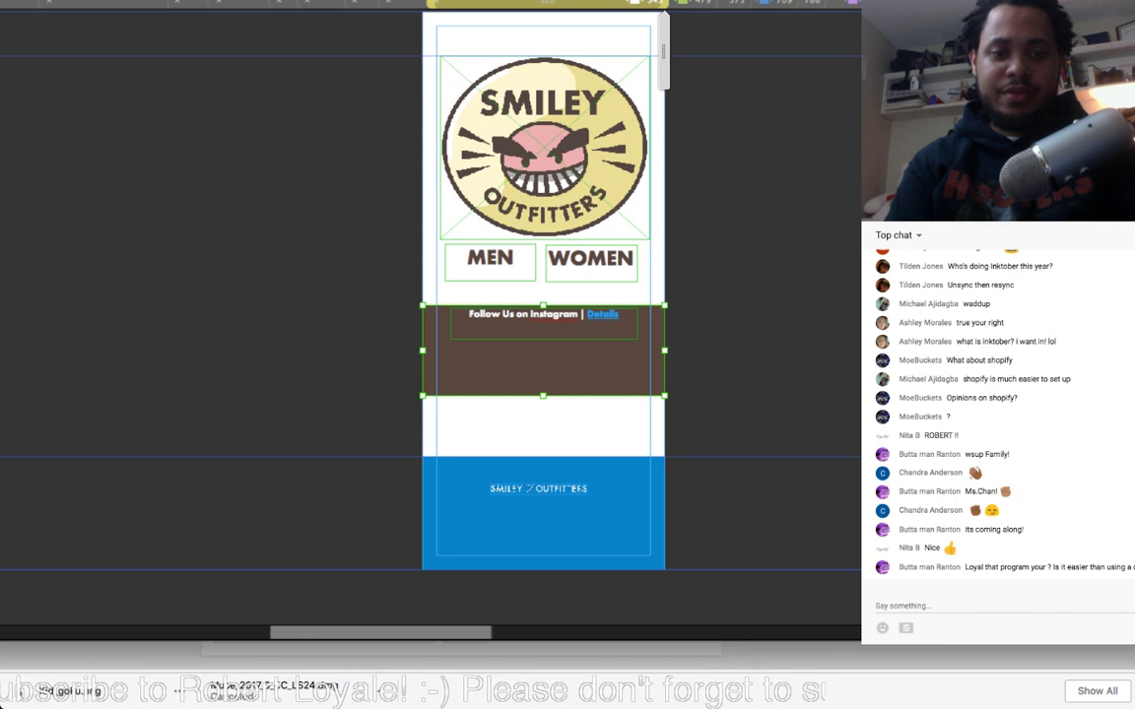
drag(543, 396, 543, 350)
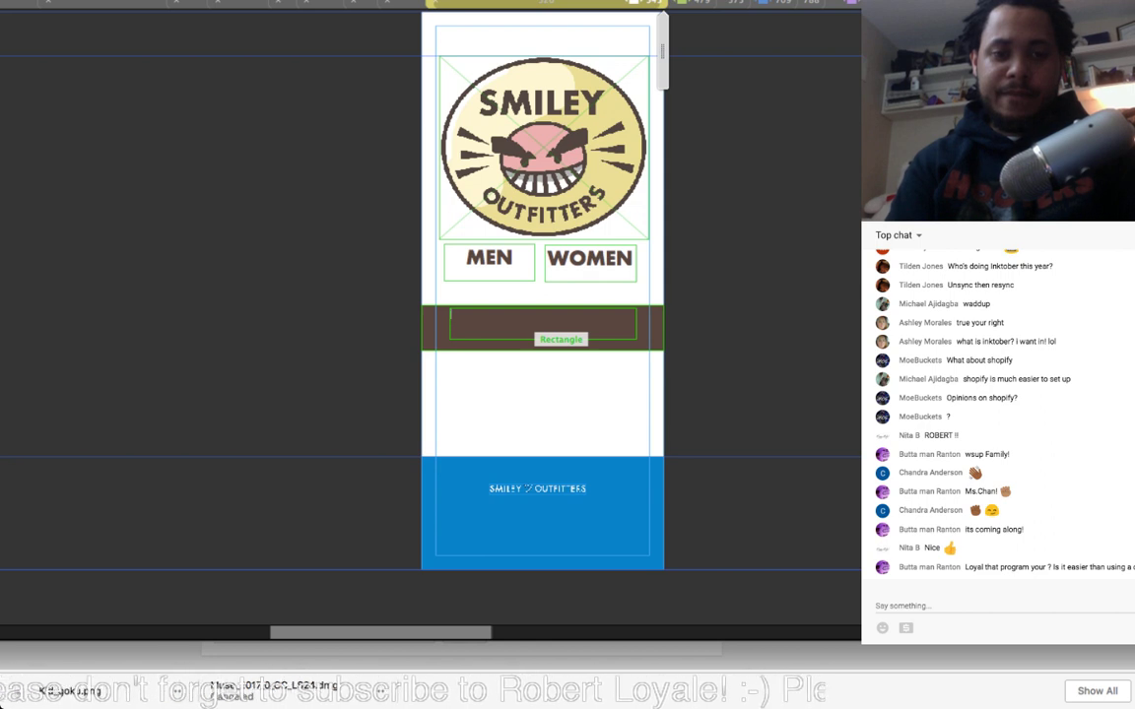
key(ctrl+z)
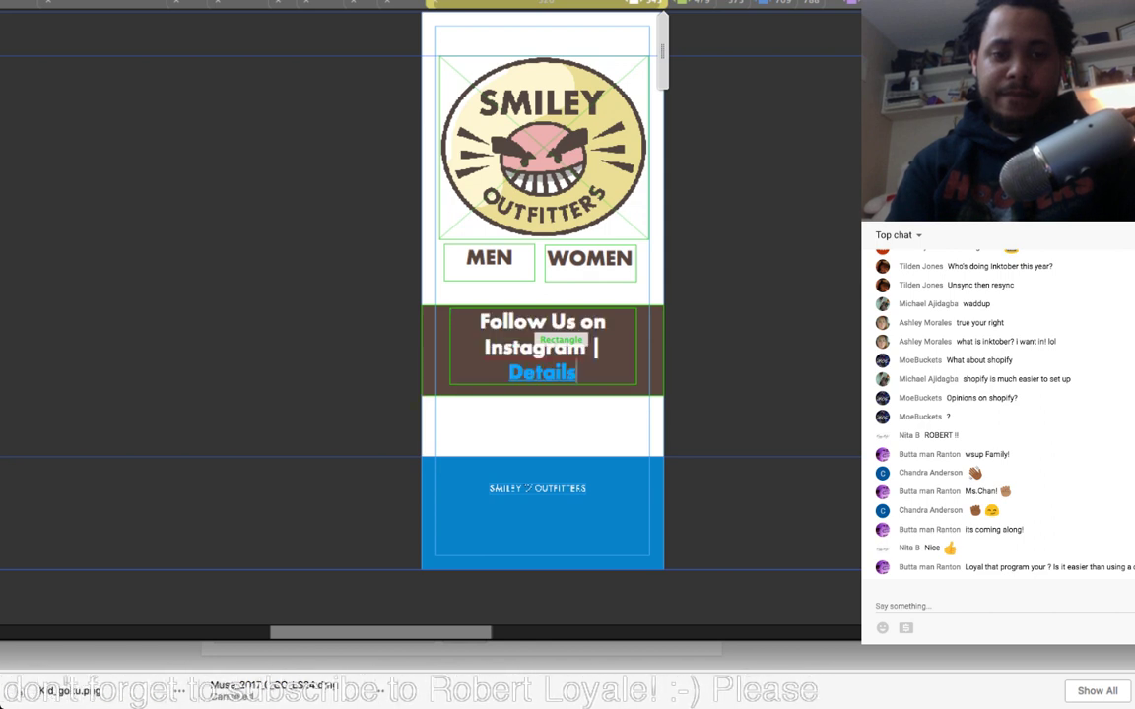
key(ctrl+shift+z)
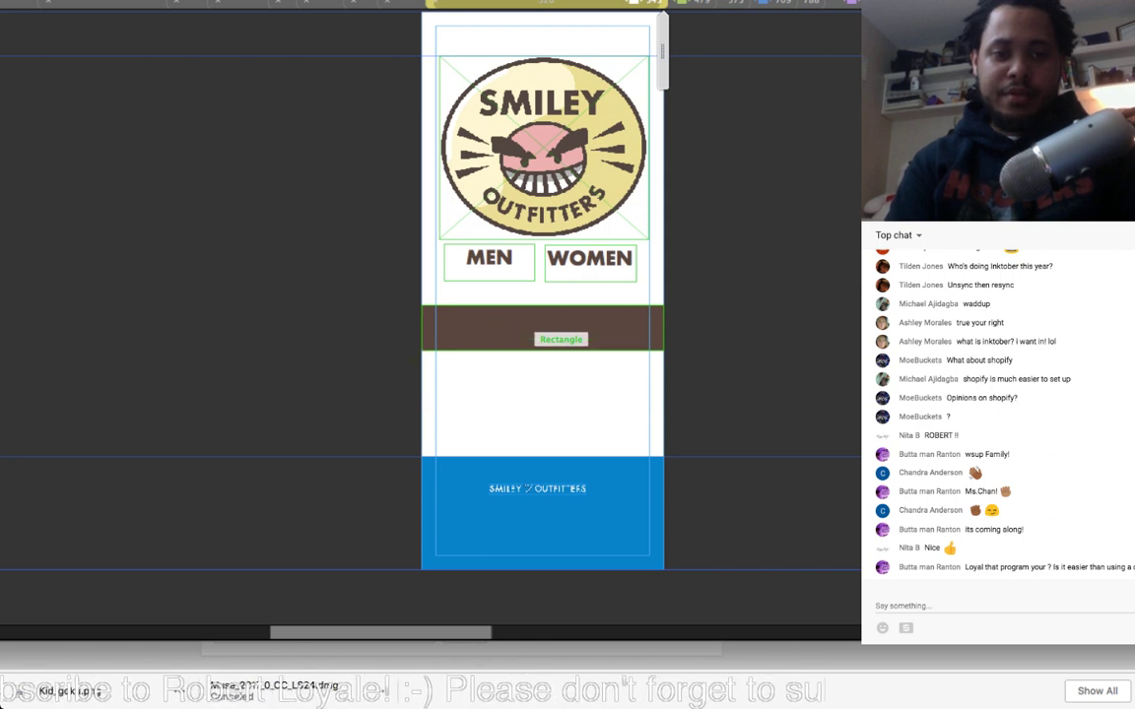
Step: Add a text frame about 230 by 81 px below the brown bar, paste the Instagram text and reduce its size
drag(466, 360, 630, 417)
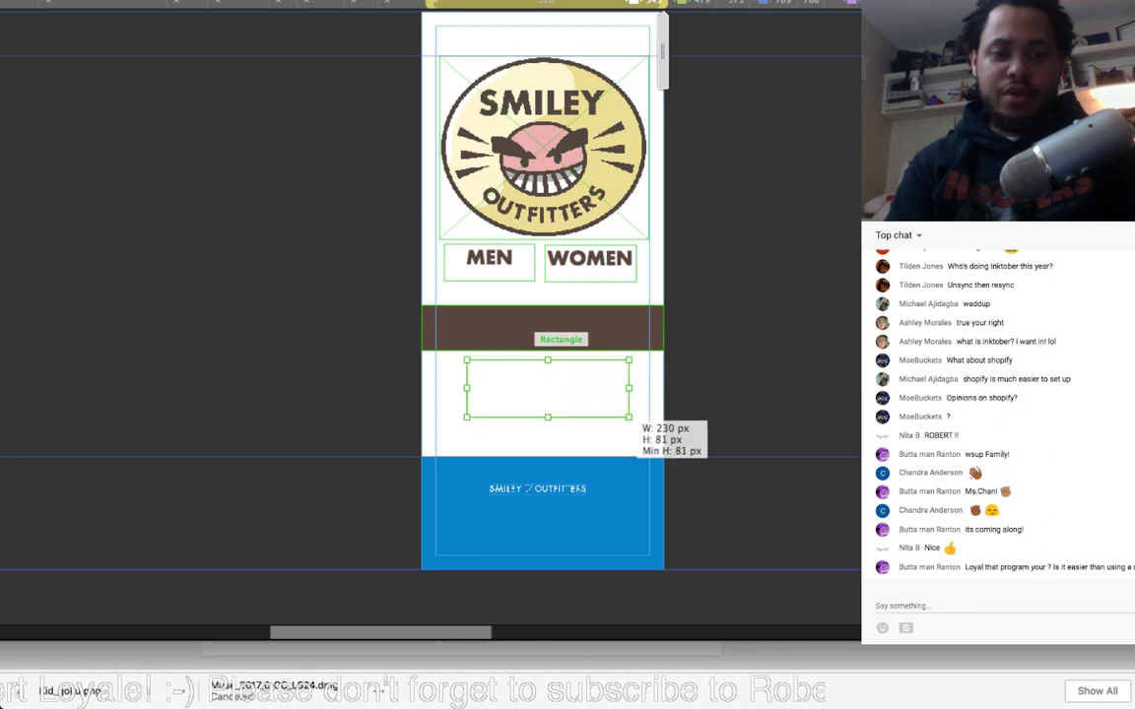
key(super+v)
key(super+a)
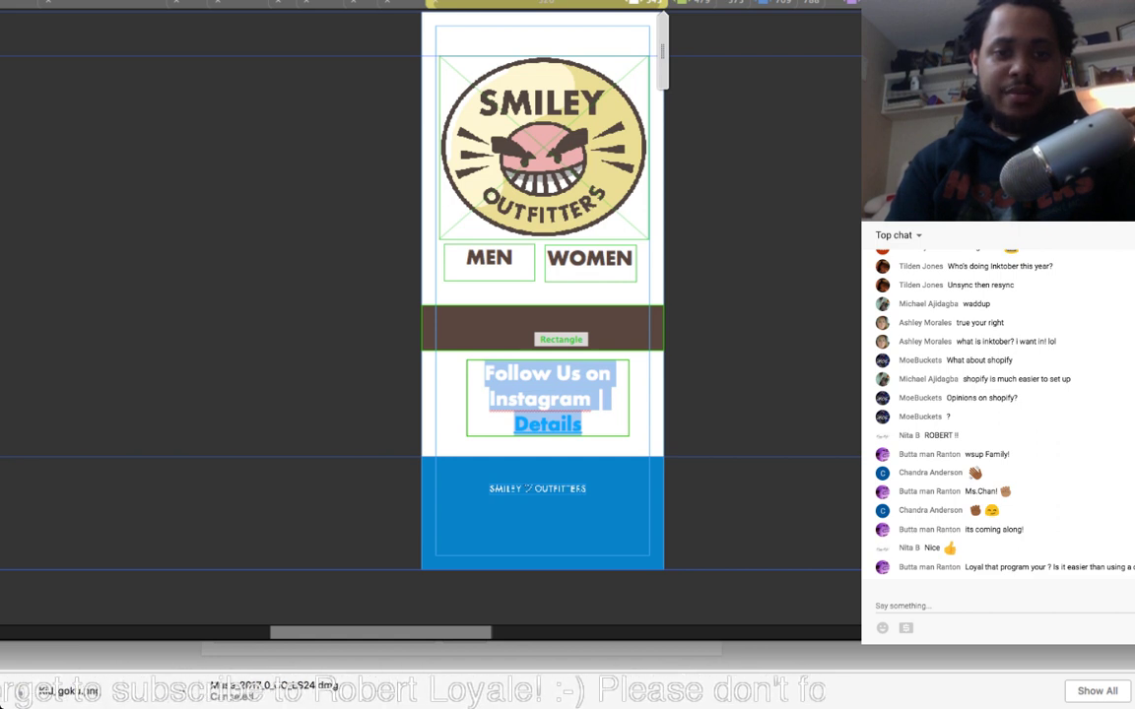
key(Return)
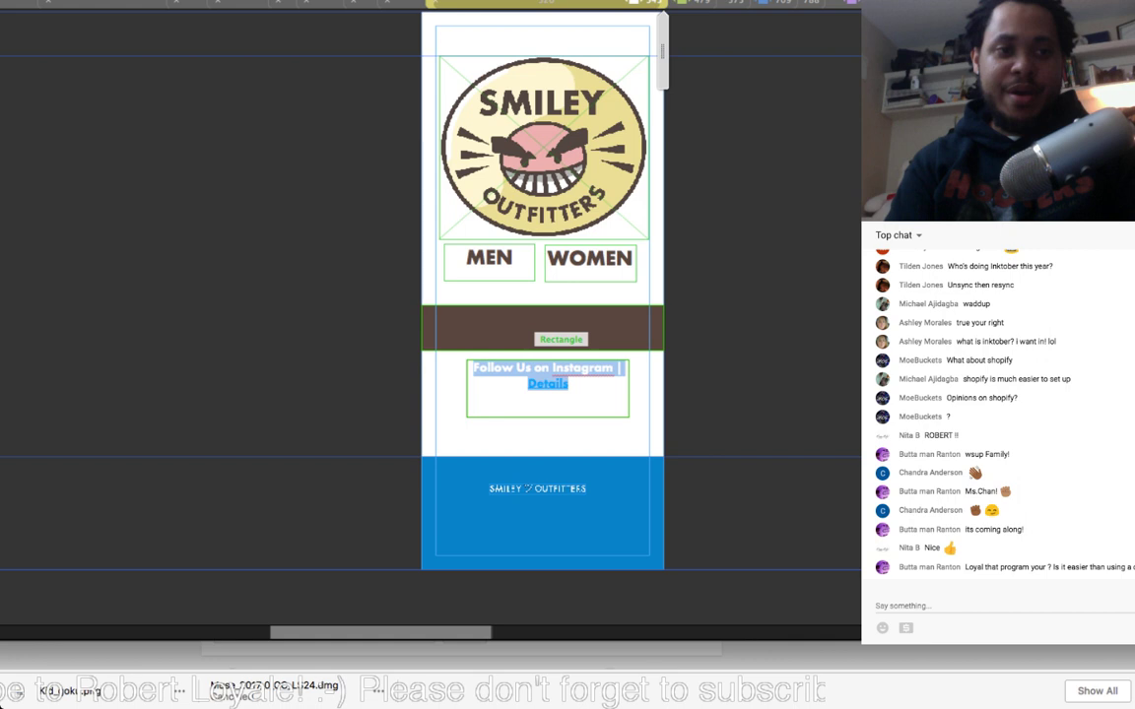
key(BackSpace)
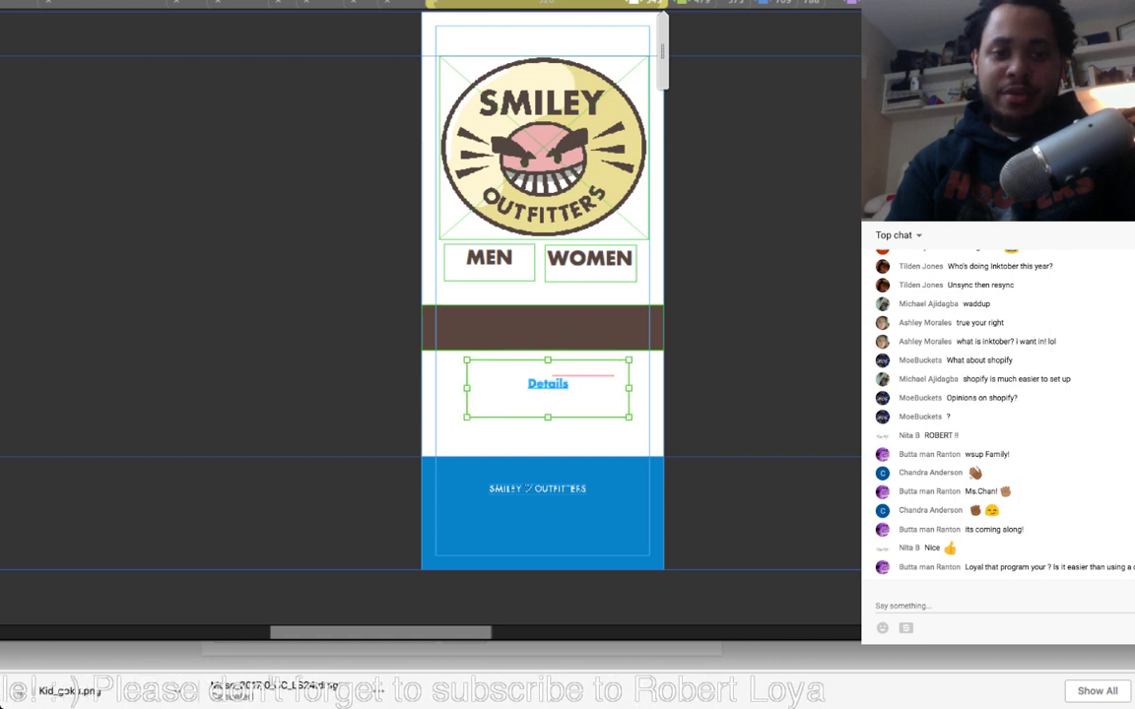
Step: Widen the Instagram text frame to the full page width, move it onto the brown bar and shorten it to fit
drag(628, 388, 663, 388)
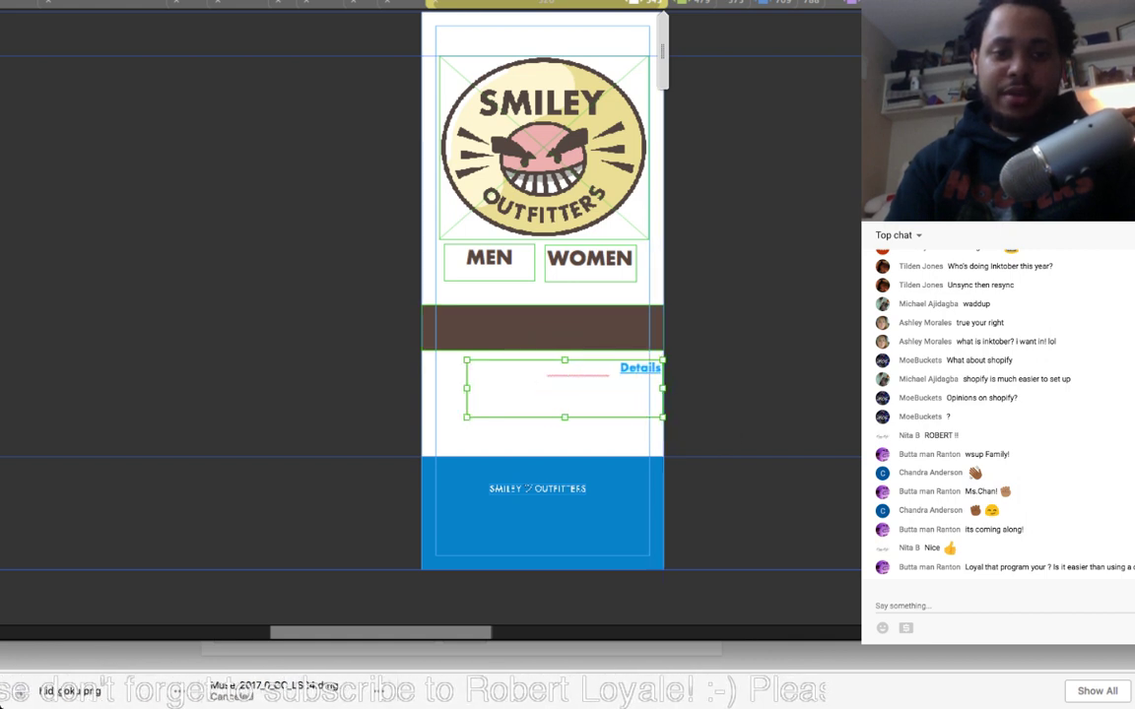
drag(466, 388, 422, 388)
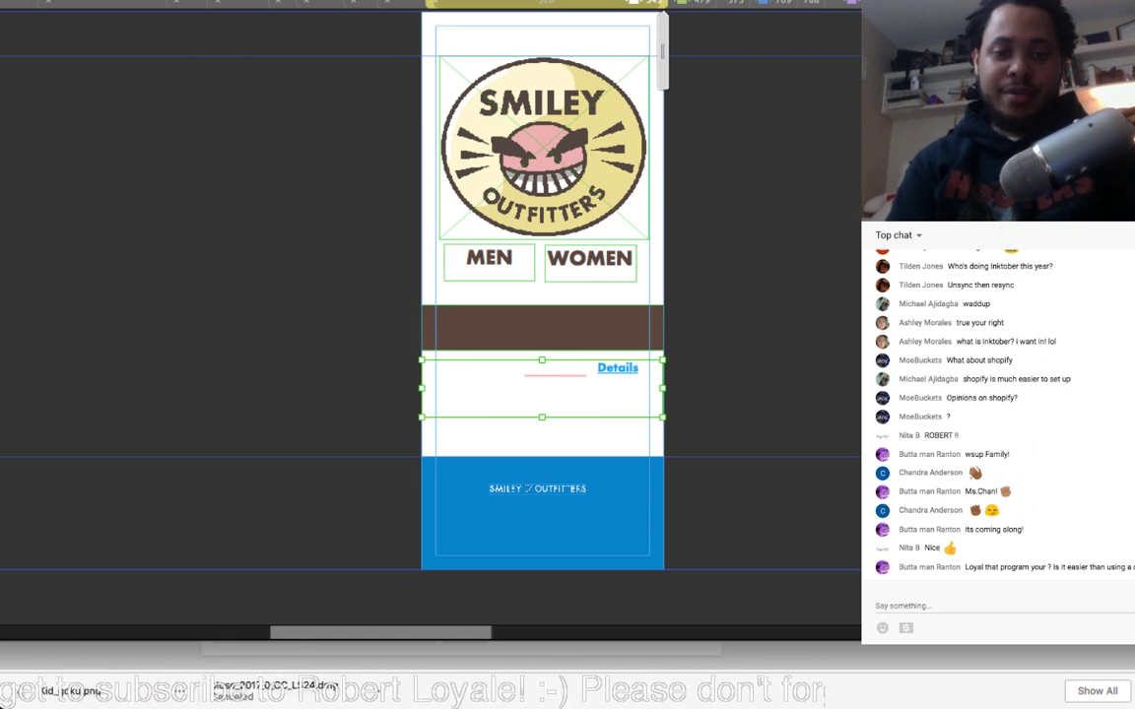
drag(492, 389, 492, 349)
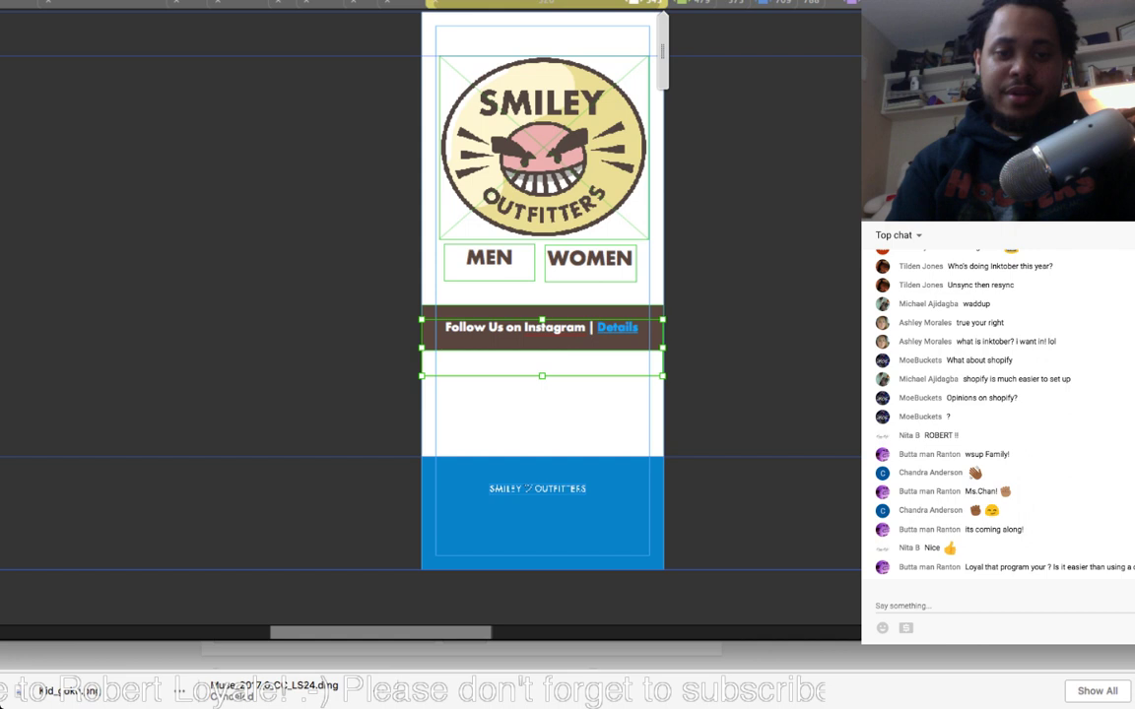
drag(542, 375, 542, 344)
click(544, 404)
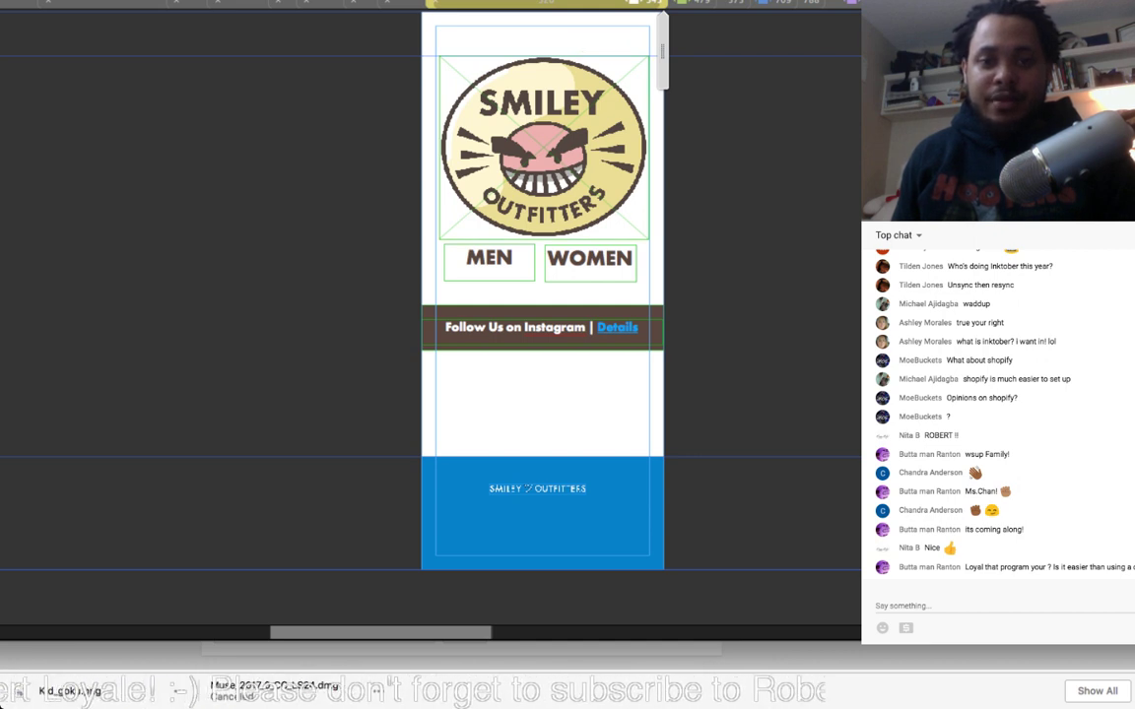
Step: Delete the smaller duplicate MEN, WOMEN and Instagram text frames at the 479 breakpoint
click(693, 3)
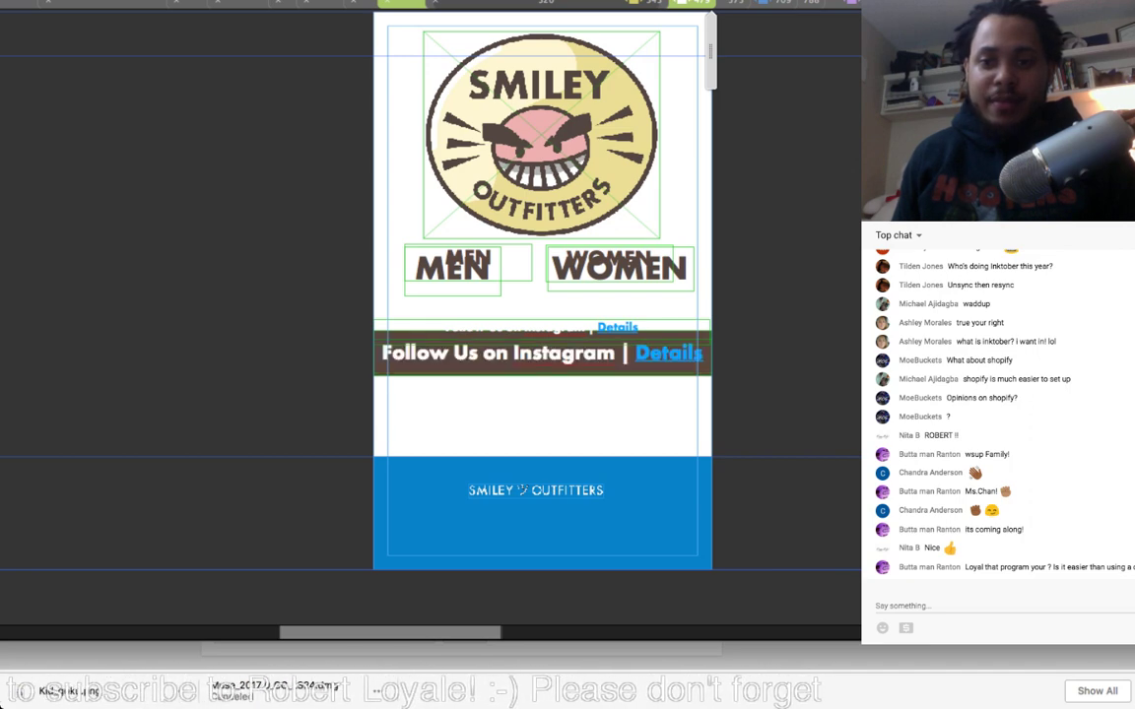
key(Delete)
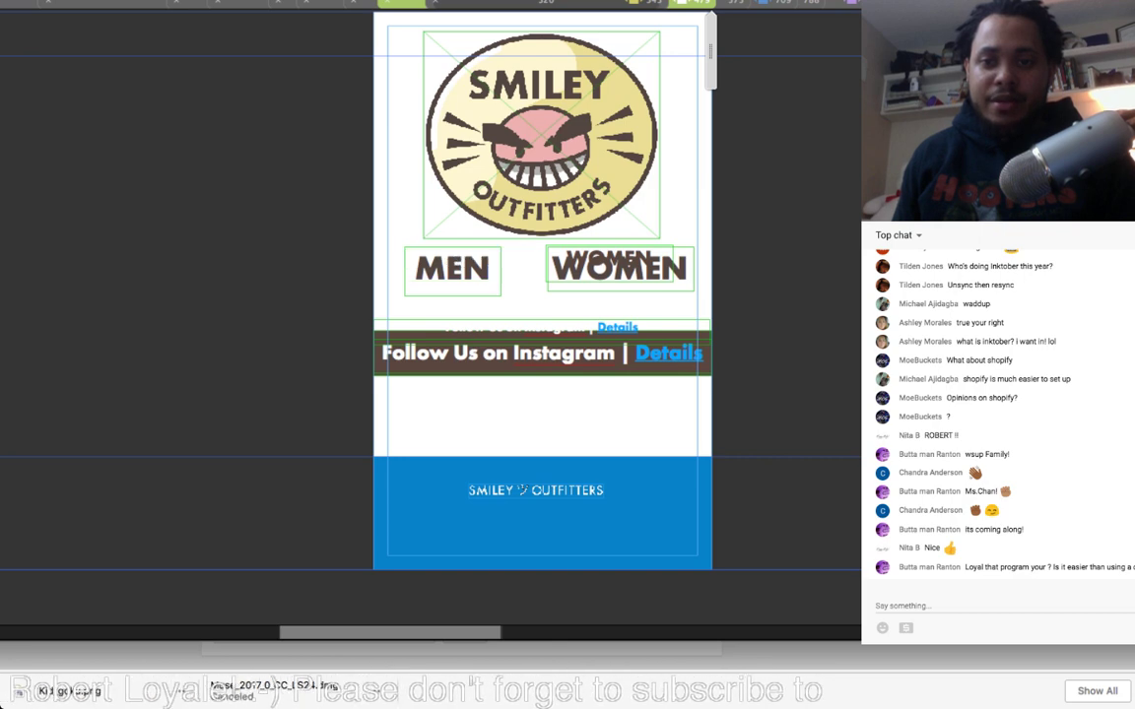
key(Delete)
Step: Delete the smaller duplicate WOMEN, Instagram and MEN text frames at the next breakpoint wider than 479
click(735, 3)
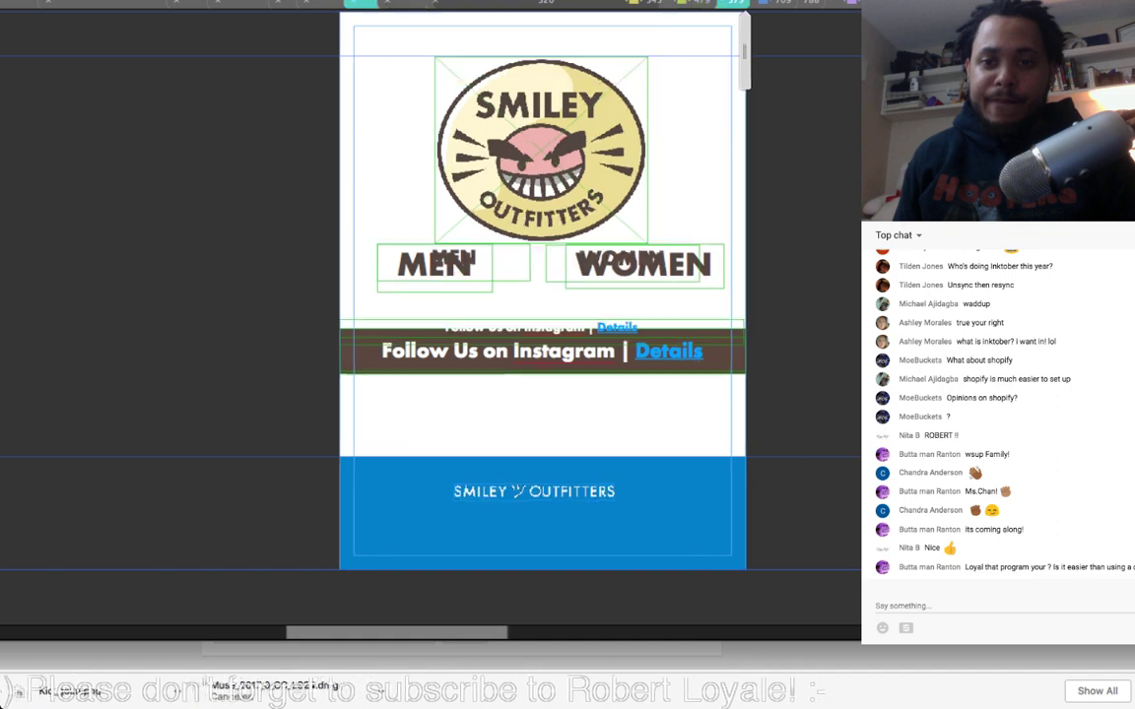
key(Delete)
key(Delete)
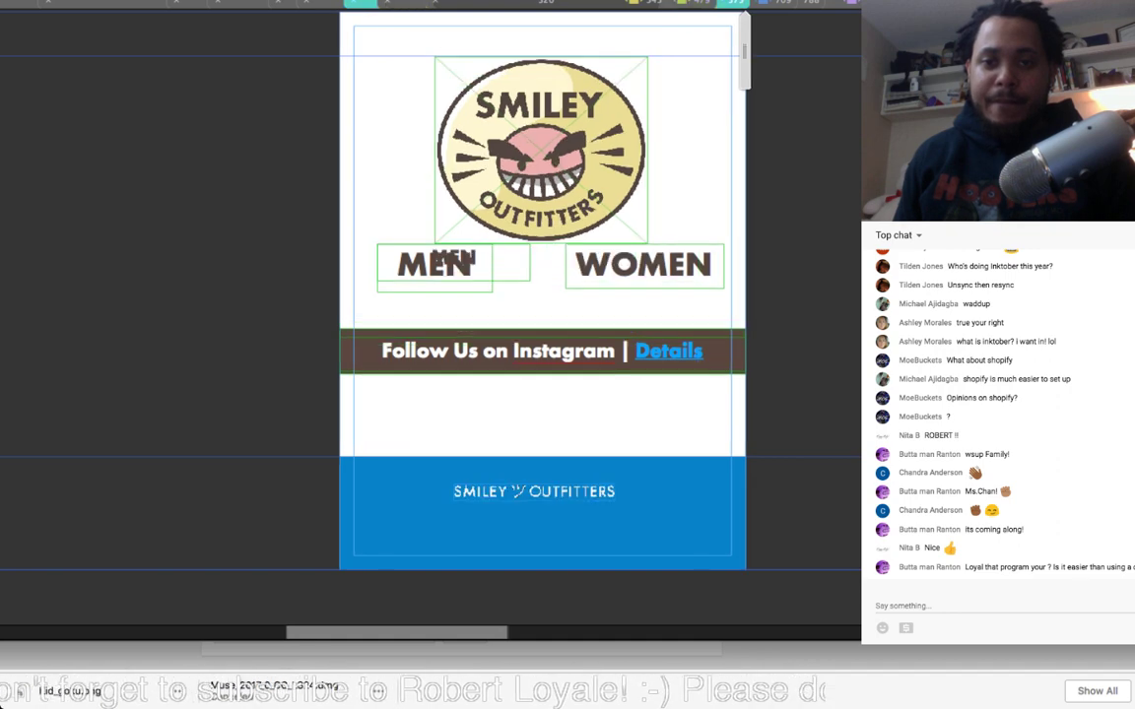
key(Delete)
Step: Remove the smaller duplicate MEN, WOMEN and Instagram text frames at the 709 breakpoint
click(773, 3)
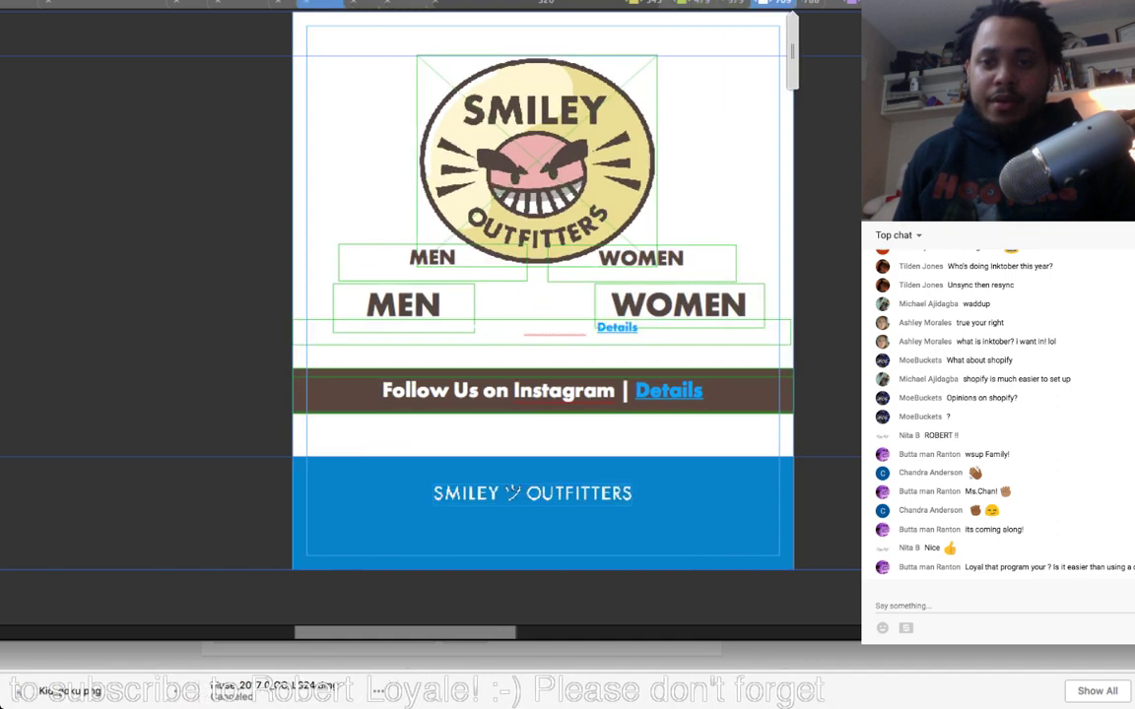
key(ctrl+z)
key(ctrl+z)
key(ctrl+z)
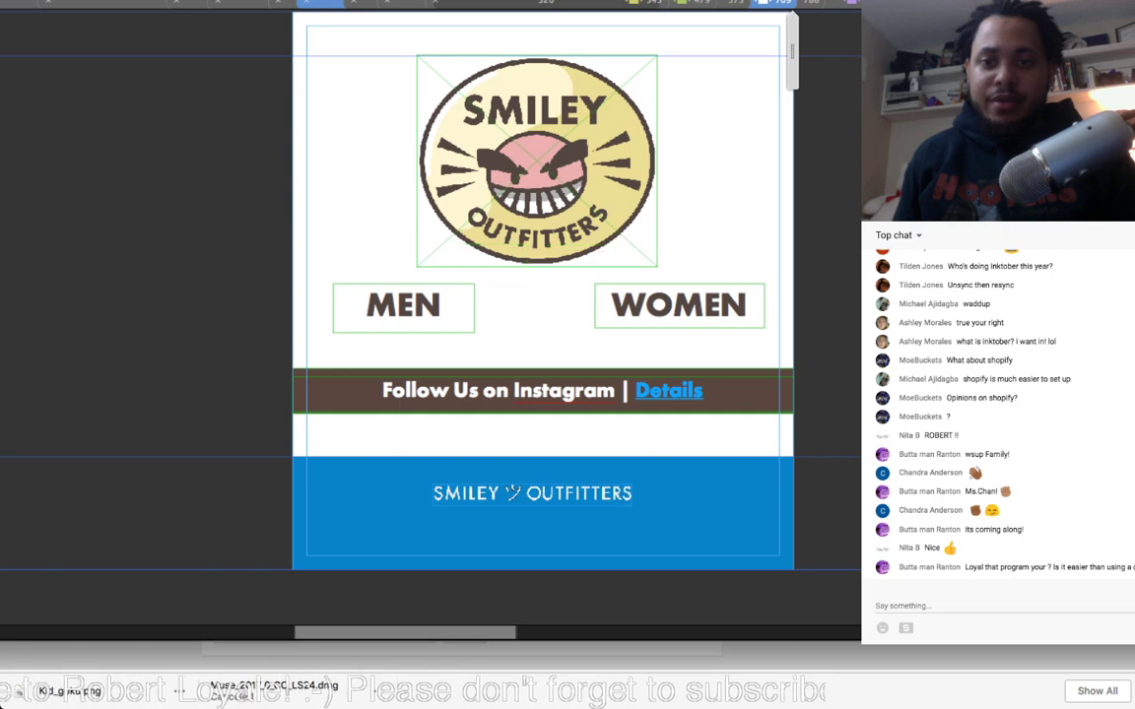
Step: Remove the smaller duplicate MEN and WOMEN text frames overlapping the logo at the 788 breakpoint
key(ctrl+z)
key(ctrl+z)
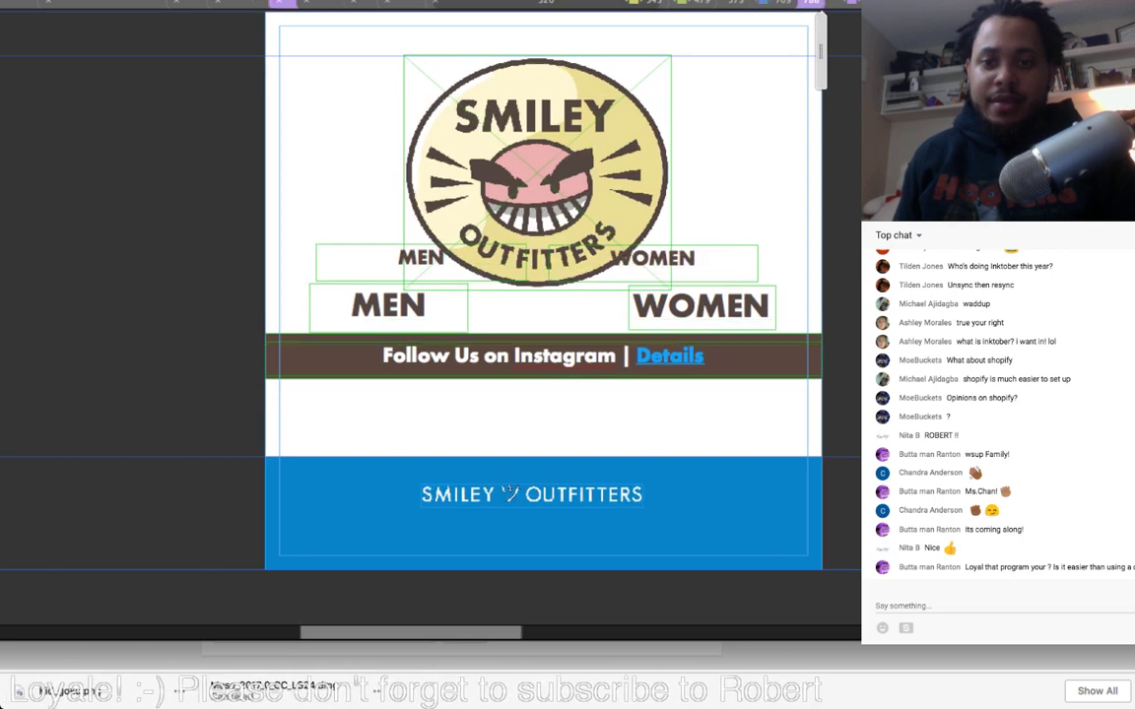
key(ctrl+z)
key(ctrl+z)
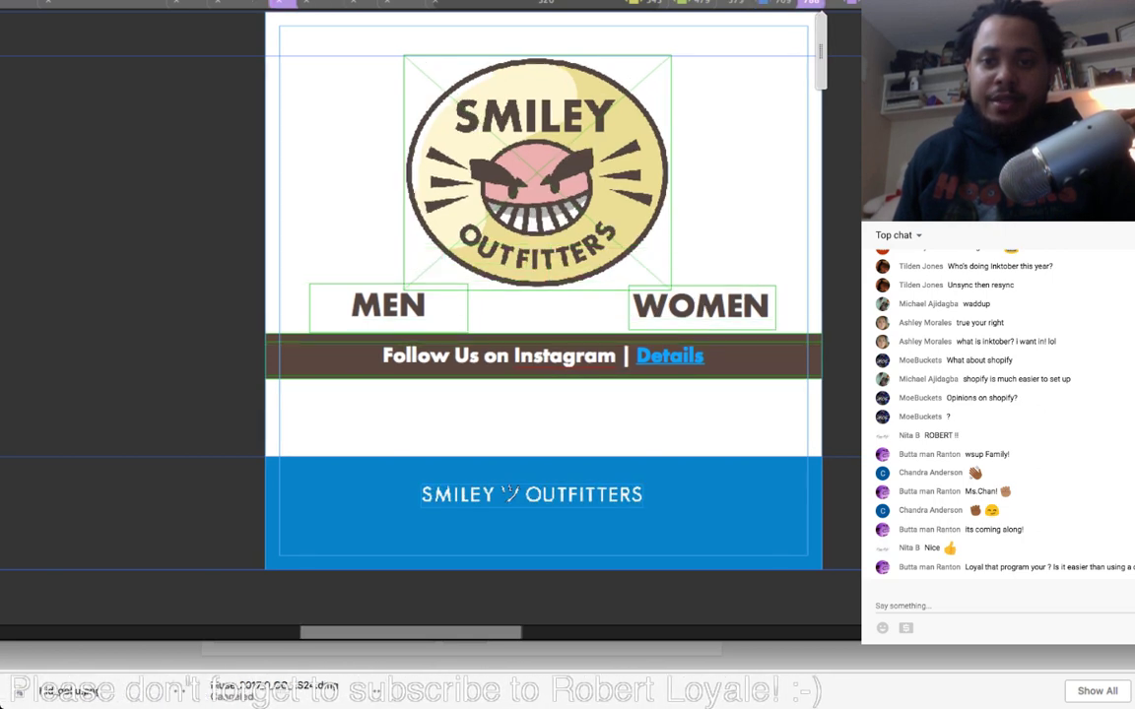
Step: Delete the smaller duplicate MEN and WOMEN text frames at the next breakpoint wider than 788
key(ctrl+z)
key(ctrl+z)
key(ctrl+z)
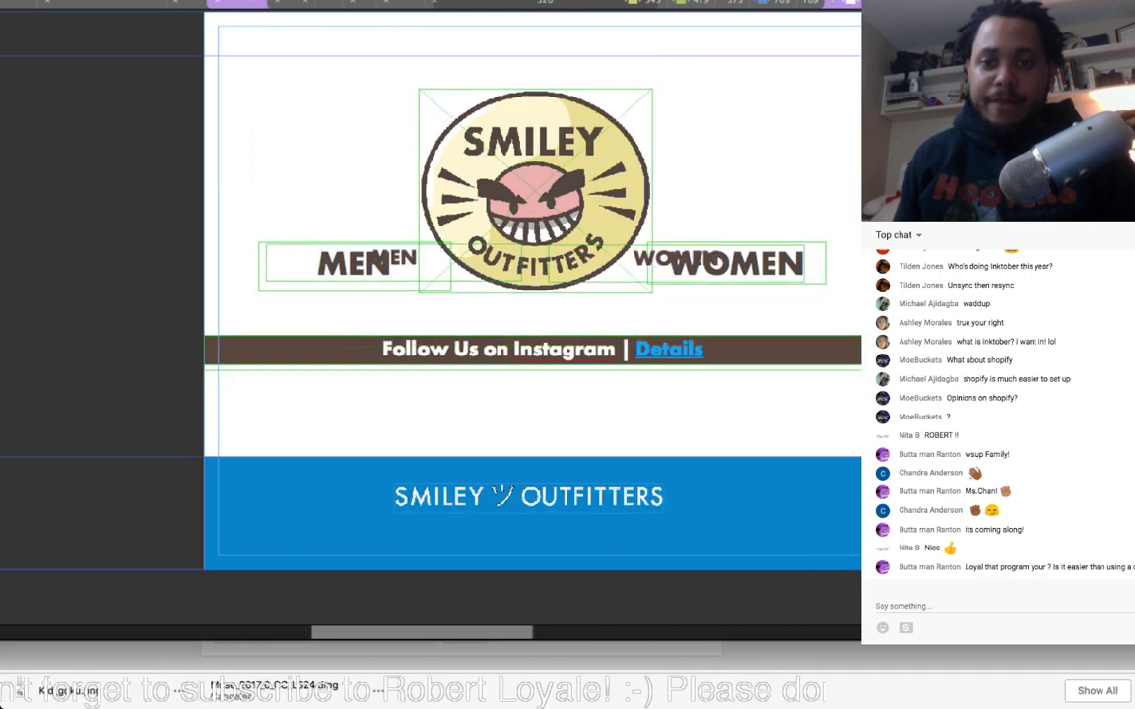
key(ctrl+z)
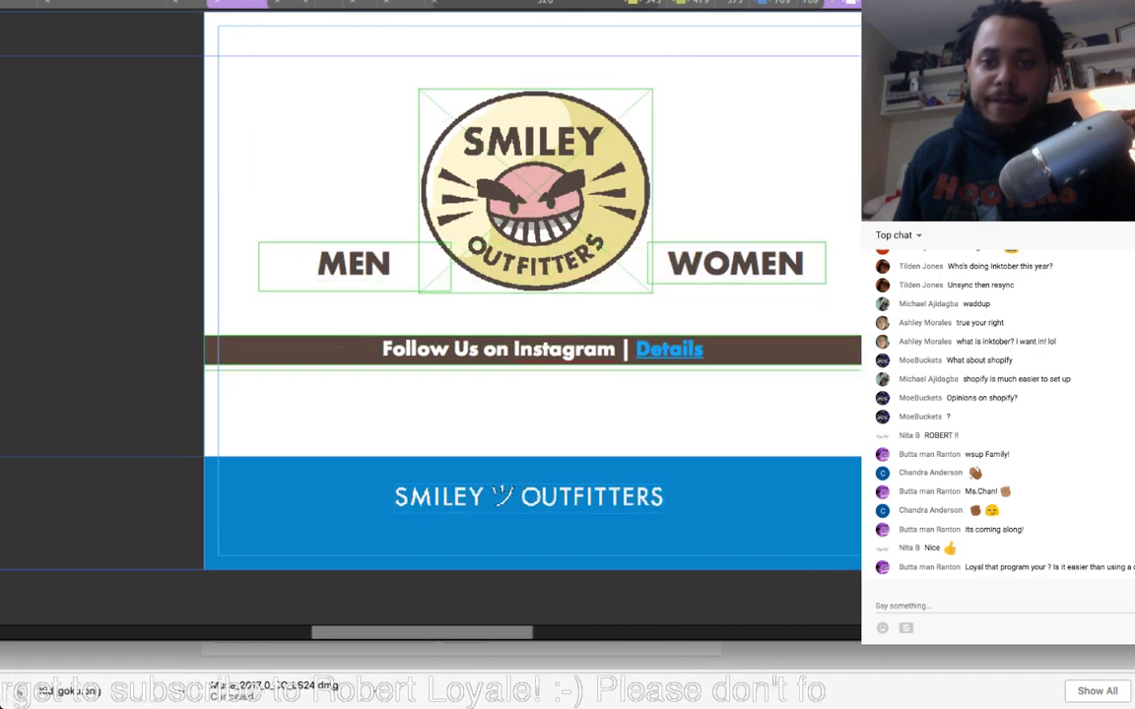
Step: Delete the smaller duplicate MEN, WOMEN and Instagram text frames at the breakpoint just narrower than 1440
key(ctrl+z)
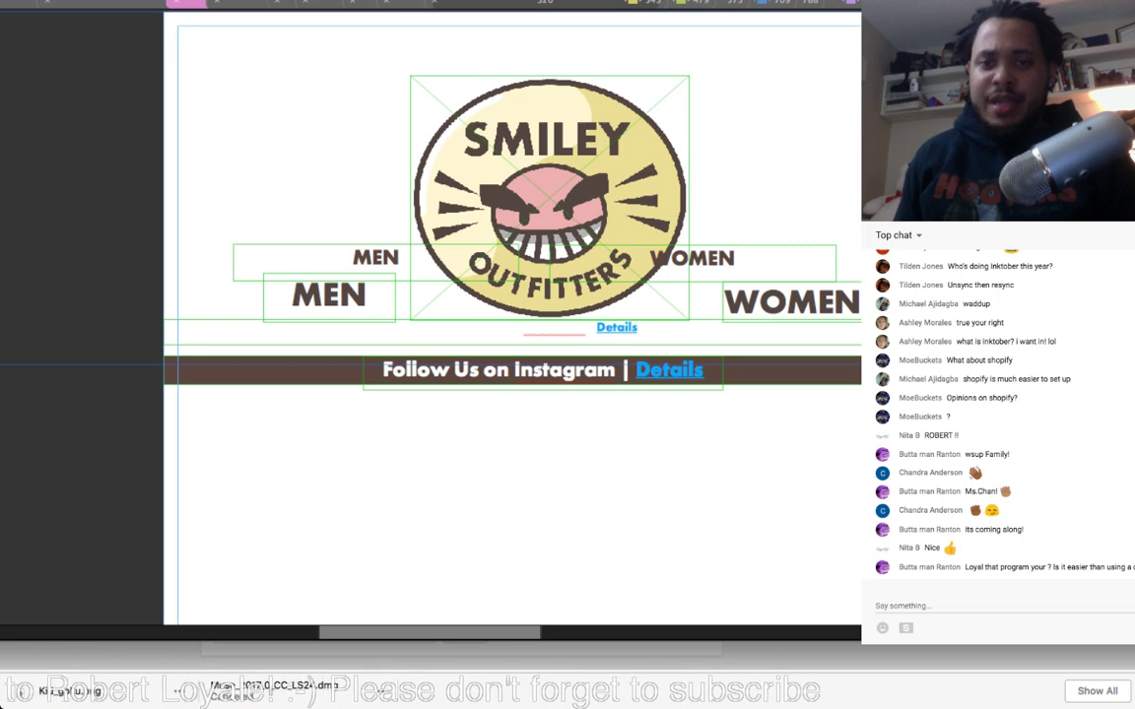
key(ctrl+z)
key(ctrl+z)
key(ctrl+z)
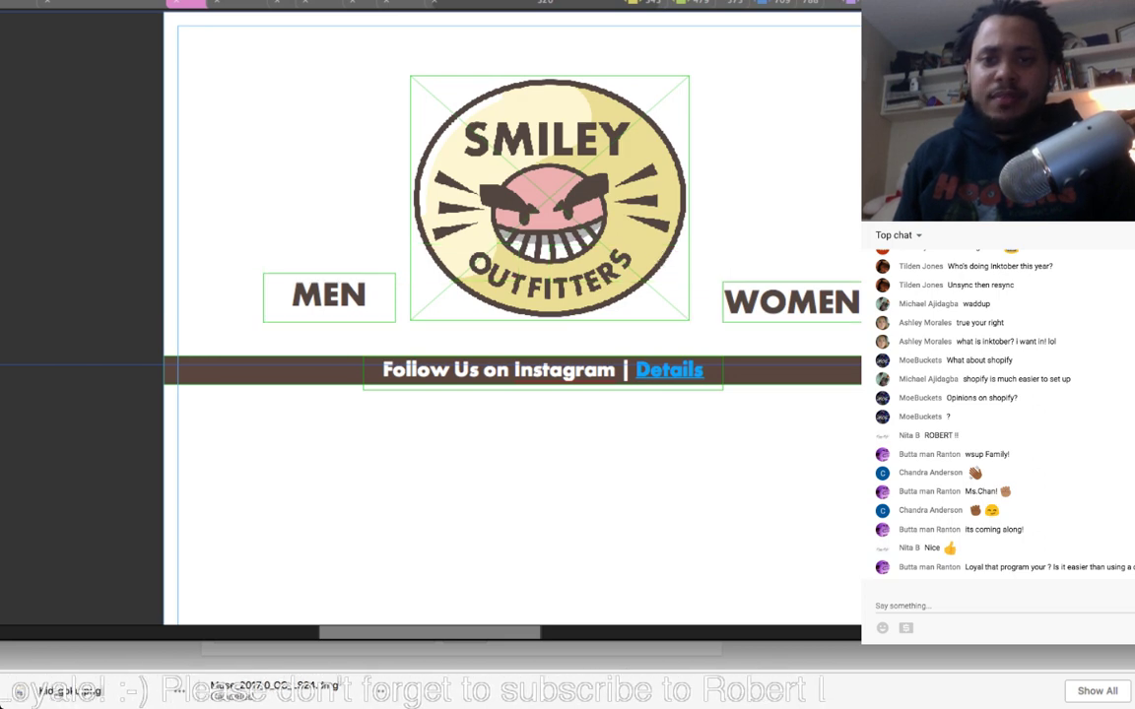
Step: Remove the smaller duplicate WOMEN, Instagram and MEN text frames at the 1440 breakpoint
click(101, 3)
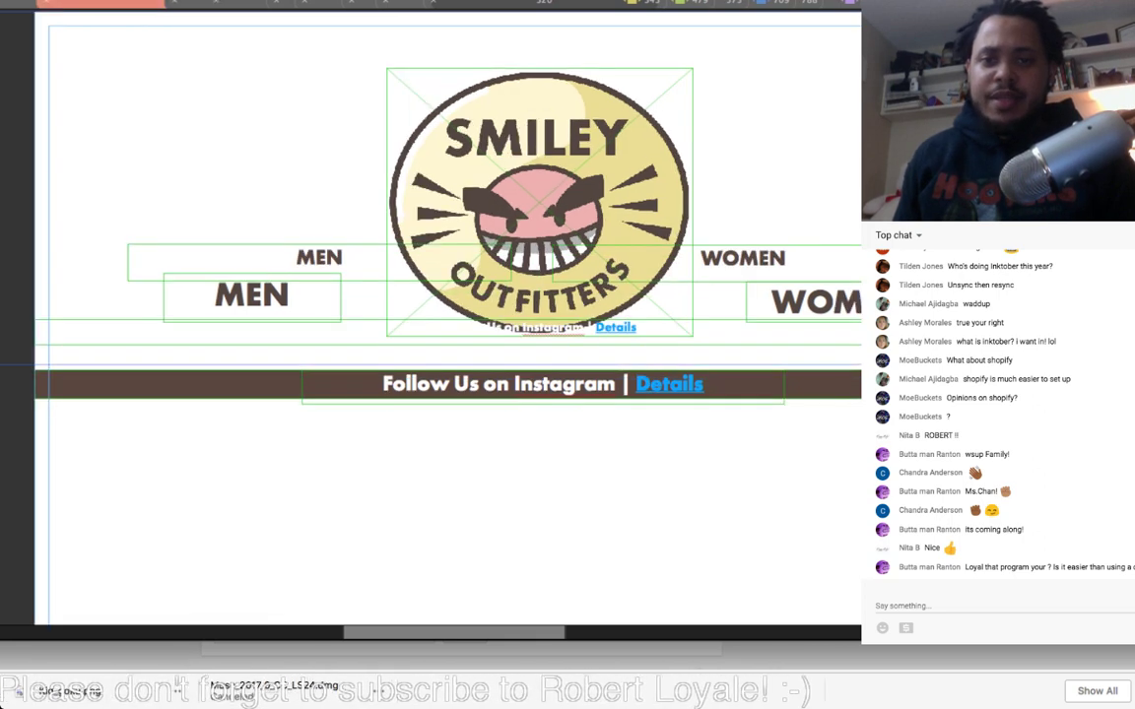
key(ctrl+z)
key(ctrl+z)
key(ctrl+z)
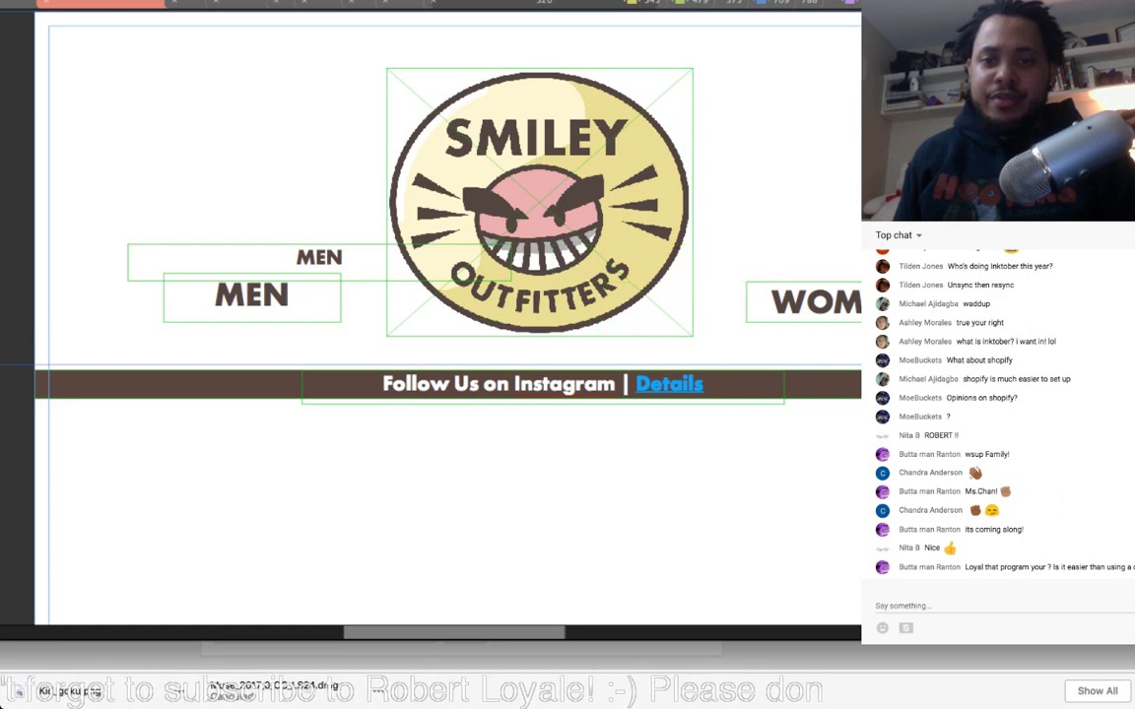
Step: Remove the smaller duplicate WOMEN, Instagram and MEN text frames at the 1777 breakpoint
key(ctrl+shift+z)
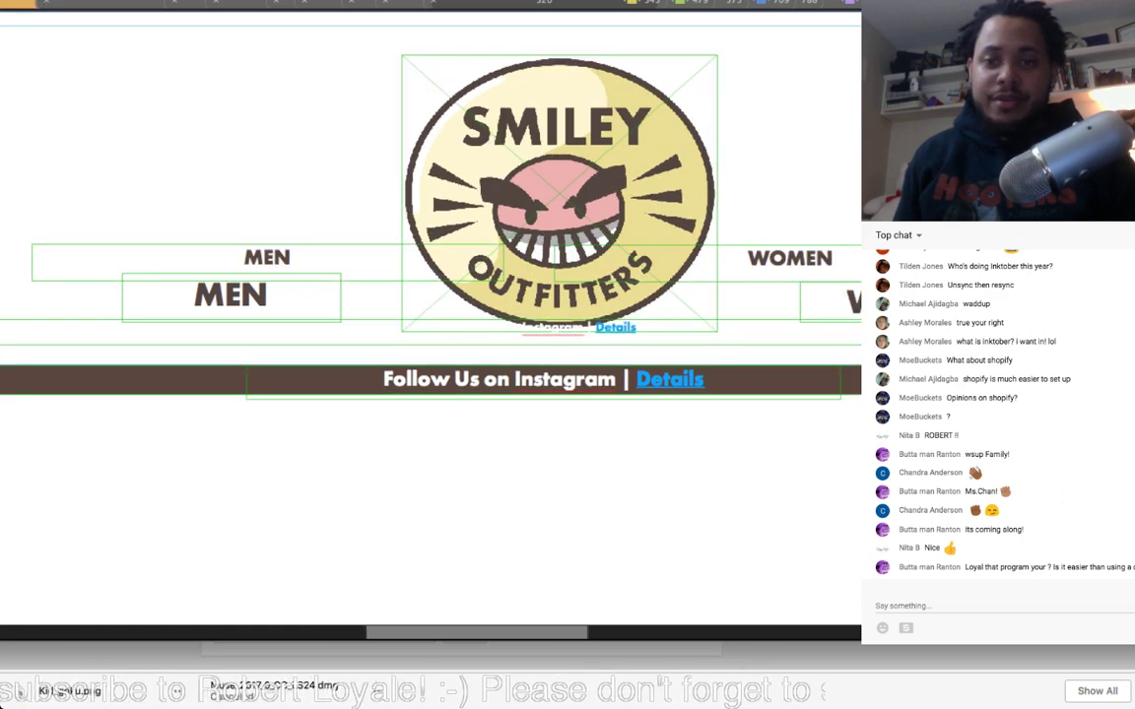
key(ctrl+z)
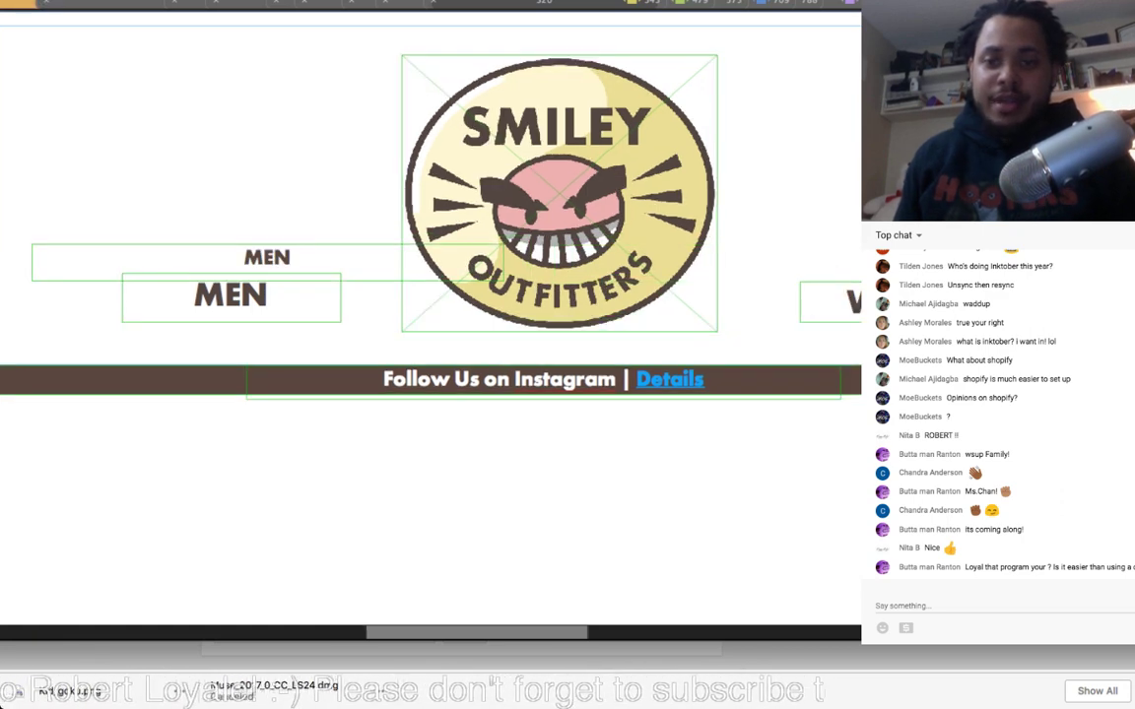
key(ctrl+z)
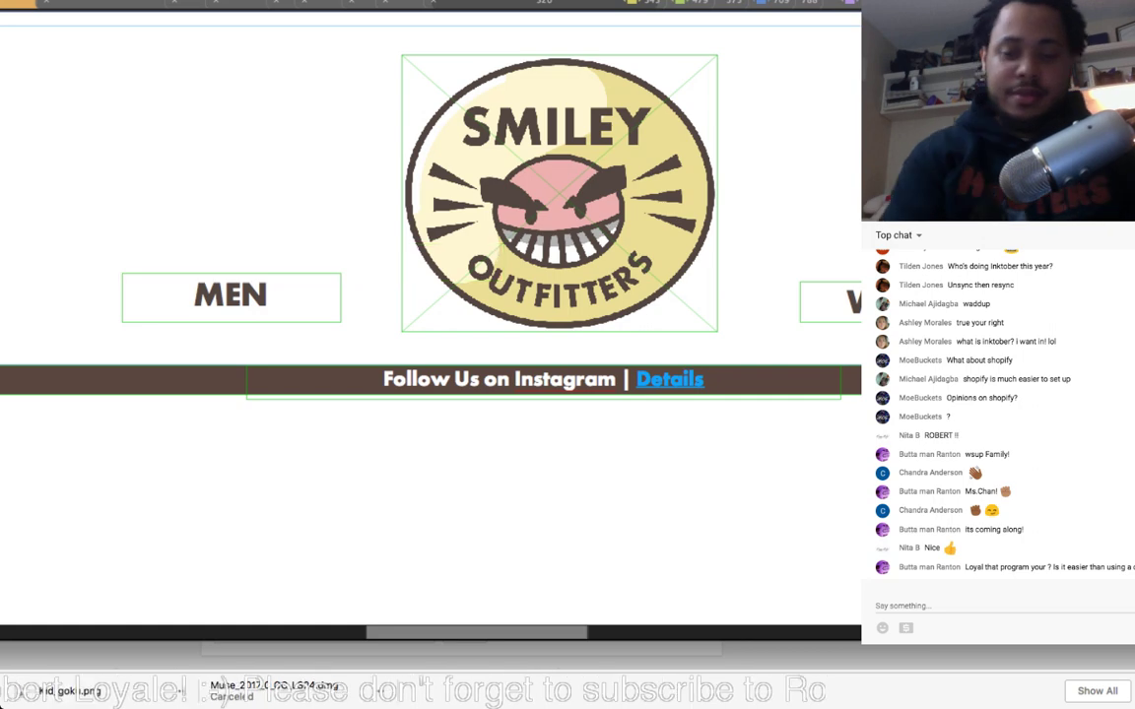
Step: Centre the Follow Us on Instagram text frame beneath the logo at the 1777 breakpoint
key(super+minus)
key(super+minus)
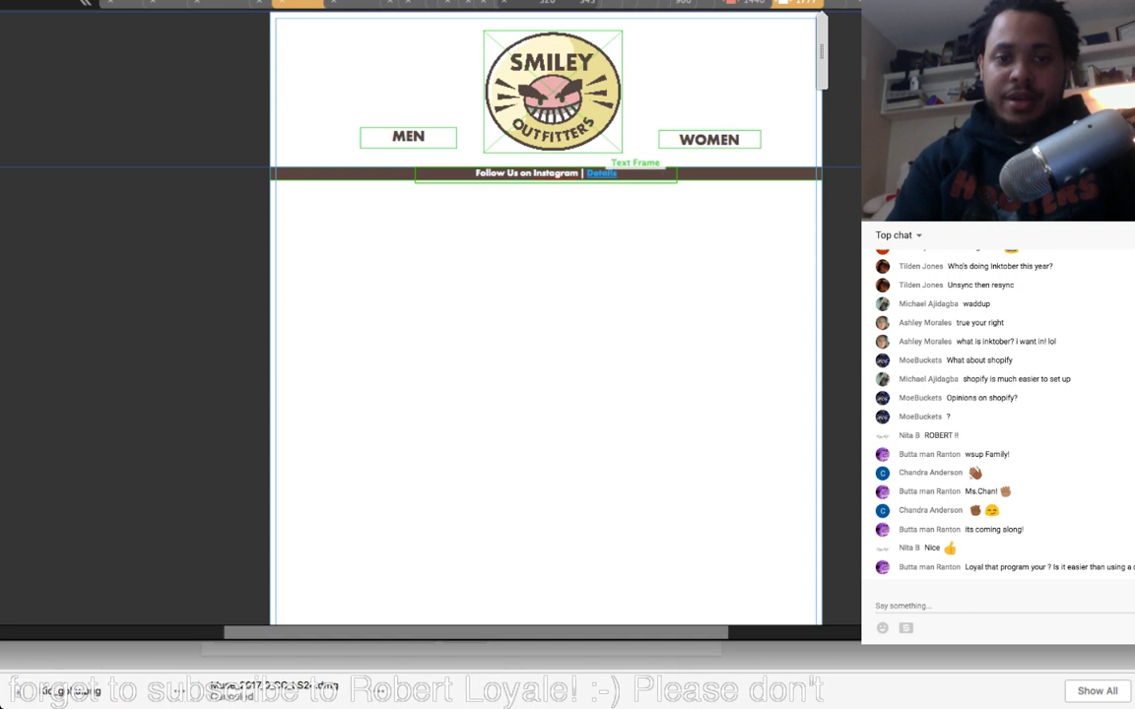
drag(597, 175, 606, 176)
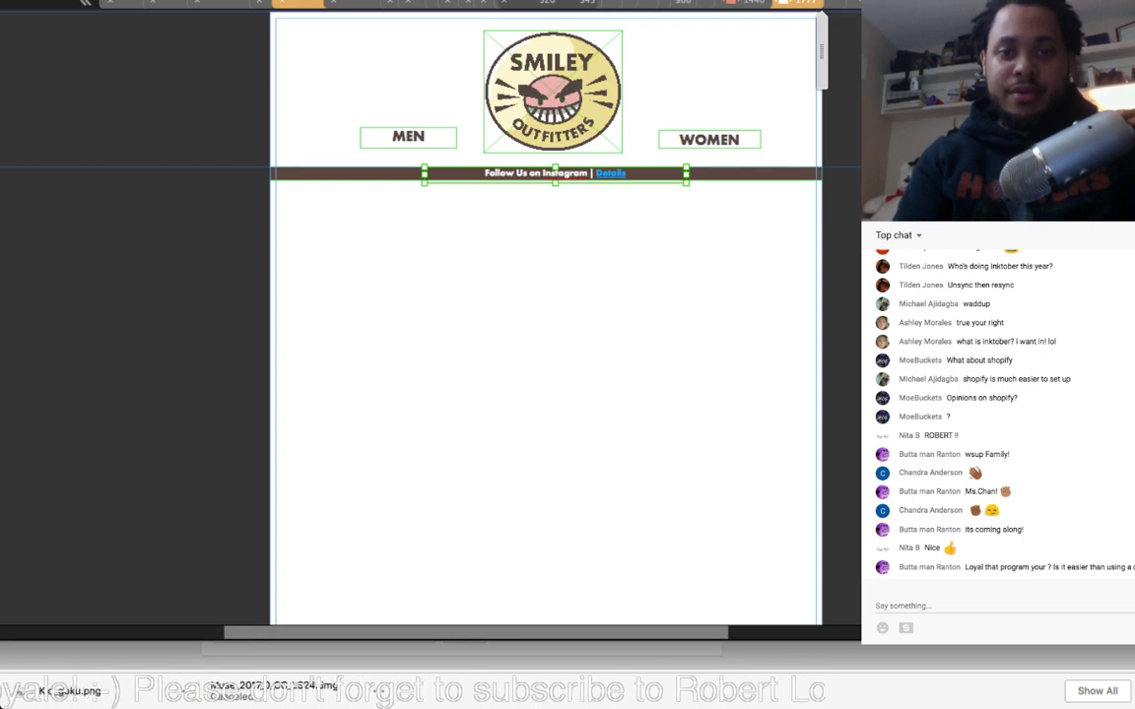
Step: Delete the smaller duplicate MEN, WOMEN and Instagram text frames at the next breakpoint wider than 1777
click(834, 3)
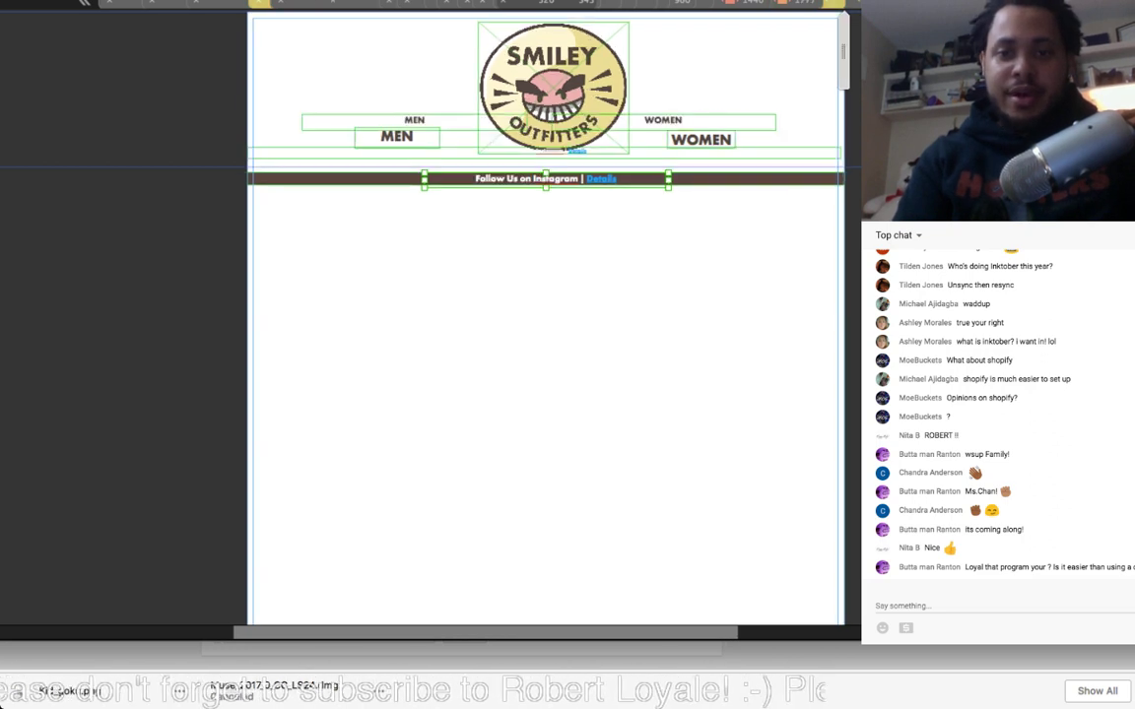
key(super+z)
key(super+z)
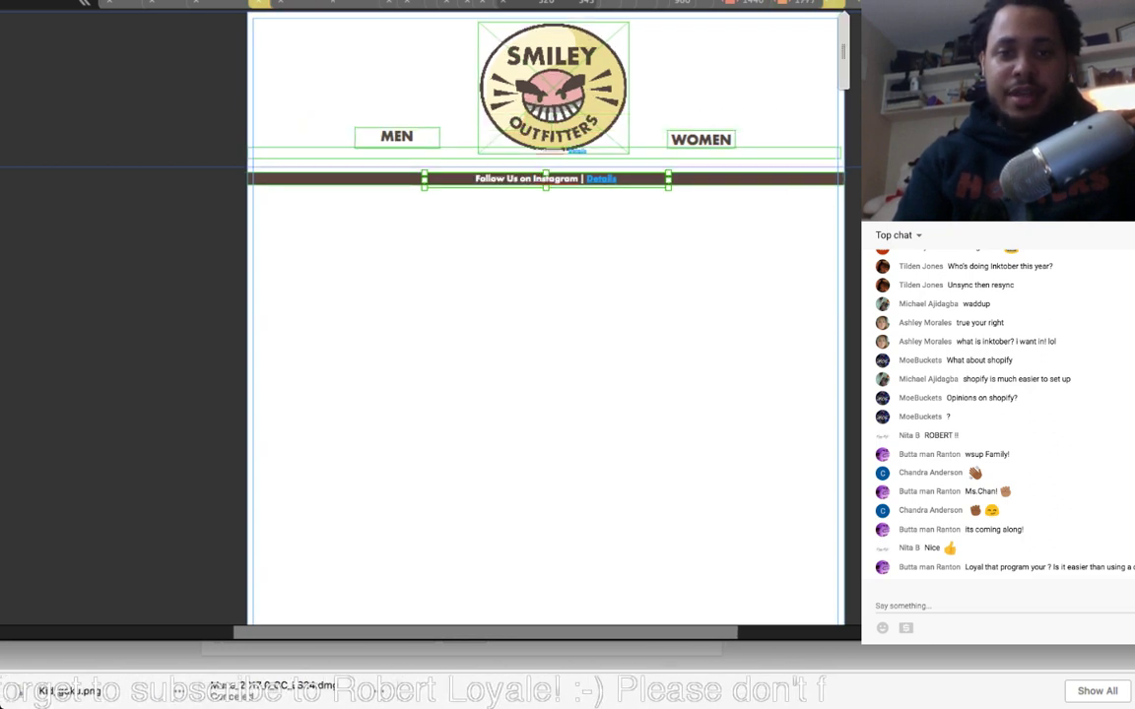
key(super+z)
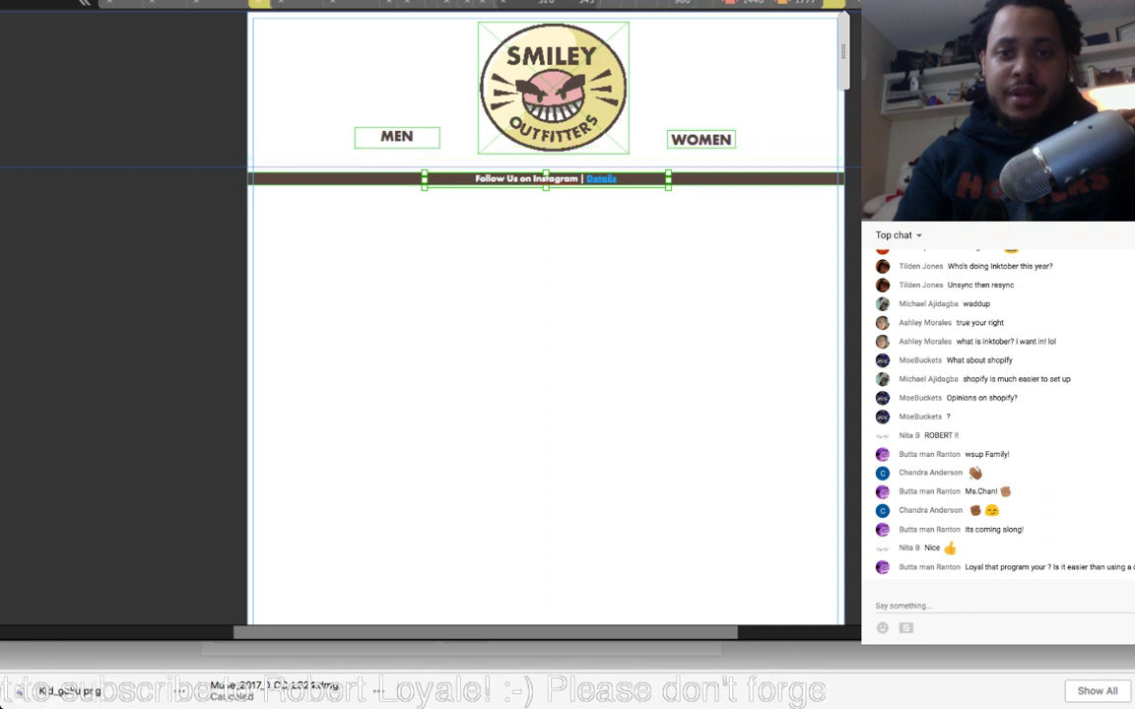
Step: Delete the smaller duplicate MEN and WOMEN text frames overlapping the logo at the 2317 breakpoint
key(super+z)
key(super+z)
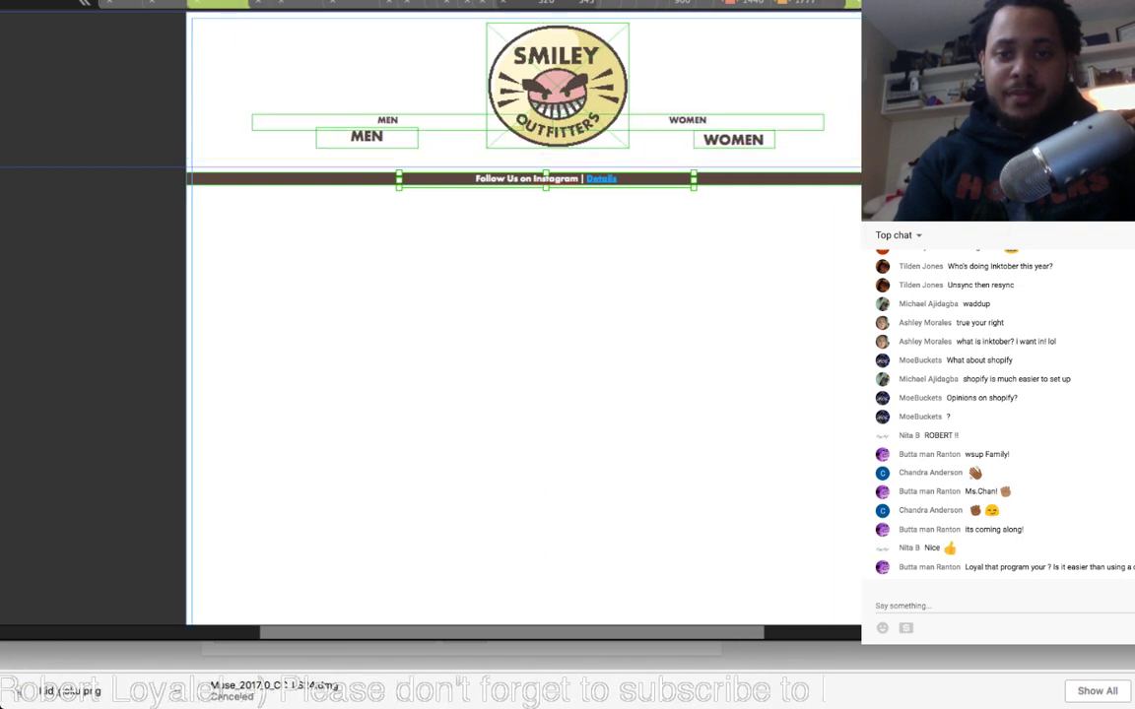
key(super+z)
key(super+z)
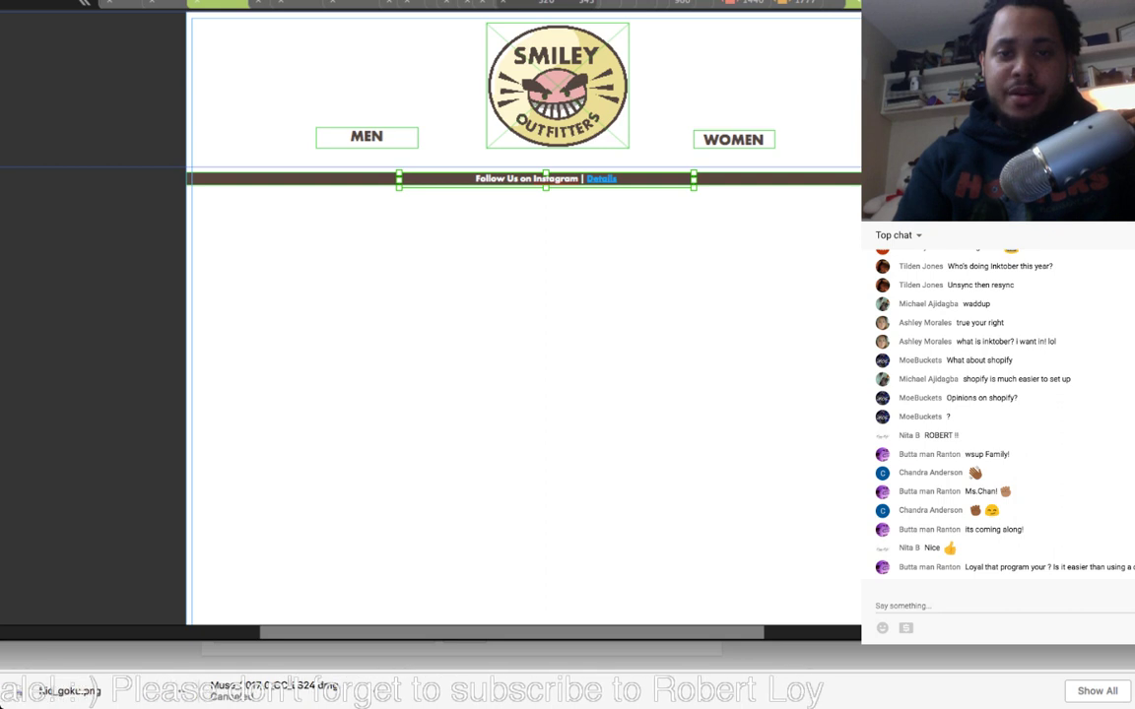
Step: Delete the smaller duplicate WOMEN and MEN text frames at the 2604 breakpoint
key(super+z)
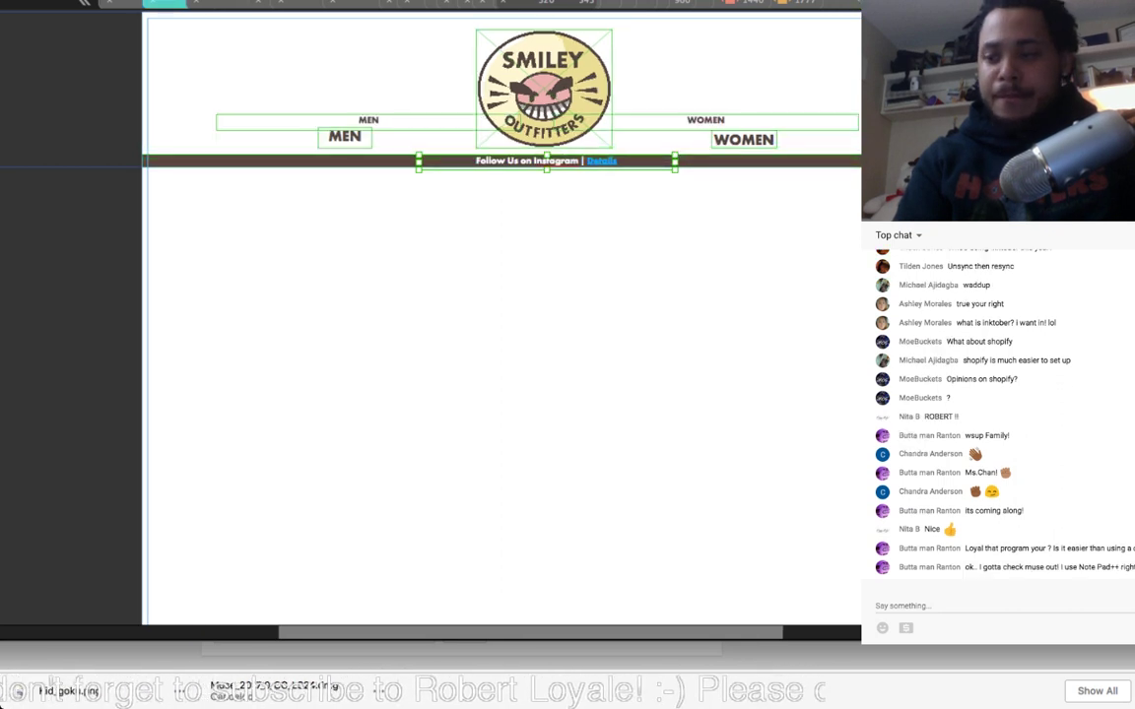
key(super+z)
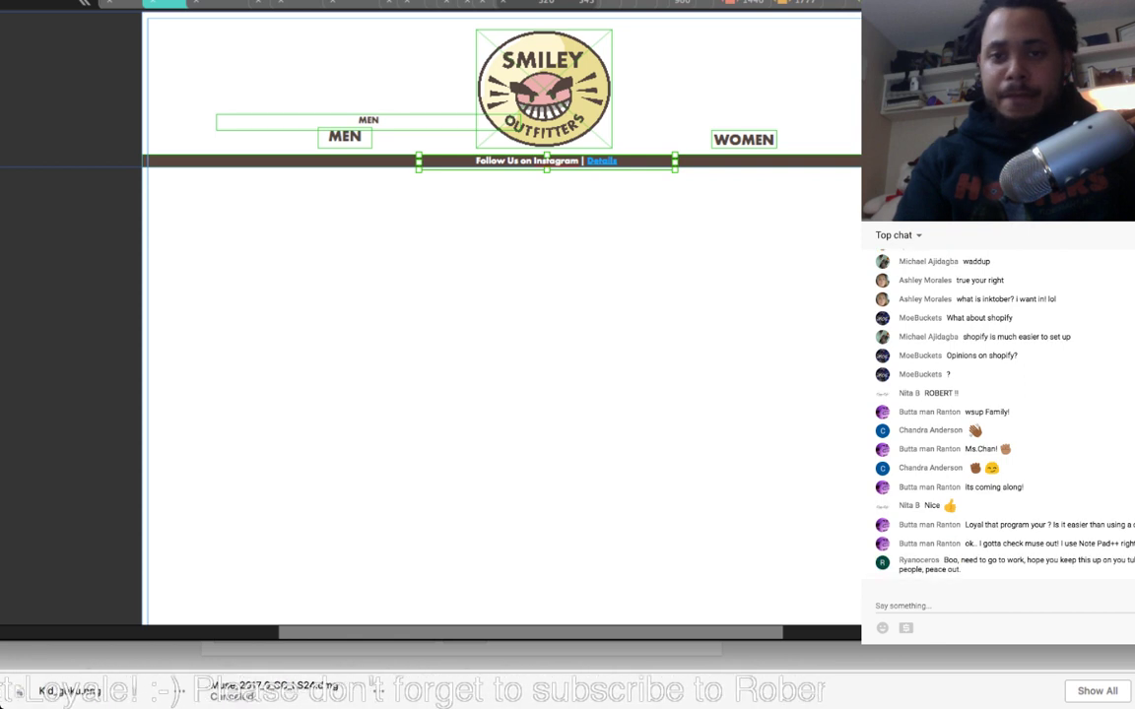
key(super+z)
key(super+z)
Step: Delete the smaller duplicate WOMEN, Instagram and MEN text frames at the 2880 breakpoint
key(super+z)
key(super+z)
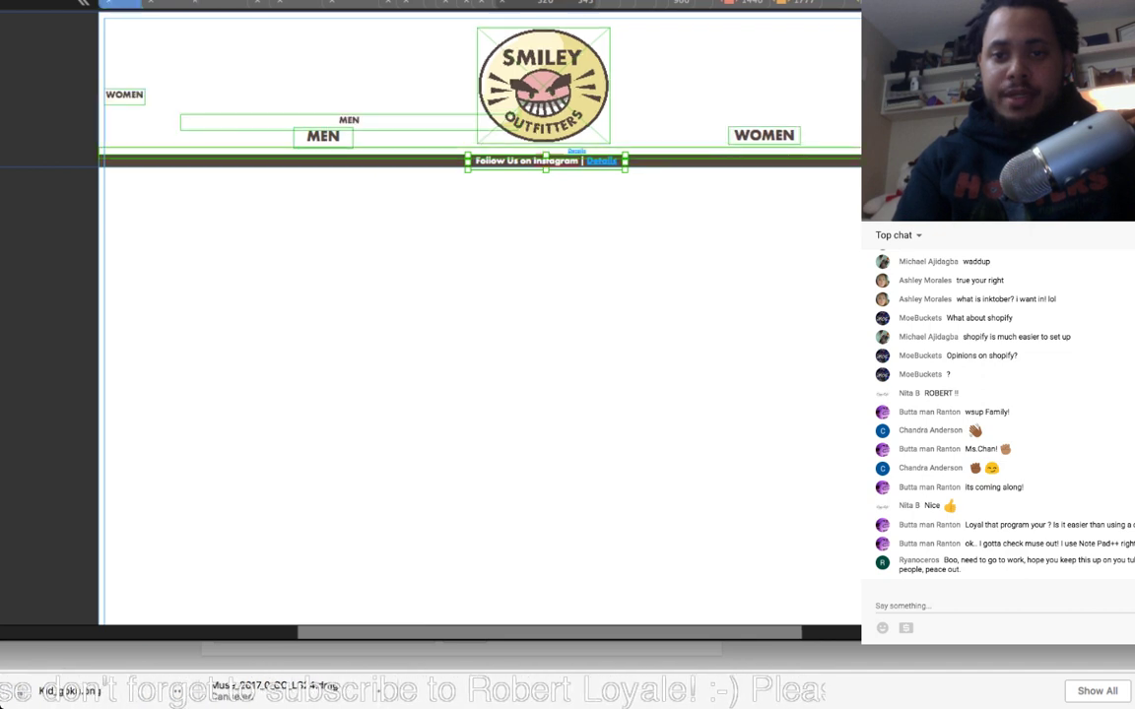
key(super+z)
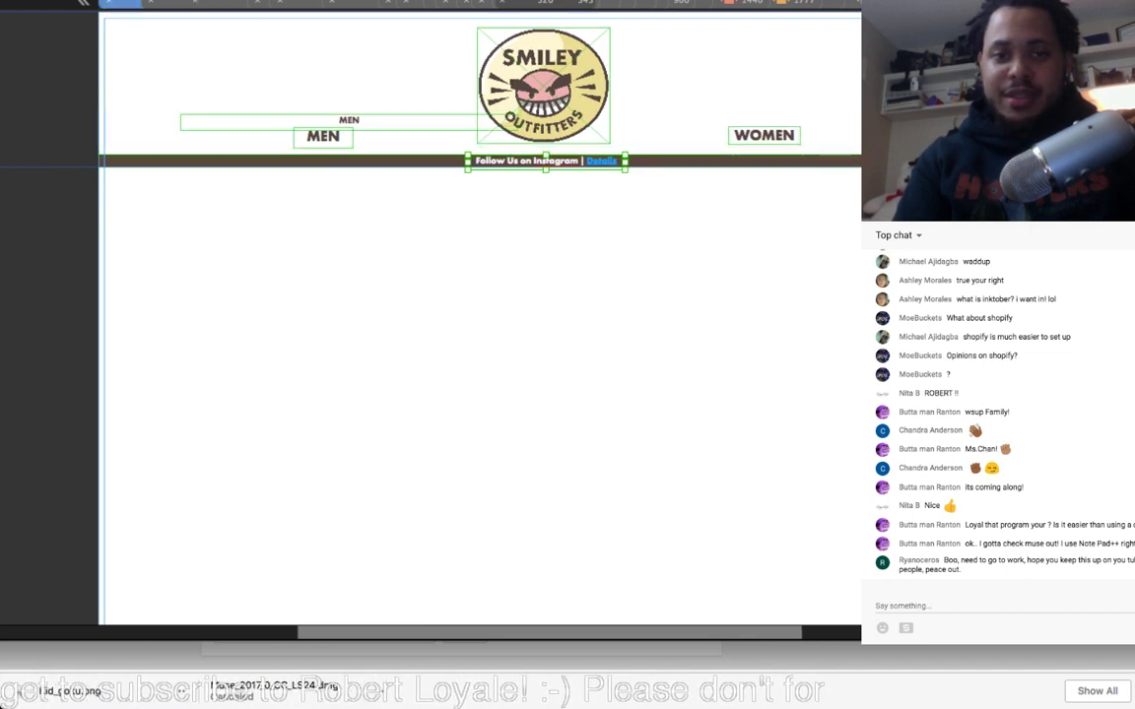
key(super+z)
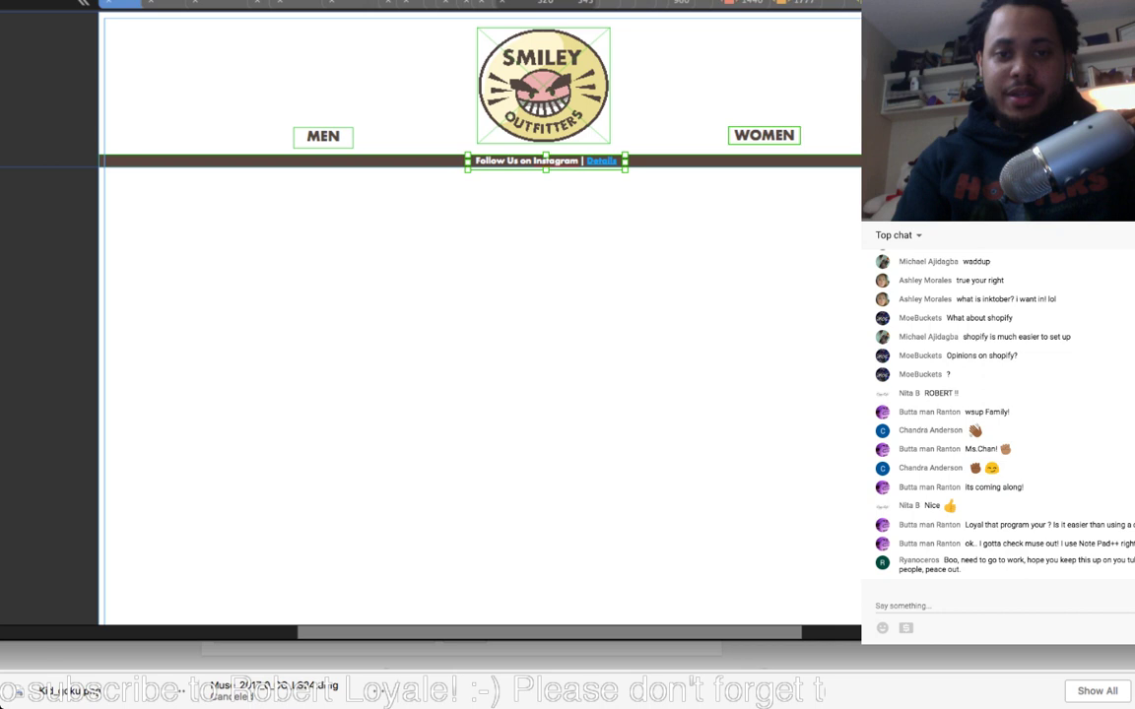
key(super+z)
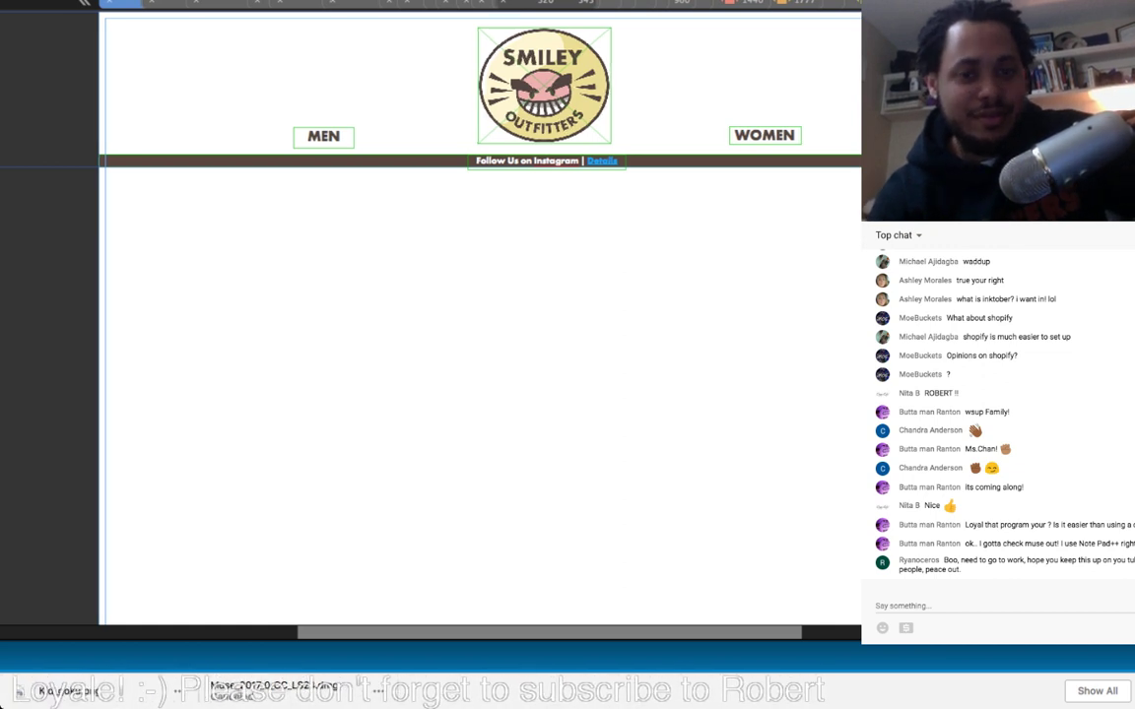
Step: Compare the blue footer and its SMILEY OUTFITTERS text at the 1440 and 2880 breakpoints
key(super+minus)
key(super+minus)
key(super+minus)
key(super+equal)
key(super+equal)
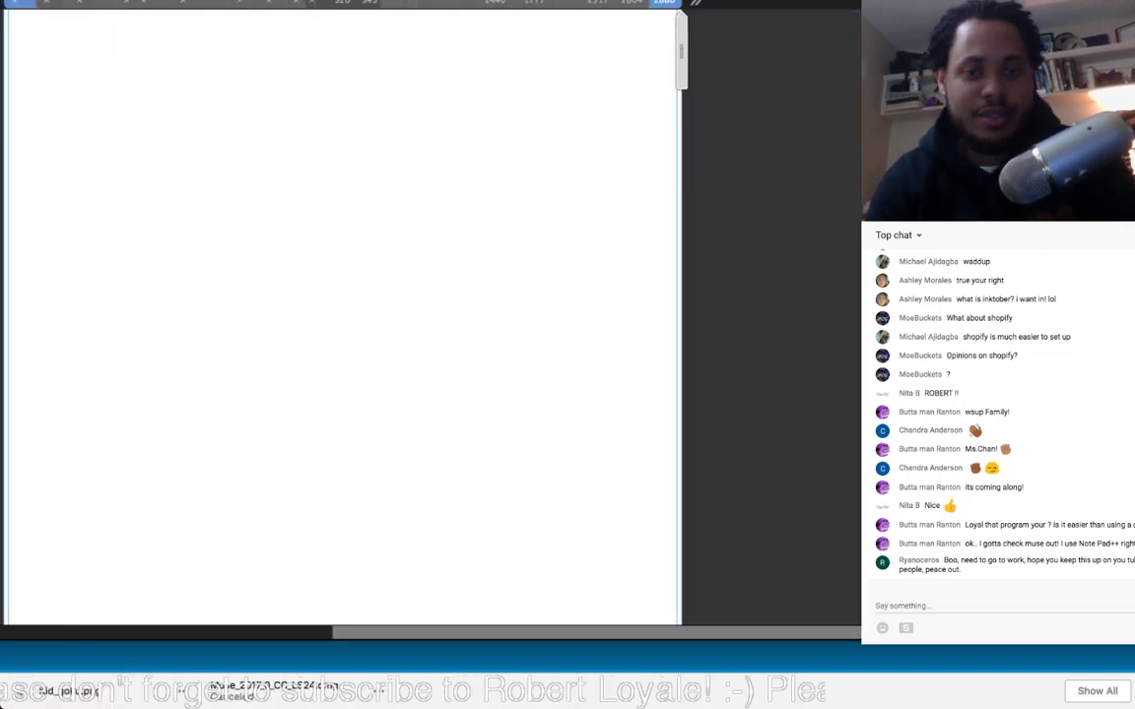
drag(394, 0, 381, 2)
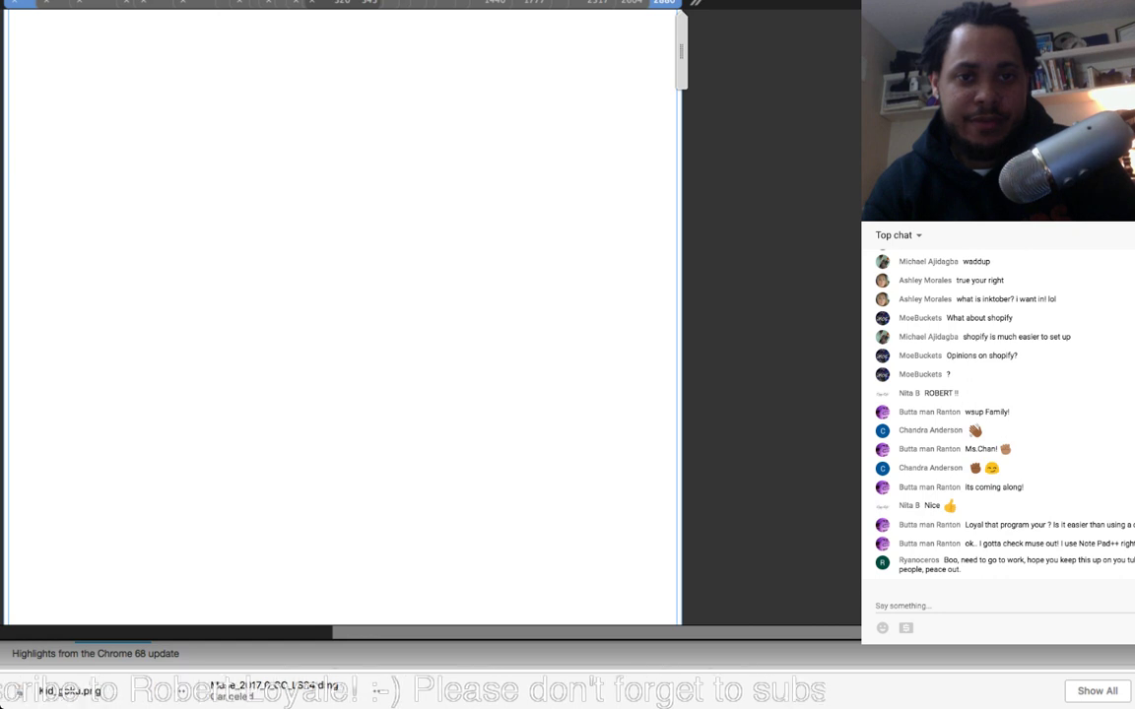
click(495, 3)
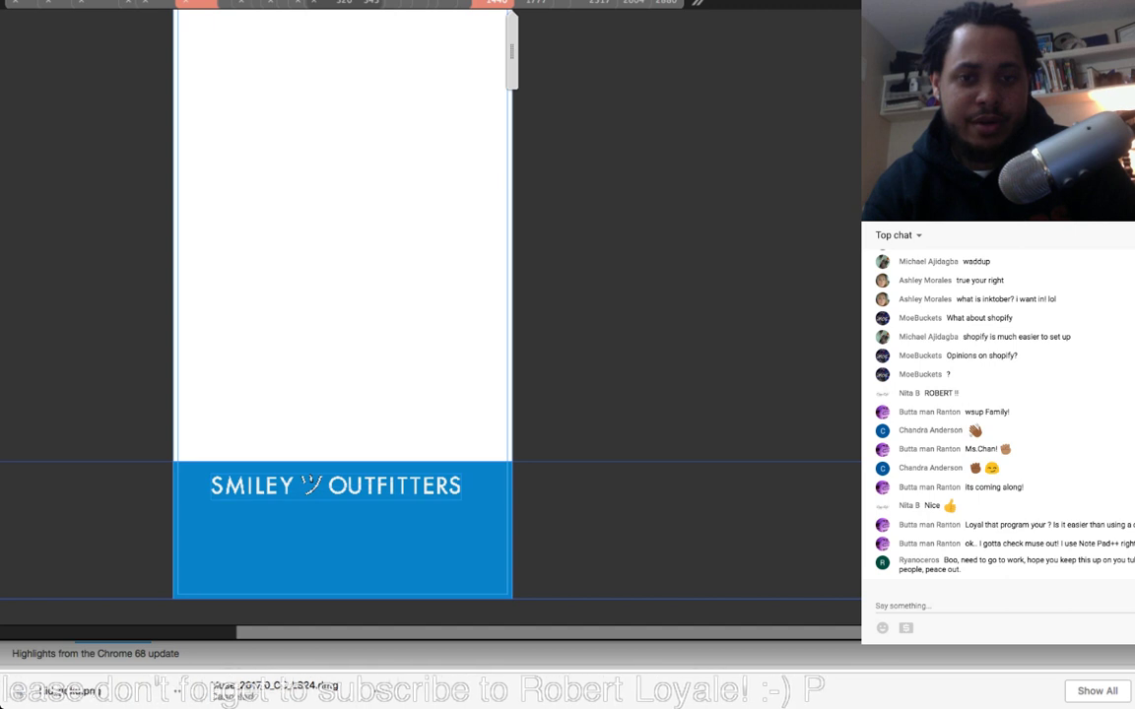
click(441, 529)
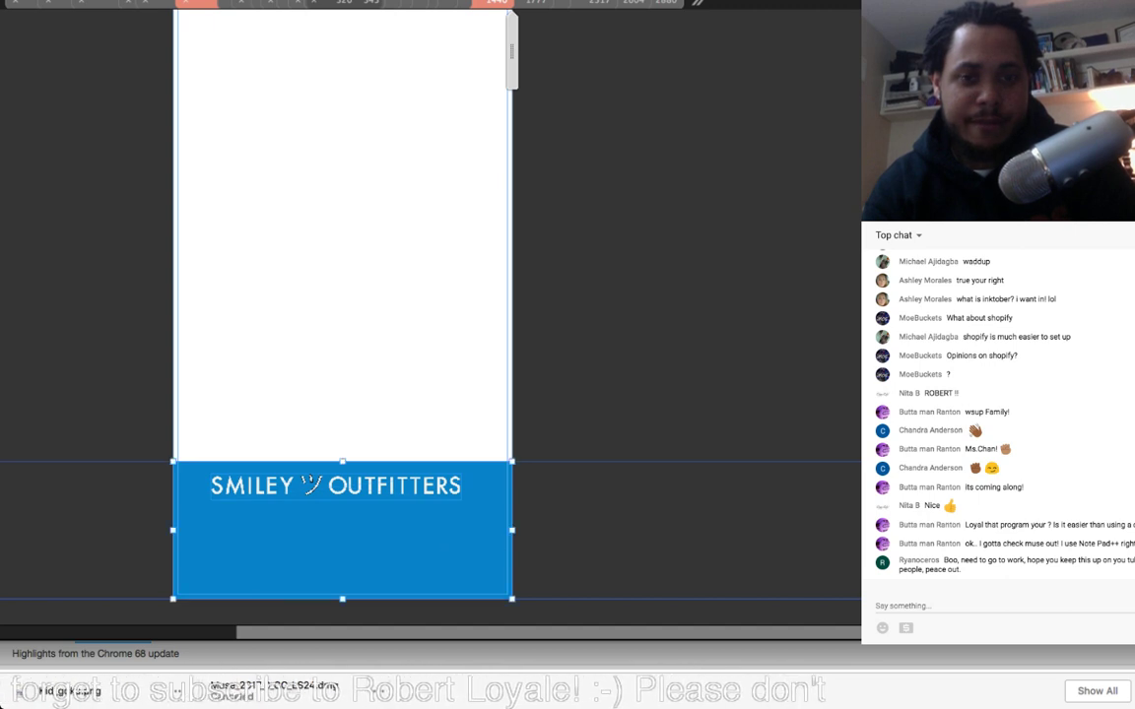
scroll(431, 325, left, 1)
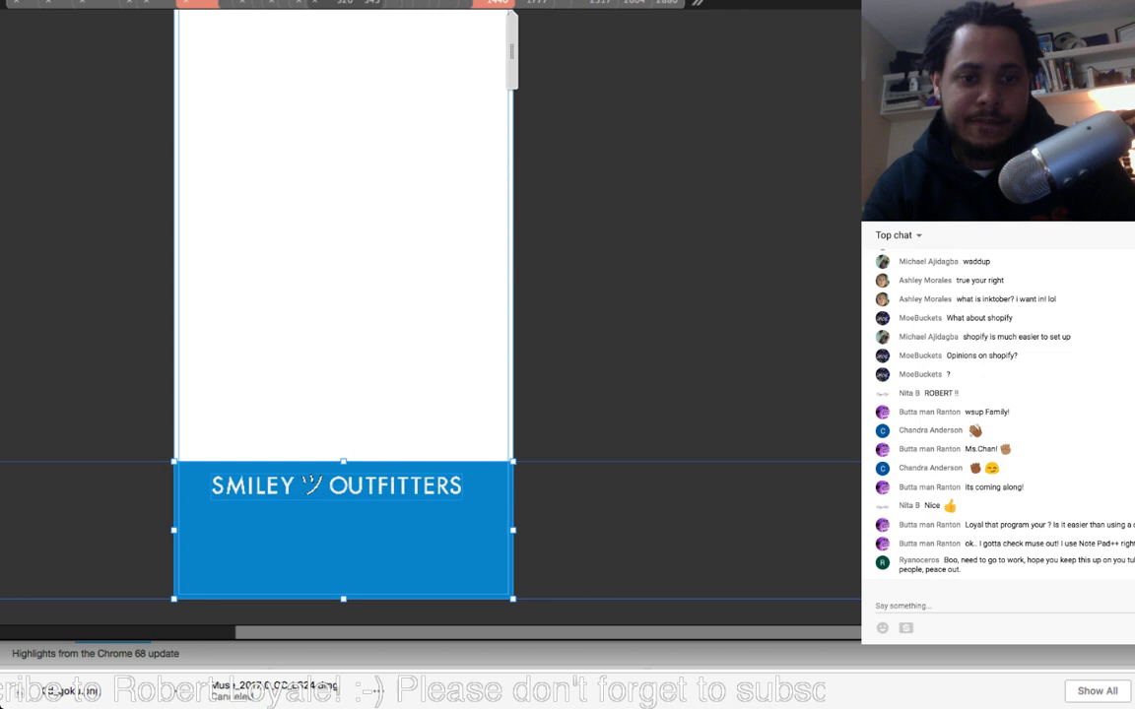
click(666, 2)
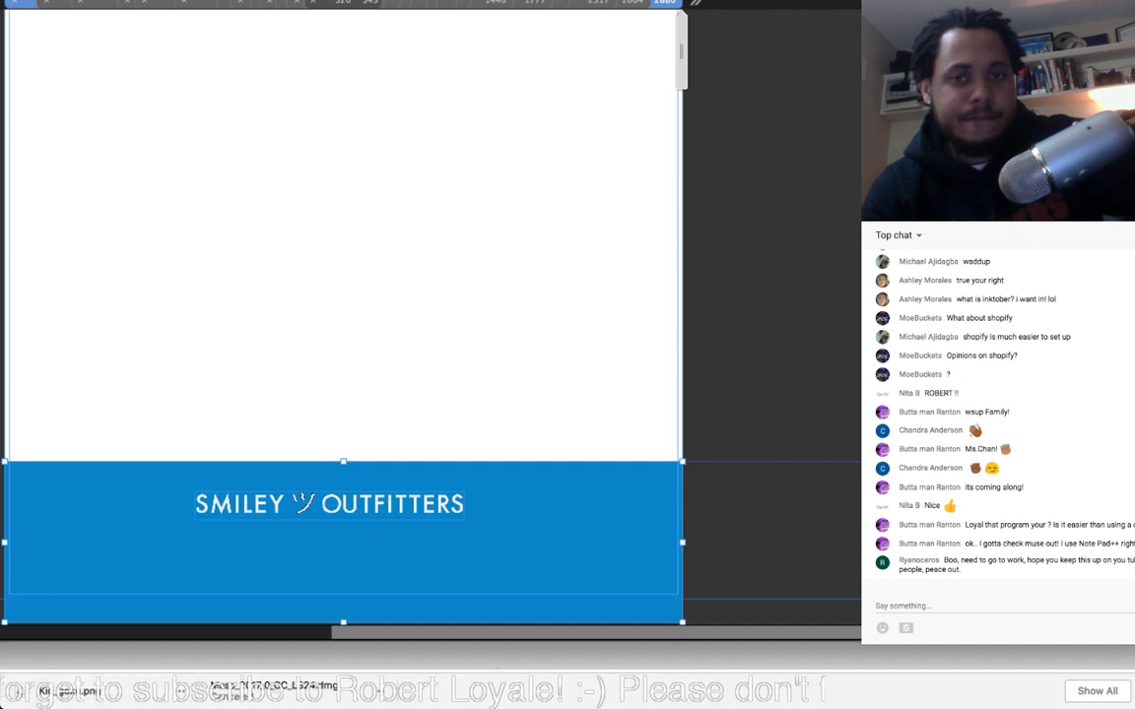
scroll(335, 315, right, 1)
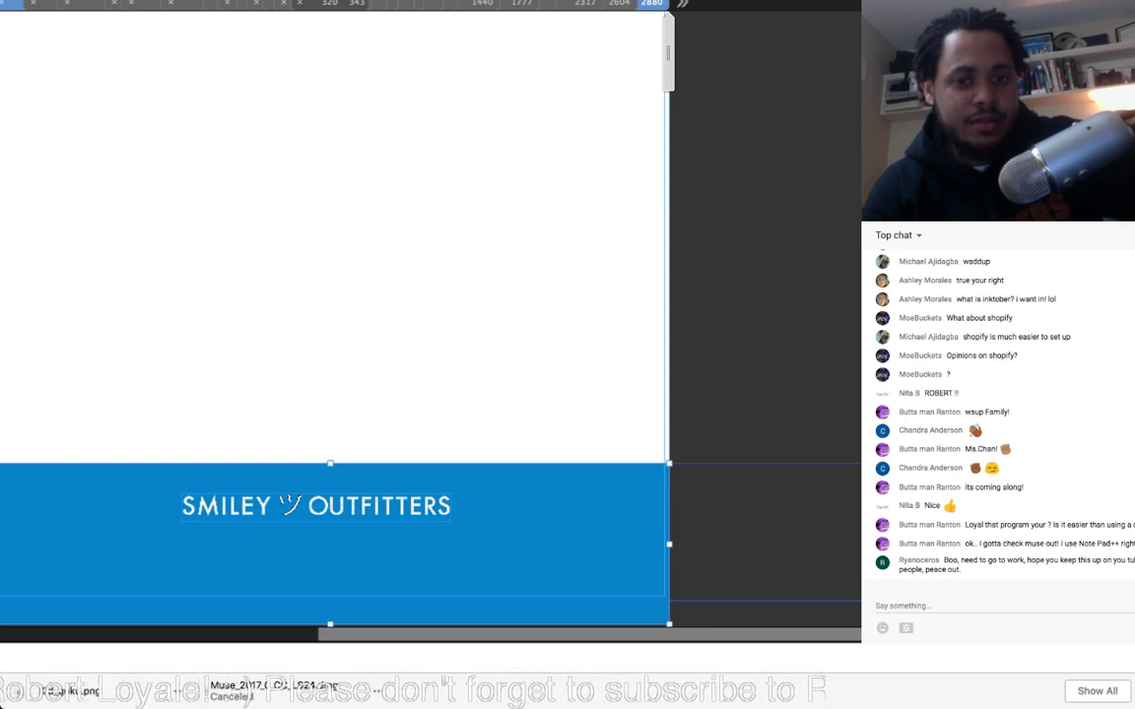
Step: Switch to the SMILEY 2.0 preview in Chrome and resize the window narrow and wide to check the responsive layout
key(super+Tab)
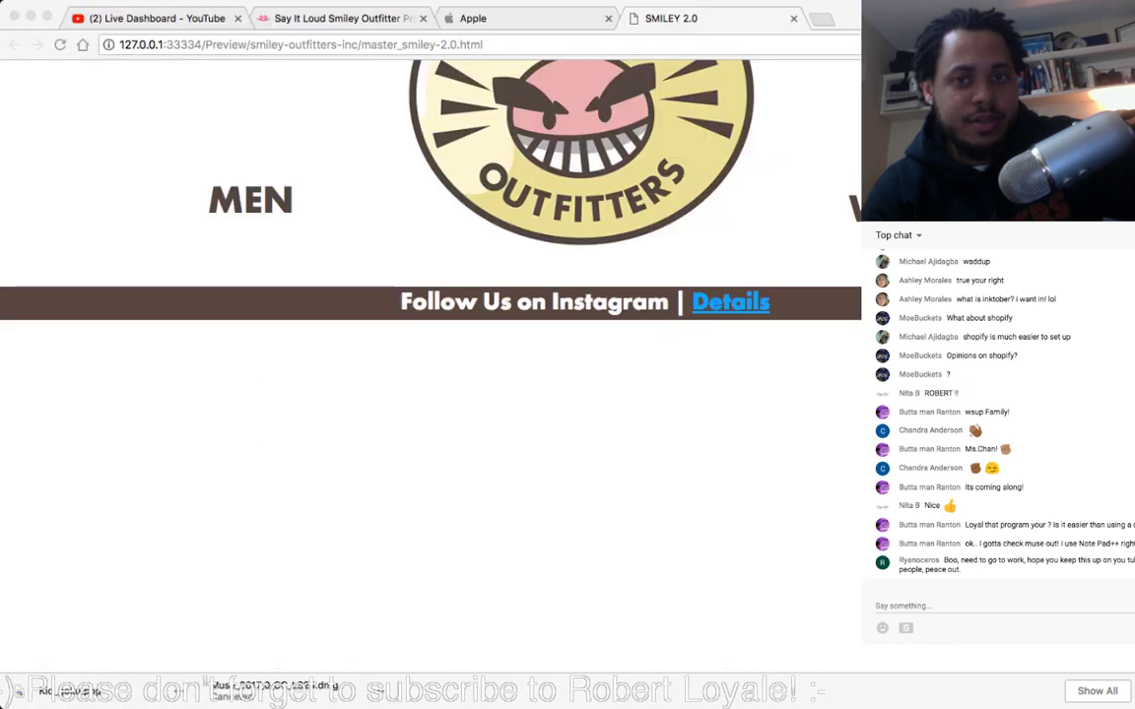
scroll(430, 296, up, 3)
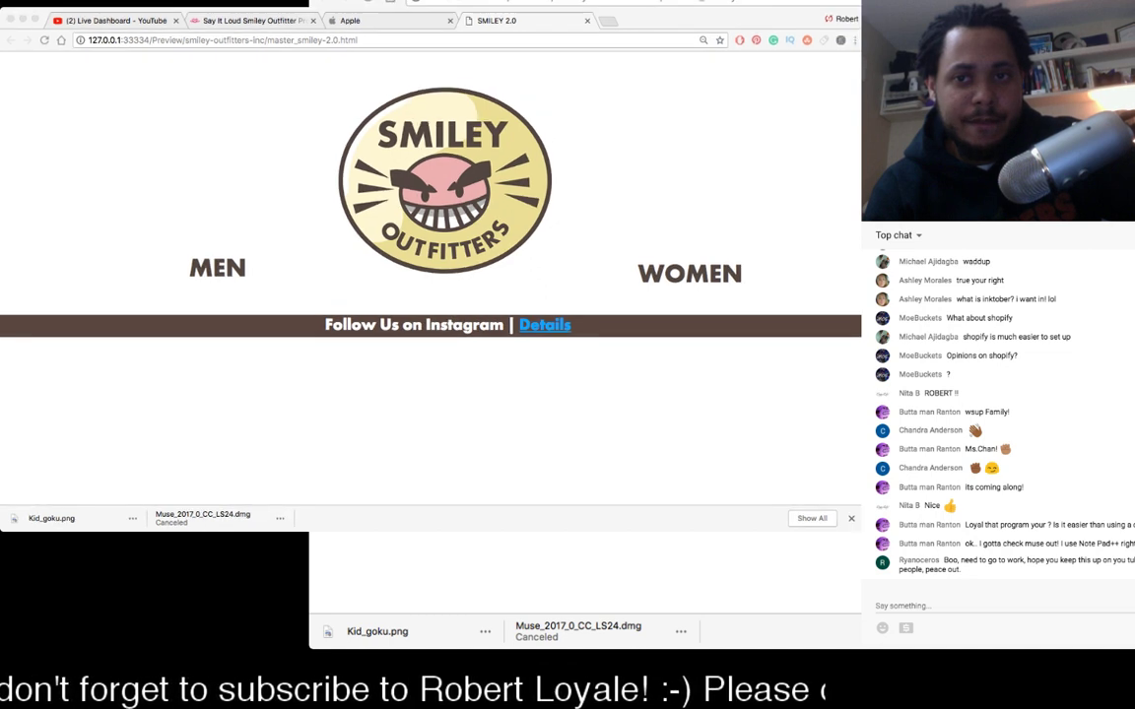
key(super+Tab)
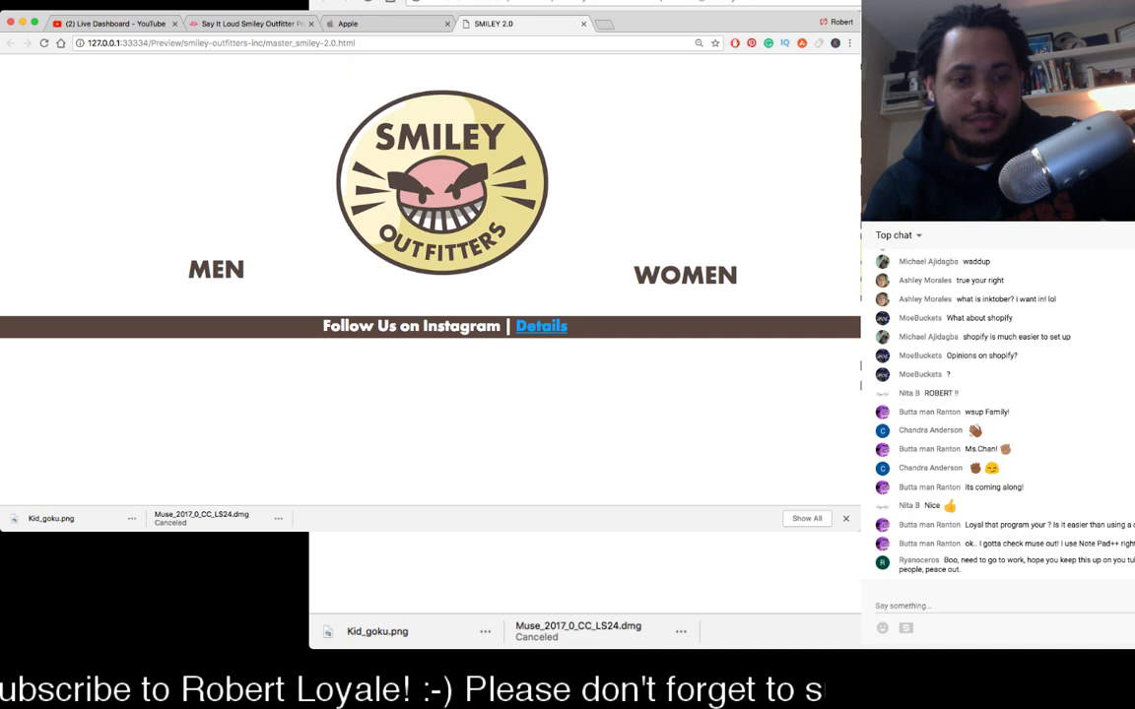
drag(859, 295, 239, 295)
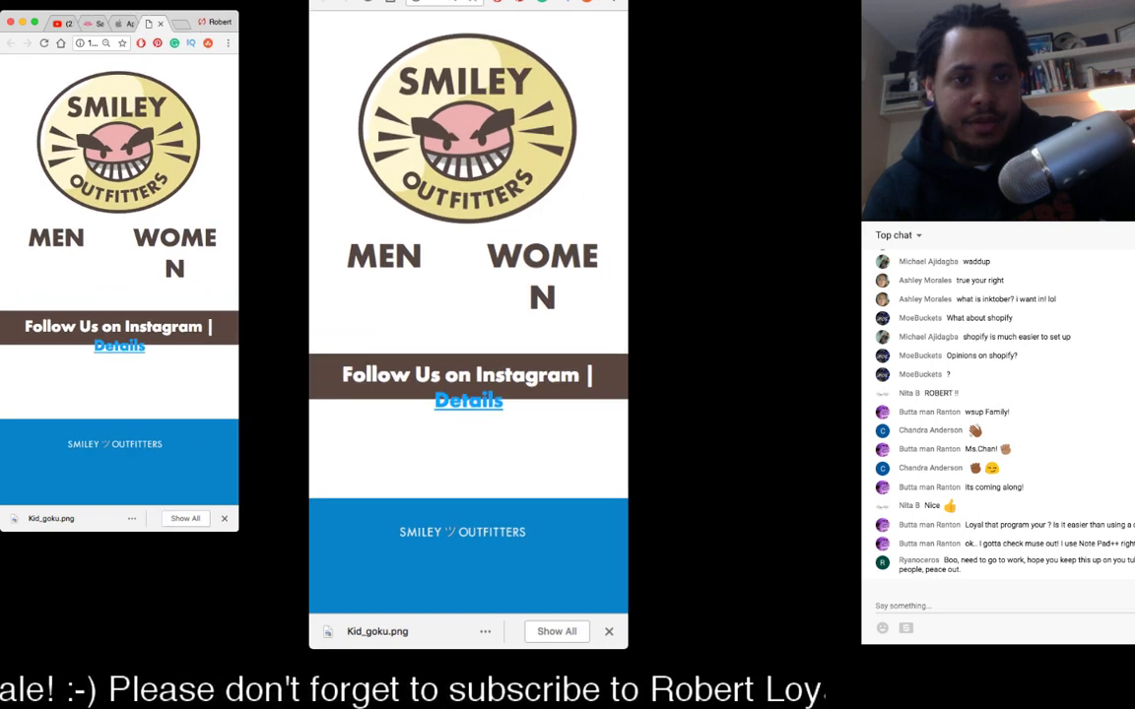
drag(238, 296, 513, 296)
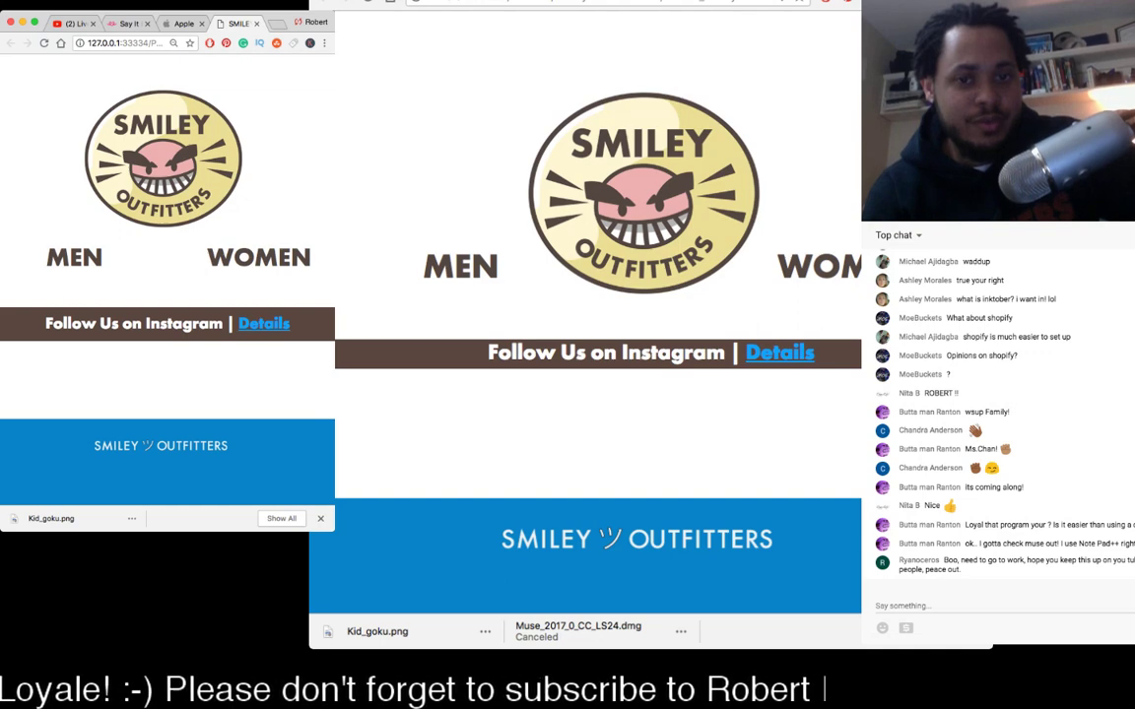
drag(513, 295, 860, 296)
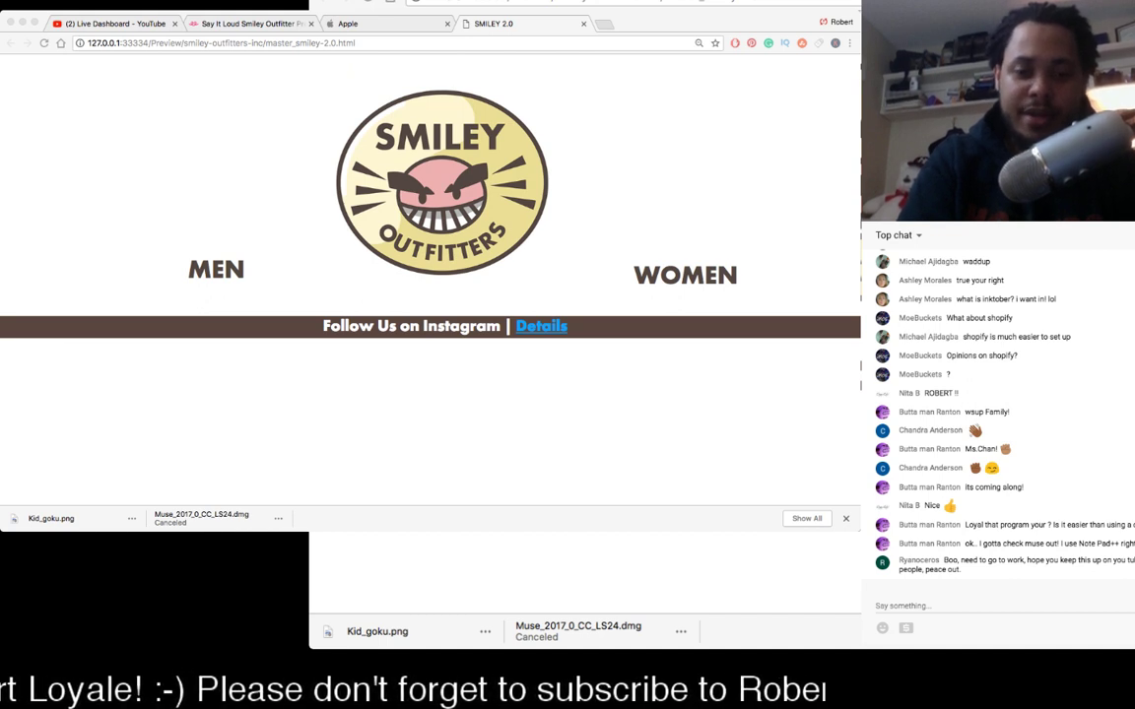
Step: Switch back to the Muse page design and turn the MEN and WOMEN label text blue together
key(super+Tab)
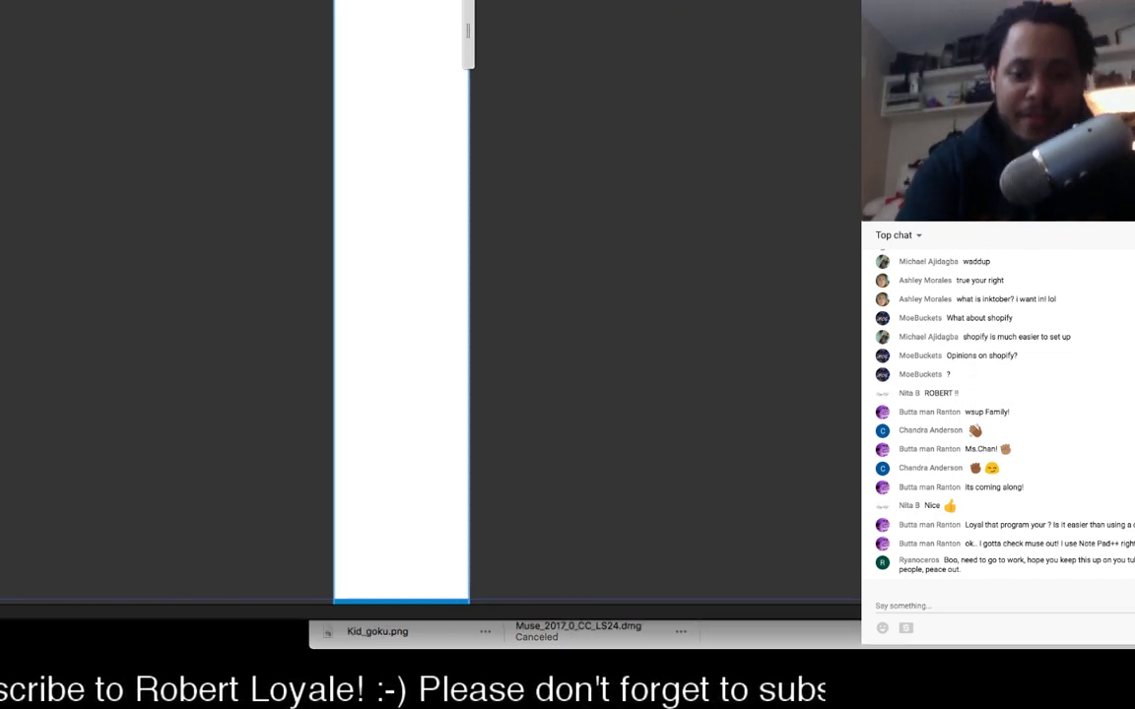
key(super+equal)
key(super+equal)
key(super+equal)
key(super+equal)
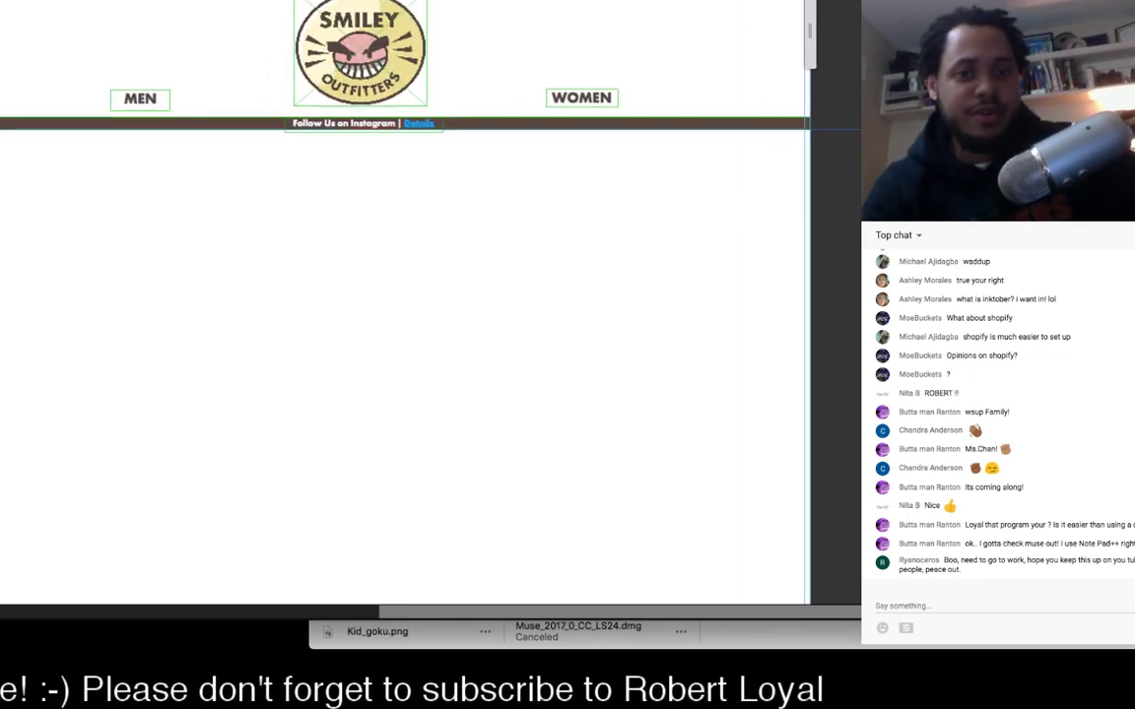
click(581, 98)
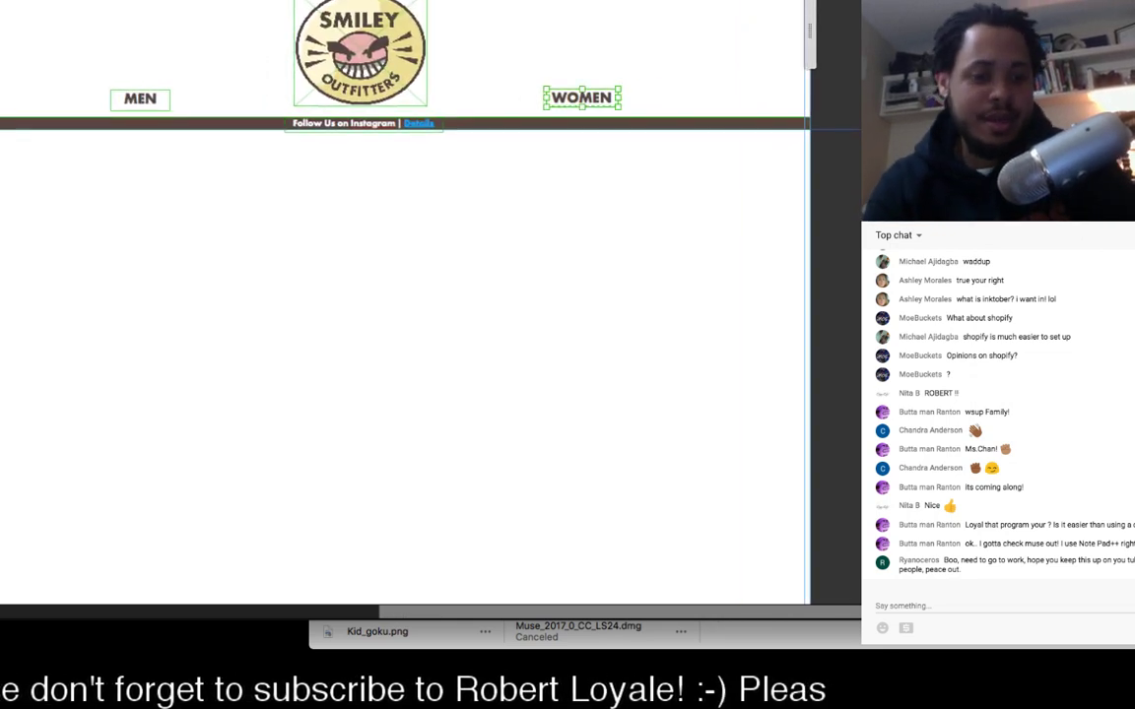
shift+click(147, 98)
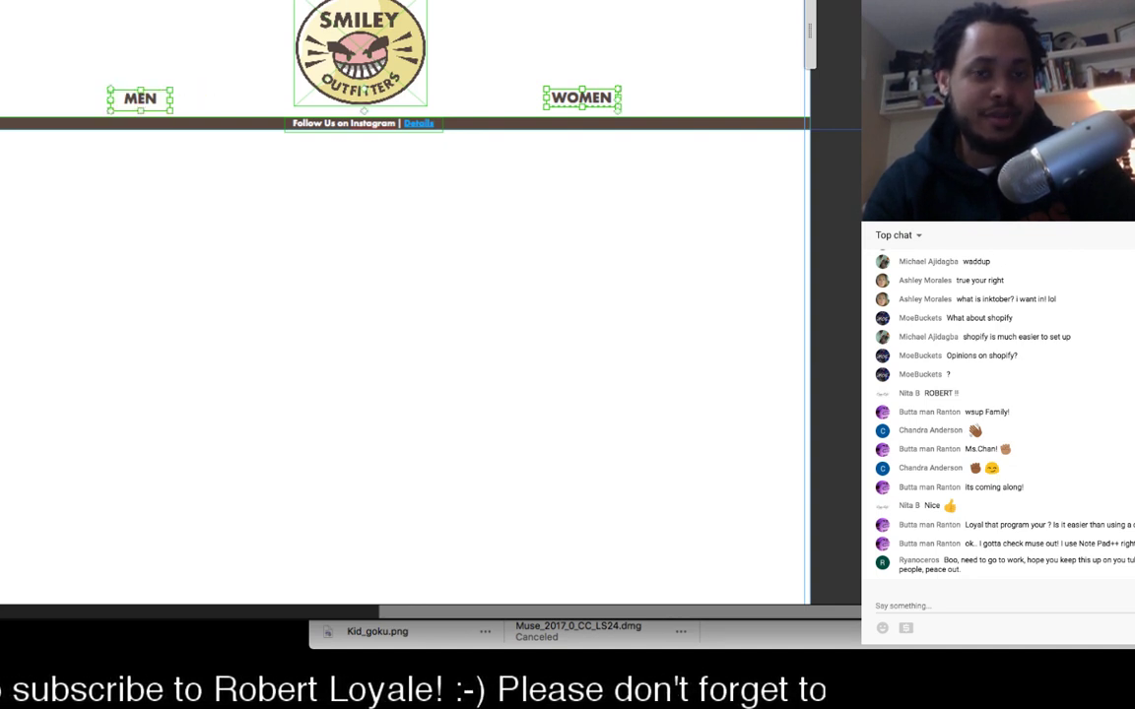
scroll(404, 295, down, 5)
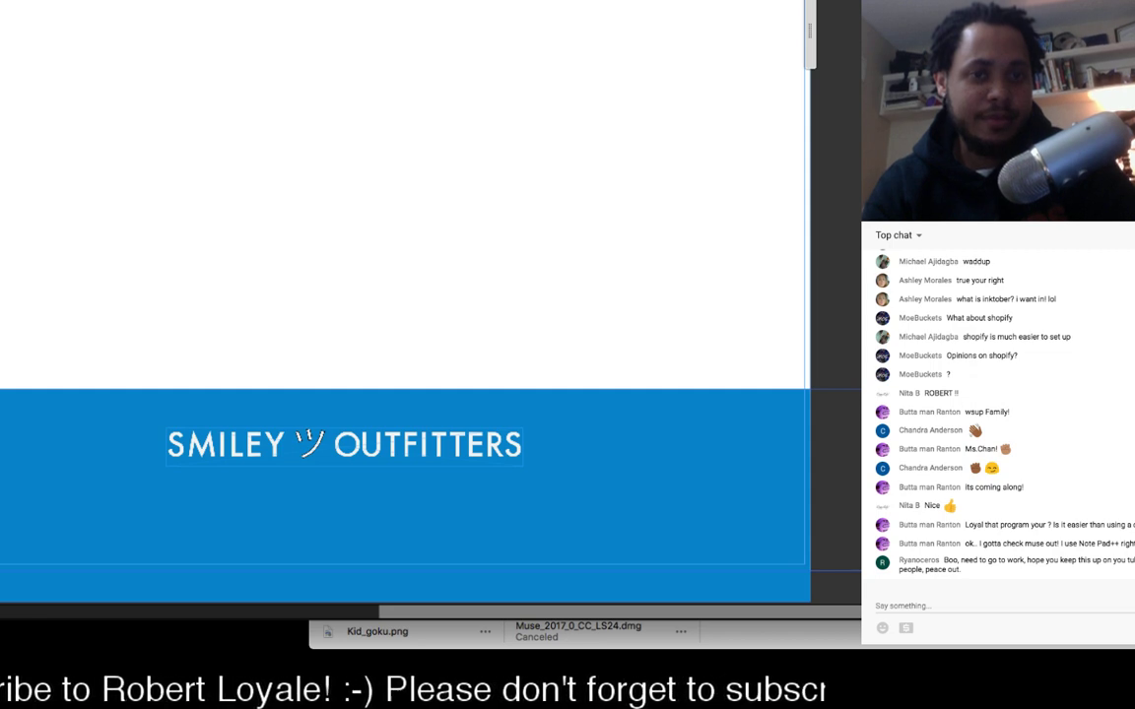
scroll(404, 301, up, 5)
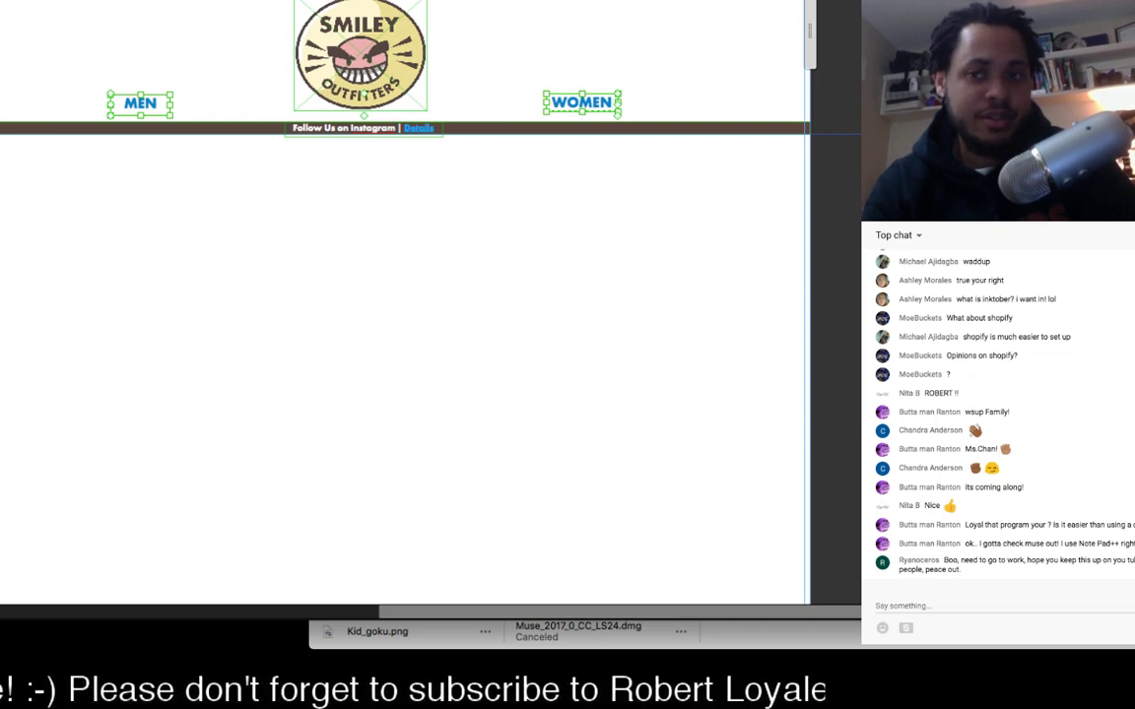
key(Escape)
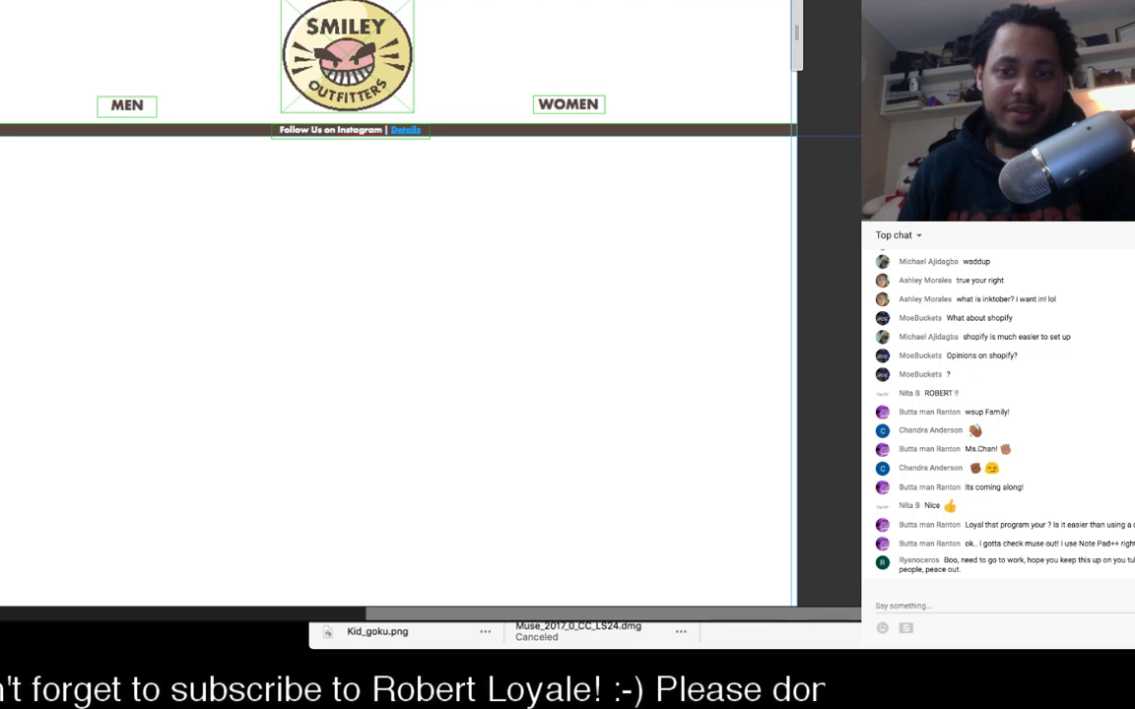
Step: Check the new SMILEY 2.0 preview in Chrome, then return to Muse and select the MEN text frame
key(super+Tab)
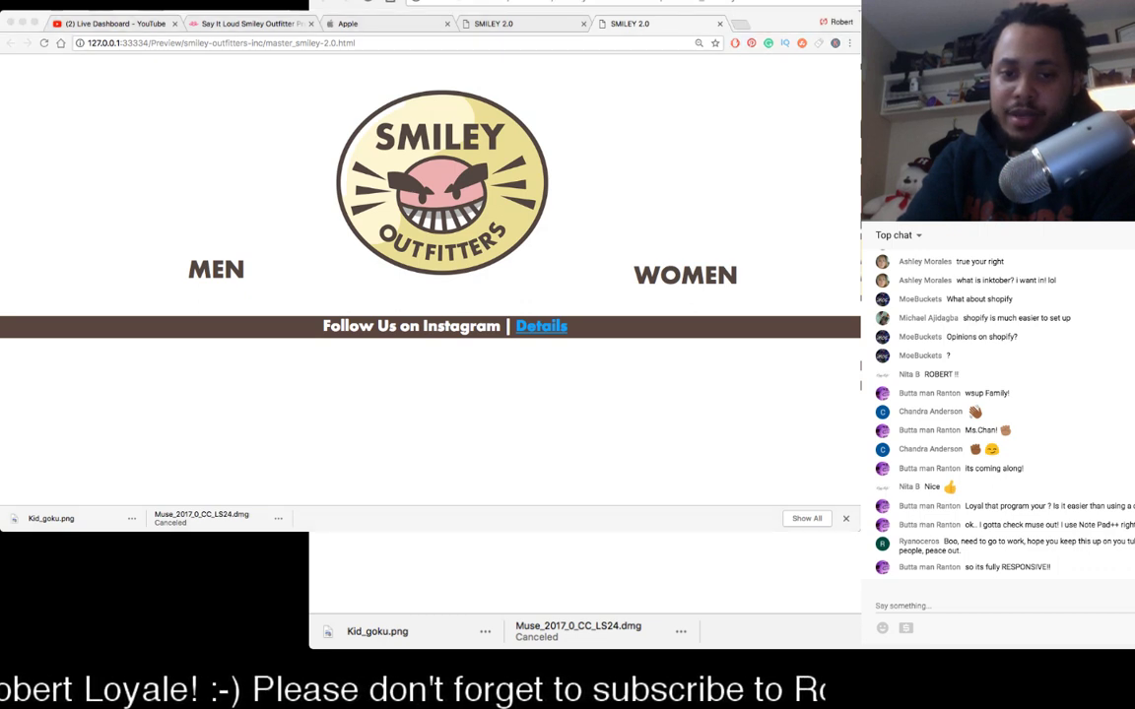
key(super+Tab)
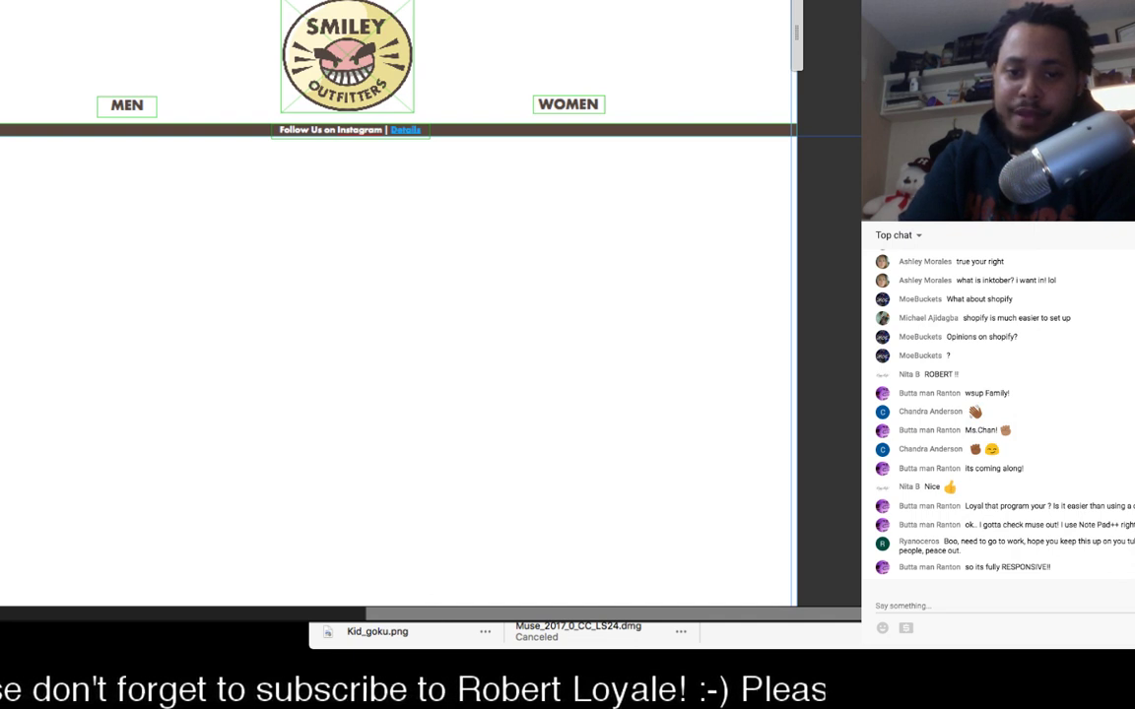
drag(347, 2, 361, 1)
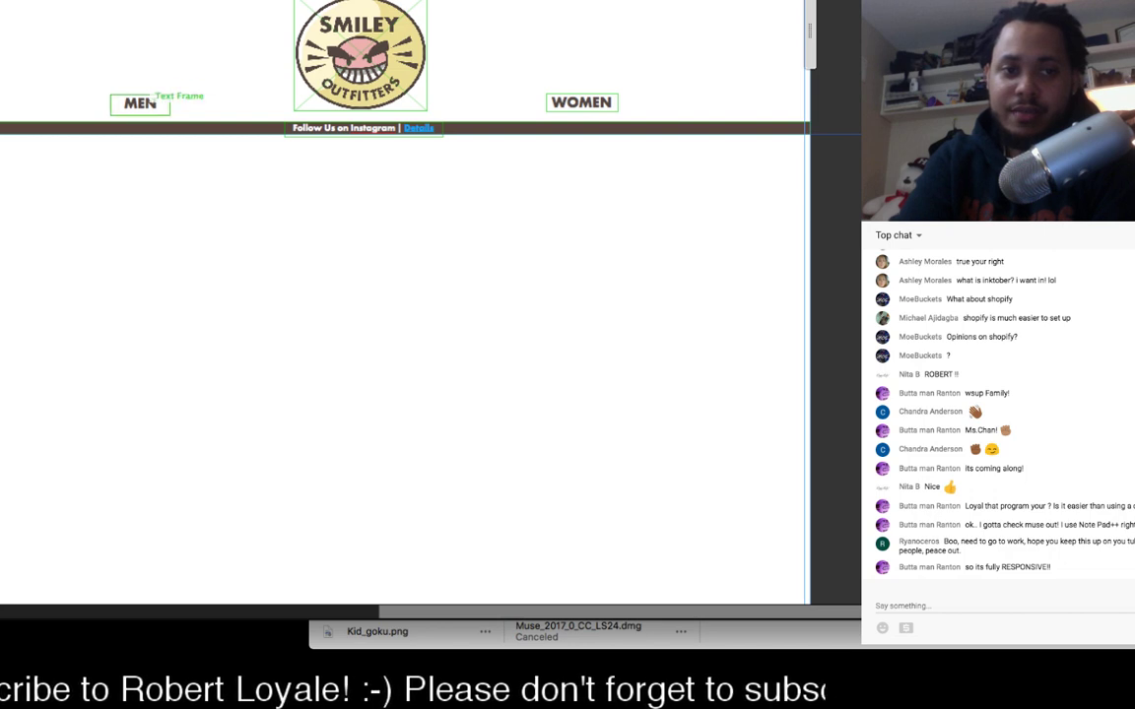
click(148, 104)
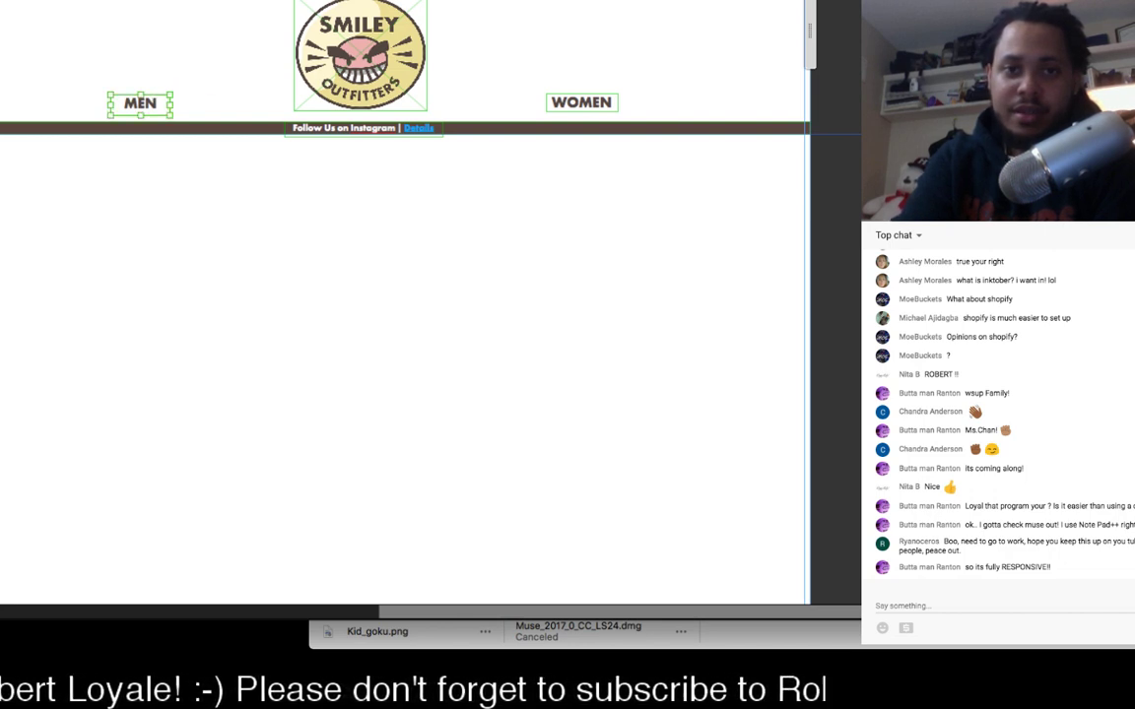
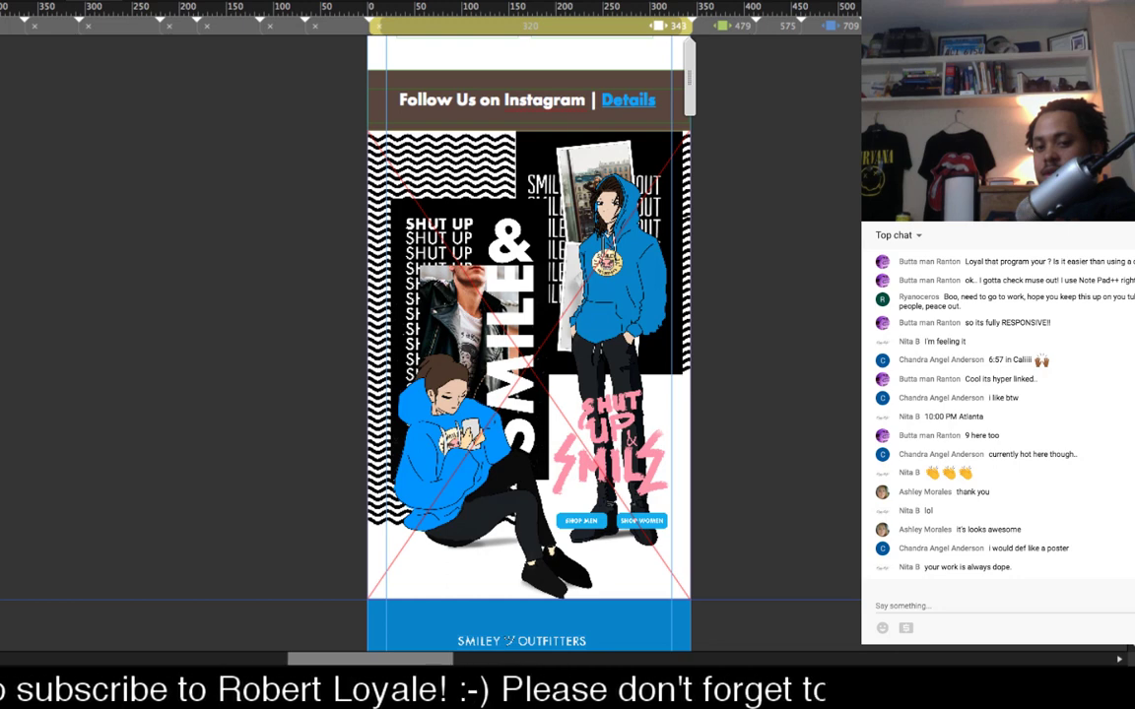
Step: View the store mockup in Photoshop, then return to the Muse page and show its 2880 breakpoint
key(super+Tab)
key(super+Tab)
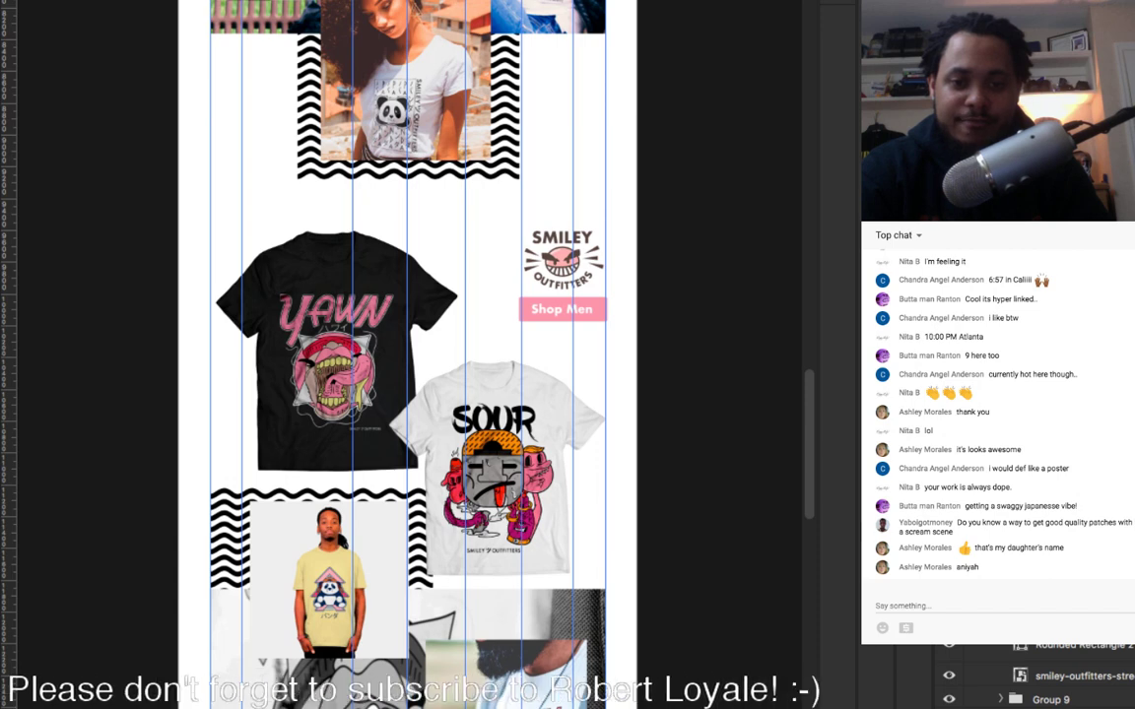
key(super+Tab)
scroll(404, 320, left, 1)
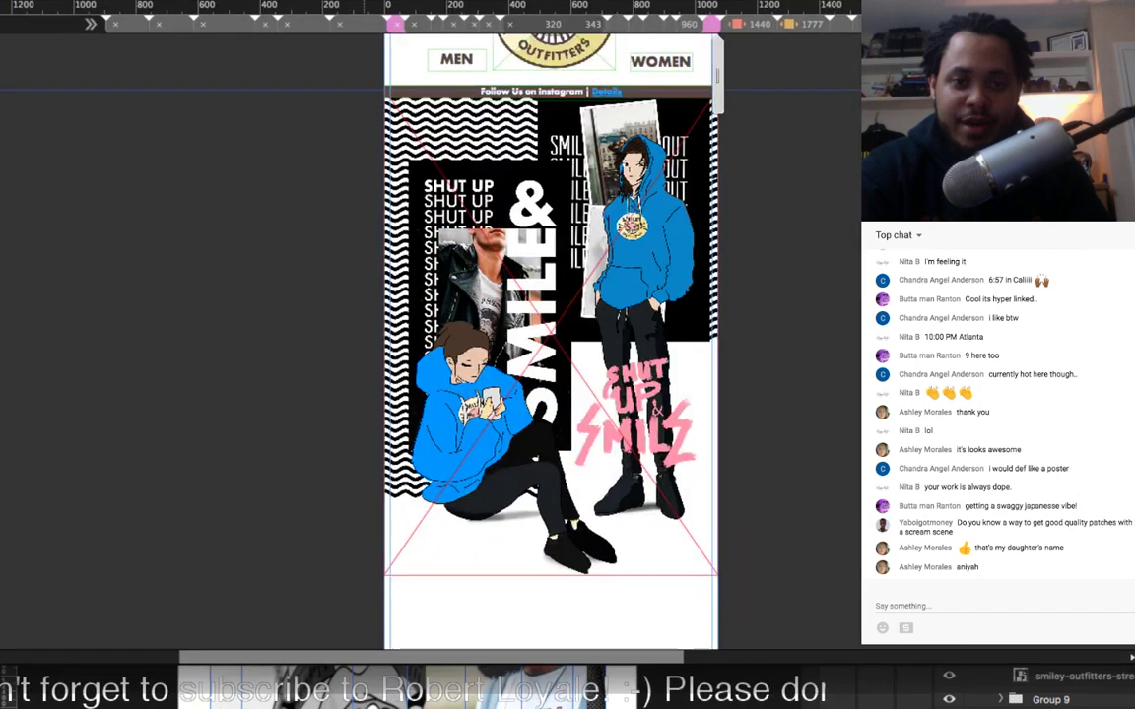
scroll(403, 320, right, 3)
scroll(388, 325, right, 3)
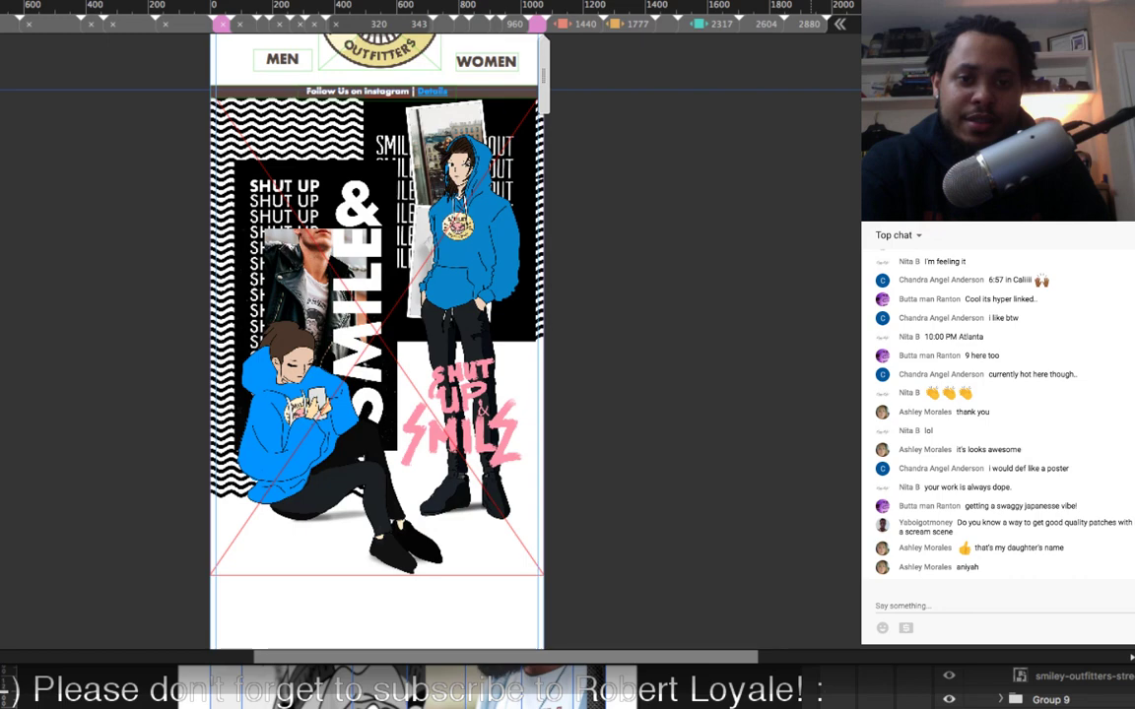
click(809, 24)
key(super+minus)
key(super+minus)
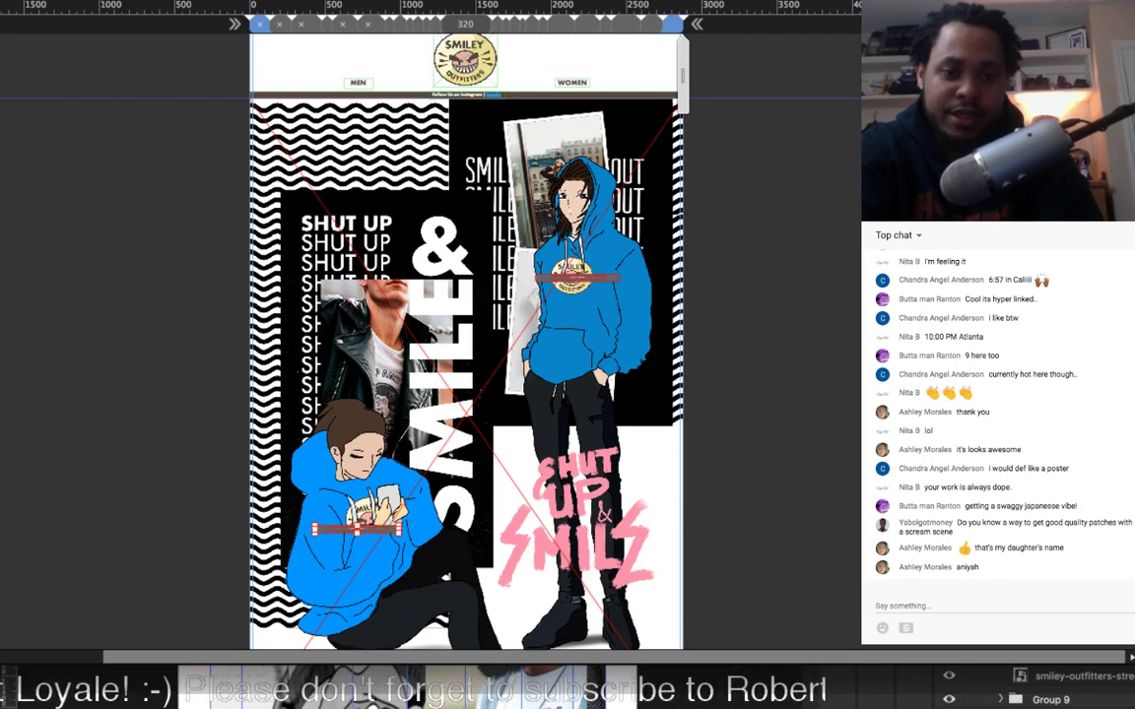
Step: Enlarge the grey Lorem Ipsum box over the seated figure's hoodie to about 640 px tall
key(super+equal)
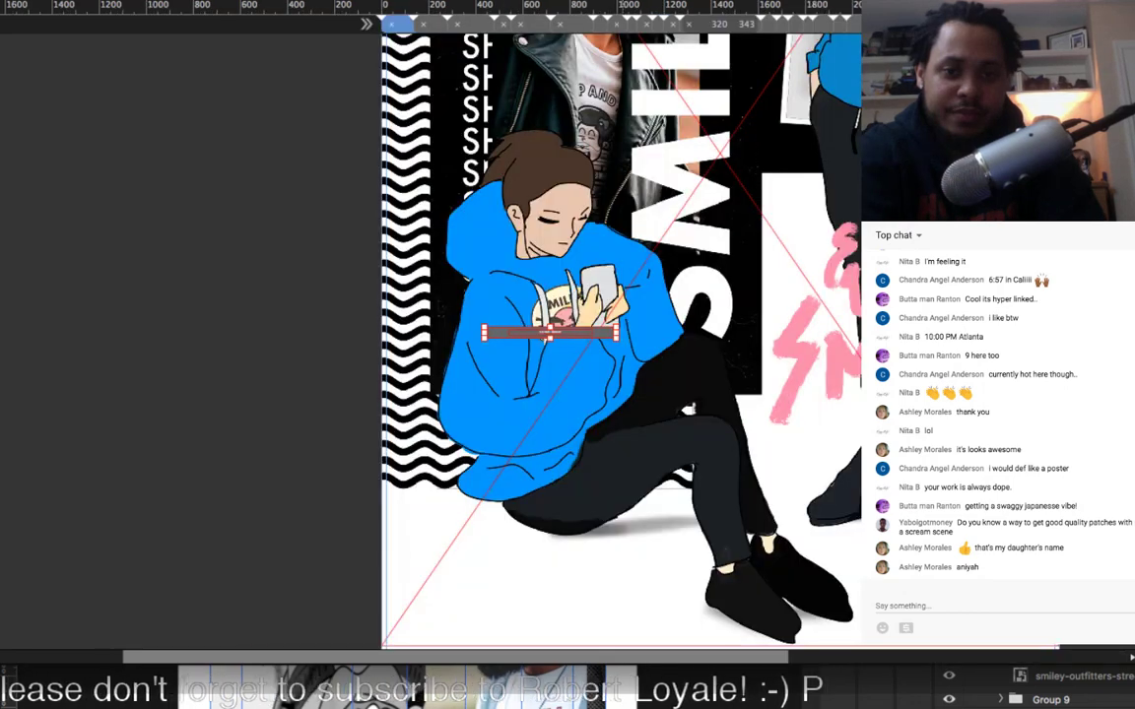
key(super+equal)
key(super+equal)
scroll(549, 333, up, 5)
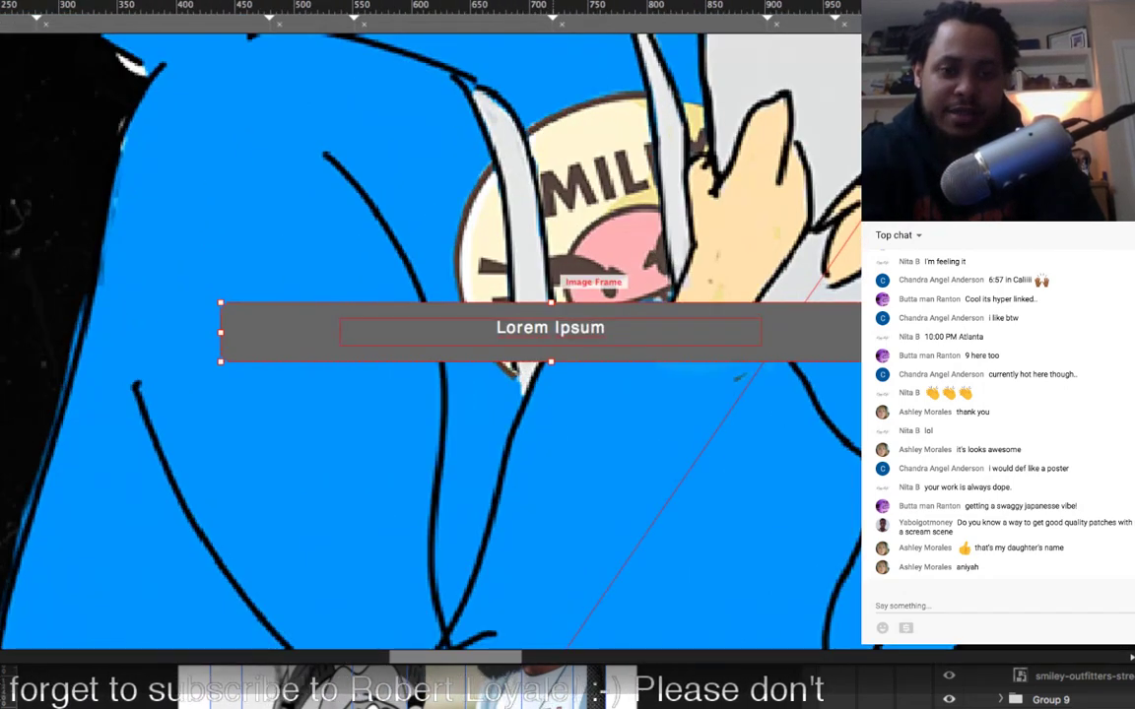
scroll(550, 333, down, 5)
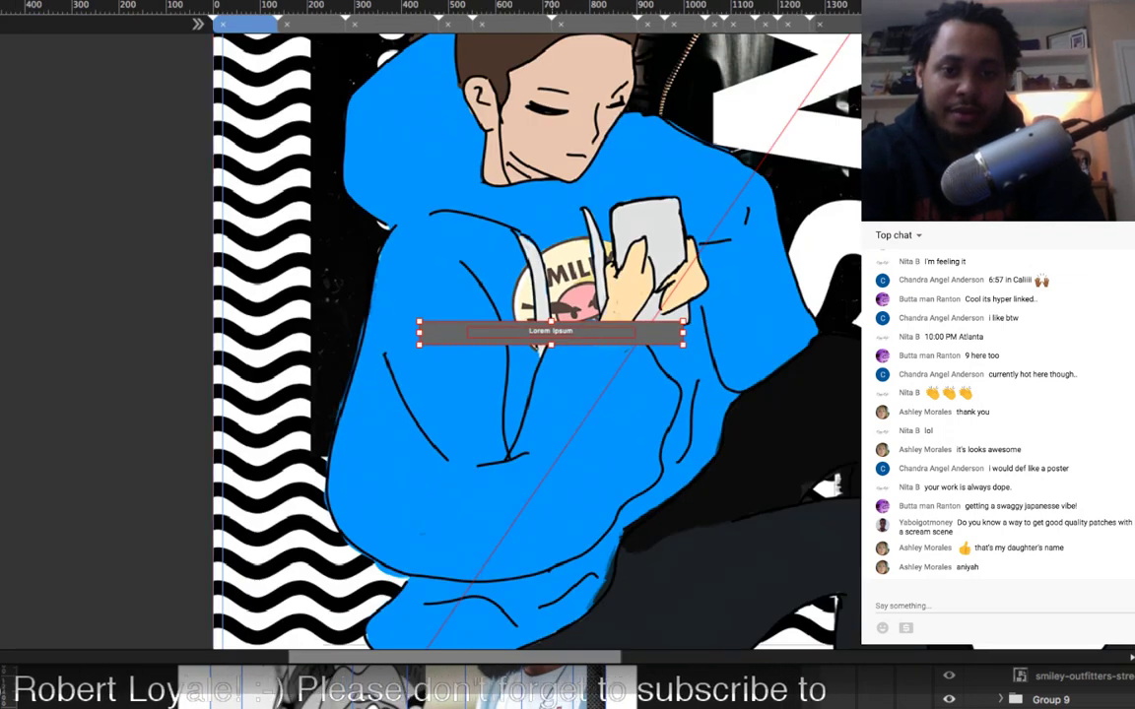
drag(550, 322, 549, 154)
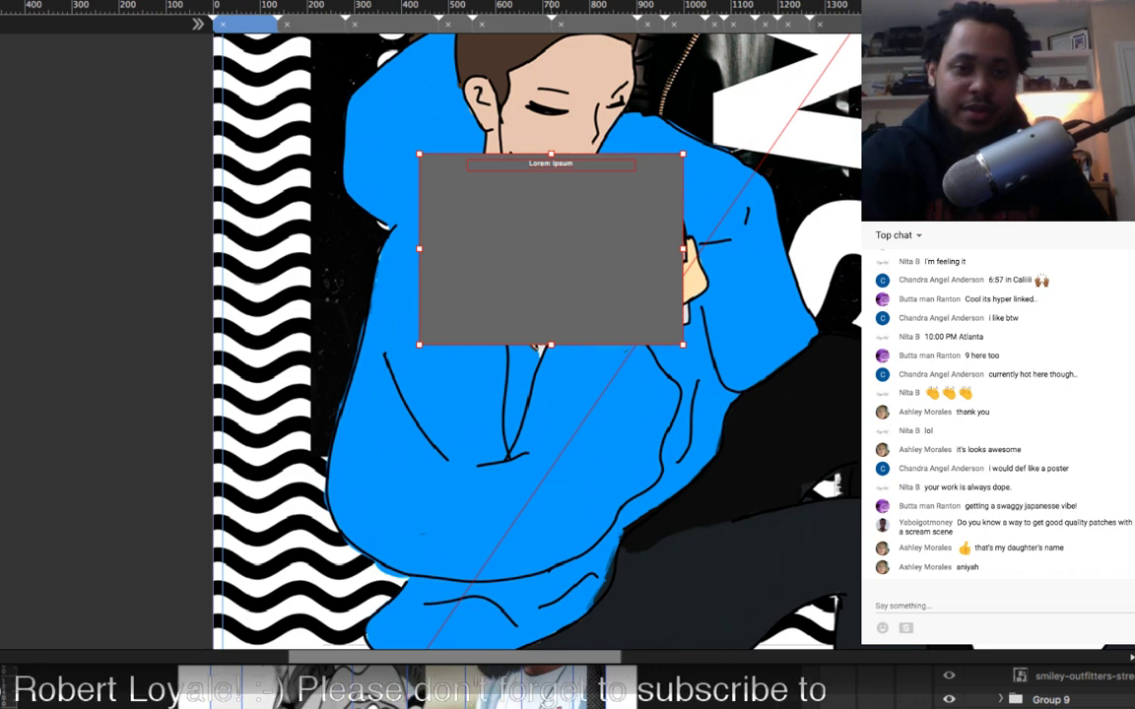
drag(551, 345, 550, 458)
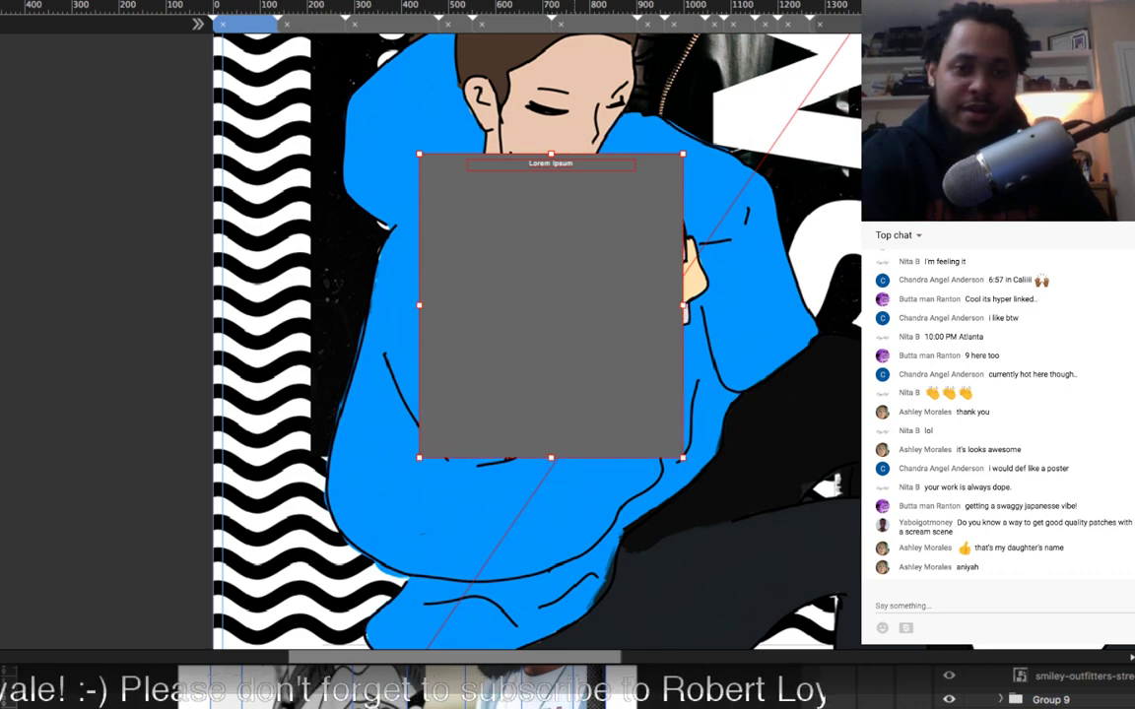
Step: Remove the Lorem Ipsum text and grey fill from the seated figure's box and reduce its height to about 540 px
key(Delete)
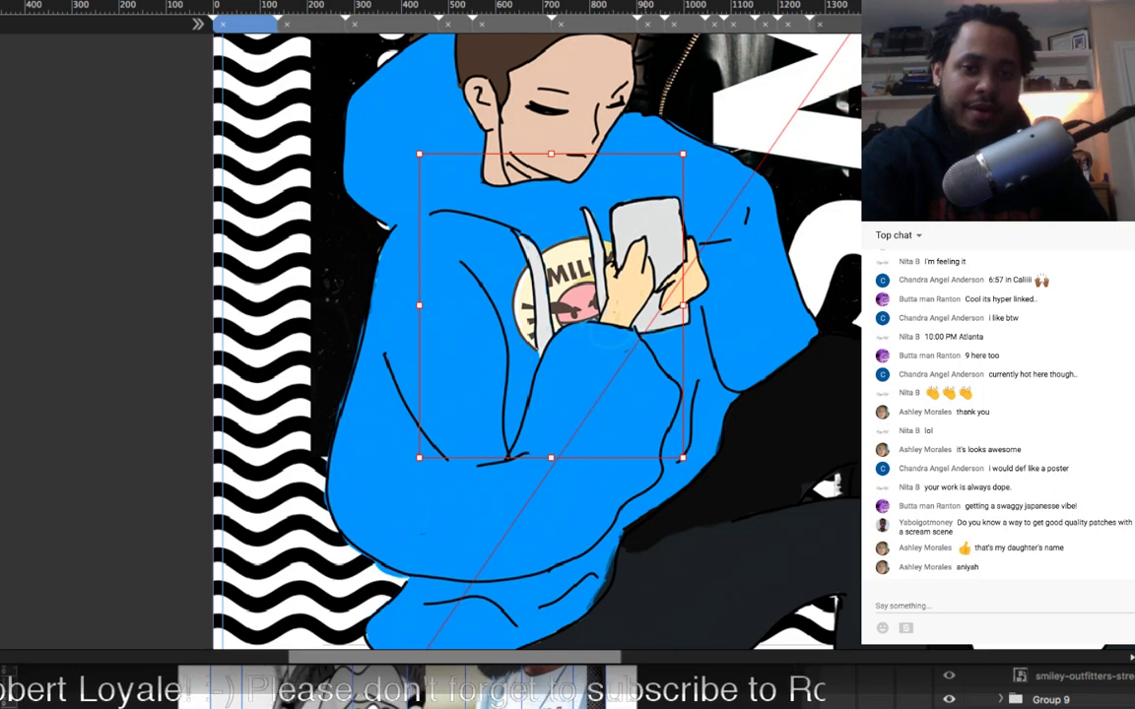
drag(550, 153, 551, 202)
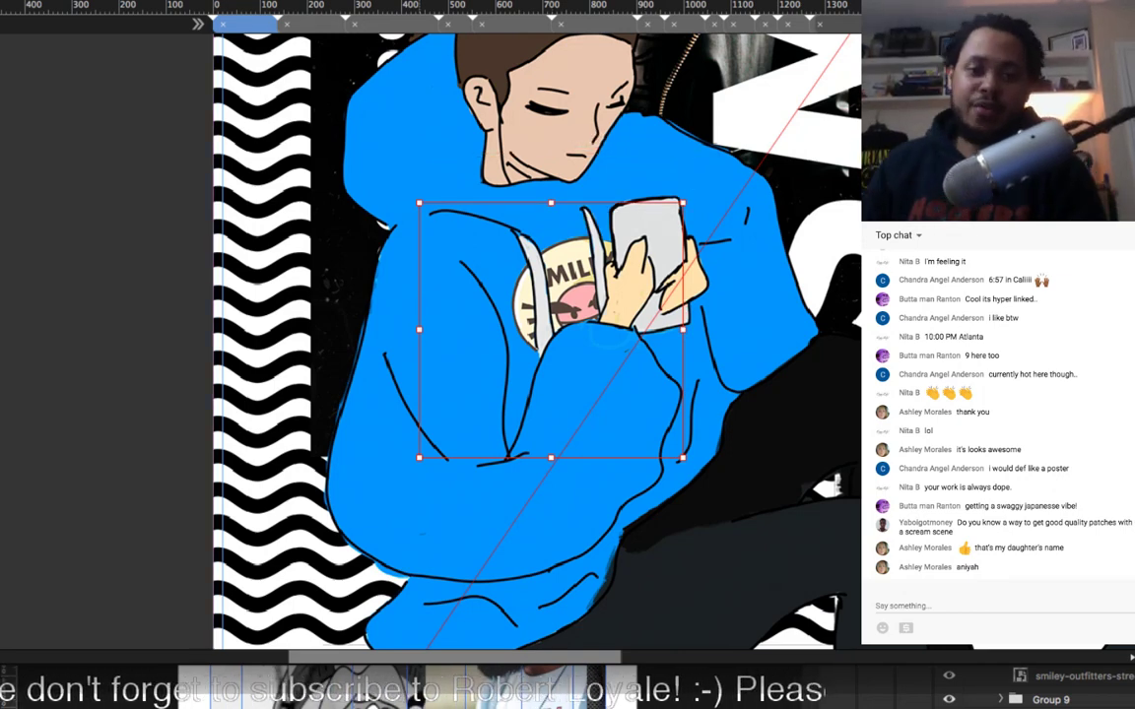
scroll(536, 341, right, 4)
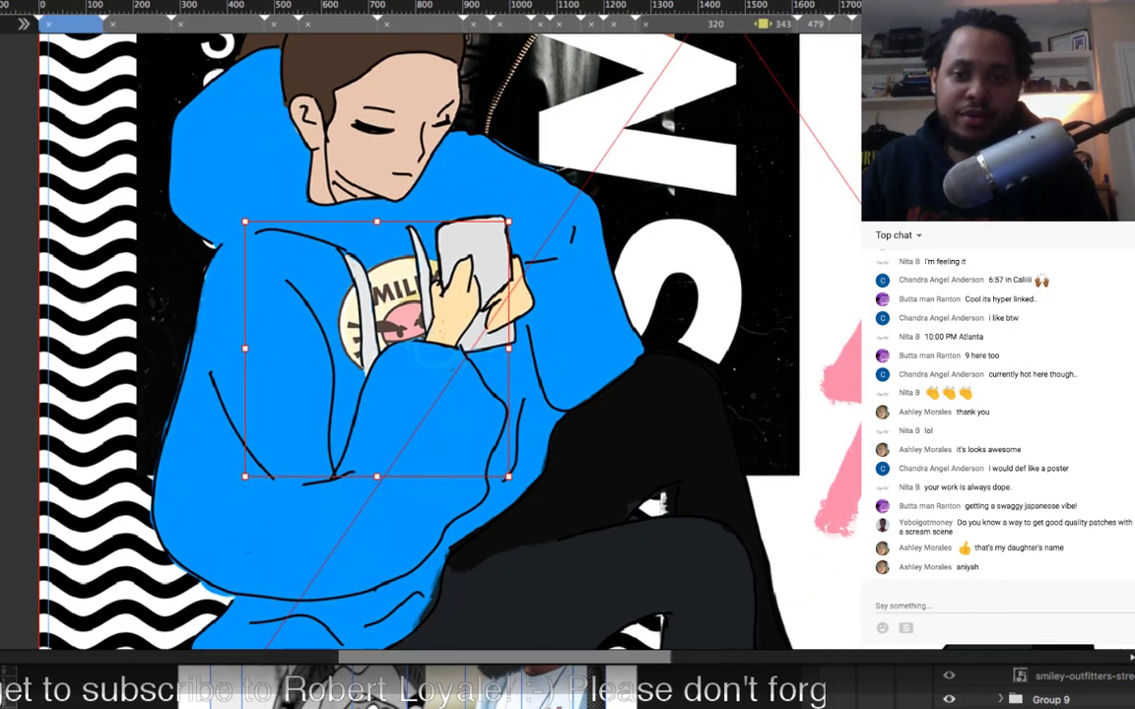
scroll(537, 341, up, 5)
key(super+minus)
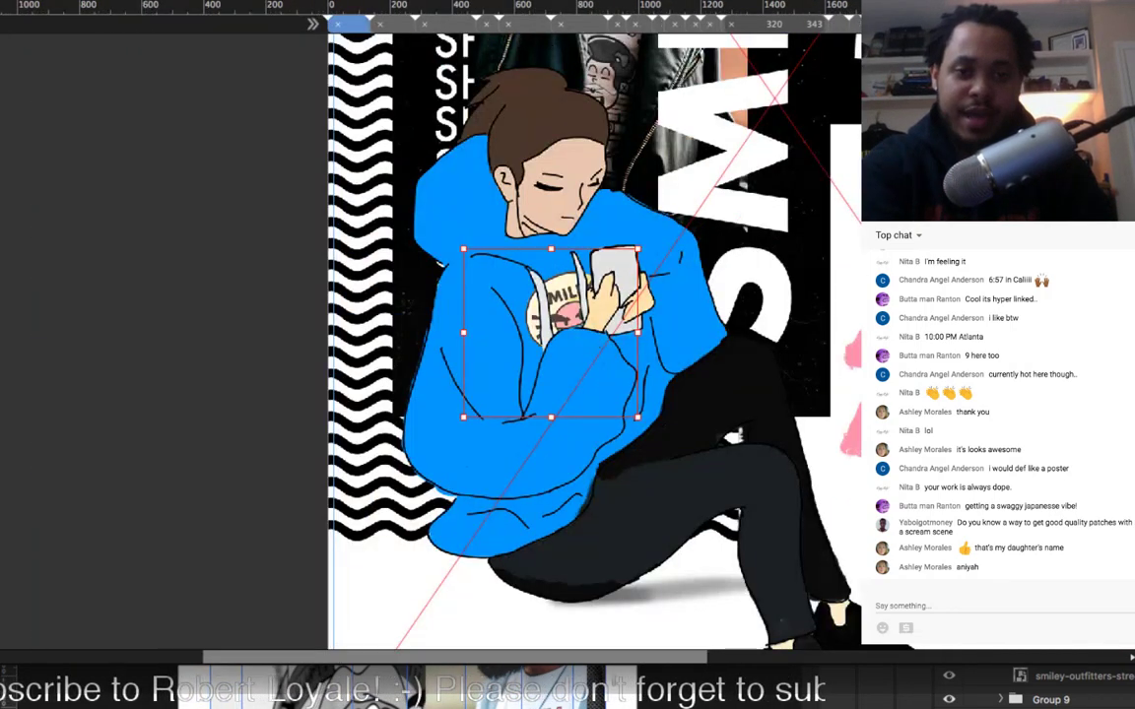
key(super+minus)
scroll(594, 341, up, 8)
scroll(594, 341, down, 2)
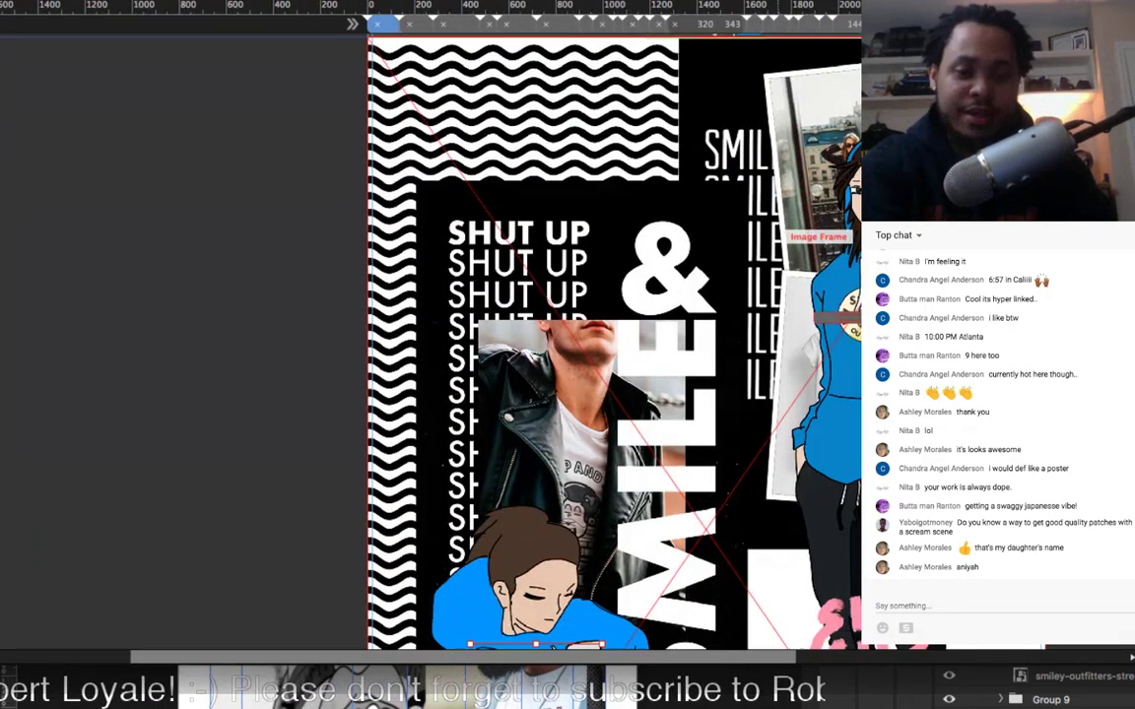
key(super+minus)
scroll(593, 340, up, 3)
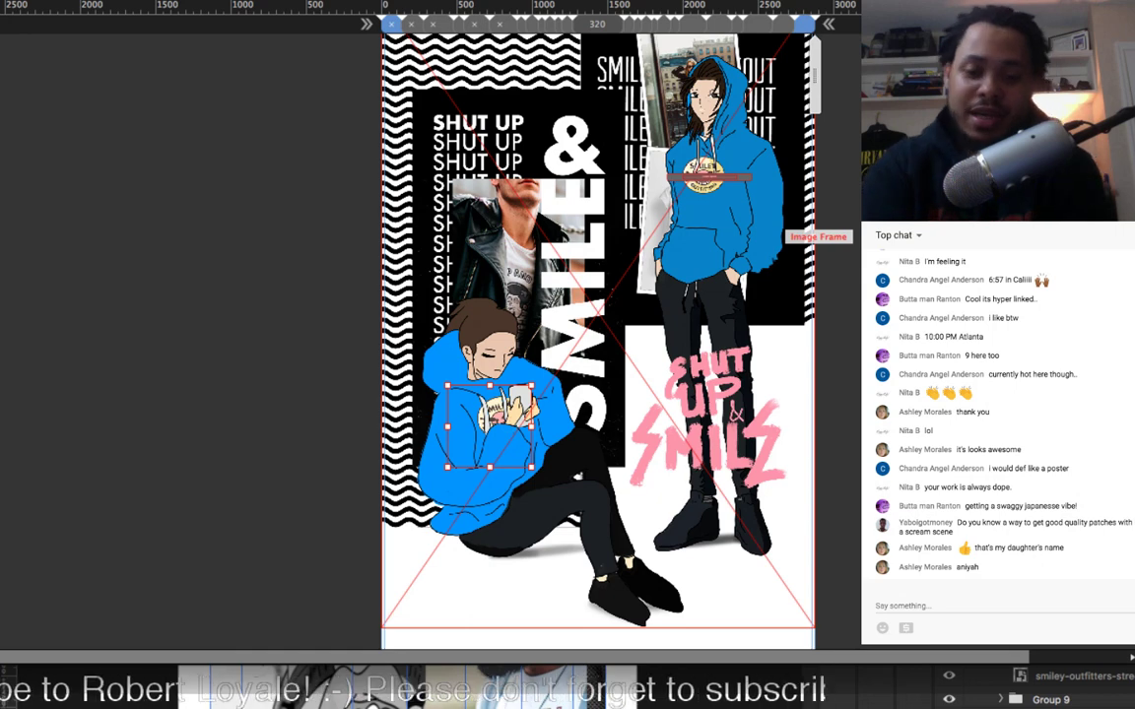
Step: Move the grey Lorem Ipsum box onto the standing figure's chest and enlarge it to about 330 px tall
key(super+equal)
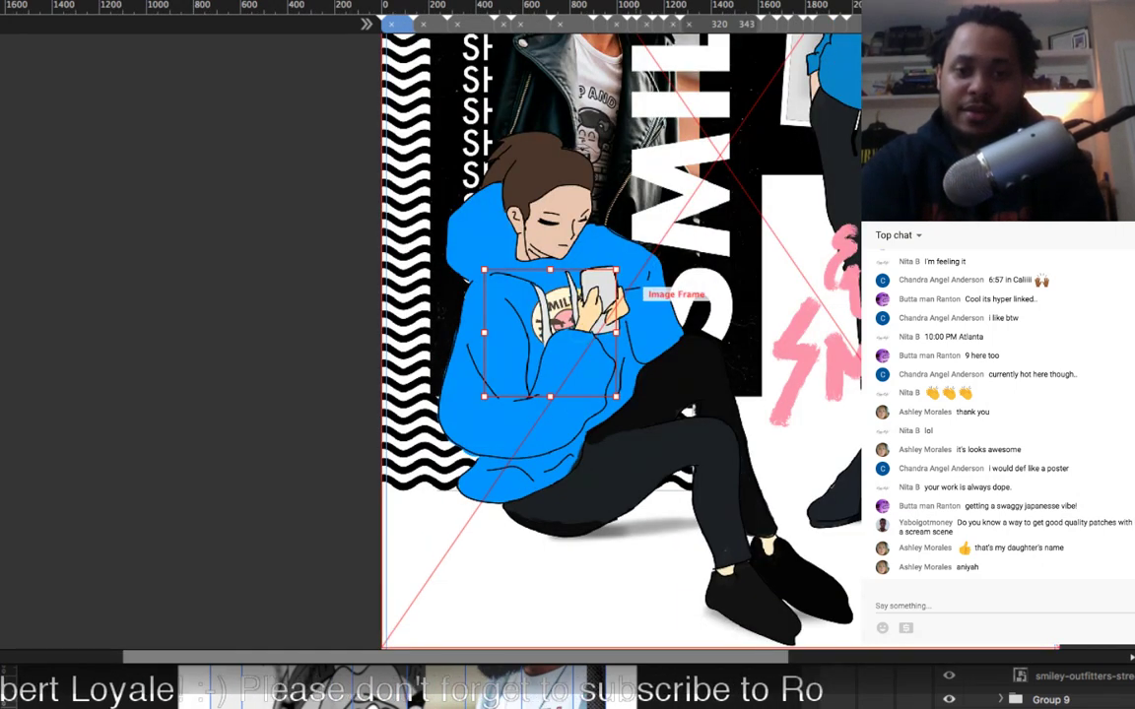
scroll(635, 284, right, 3)
scroll(635, 284, up, 3)
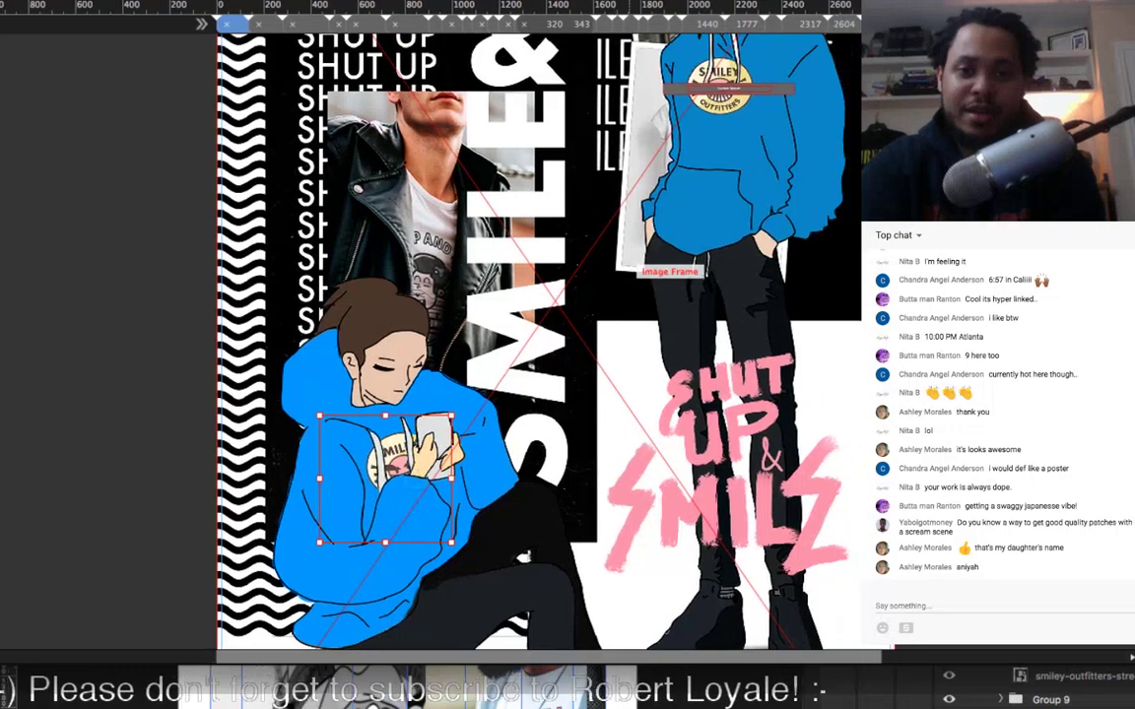
drag(773, 88, 754, 119)
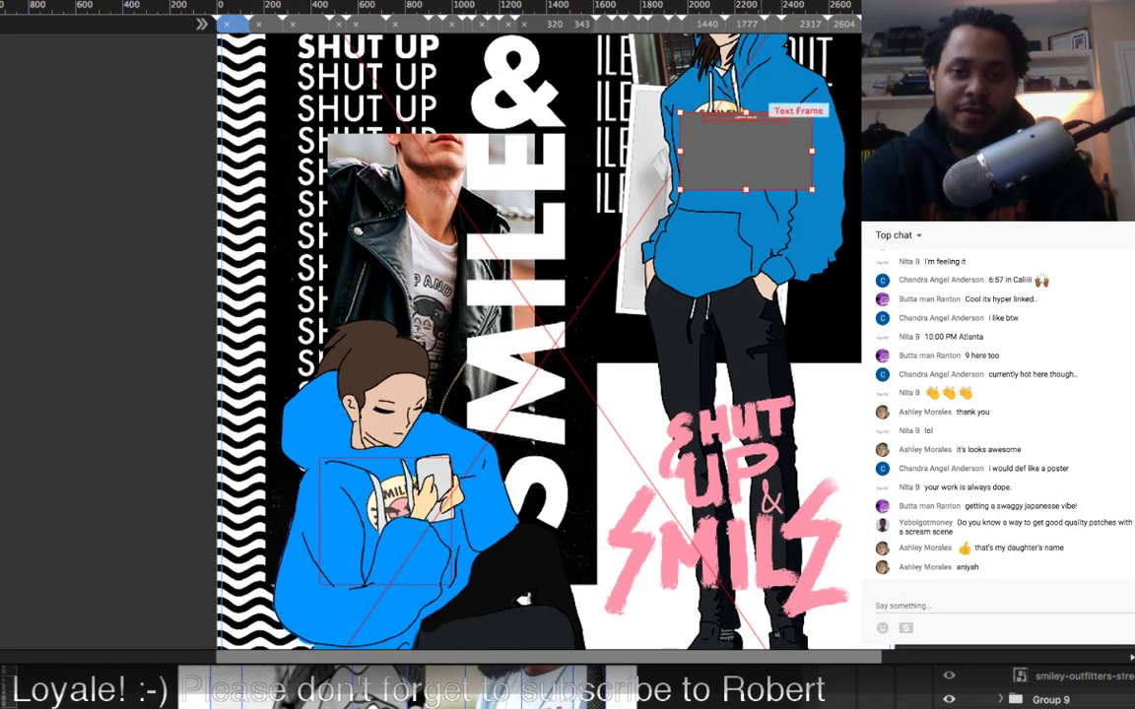
Step: Delete the Lorem Ipsum text in the standing figure's box and clear the box's grey fill
click(756, 118)
click(746, 148)
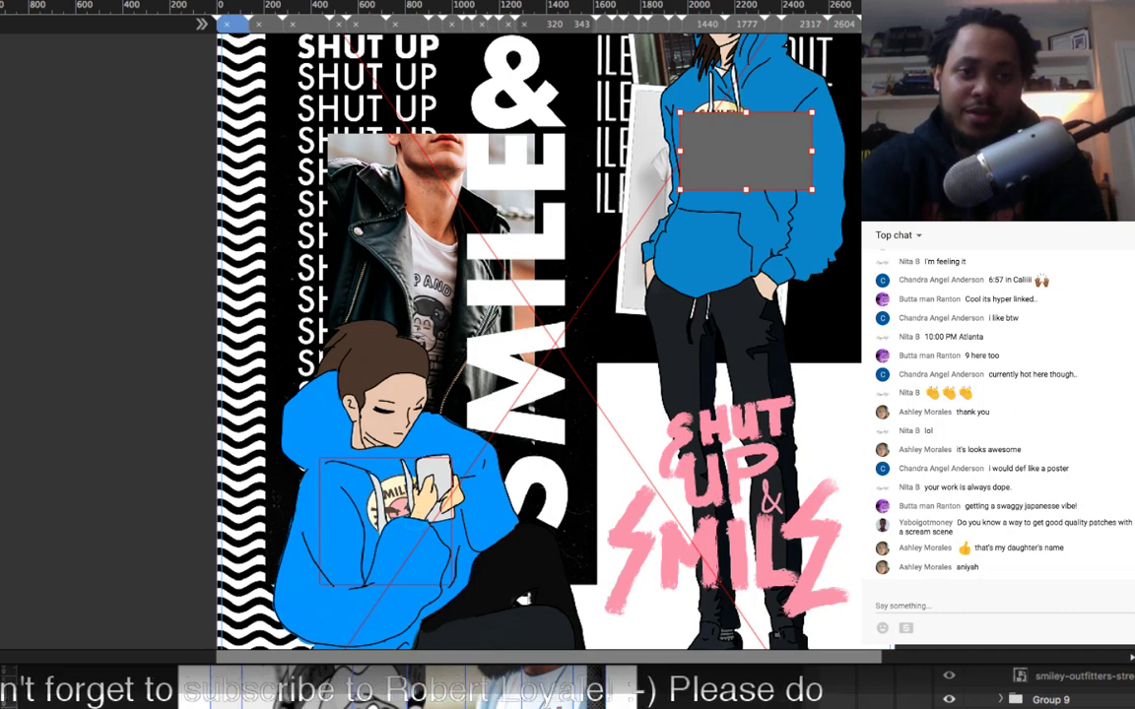
key(slash)
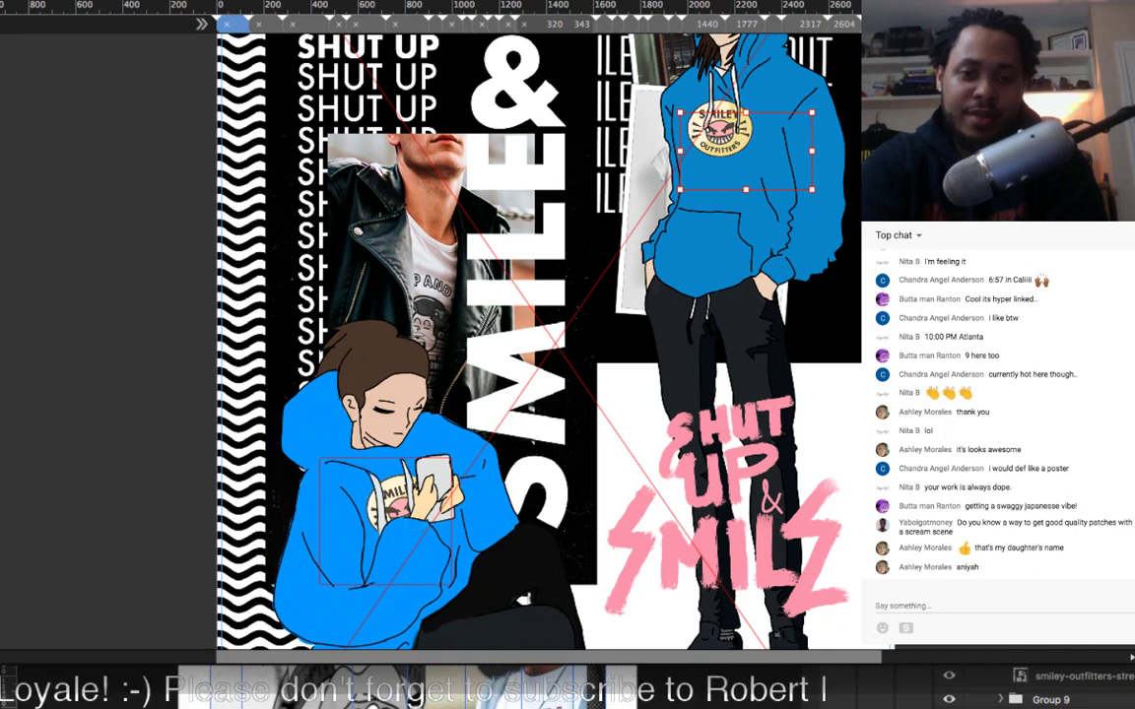
Step: Enlarge the transparent box on the standing figure's hoodie vertically in both directions to about 561 × 576 px
scroll(532, 334, right, 1)
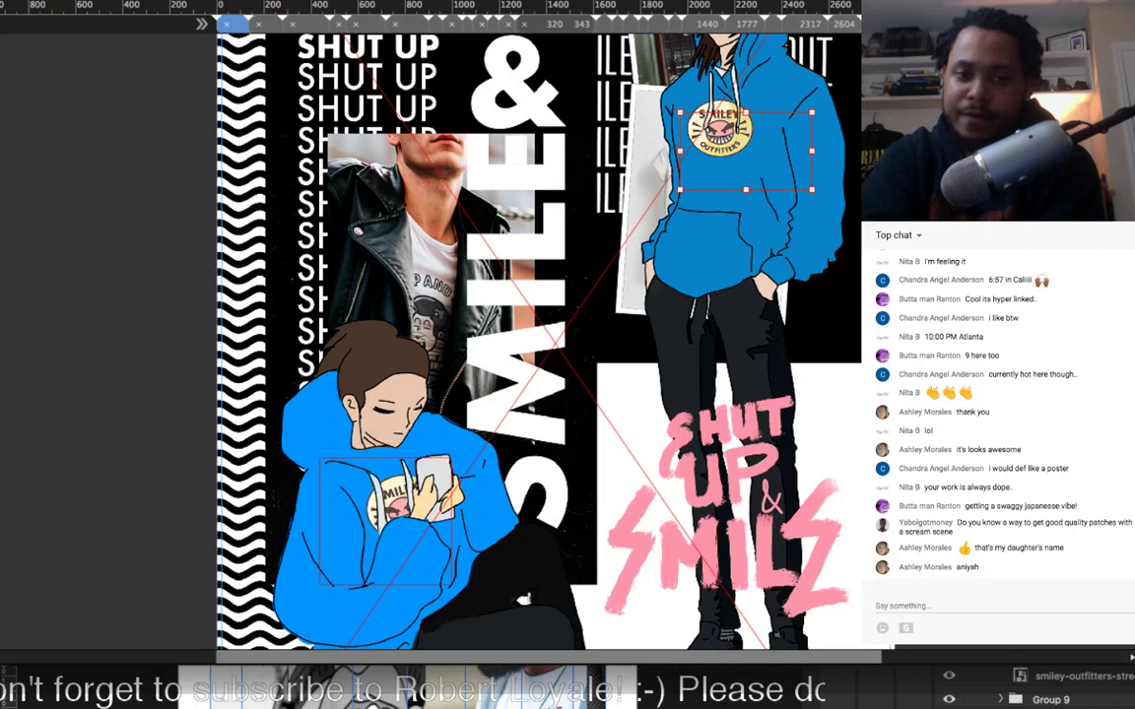
click(385, 521)
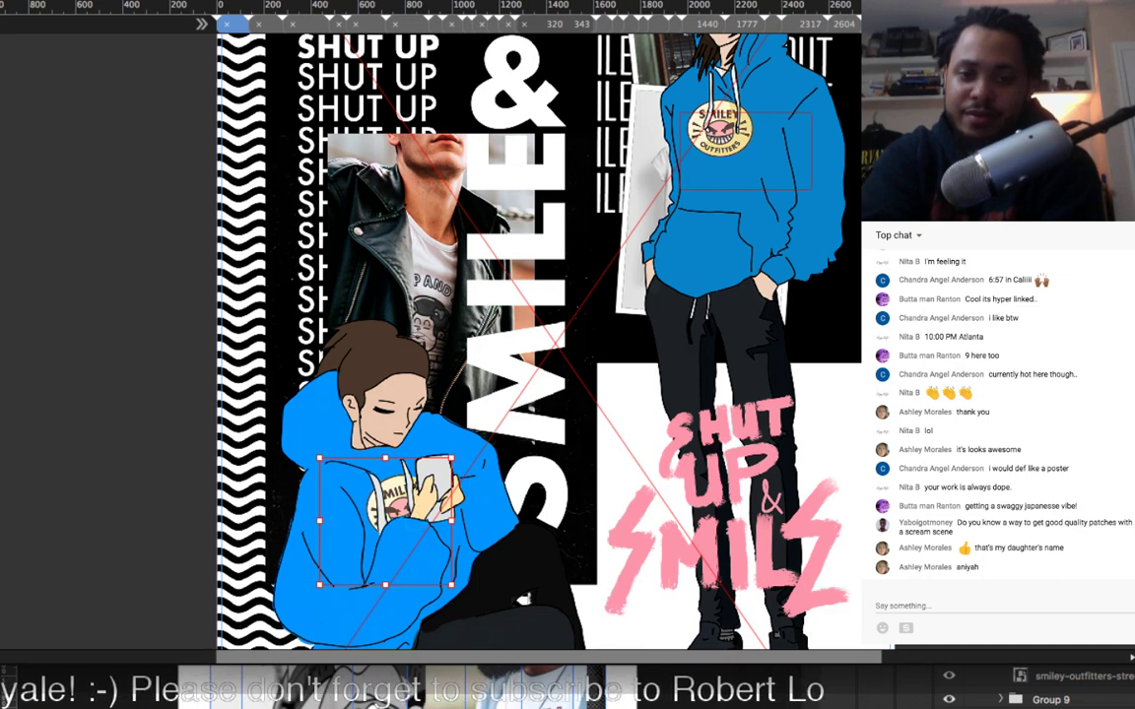
click(744, 136)
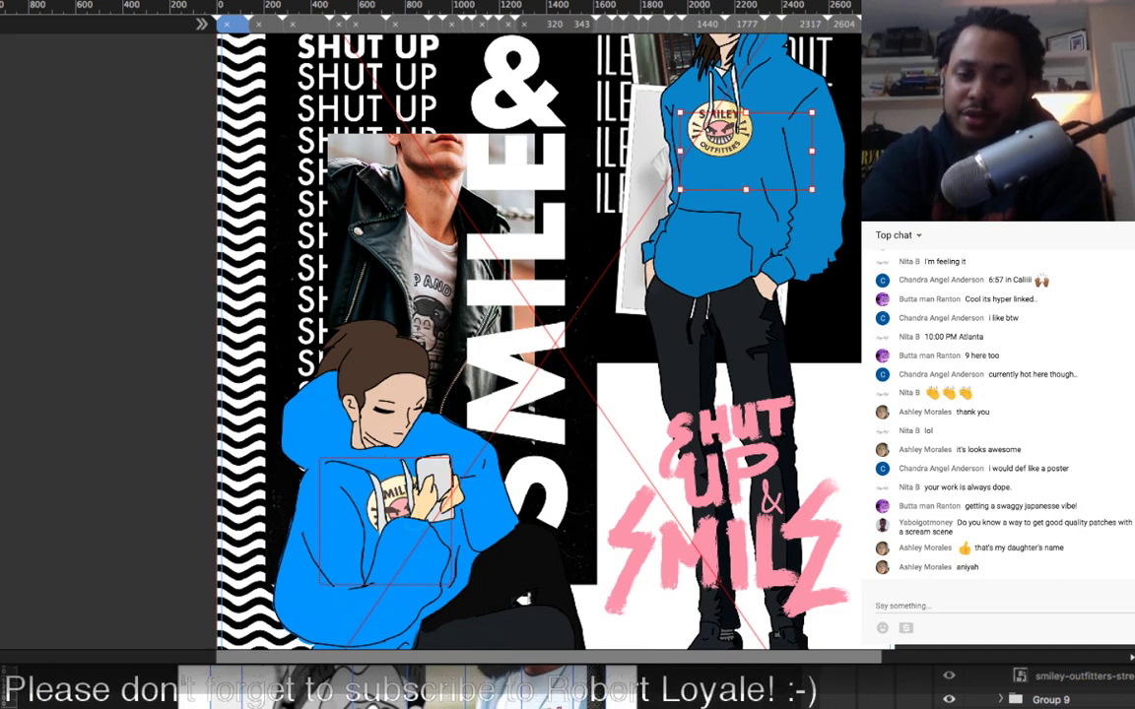
scroll(532, 335, right, 1)
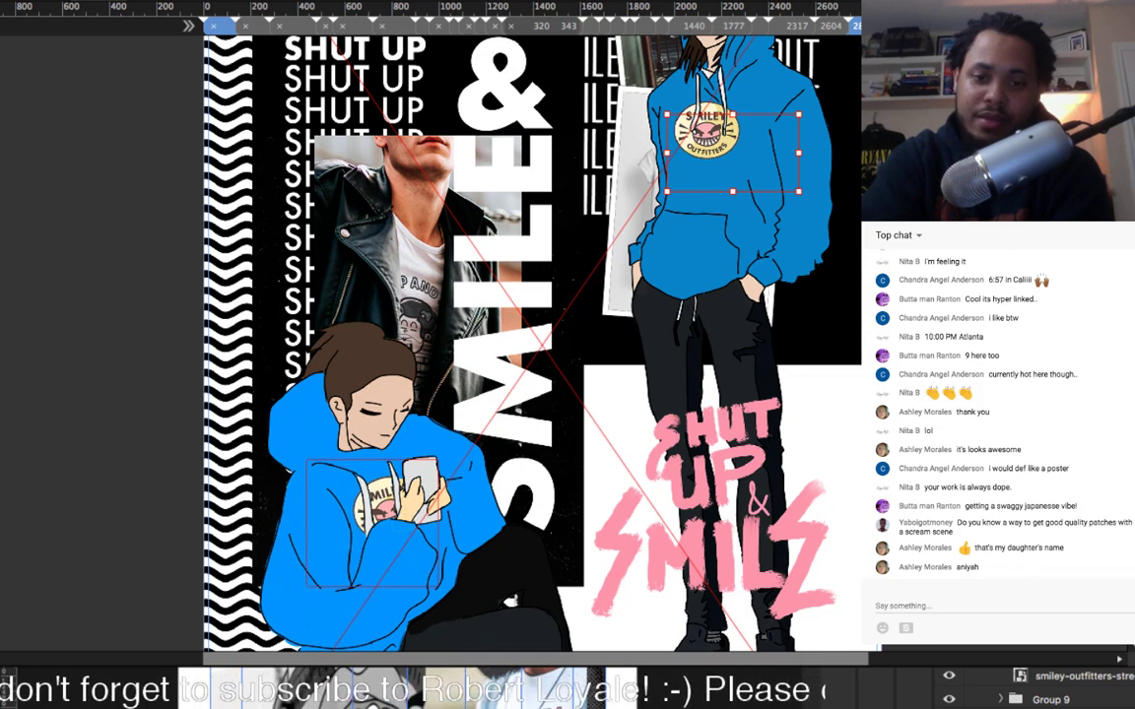
scroll(729, 609, left, 1)
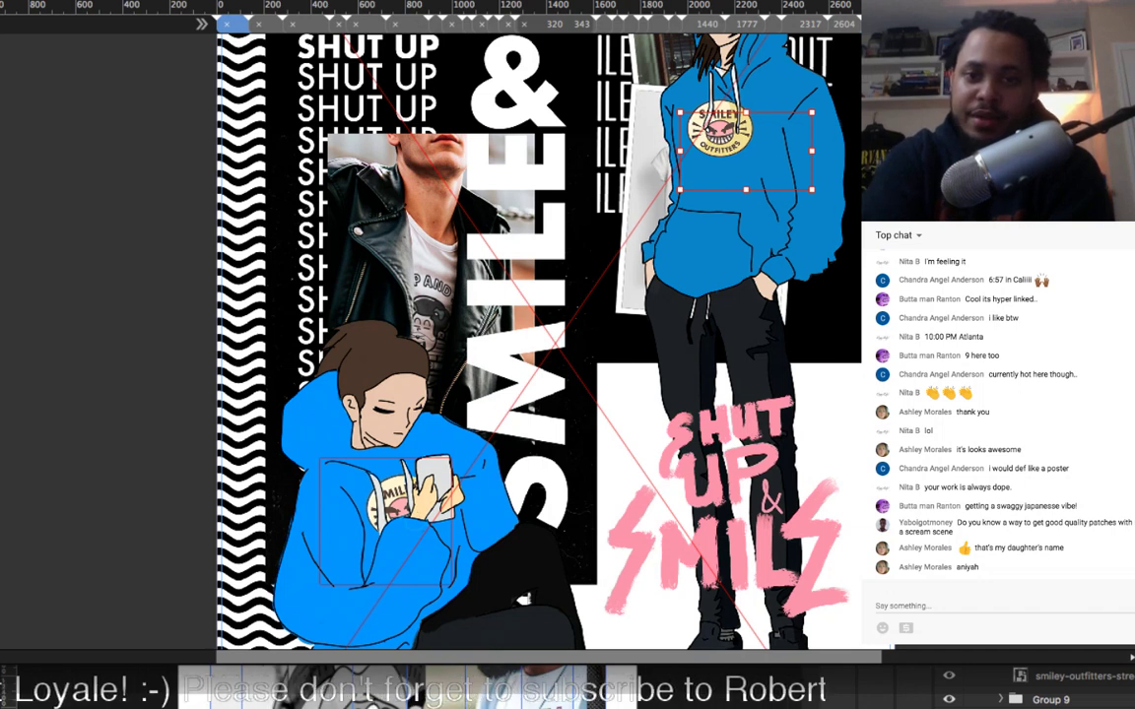
drag(746, 189, 746, 223)
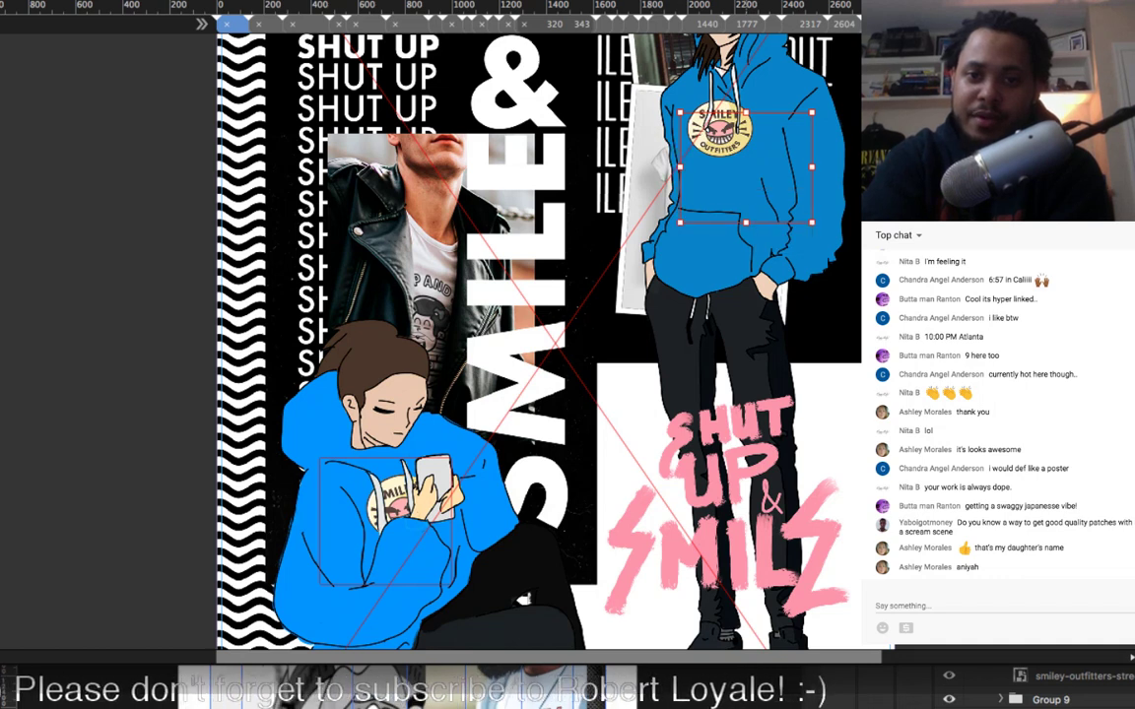
drag(746, 111, 746, 86)
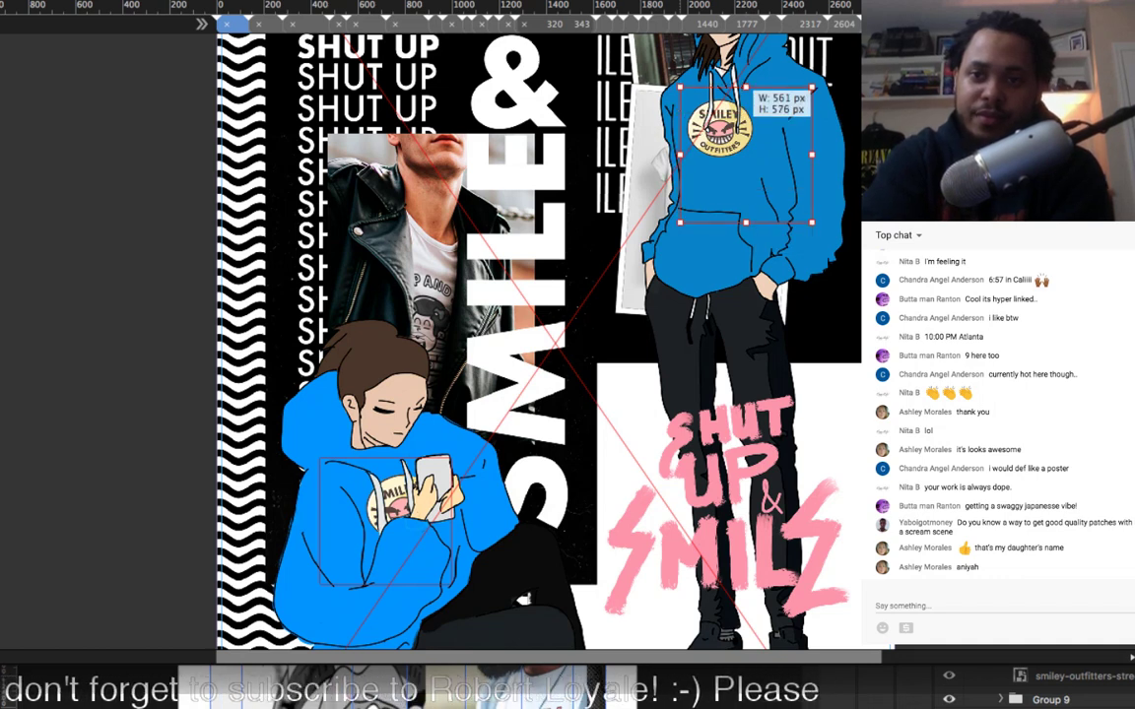
key(Return)
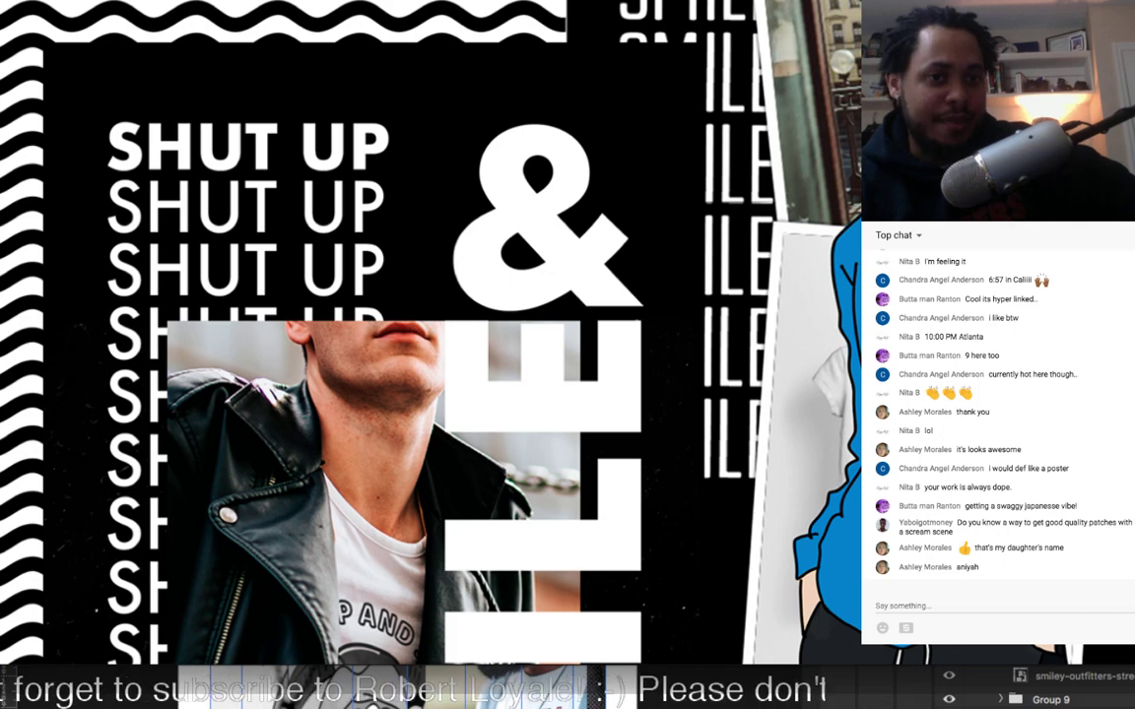
key(super+Tab)
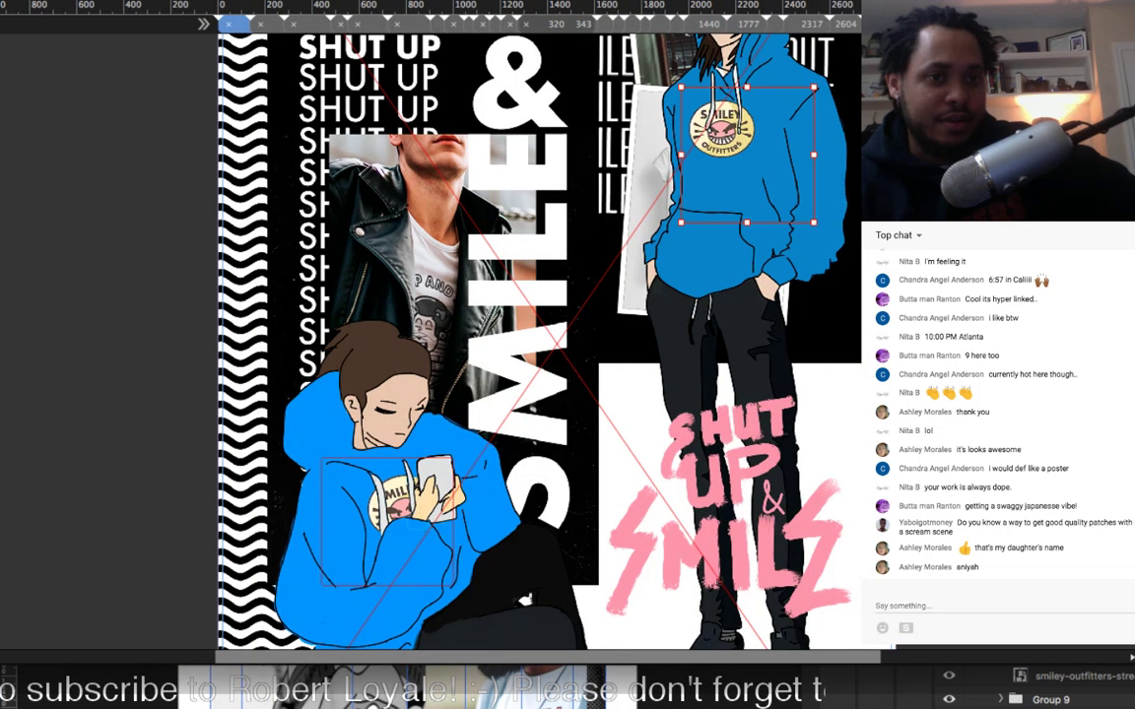
drag(526, 599, 445, 608)
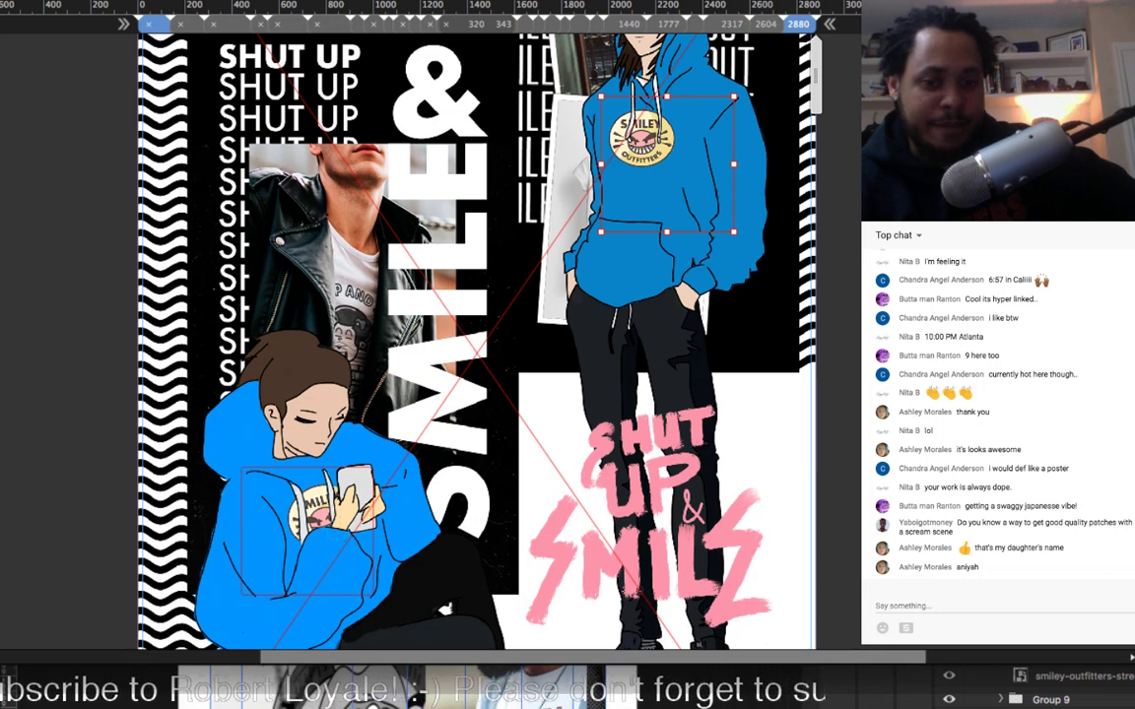
scroll(473, 335, right, 2)
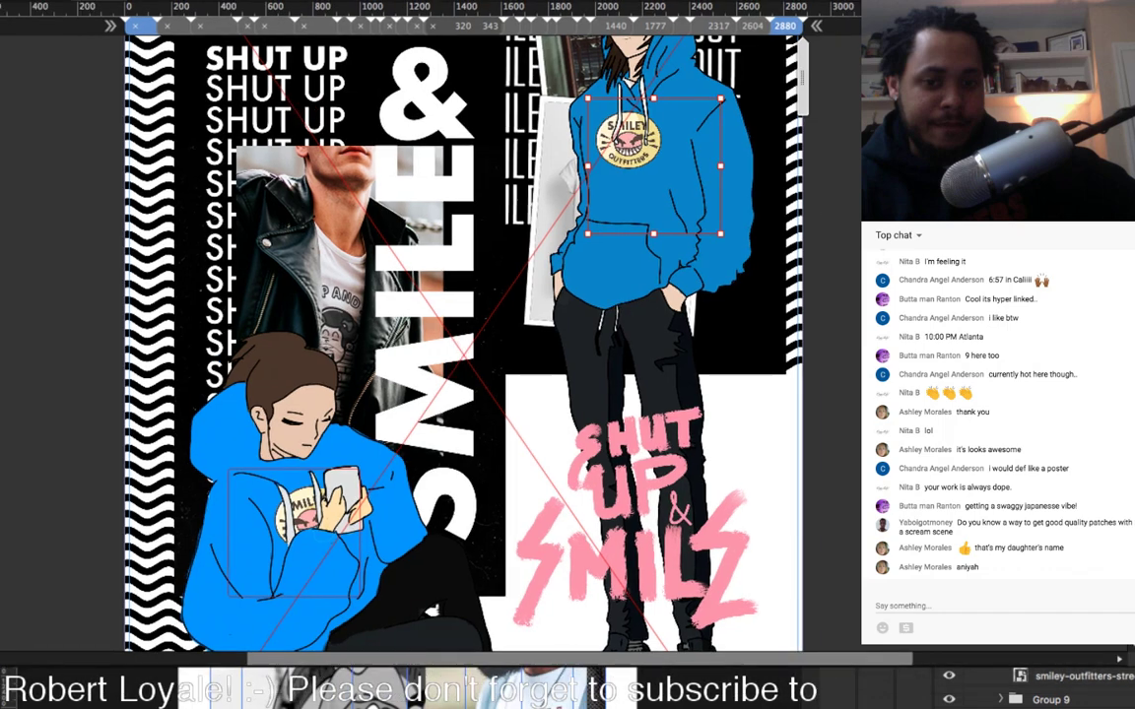
key(super+Tab)
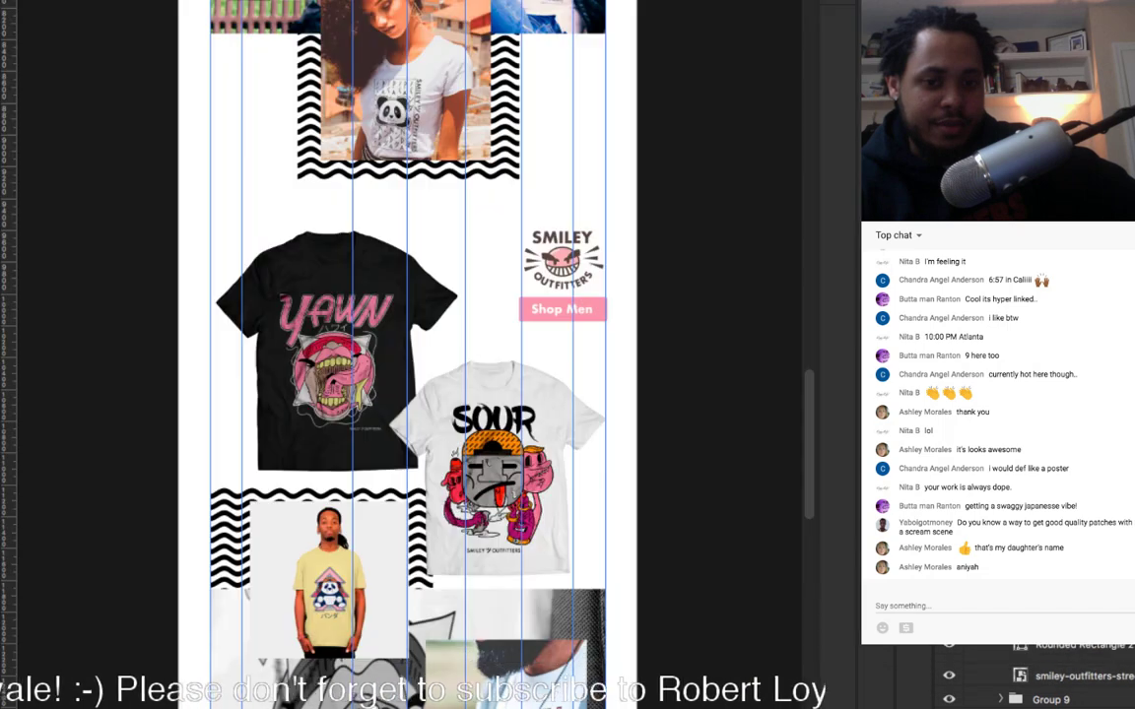
key(alt+Tab)
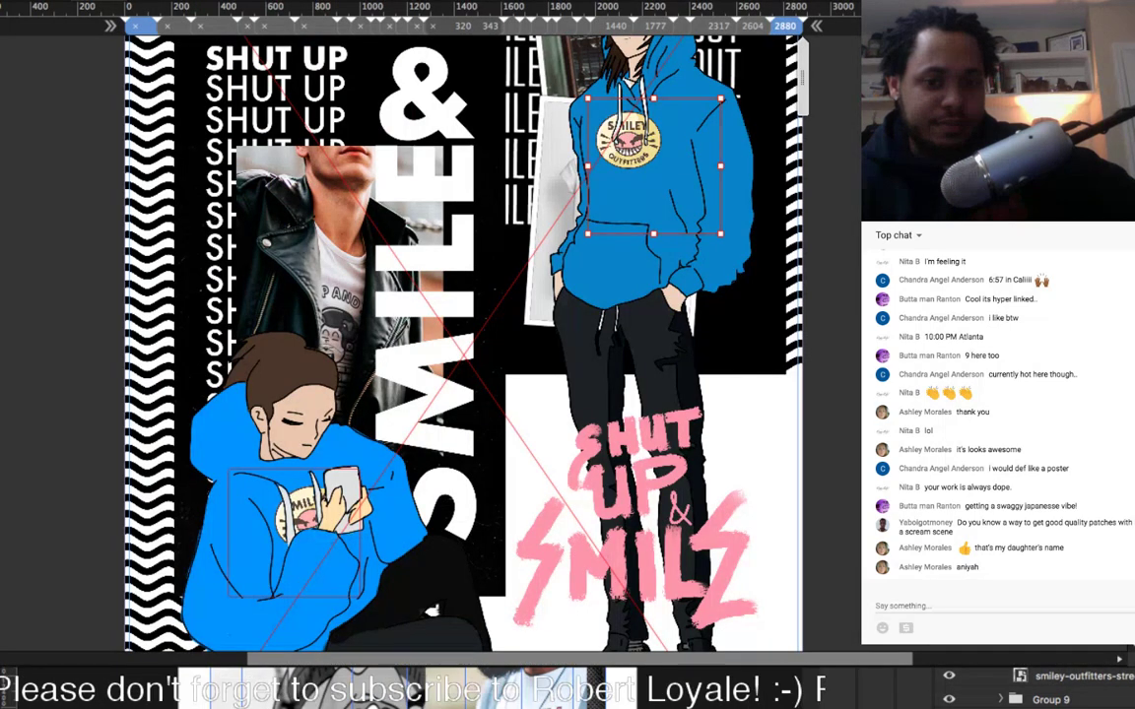
Step: Switch to the browser and review the index preview from the header down to the shop links
key(alt+Tab)
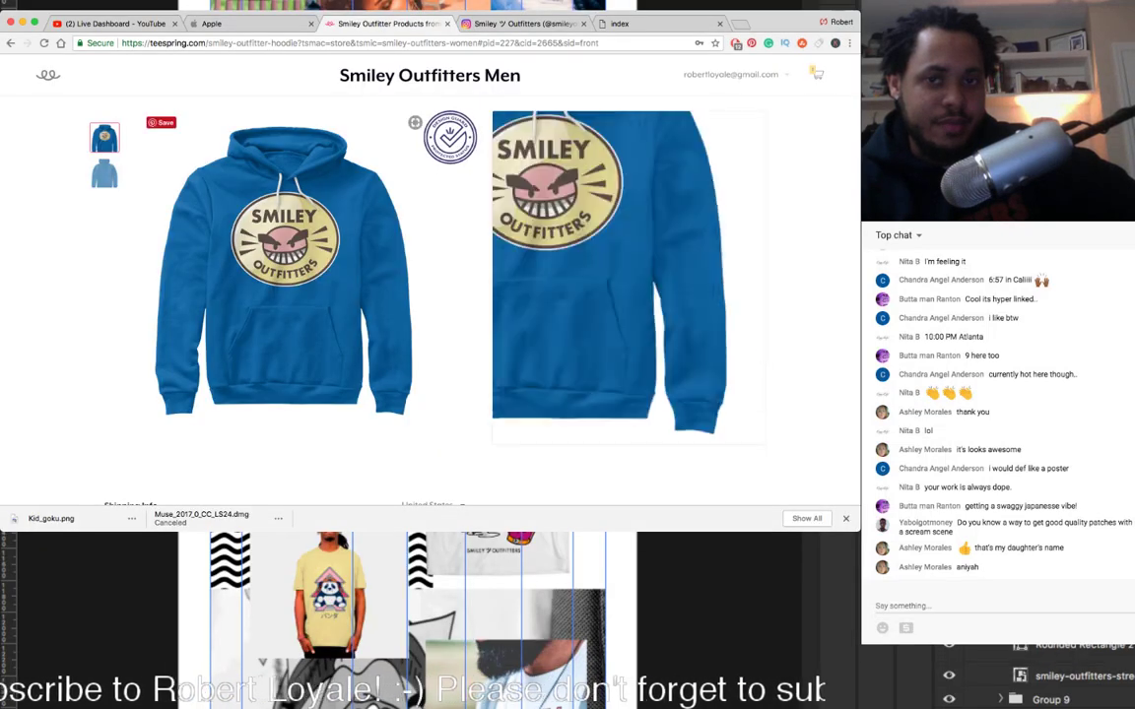
click(640, 24)
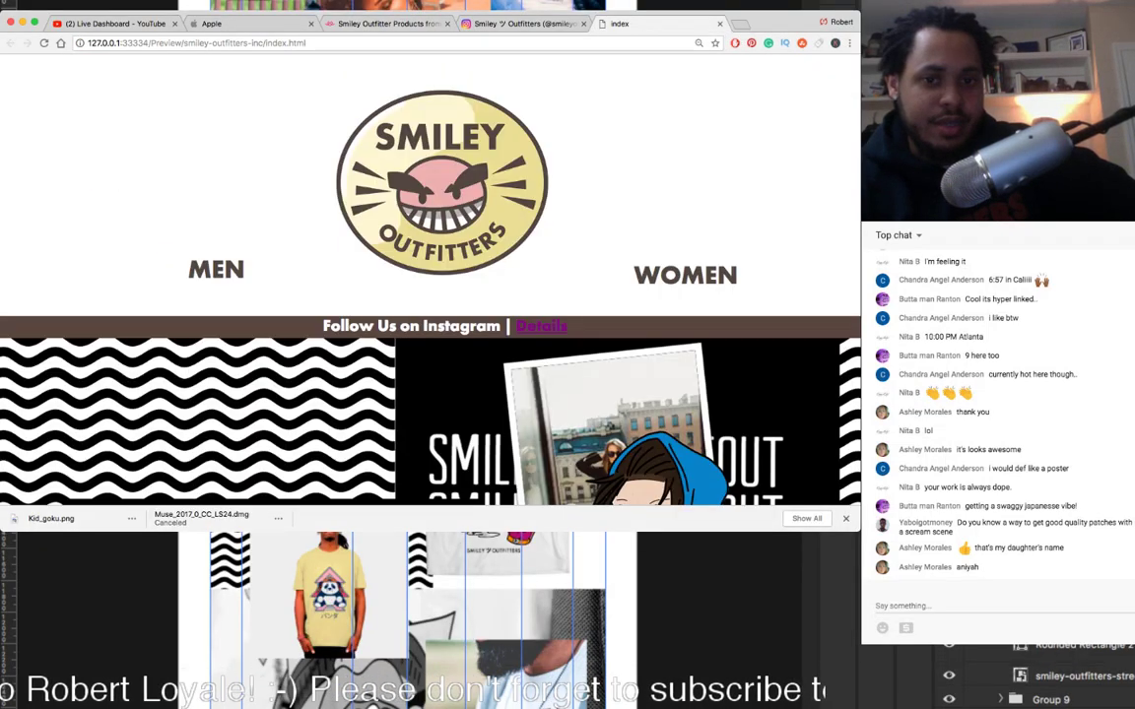
scroll(430, 279, down, 5)
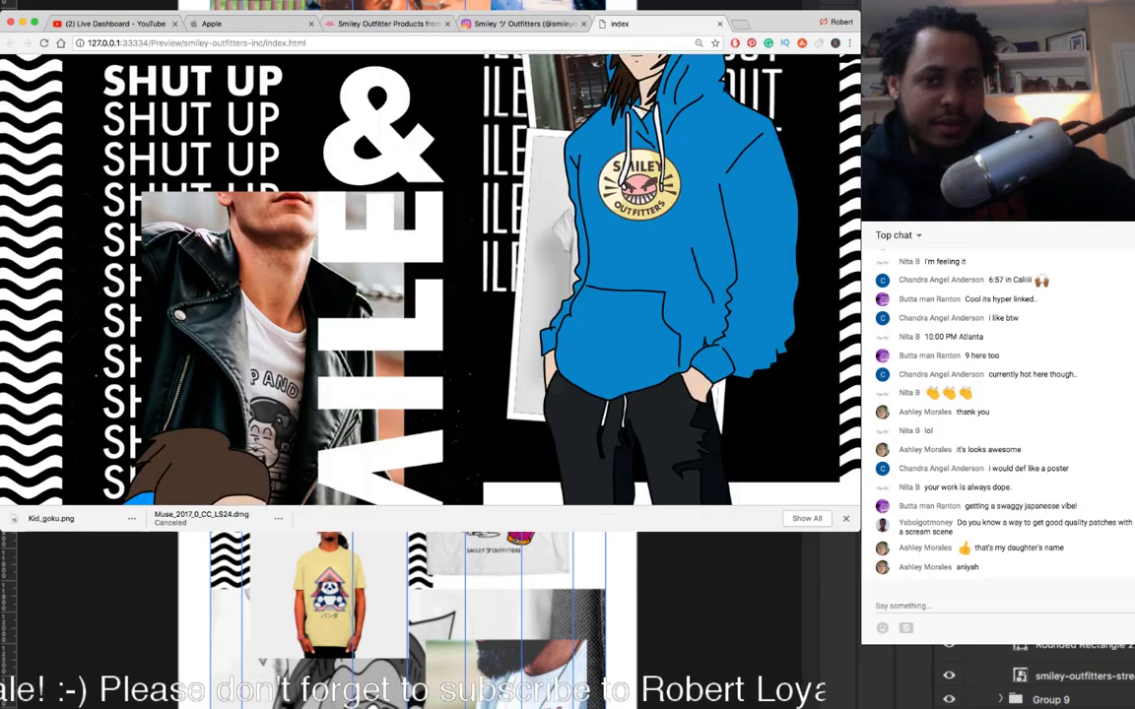
scroll(430, 279, down, 3)
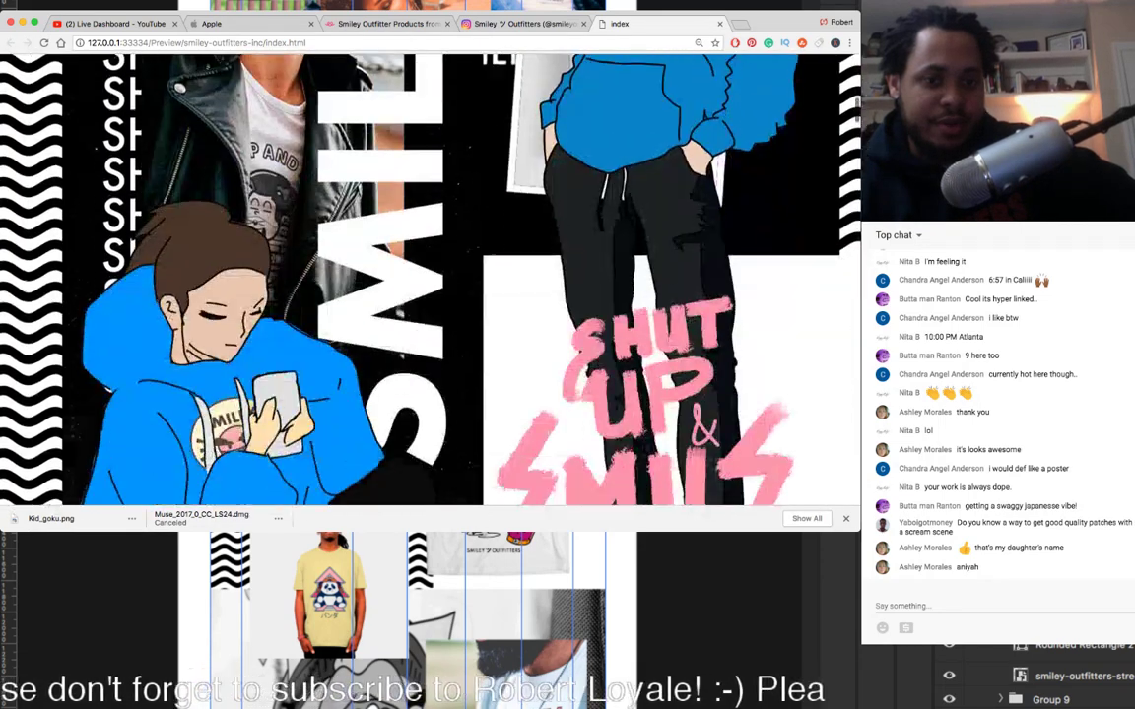
scroll(391, 370, down, 3)
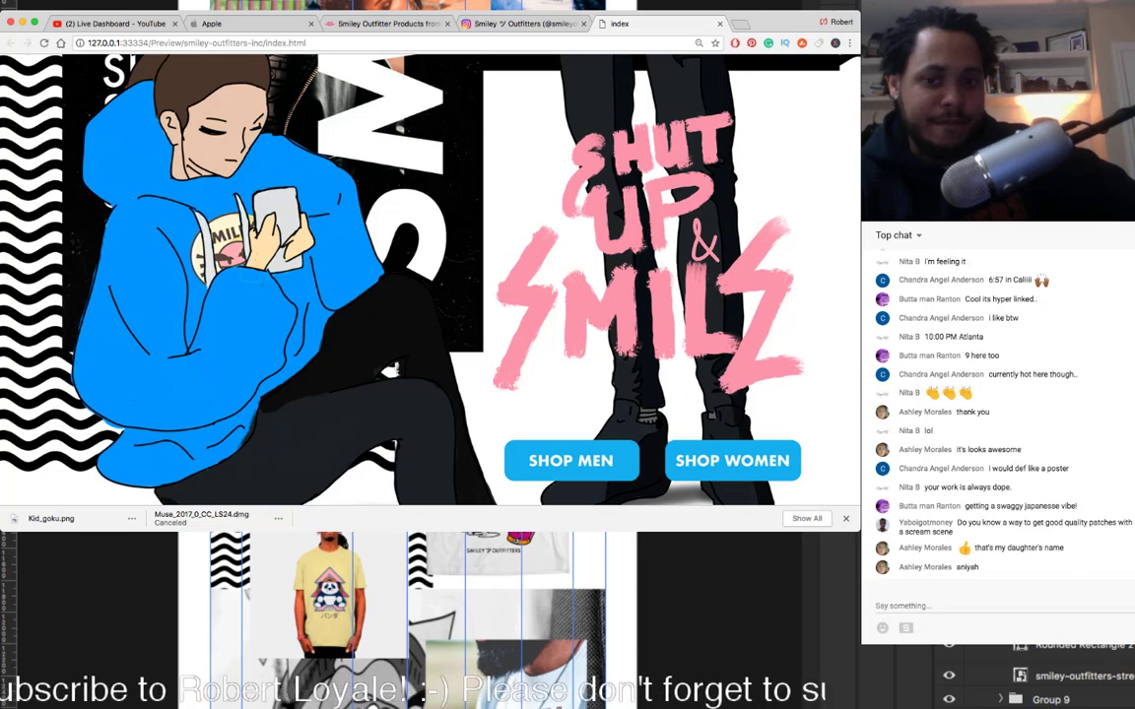
Step: Close the old index preview and generate a fresh browser preview of the page
key(super+w)
key(super+shift+t)
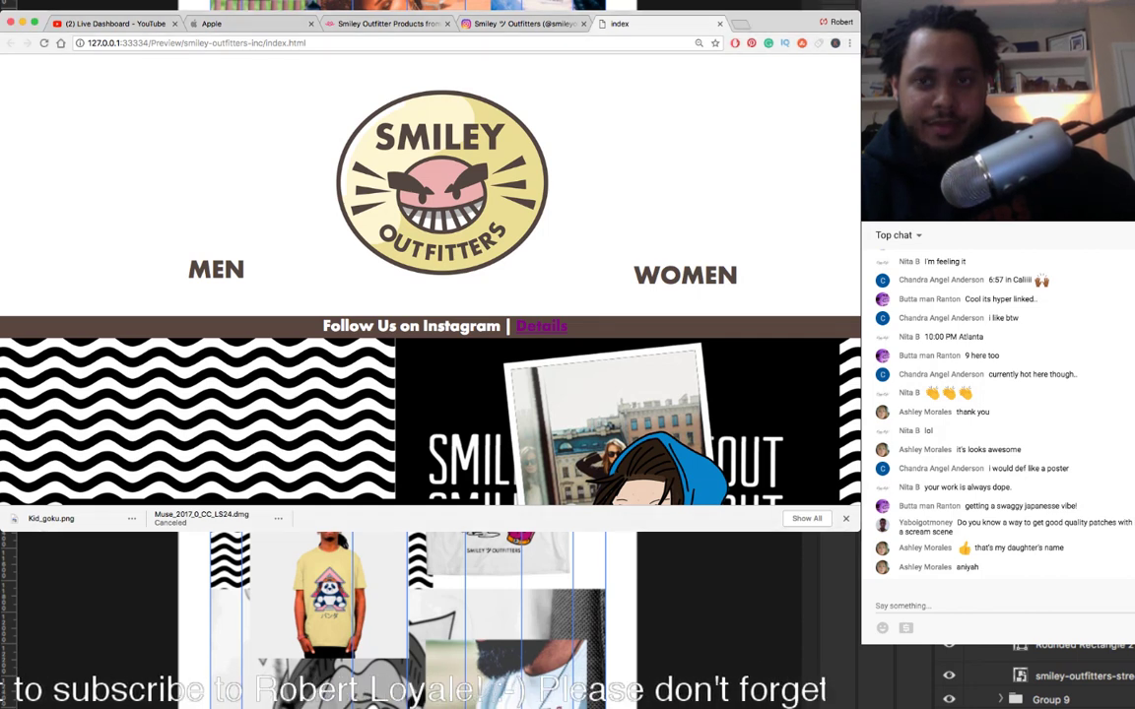
key(super+w)
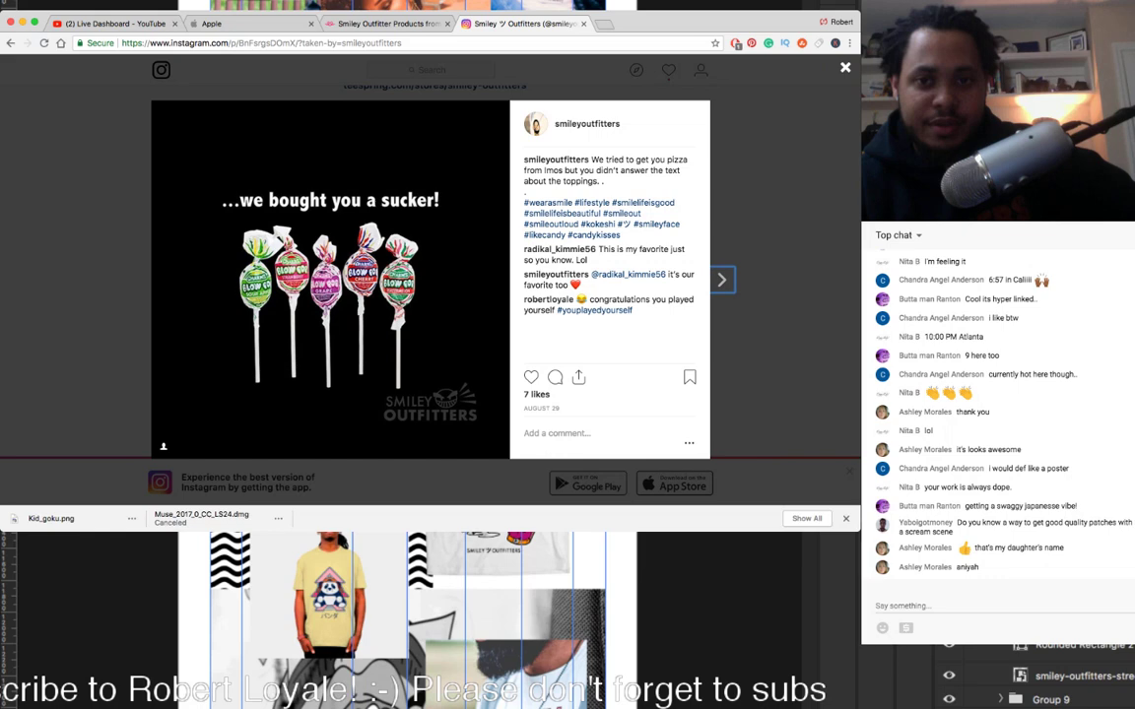
key(super+Tab)
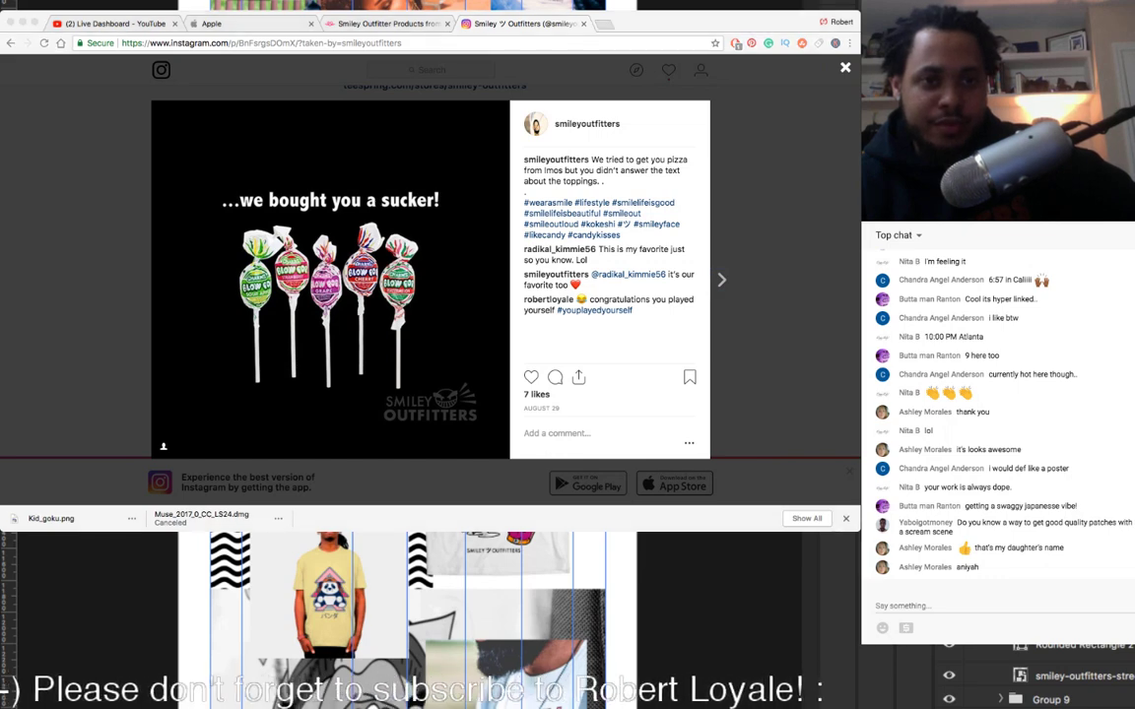
key(super+shift+e)
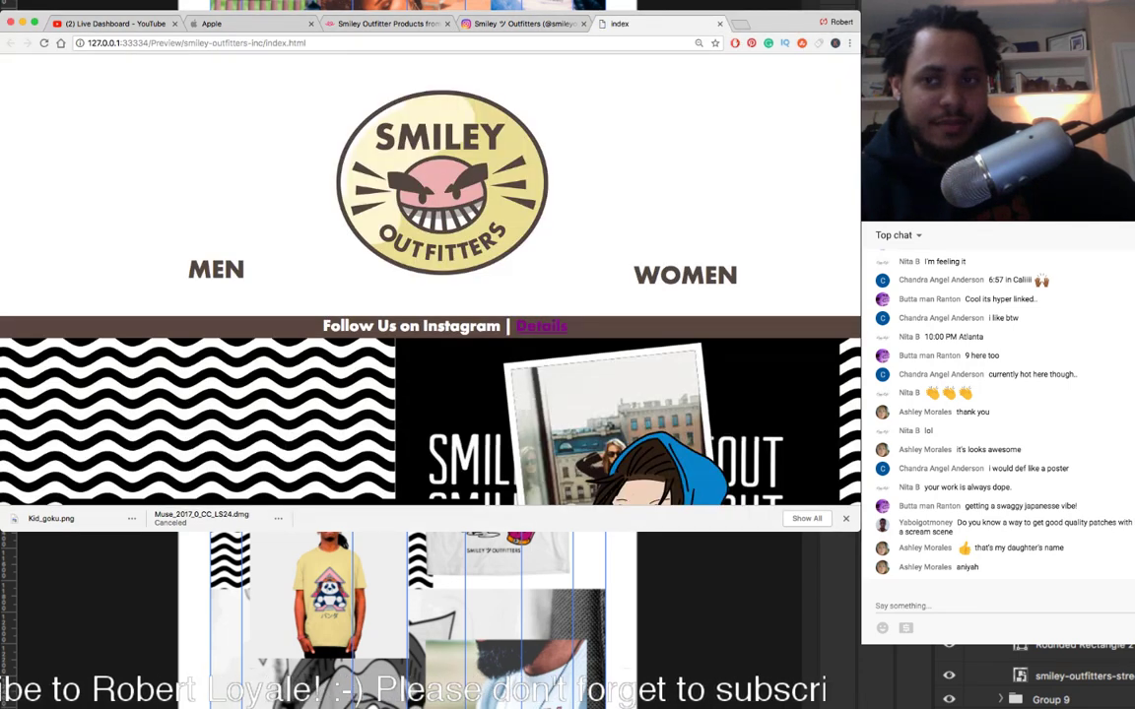
Step: Test the preview's responsiveness by narrowing and widening the browser window while examining the hero image
drag(860, 296, 813, 296)
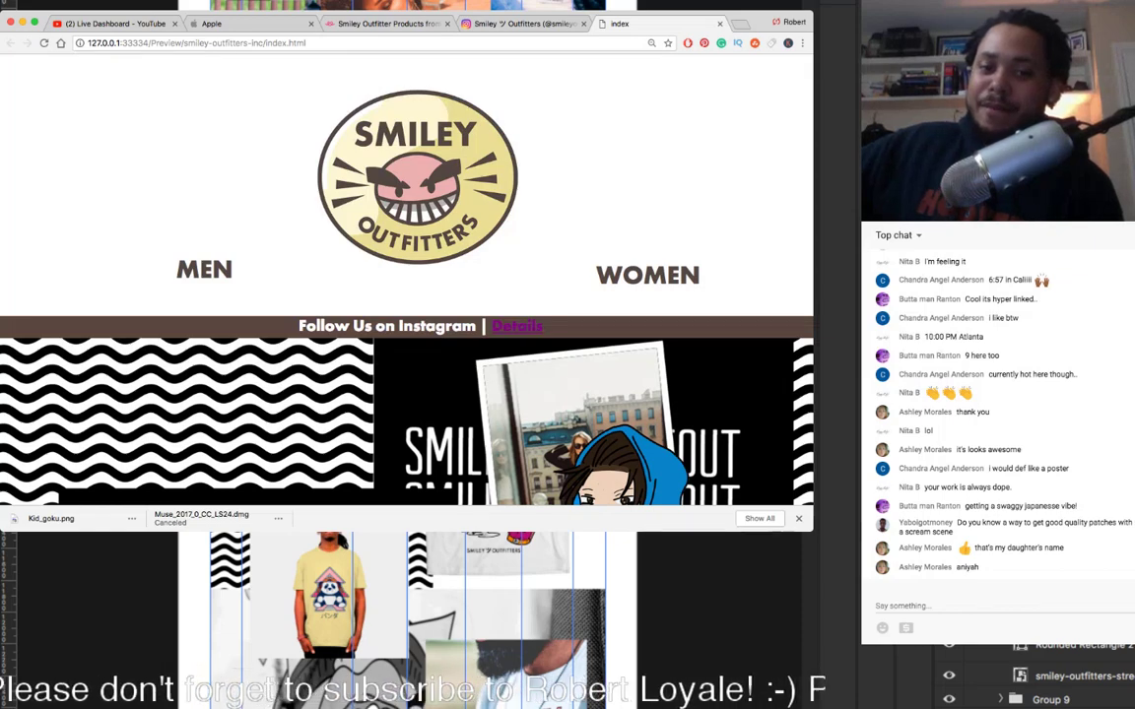
drag(814, 295, 427, 295)
scroll(214, 295, down, 3)
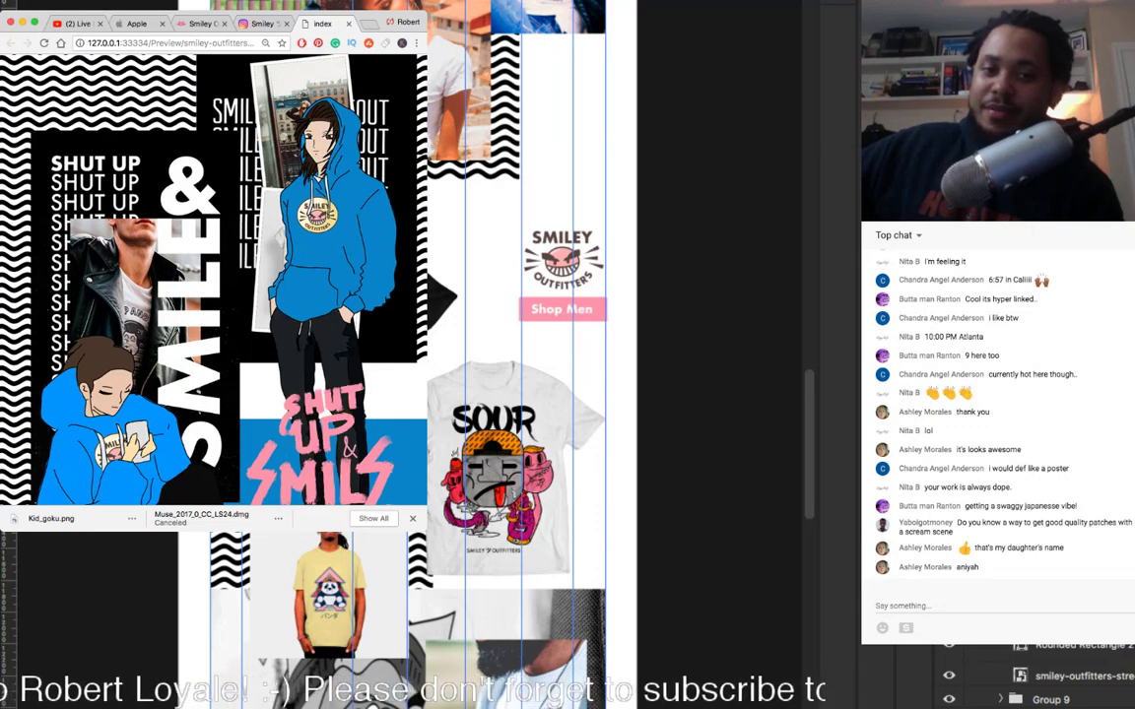
drag(427, 265, 594, 266)
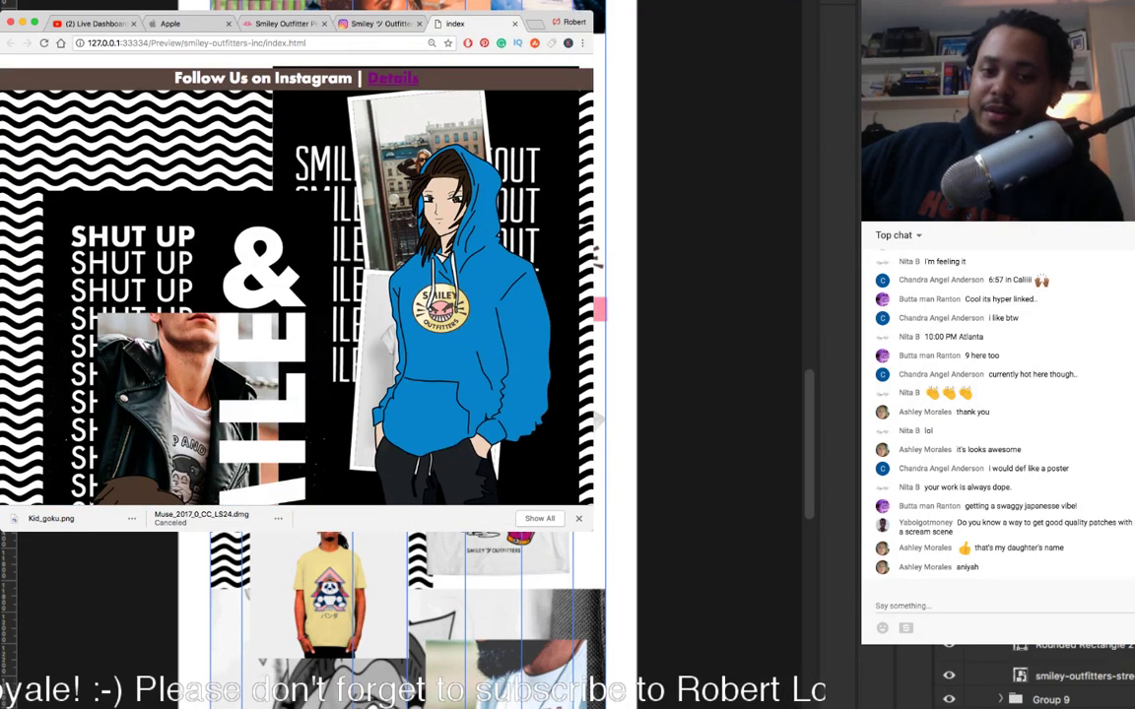
scroll(594, 259, down, 6)
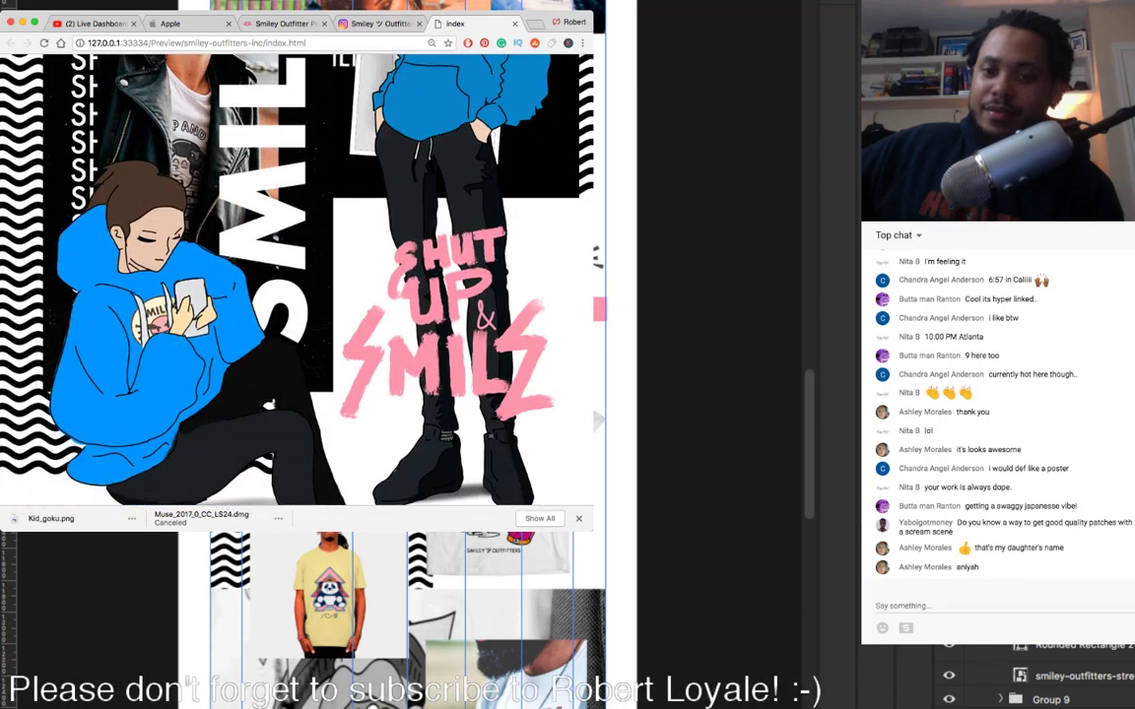
drag(594, 258, 861, 258)
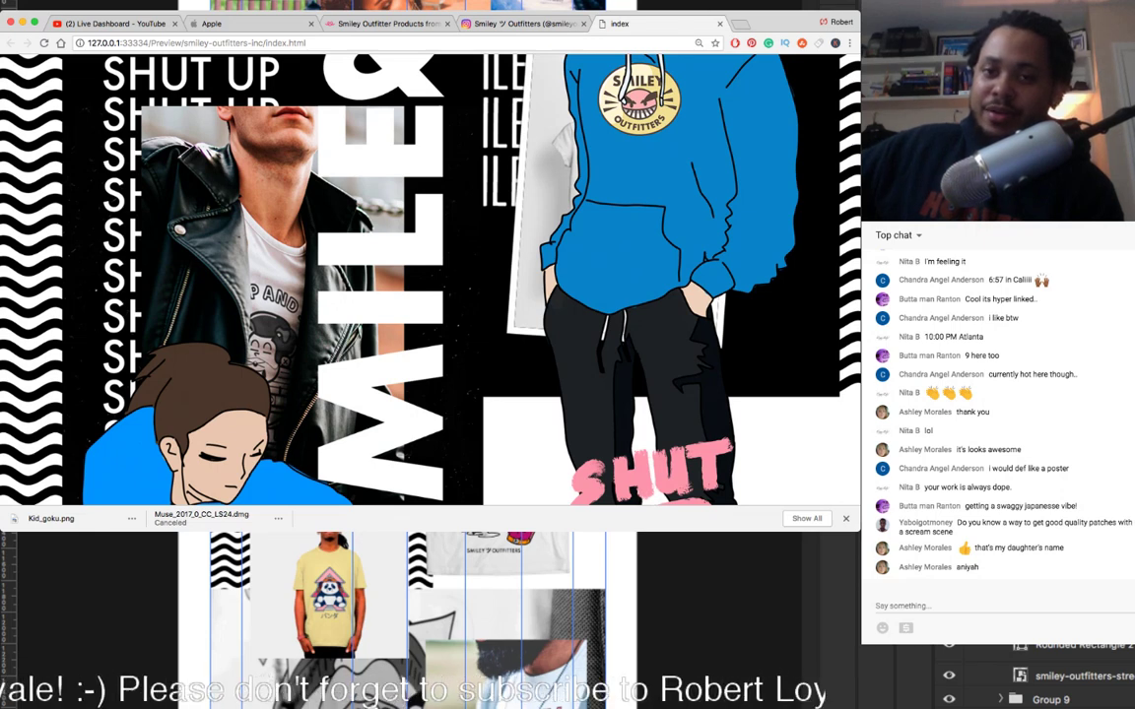
drag(860, 295, 718, 295)
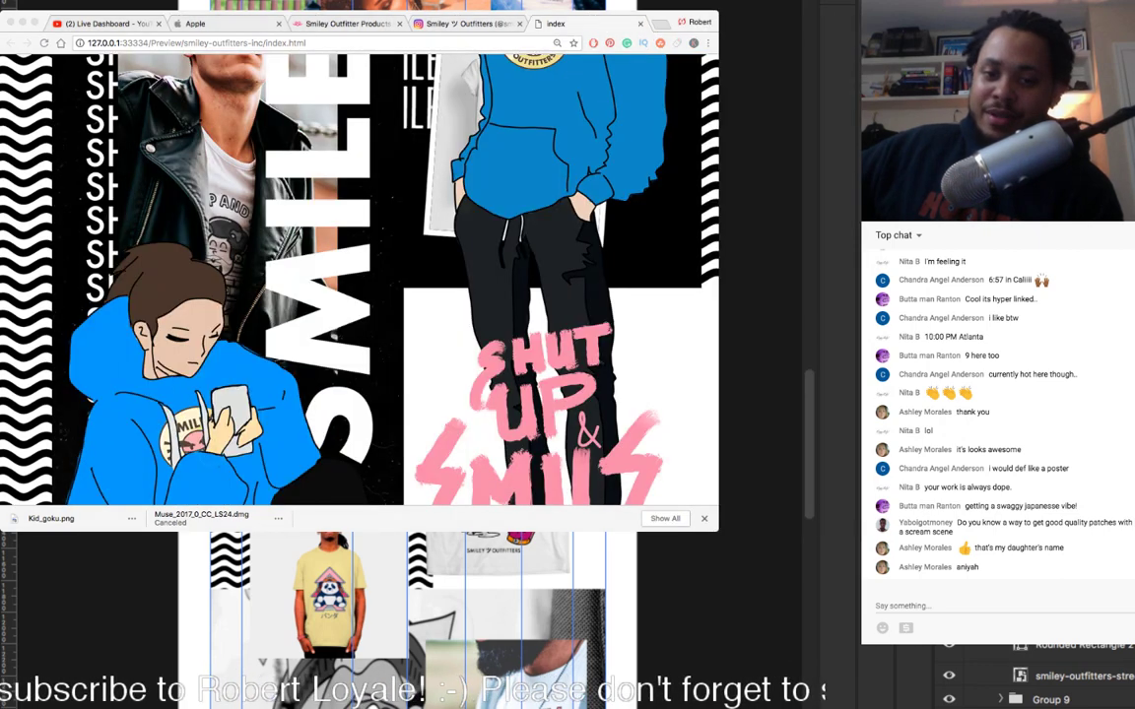
Step: Back in the site editor, move the standing figure's transparent box higher on the hoodie at the 2880, 2604 and 2317 breakpoints
key(super+Tab)
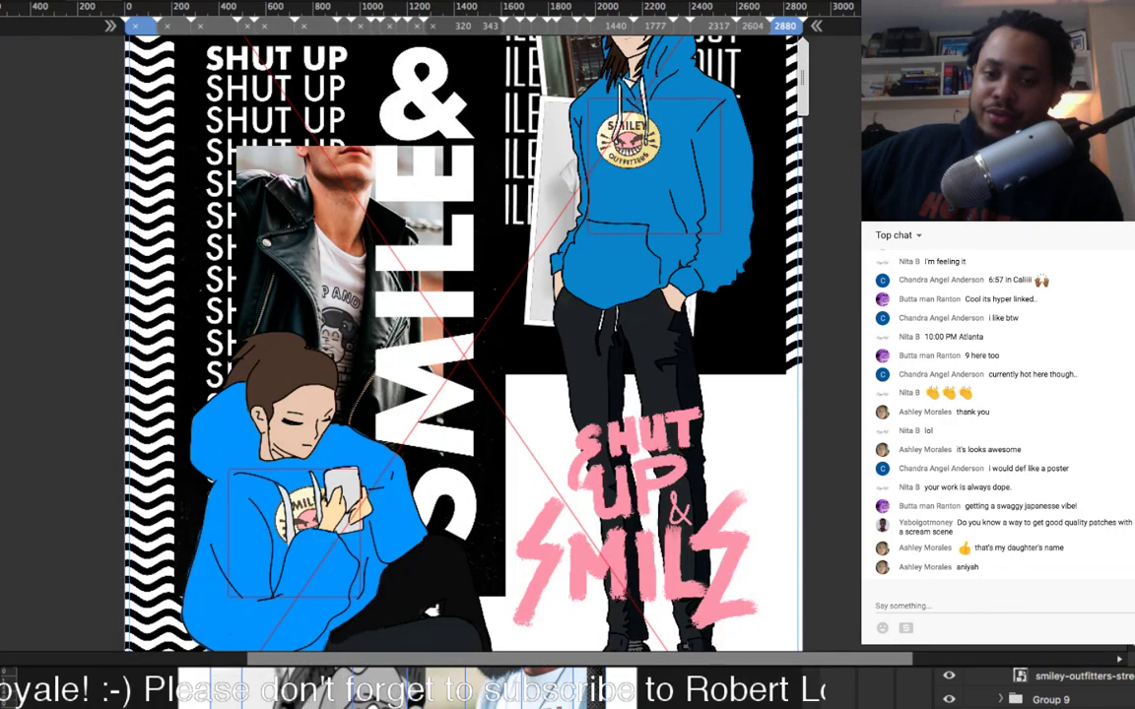
drag(654, 165, 636, 146)
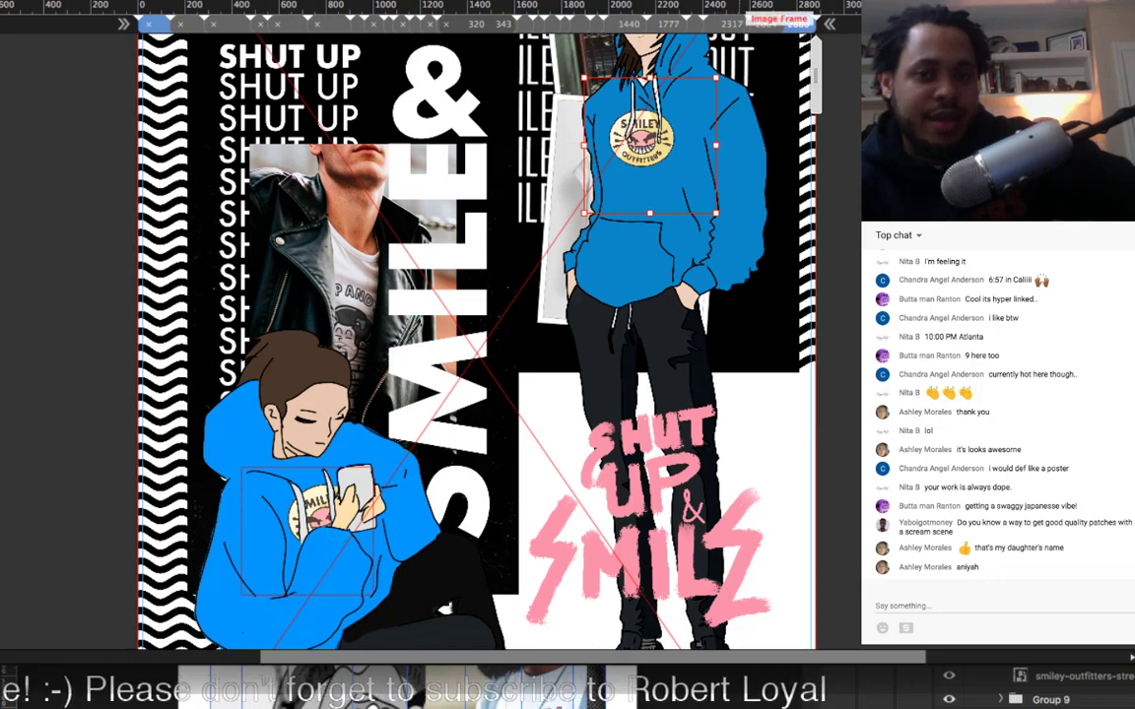
click(736, 23)
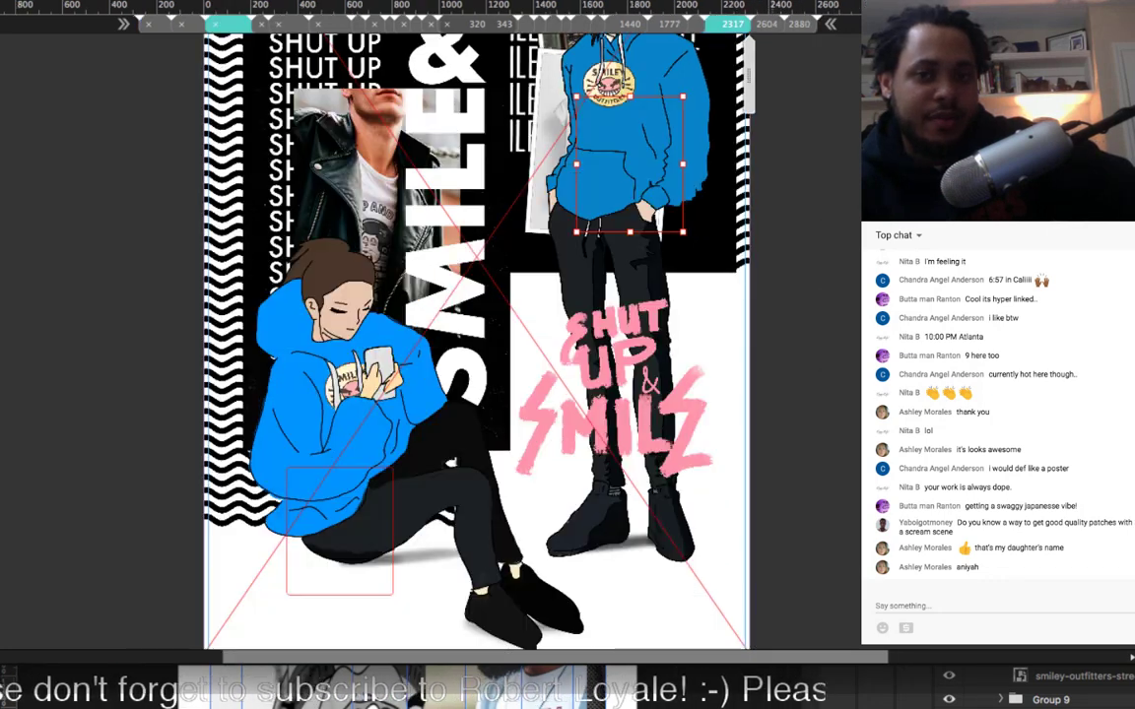
click(769, 24)
drag(648, 163, 649, 140)
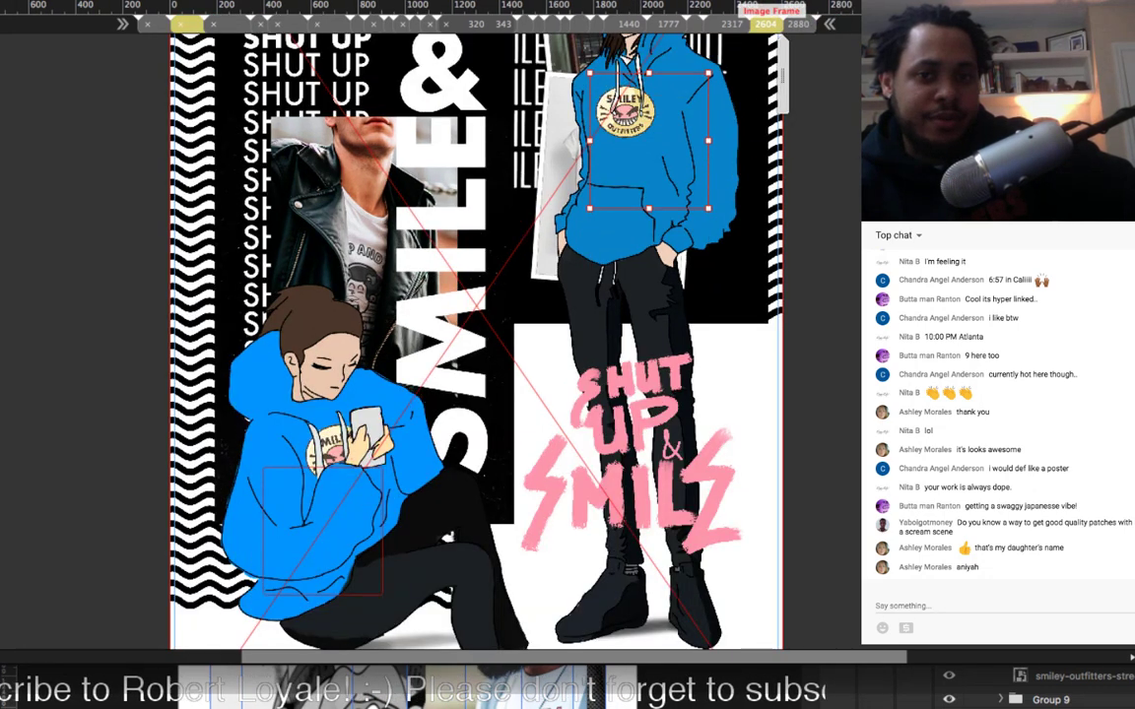
click(733, 23)
drag(640, 158, 640, 107)
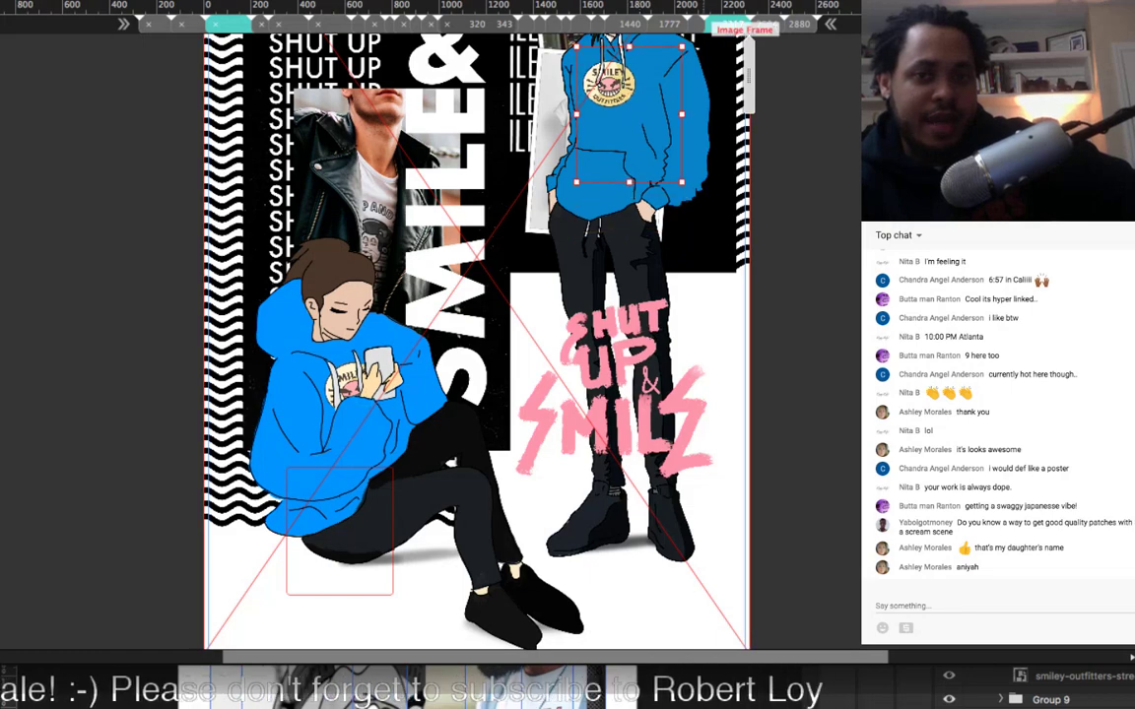
Step: Move the transparent box up from the standing figure's legs onto the hoodie at the next breakpoint below 2317
click(695, 24)
scroll(631, 226, up, 5)
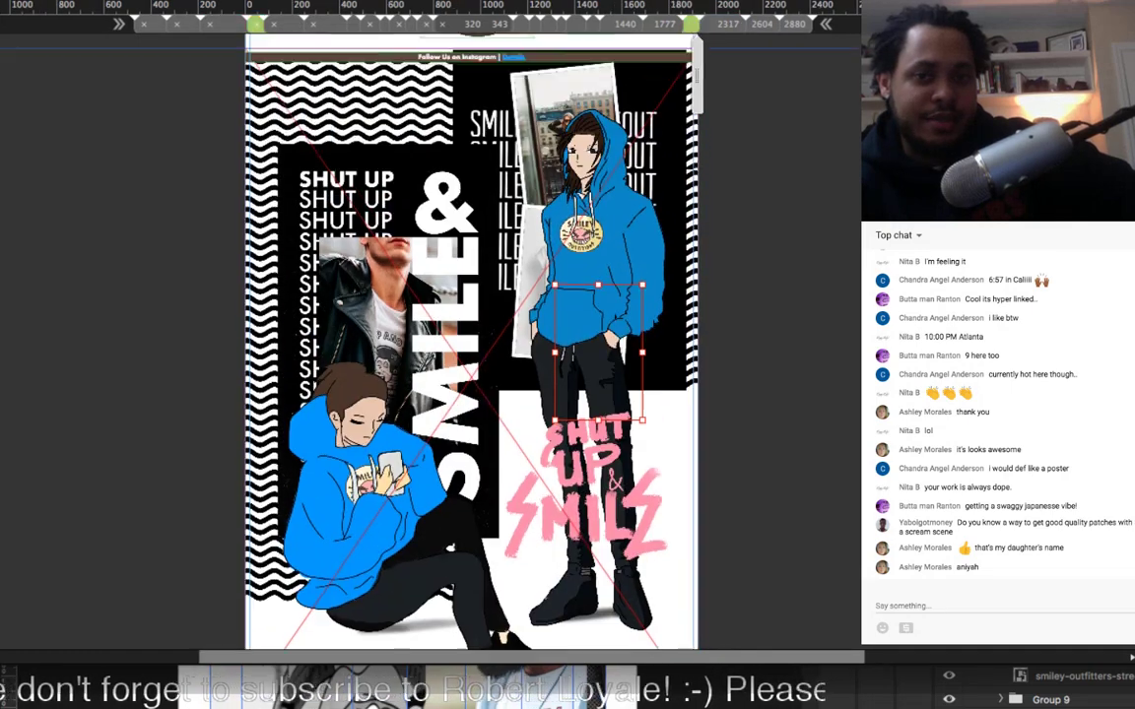
key(shift+Up)
key(shift+Up)
key(shift+Up)
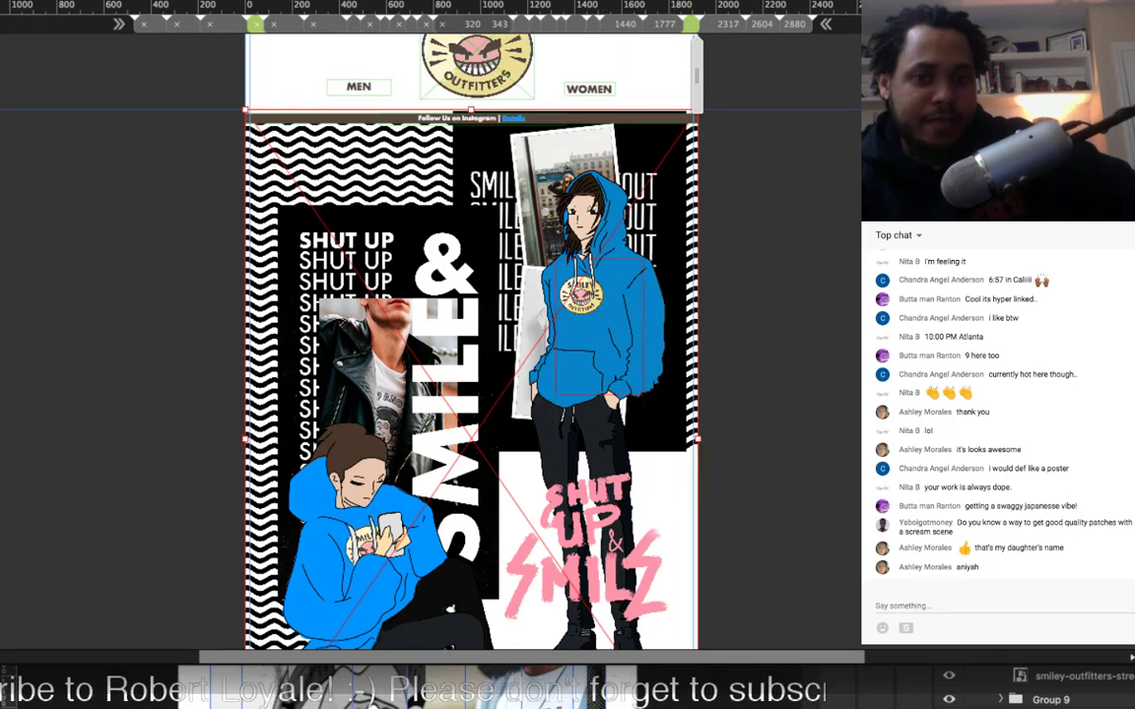
Step: Move the standing figure's transparent box up onto the hoodie at the 1777 and 1440 breakpoints, shortening it at 1440
click(665, 24)
click(591, 418)
drag(589, 481, 589, 382)
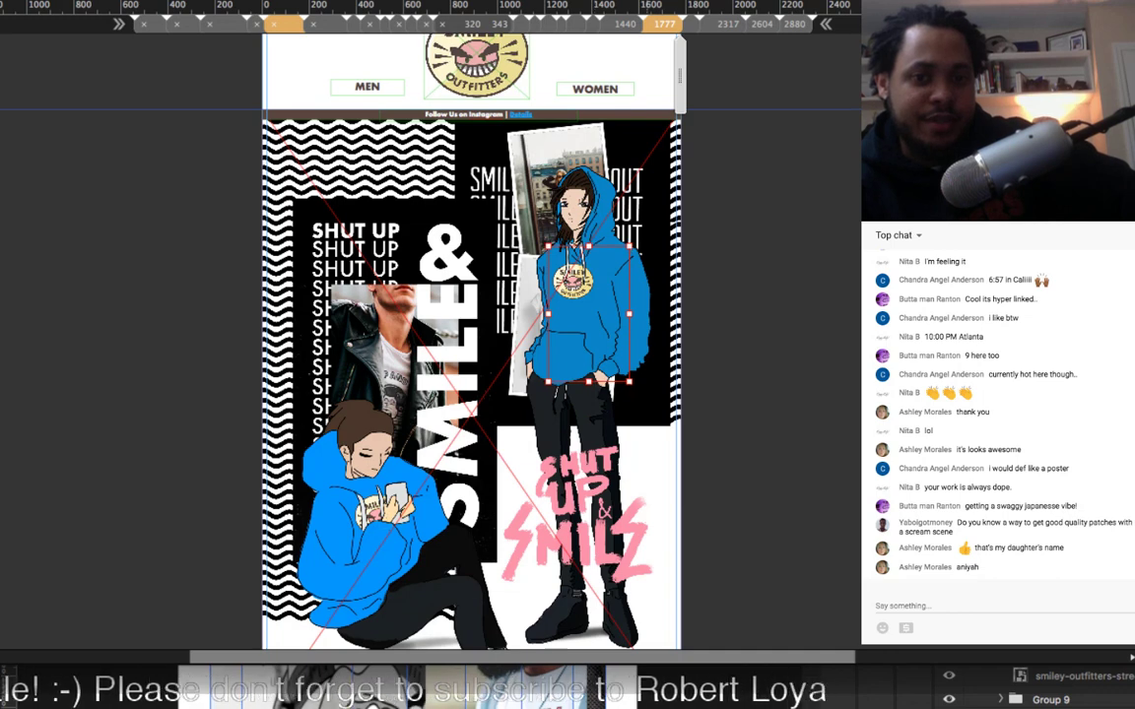
click(625, 24)
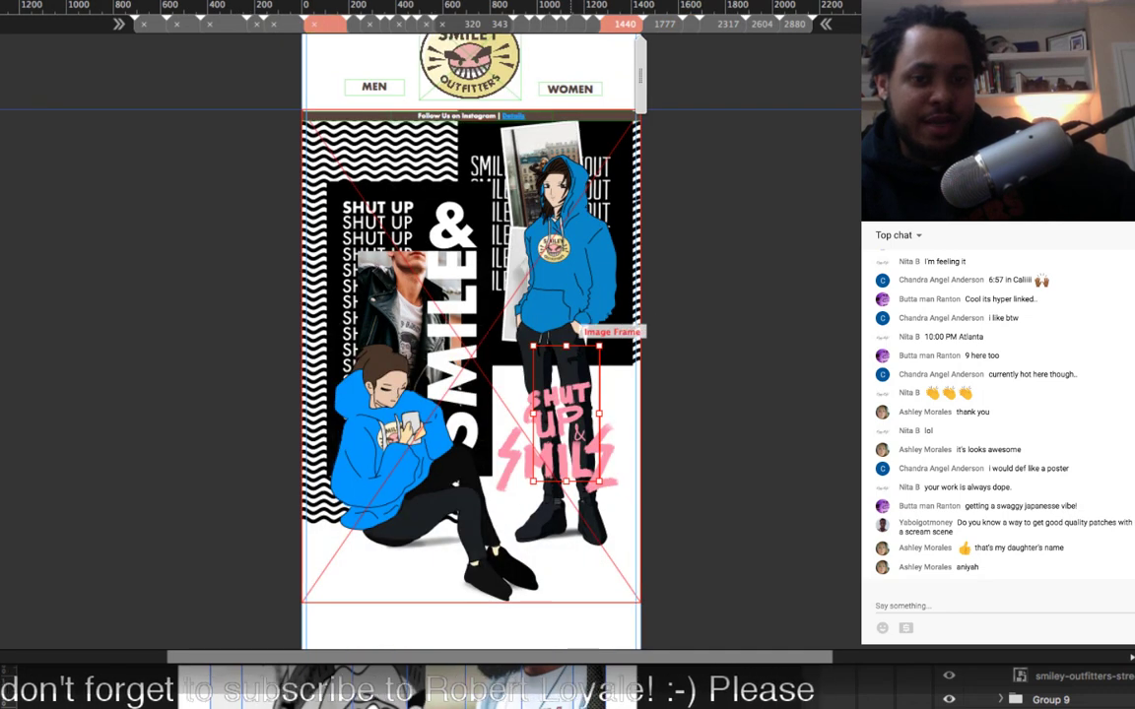
drag(566, 346, 564, 384)
drag(566, 432, 567, 272)
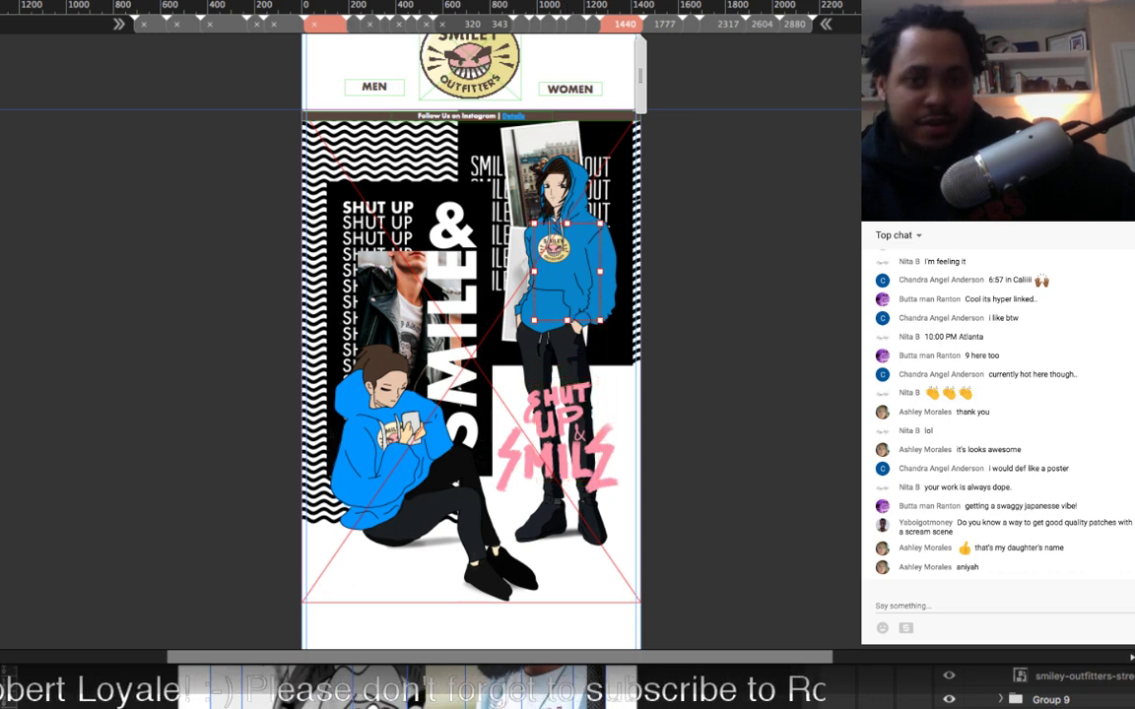
Step: At the 1075 breakpoint, shorten the standing figure's transparent box and move it up from the feet to cover the hoodie's front
click(555, 23)
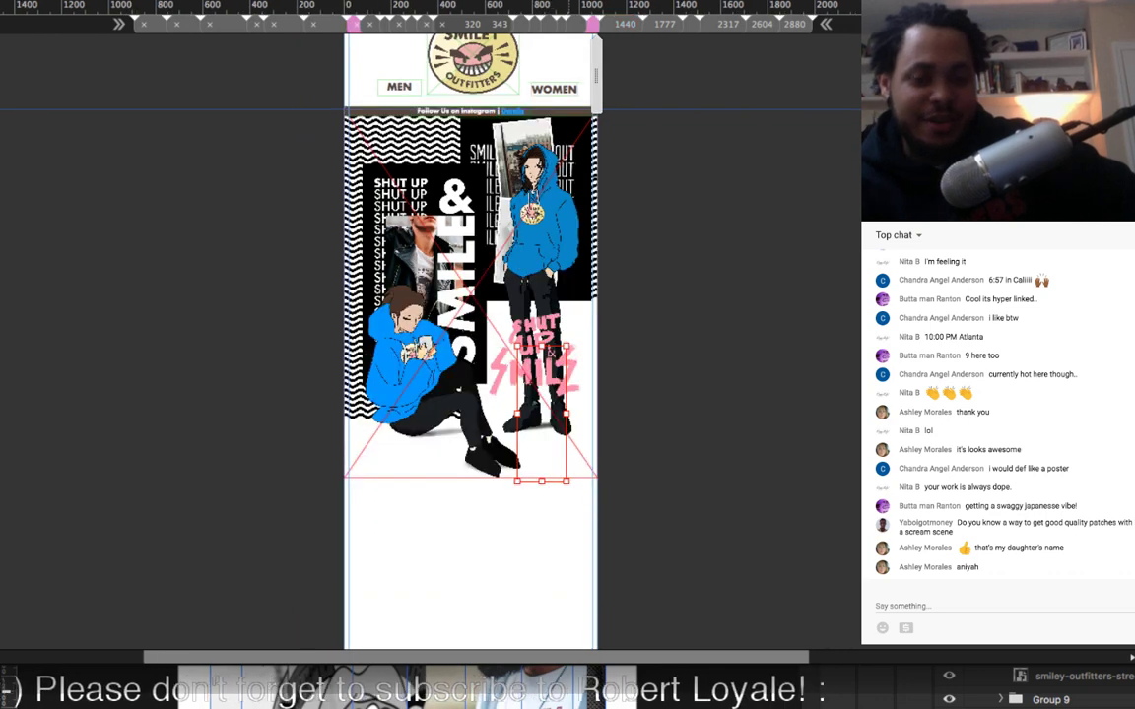
key(super+equal)
key(super+equal)
key(super+equal)
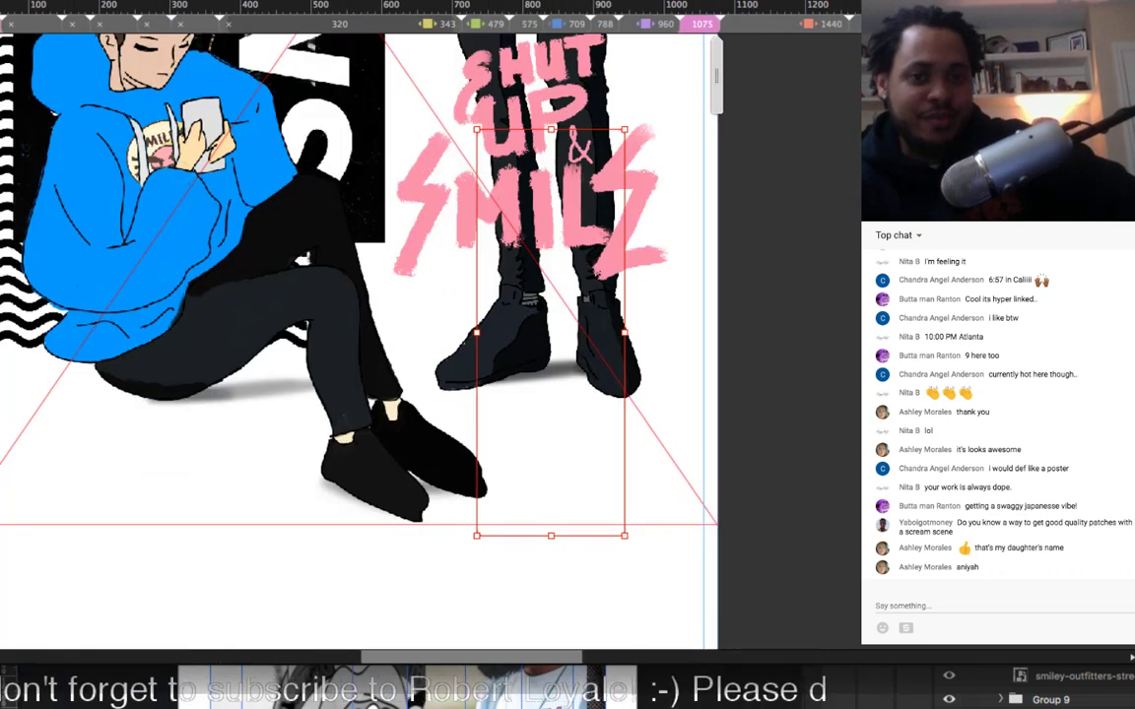
drag(551, 129, 551, 272)
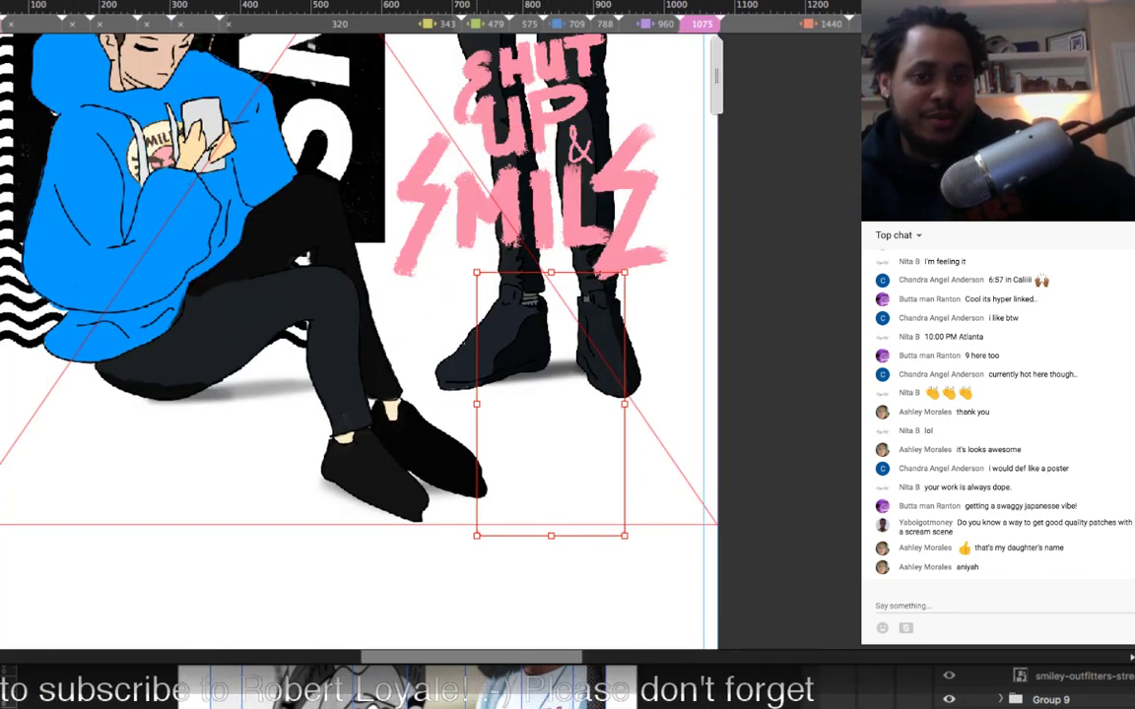
drag(551, 394, 533, 177)
scroll(551, 425, up, 5)
scroll(359, 340, up, 2)
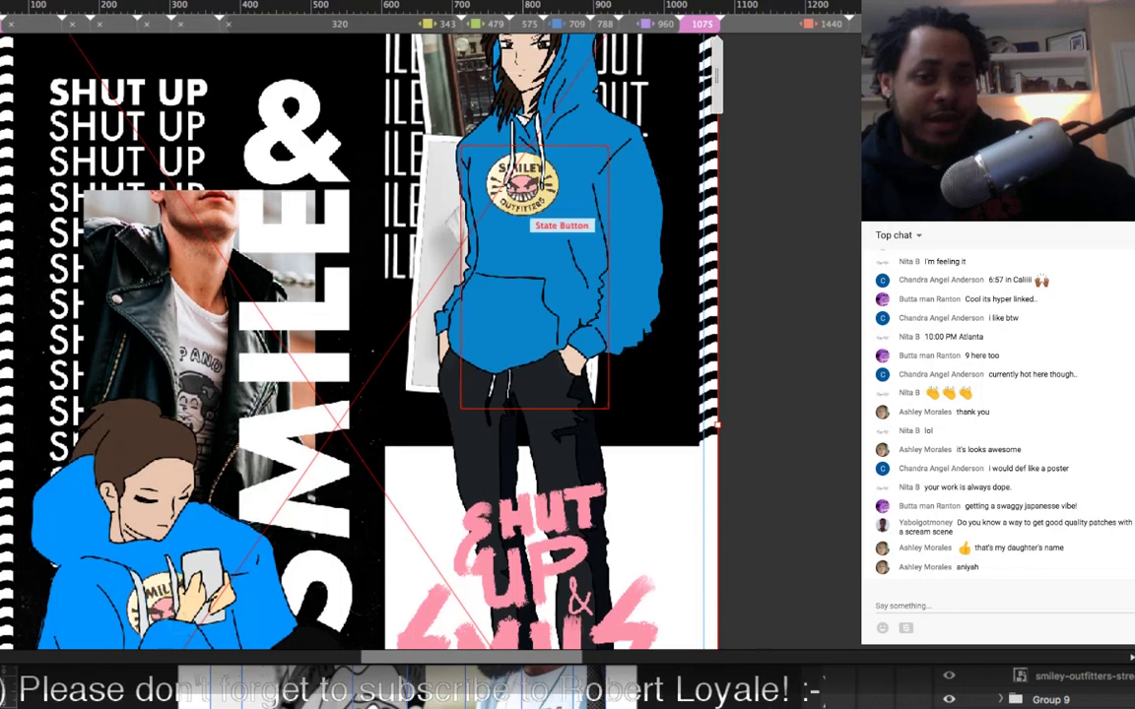
drag(546, 233, 545, 240)
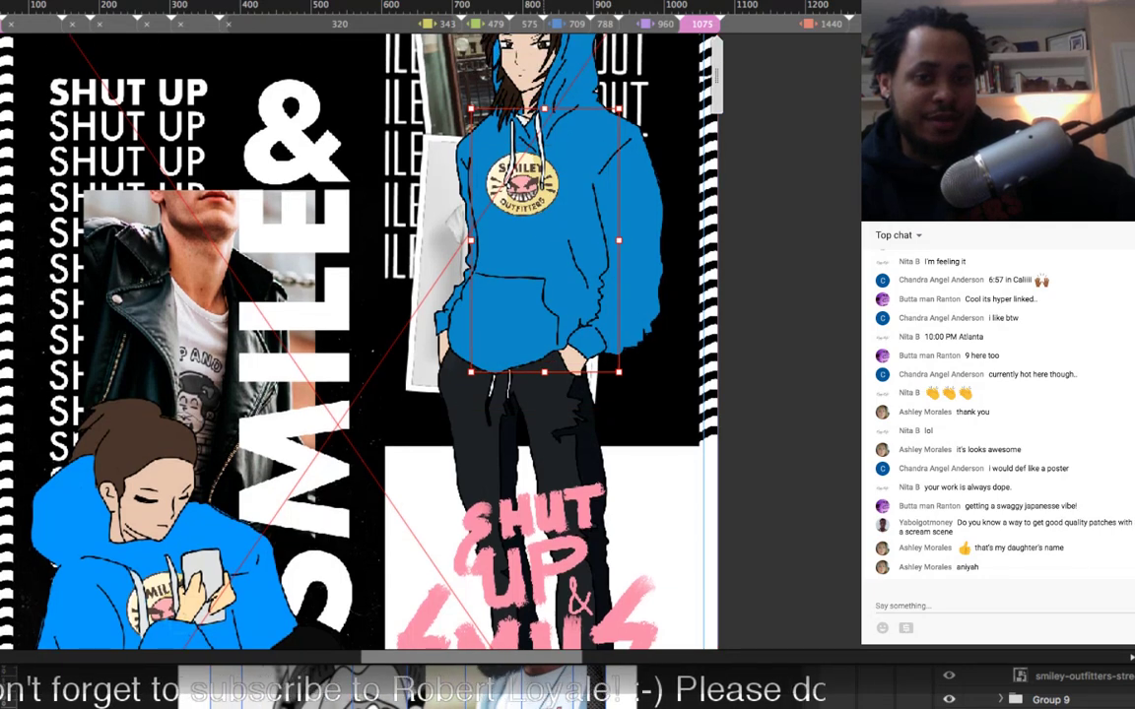
drag(545, 108, 544, 145)
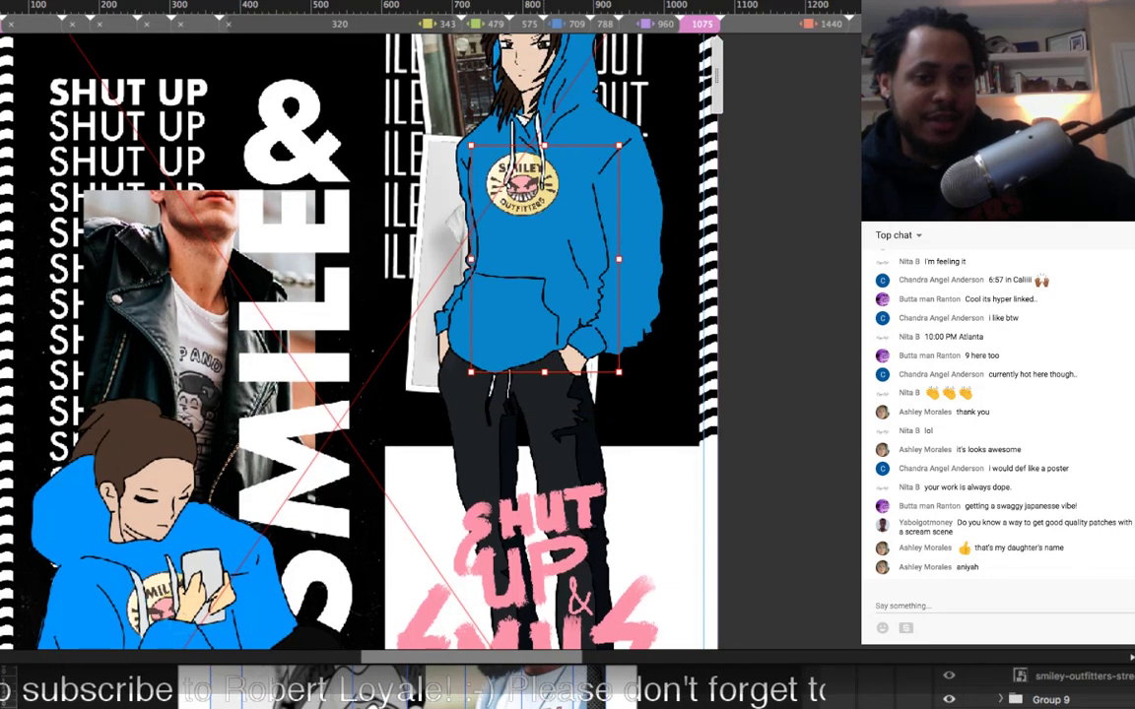
drag(544, 372, 543, 329)
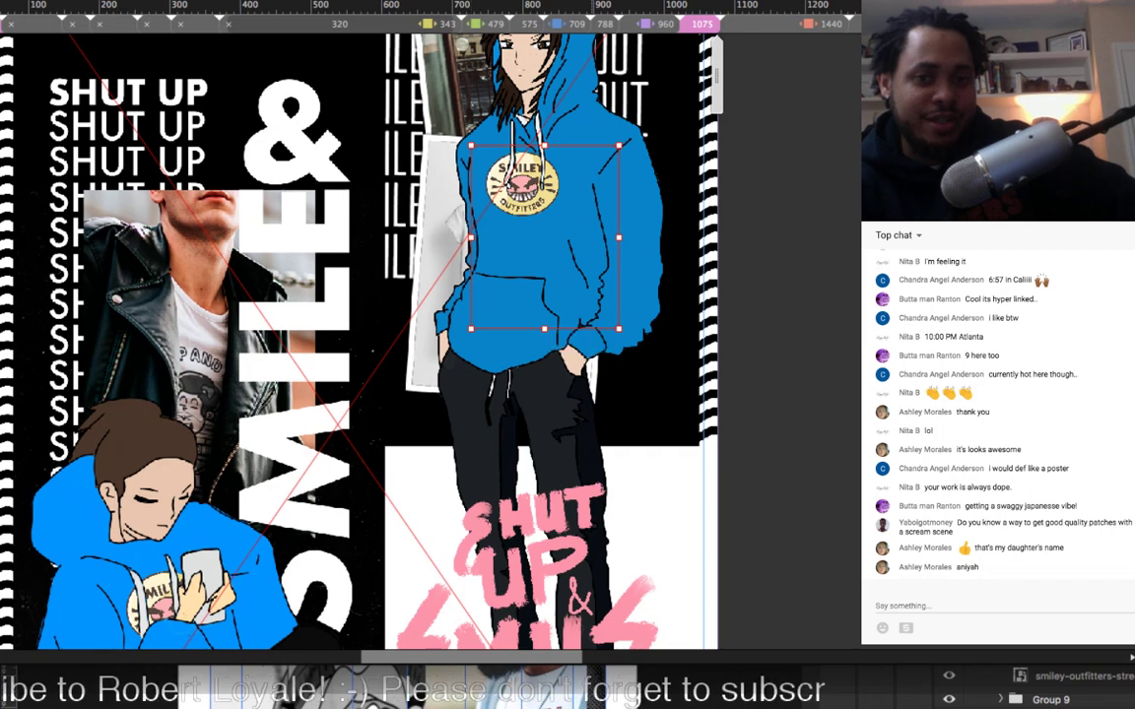
Step: At the 960 breakpoint, shorten the transparent box over the standing figure's legs and move it up onto the hoodie
click(662, 24)
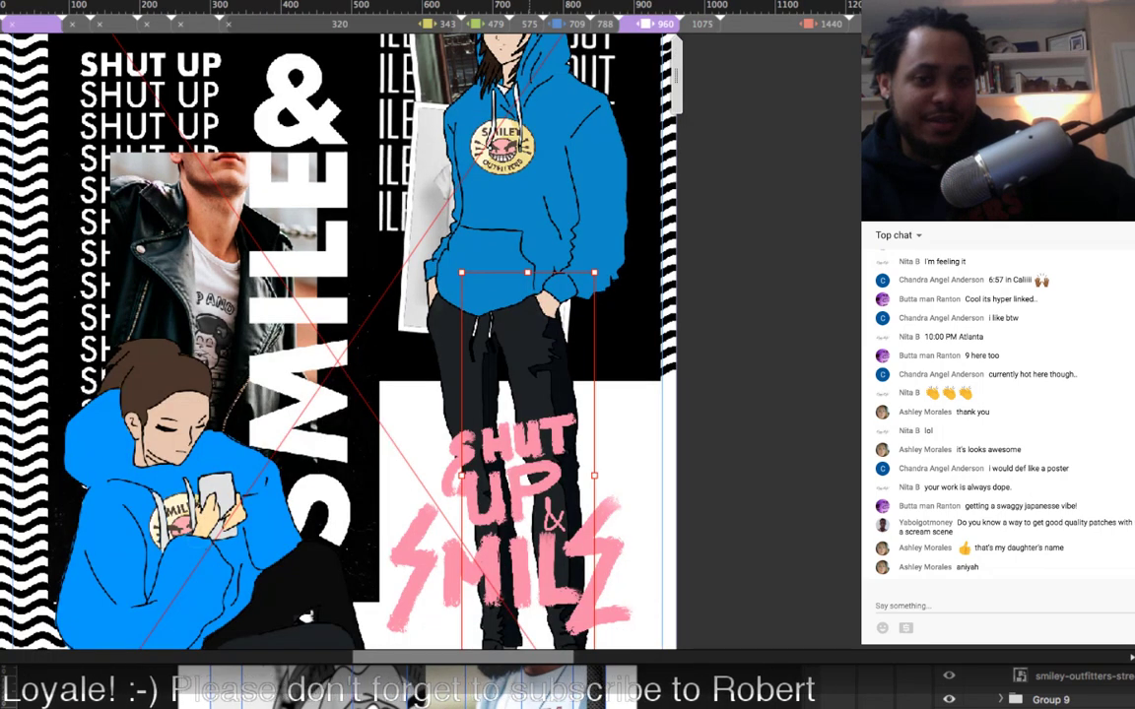
drag(528, 272, 528, 510)
drag(528, 571, 528, 171)
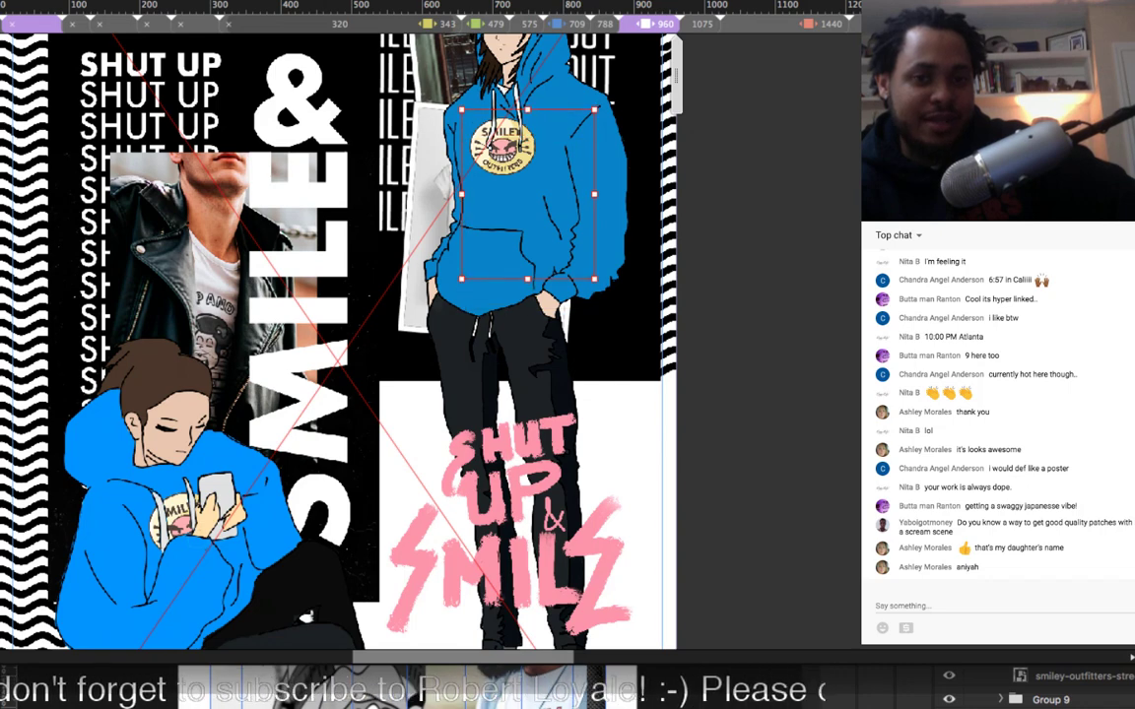
Step: At the 788 breakpoint, shorten the standing figure's transparent box and position it between the hoodie's neckline and lower pocket
click(605, 23)
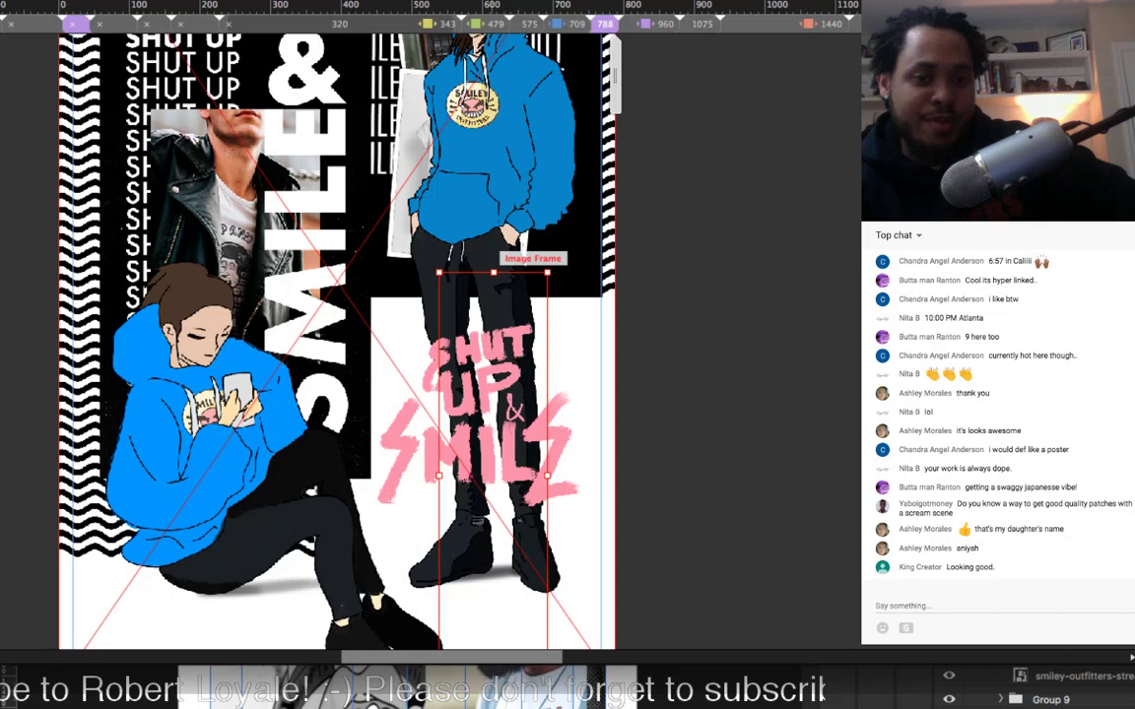
drag(493, 272, 493, 485)
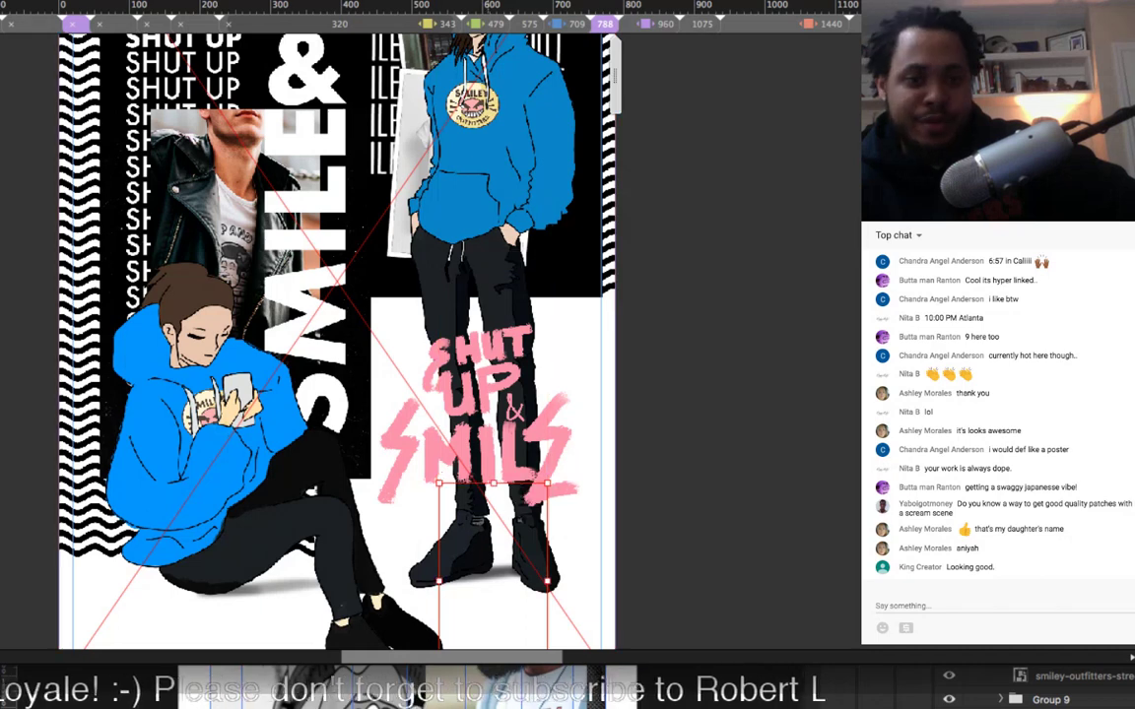
drag(497, 557, 493, 126)
key(Escape)
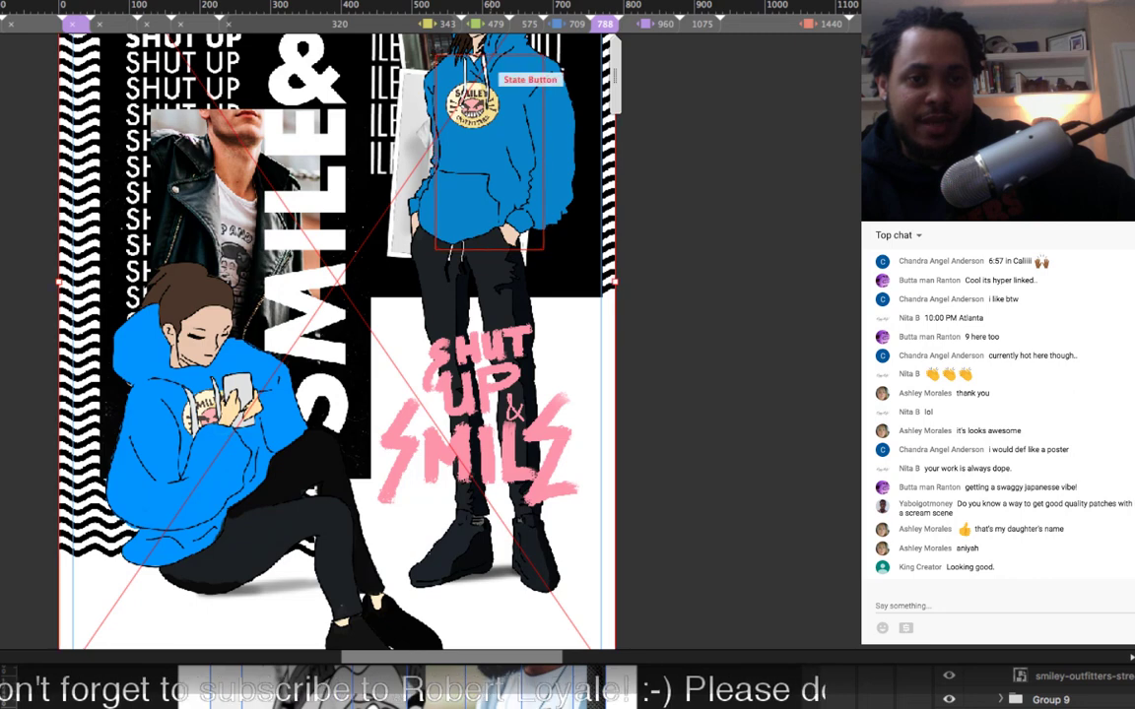
click(490, 67)
drag(489, 54, 489, 58)
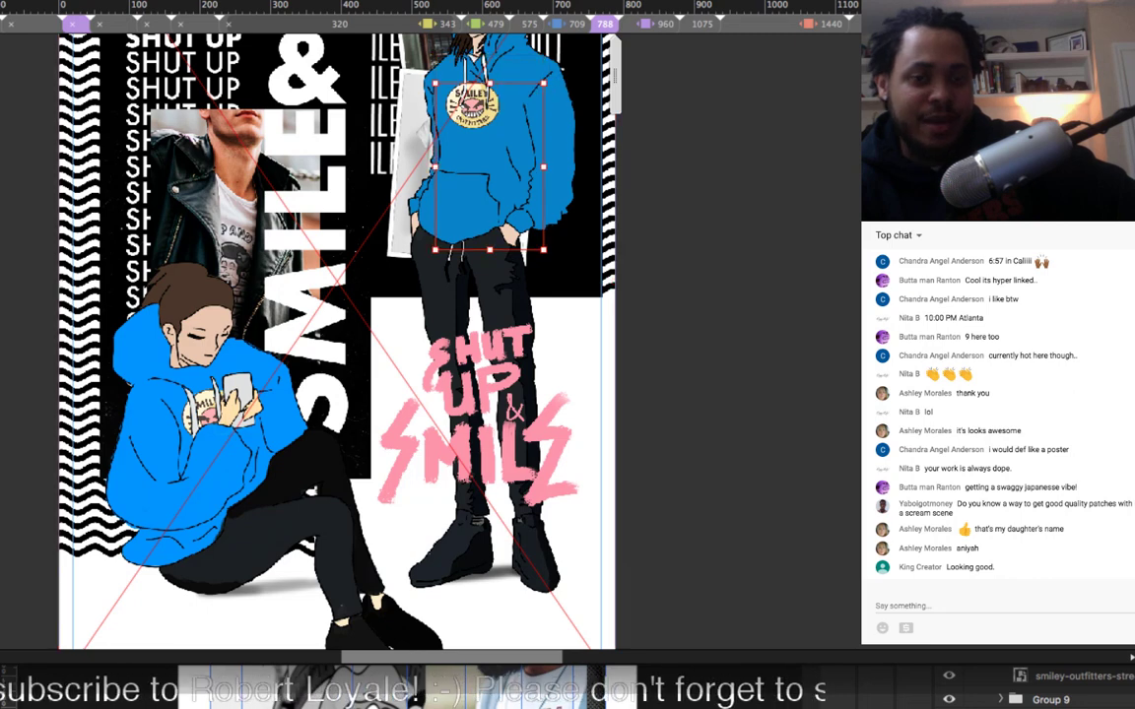
drag(490, 249, 490, 224)
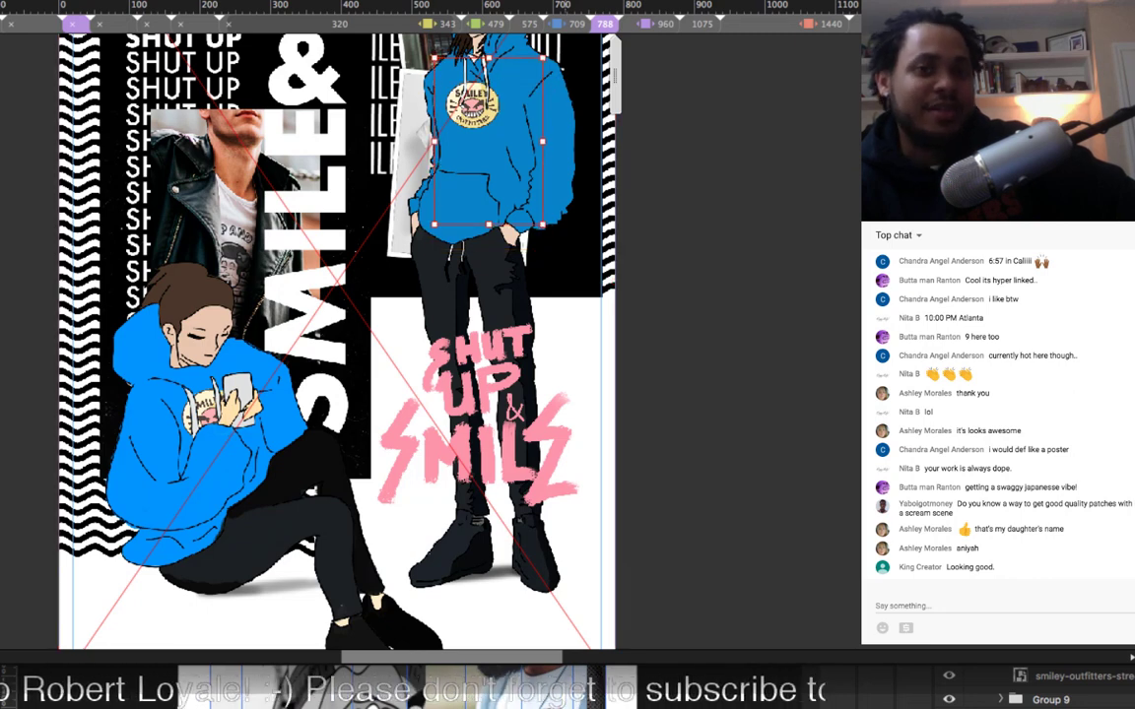
Step: At the 709 breakpoint, reduce the transparent box's height and place it over the front of the standing figure's hoodie
click(573, 24)
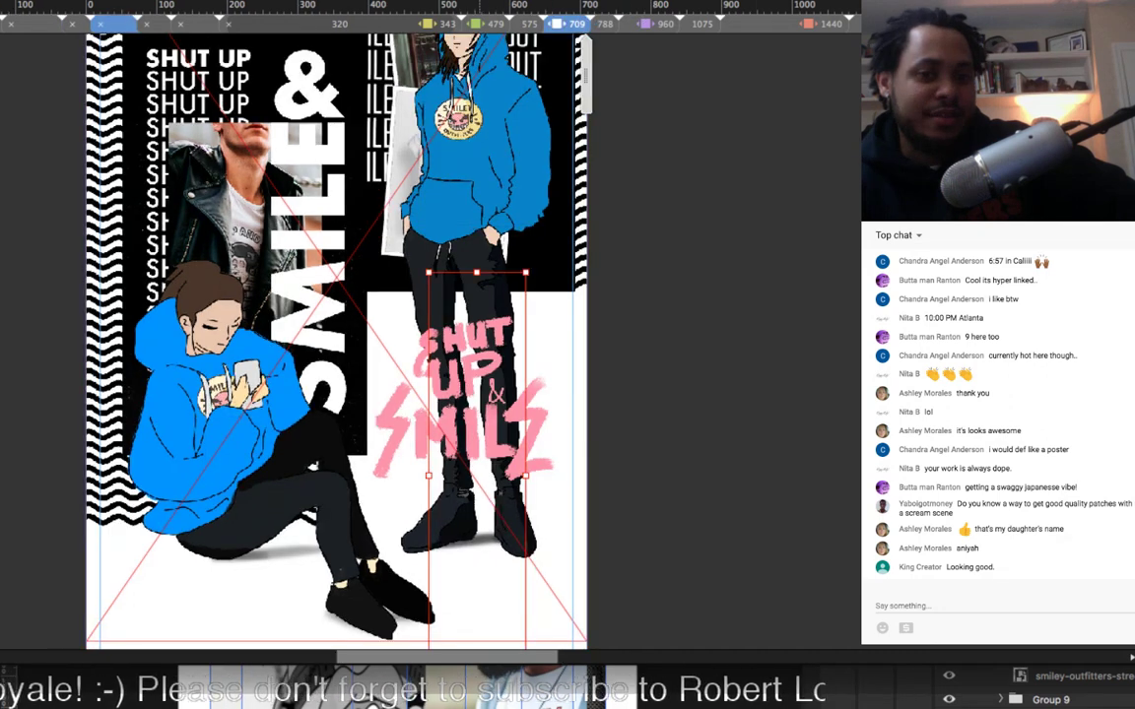
drag(476, 272, 478, 524)
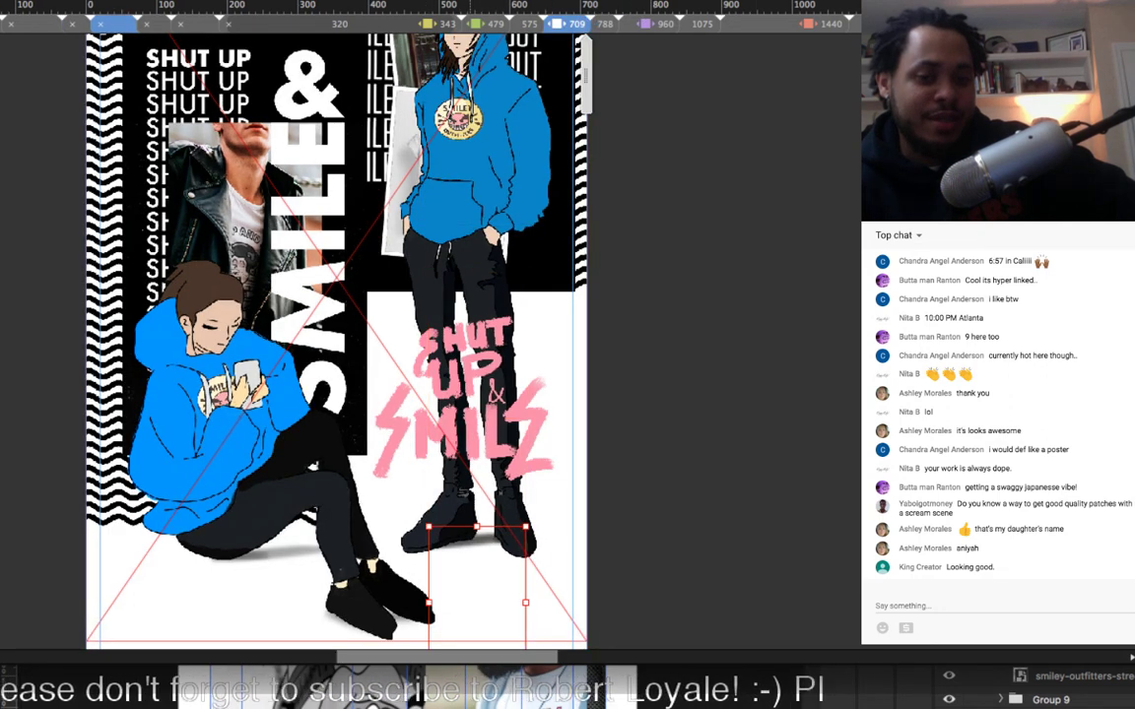
drag(478, 591, 482, 145)
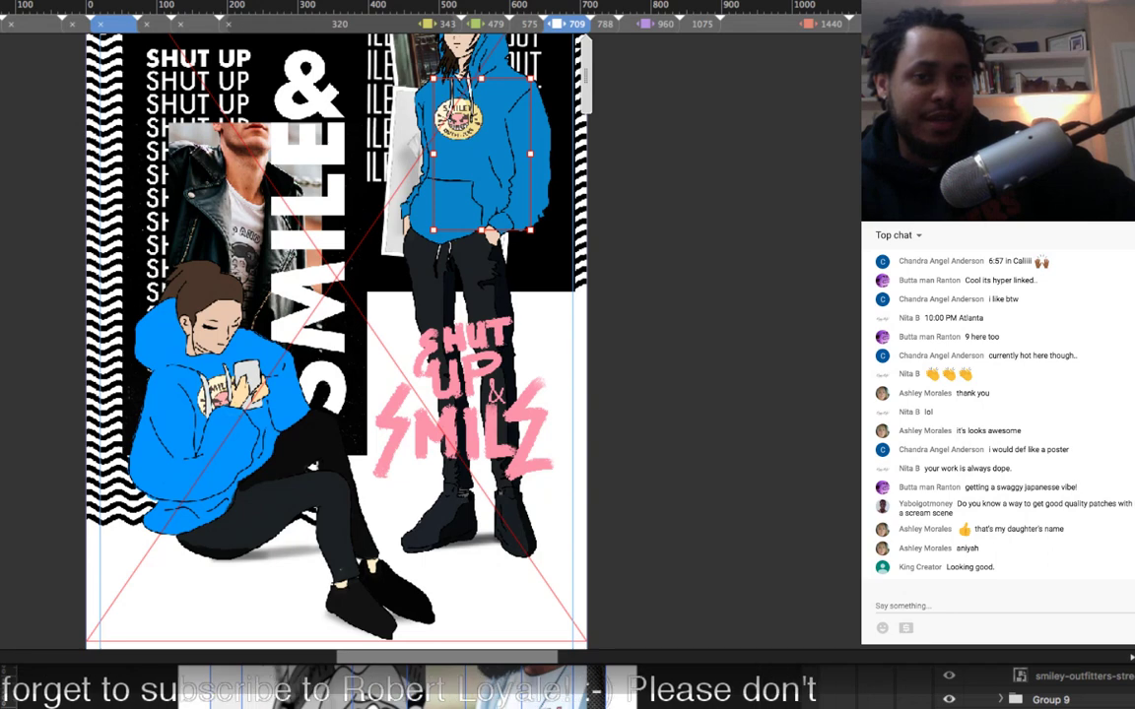
Step: At the 575 breakpoint, move the transparent box up to the standing figure's hoodie and trim its height to fit the torso
click(530, 23)
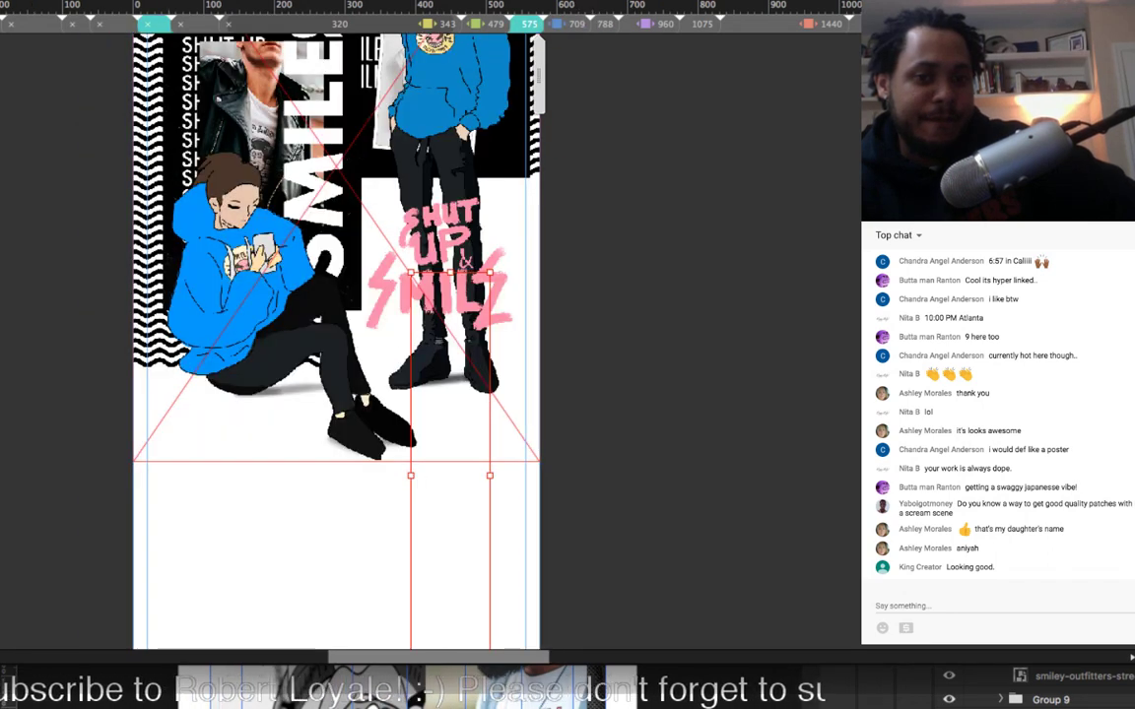
drag(450, 272, 448, 39)
scroll(445, 54, up, 2)
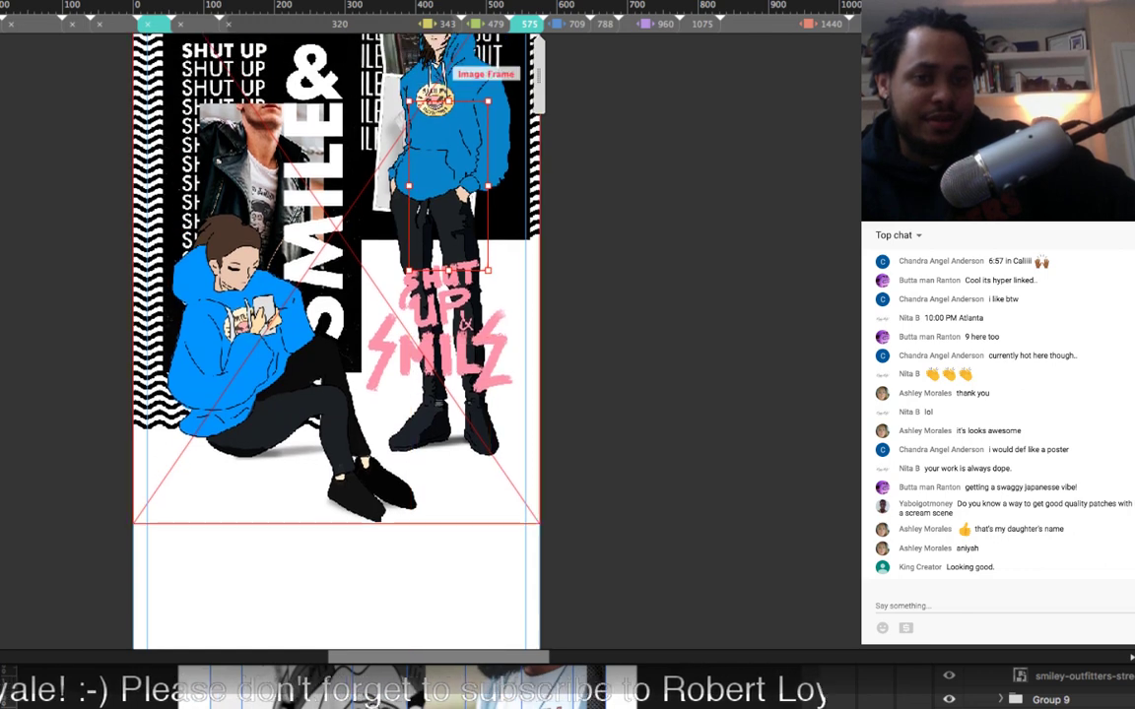
drag(448, 270, 448, 207)
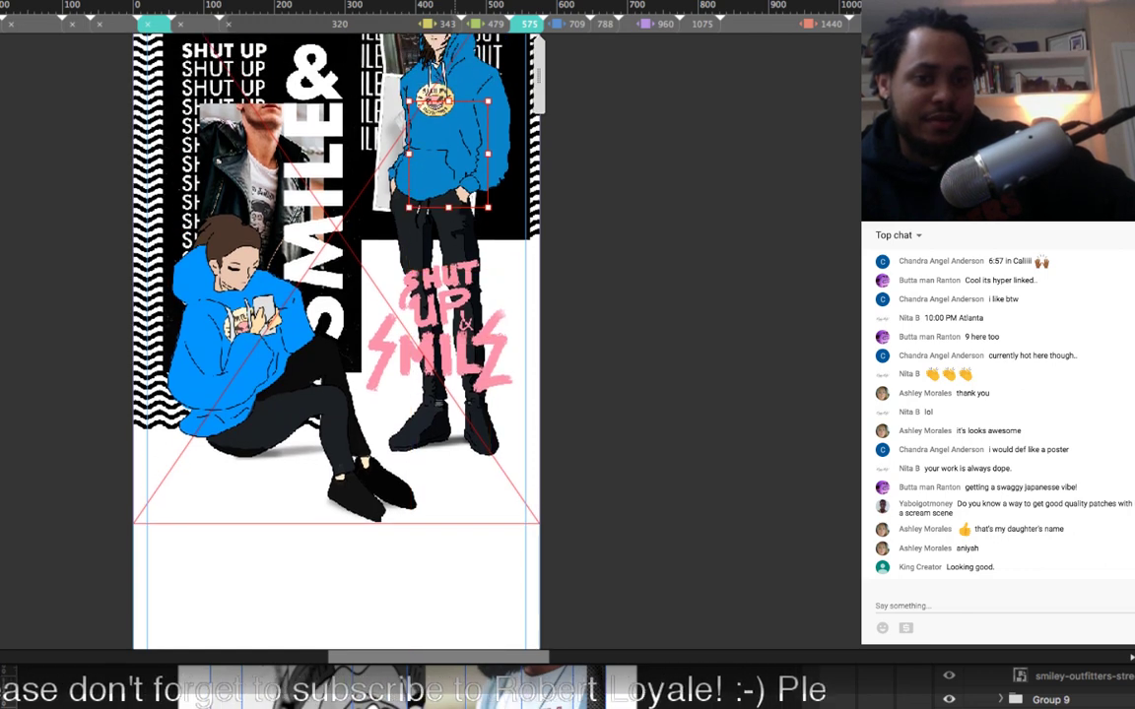
drag(452, 161, 452, 138)
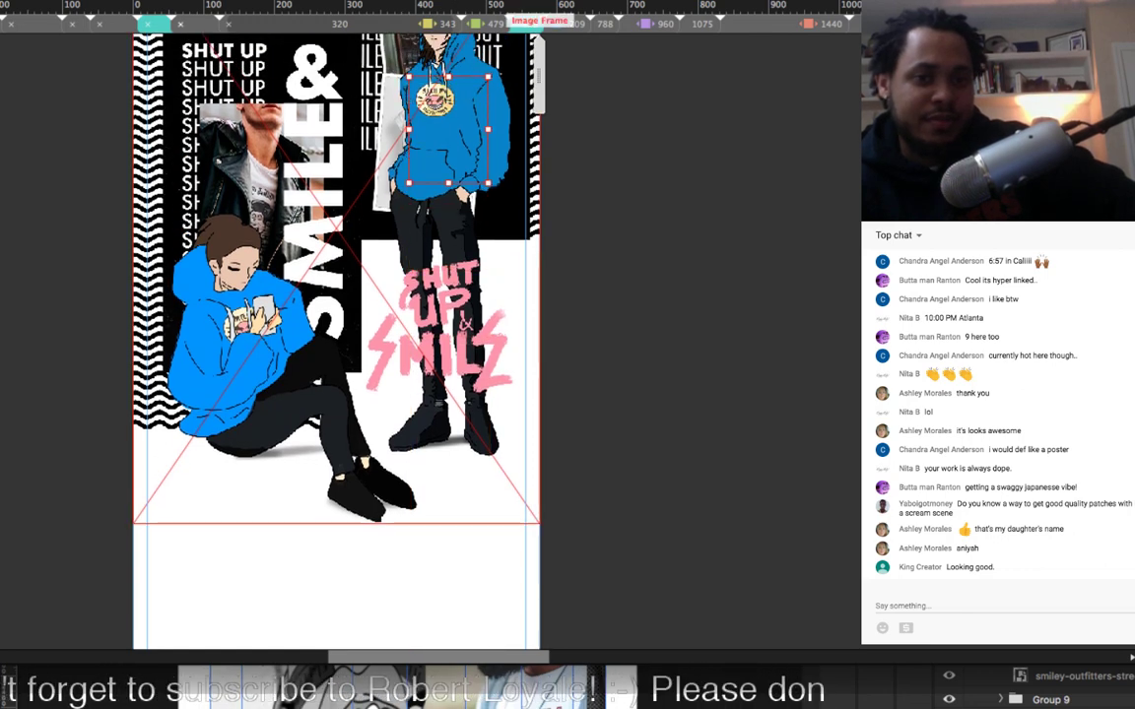
Step: At the 479 breakpoint, raise the transparent box onto the standing figure's hoodie and shorten it to stay above the legs
click(482, 23)
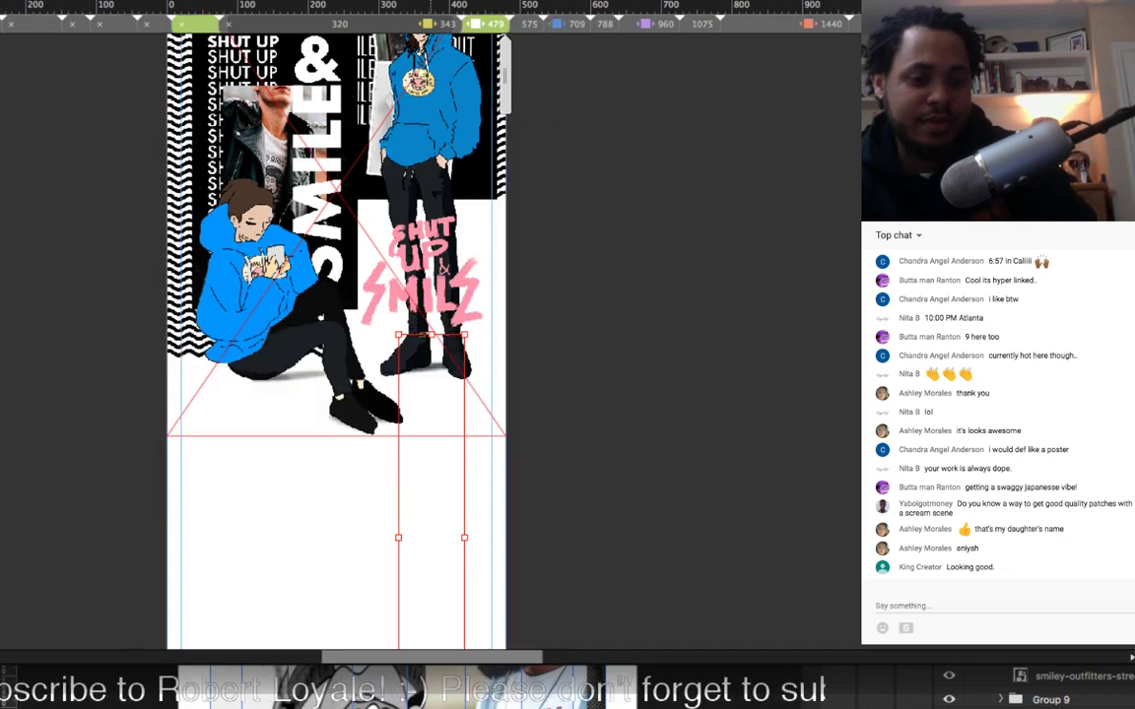
drag(431, 333, 427, 112)
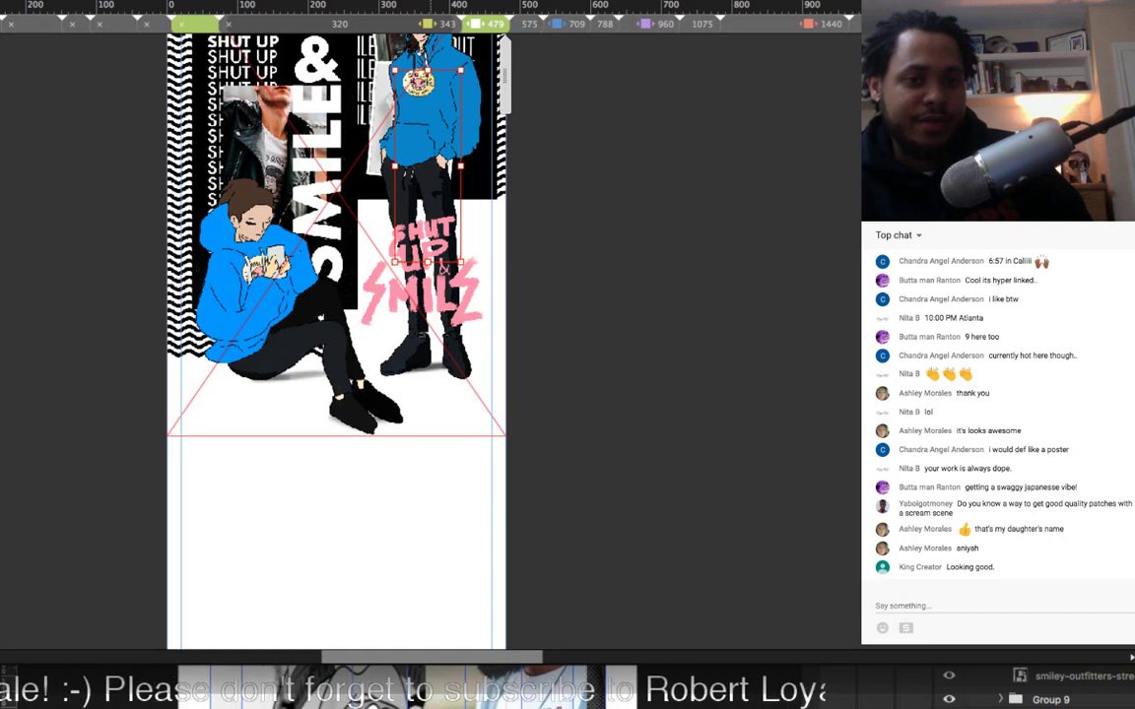
drag(427, 263, 427, 150)
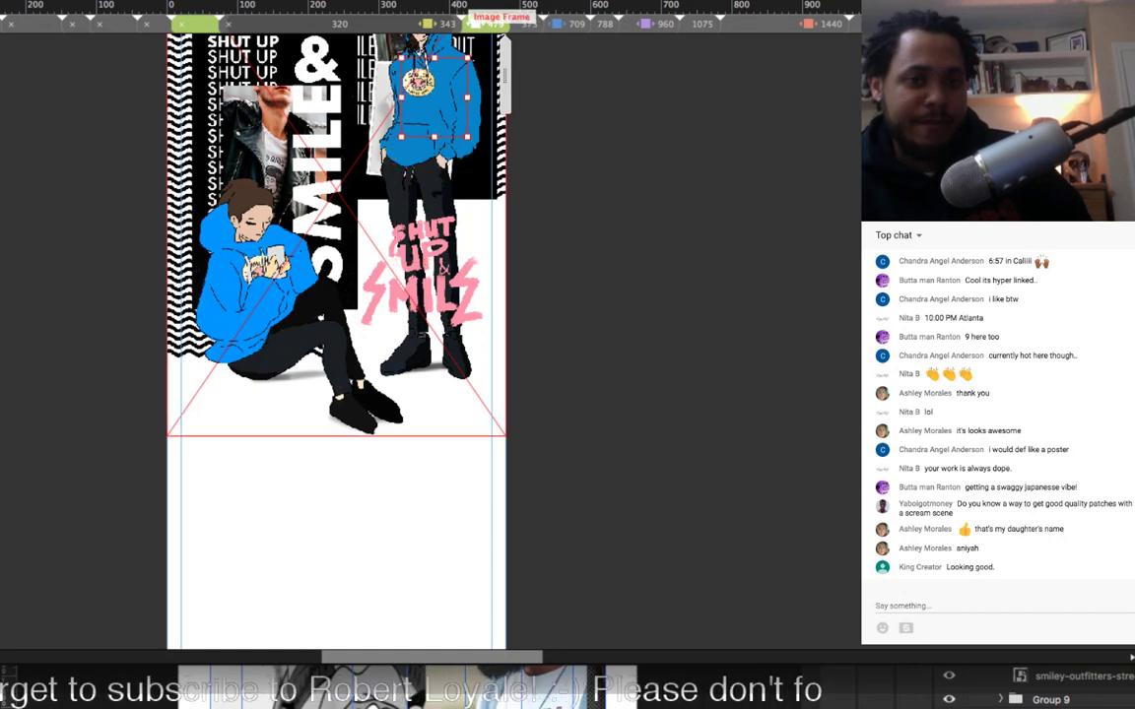
Step: At the 343 breakpoint, bring the transparent box up from below the hero image, shorten it and fit it on the standing figure's hoodie
click(446, 23)
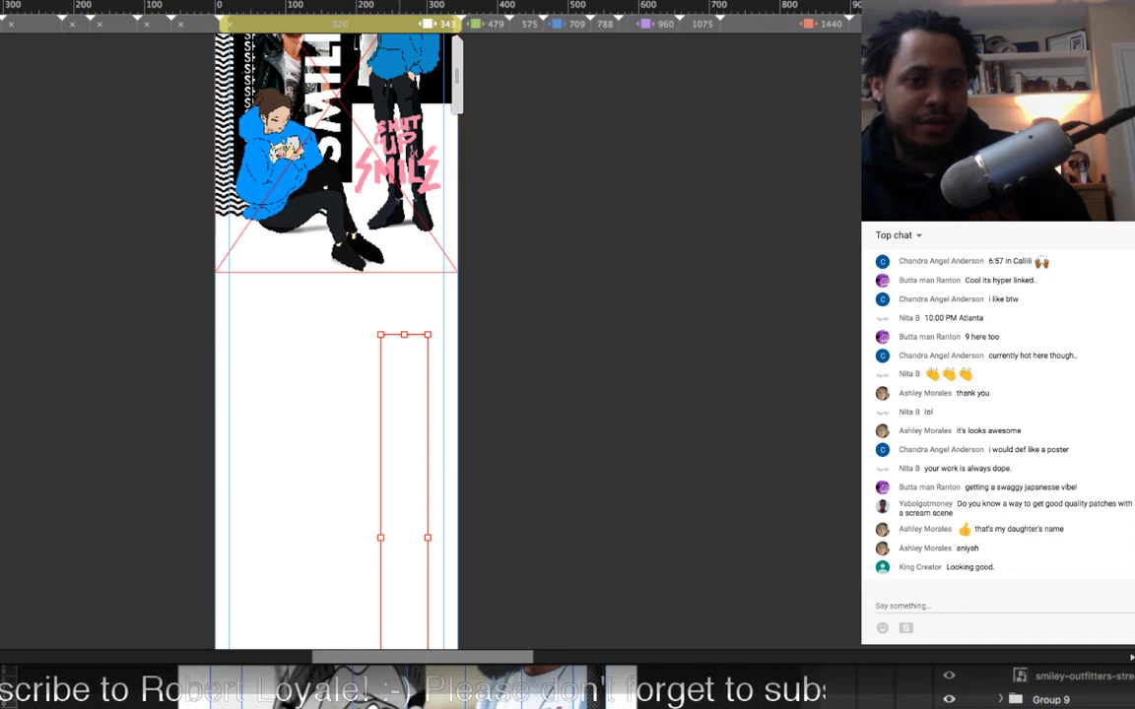
drag(406, 340, 385, 230)
scroll(385, 231, up, 2)
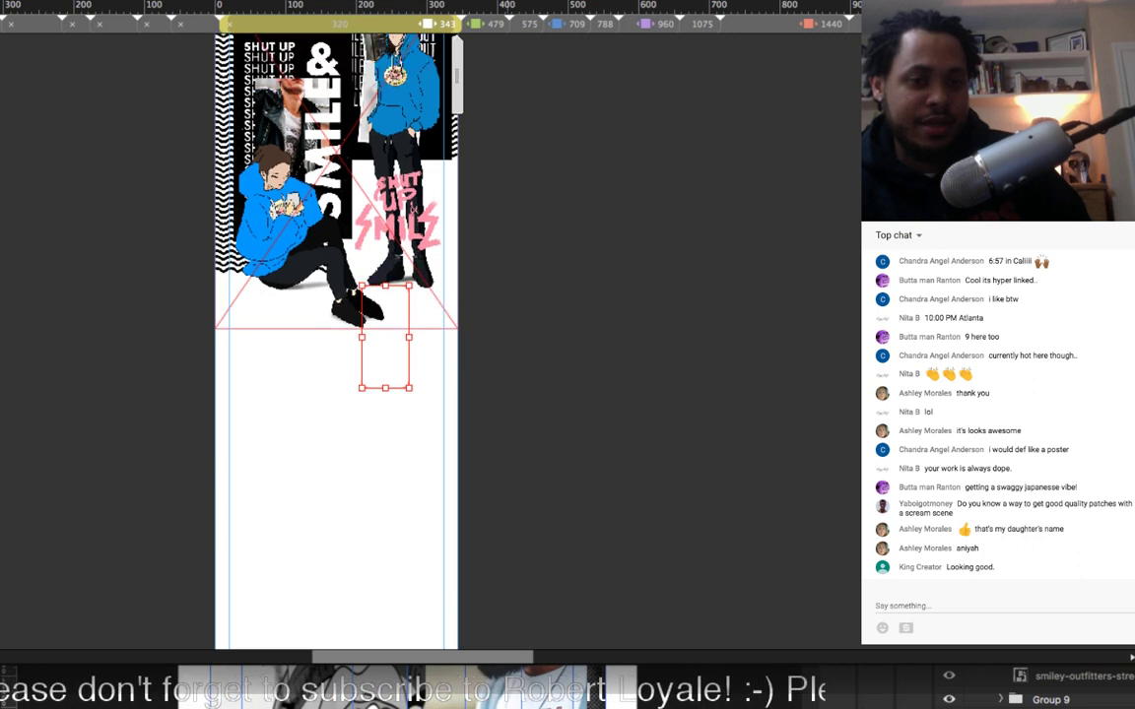
scroll(385, 337, up, 2)
drag(385, 380, 404, 153)
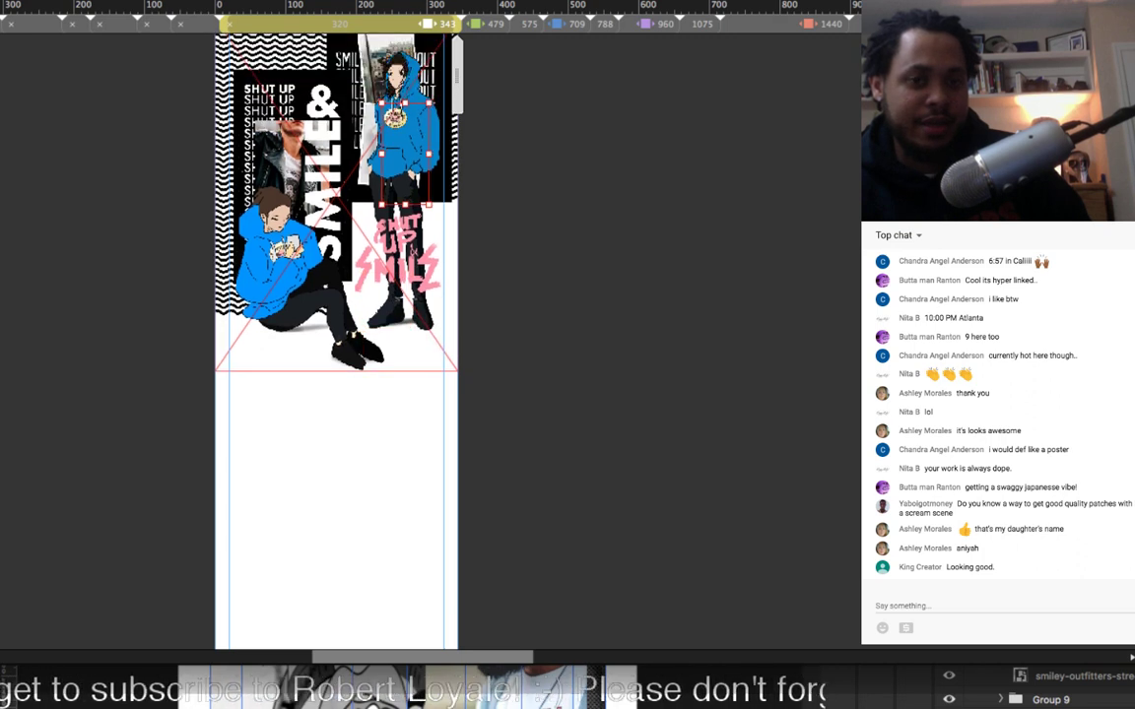
drag(405, 202, 405, 167)
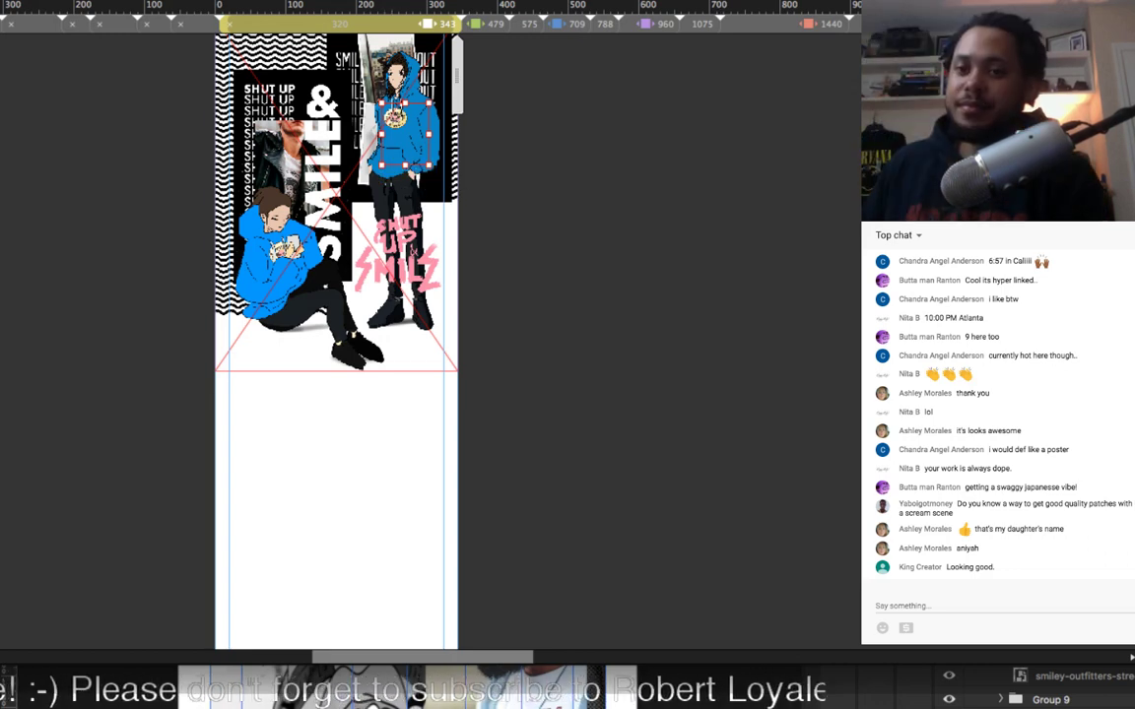
Step: At the 2604 breakpoint, move the seated figure's transparent box up over the front of the hoodie
click(915, 23)
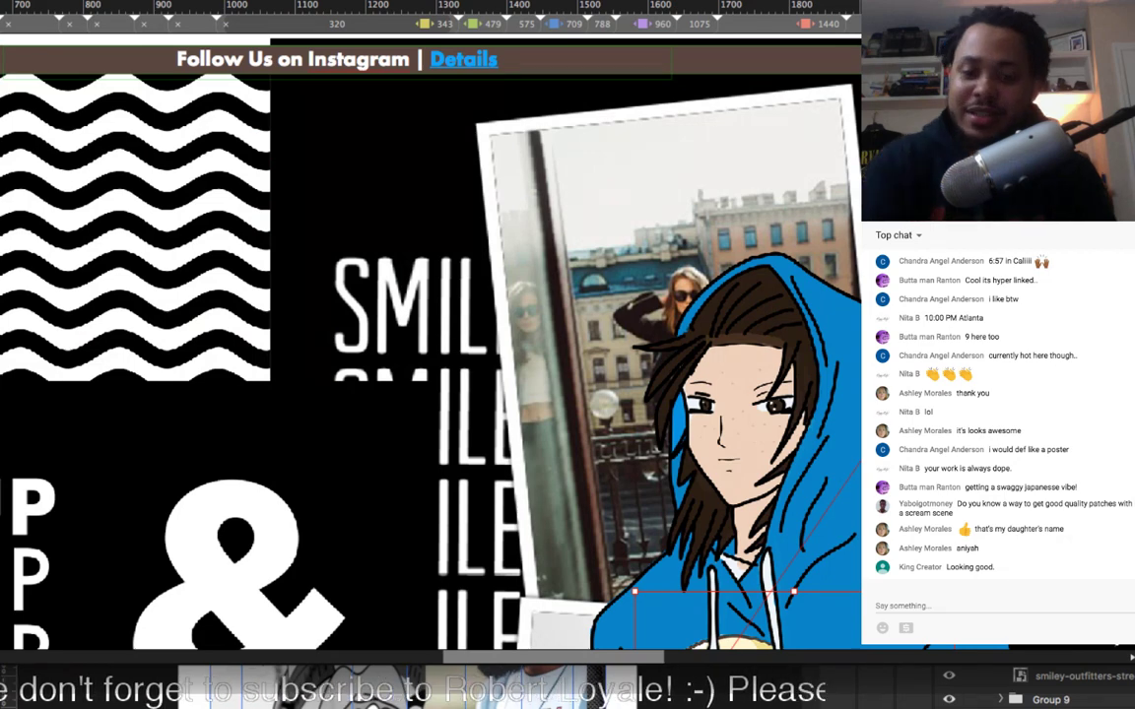
key(ctrl+minus)
key(ctrl+minus)
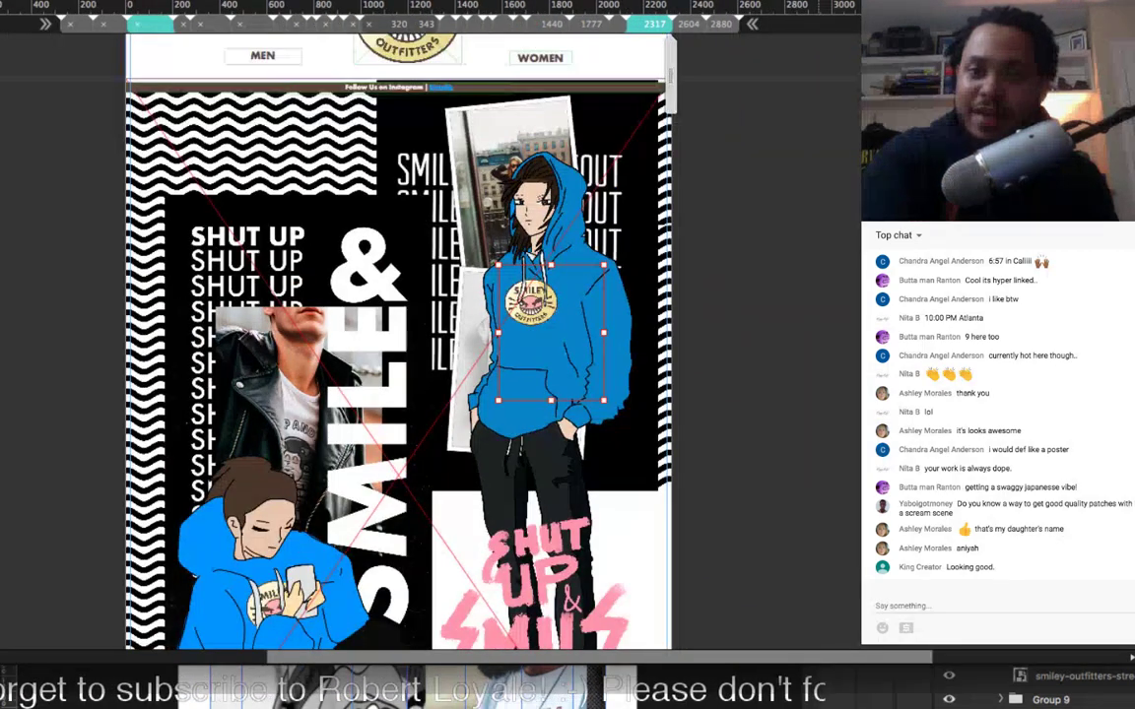
key(ctrl+plus)
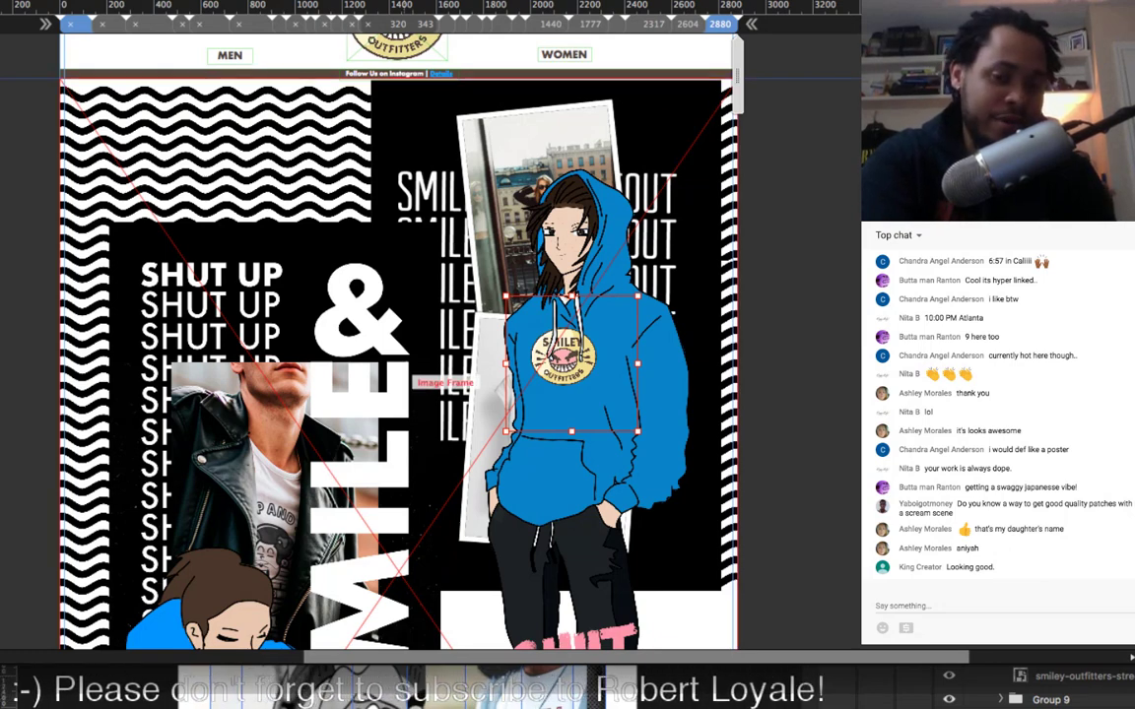
scroll(414, 380, down, 5)
scroll(414, 380, down, 1)
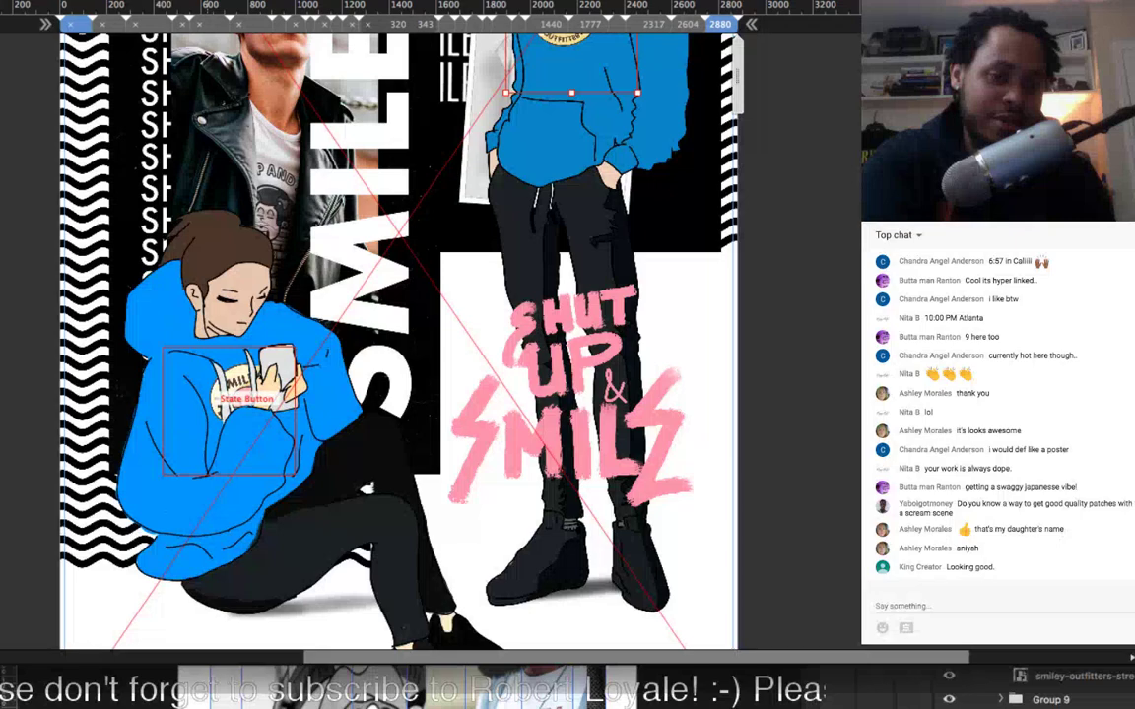
click(228, 411)
click(687, 24)
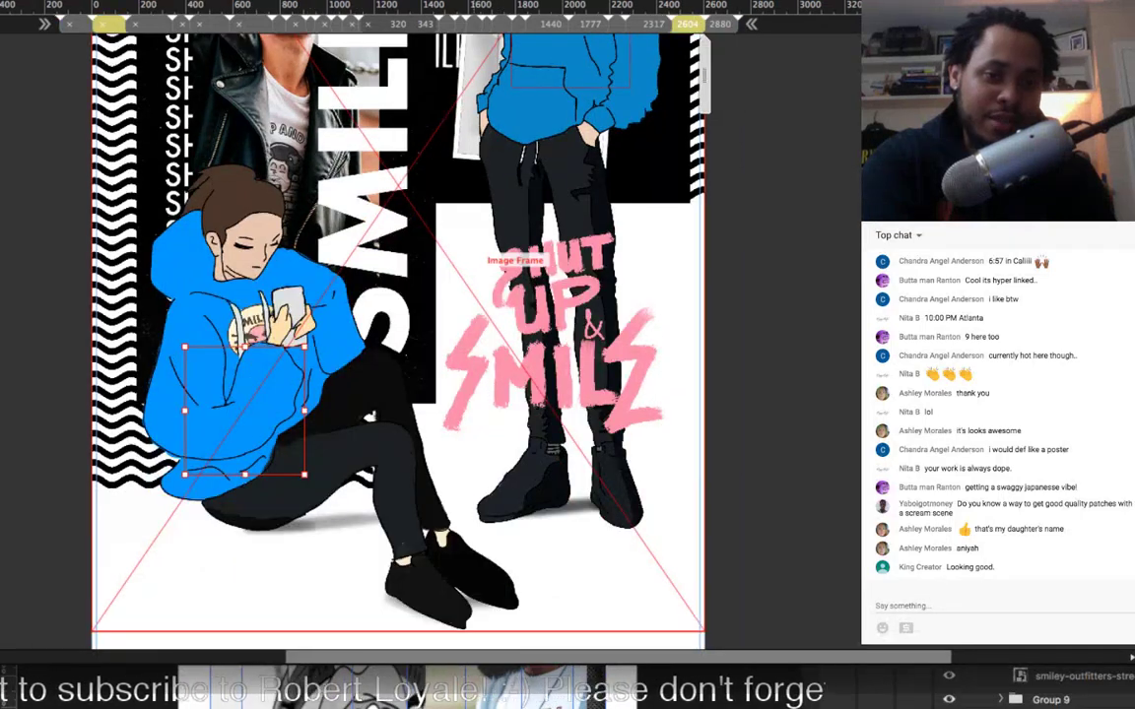
drag(244, 410, 246, 354)
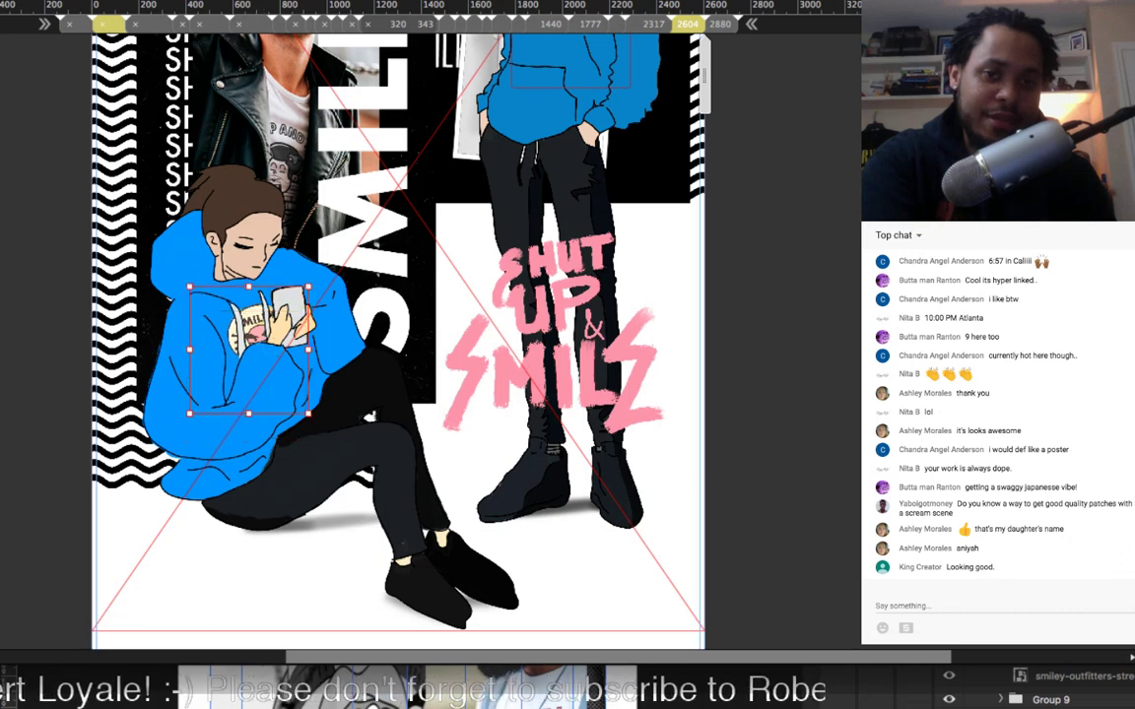
Step: At the 2317 breakpoint, raise the seated figure's transparent box onto the hoodie and reduce its height to fit the chest
click(654, 23)
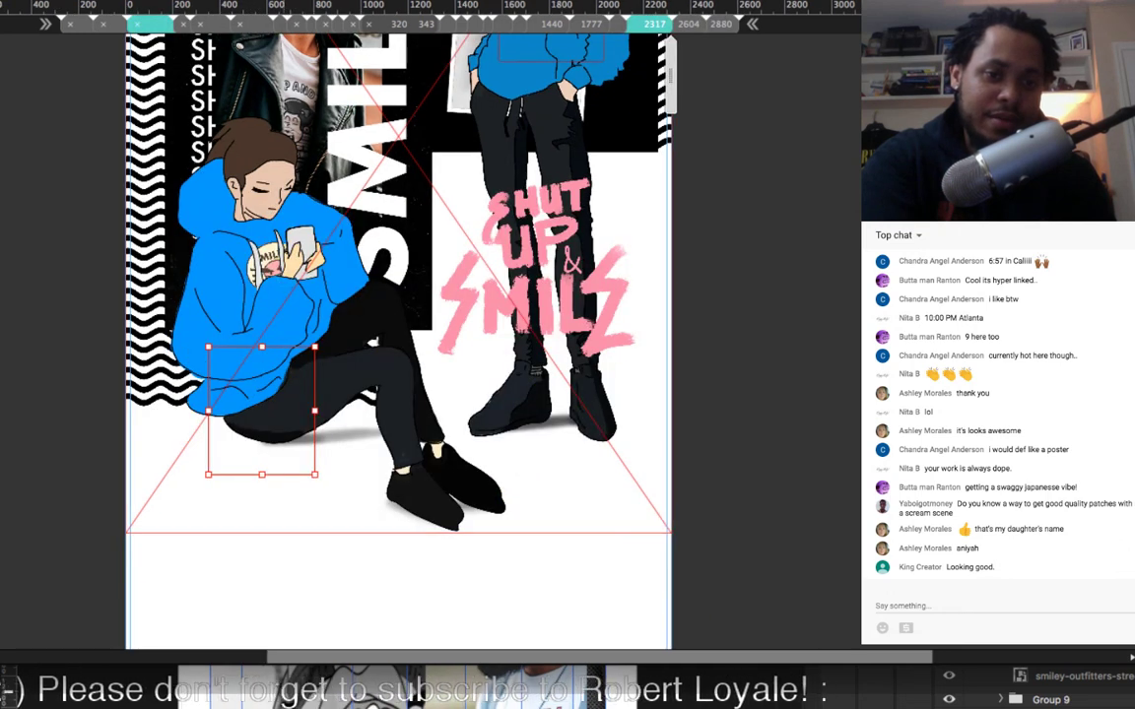
drag(261, 410, 267, 288)
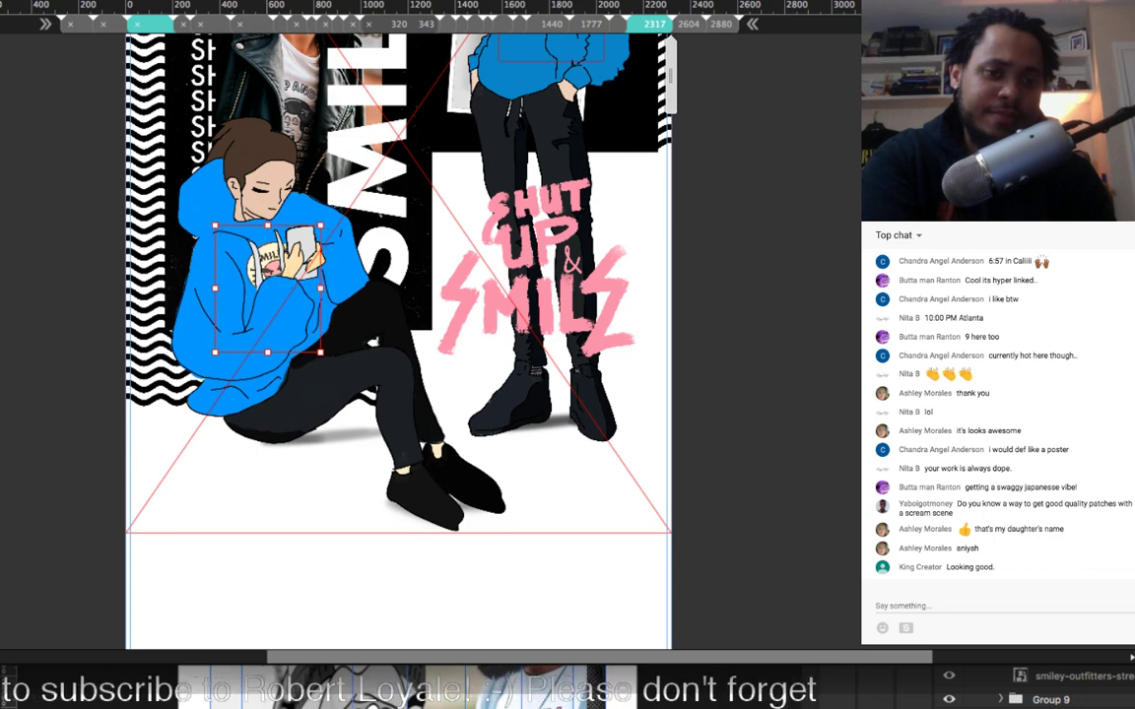
drag(268, 351, 268, 327)
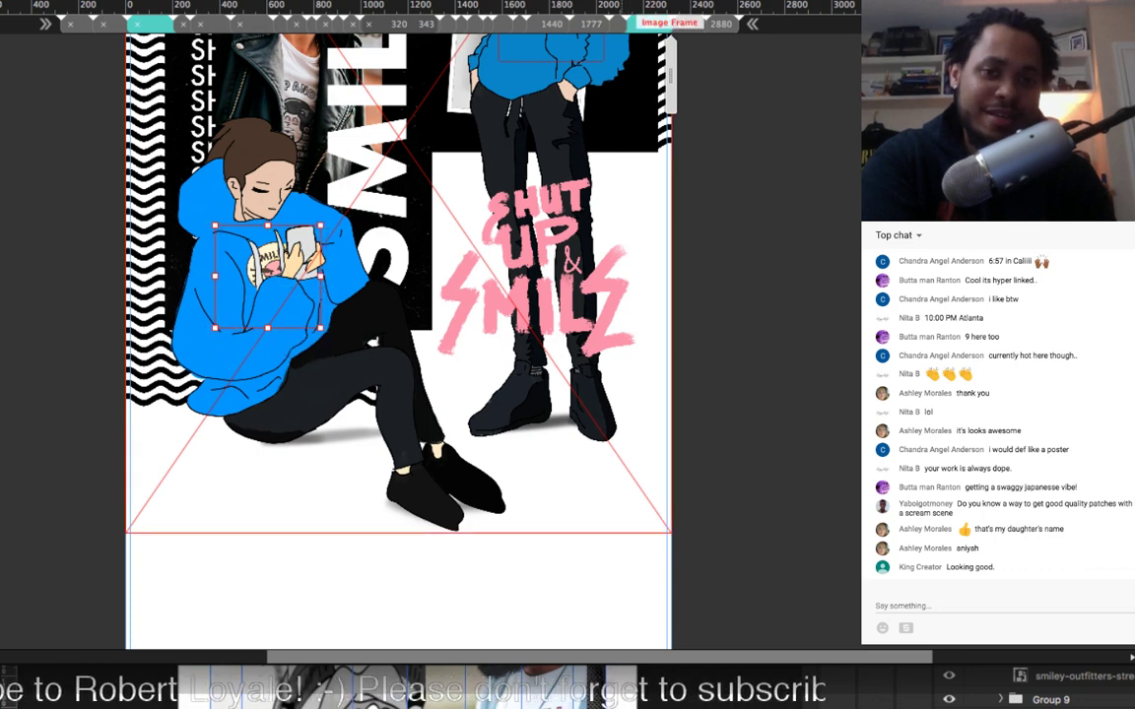
Step: At the breakpoint between 1777 and 2317, bring the transparent box up onto the seated figure's hoodie and shorten it around the logo
click(618, 23)
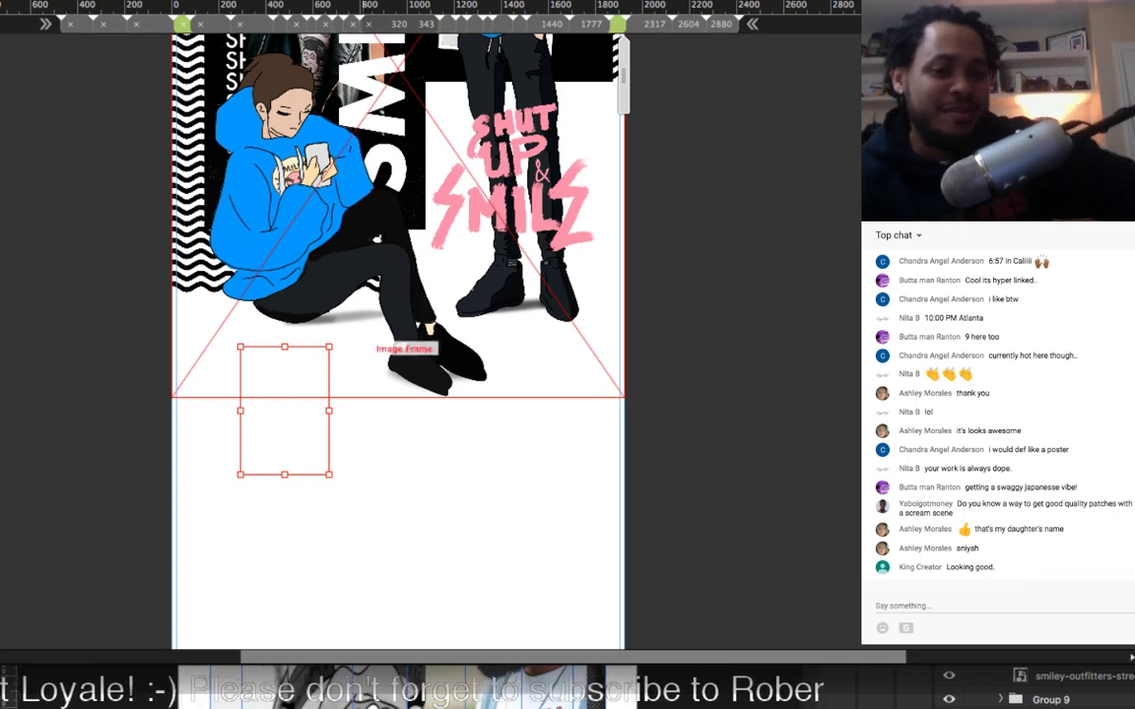
drag(284, 410, 294, 215)
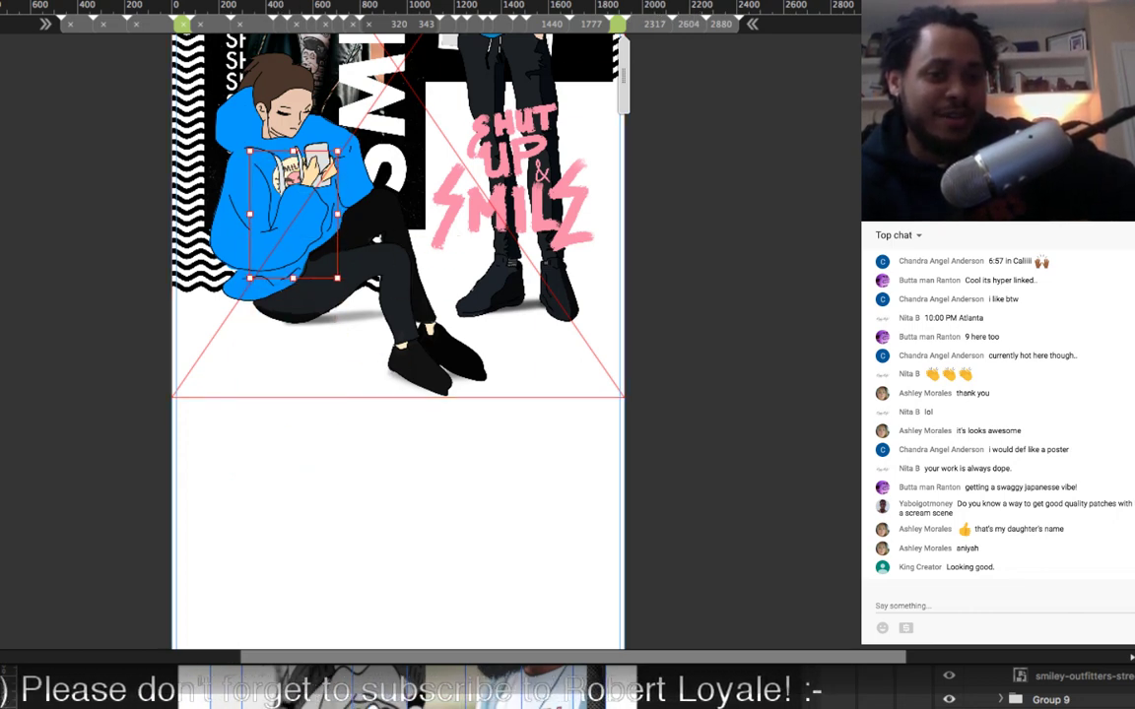
drag(293, 151, 286, 184)
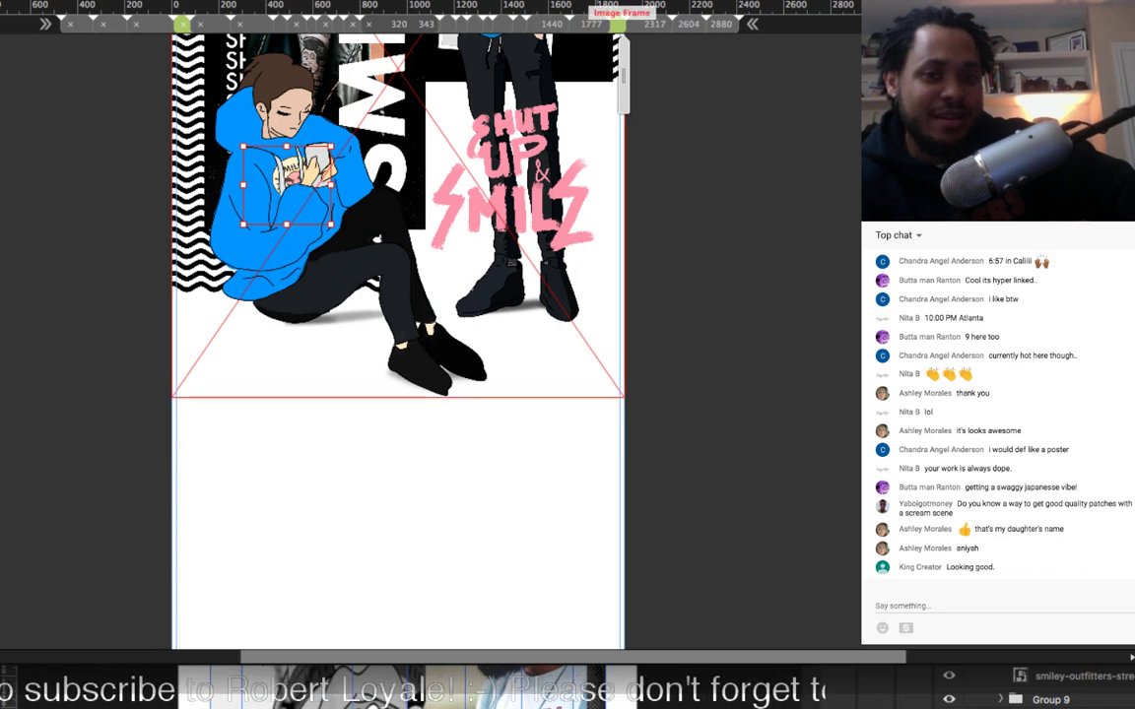
Step: At the 1777 breakpoint, move the transparent box from below the seated figure onto the hoodie and trim its height
click(212, 24)
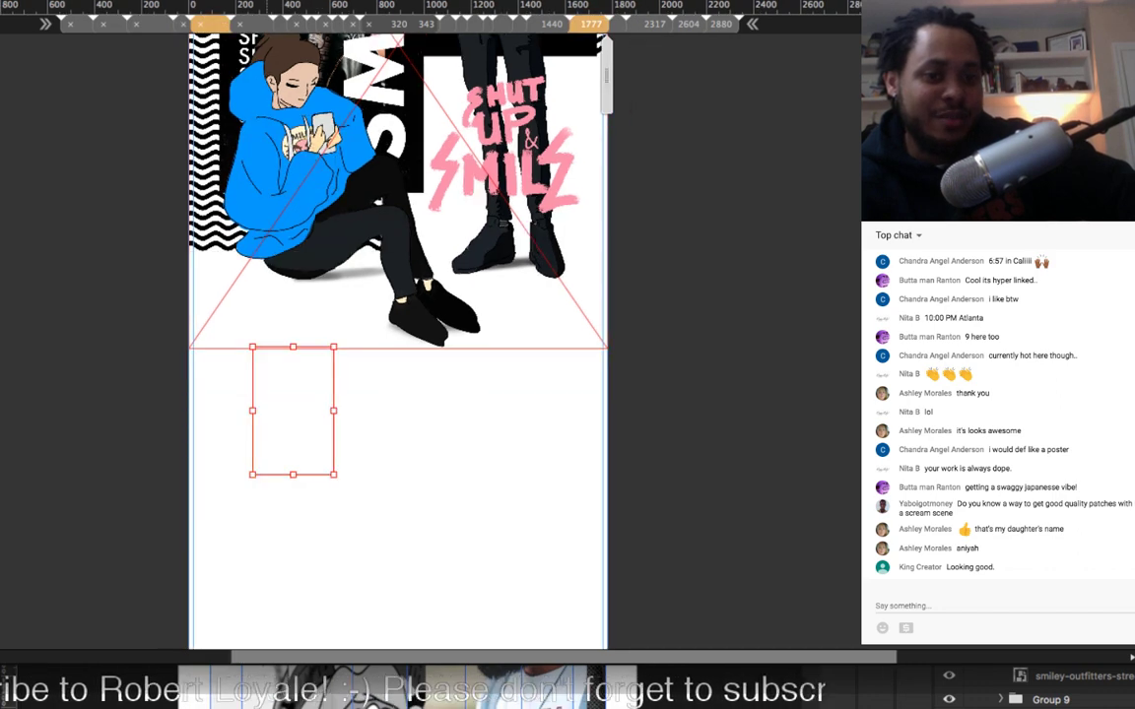
drag(293, 410, 295, 181)
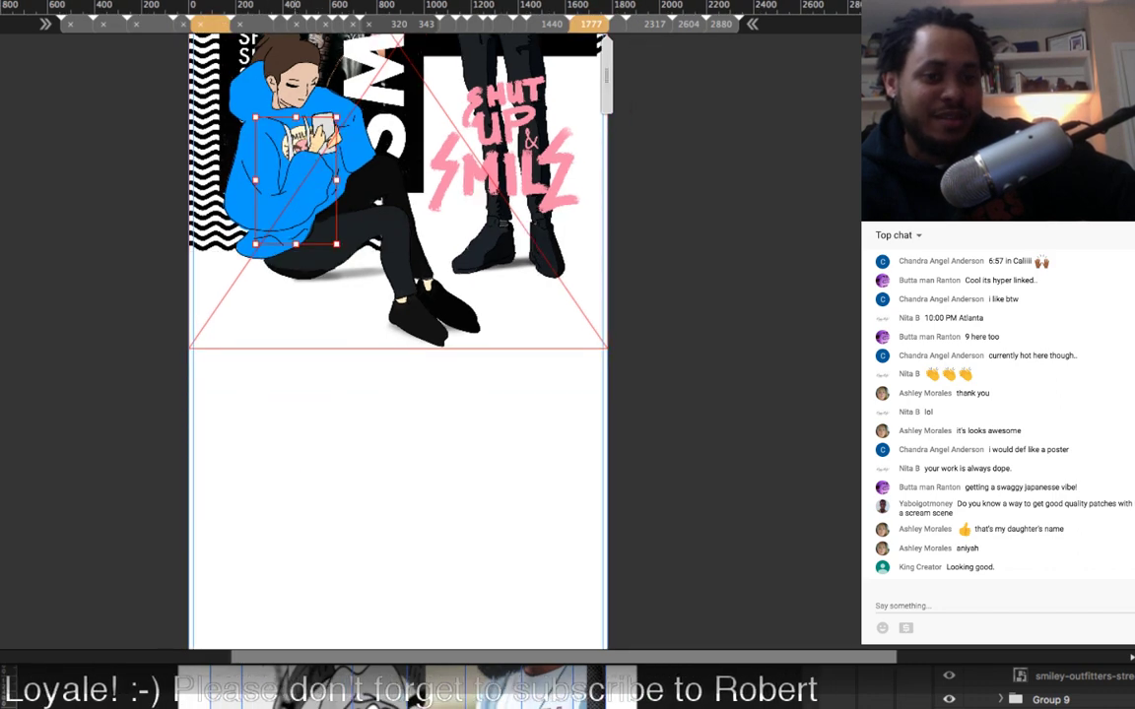
drag(296, 244, 295, 183)
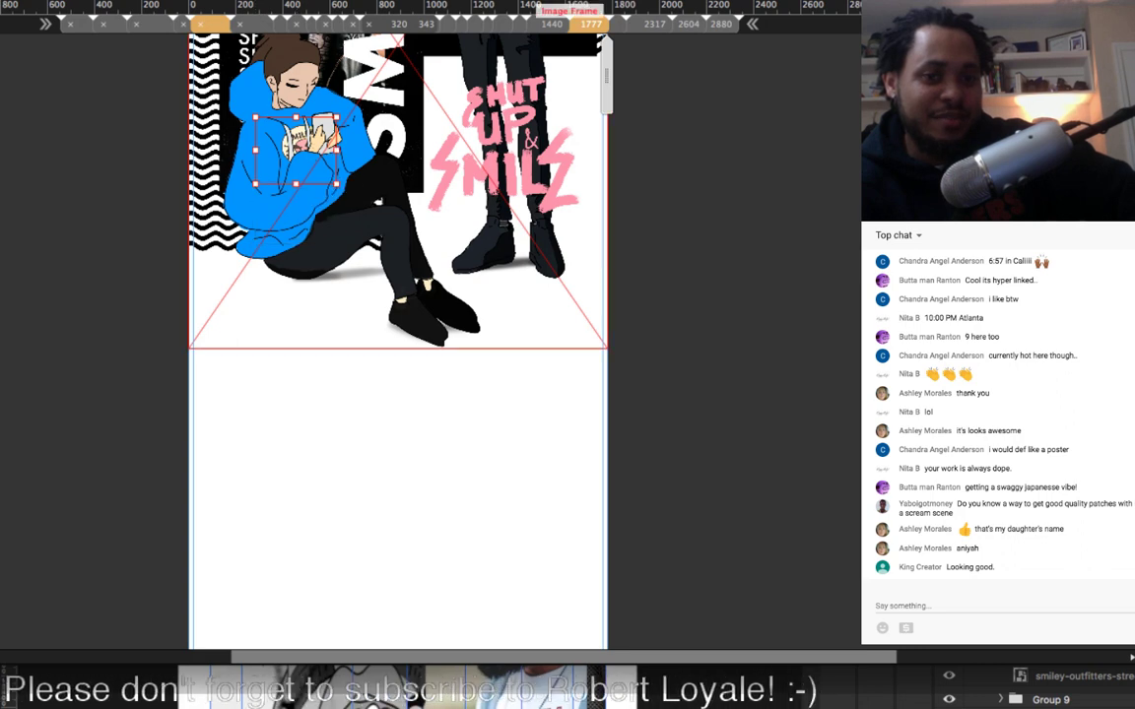
Step: At the 1440 breakpoint, bring the transparent box from below the hero image onto the seated figure's hoodie and shorten it
click(550, 23)
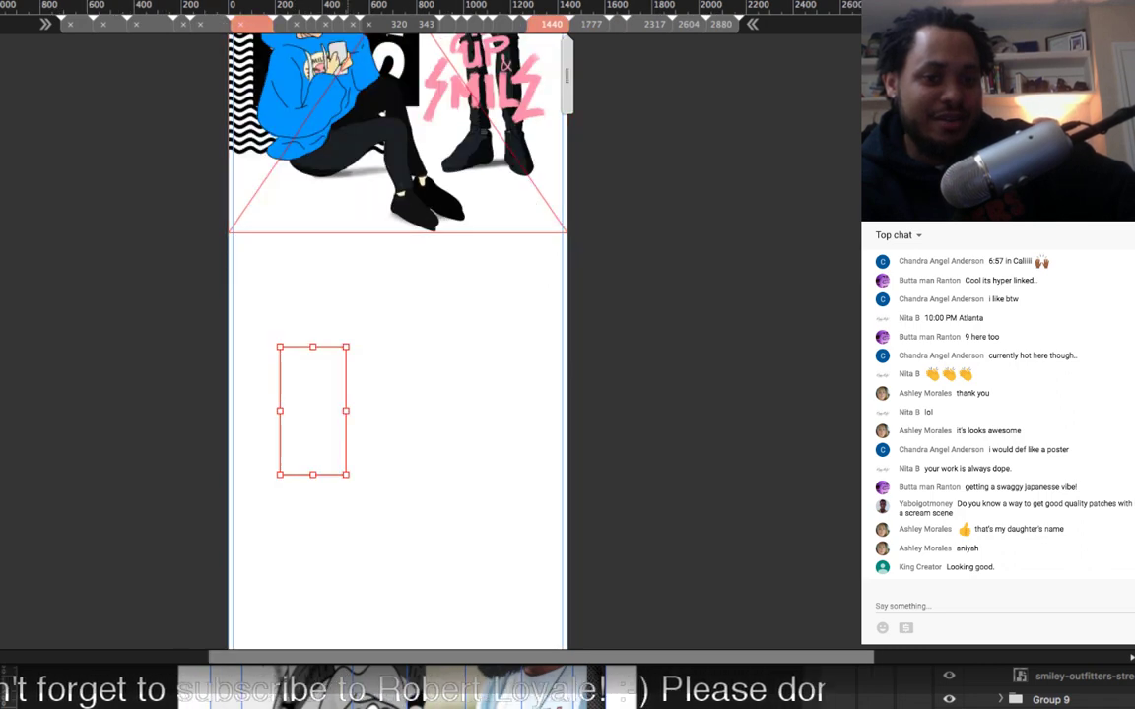
drag(313, 346, 322, 101)
scroll(397, 227, up, 5)
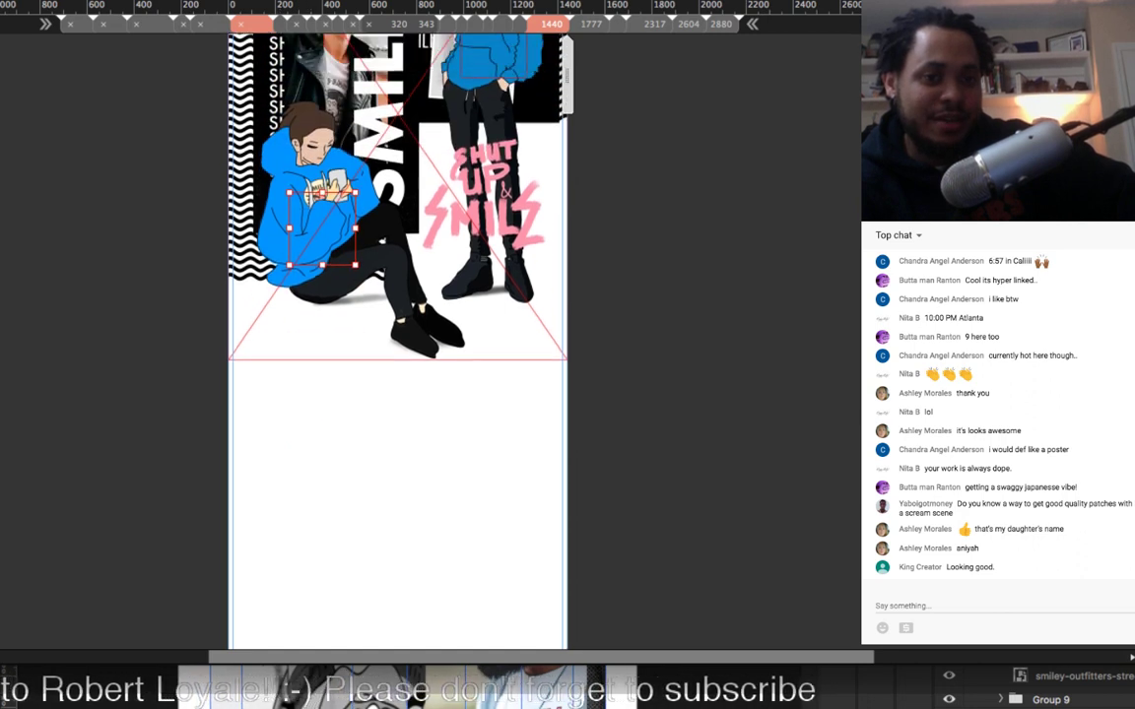
mouse_move(322, 281)
mouse_down()
mouse_move(312, 260)
mouse_move(313, 283)
mouse_up()
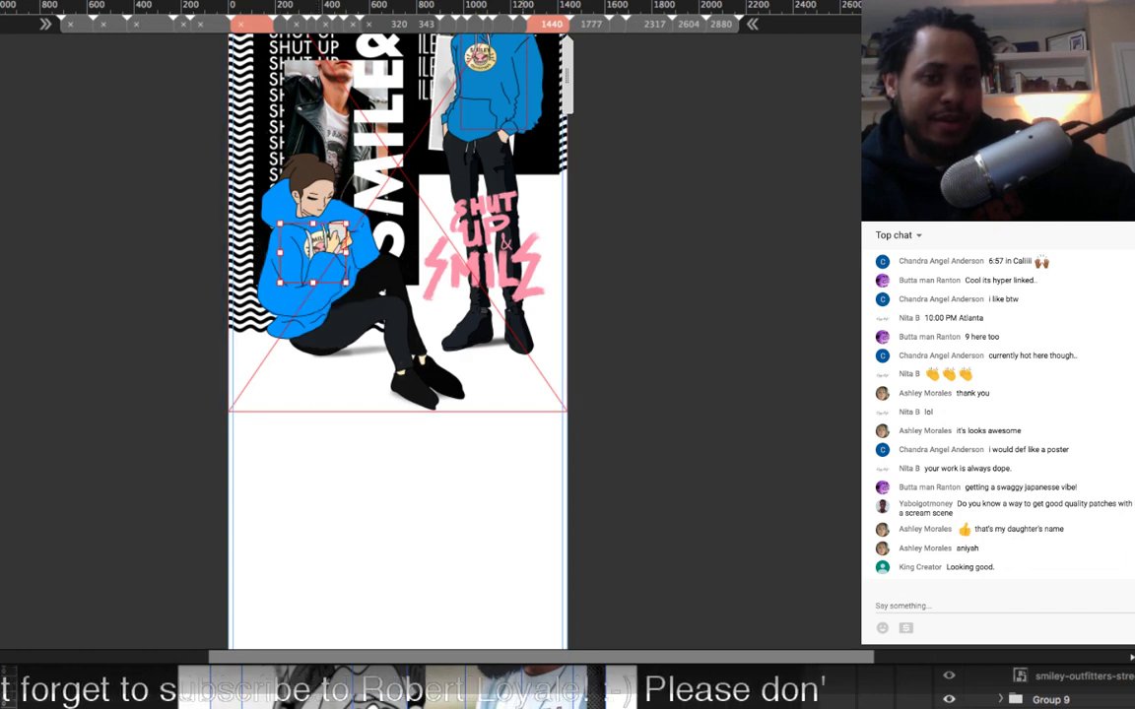
Step: At the 1075 breakpoint, place the transparent box over the seated figure's hoodie logo and cut its height to fit
click(519, 24)
drag(334, 589, 343, 196)
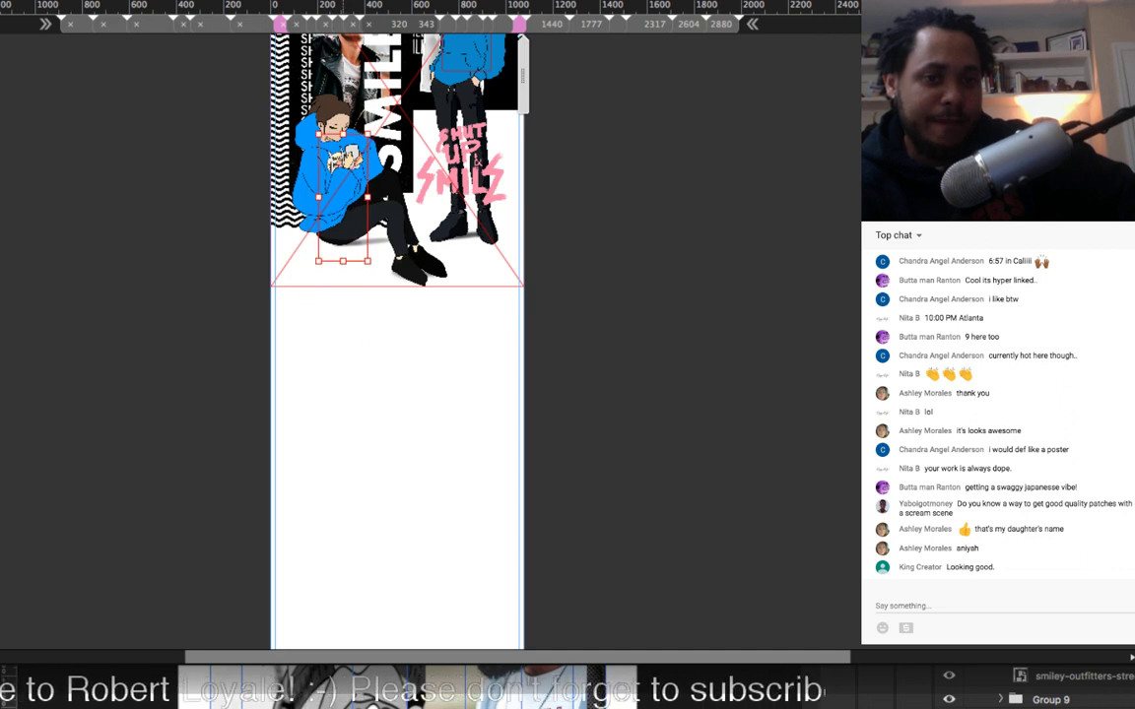
drag(342, 134, 336, 166)
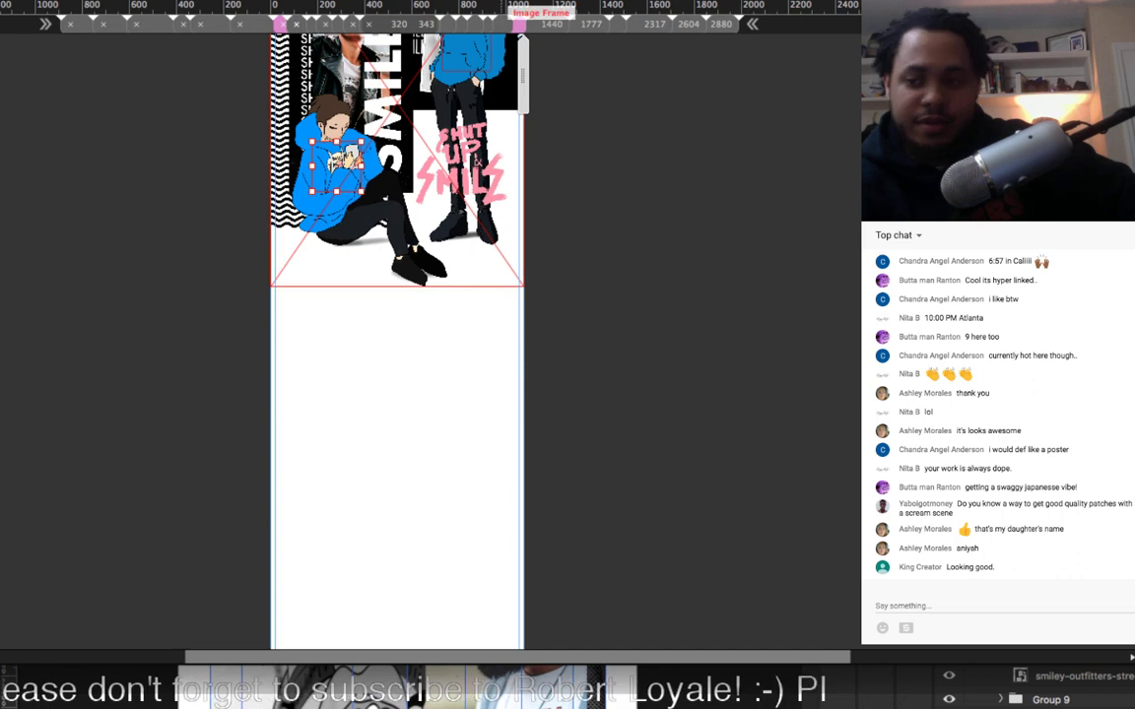
Step: Switch to the 960 breakpoint to reposition the seated figure's transparent box
click(503, 24)
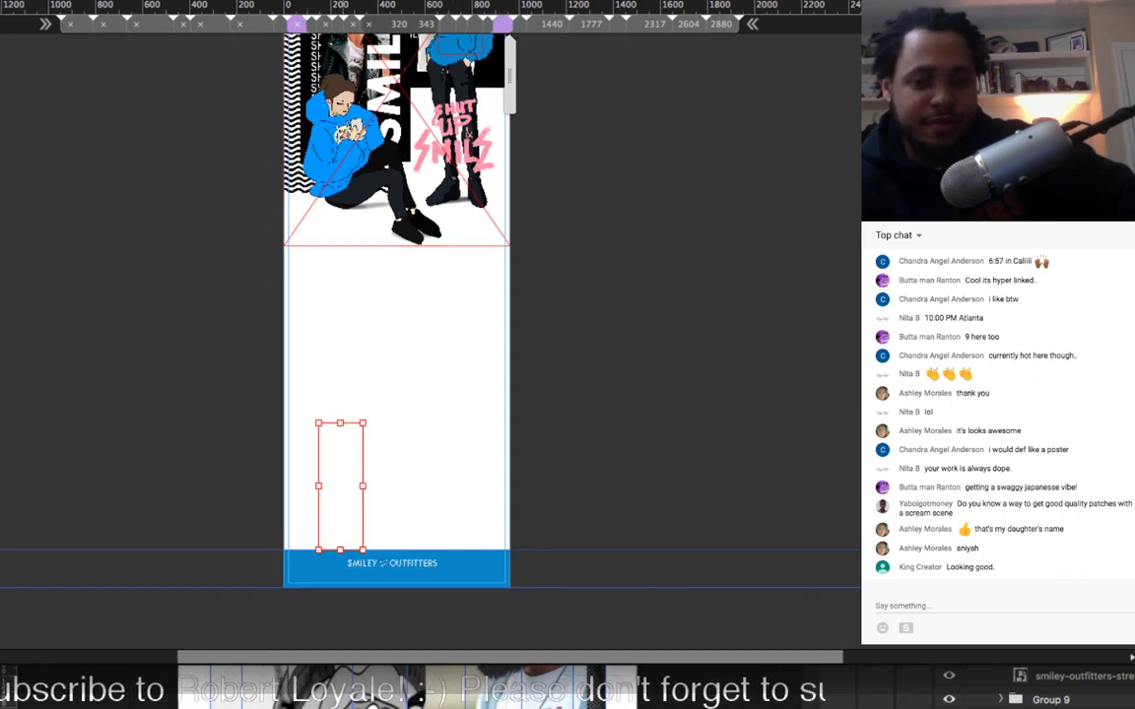
Step: At the 960 breakpoint, shrink the empty rectangle to fit over the print on the seated figure's blue hoodie
drag(340, 422, 343, 151)
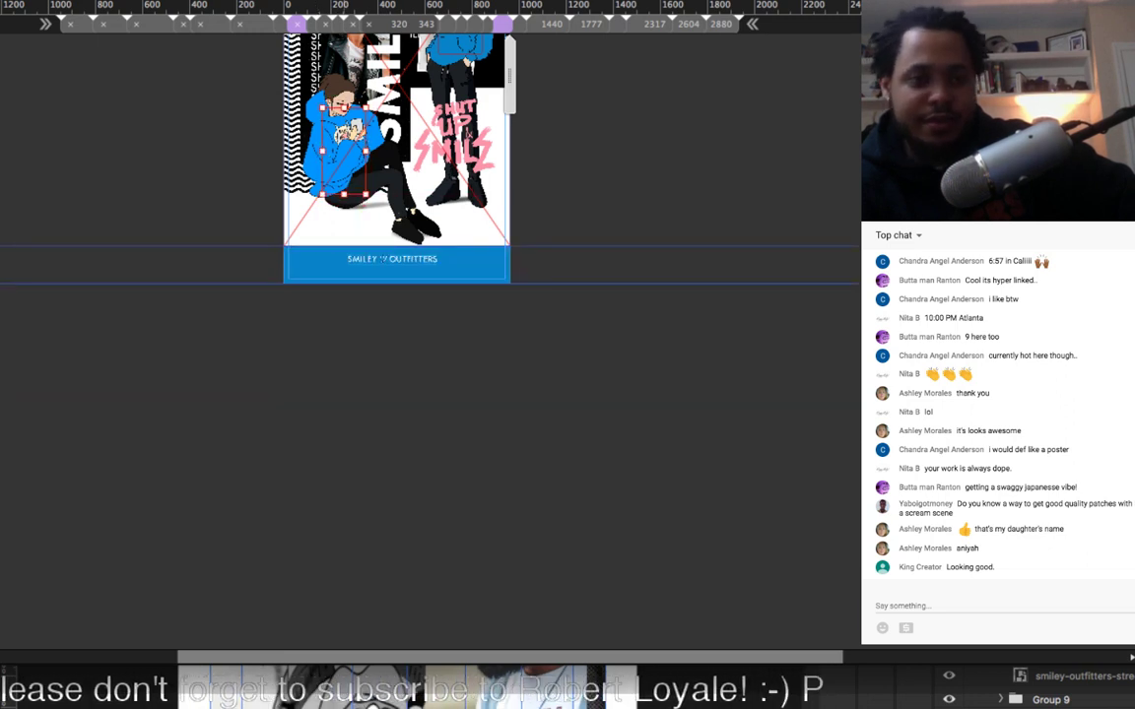
drag(344, 107, 344, 120)
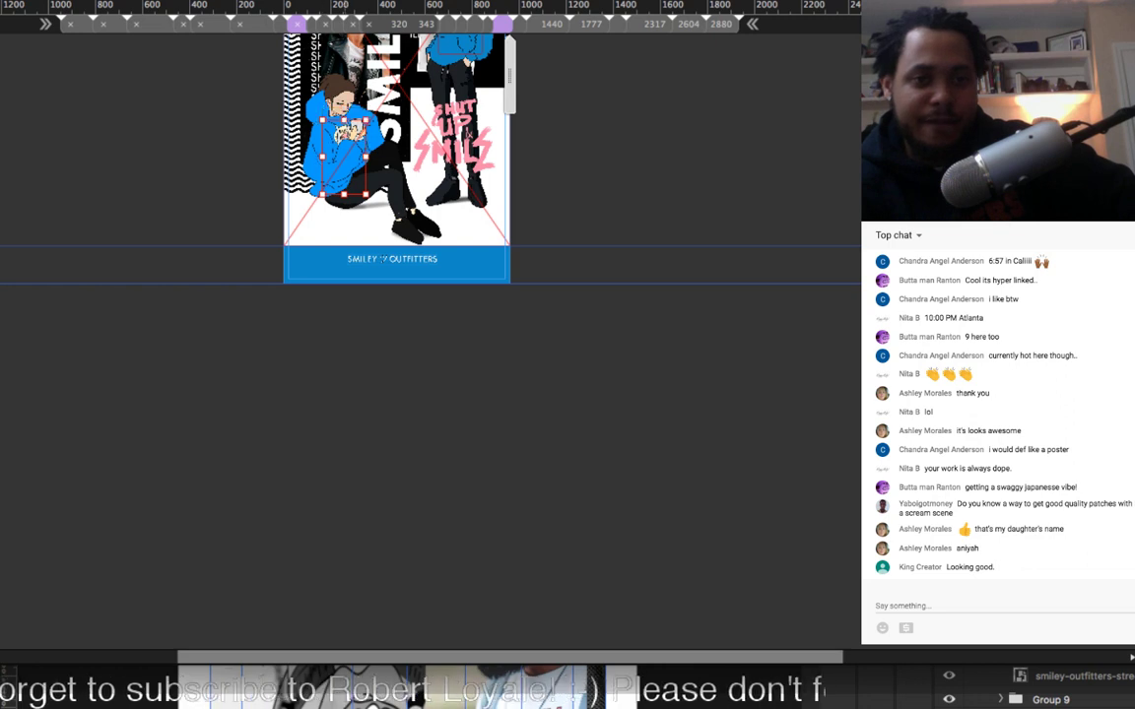
drag(344, 194, 344, 159)
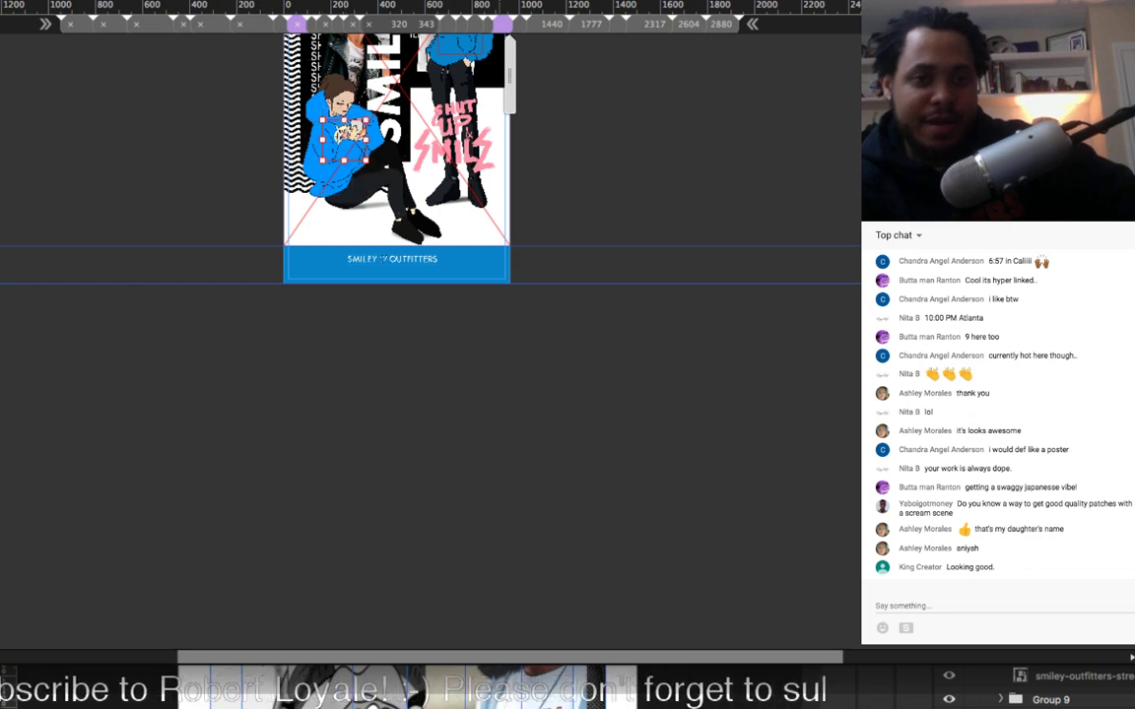
Step: At each of the next three narrower breakpoints, resize the empty rectangle to cover the seated figure's hoodie print
key(ctrl+z)
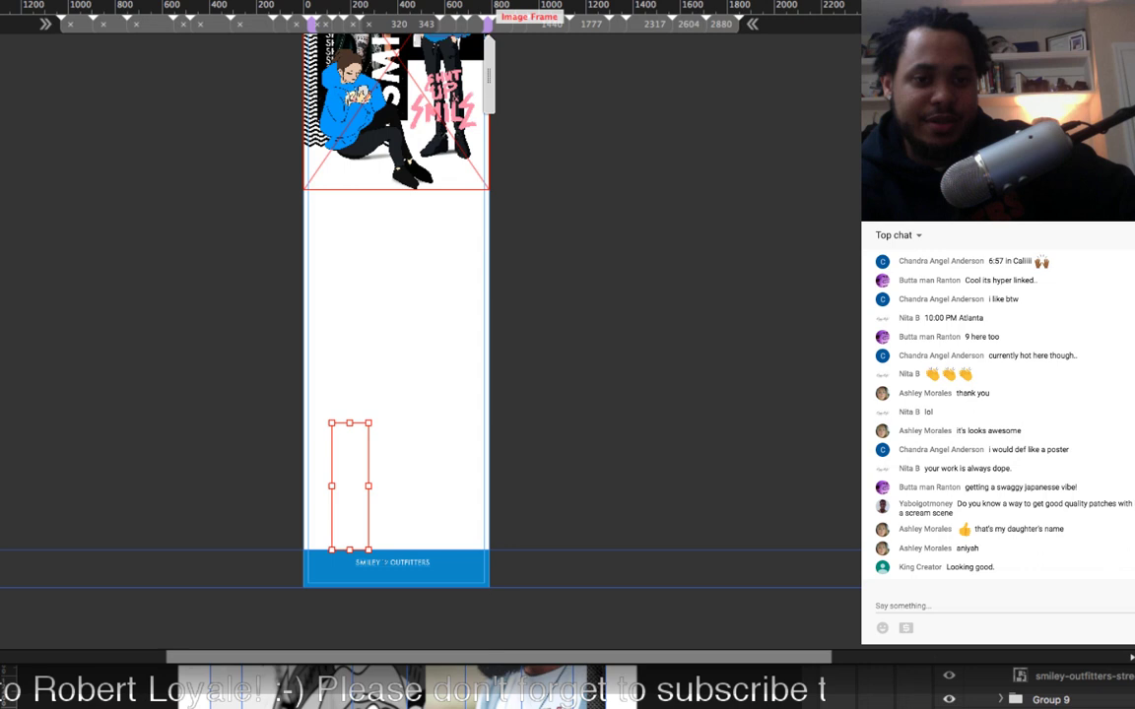
drag(349, 422, 354, 108)
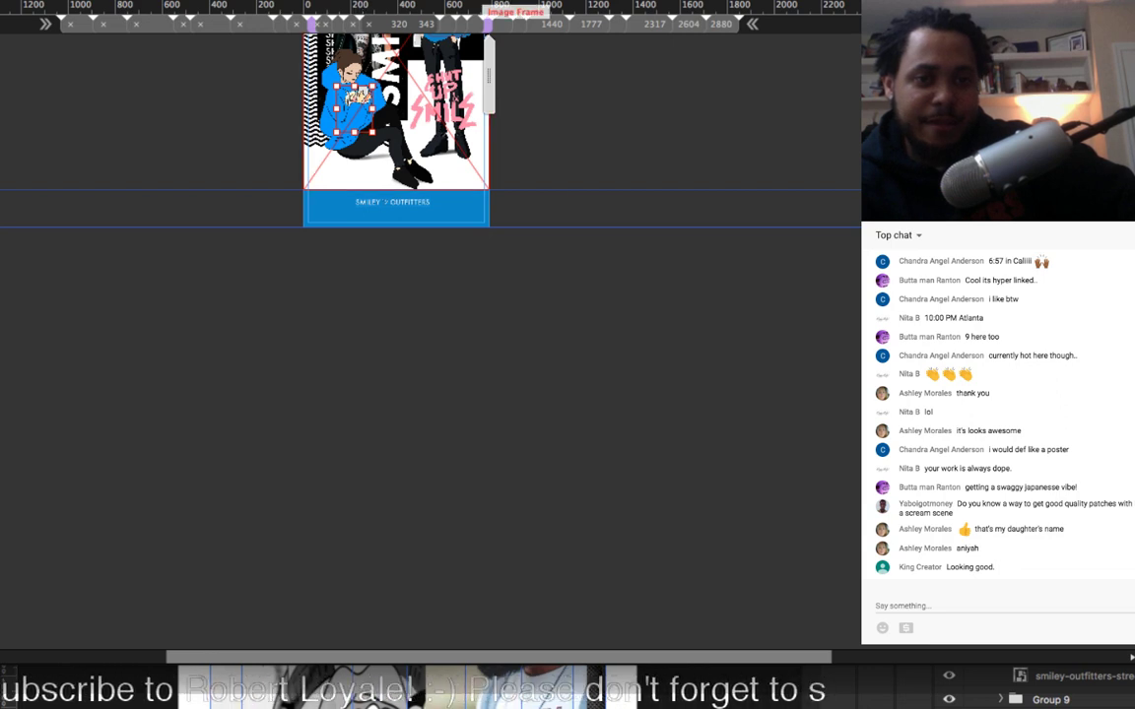
click(475, 24)
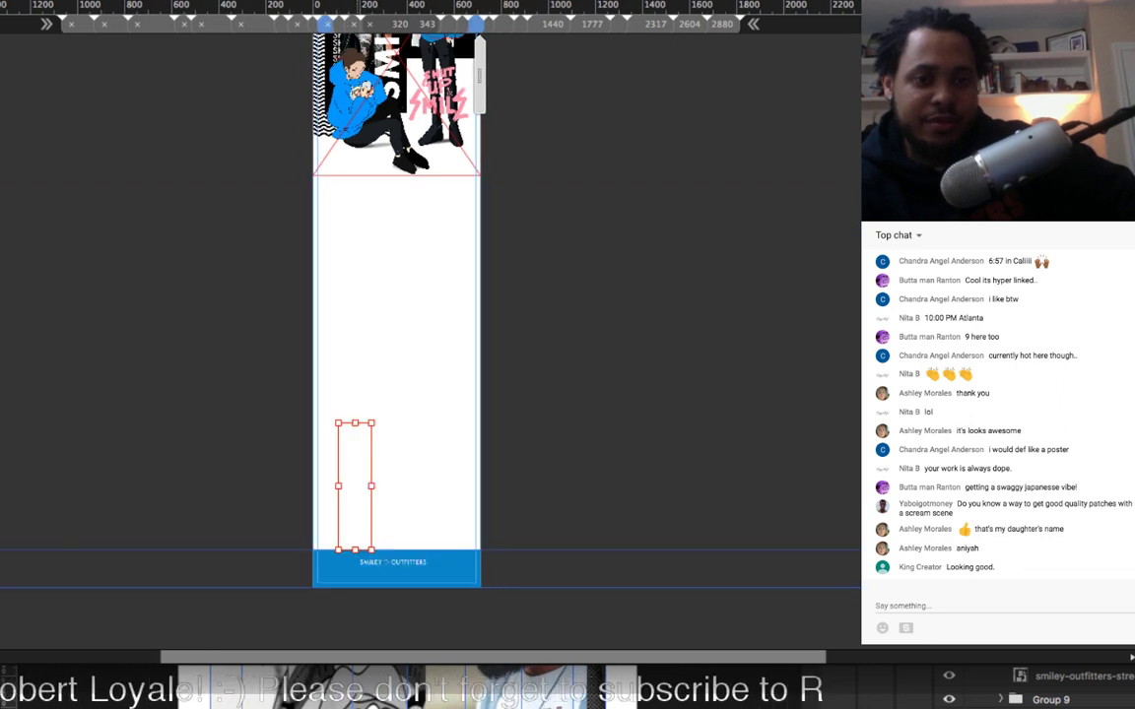
drag(354, 422, 356, 97)
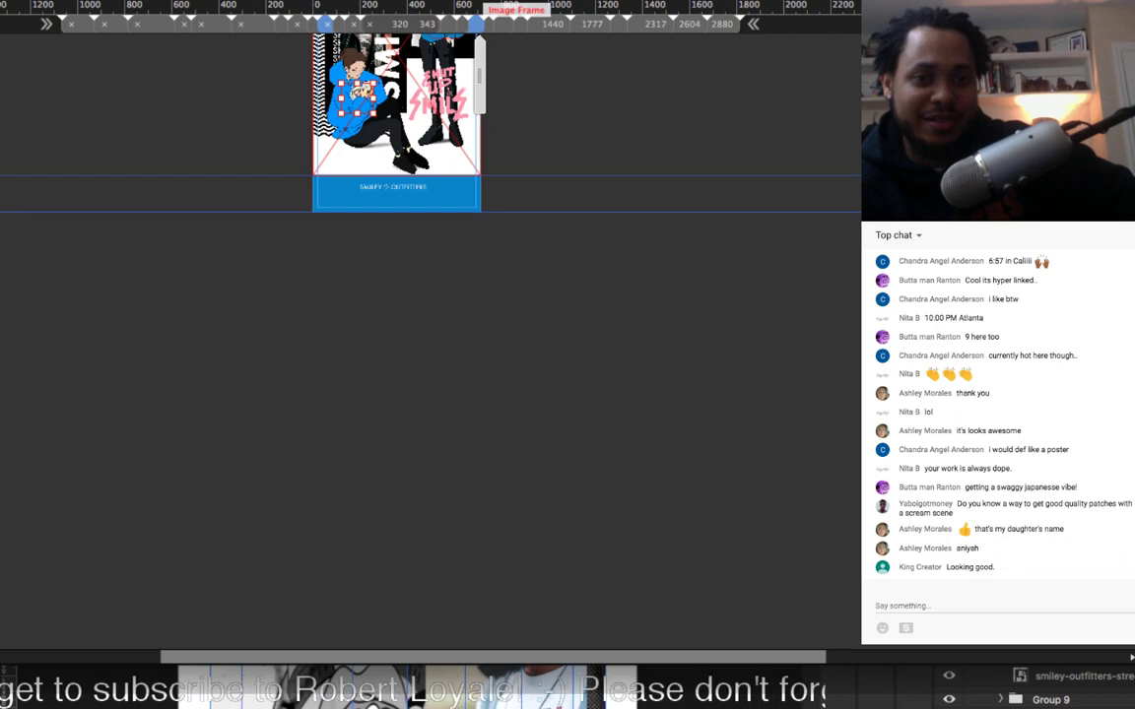
click(462, 23)
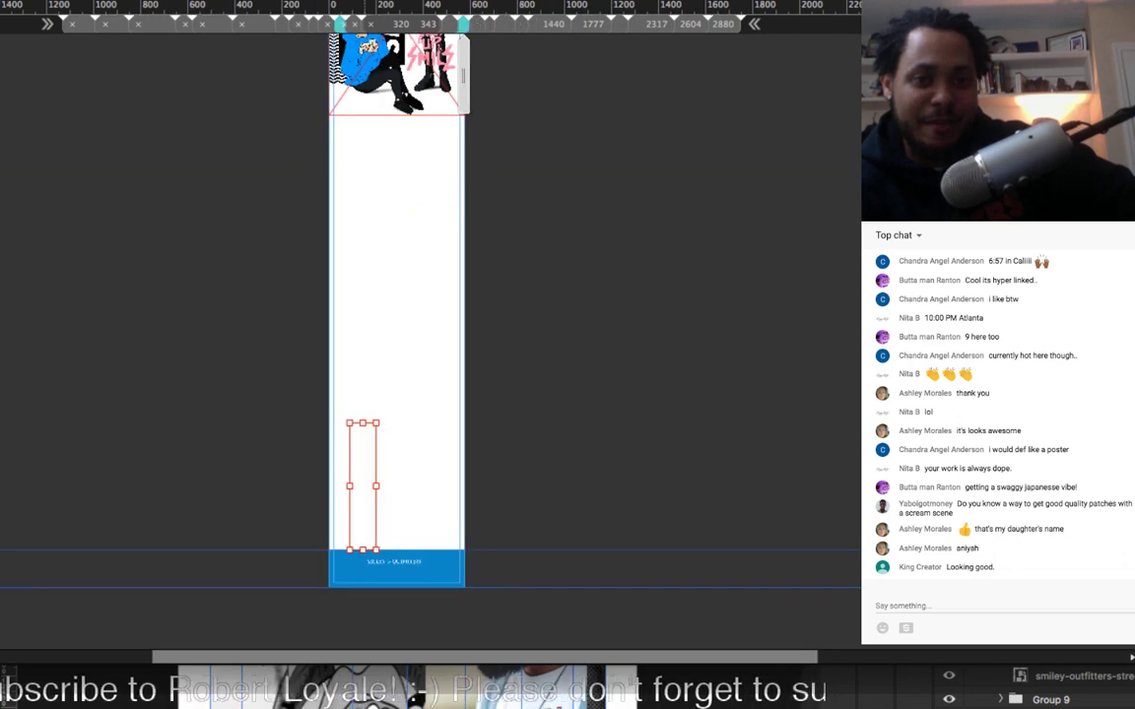
drag(362, 422, 365, 93)
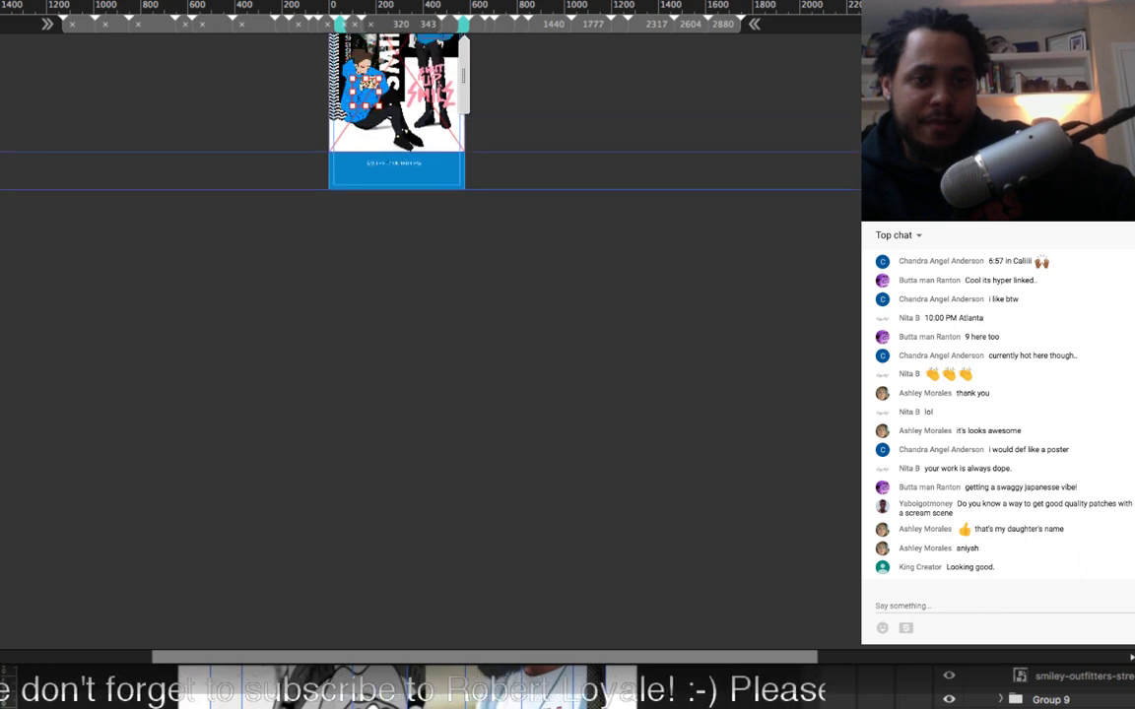
Step: Switch to the 343 breakpoint and shorten the stretched empty rectangle above the blue footer
click(428, 24)
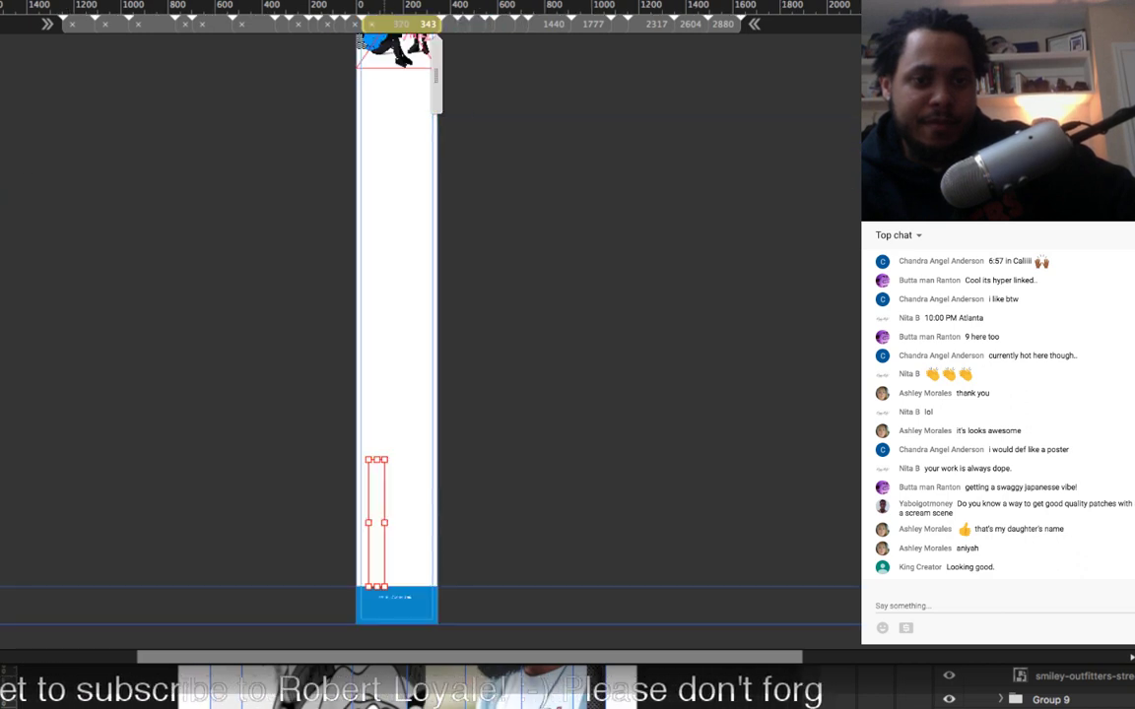
drag(375, 459, 378, 551)
scroll(378, 552, down, 8)
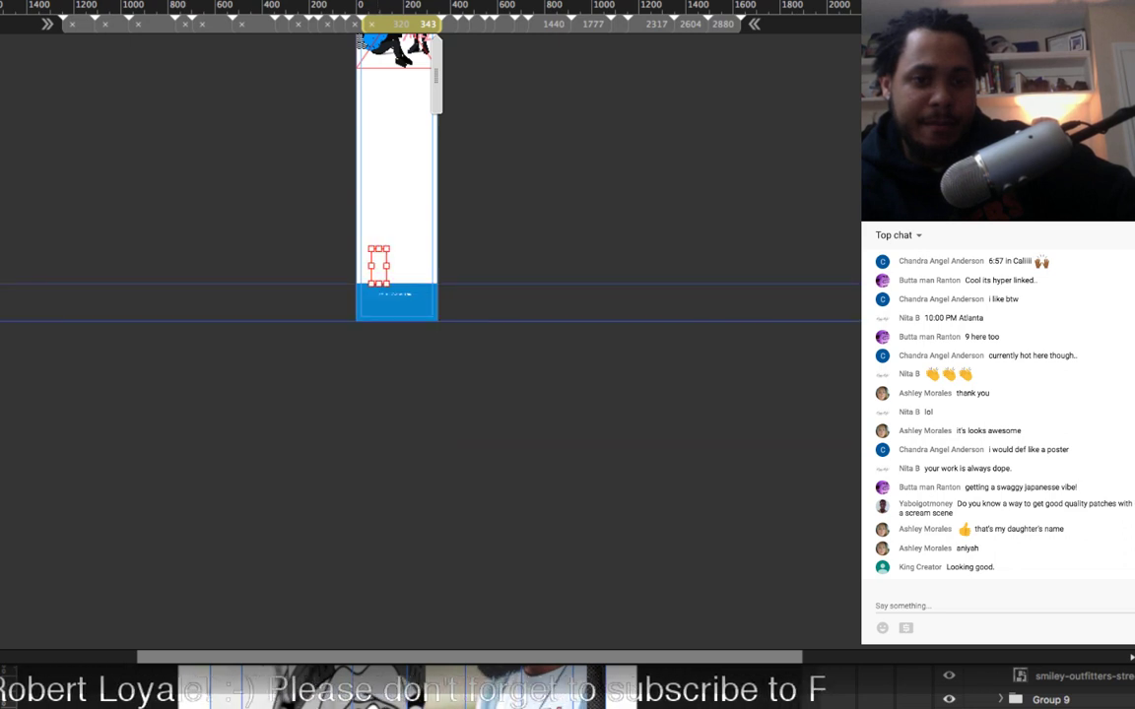
scroll(430, 118, up, 3)
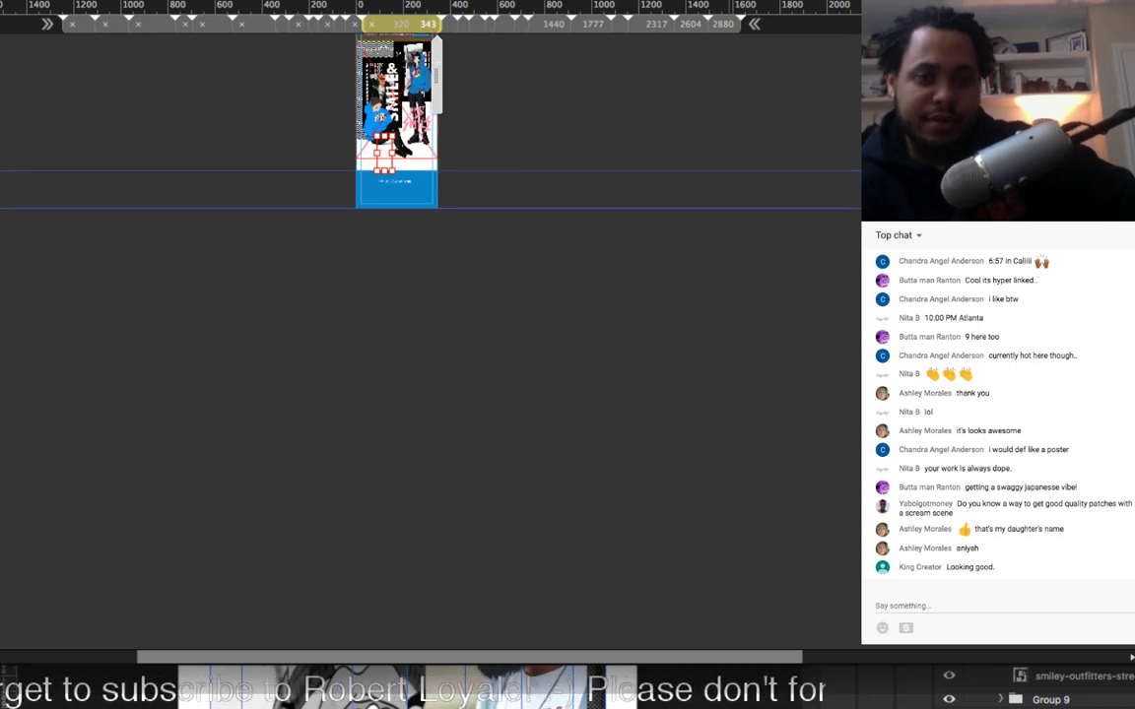
Step: Reduce the rectangle to a nearly square shape and place it over the seated figure's hoodie print
key(super+equal)
key(super+equal)
key(super+equal)
key(super+equal)
key(super+equal)
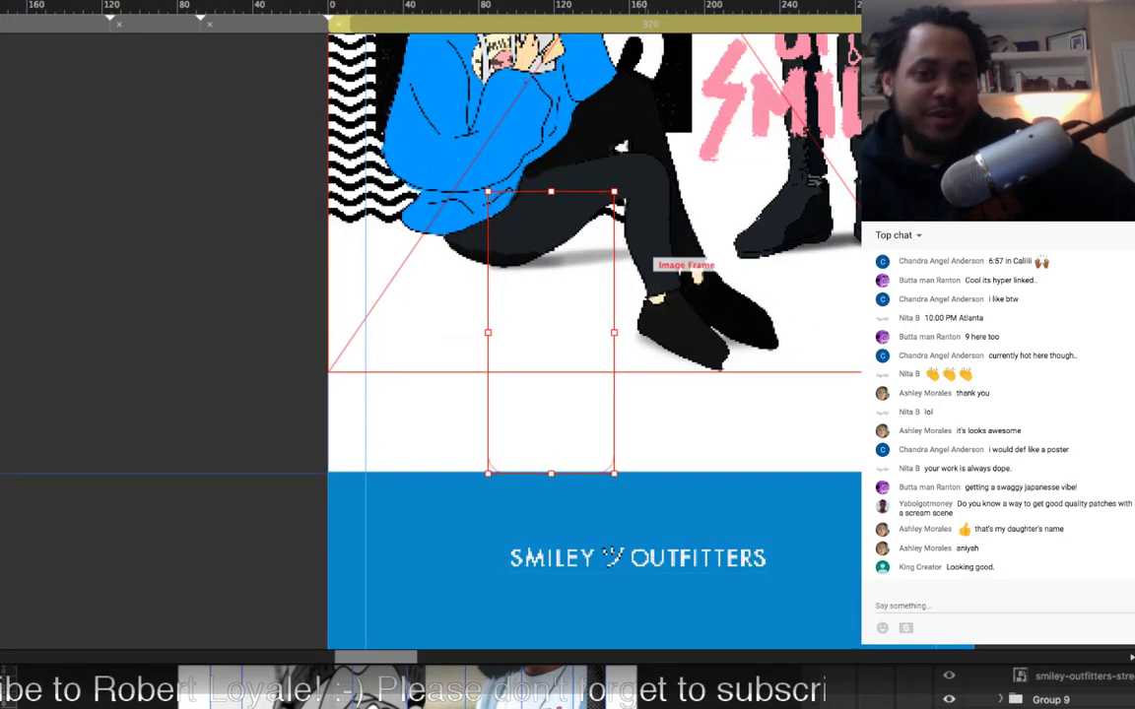
drag(551, 192, 550, 337)
scroll(667, 248, up, 1)
scroll(668, 248, right, 1)
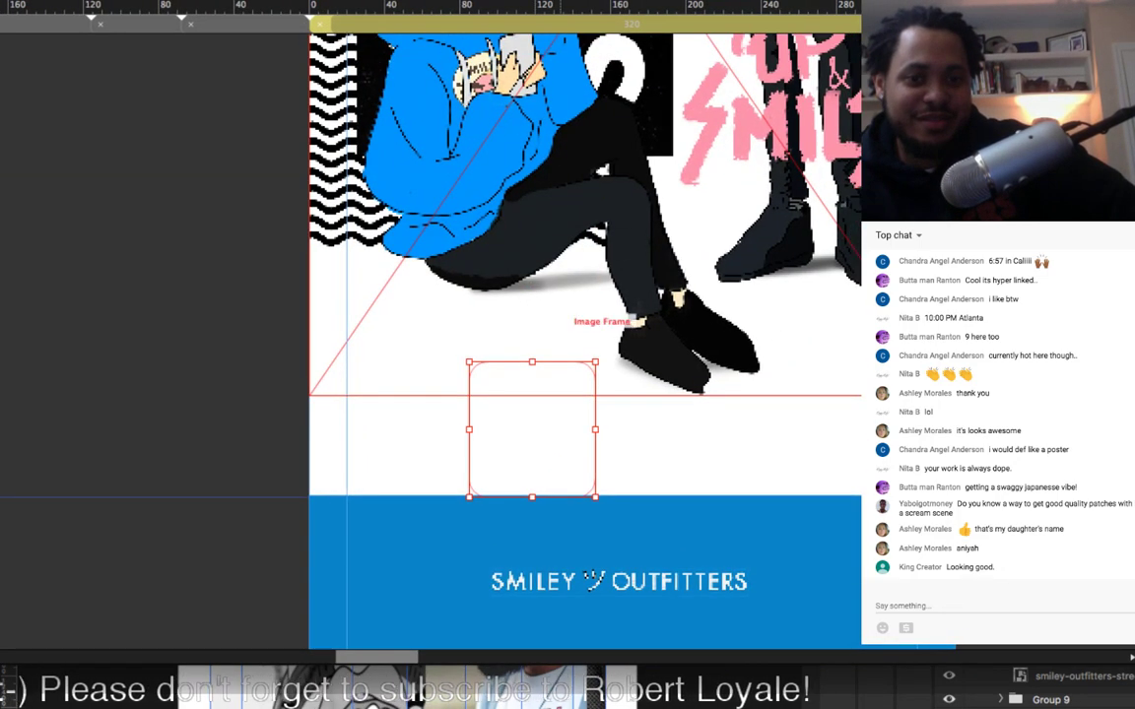
drag(532, 426, 495, 108)
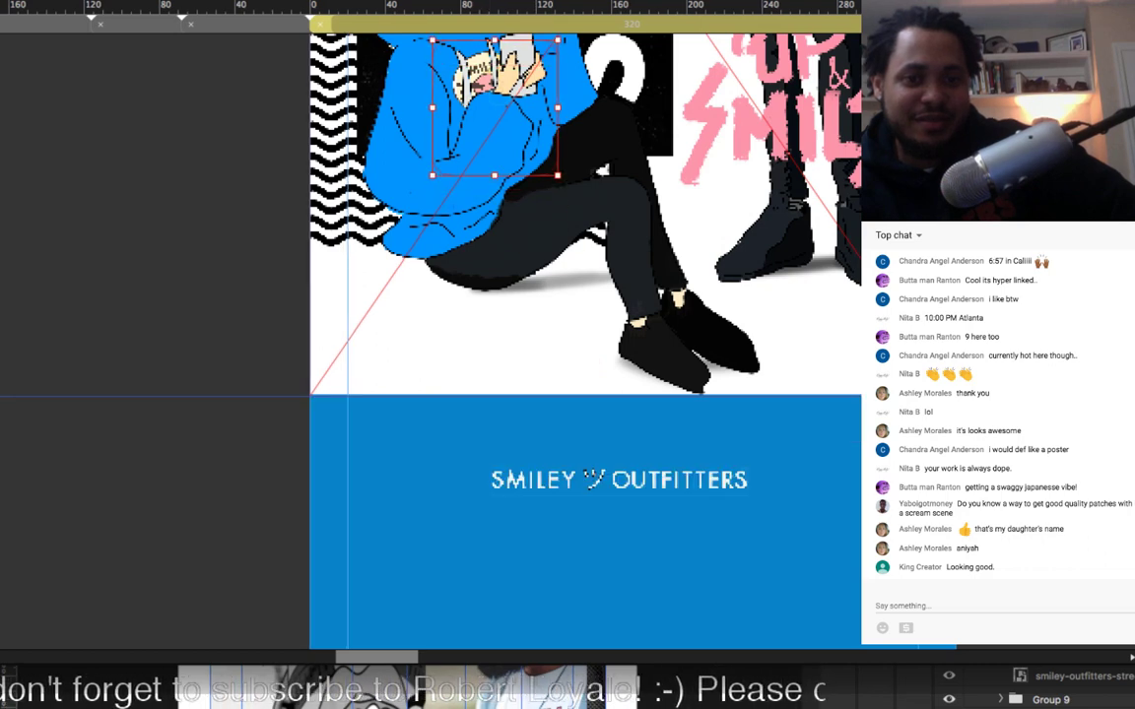
scroll(542, 379, up, 2)
scroll(343, 206, up, 2)
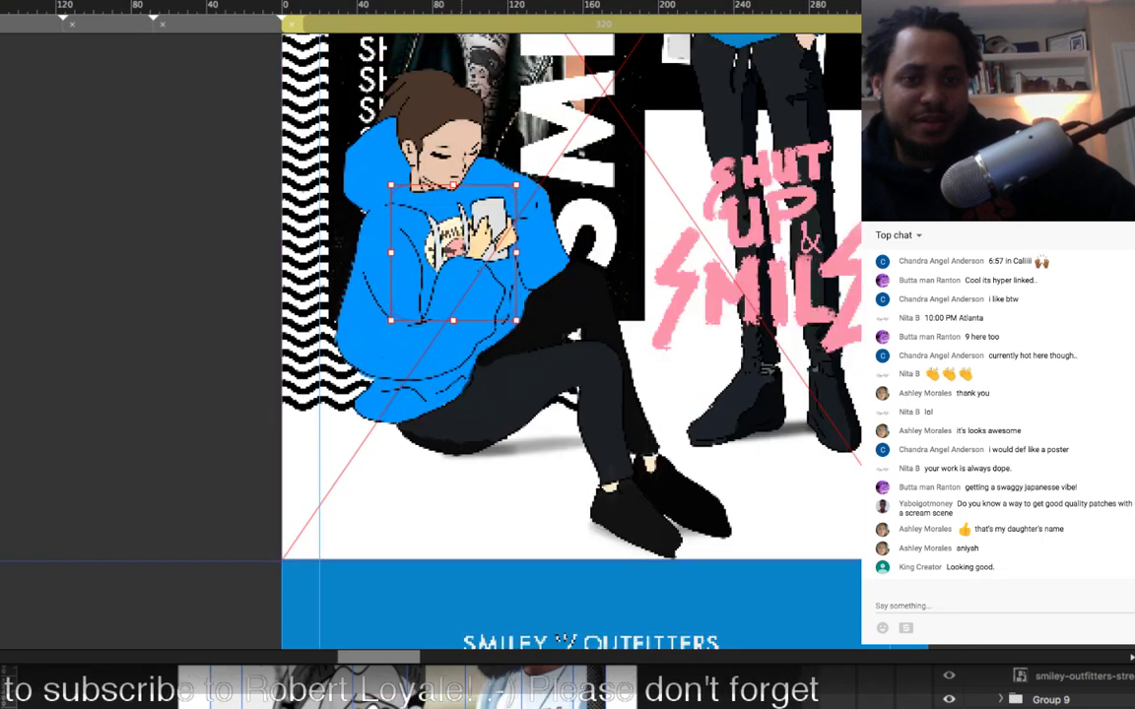
scroll(342, 207, up, 8)
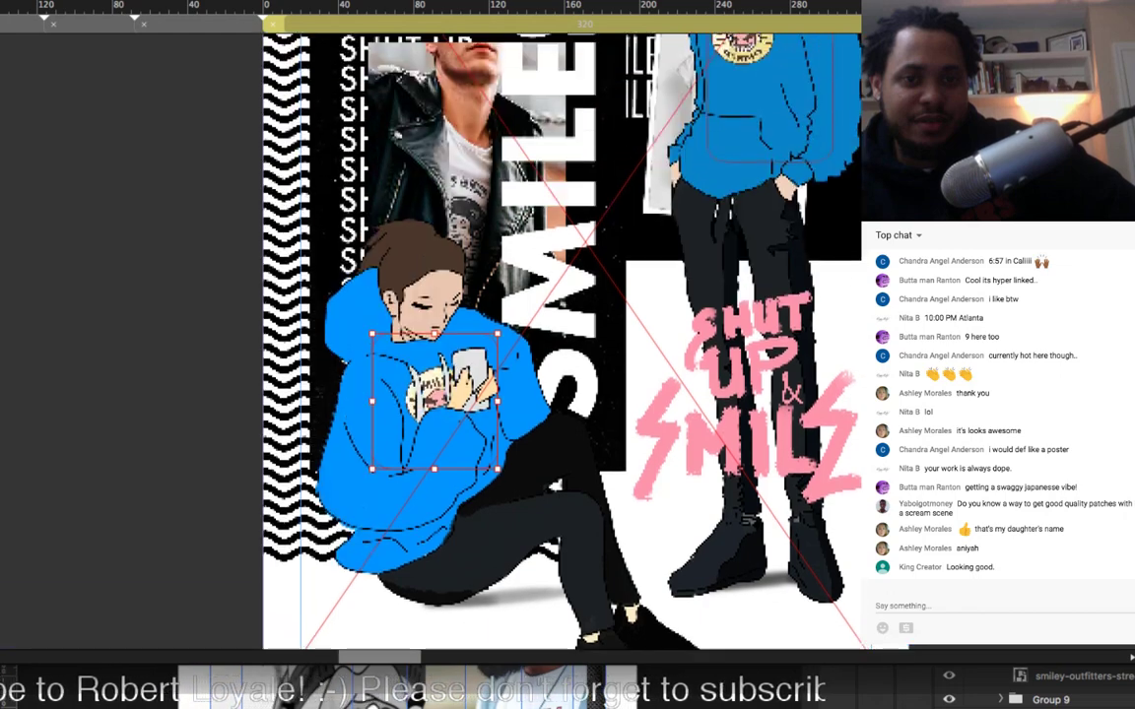
key(super+minus)
key(super+0)
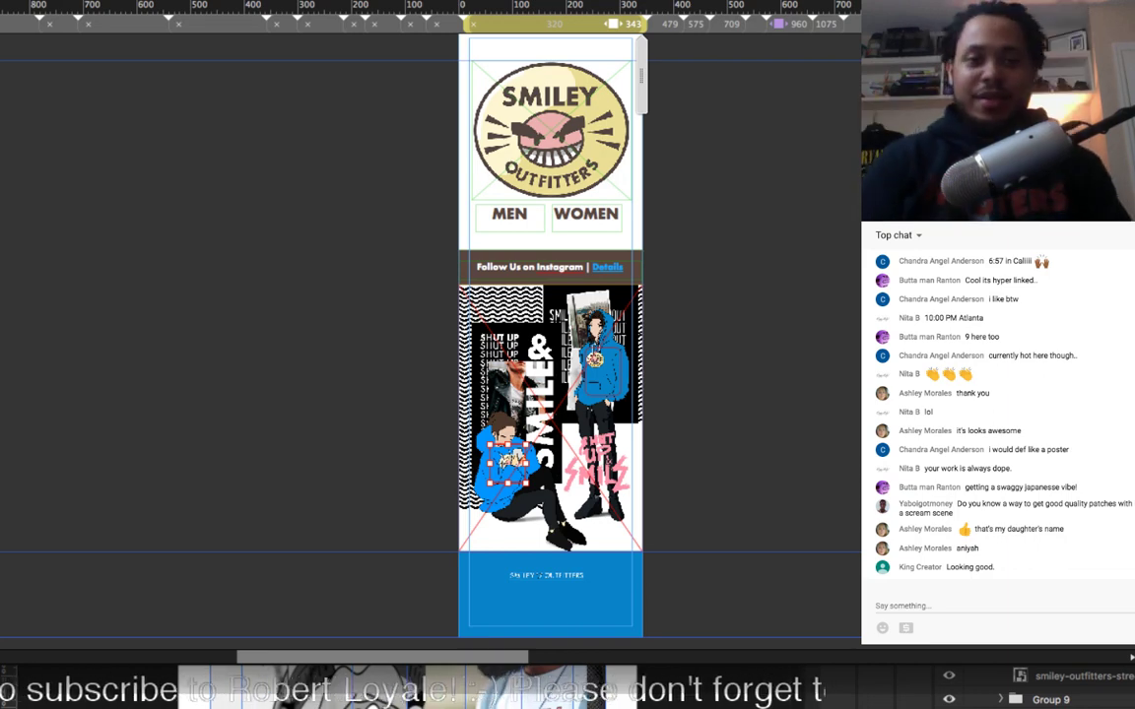
scroll(431, 335, right, 3)
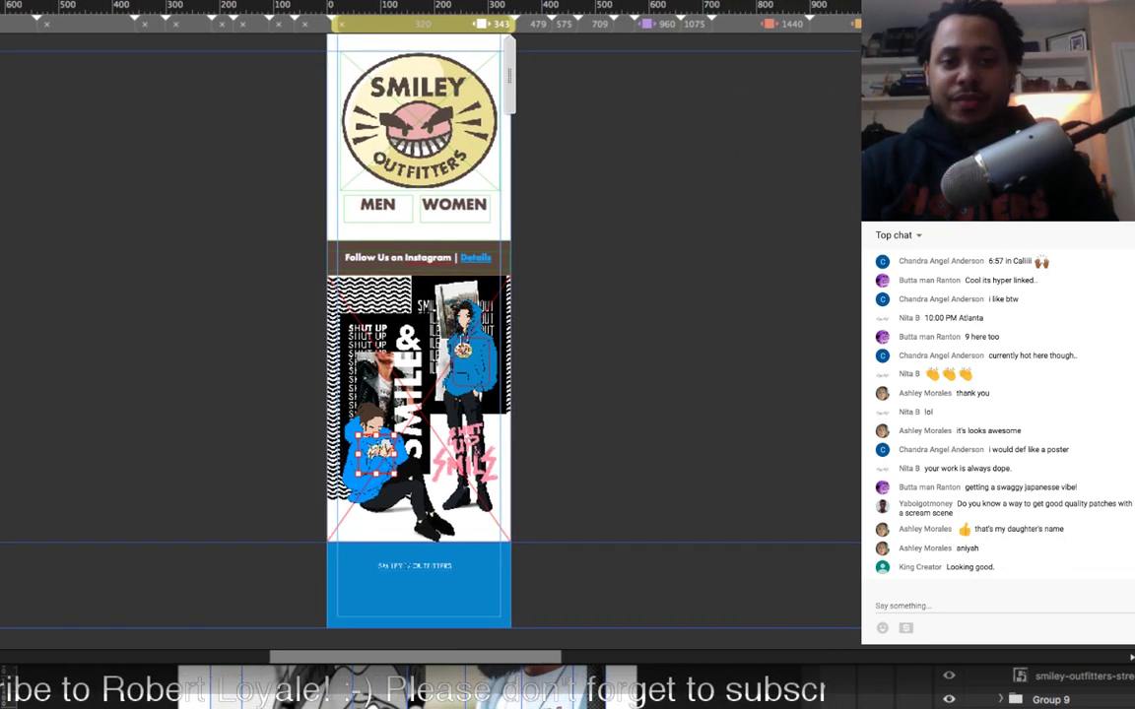
scroll(430, 335, right, 3)
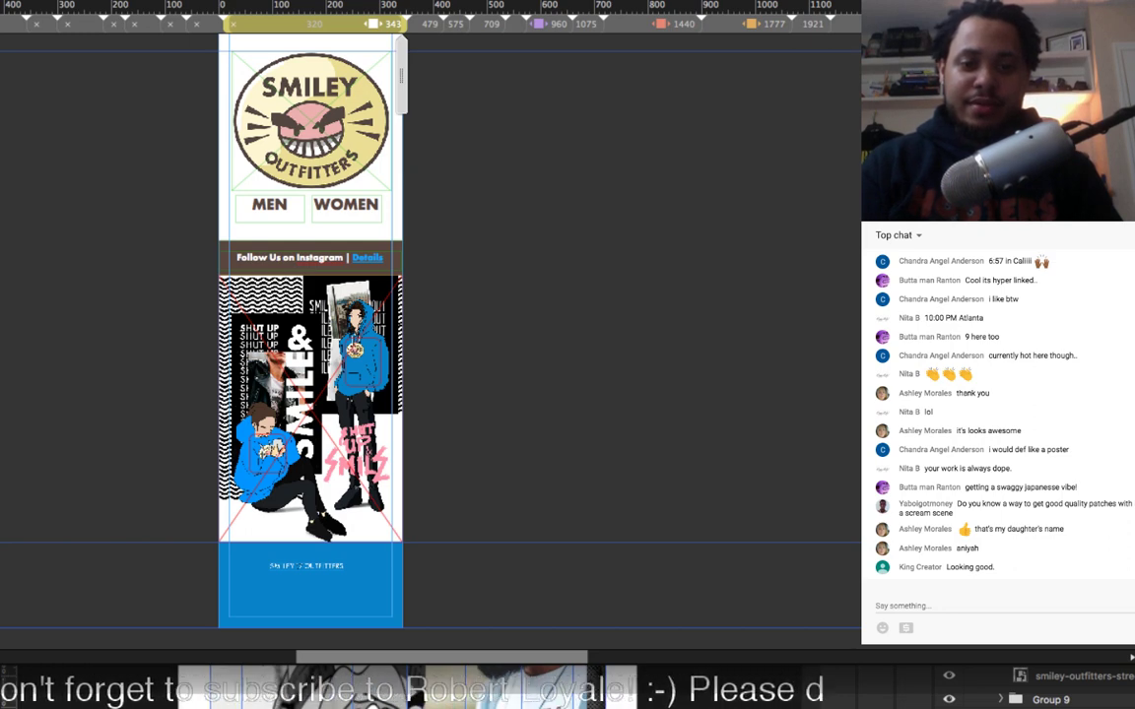
Step: Switch to Chrome, close the outdated index preview, and widen the browser window
key(super+m)
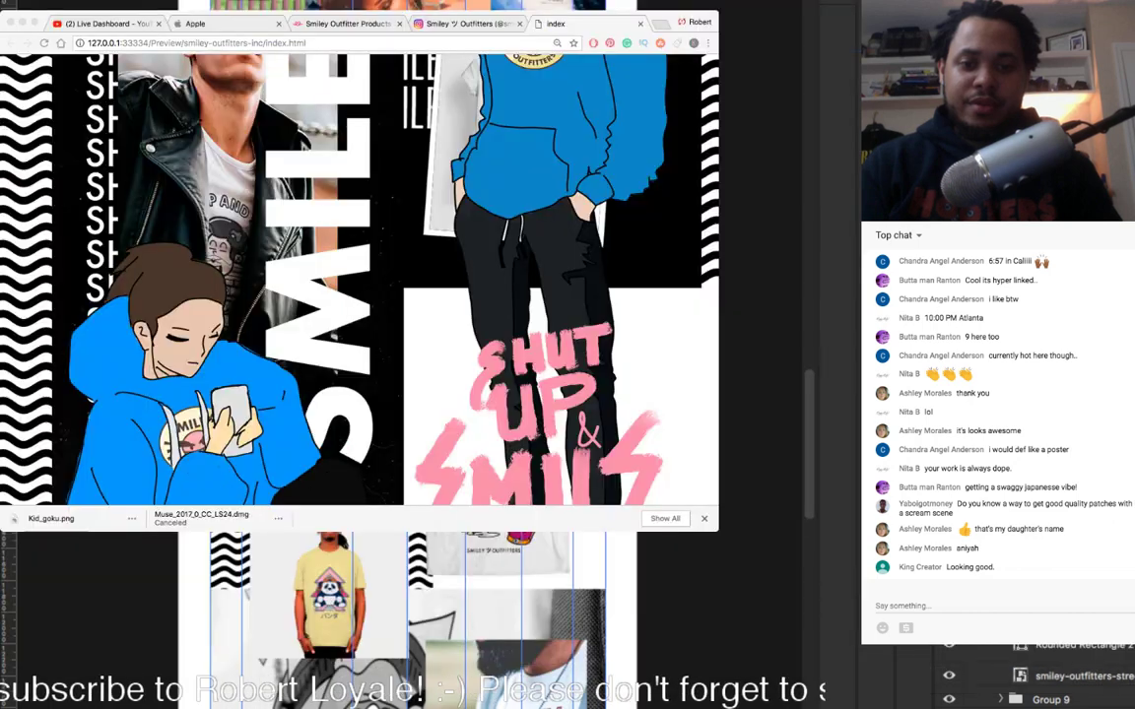
key(super+Tab)
key(super+Tab)
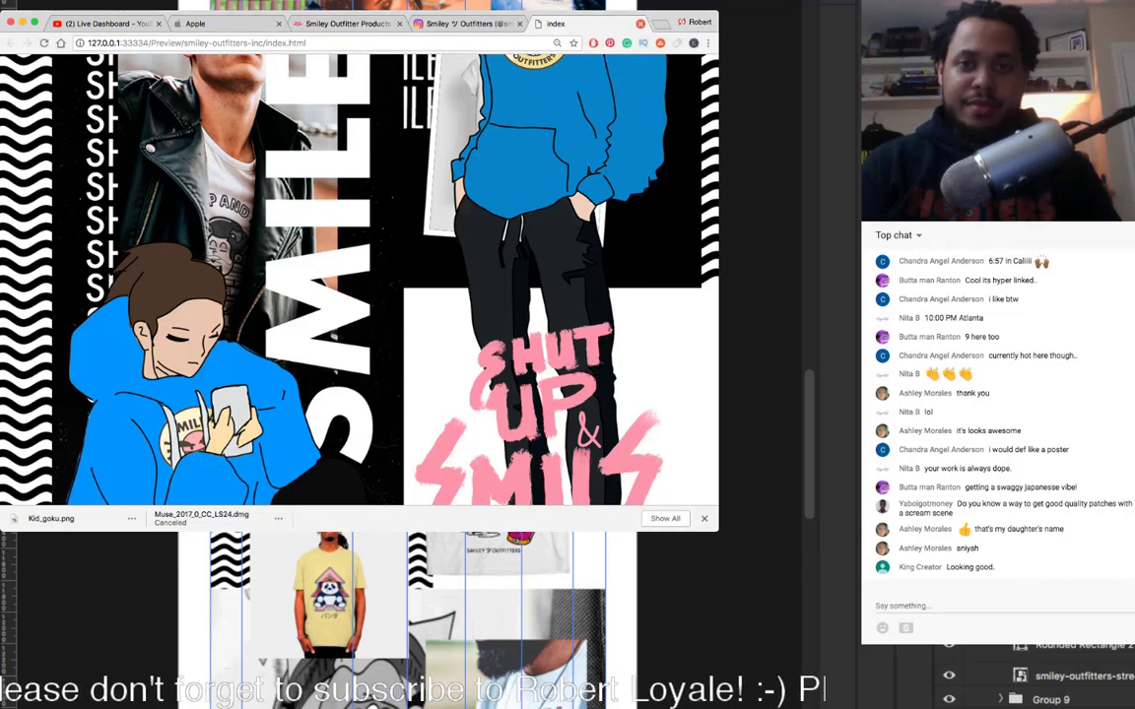
key(ctrl+w)
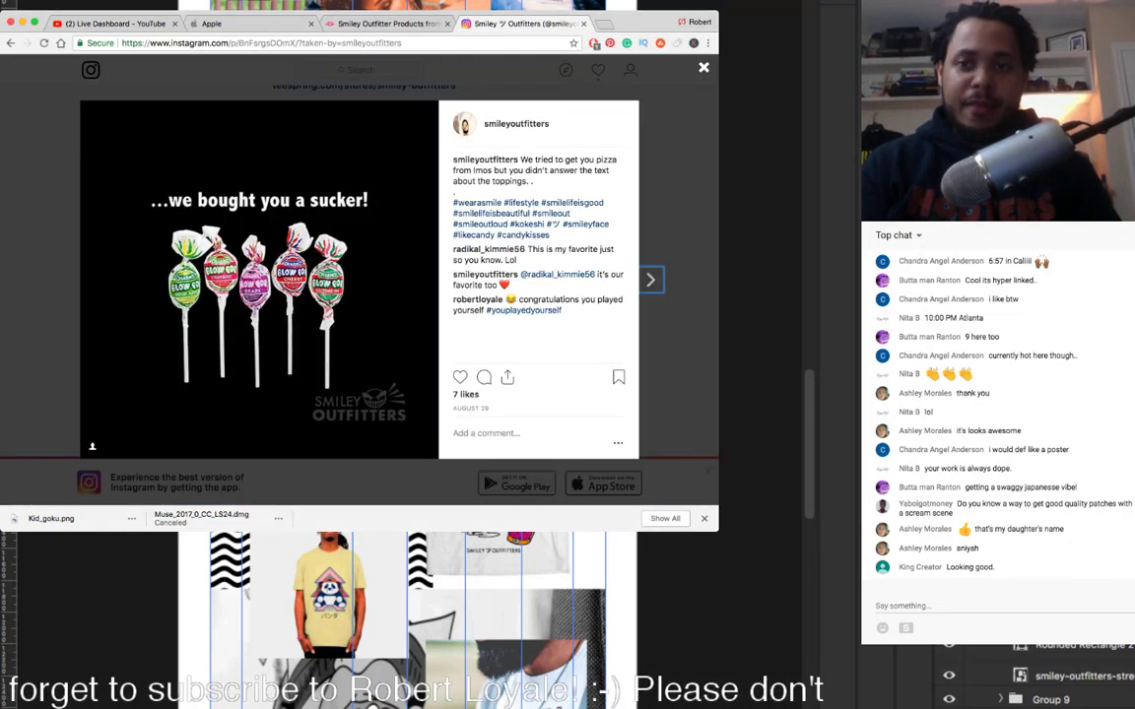
drag(718, 295, 860, 296)
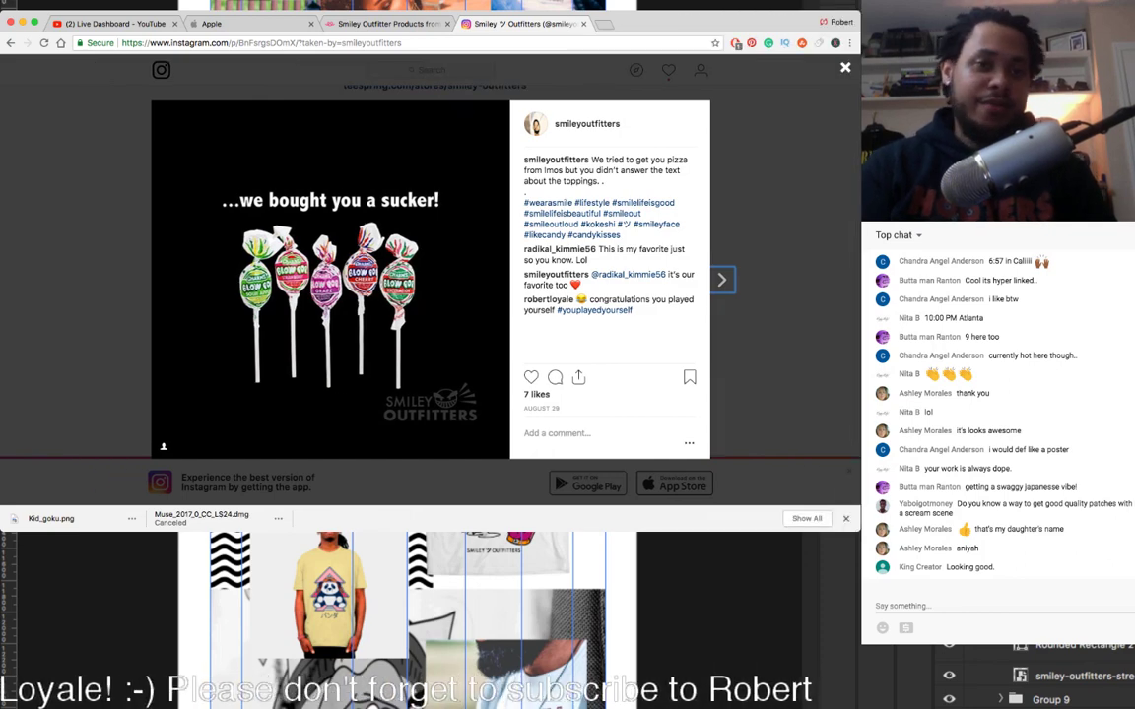
Step: Preview the updated page in the browser, check the hero artwork, and test the link on the standing figure's hoodie
key(super+shift+e)
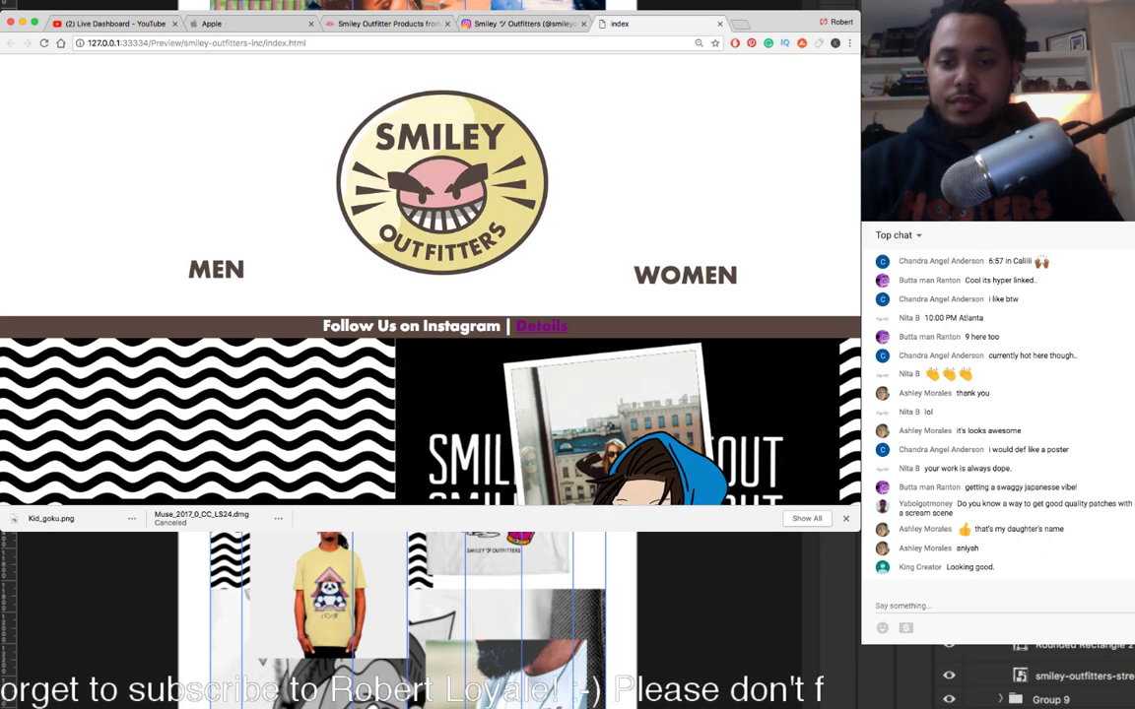
scroll(429, 281, down, 10)
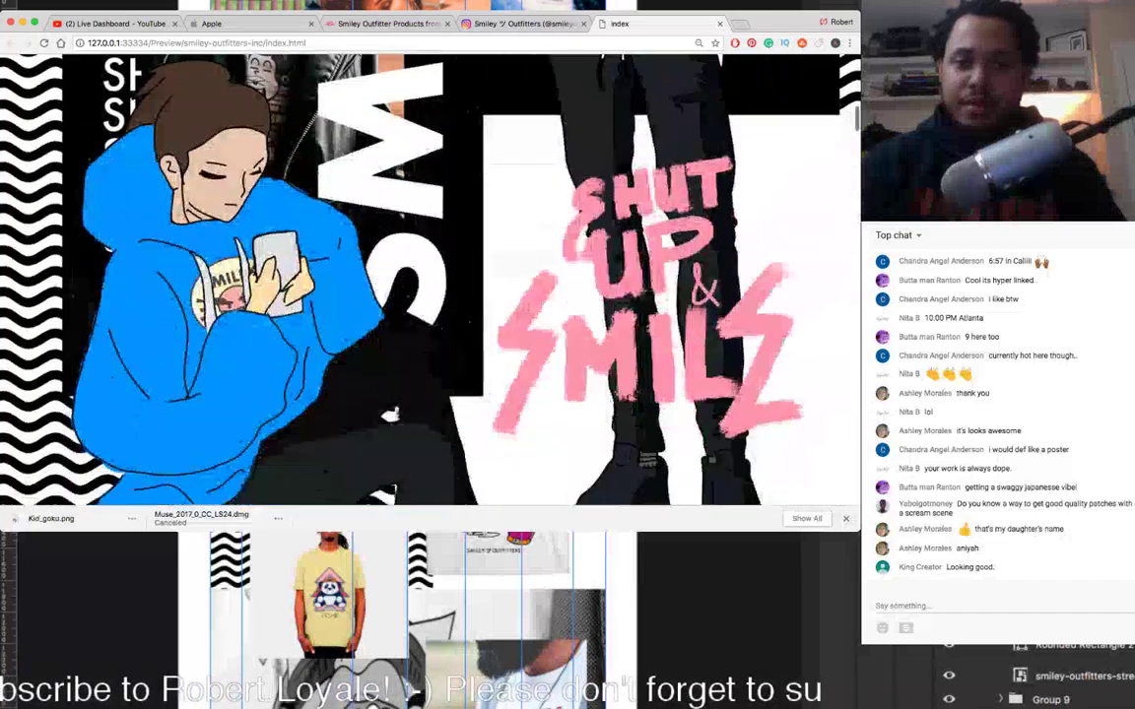
scroll(430, 280, up, 8)
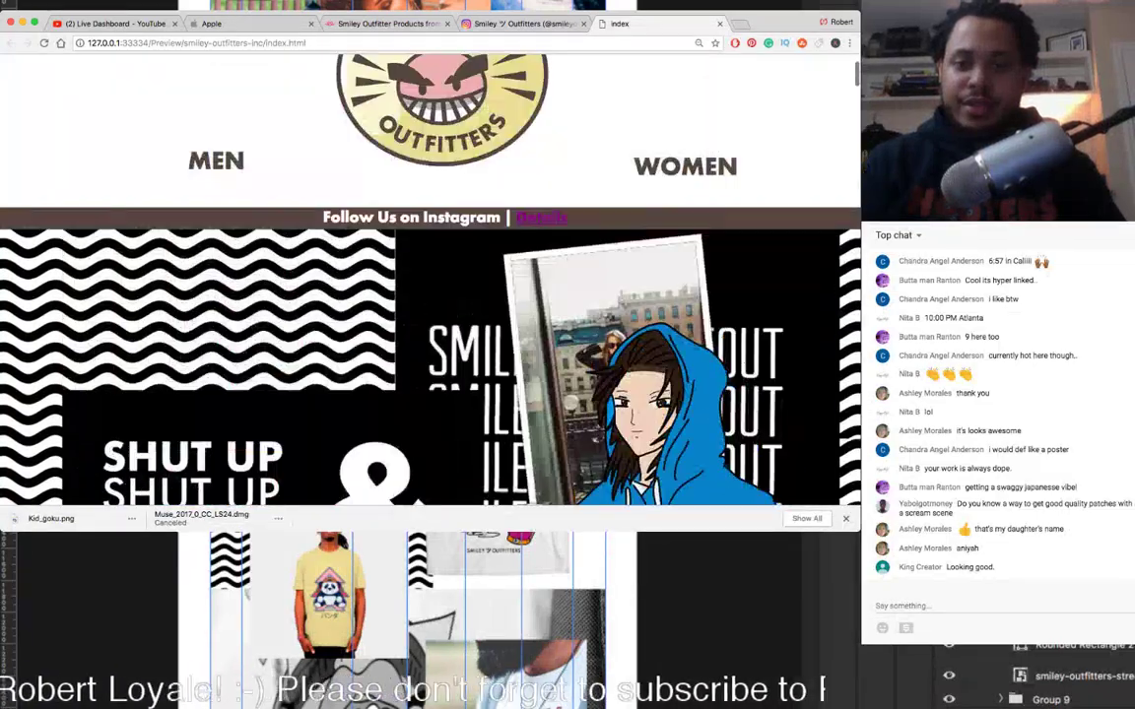
scroll(430, 281, down, 3)
scroll(429, 280, down, 3)
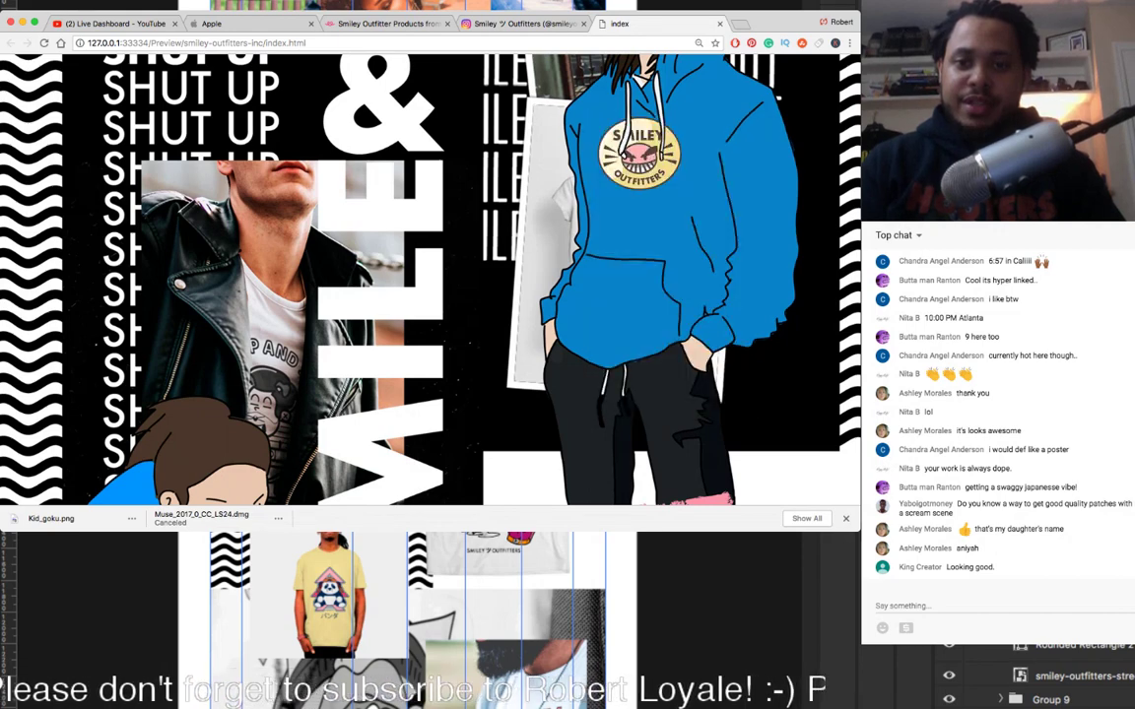
scroll(429, 281, down, 5)
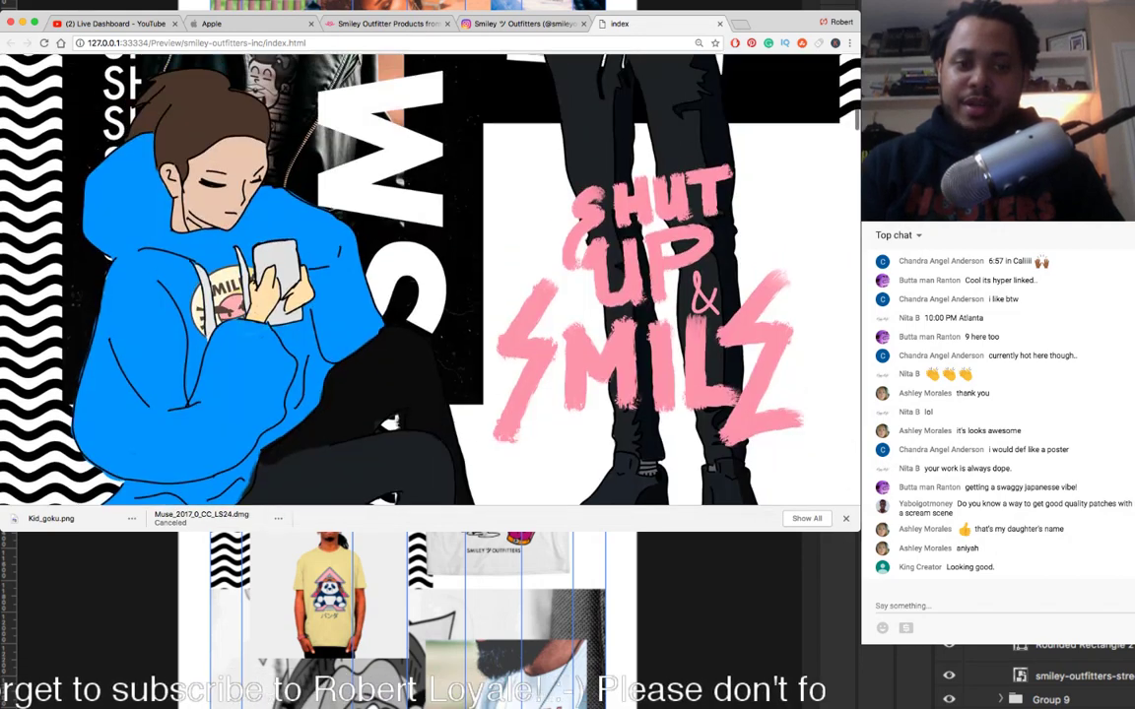
scroll(429, 281, up, 4)
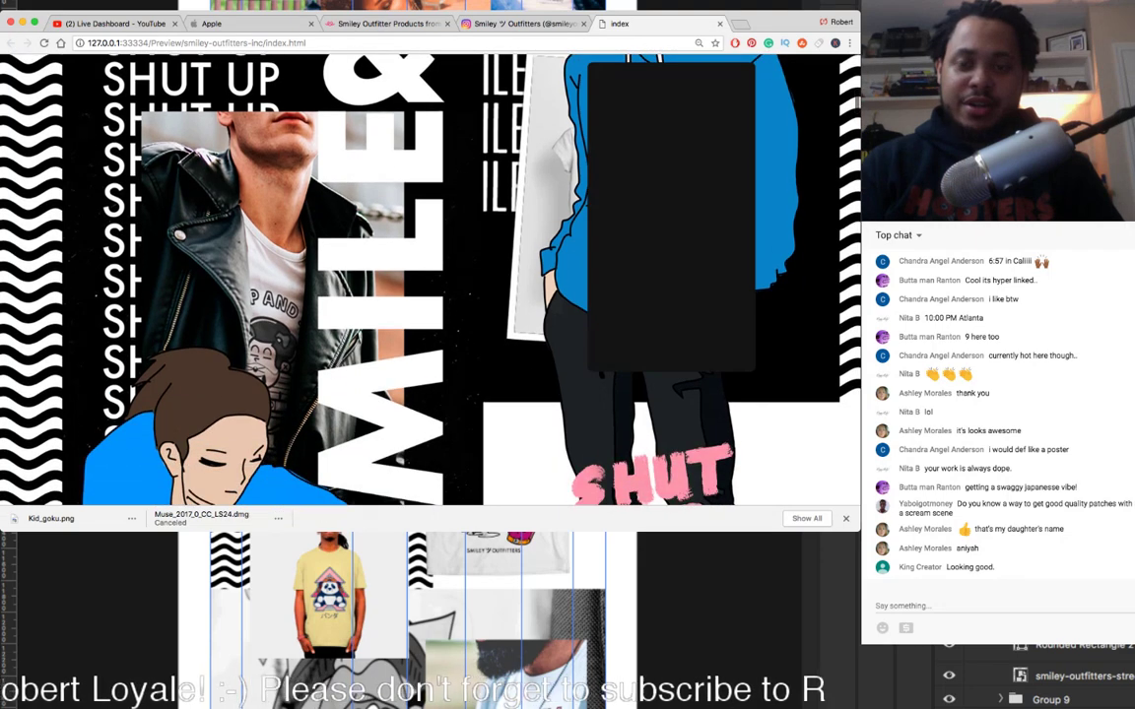
scroll(390, 407, down, 5)
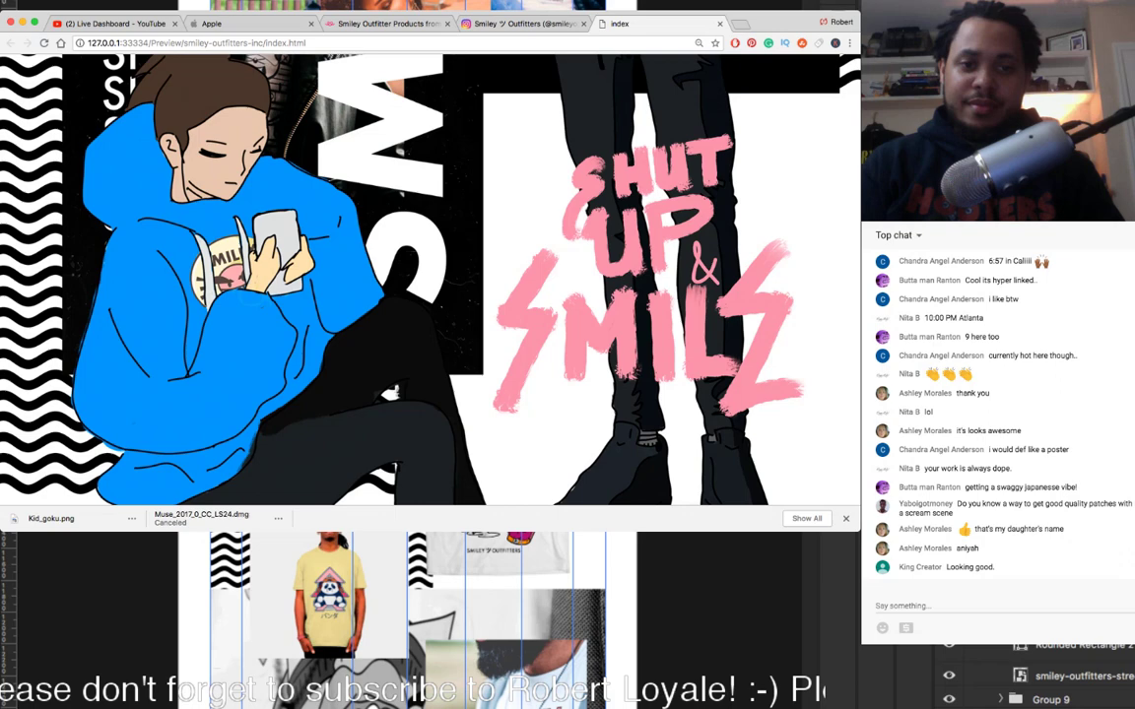
scroll(671, 323, up, 5)
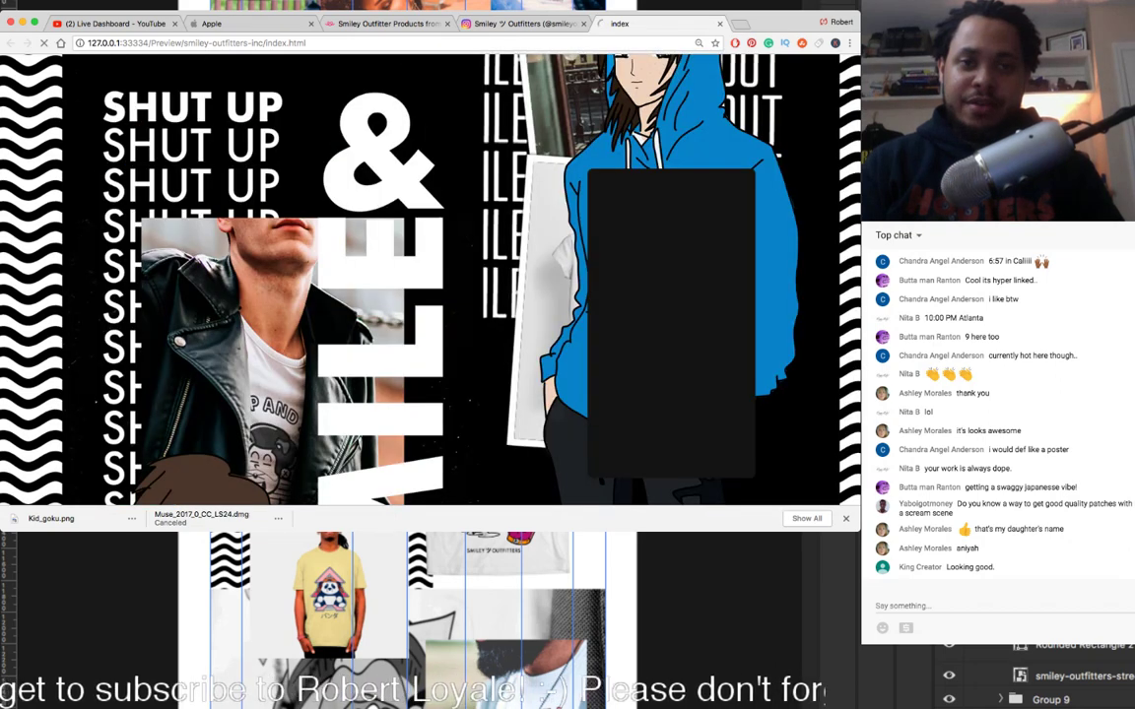
click(672, 323)
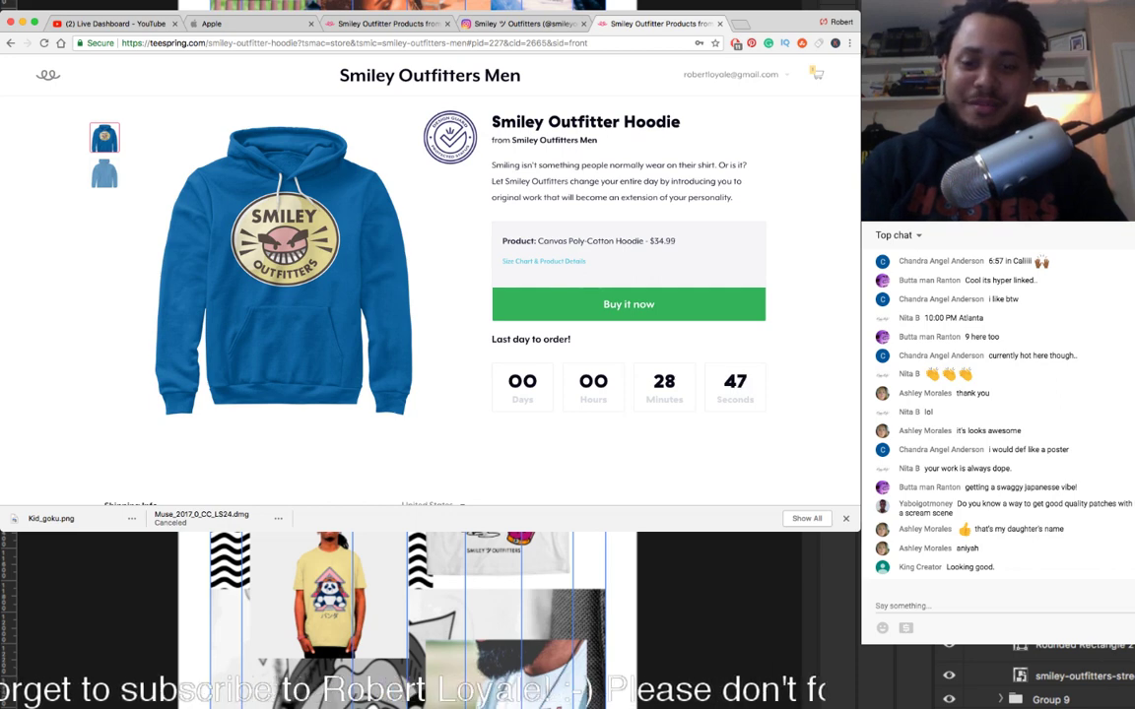
Step: Switch back to Muse and, at the 1075 breakpoint, enlarge the seated figure's link area to cover most of the blue hoodie
key(super+Tab)
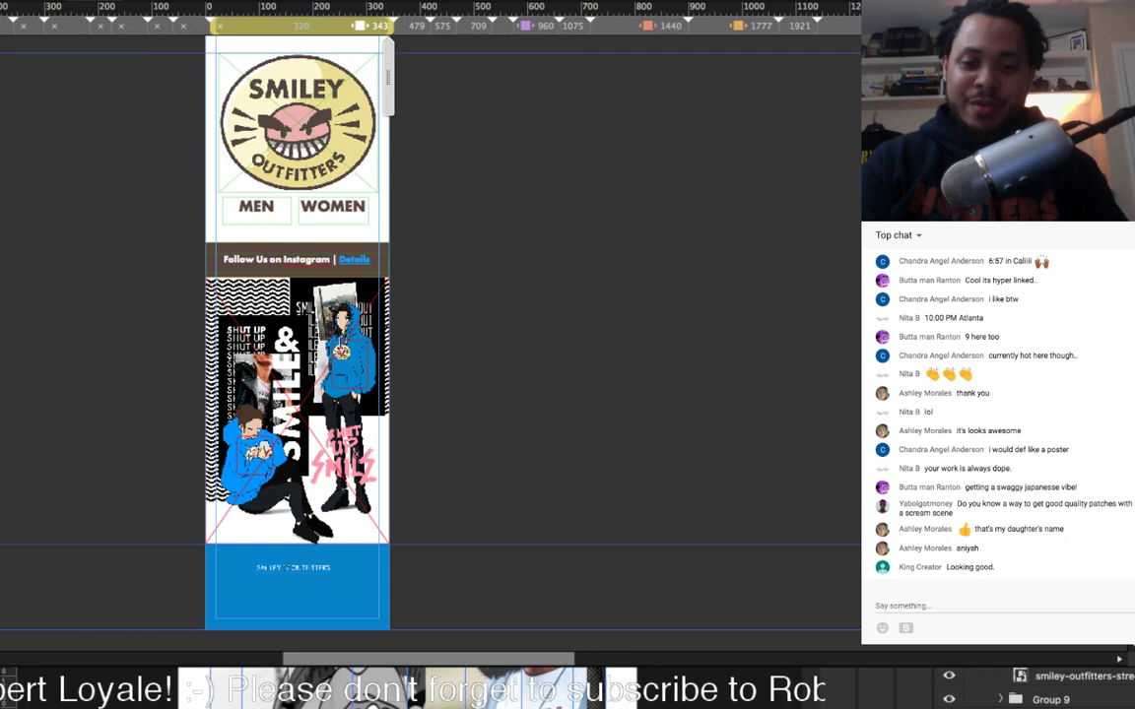
click(350, 364)
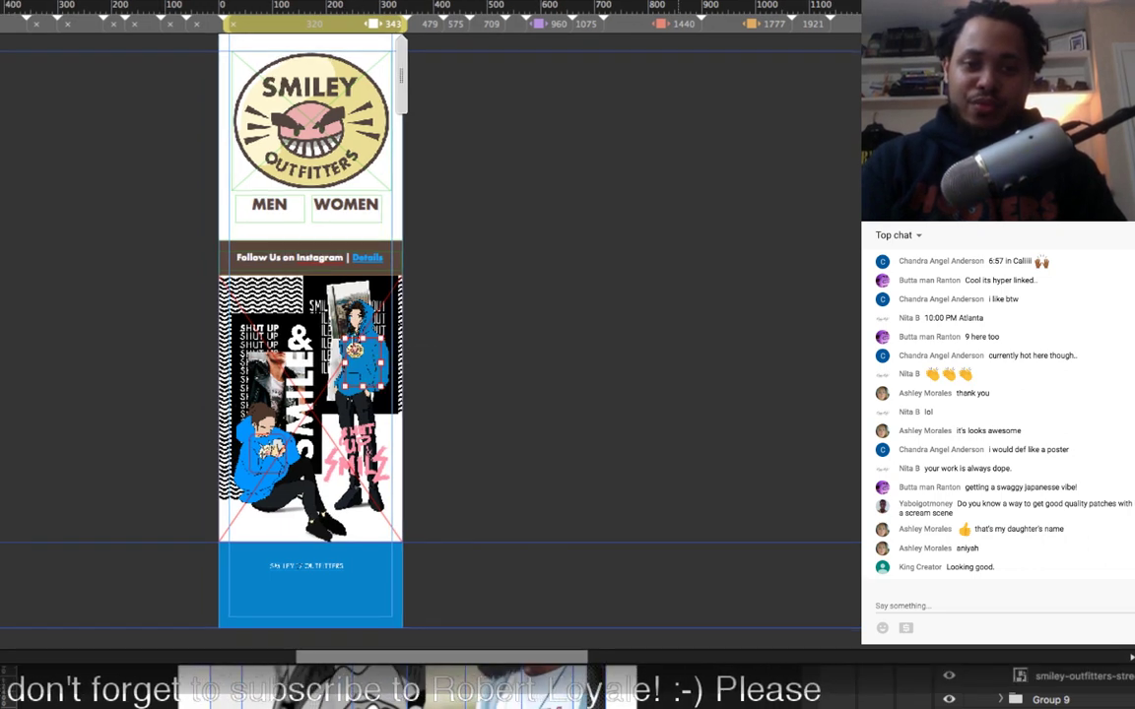
click(662, 24)
scroll(345, 345, down, 10)
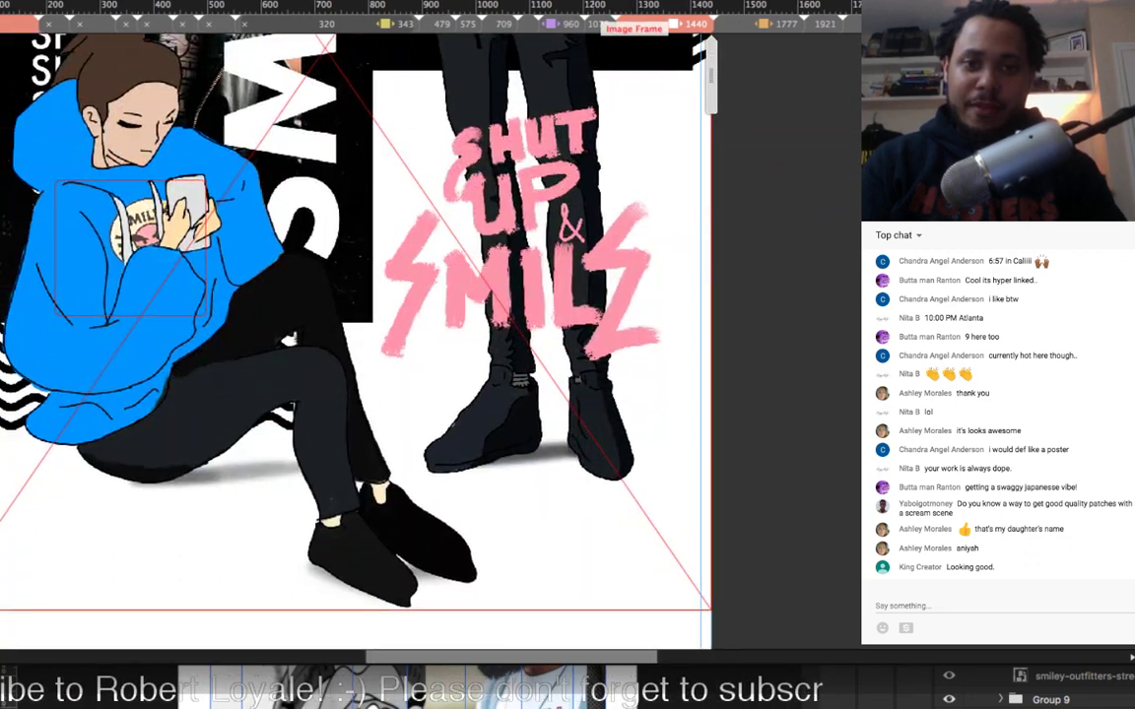
click(597, 24)
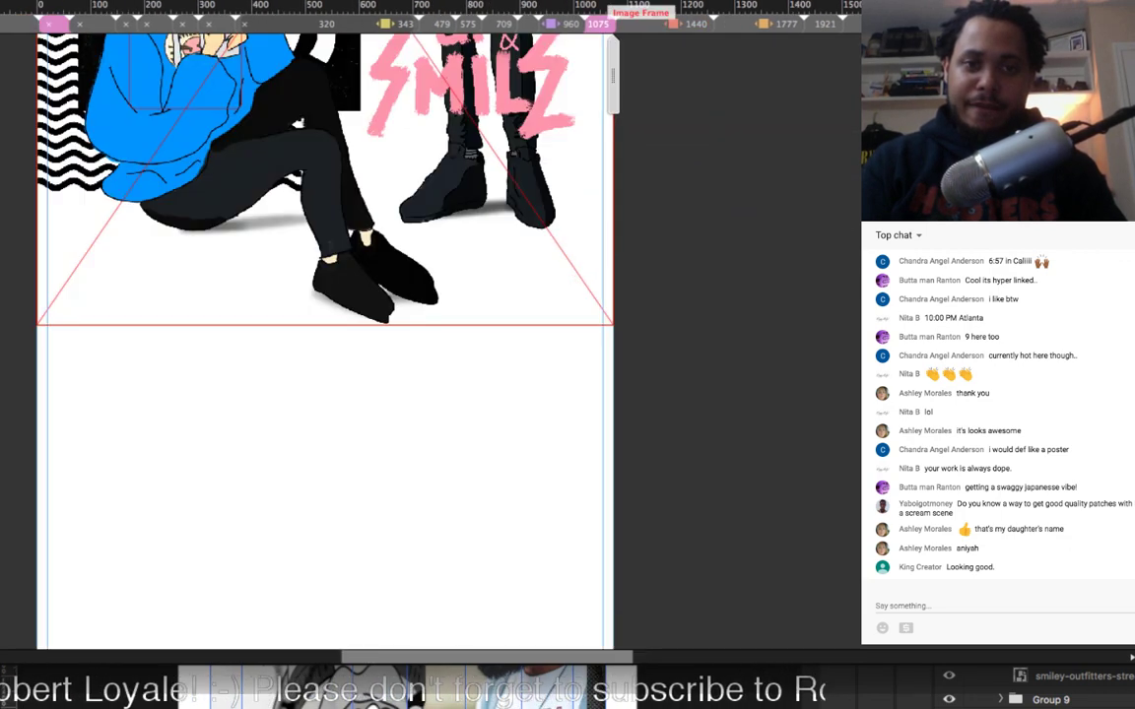
scroll(325, 345, up, 5)
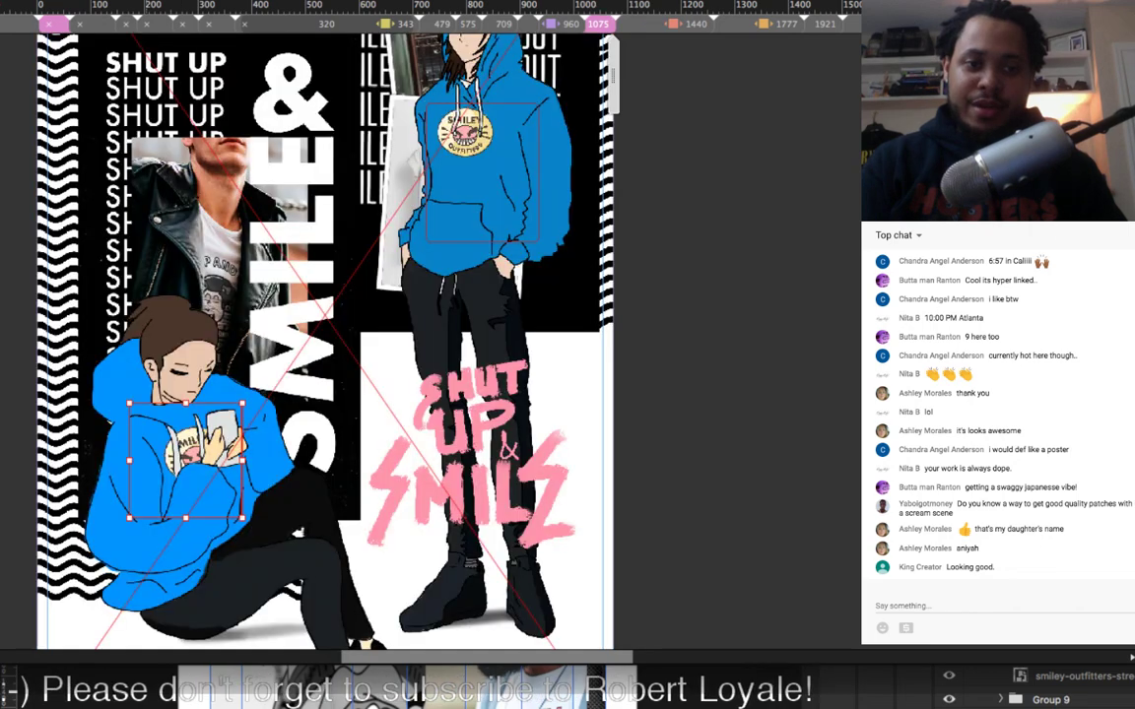
drag(129, 460, 84, 460)
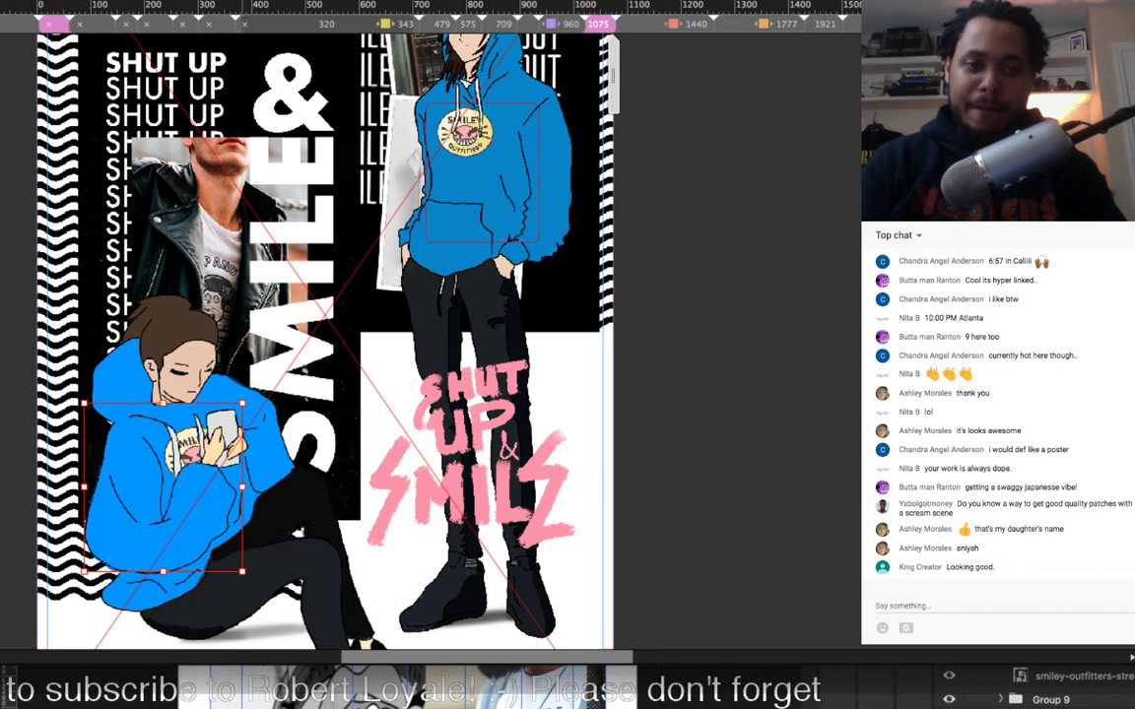
drag(241, 517, 281, 571)
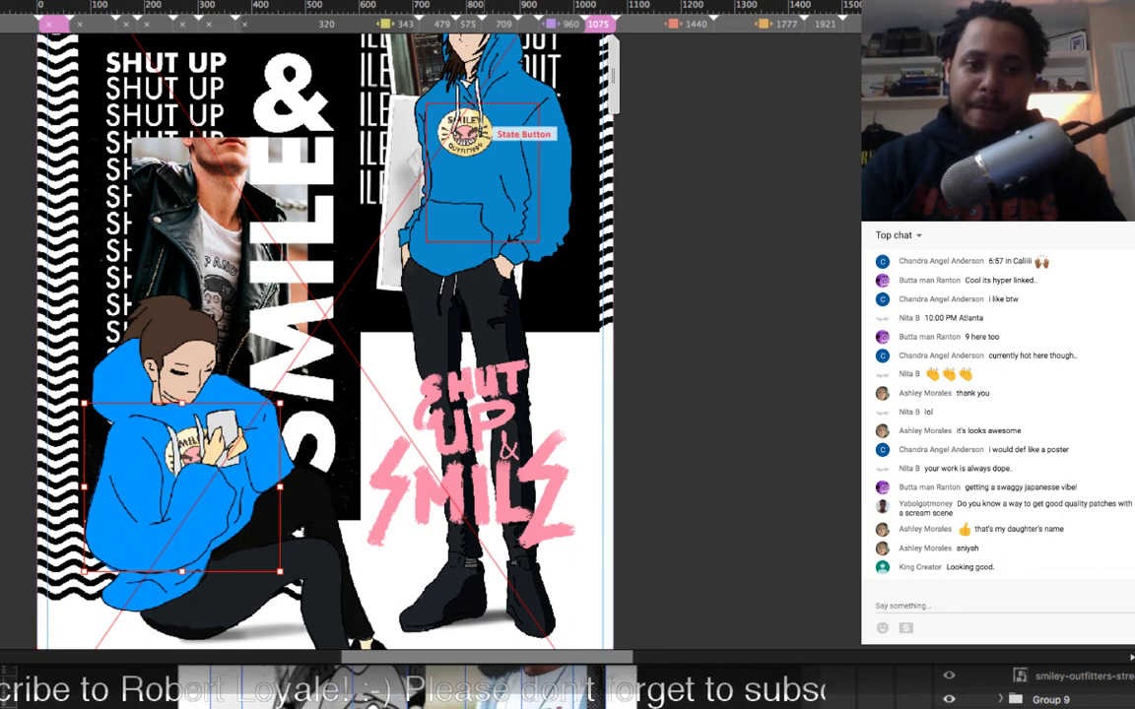
Step: Try a solid black fill on both hoodie link areas at the 1075 breakpoint, and undo it
click(482, 123)
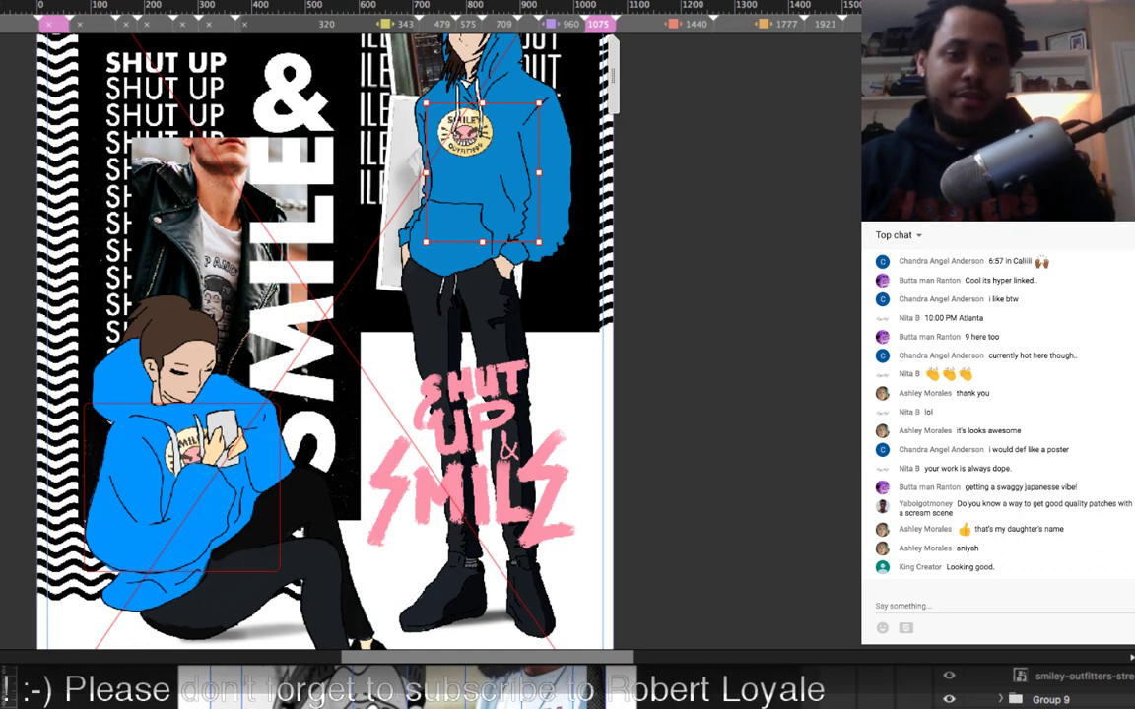
shift+click(182, 482)
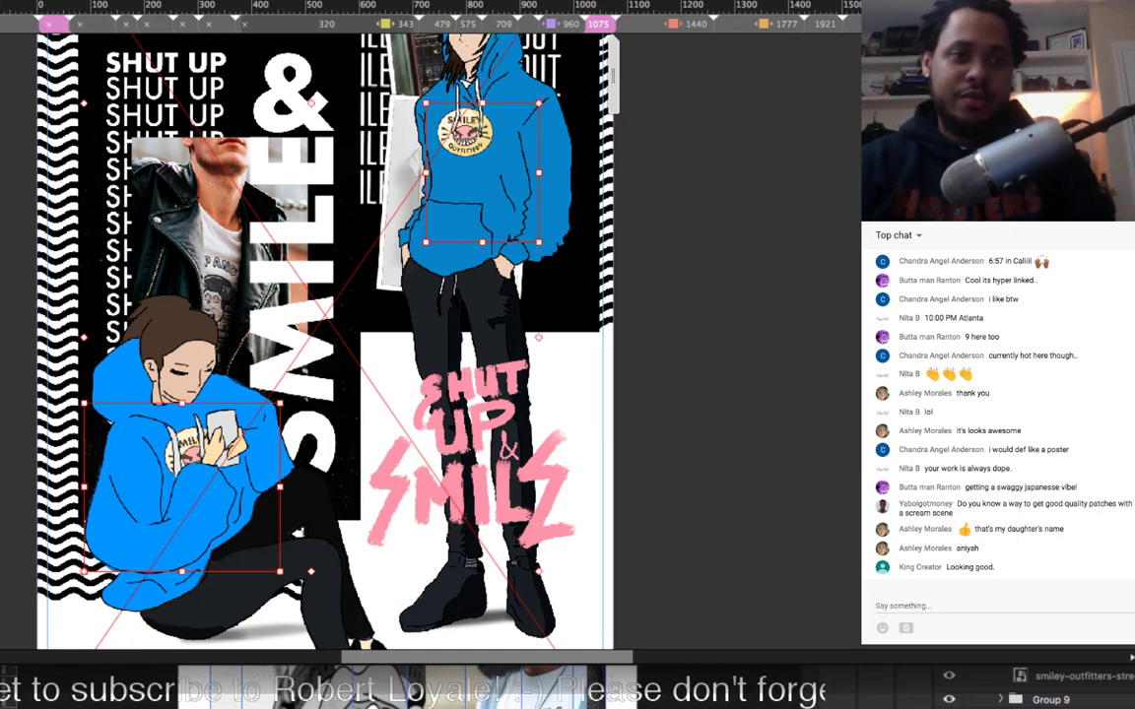
key(Return)
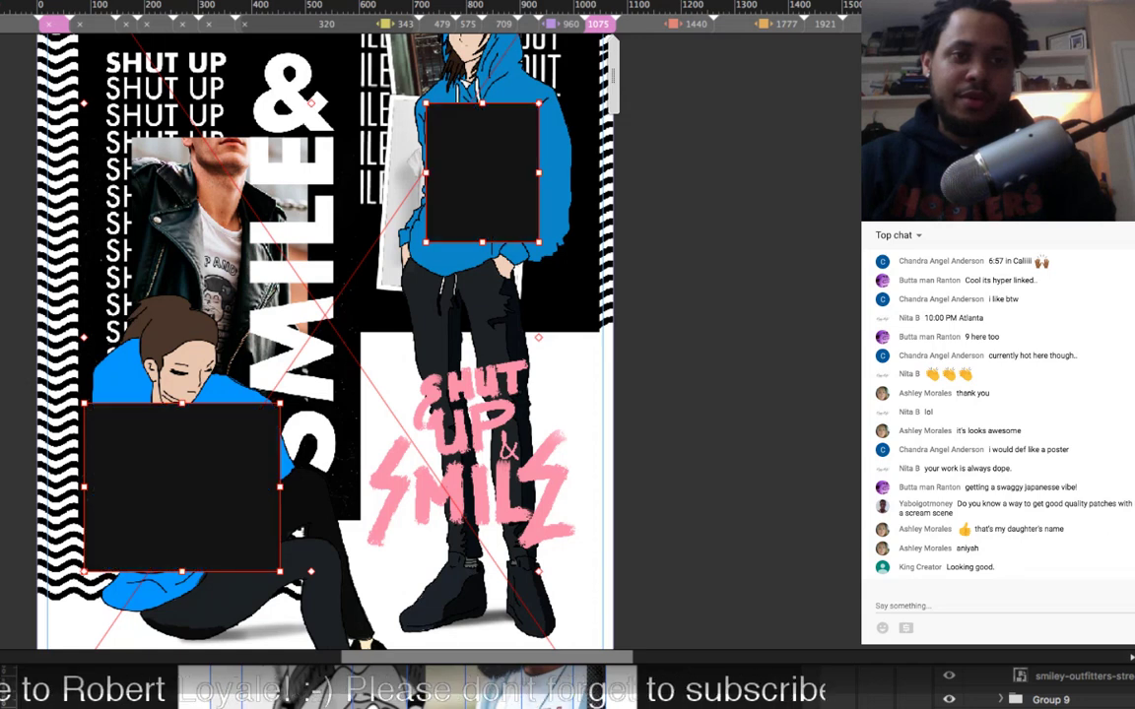
key(super+z)
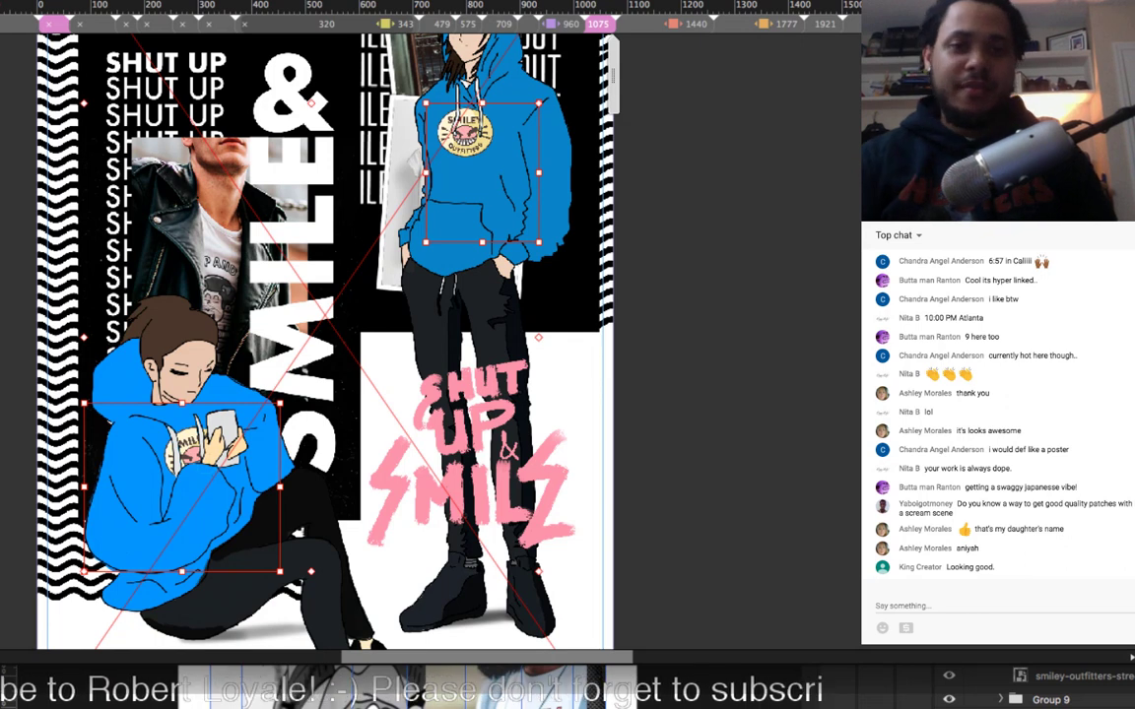
key(Escape)
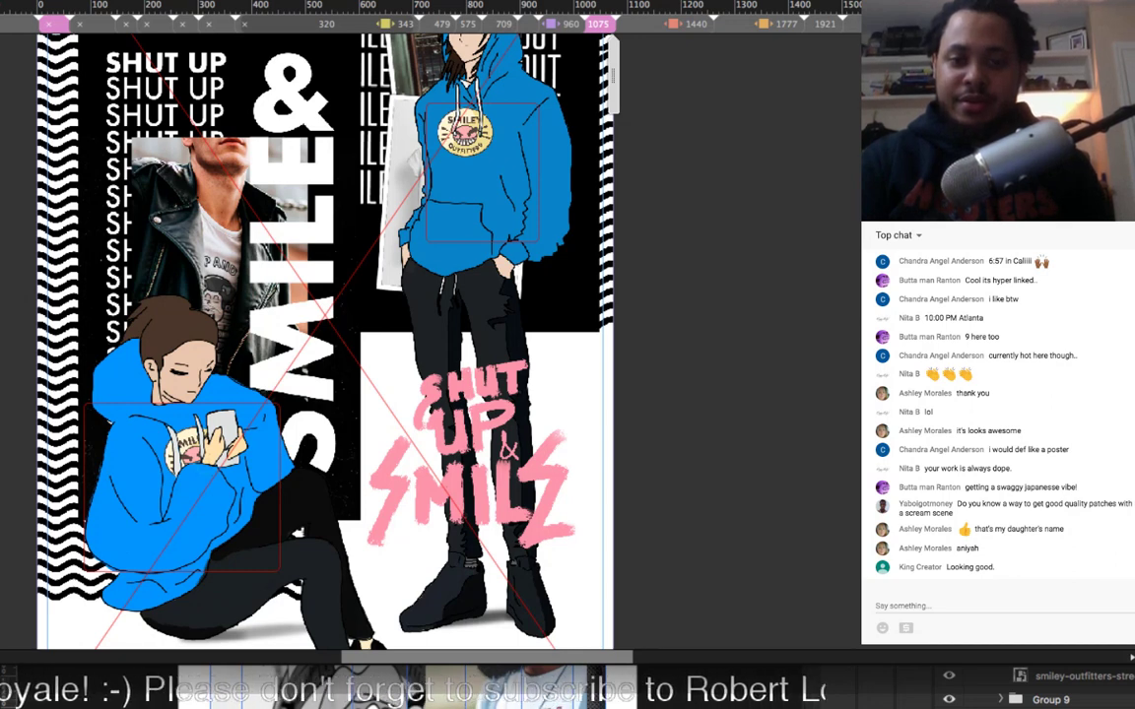
Step: Try placing a Lorem Ipsum state button over the standing figure's shoes at the 1075 breakpoint, and undo it
key(super+v)
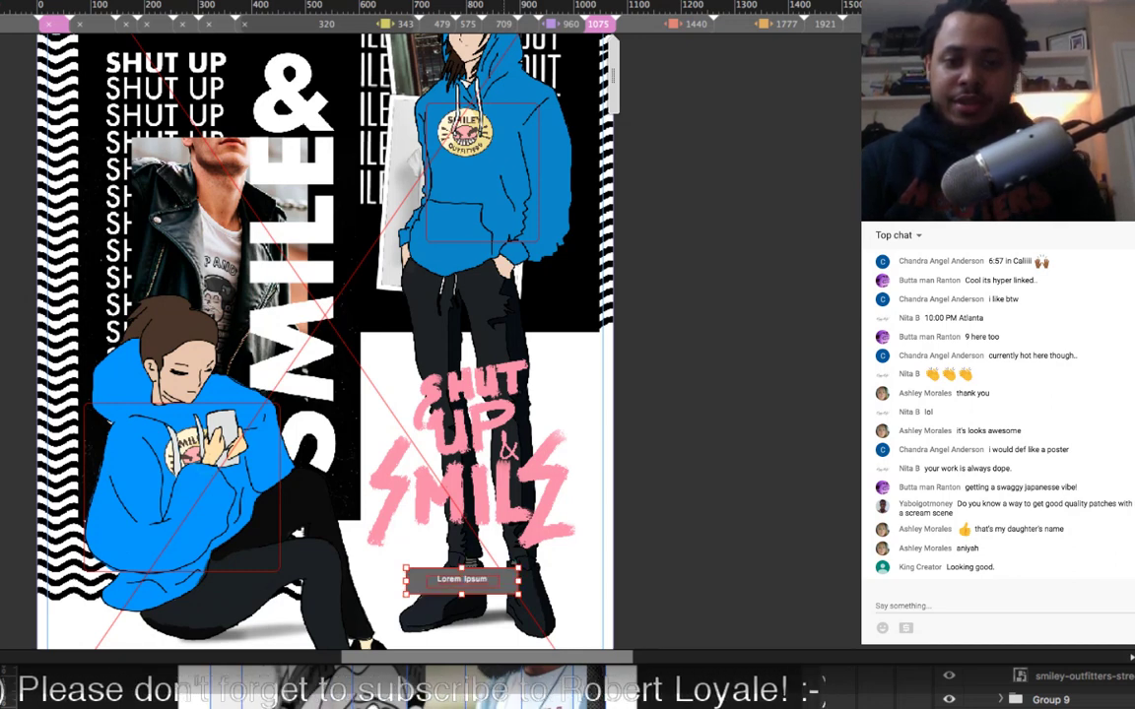
drag(460, 579, 420, 579)
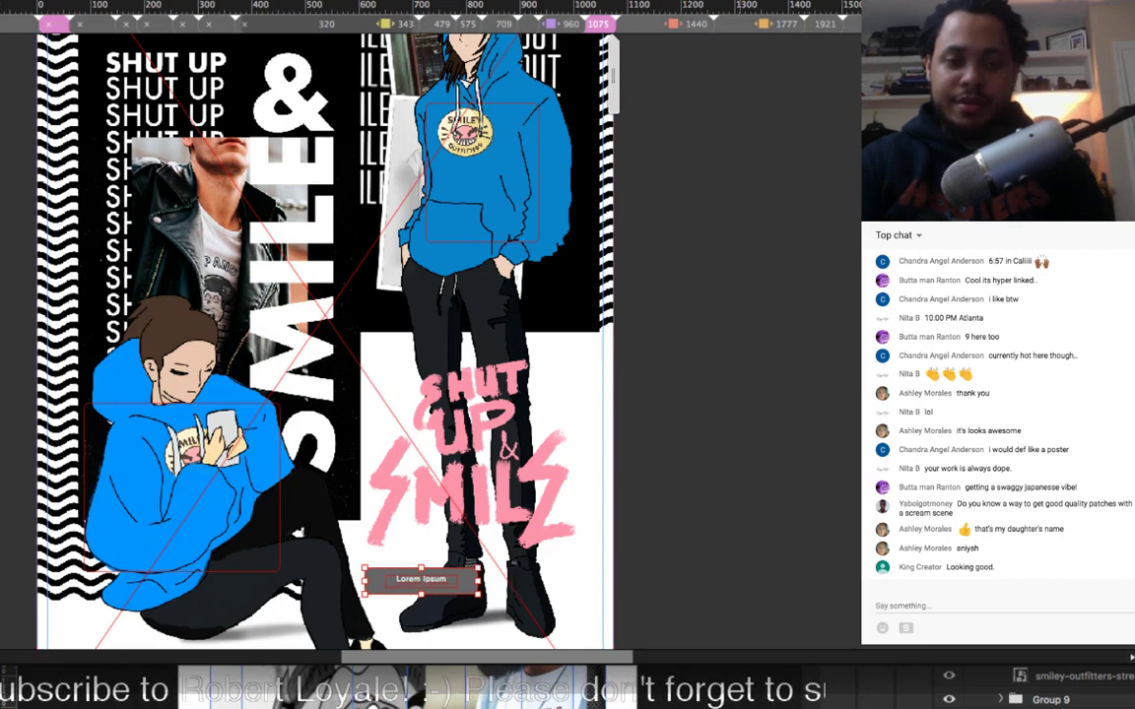
key(ctrl+z)
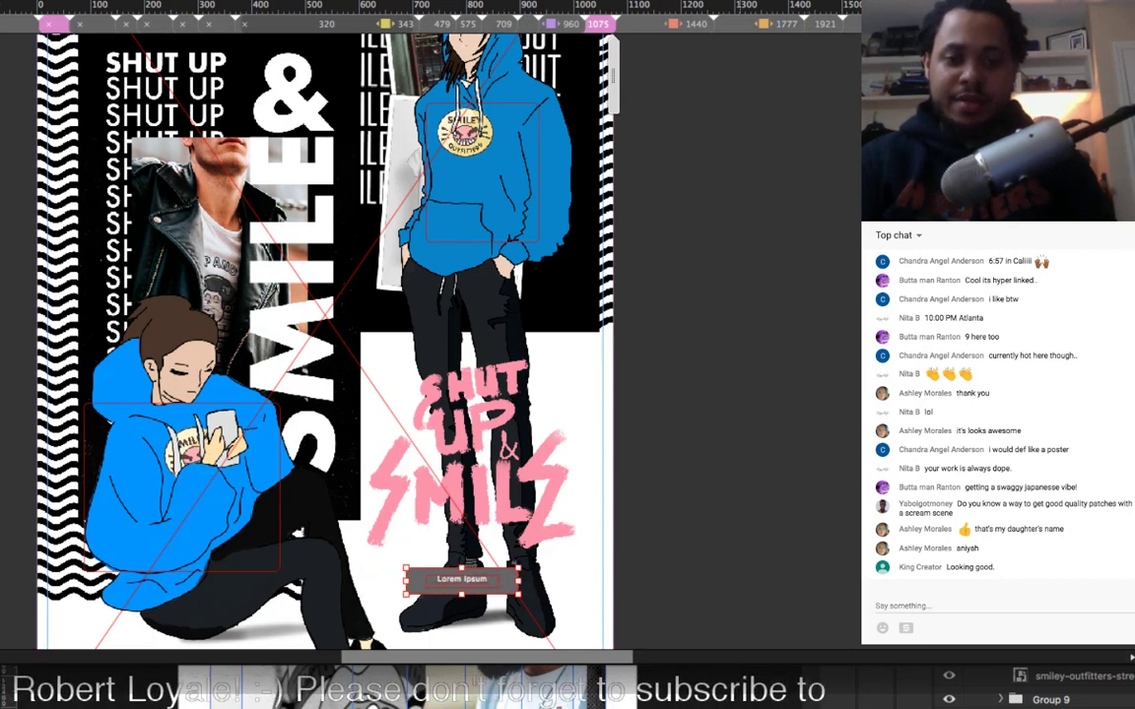
key(ctrl+z)
key(ctrl+z)
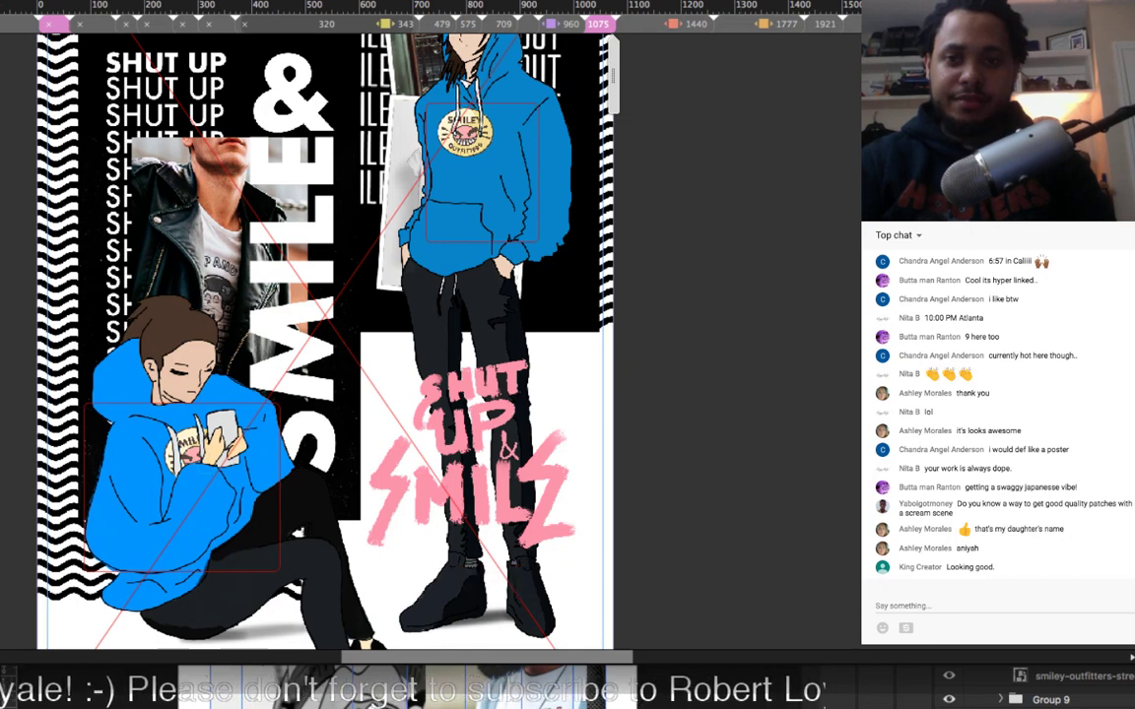
Step: At a wider breakpoint, add a Lorem Ipsum state button near the standing figure's shoes and make it taller
key(ctrl+z)
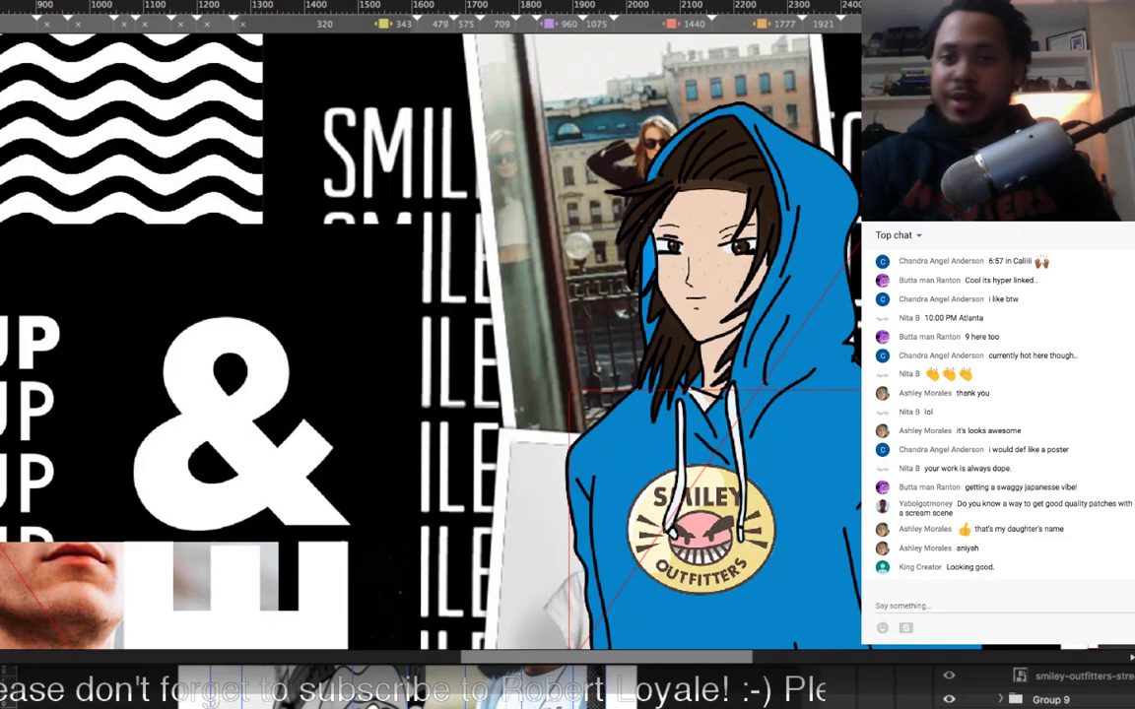
scroll(581, 295, down, 3)
scroll(572, 276, down, 10)
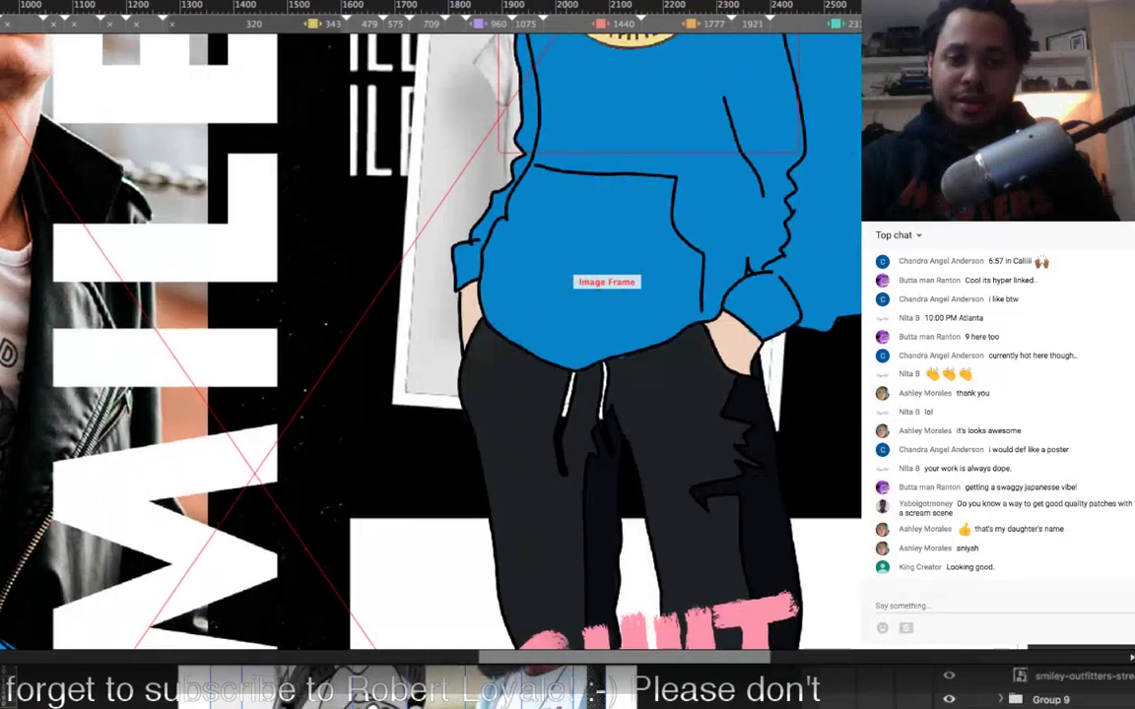
scroll(431, 340, down, 5)
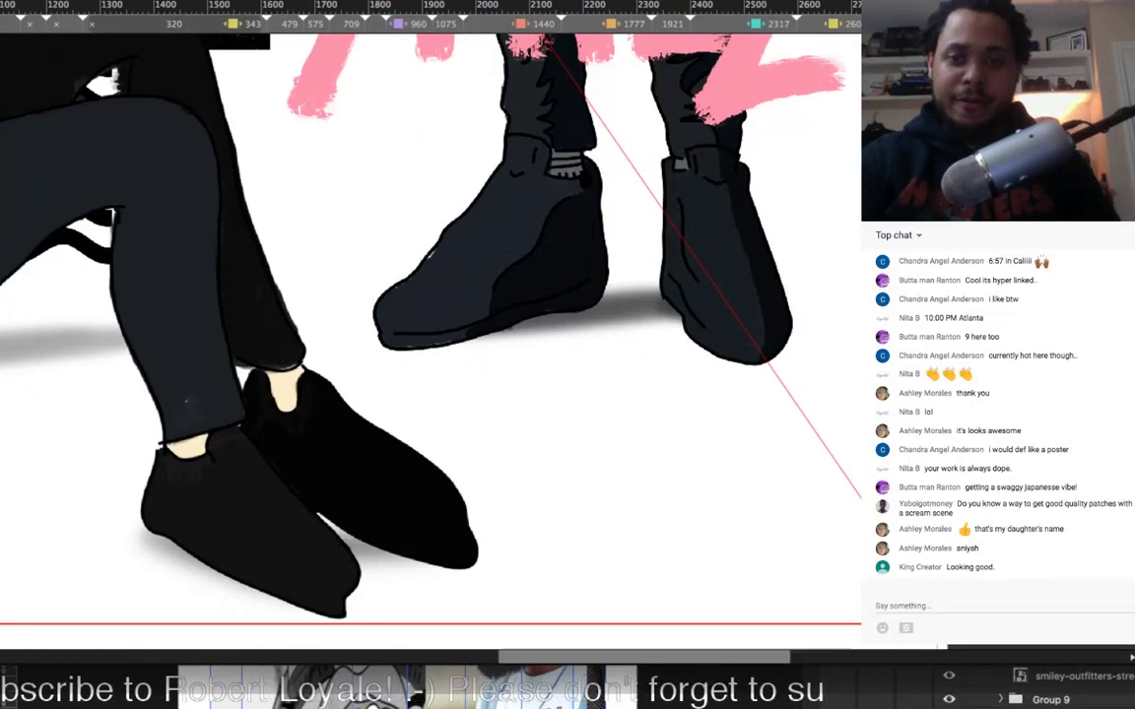
key(super+v)
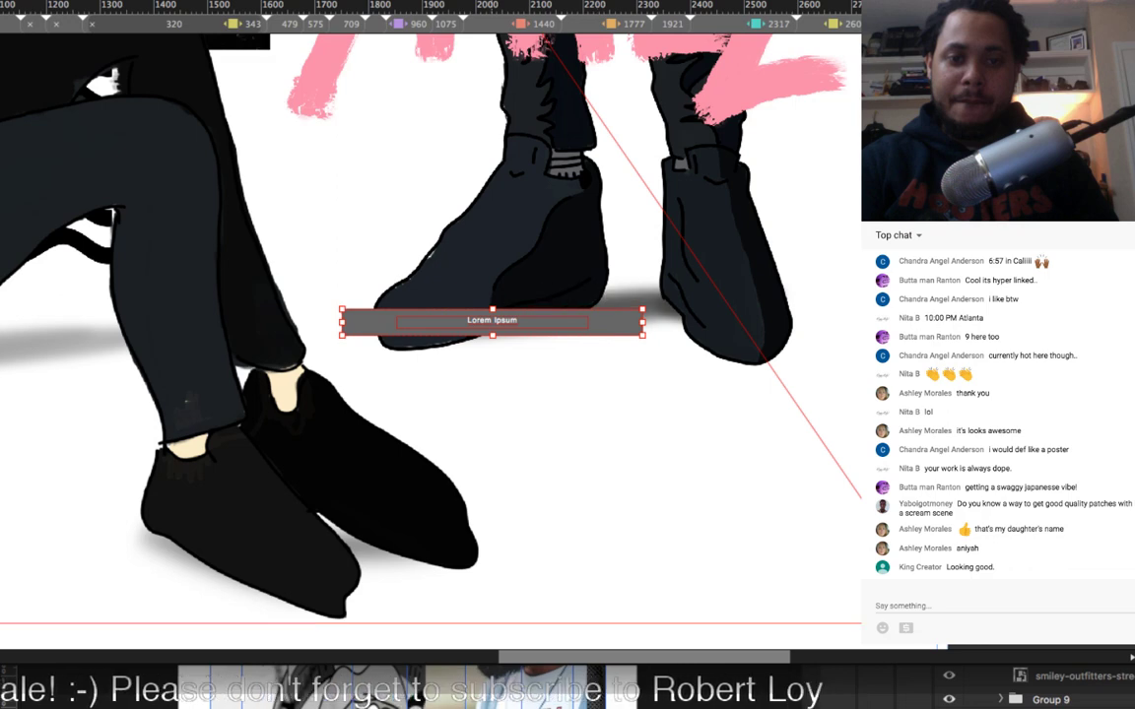
drag(492, 309, 487, 221)
Step: Enlarge the label's text frame inside the grey button so it takes up most of the button's height
click(523, 233)
click(487, 217)
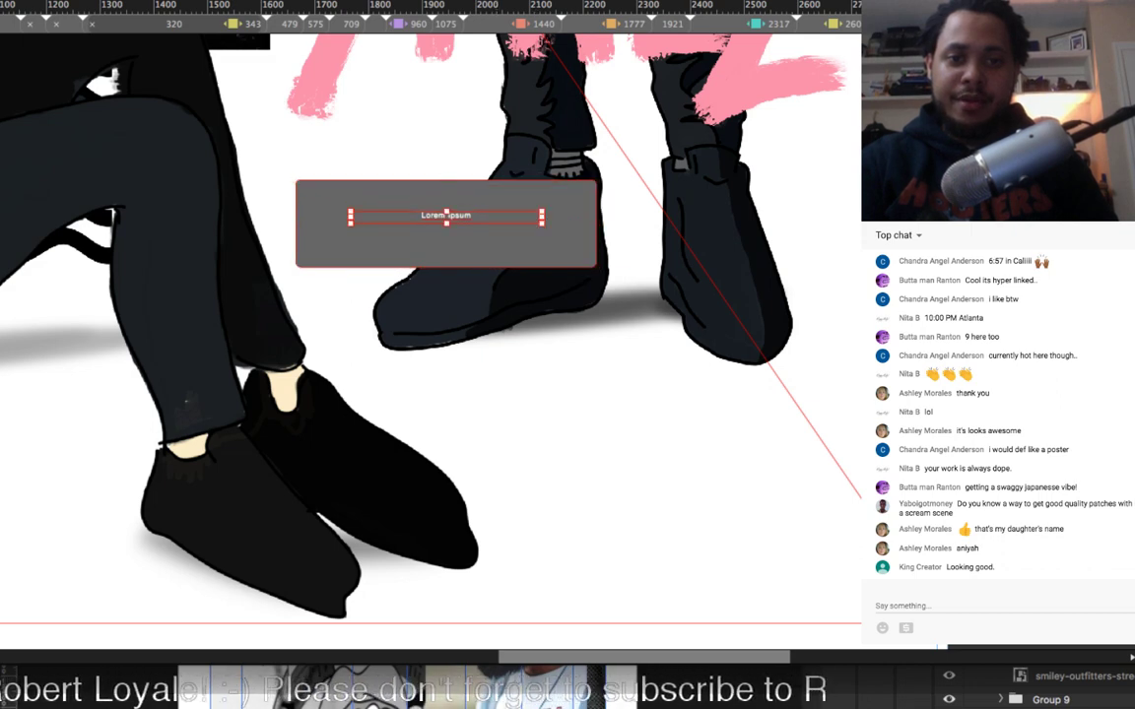
mouse_move(541, 216)
mouse_down()
mouse_move(590, 216)
mouse_move(527, 216)
mouse_move(568, 217)
mouse_move(527, 217)
mouse_move(538, 216)
mouse_up()
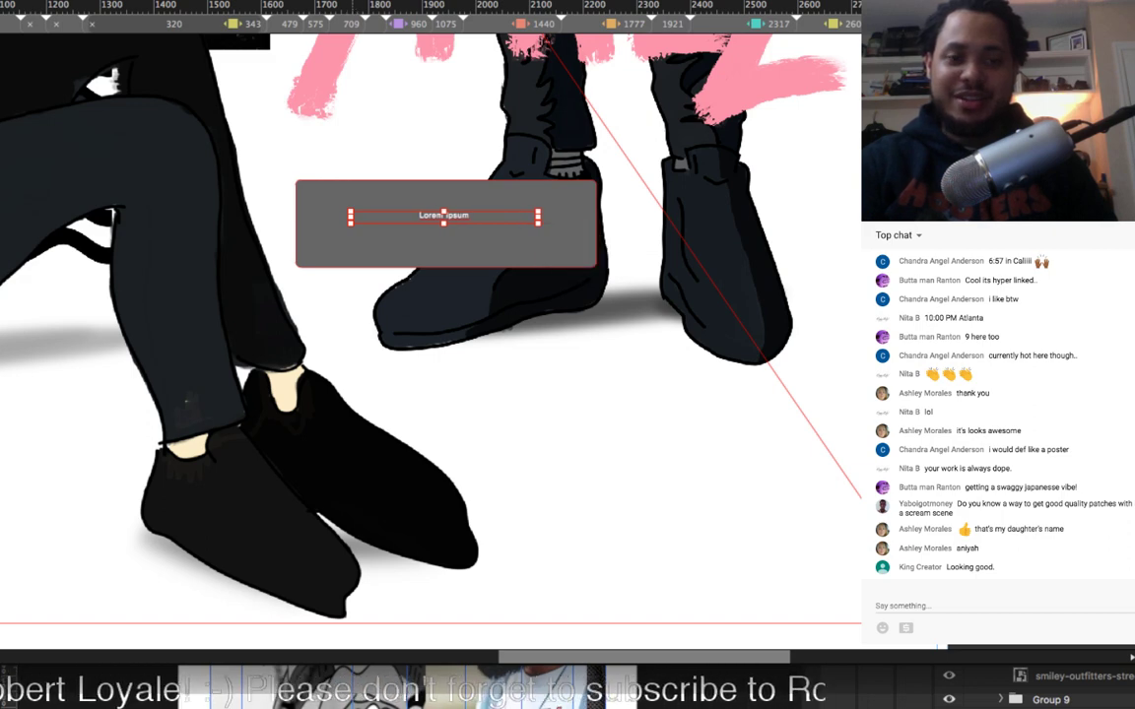
mouse_move(443, 219)
mouse_down()
mouse_move(443, 248)
mouse_move(443, 200)
mouse_up()
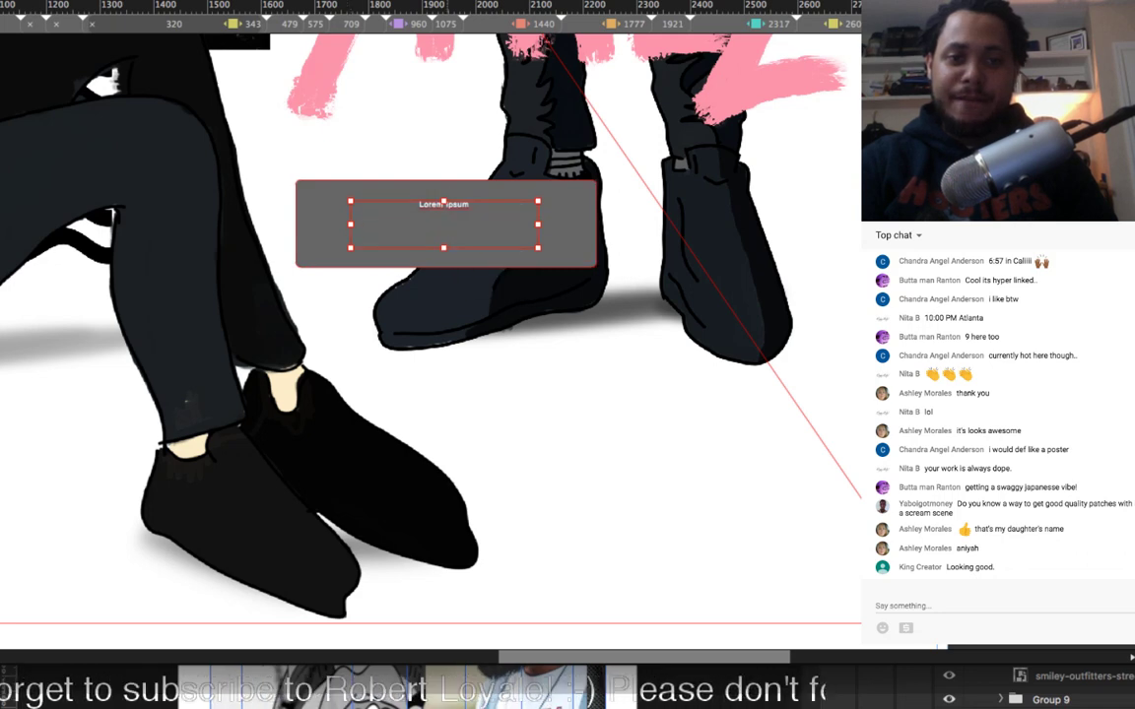
Step: Replace the button's placeholder label with SHOP MEN and format it in a much larger, bold font
double_click(443, 204)
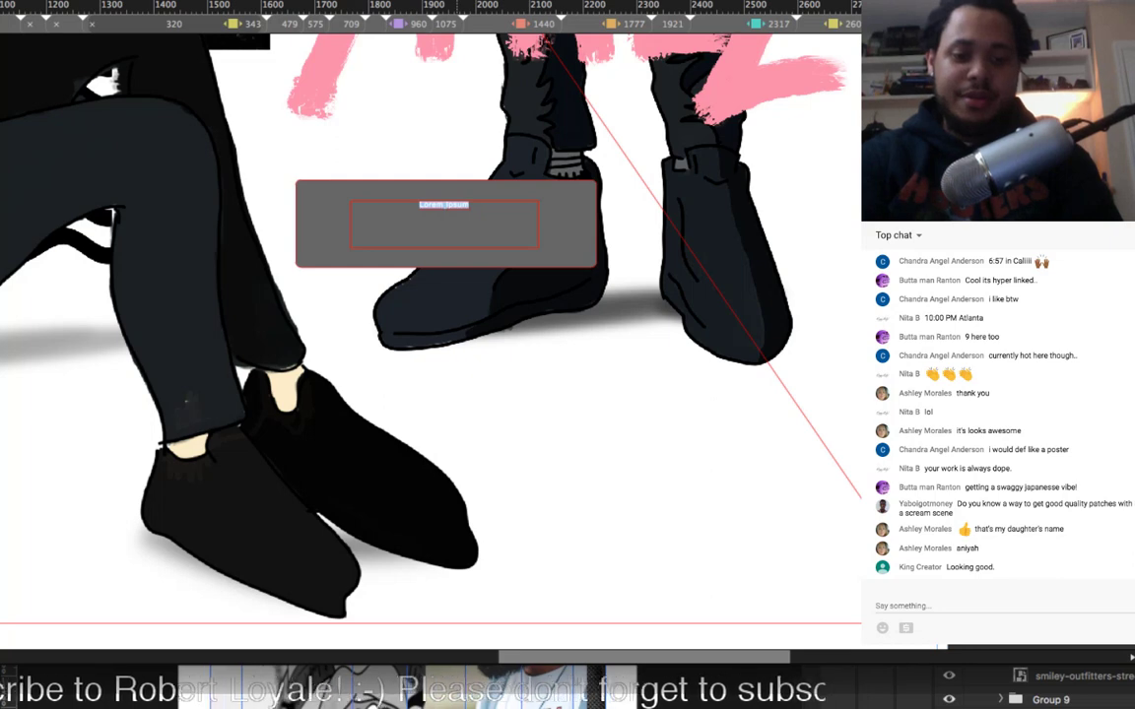
text(SHOP)
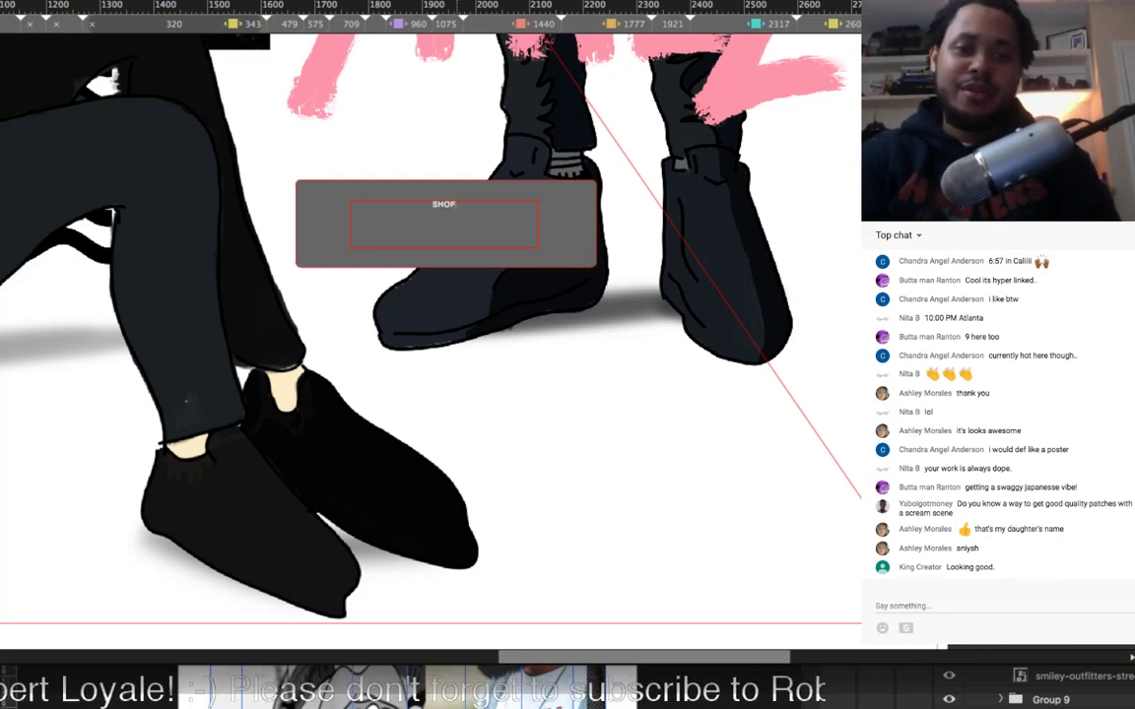
text( MEN)
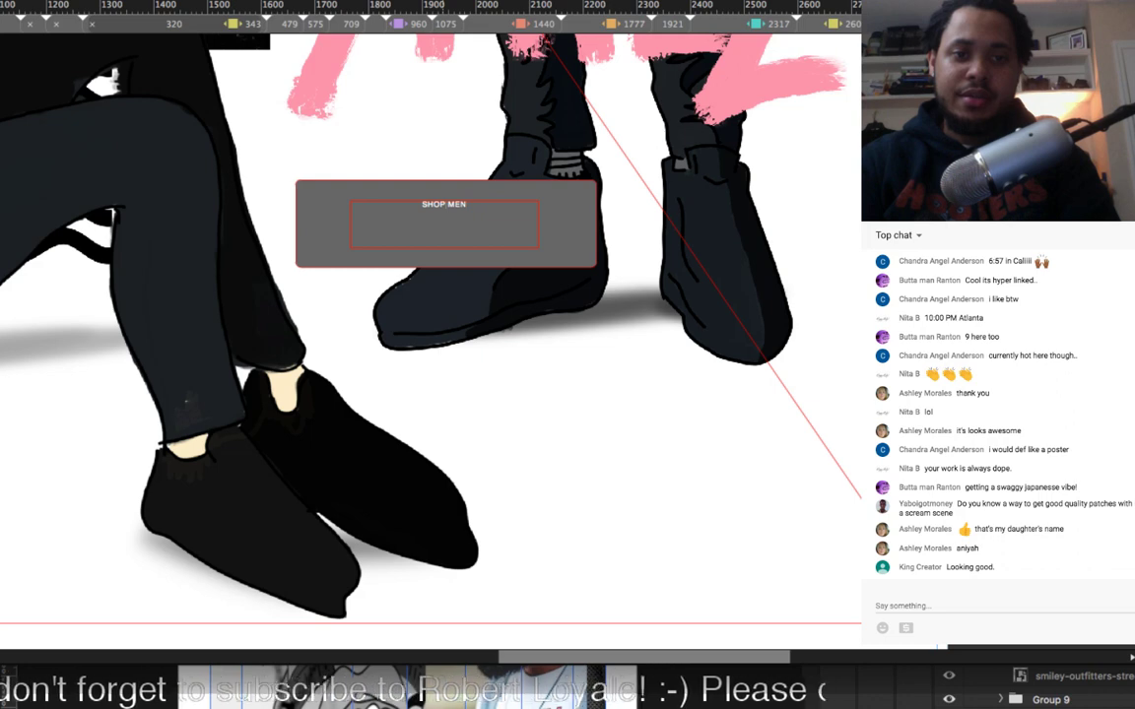
triple_click(433, 205)
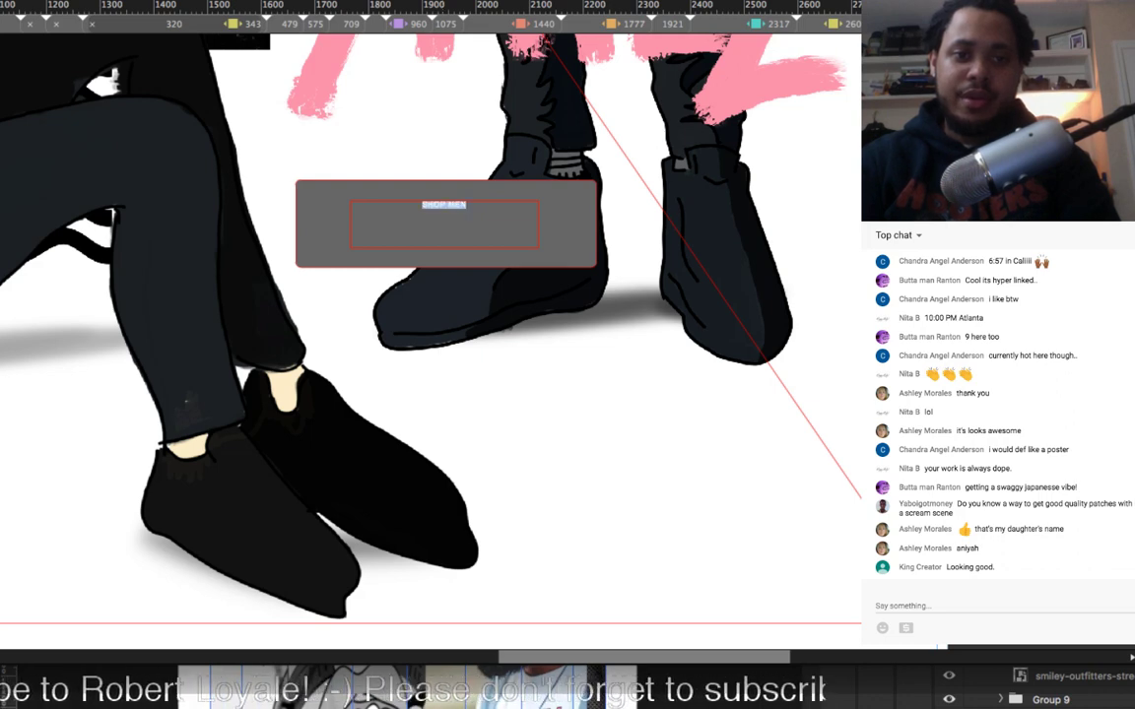
key(Return)
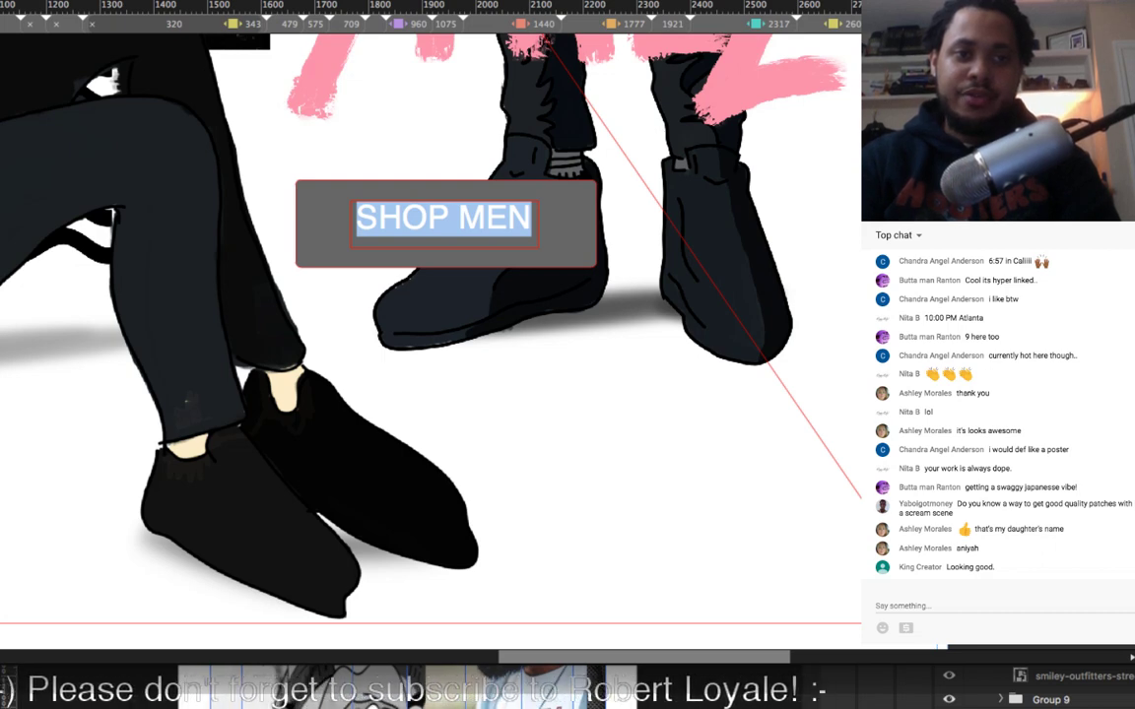
key(Return)
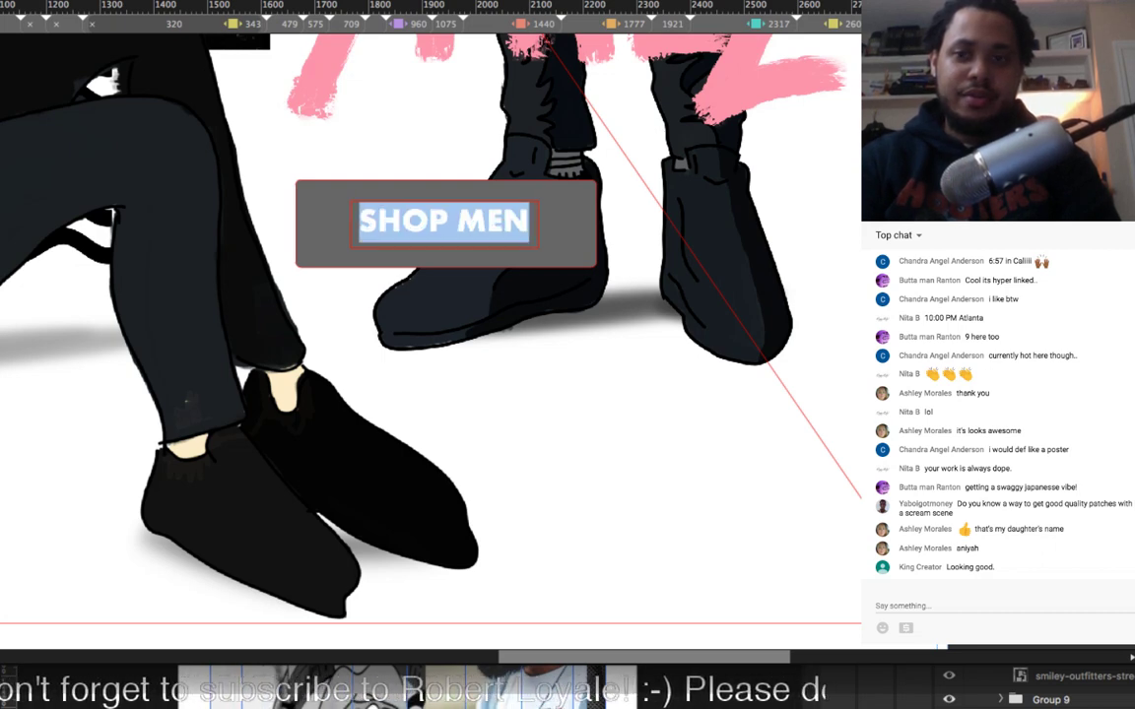
key(Escape)
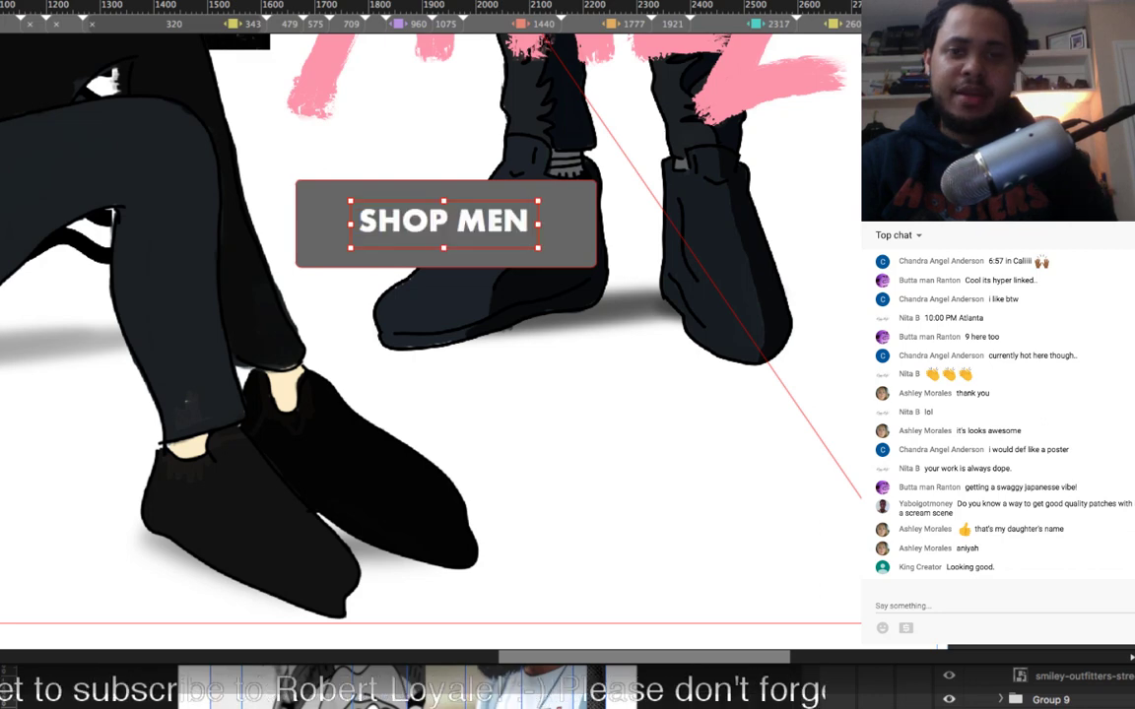
key(Escape)
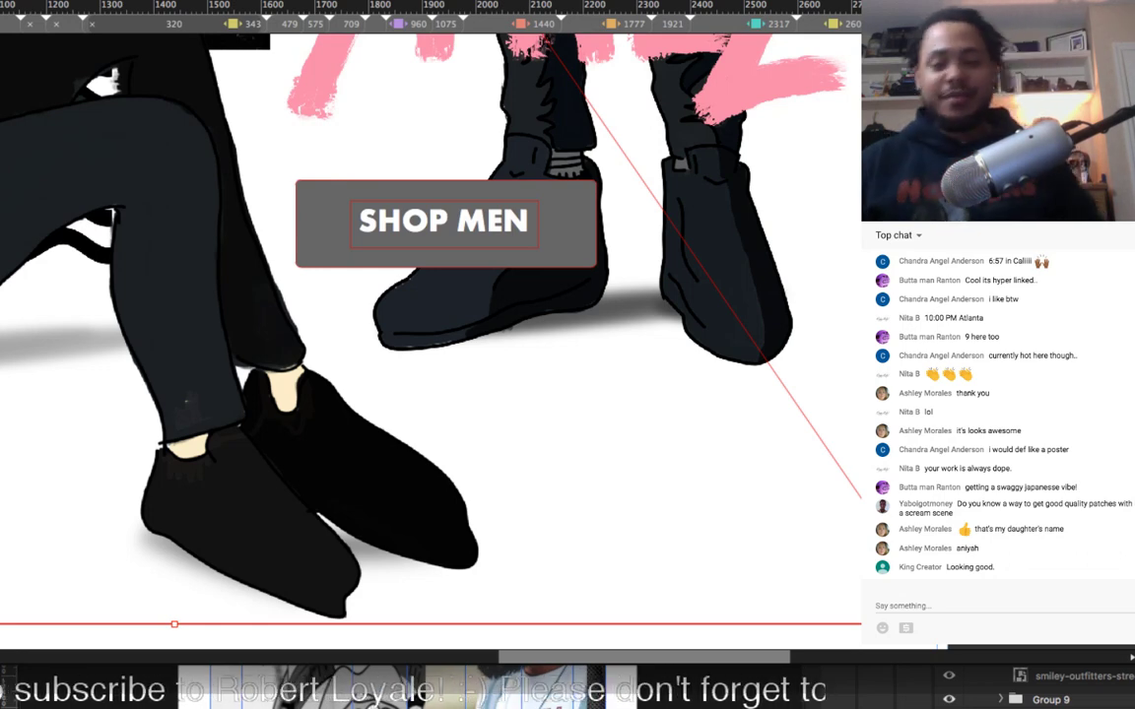
Step: Shrink the grey SHOP MEN button in width and height so it fits more tightly around its label
click(572, 205)
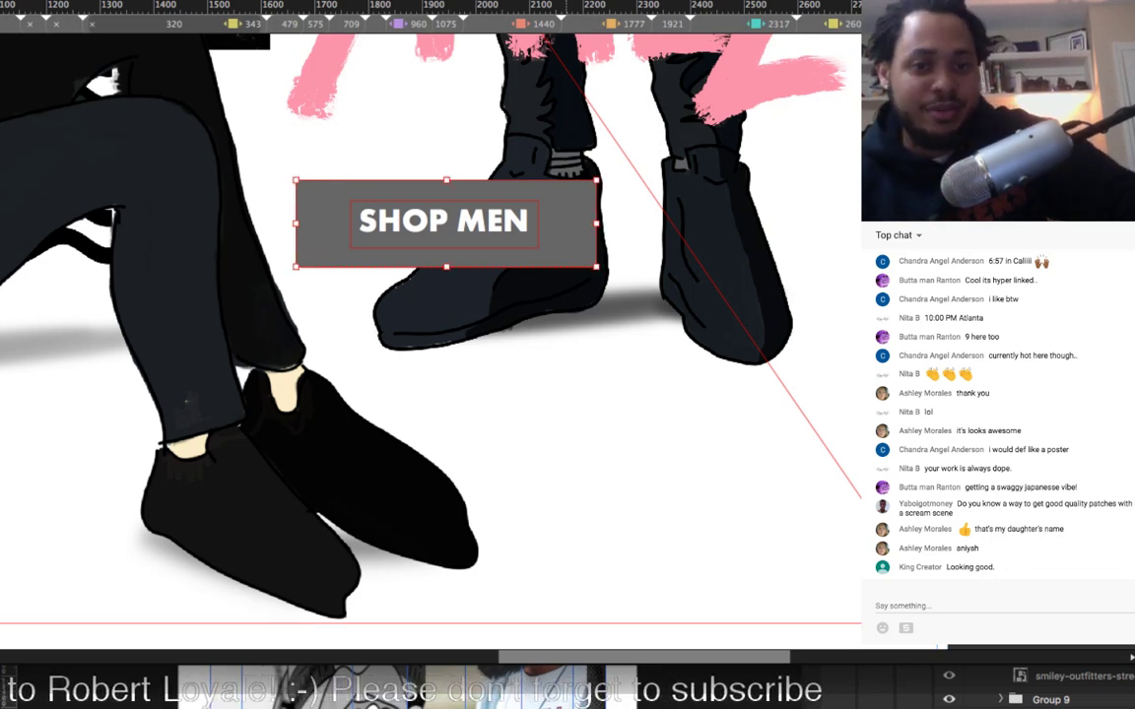
drag(596, 180, 545, 196)
Step: Try stretching the SHOP MEN text frame to the button's edges and adjusting the button's height, and undo these changes
drag(487, 236, 543, 237)
drag(326, 236, 296, 236)
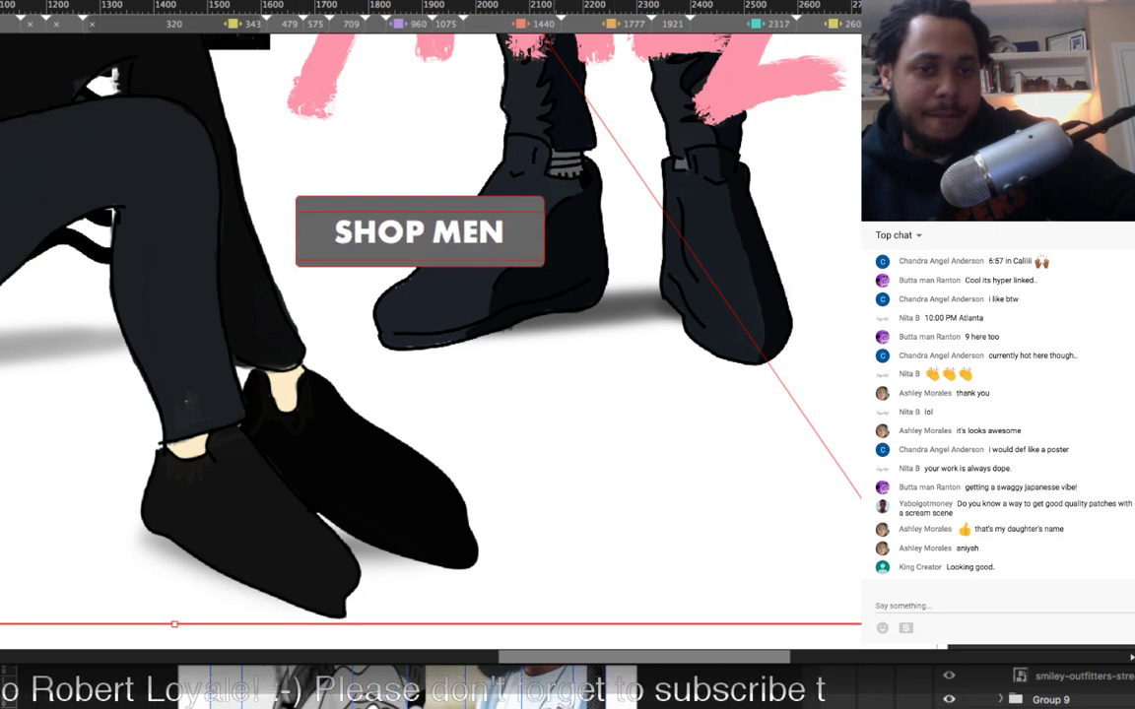
mouse_move(543, 197)
mouse_down()
mouse_move(530, 201)
mouse_move(543, 205)
mouse_up()
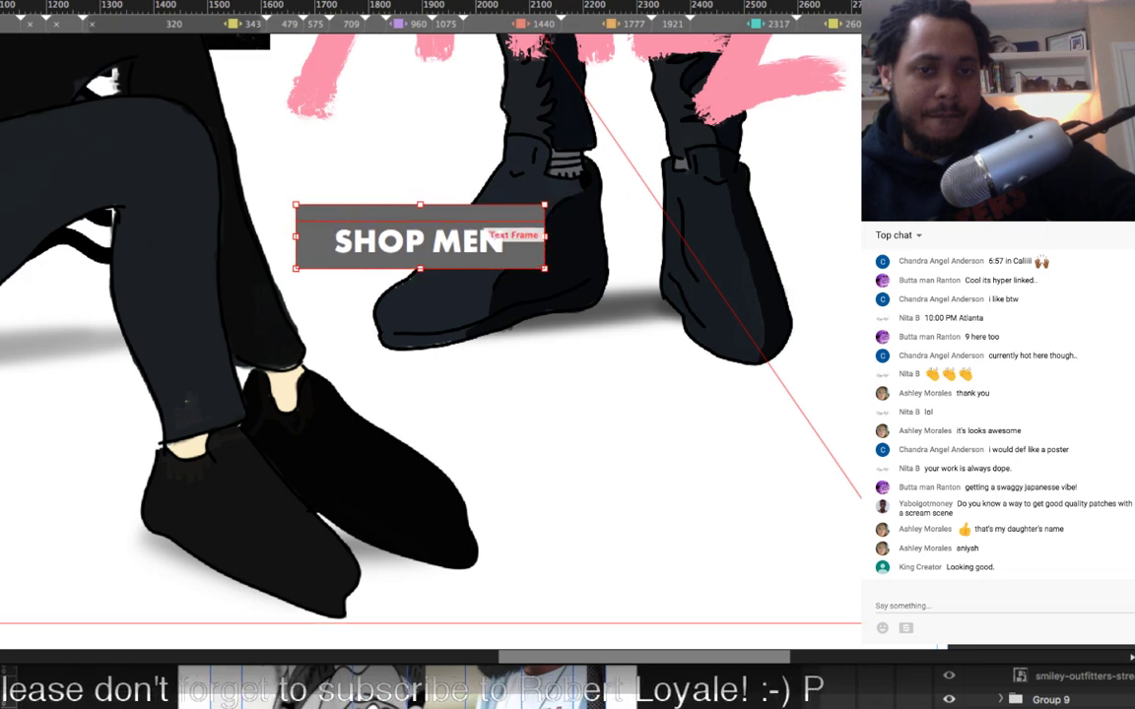
drag(420, 268, 420, 291)
key(super+z)
key(super+z)
key(super+z)
key(super+z)
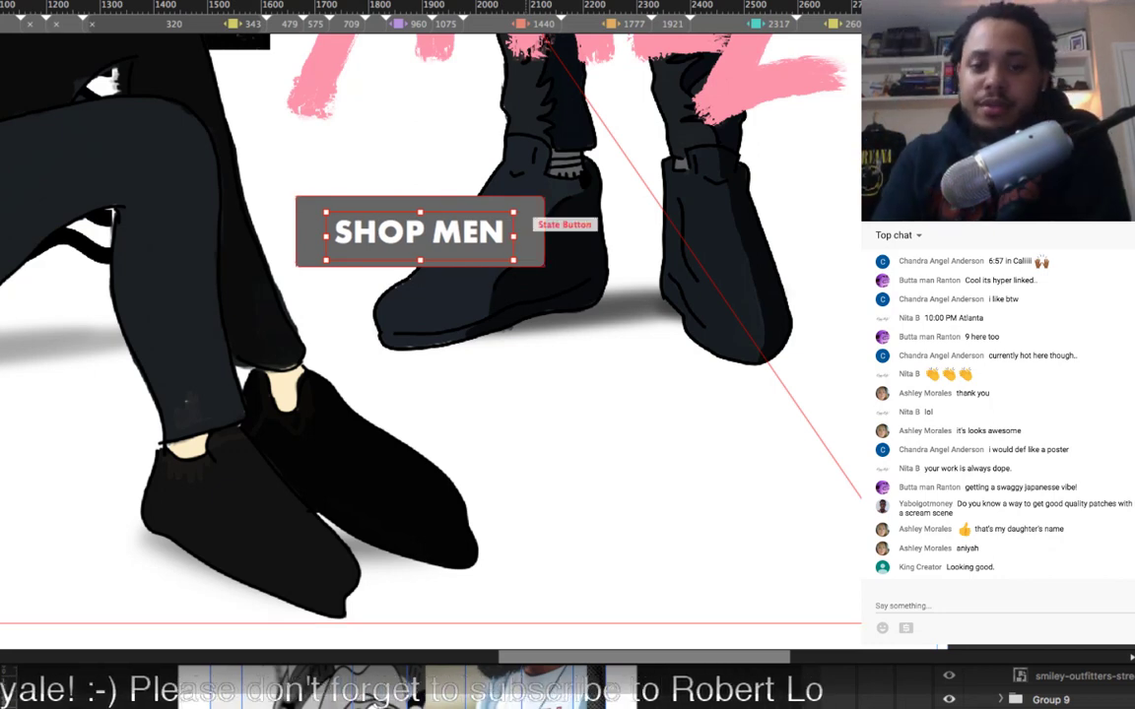
Step: Place the hero mockup image with the blue shop buttons on the pasteboard and position it against the page's left edge
key(super+minus)
key(super+minus)
key(super+minus)
key(super+minus)
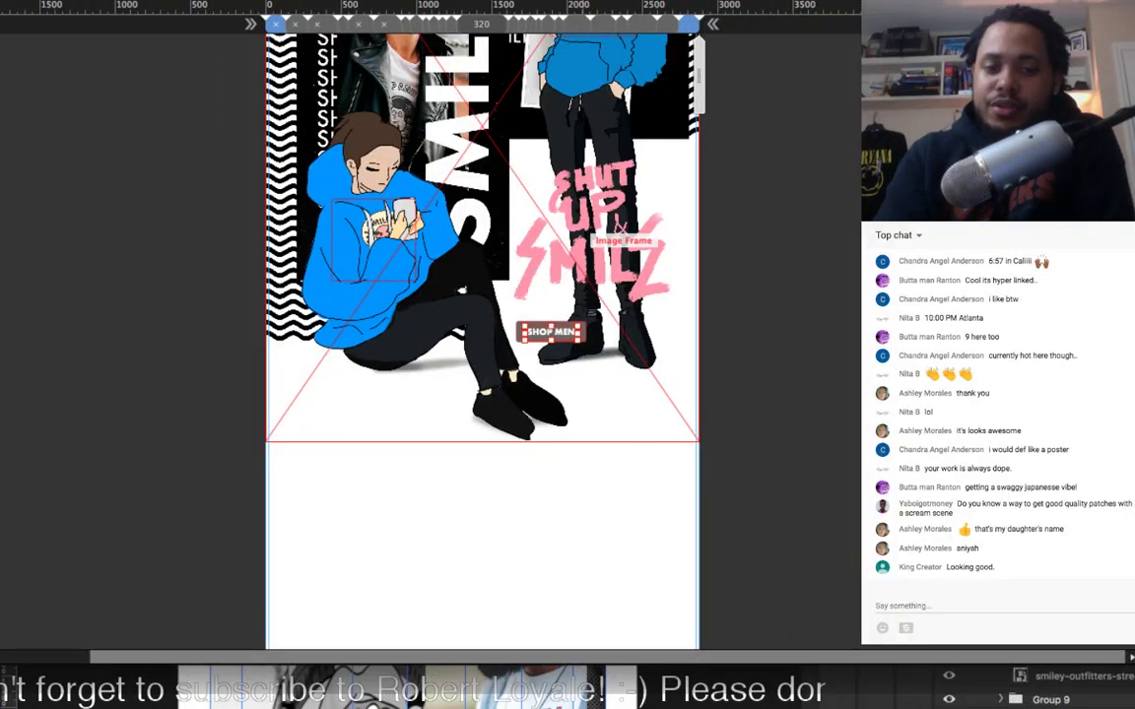
scroll(589, 230, up, 1)
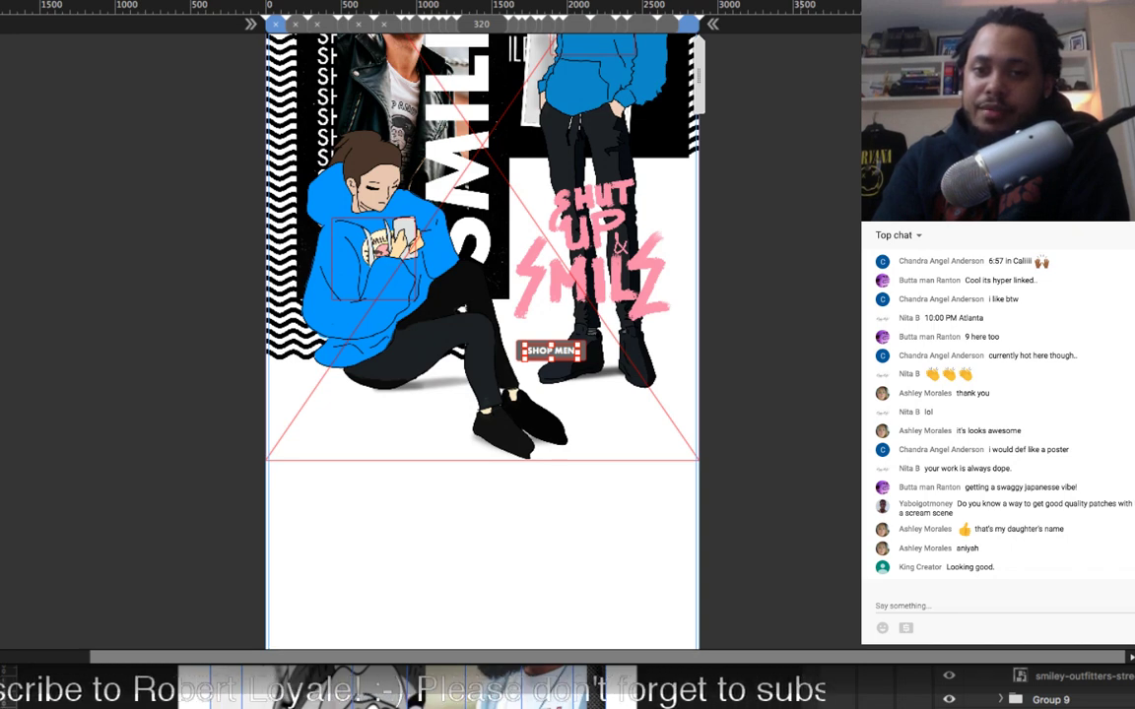
mouse_move(732, 119)
mouse_down()
mouse_move(864, 324)
mouse_move(906, 433)
mouse_up()
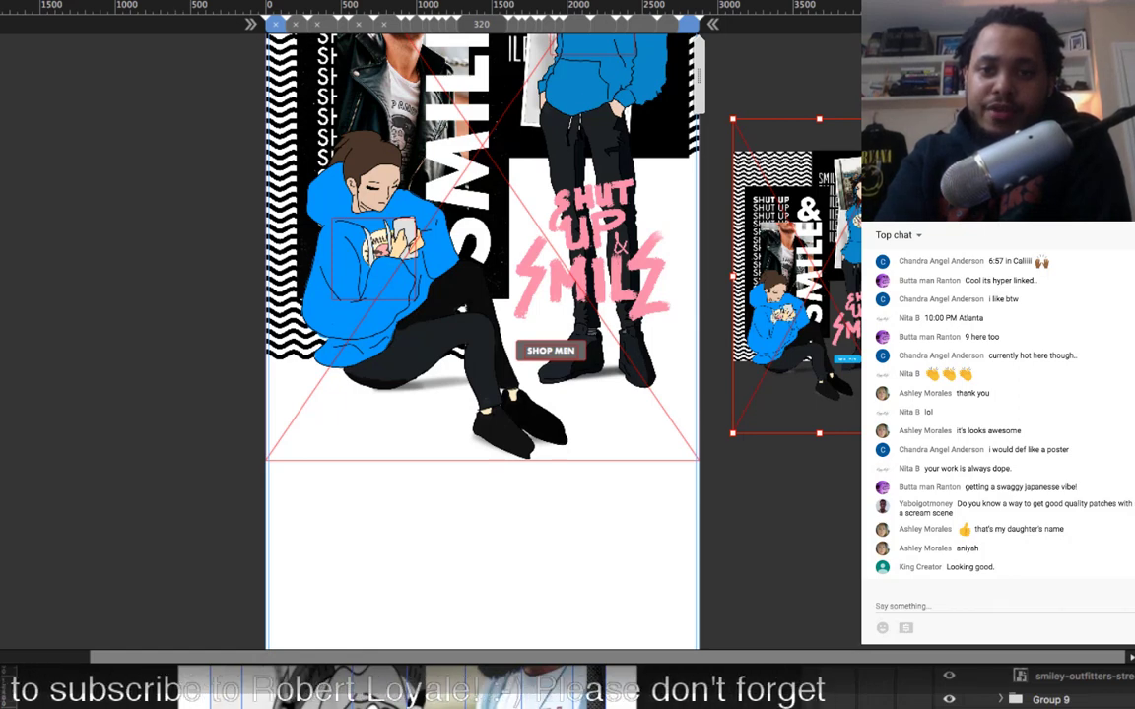
drag(814, 285, 148, 303)
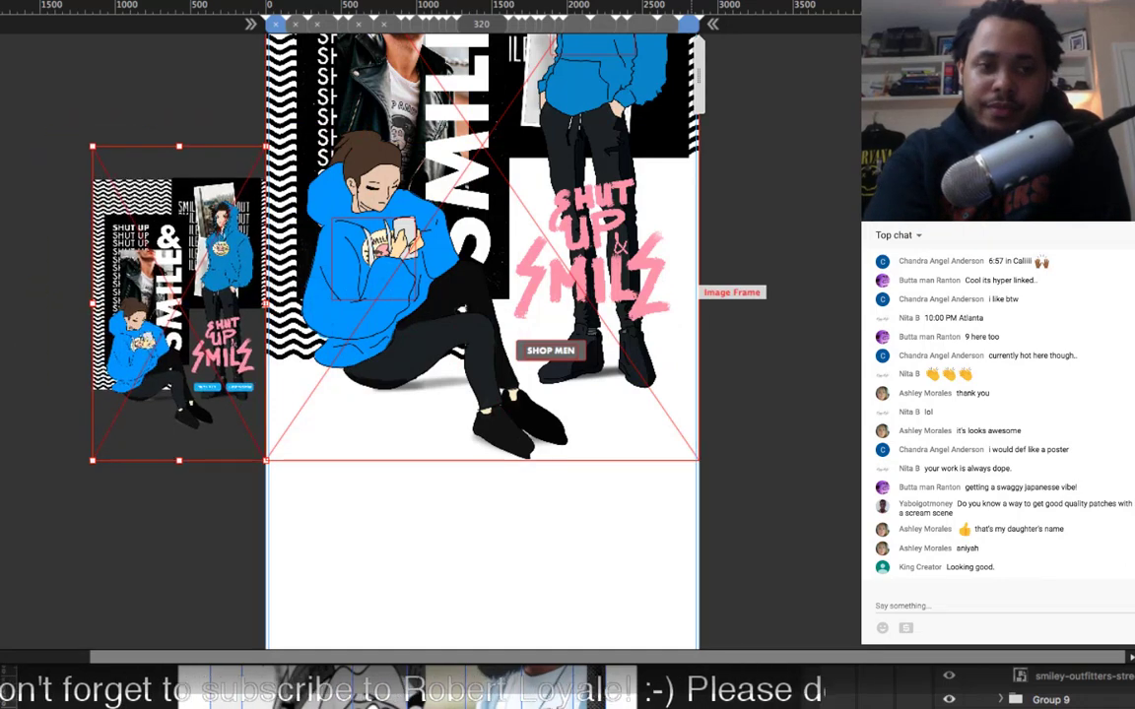
Step: Recolour the grey SHOP MEN button with the blue used for the shop buttons in the mockup image
key(shift+2)
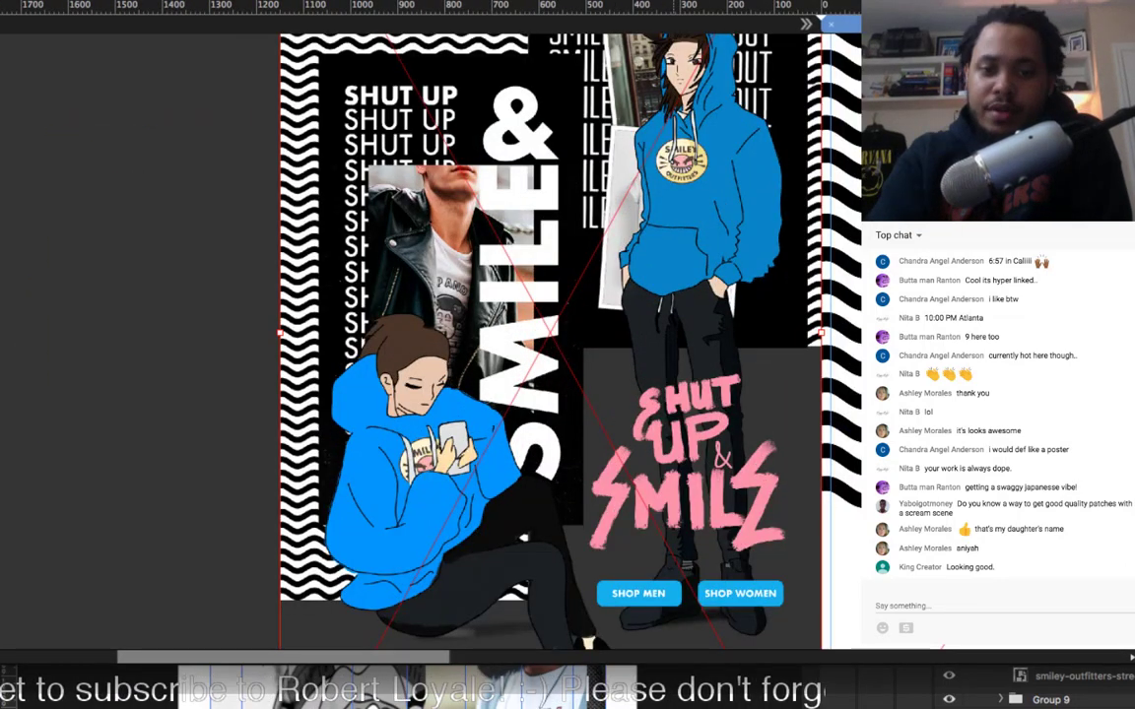
scroll(674, 340, right, 10)
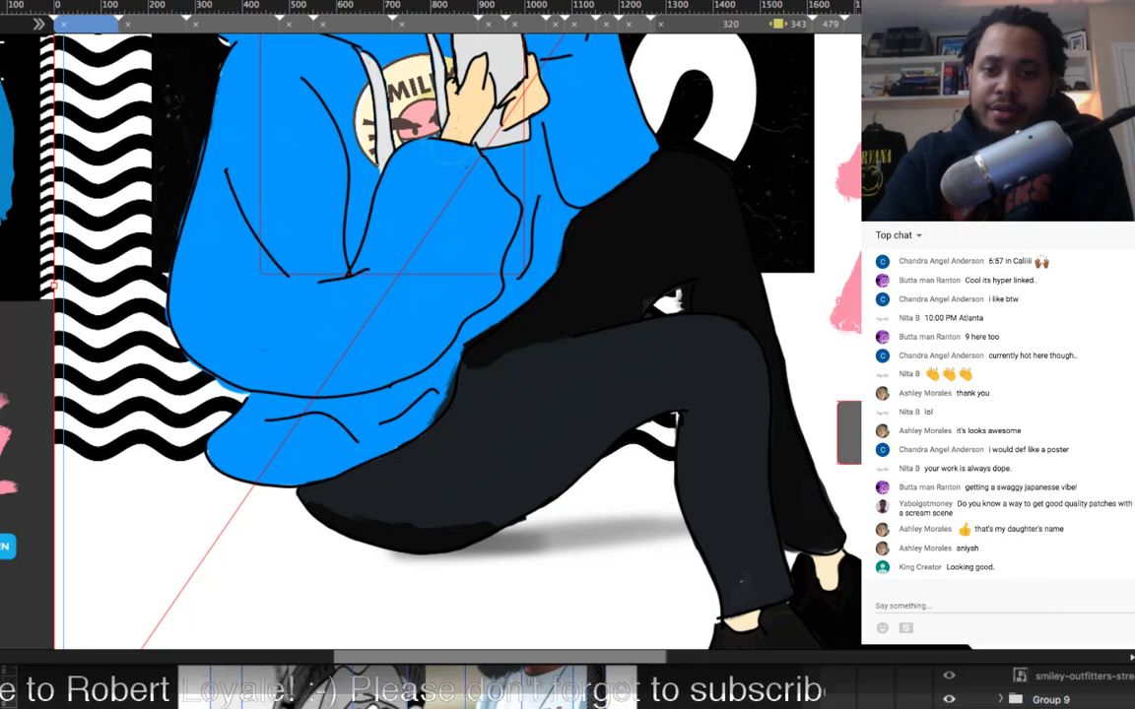
click(850, 432)
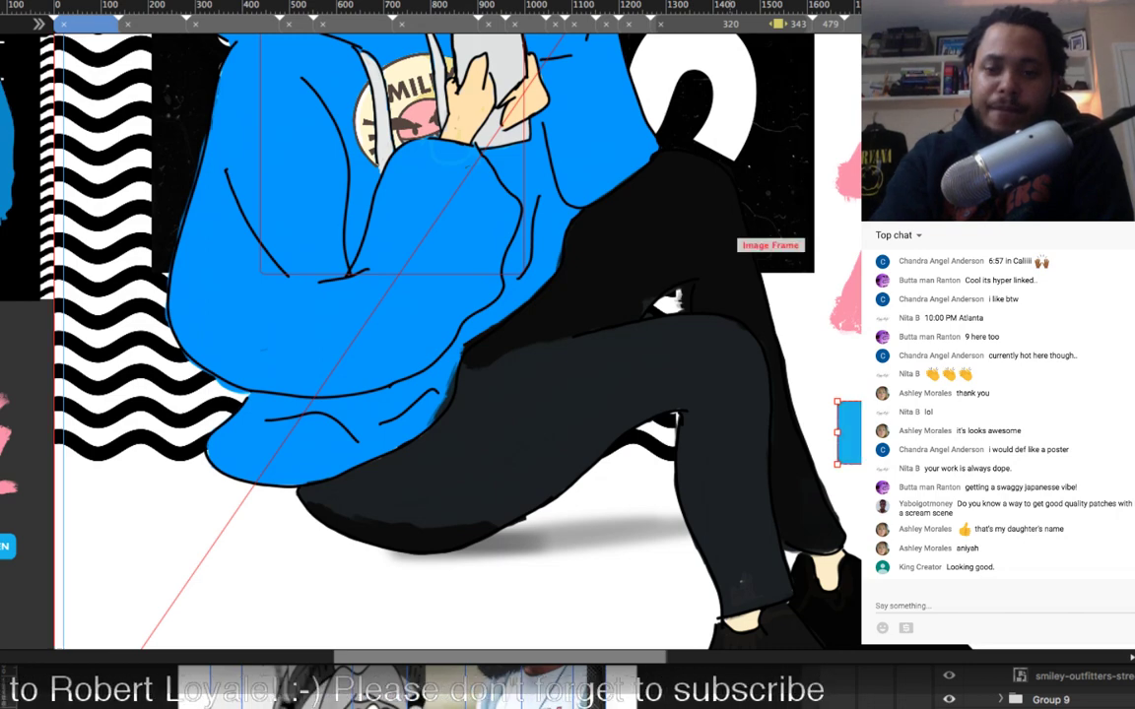
key(super+minus)
key(super+minus)
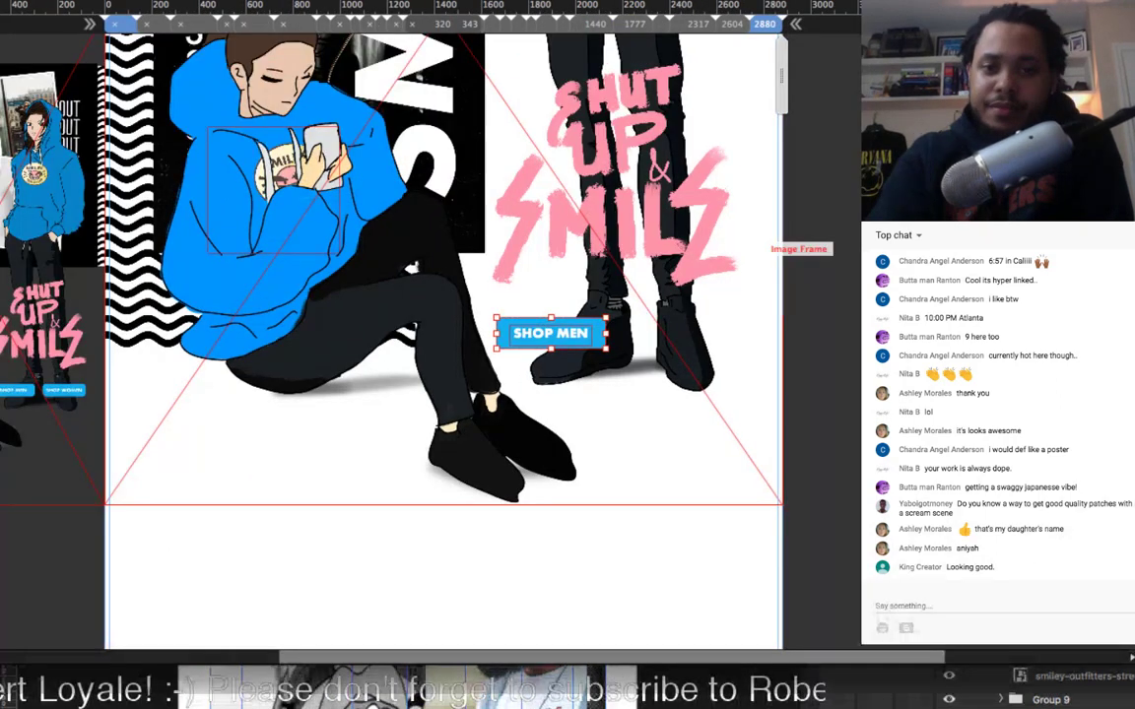
key(ctrl+minus)
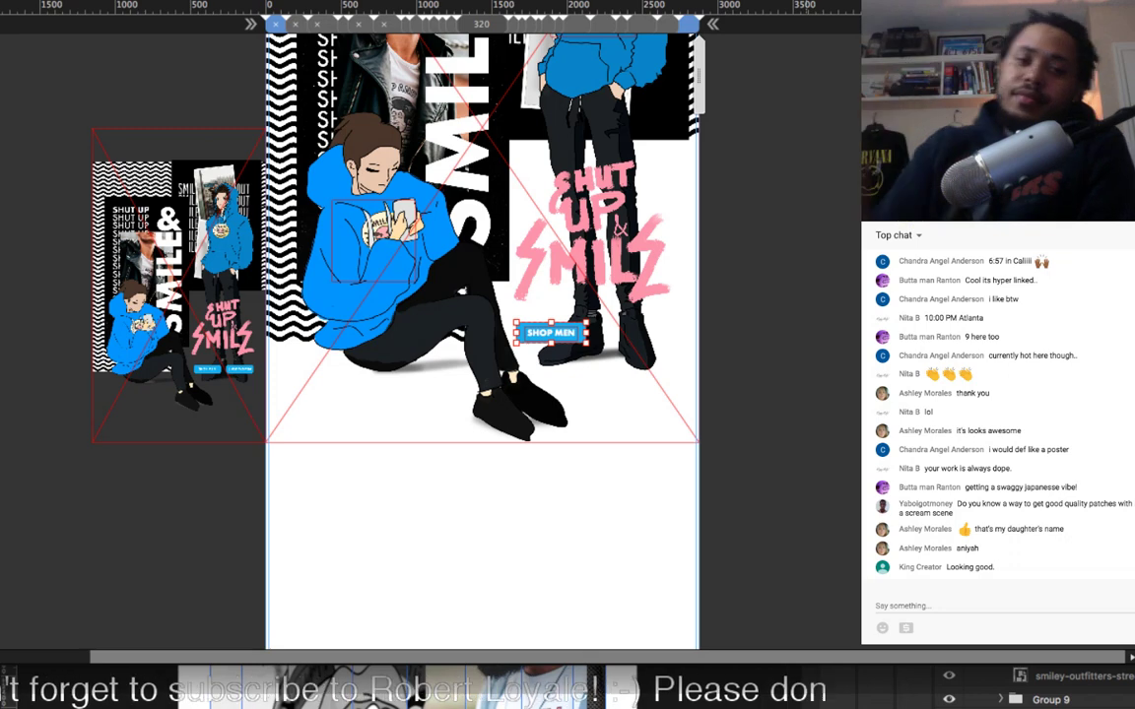
Step: Duplicate the blue SHOP MEN button and place the copy beside it at the same height, under the SMILE lettering
key(ctrl+equal)
key(ctrl+equal)
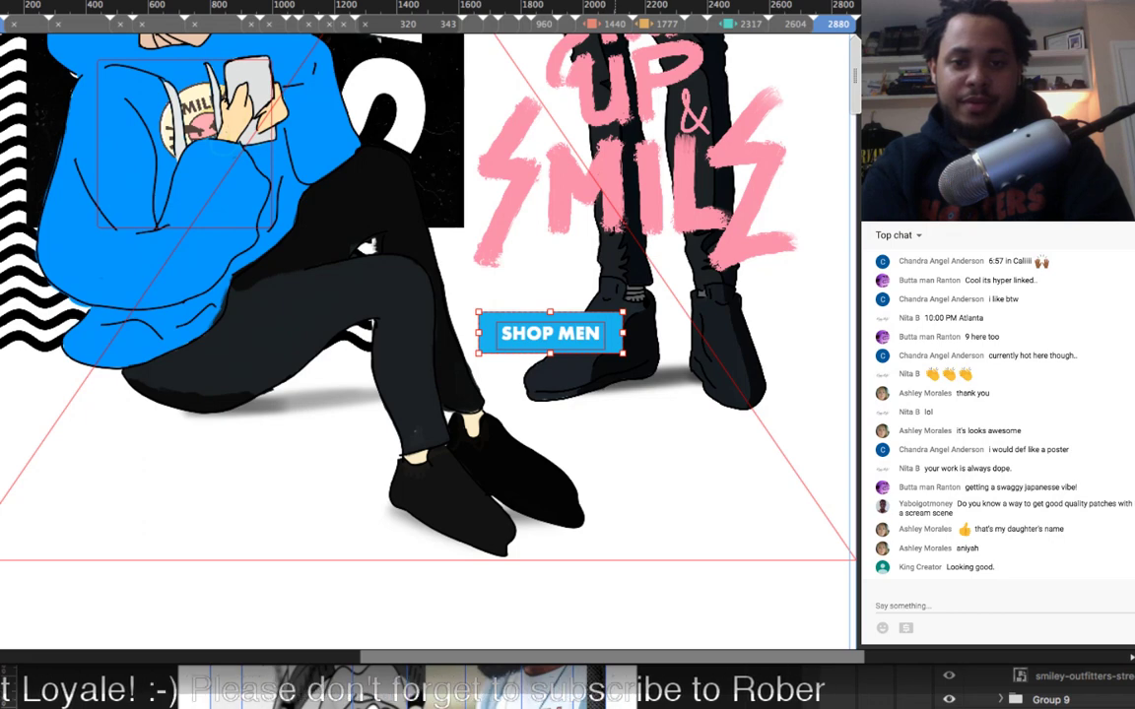
drag(611, 333, 784, 333)
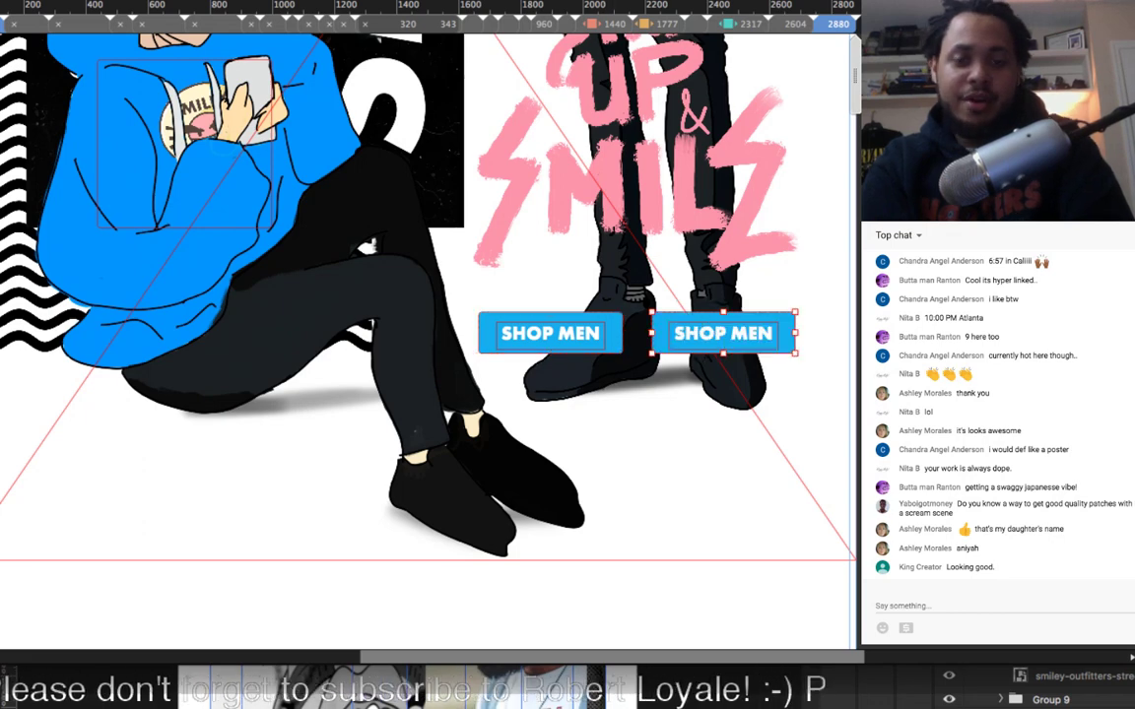
Step: Reduce the label text in both SHOP MEN buttons to the same smaller font size
click(746, 334)
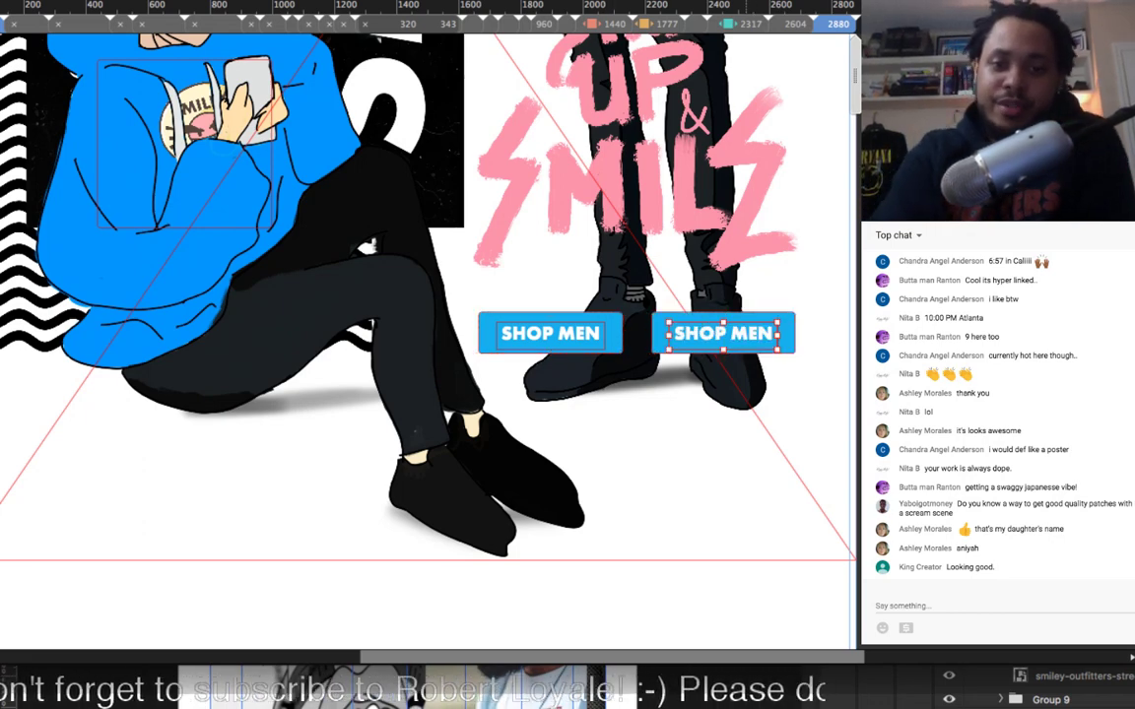
click(551, 335)
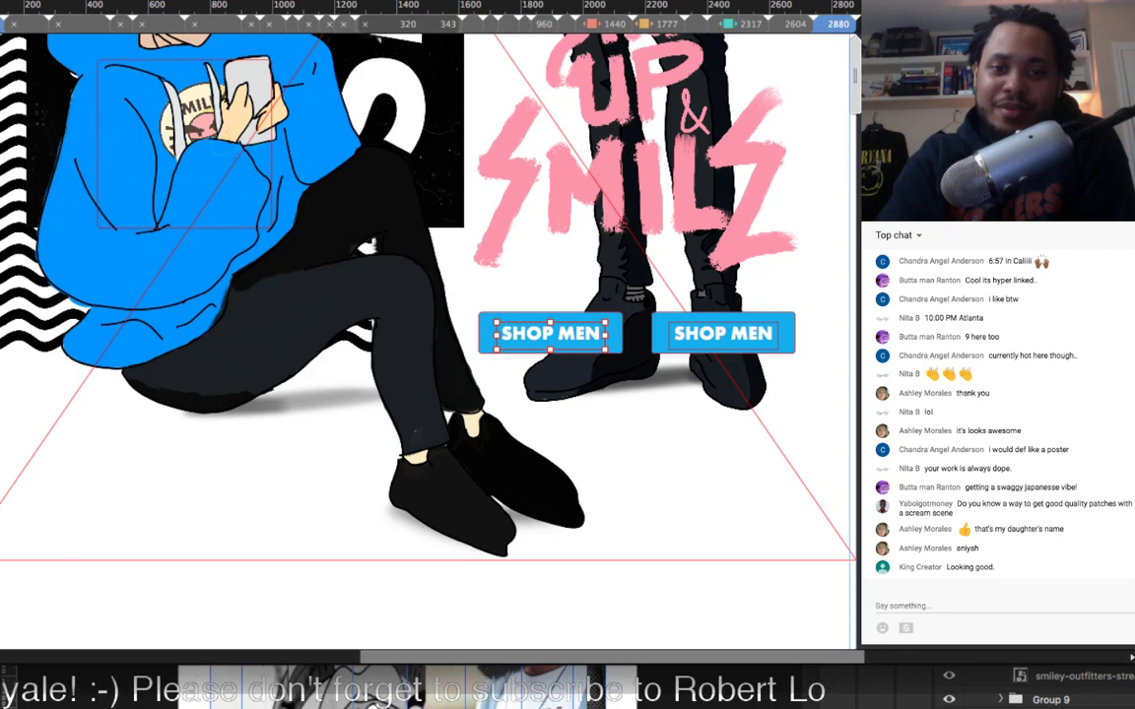
key(Return)
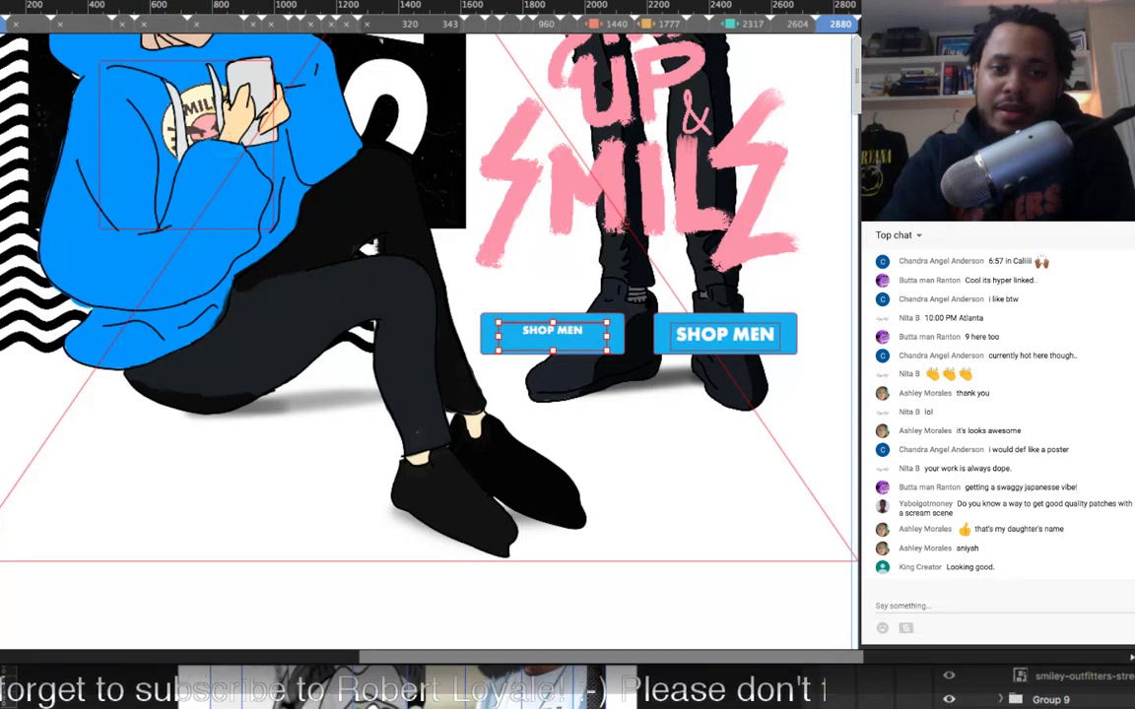
key(ctrl+shift+period)
triple_click(725, 335)
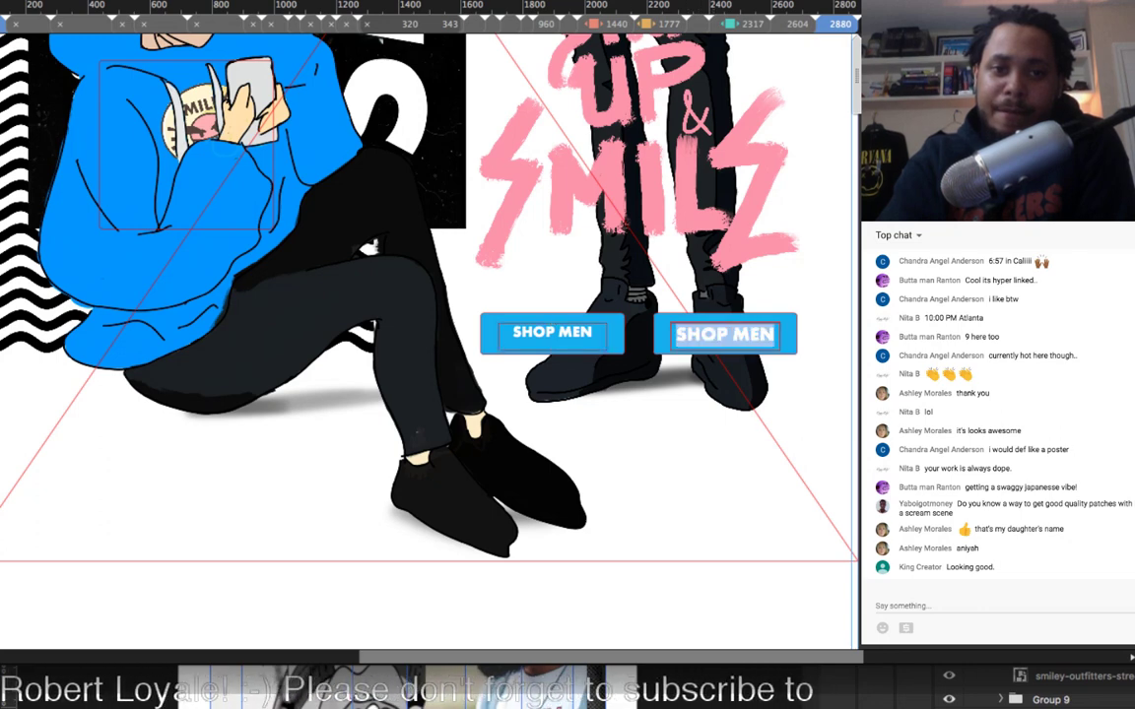
key(ctrl+shift+comma)
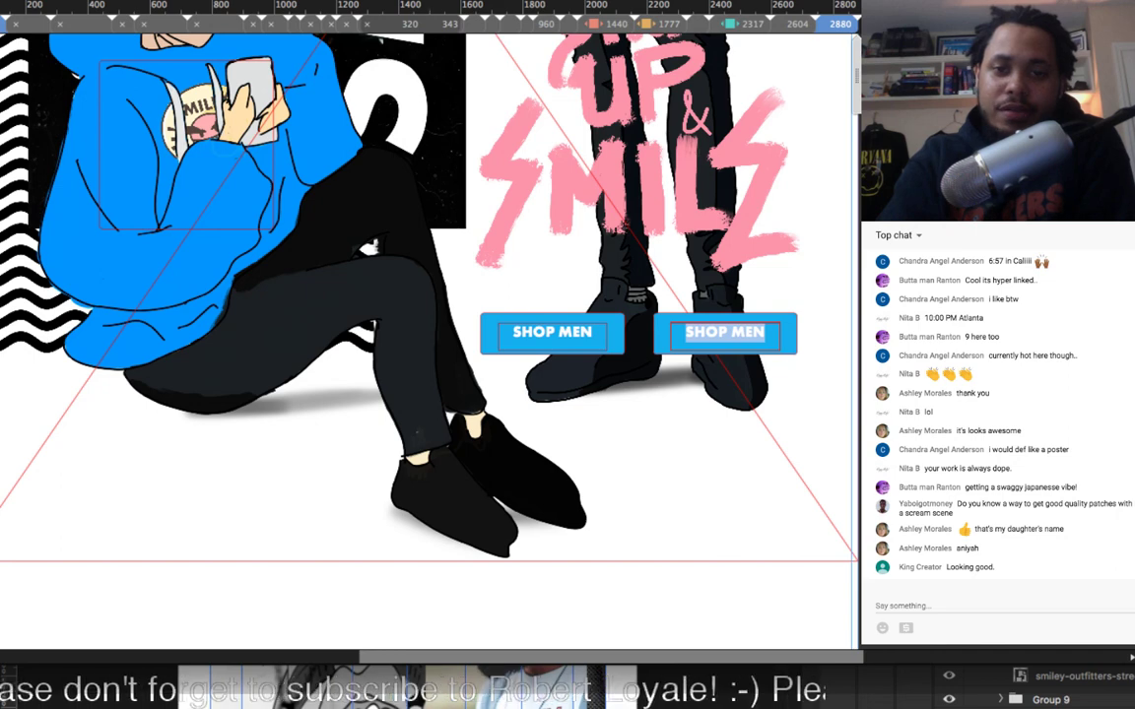
Step: Change the duplicated button's label to SHOP WOMEN
click(728, 334)
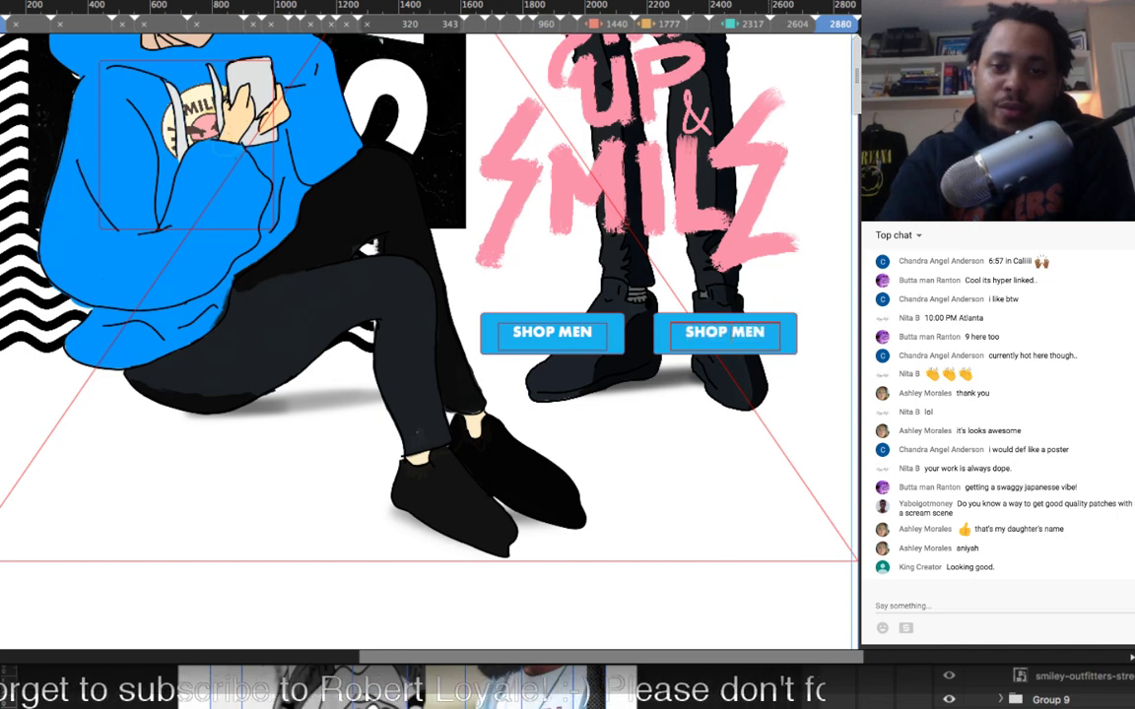
text(WO)
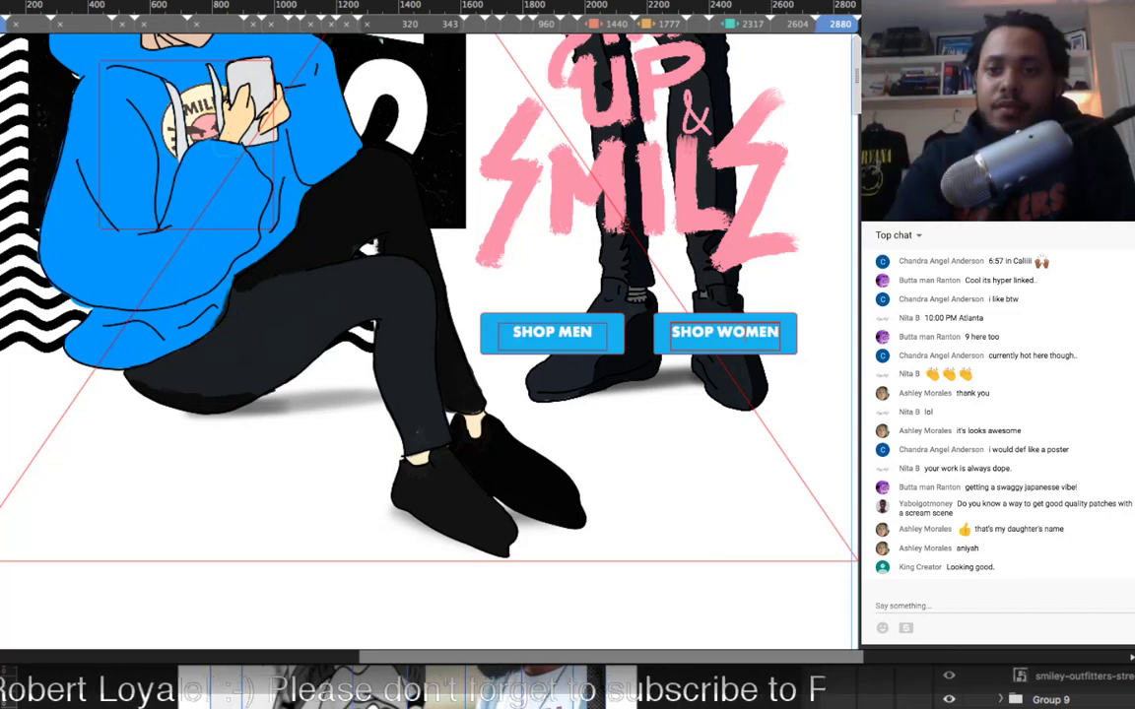
key(Escape)
key(Escape)
scroll(429, 341, right, 1)
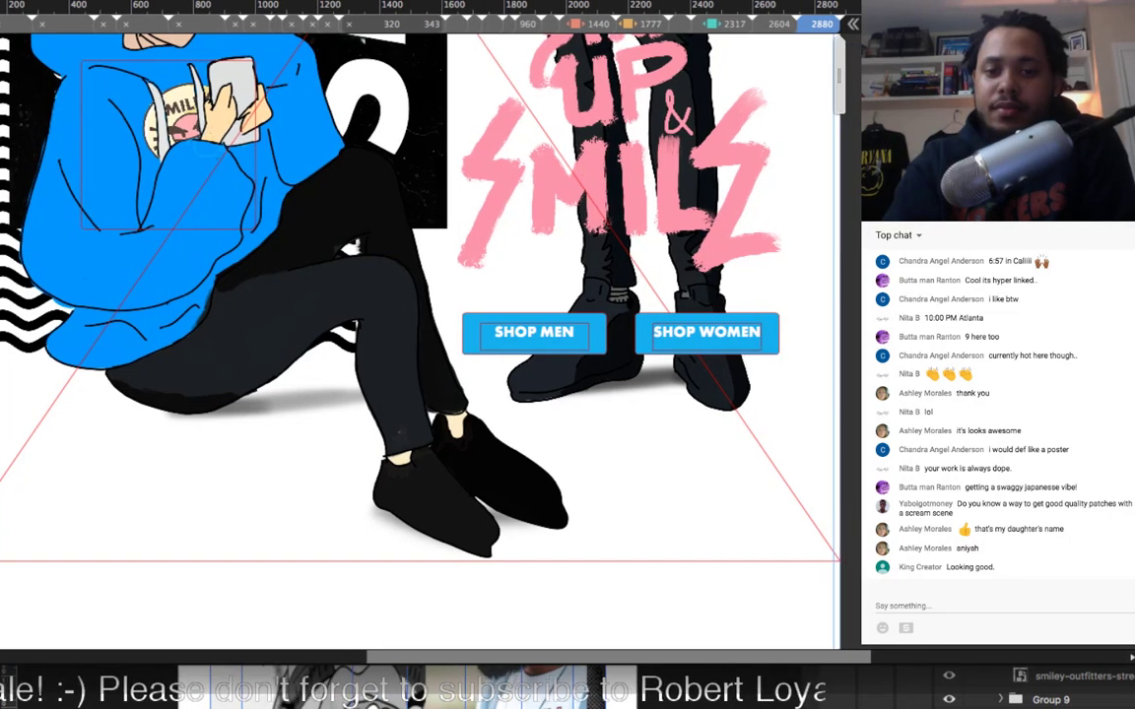
Step: Delete the mockup reference image from the pasteboard beside the page
key(super+minus)
scroll(569, 330, down, 3)
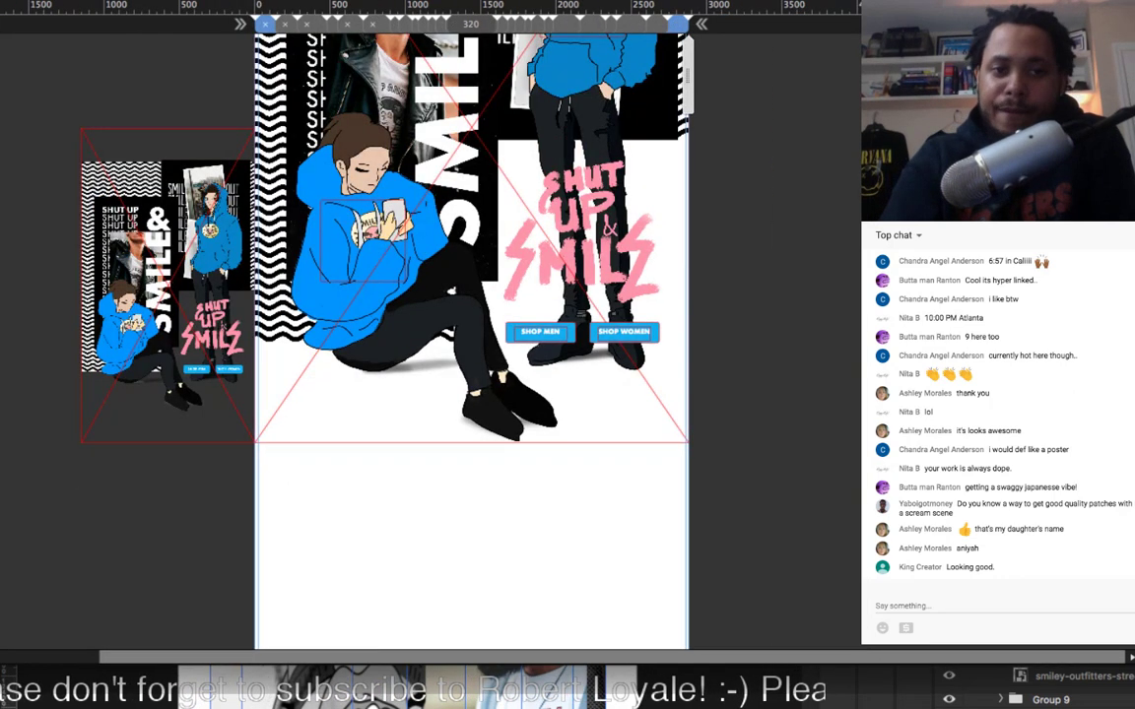
click(166, 285)
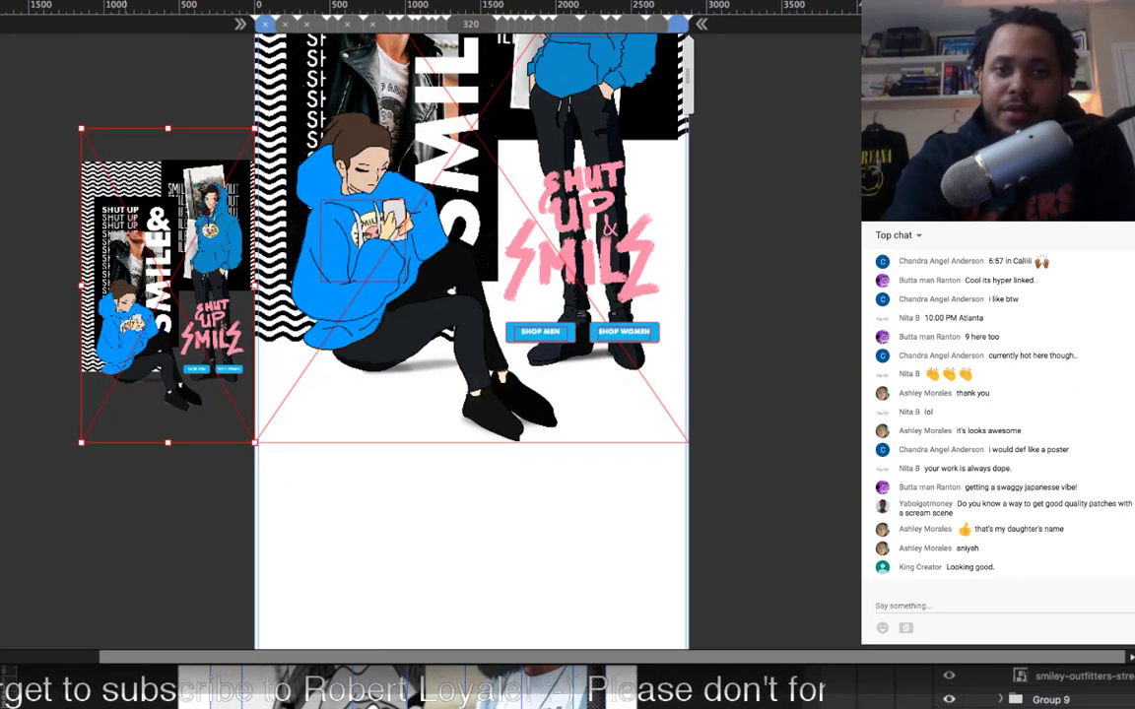
key(Delete)
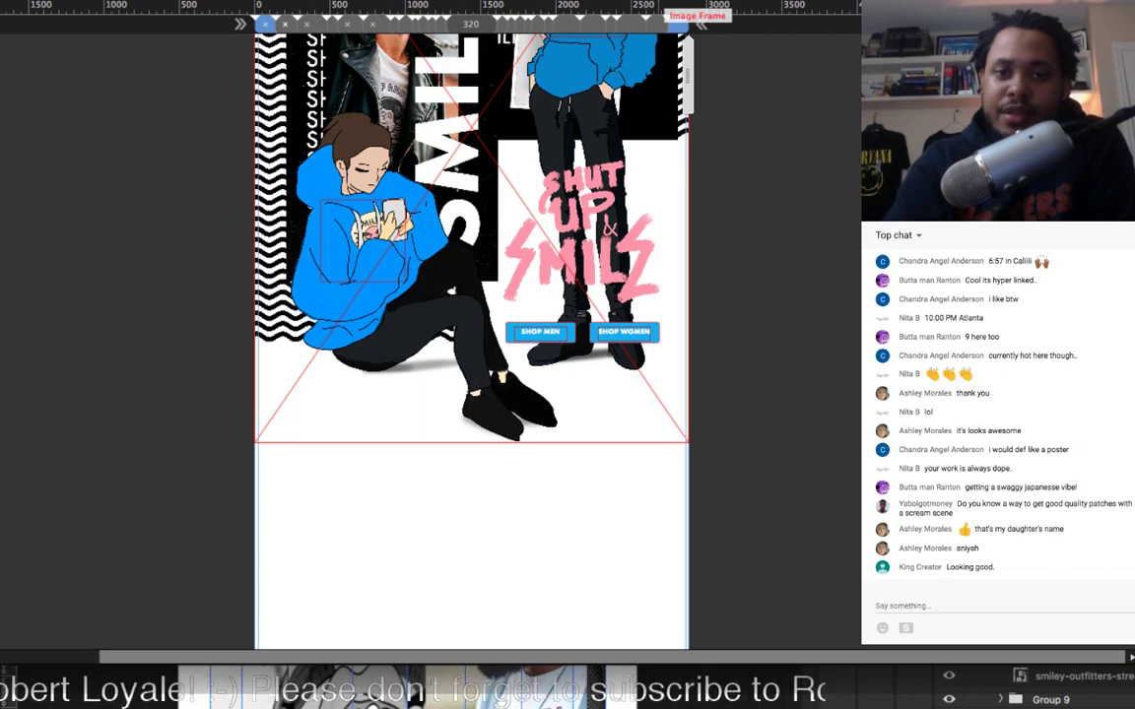
Step: At the 2604 breakpoint, move the SHOP MEN and SHOP WOMEN buttons up over the standing figure's shoes
scroll(470, 335, down, 1)
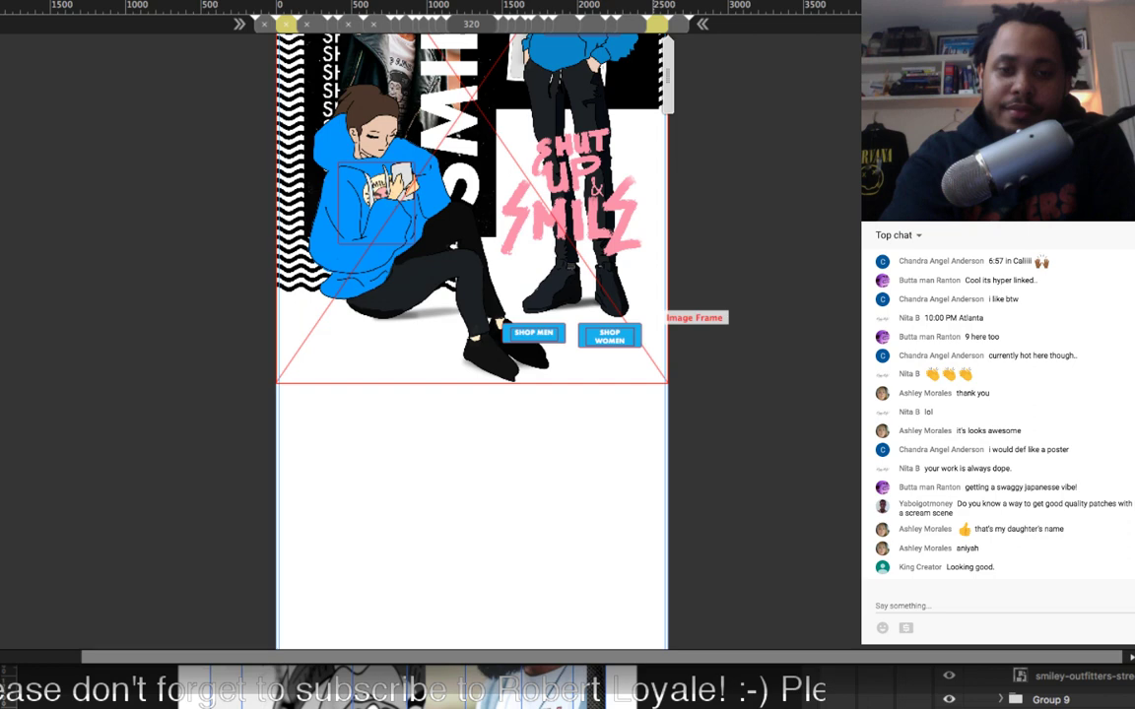
scroll(562, 333, up, 5)
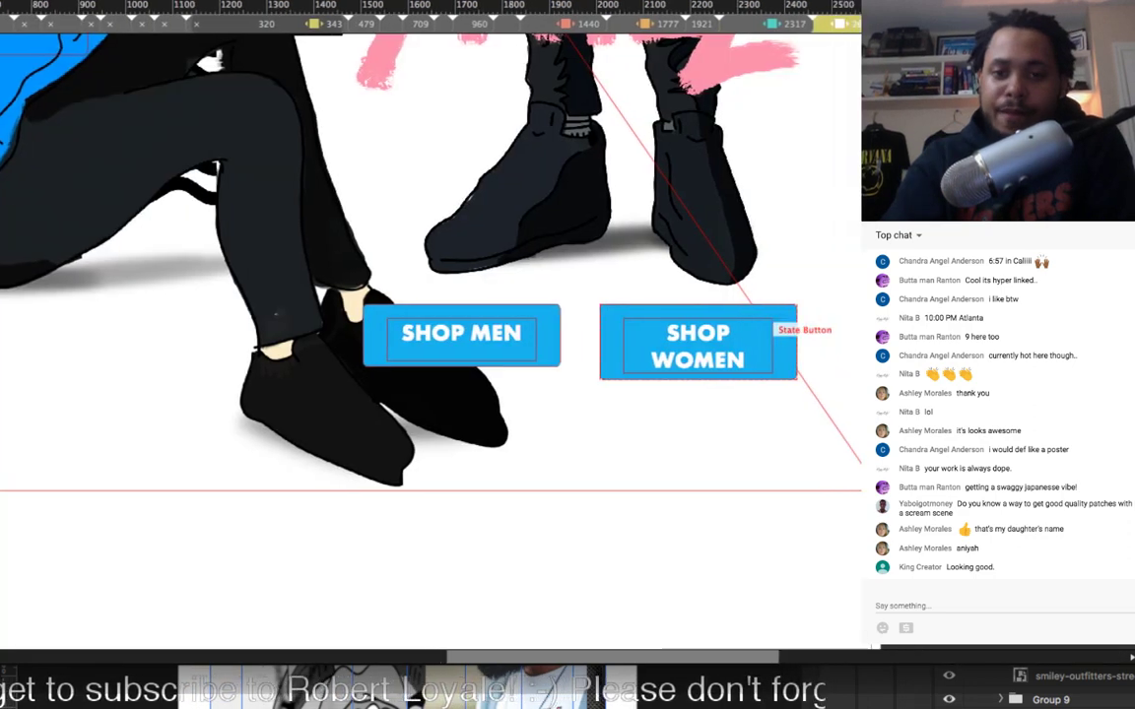
click(684, 335)
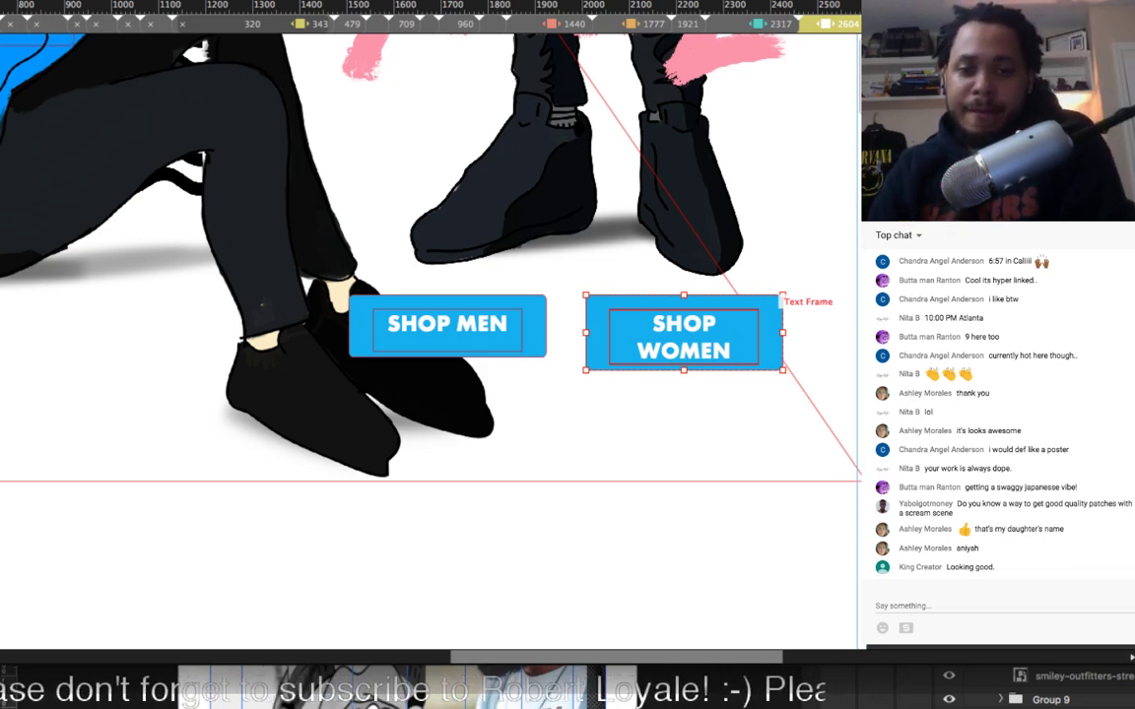
click(751, 339)
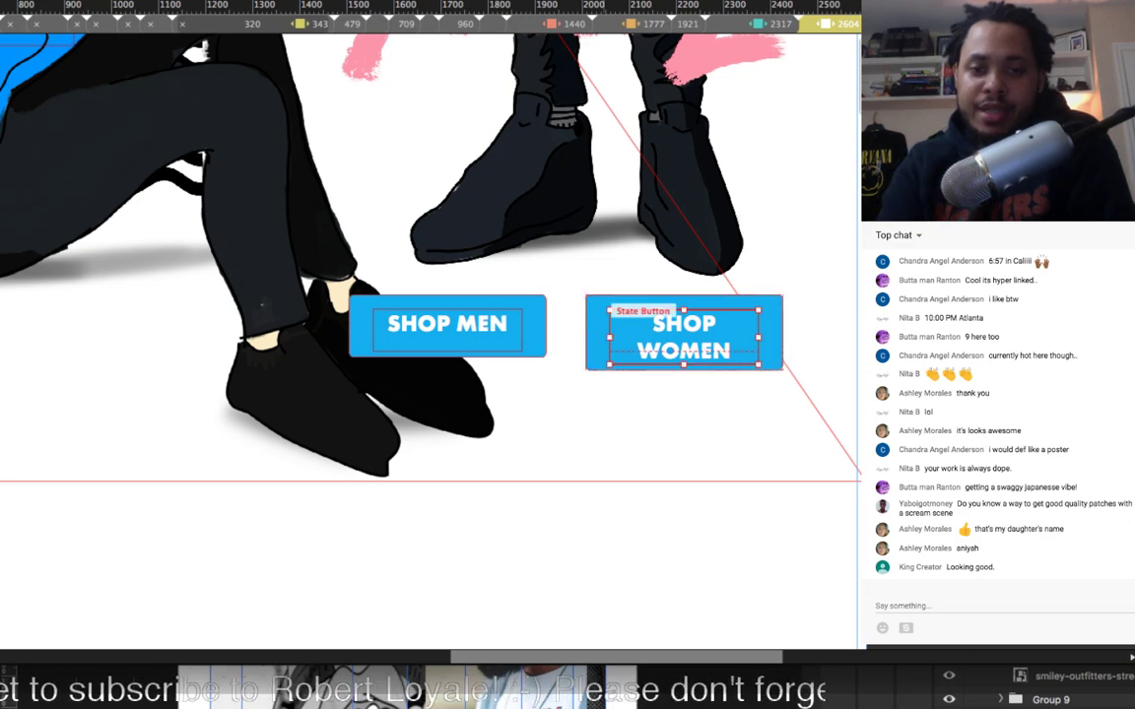
click(488, 325)
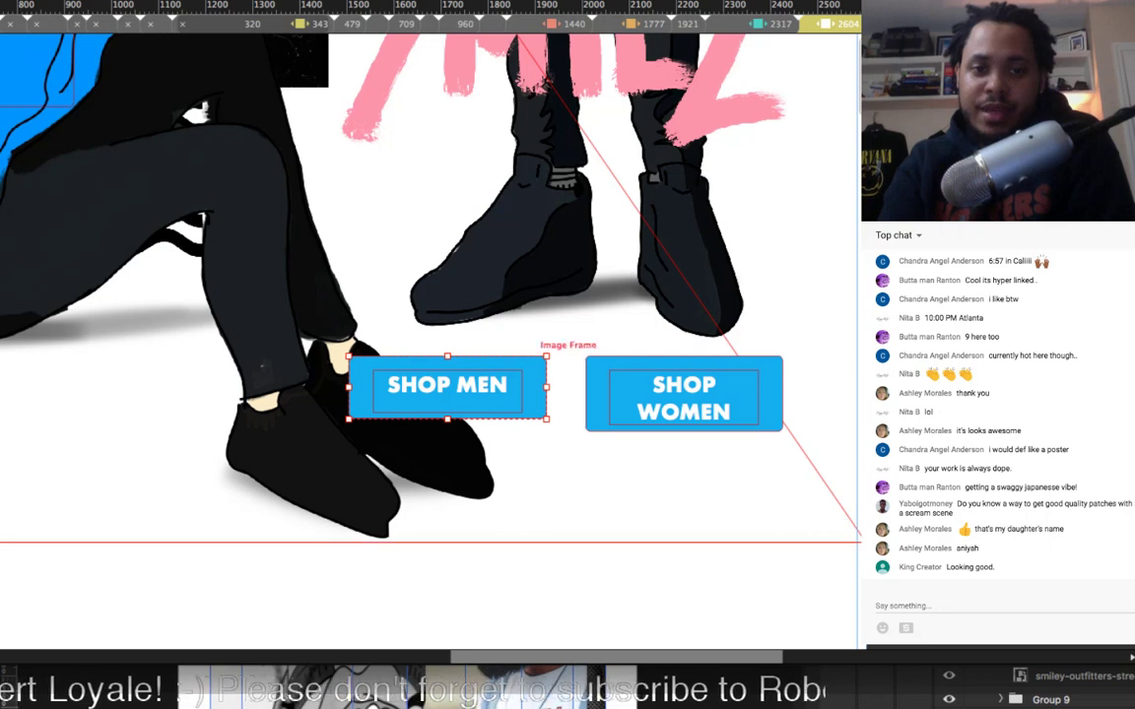
drag(447, 387, 402, 266)
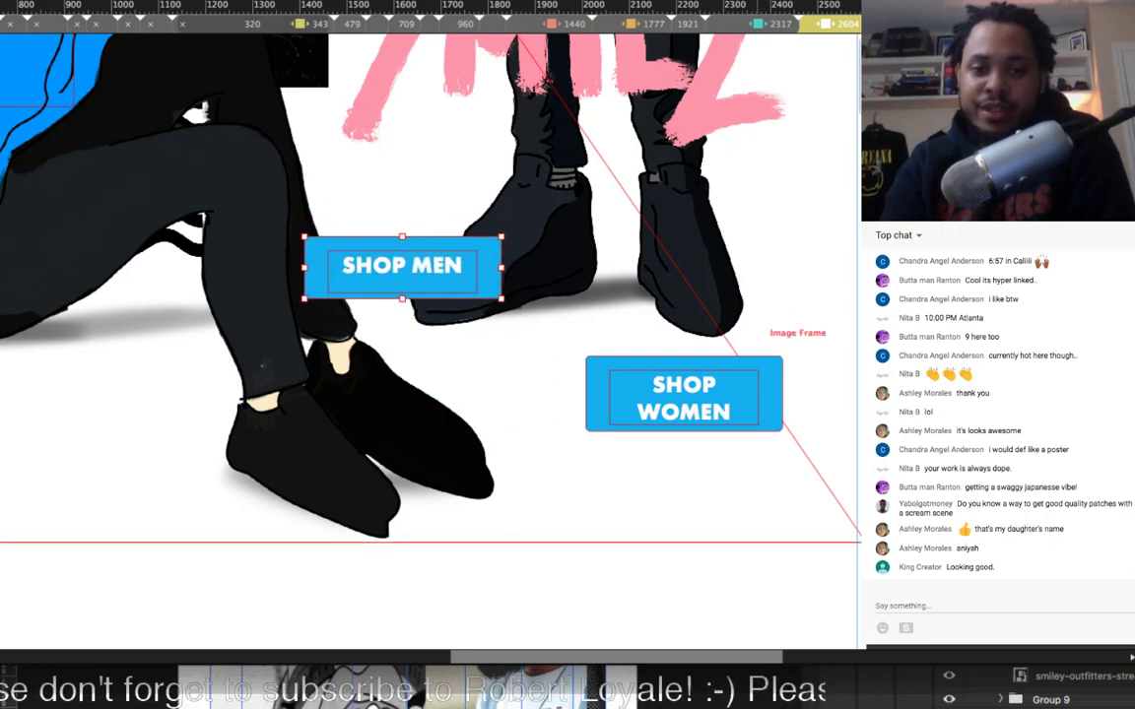
drag(683, 394, 693, 278)
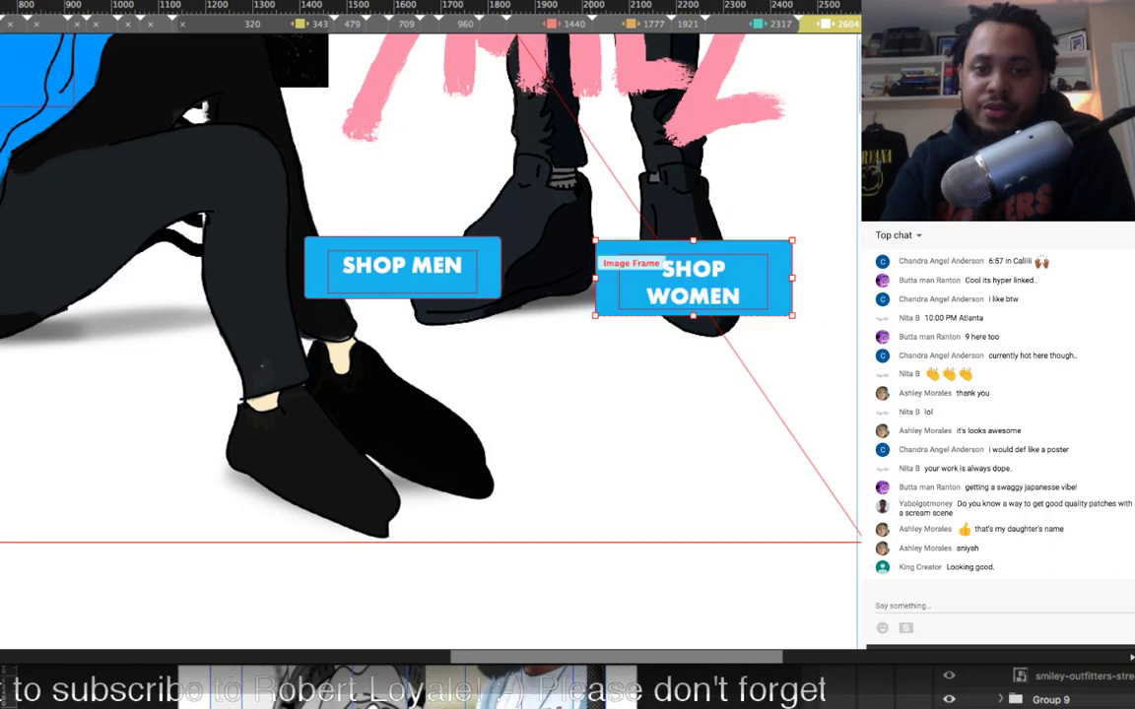
Step: Widen the SHOP WOMEN button and stretch its text frame to 395 px so the label fits on one line
drag(595, 278, 563, 278)
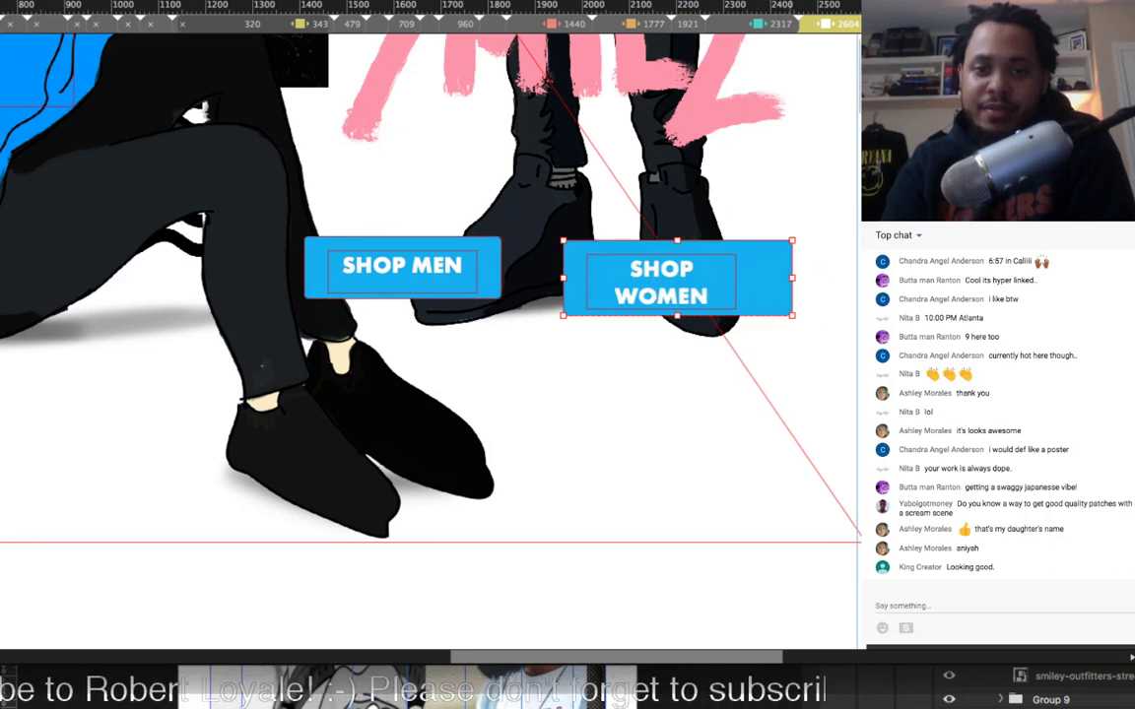
click(661, 283)
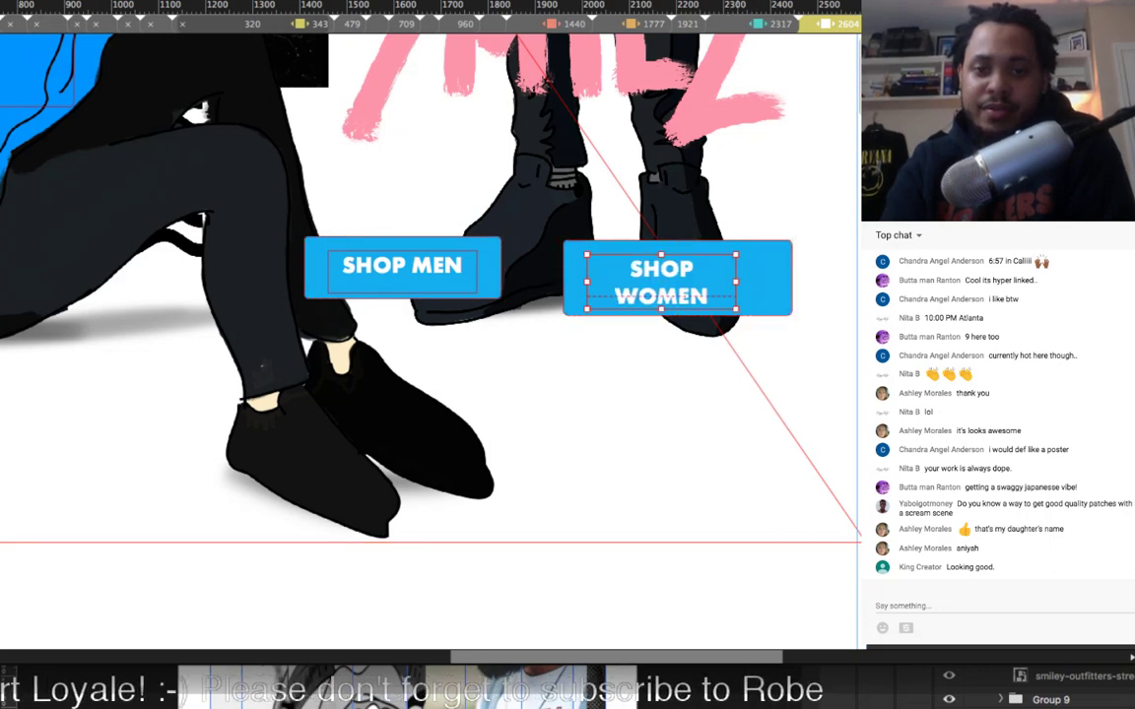
drag(735, 281, 774, 275)
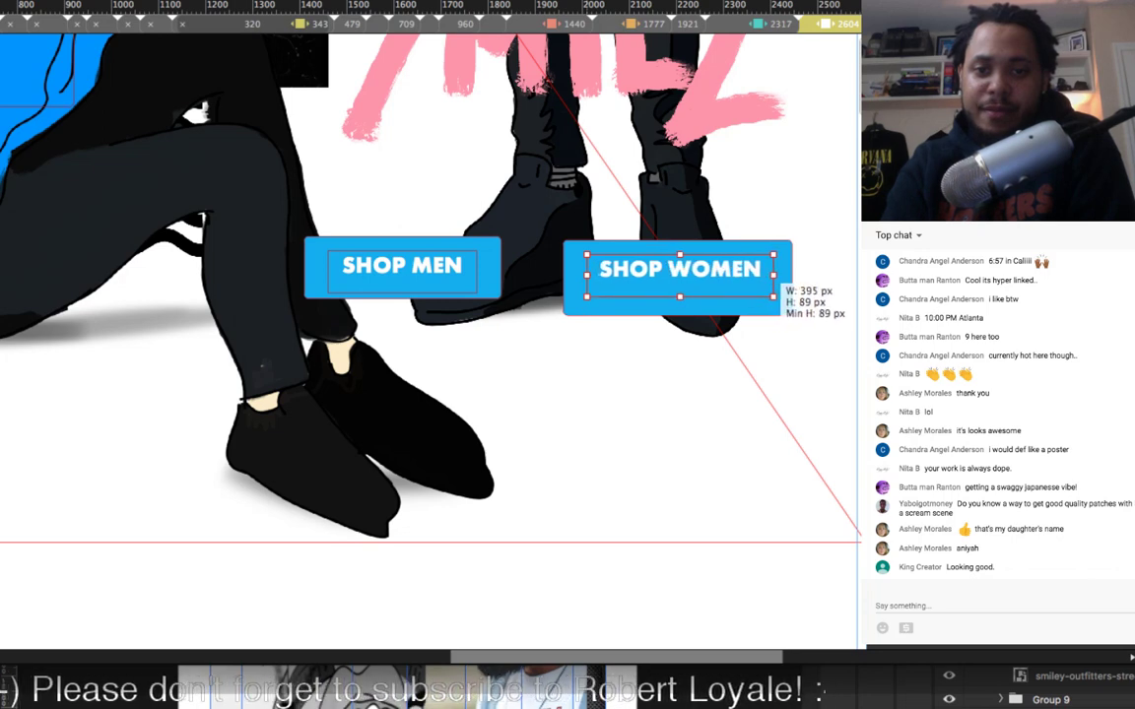
Step: Shorten the SHOP WOMEN button to fit its one-line label and move it slightly up and to the right
click(674, 305)
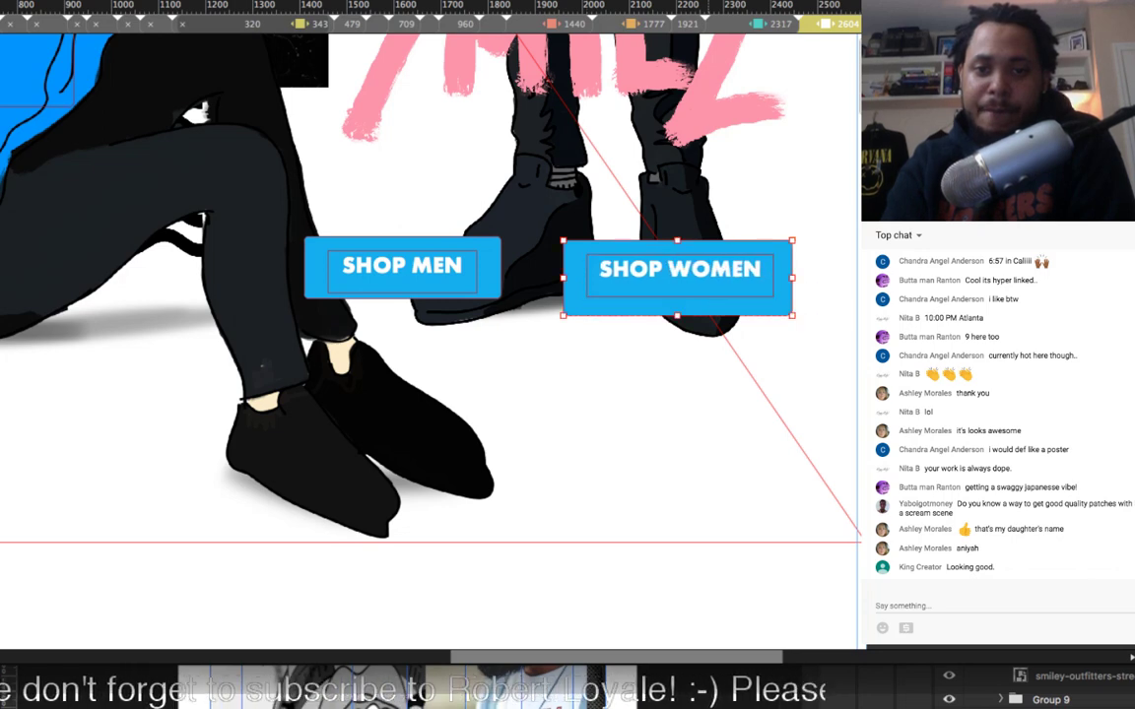
drag(677, 315, 677, 297)
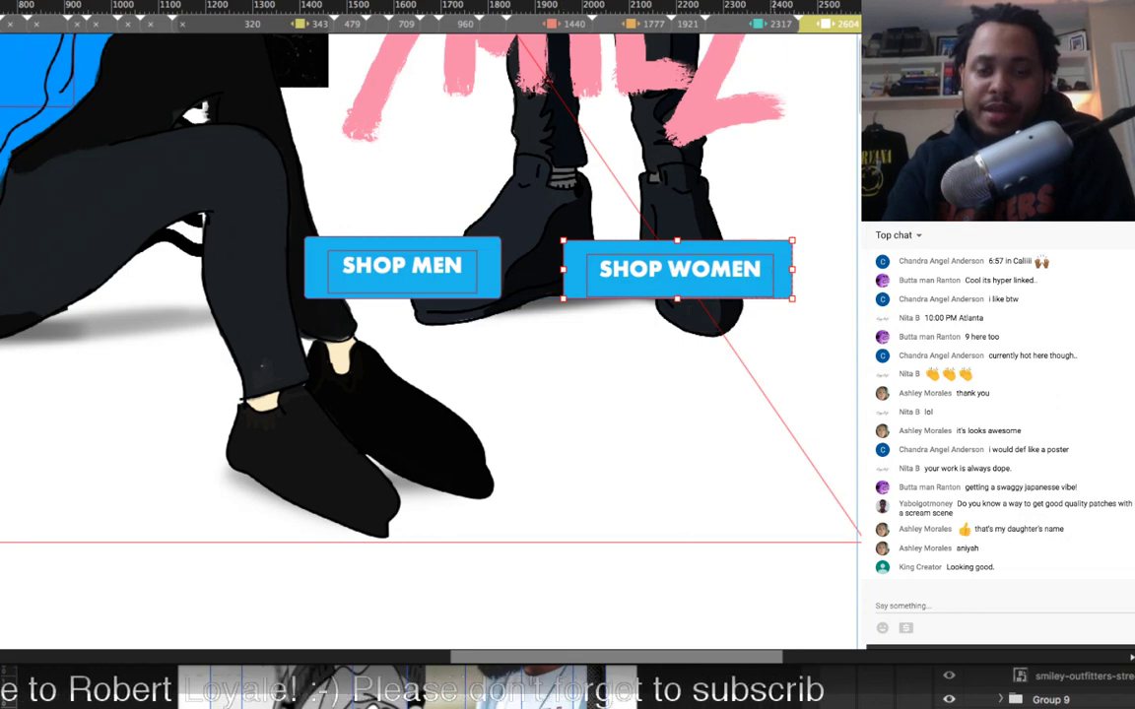
drag(677, 268, 695, 234)
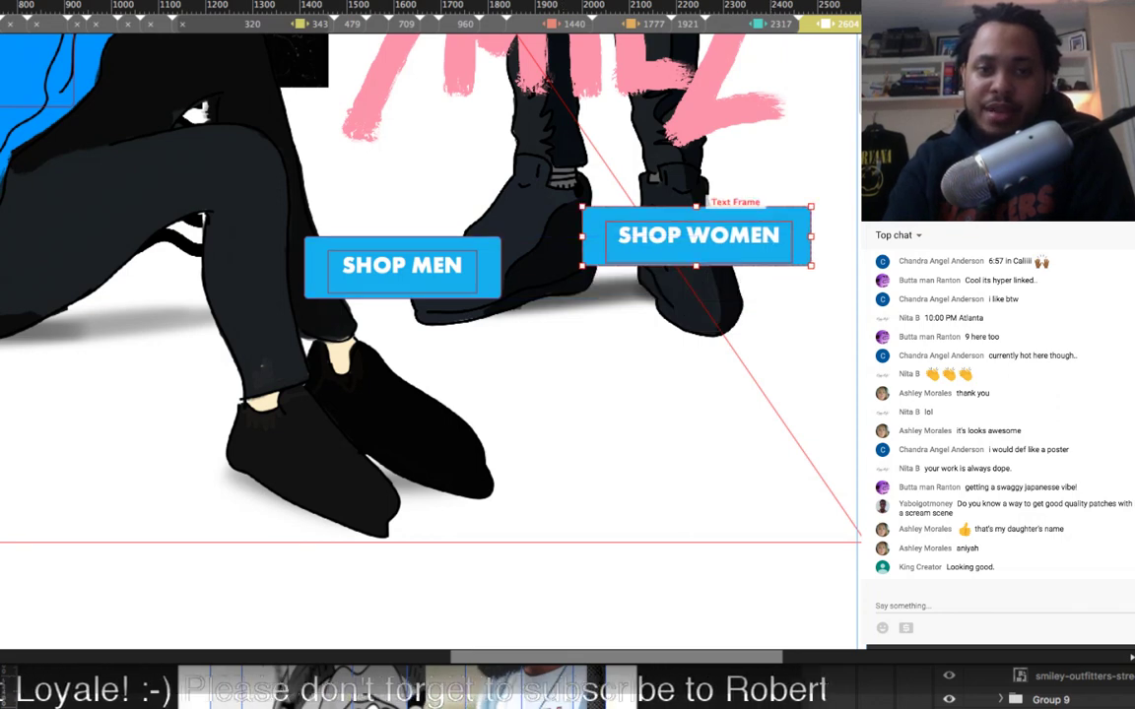
Step: Move the SHOP MEN button slightly up and to the right, level with the SHOP WOMEN button
click(485, 258)
drag(402, 266, 411, 235)
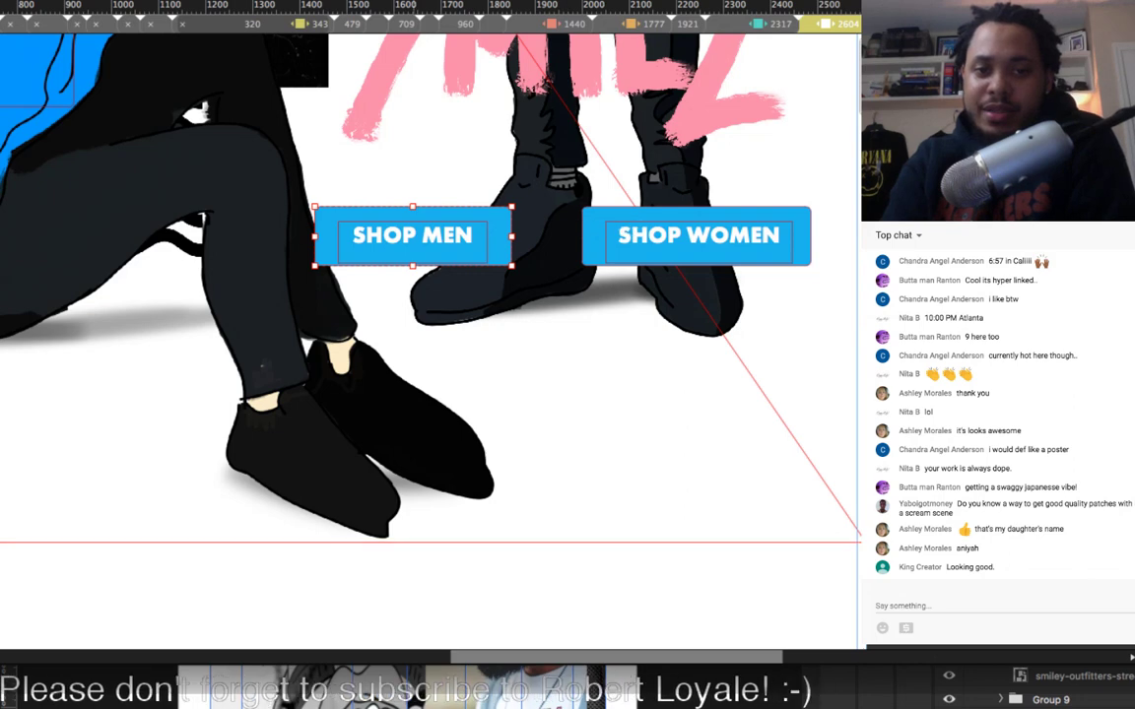
drag(413, 207, 412, 207)
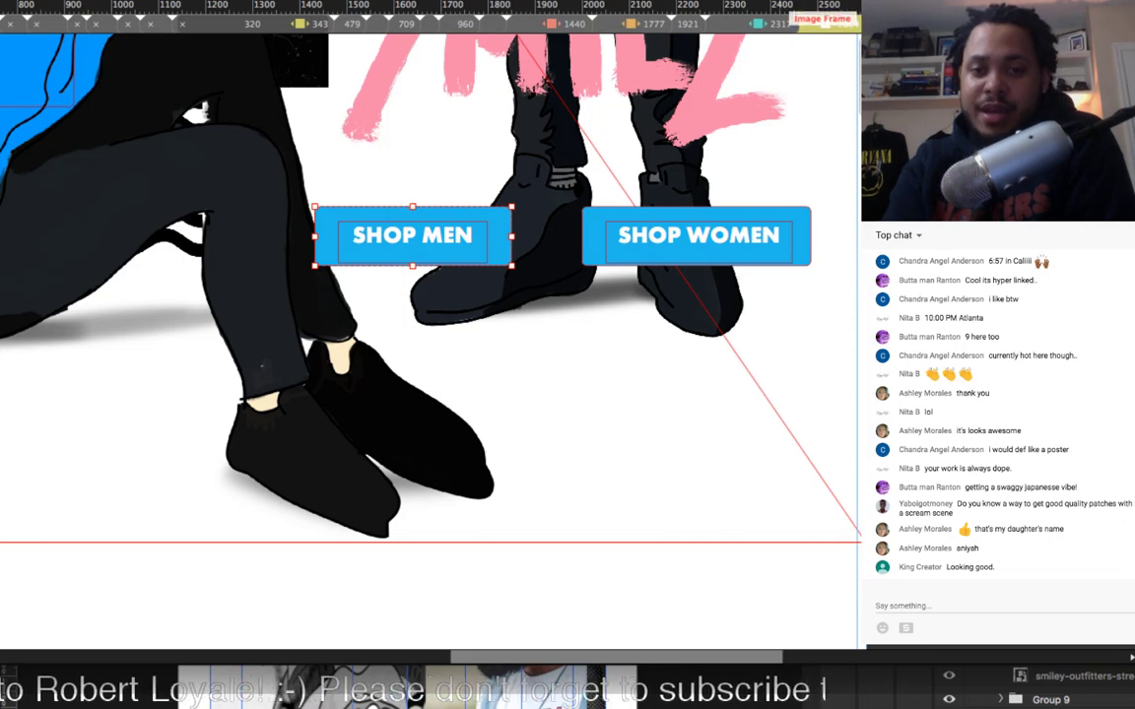
Step: At the 2317 breakpoint, move both shop buttons up over the standing figure's shoes and make SHOP MEN slightly taller
click(779, 23)
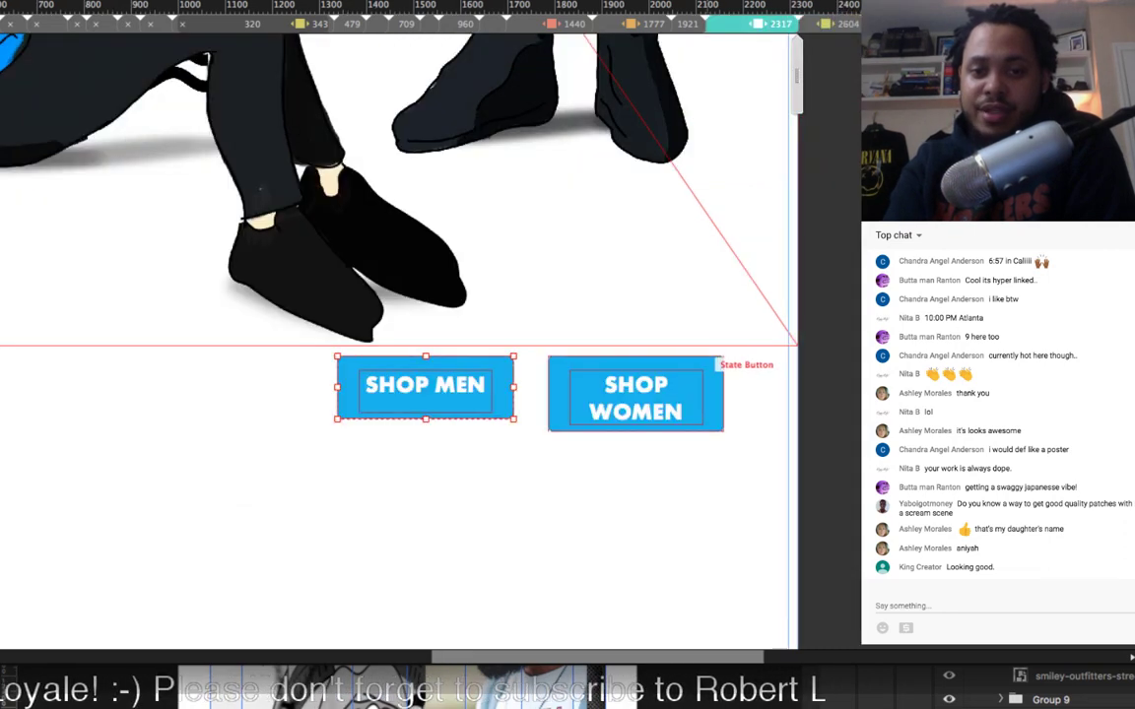
drag(635, 394, 653, 272)
scroll(701, 337, up, 2)
scroll(394, 296, up, 1)
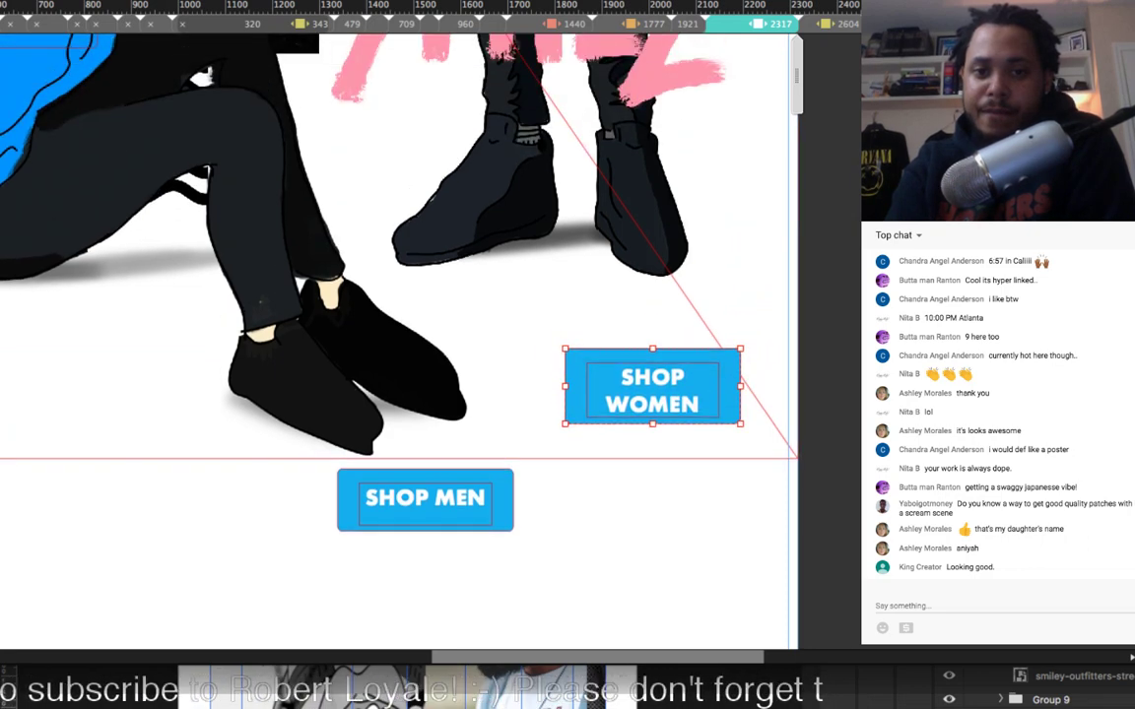
drag(652, 386, 642, 194)
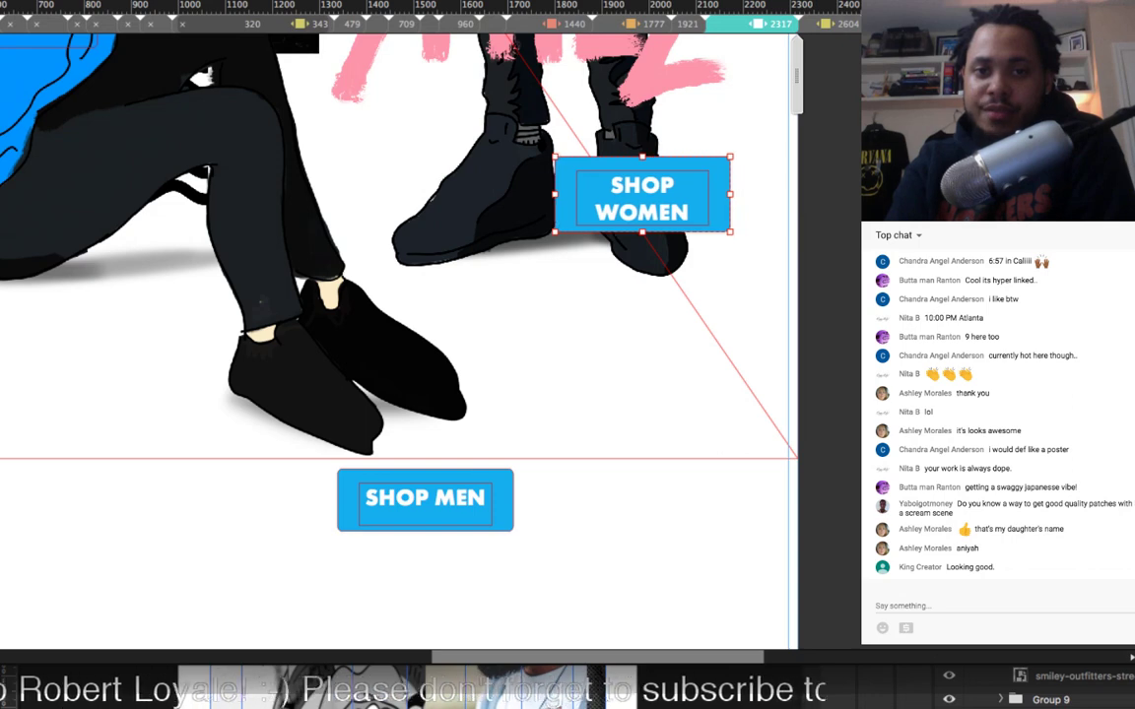
drag(424, 500, 413, 185)
scroll(412, 185, up, 3)
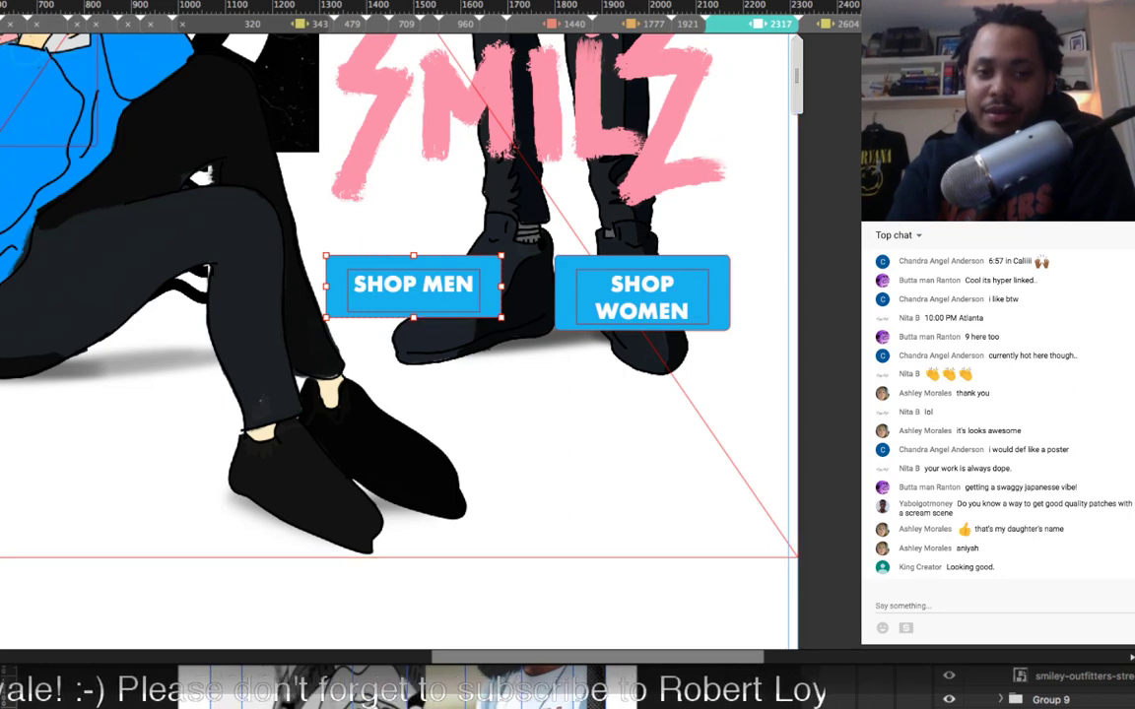
drag(413, 317, 414, 323)
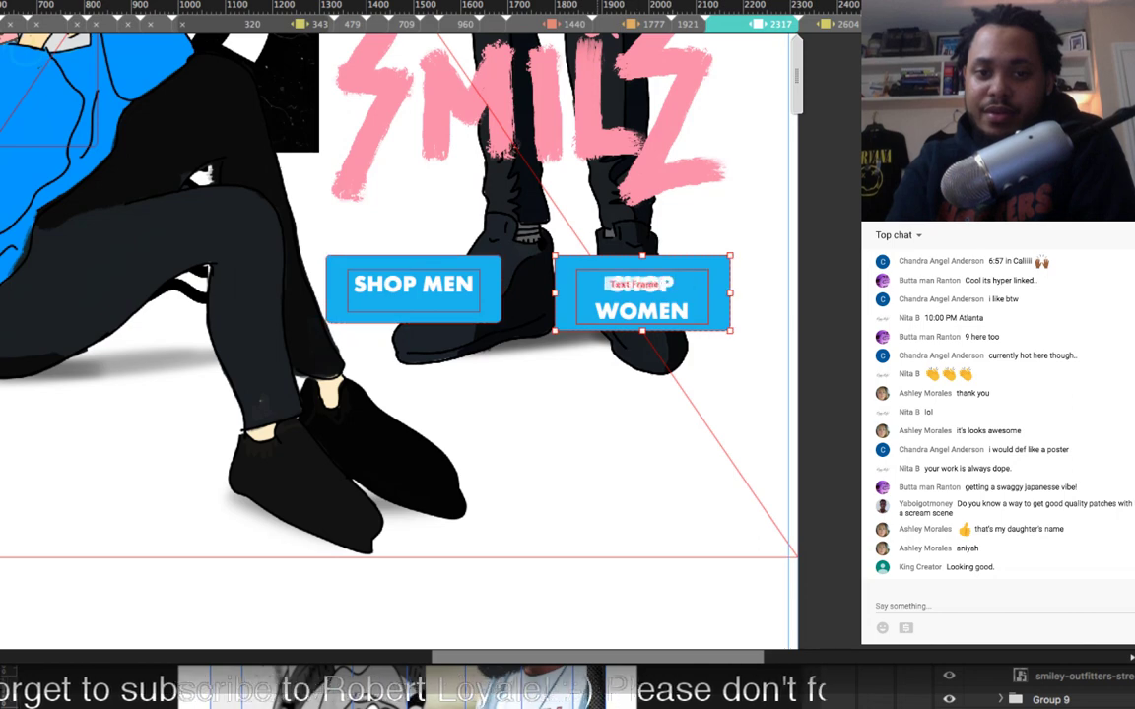
Step: Widen the SHOP WOMEN text frame on both sides so its label fits on one line
click(642, 295)
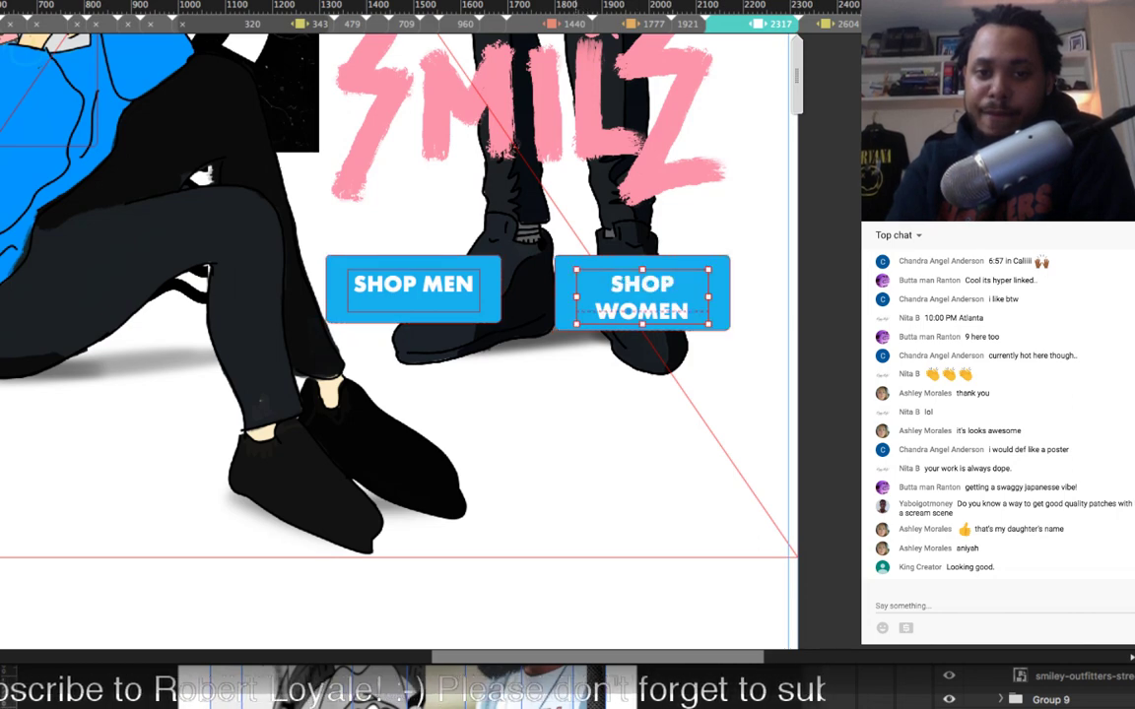
drag(576, 297, 561, 296)
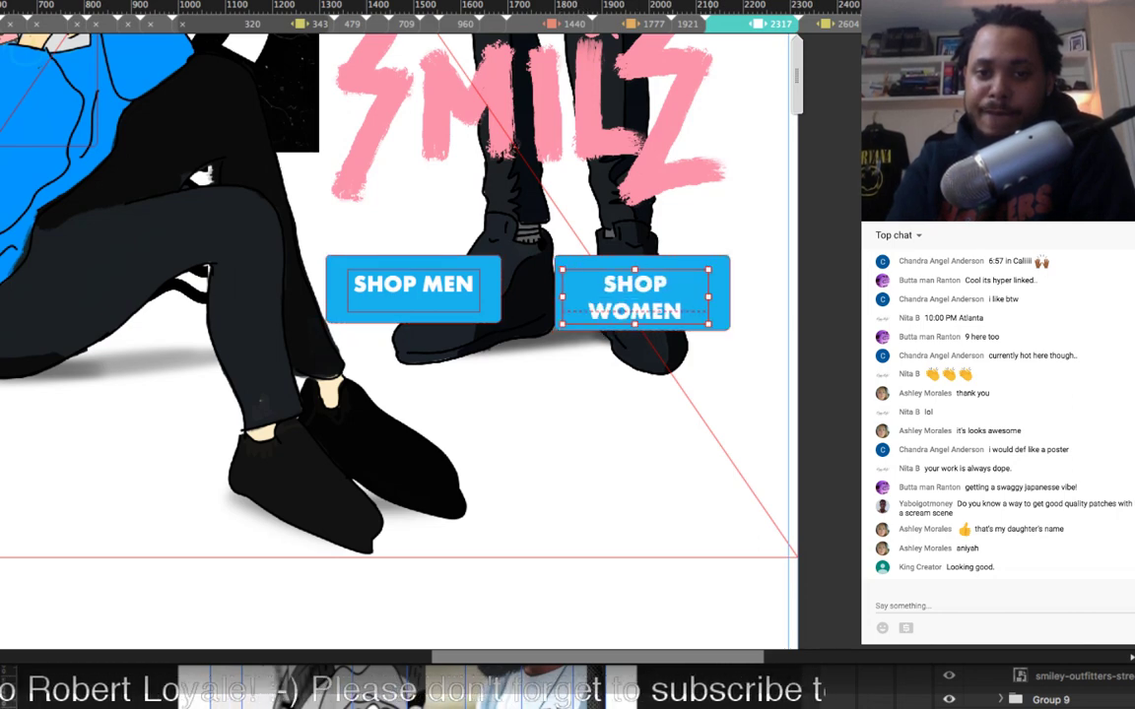
drag(708, 296, 726, 297)
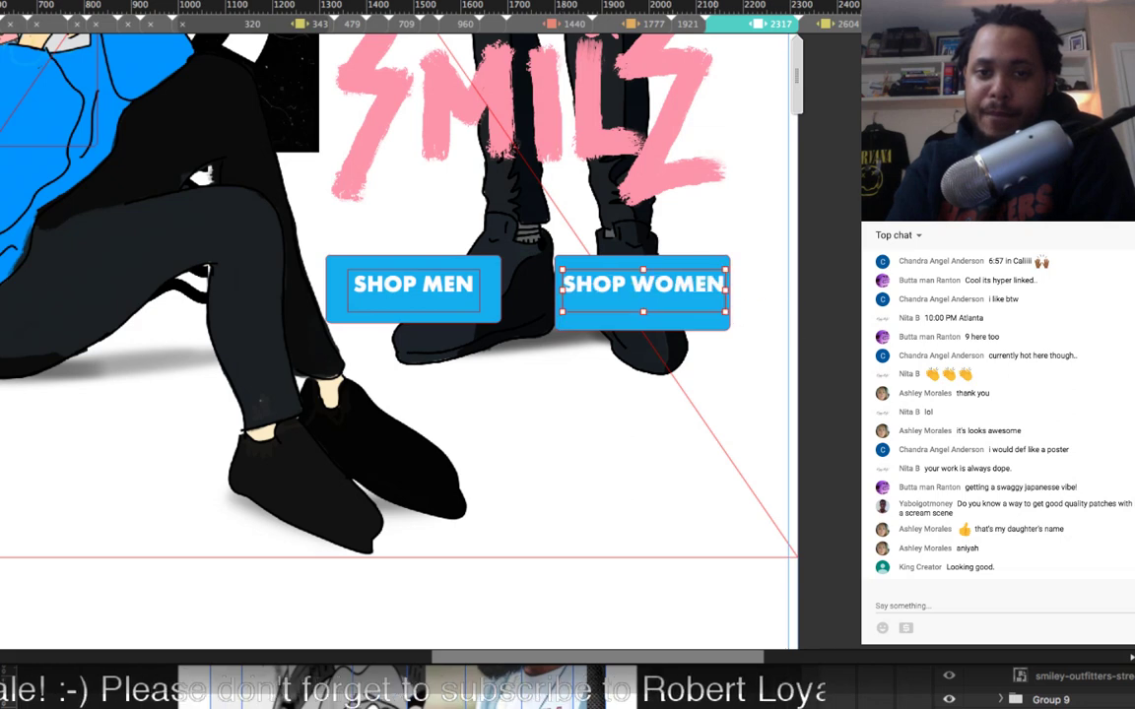
click(720, 394)
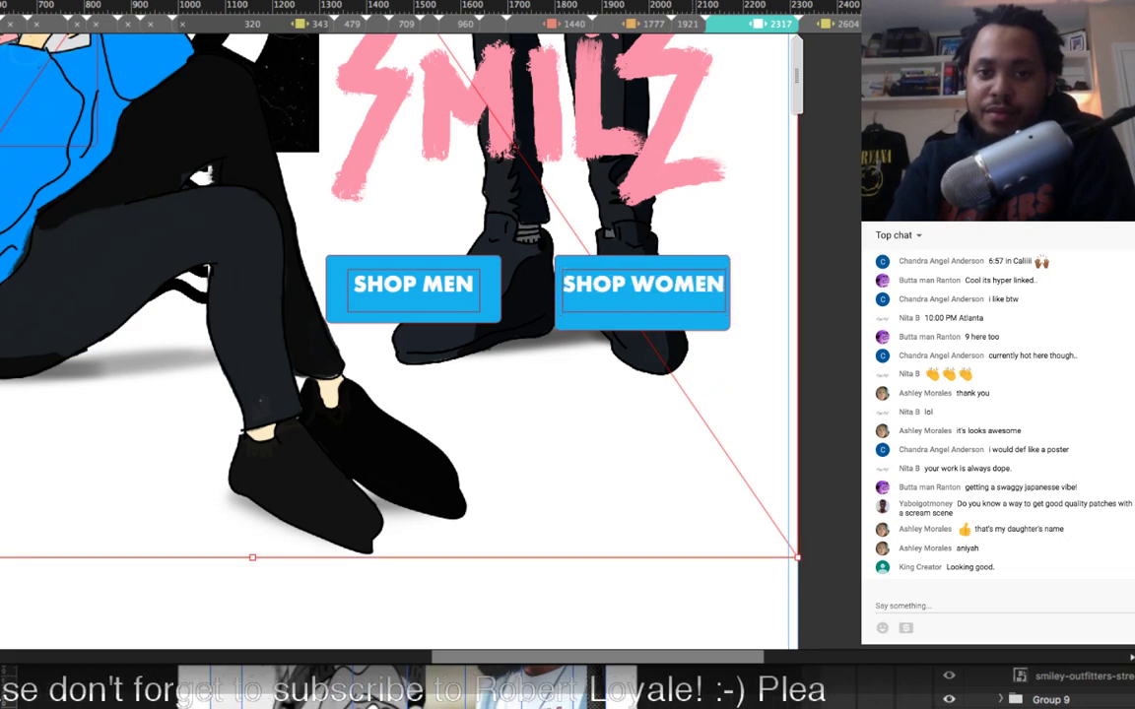
Step: At the 1921 breakpoint, move the SHOP WOMEN and SHOP MEN buttons up over the standing figure's shoes, aligned side by side
click(688, 24)
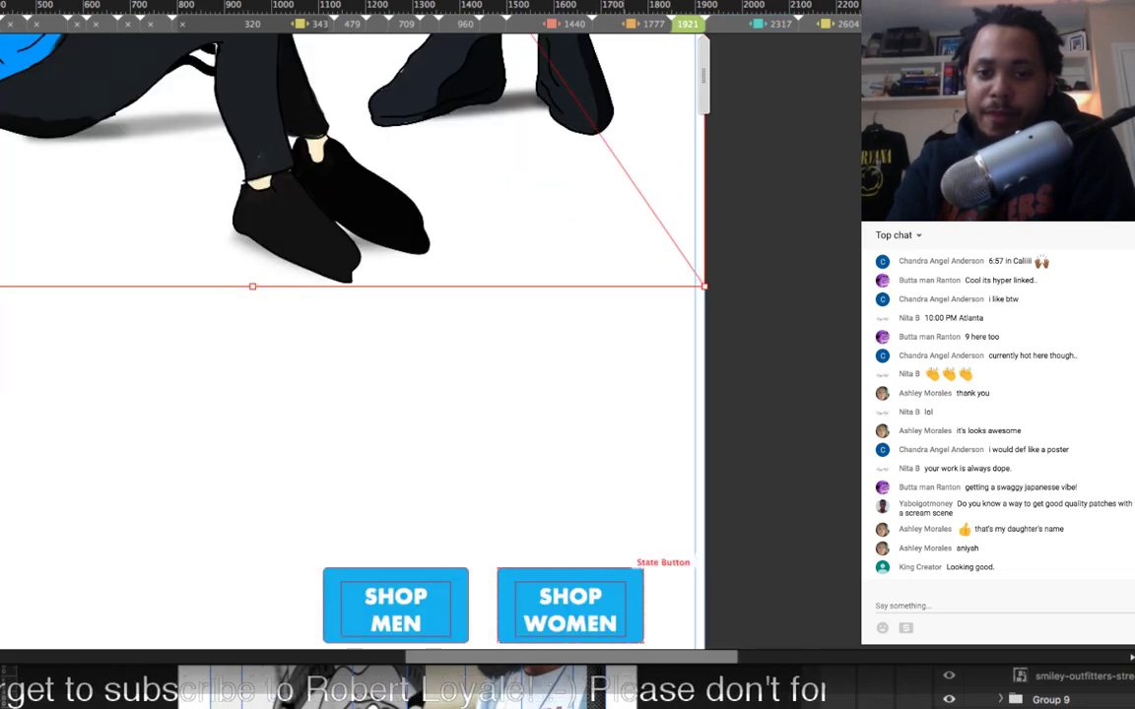
drag(570, 602, 577, 140)
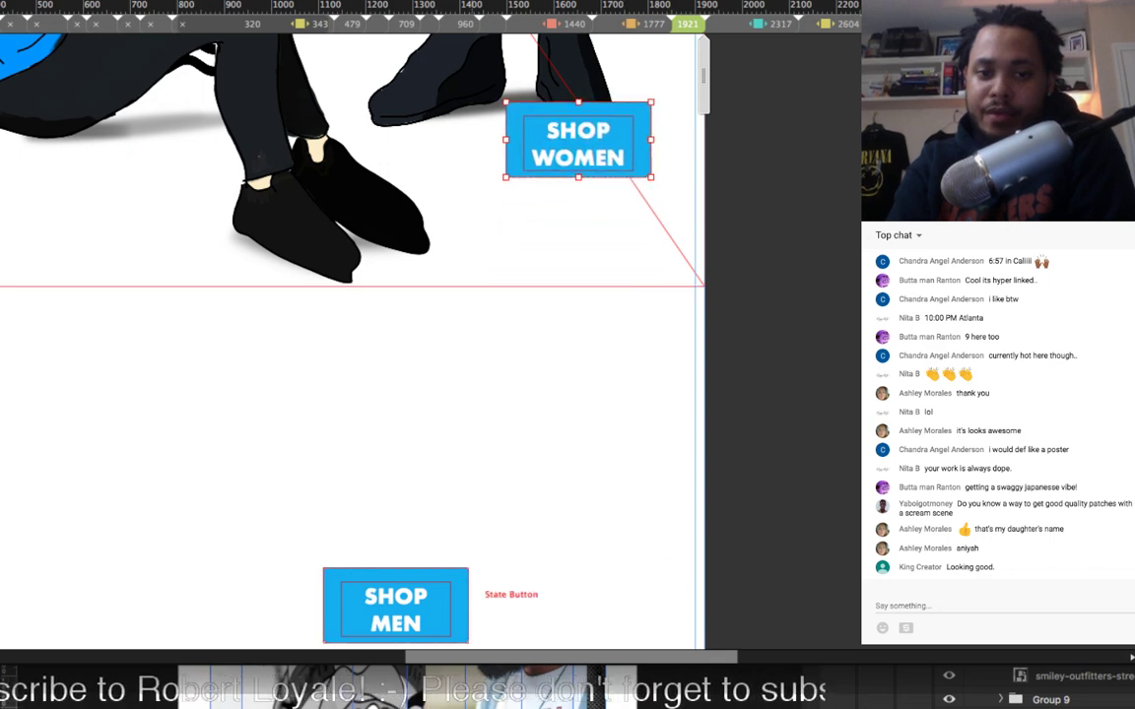
drag(443, 591, 470, 139)
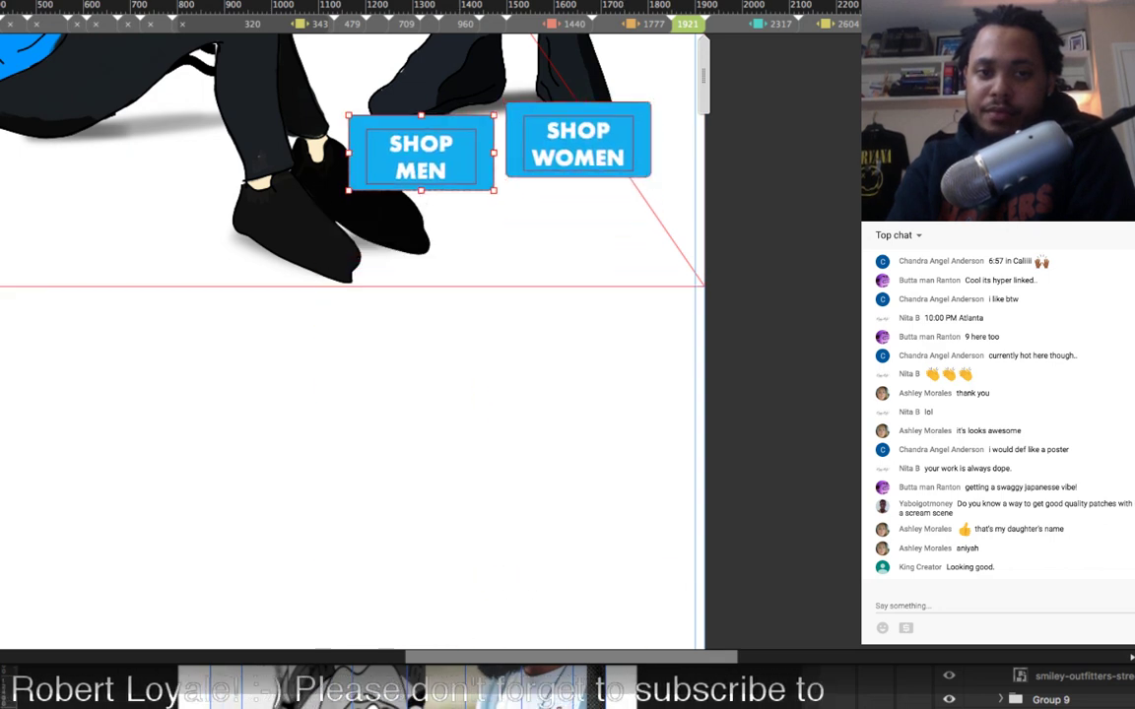
scroll(353, 254, up, 4)
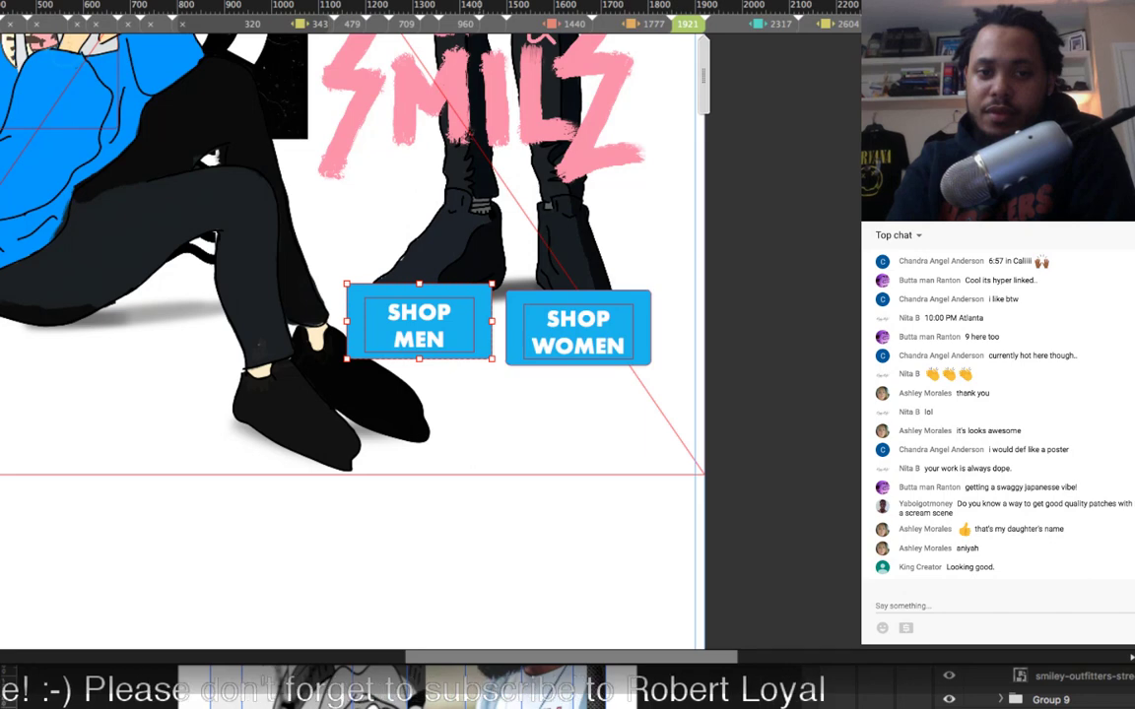
drag(418, 321, 389, 257)
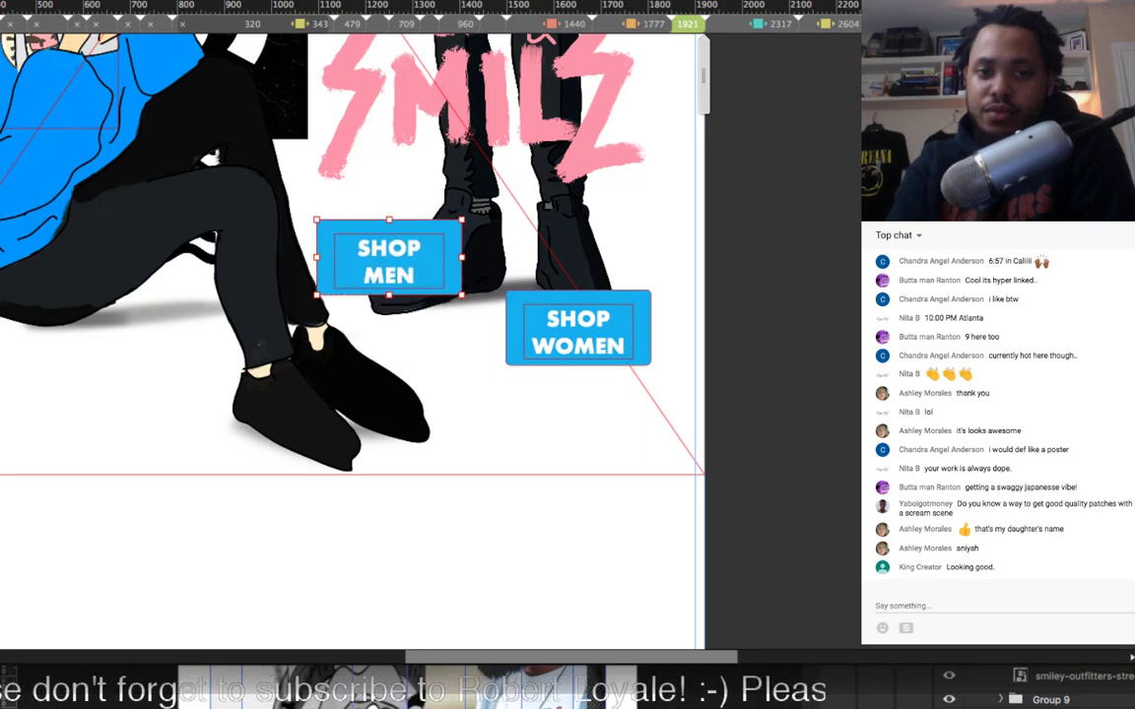
drag(578, 329, 569, 257)
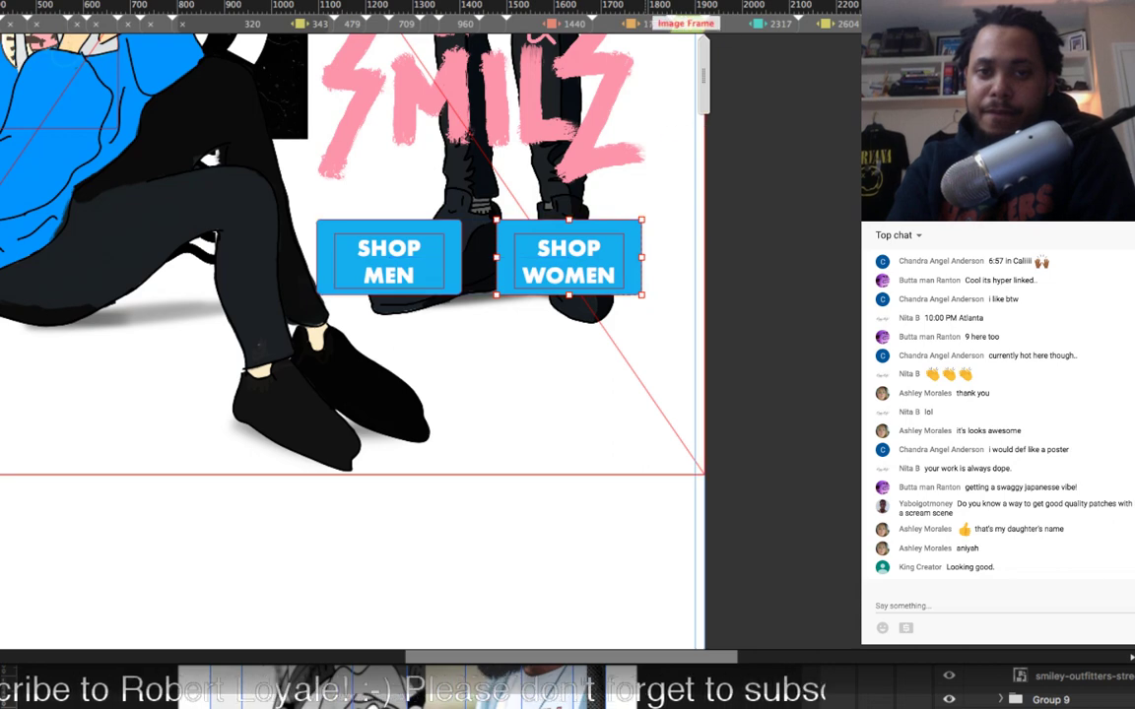
Step: At the 1777 breakpoint, move the SHOP MEN and SHOP WOMEN buttons together up over the standing figure's shoes
click(635, 24)
scroll(335, 188, down, 1)
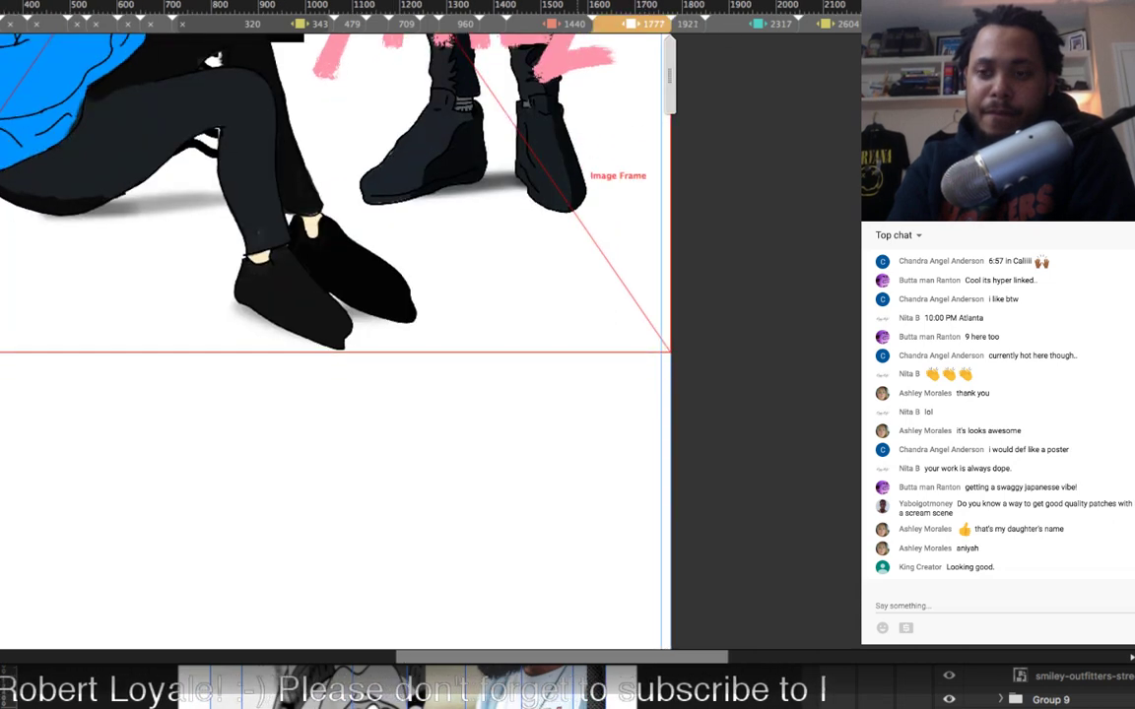
scroll(606, 192, down, 6)
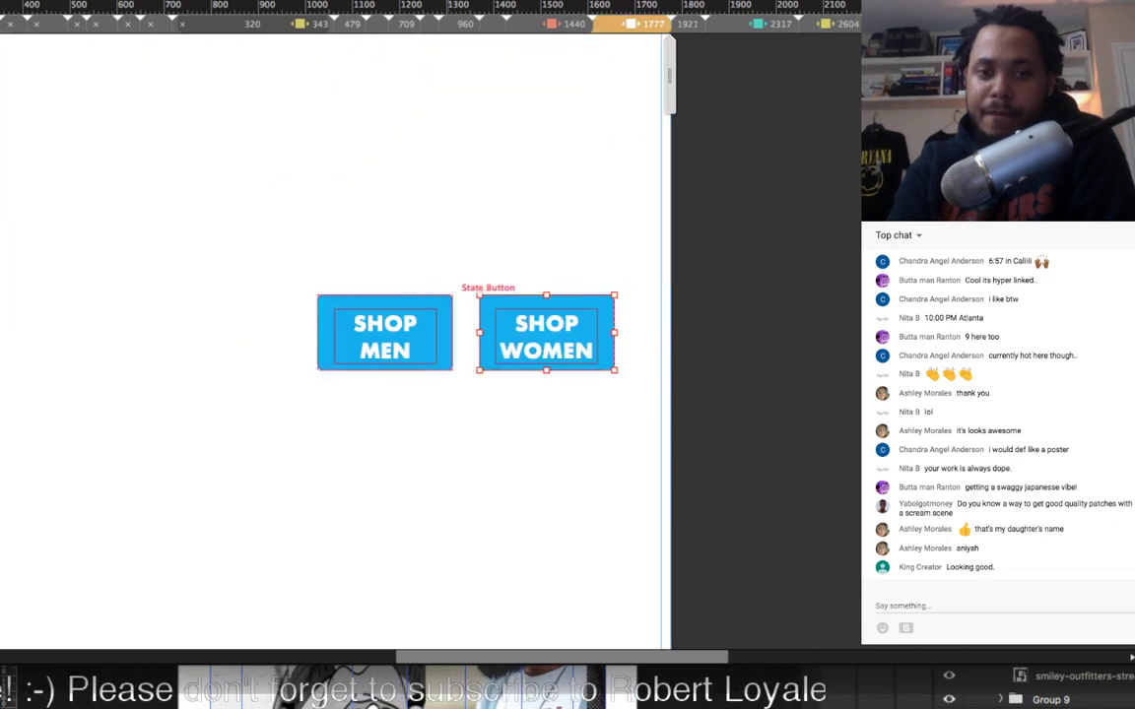
shift+click(385, 333)
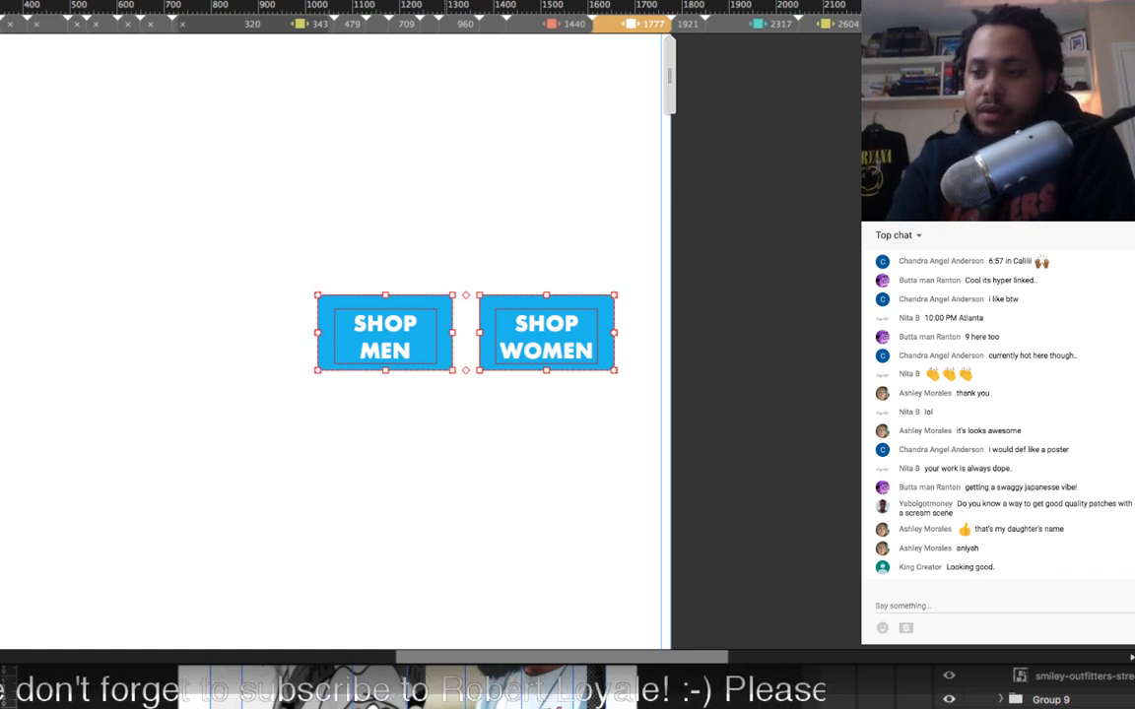
drag(385, 332, 385, 113)
scroll(335, 295, up, 6)
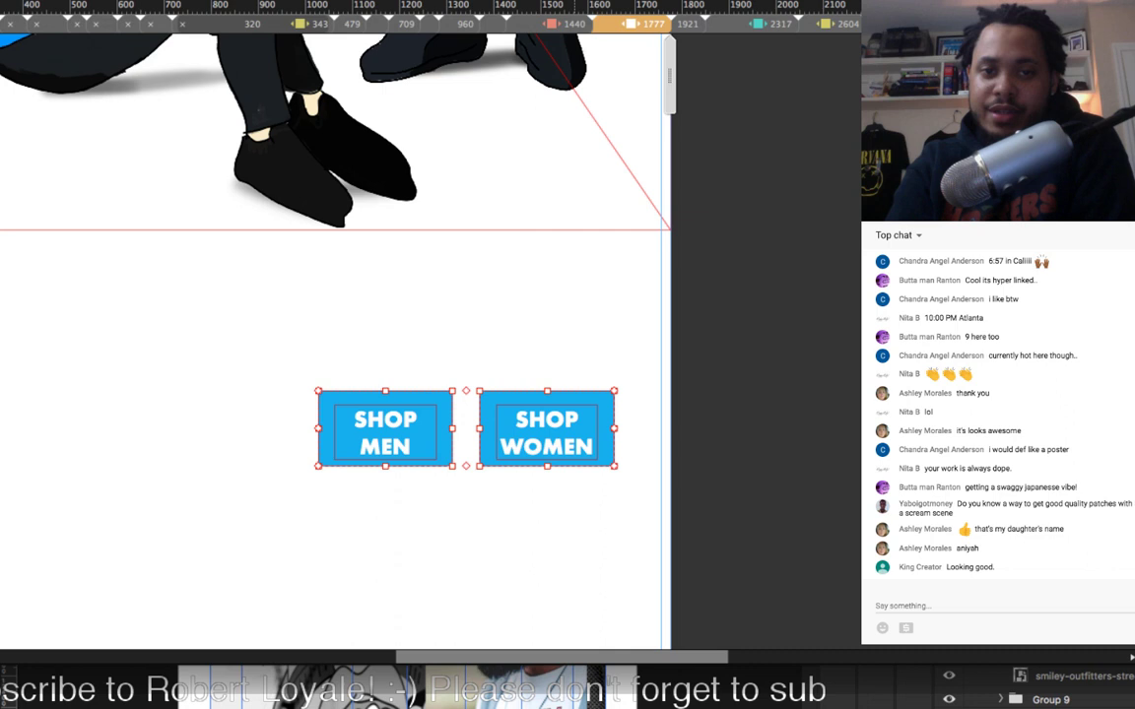
drag(385, 429, 384, 120)
scroll(384, 119, up, 2)
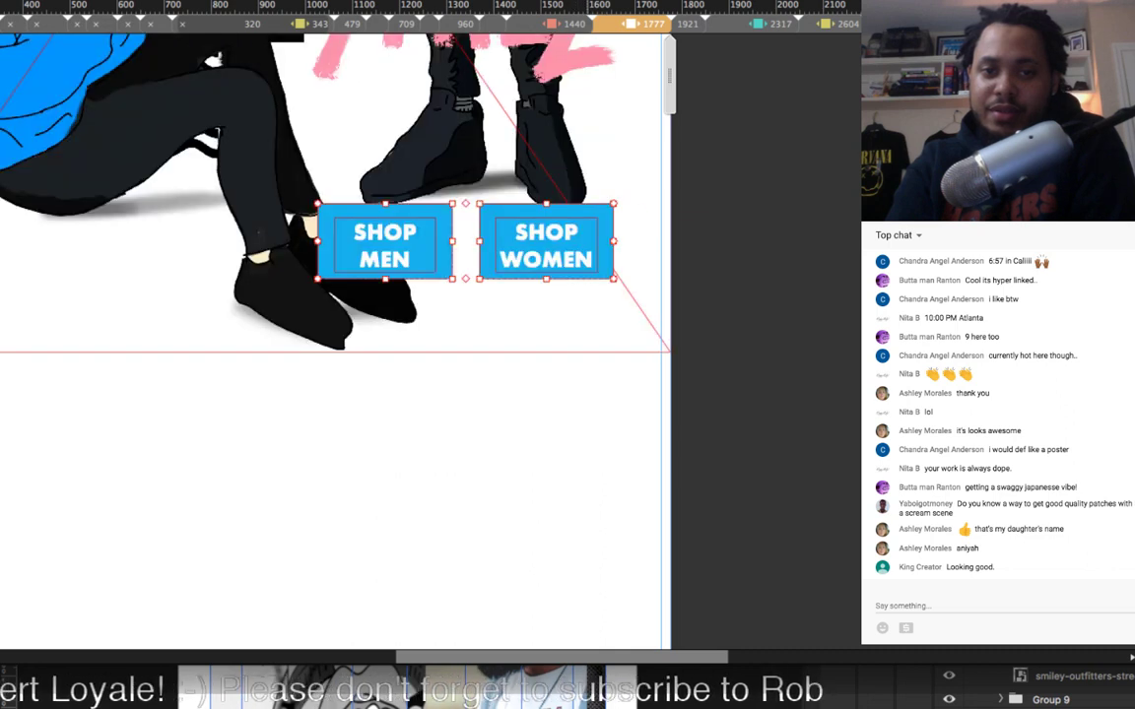
drag(385, 242, 380, 151)
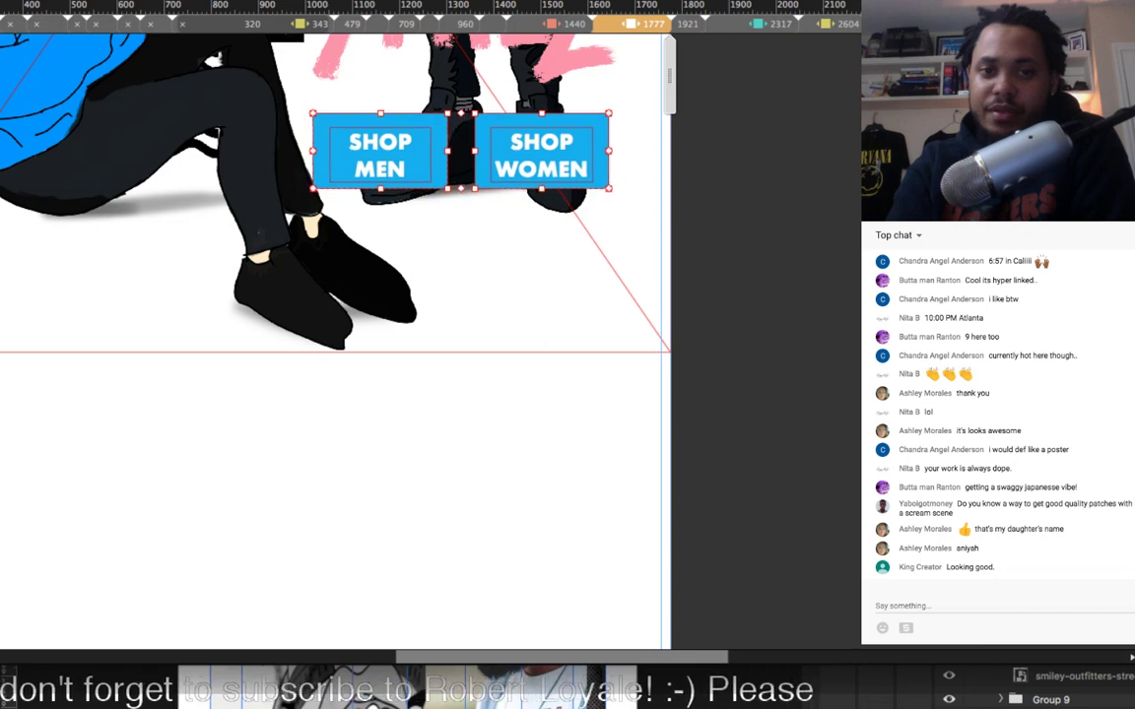
click(453, 258)
Step: At the 1440 breakpoint, resize the SHOP WOMEN button to 274 by 160 px and widen its text frame to 219 px
click(563, 24)
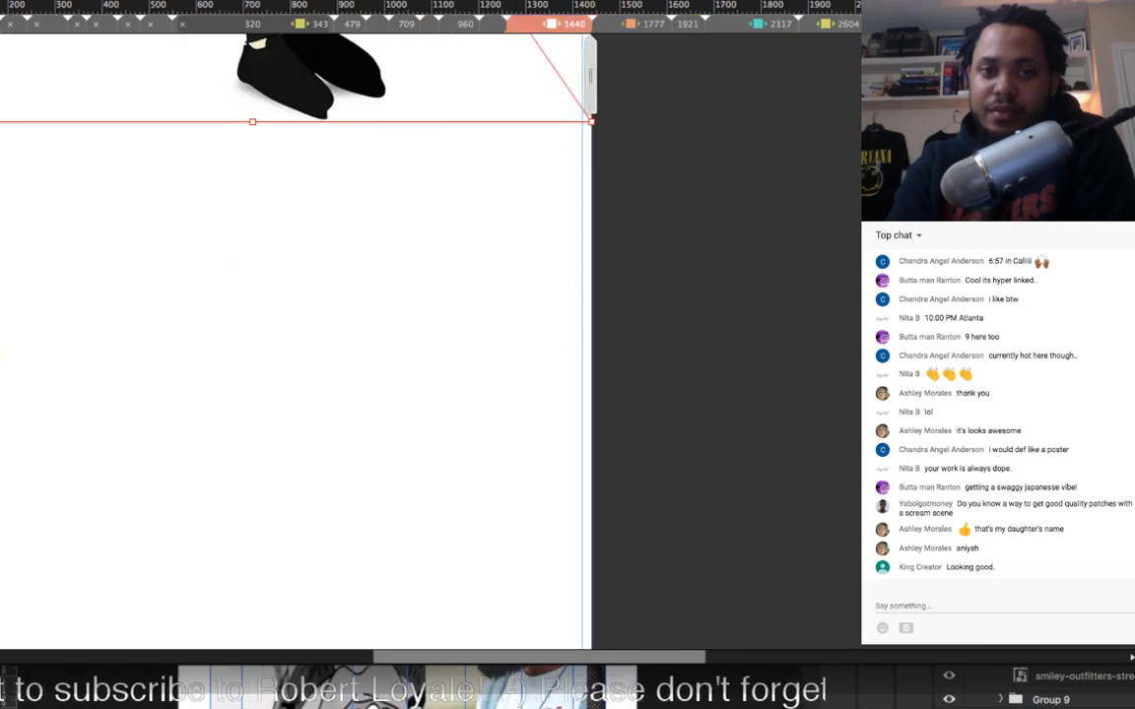
scroll(295, 295, up, 5)
scroll(384, 197, down, 1)
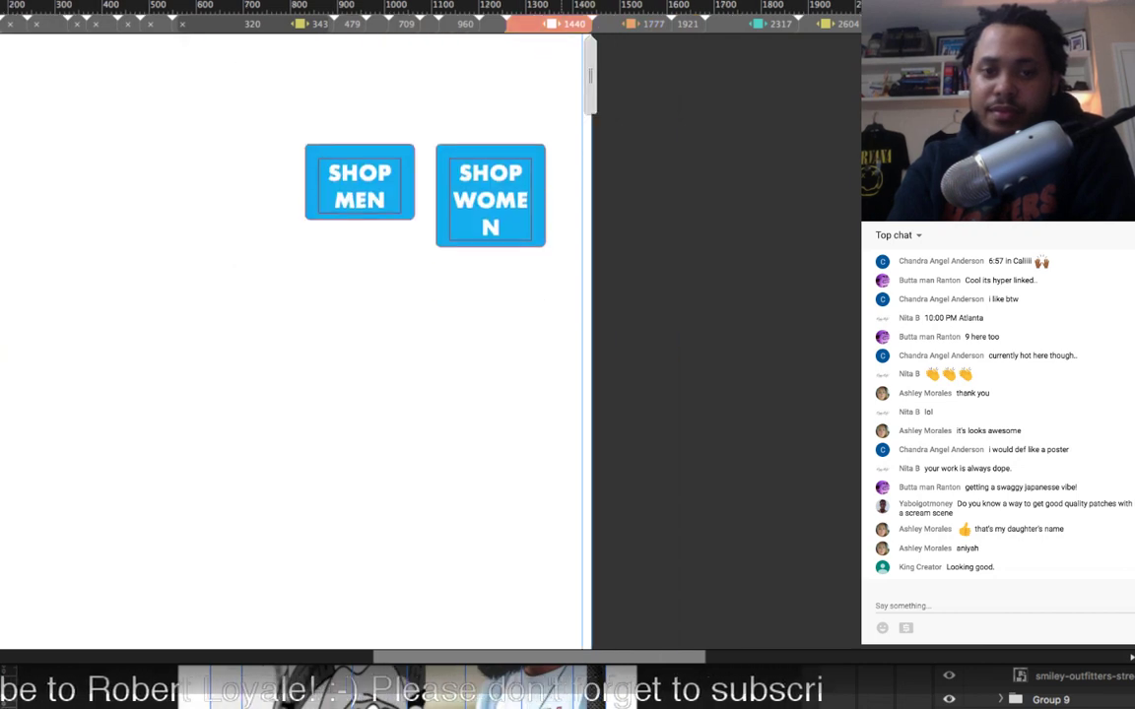
click(490, 197)
mouse_move(546, 196)
mouse_down()
mouse_move(581, 198)
mouse_move(553, 197)
mouse_up()
click(508, 189)
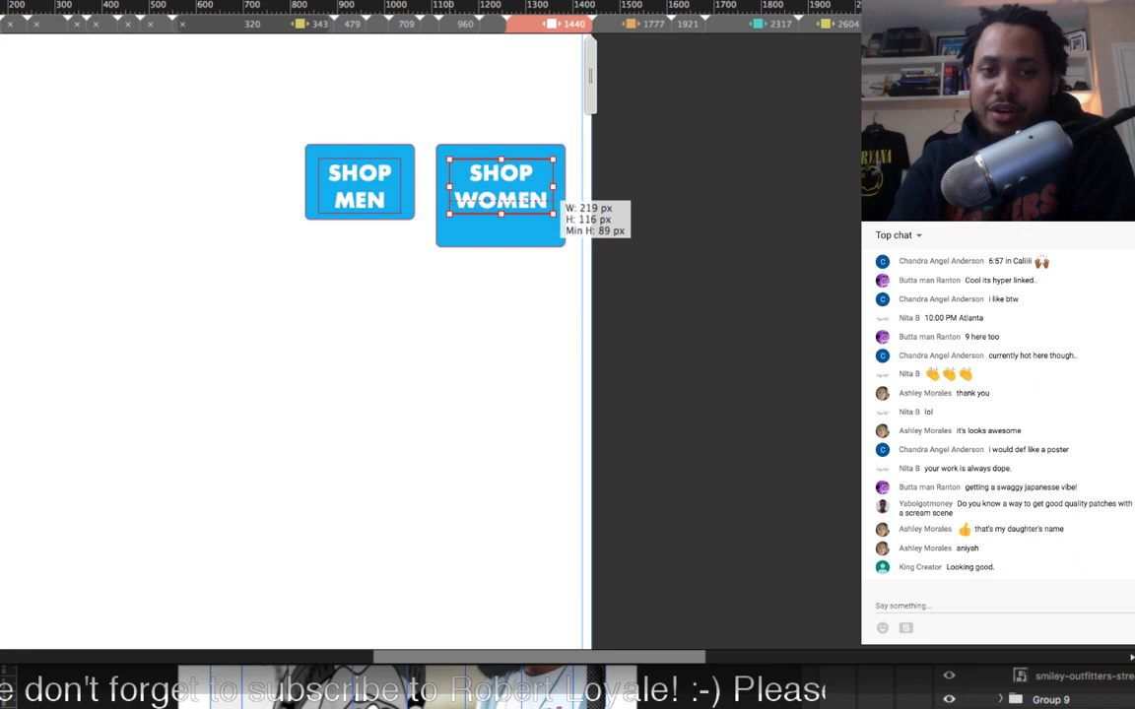
key(Escape)
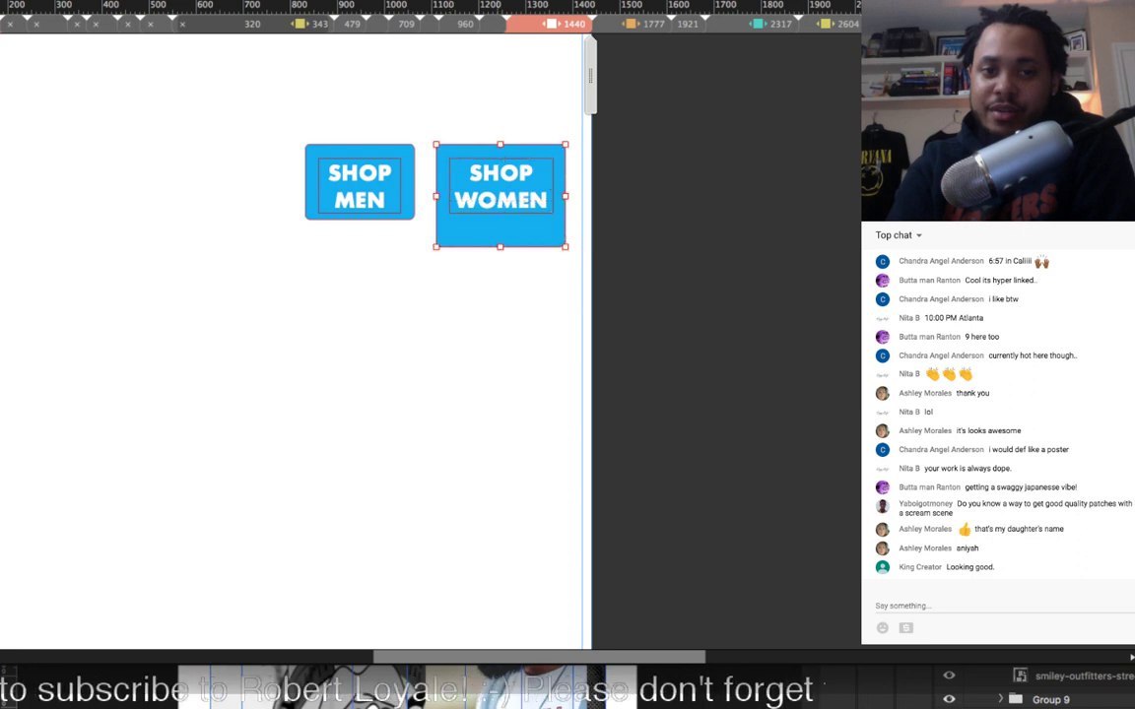
drag(500, 248, 500, 219)
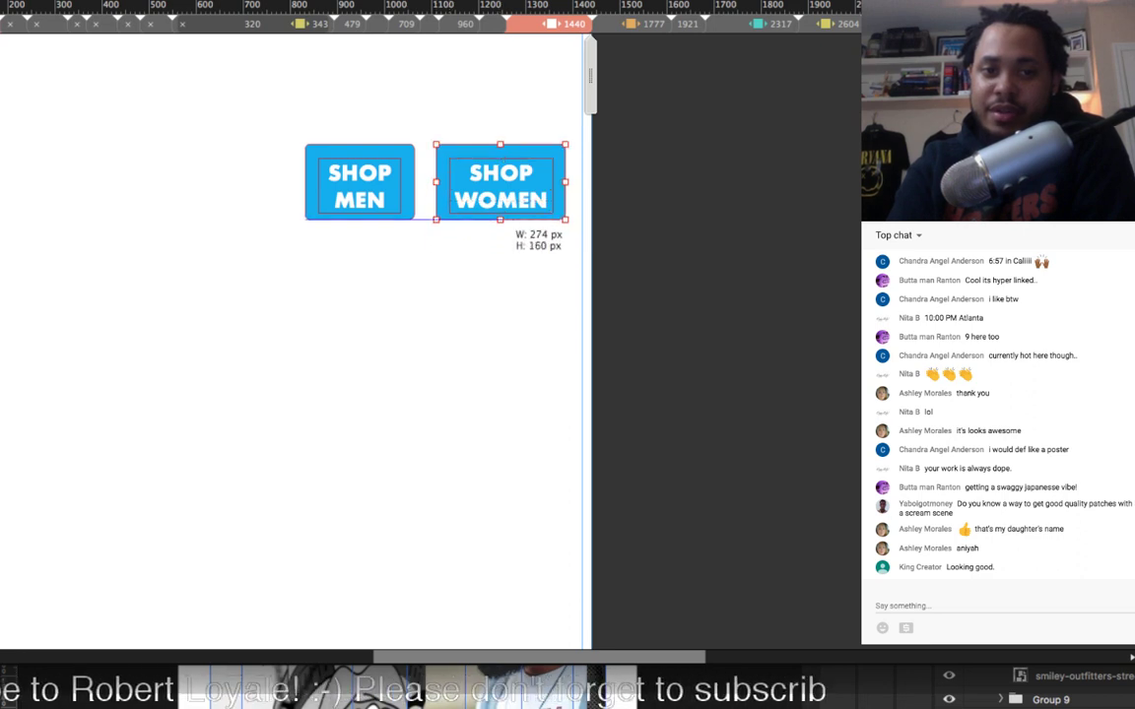
Step: Move both shop buttons together up over the standing figure's shoes at the 1440 breakpoint
drag(531, 263, 293, 131)
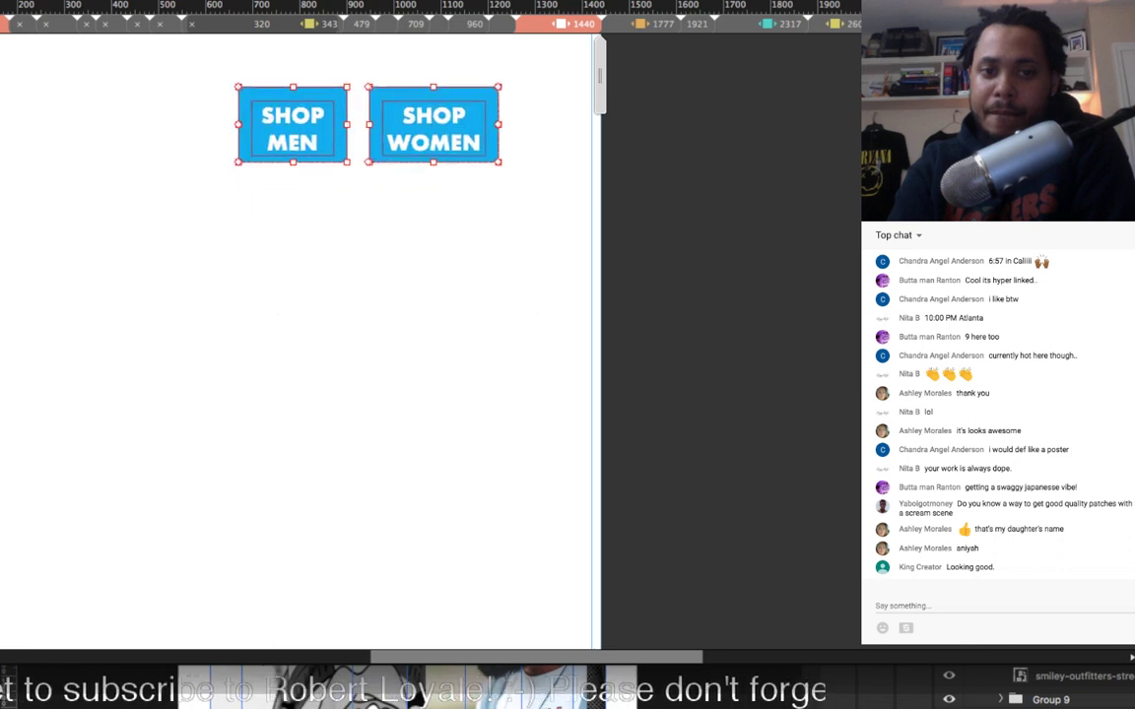
scroll(296, 334, up, 5)
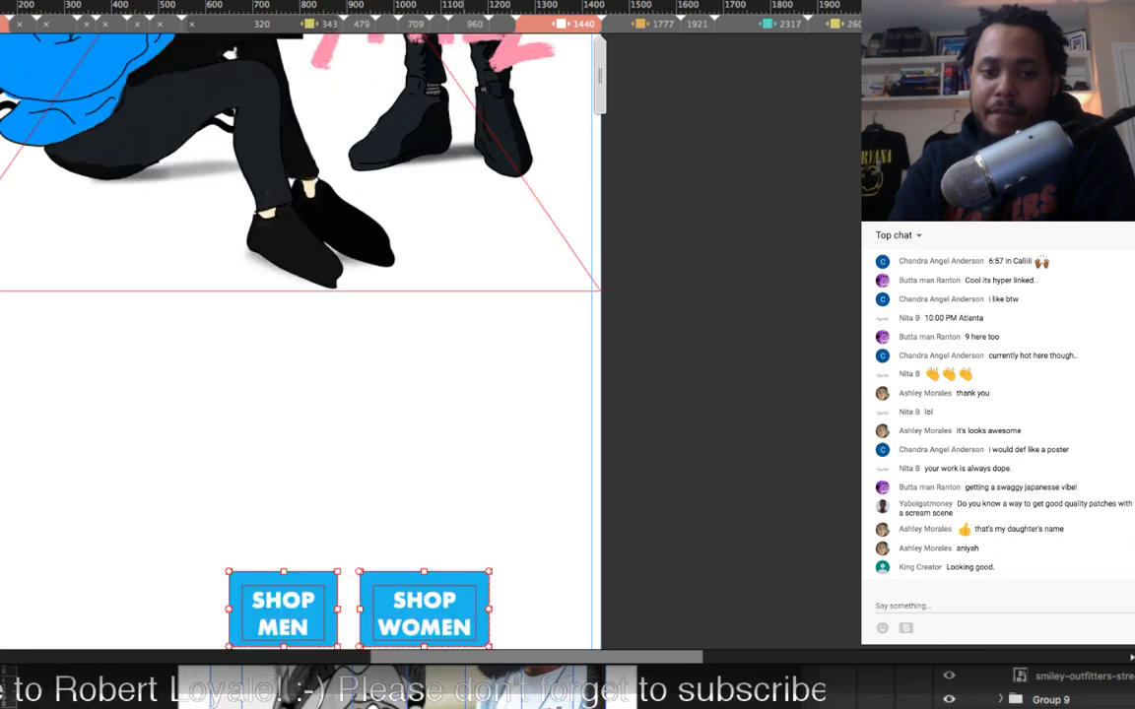
drag(283, 611, 347, 137)
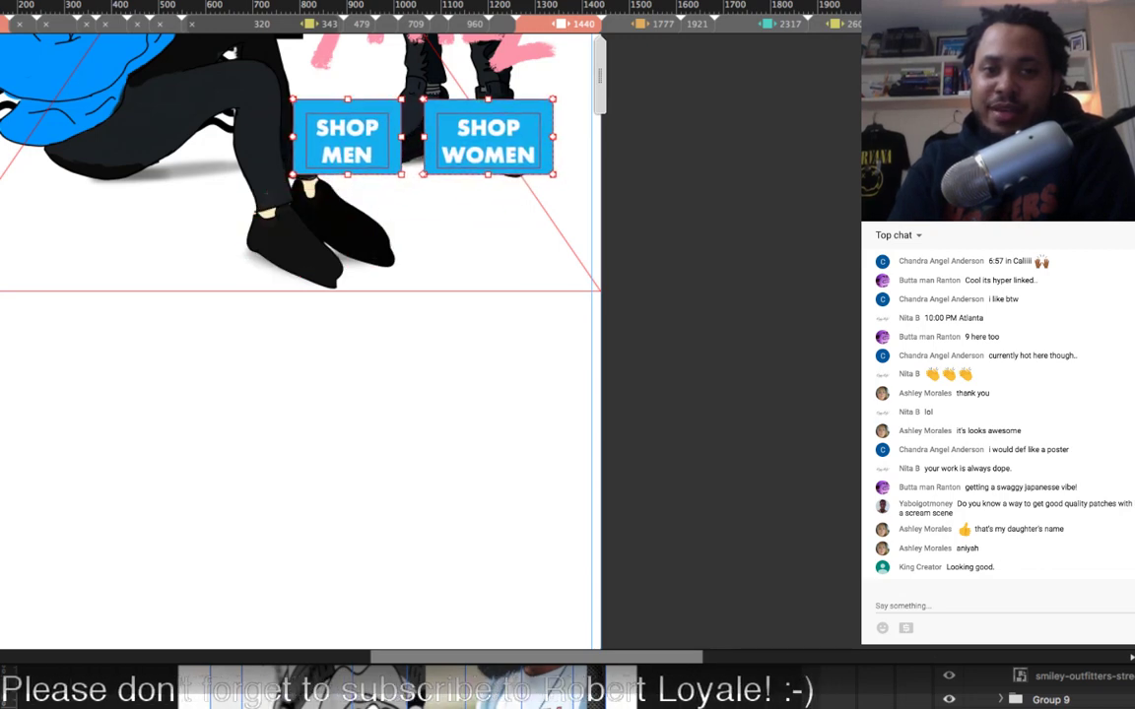
Step: At the next breakpoint below 1440, move both shop buttons up to the standing figure's shoes
key(super+minus)
key(super+minus)
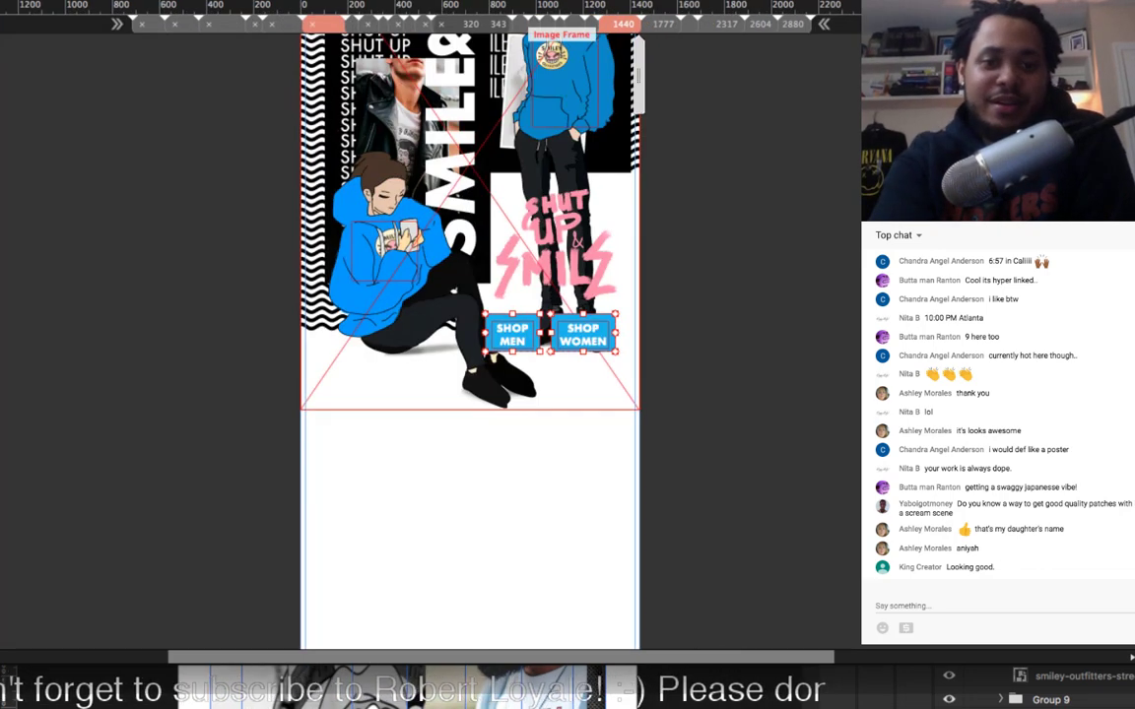
key(super+minus)
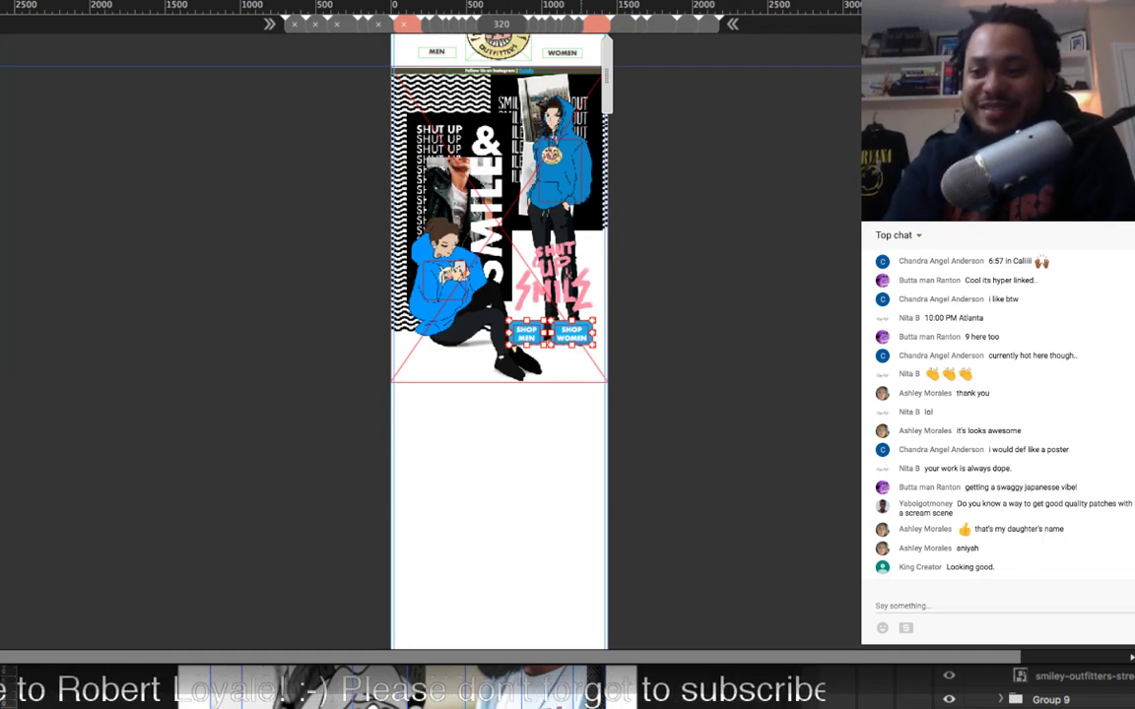
click(580, 23)
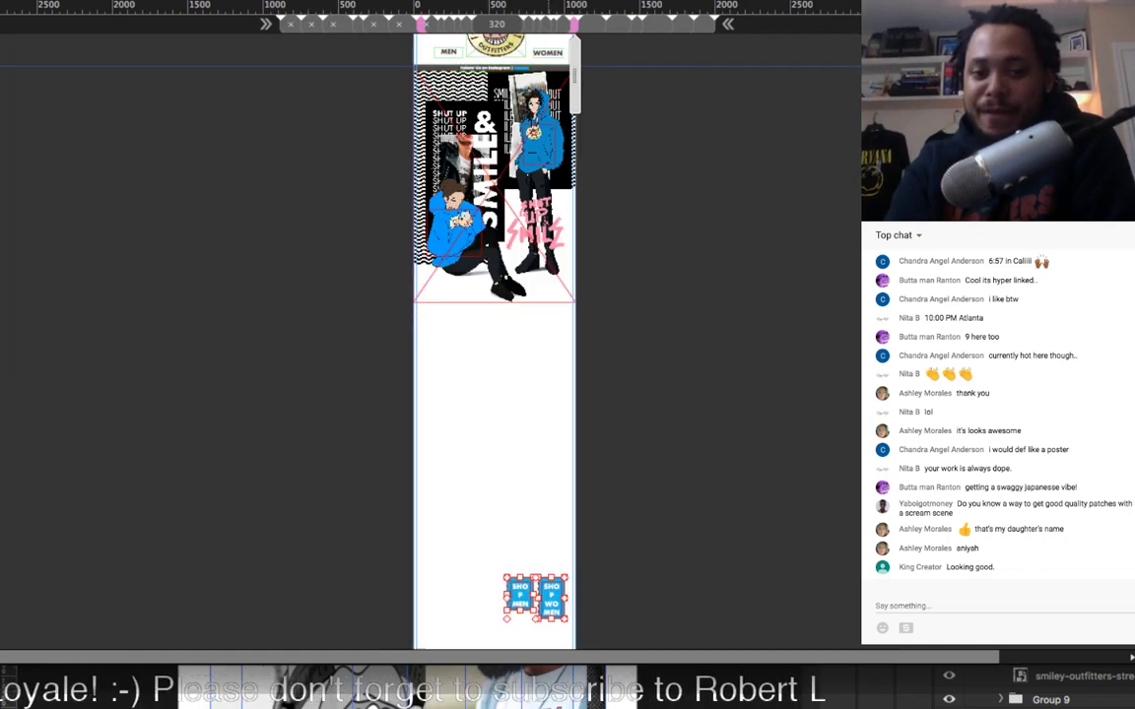
drag(536, 597, 541, 282)
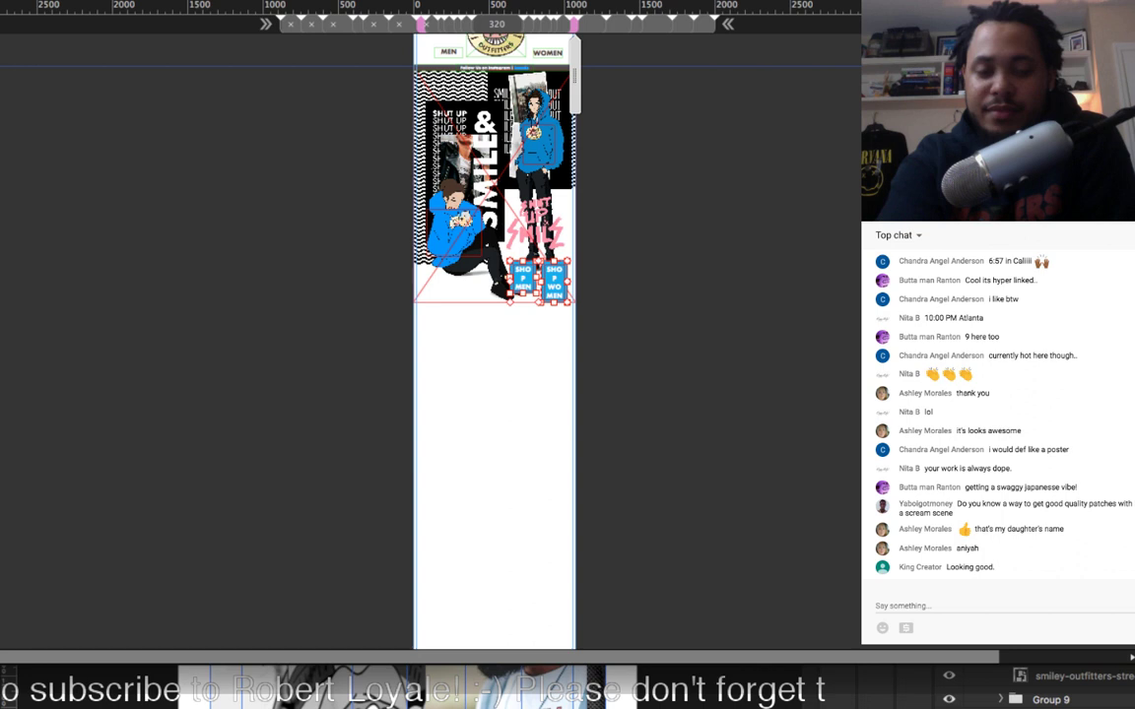
Step: At the 1075 breakpoint, widen the SHOP MEN button slightly by moving its left edge outward
key(super+3)
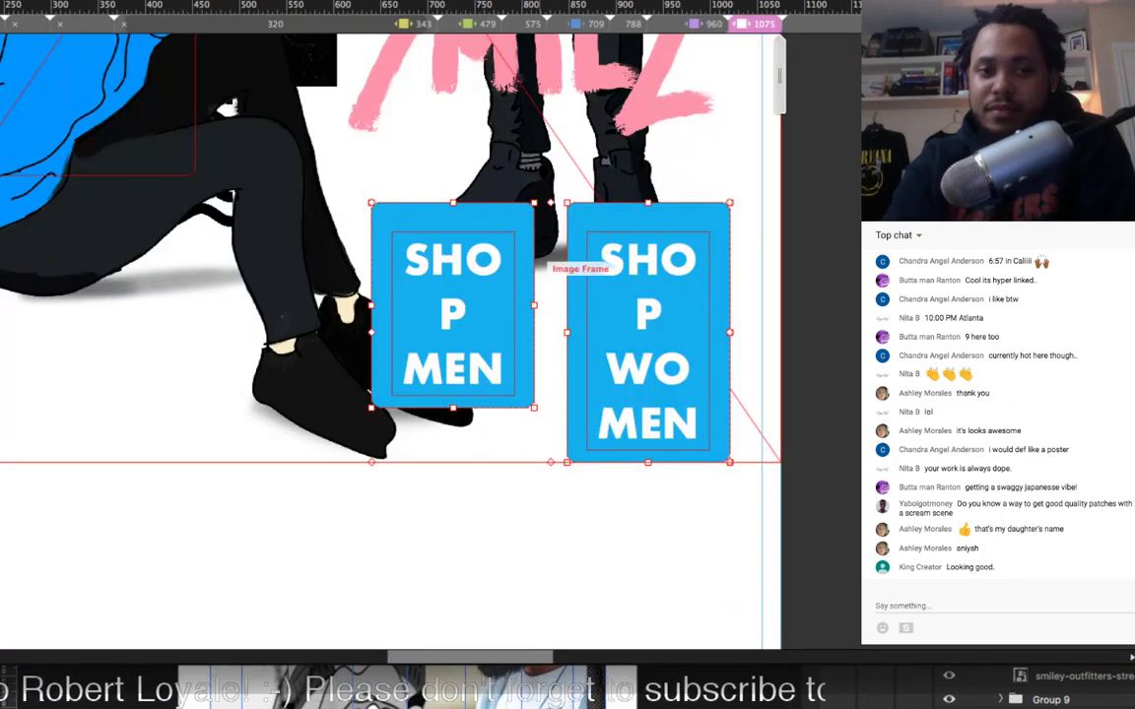
drag(371, 305, 339, 305)
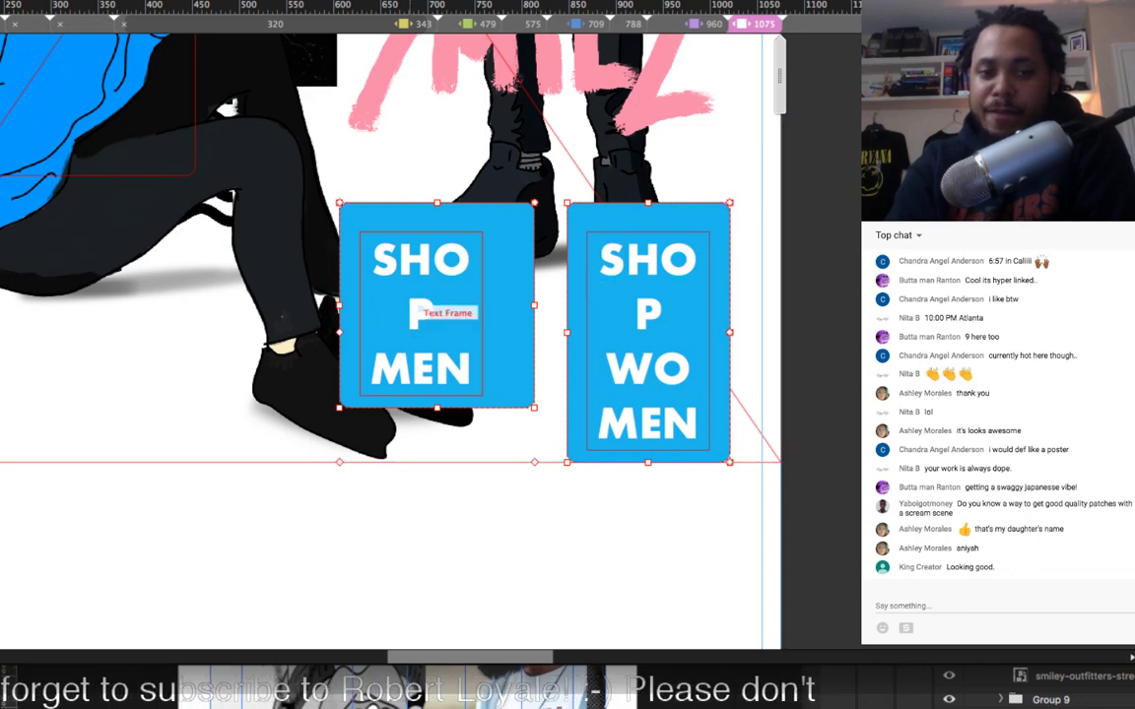
drag(339, 305, 352, 305)
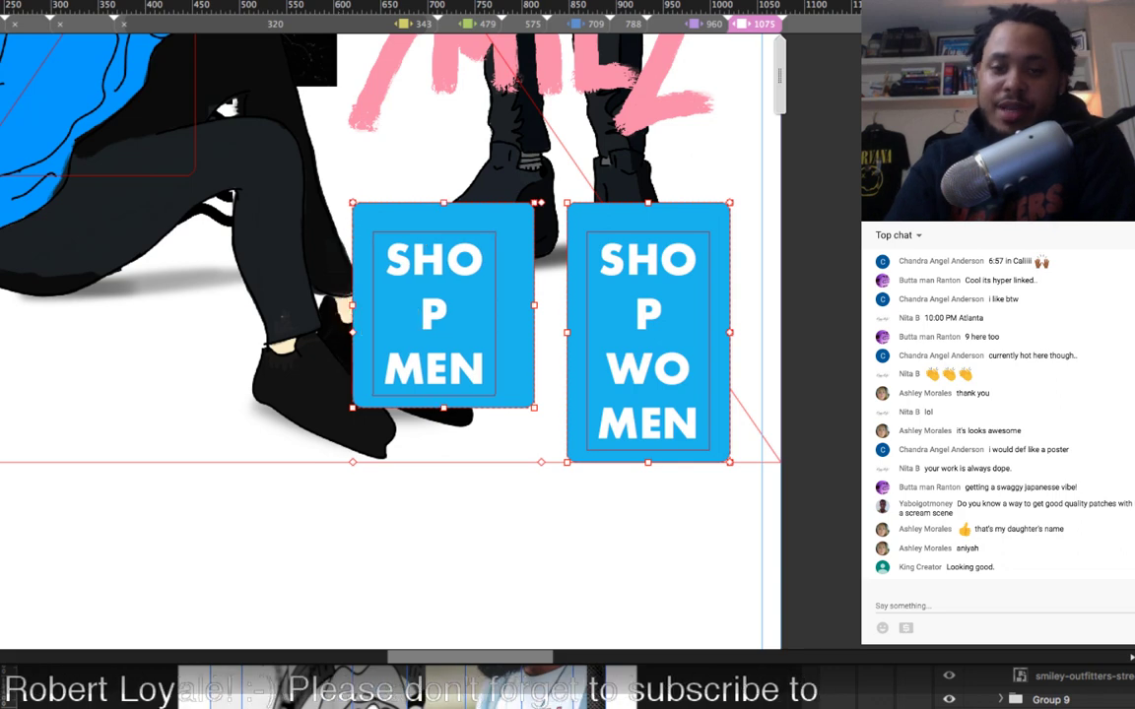
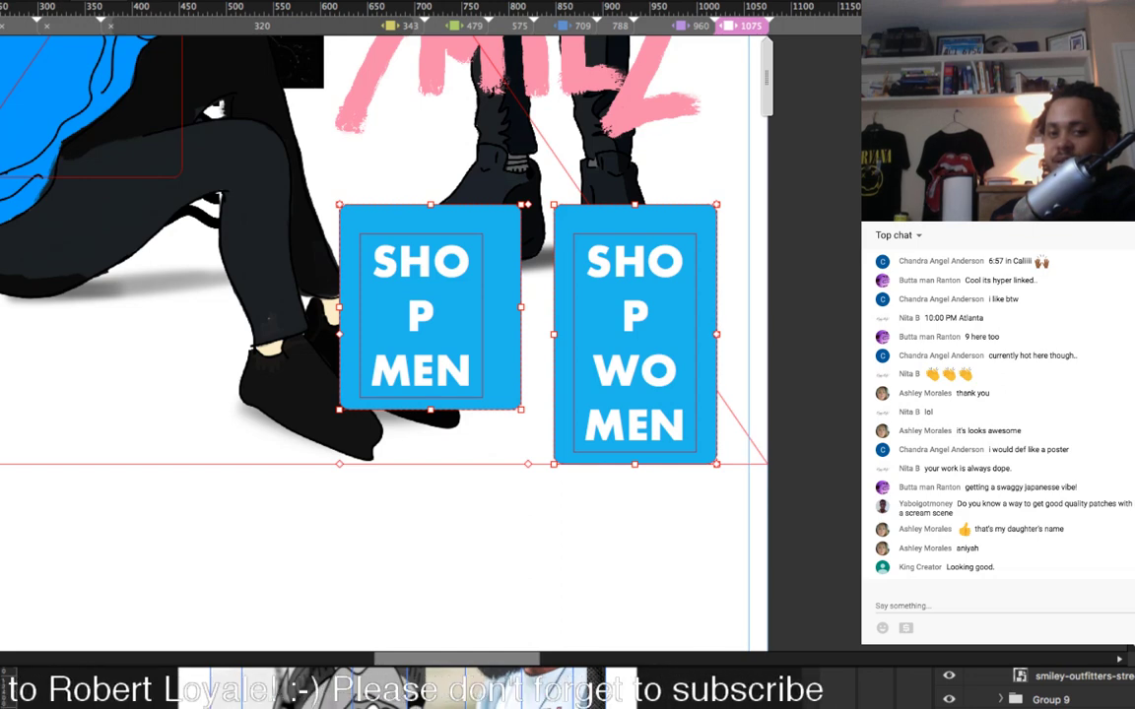
Step: Switch to the Chrome browser and look over the bio and posts on the urban.punx Instagram profile
key(super+Tab)
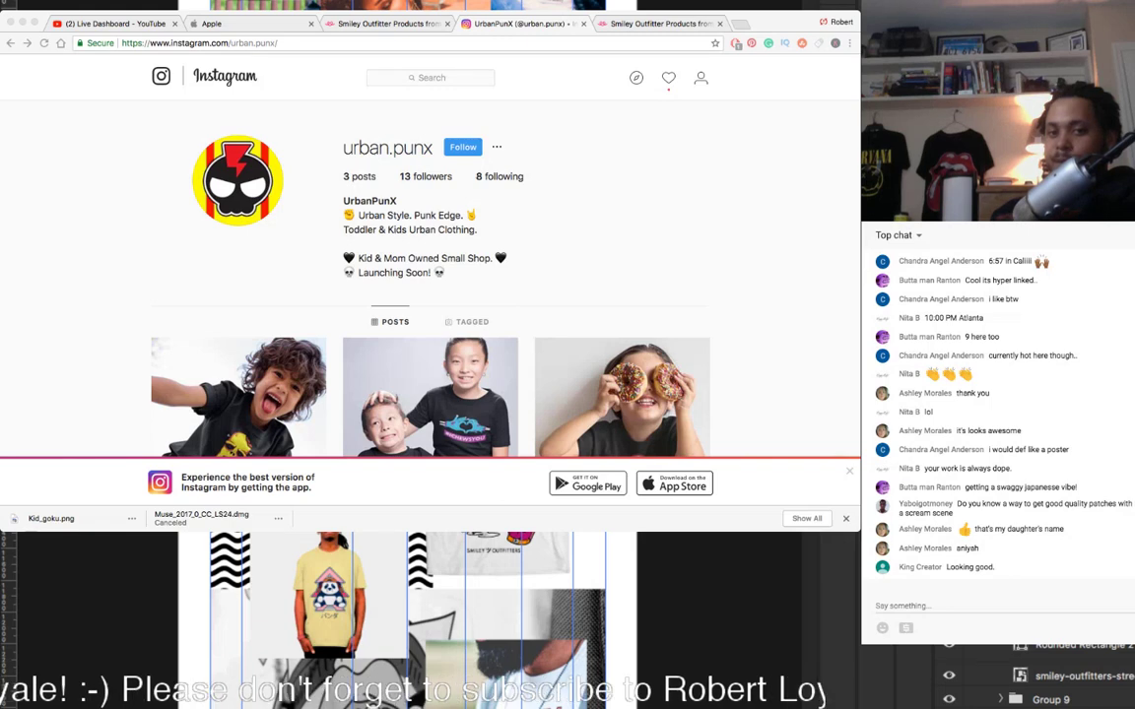
scroll(430, 295, down, 1)
scroll(430, 276, down, 1)
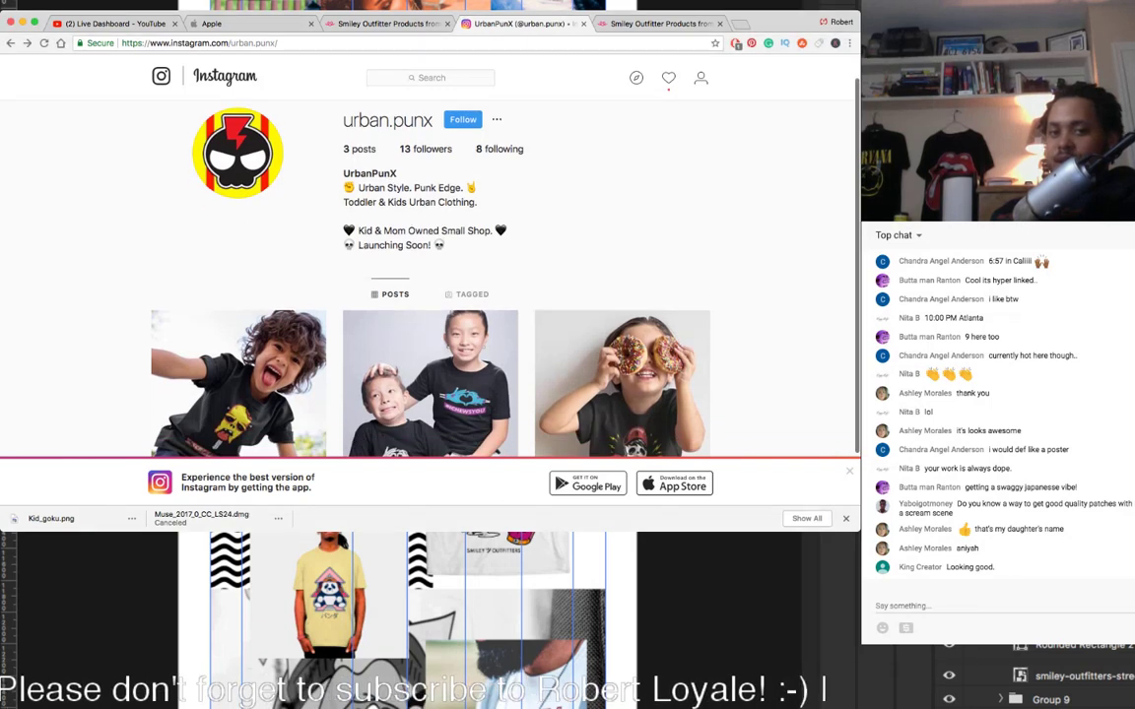
scroll(429, 275, up, 2)
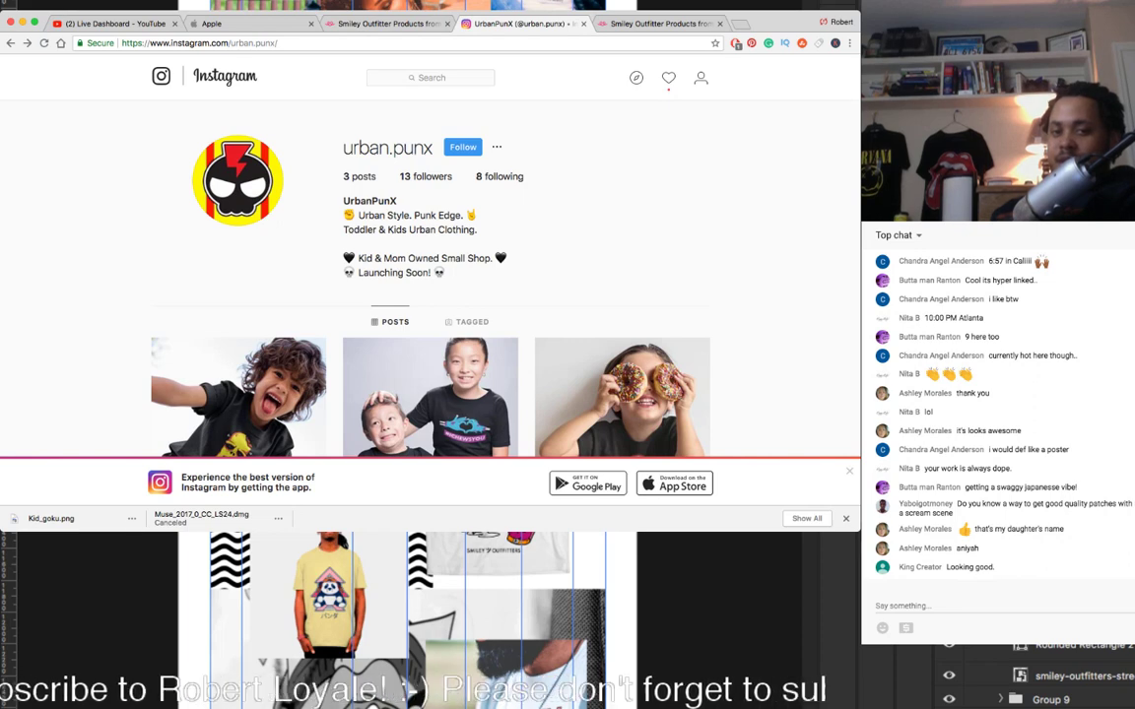
scroll(429, 276, down, 2)
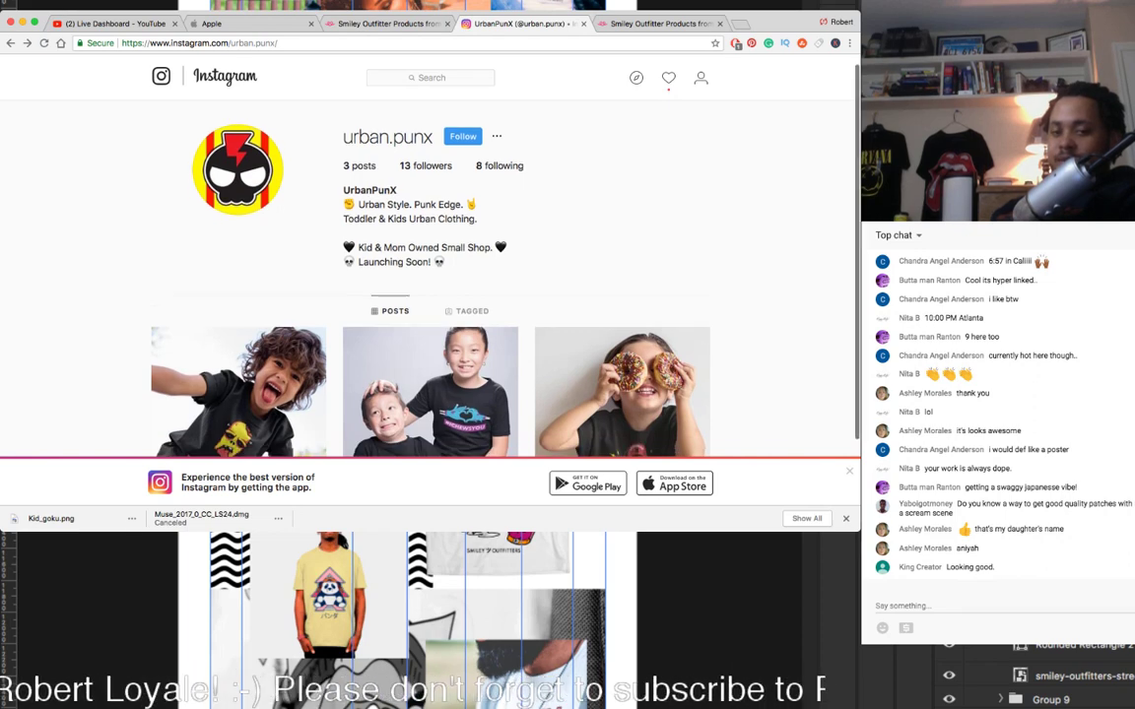
scroll(238, 374, down, 3)
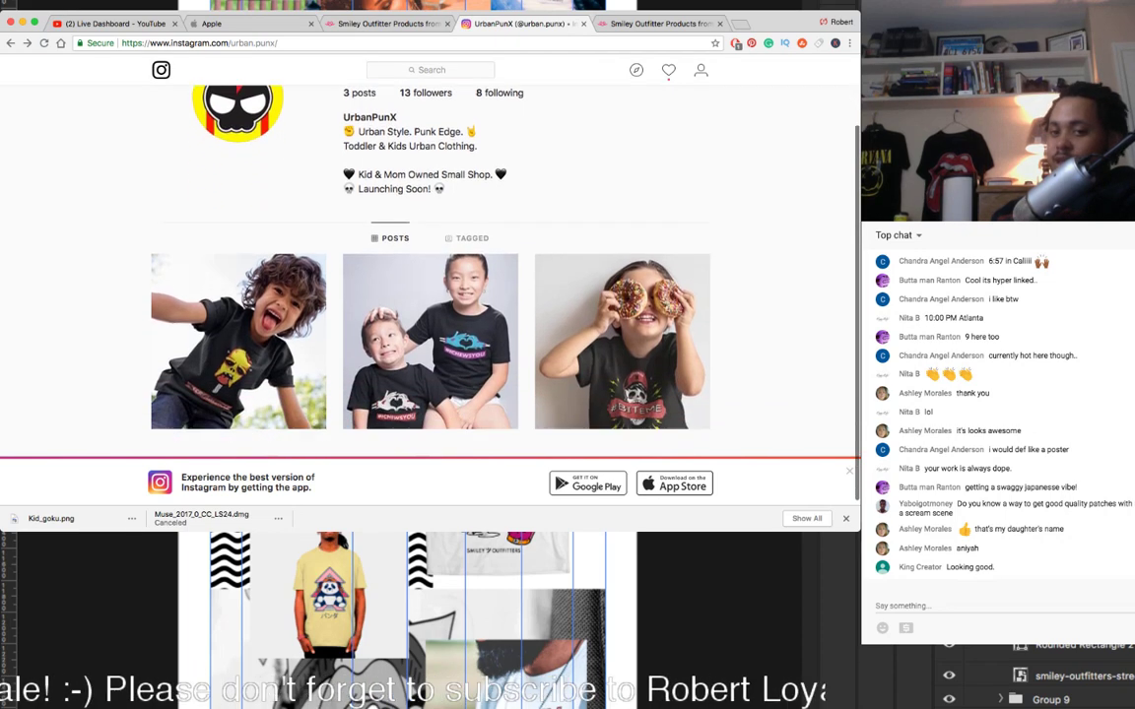
scroll(430, 335, up, 1)
scroll(429, 335, down, 1)
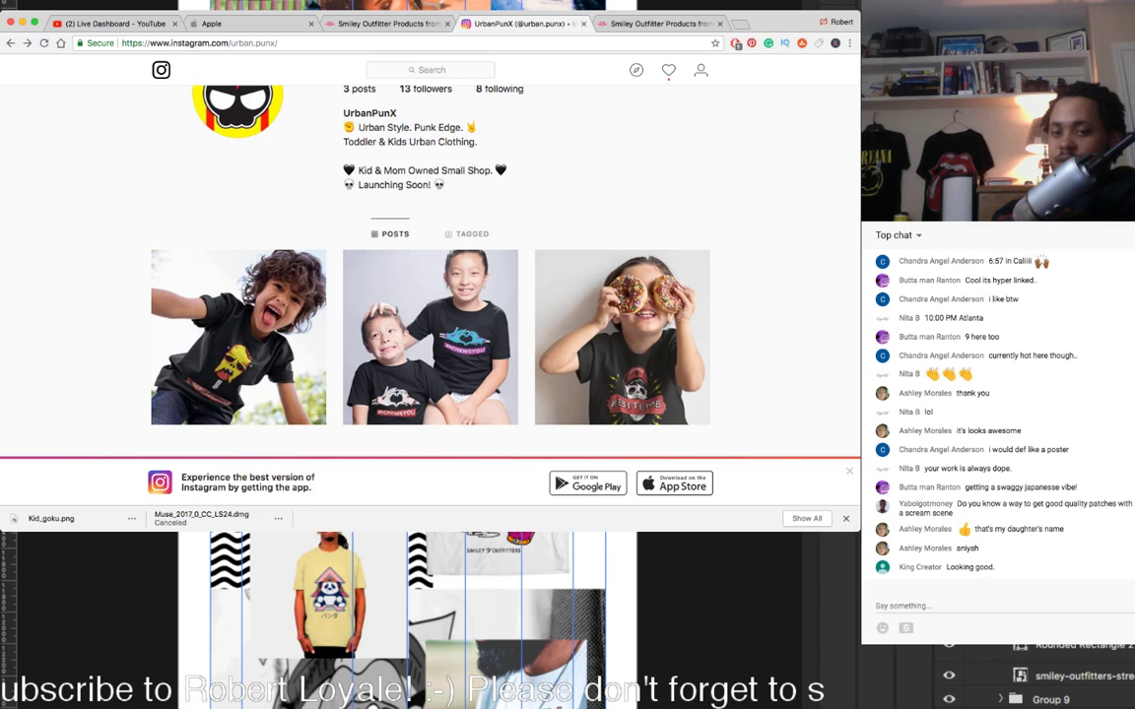
Step: Open the Bite Me! tee post showing the child holding donuts over the eyes and like it
click(621, 337)
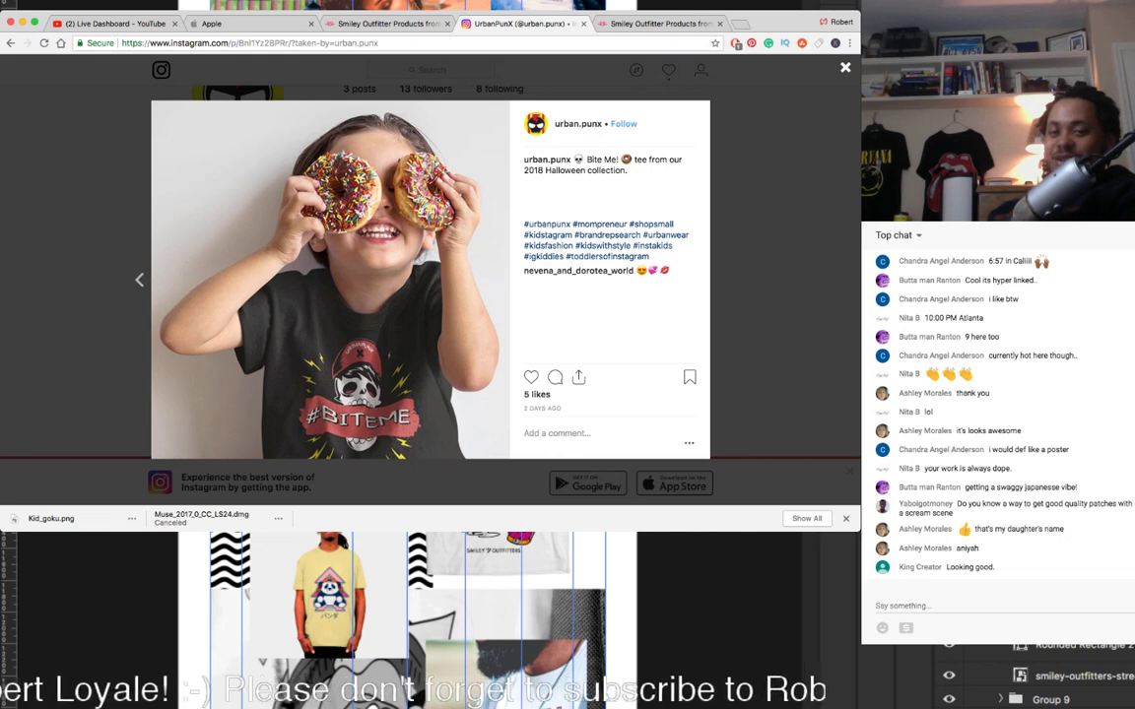
click(531, 378)
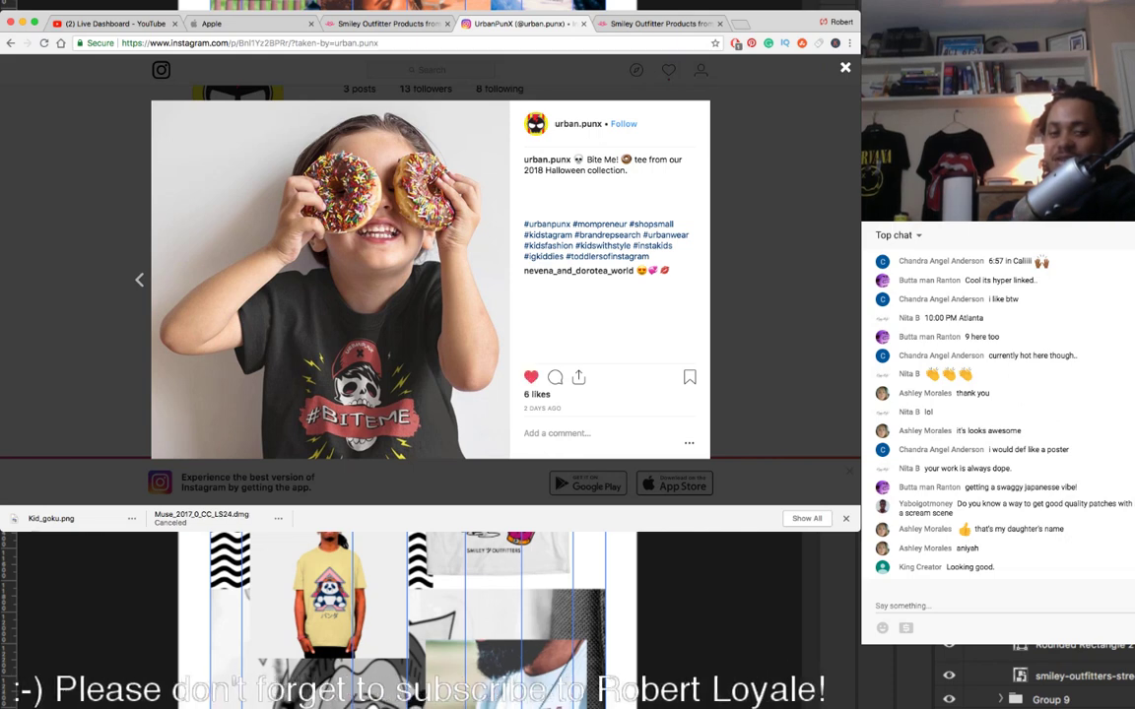
Step: View the profile's I Chews You and Screamsicle tee posts and return to the urban.punx post grid
key(Left)
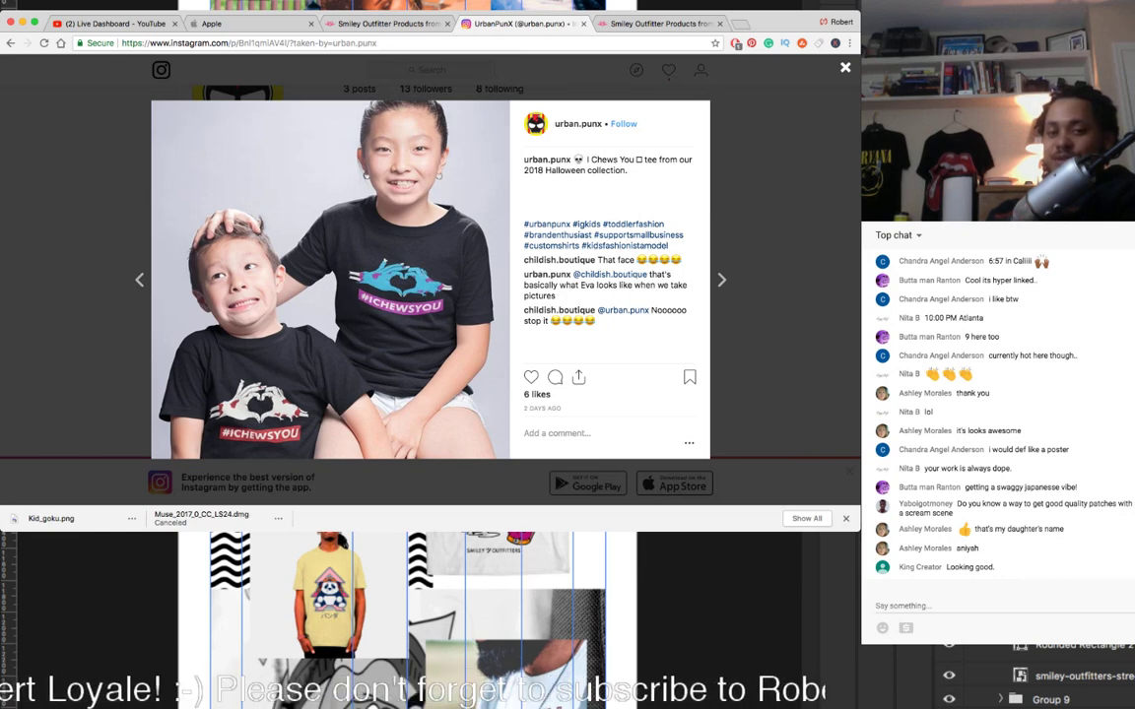
click(721, 280)
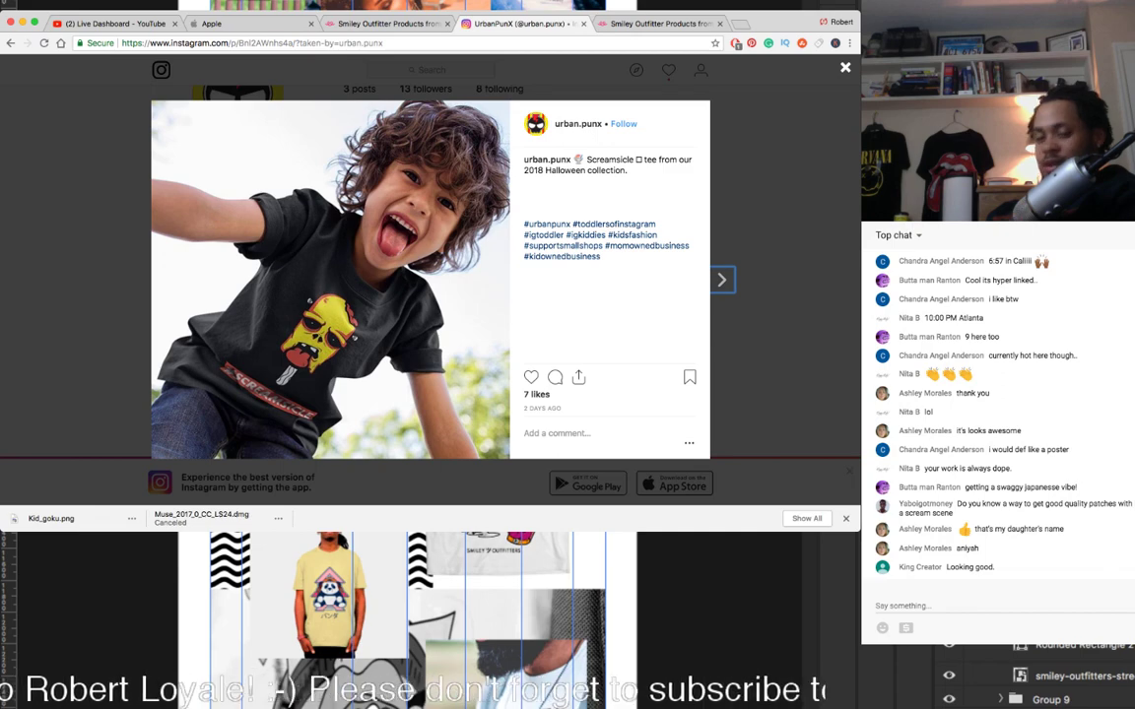
key(Escape)
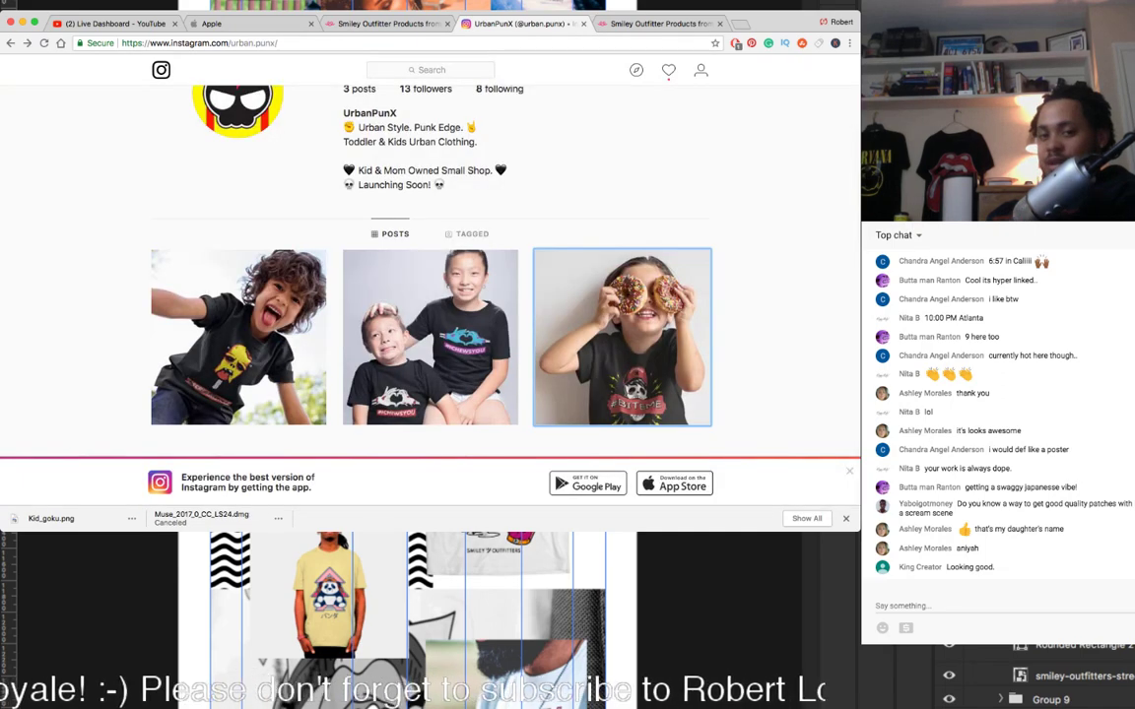
scroll(431, 296, up, 2)
scroll(430, 296, down, 1)
scroll(430, 296, down, 1)
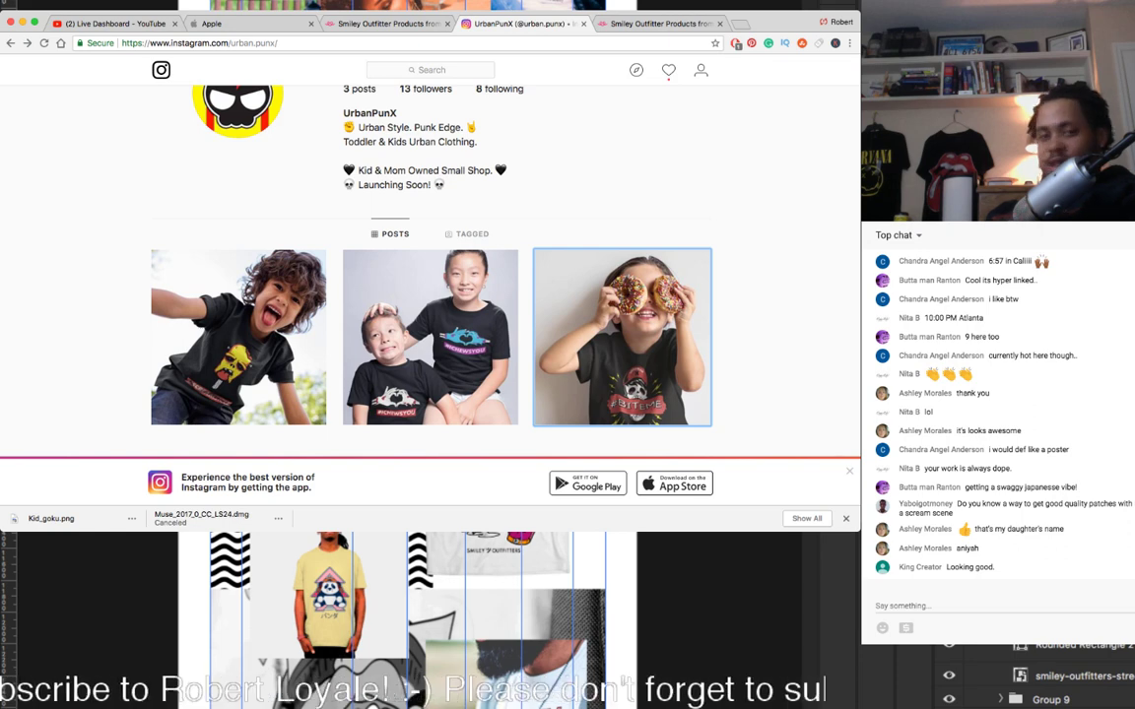
Step: Search Instagram for THEARTOFTJ3 and open the matching profile
click(430, 70)
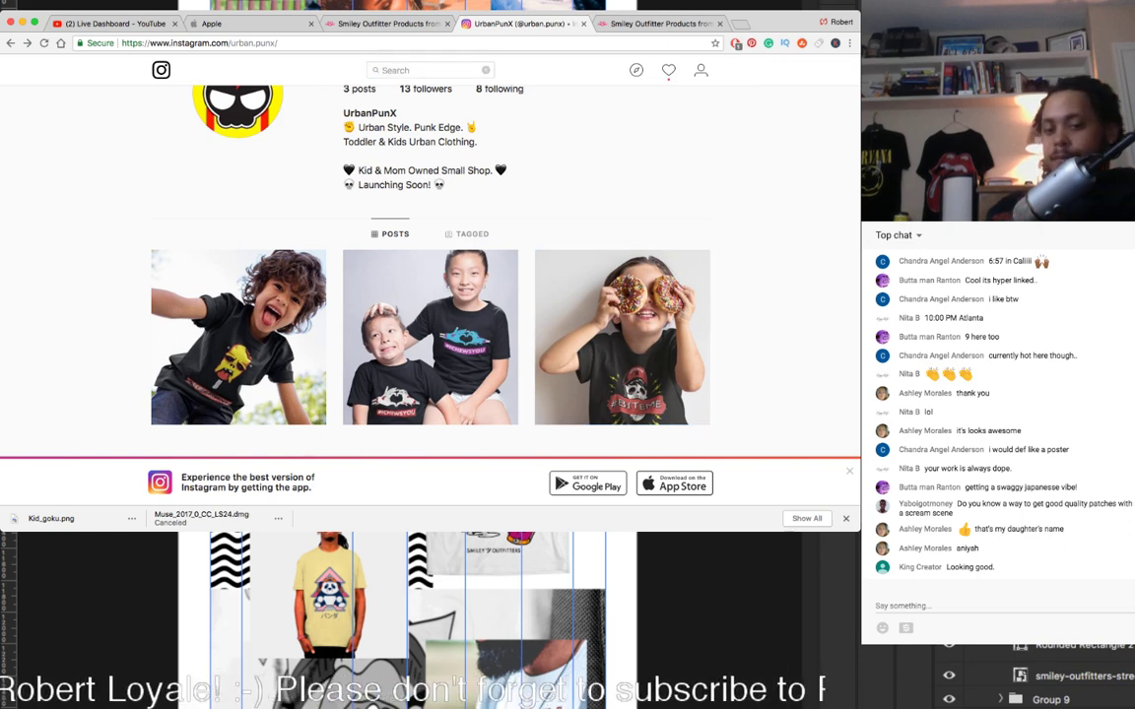
text(THEARTOF)
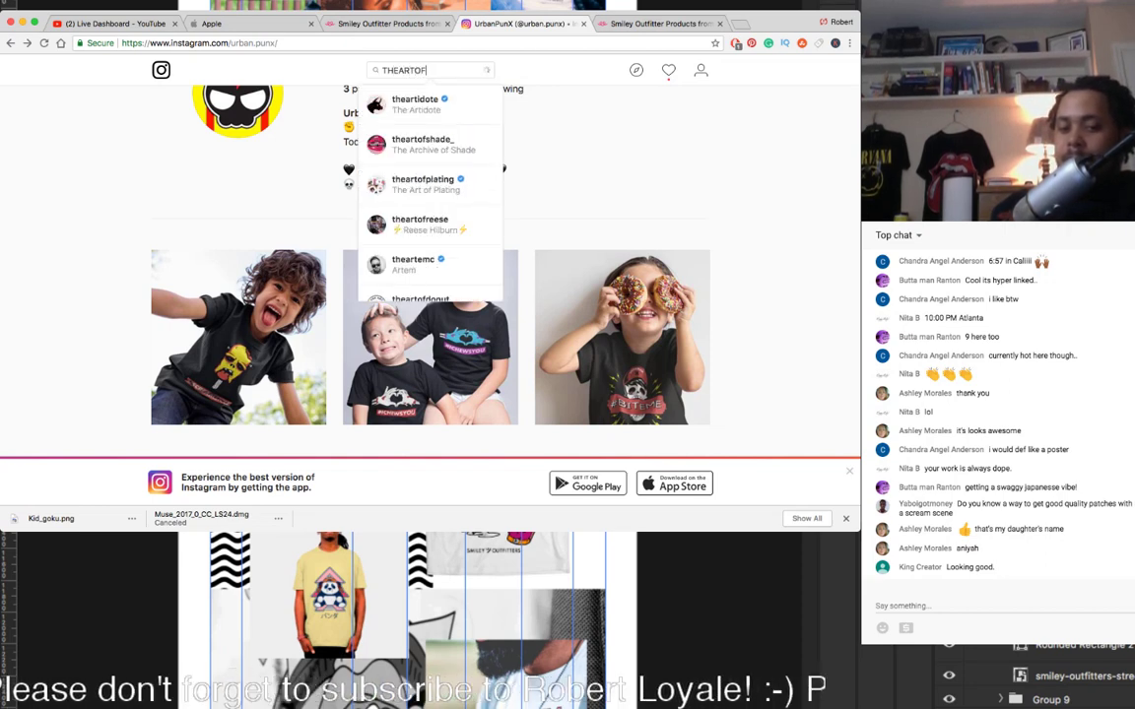
text(TJ3)
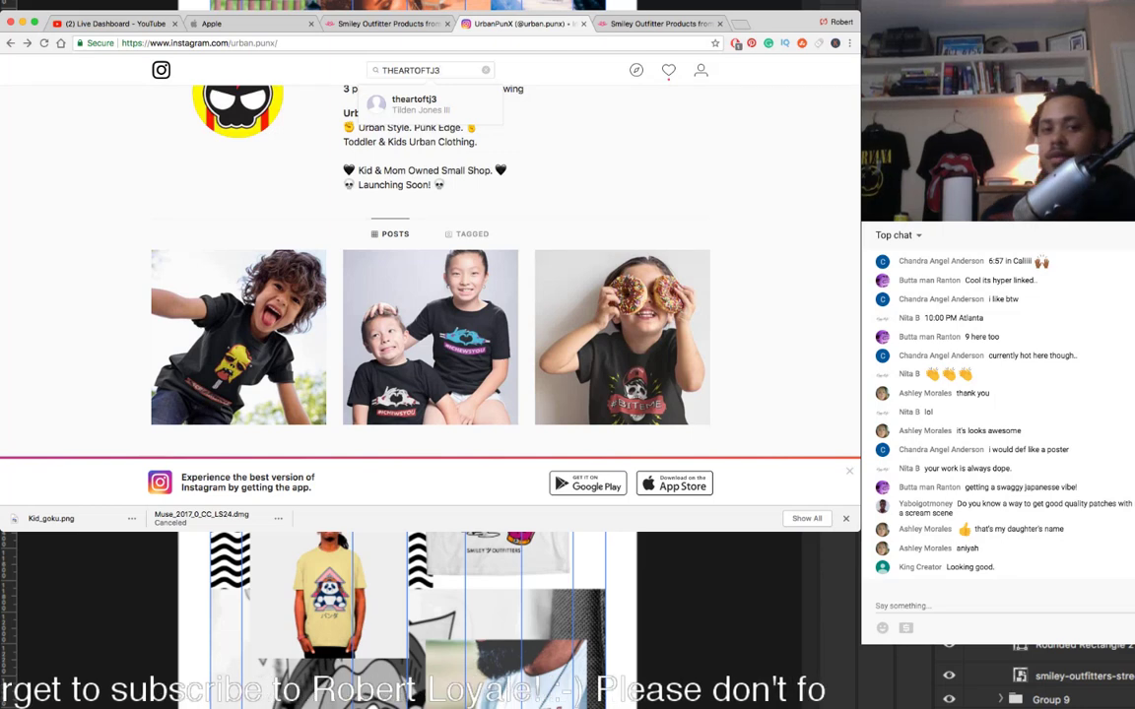
key(Return)
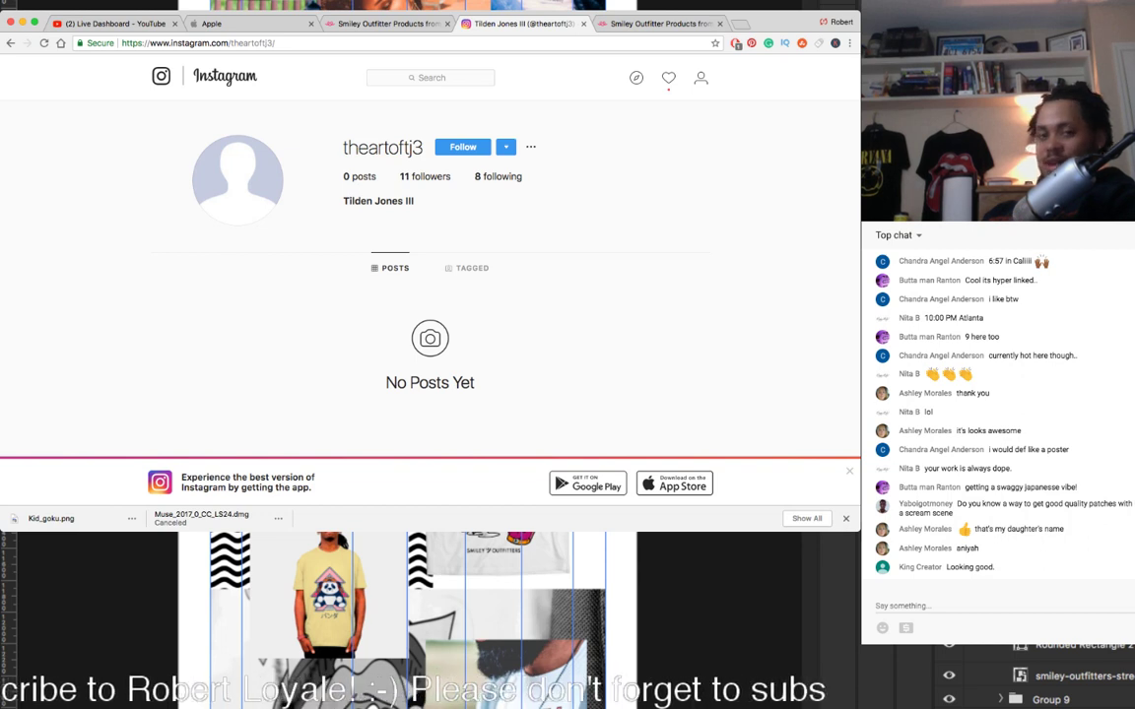
Step: Search Instagram for DOLLARSANDOLLARS and open the matching profile
click(430, 78)
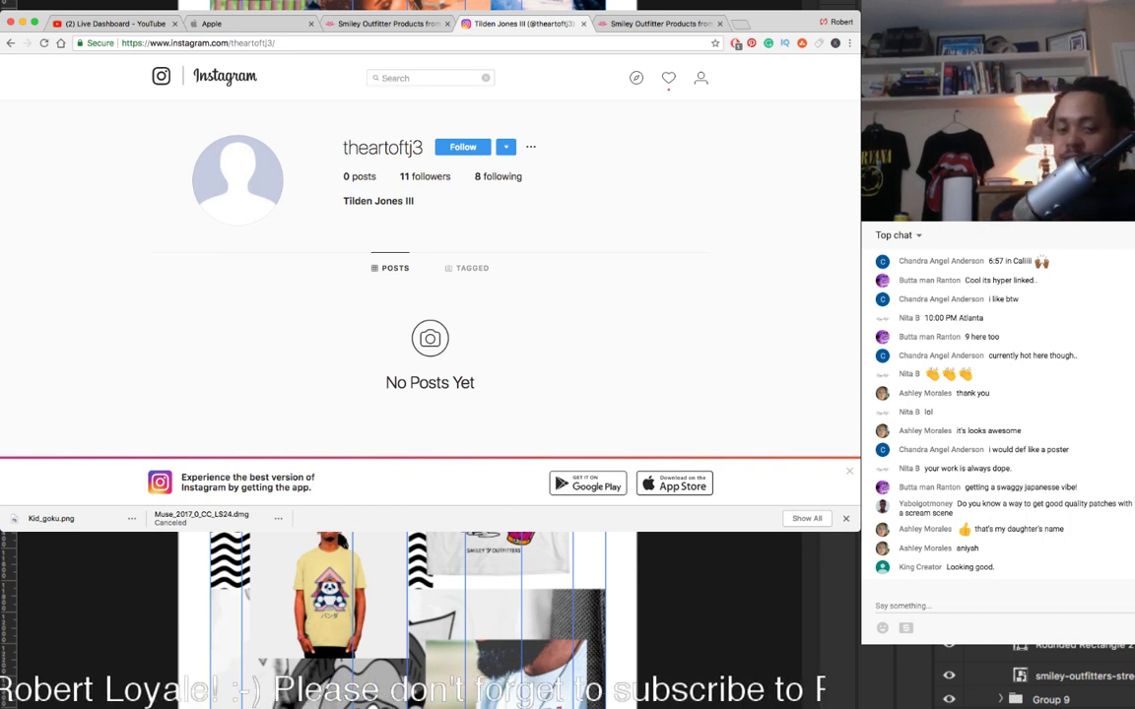
text(DOLL)
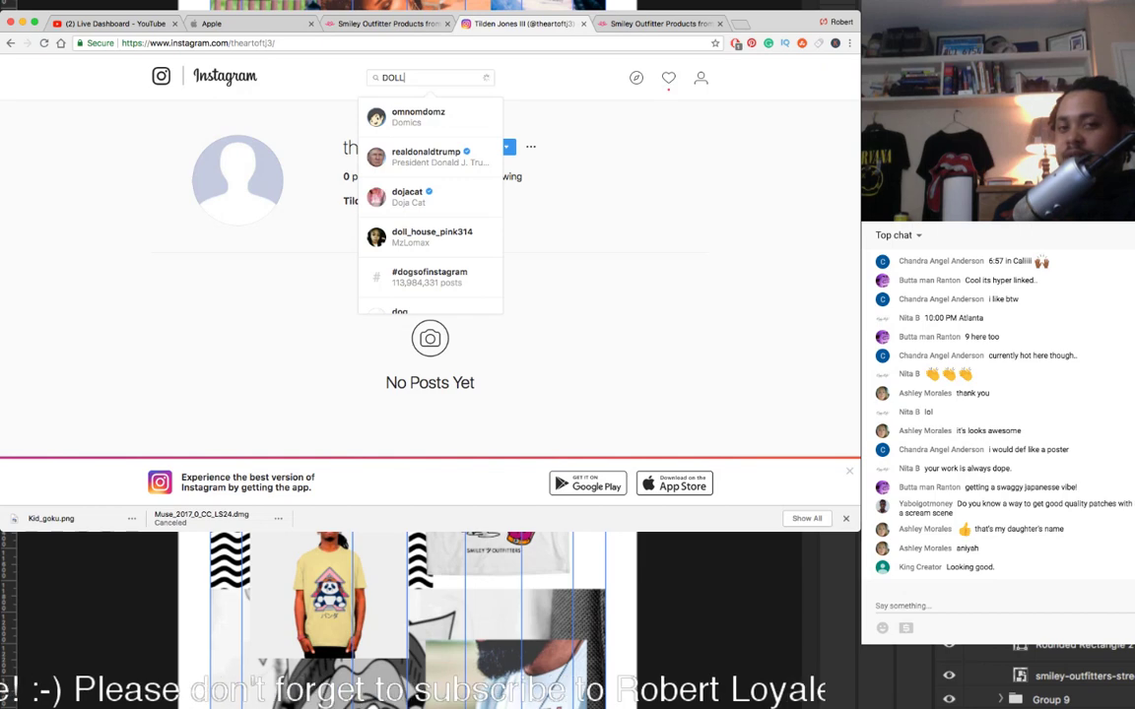
text(ARSAND)
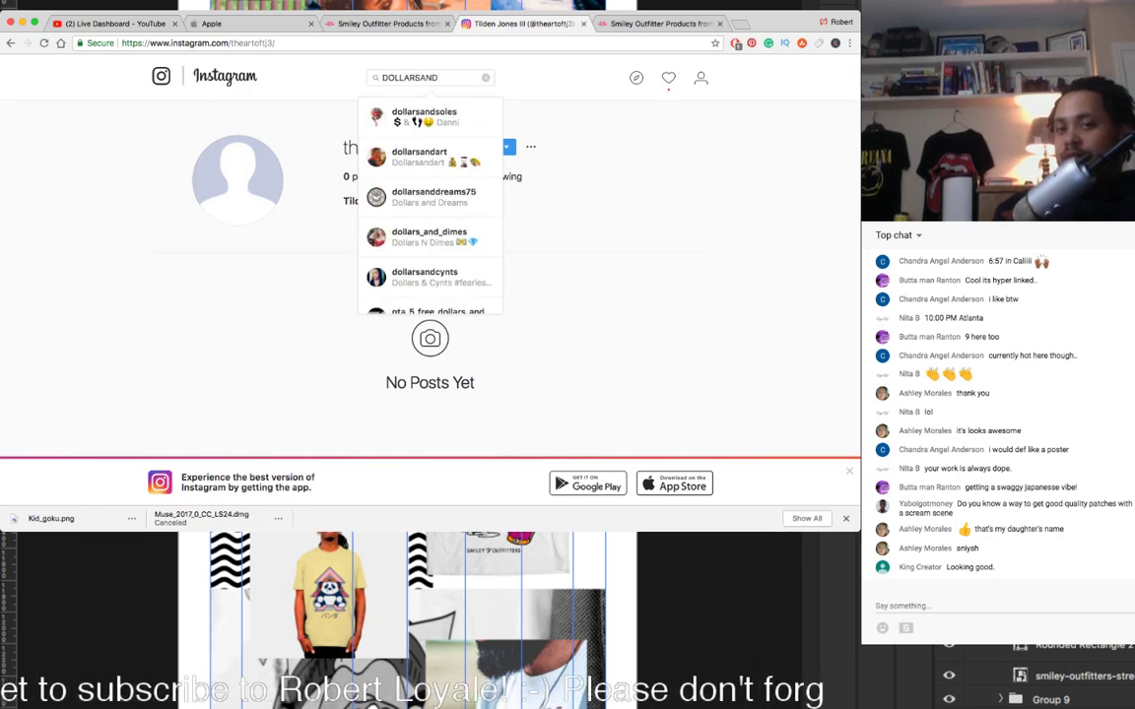
text(D)
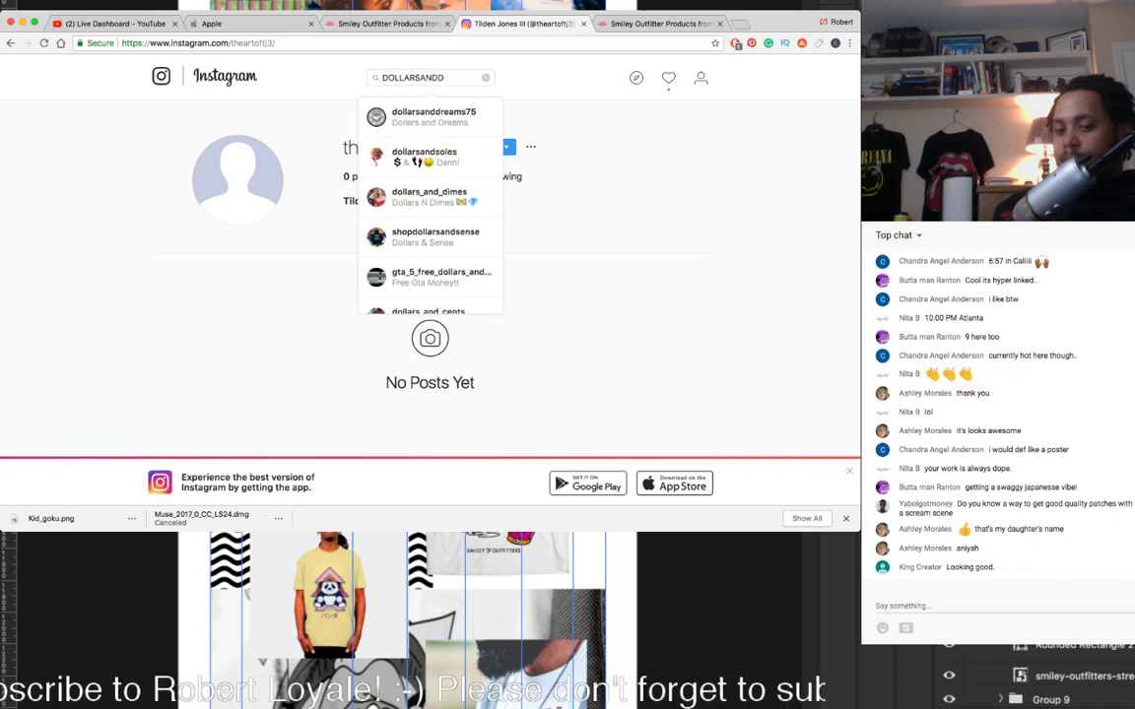
text(OLL)
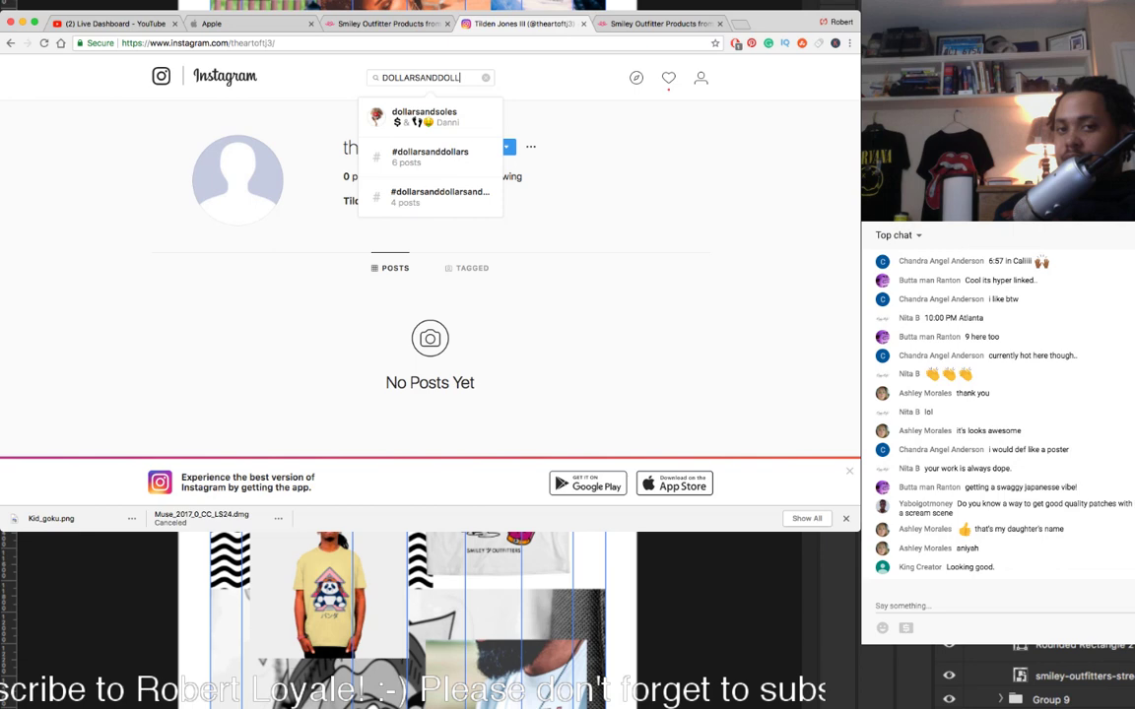
text(ARS)
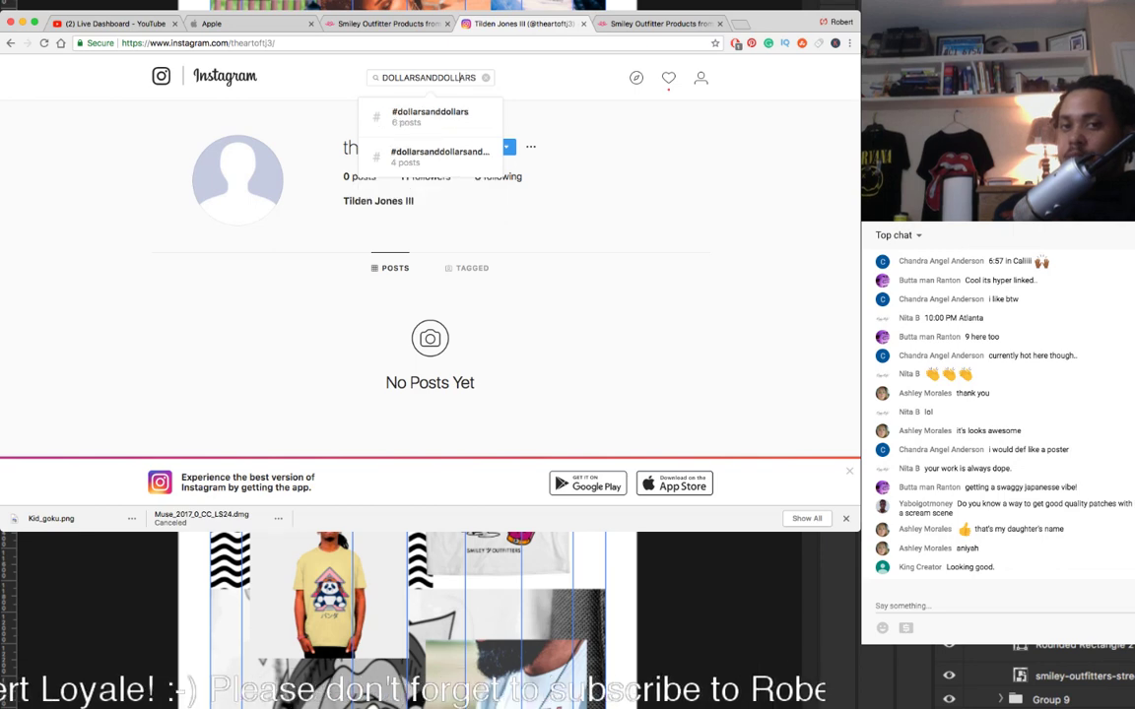
key(BackSpace)
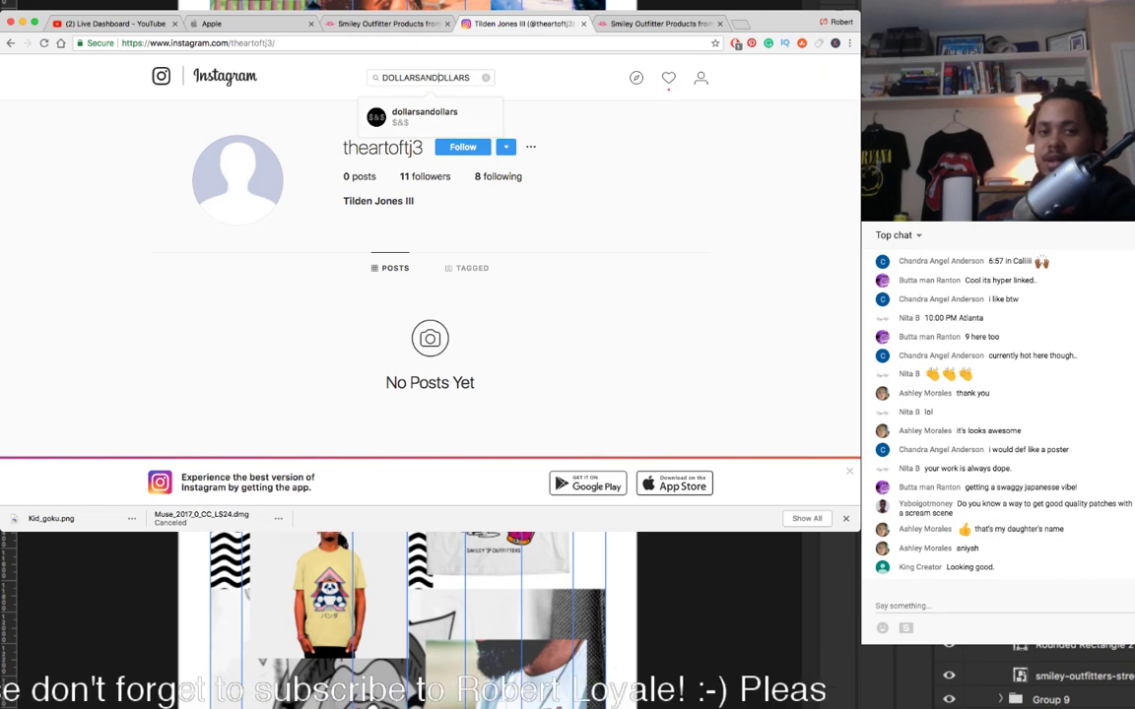
key(Return)
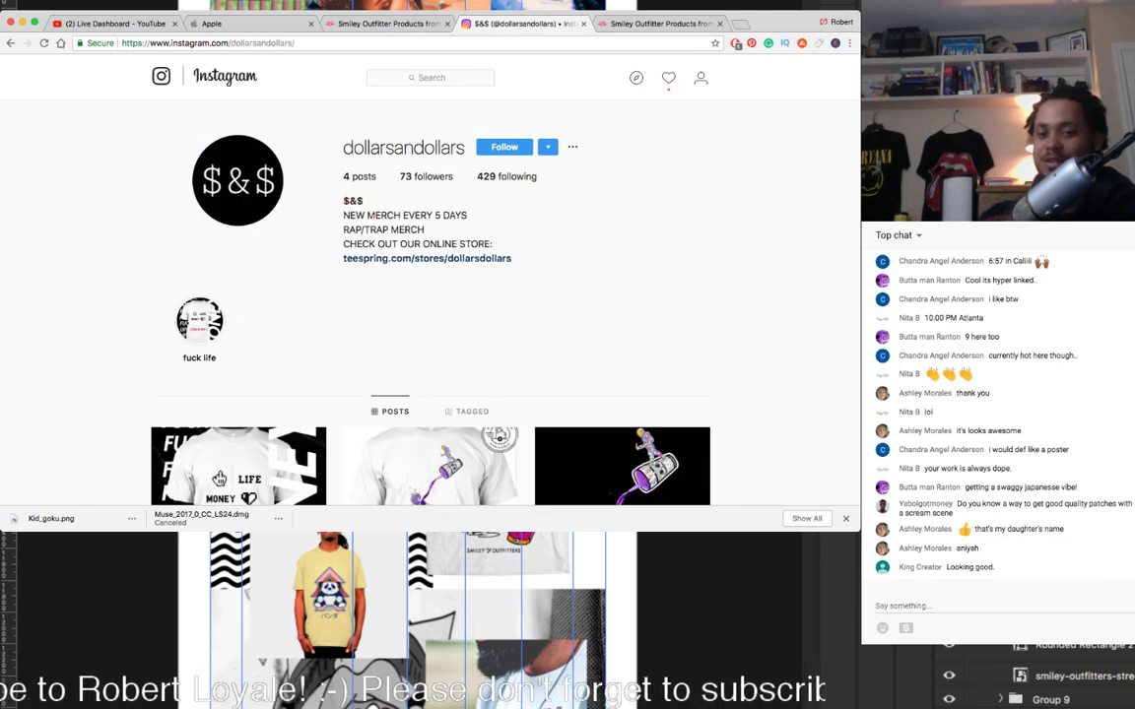
Step: Look over the dollarsandollars profile and posts, view its story highlight, and return to the profile page
scroll(430, 276, down, 1)
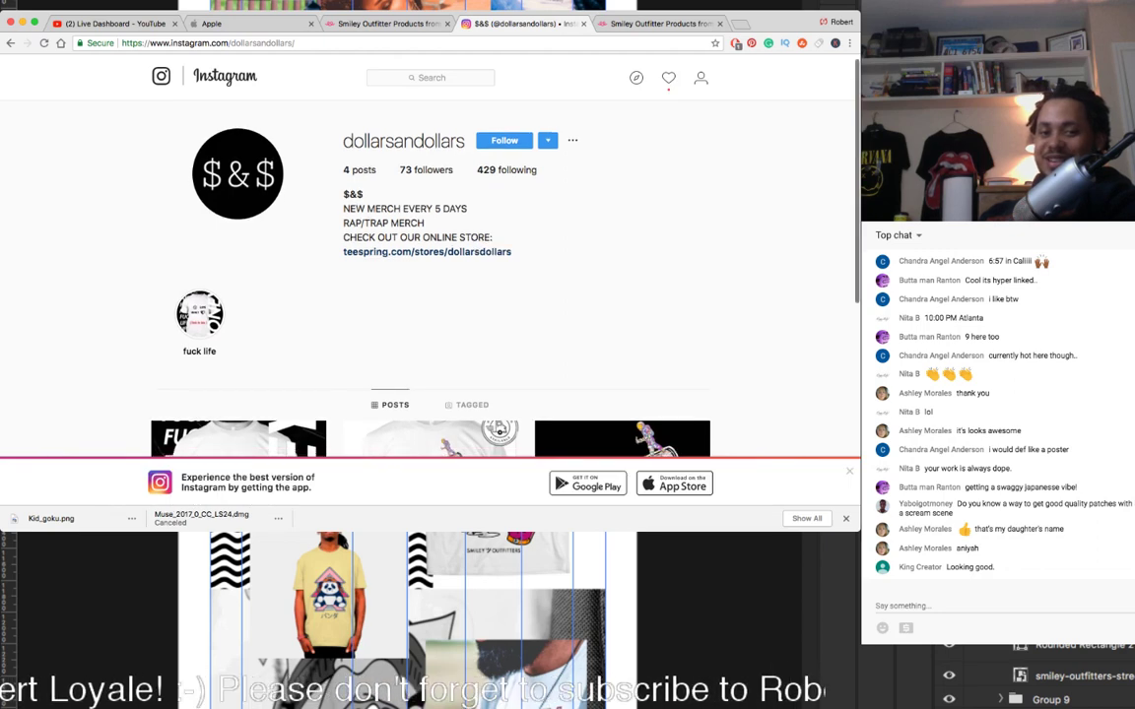
scroll(431, 276, up, 1)
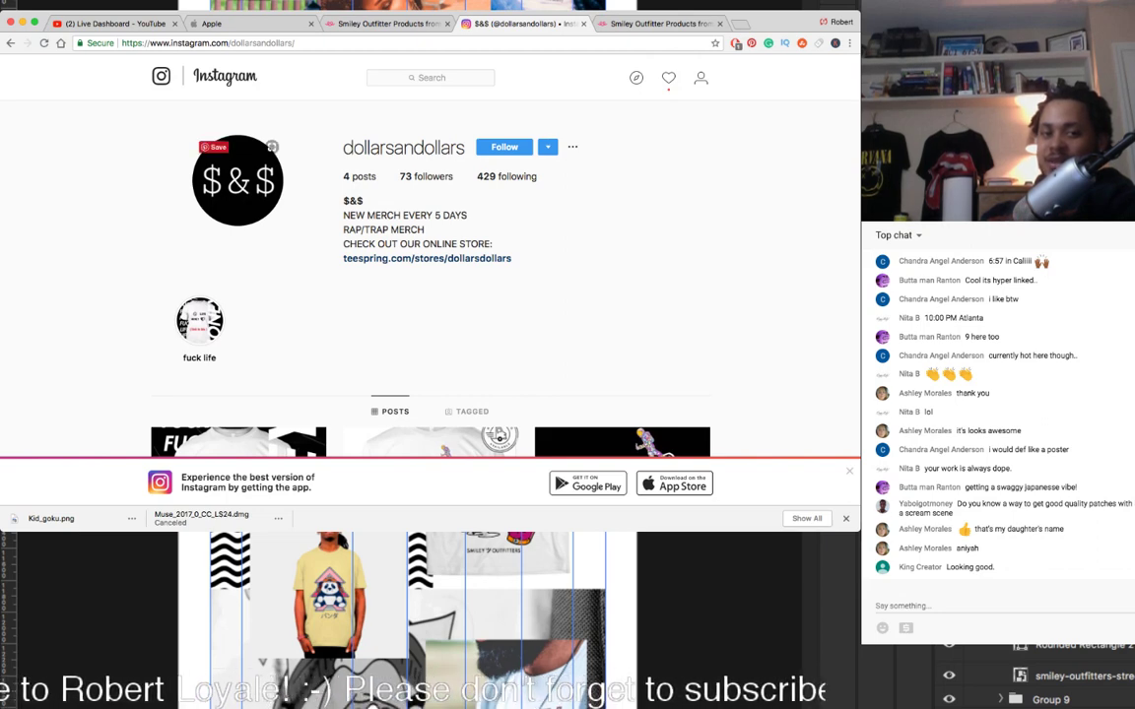
scroll(430, 275, down, 1)
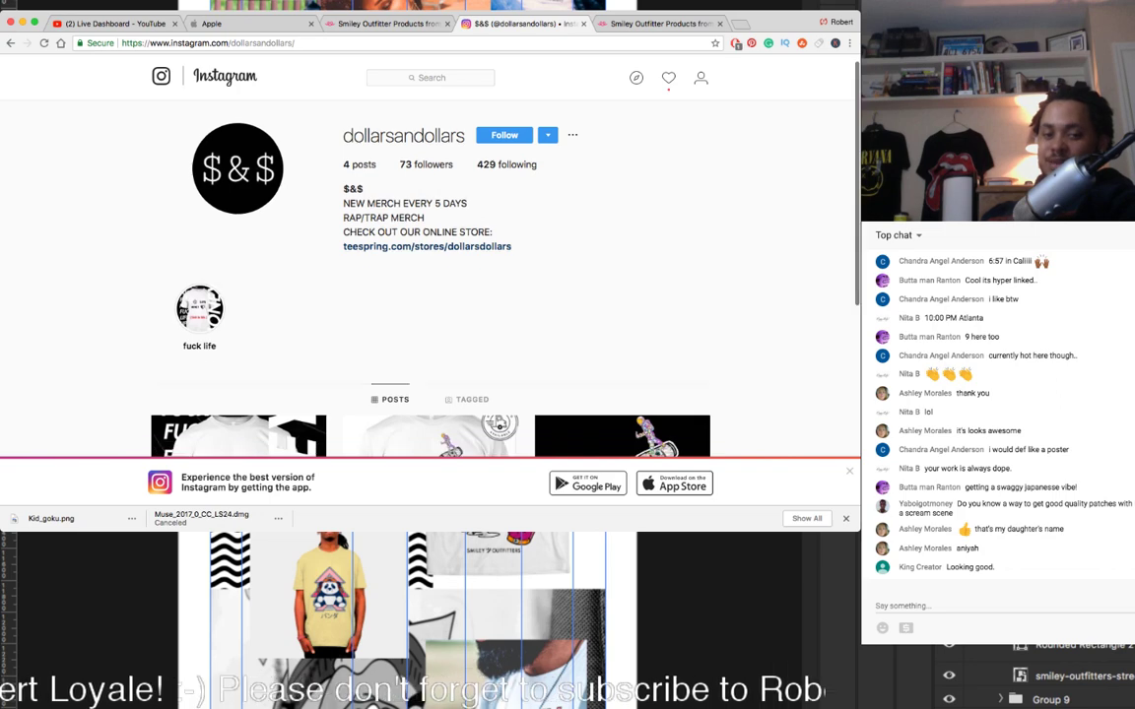
scroll(237, 177, up, 1)
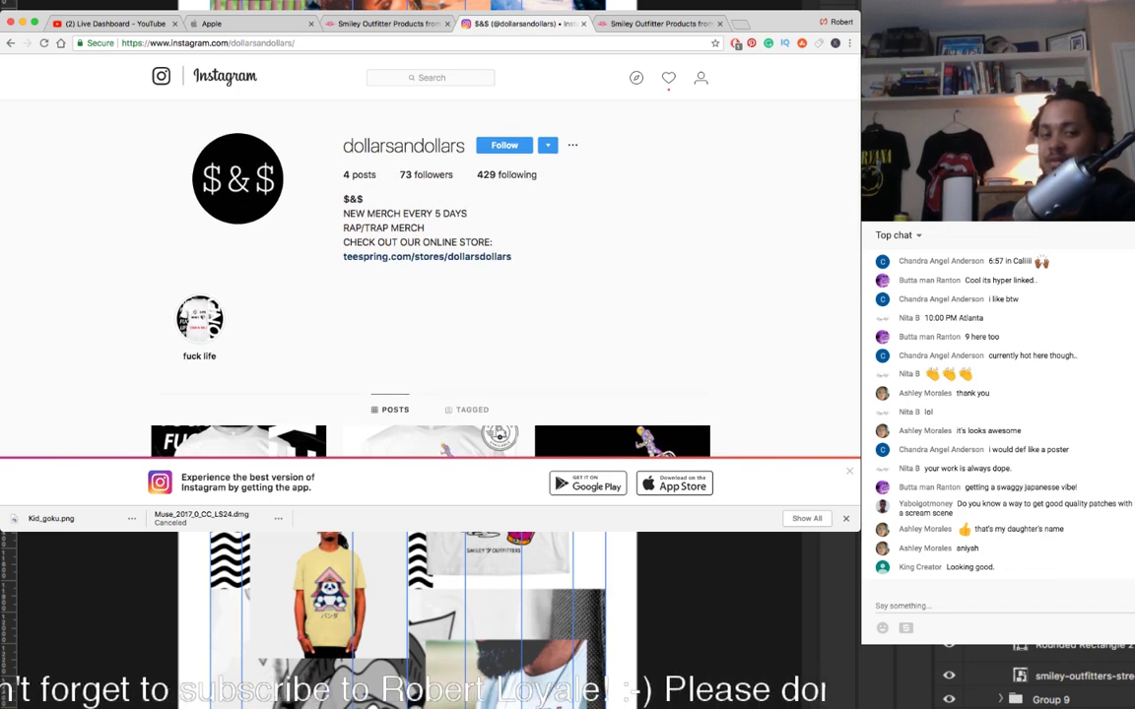
scroll(237, 177, down, 5)
scroll(430, 265, up, 1)
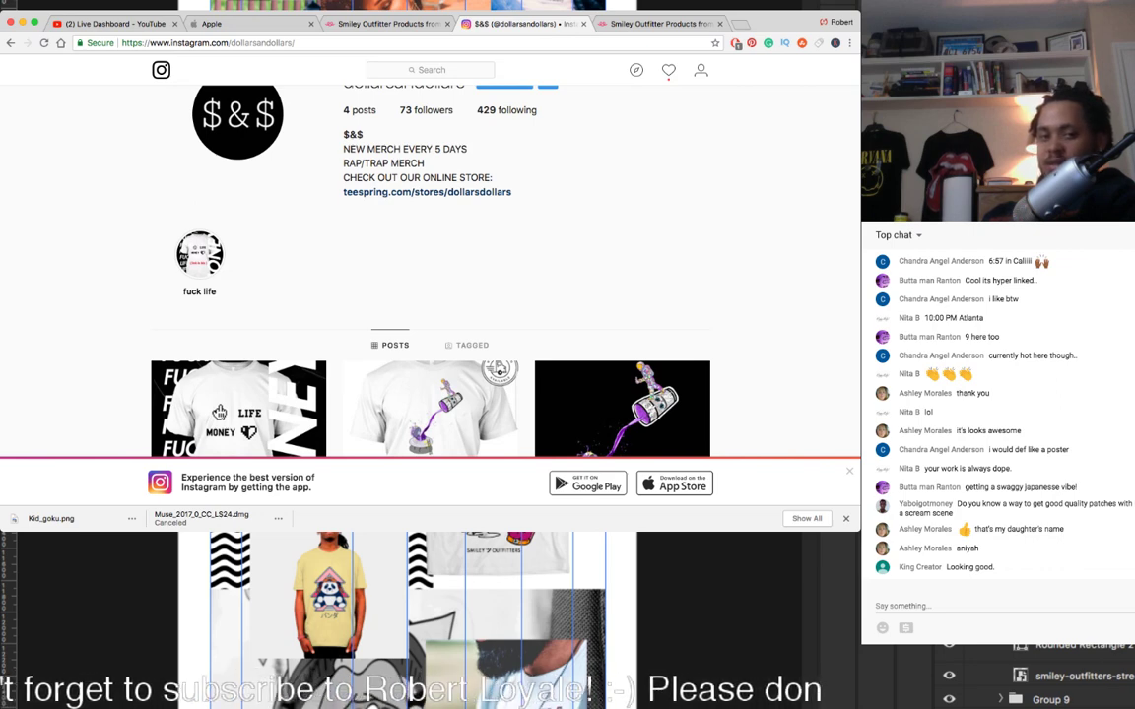
click(199, 254)
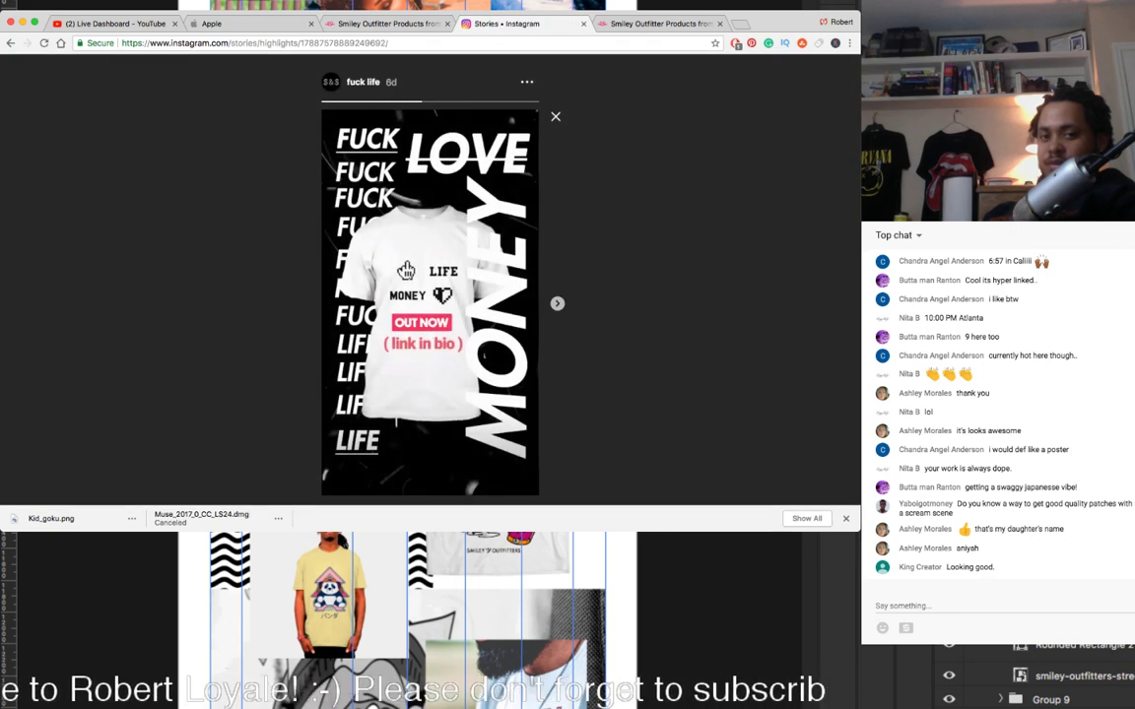
key(Escape)
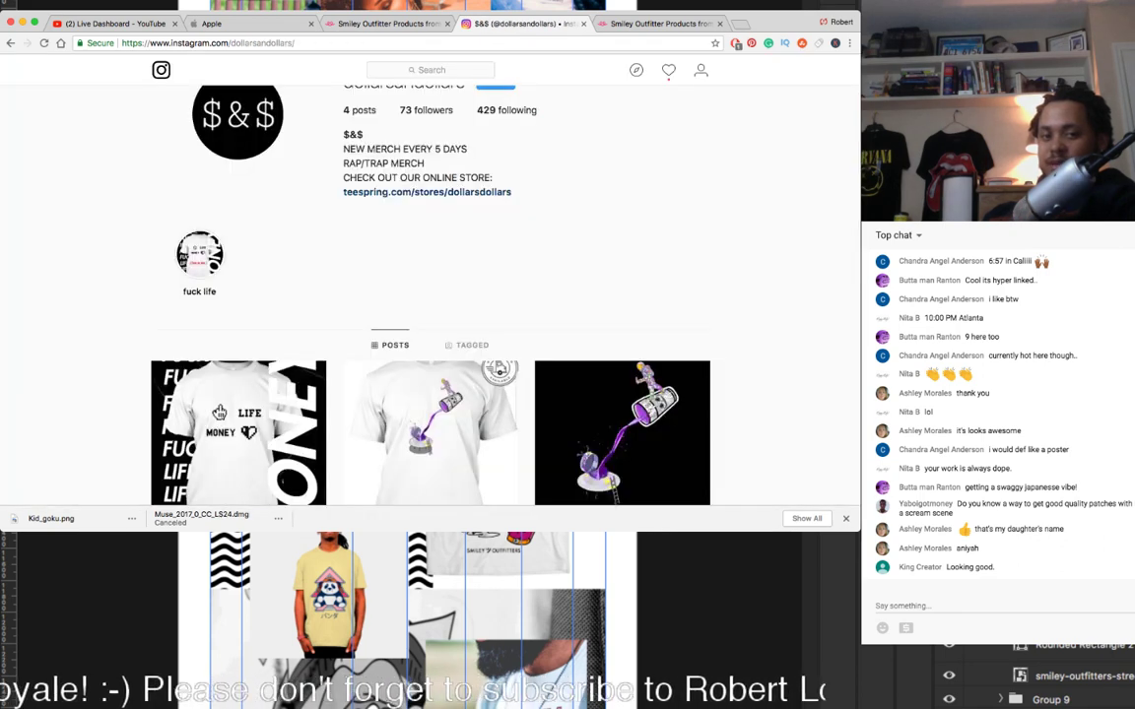
Step: View the dollarsandollars story highlight, and open and like the white LIFE MONEY tee post
click(199, 255)
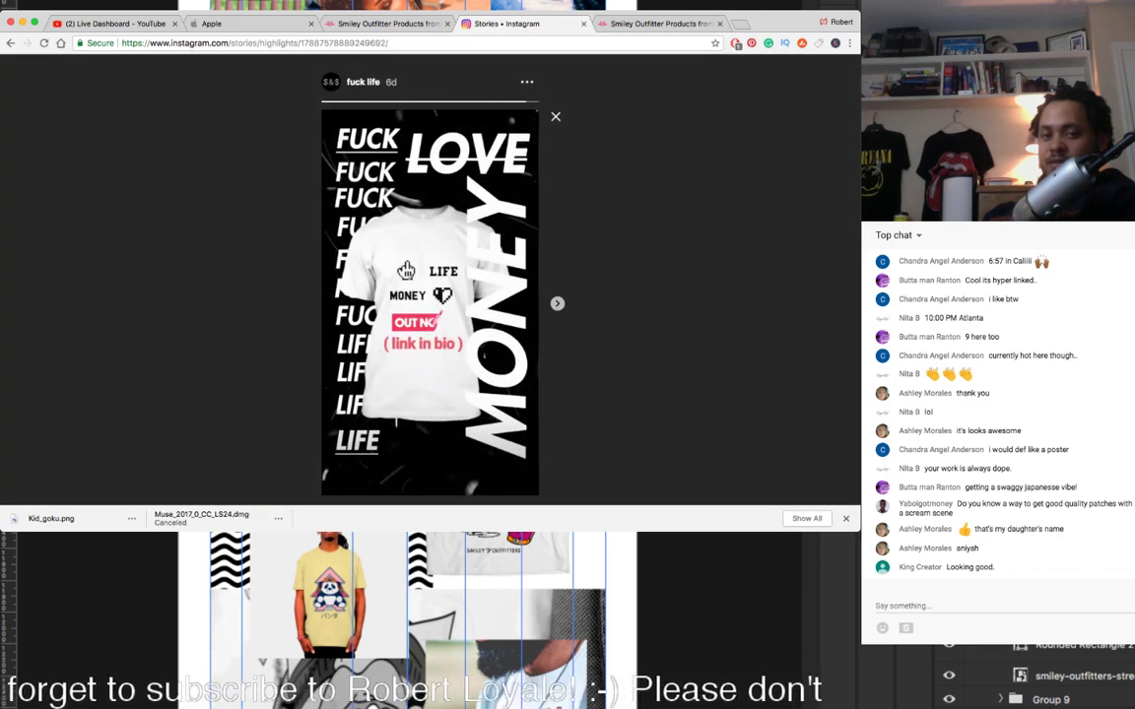
scroll(430, 335, down, 3)
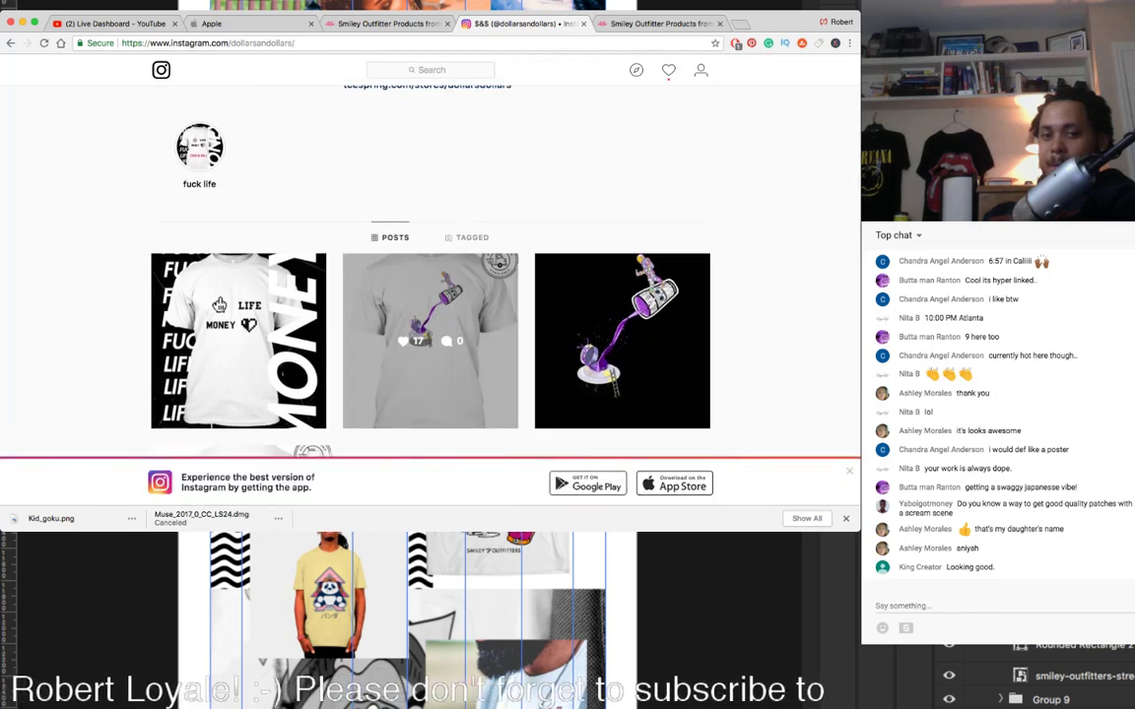
scroll(429, 340, down, 3)
scroll(430, 341, up, 5)
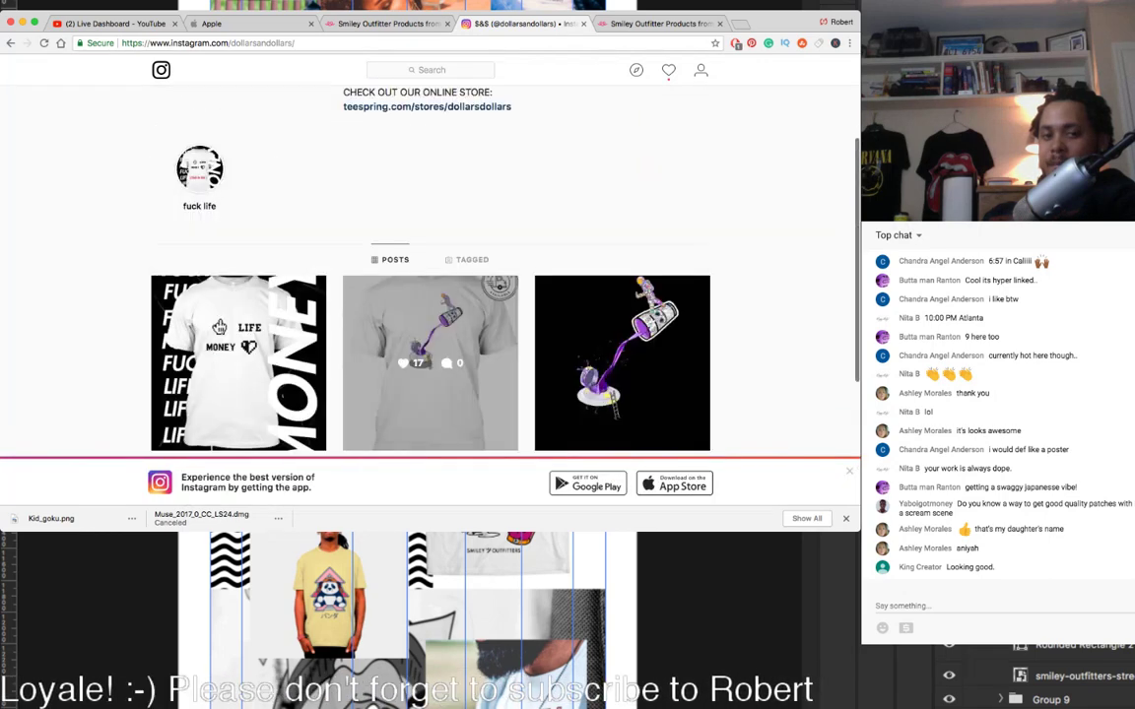
click(238, 362)
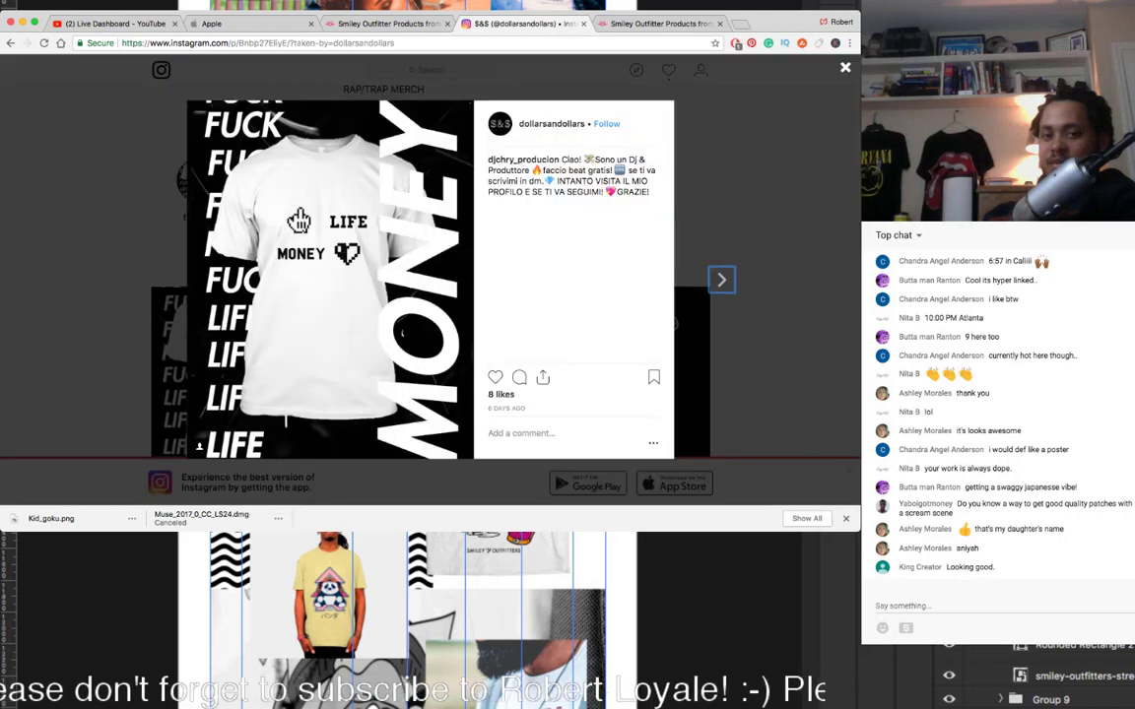
double_click(402, 333)
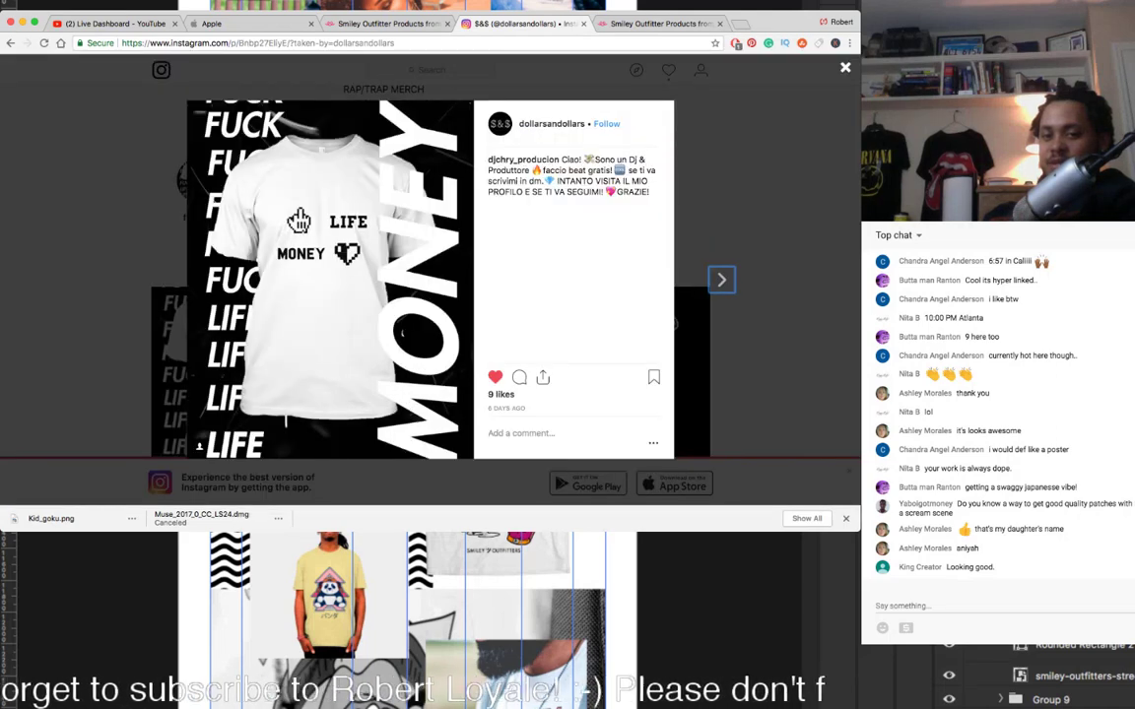
Step: Look through the remaining dollarsandollars posts from the spilling-cup tee to the PAIN CHANGES PEOPLE tee and return to the grid
key(Right)
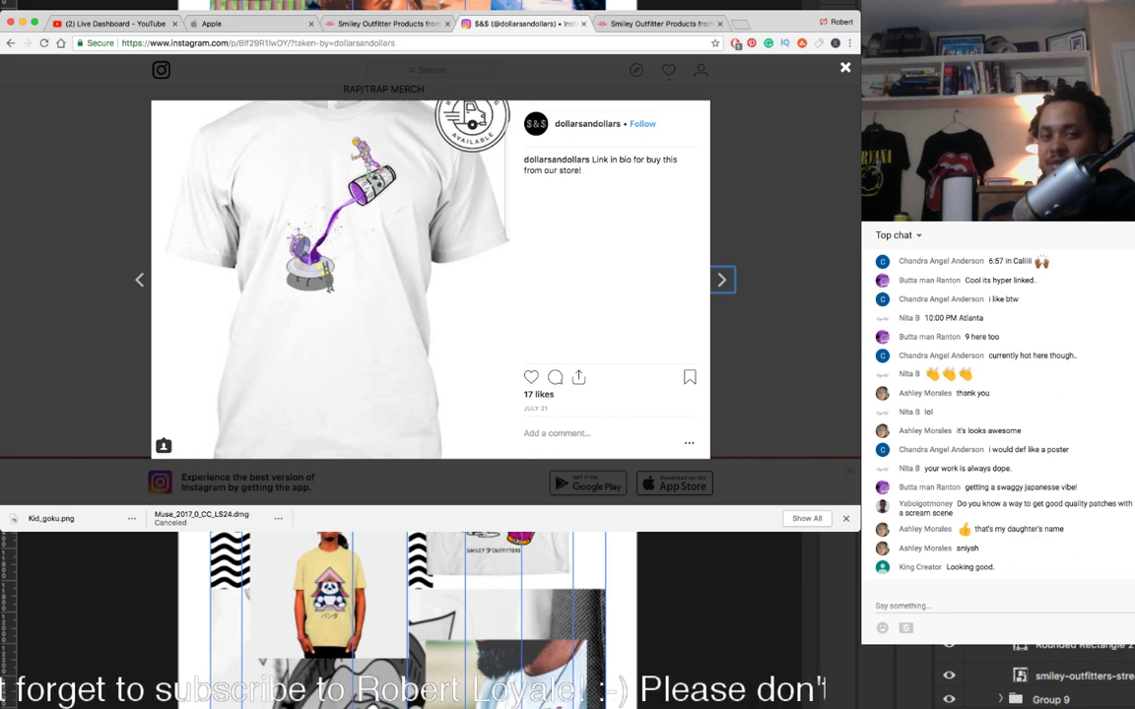
click(722, 280)
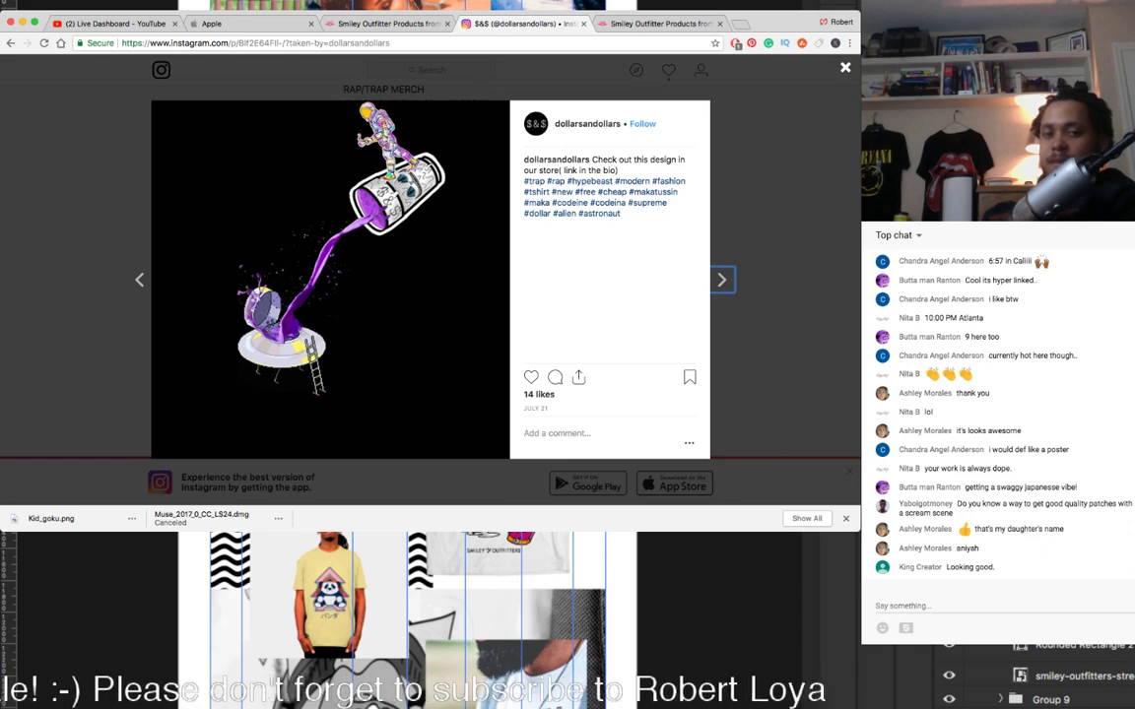
key(Right)
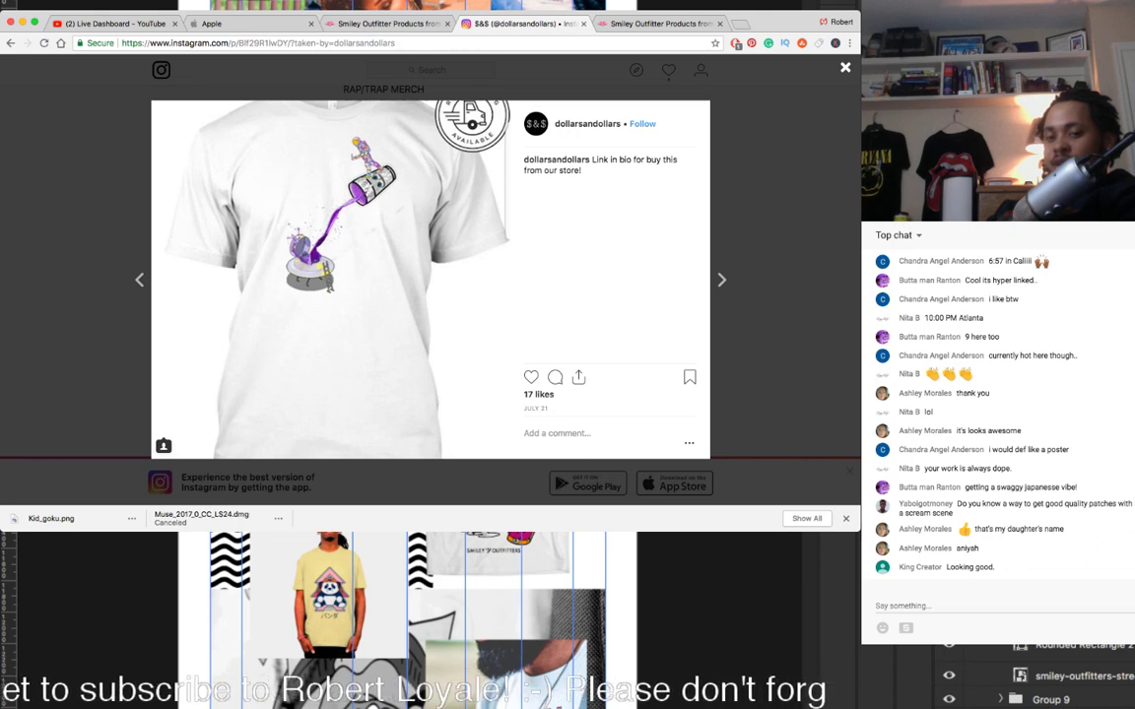
key(Right)
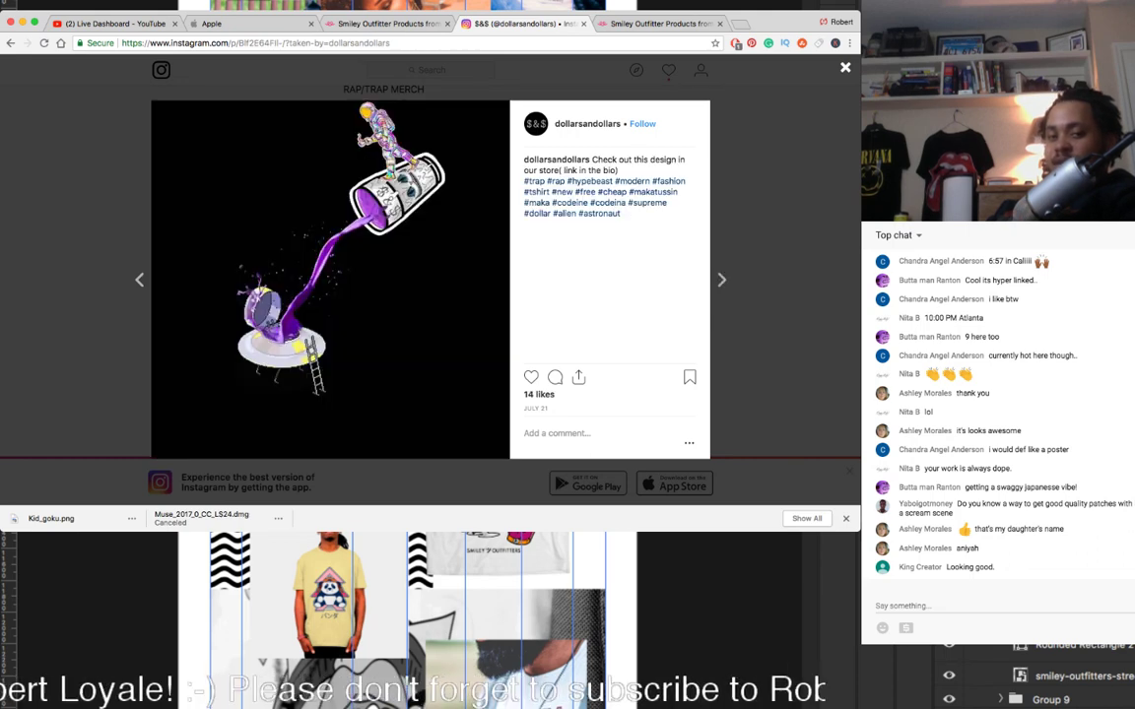
key(Right)
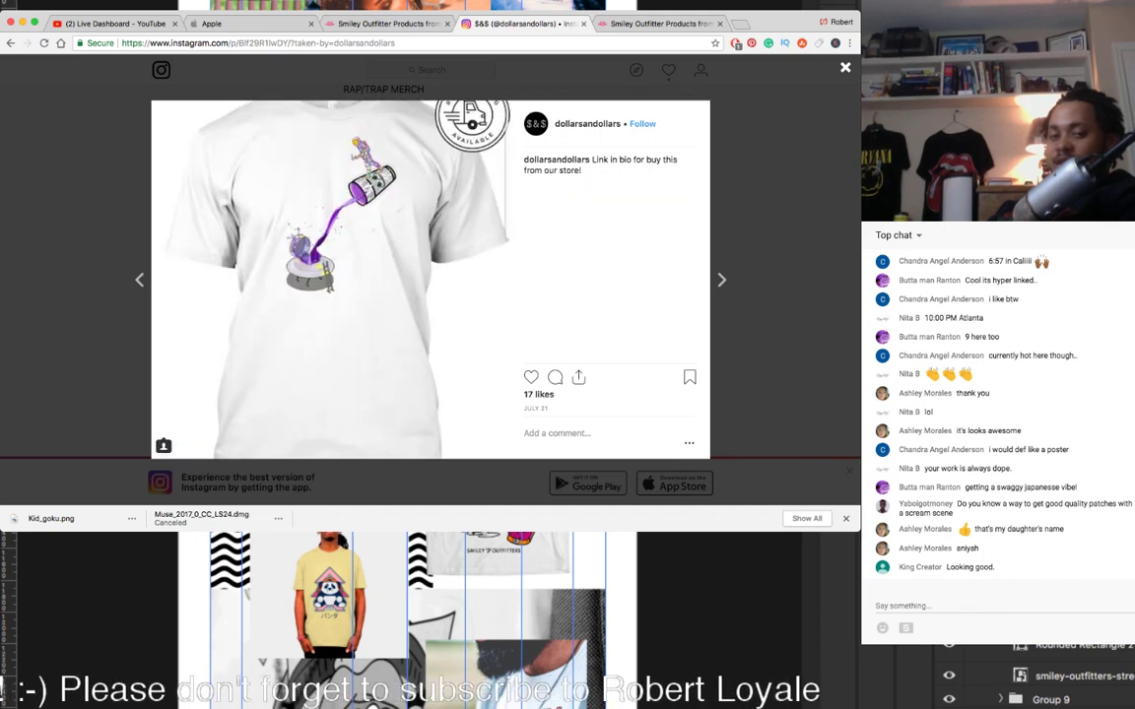
key(Left)
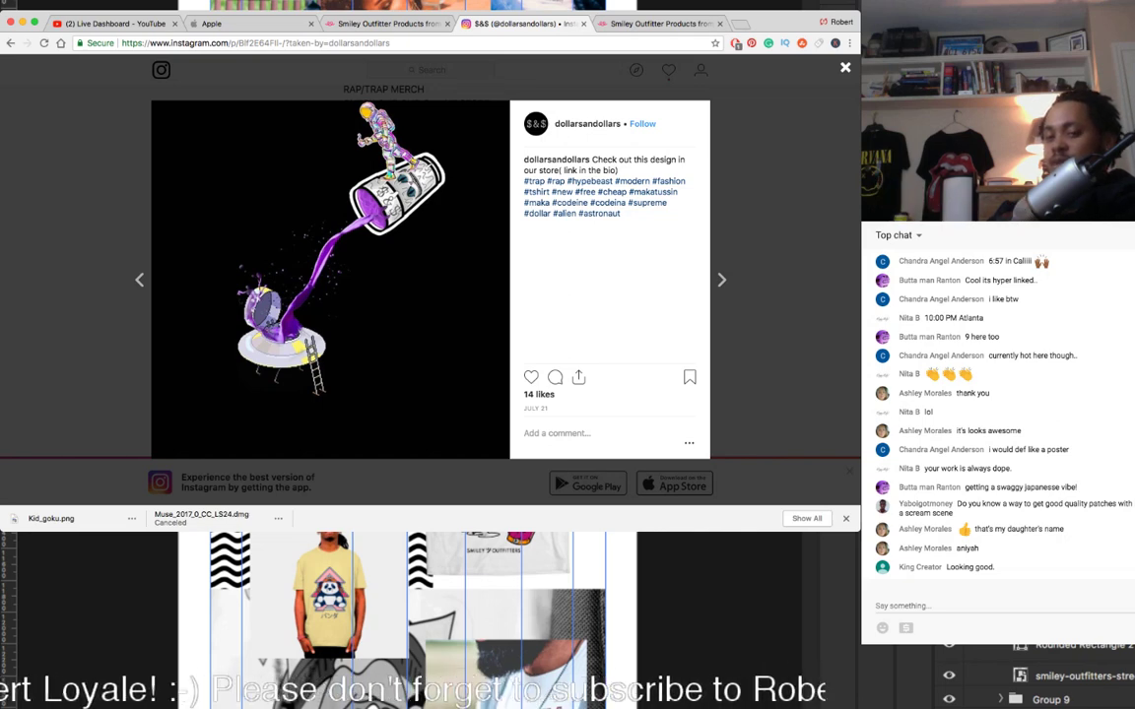
key(Right)
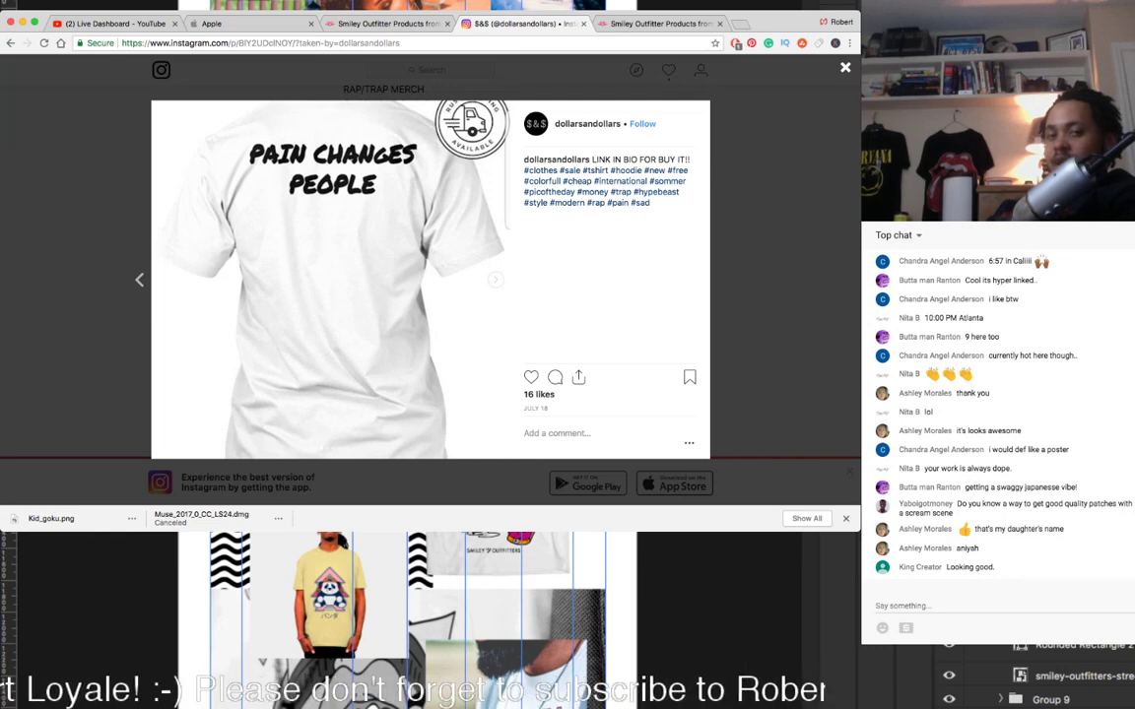
key(Escape)
Step: Review the dollarsandollars post grid, view the LIFE MONEY tee post again, and return to the profile header
scroll(431, 296, down, 1)
scroll(429, 296, down, 5)
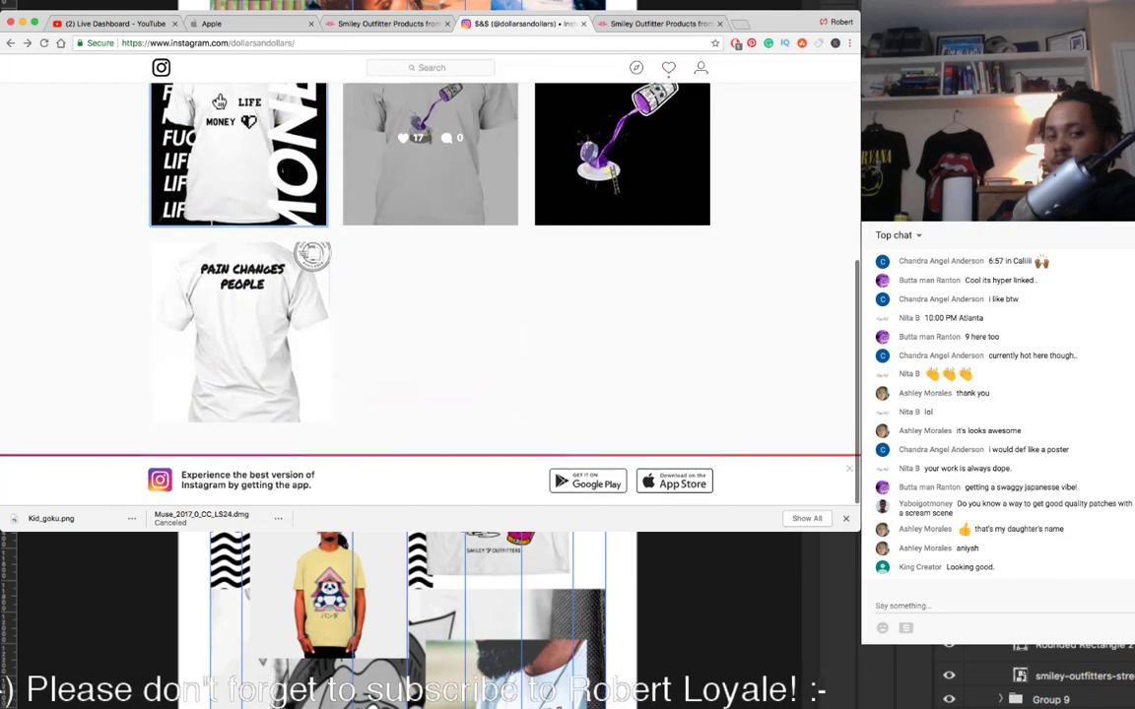
scroll(429, 296, up, 3)
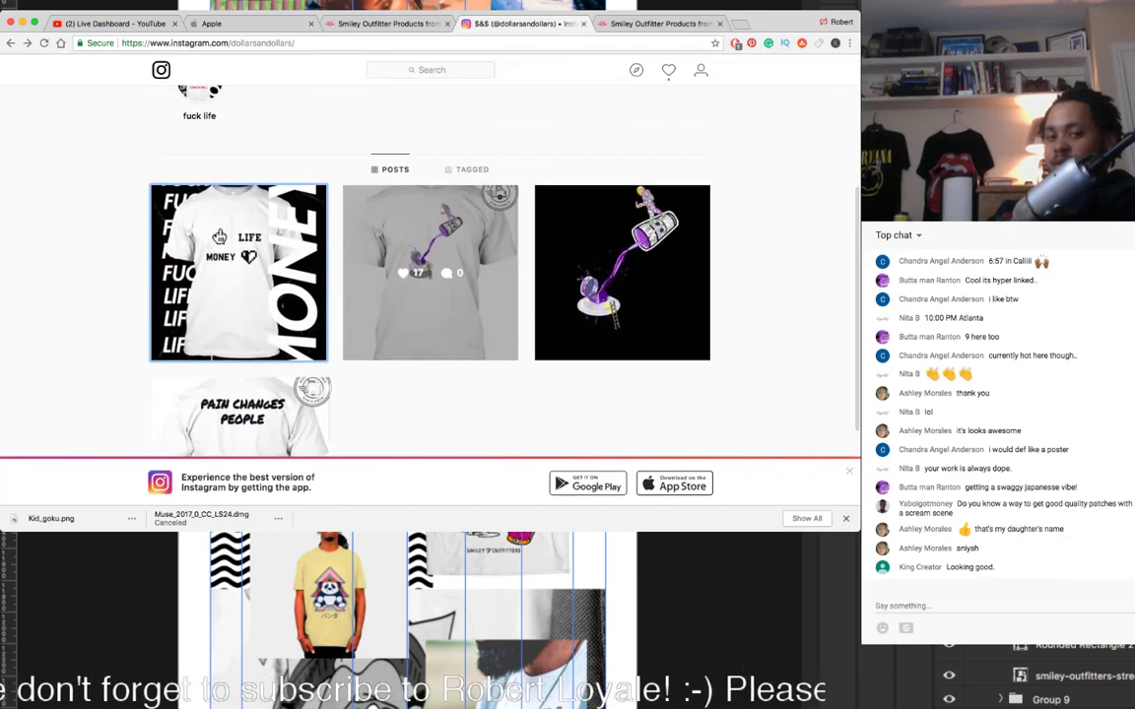
key(Return)
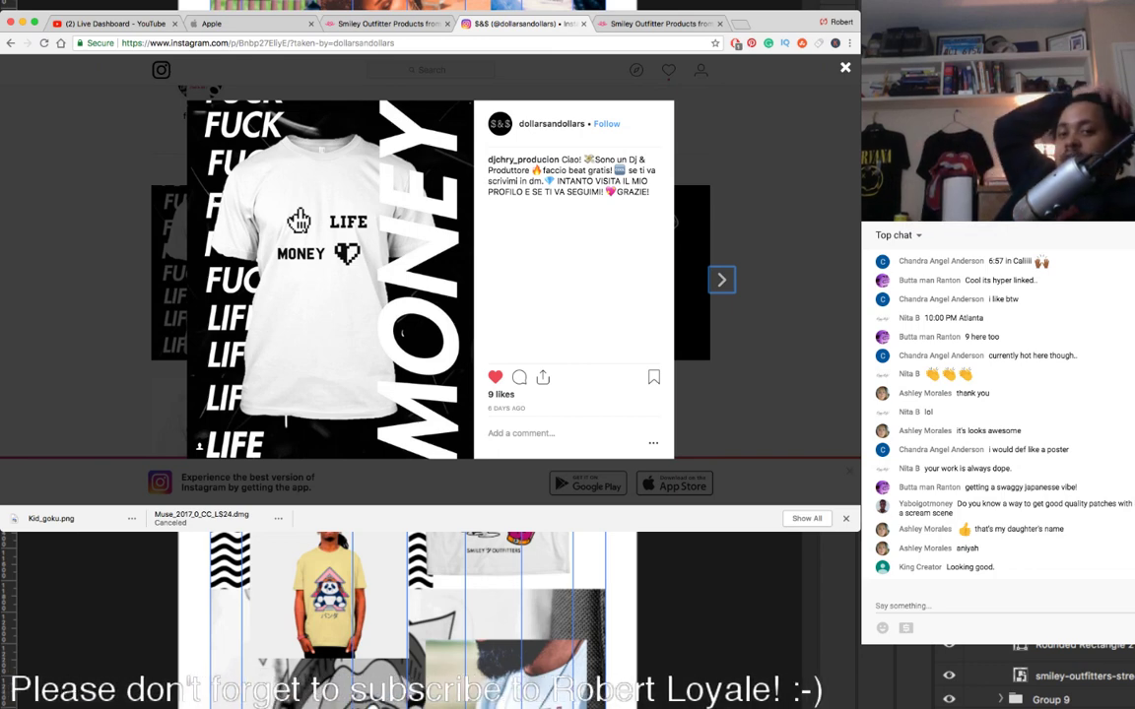
key(Escape)
scroll(429, 256, up, 2)
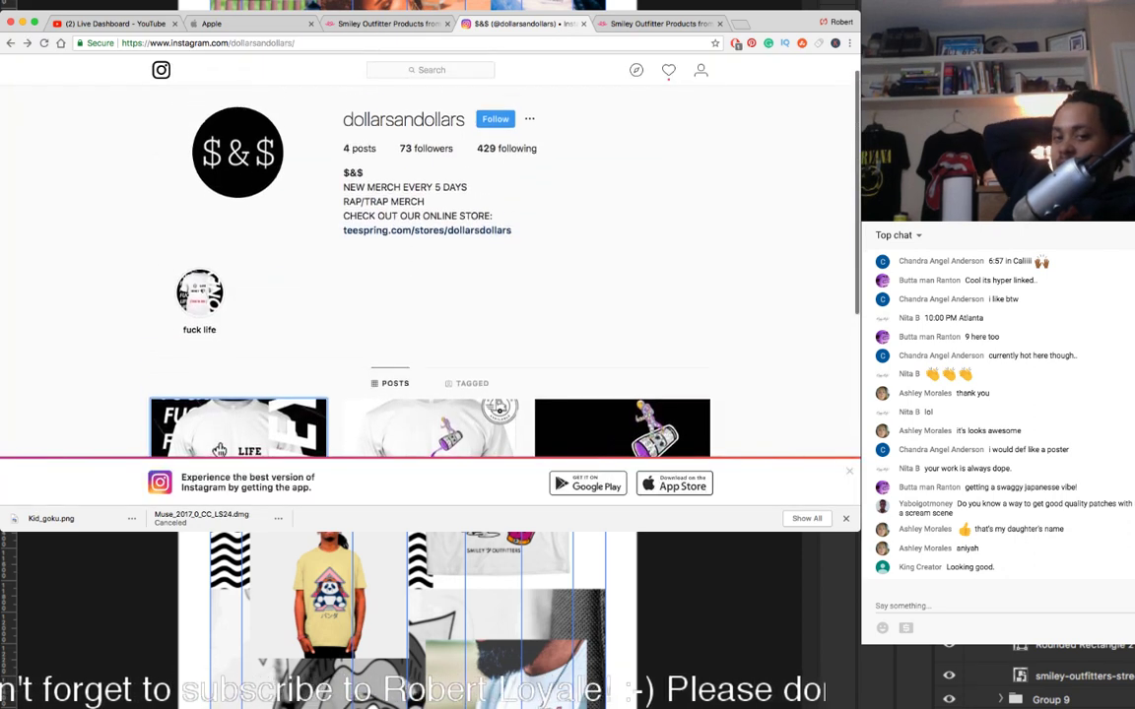
scroll(219, 450, up, 1)
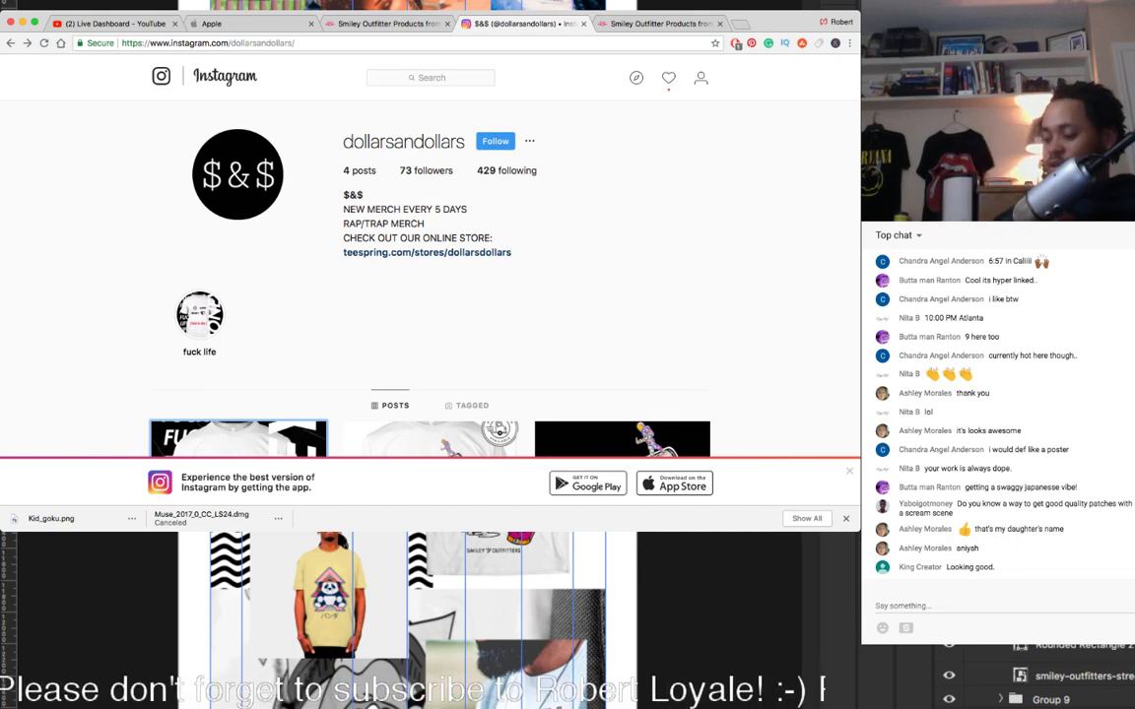
Step: Search Instagram for the viewer's username and open the first matching profile
click(431, 78)
text(B)
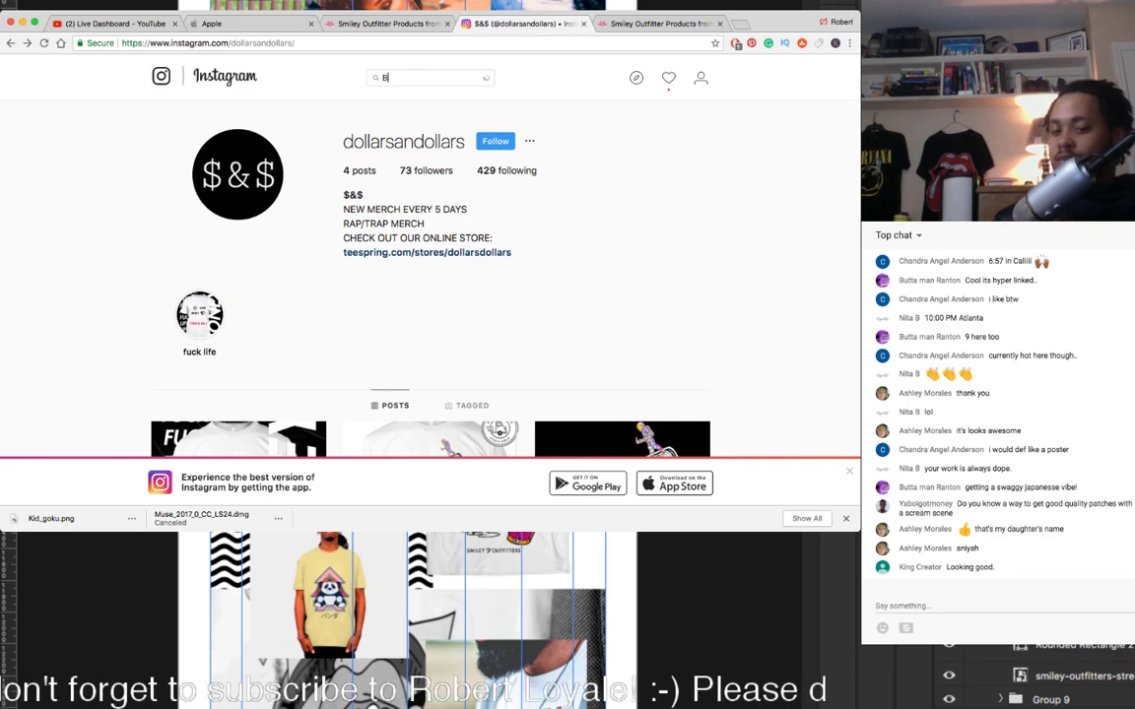
text(ROOK)
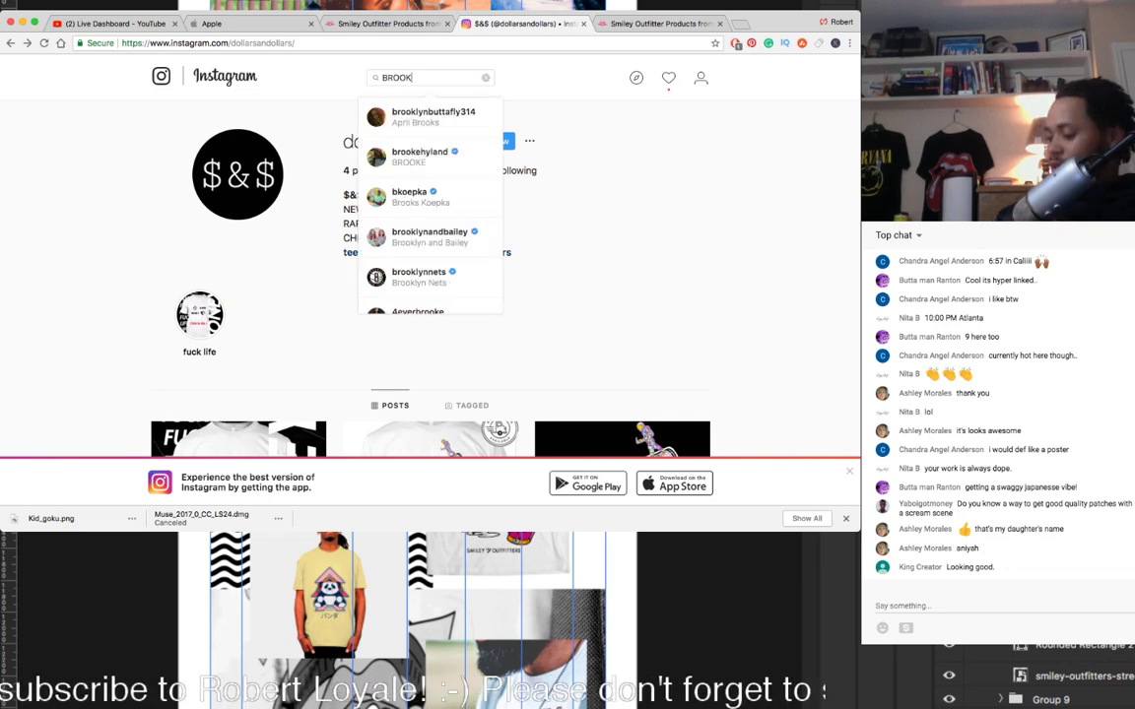
text(E)
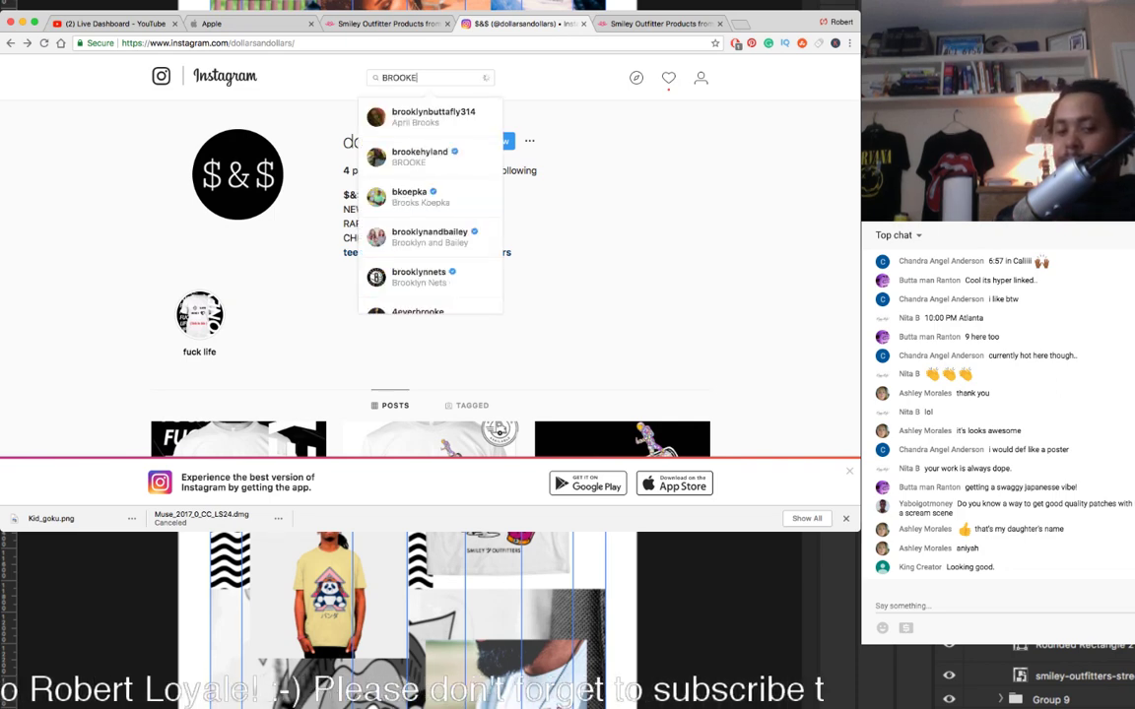
text(LYNN)
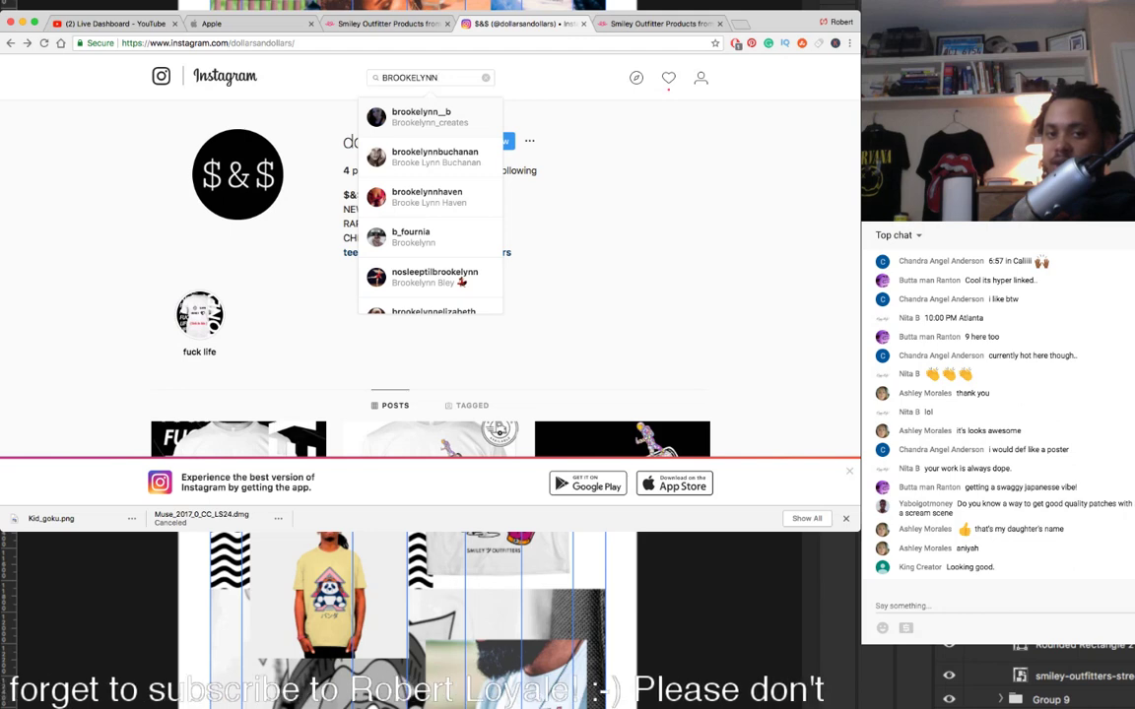
key(Return)
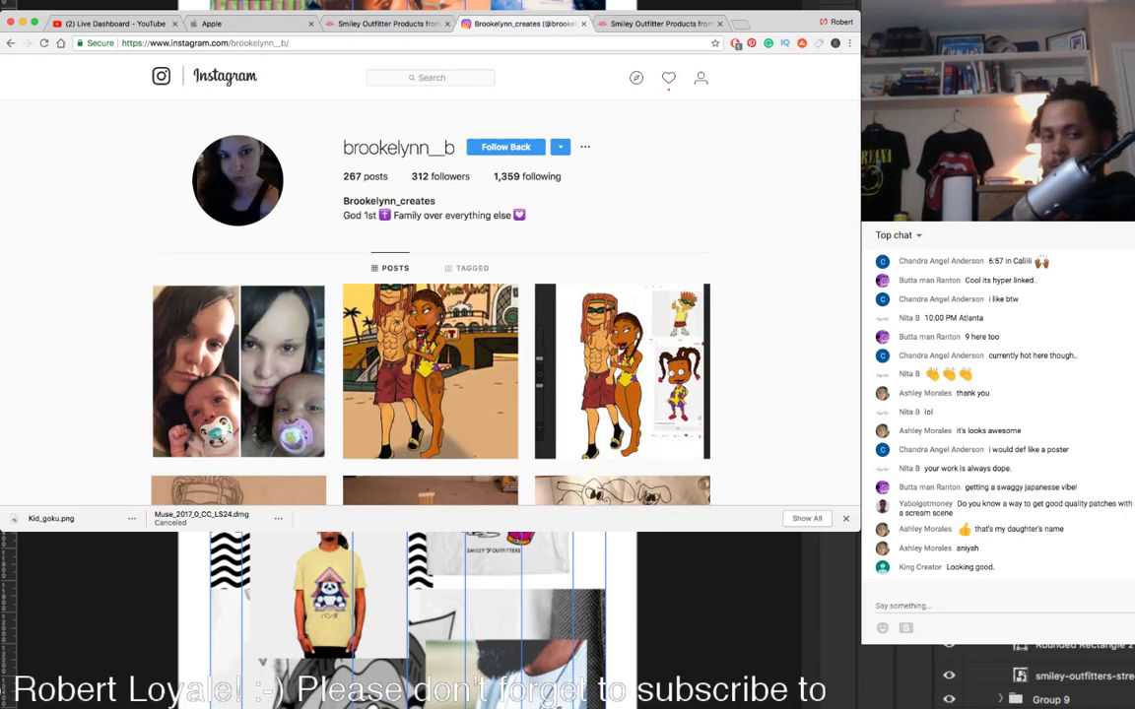
Step: View the artist's posts from the coloured cartoon couple to the animal drawings on lined paper and return to the grid
scroll(431, 296, down, 2)
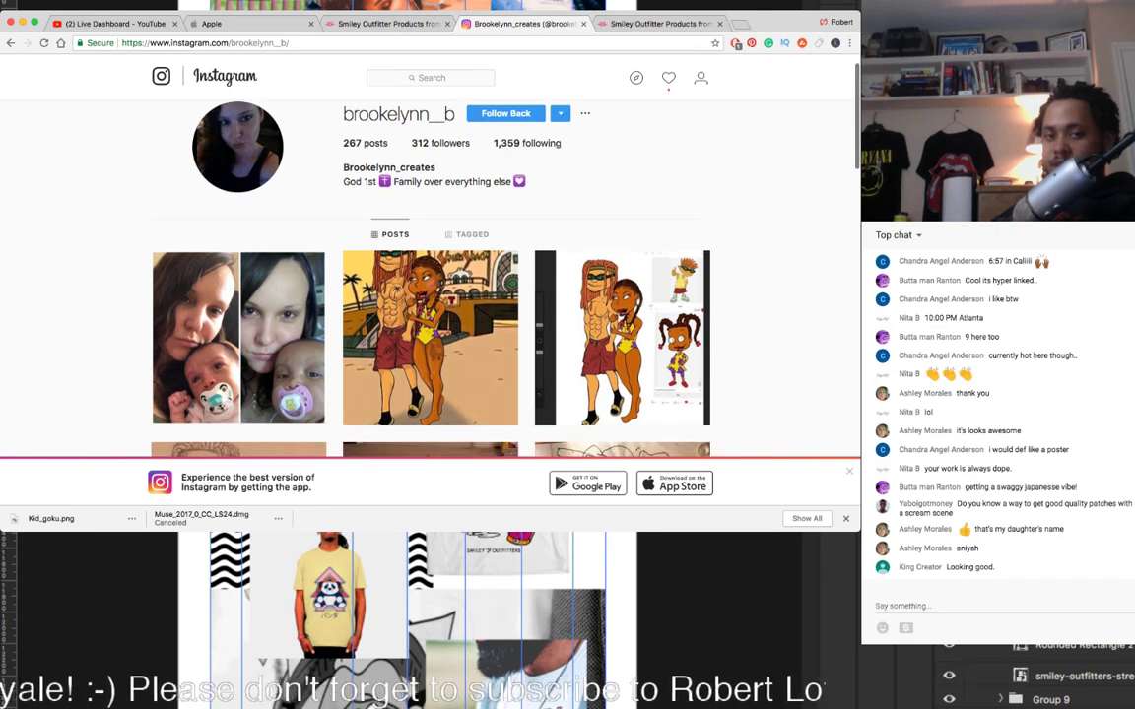
scroll(238, 305, down, 1)
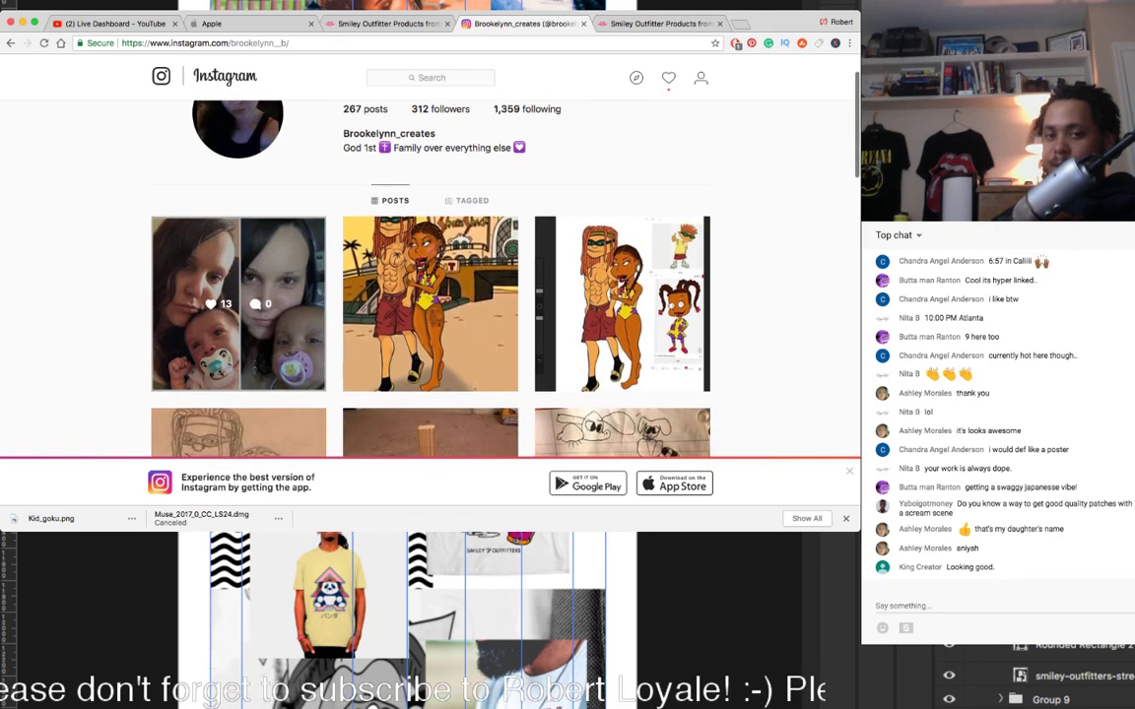
scroll(238, 266, down, 4)
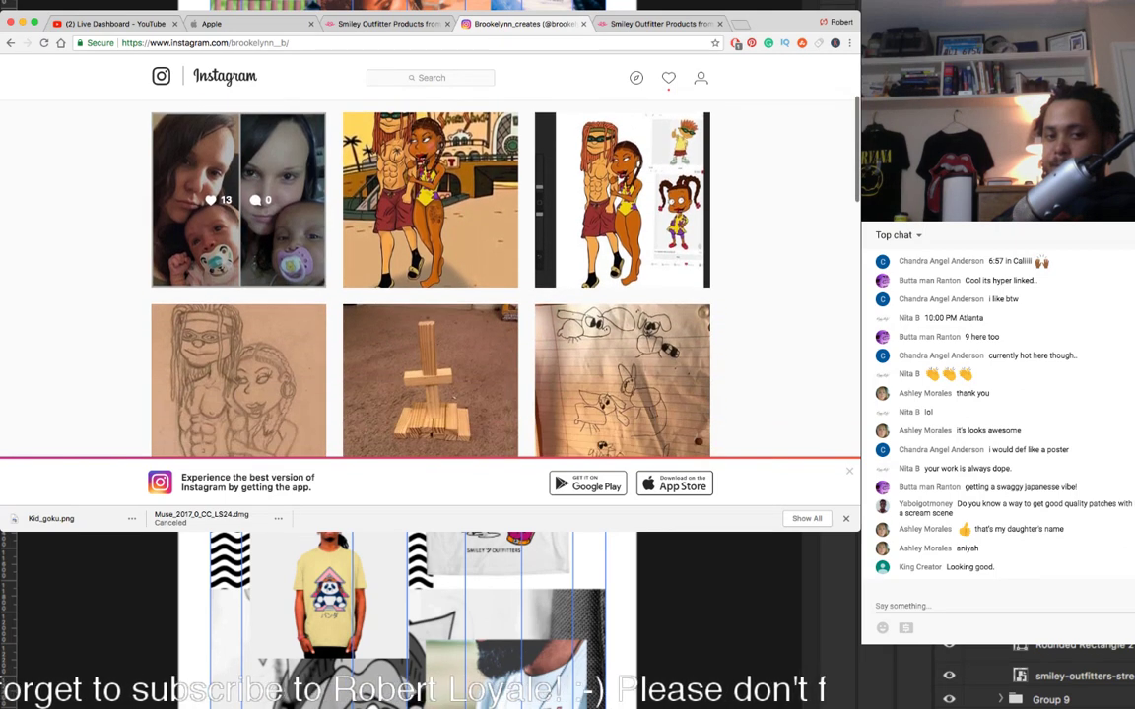
scroll(239, 216, up, 1)
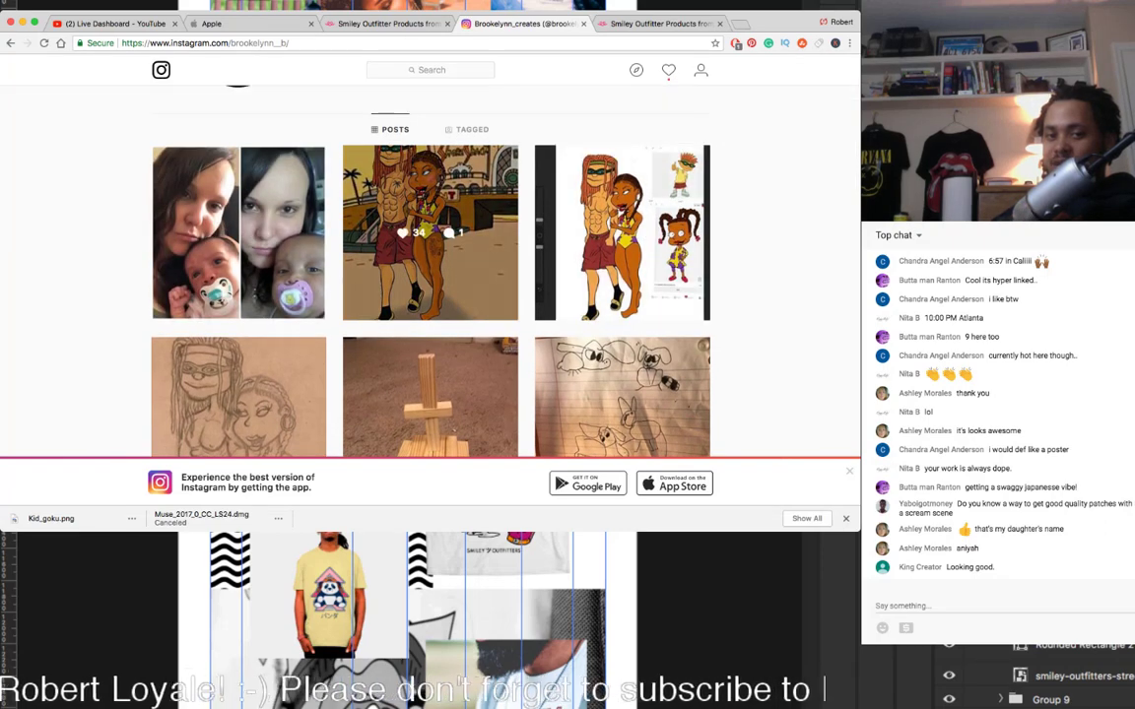
click(430, 232)
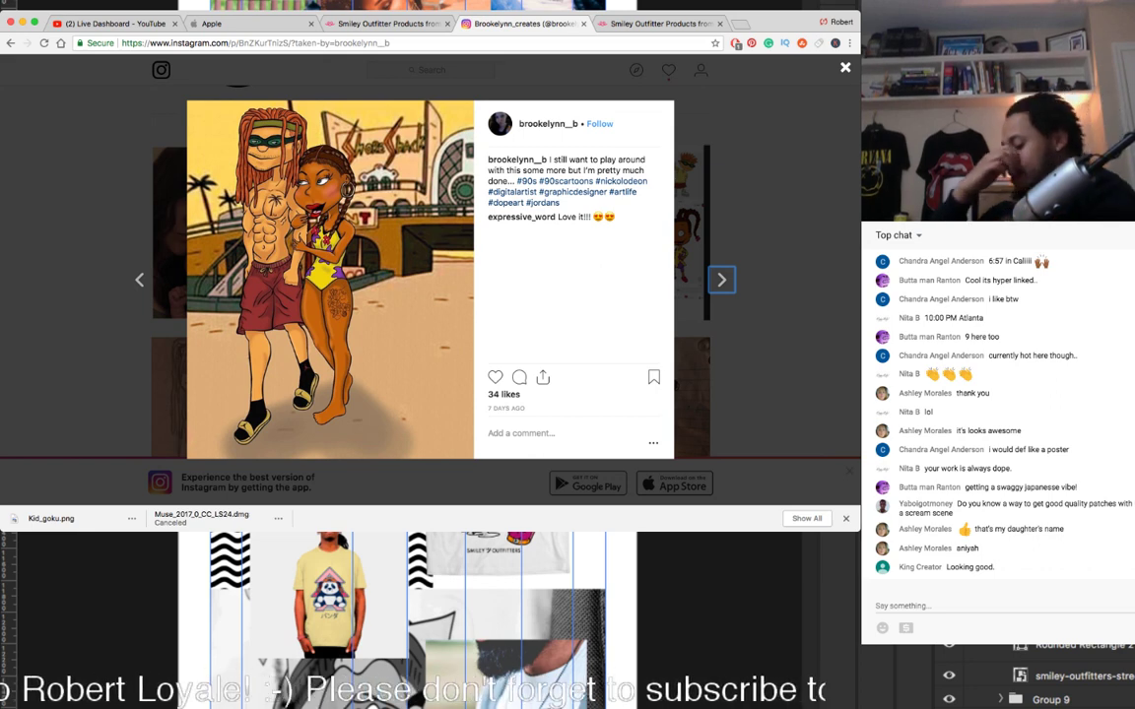
key(Right)
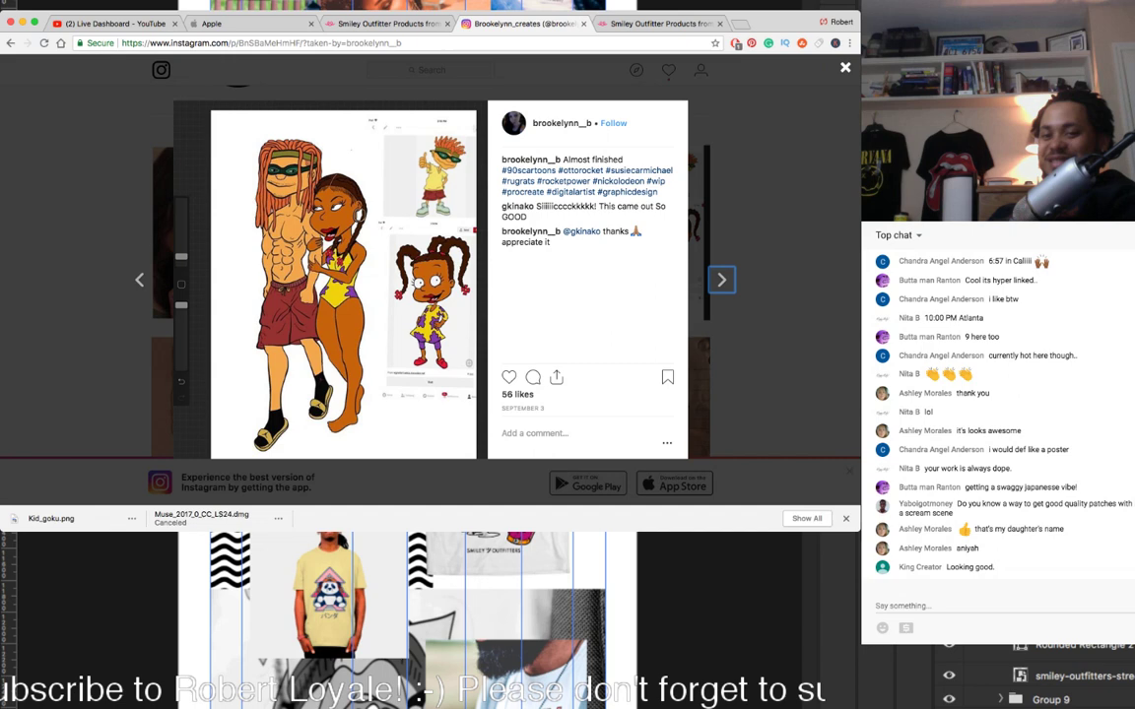
key(Right)
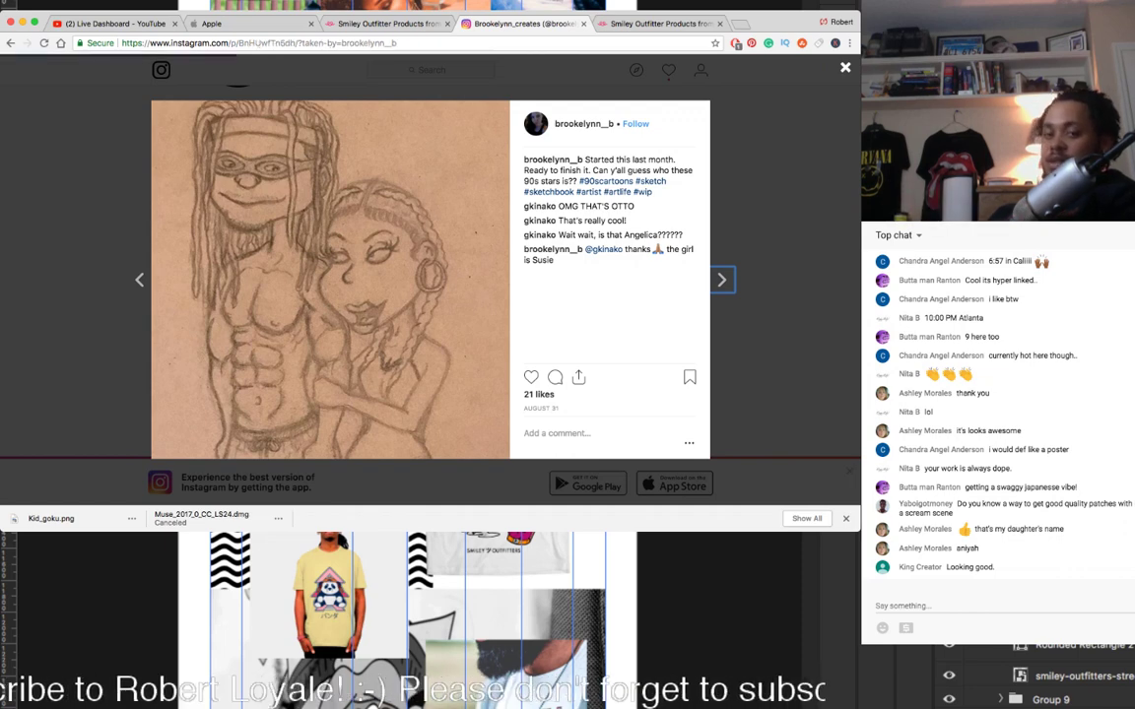
key(Right)
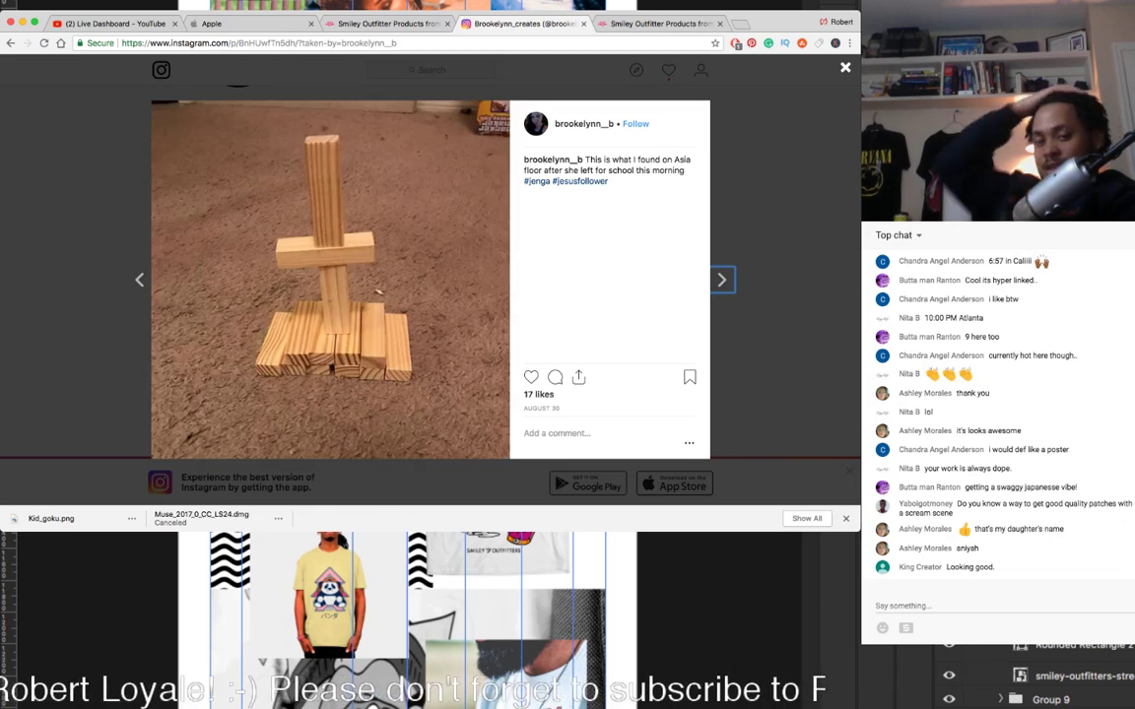
key(Right)
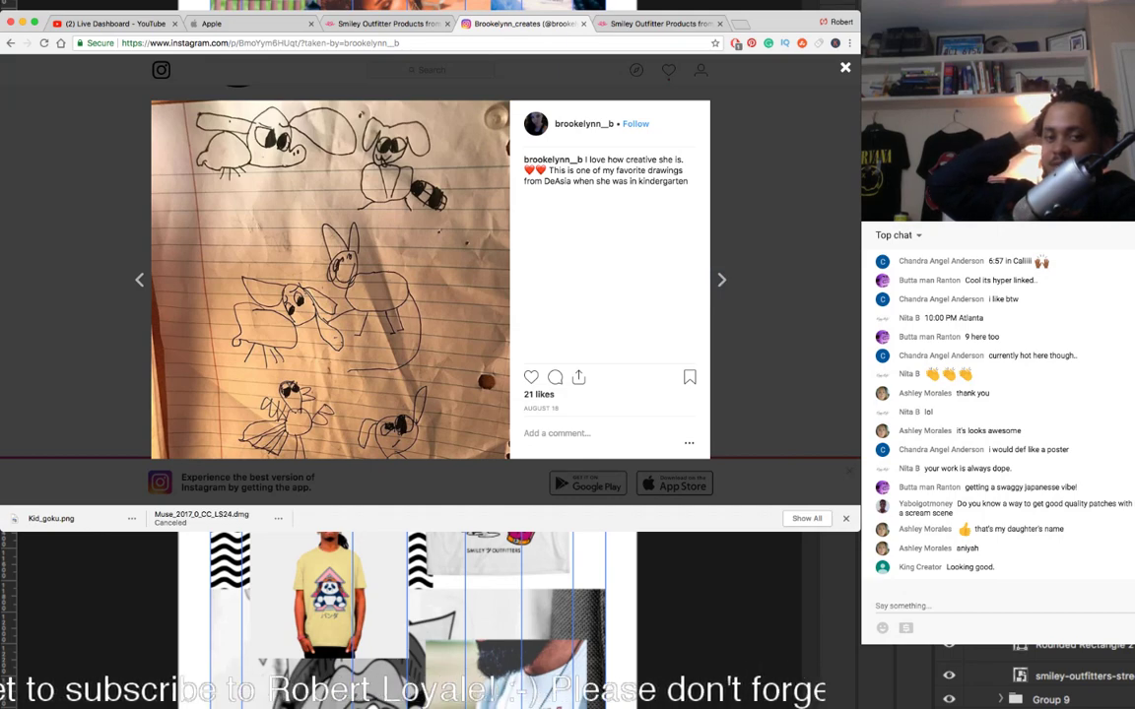
key(Escape)
Step: Browse the artist's post grid down to the Faith lettering drawing, view that post and return to the grid
scroll(430, 265, down, 5)
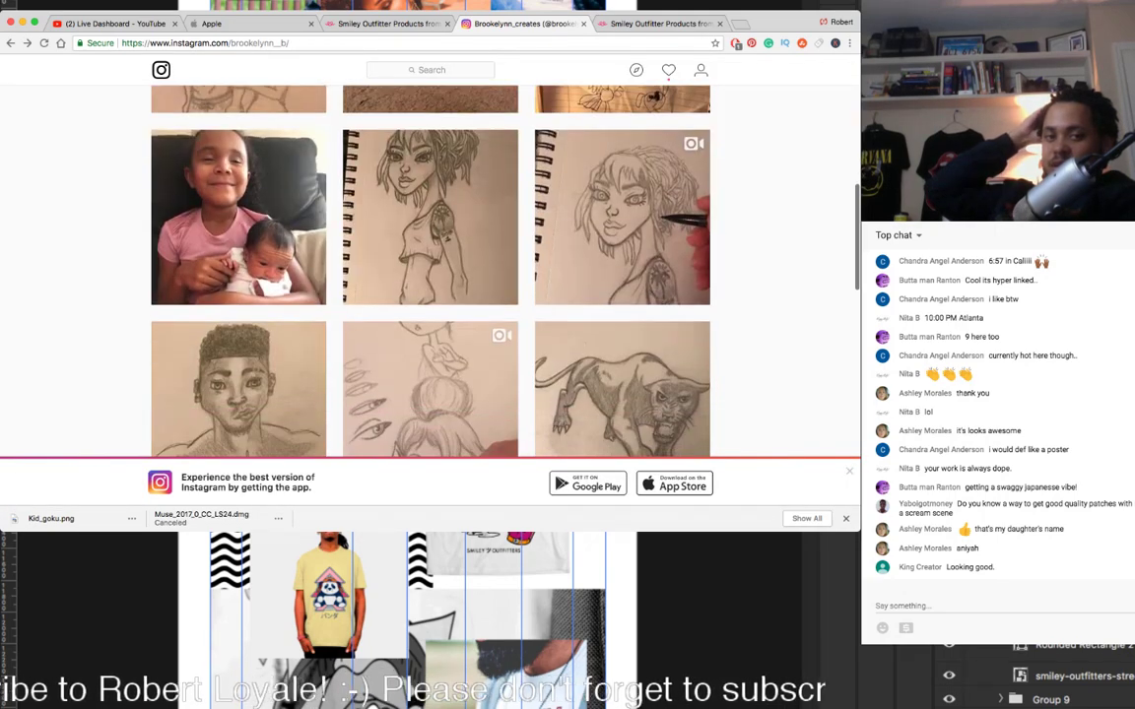
scroll(430, 266, up, 5)
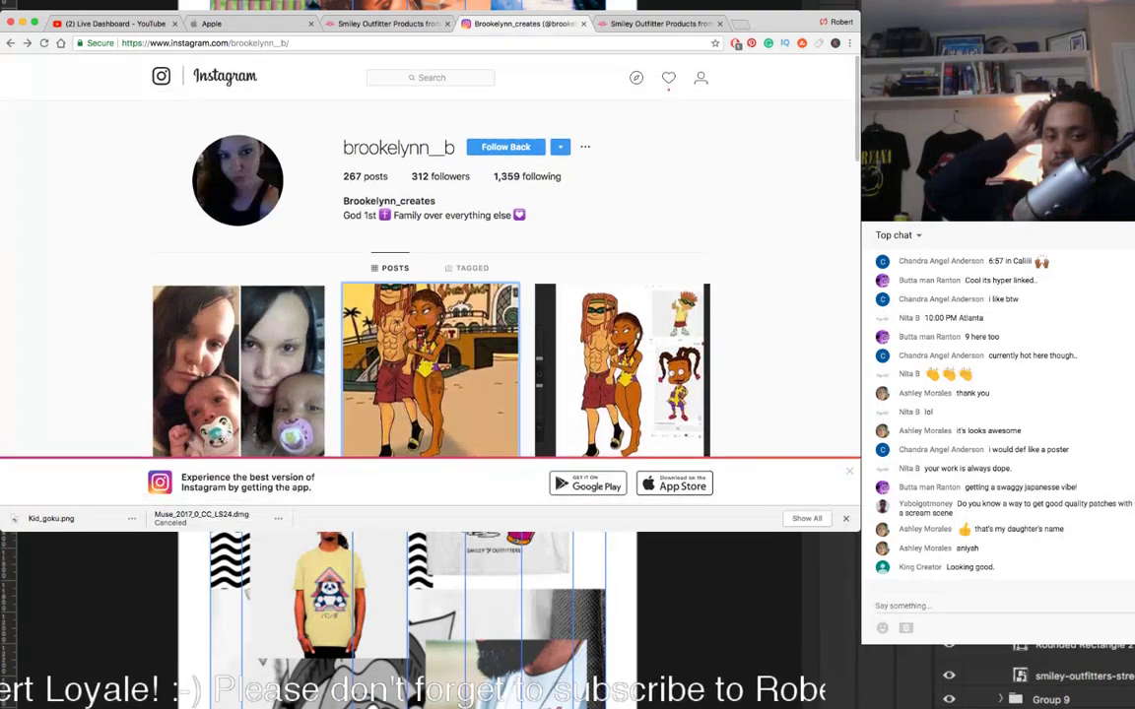
scroll(430, 296, down, 10)
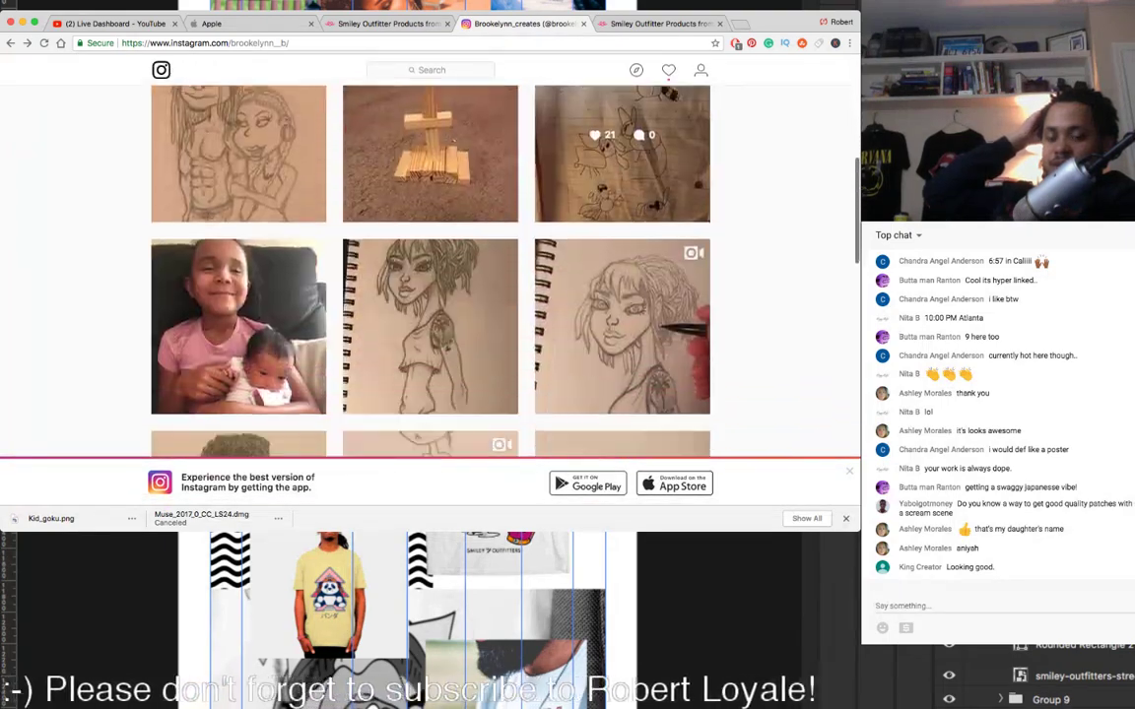
scroll(430, 296, down, 8)
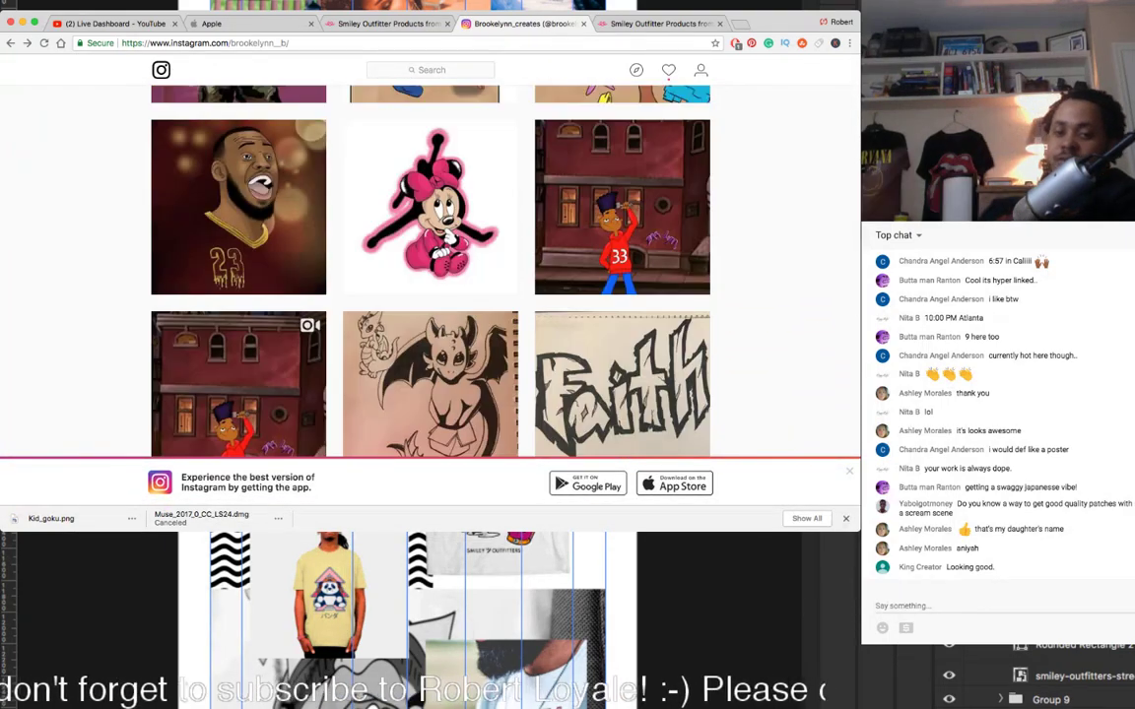
scroll(429, 246, down, 3)
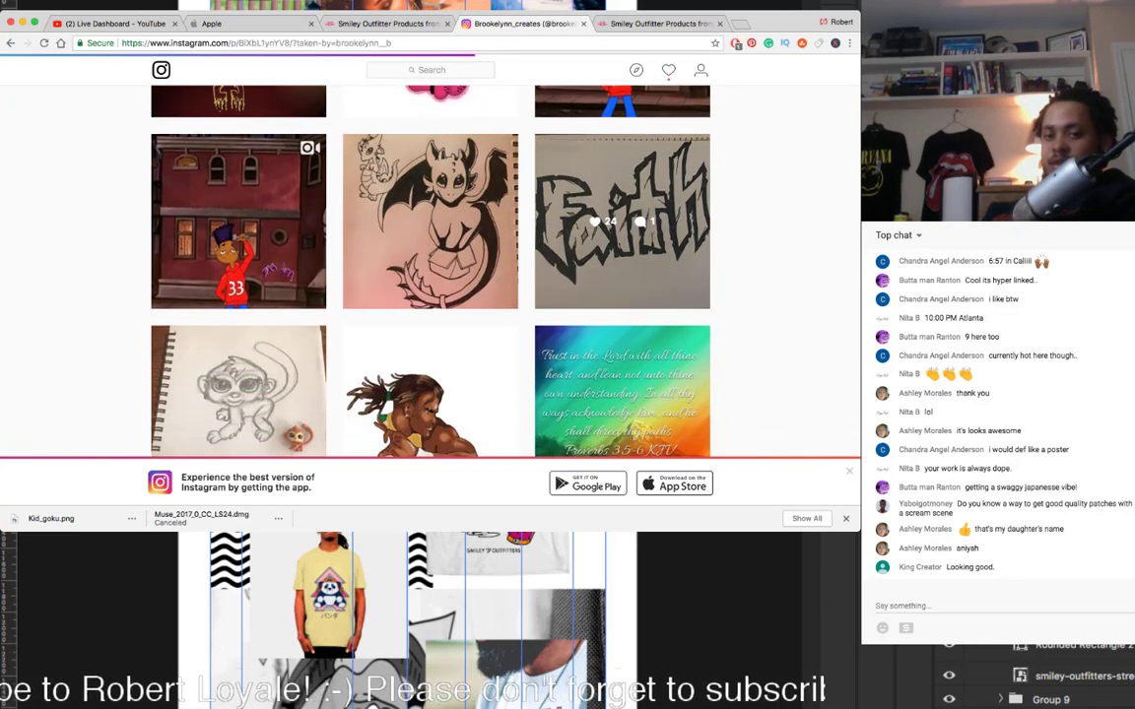
click(621, 221)
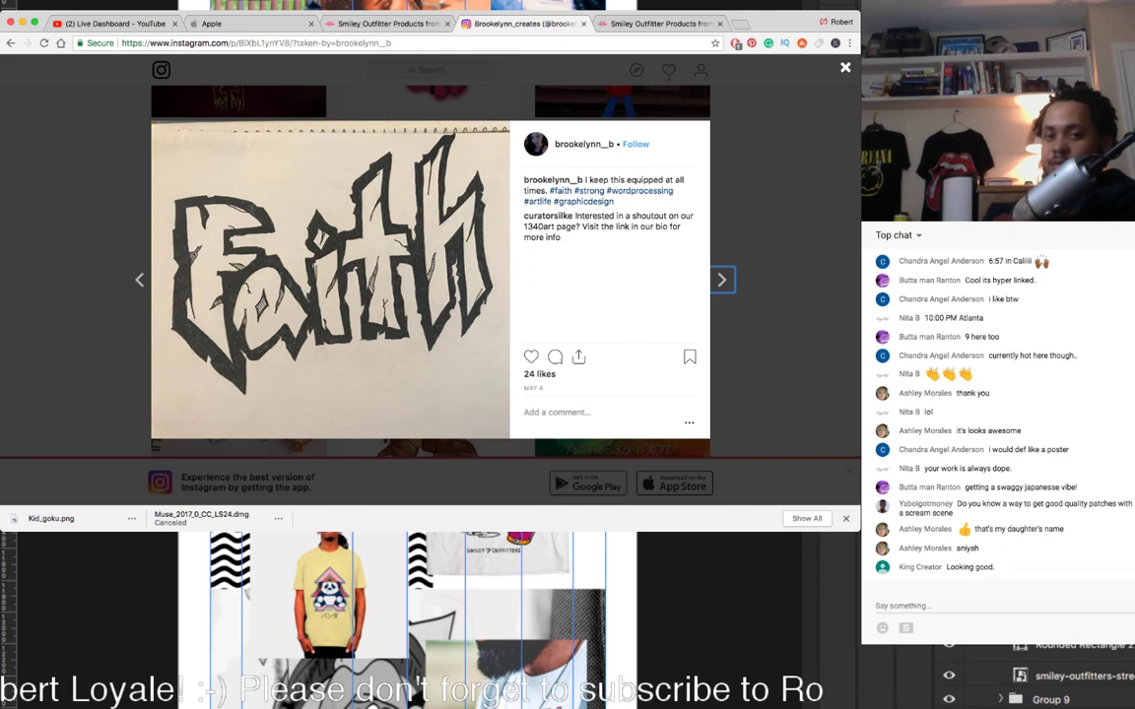
key(Escape)
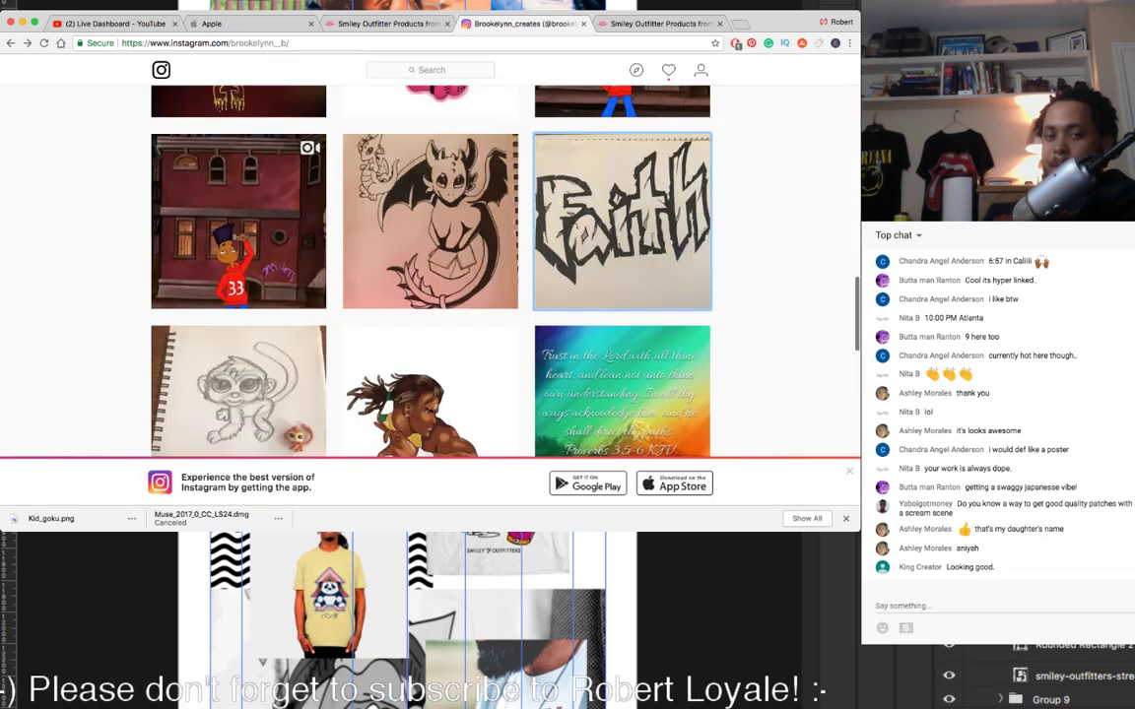
Step: Play the video post of the cartoon boy in the red 33 sweater, like it and return to the grid
scroll(429, 271, down, 2)
scroll(429, 271, up, 1)
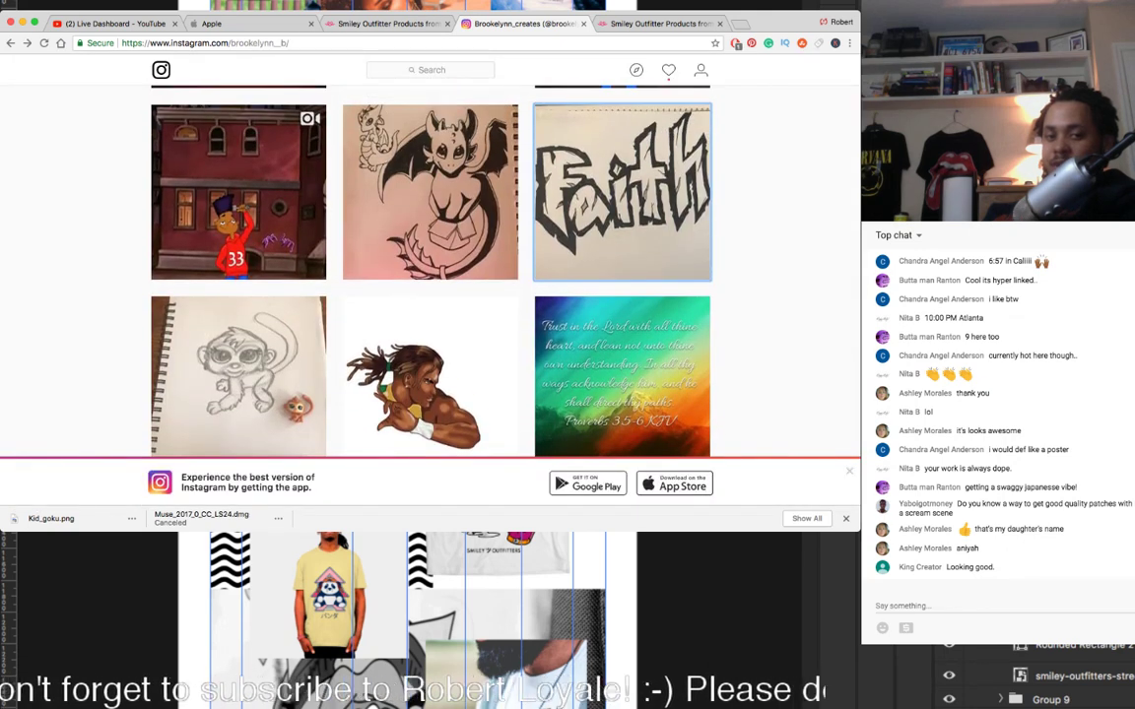
click(238, 192)
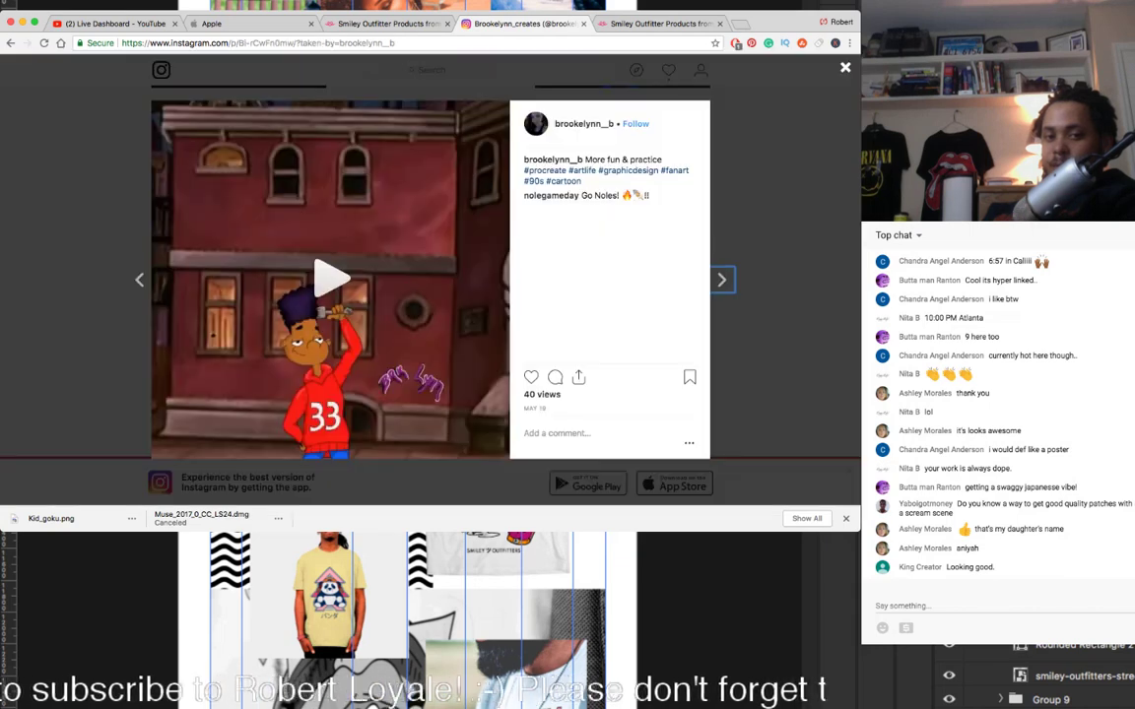
click(332, 278)
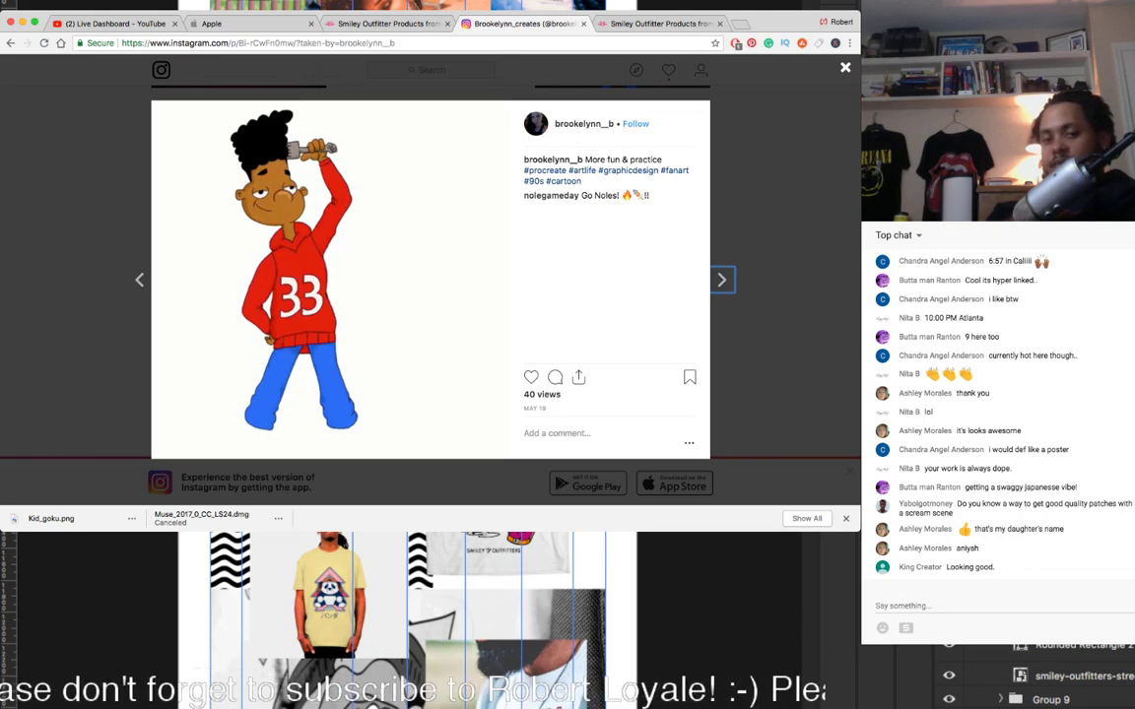
key(l)
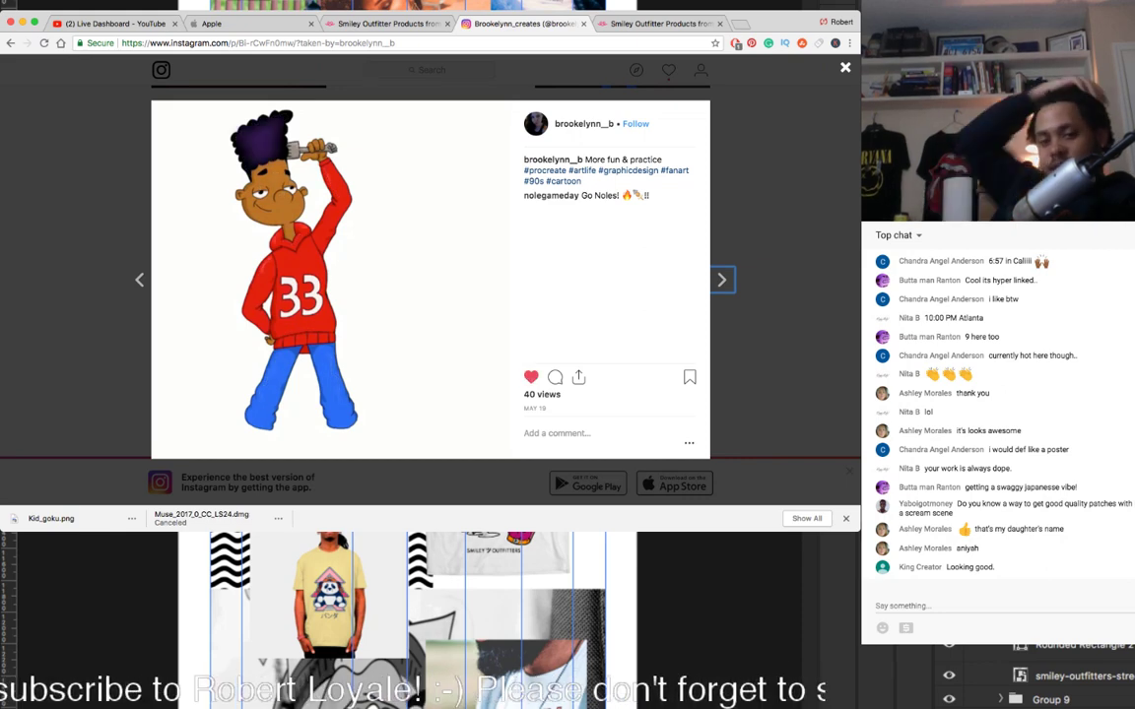
key(Escape)
Step: Look through the artist's older drawings, portraits and quote posts, review the newer sketches again and return to the profile header
scroll(431, 256, down, 5)
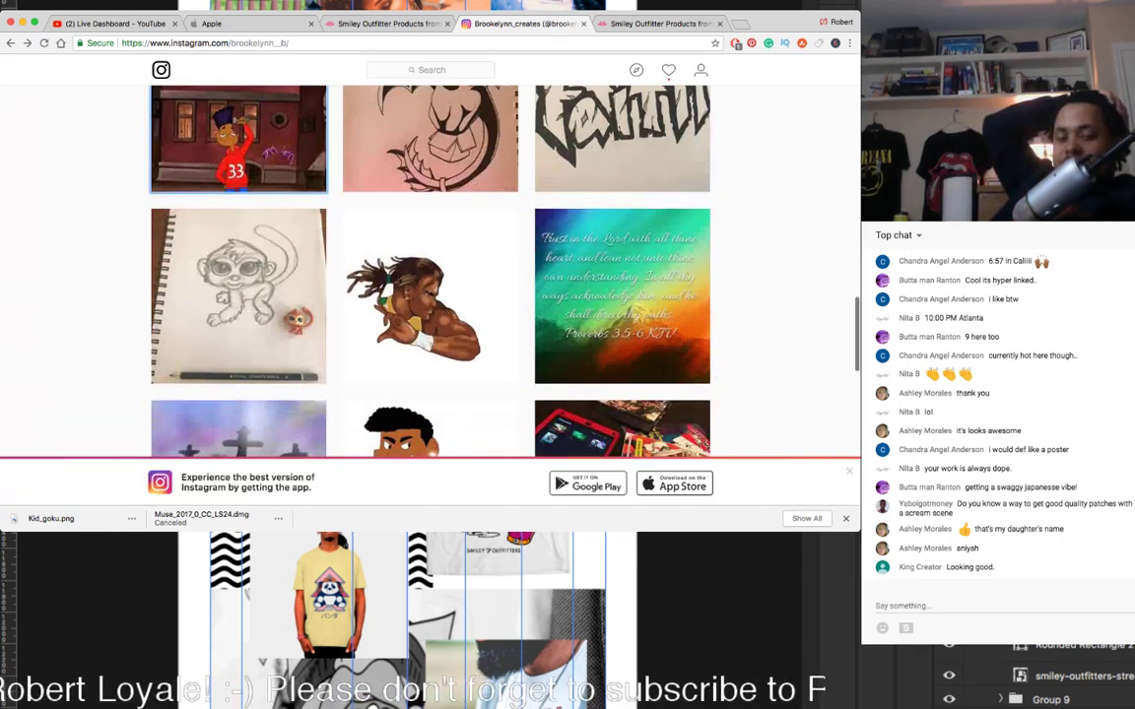
scroll(430, 271, down, 5)
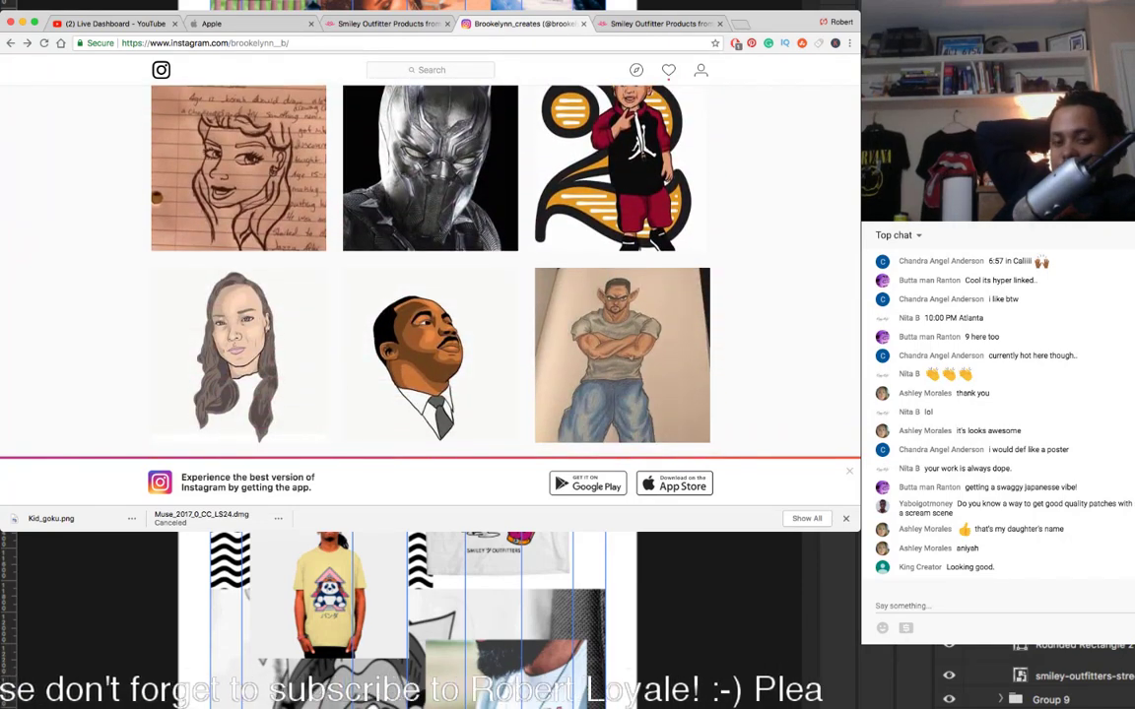
scroll(431, 271, down, 2)
scroll(430, 270, down, 6)
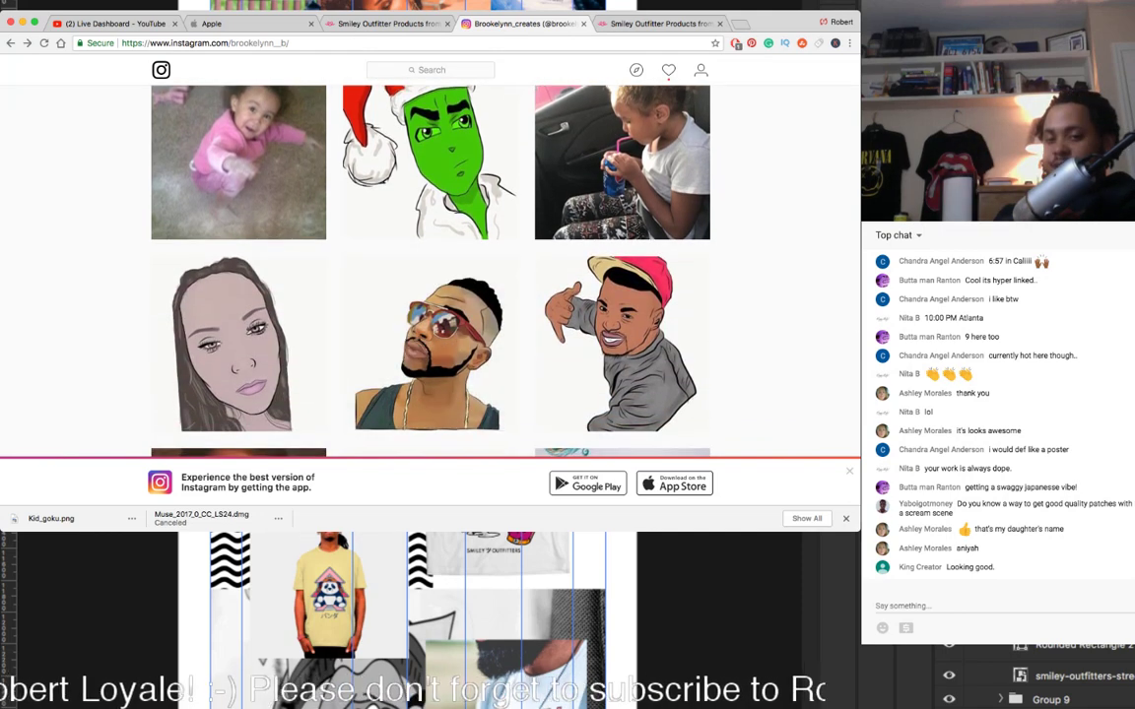
scroll(621, 308, down, 5)
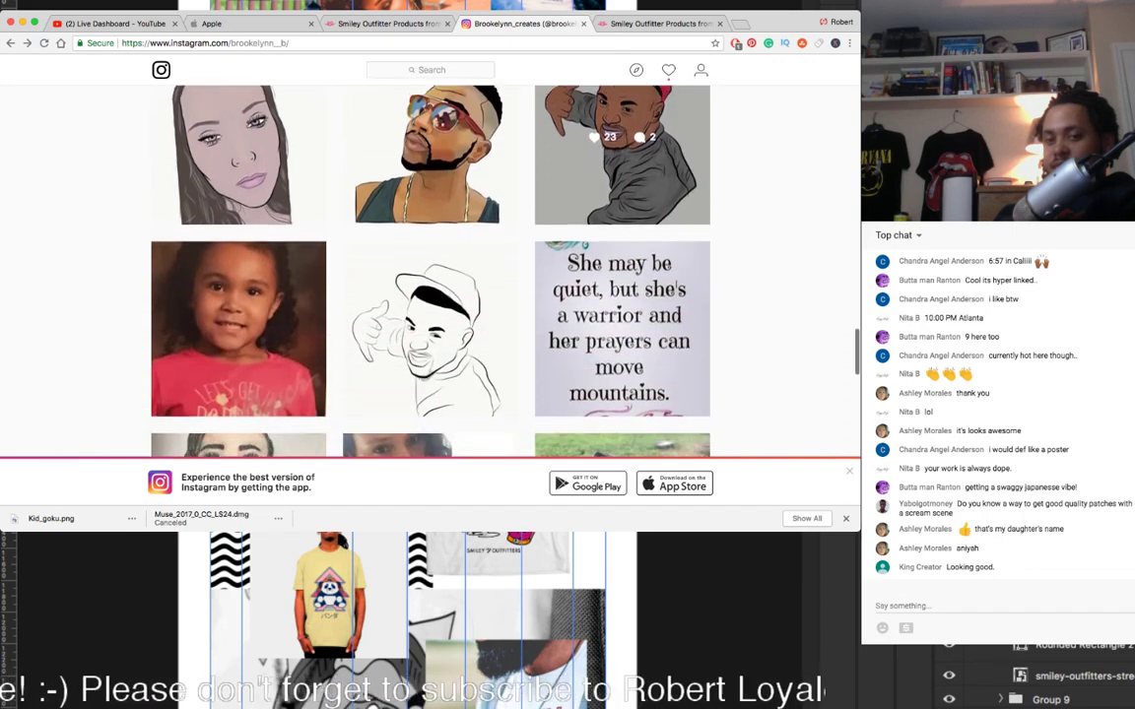
scroll(622, 308, down, 5)
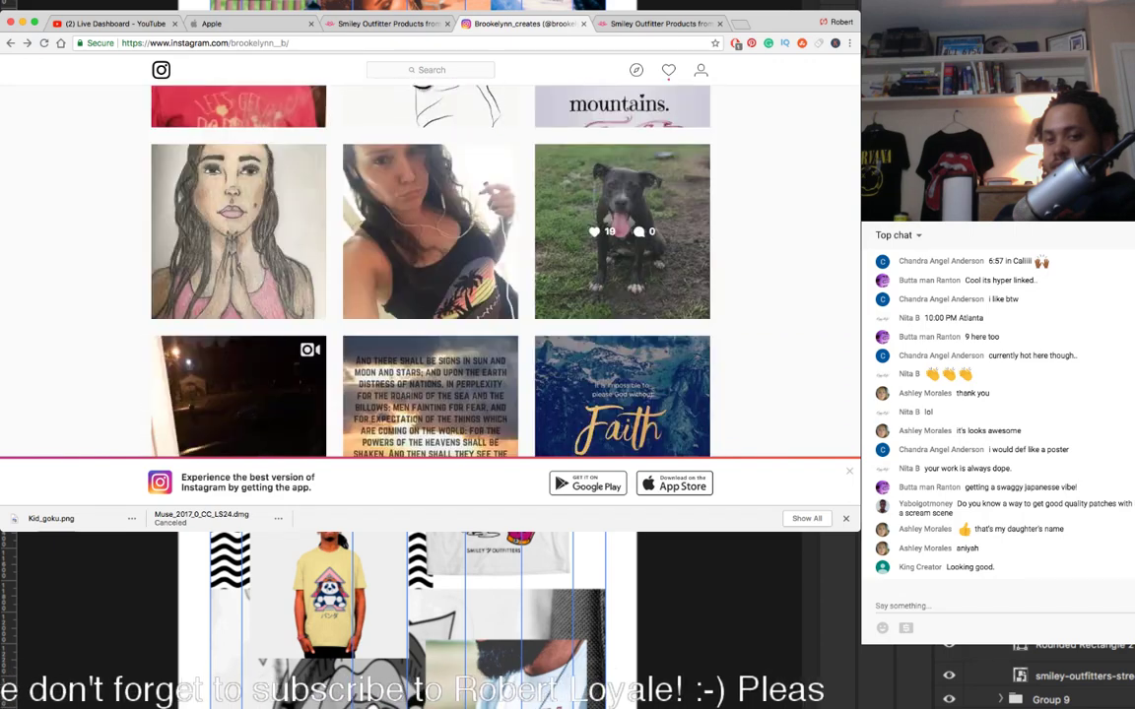
scroll(429, 246, down, 5)
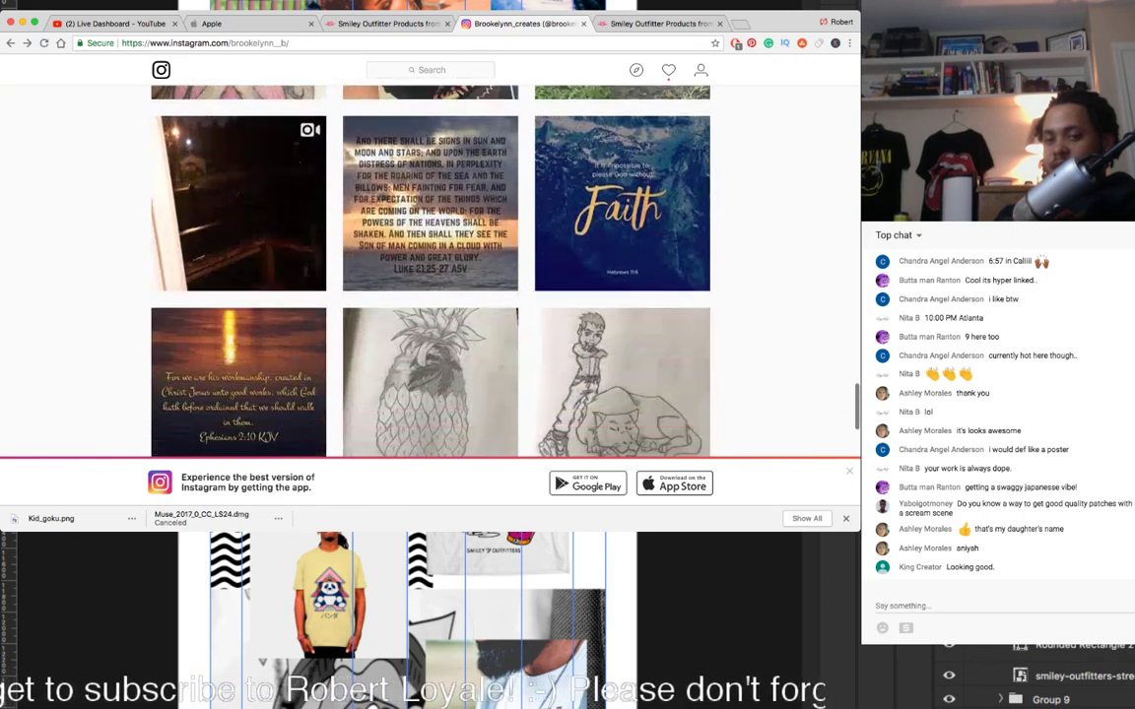
scroll(429, 271, down, 2)
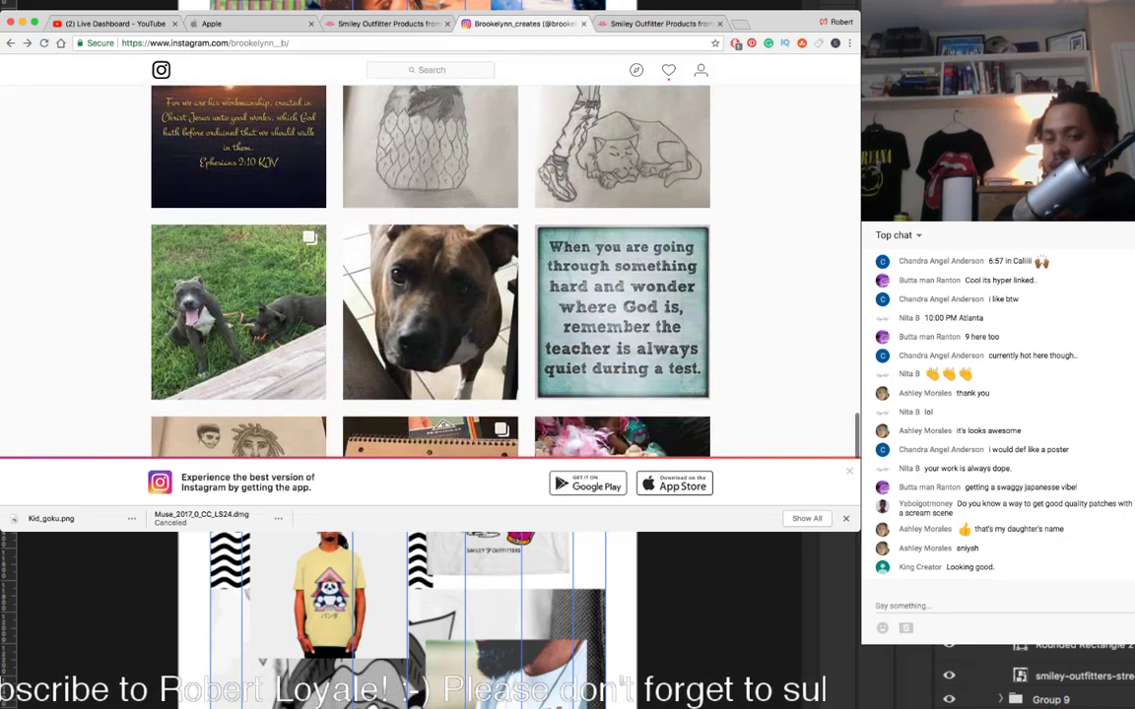
scroll(430, 271, up, 20)
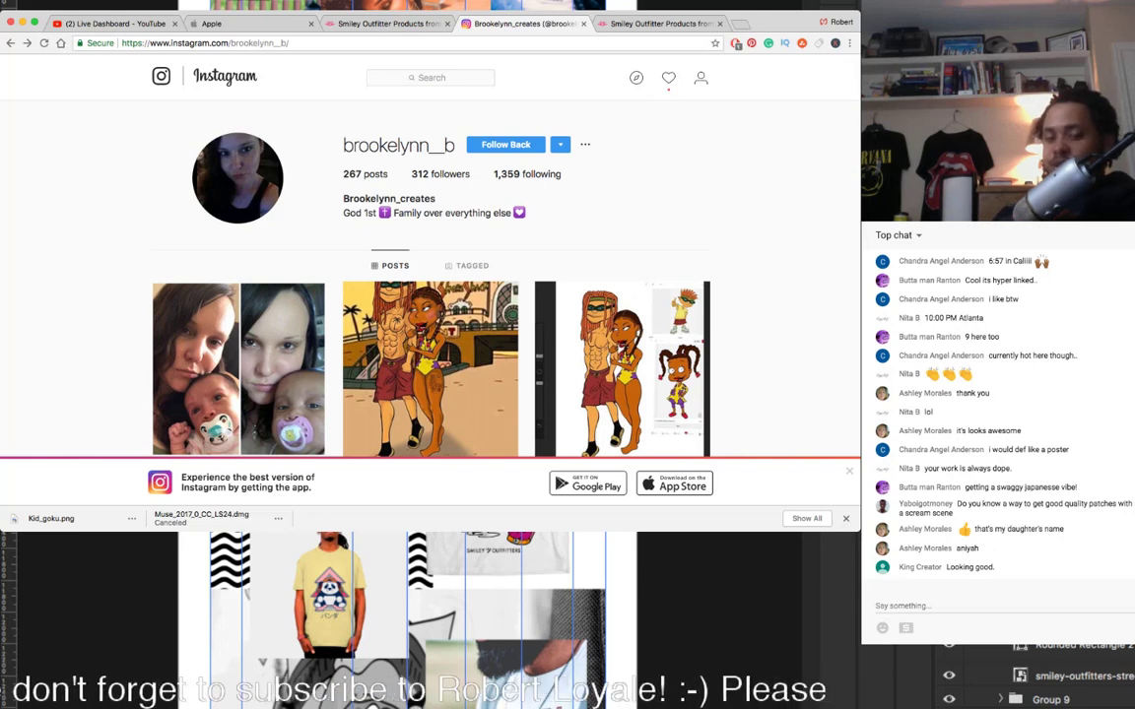
scroll(429, 271, down, 10)
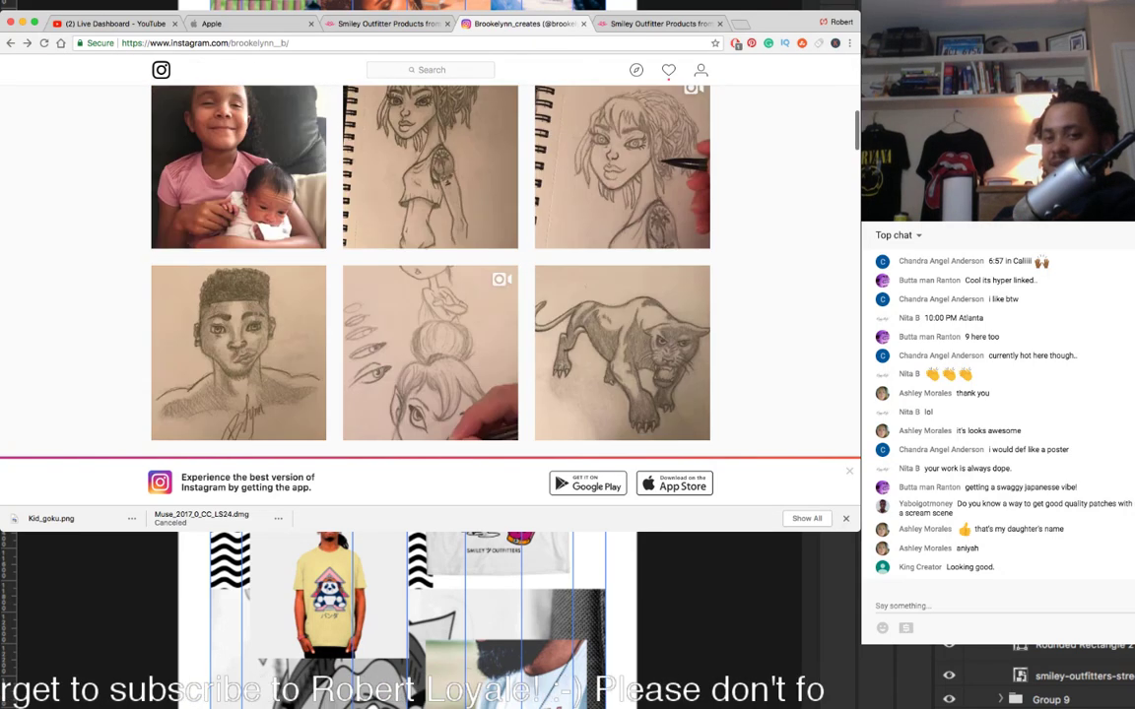
scroll(429, 271, down, 5)
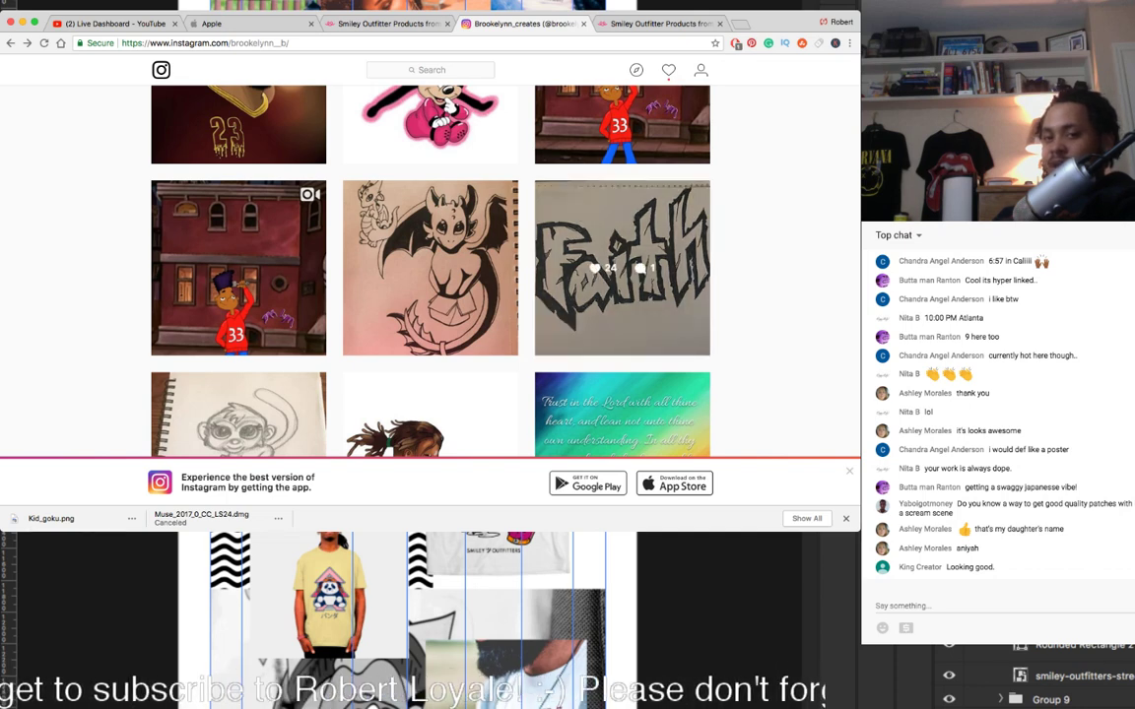
scroll(621, 268, up, 10)
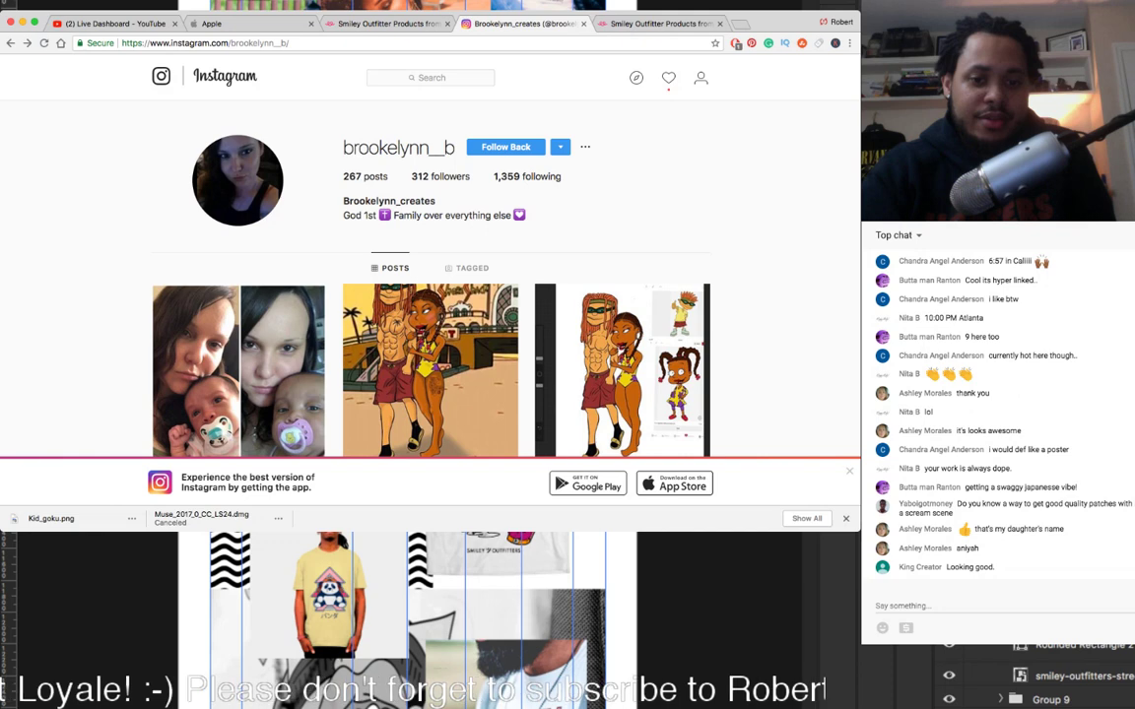
Step: Switch to the Muse site design and delete the blue SHOP MEN and SHOP WOMEN buttons
key(super+Tab)
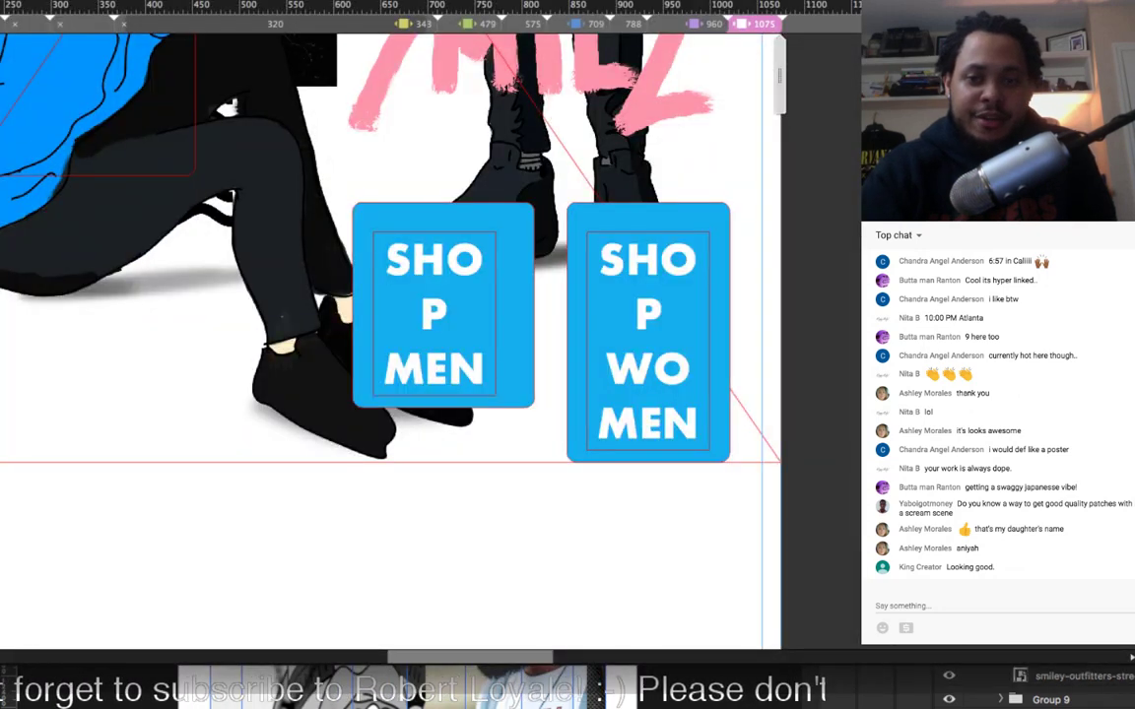
key(Delete)
key(ctrl+shift+z)
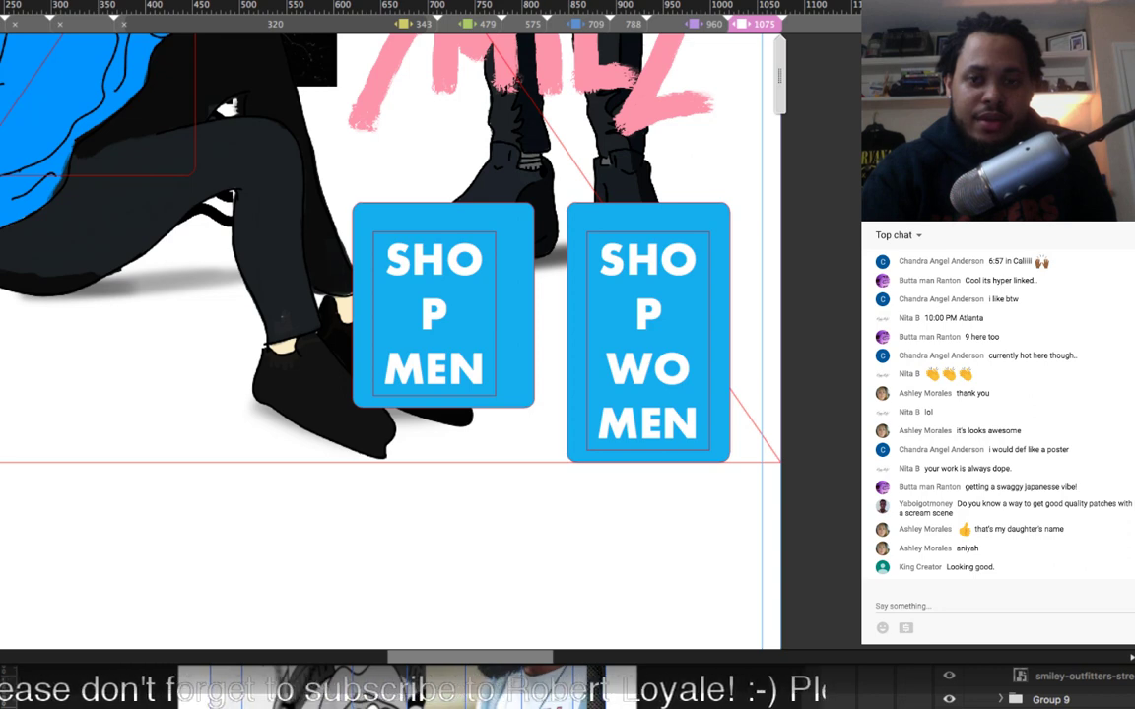
key(Delete)
key(Delete)
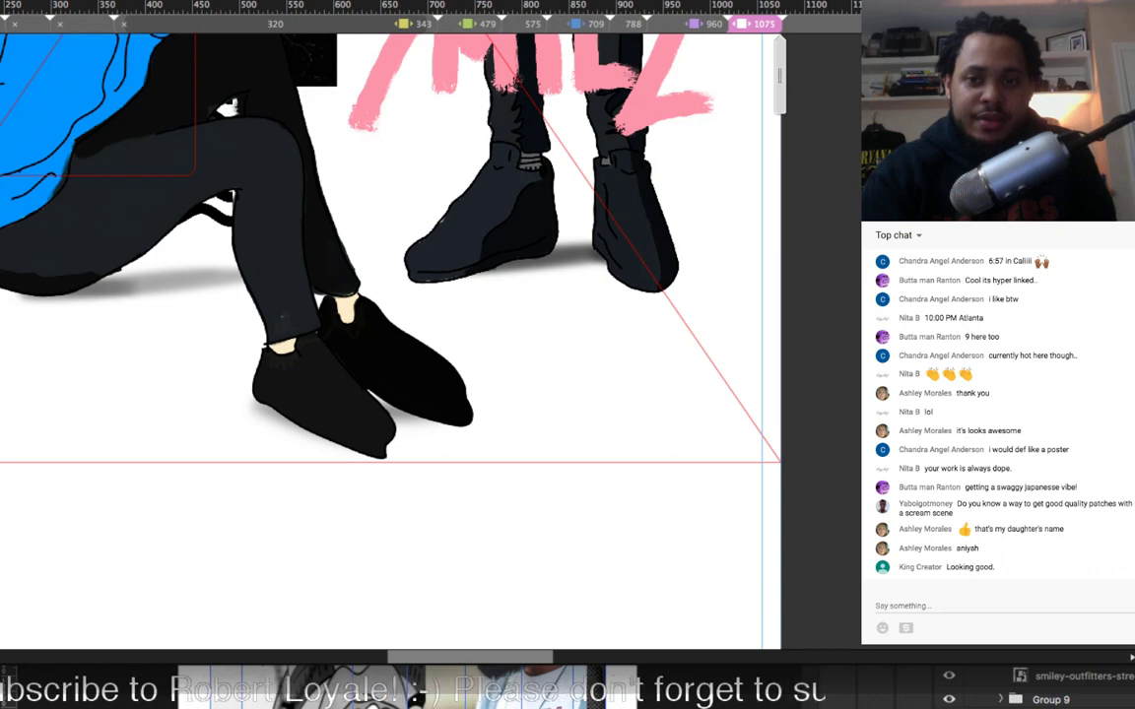
Step: Place two grey Lorem Ipsum state buttons side by side across the standing figure's boots, below the pink SMILE lettering
drag(995, 443, 517, 266)
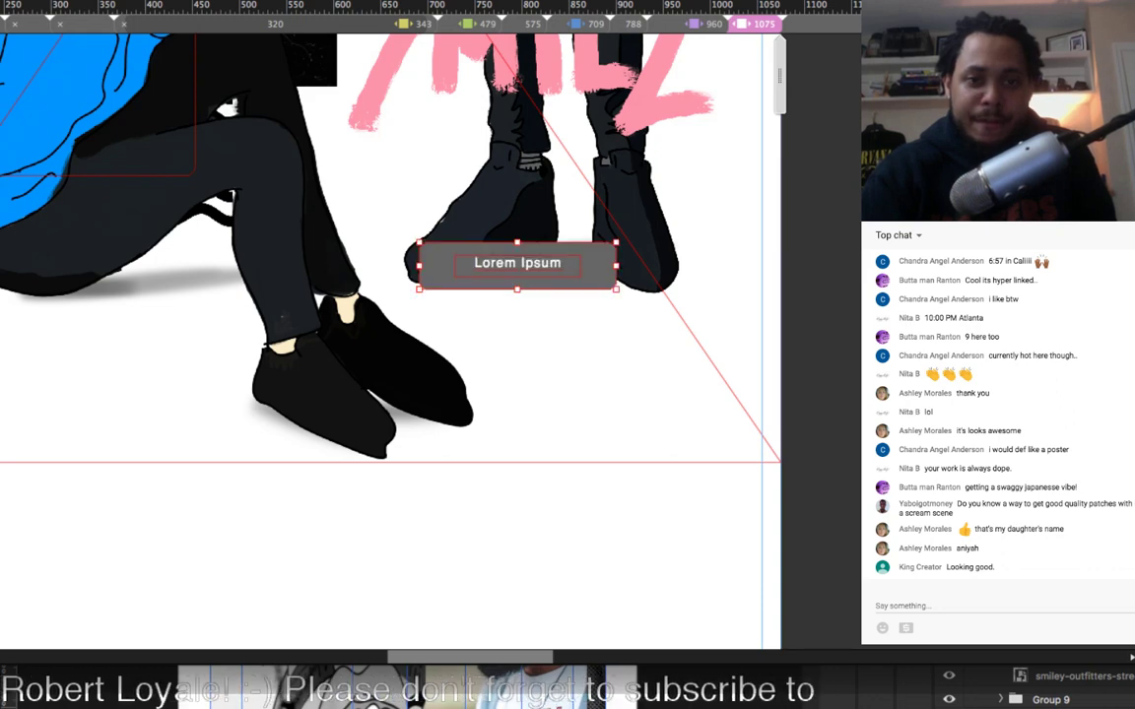
key(ctrl+z)
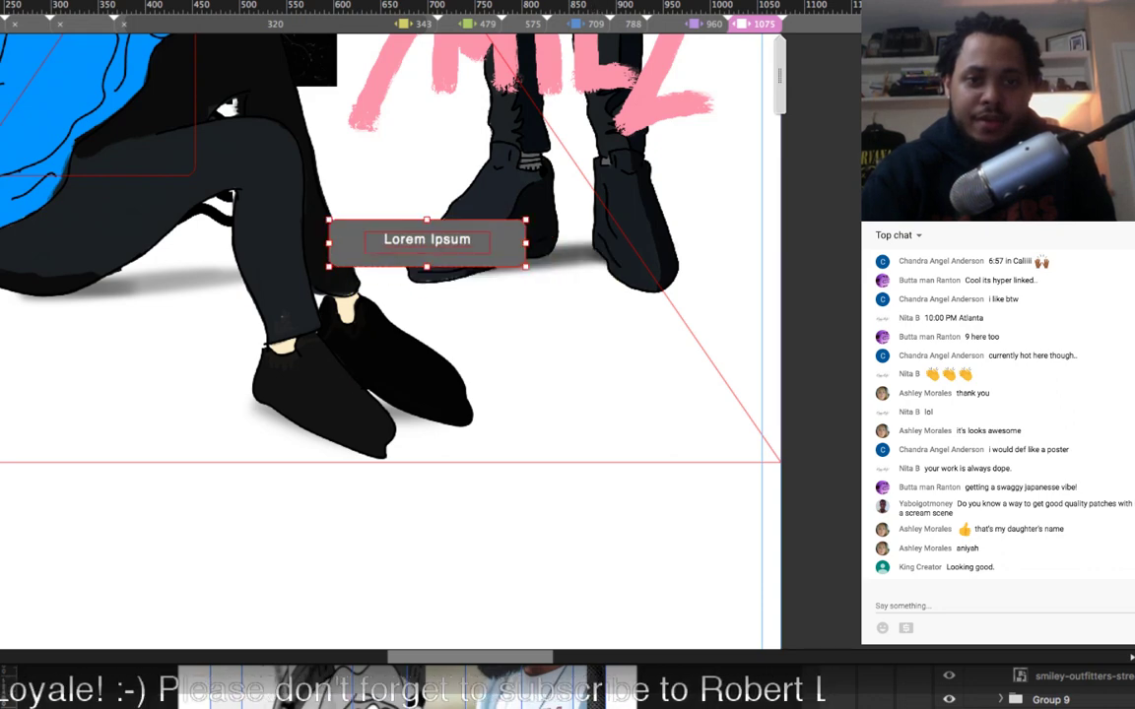
drag(427, 243, 435, 192)
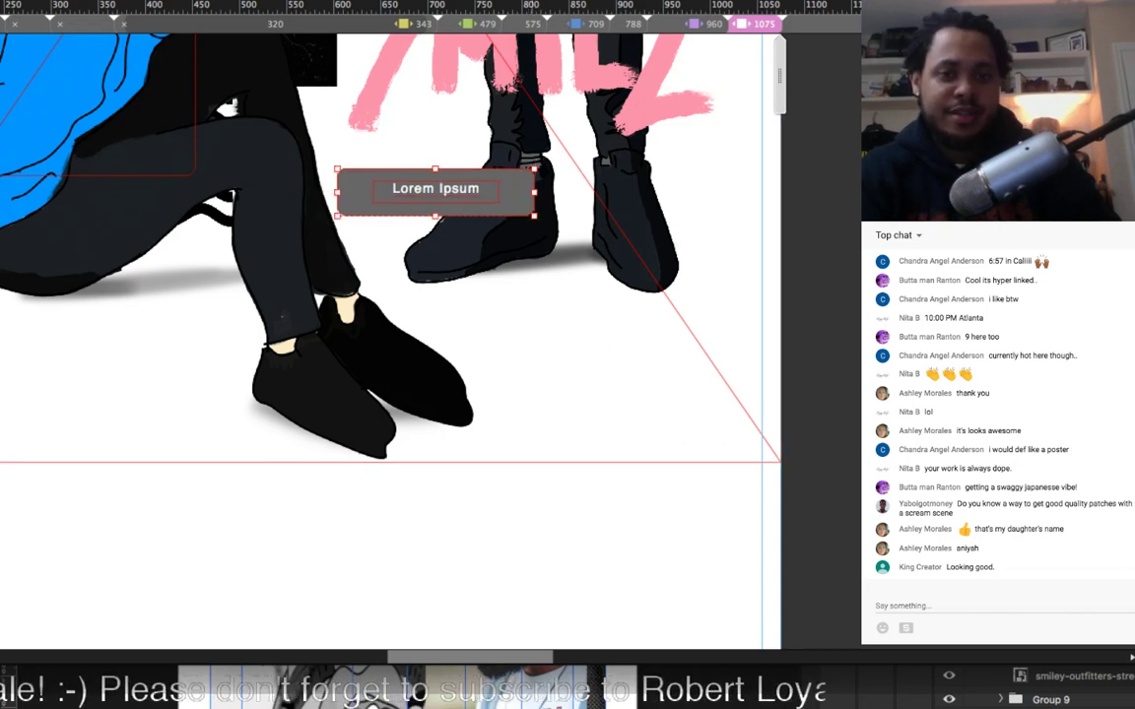
mouse_move(435, 192)
mouse_down()
mouse_move(643, 192)
mouse_move(399, 193)
mouse_move(420, 192)
mouse_up()
shift+click(583, 192)
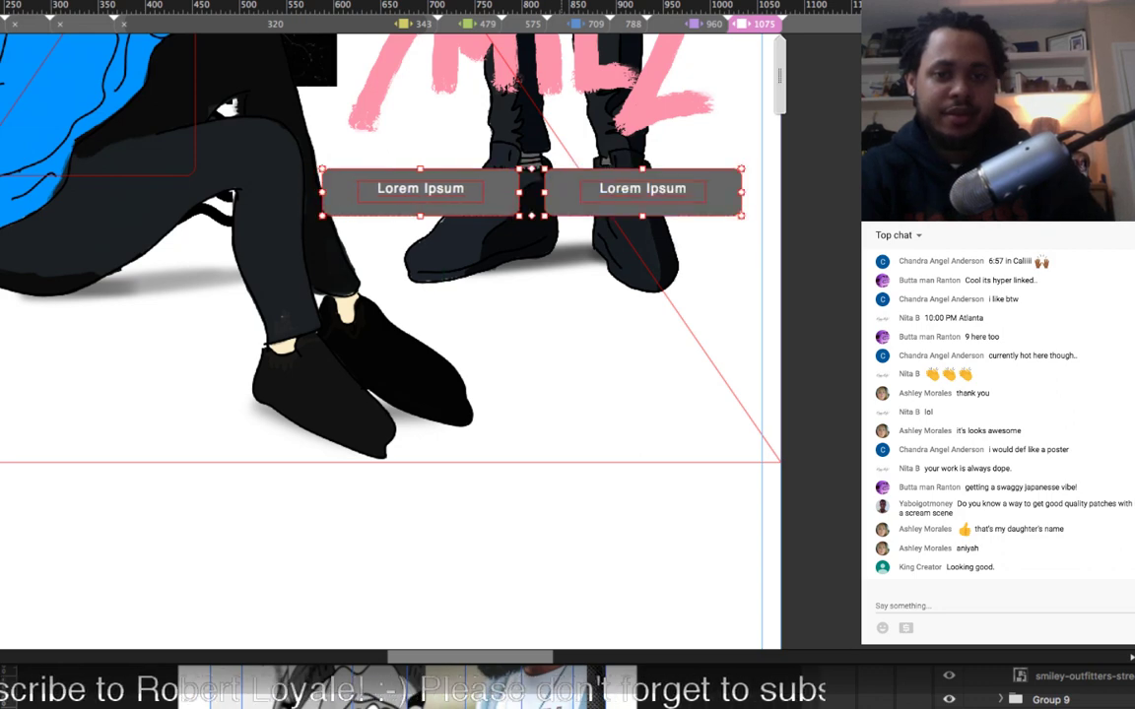
drag(583, 192, 592, 192)
key(Escape)
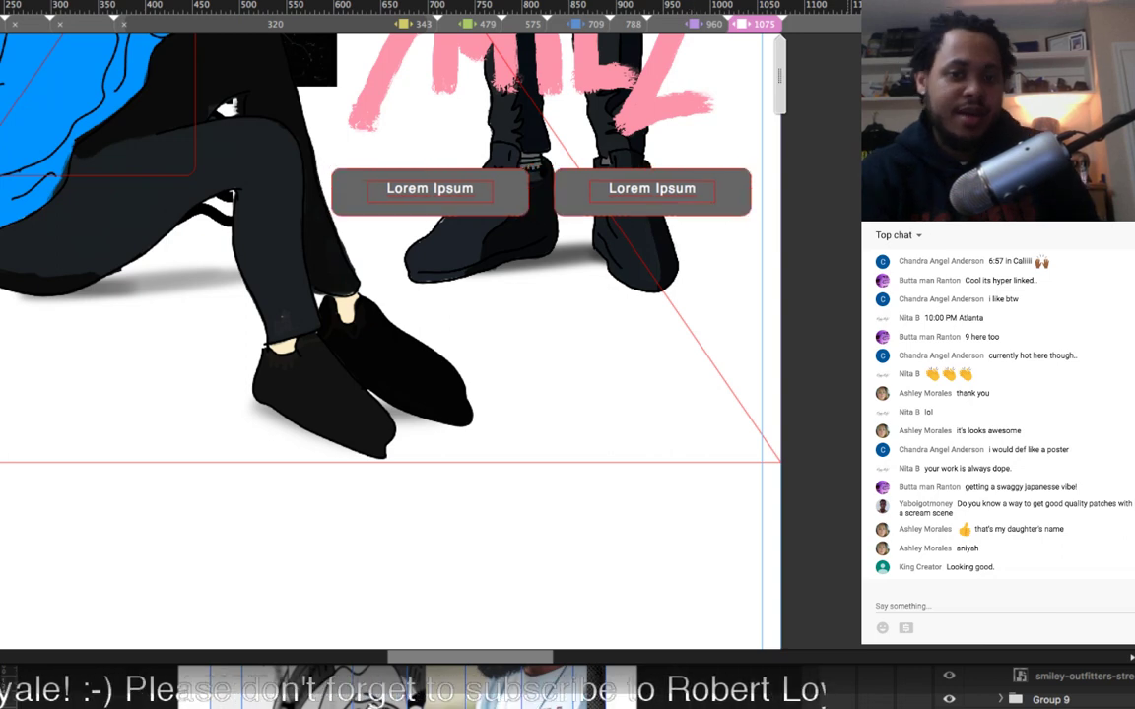
Step: Select both Lorem Ipsum buttons and nudge them together about 13 px to the left
scroll(754, 215, up, 2)
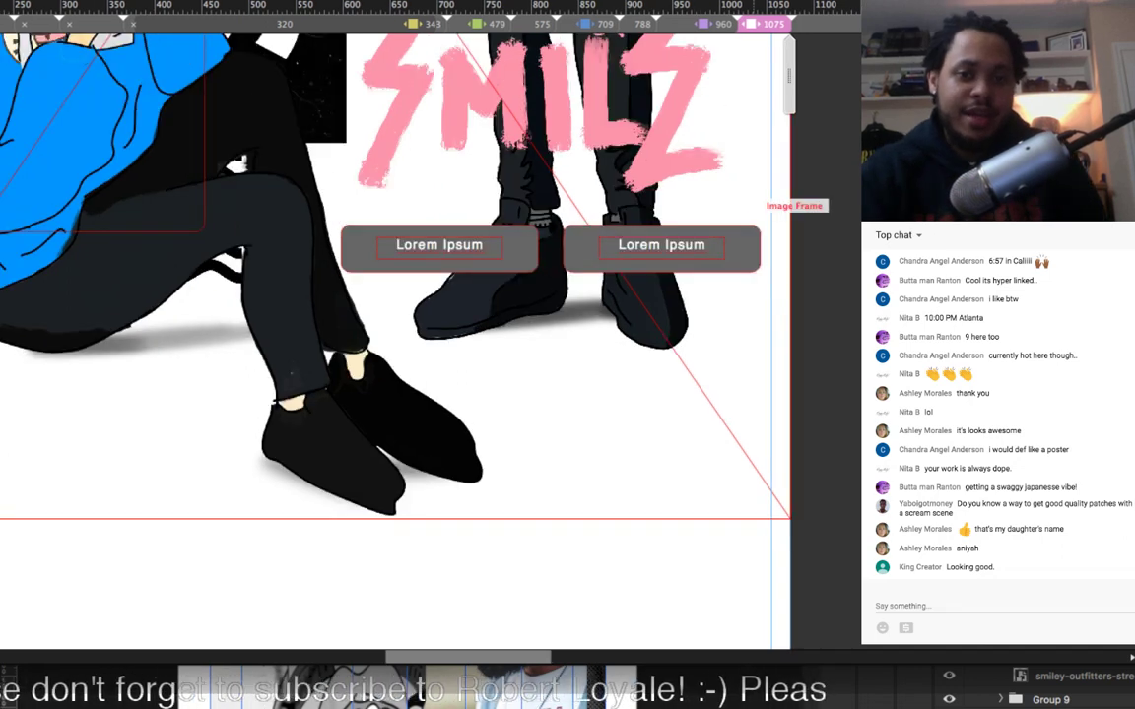
click(738, 239)
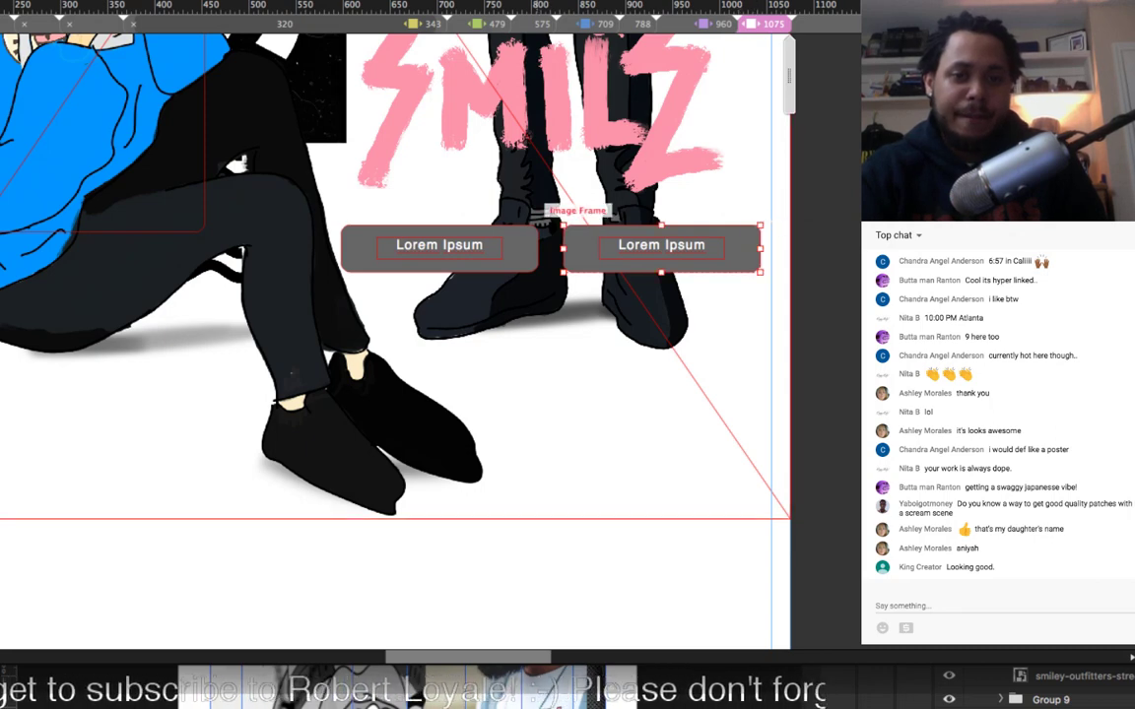
shift+click(520, 241)
key(Left)
key(Left)
key(Left)
key(Left)
key(Left)
key(Left)
key(Left)
key(Left)
key(Left)
key(Left)
key(Left)
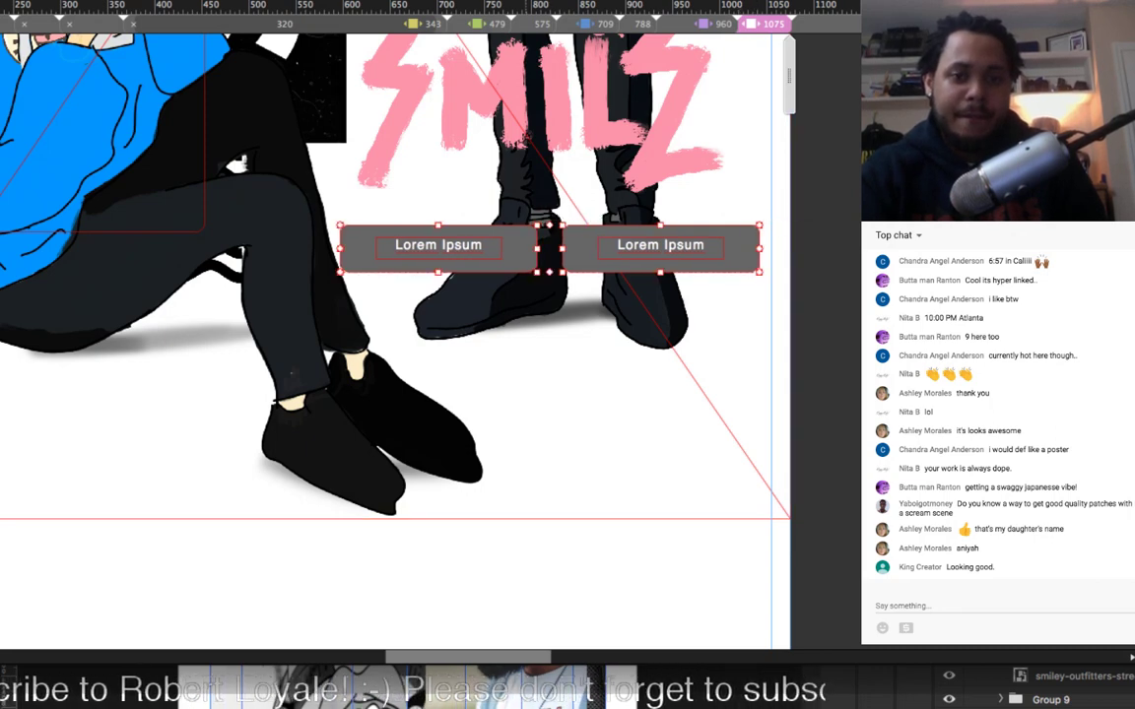
key(Left)
key(Left)
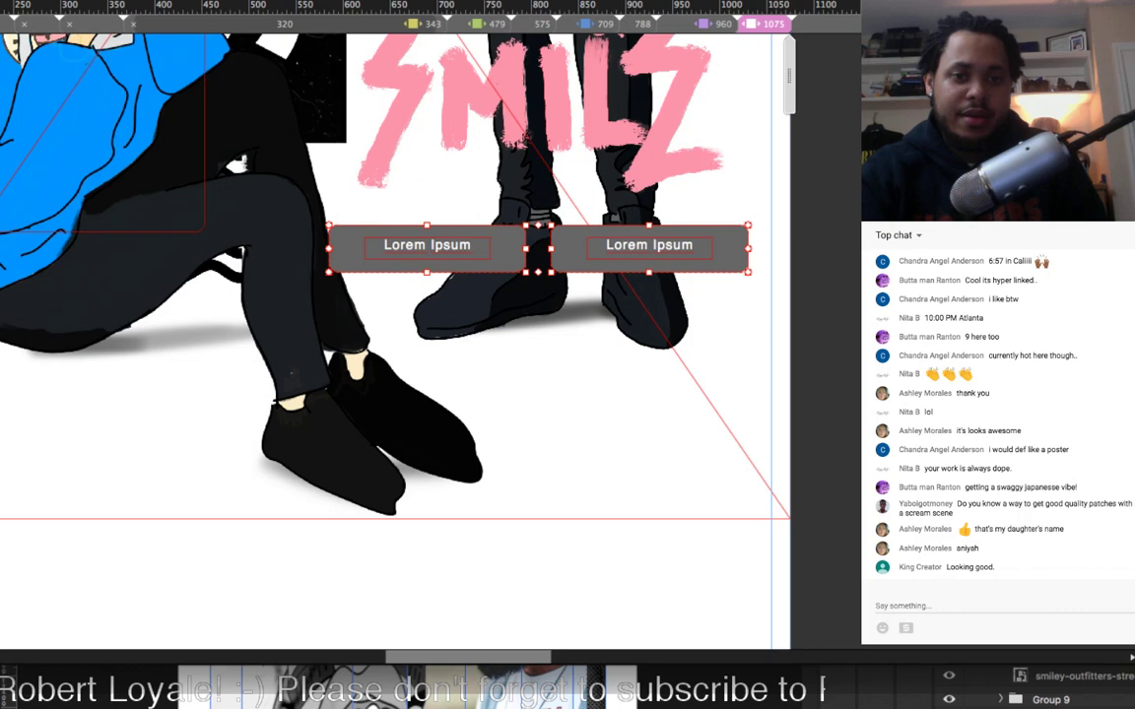
scroll(287, 130, left, 12)
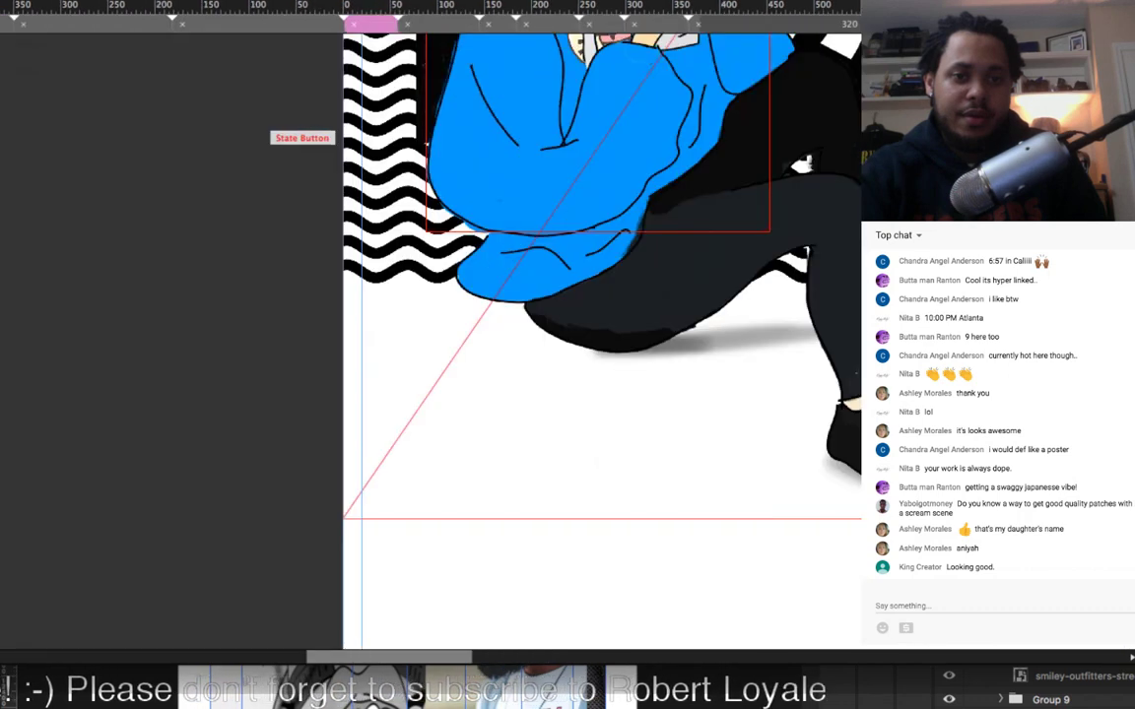
Step: Fill both grey Lorem Ipsum state buttons with blue and delete the old SHOP MEN and SHOP WOMEN buttons beneath them
scroll(287, 130, right, 1)
scroll(430, 339, right, 5)
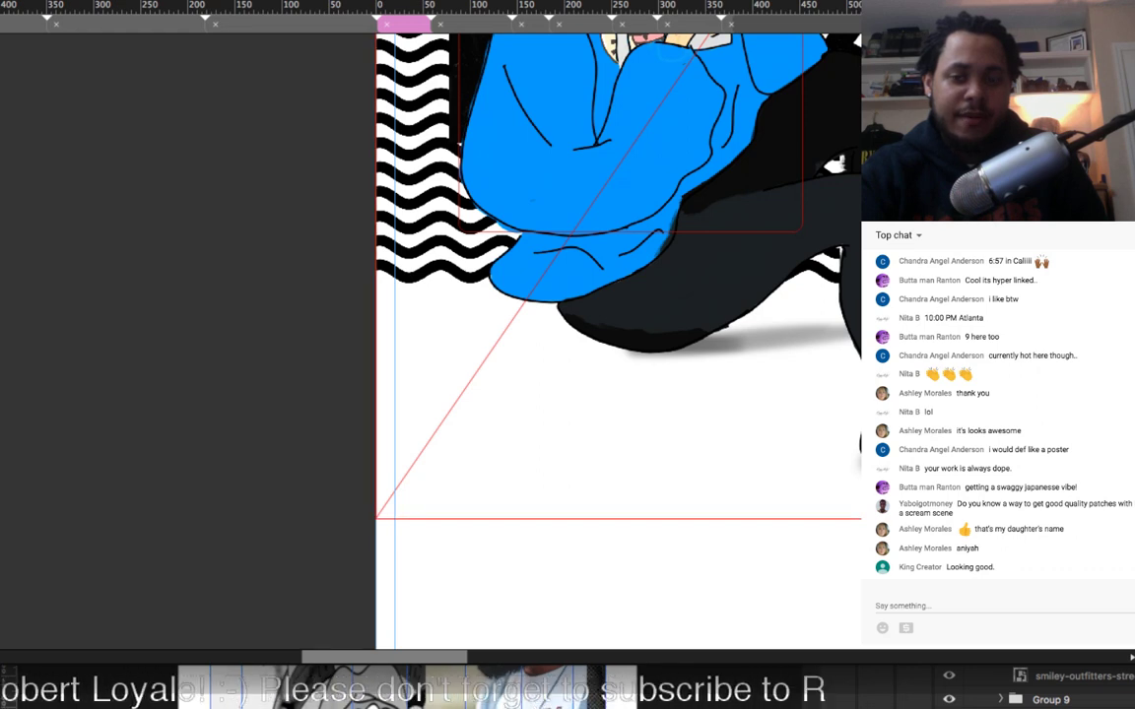
scroll(431, 339, right, 20)
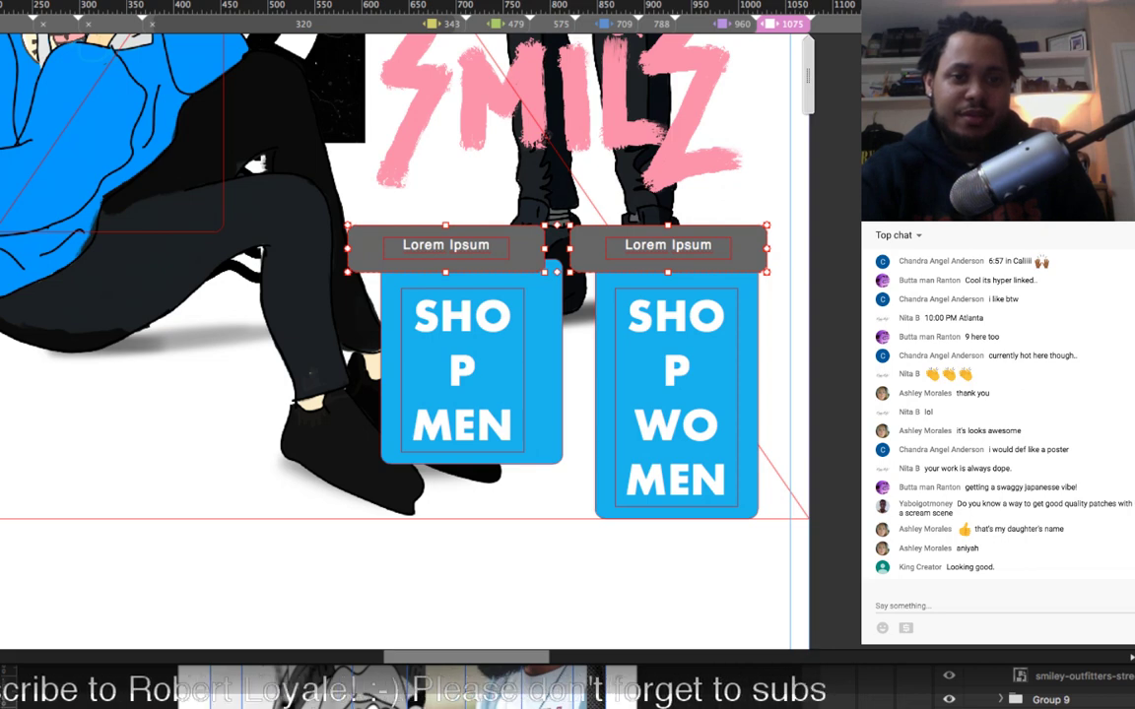
key(super+z)
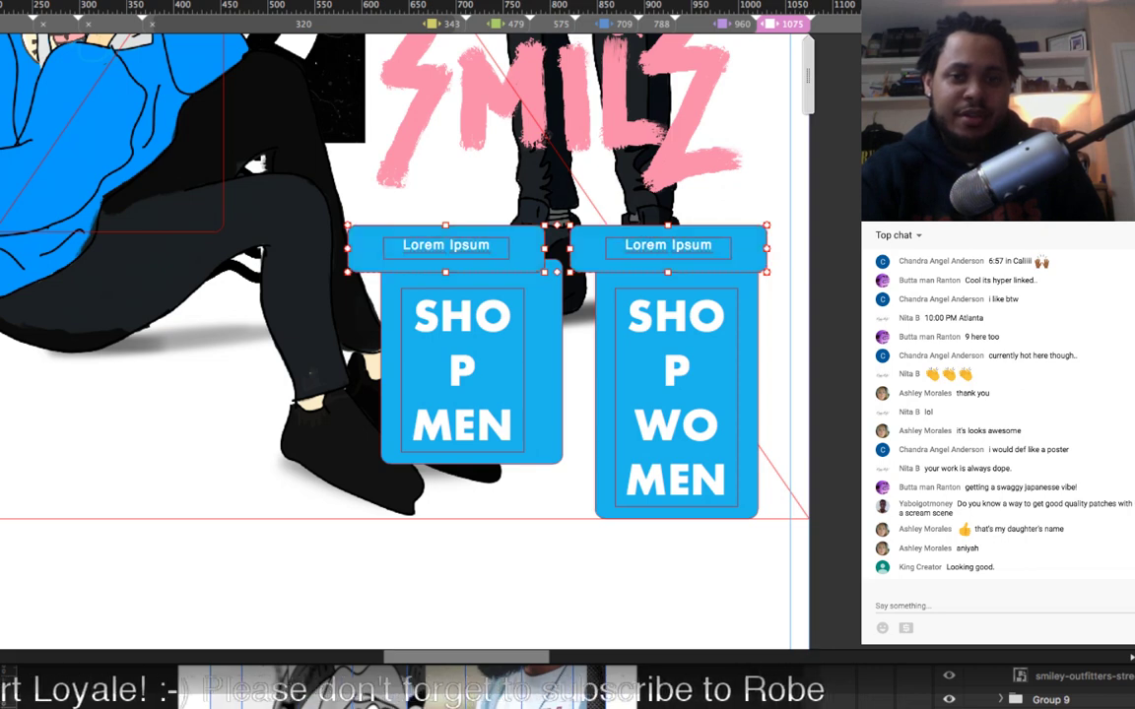
key(super+z)
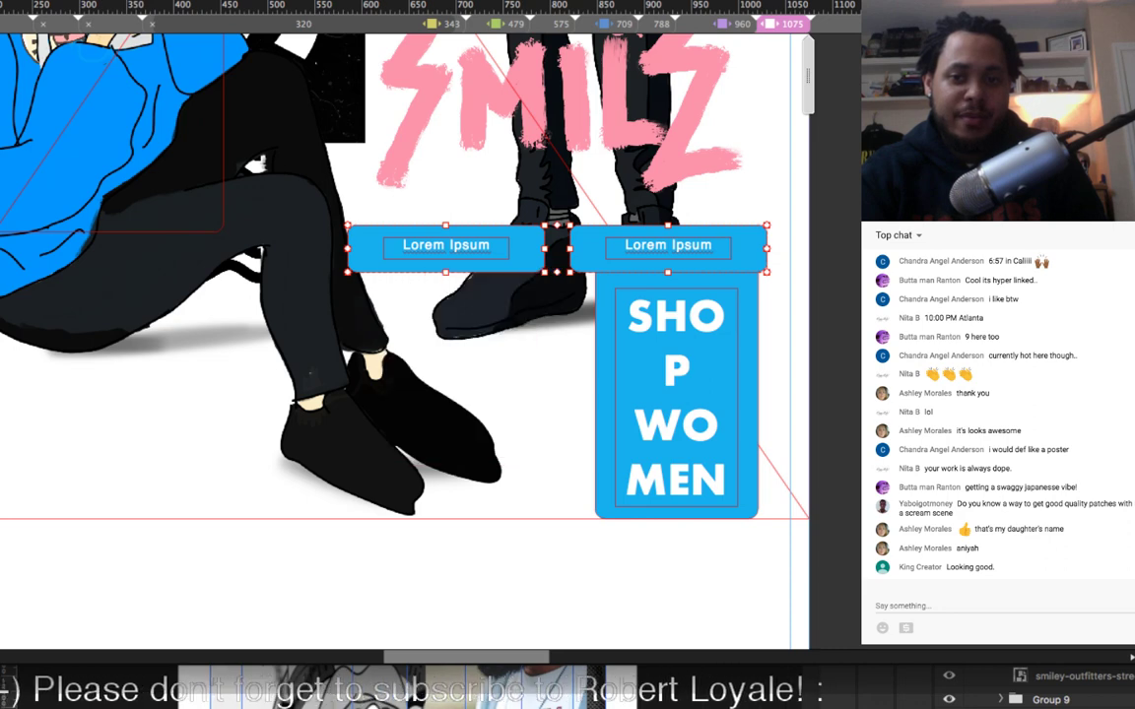
key(super+z)
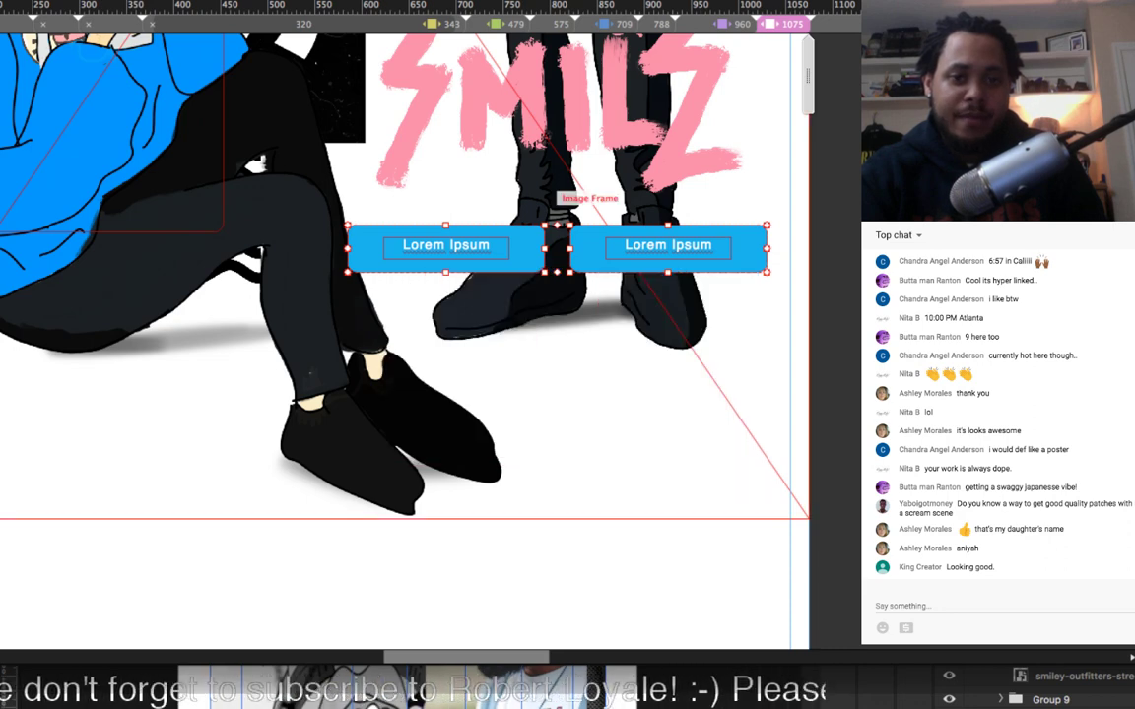
Step: Replace the first Lorem Ipsum button's text with SHOP MEN and make the label bold
double_click(446, 245)
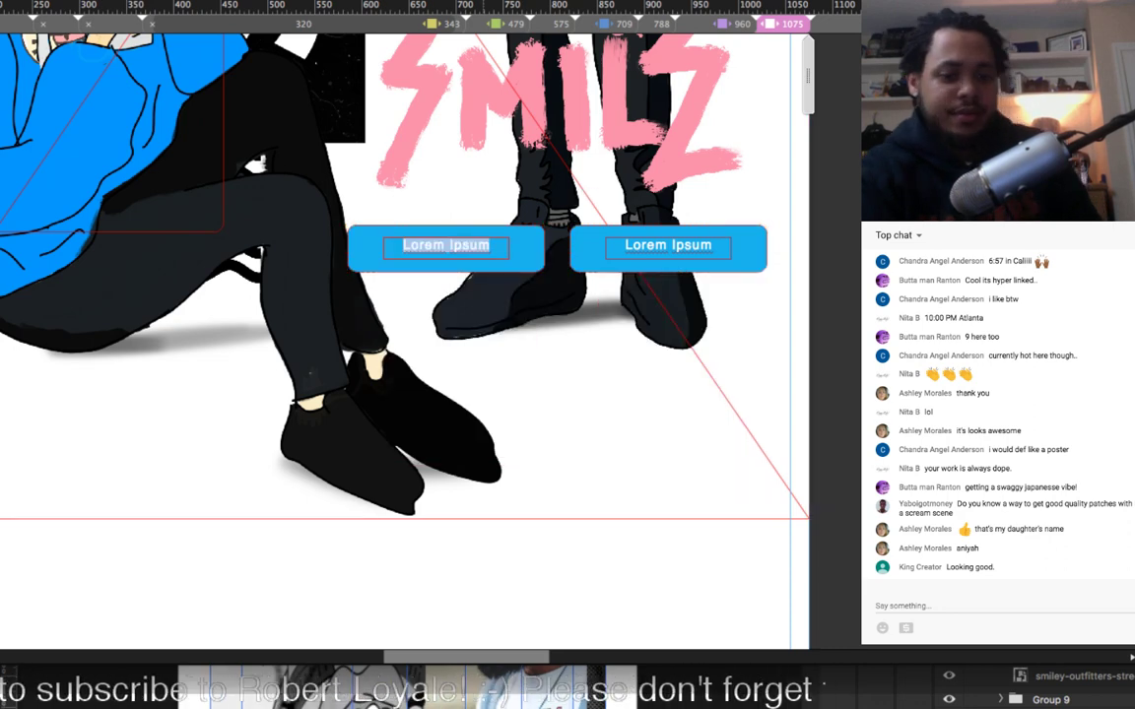
text(SHOP MEN)
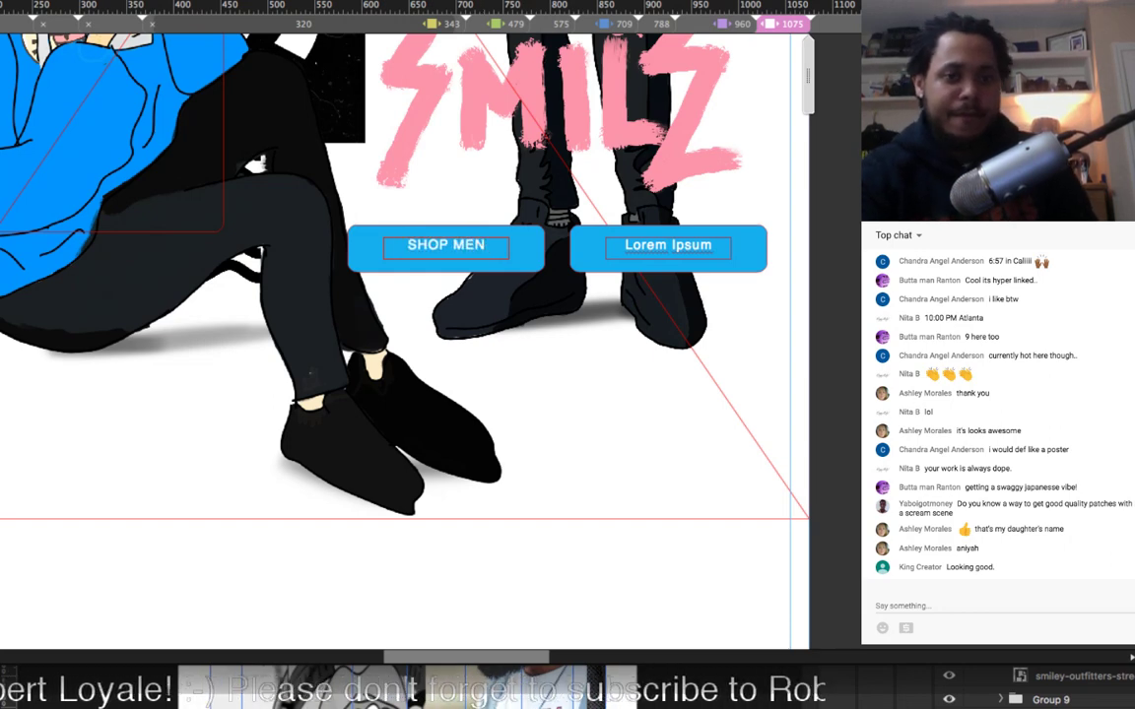
key(ctrl+a)
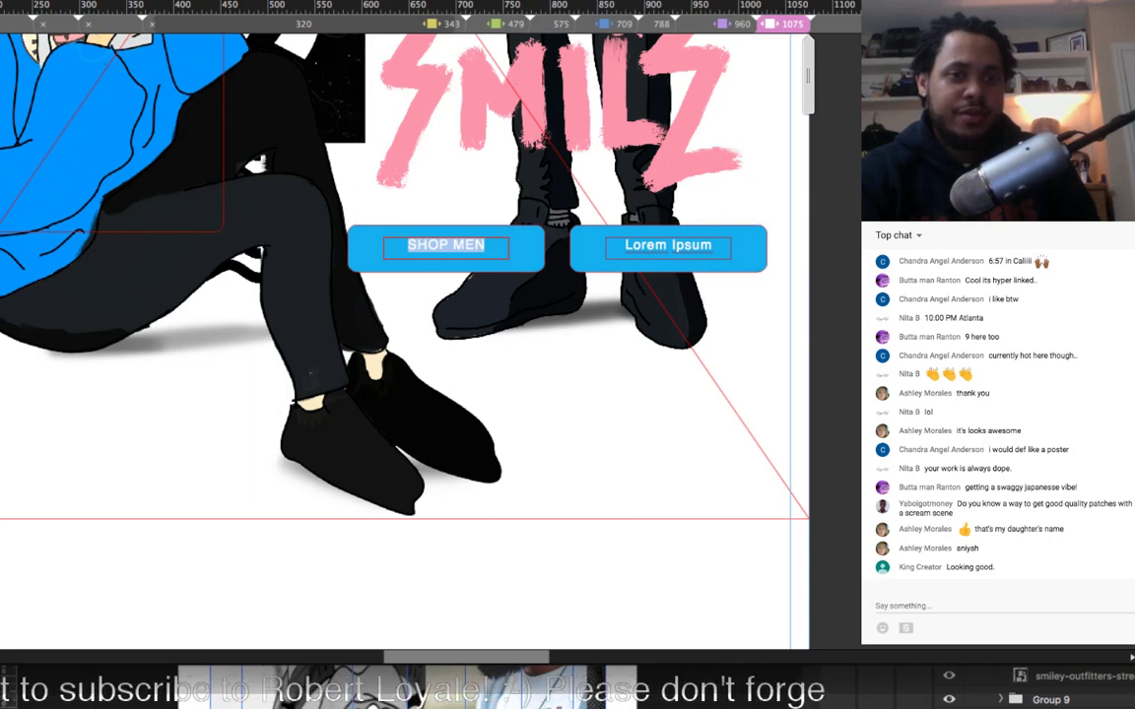
key(ctrl+b)
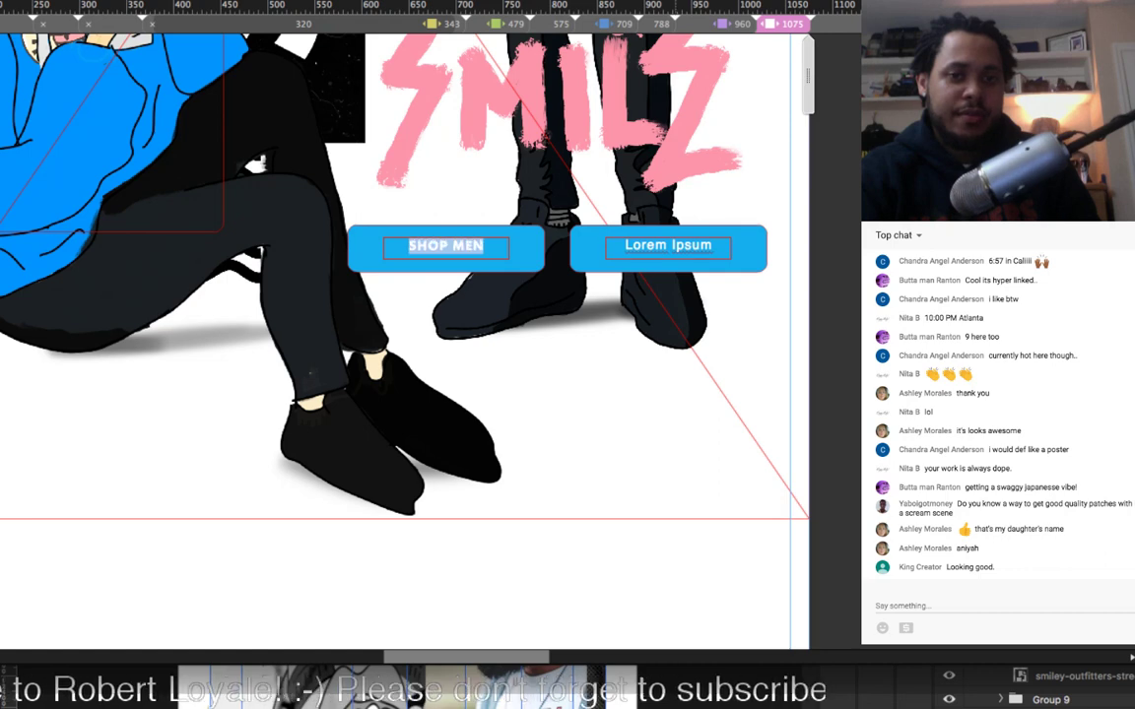
Step: Make the remaining Lorem Ipsum button's label bold and change its text to SHOP WOMEN
triple_click(690, 245)
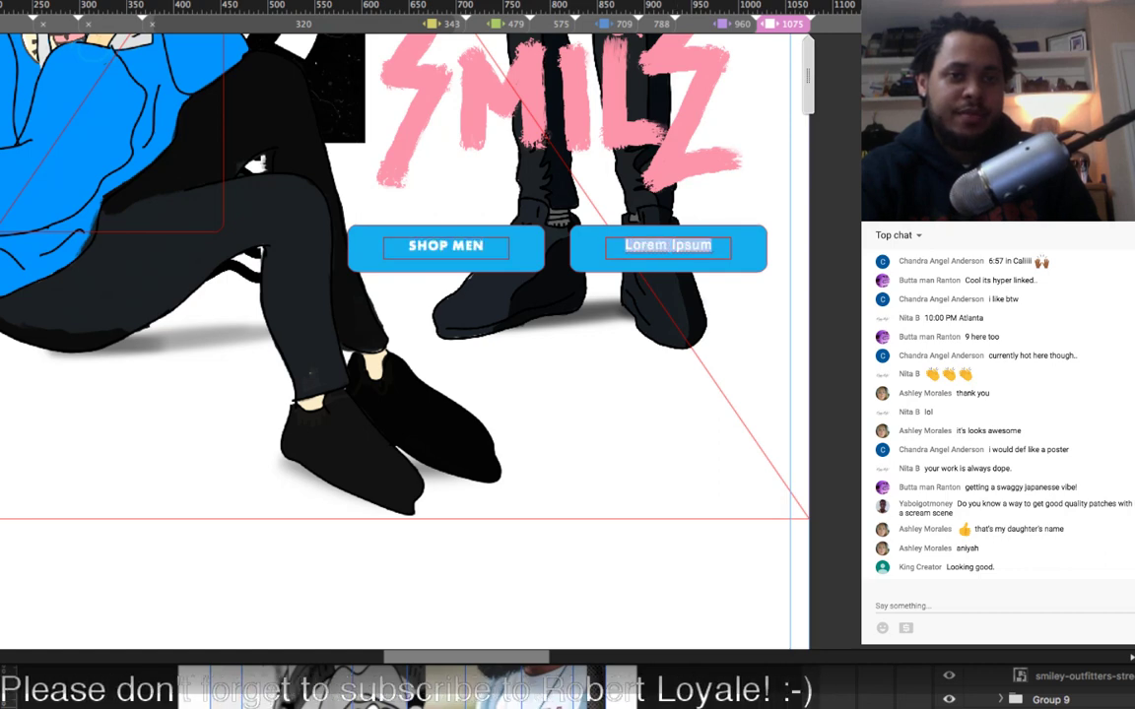
key(ctrl+b)
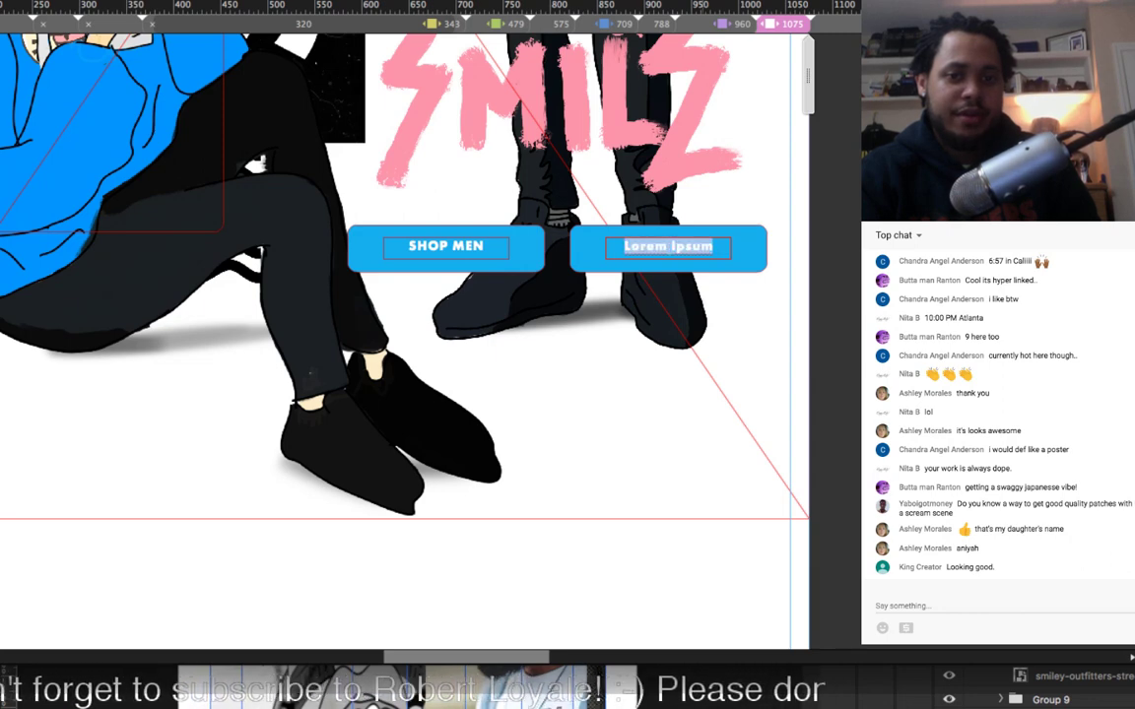
text(S)
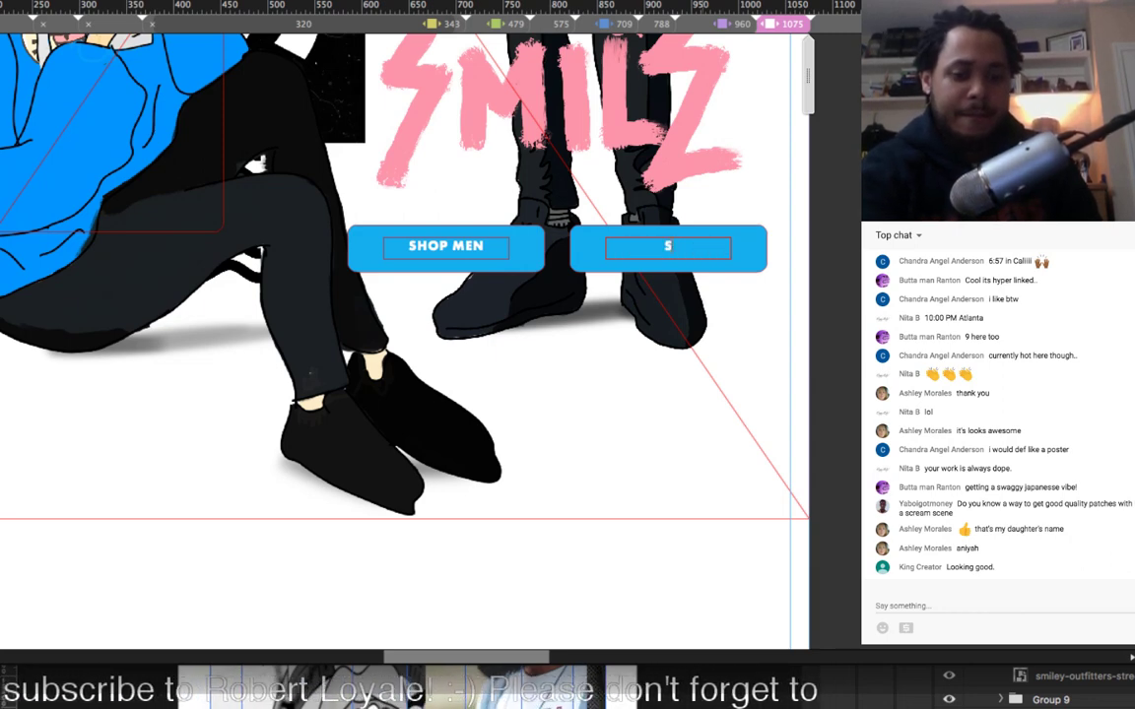
text(HOP WOME)
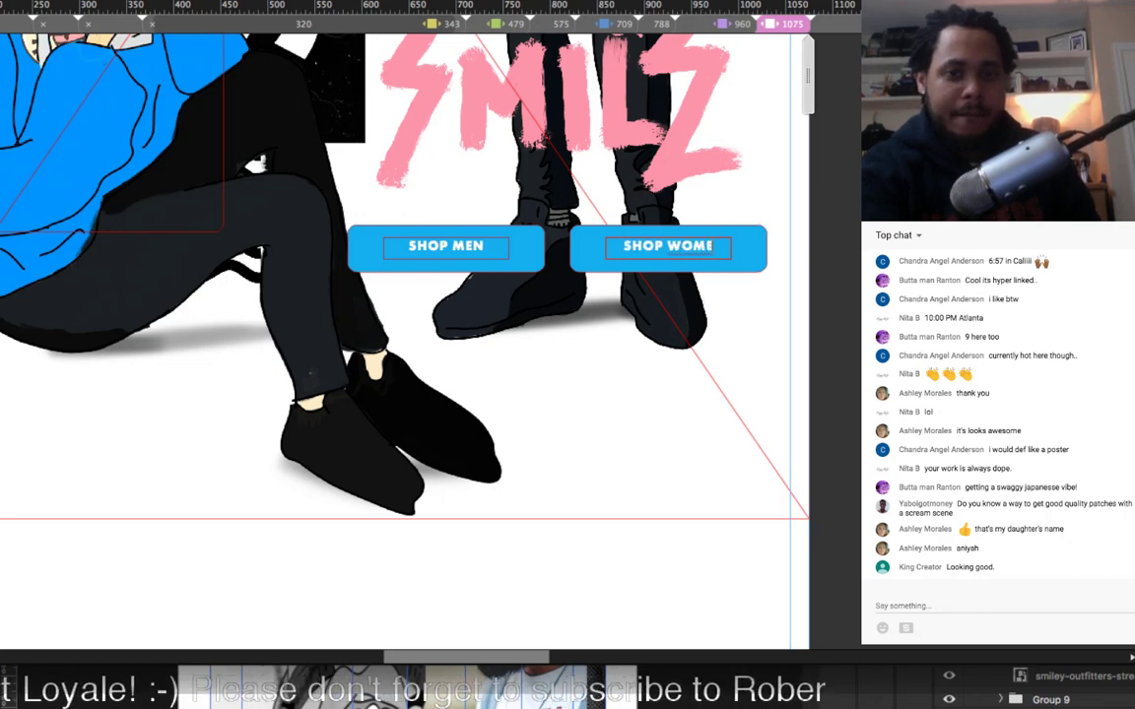
text(N)
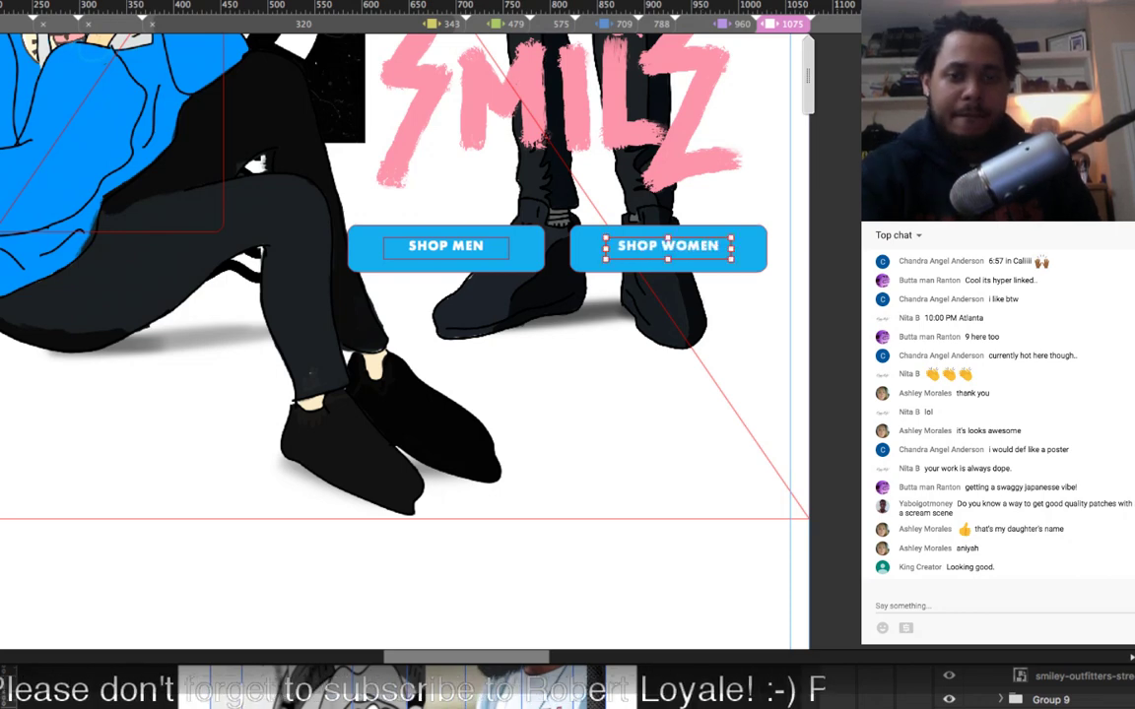
Step: At the 960 and 788 breakpoints, move the SHOP MEN and SHOP WOMEN buttons together down onto the boots, below the pink SMILE lettering
scroll(404, 295, up, 3)
scroll(406, 325, up, 2)
scroll(406, 325, down, 2)
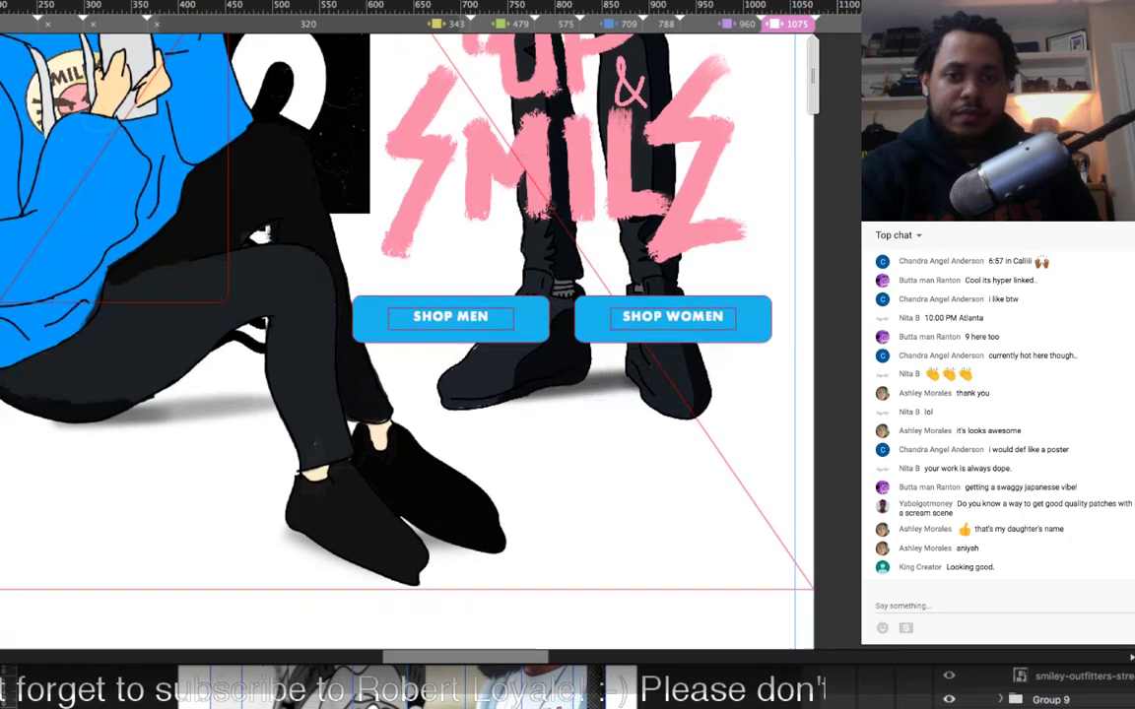
key(super+minus)
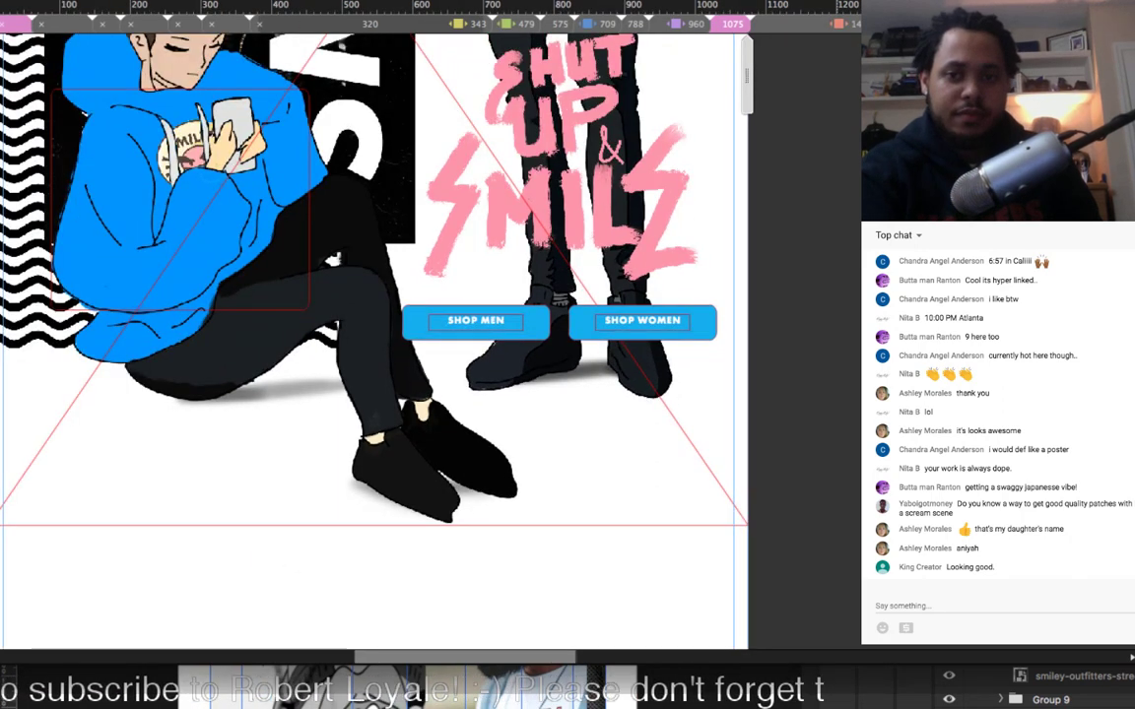
scroll(566, 305, down, 2)
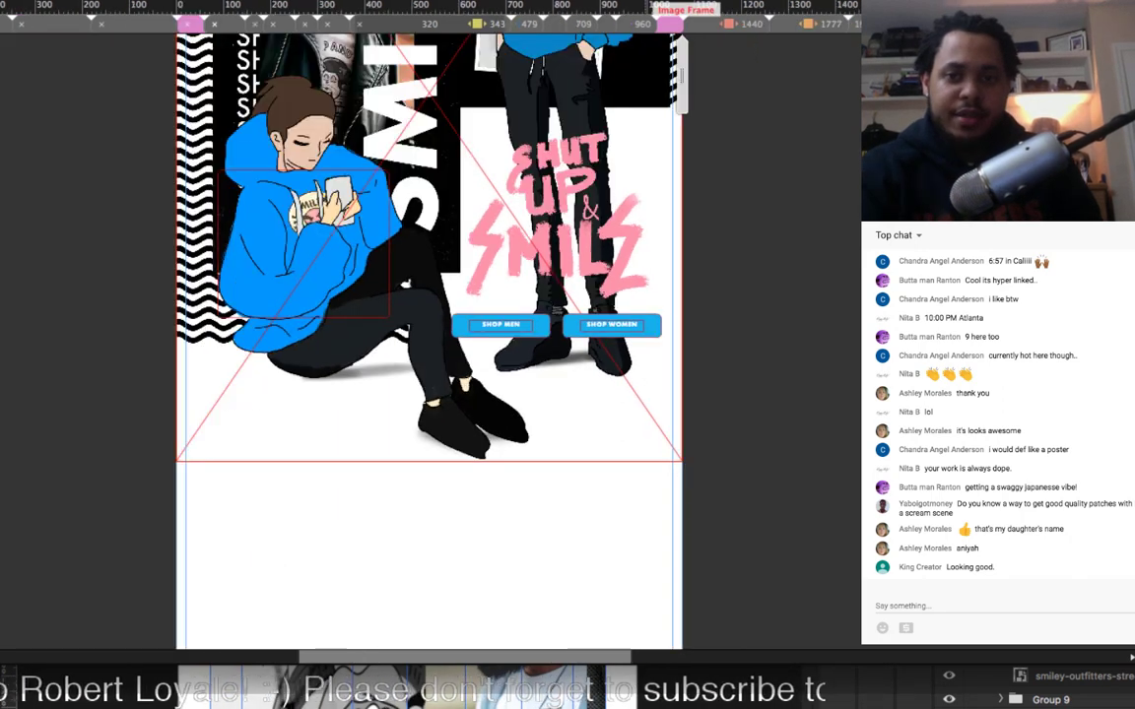
click(639, 24)
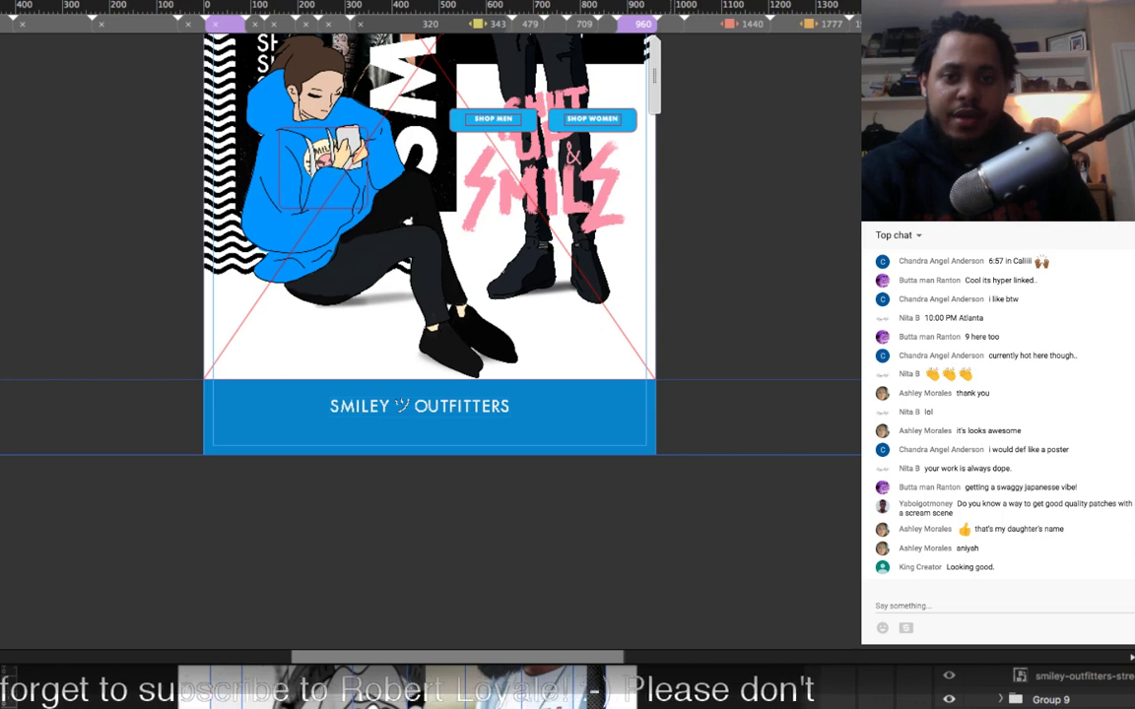
click(627, 121)
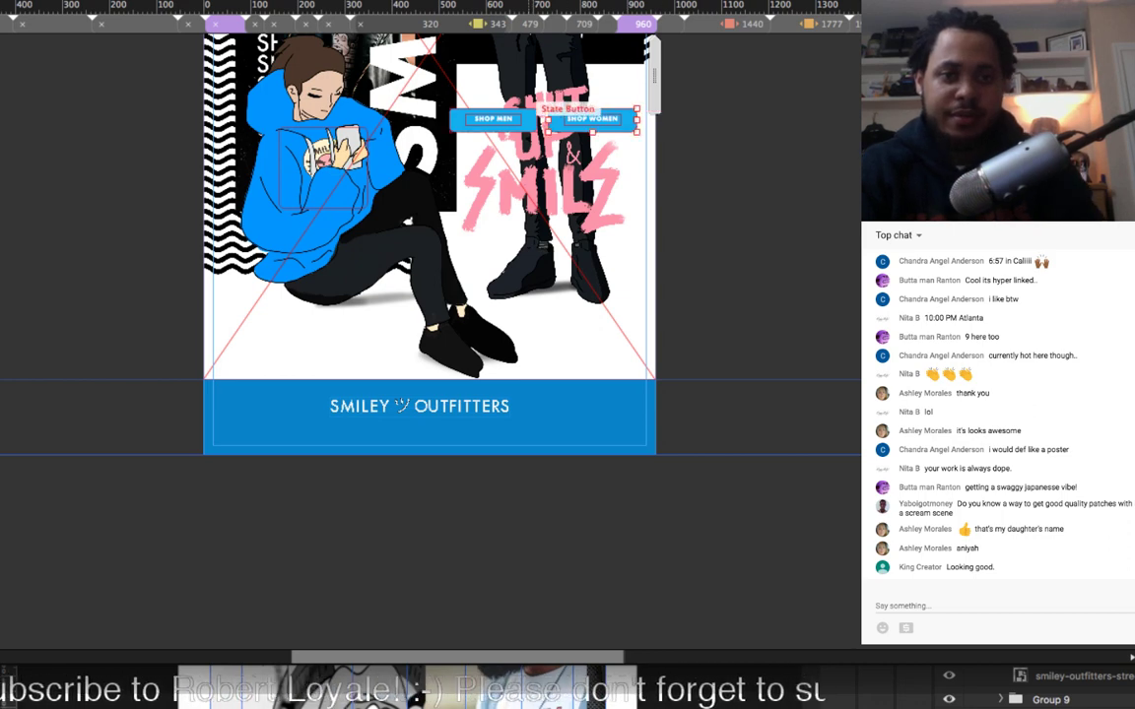
shift+click(525, 120)
drag(525, 120, 492, 264)
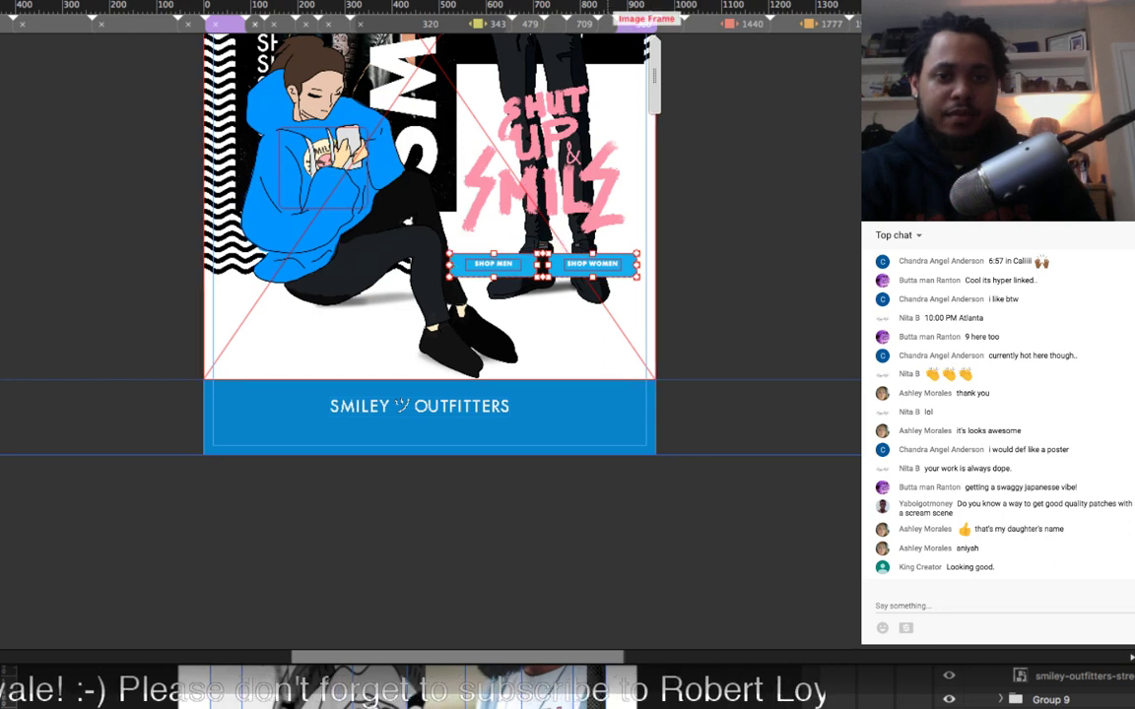
click(614, 24)
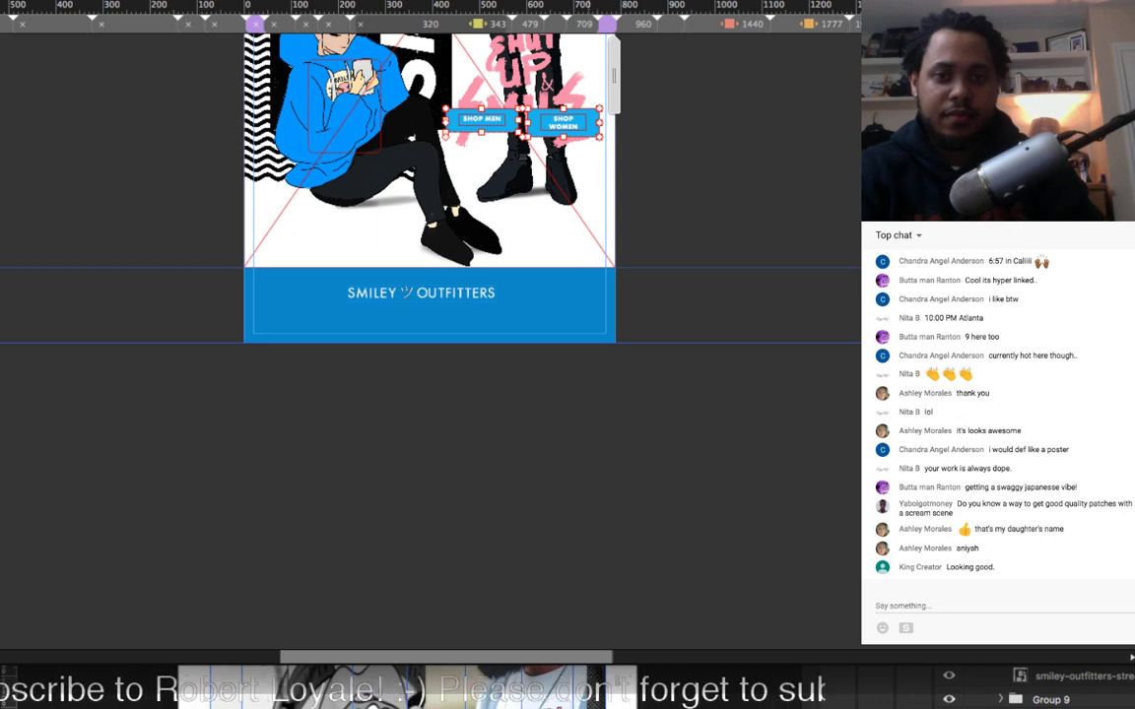
drag(481, 121, 481, 164)
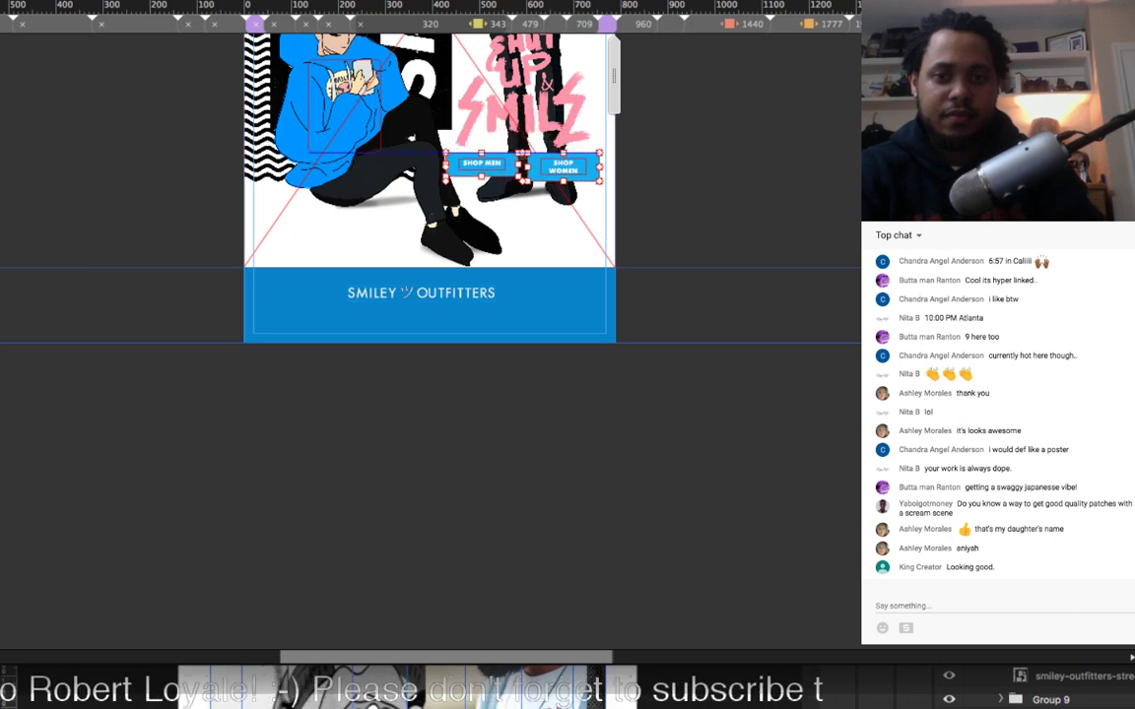
Step: At the 788 breakpoint, widen the SHOP WOMEN text frame to fit one line and shorten its button to match SHOP MEN's height
key(ctrl+equal)
key(ctrl+equal)
key(ctrl+equal)
key(ctrl+equal)
key(ctrl+equal)
key(ctrl+equal)
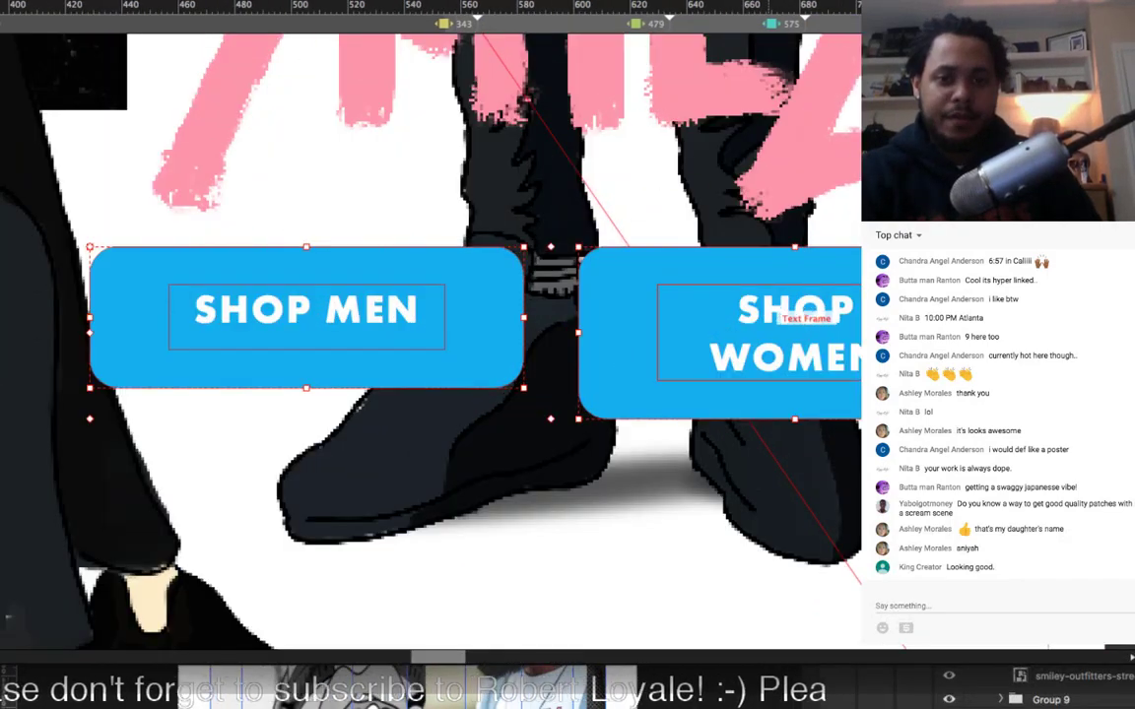
click(786, 315)
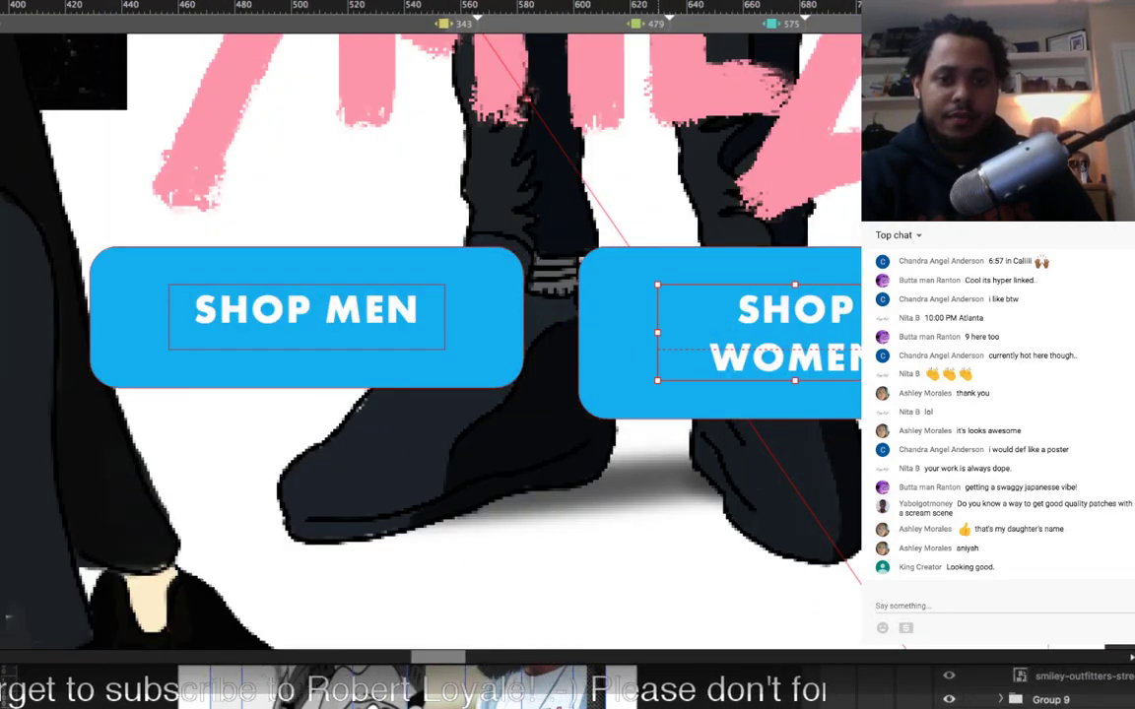
drag(657, 379, 617, 349)
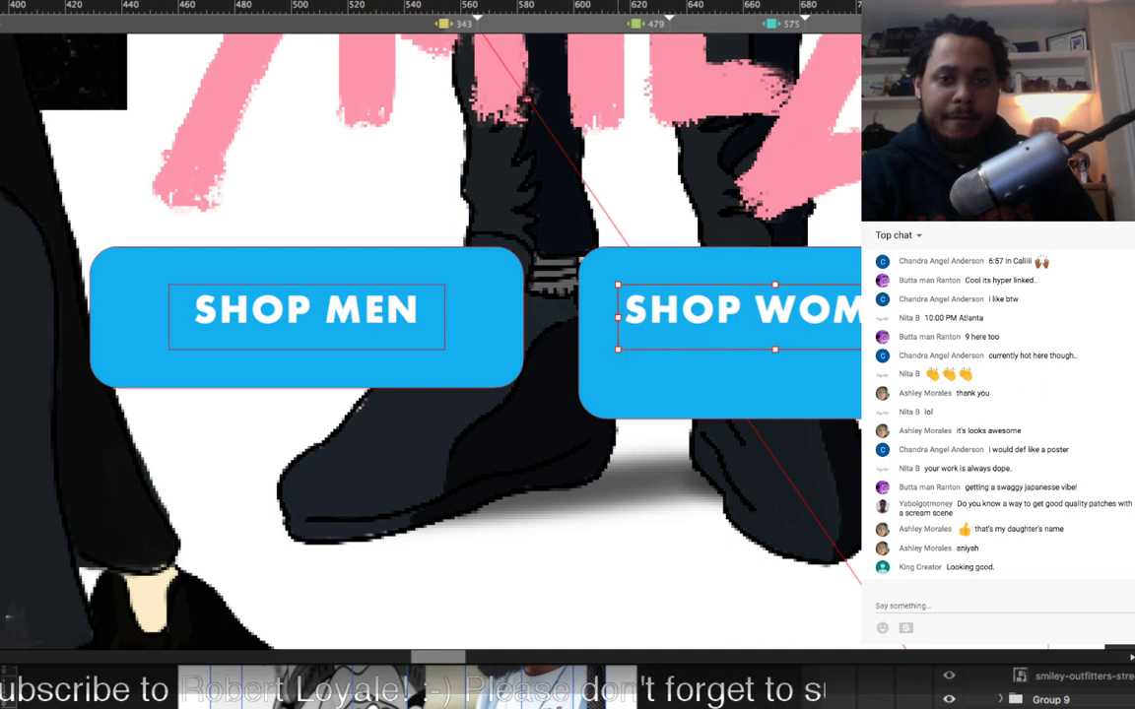
scroll(430, 340, right, 3)
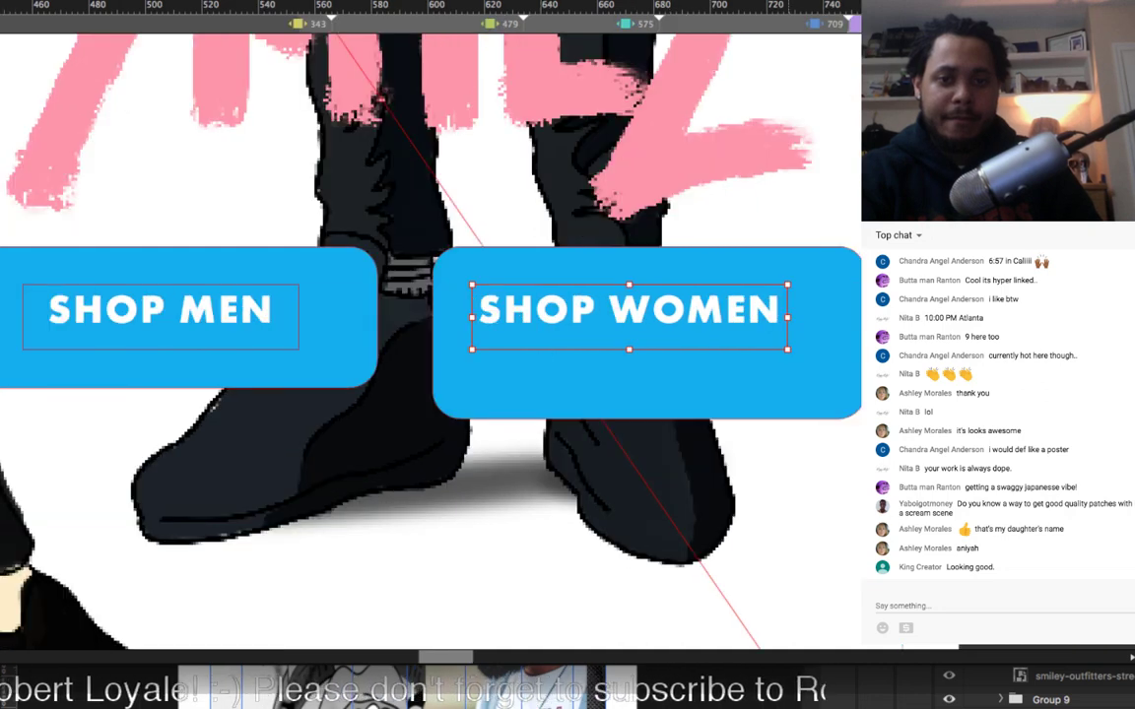
drag(787, 317, 825, 317)
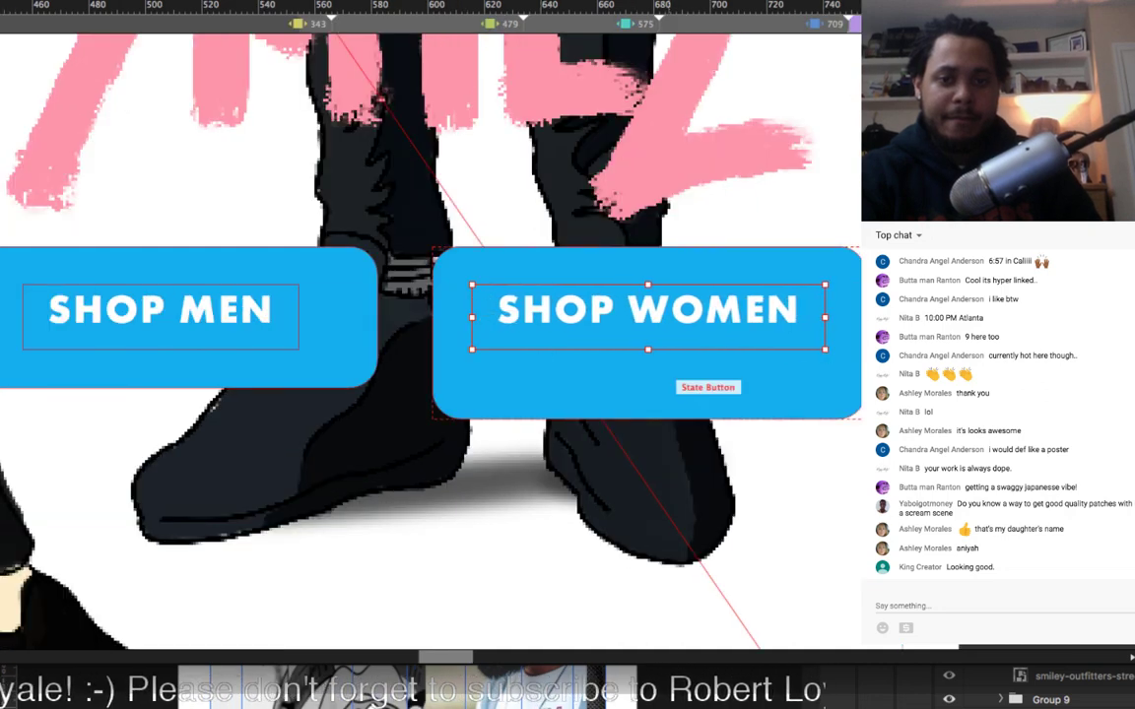
click(665, 382)
drag(648, 419, 648, 388)
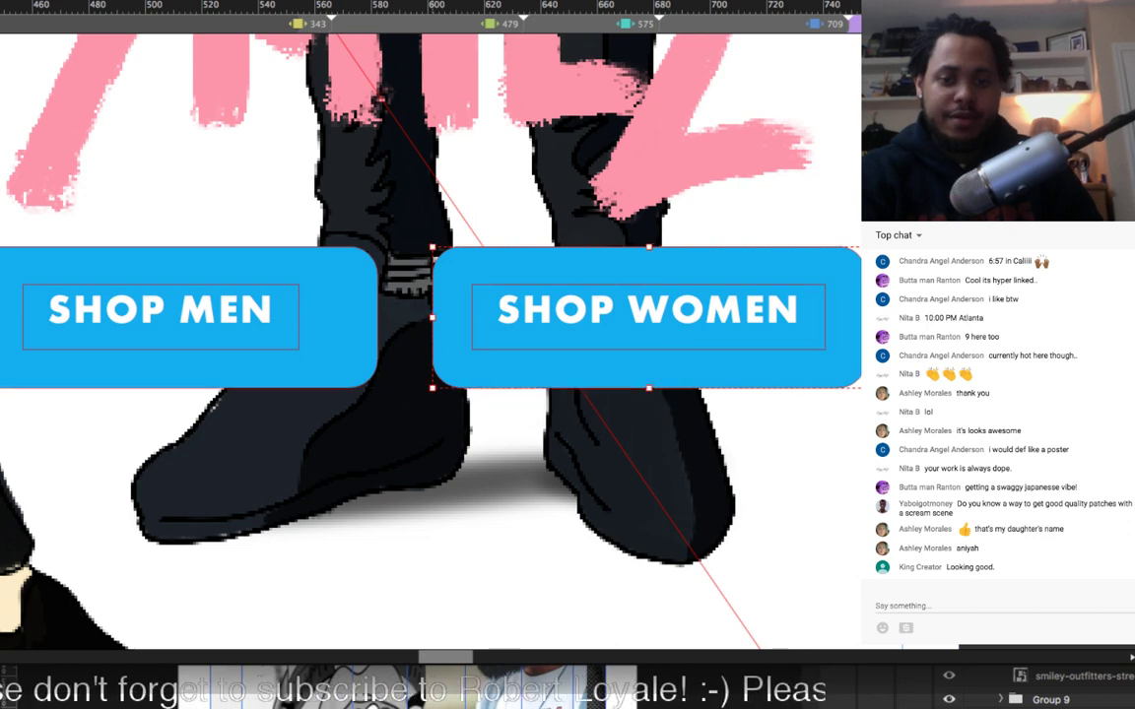
Step: At the 709 breakpoint, move both shop buttons together about 48 px down so they sit below the pink SMILE lettering
key(super+minus)
key(super+minus)
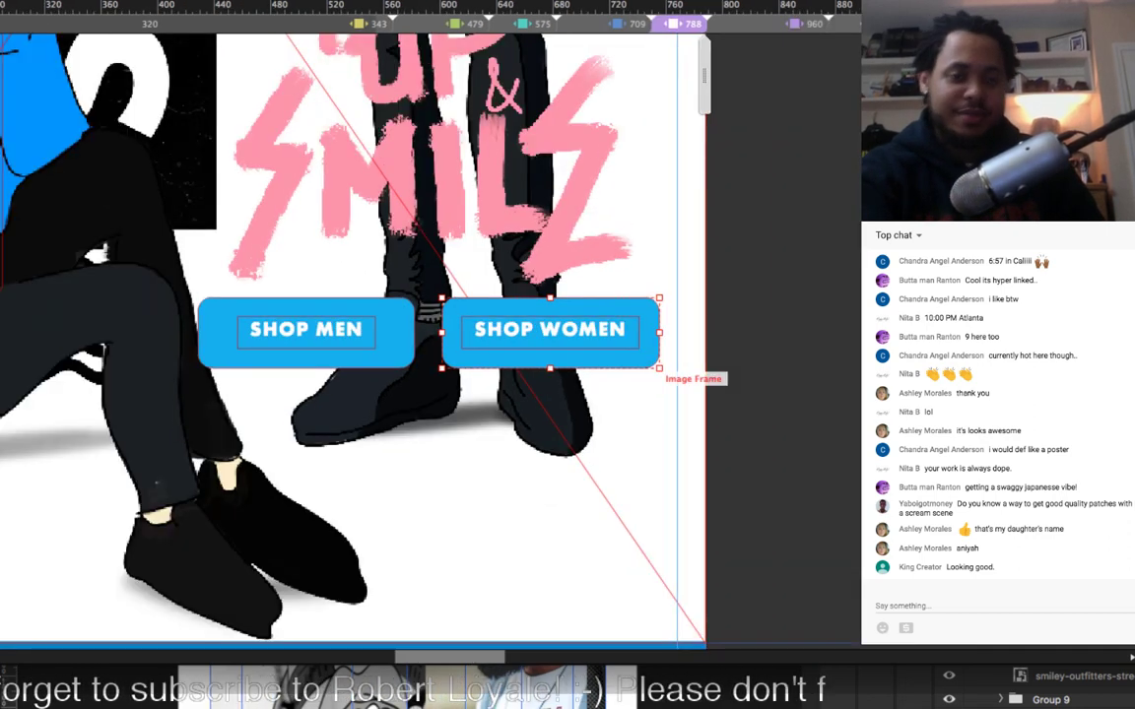
key(super+minus)
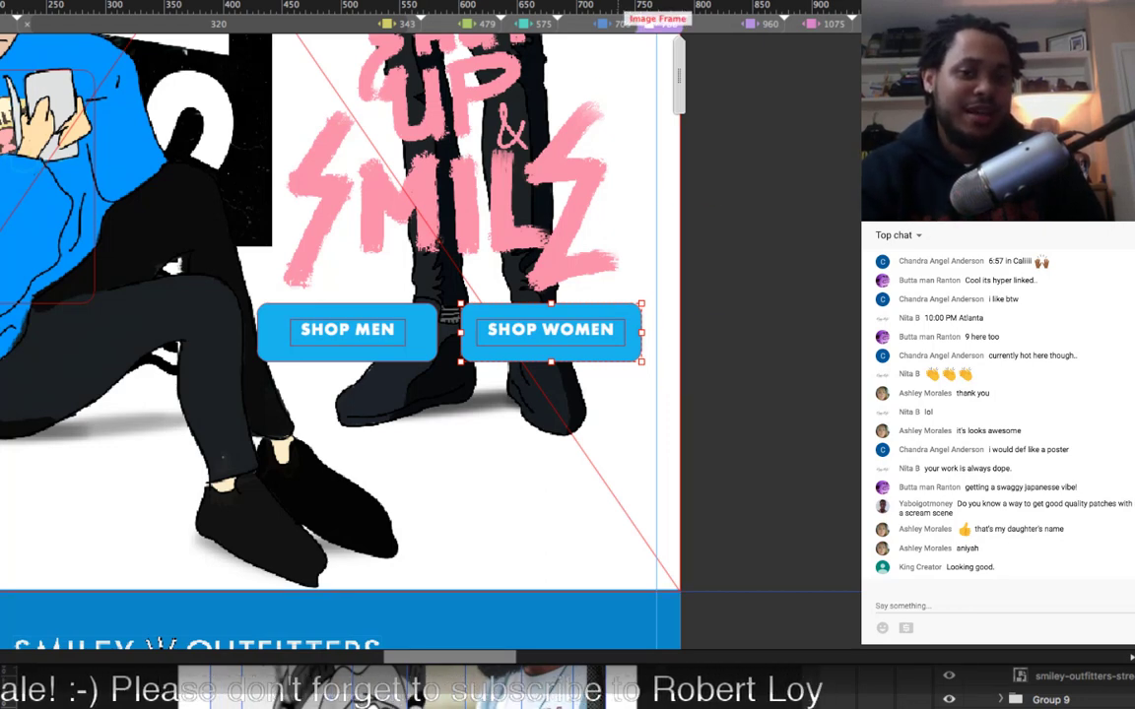
click(606, 24)
click(400, 221)
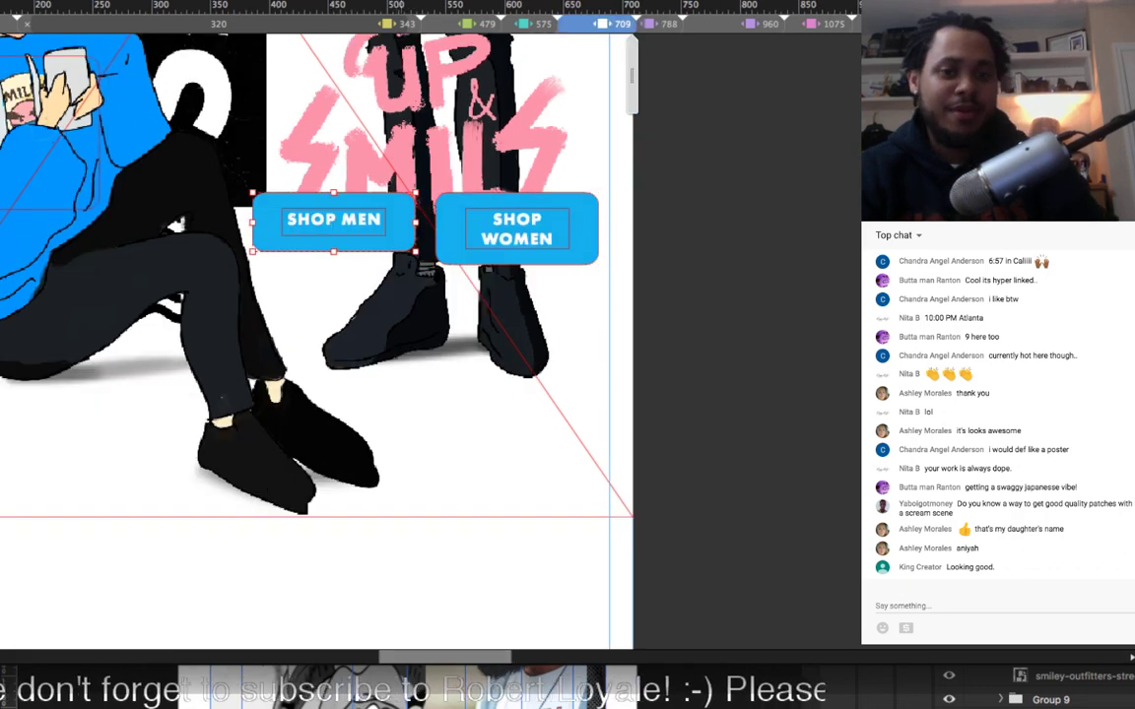
shift+click(468, 220)
key(shift+Down)
key(shift+Down)
key(shift+Down)
key(shift+Down)
key(shift+Down)
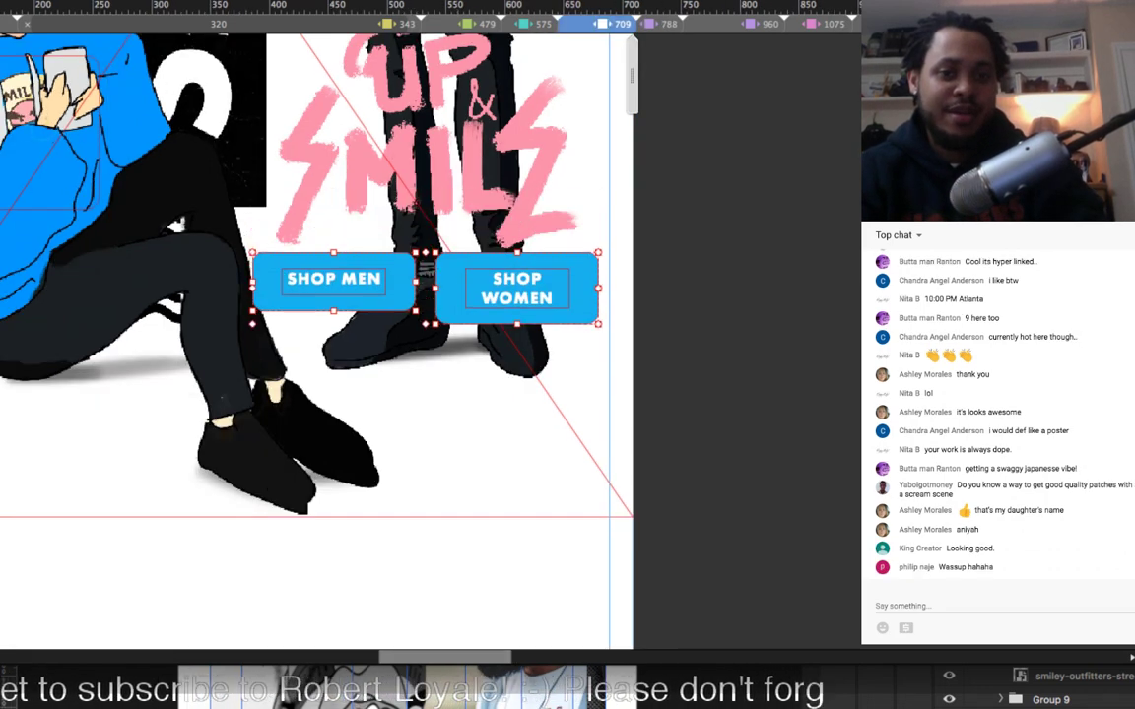
key(Up)
key(Up)
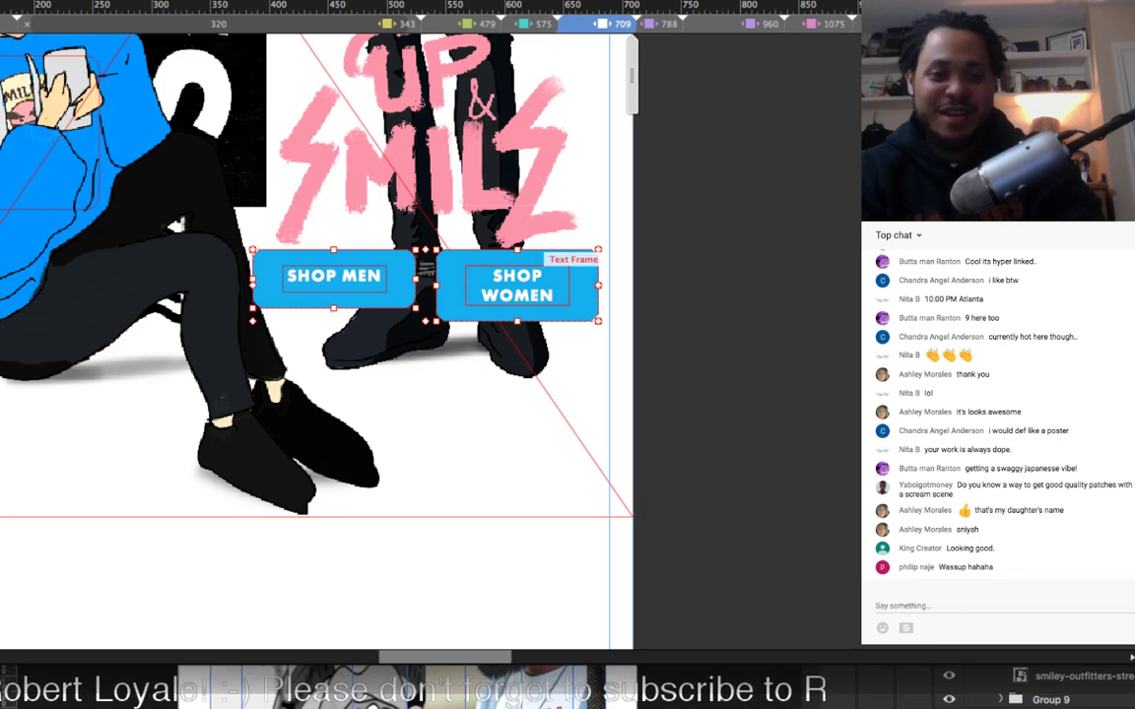
Step: At the 709 breakpoint, widen the SHOP WOMEN text frame to a single line and reduce its button to SHOP MEN's height
click(517, 285)
drag(466, 286, 455, 286)
drag(569, 286, 587, 285)
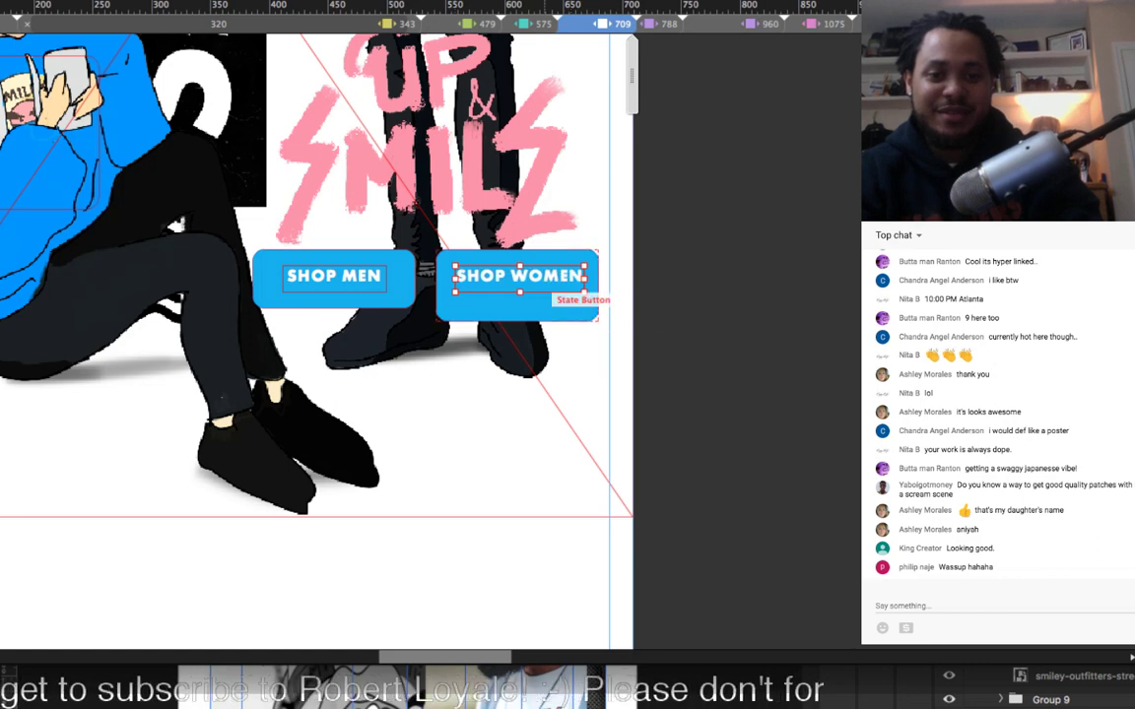
click(545, 299)
drag(517, 320, 518, 308)
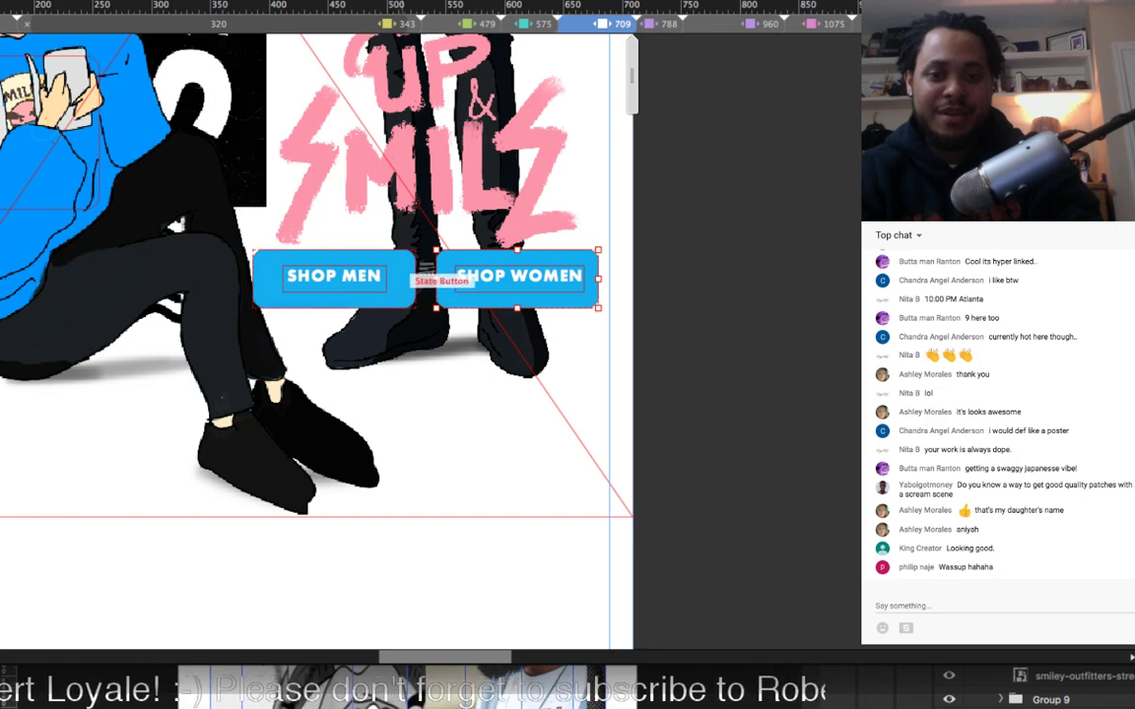
Step: Lower both shop buttons about 22 px at the 709 breakpoint, and at 575 raise them onto the boots below the pink SMILE lettering
drag(426, 280, 425, 305)
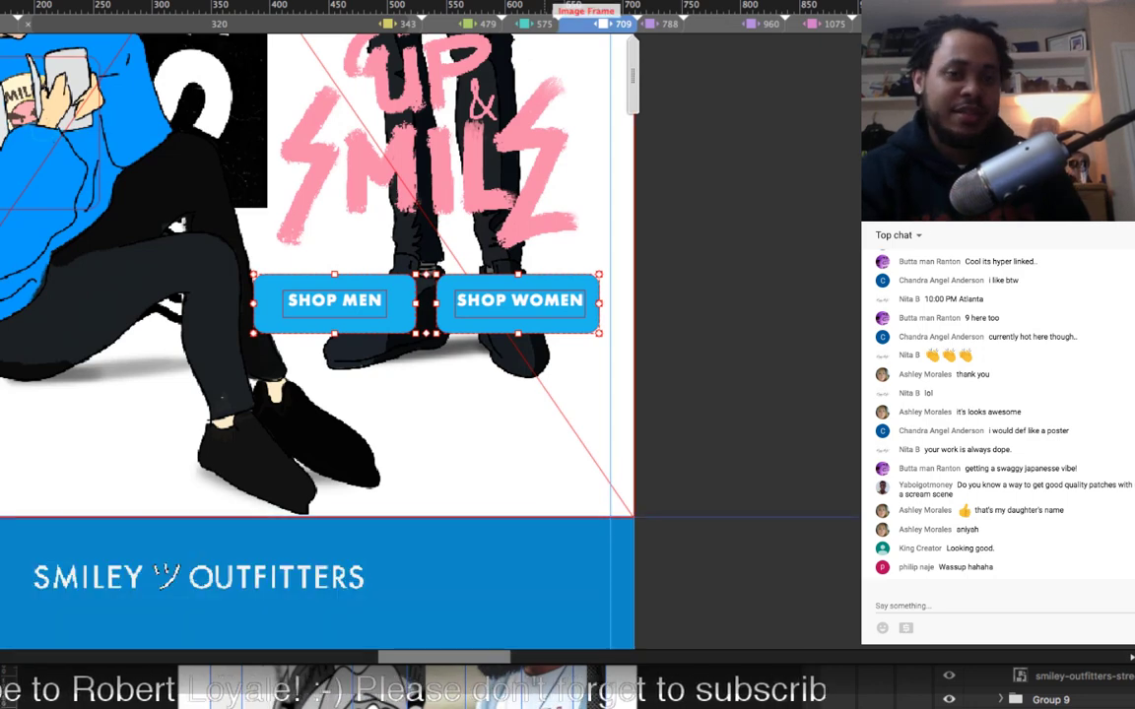
click(541, 23)
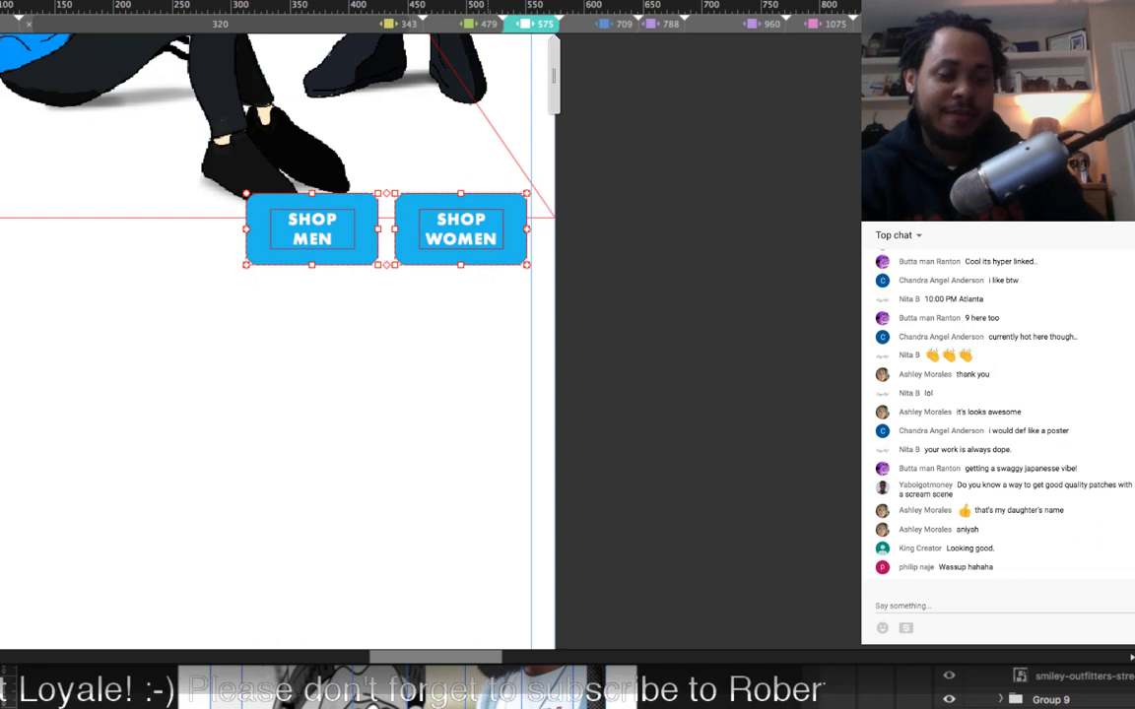
drag(498, 229, 498, 121)
scroll(499, 121, up, 3)
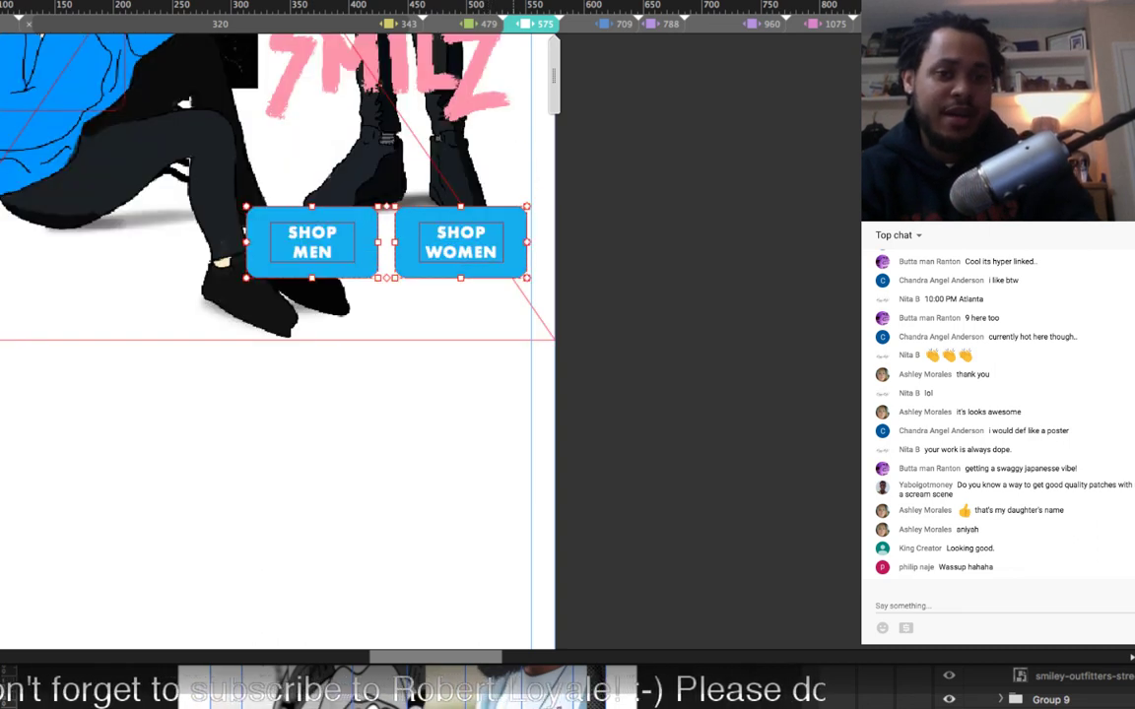
drag(499, 242, 498, 172)
click(386, 165)
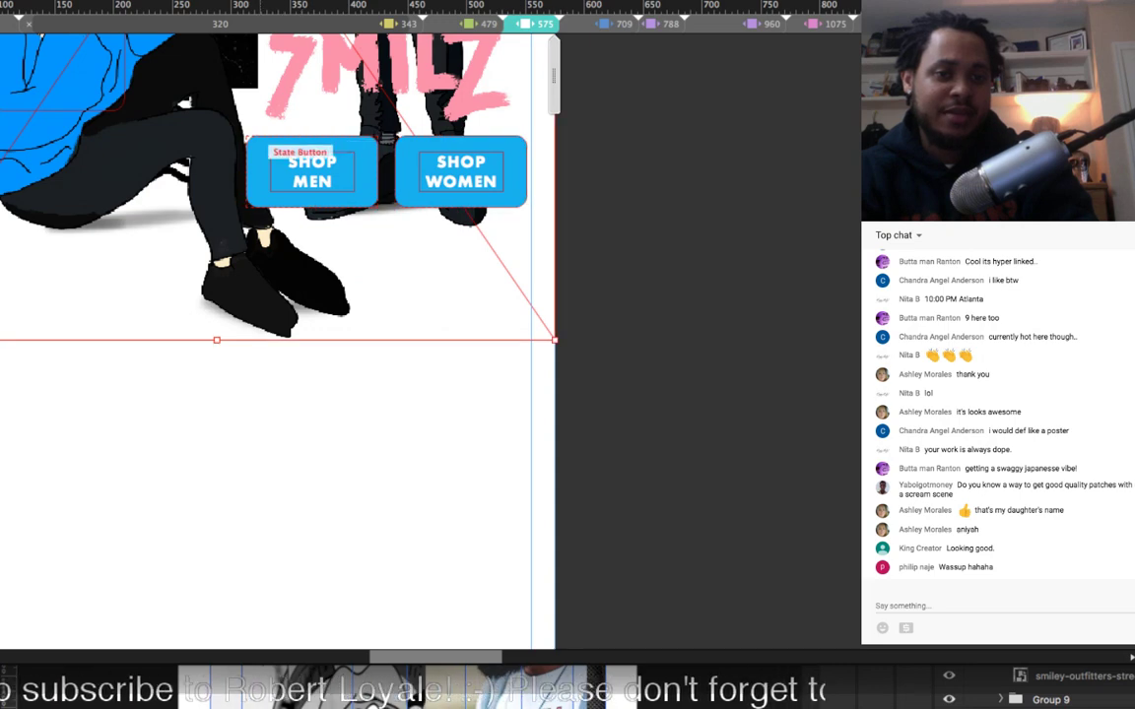
Step: At the 575 breakpoint, widen the SHOP MEN text frame to 85 px and the SHOP WOMEN frame until each label fits one line
click(301, 170)
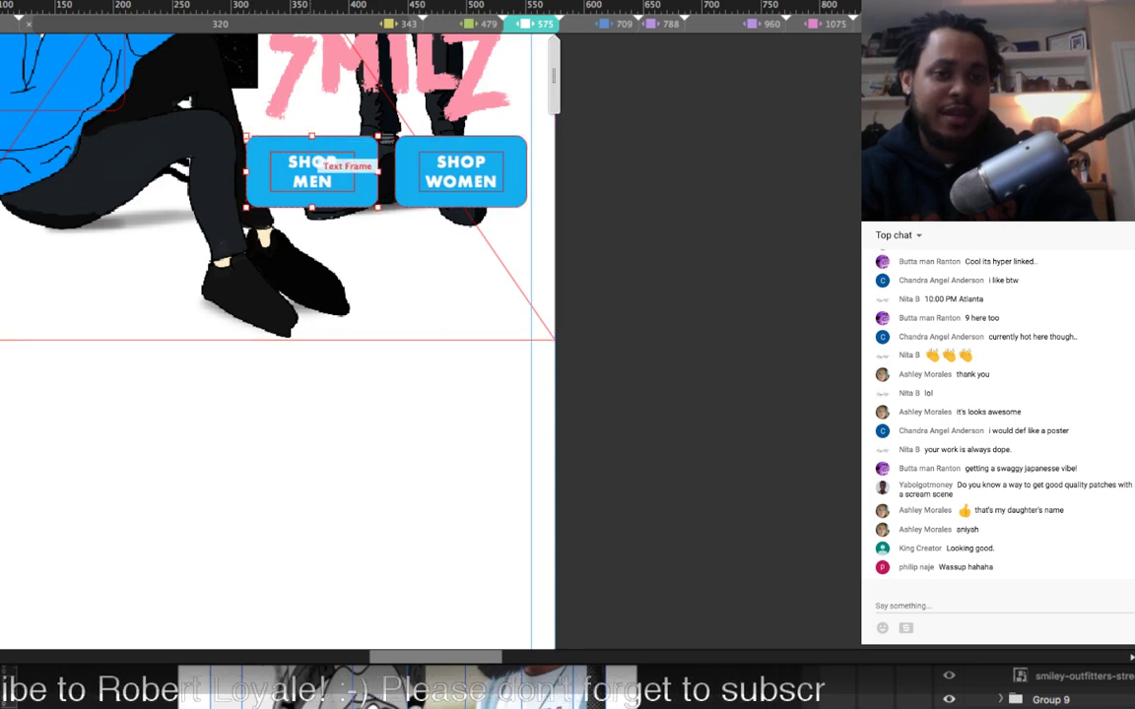
double_click(307, 161)
drag(355, 171, 362, 170)
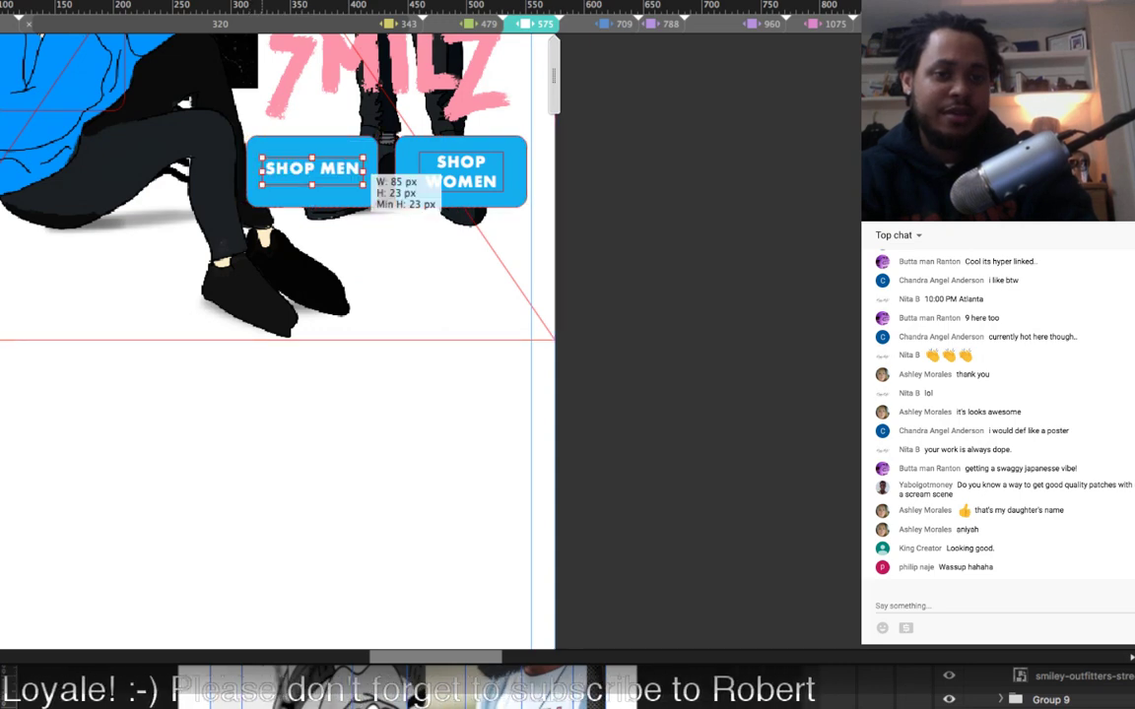
click(496, 156)
double_click(487, 163)
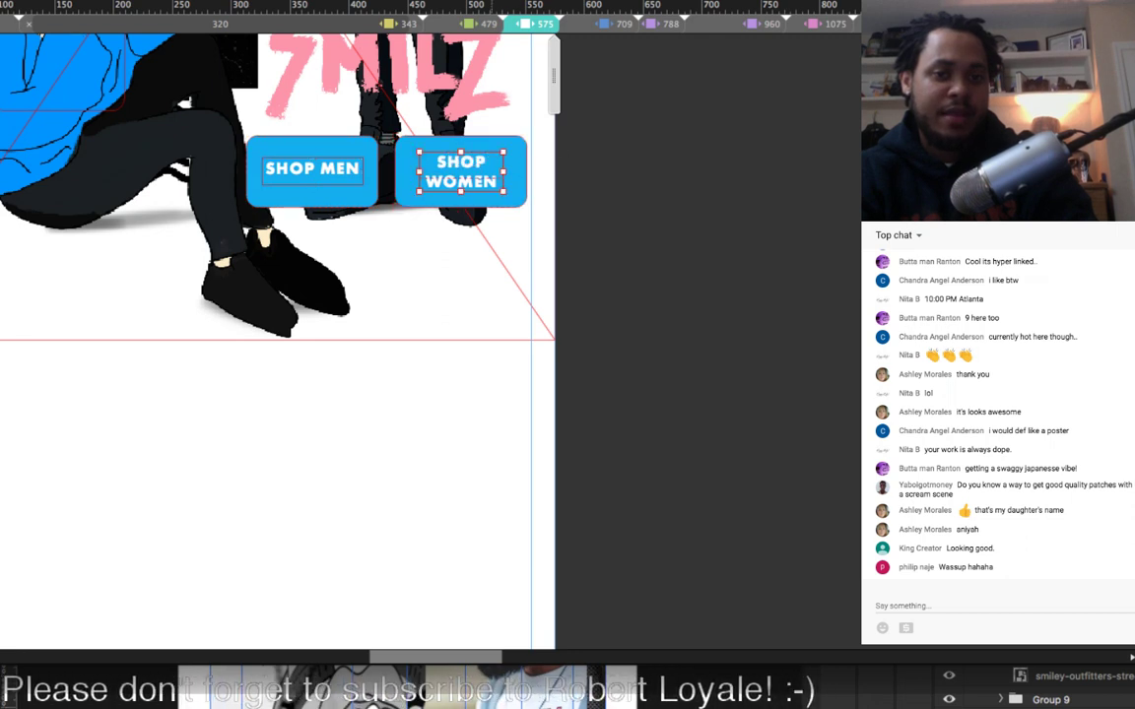
drag(504, 172, 527, 172)
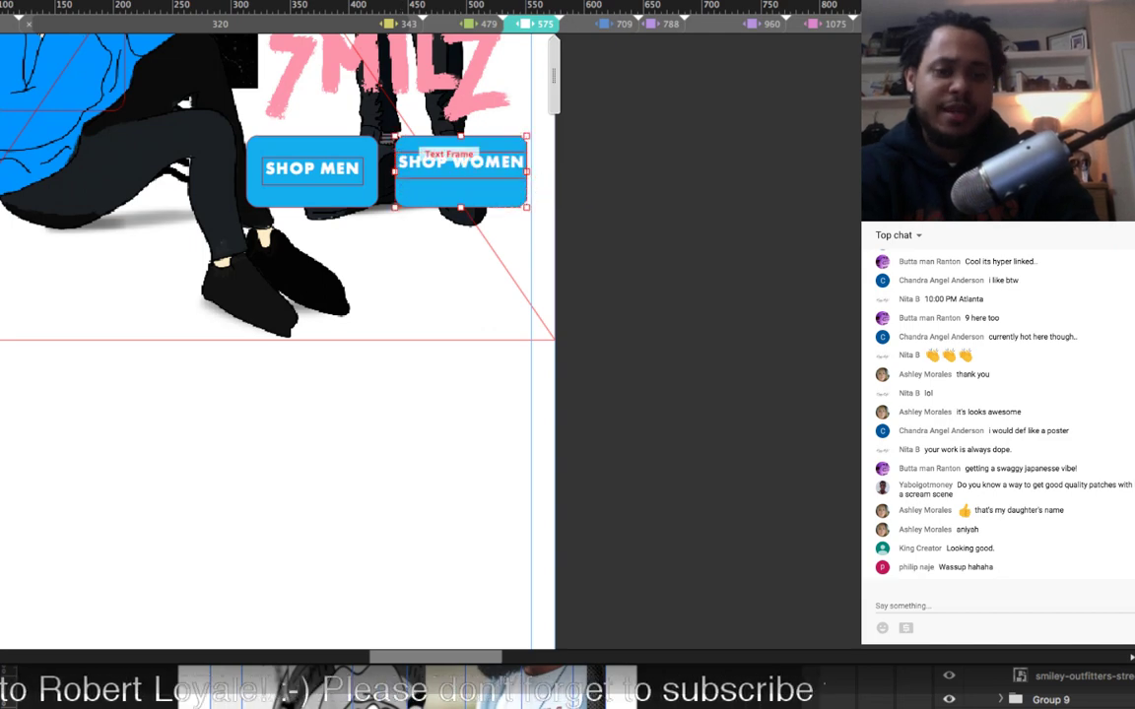
Step: Widen the SHOP WOMEN button slightly toward SHOP MEN, centre its label horizontally and align it with the SHOP MEN label
key(super+=)
key(super+equal)
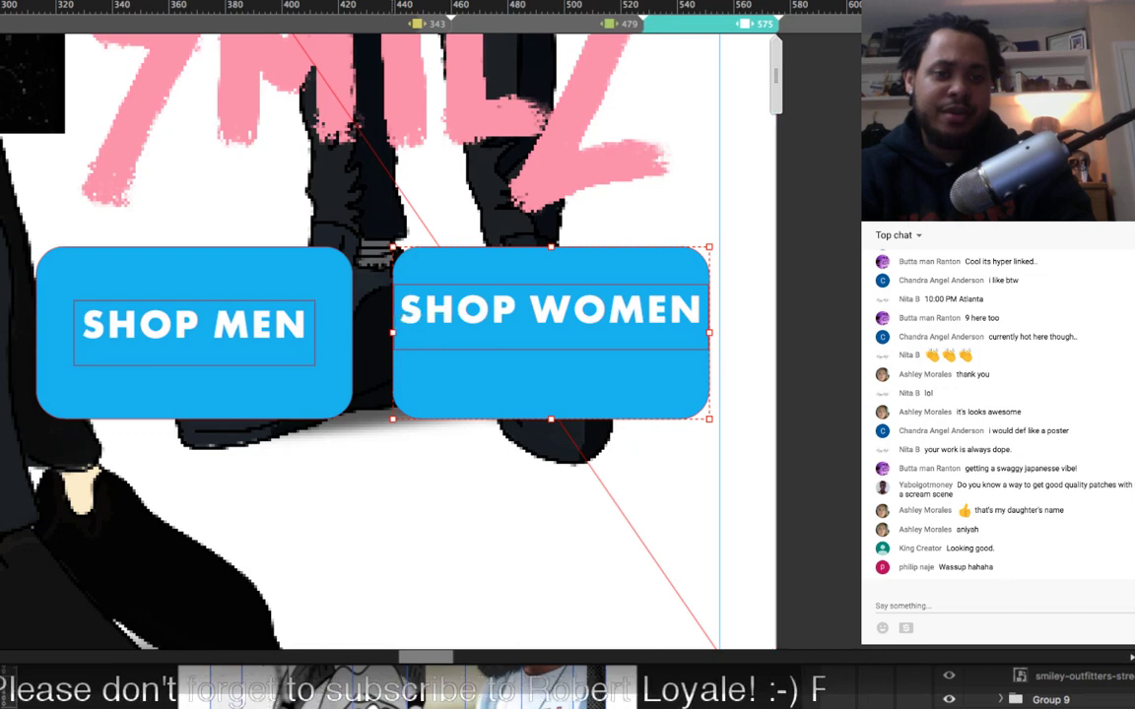
drag(392, 332, 379, 334)
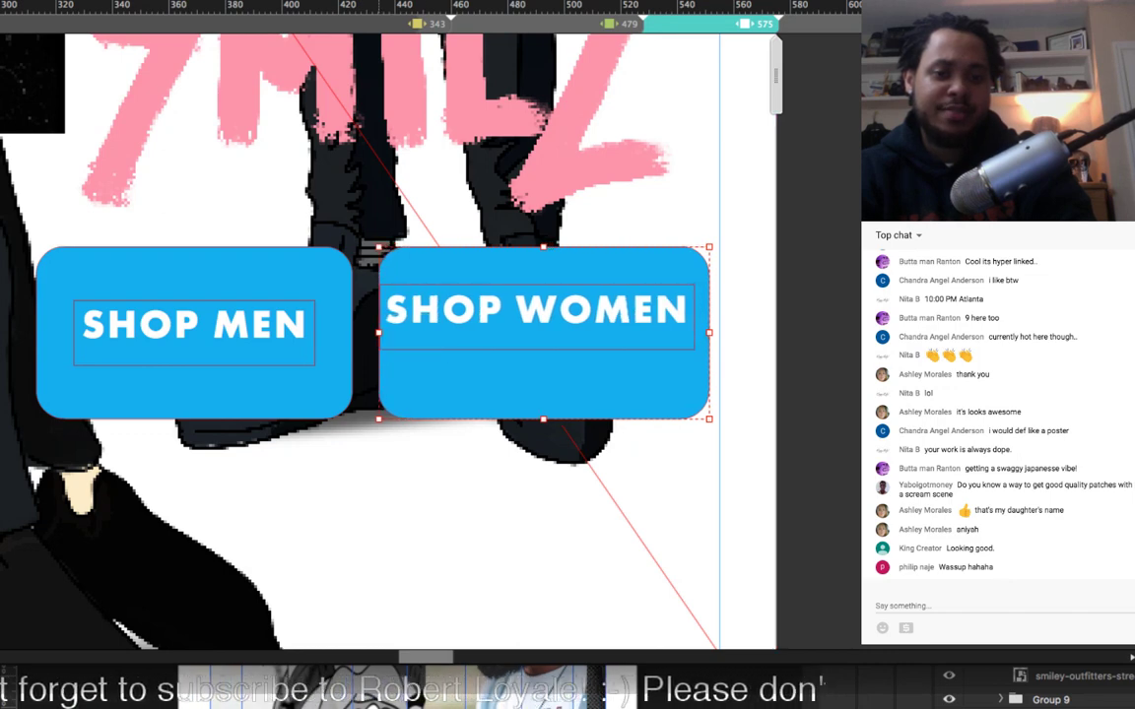
click(463, 312)
drag(546, 315, 549, 331)
key(Right)
key(Right)
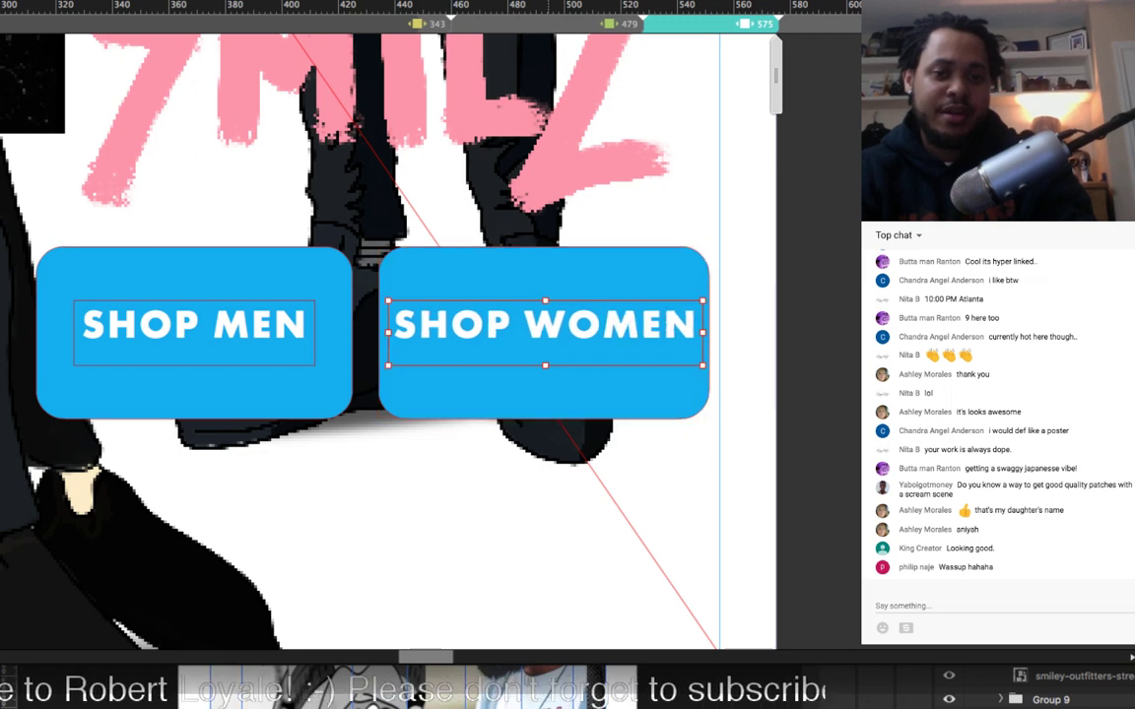
Step: Reduce the height of both shop buttons equally from their upper edges and recentre each label vertically
click(547, 372)
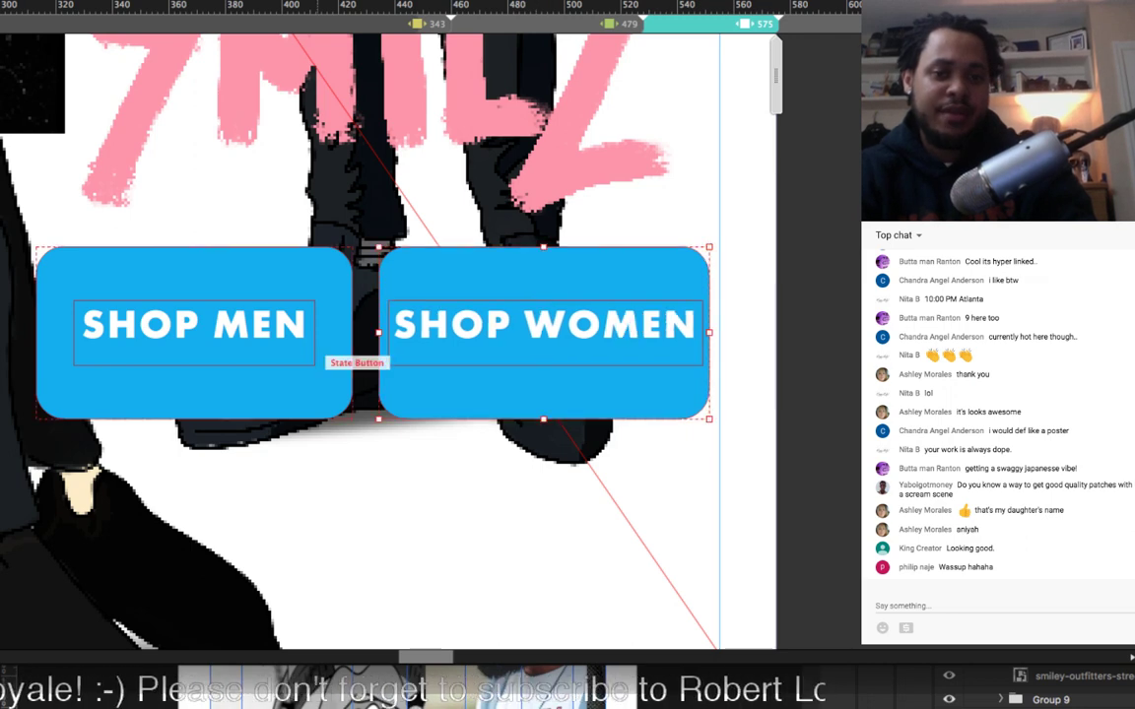
shift+click(294, 378)
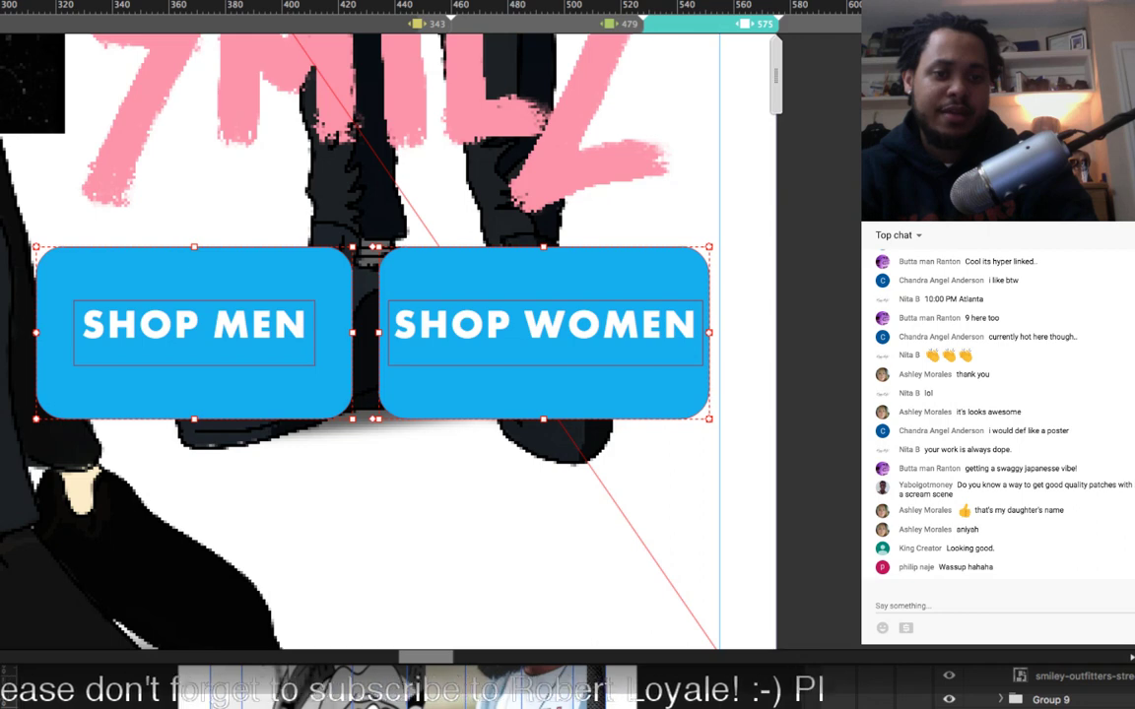
drag(542, 247, 543, 274)
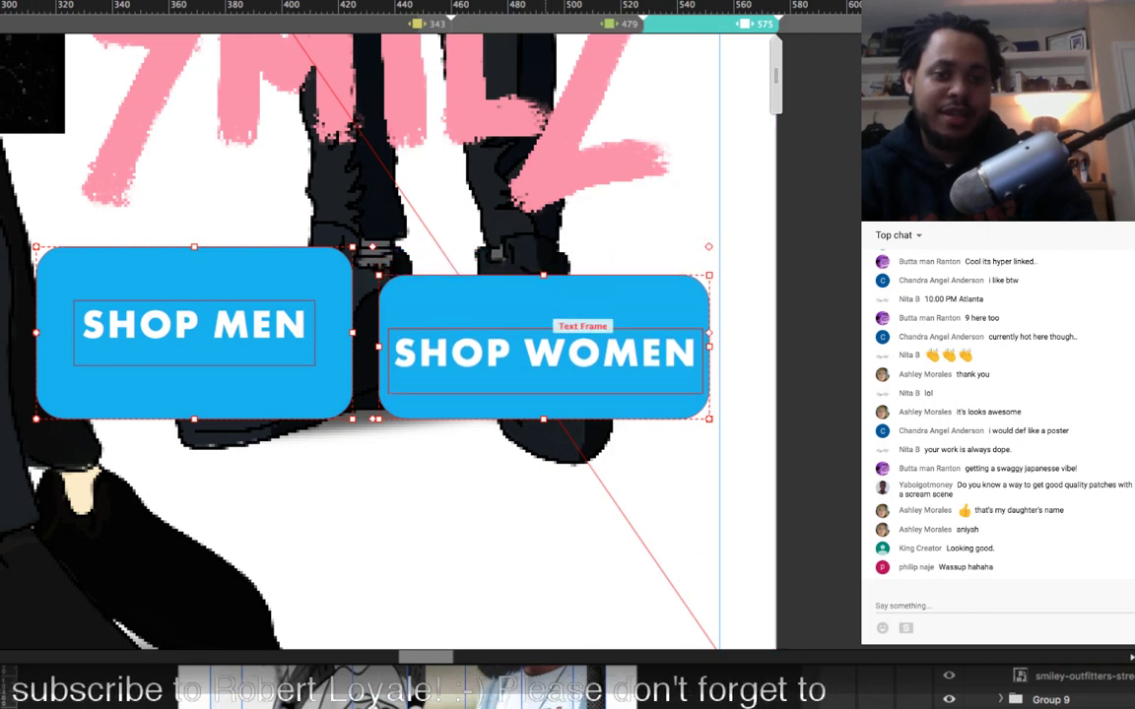
drag(545, 347, 544, 337)
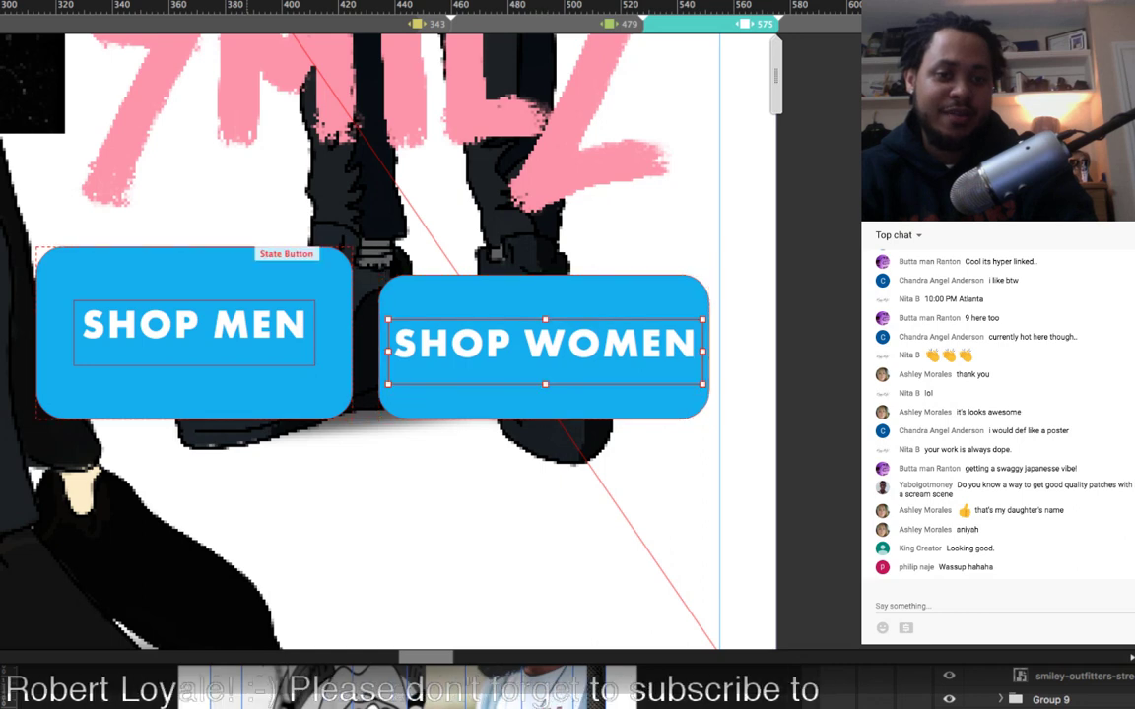
click(232, 275)
drag(194, 246, 194, 276)
double_click(240, 351)
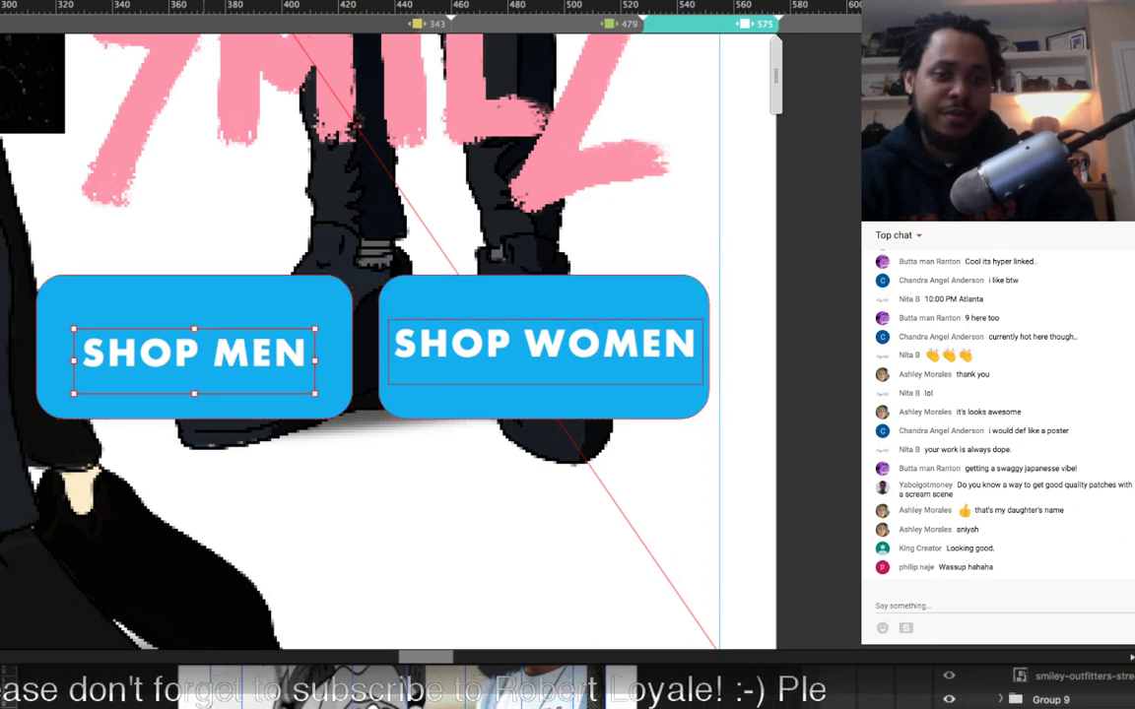
drag(241, 351, 241, 338)
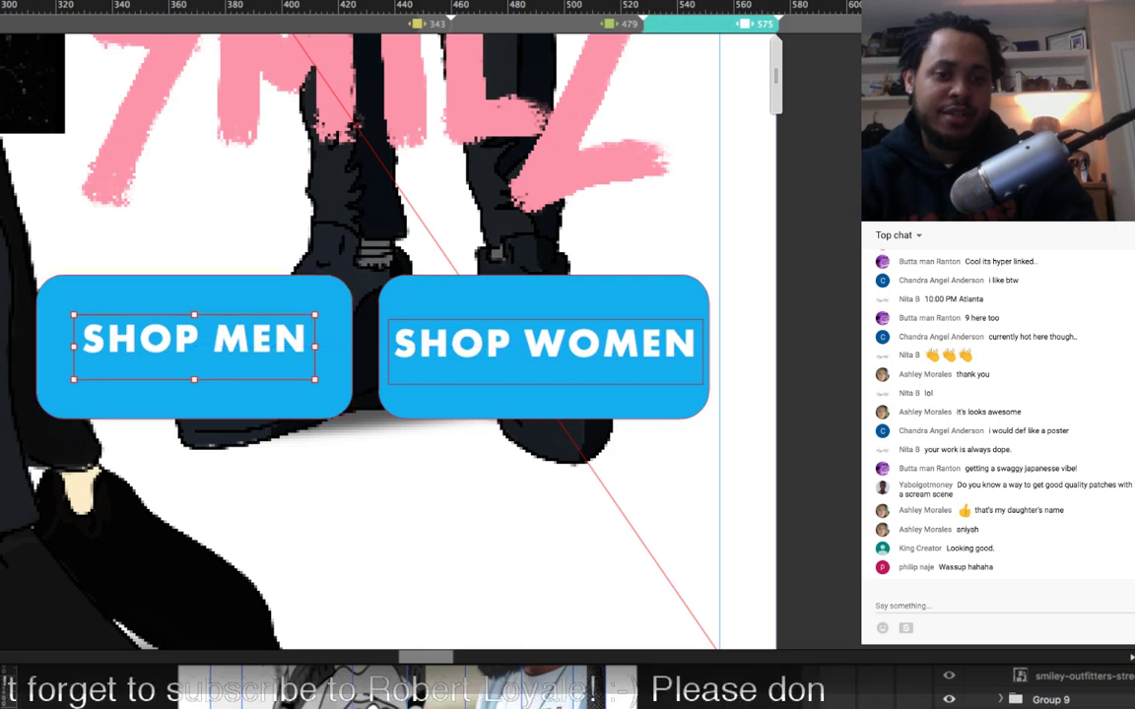
Step: Move both shop buttons together about 10 px up and 4 px left at the 575 breakpoint
click(247, 298)
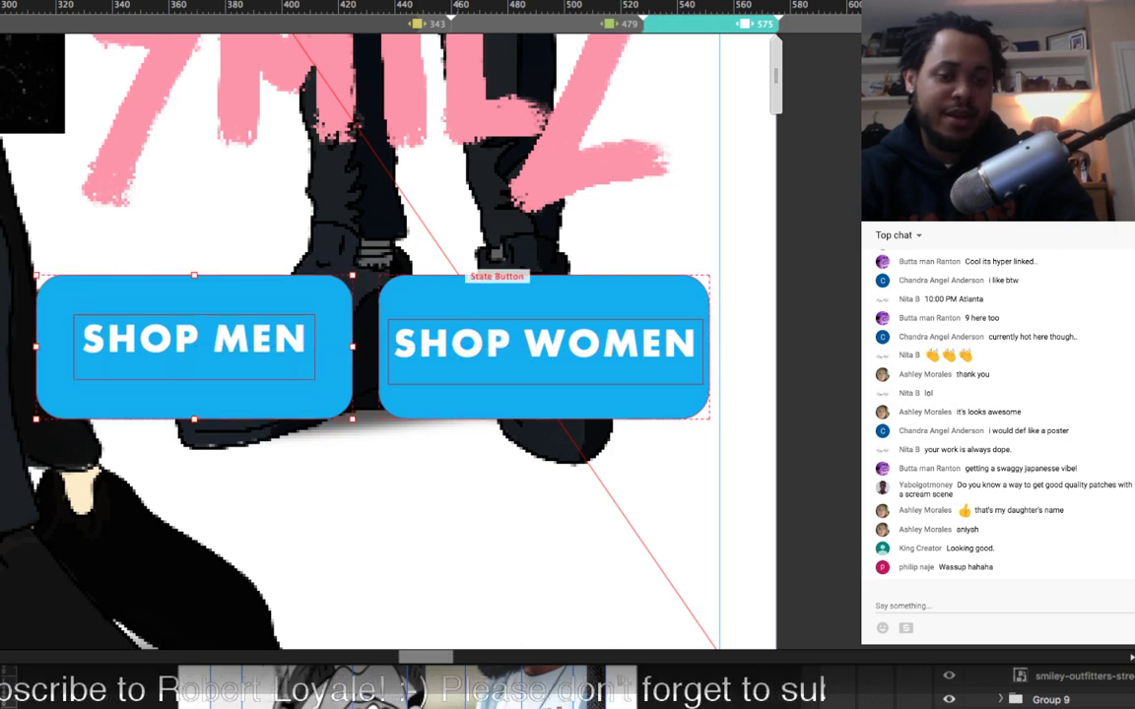
shift+click(471, 299)
key(shift+Up)
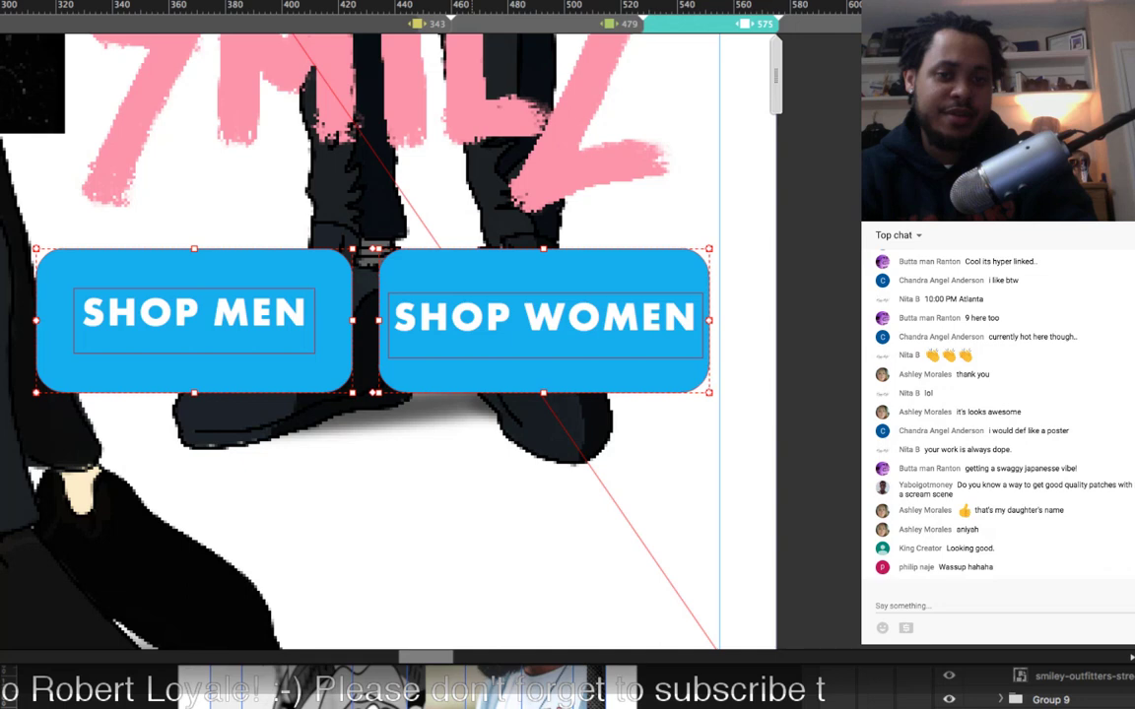
key(Left)
key(Left)
key(Left)
key(Left)
scroll(472, 320, up, 1)
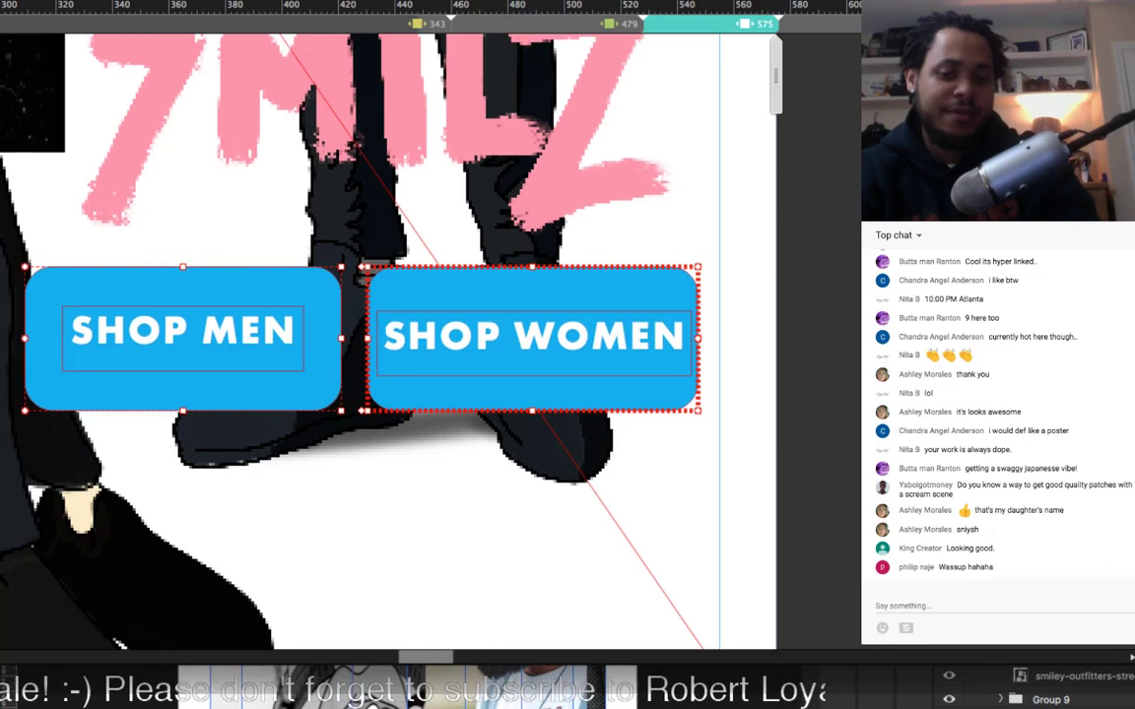
Step: At the 479 breakpoint, move both shop buttons together up onto the boots, just below the pink SMILE lettering
key(super+minus)
key(super+minus)
key(ctrl+minus)
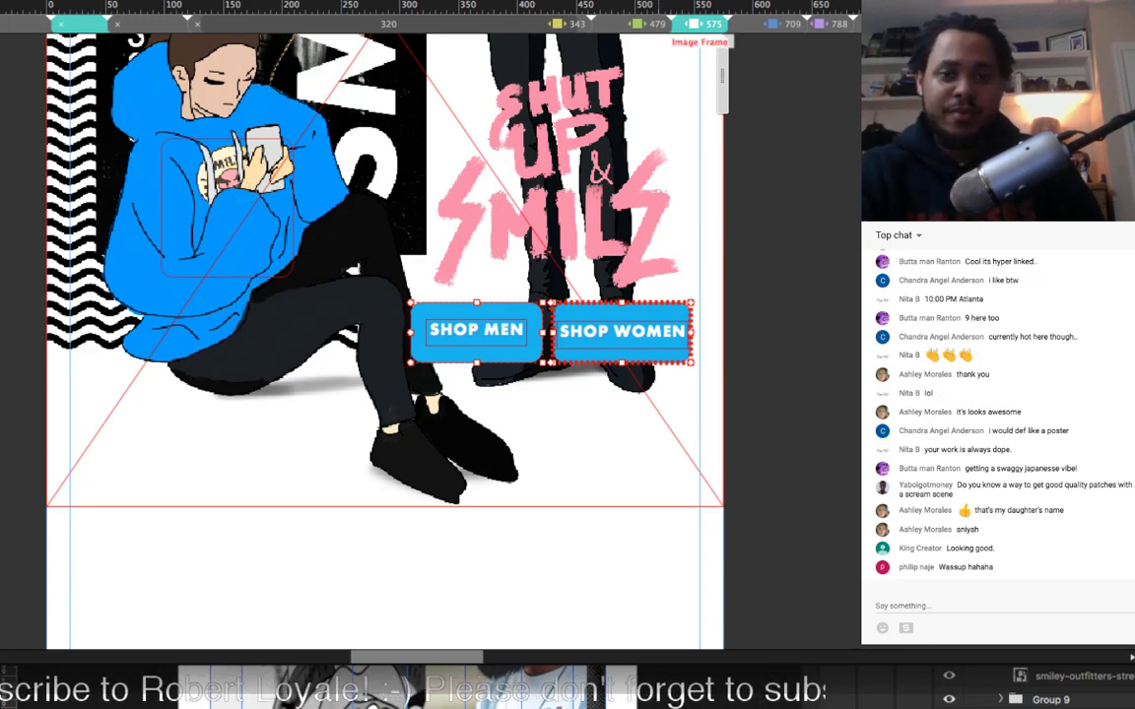
click(640, 24)
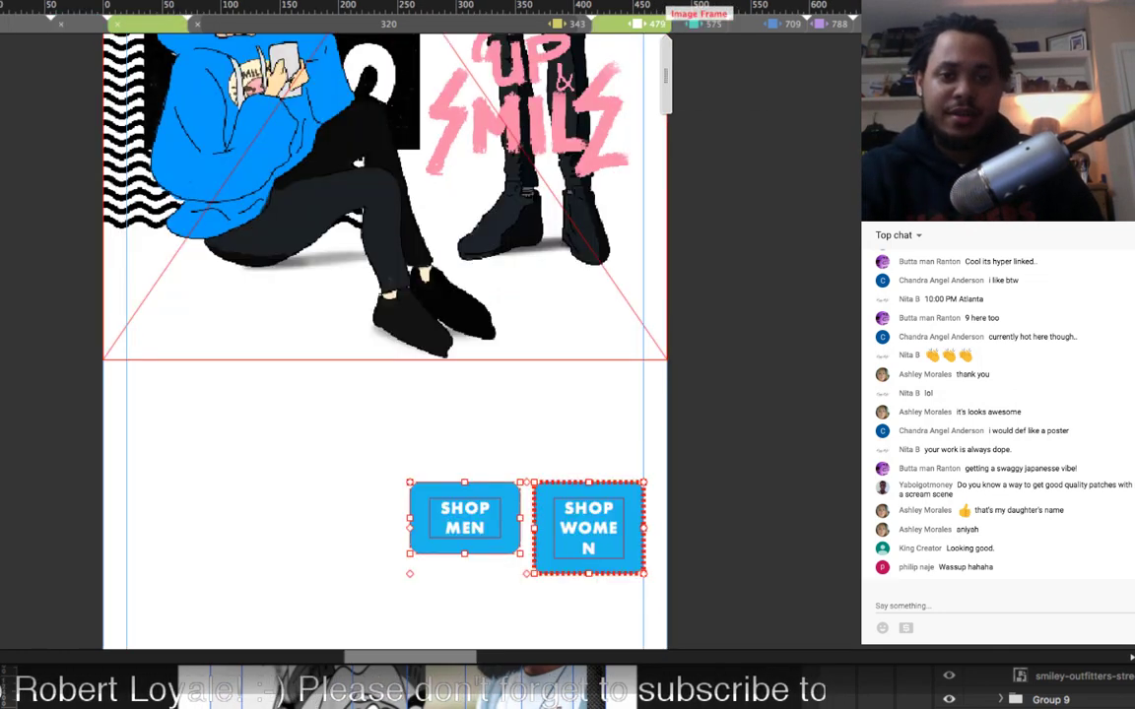
drag(473, 522, 473, 233)
key(Escape)
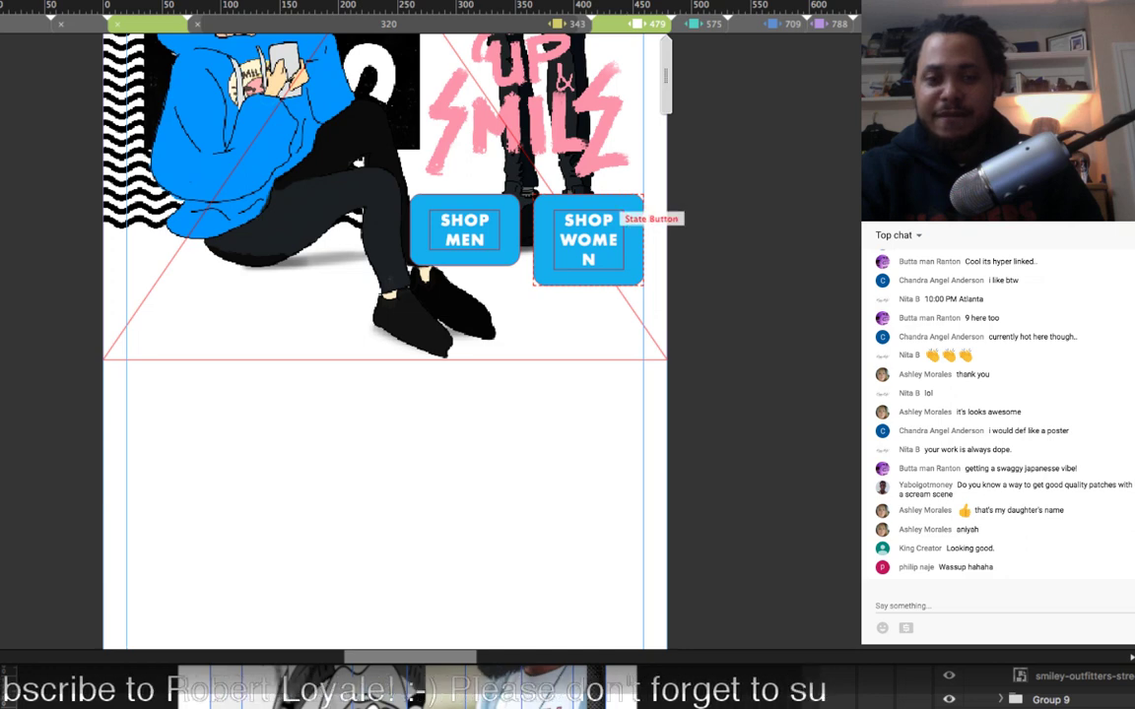
Step: At the 479 breakpoint, widen the SHOP WOMEN text frame on both sides until its label fits a single line
click(612, 212)
key(super+equal)
key(super+equal)
key(super+equal)
key(super+equal)
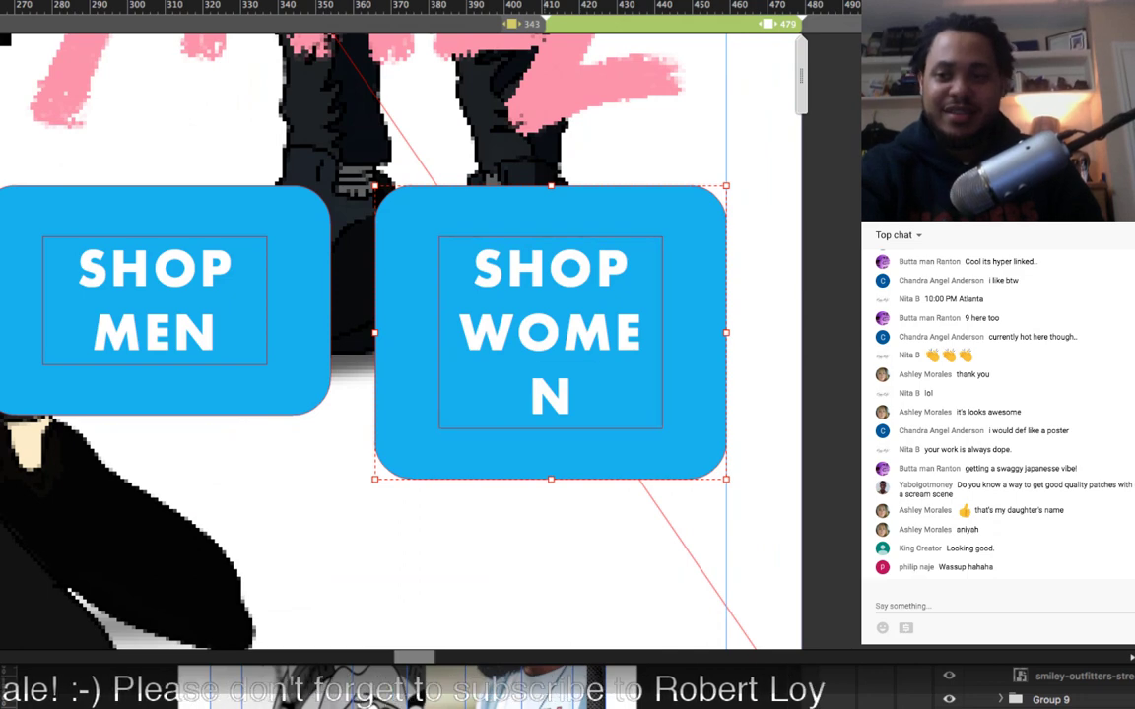
click(630, 333)
drag(662, 332, 710, 332)
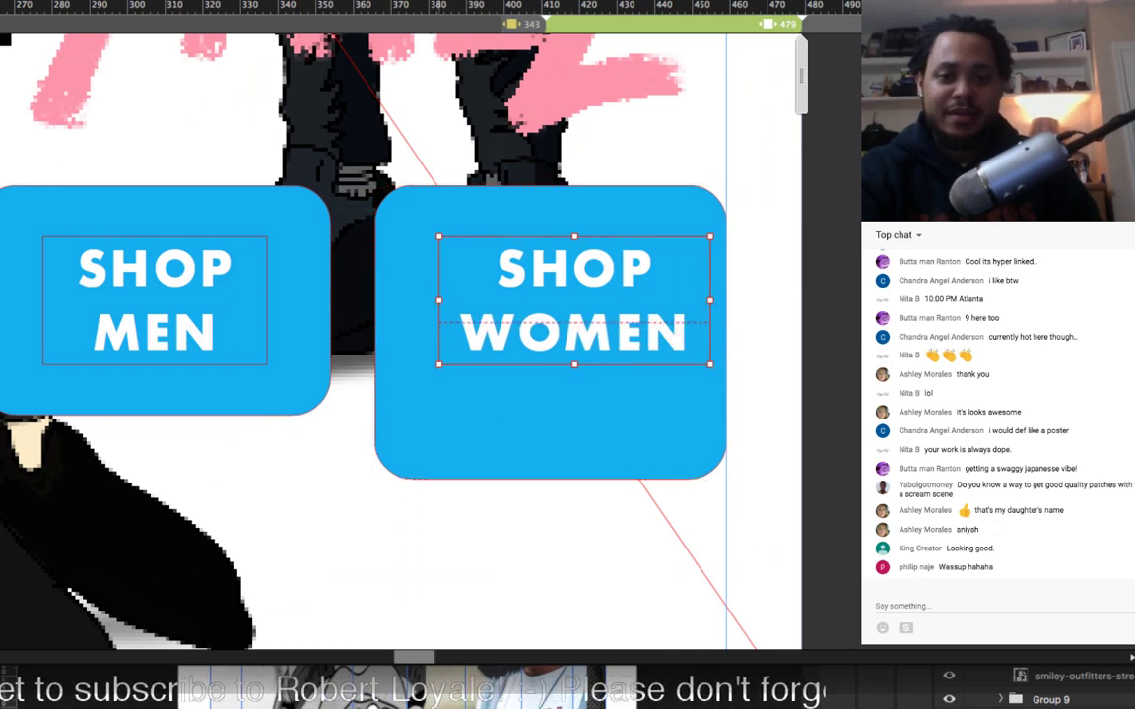
drag(439, 301, 296, 284)
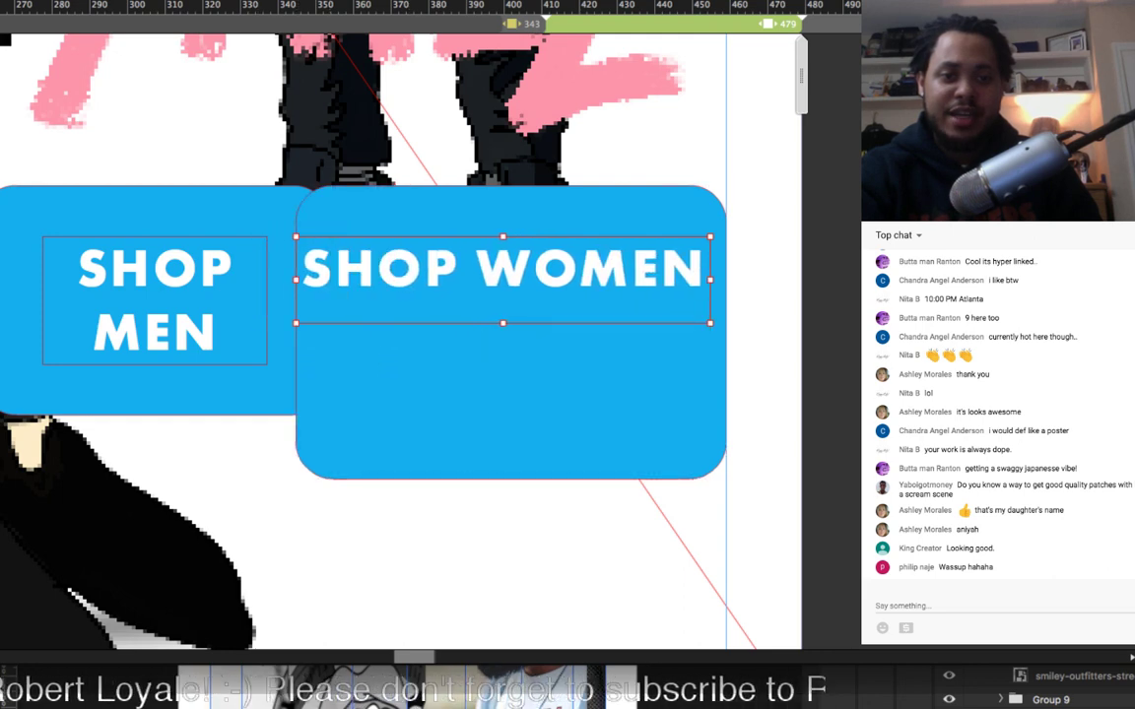
Step: Centre the SHOP WOMEN label horizontally in its button and shorten the button from below to suit the single line
click(510, 394)
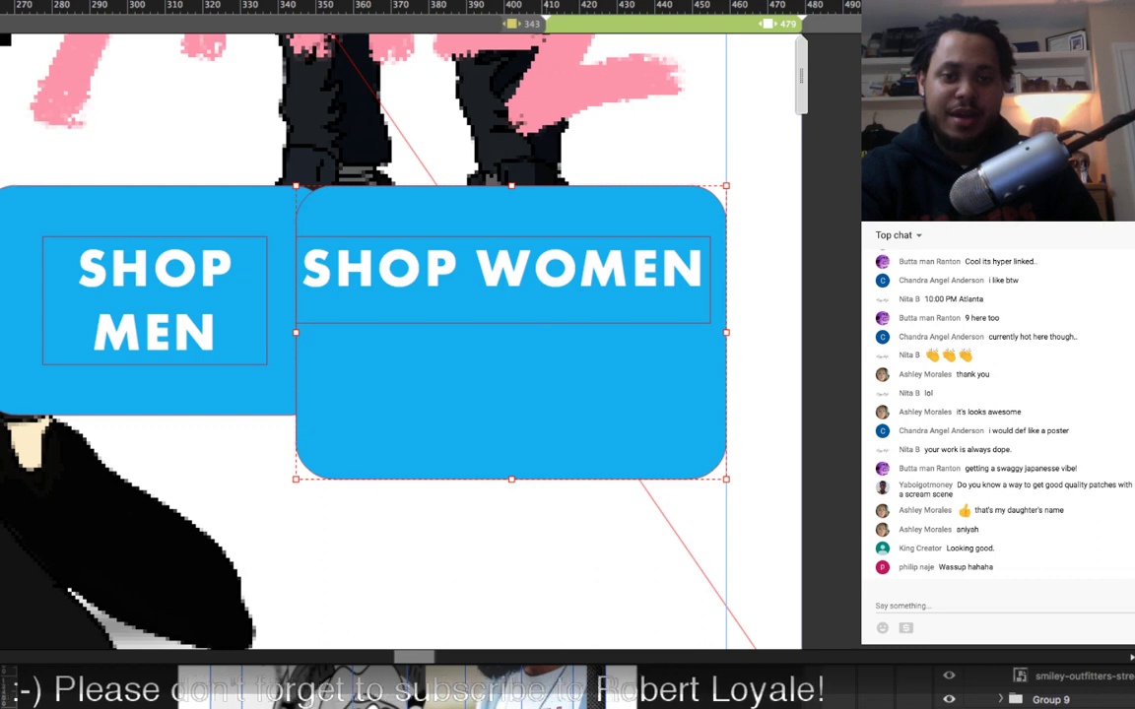
click(502, 280)
drag(502, 280, 509, 280)
click(514, 429)
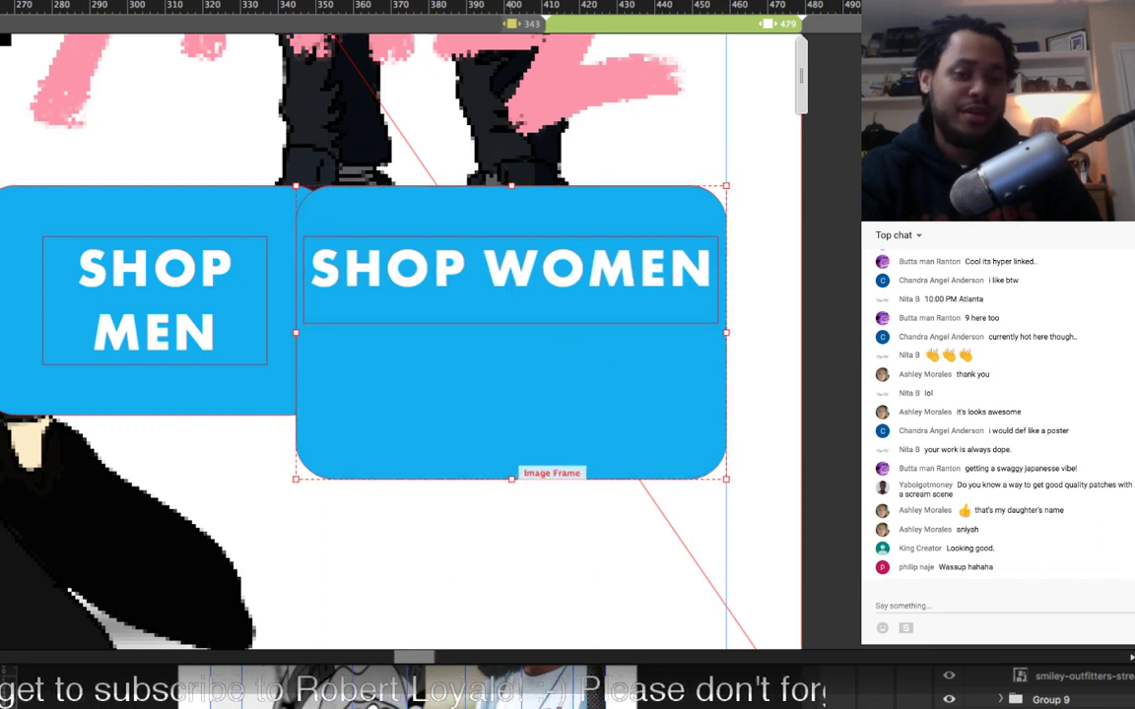
drag(511, 479, 511, 349)
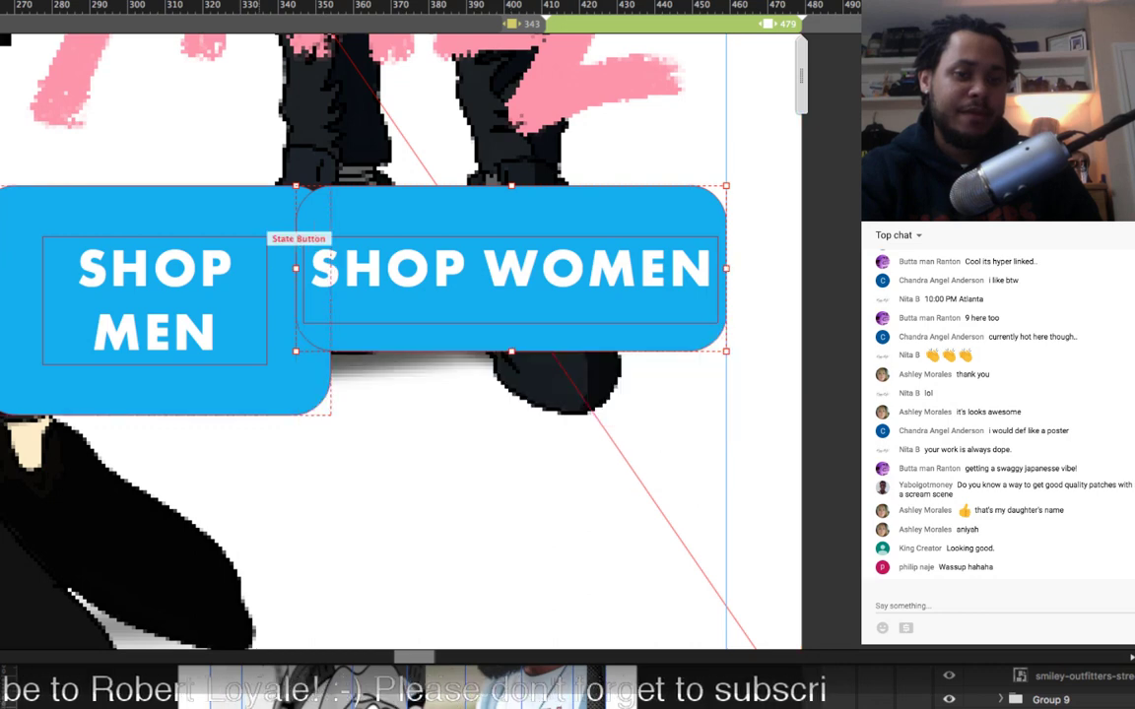
Step: Move the SHOP MEN button left so it clears the SHOP WOMEN button with a small gap between them
click(226, 197)
scroll(267, 296, up, 1)
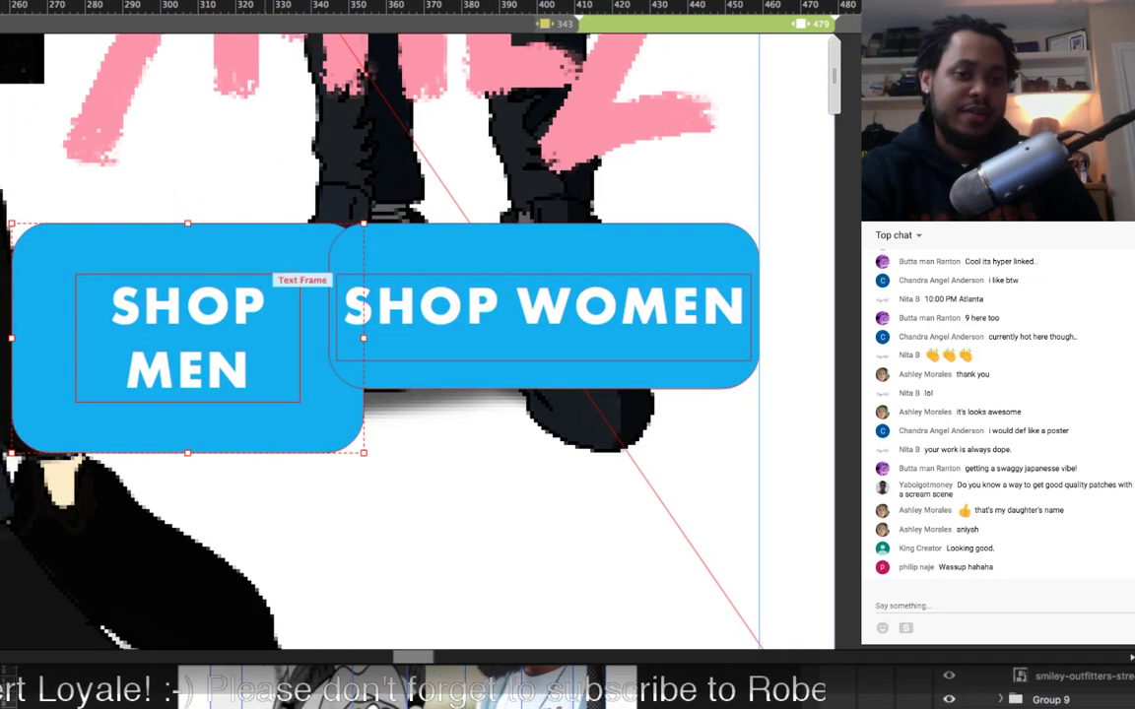
drag(263, 261, 183, 281)
Step: Widen the SHOP MEN text frame to 83 px for a single-line label and shorten its button to SHOP WOMEN's height
click(187, 295)
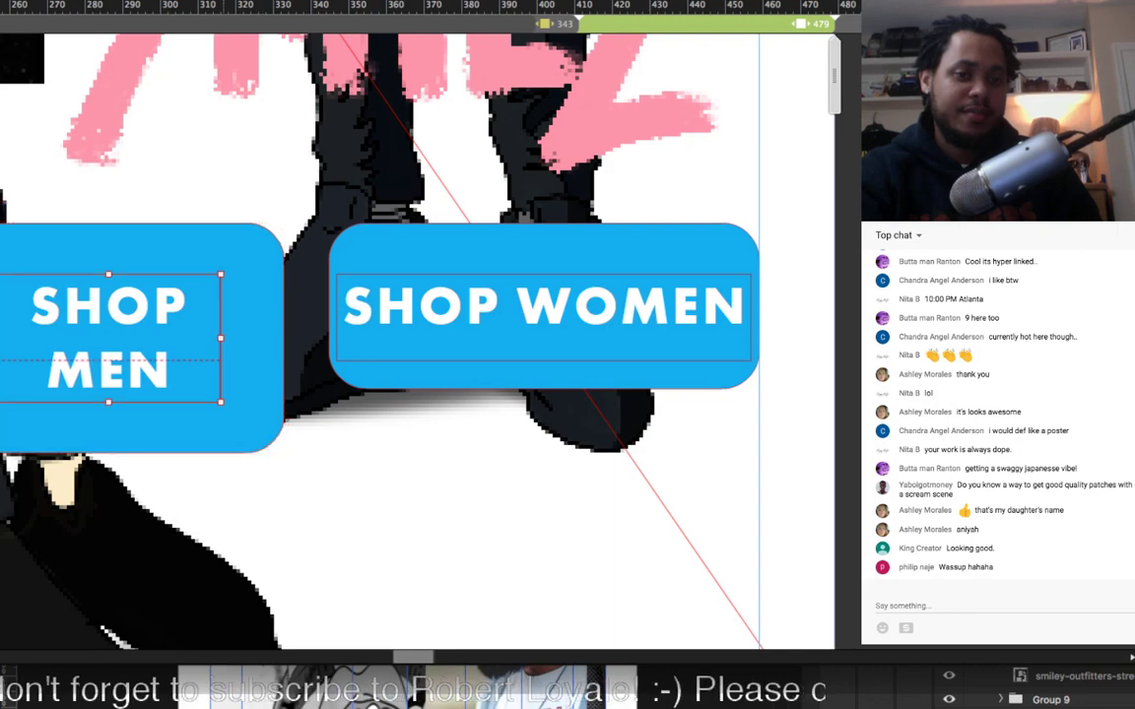
drag(221, 338, 263, 338)
scroll(264, 338, left, 2)
scroll(409, 334, left, 1)
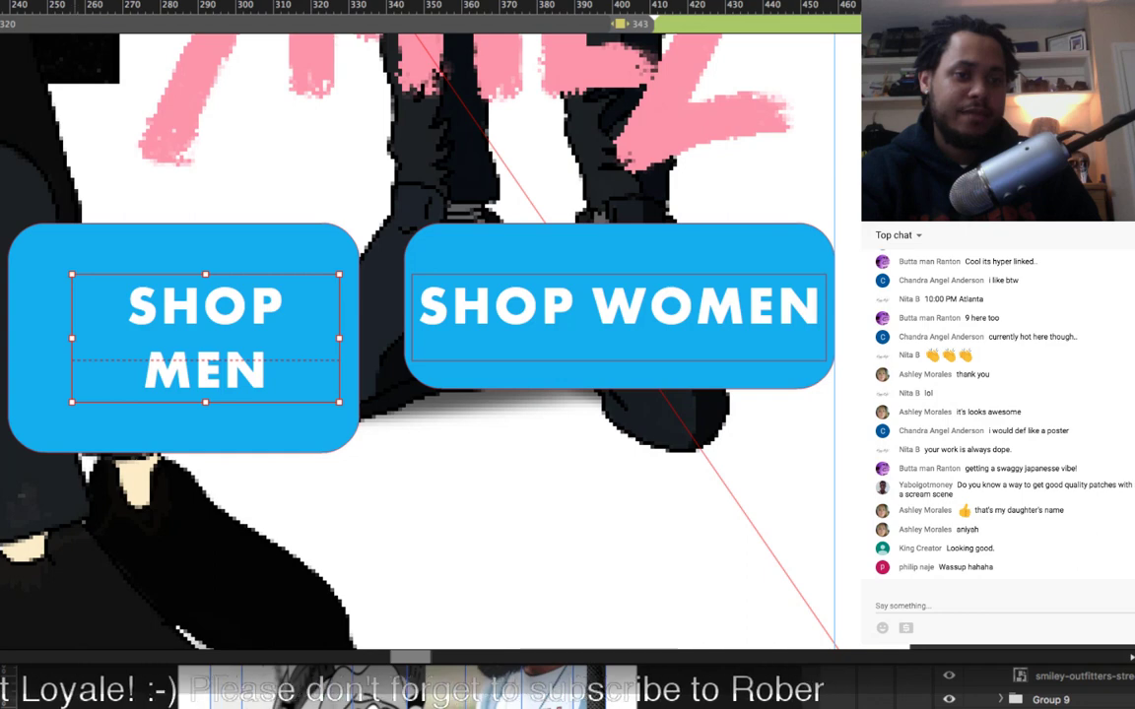
drag(72, 402, 27, 361)
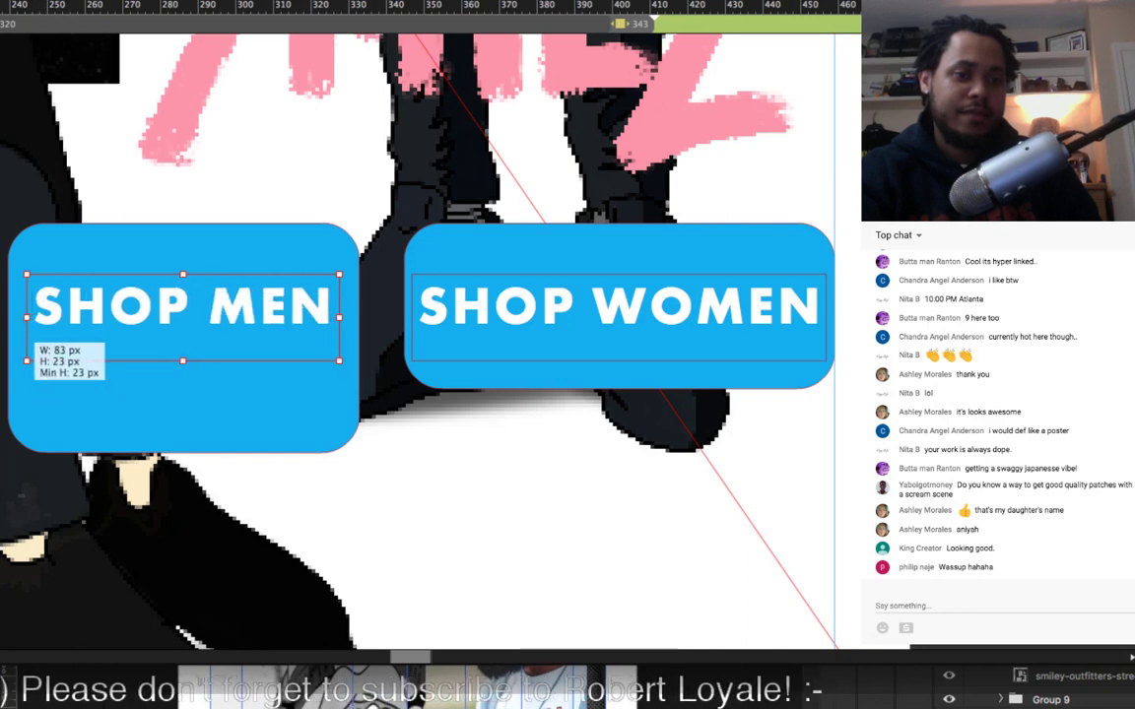
click(136, 392)
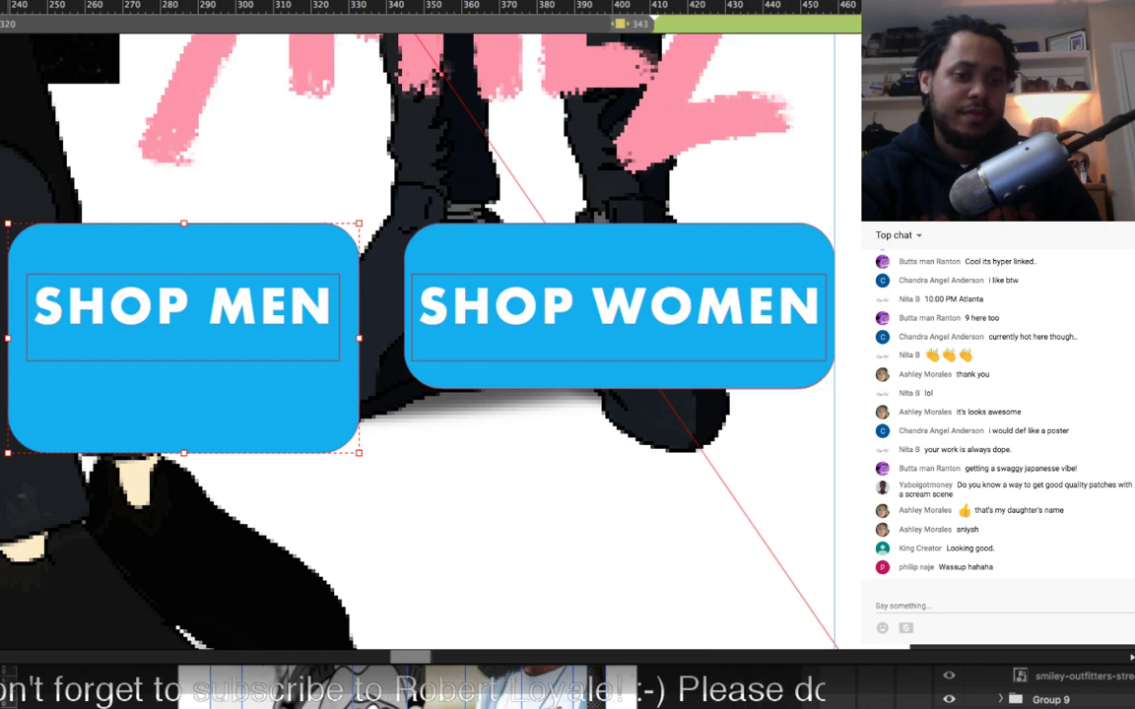
drag(183, 452, 187, 388)
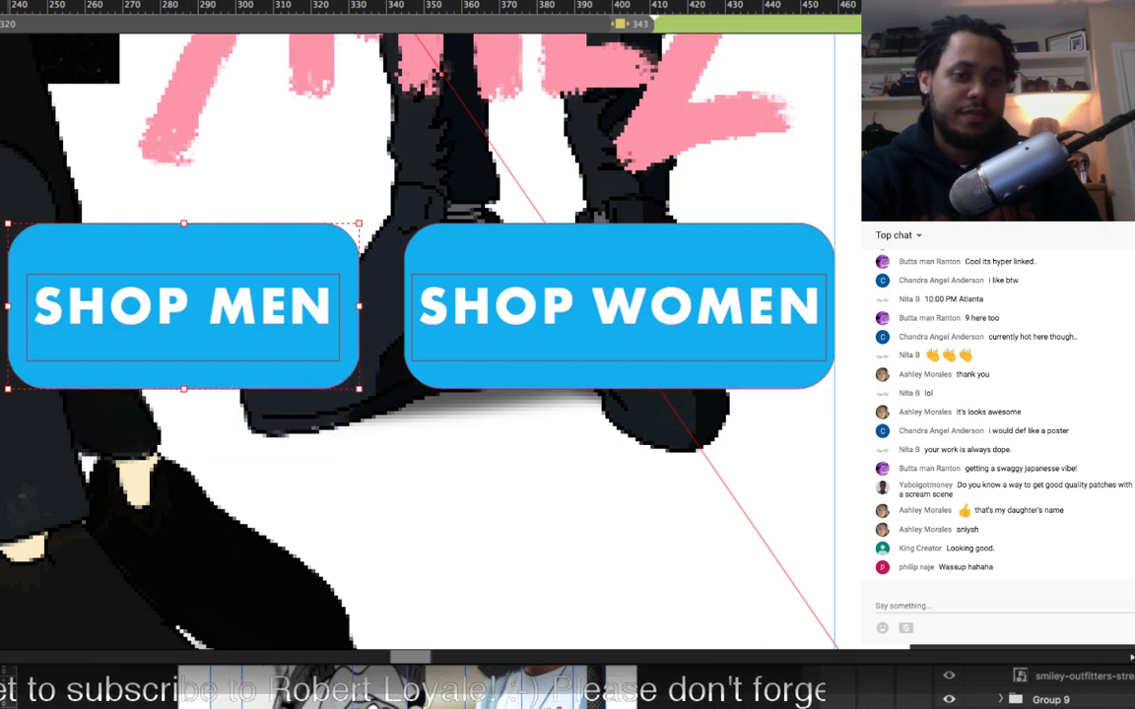
Step: At the 479 breakpoint, stack the SHOP MEN button above the SHOP WOMEN button with a small vertical gap
drag(183, 335, 392, 270)
drag(670, 266, 451, 429)
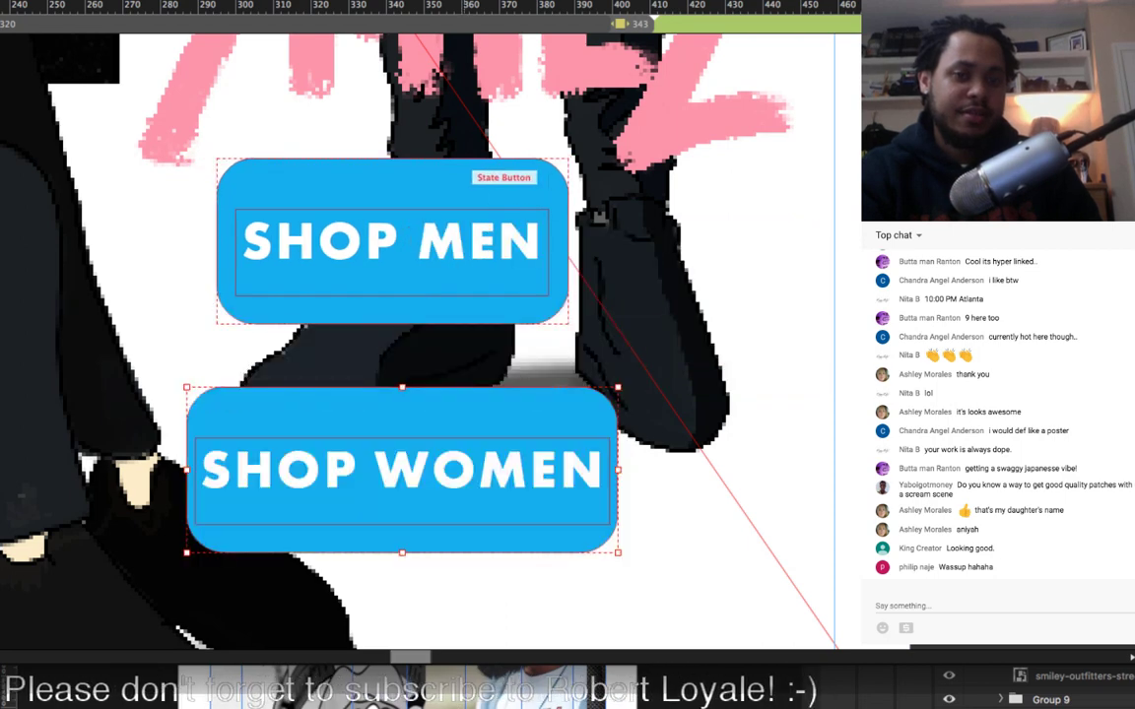
drag(461, 180, 488, 207)
key(Left)
key(Left)
key(Left)
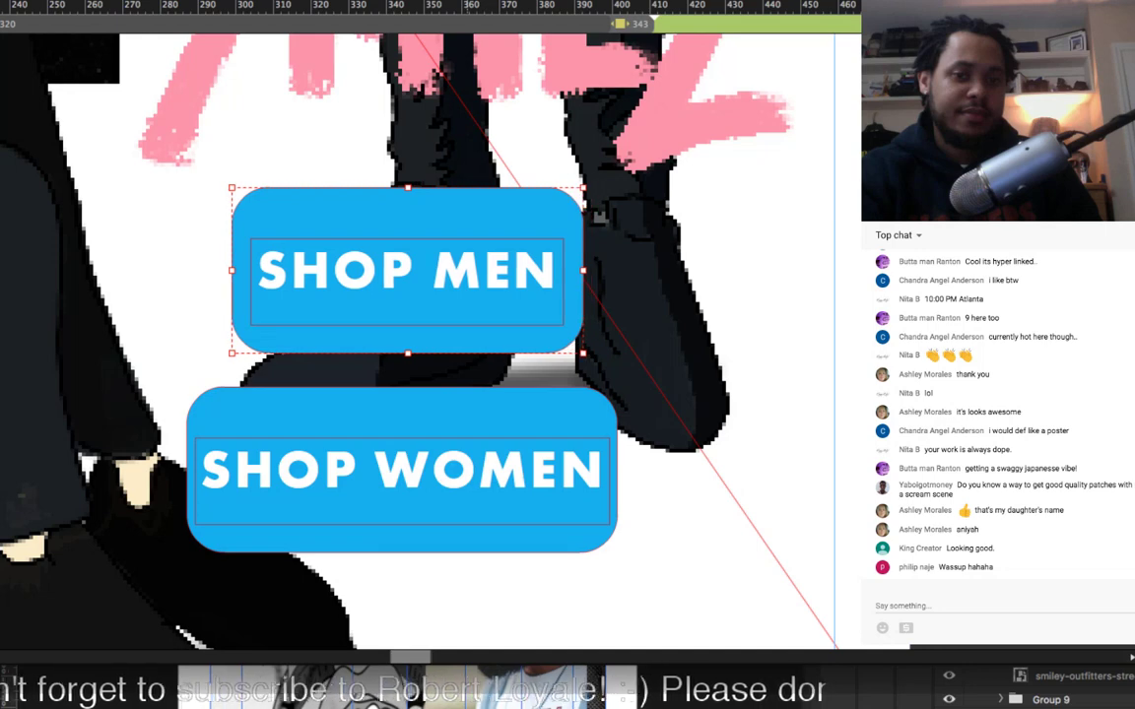
Step: Widen the SHOP MEN button on both sides to match SHOP WOMEN's width and centre its label horizontally
drag(583, 270, 616, 270)
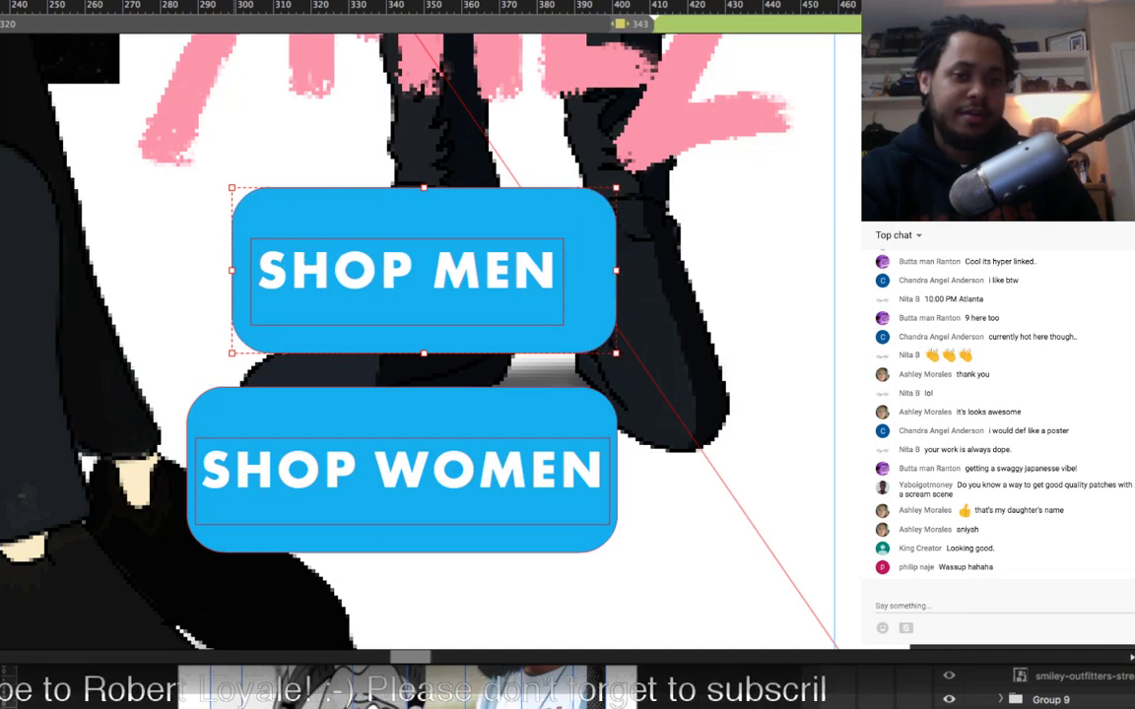
drag(232, 270, 188, 270)
click(390, 264)
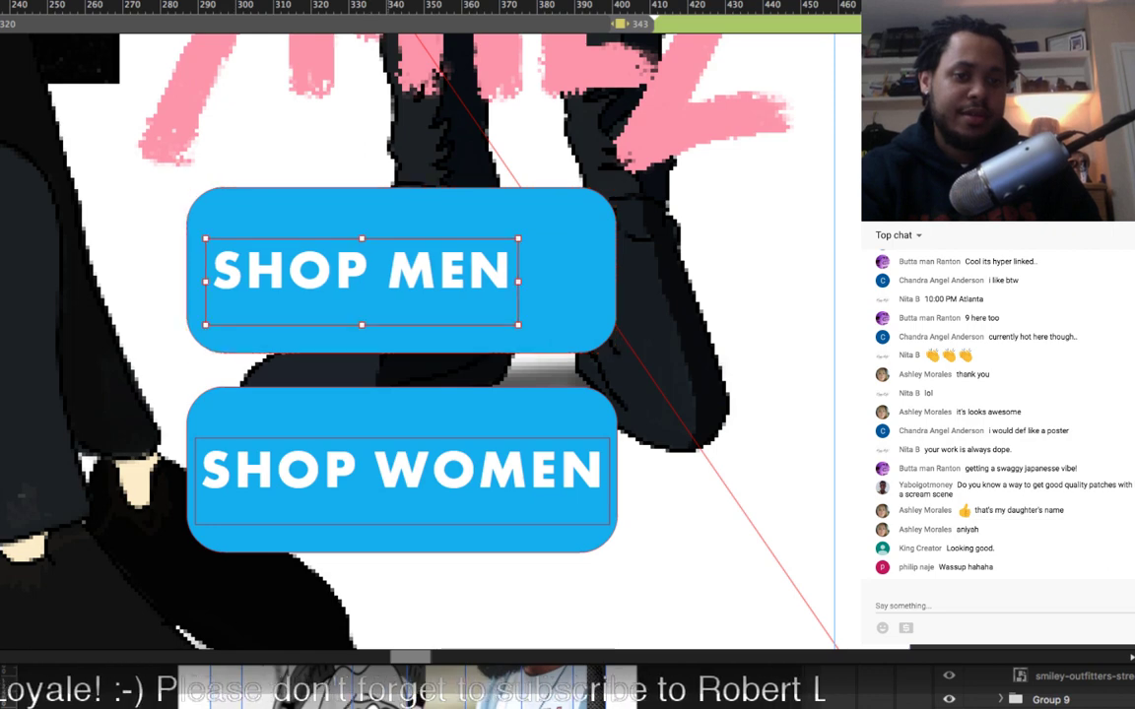
drag(390, 264, 430, 258)
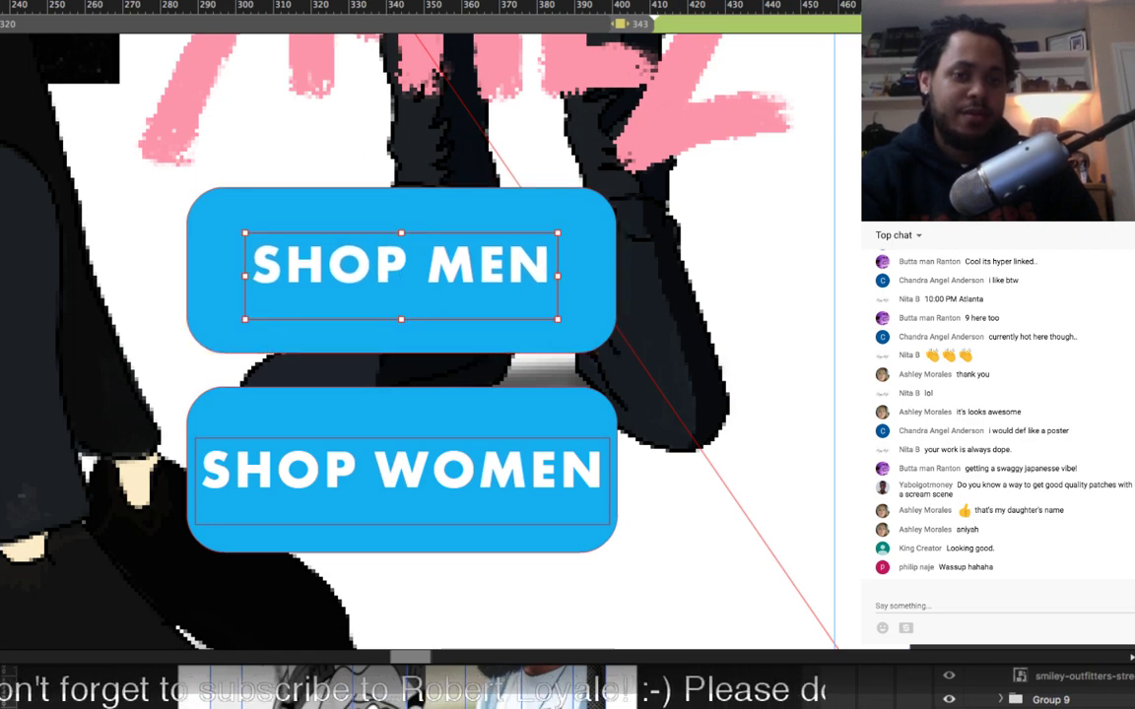
Step: Compare the button layout at the 575 breakpoint with the stacked layout at the 479 breakpoint
click(693, 23)
scroll(658, 233, down, 1)
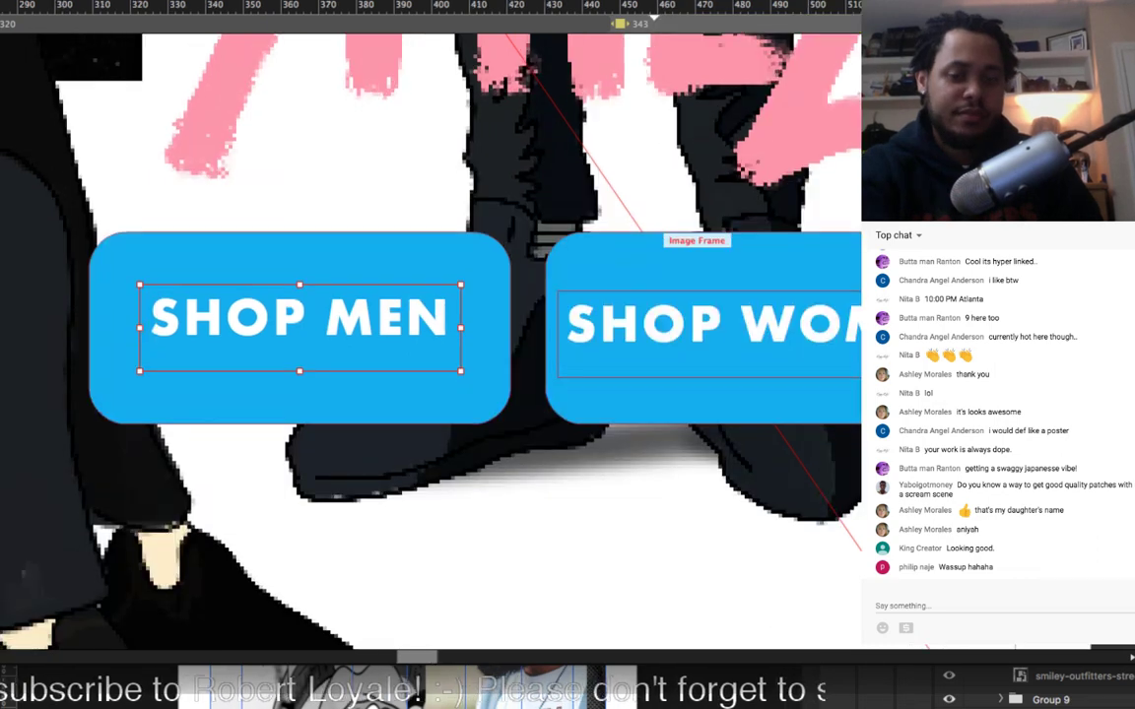
key(super+minus)
key(super+minus)
scroll(431, 335, right, 5)
scroll(430, 335, up, 2)
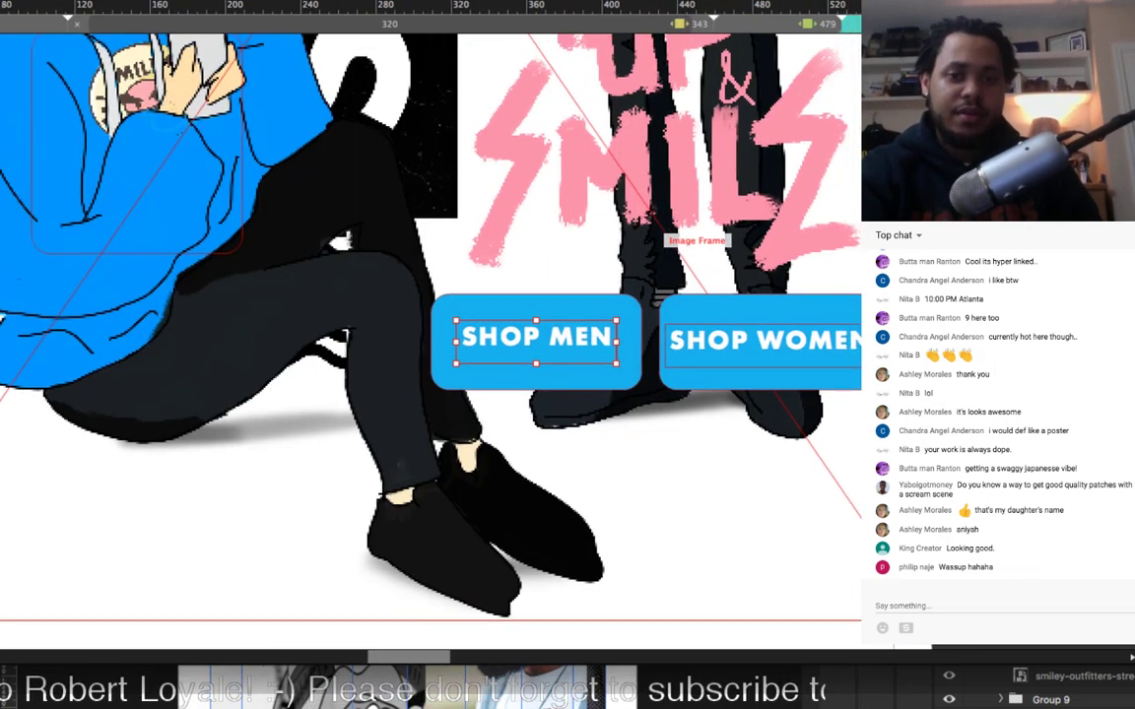
scroll(430, 334, up, 2)
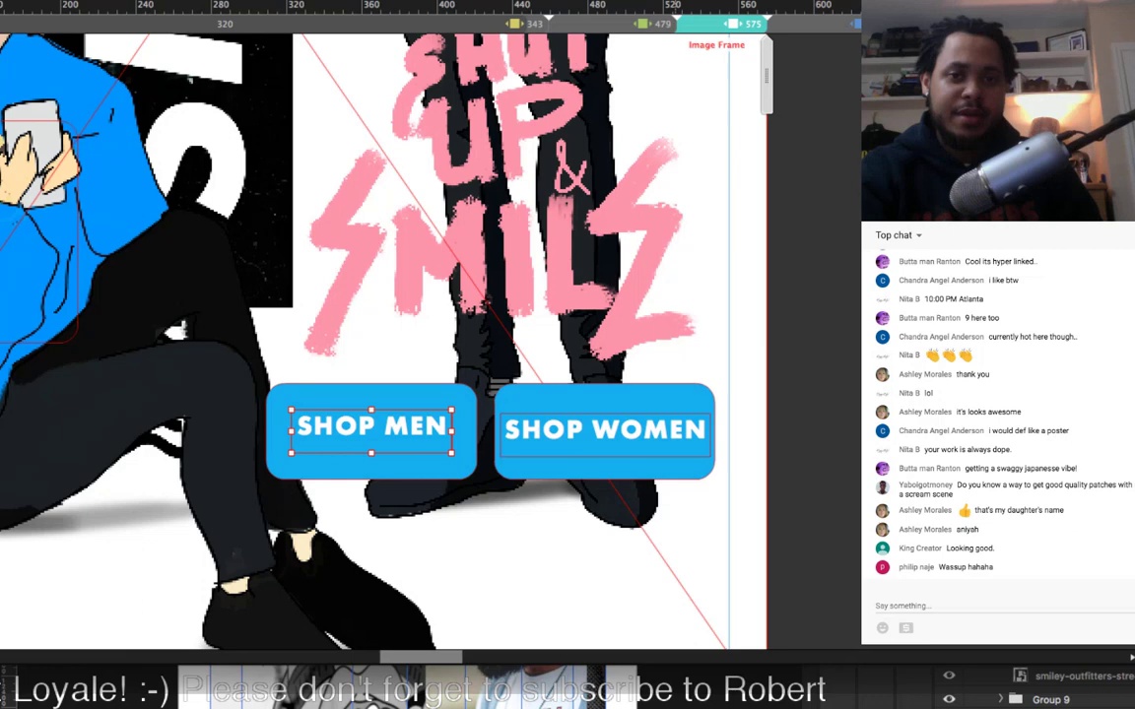
click(609, 24)
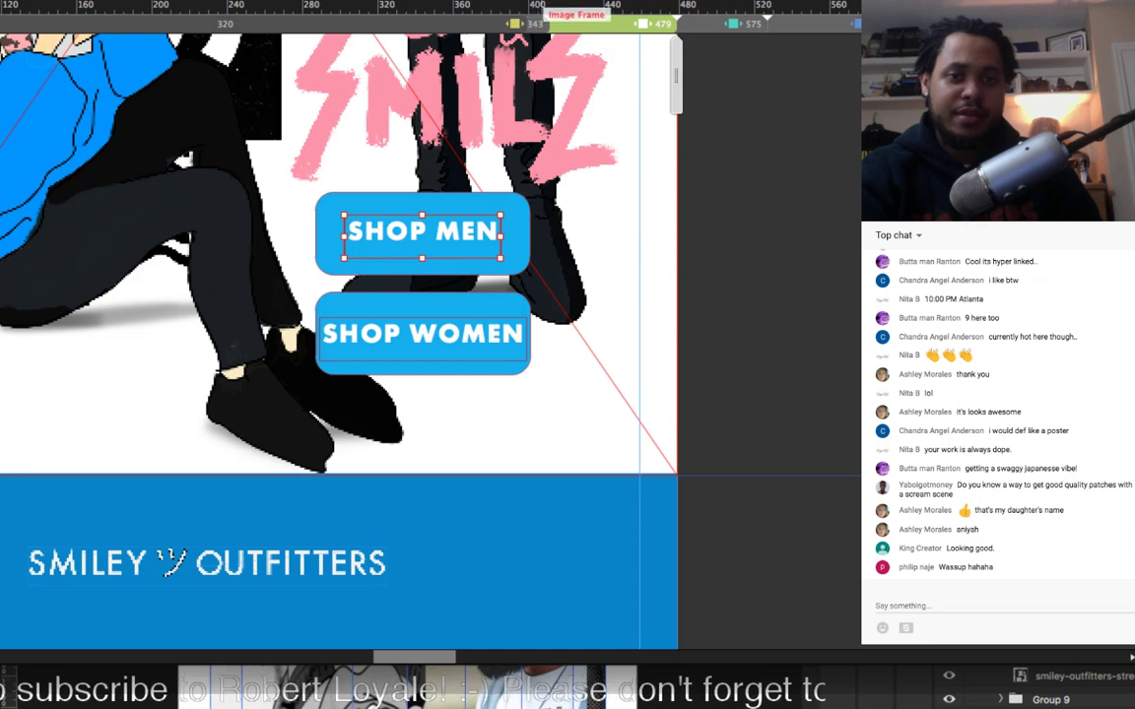
Step: At the 343 breakpoint, move both shop buttons together up onto the lower right of the hero image
click(515, 24)
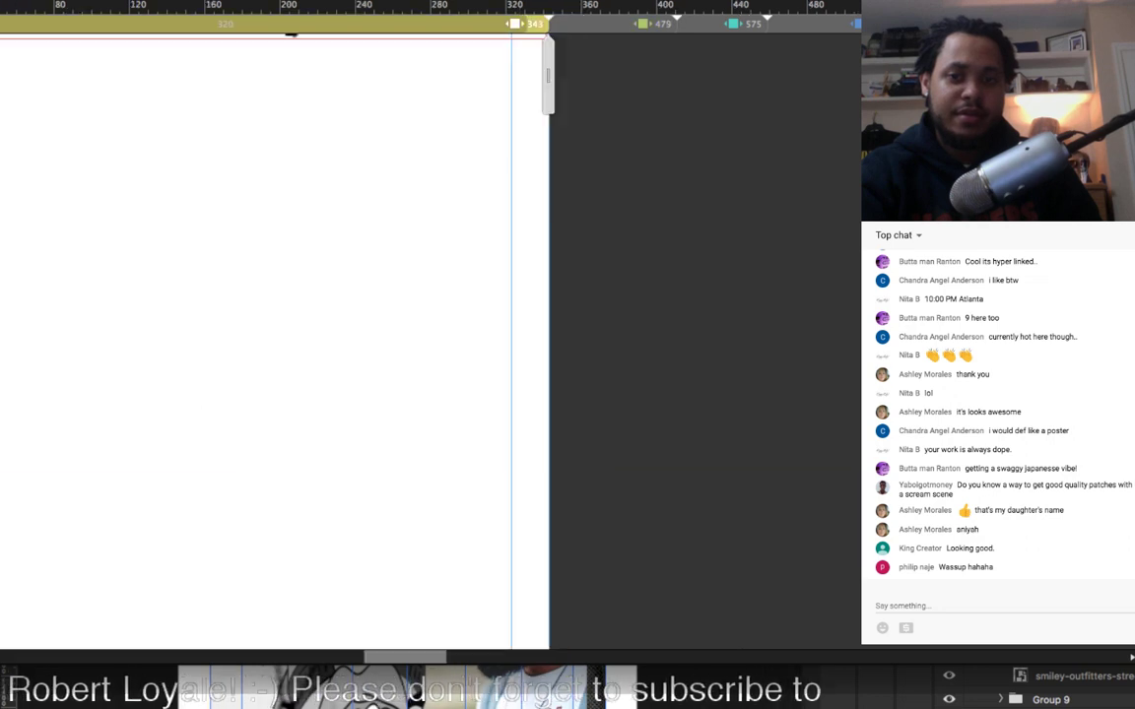
scroll(431, 341, down, 5)
scroll(431, 340, left, 1)
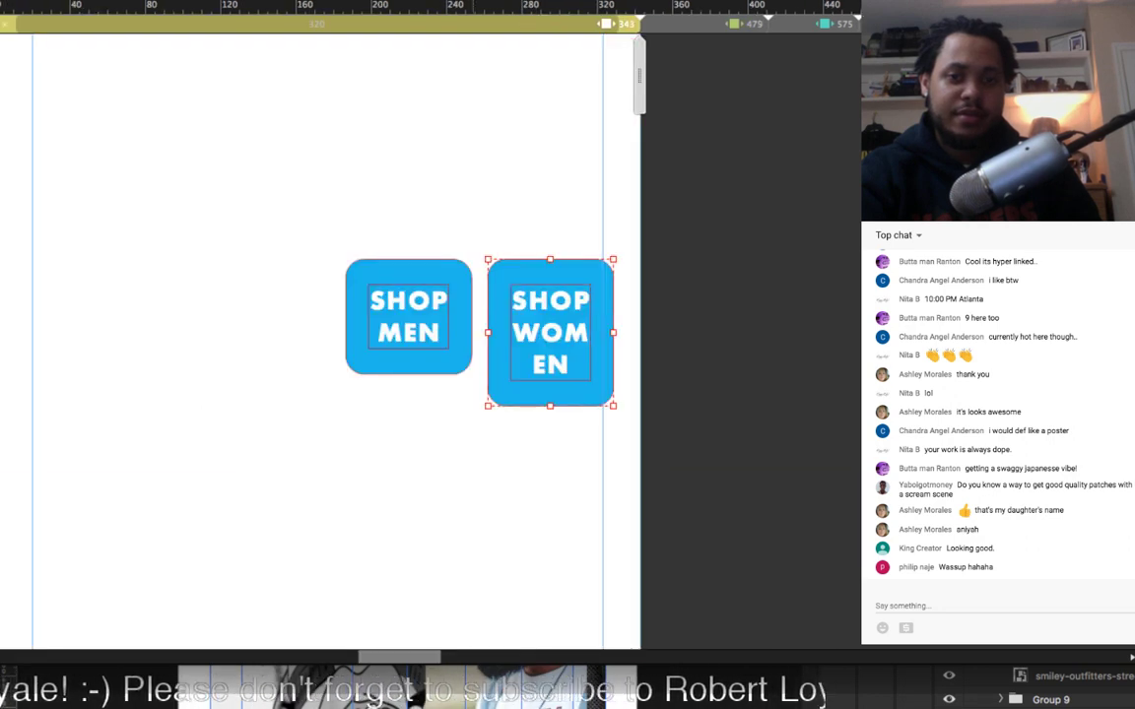
drag(733, 337, 198, 233)
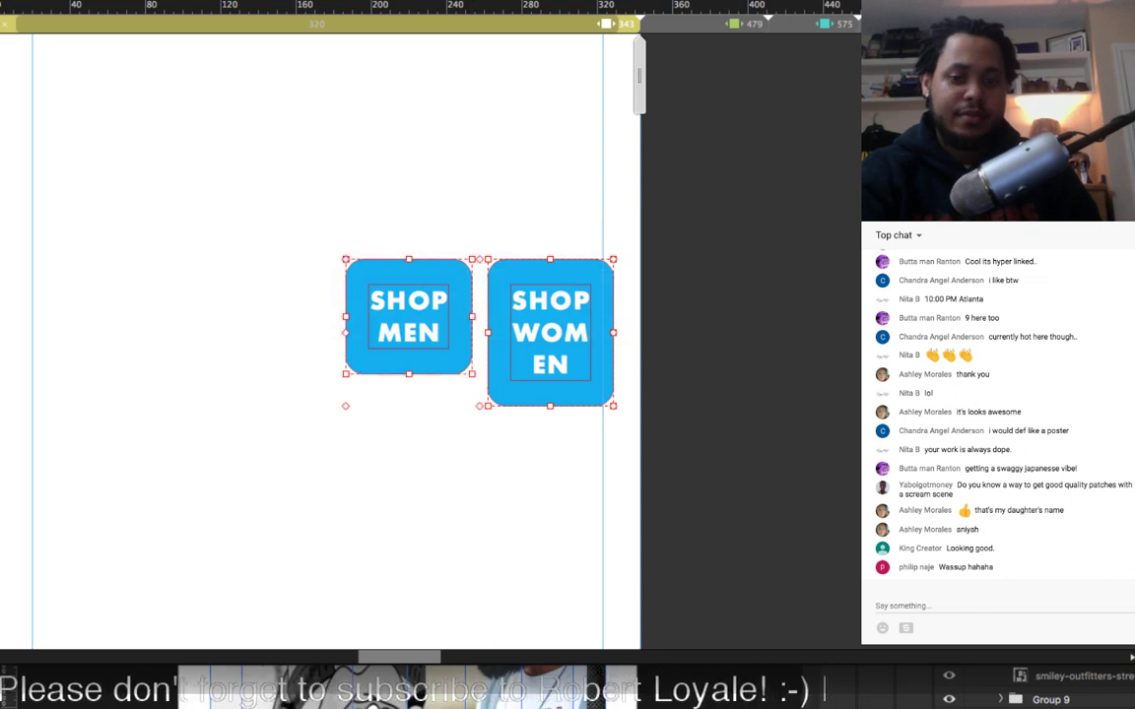
key(super+minus)
key(super+minus)
key(super+minus)
key(super+minus)
key(super+minus)
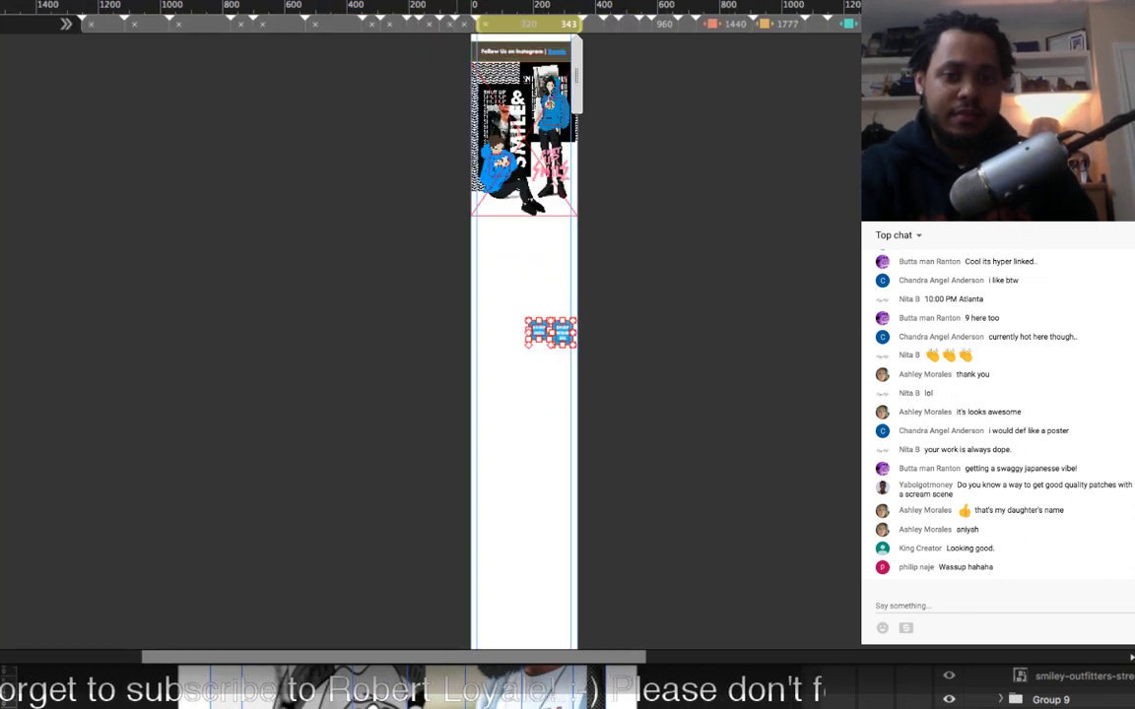
drag(561, 332, 561, 216)
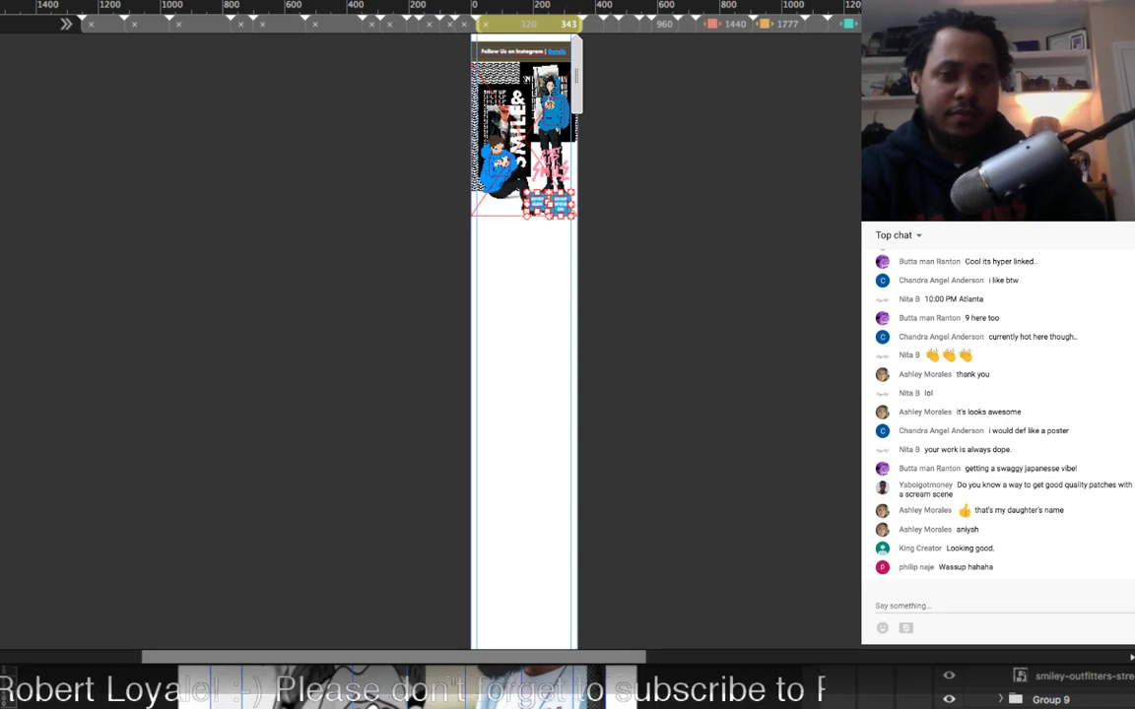
Step: Move the SHOP MEN button alone upward to make room for a vertical stack at the 343 breakpoint
key(super+equal)
key(super+equal)
key(super+equal)
key(super+equal)
key(super+equal)
key(super+equal)
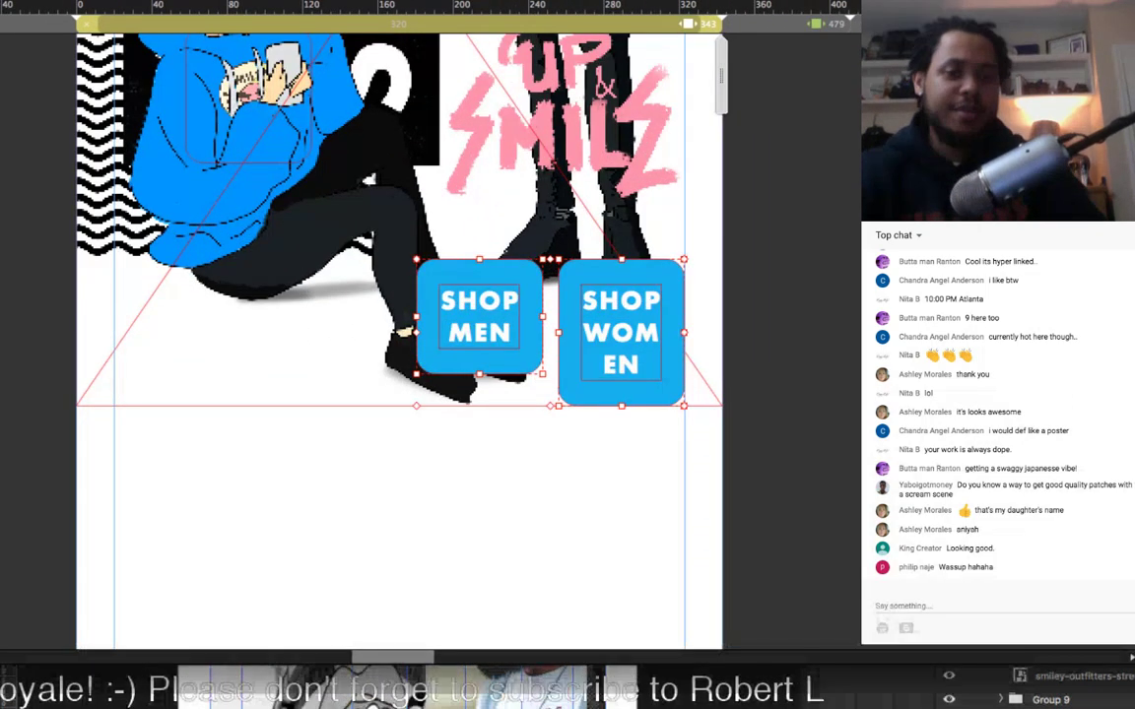
key(super+equal)
key(super+equal)
key(super+minus)
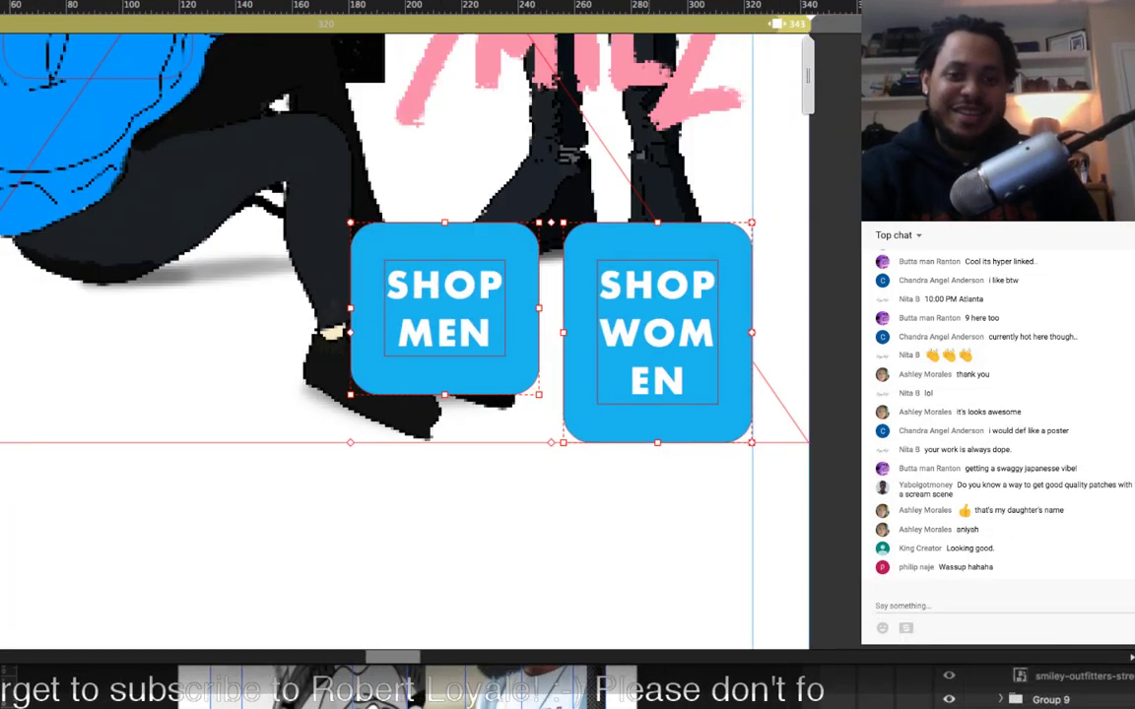
click(833, 197)
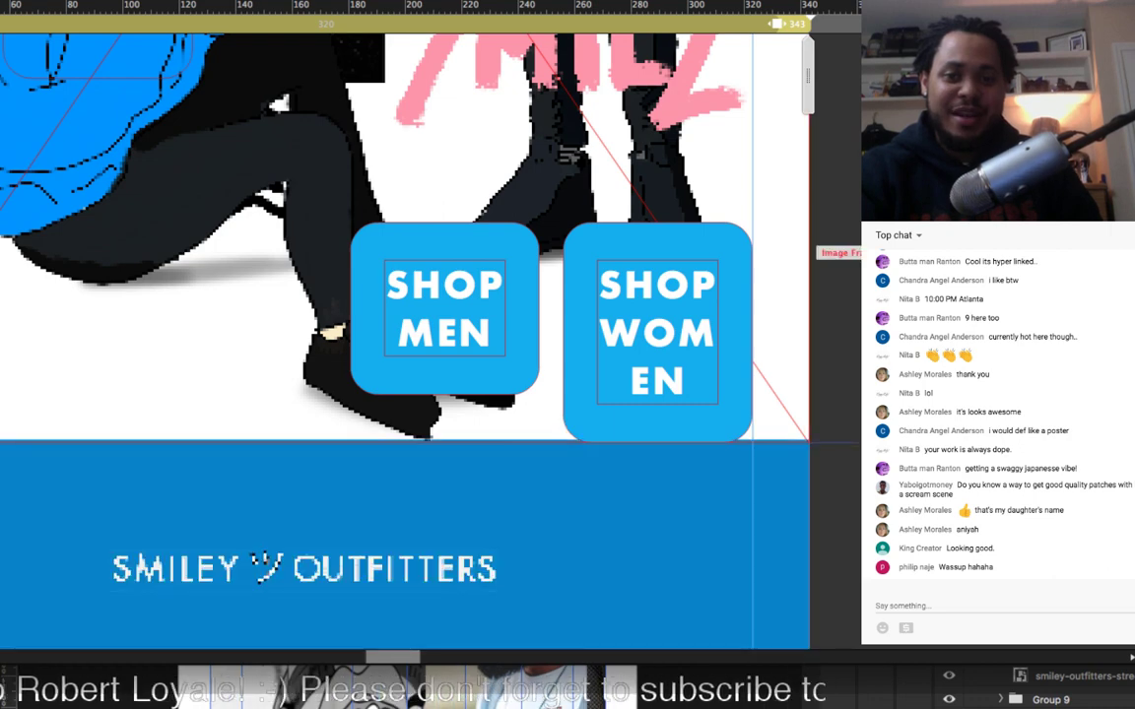
drag(482, 310, 480, 224)
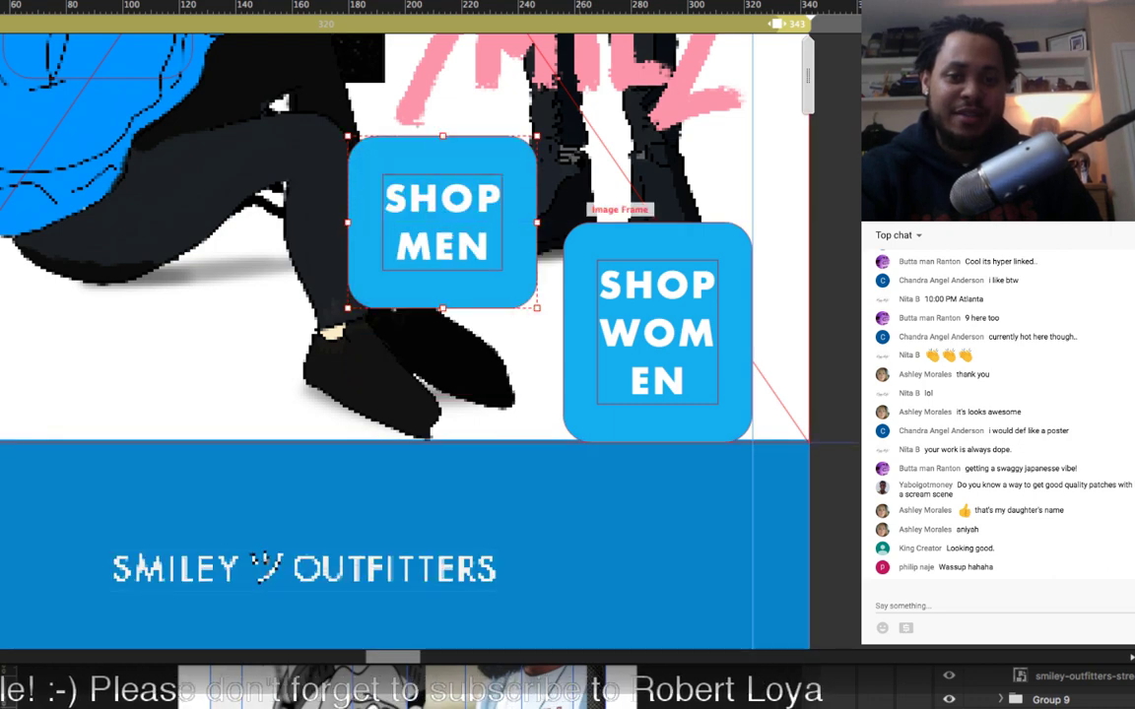
Step: Extend the SHOP WOMEN button leftward, trim its right side, and widen its text frame to 108 px for a single-line label
click(607, 240)
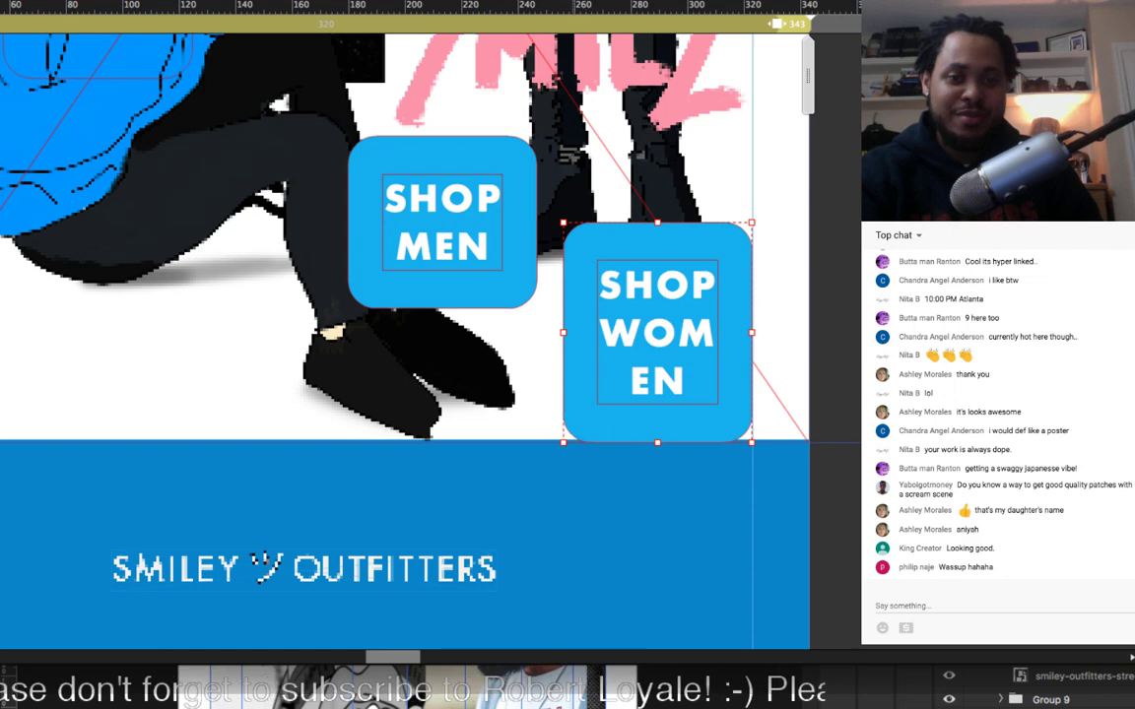
drag(563, 332, 407, 332)
drag(752, 333, 720, 332)
click(502, 315)
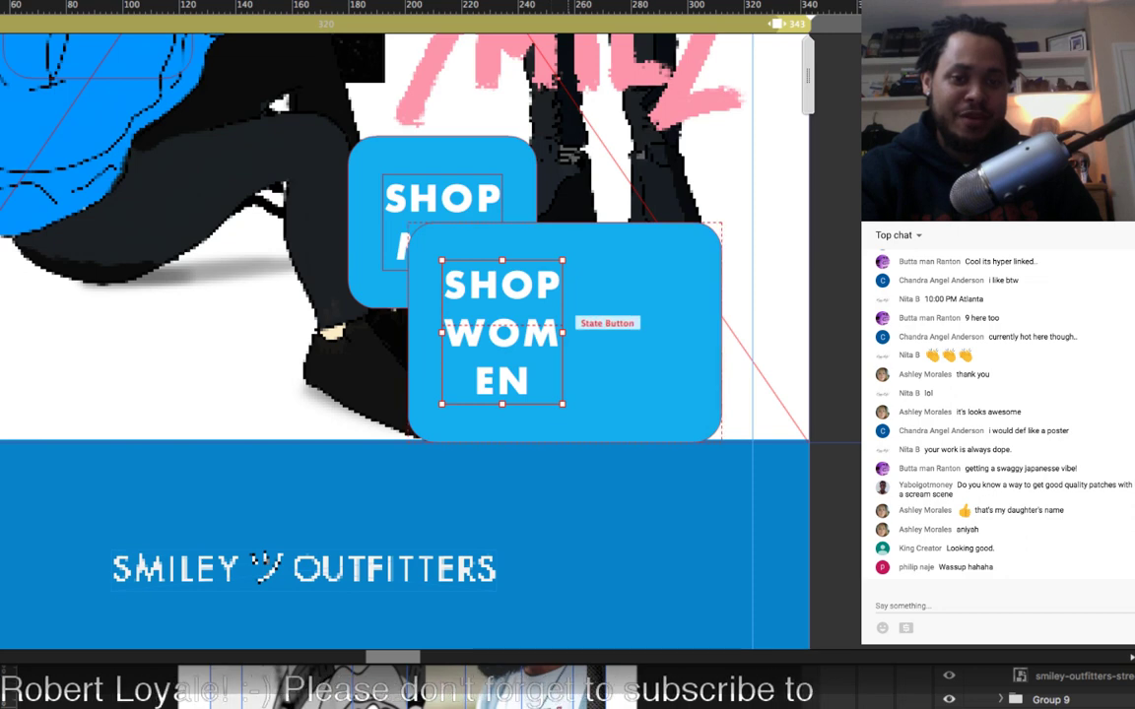
drag(562, 332, 701, 332)
drag(441, 309, 422, 308)
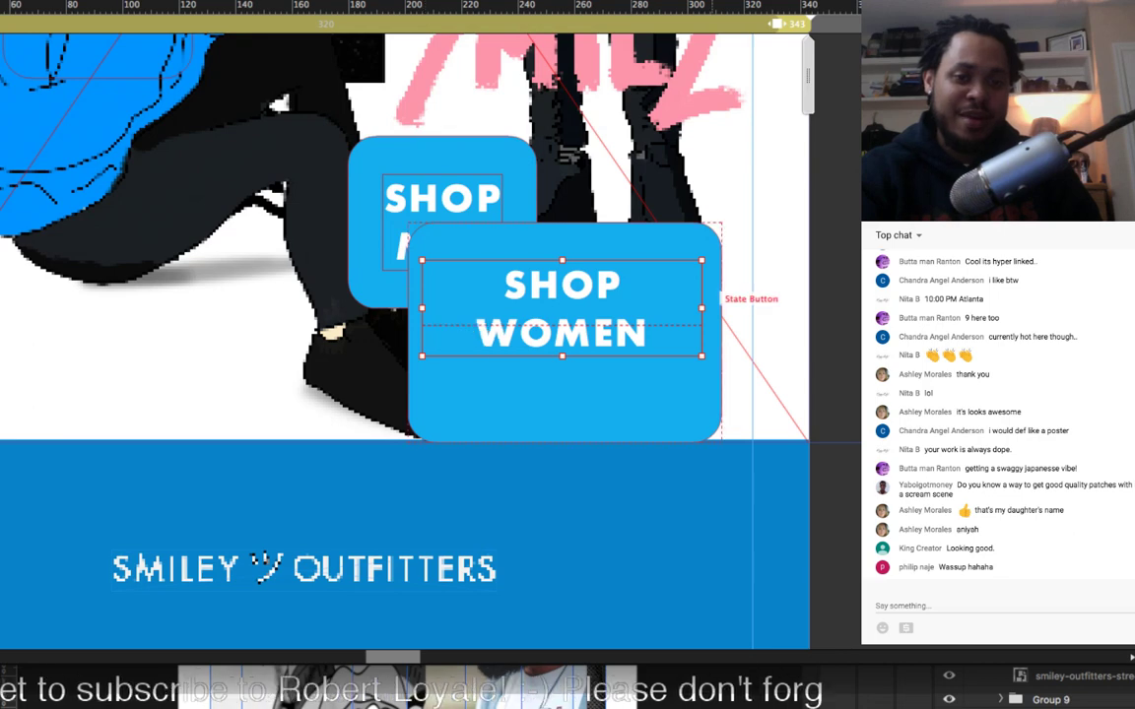
drag(701, 308, 727, 292)
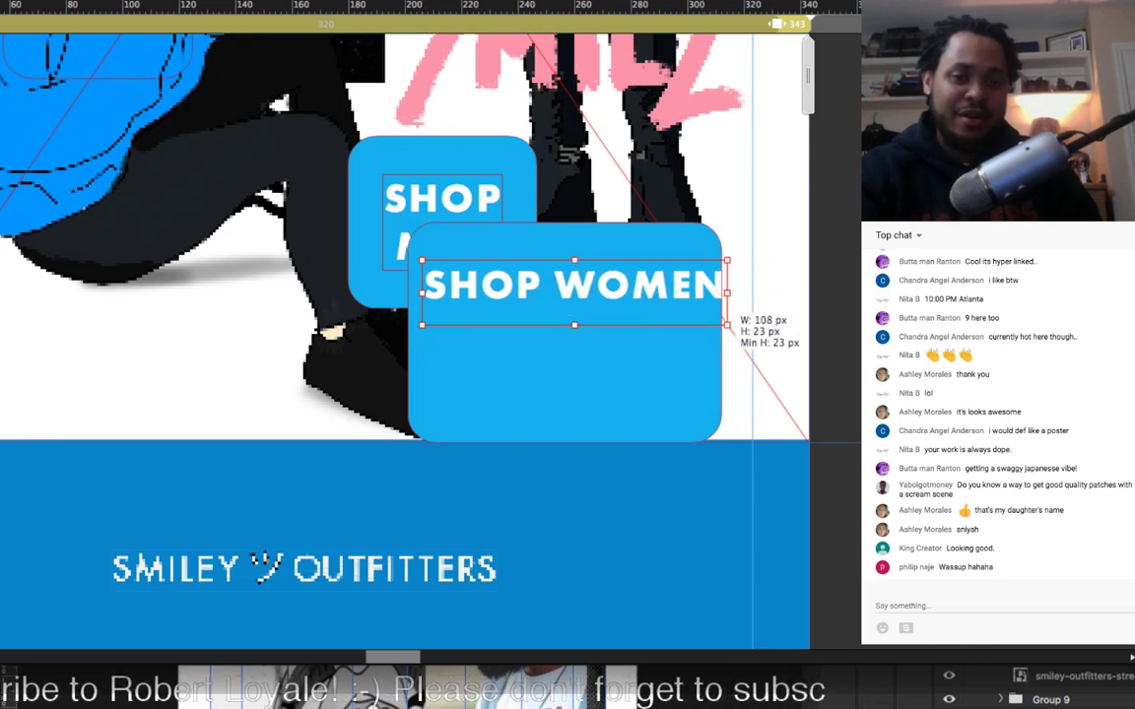
Step: Extend the SHOP WOMEN button further on the left and centre its single-line label horizontally within it
mouse_move(575, 292)
mouse_down()
mouse_move(551, 293)
mouse_move(559, 291)
mouse_up()
click(603, 339)
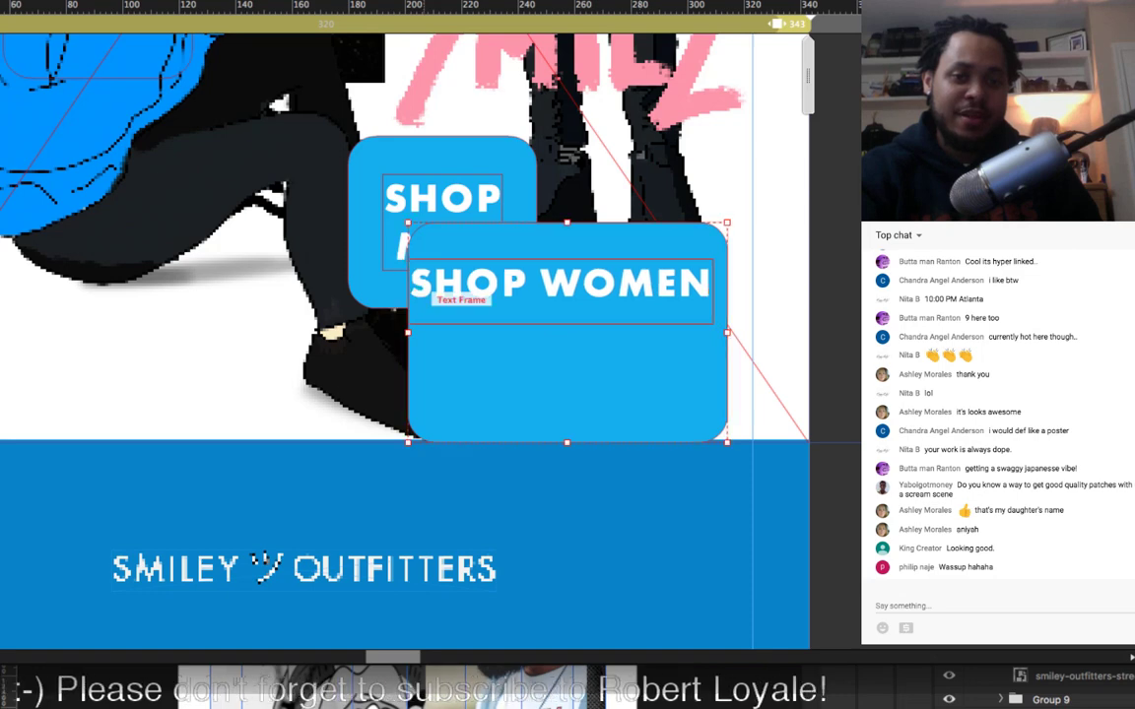
drag(408, 332, 385, 331)
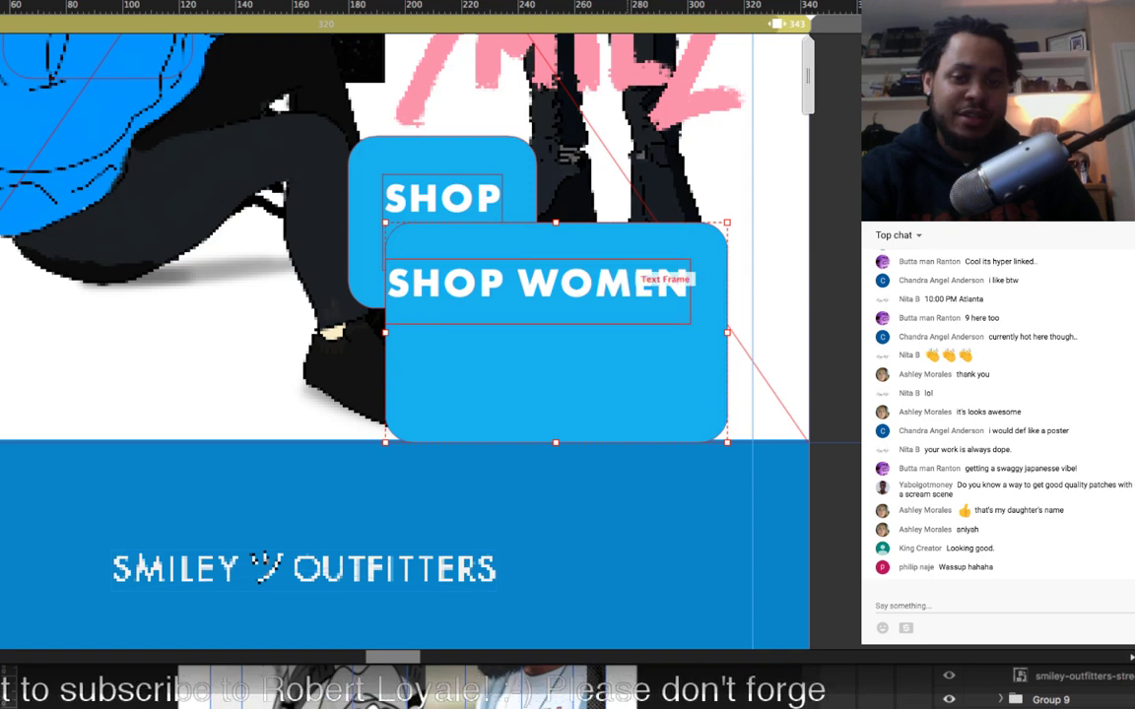
drag(633, 286, 651, 286)
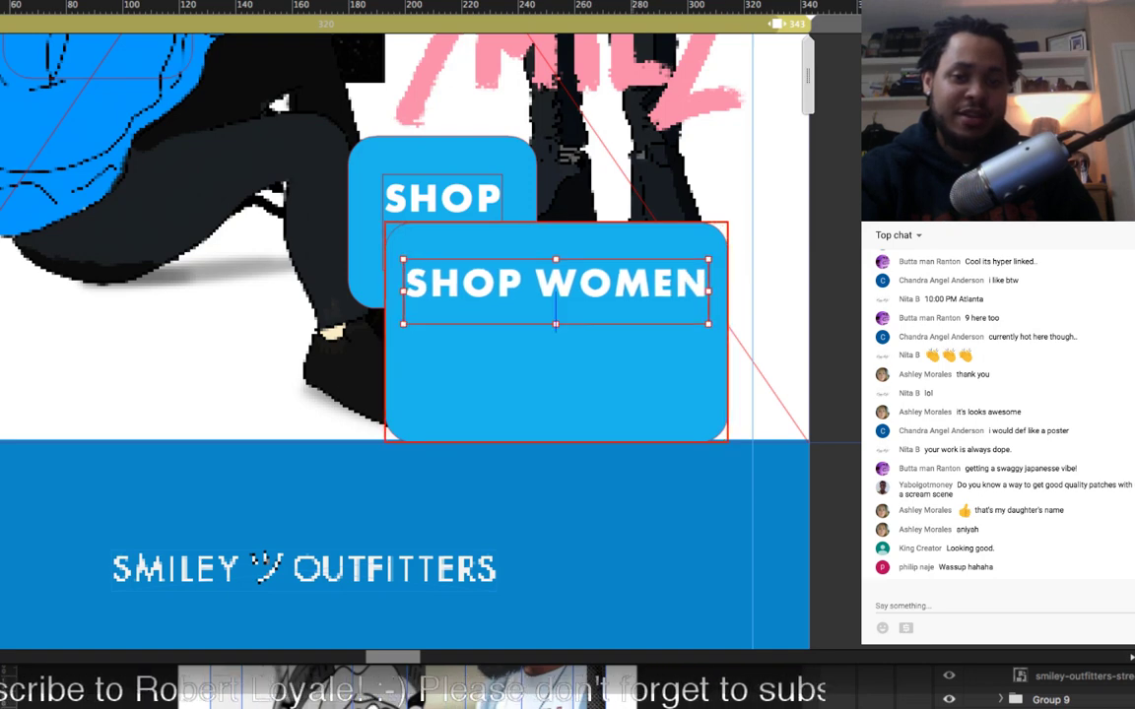
Step: Shorten the SHOP WOMEN button from above to suit one line and raise it slightly above the blue footer
click(610, 241)
drag(556, 222, 555, 319)
drag(555, 381, 555, 363)
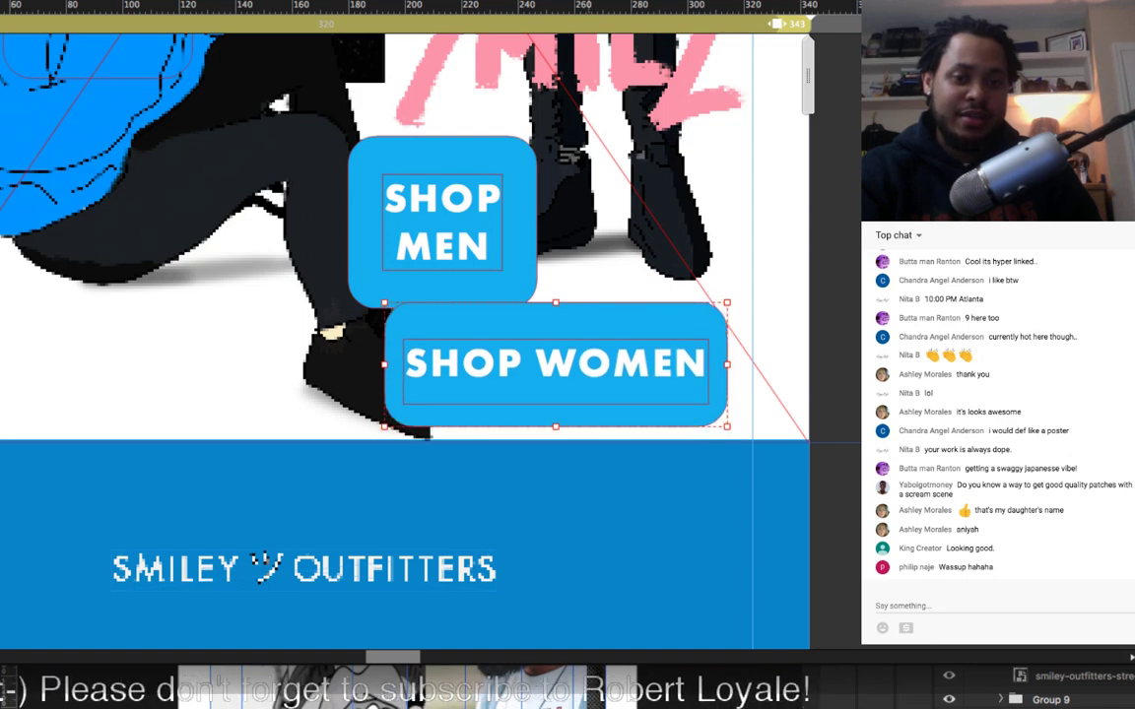
Step: Align the SHOP MEN button with SHOP WOMEN's left edge, match its width, and widen its text frame for a single-line label
drag(442, 223, 478, 215)
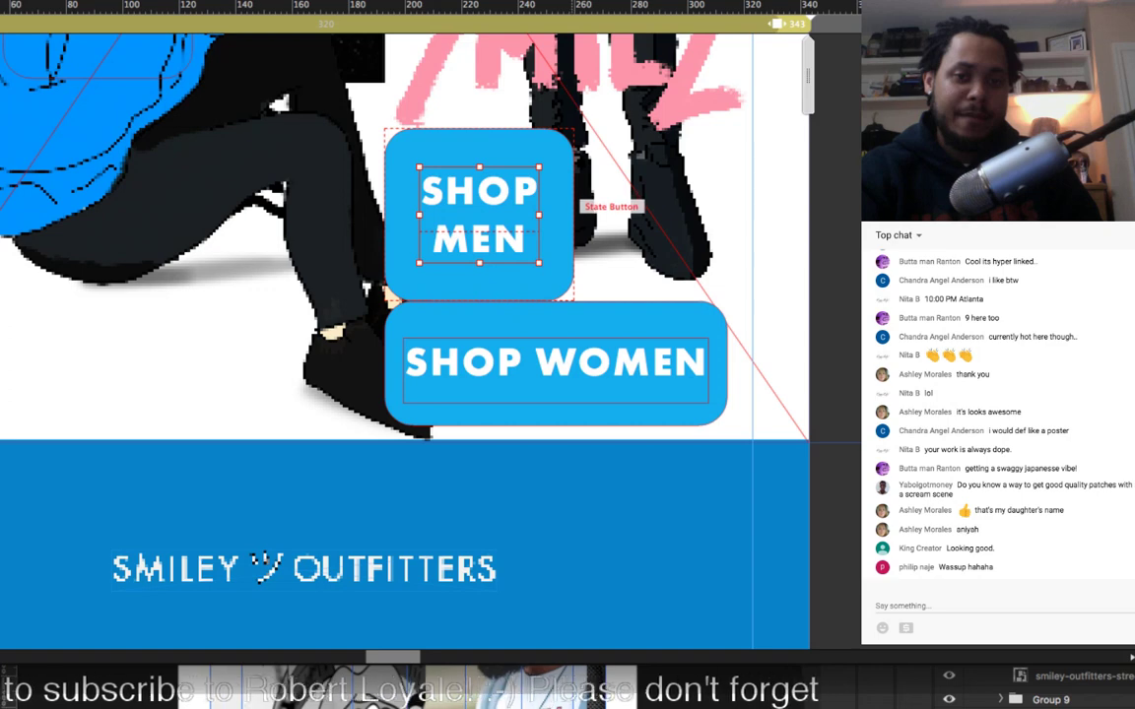
drag(573, 214, 726, 213)
click(480, 214)
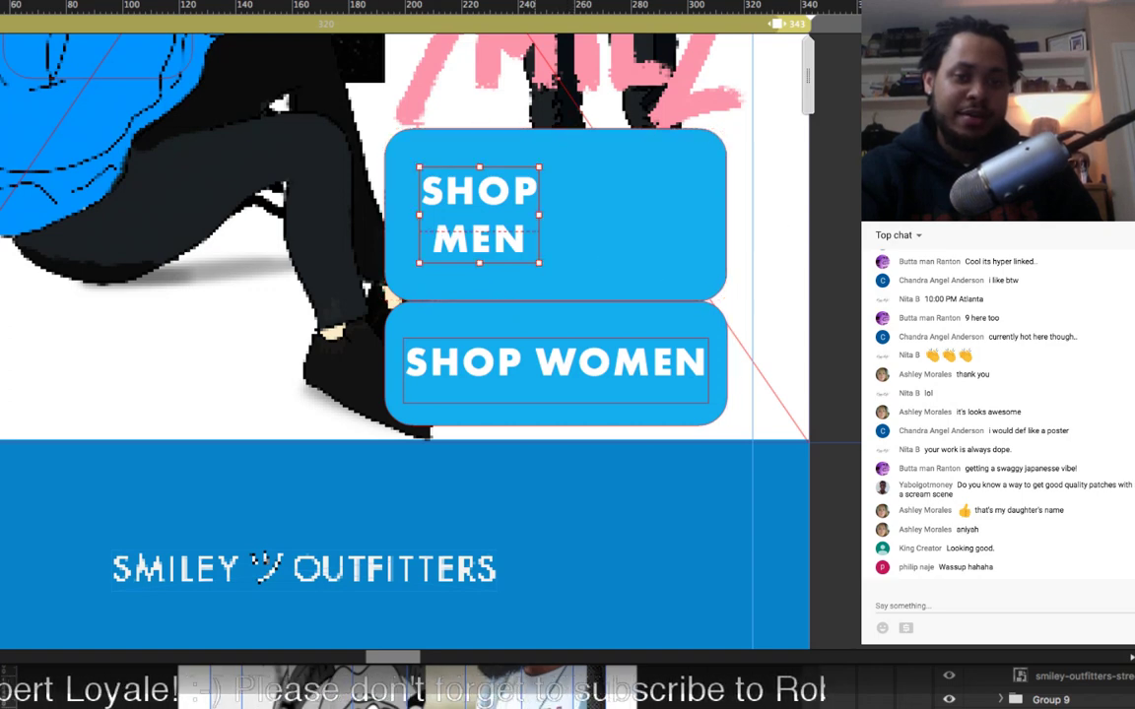
drag(539, 213, 701, 214)
click(537, 244)
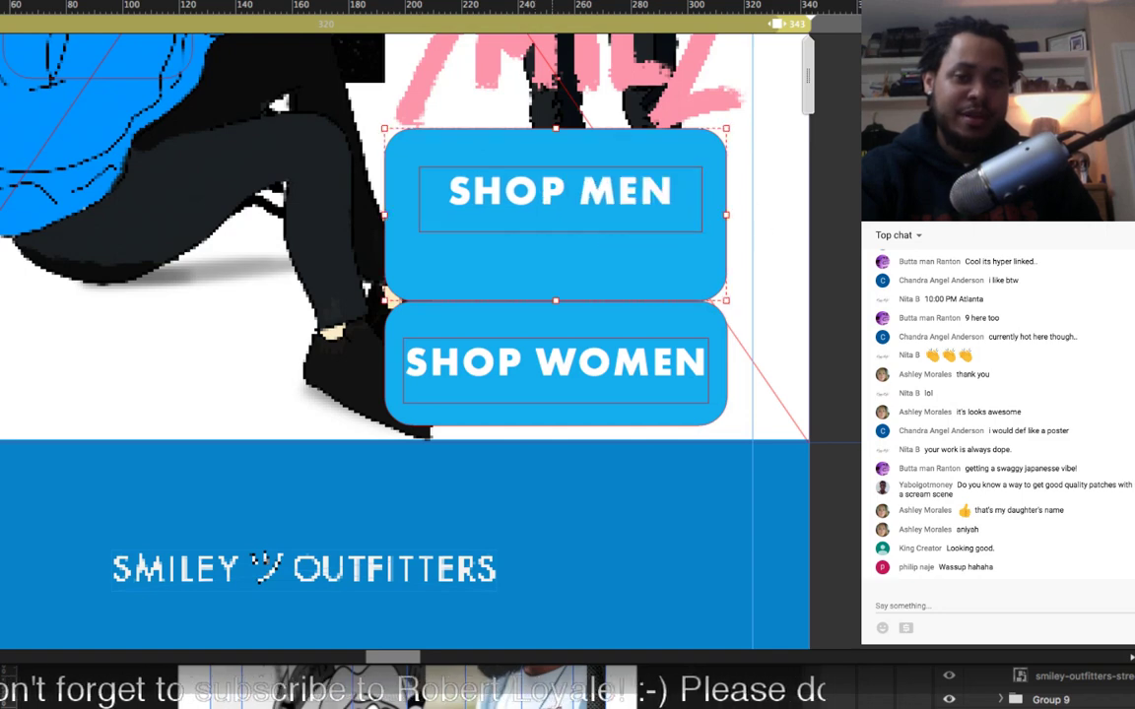
Step: Shorten the SHOP MEN button to suit its single line and centre the label vertically inside it
drag(556, 300, 555, 248)
drag(556, 128, 555, 150)
key(Up)
key(Up)
key(Up)
key(Up)
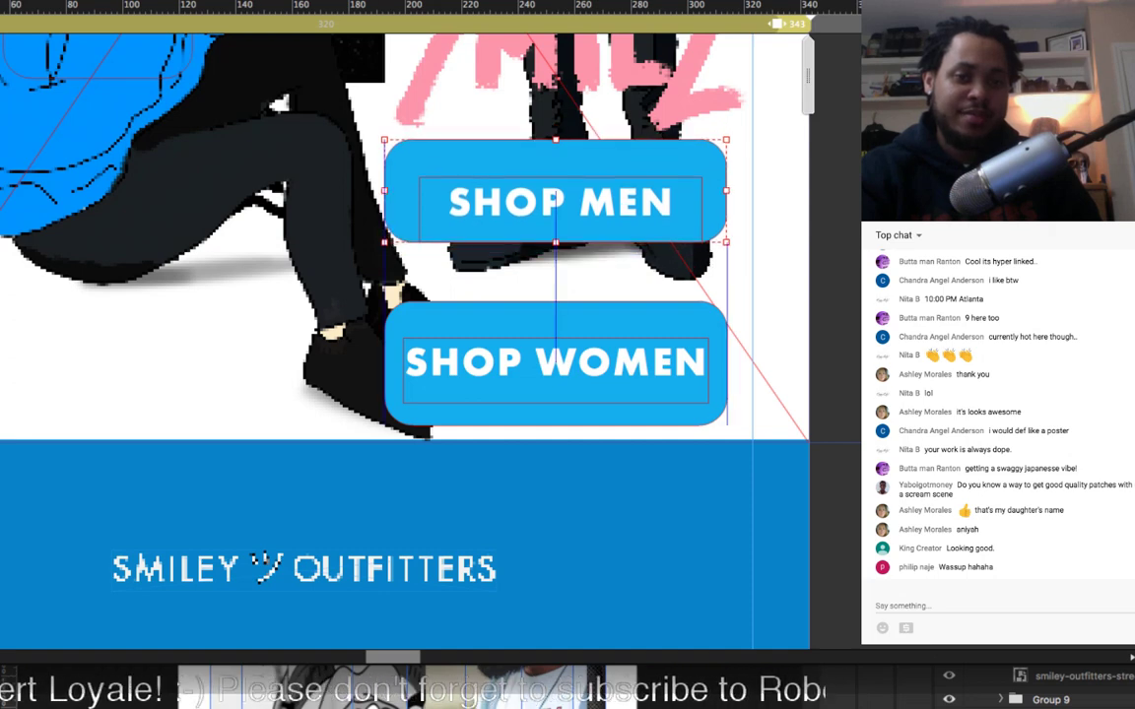
key(super+z)
click(559, 207)
drag(559, 214, 559, 194)
Step: Reduce the SHOP WOMEN button's height around its label and move it up closer beneath SHOP MEN
click(581, 360)
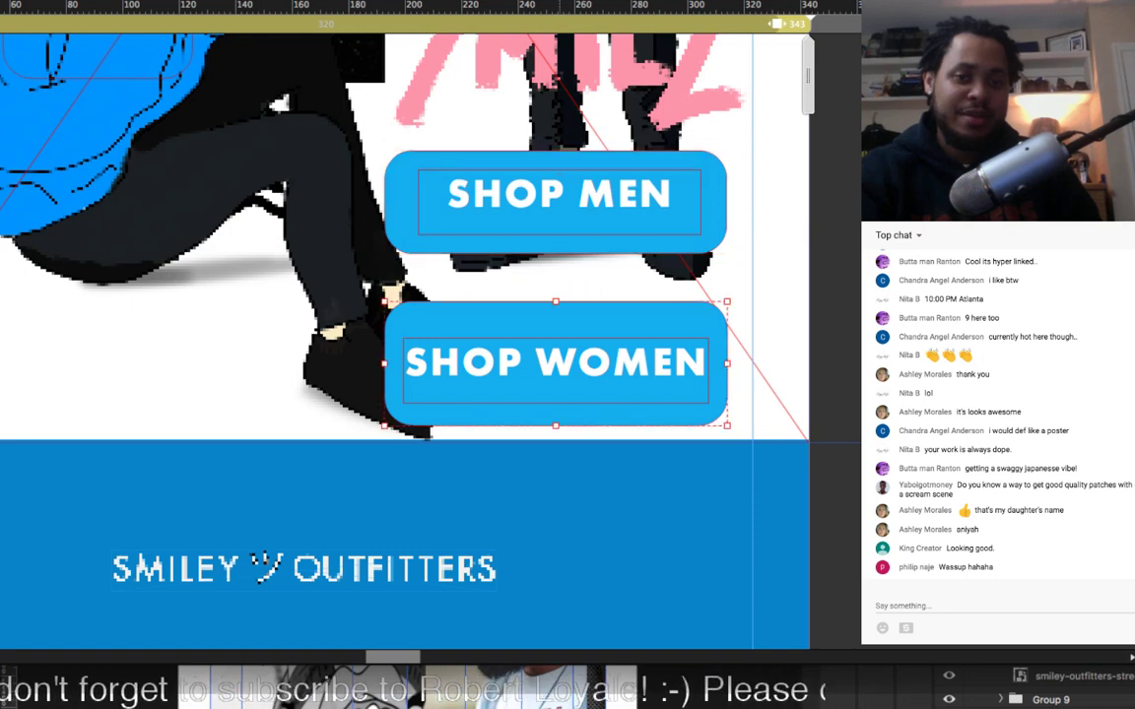
mouse_move(581, 360)
mouse_down()
mouse_move(580, 327)
mouse_move(555, 363)
mouse_move(579, 345)
mouse_up()
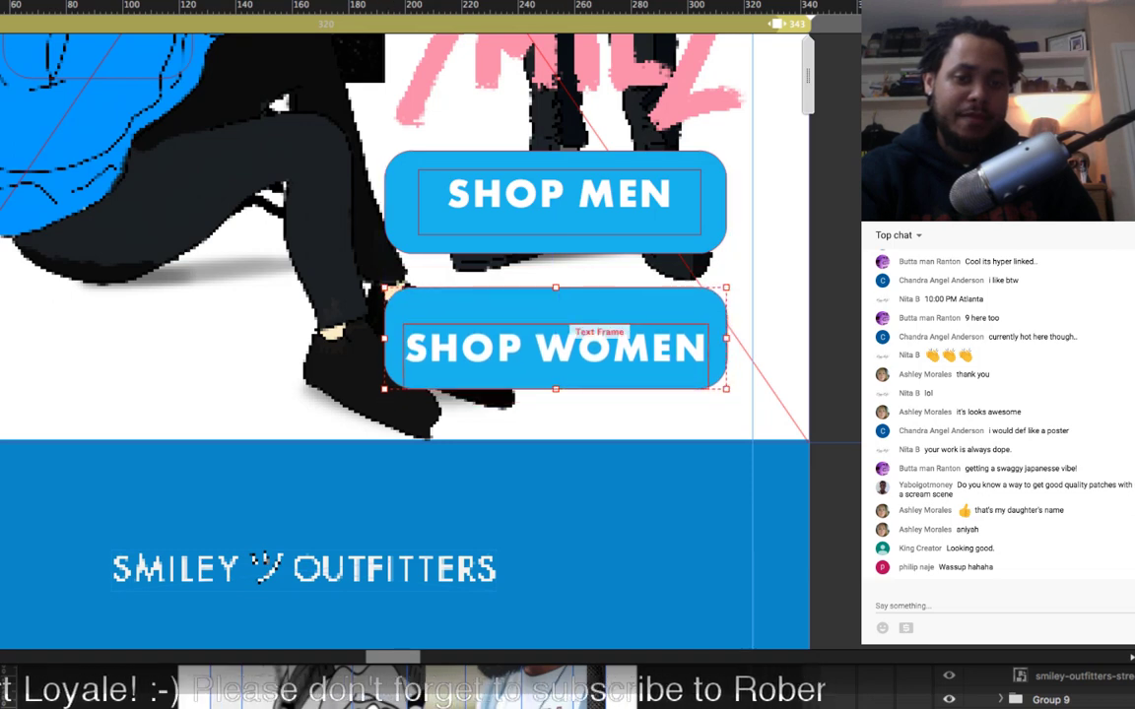
key(super+z)
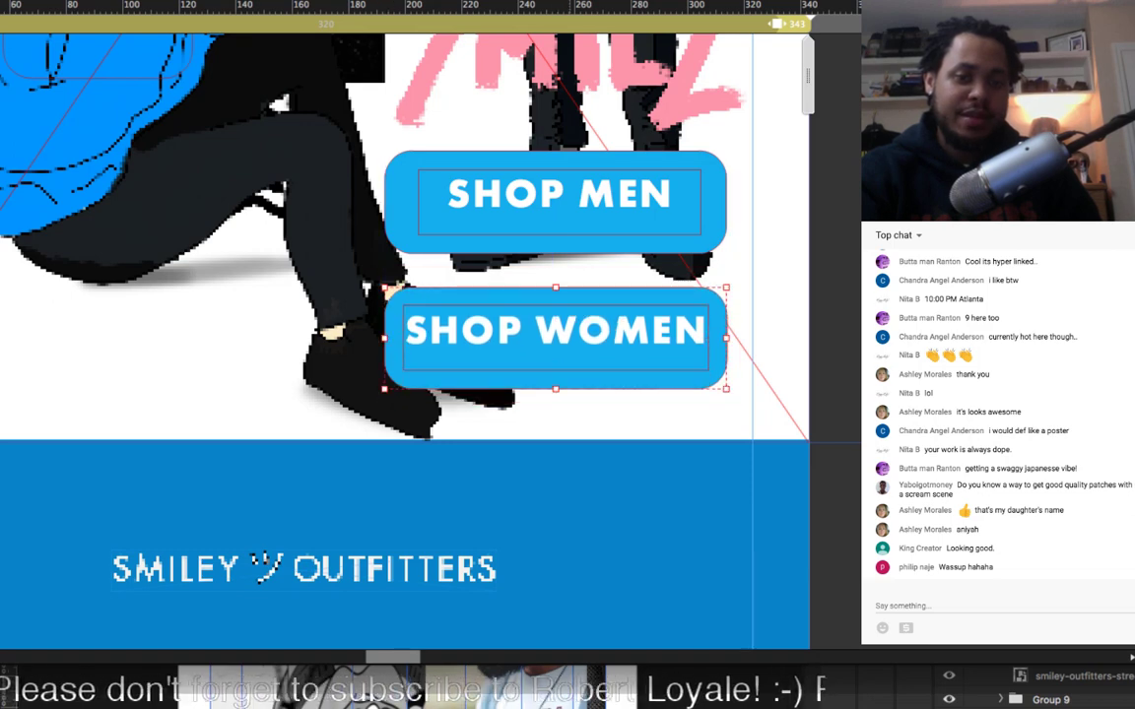
drag(555, 388, 555, 379)
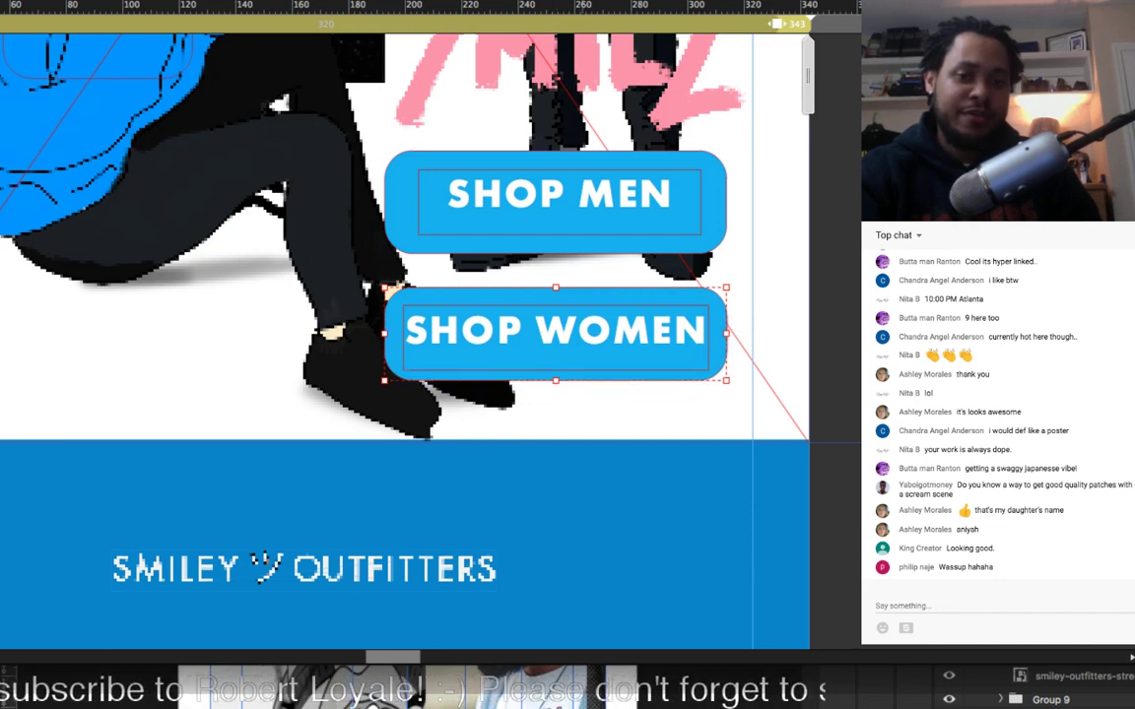
drag(556, 340, 555, 330)
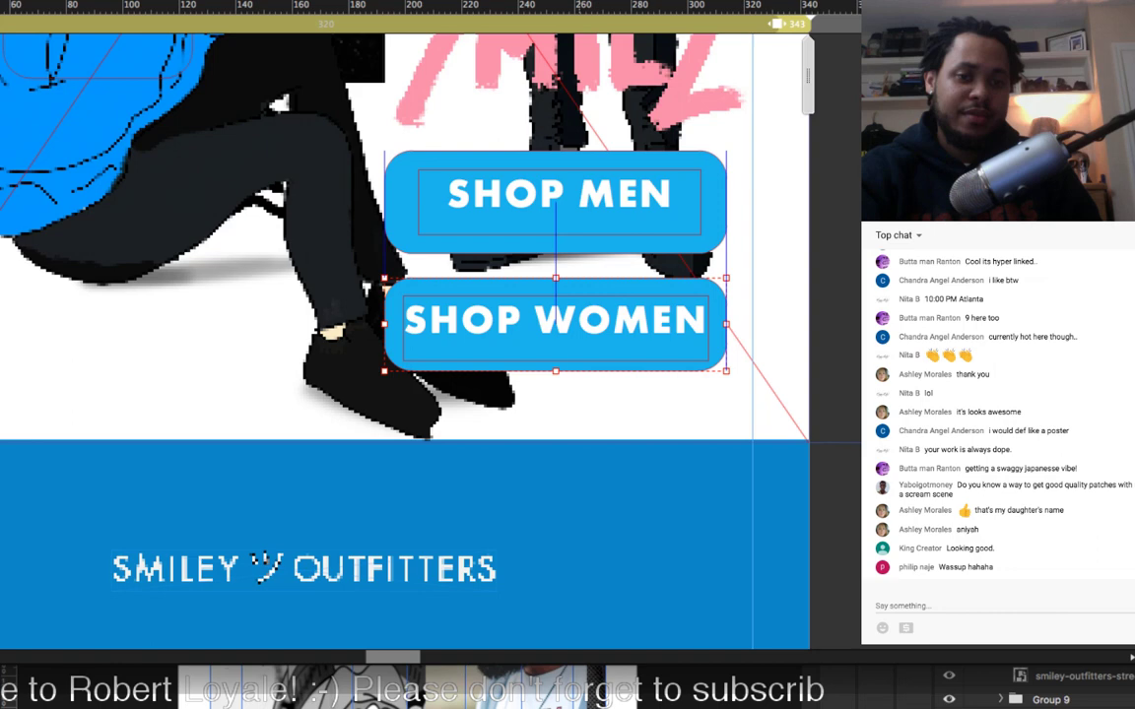
Step: Review the full page at the 343 breakpoint, including the stacked SHOP MEN and SHOP WOMEN buttons above the footer
scroll(404, 335, up, 5)
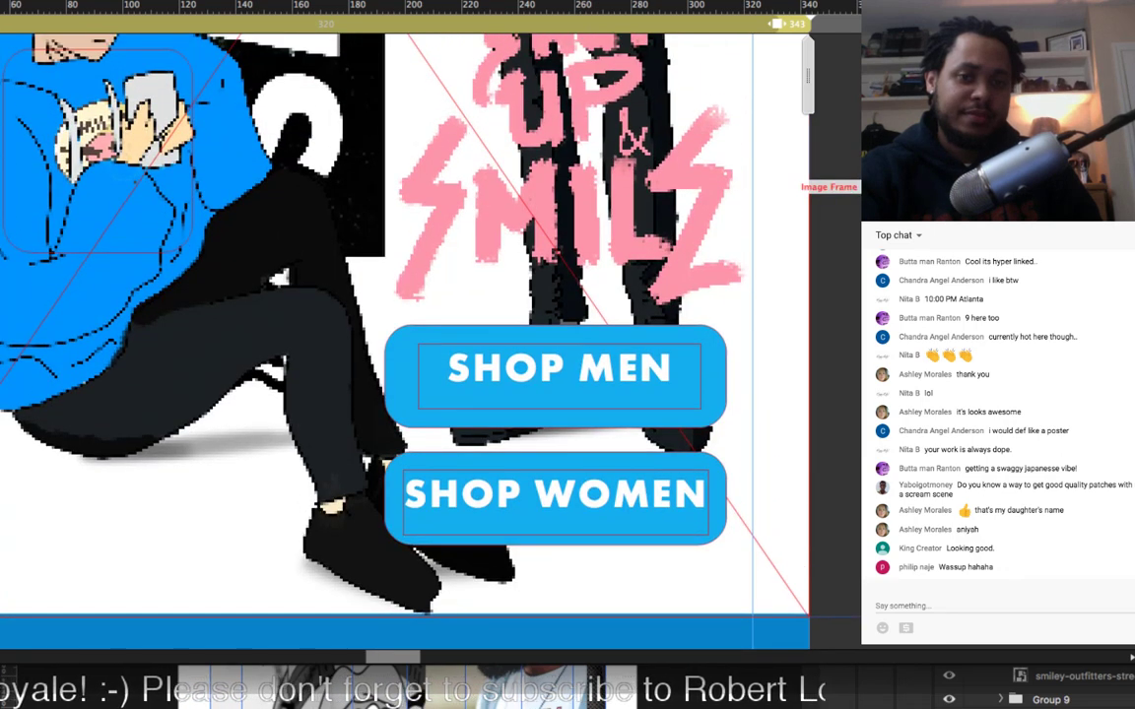
key(super+minus)
key(super+minus)
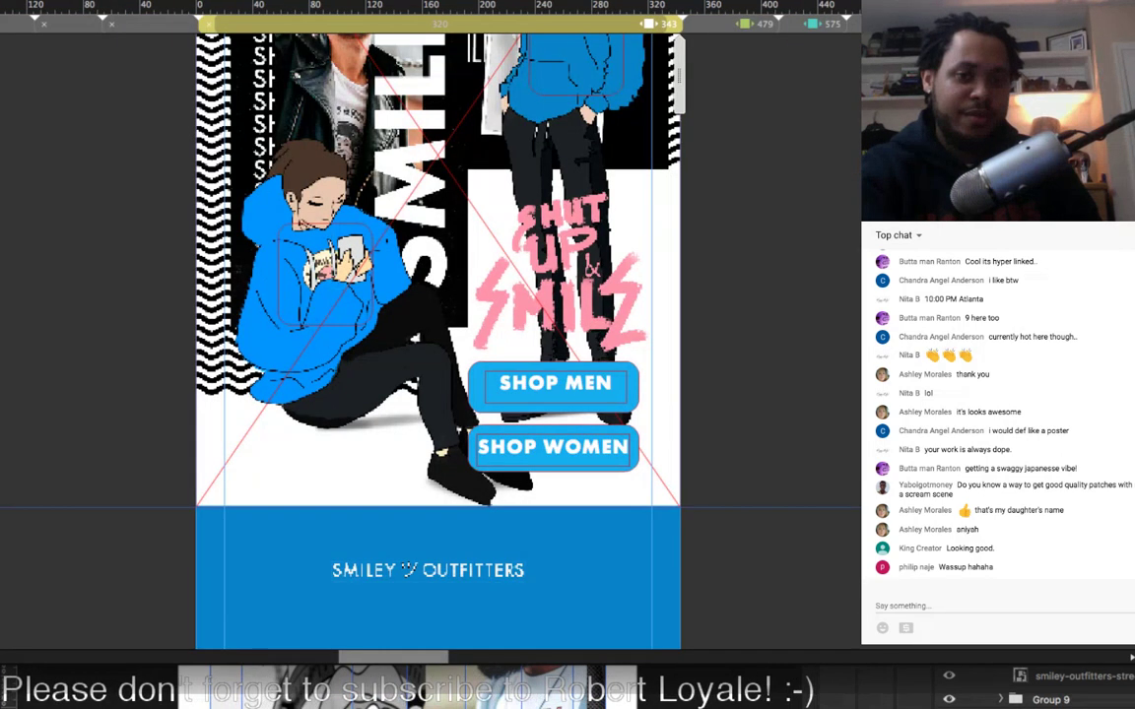
key(super+0)
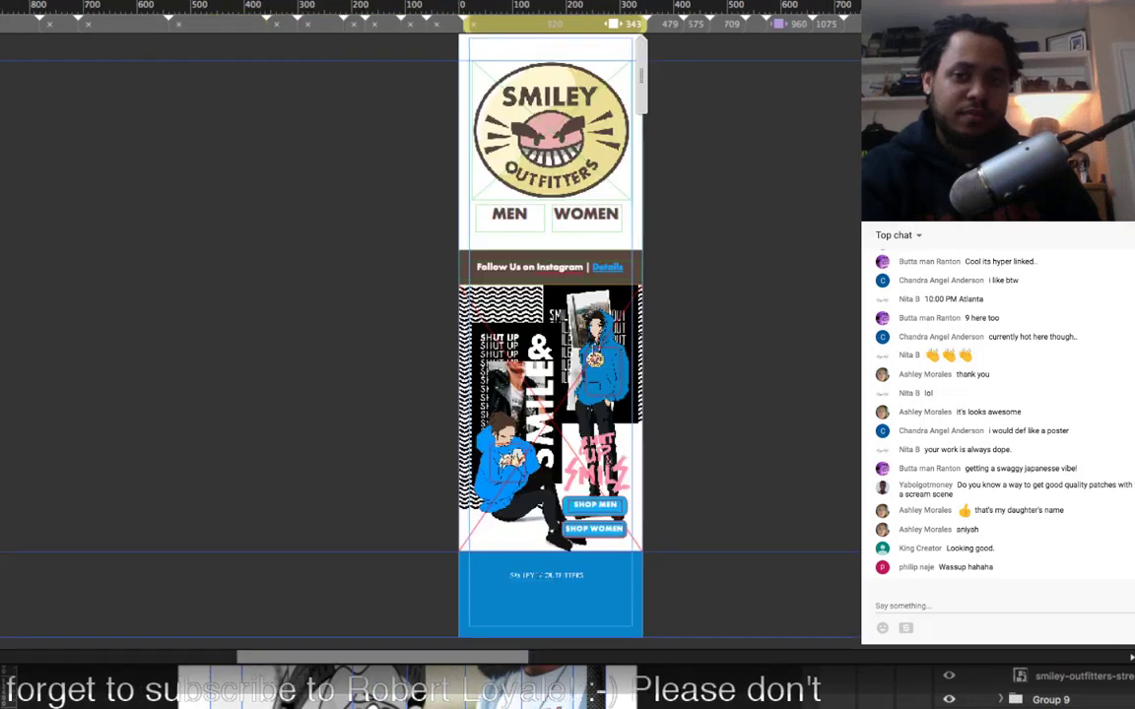
scroll(555, 329, right, 5)
scroll(430, 296, right, 1)
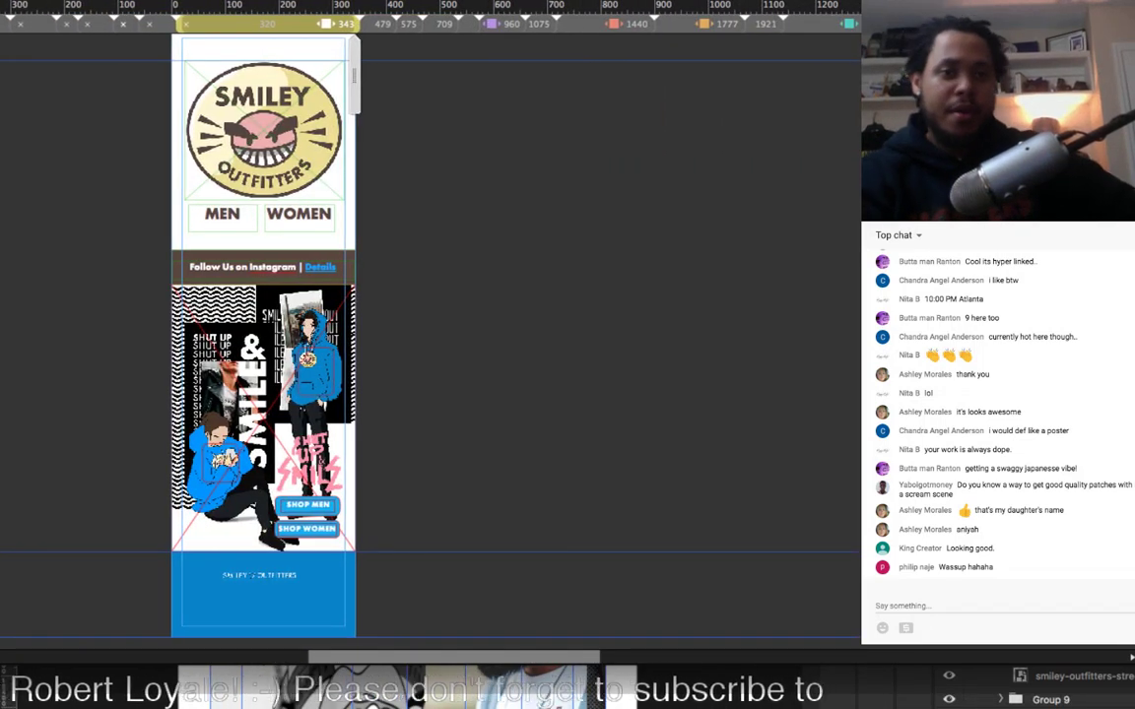
Step: Check the page layout at each wider breakpoint in turn, from 479 through 575, 960, 1440, 1777 and 1921 to the widest
key(ctrl+plus)
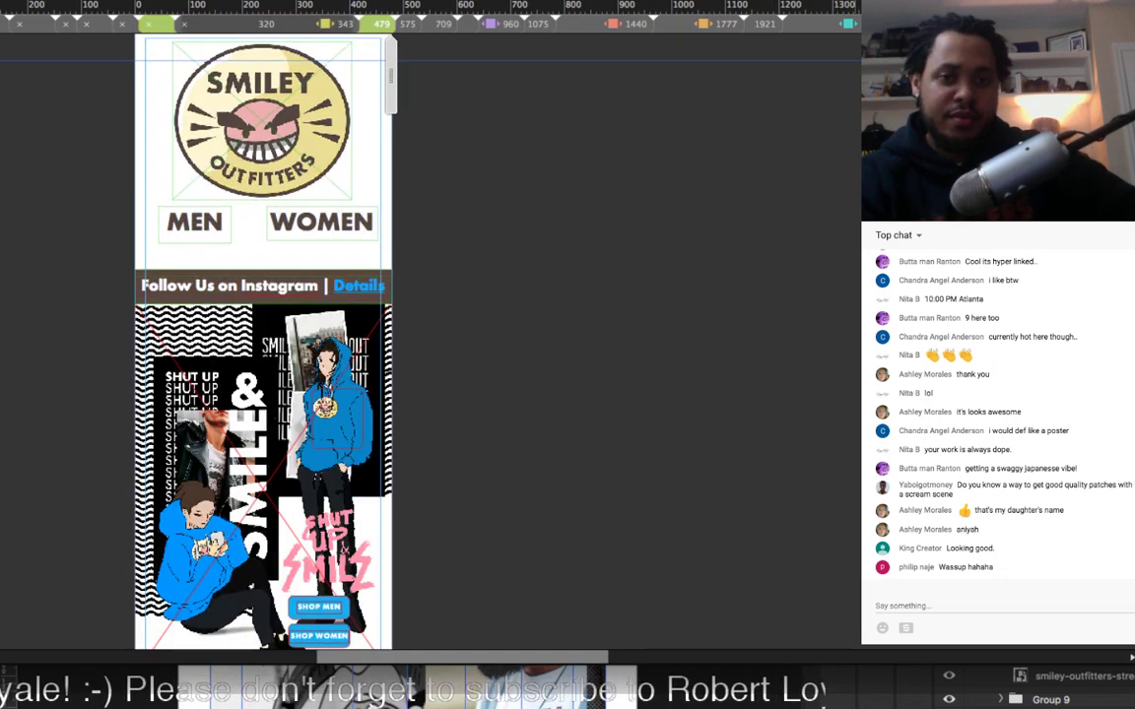
key(ctrl+plus)
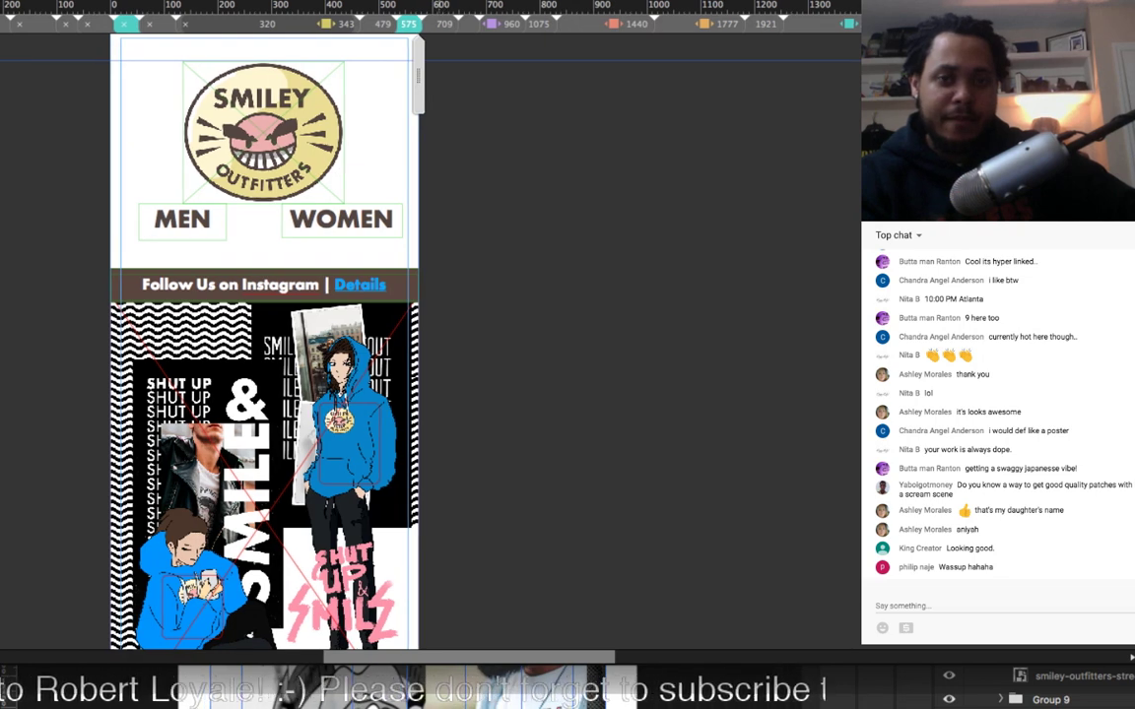
click(446, 24)
click(469, 24)
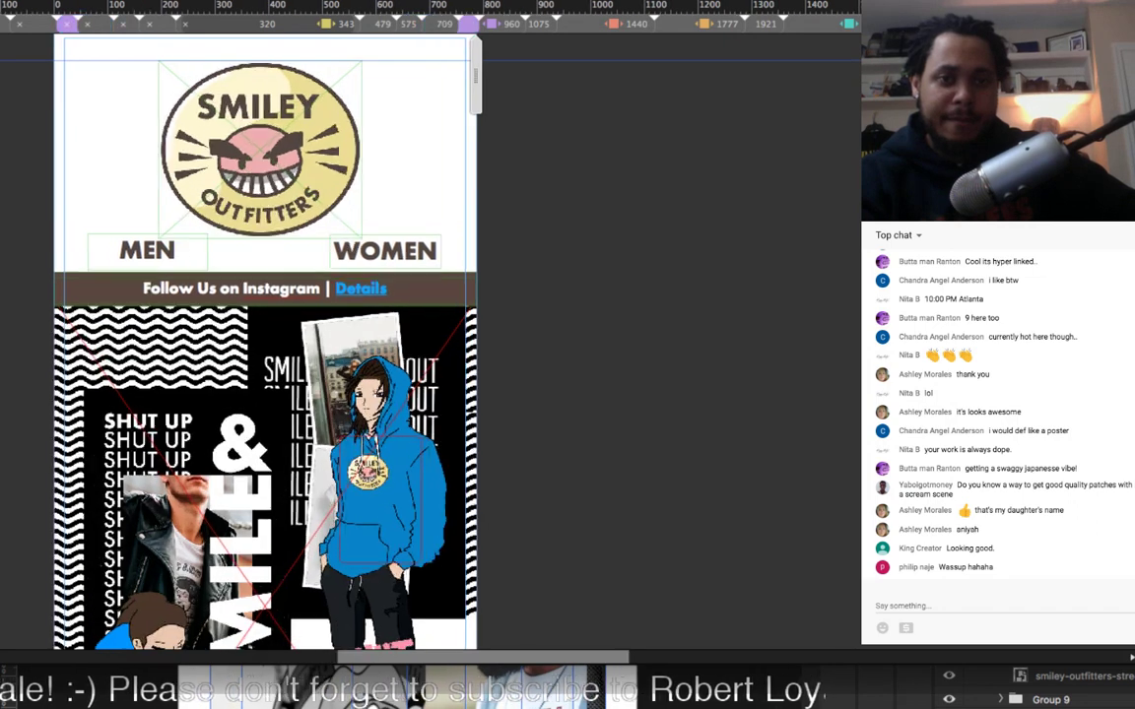
click(500, 24)
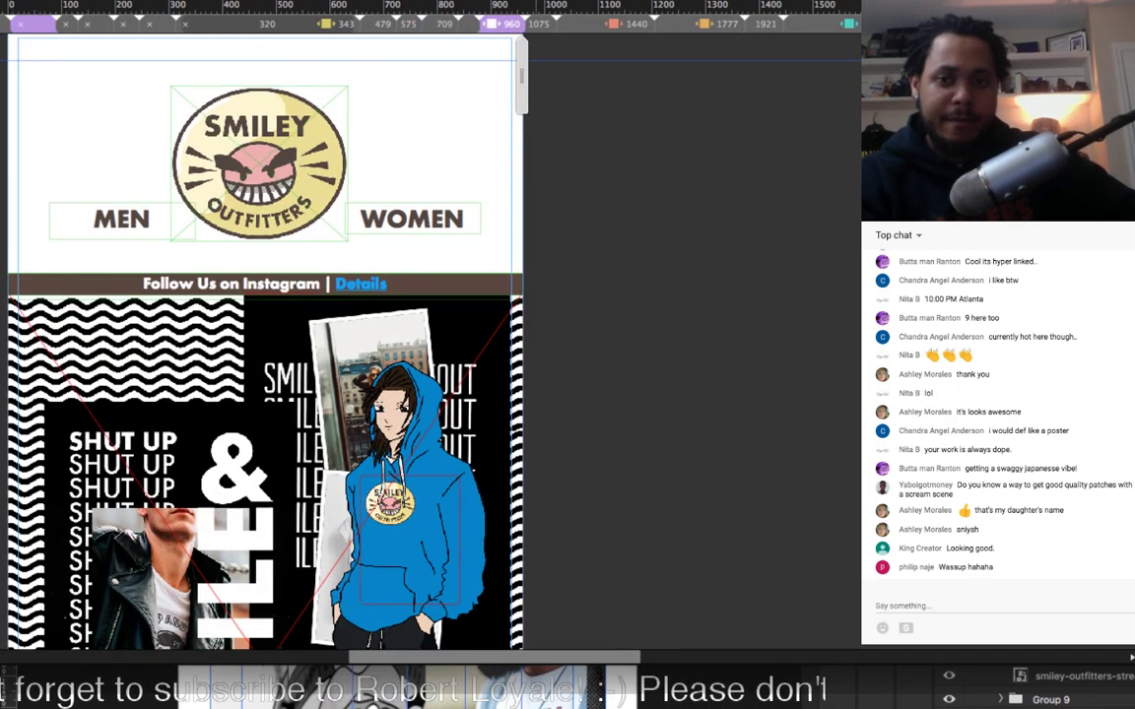
click(606, 23)
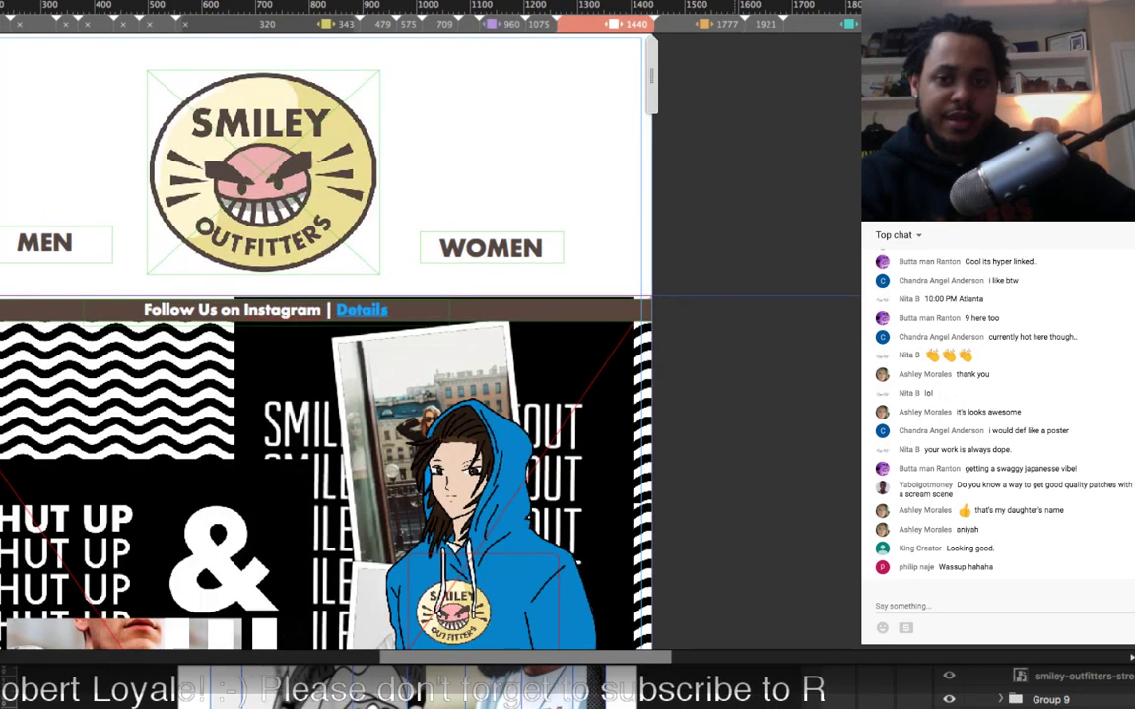
click(704, 23)
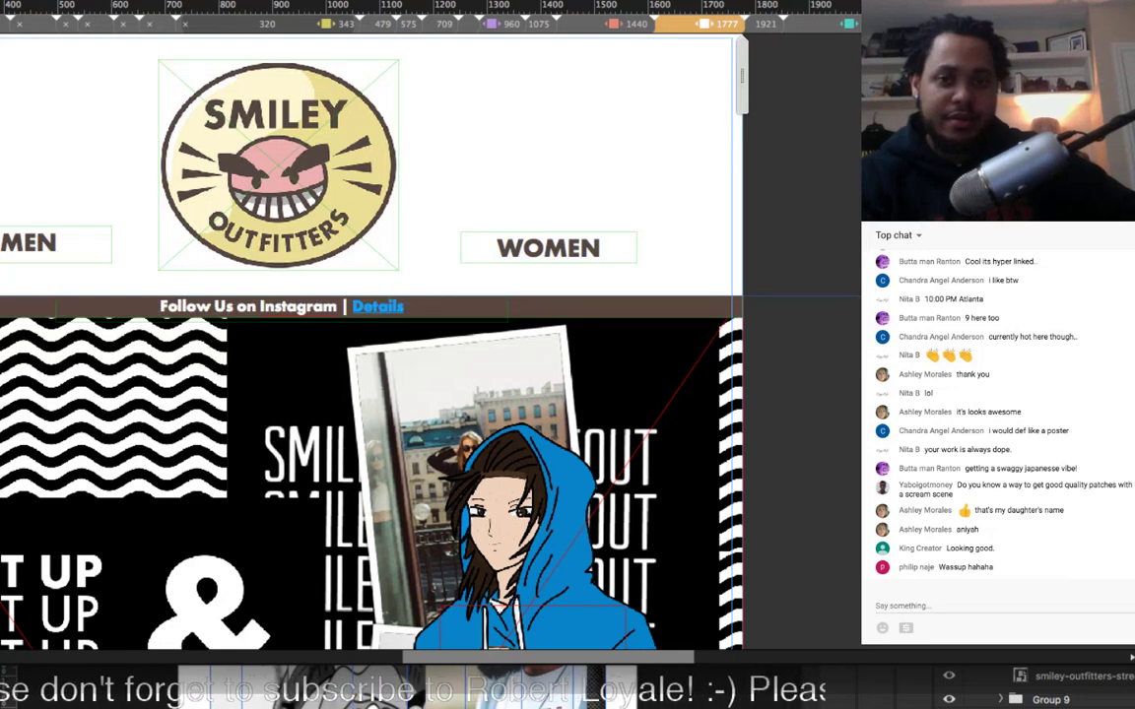
click(765, 24)
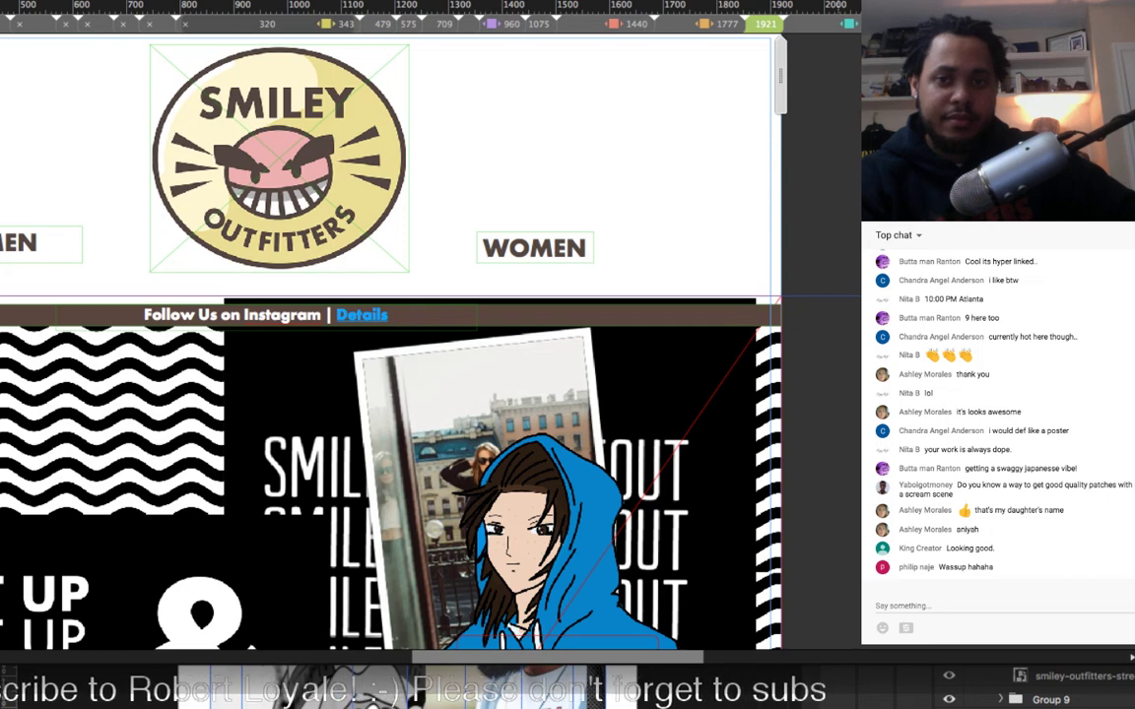
click(848, 24)
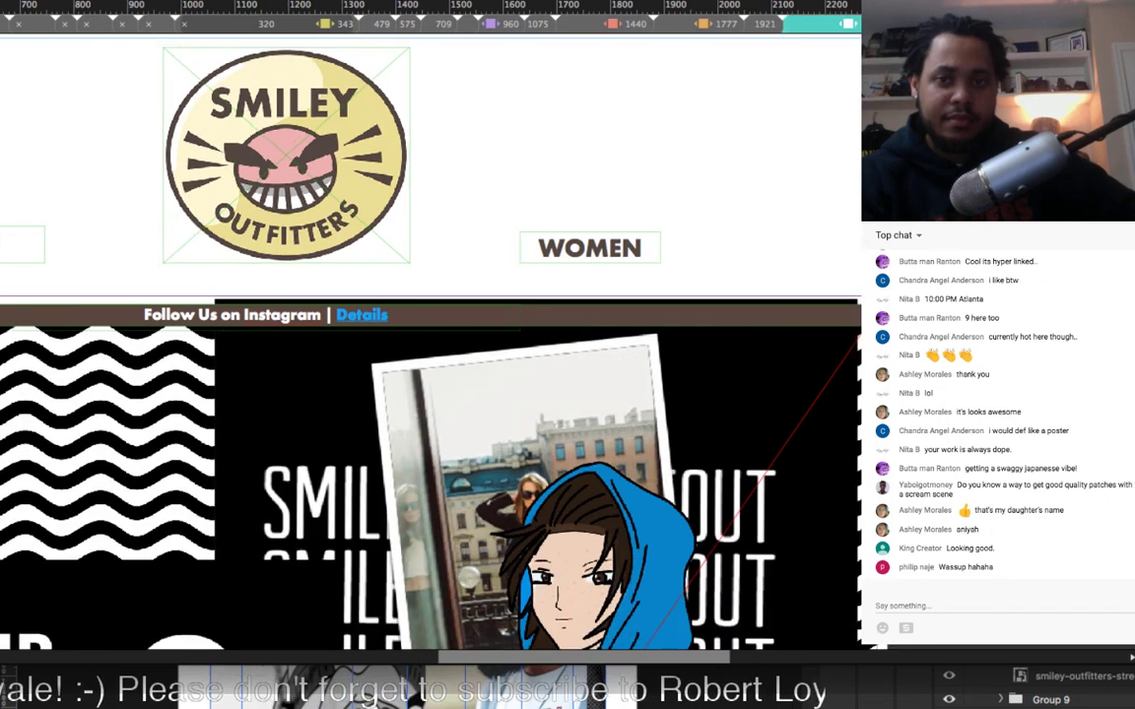
click(916, 24)
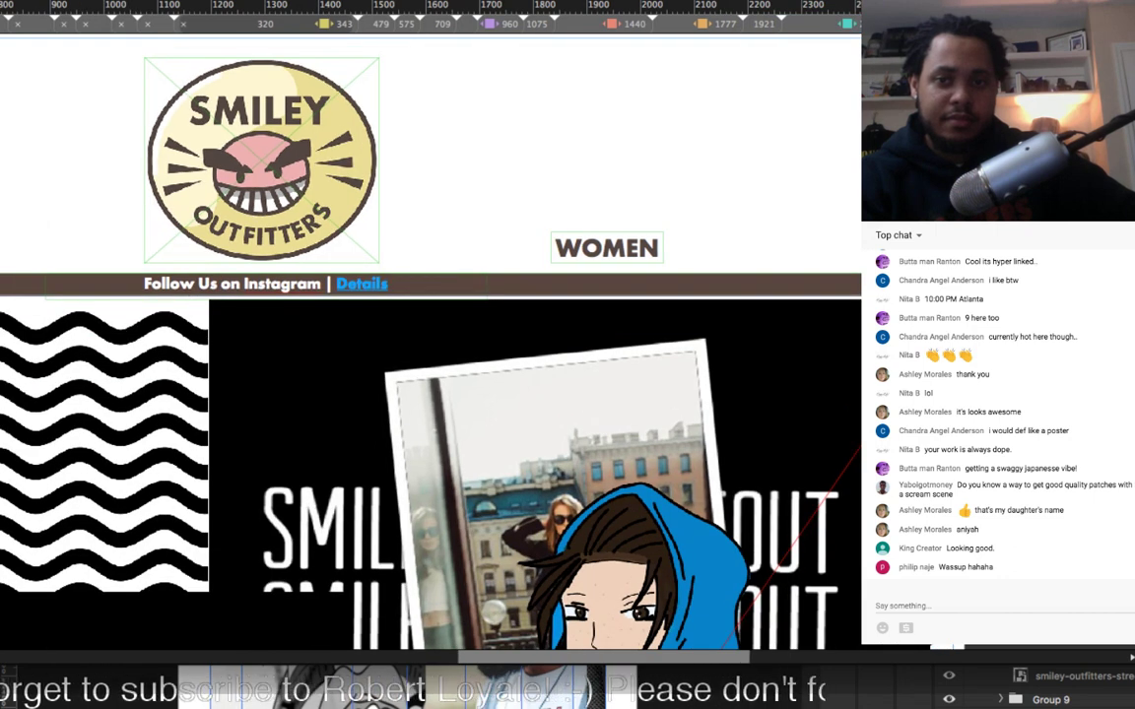
drag(947, 24, 1018, 23)
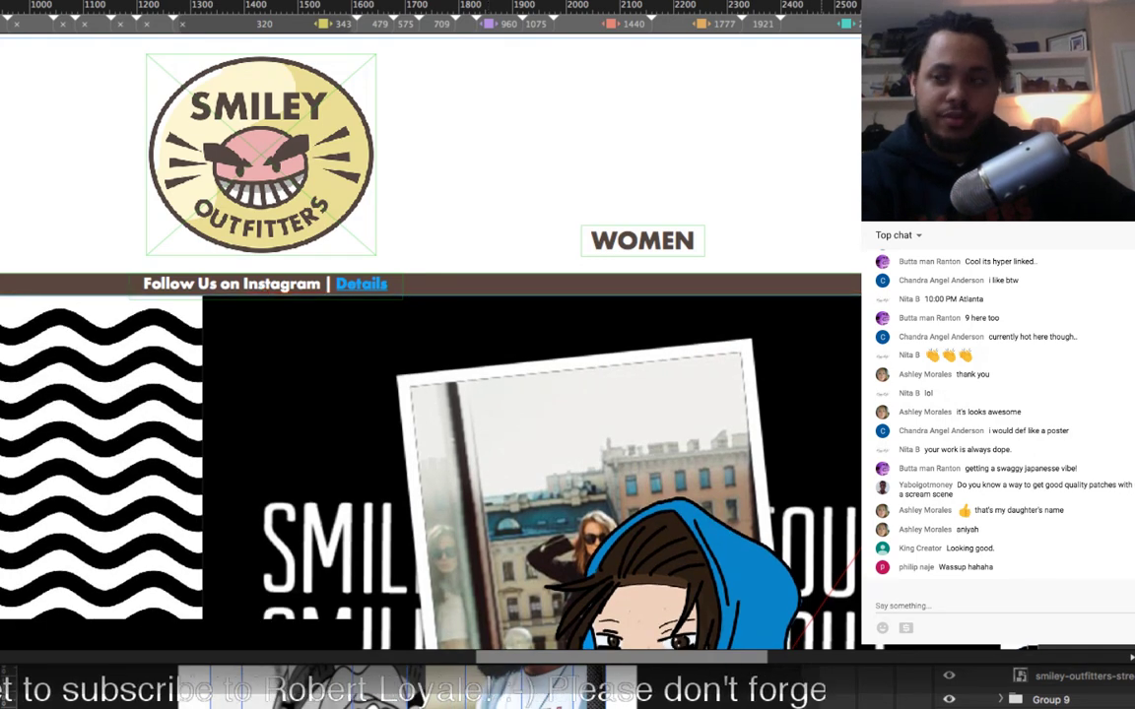
Step: Examine the side-by-side SHOP MEN and SHOP WOMEN buttons and the empty area below the hero image at the widest breakpoint
key(super+minus)
key(super+minus)
key(super+minus)
key(ctrl+minus)
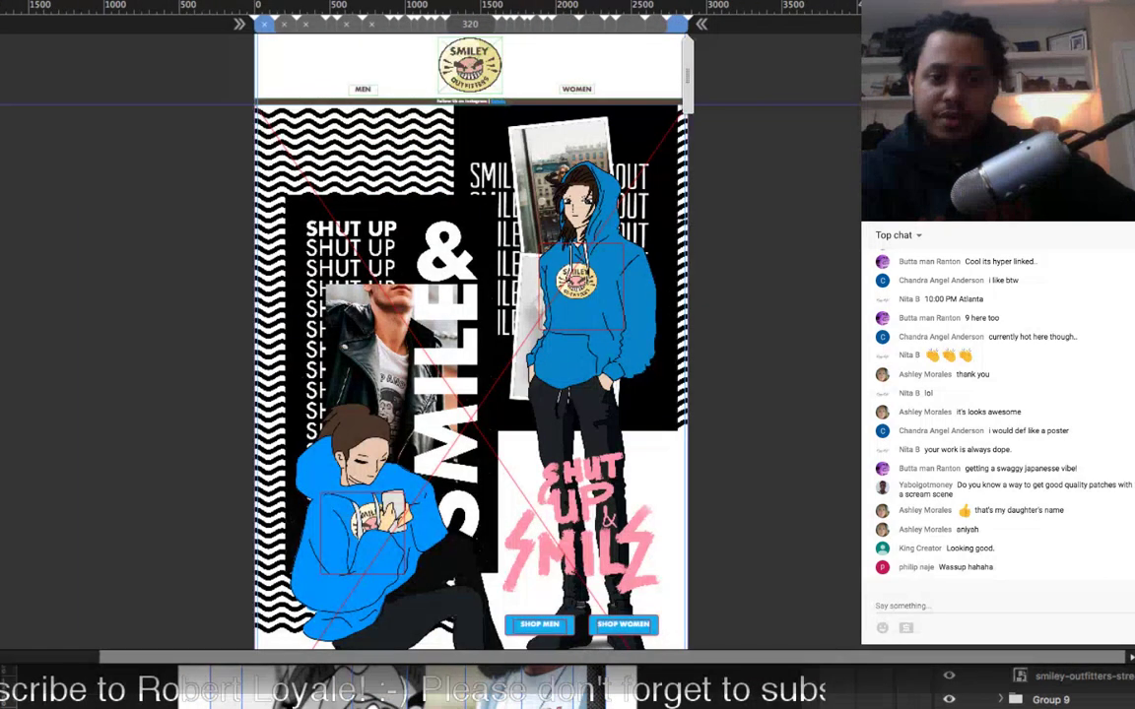
key(super+minus)
key(super+minus)
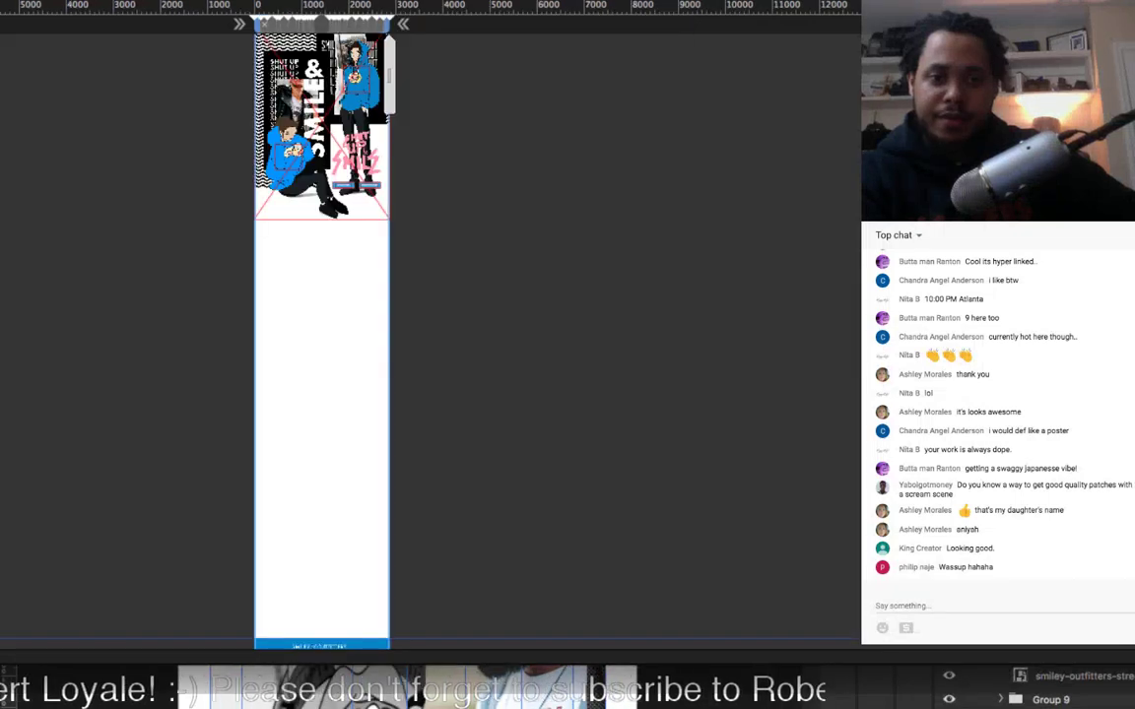
key(super+equal)
key(super+equal)
key(super+equal)
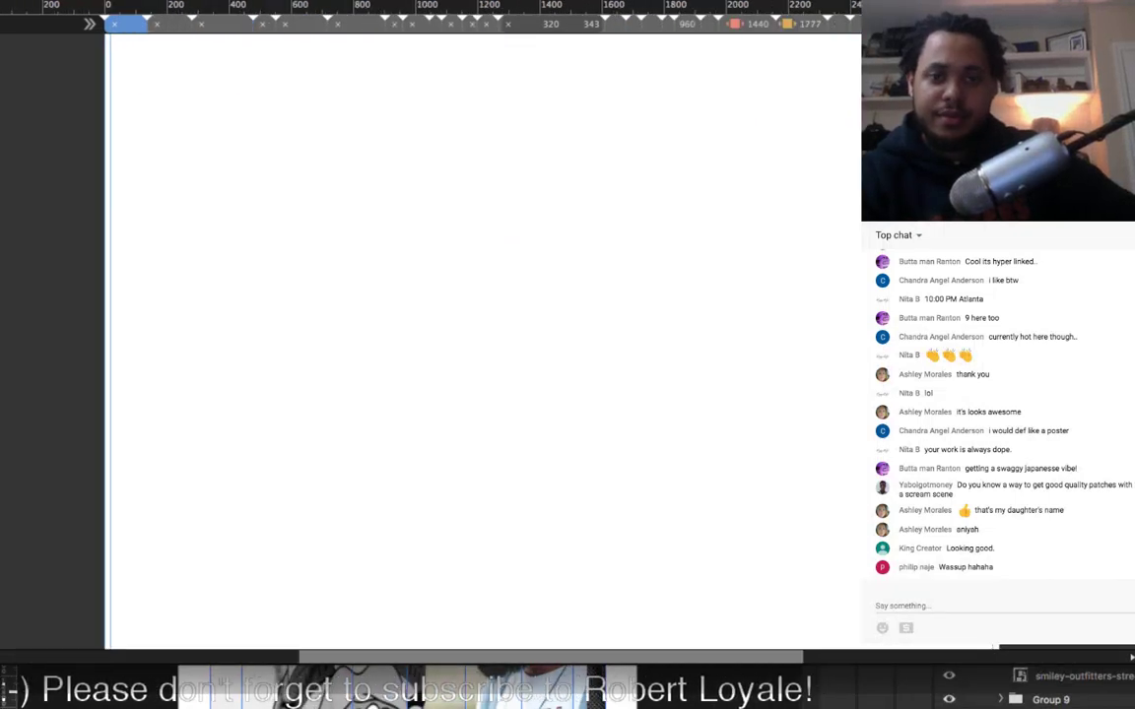
scroll(482, 340, up, 5)
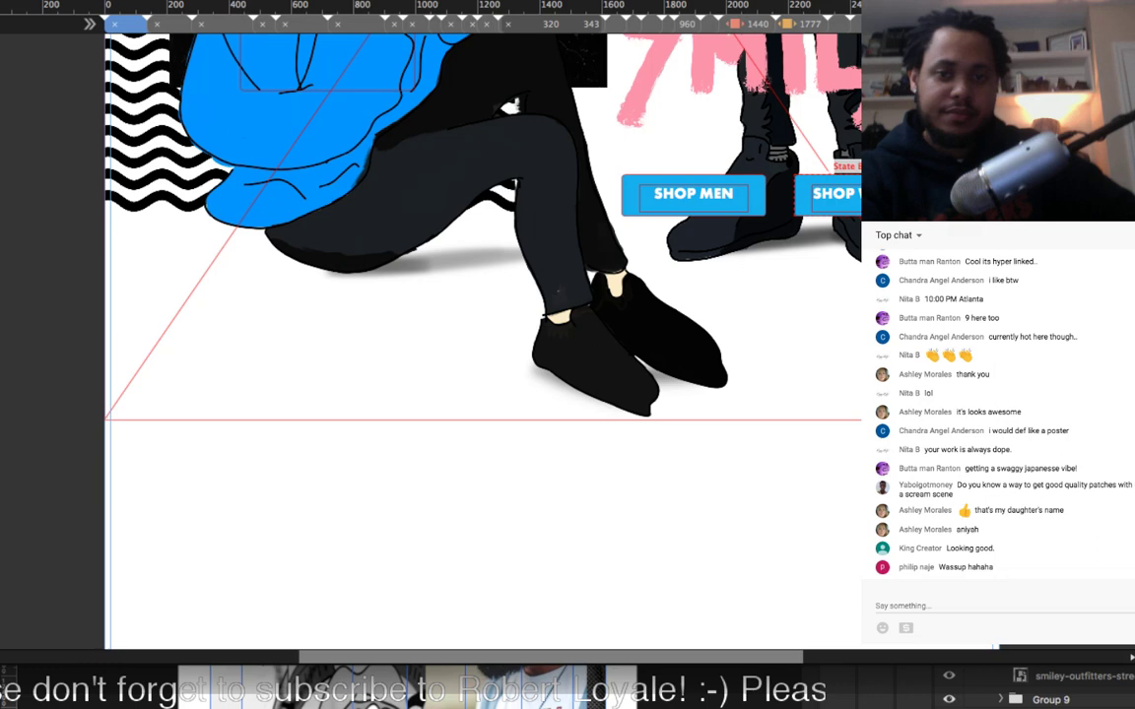
key(super+minus)
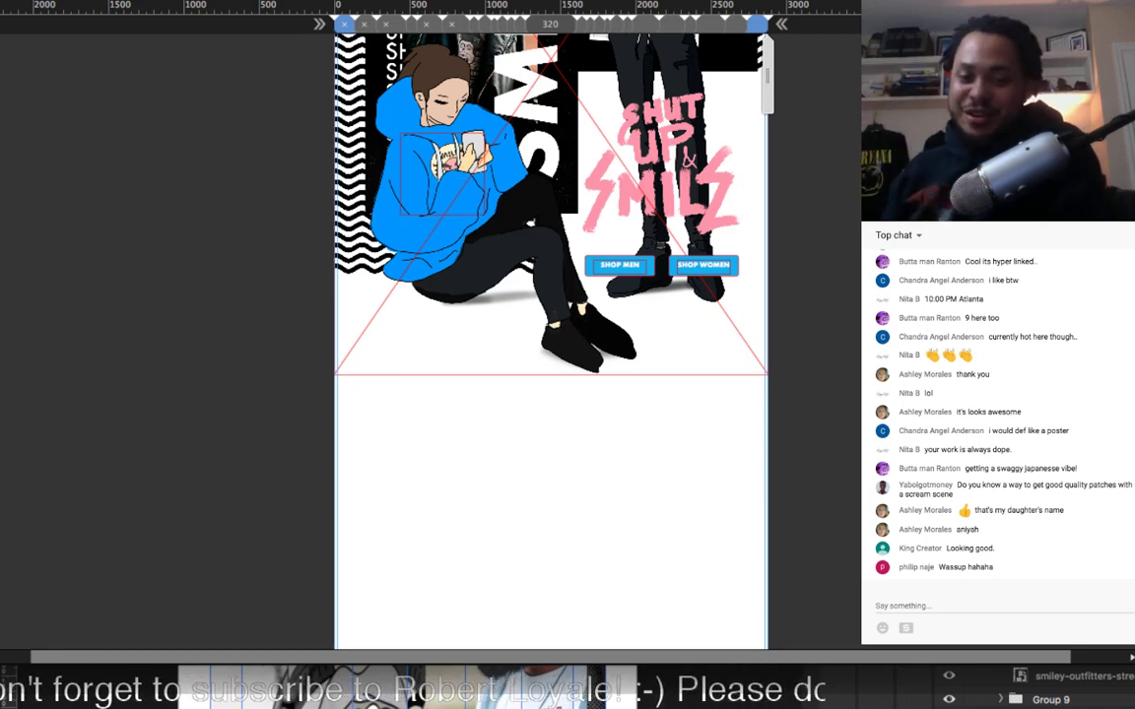
scroll(431, 325, right, 1)
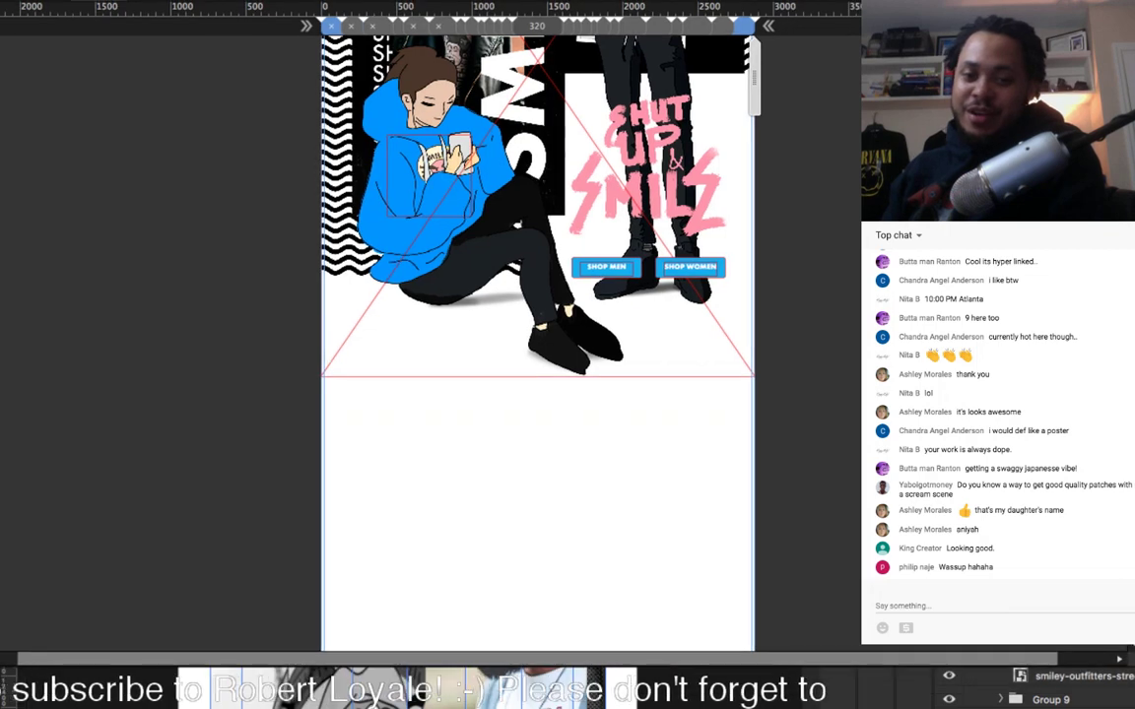